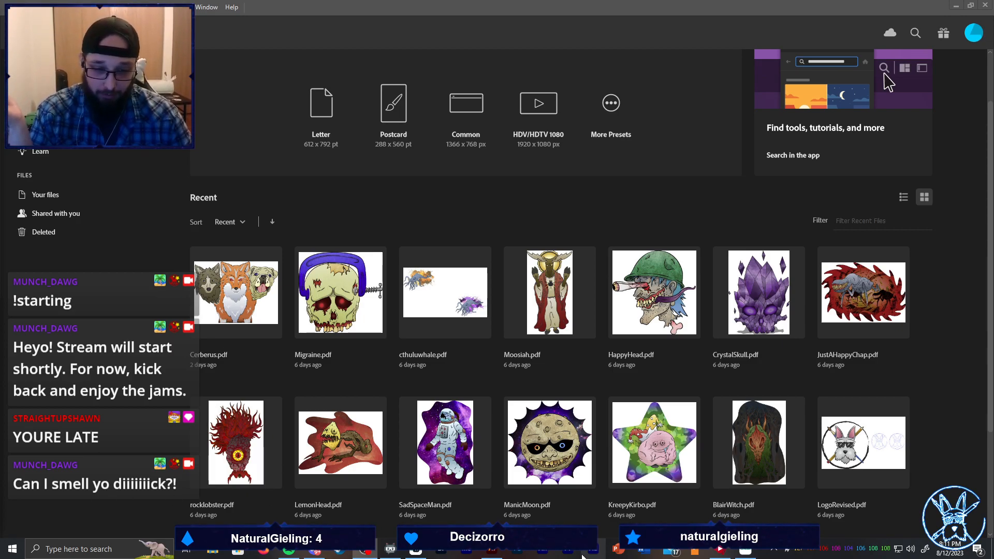
Switch to Cricut Design Space, look over the uploaded designs in the Merch collection, and return to Illustrator
{"action": "left_click", "coordinate": [750, 553]}
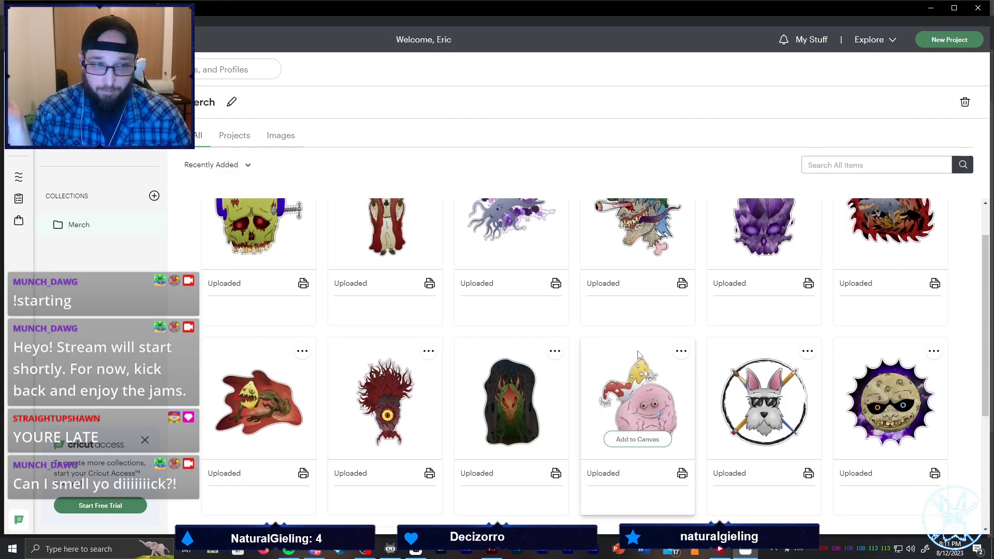
{"action": "scroll", "coordinate": [873, 354], "scroll_direction": "up", "scroll_amount": 1}
{"action": "scroll", "coordinate": [839, 362], "scroll_direction": "down", "scroll_amount": 1}
{"action": "mouse_move", "coordinate": [641, 388]}
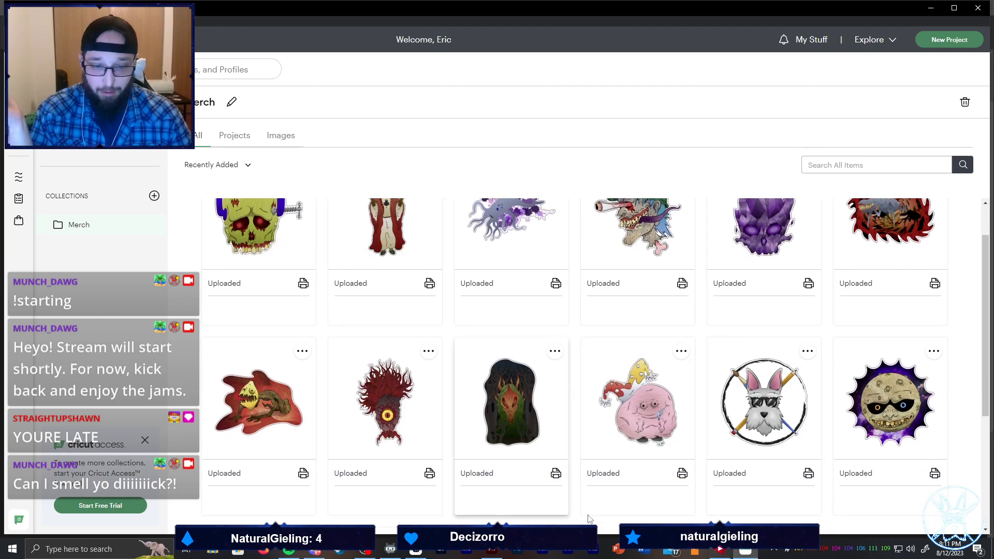
{"action": "left_click", "coordinate": [494, 551]}
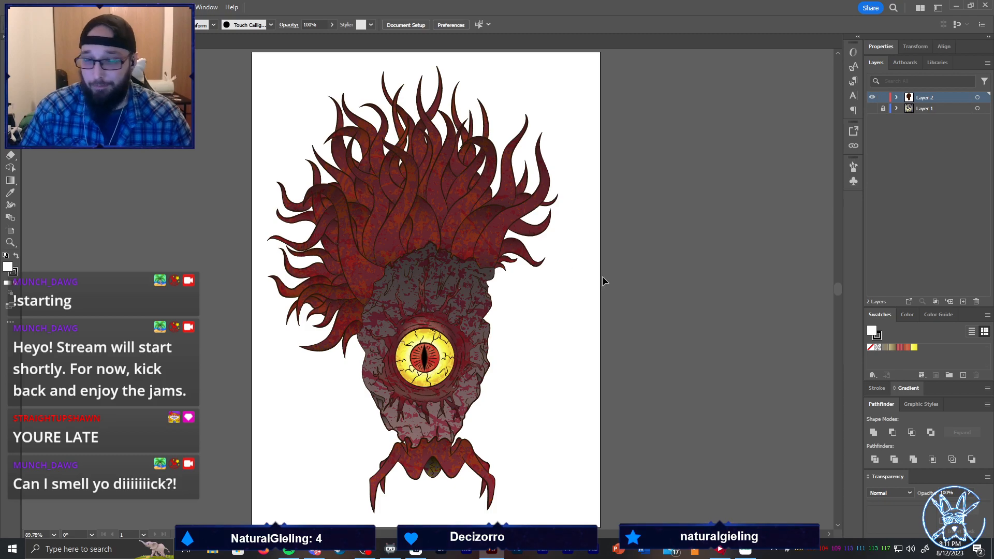
Select the whole one-eyed creature artwork and unite its shapes into a single solid silhouette
{"action": "left_click", "coordinate": [541, 272]}
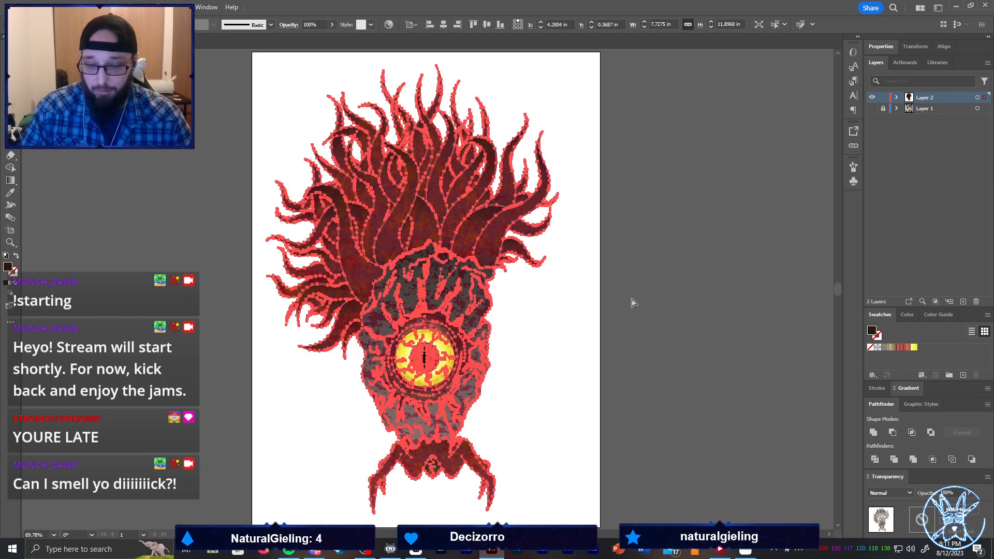
{"action": "key", "text": "v"}
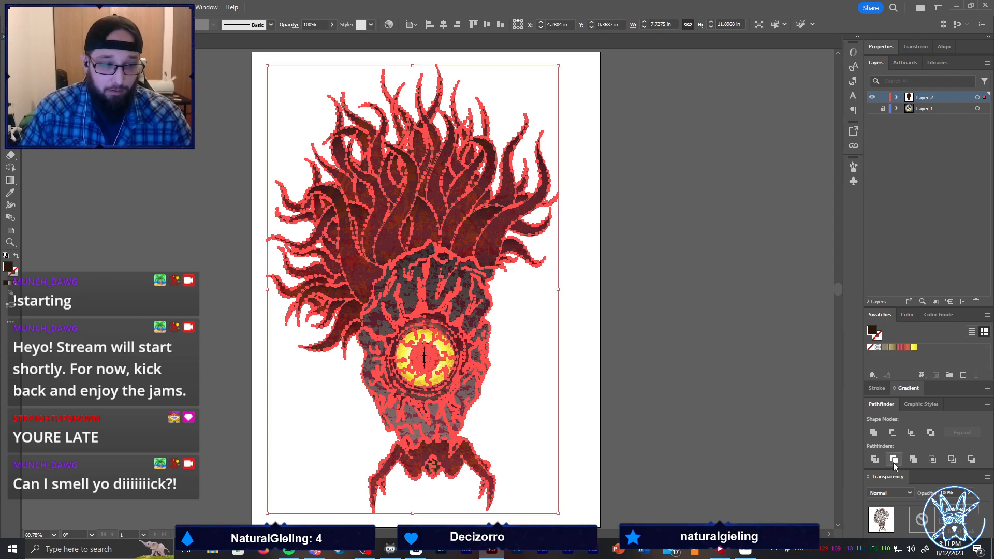
{"action": "left_click", "coordinate": [871, 434]}
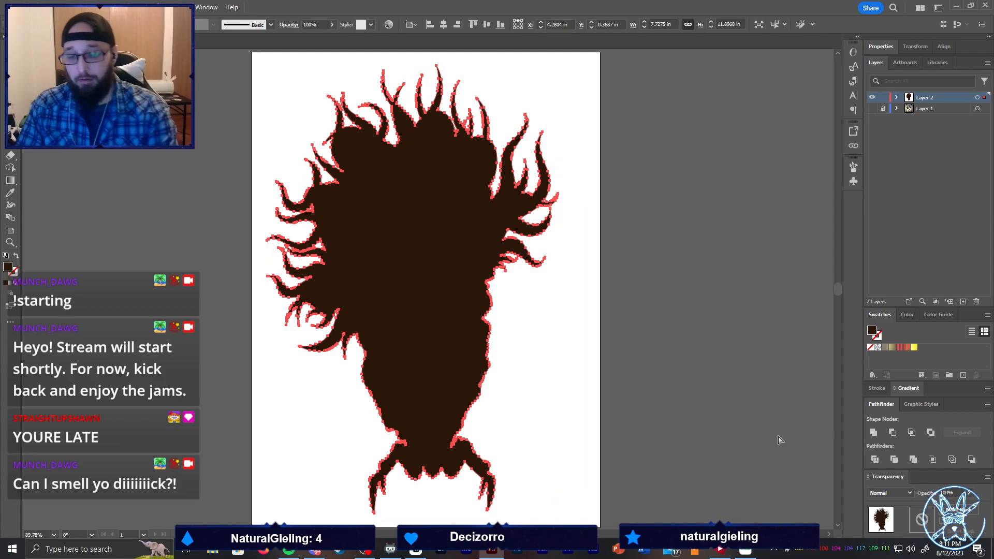
Swap the silhouette's fill to its stroke and give the stroke outside alignment with round caps and corners
{"action": "left_click", "coordinate": [876, 388]}
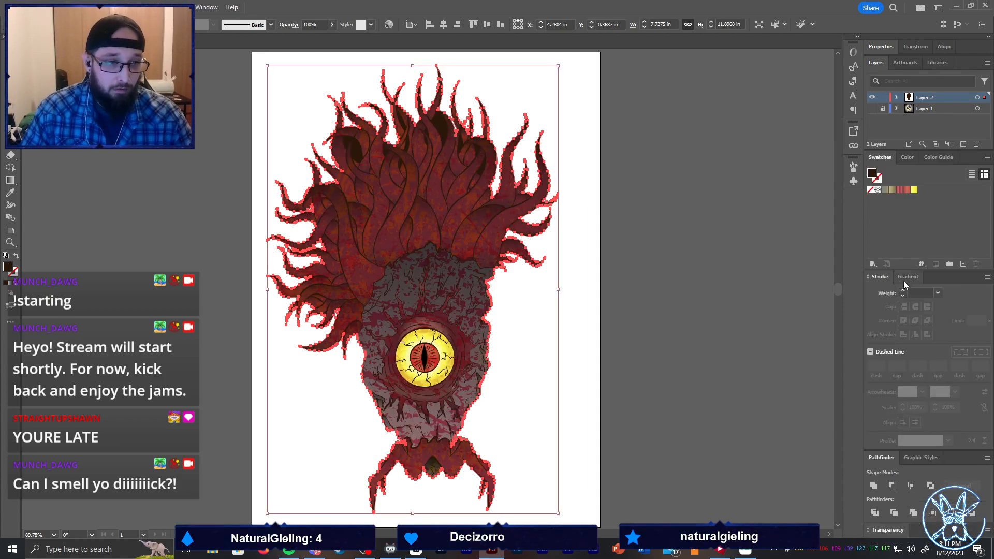
{"action": "key", "text": "shift+x"}
{"action": "left_click", "coordinate": [926, 334]}
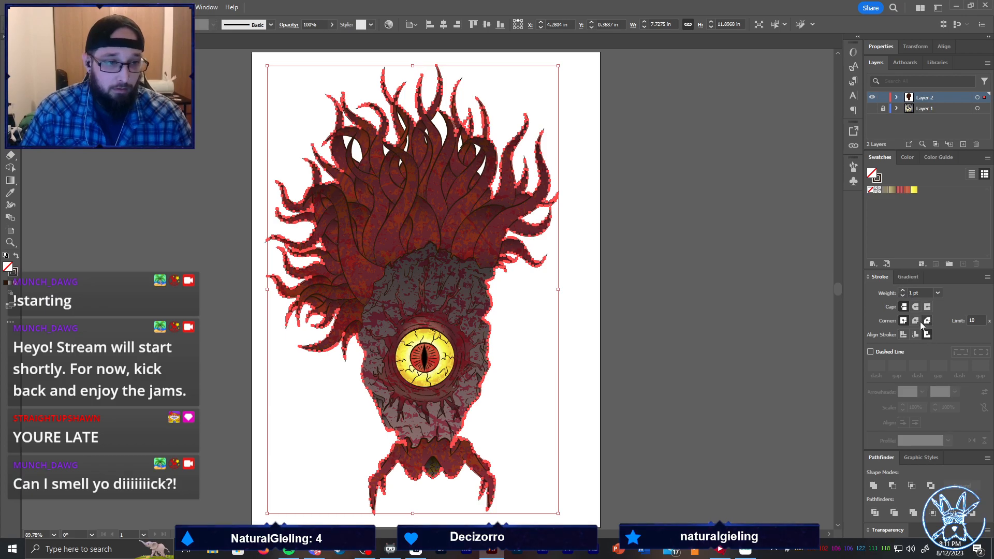
{"action": "left_click", "coordinate": [915, 306]}
Set the silhouette's stroke weight to 15 pt
{"action": "left_click", "coordinate": [938, 293]}
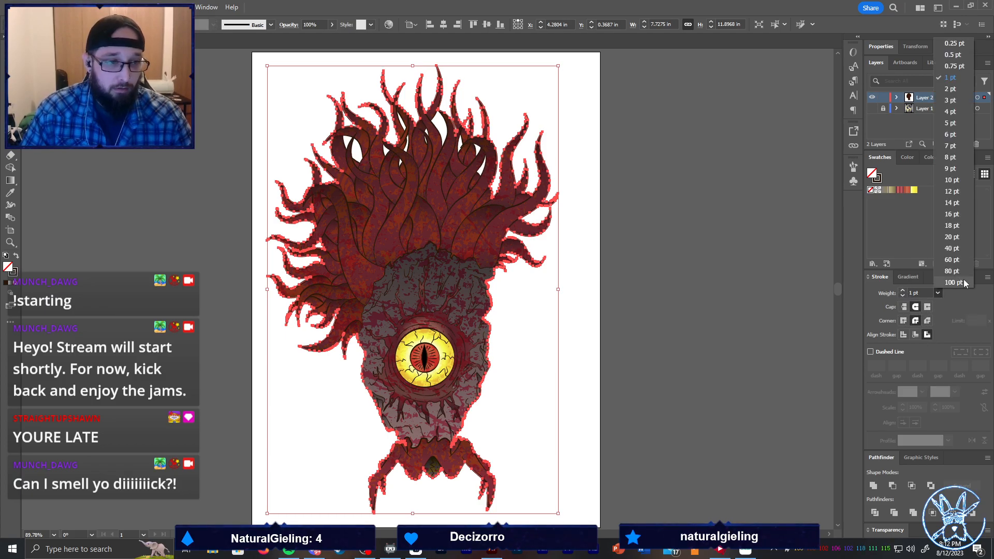
{"action": "left_click", "coordinate": [951, 236]}
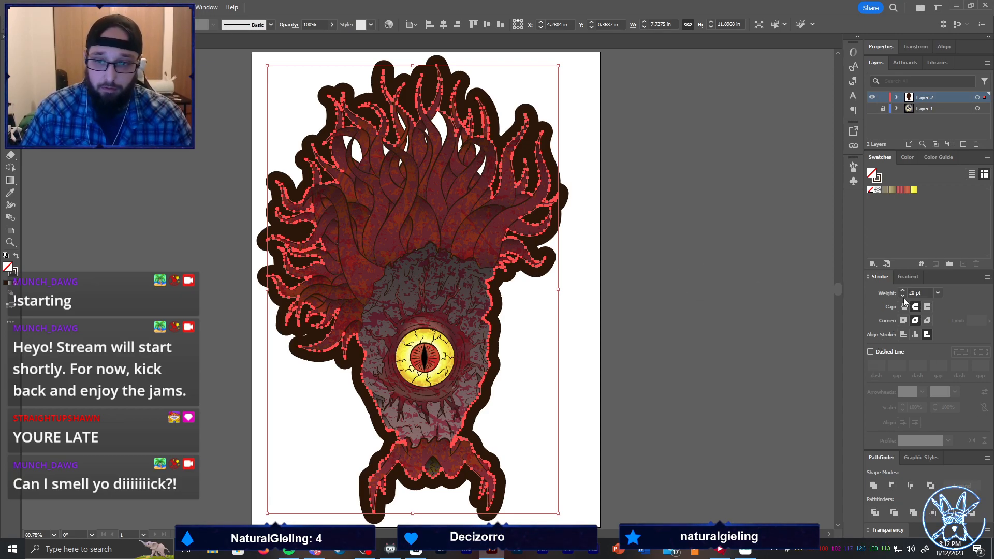
{"action": "left_click", "coordinate": [901, 295]}
{"action": "left_click", "coordinate": [901, 296]}
{"action": "left_click", "coordinate": [902, 296]}
{"action": "left_click", "coordinate": [902, 295]}
{"action": "left_click", "coordinate": [902, 295]}
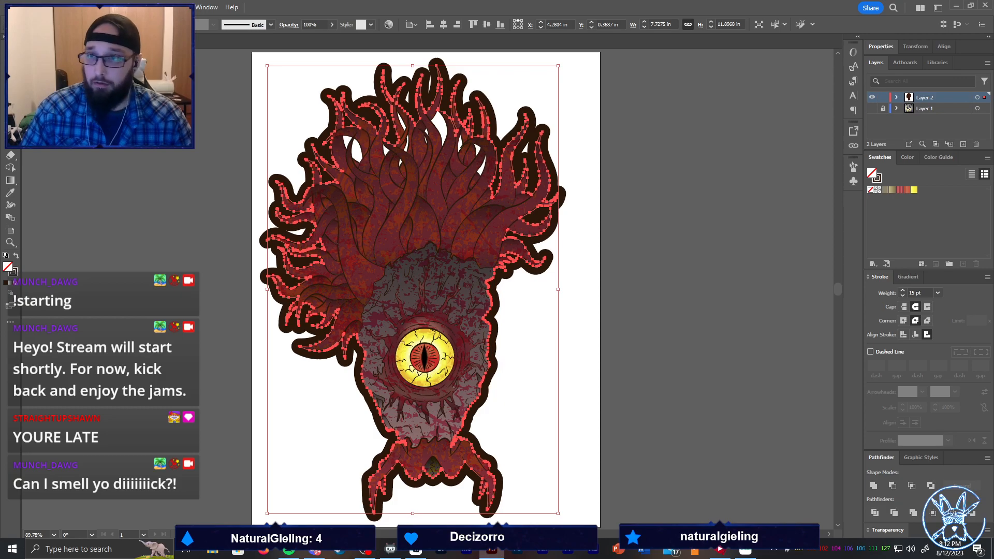
Expand the silhouette's stroke appearance and unite the result into one solid backing shape behind the creature
{"action": "left_click", "coordinate": [92, 7]}
{"action": "left_click", "coordinate": [123, 151]}
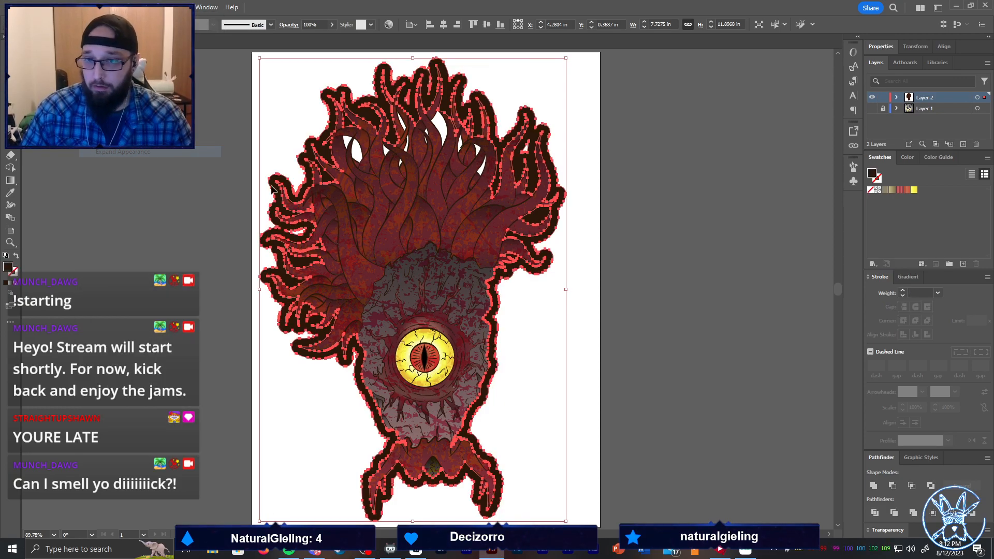
{"action": "left_click", "coordinate": [873, 487]}
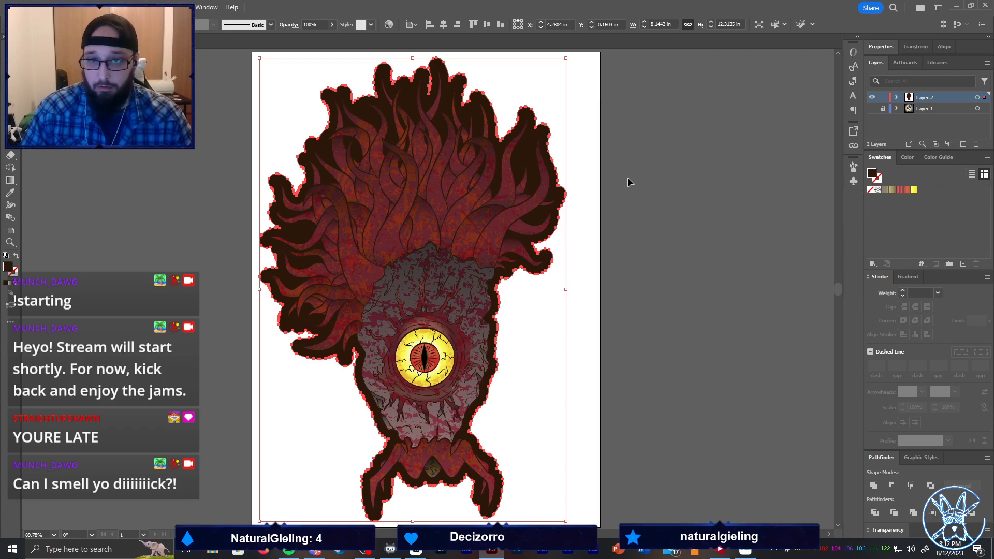
Try to round all the corners of the dark backing shape using its direct-selected path
{"action": "key", "text": "a"}
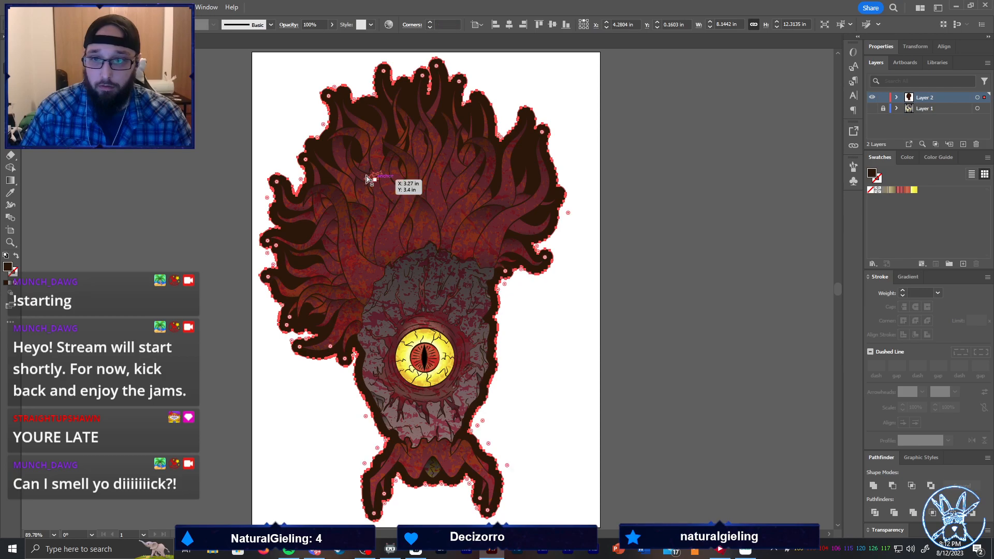
{"action": "left_click", "coordinate": [276, 137]}
{"action": "scroll", "coordinate": [293, 200], "scroll_direction": "up", "scroll_amount": 7}
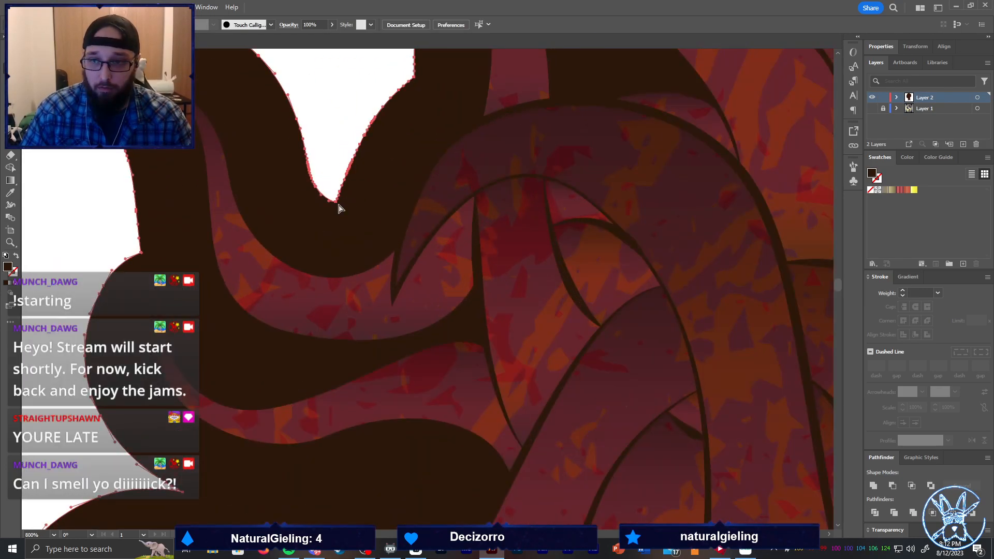
{"action": "left_click", "coordinate": [338, 207]}
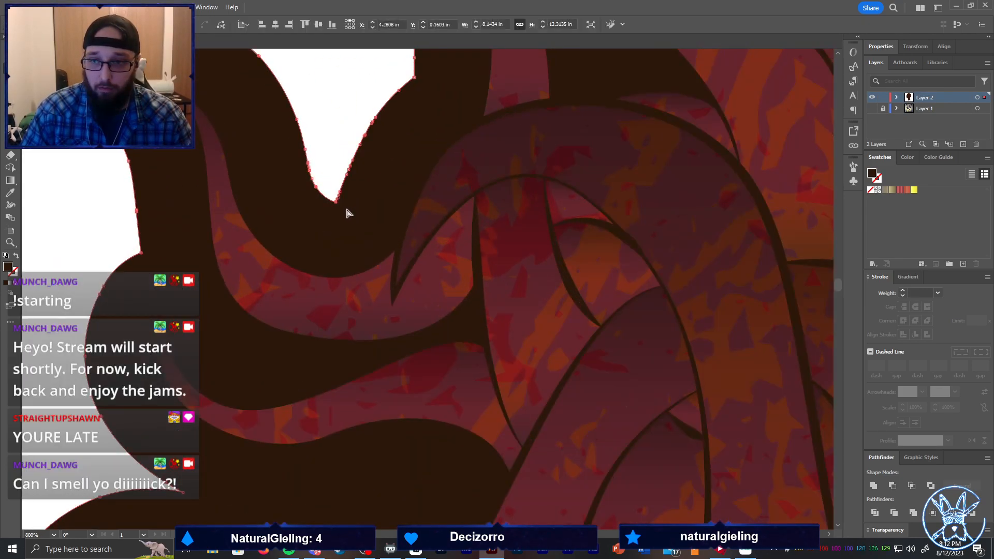
{"action": "scroll", "coordinate": [348, 213], "scroll_direction": "down", "scroll_amount": 4}
{"action": "scroll", "coordinate": [384, 231], "scroll_direction": "down", "scroll_amount": 4}
{"action": "scroll", "coordinate": [407, 222], "scroll_direction": "up", "scroll_amount": 4}
{"action": "scroll", "coordinate": [422, 227], "scroll_direction": "down", "scroll_amount": 2}
{"action": "left_click", "coordinate": [524, 207]}
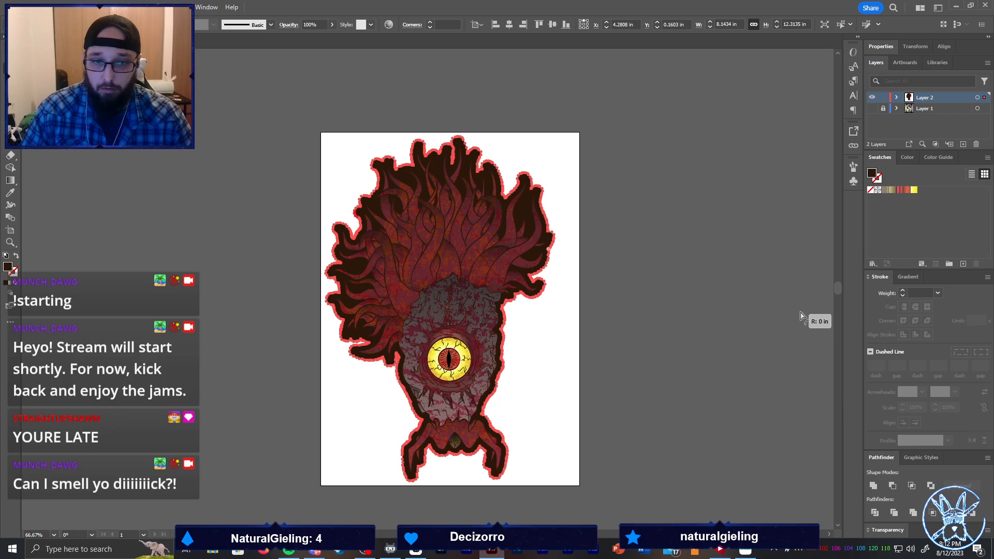
{"action": "scroll", "coordinate": [511, 321], "scroll_direction": "up", "scroll_amount": 5}
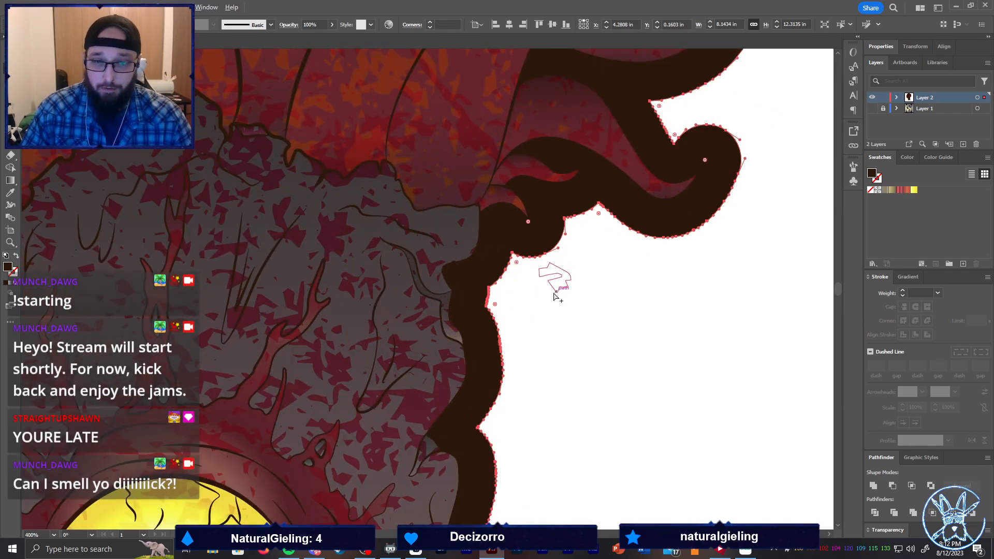
{"action": "scroll", "coordinate": [557, 298], "scroll_direction": "down", "scroll_amount": 5}
{"action": "scroll", "coordinate": [471, 249], "scroll_direction": "up", "scroll_amount": 1}
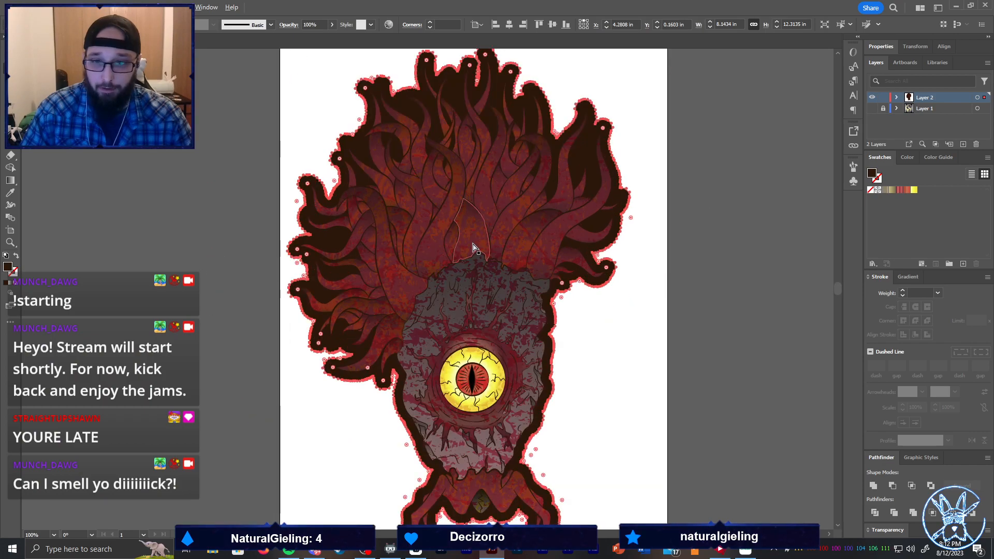
Simplify the backing shape's path to 91 points and deselect it
{"action": "left_click", "coordinate": [88, 7]}
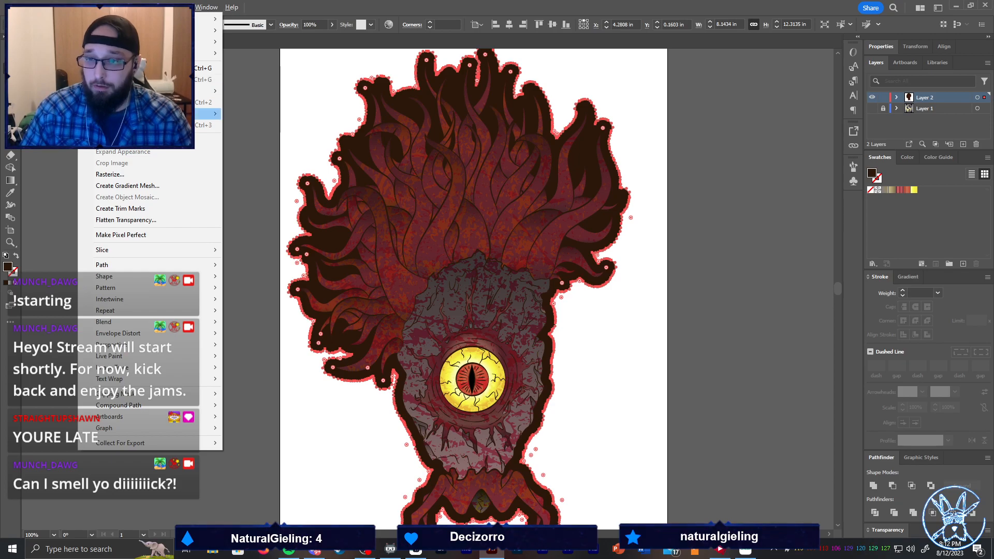
{"action": "mouse_move", "coordinate": [211, 273]}
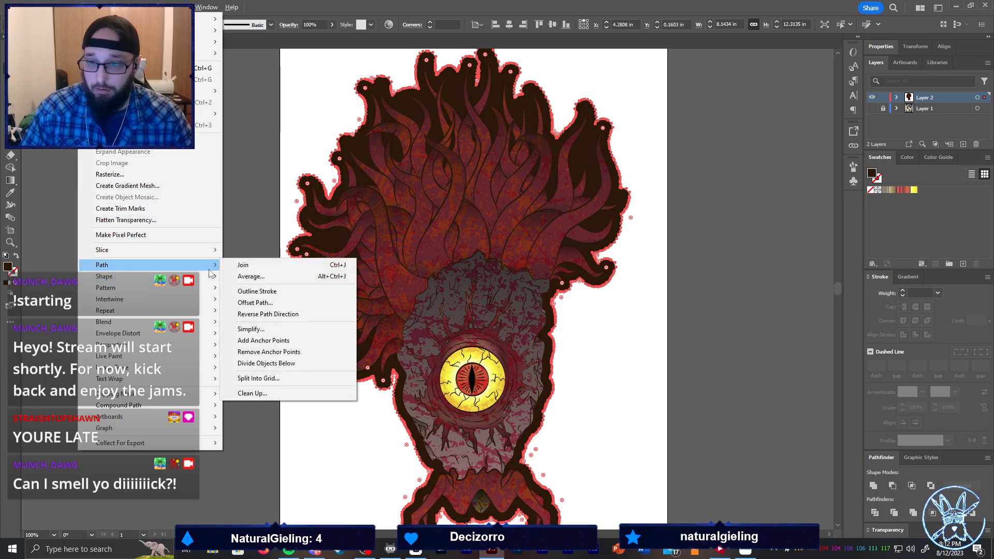
{"action": "left_click", "coordinate": [288, 331]}
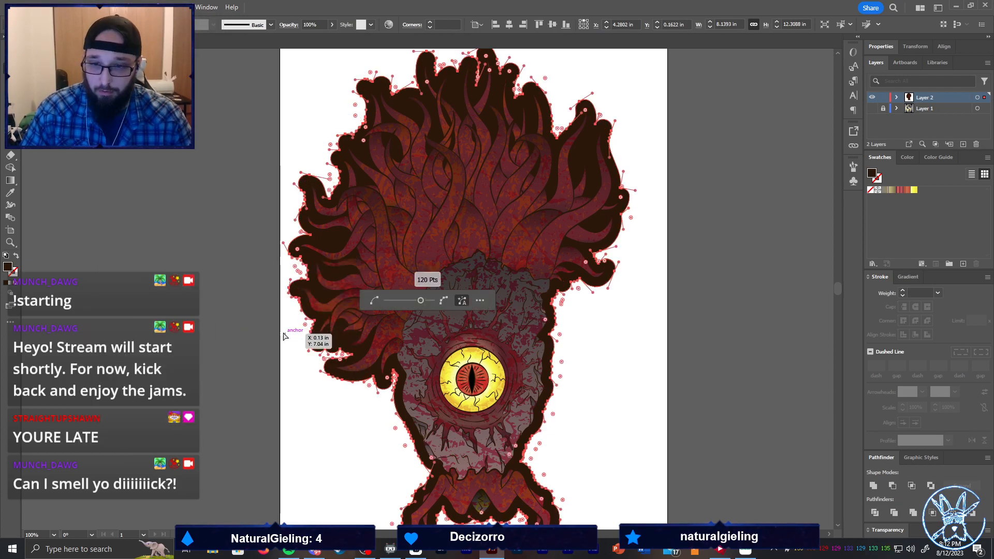
{"action": "left_click_drag", "start_coordinate": [421, 301], "coordinate": [405, 304]}
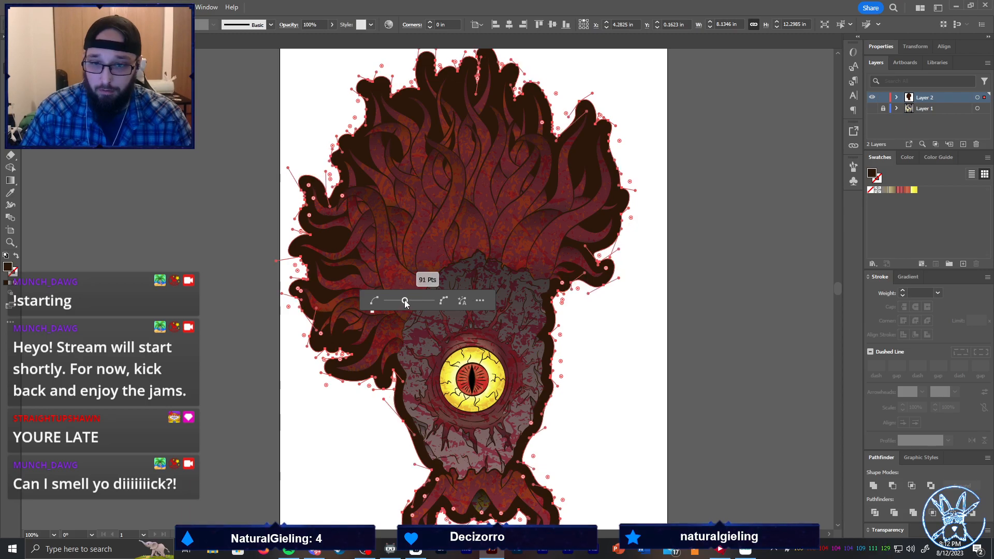
{"action": "scroll", "coordinate": [365, 223], "scroll_direction": "up", "scroll_amount": 5}
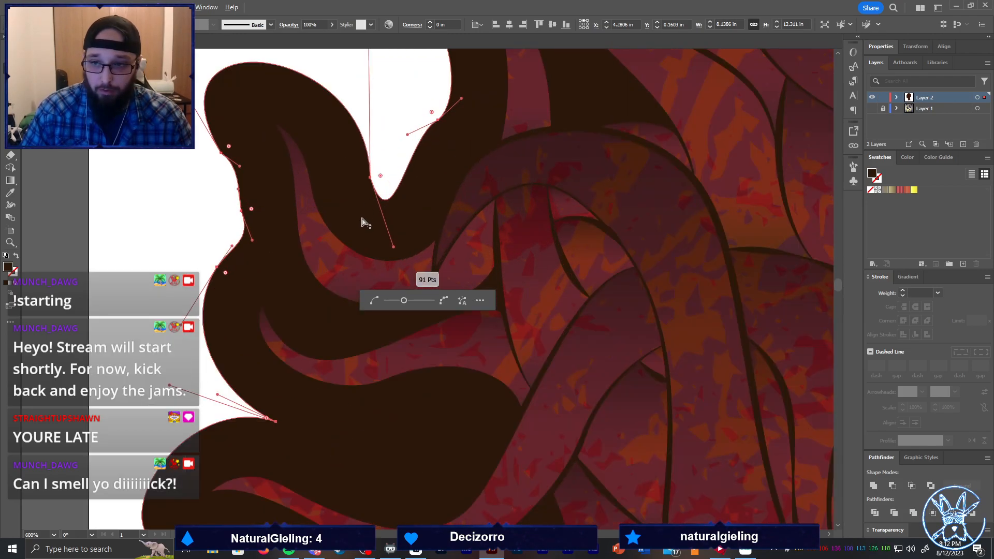
{"action": "scroll", "coordinate": [365, 222], "scroll_direction": "down", "scroll_amount": 2}
{"action": "scroll", "coordinate": [428, 222], "scroll_direction": "down", "scroll_amount": 3}
{"action": "left_click", "coordinate": [263, 164]}
{"action": "scroll", "coordinate": [272, 171], "scroll_direction": "down", "scroll_amount": 1}
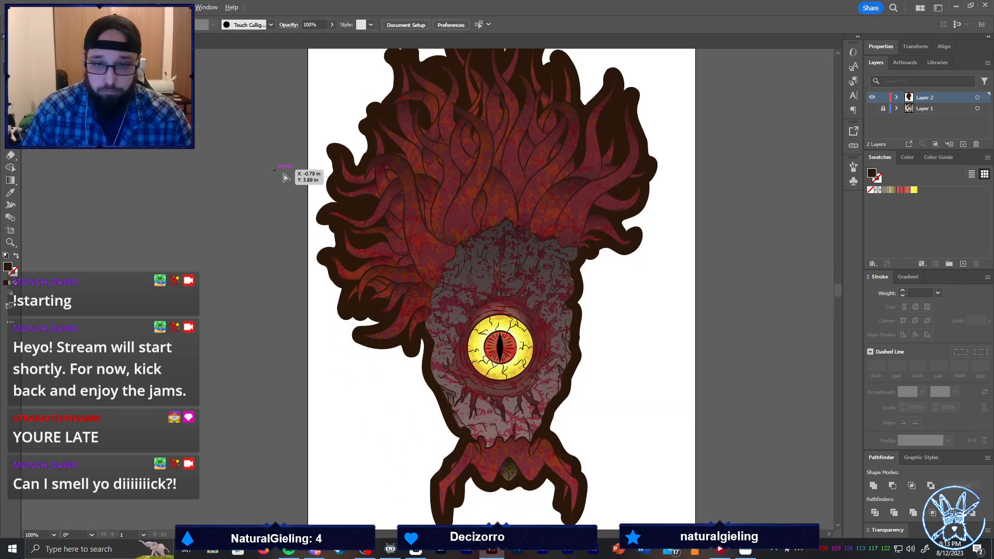
Round the sharp corners of the backing outline beneath the lowest tentacle on the creature's right side
{"action": "scroll", "coordinate": [594, 254], "scroll_direction": "up", "scroll_amount": 5}
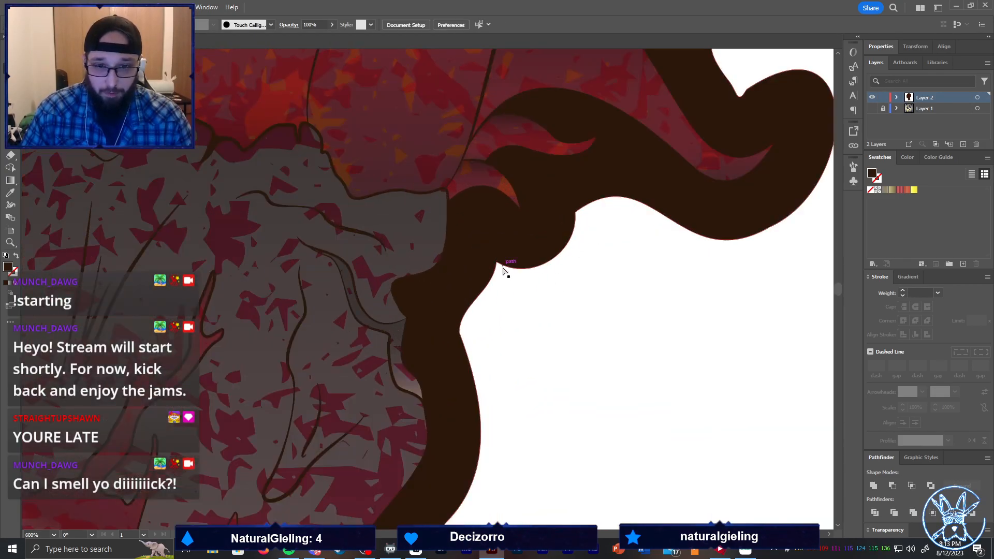
{"action": "left_click", "coordinate": [496, 265]}
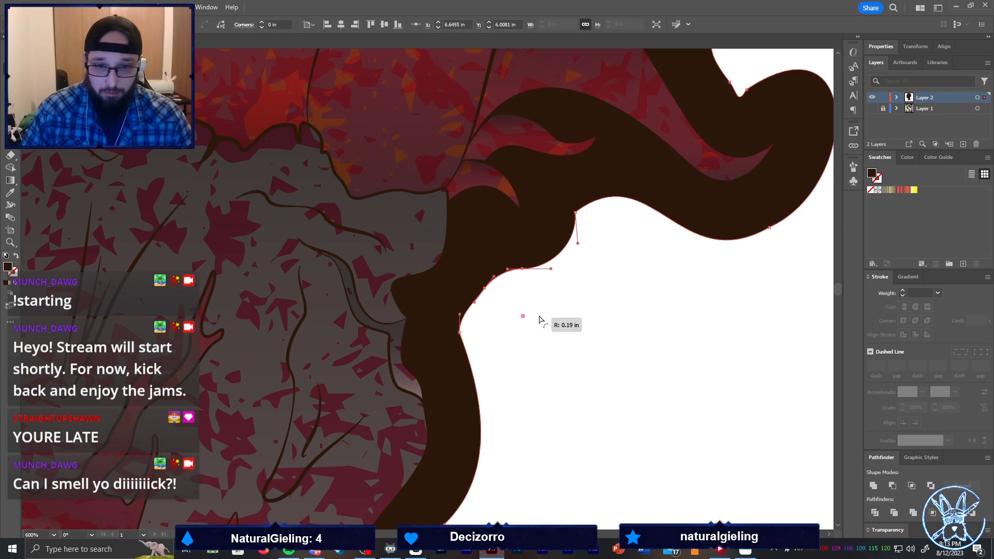
{"action": "left_click_drag", "start_coordinate": [586, 218], "coordinate": [596, 226]}
{"action": "scroll", "coordinate": [594, 230], "scroll_direction": "down", "scroll_amount": 2}
{"action": "scroll", "coordinate": [670, 152], "scroll_direction": "down", "scroll_amount": 4}
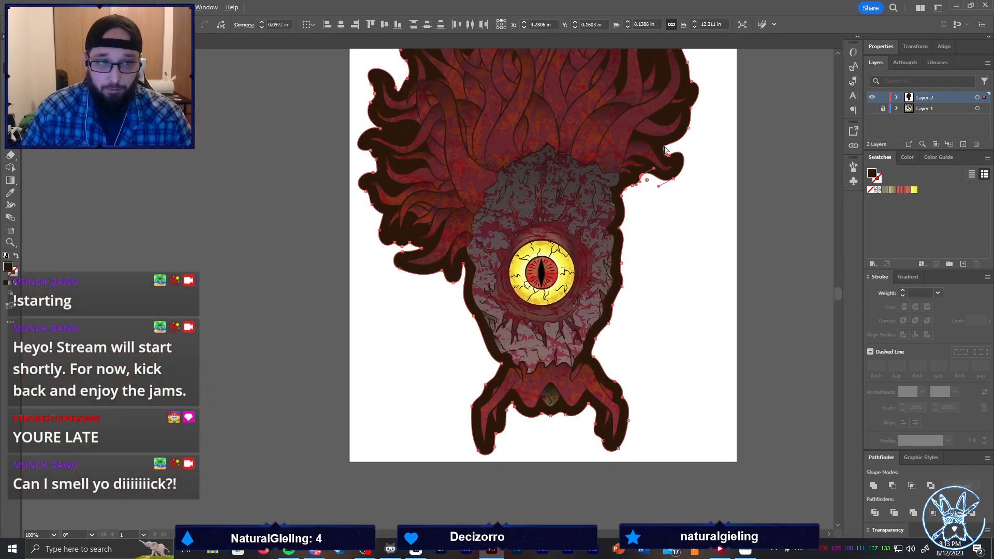
Round the notch in the backing outline between the two tall tentacle tips at the upper right
{"action": "scroll", "coordinate": [621, 107], "scroll_direction": "up", "scroll_amount": 4}
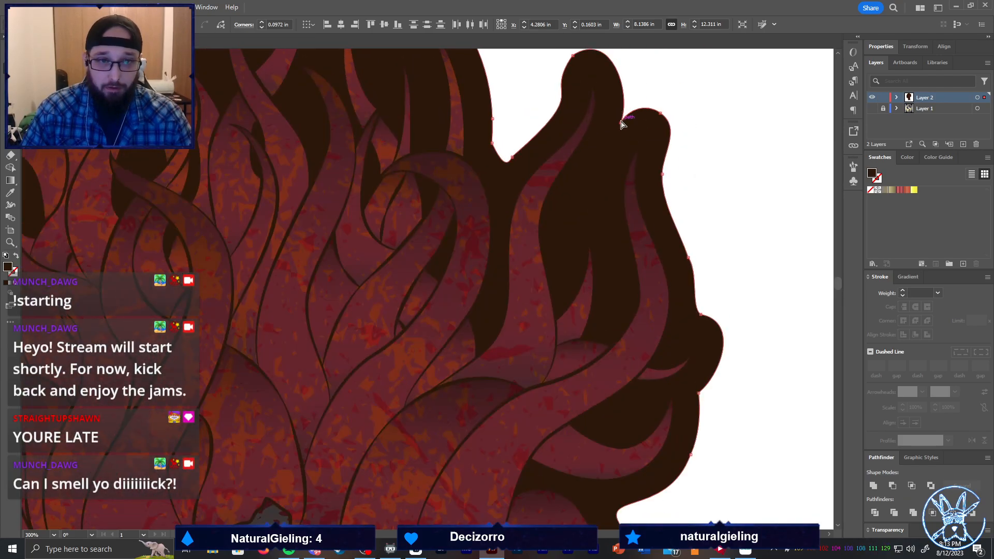
{"action": "left_click", "coordinate": [621, 122]}
{"action": "left_click_drag", "start_coordinate": [627, 112], "coordinate": [630, 108]}
{"action": "scroll", "coordinate": [594, 103], "scroll_direction": "down", "scroll_amount": 1}
Round the two outline notches just right of the tallest tentacle, the one nearest it to about 0.09 in
{"action": "scroll", "coordinate": [544, 109], "scroll_direction": "up", "scroll_amount": 4}
{"action": "left_click", "coordinate": [465, 168]}
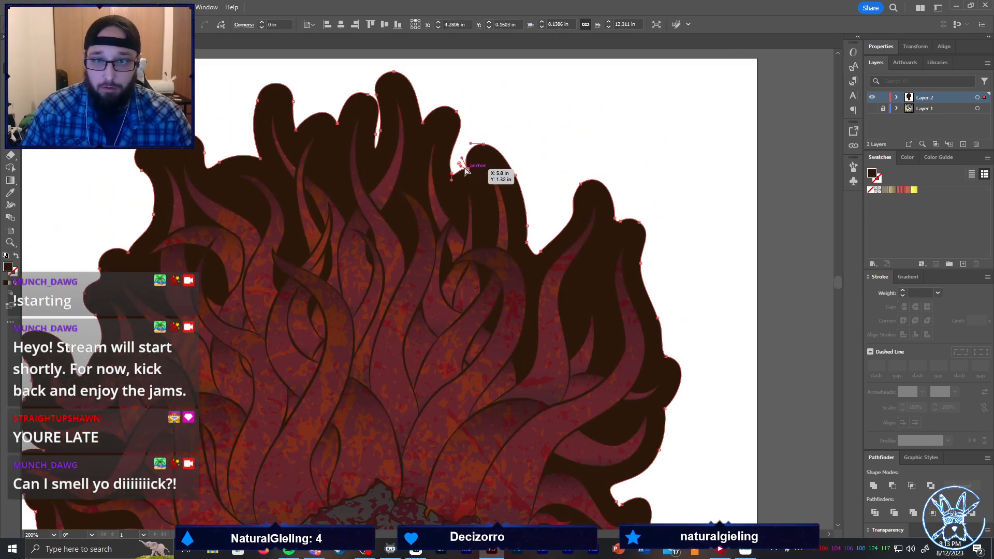
{"action": "left_click_drag", "start_coordinate": [459, 163], "coordinate": [456, 162]}
{"action": "left_click", "coordinate": [423, 123]}
{"action": "left_click_drag", "start_coordinate": [426, 116], "coordinate": [429, 110]}
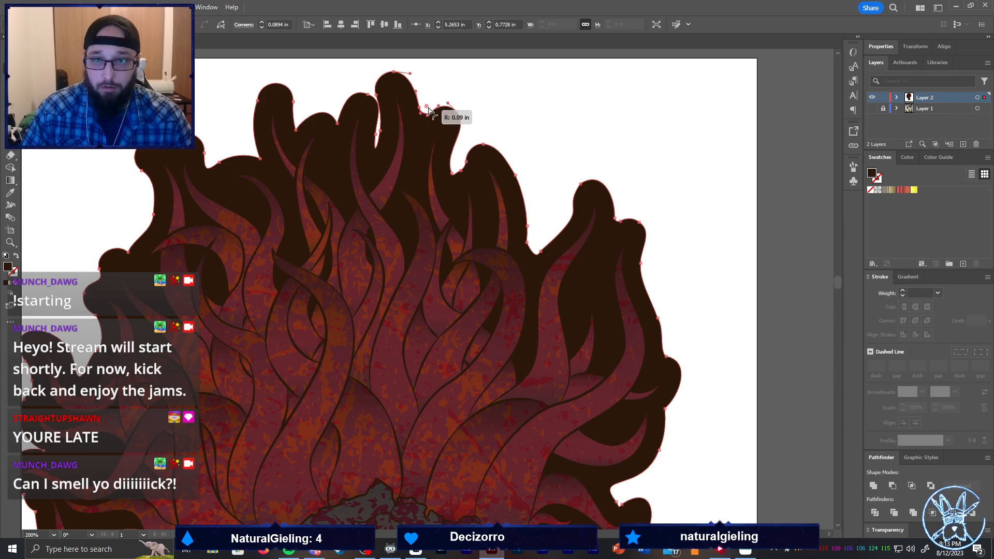
Close the narrow gap in the backing outline between the tallest tentacle and its left neighbour by removing the gap's anchor points
{"action": "key", "text": "ctrl+0"}
{"action": "scroll", "coordinate": [464, 125], "scroll_direction": "up", "scroll_amount": 4}
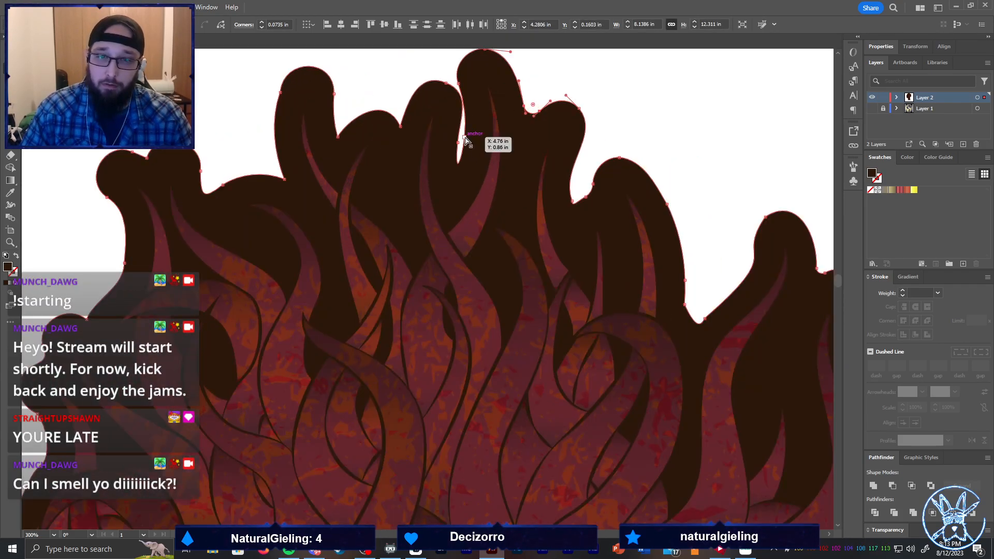
{"action": "left_click", "coordinate": [464, 138]}
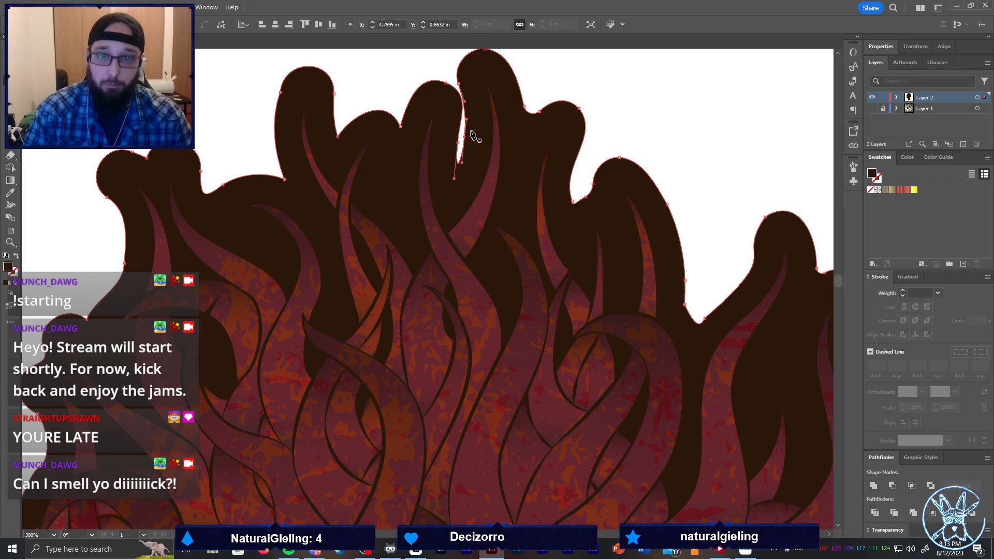
{"action": "left_click_drag", "start_coordinate": [461, 145], "coordinate": [464, 99]}
{"action": "left_click", "coordinate": [545, 85]}
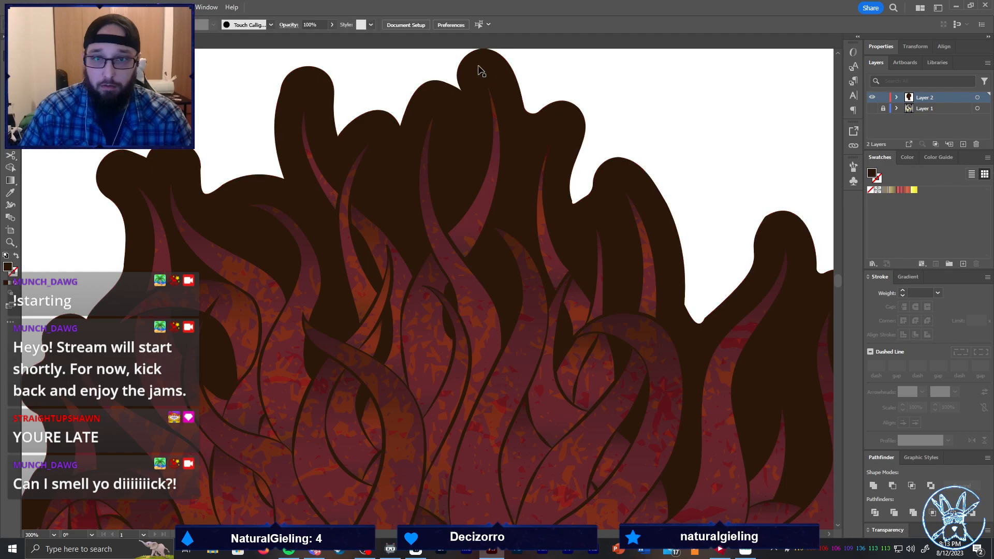
Smooth the backing outline just left of the tallest tentacle by reshaping the curve handle of its neighbouring hump's anchor
{"action": "scroll", "coordinate": [483, 78], "scroll_direction": "up", "scroll_amount": 4}
{"action": "left_click", "coordinate": [500, 115]}
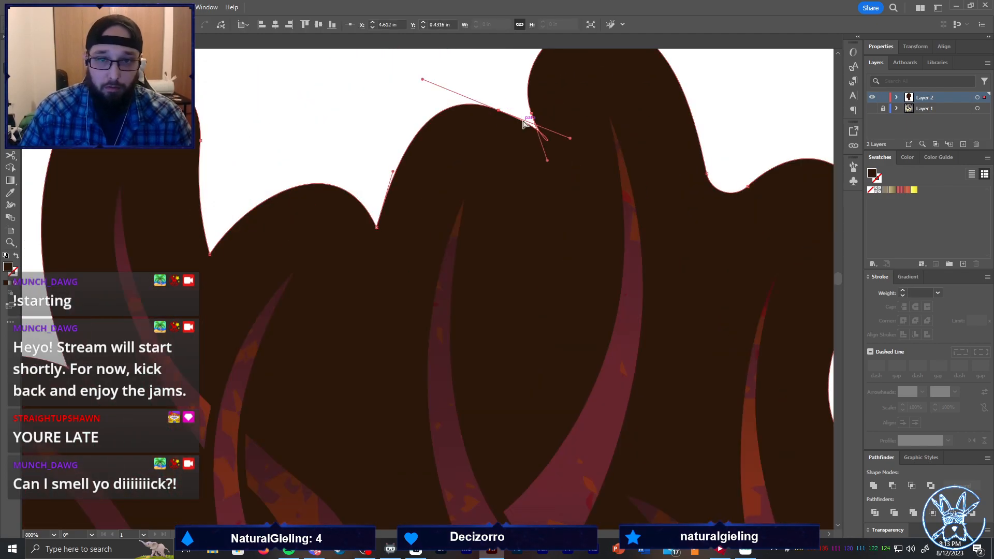
{"action": "left_click_drag", "start_coordinate": [571, 141], "coordinate": [543, 152]}
{"action": "scroll", "coordinate": [544, 151], "scroll_direction": "down", "scroll_amount": 4}
Round the three sharp outline notches left of the tallest tentacle together to about 0.04 in
{"action": "left_click", "coordinate": [469, 164]}
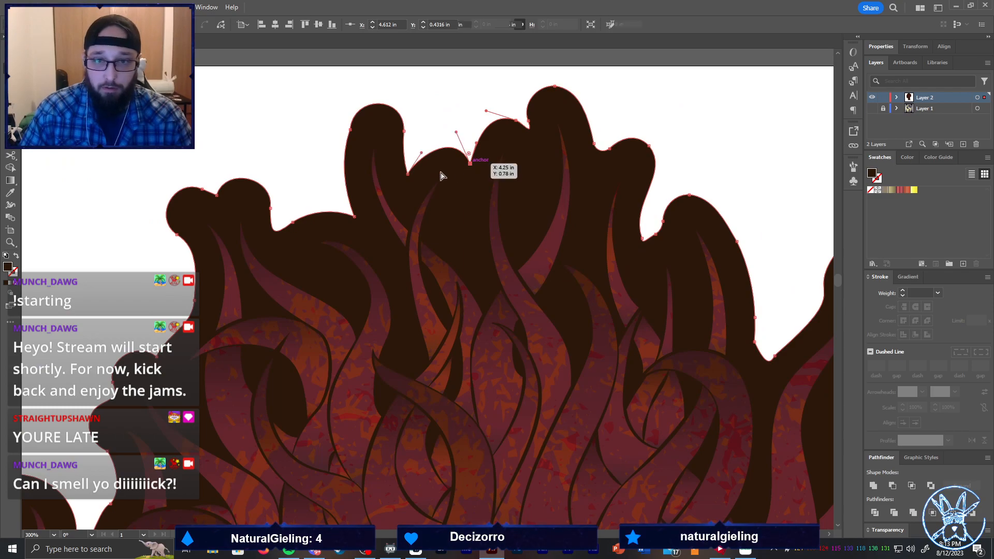
{"action": "left_click", "coordinate": [407, 175], "text": "shift"}
{"action": "left_click", "coordinate": [355, 216], "text": "shift"}
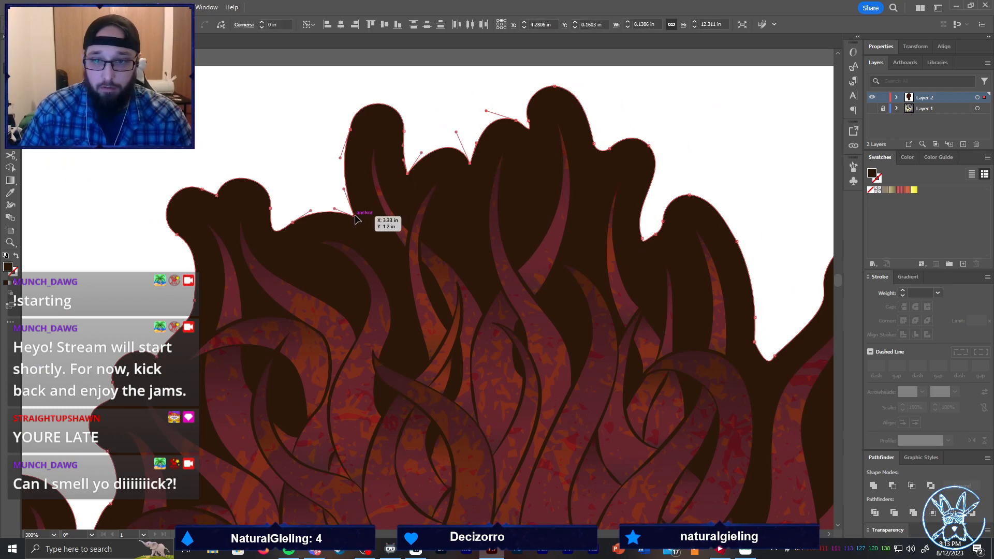
{"action": "left_click_drag", "start_coordinate": [347, 210], "coordinate": [346, 208]}
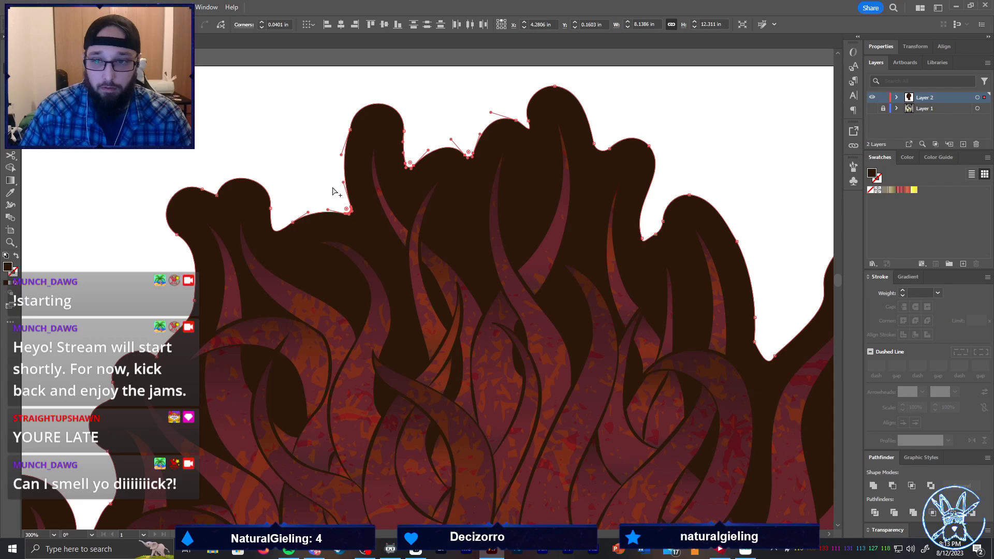
Round the sharp notch in the backing outline on the creature's upper left side to about 0.14 in
{"action": "scroll", "coordinate": [333, 186], "scroll_direction": "down", "scroll_amount": 1}
{"action": "left_click", "coordinate": [215, 299]}
{"action": "left_click_drag", "start_coordinate": [216, 289], "coordinate": [215, 288]}
Round the sharp notches in the backing outline between the lowest tentacles on the creature's left side
{"action": "scroll", "coordinate": [213, 268], "scroll_direction": "down", "scroll_amount": 2}
{"action": "scroll", "coordinate": [186, 311], "scroll_direction": "down", "scroll_amount": 9}
{"action": "scroll", "coordinate": [136, 381], "scroll_direction": "up", "scroll_amount": 2}
{"action": "scroll", "coordinate": [189, 385], "scroll_direction": "up", "scroll_amount": 2}
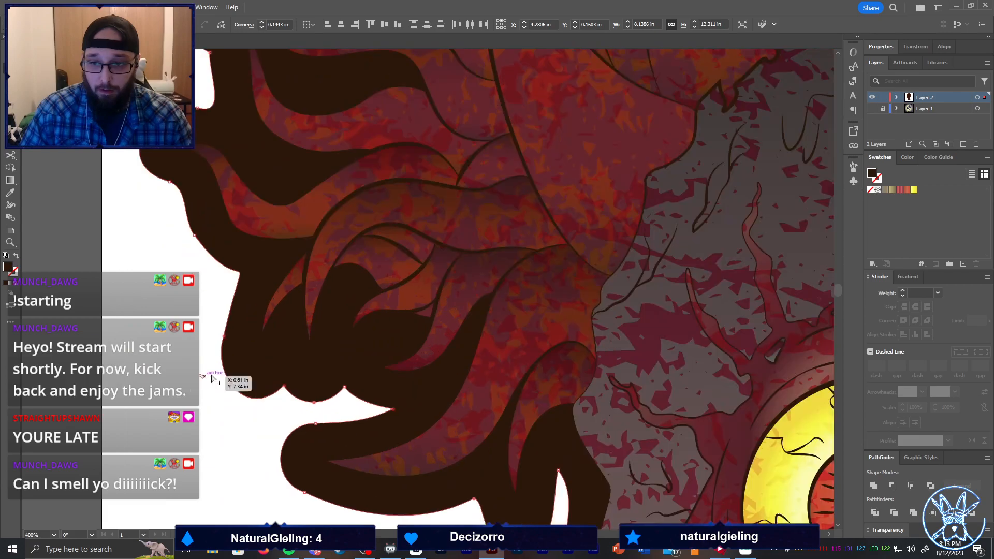
{"action": "left_click", "coordinate": [393, 411]}
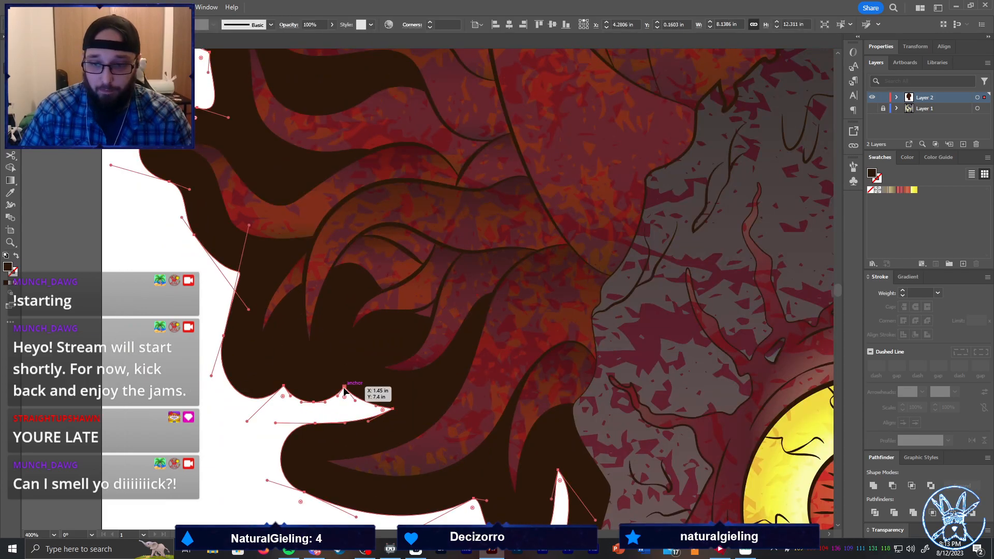
{"action": "left_click", "coordinate": [344, 387]}
{"action": "left_click", "coordinate": [284, 387], "text": "shift"}
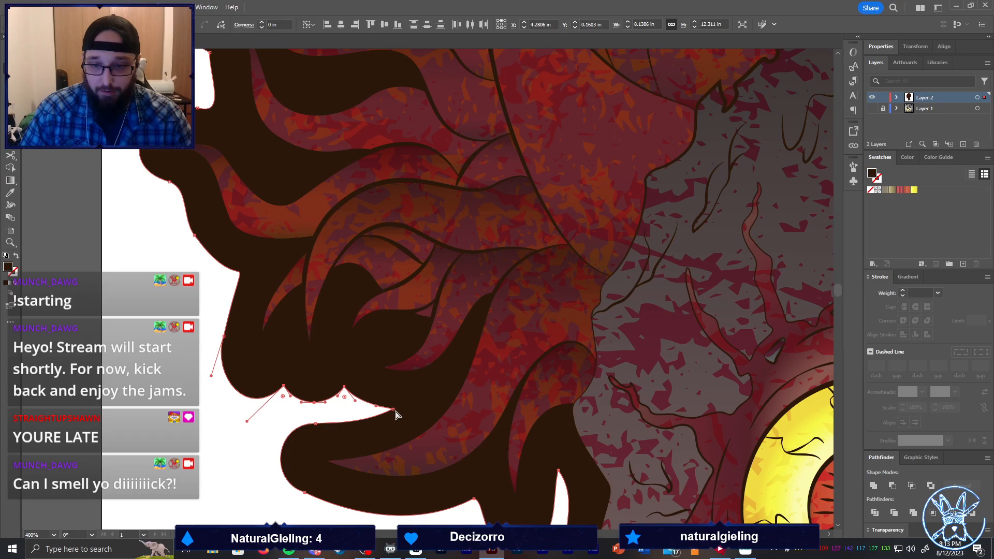
{"action": "left_click", "coordinate": [395, 414]}
{"action": "left_click_drag", "start_coordinate": [344, 399], "coordinate": [345, 402]}
{"action": "scroll", "coordinate": [357, 398], "scroll_direction": "down", "scroll_amount": 5}
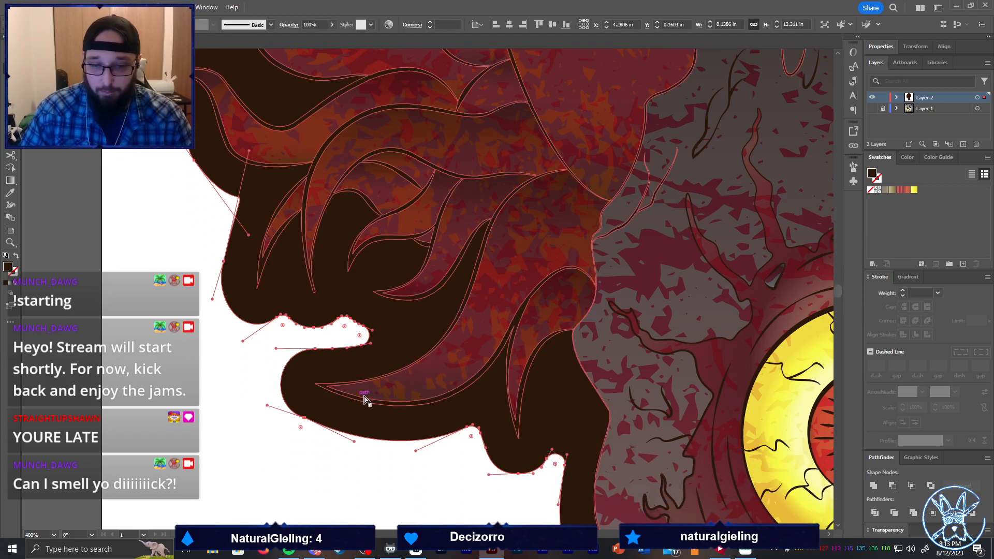
{"action": "left_click", "coordinate": [413, 420]}
Change the fill of the dark backing shape behind the creature to white (FFFFFF)
{"action": "scroll", "coordinate": [413, 419], "scroll_direction": "down", "scroll_amount": 6}
{"action": "scroll", "coordinate": [440, 423], "scroll_direction": "down", "scroll_amount": 2}
{"action": "scroll", "coordinate": [443, 424], "scroll_direction": "up", "scroll_amount": 4}
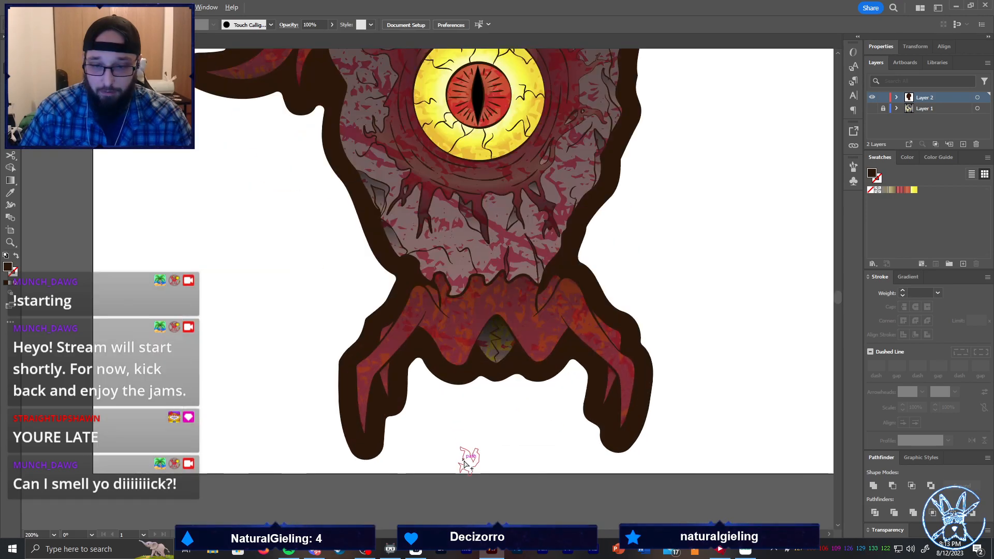
{"action": "scroll", "coordinate": [331, 351], "scroll_direction": "up", "scroll_amount": 3}
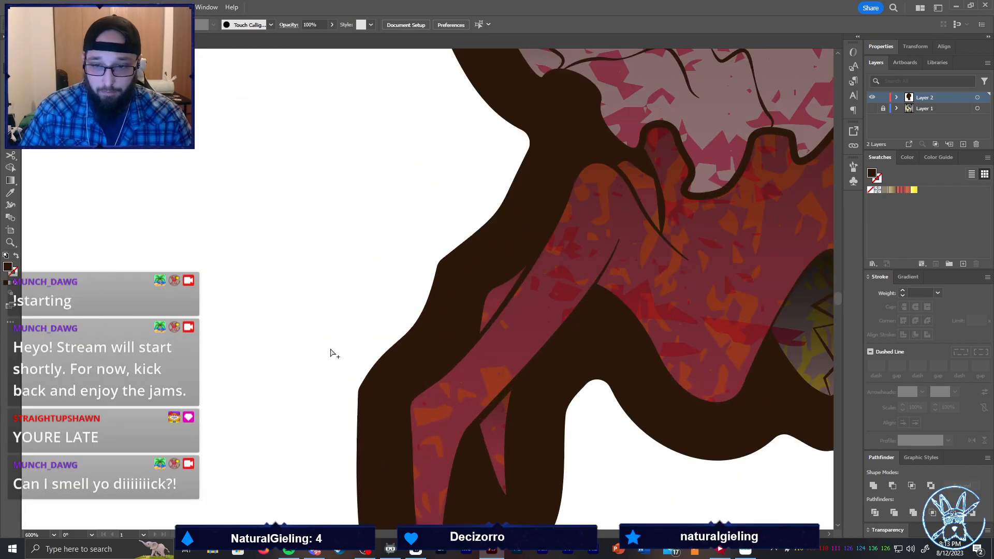
{"action": "scroll", "coordinate": [367, 369], "scroll_direction": "down", "scroll_amount": 5}
{"action": "scroll", "coordinate": [539, 329], "scroll_direction": "up", "scroll_amount": 1}
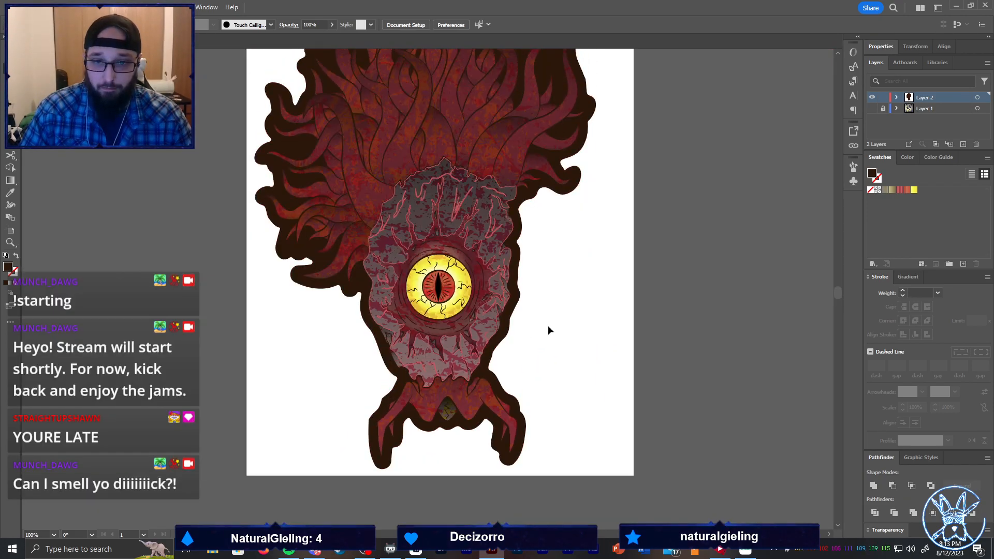
{"action": "left_click", "coordinate": [516, 305]}
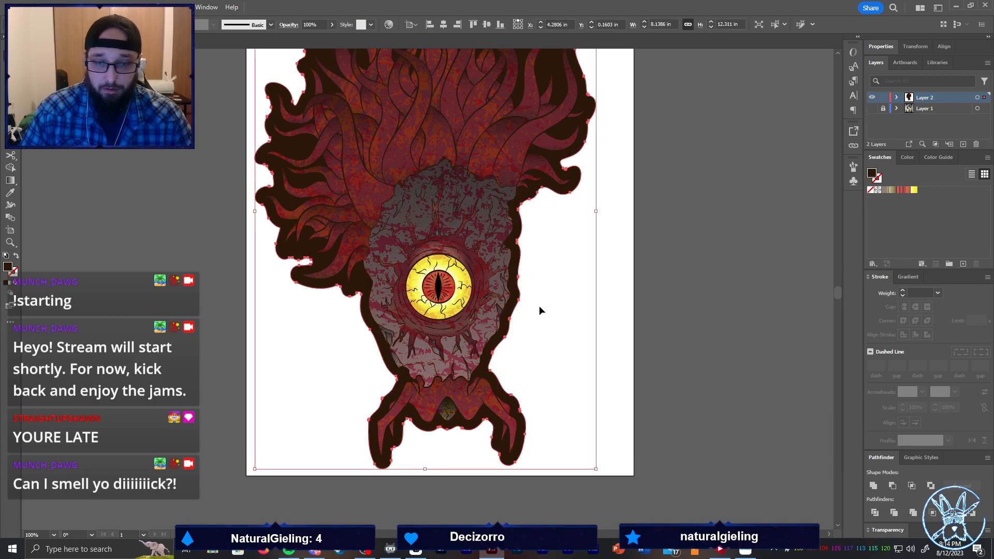
{"action": "left_click", "coordinate": [922, 158]}
{"action": "left_click", "coordinate": [908, 158]}
{"action": "left_click", "coordinate": [883, 228]}
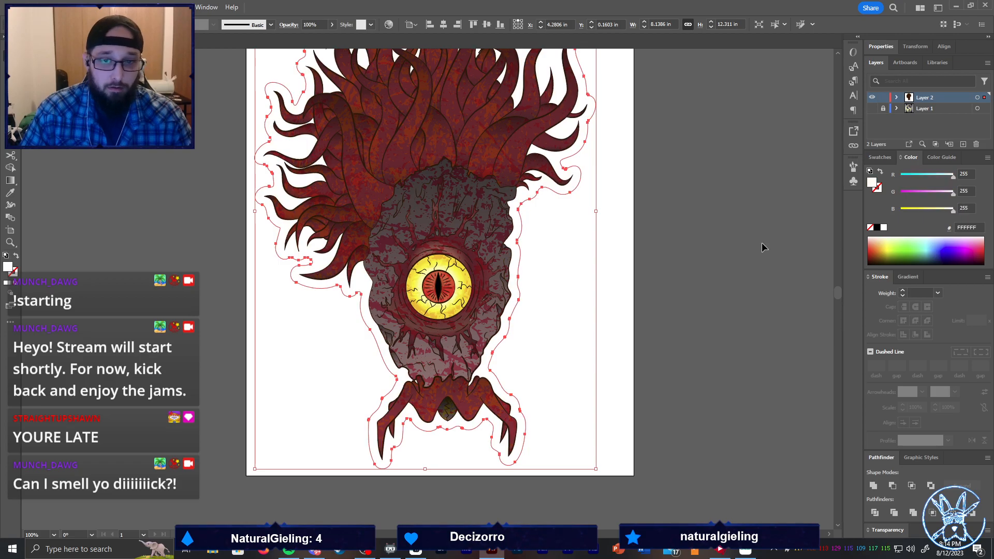
{"action": "left_click", "coordinate": [674, 223]}
Fit the artboard to the bounds of all the artwork
{"action": "scroll", "coordinate": [673, 221], "scroll_direction": "down", "scroll_amount": 1}
{"action": "scroll", "coordinate": [672, 220], "scroll_direction": "up", "scroll_amount": 5}
{"action": "key", "text": "shift+o"}
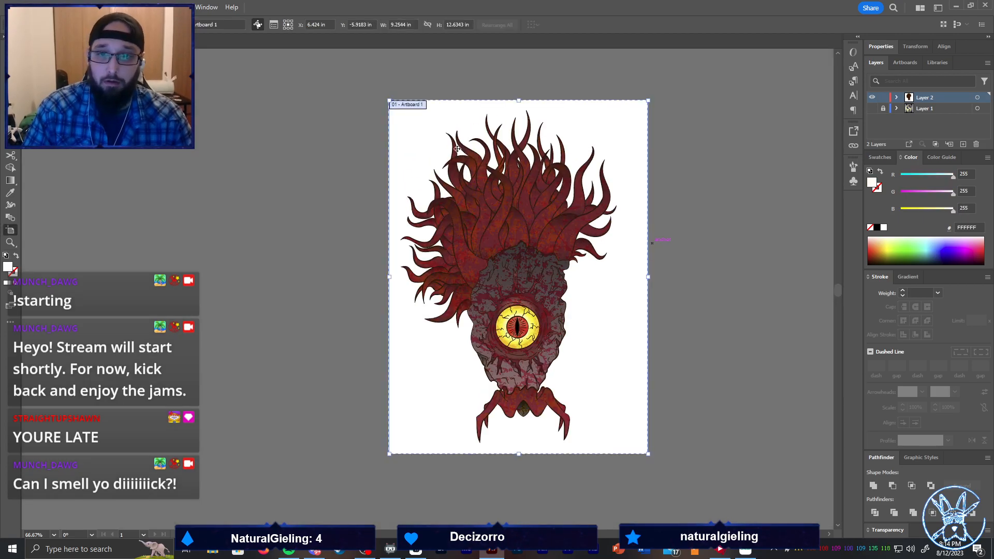
{"action": "left_click", "coordinate": [93, 24]}
{"action": "left_click", "coordinate": [93, 47]}
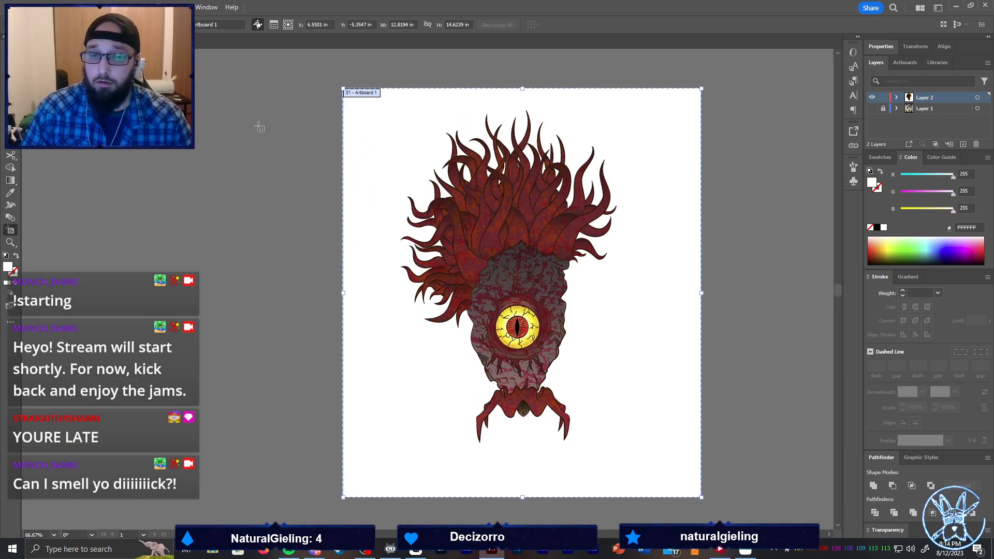
Select the white backing shape and fit the artboard to its bounds
{"action": "key", "text": "v"}
{"action": "left_click", "coordinate": [419, 199]}
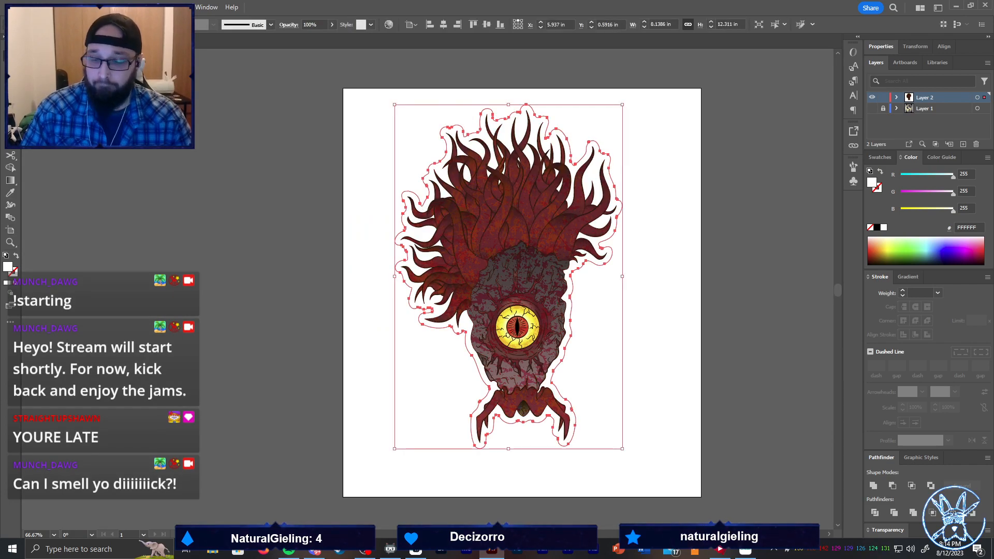
{"action": "key", "text": "shift+o"}
{"action": "left_click", "coordinate": [86, 25]}
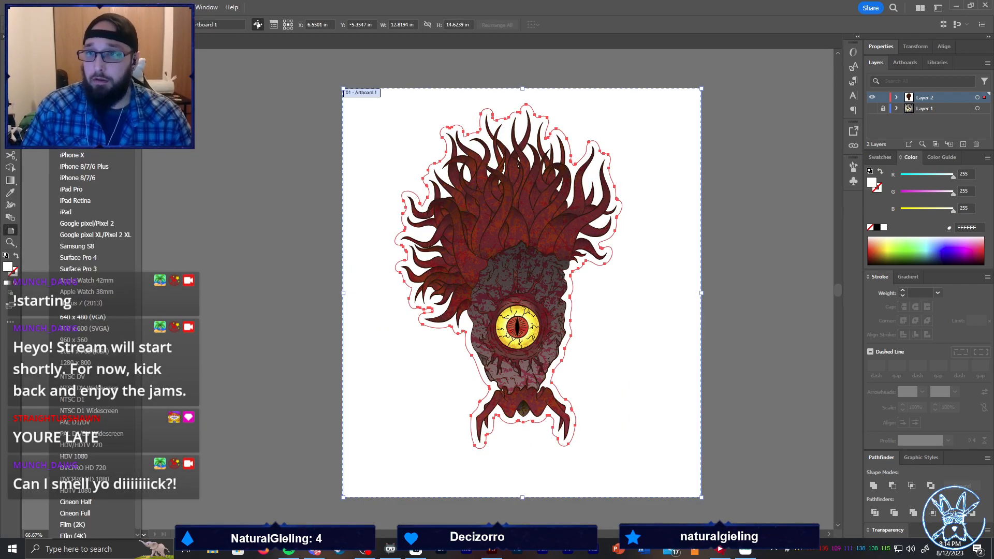
{"action": "left_click", "coordinate": [86, 58]}
{"action": "key", "text": "Escape"}
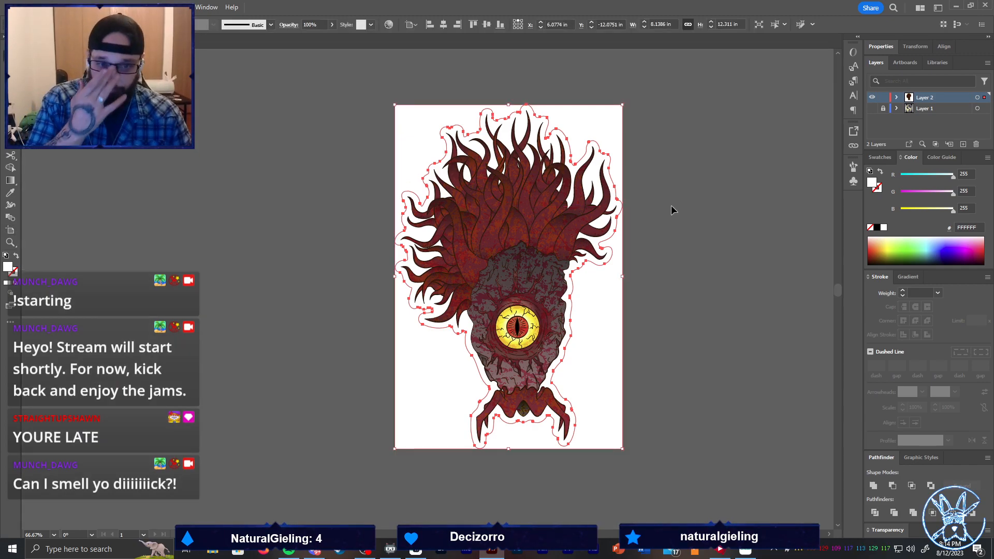
Set up a web export of the artwork as a transparent PNG-24 with a height of 2500 px
{"action": "key", "text": "ctrl+alt+shift+s"}
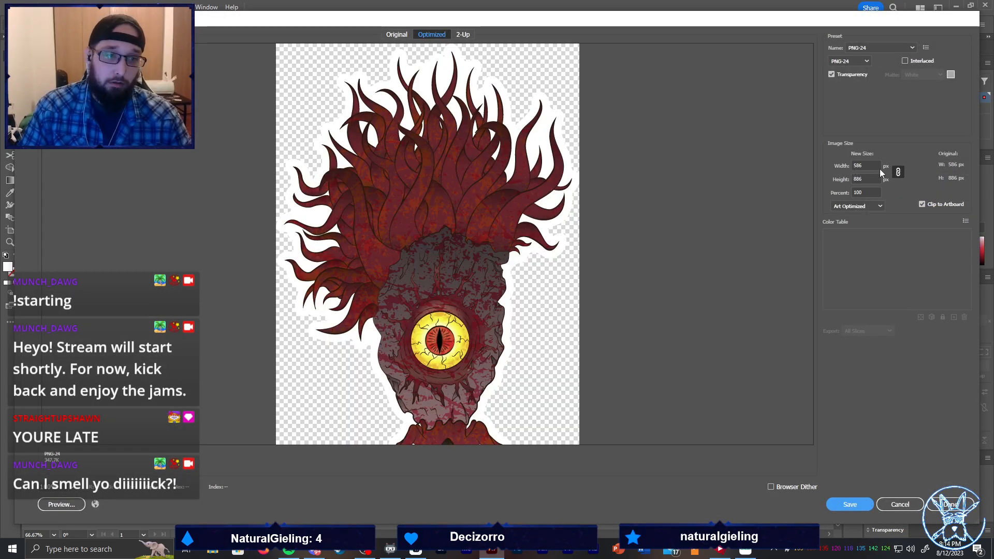
{"action": "double_click", "coordinate": [872, 179]}
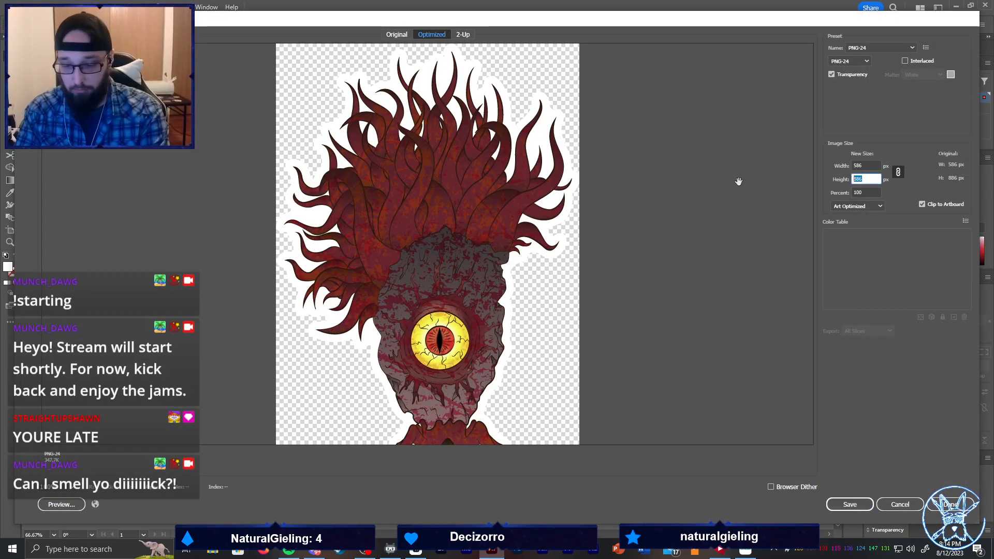
{"action": "key", "text": "Return"}
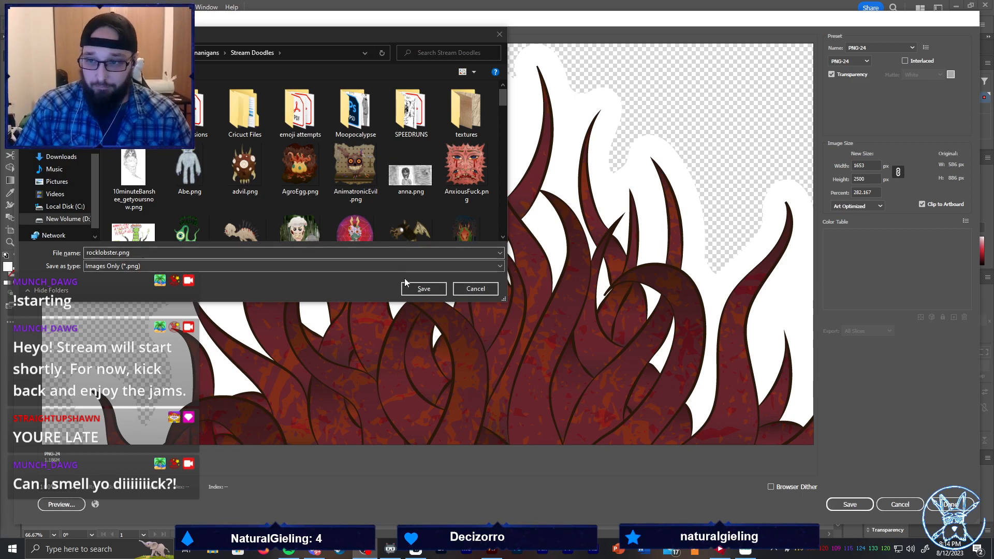
Save the export as rocklobster.png in the Cricuct Files folder and close rocklobster.pdf without saving its changes
{"action": "double_click", "coordinate": [247, 117]}
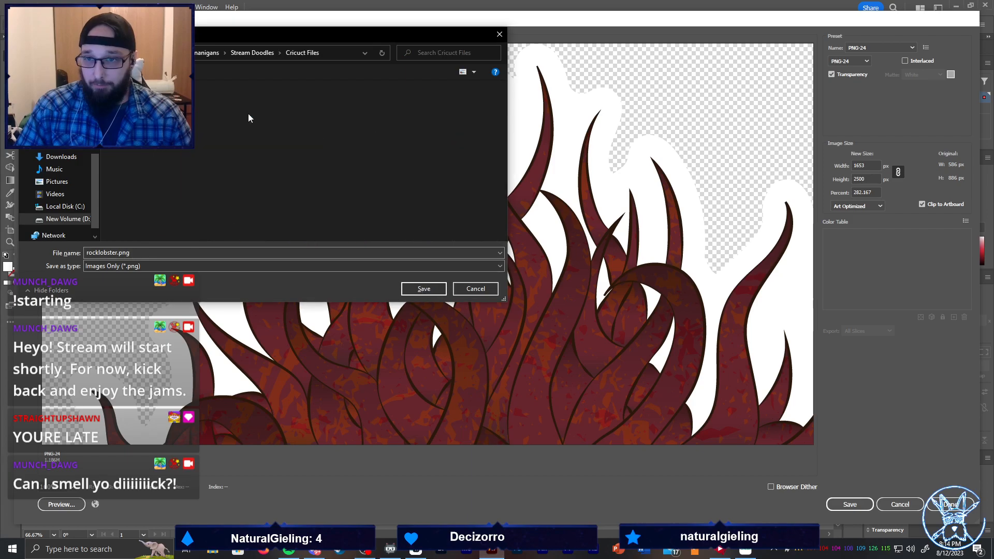
{"action": "double_click", "coordinate": [483, 178]}
{"action": "left_click", "coordinate": [316, 189]}
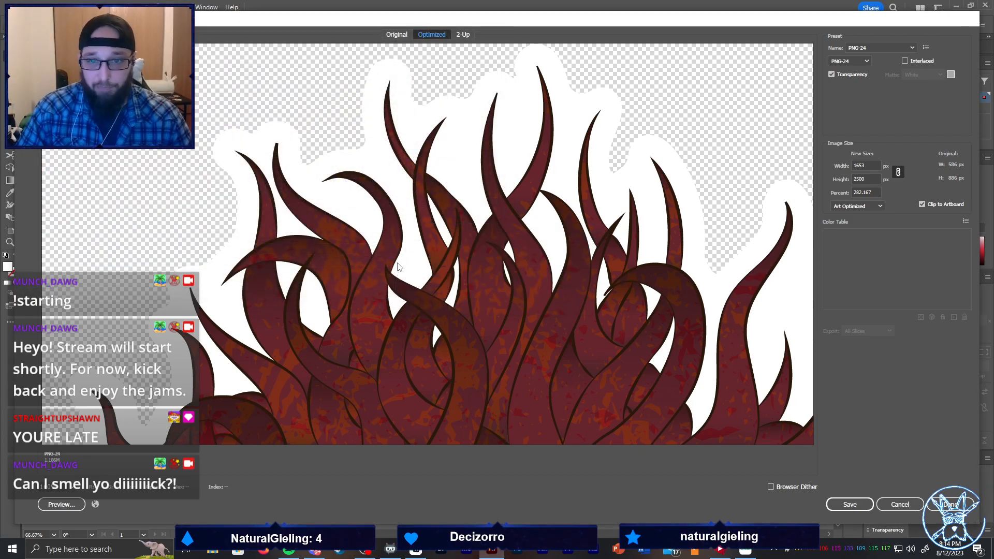
{"action": "key", "text": "ctrl+w"}
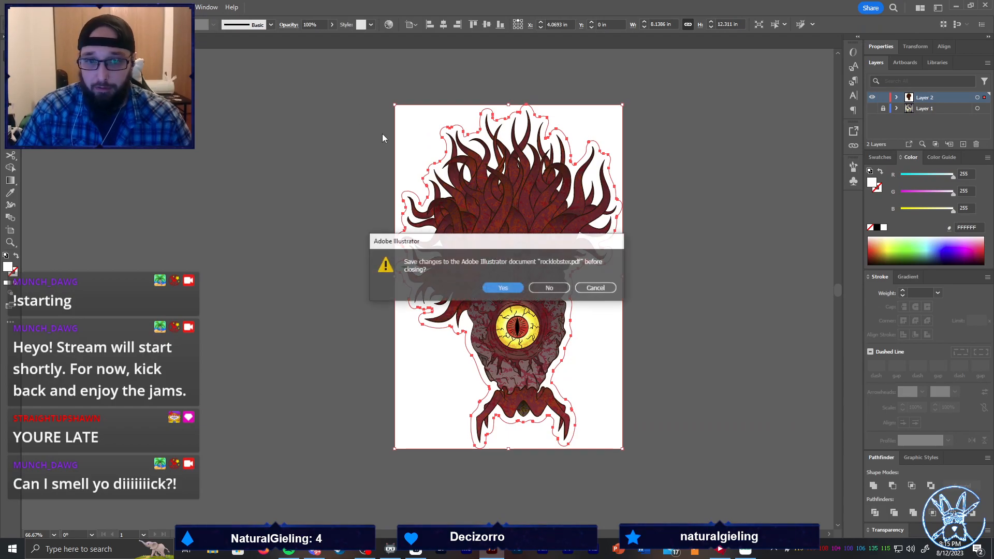
{"action": "left_click", "coordinate": [545, 288]}
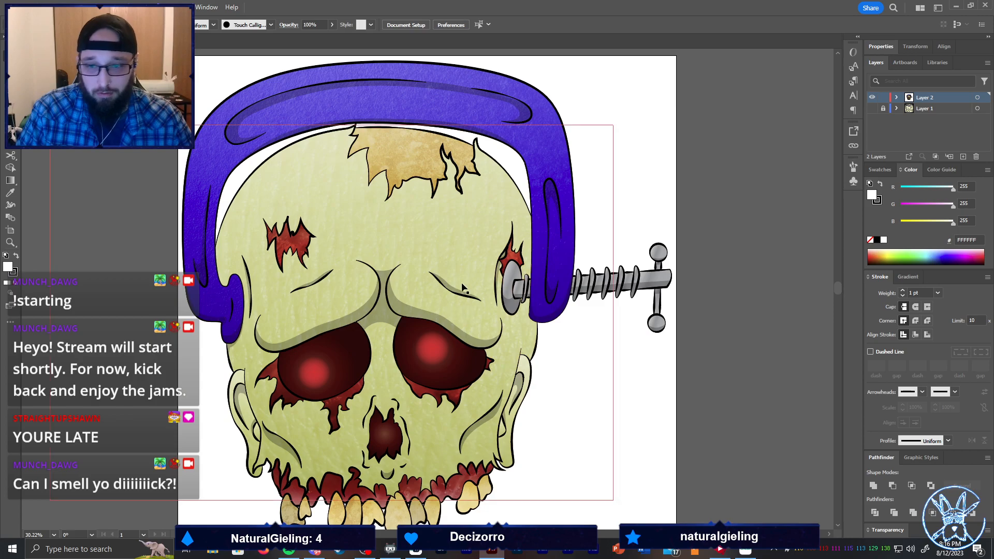
Select only the zombie skull's pale green skin group and darken its colours with Recolor
{"action": "left_click", "coordinate": [462, 272]}
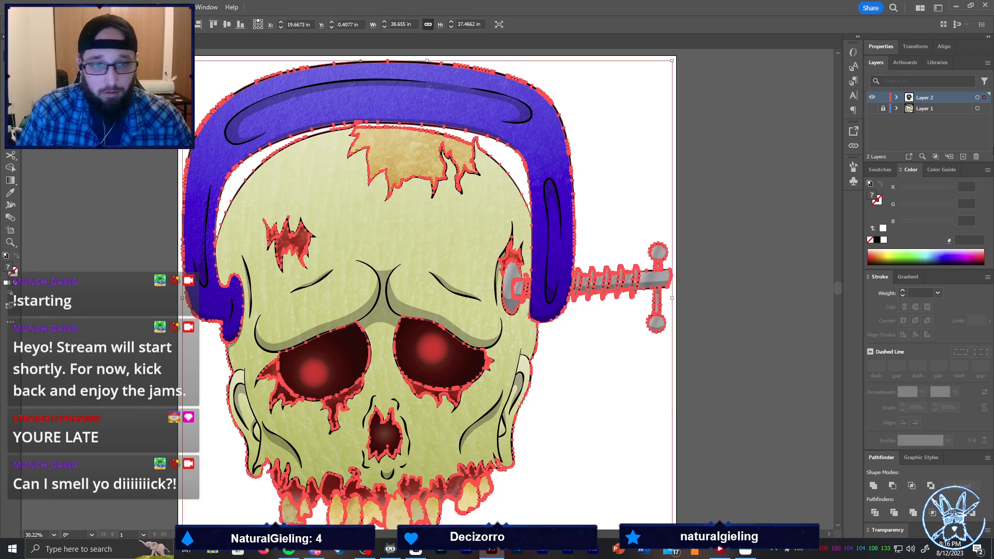
{"action": "left_click", "coordinate": [610, 224]}
{"action": "left_click", "coordinate": [486, 222]}
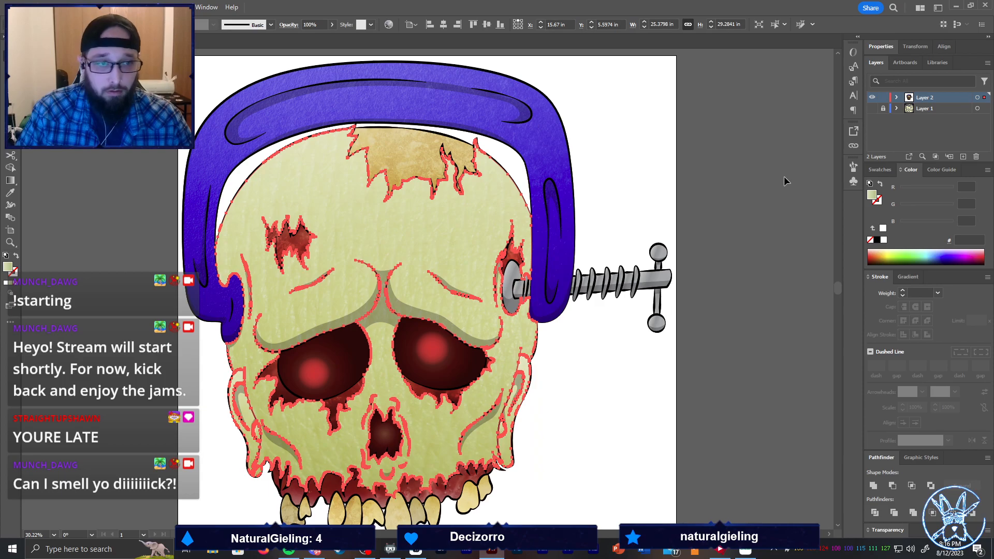
{"action": "scroll", "coordinate": [531, 332], "scroll_direction": "down", "scroll_amount": 1}
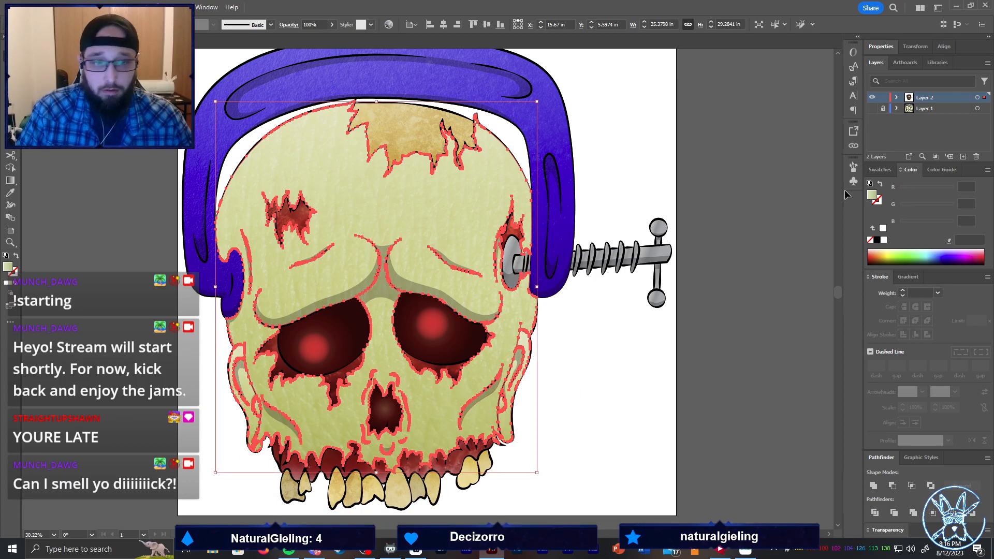
{"action": "left_click", "coordinate": [880, 48]}
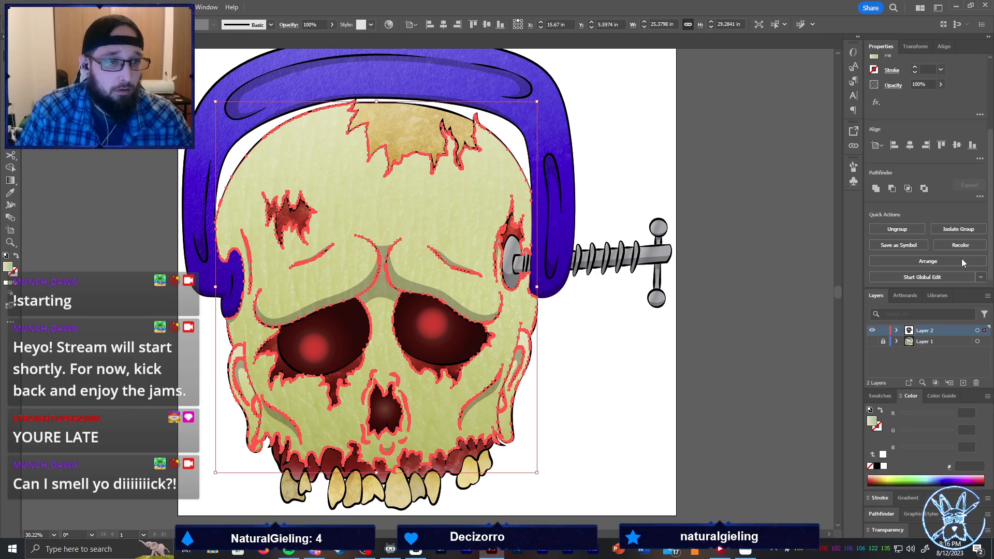
{"action": "left_click", "coordinate": [960, 246]}
{"action": "left_click", "coordinate": [507, 425]}
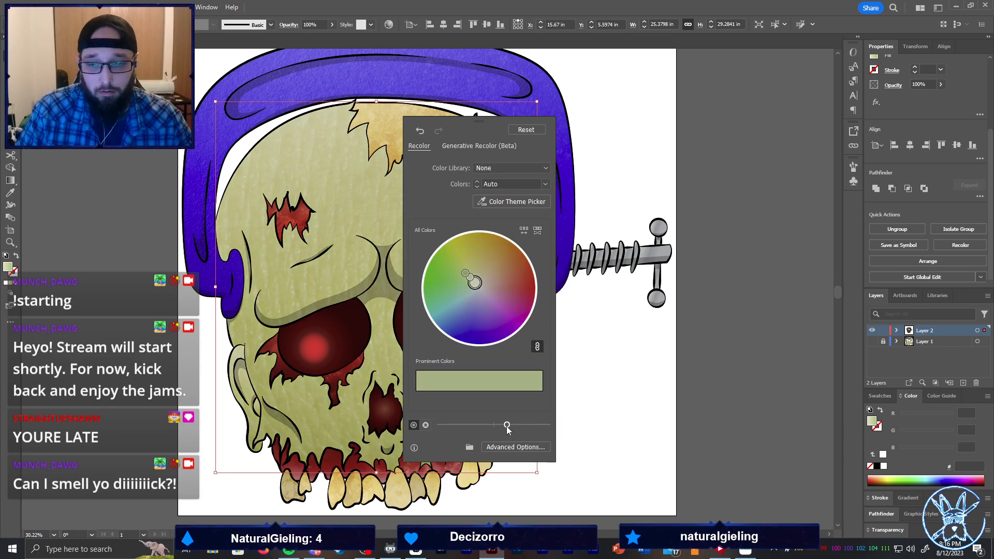
Refine the skin group's colours in the advanced recolour options to 31% saturation and 69% brightness, and apply them
{"action": "left_click", "coordinate": [497, 447]}
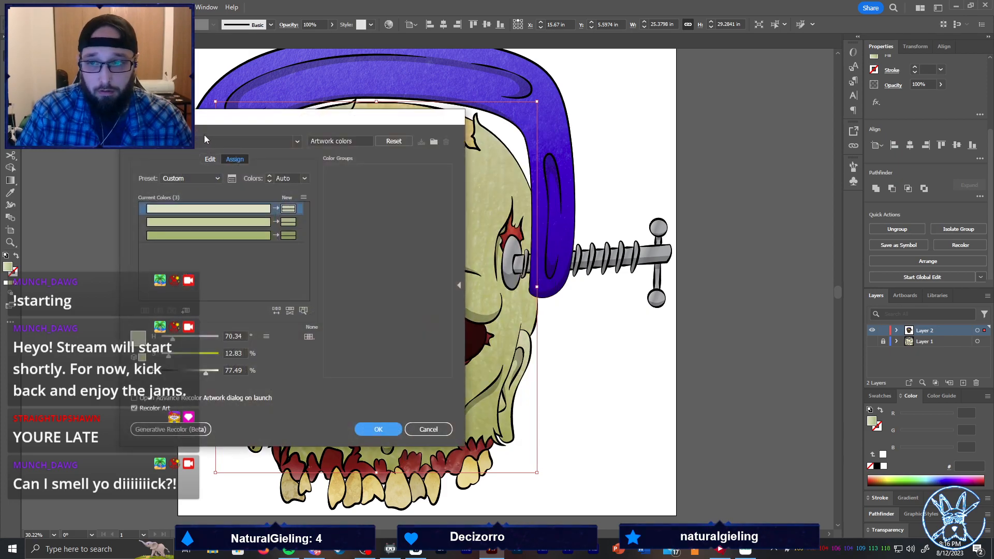
{"action": "left_click", "coordinate": [210, 159]}
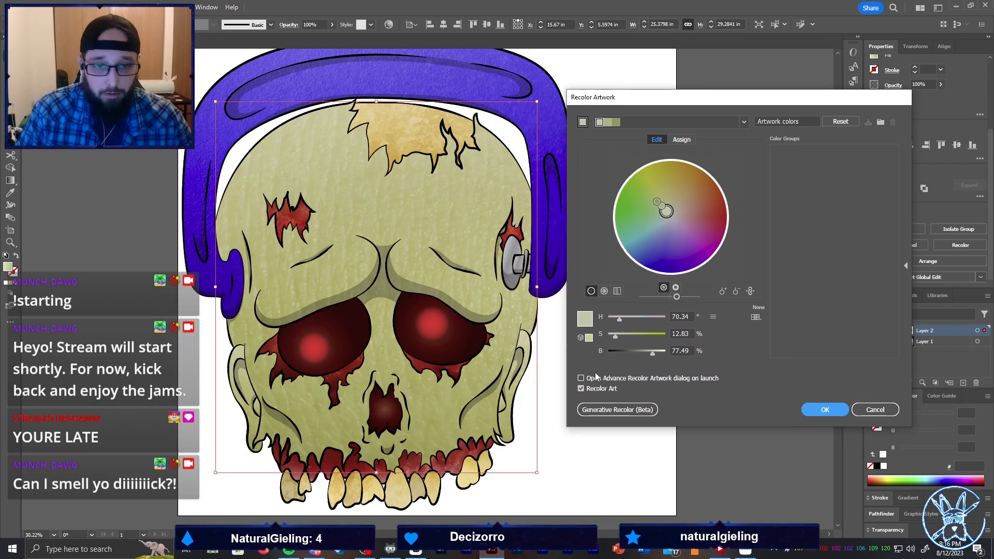
{"action": "left_click", "coordinate": [648, 355]}
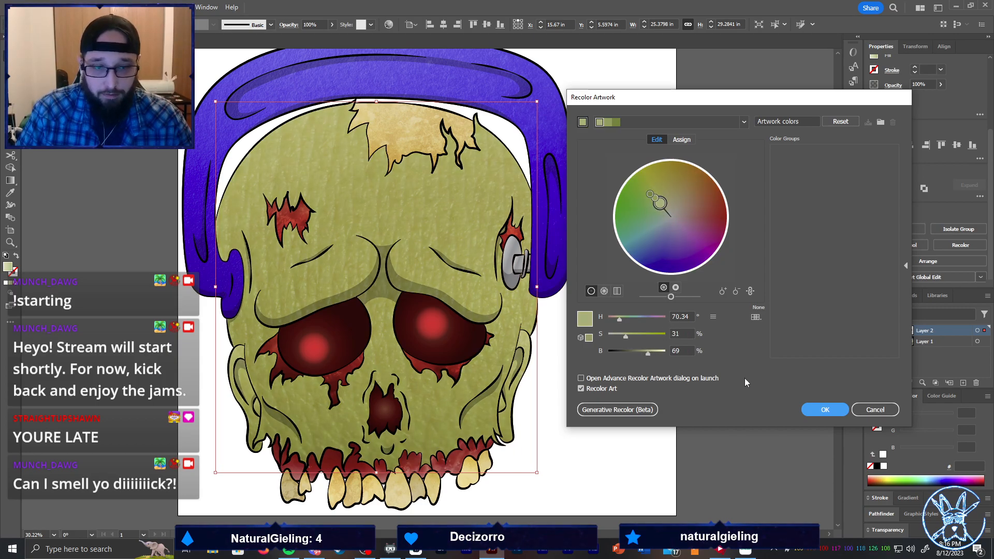
{"action": "left_click", "coordinate": [825, 412]}
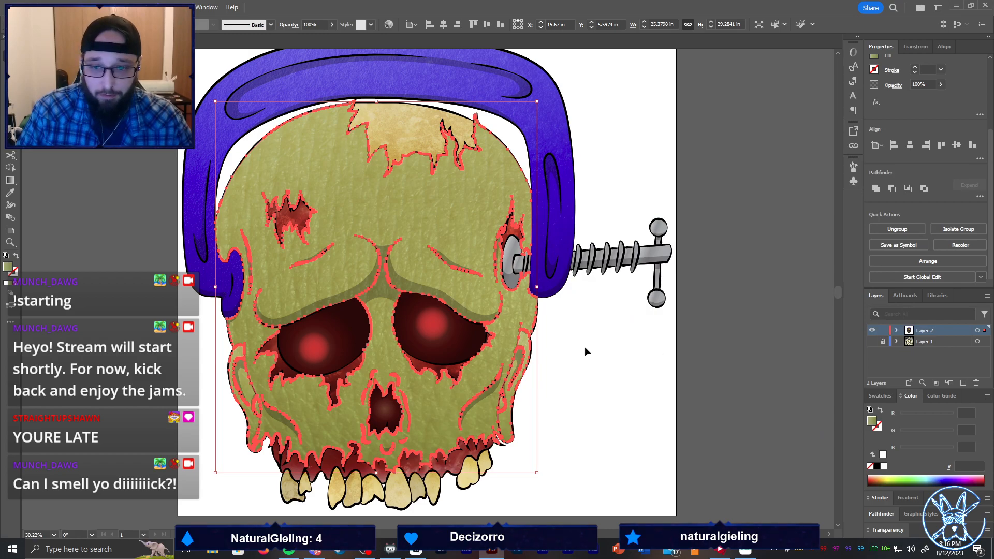
{"action": "left_click", "coordinate": [659, 360]}
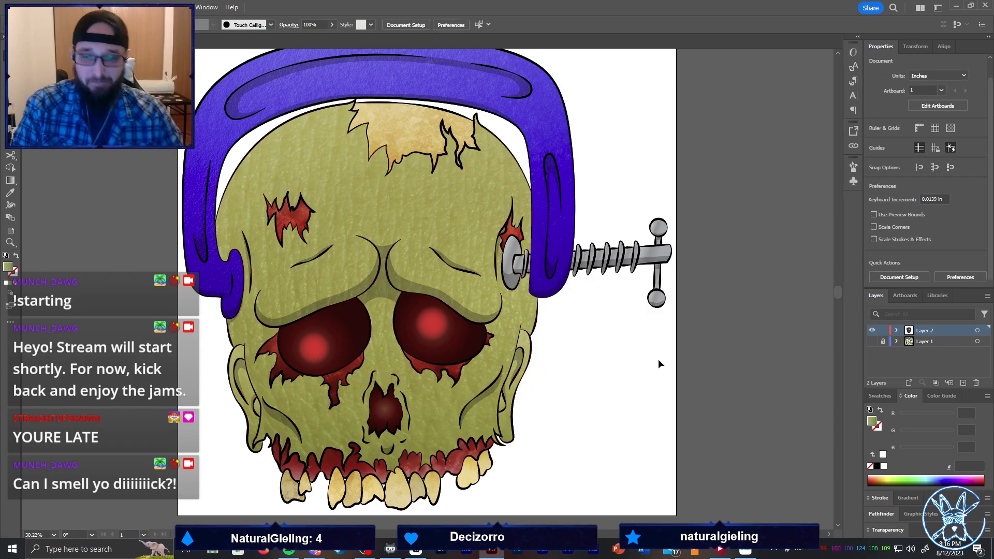
Select the skull's complete black line art and unite a copy of it into one solid silhouette
{"action": "scroll", "coordinate": [629, 329], "scroll_direction": "down", "scroll_amount": 1}
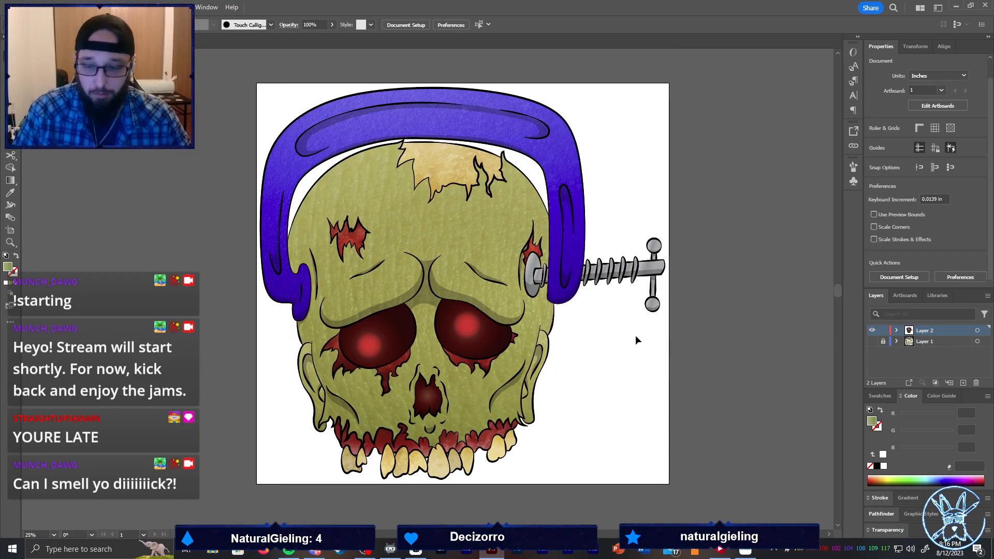
{"action": "left_click", "coordinate": [651, 298]}
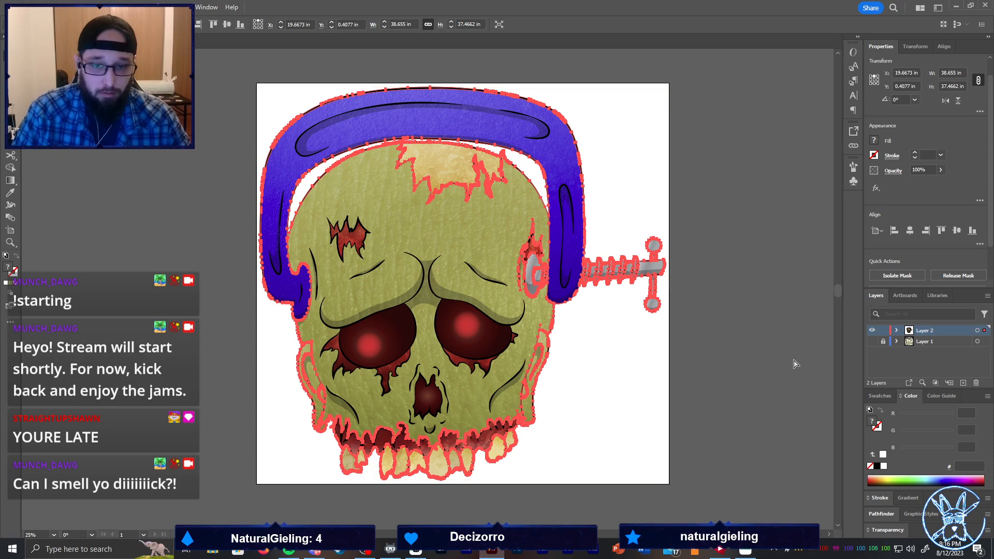
{"action": "left_click", "coordinate": [591, 314]}
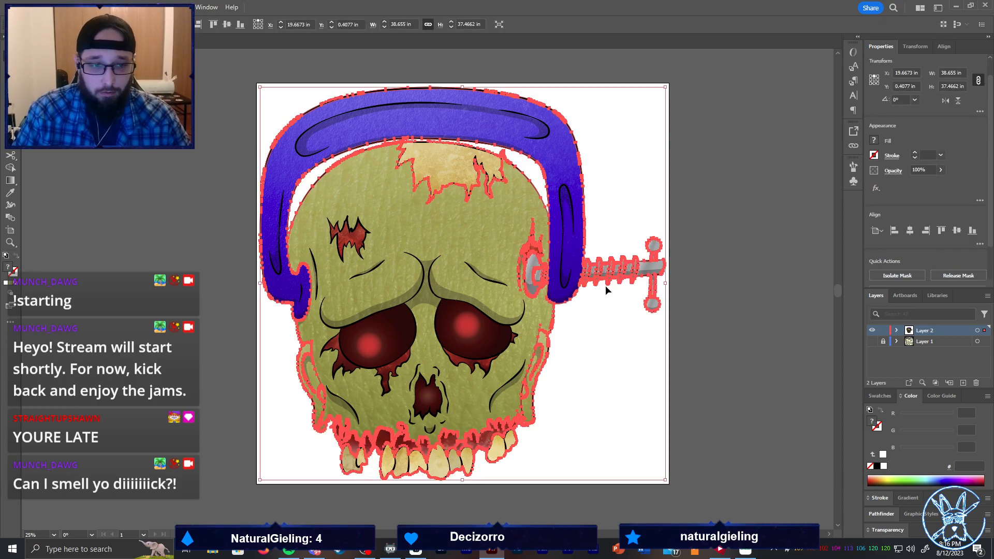
{"action": "left_click", "coordinate": [606, 285]}
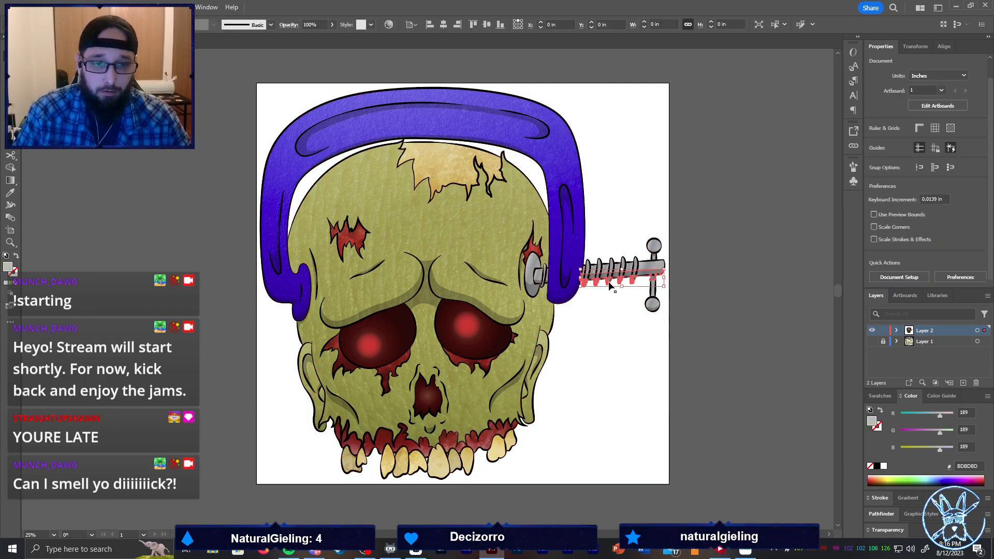
{"action": "left_click", "coordinate": [655, 244]}
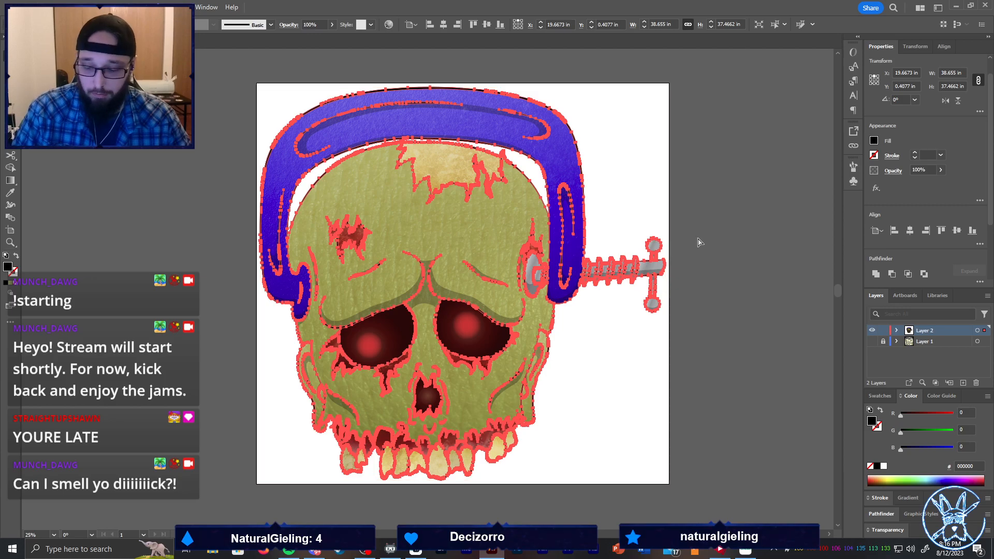
{"action": "left_click", "coordinate": [886, 515]}
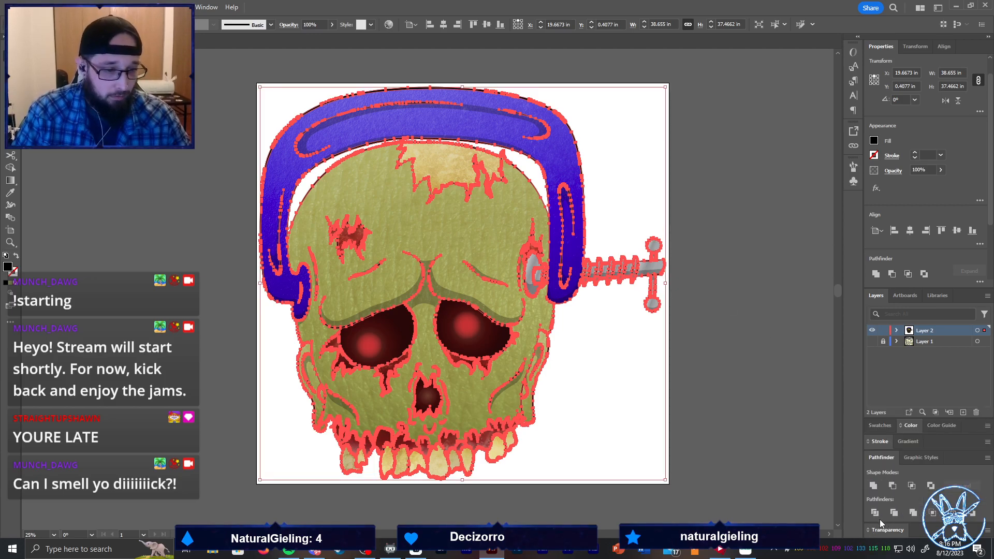
{"action": "left_click", "coordinate": [875, 485]}
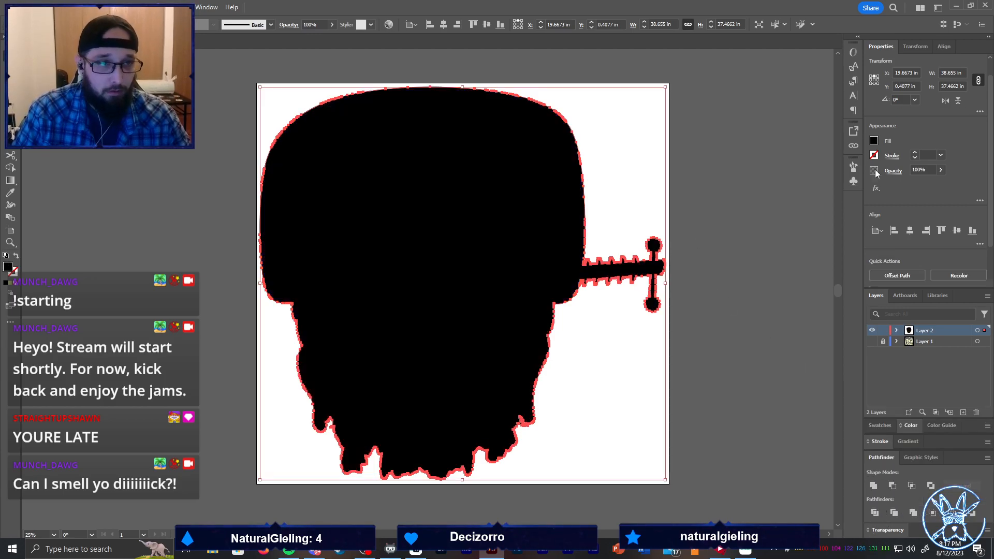
Turn the silhouette into an unfilled outline with a 40 pt black stroke, aligned outside, with round joins and round caps
{"action": "left_click", "coordinate": [887, 46]}
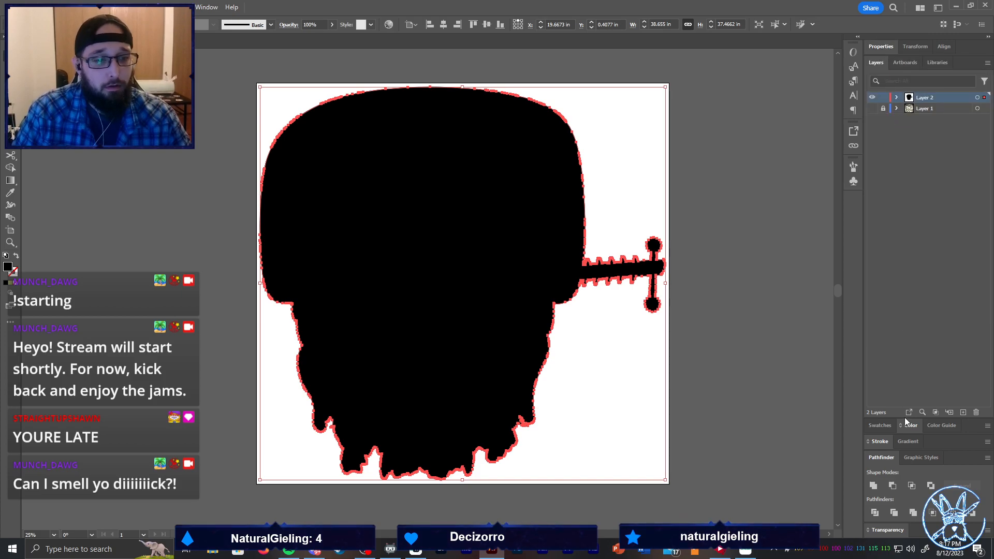
{"action": "left_click", "coordinate": [880, 424]}
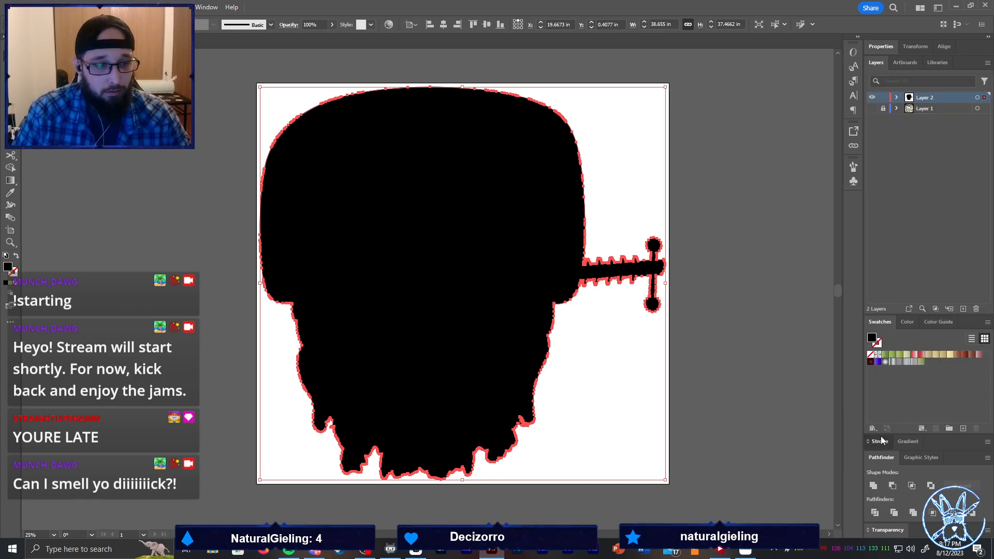
{"action": "key", "text": "ctrl+z"}
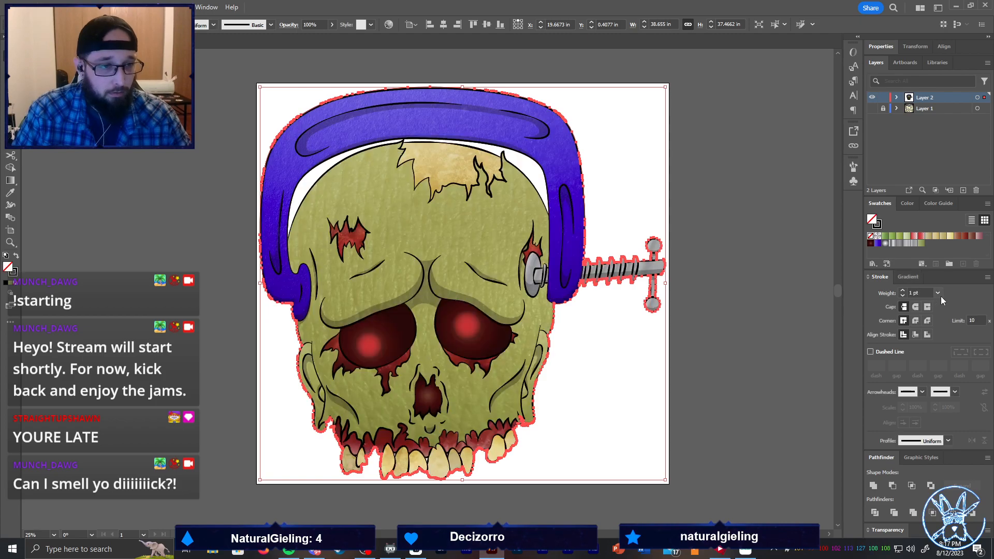
{"action": "left_click", "coordinate": [937, 293]}
{"action": "left_click", "coordinate": [954, 247]}
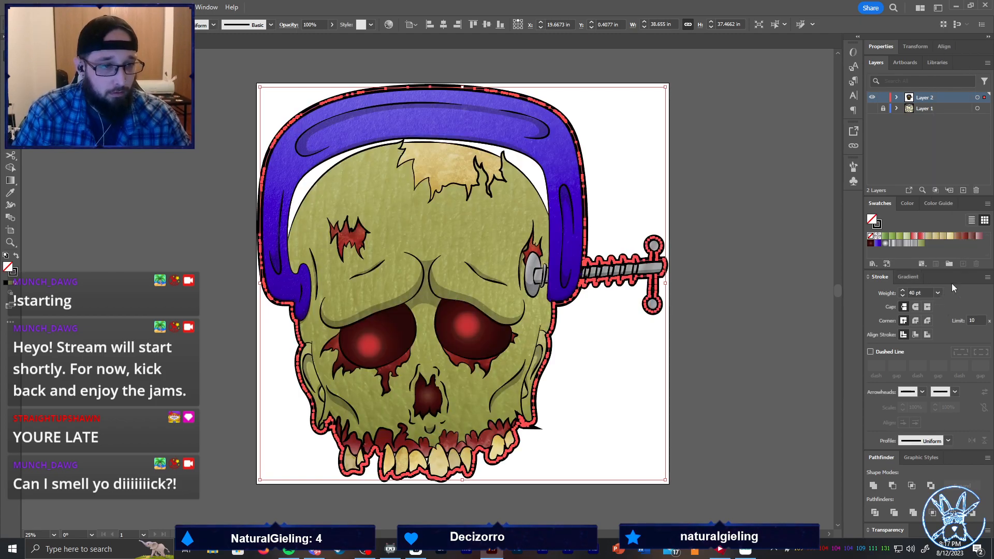
{"action": "left_click", "coordinate": [927, 335]}
{"action": "left_click", "coordinate": [915, 320]}
{"action": "left_click", "coordinate": [915, 307]}
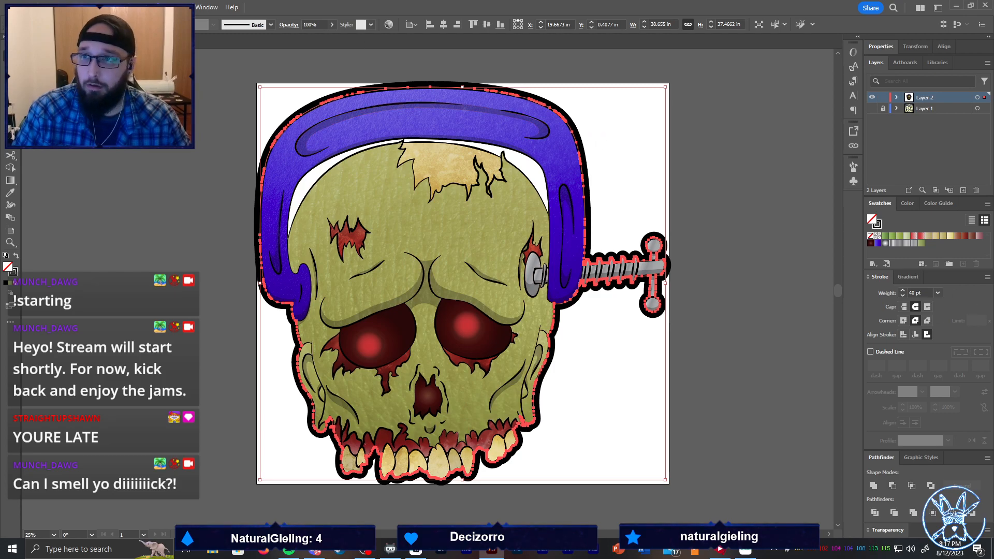
Expand the thick outline into shapes, unite them, fill the result white (FFFFFF) and send it behind the skull artwork
{"action": "left_click", "coordinate": [88, 7]}
{"action": "left_click", "coordinate": [128, 152]}
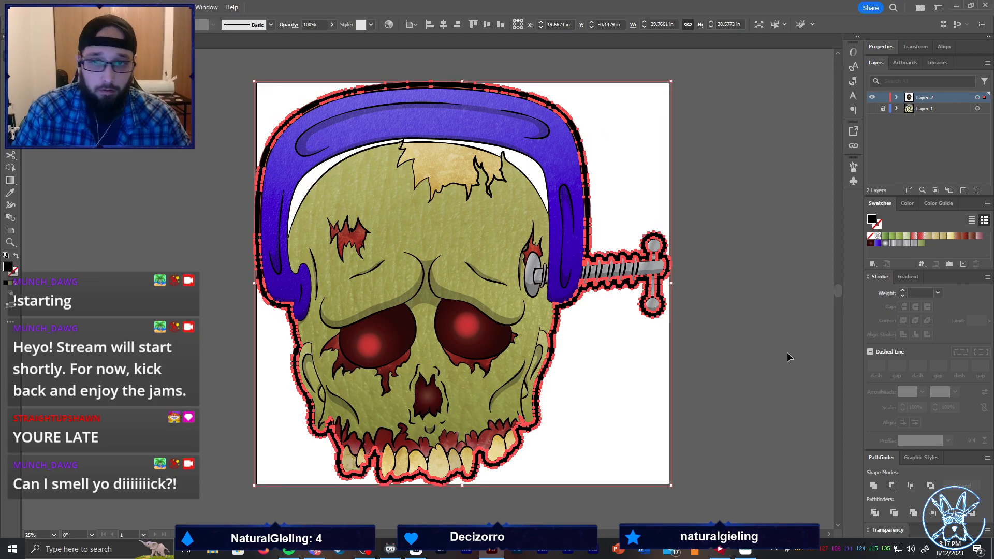
{"action": "left_click", "coordinate": [880, 485]}
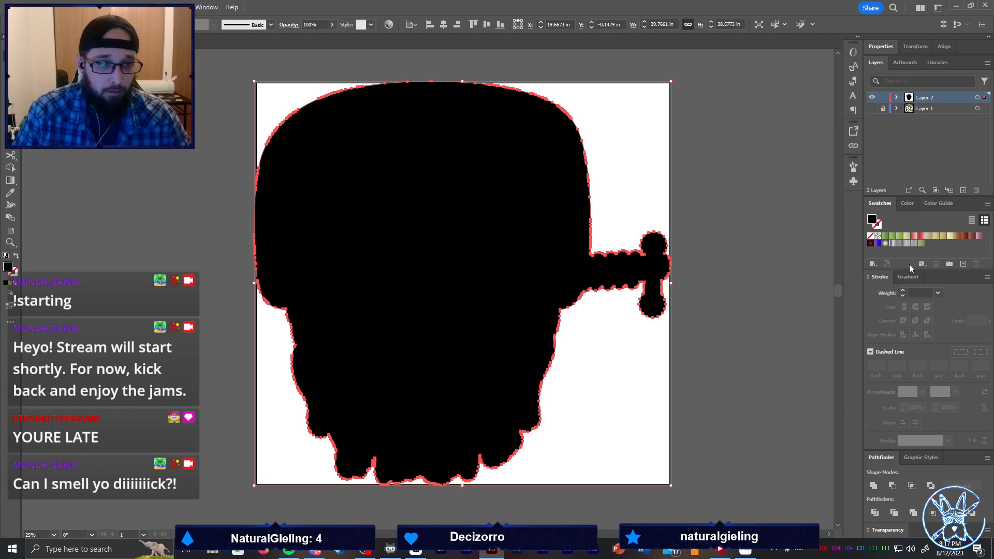
{"action": "left_click", "coordinate": [913, 203]}
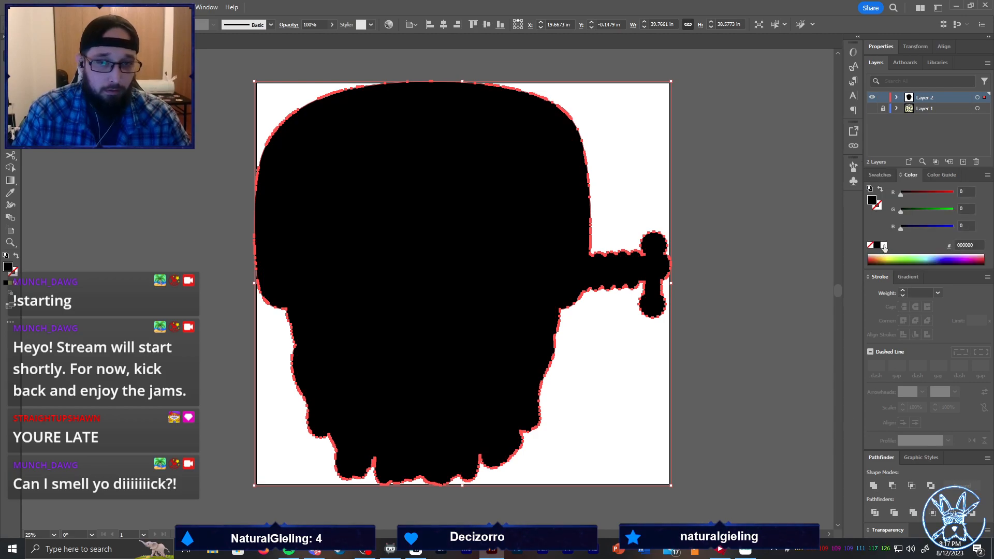
{"action": "left_click", "coordinate": [883, 245]}
{"action": "key", "text": "ctrl+shift+bracketleft"}
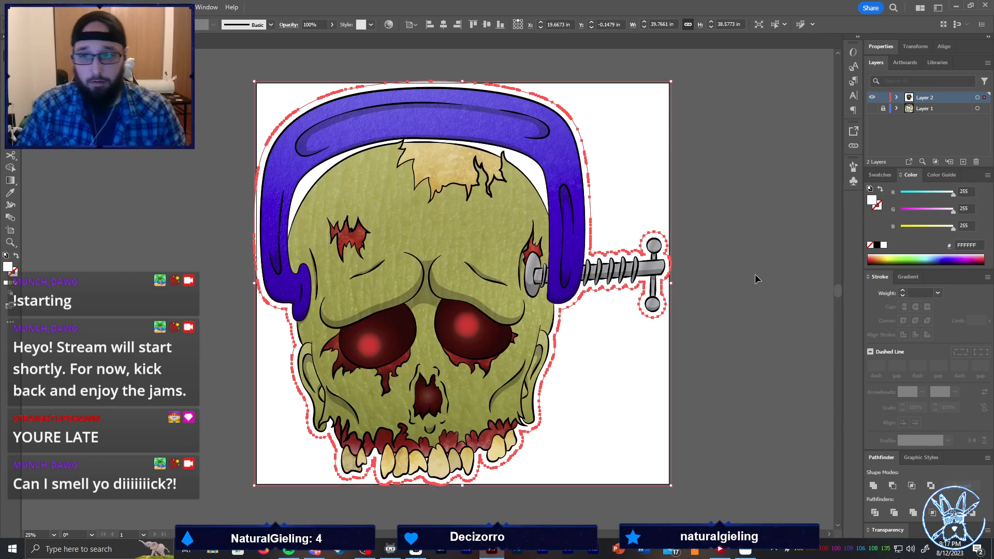
Fit the artboard to the selected white border shape instead of to all of the artwork
{"action": "key", "text": "shift+o"}
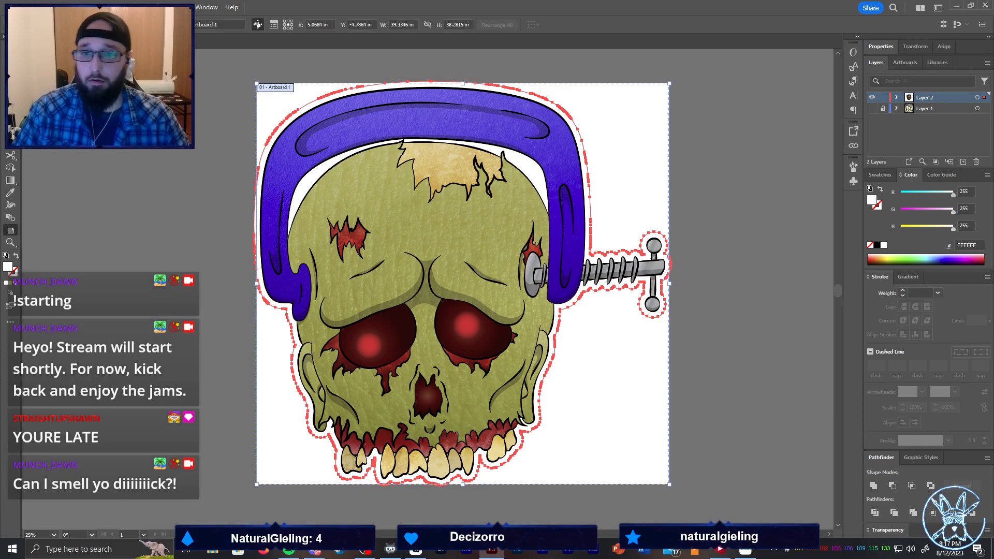
{"action": "left_click", "coordinate": [92, 24]}
{"action": "left_click", "coordinate": [88, 49]}
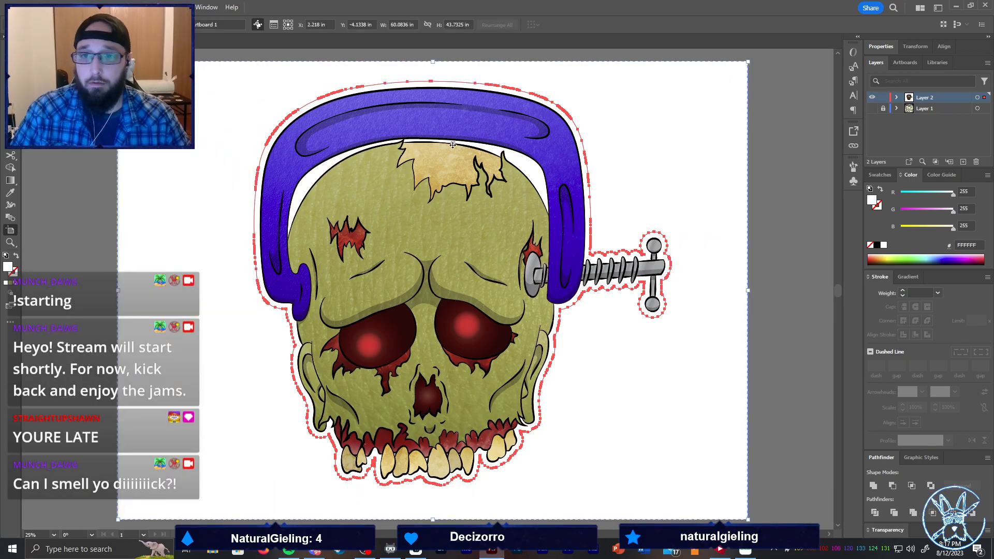
{"action": "left_click", "coordinate": [92, 25]}
{"action": "left_click", "coordinate": [88, 60]}
{"action": "key", "text": "v"}
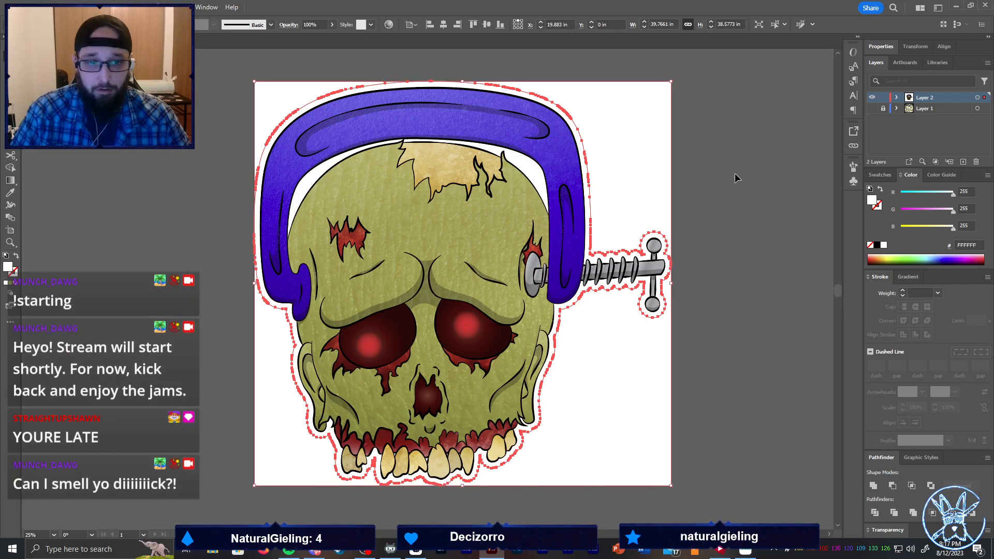
Recolour the white border shape pale yellow (FFFF60) so its edge can be checked around the bolt
{"action": "left_click", "coordinate": [921, 226]}
{"action": "scroll", "coordinate": [667, 269], "scroll_direction": "up", "scroll_amount": 4}
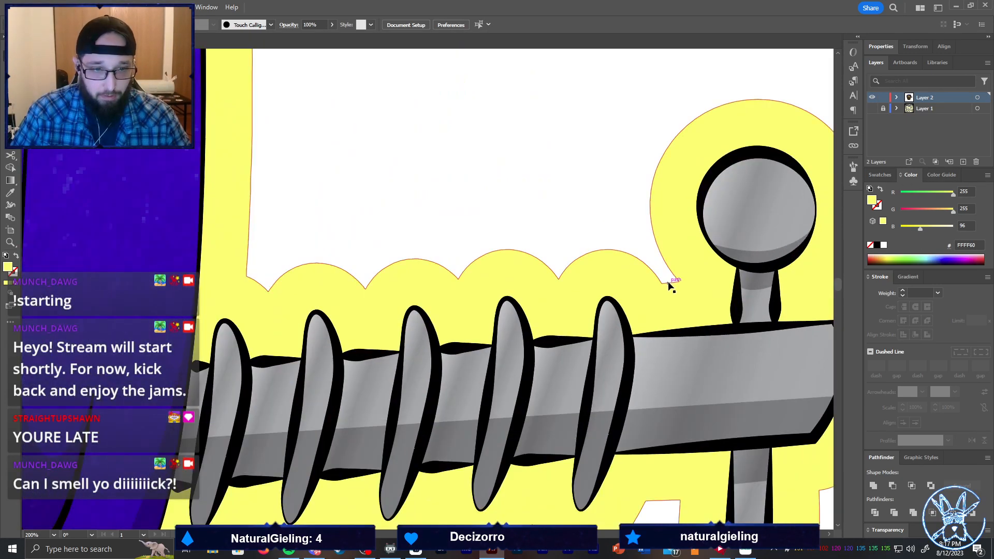
{"action": "left_click", "coordinate": [673, 281]}
{"action": "scroll", "coordinate": [668, 282], "scroll_direction": "down", "scroll_amount": 2}
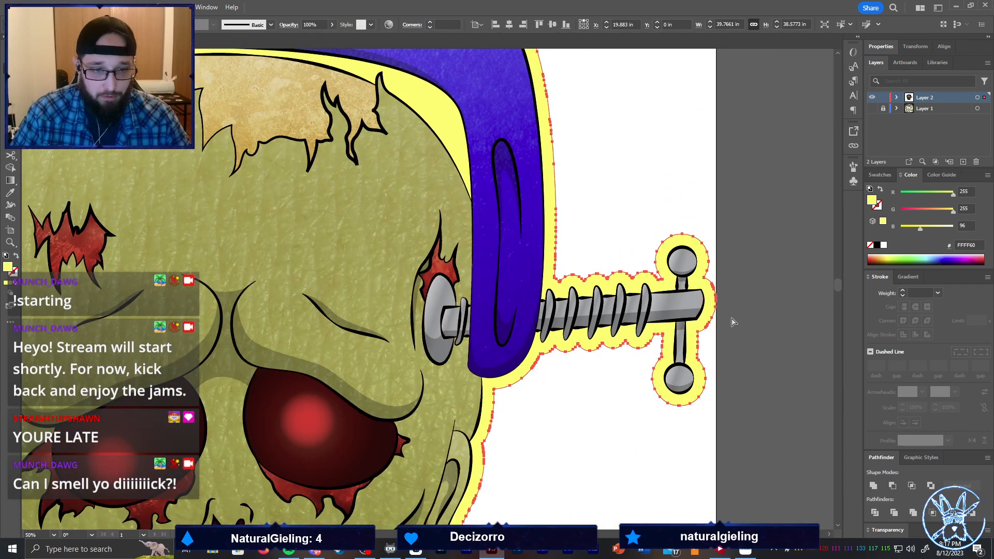
Try to round the border's inner corner where the bolt's outer tip meets the lower handle arm
{"action": "left_click", "coordinate": [717, 331]}
{"action": "scroll", "coordinate": [712, 326], "scroll_direction": "up", "scroll_amount": 3}
{"action": "left_click", "coordinate": [670, 342]}
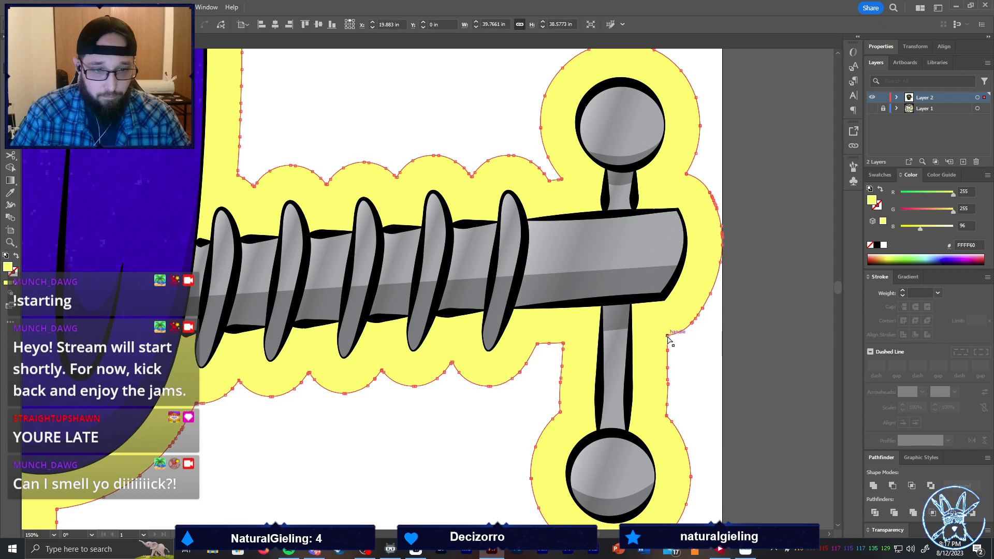
{"action": "left_click", "coordinate": [684, 341]}
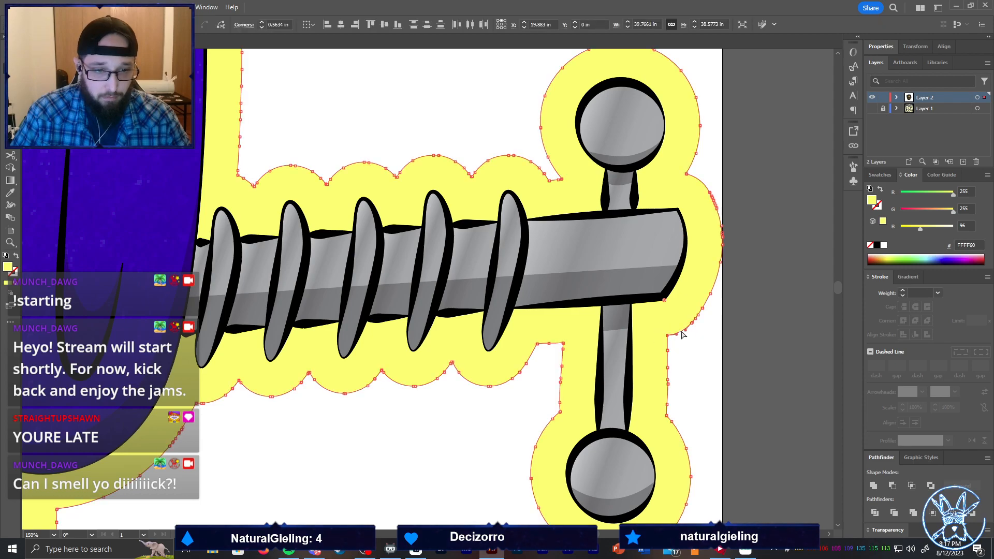
{"action": "left_click_drag", "start_coordinate": [631, 264], "coordinate": [578, 224]}
{"action": "left_click", "coordinate": [682, 344]}
{"action": "scroll", "coordinate": [667, 339], "scroll_direction": "up", "scroll_amount": 4}
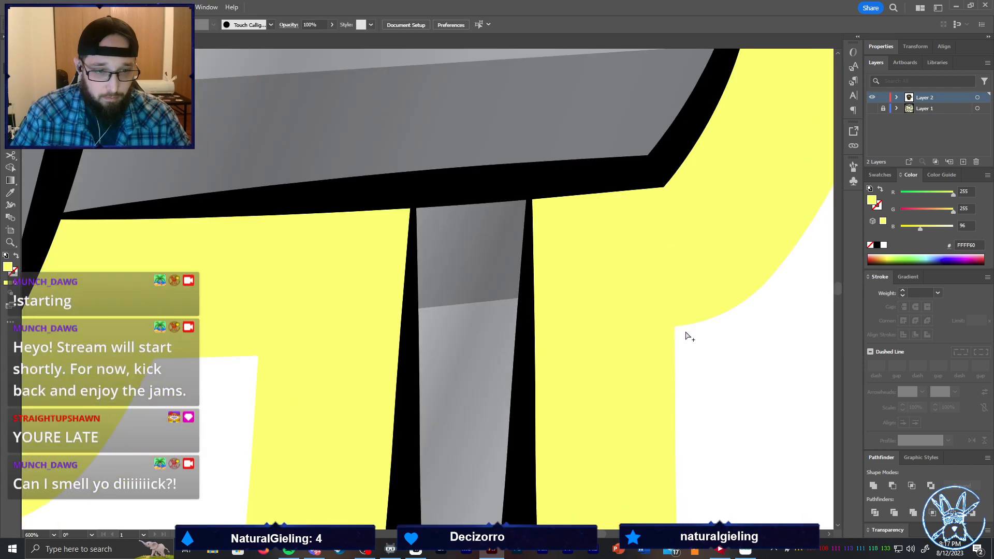
{"action": "scroll", "coordinate": [681, 330], "scroll_direction": "down", "scroll_amount": 3}
Round the border's inner corners between the bolt shaft, the lower handle arm and the lower knob
{"action": "left_click", "coordinate": [573, 344]}
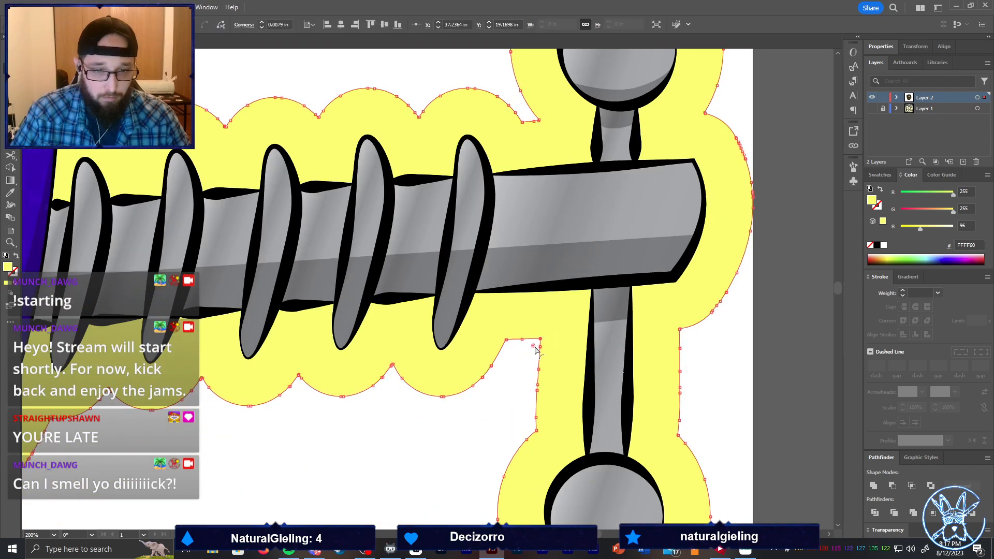
{"action": "left_click", "coordinate": [520, 383]}
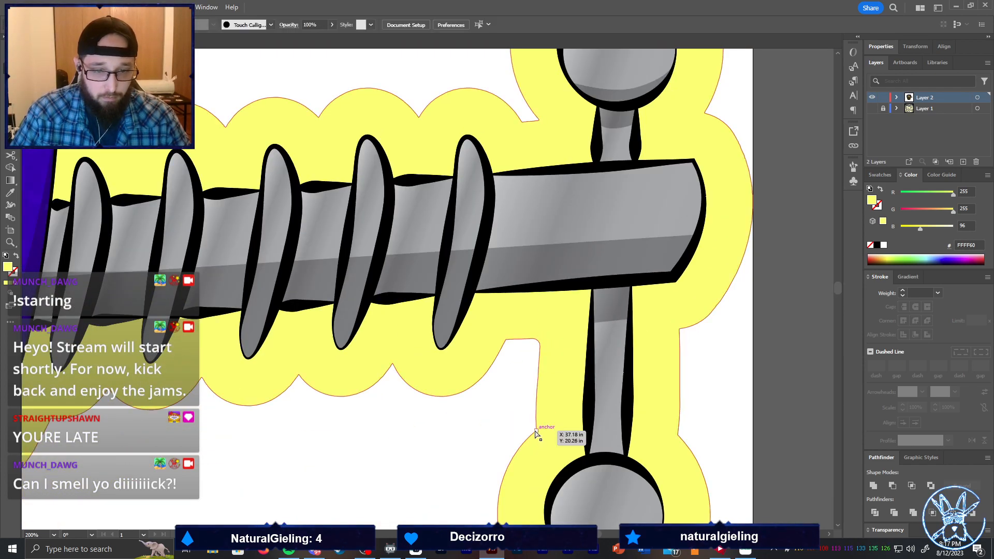
{"action": "left_click", "coordinate": [536, 431]}
{"action": "left_click_drag", "start_coordinate": [526, 426], "coordinate": [512, 419]}
{"action": "left_click_drag", "start_coordinate": [683, 433], "coordinate": [696, 433]}
Round the border's inner corner between the last bolt thread and the upper knob, with a radius of about 0.11 in
{"action": "scroll", "coordinate": [725, 400], "scroll_direction": "up", "scroll_amount": 5}
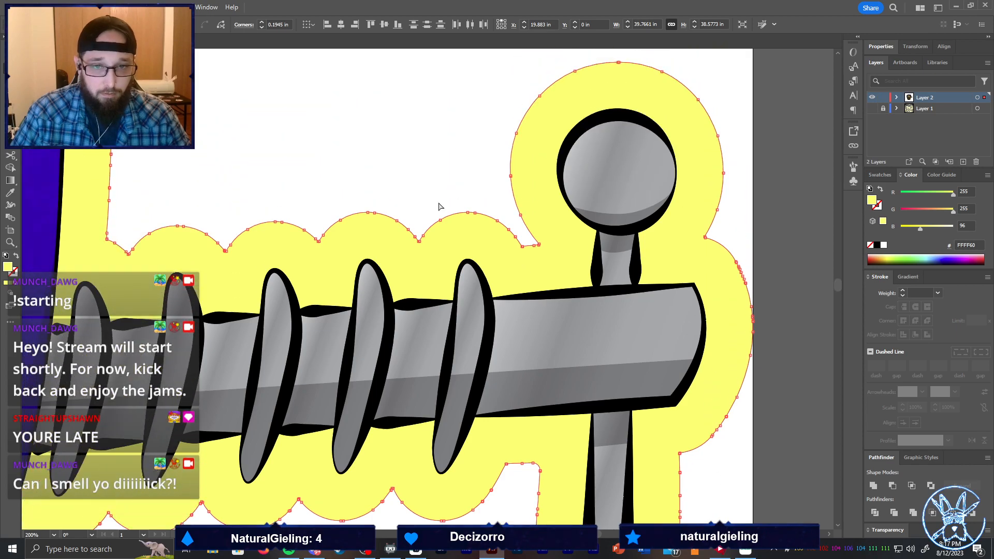
{"action": "left_click", "coordinate": [539, 246]}
{"action": "left_click_drag", "start_coordinate": [524, 240], "coordinate": [527, 240]}
{"action": "left_click", "coordinate": [526, 238]}
{"action": "left_click", "coordinate": [522, 245]}
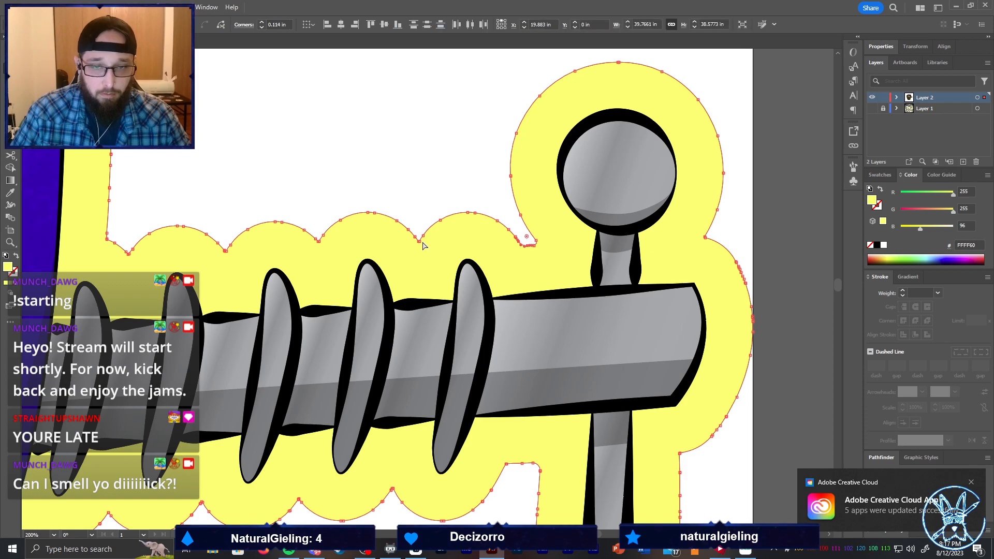
Round the border's inner corner between the upper knob and the bolt's outer tip to about 0.11 in
{"action": "left_click", "coordinate": [706, 236]}
{"action": "left_click", "coordinate": [703, 236]}
{"action": "left_click_drag", "start_coordinate": [719, 228], "coordinate": [696, 240]}
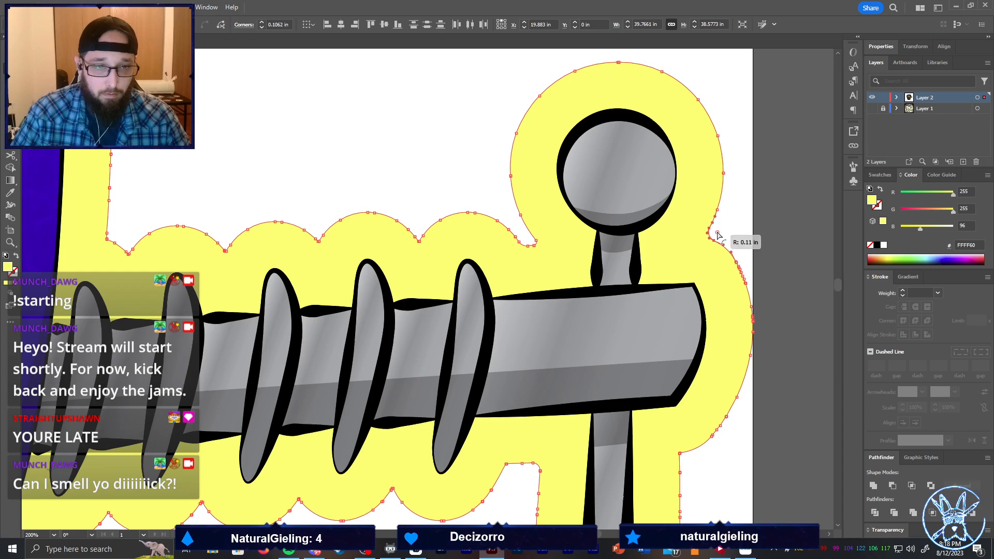
{"action": "left_click", "coordinate": [739, 227]}
Examine the yellow border around the teeth, jaw, headphones and bolt for remaining sharp corners
{"action": "scroll", "coordinate": [736, 228], "scroll_direction": "down", "scroll_amount": 3}
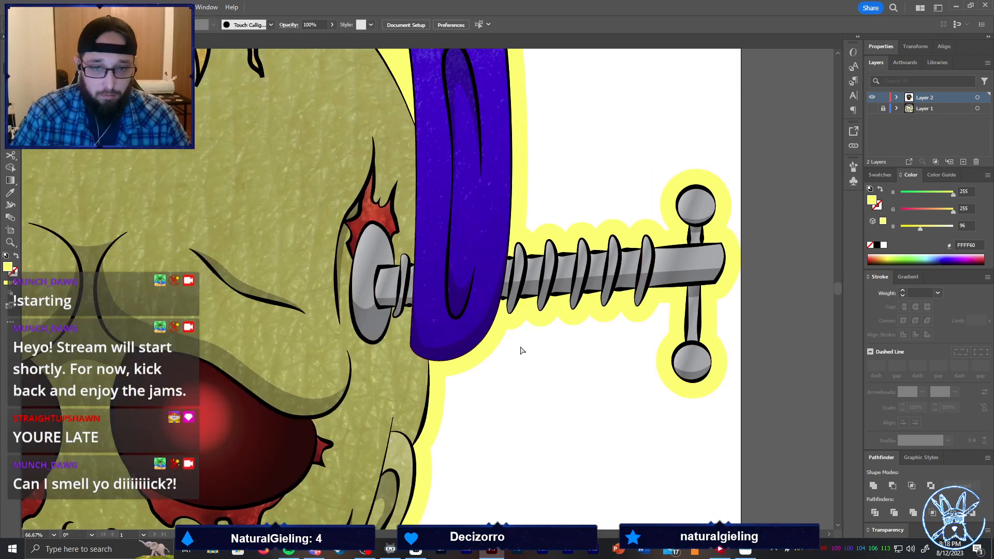
{"action": "scroll", "coordinate": [521, 316], "scroll_direction": "down", "scroll_amount": 3}
{"action": "scroll", "coordinate": [423, 410], "scroll_direction": "up", "scroll_amount": 3}
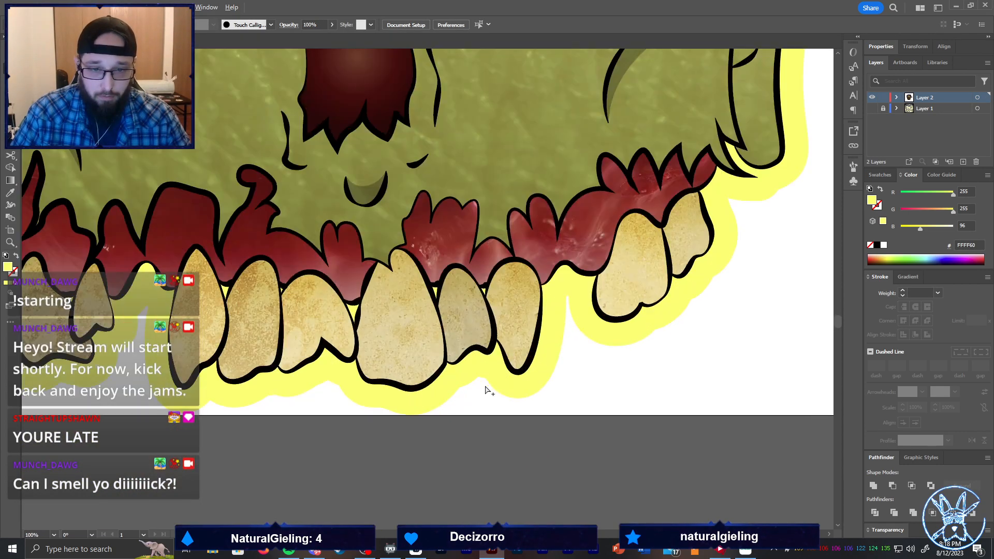
{"action": "scroll", "coordinate": [210, 344], "scroll_direction": "up", "scroll_amount": 3}
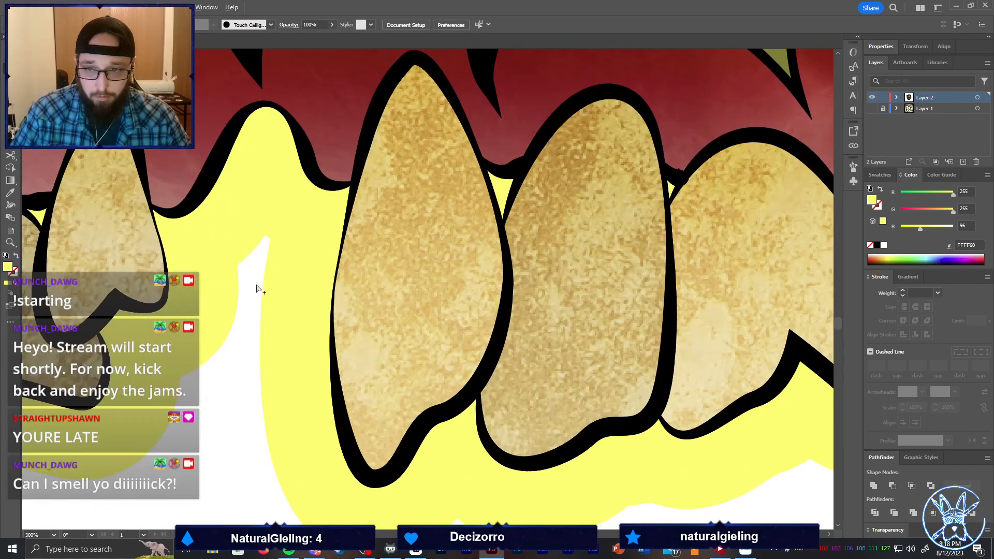
{"action": "scroll", "coordinate": [256, 284], "scroll_direction": "down", "scroll_amount": 5}
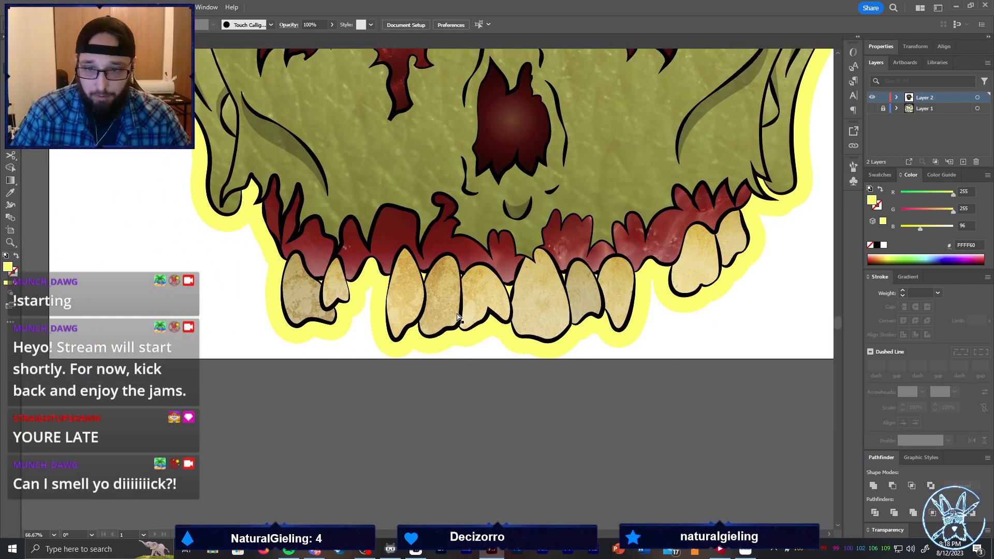
{"action": "scroll", "coordinate": [204, 228], "scroll_direction": "down", "scroll_amount": 3}
{"action": "scroll", "coordinate": [150, 215], "scroll_direction": "up", "scroll_amount": 5}
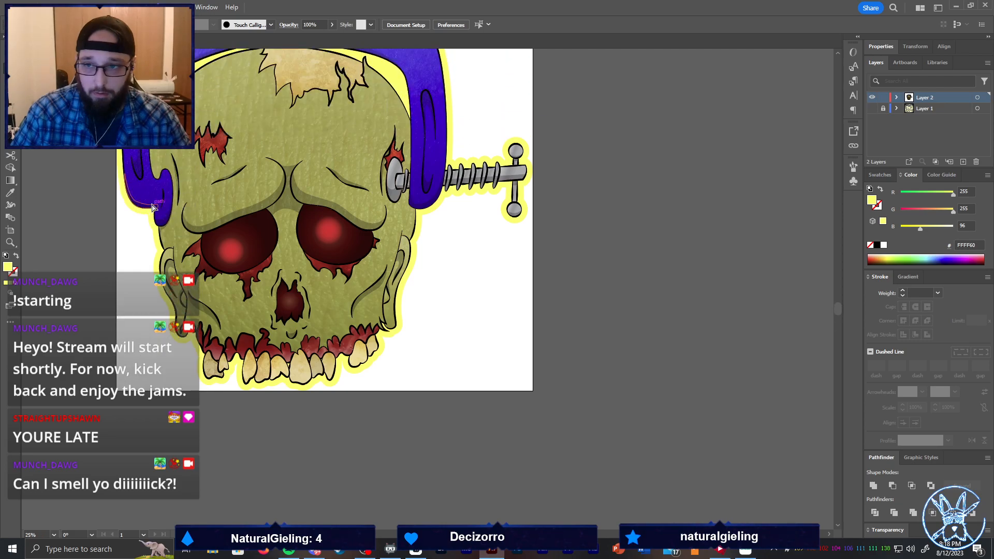
{"action": "scroll", "coordinate": [522, 248], "scroll_direction": "up", "scroll_amount": 4}
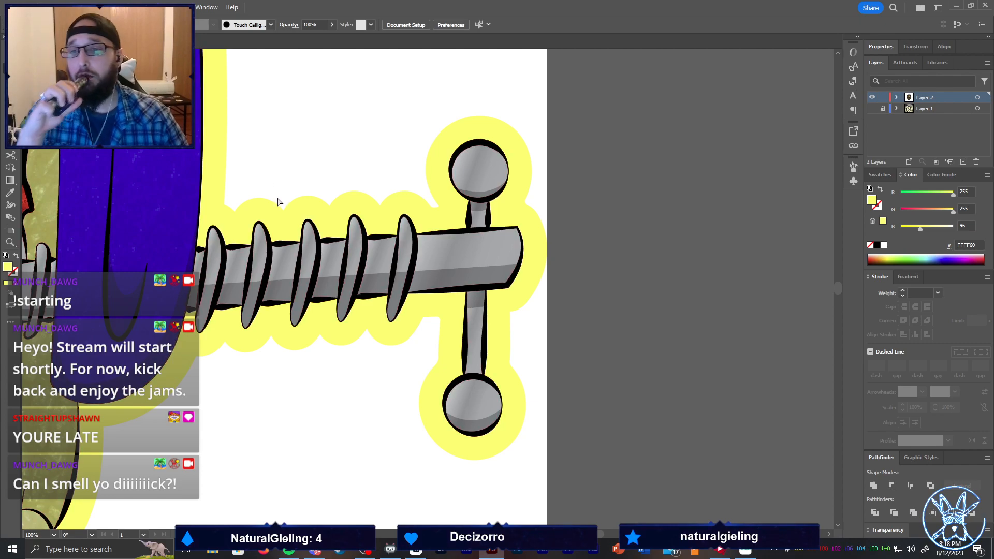
Simplify the yellow border path to about 114 points
{"action": "left_click", "coordinate": [260, 213]}
{"action": "left_click", "coordinate": [88, 7]}
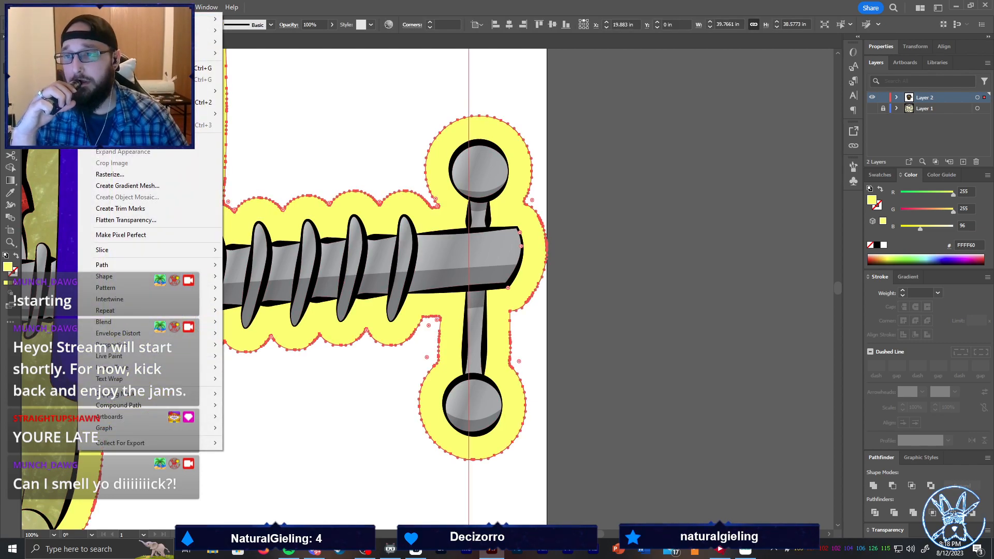
{"action": "mouse_move", "coordinate": [196, 265]}
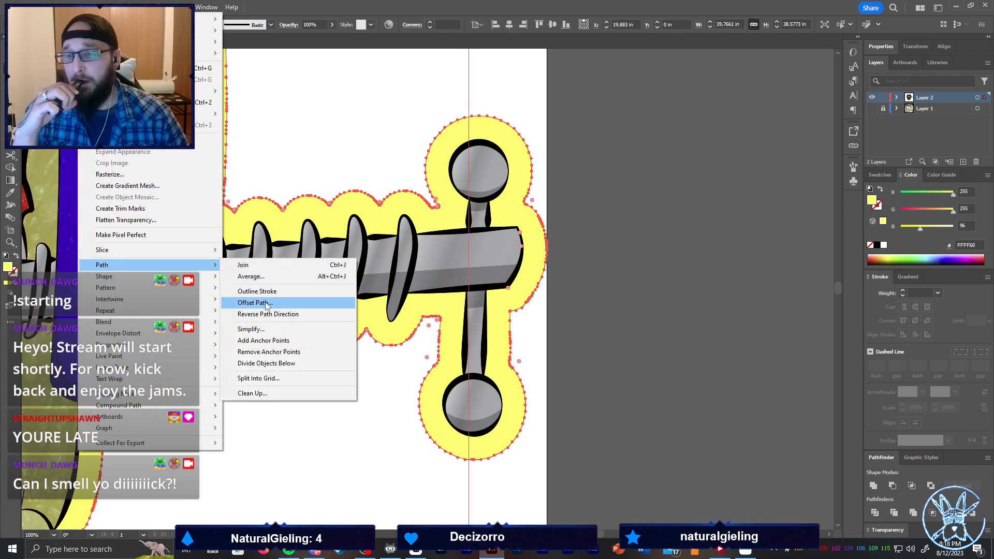
{"action": "left_click", "coordinate": [276, 329]}
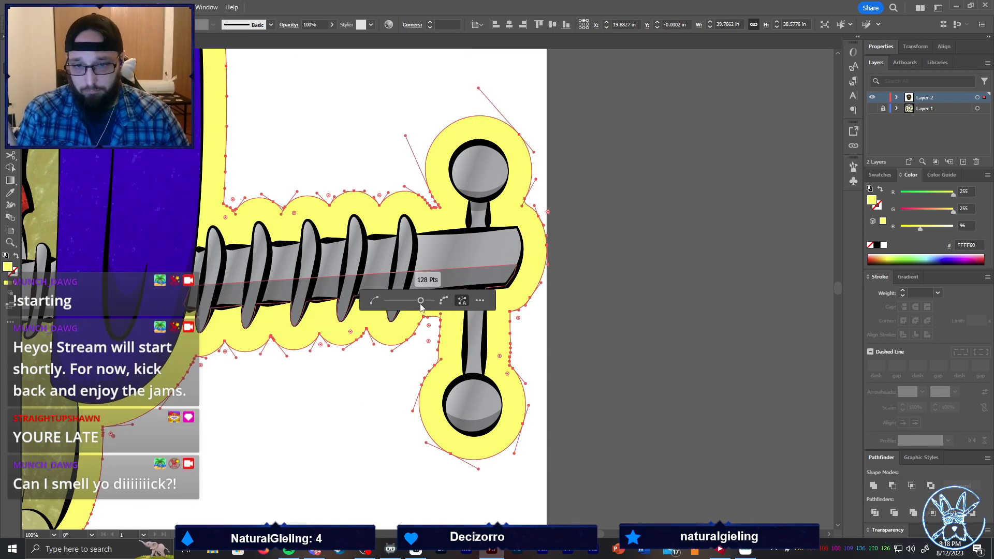
{"action": "left_click_drag", "start_coordinate": [421, 303], "coordinate": [417, 304]}
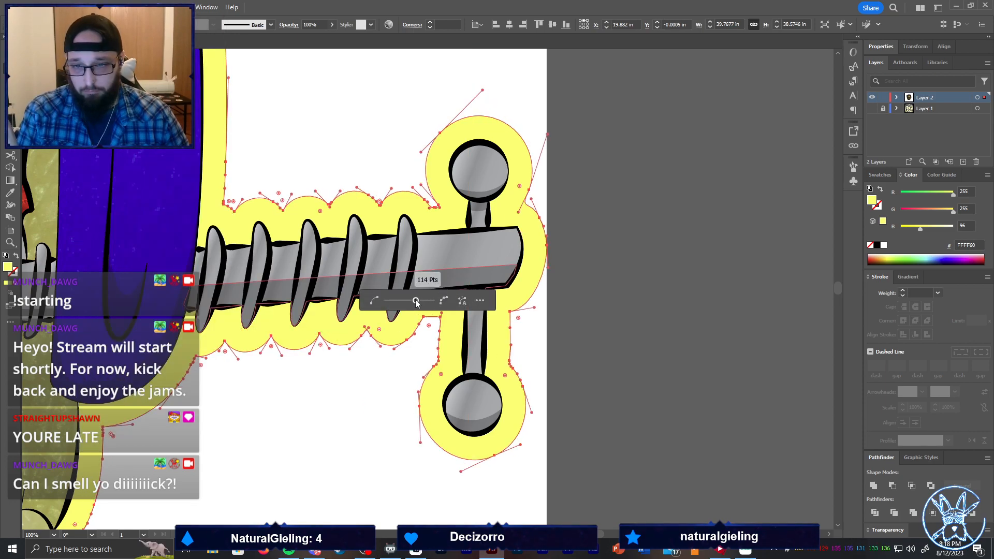
{"action": "left_click", "coordinate": [550, 301]}
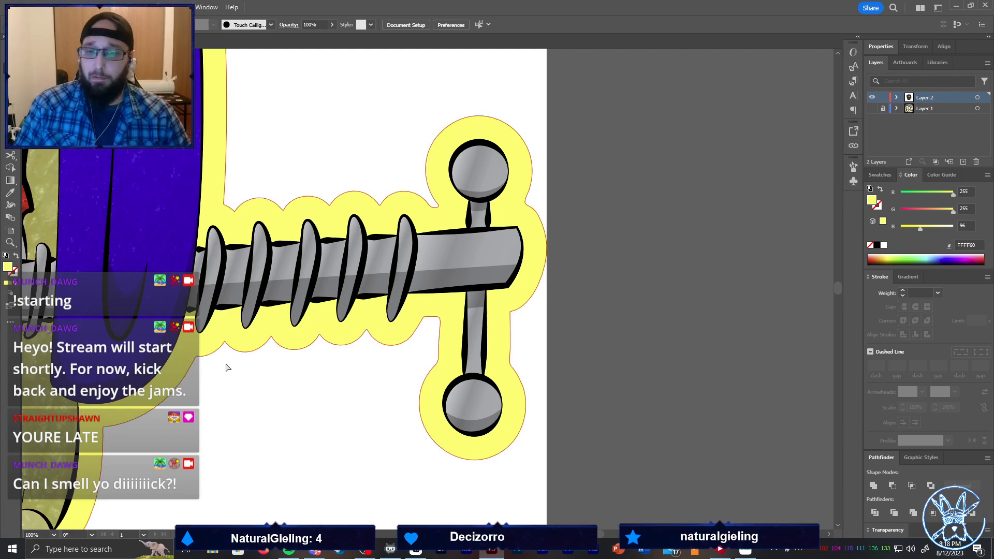
Round the notches along the border's lower edge between the bolt threads, with the last one at about 0.10 in
{"action": "scroll", "coordinate": [232, 363], "scroll_direction": "up", "scroll_amount": 4}
{"action": "scroll", "coordinate": [389, 329], "scroll_direction": "up", "scroll_amount": 2}
{"action": "scroll", "coordinate": [417, 262], "scroll_direction": "down", "scroll_amount": 5}
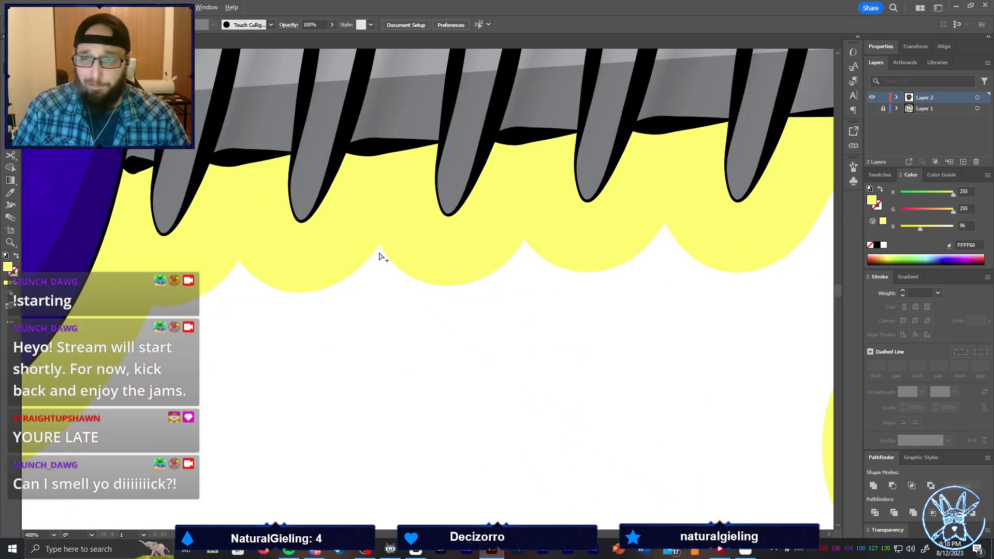
{"action": "left_click_drag", "start_coordinate": [248, 325], "coordinate": [634, 236]}
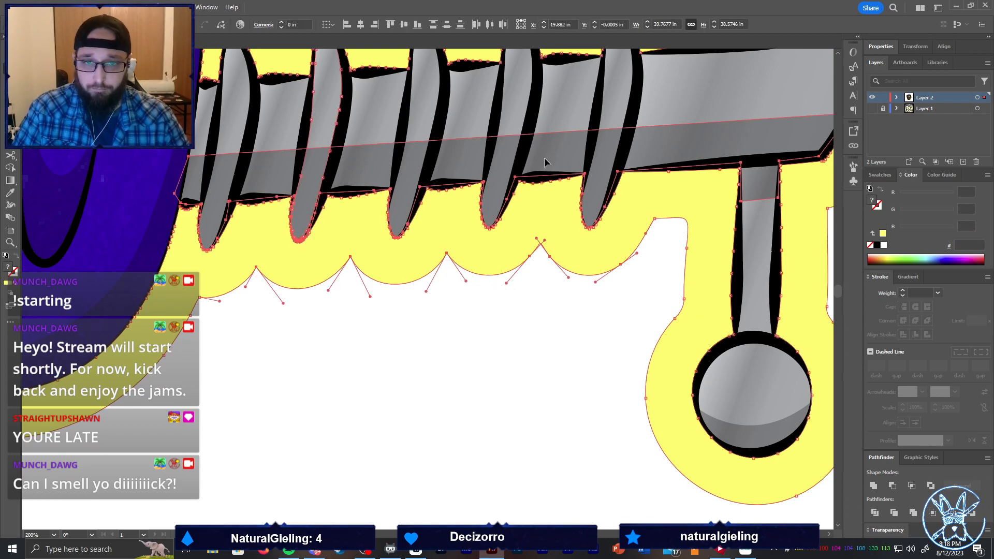
{"action": "key", "text": "v"}
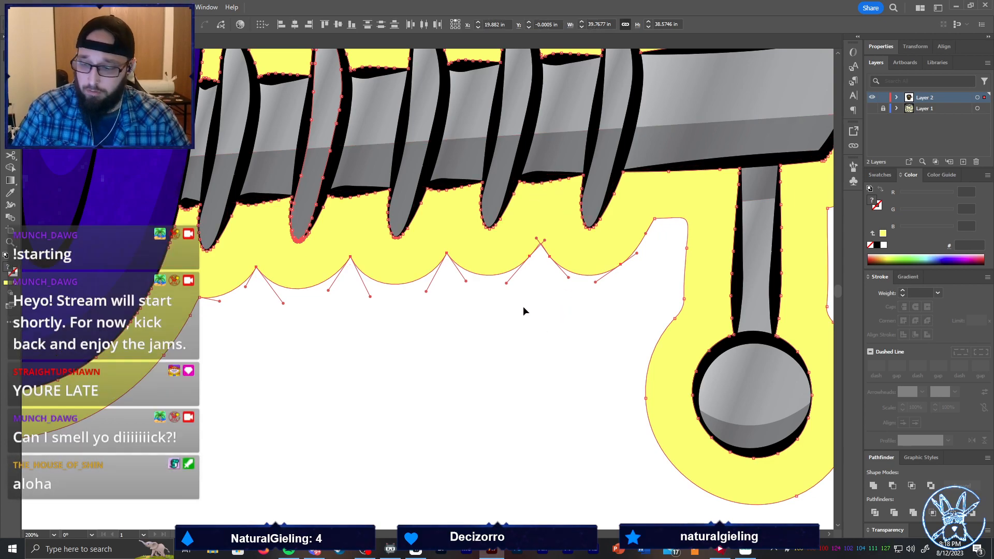
{"action": "key", "text": "a"}
{"action": "left_click_drag", "start_coordinate": [557, 252], "coordinate": [557, 251]}
{"action": "left_click", "coordinate": [538, 257]}
{"action": "left_click", "coordinate": [530, 255]}
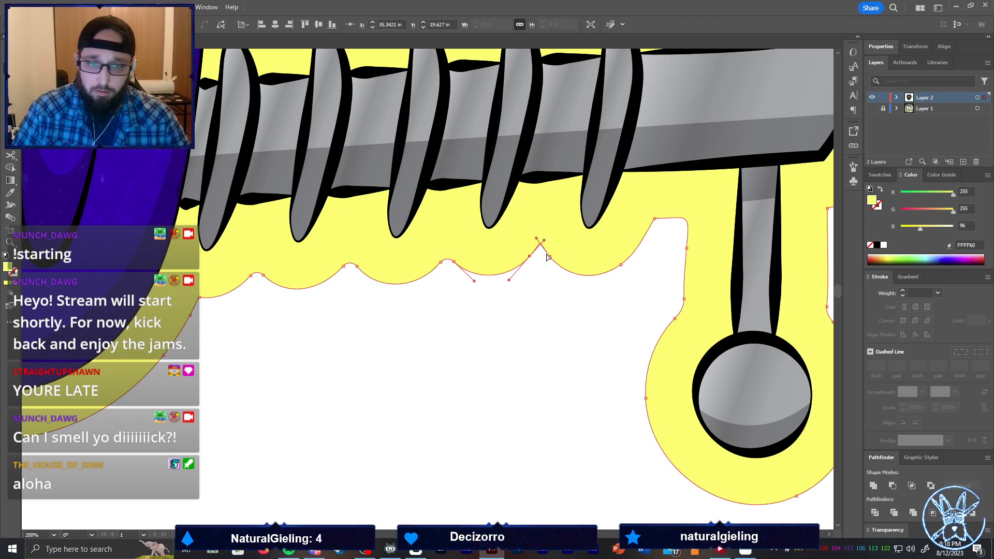
{"action": "left_click", "coordinate": [539, 243]}
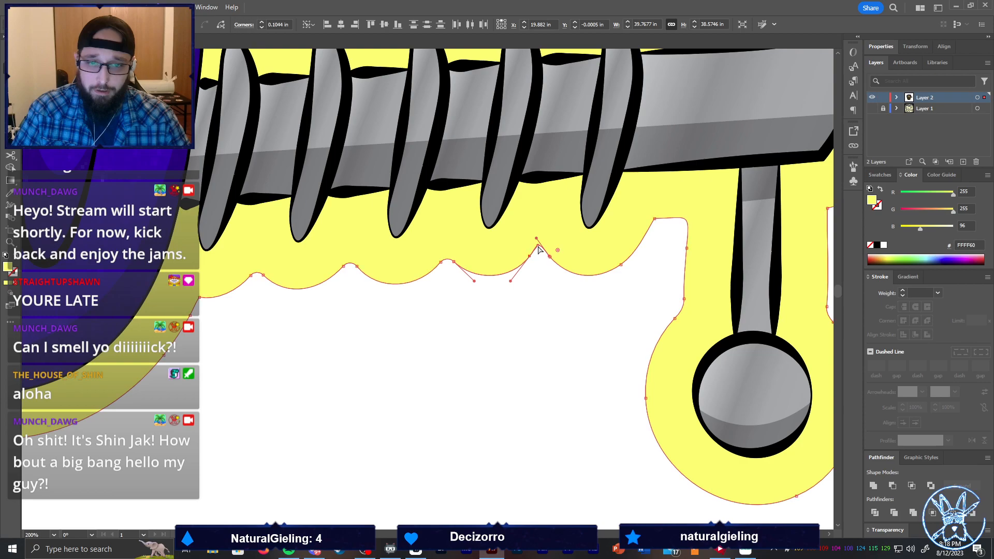
{"action": "left_click", "coordinate": [482, 297]}
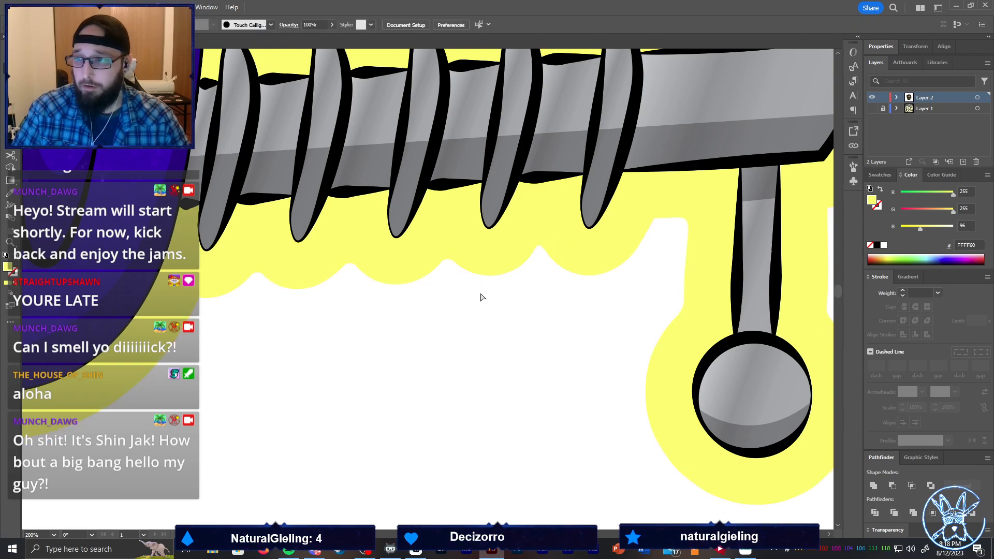
Round the notches along the border's upper edge between the bolt threads to about 0.12 in
{"action": "scroll", "coordinate": [482, 297], "scroll_direction": "up", "scroll_amount": 4}
{"action": "left_click_drag", "start_coordinate": [270, 191], "coordinate": [628, 238]}
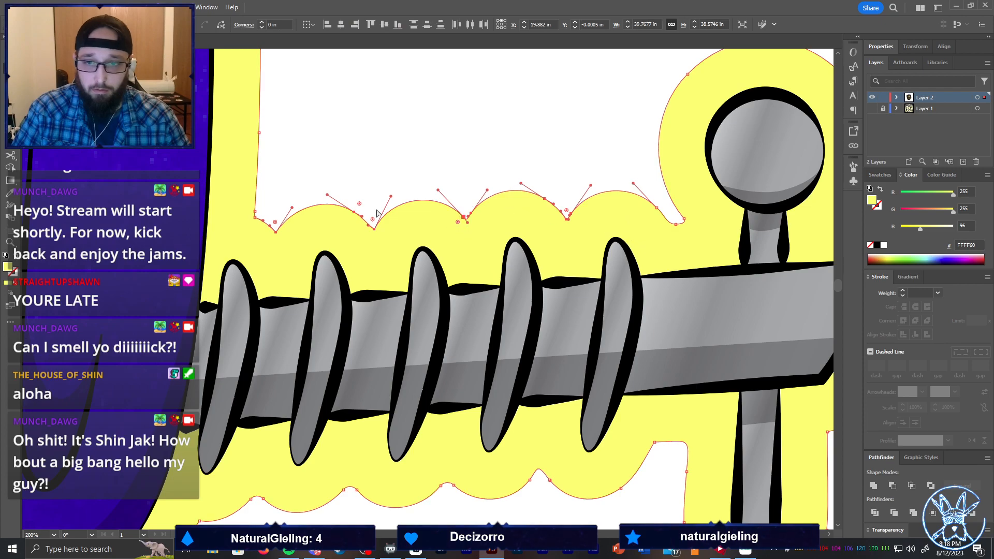
{"action": "left_click_drag", "start_coordinate": [373, 222], "coordinate": [374, 215]}
{"action": "left_click", "coordinate": [391, 176]}
{"action": "mouse_move", "coordinate": [276, 205]}
{"action": "left_mouse_down"}
{"action": "mouse_move", "coordinate": [247, 221]}
{"action": "mouse_move", "coordinate": [264, 211]}
{"action": "left_mouse_up"}
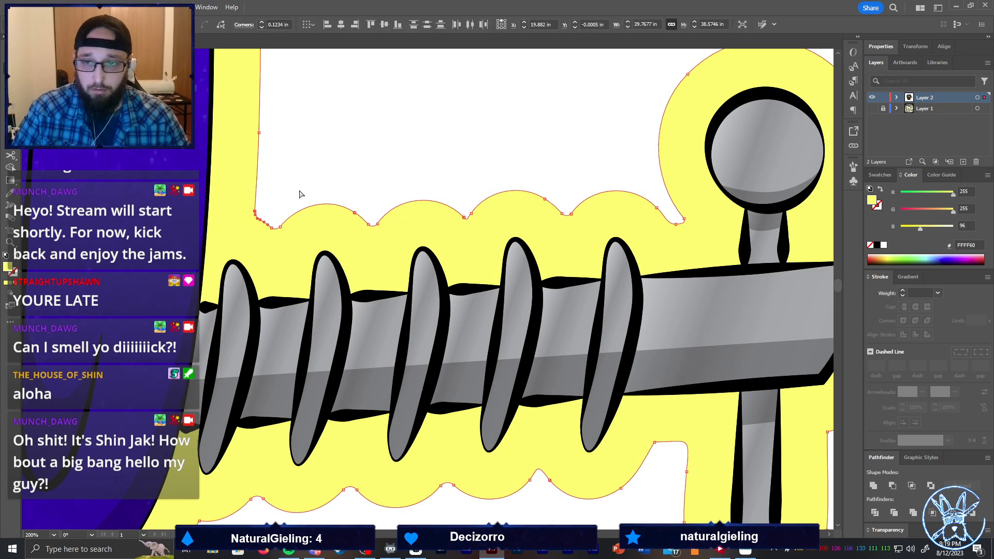
{"action": "left_click", "coordinate": [299, 193]}
Round the border's inner corner where the right headphone cup meets the side of the face
{"action": "scroll", "coordinate": [303, 198], "scroll_direction": "down", "scroll_amount": 2}
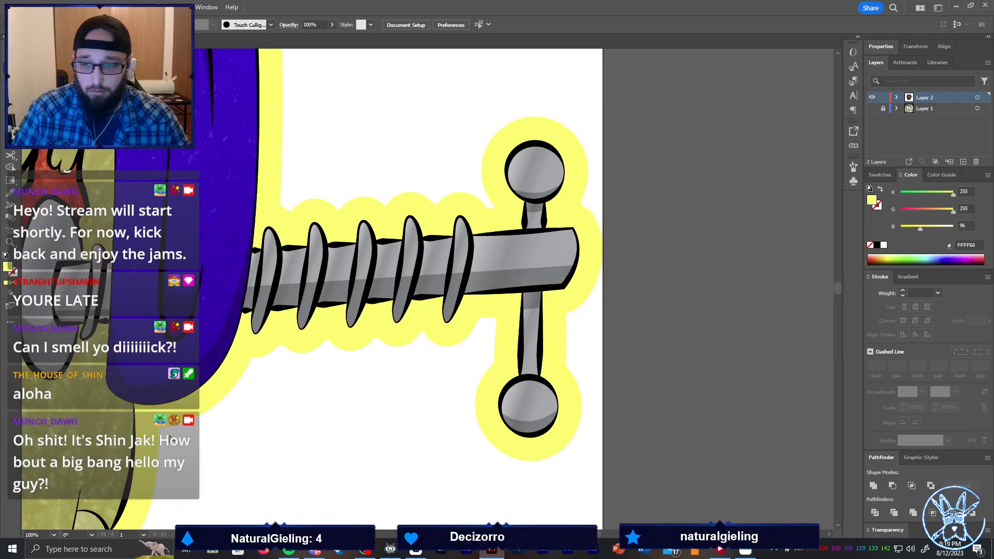
{"action": "left_click", "coordinate": [158, 432]}
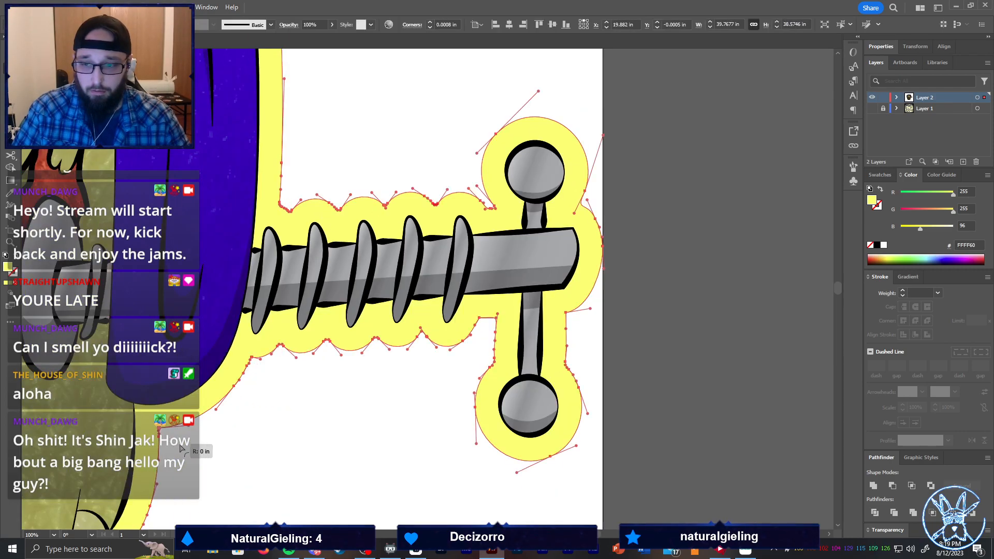
{"action": "scroll", "coordinate": [146, 448], "scroll_direction": "up", "scroll_amount": 4}
{"action": "key", "text": "a"}
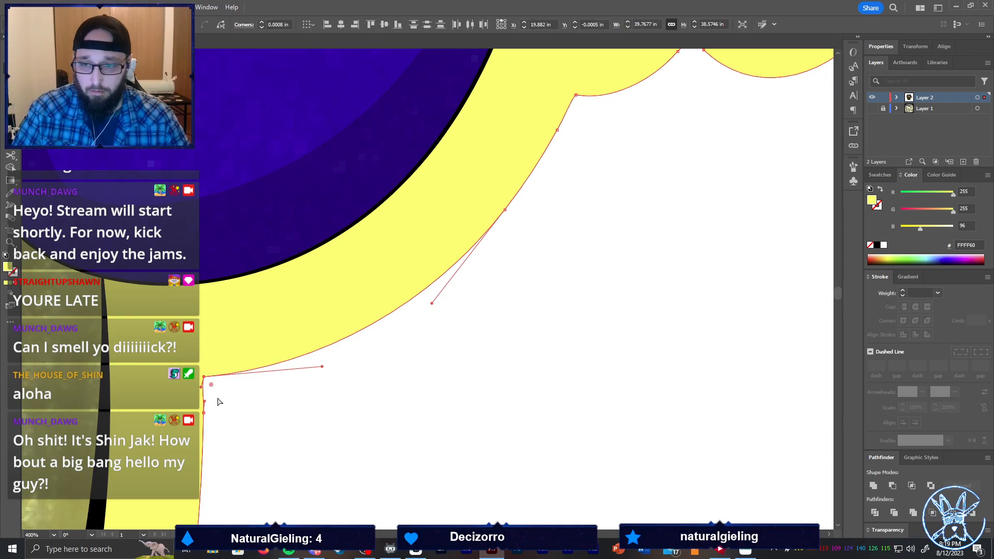
{"action": "left_click", "coordinate": [290, 404]}
Round the border's inner corners around the left headphone cup and above the left ear
{"action": "scroll", "coordinate": [286, 430], "scroll_direction": "down", "scroll_amount": 6}
{"action": "scroll", "coordinate": [289, 429], "scroll_direction": "down", "scroll_amount": 2}
{"action": "scroll", "coordinate": [297, 418], "scroll_direction": "down", "scroll_amount": 2}
{"action": "scroll", "coordinate": [205, 392], "scroll_direction": "up", "scroll_amount": 5}
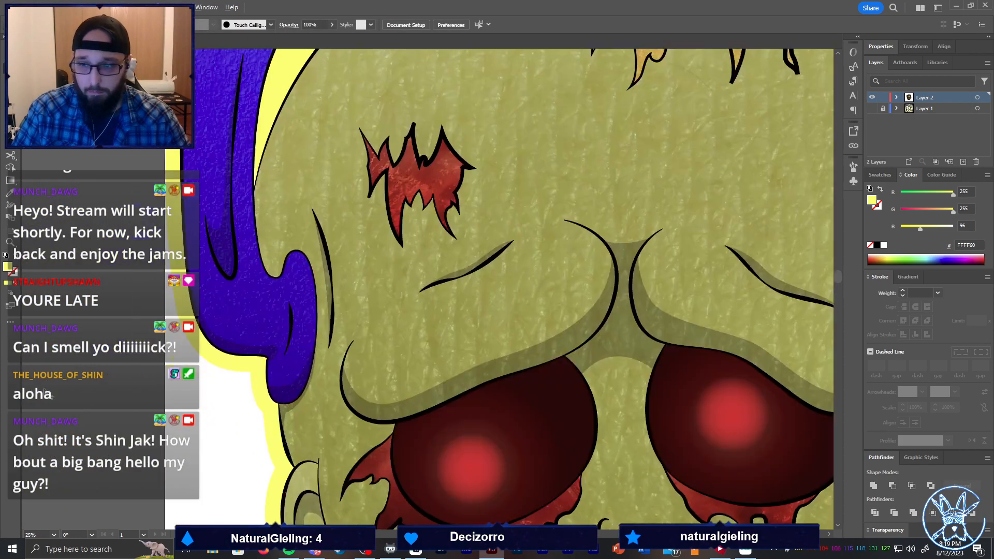
{"action": "scroll", "coordinate": [363, 386], "scroll_direction": "up", "scroll_amount": 2}
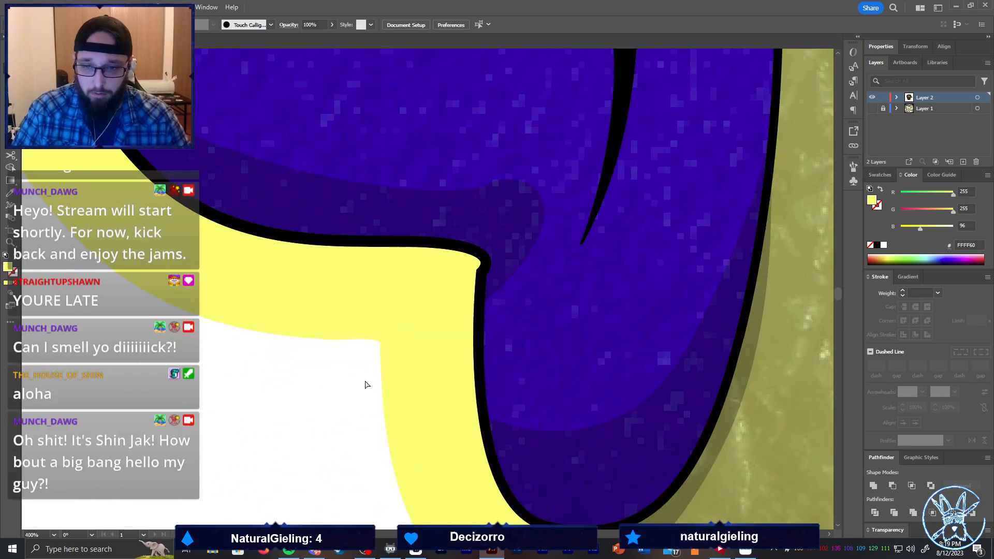
{"action": "scroll", "coordinate": [362, 383], "scroll_direction": "down", "scroll_amount": 1}
{"action": "scroll", "coordinate": [385, 414], "scroll_direction": "down", "scroll_amount": 5}
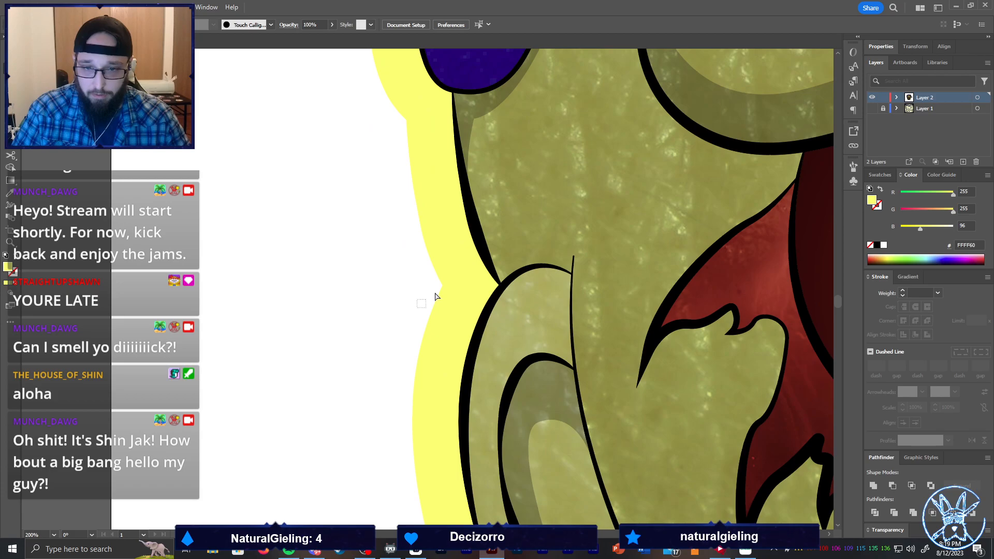
{"action": "mouse_move", "coordinate": [434, 297]}
{"action": "left_mouse_down"}
{"action": "mouse_move", "coordinate": [449, 281]}
{"action": "mouse_move", "coordinate": [426, 288]}
{"action": "left_mouse_up"}
{"action": "left_click", "coordinate": [407, 300]}
{"action": "scroll", "coordinate": [411, 300], "scroll_direction": "down", "scroll_amount": 2}
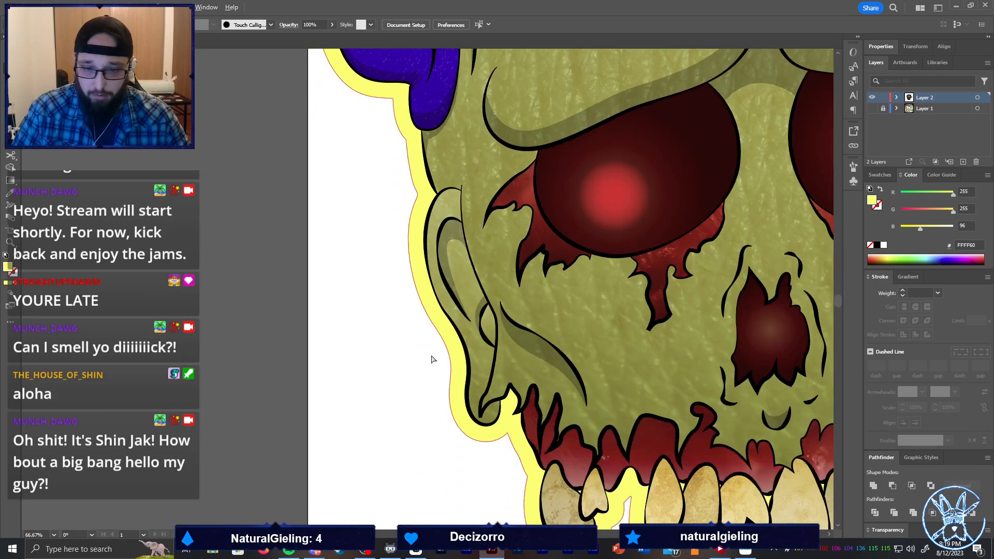
Round the border's corners under the left earlobe and beside the outer left gum, the latter to about 0.25 in
{"action": "scroll", "coordinate": [432, 355], "scroll_direction": "down", "scroll_amount": 1}
{"action": "scroll", "coordinate": [491, 359], "scroll_direction": "up", "scroll_amount": 2}
{"action": "left_click_drag", "start_coordinate": [493, 310], "coordinate": [486, 324]}
{"action": "left_click_drag", "start_coordinate": [550, 440], "coordinate": [523, 445]}
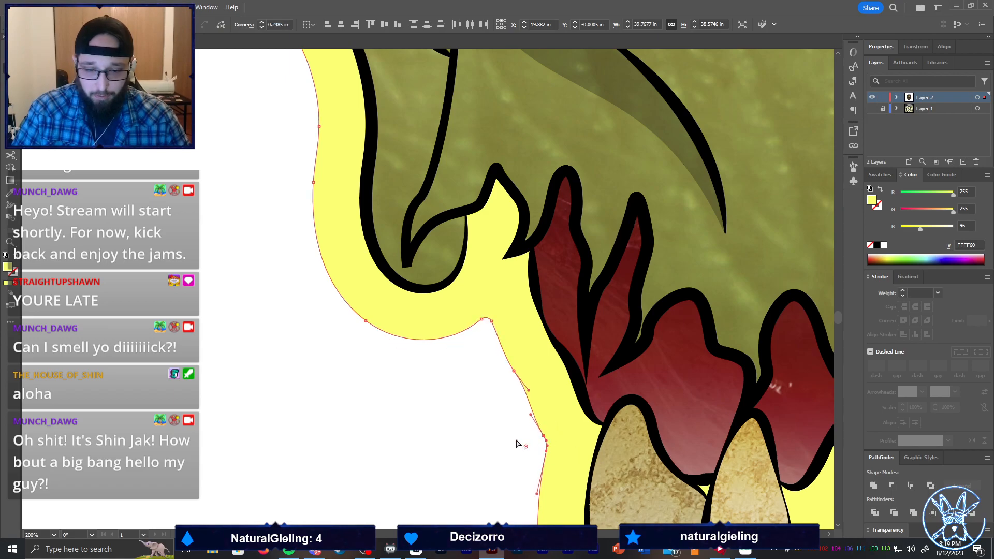
Round the border's corners beneath the two leftmost teeth and along the edge of the gap beside them
{"action": "scroll", "coordinate": [520, 444], "scroll_direction": "down", "scroll_amount": 3}
{"action": "scroll", "coordinate": [575, 466], "scroll_direction": "down", "scroll_amount": 1}
{"action": "scroll", "coordinate": [632, 420], "scroll_direction": "up", "scroll_amount": 4}
{"action": "left_click_drag", "start_coordinate": [390, 466], "coordinate": [356, 440]}
{"action": "left_click", "coordinate": [544, 362]}
{"action": "left_click_drag", "start_coordinate": [553, 367], "coordinate": [559, 371]}
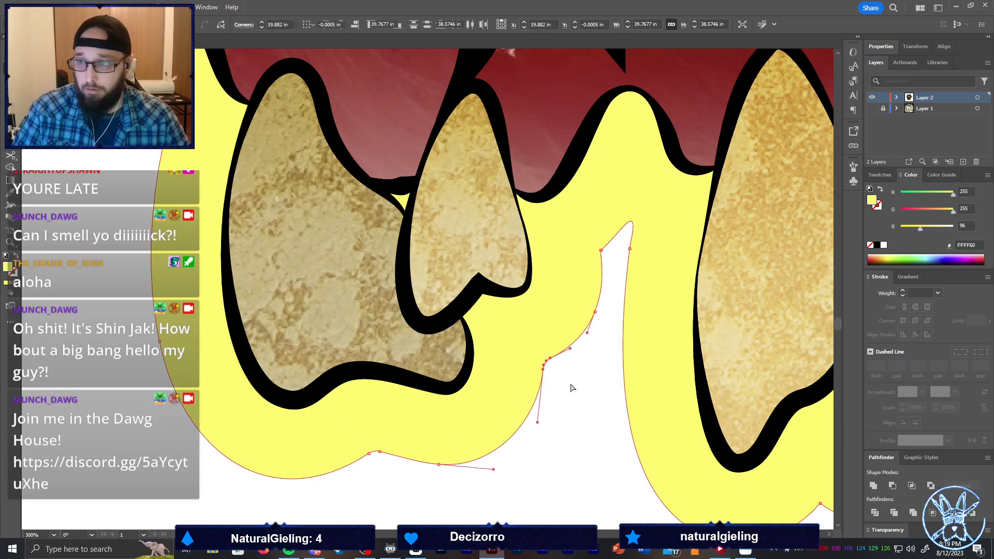
{"action": "left_click", "coordinate": [571, 382]}
{"action": "scroll", "coordinate": [549, 349], "scroll_direction": "right", "scroll_amount": 2}
{"action": "left_click", "coordinate": [549, 248]}
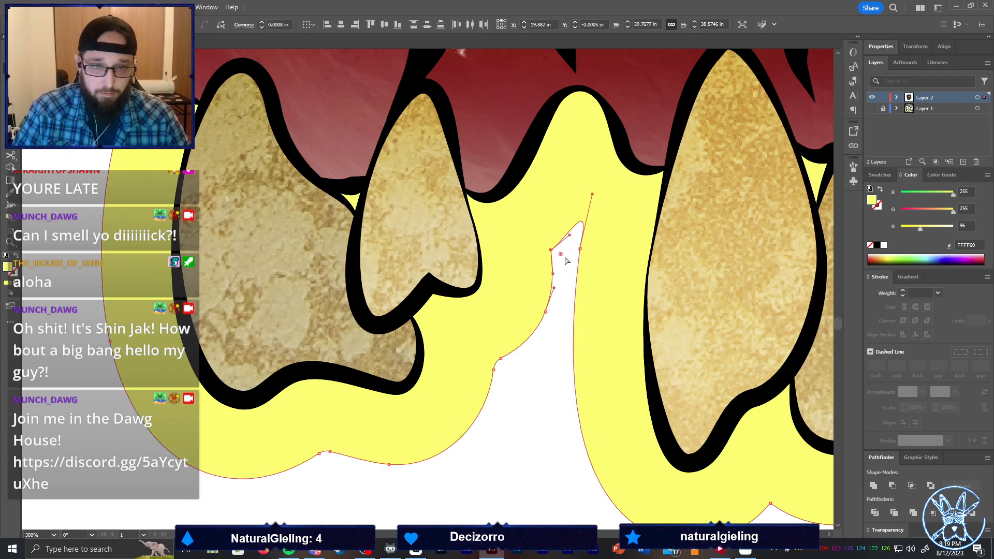
Round the notches in the border's lower edge beneath the middle group of teeth
{"action": "scroll", "coordinate": [565, 259], "scroll_direction": "down", "scroll_amount": 3}
{"action": "scroll", "coordinate": [565, 259], "scroll_direction": "right", "scroll_amount": 1}
{"action": "scroll", "coordinate": [590, 393], "scroll_direction": "right", "scroll_amount": 10}
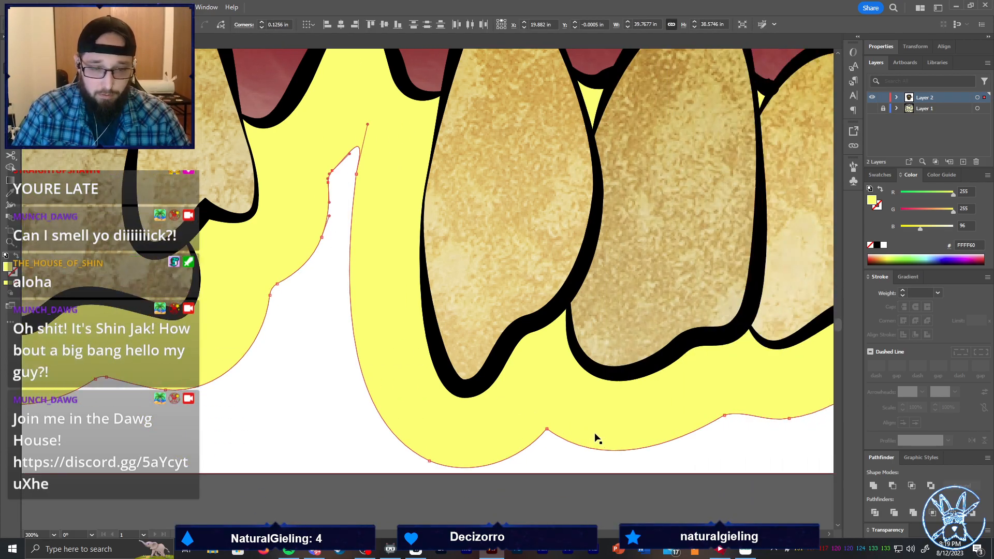
{"action": "left_click", "coordinate": [422, 430]}
{"action": "left_click_drag", "start_coordinate": [423, 438], "coordinate": [432, 453]}
{"action": "scroll", "coordinate": [614, 450], "scroll_direction": "right", "scroll_amount": 6}
{"action": "left_click", "coordinate": [577, 369]}
{"action": "left_click_drag", "start_coordinate": [578, 388], "coordinate": [572, 410]}
{"action": "left_click", "coordinate": [571, 411]}
Round the three border corners beneath the small tooth to the right of the large front tooth
{"action": "scroll", "coordinate": [557, 418], "scroll_direction": "right", "scroll_amount": 3}
{"action": "scroll", "coordinate": [557, 420], "scroll_direction": "down", "scroll_amount": 1}
{"action": "scroll", "coordinate": [559, 420], "scroll_direction": "right", "scroll_amount": 6}
{"action": "scroll", "coordinate": [672, 411], "scroll_direction": "up", "scroll_amount": 1}
{"action": "scroll", "coordinate": [658, 408], "scroll_direction": "up", "scroll_amount": 3}
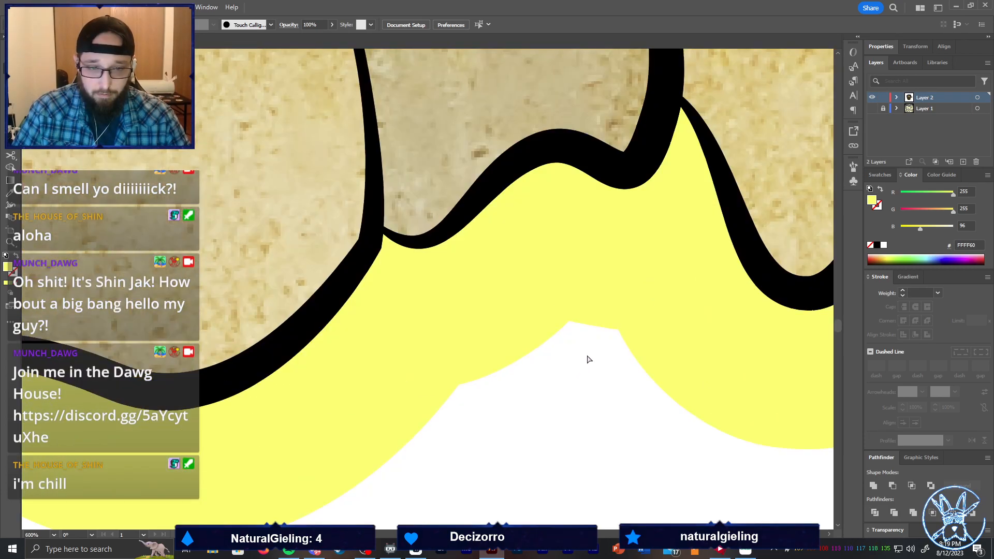
{"action": "left_click", "coordinate": [590, 339]}
{"action": "left_click_drag", "start_coordinate": [571, 336], "coordinate": [611, 357]}
{"action": "left_click", "coordinate": [618, 330]}
{"action": "left_click", "coordinate": [458, 384]}
{"action": "left_click_drag", "start_coordinate": [465, 395], "coordinate": [471, 402]}
{"action": "left_click", "coordinate": [554, 407]}
Round the border's inner corner between the rightmost tooth and the right earlobe
{"action": "scroll", "coordinate": [558, 408], "scroll_direction": "down", "scroll_amount": 5}
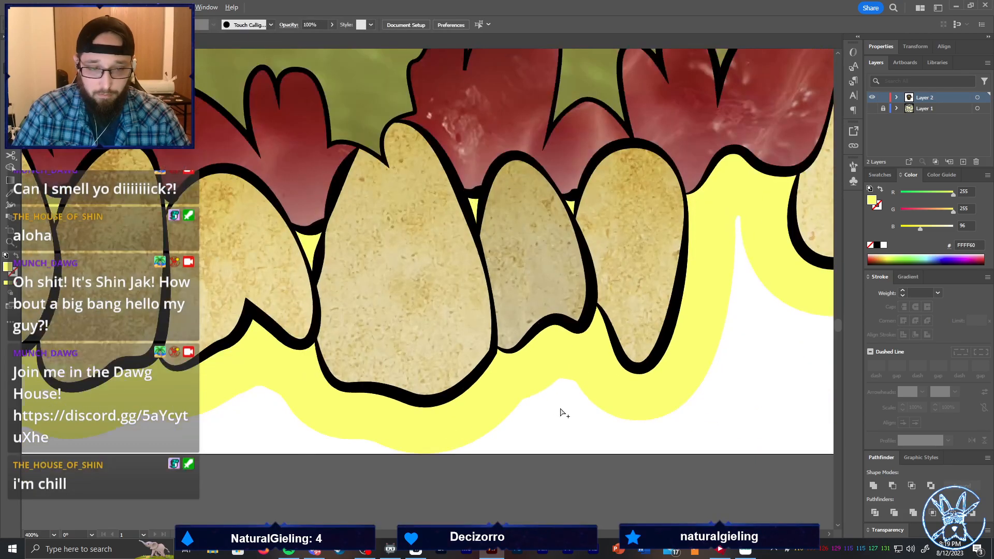
{"action": "scroll", "coordinate": [655, 306], "scroll_direction": "up", "scroll_amount": 2}
{"action": "scroll", "coordinate": [655, 306], "scroll_direction": "down", "scroll_amount": 4}
{"action": "scroll", "coordinate": [640, 281], "scroll_direction": "up", "scroll_amount": 5}
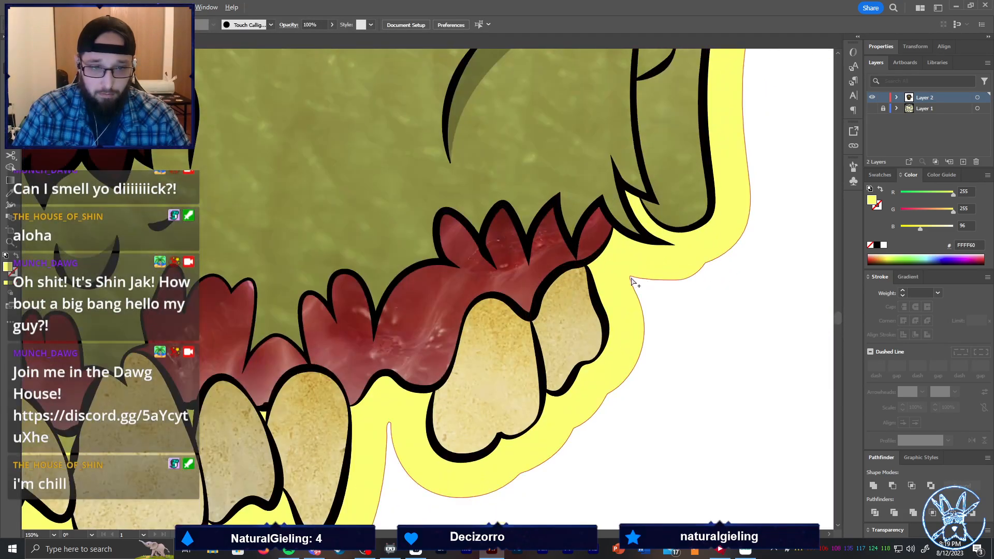
{"action": "left_click", "coordinate": [635, 288]}
{"action": "left_click", "coordinate": [659, 289]}
{"action": "scroll", "coordinate": [665, 283], "scroll_direction": "down", "scroll_amount": 3}
{"action": "scroll", "coordinate": [666, 284], "scroll_direction": "down", "scroll_amount": 4}
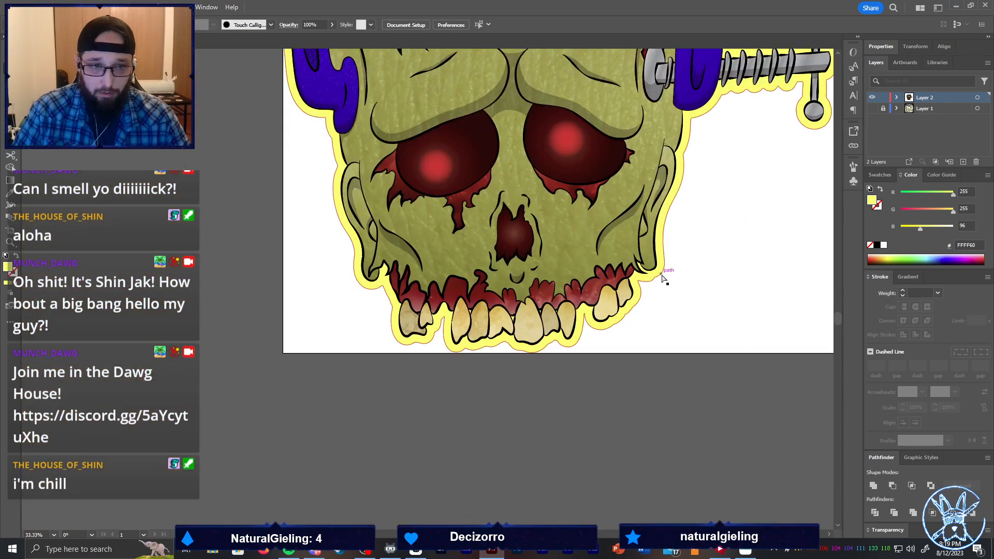
{"action": "key", "text": "ctrl+p"}
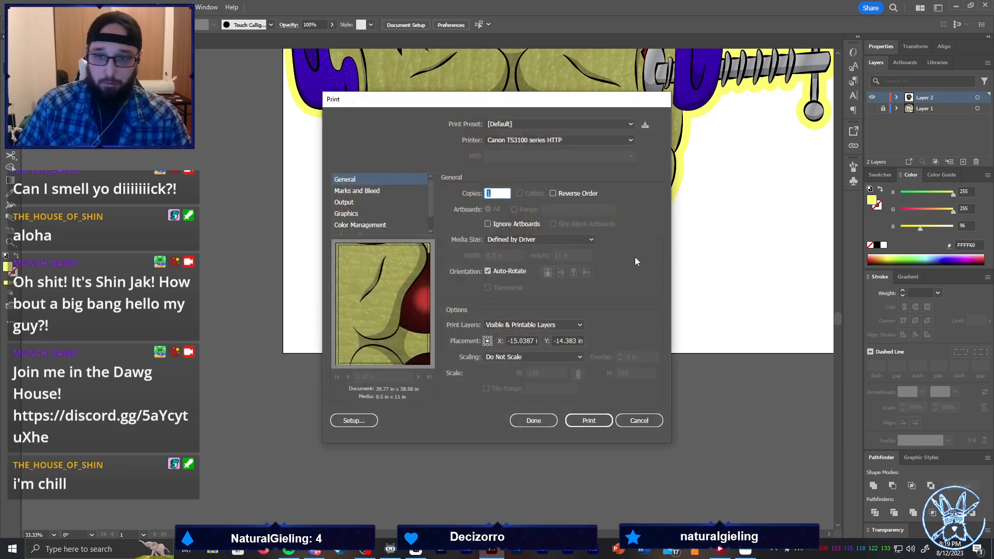
{"action": "left_click", "coordinate": [654, 422]}
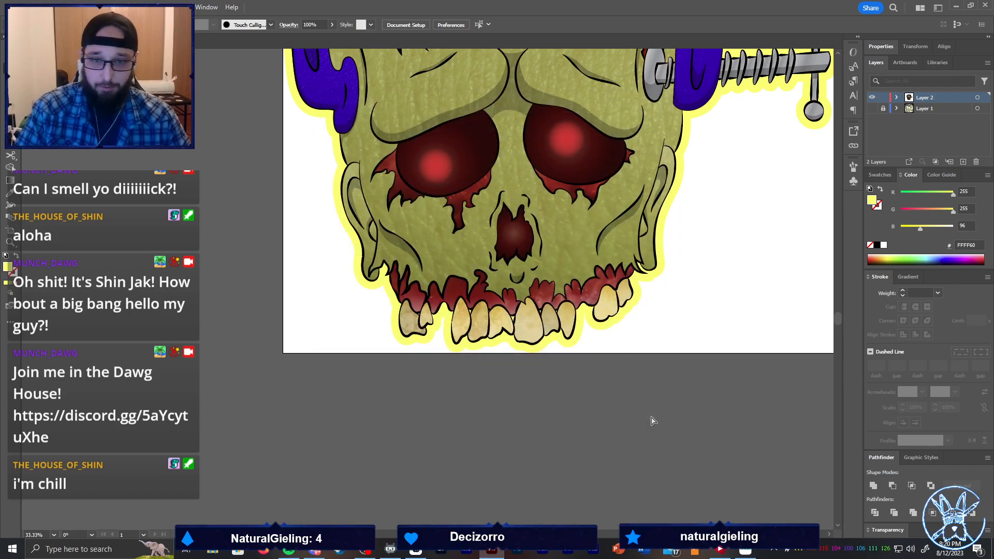
Change the skull border's fill from yellow to white
{"action": "key", "text": "ctrl+0"}
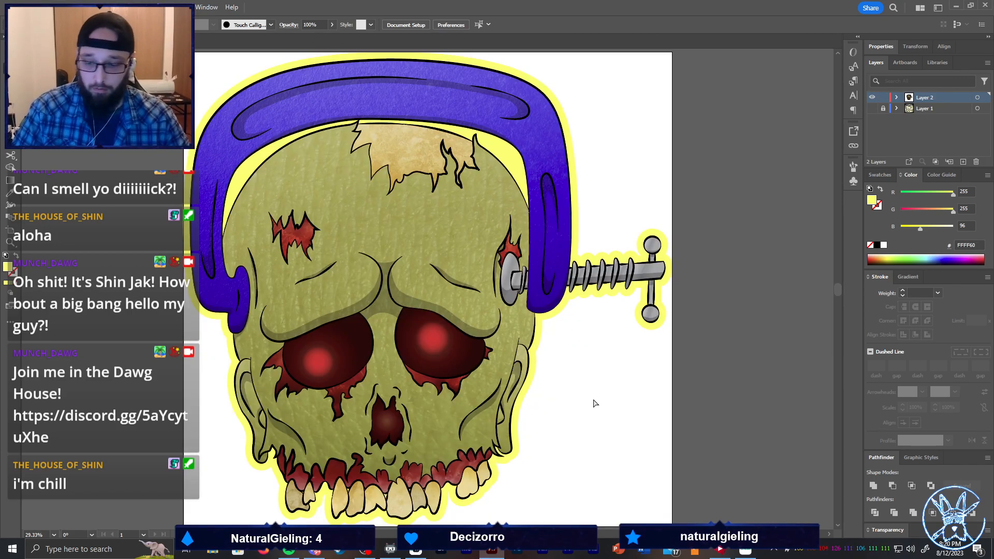
{"action": "left_click", "coordinate": [571, 301]}
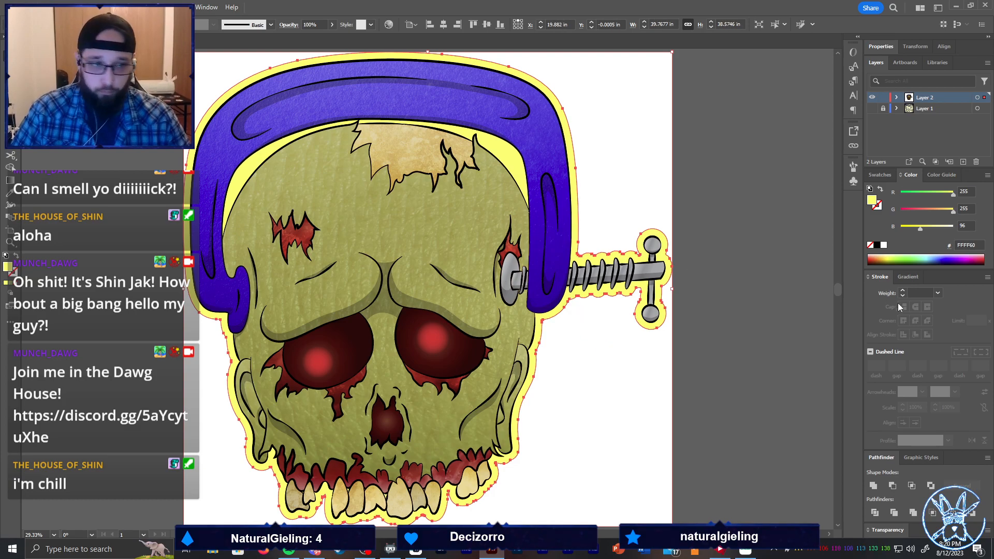
{"action": "left_click", "coordinate": [884, 245]}
Export the skull as a transparent PNG-24, overwriting Migraine.png in the Stickers folder inside Cricuct Files
{"action": "key", "text": "ctrl+alt+shift+s"}
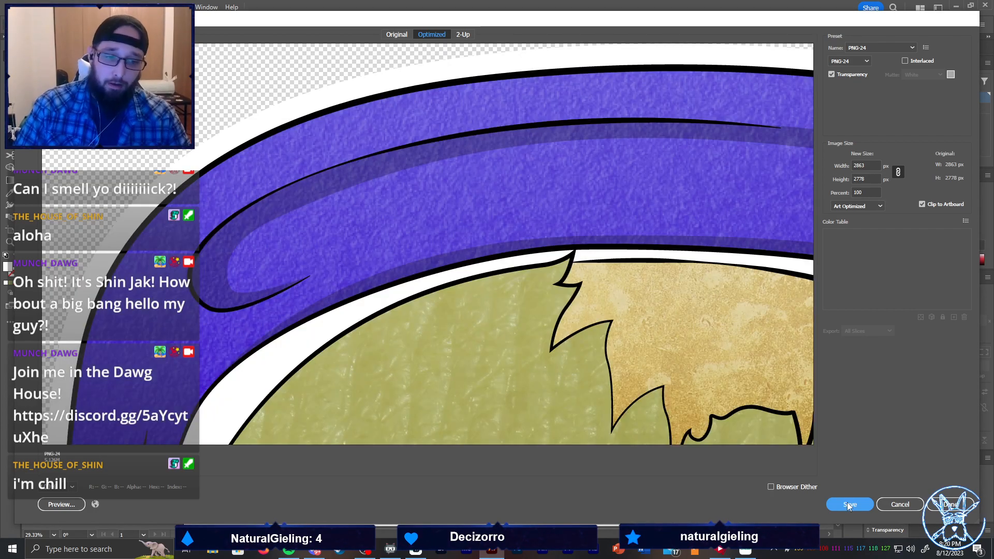
{"action": "left_click", "coordinate": [847, 503]}
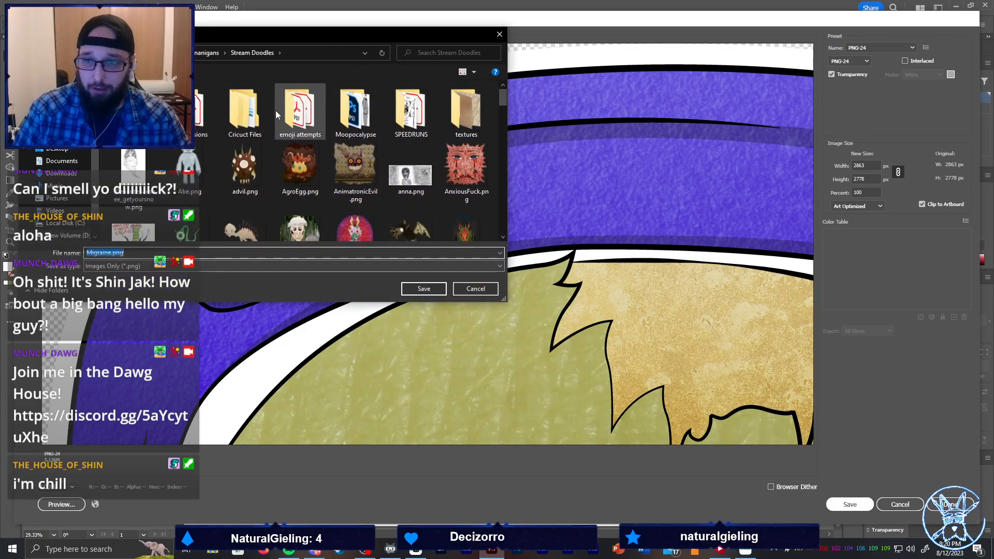
{"action": "double_click", "coordinate": [234, 111]}
{"action": "double_click", "coordinate": [141, 109]}
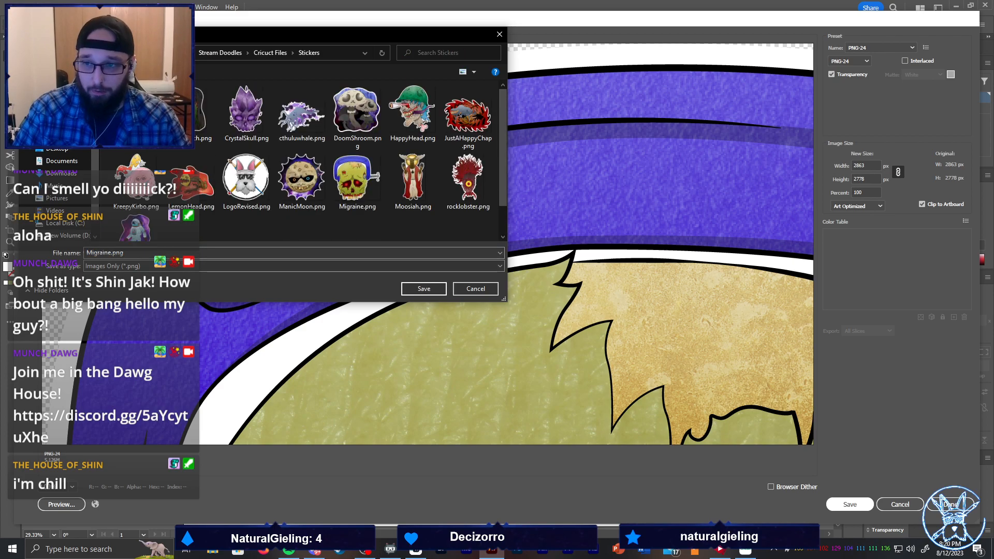
{"action": "double_click", "coordinate": [352, 207]}
{"action": "left_click", "coordinate": [318, 185]}
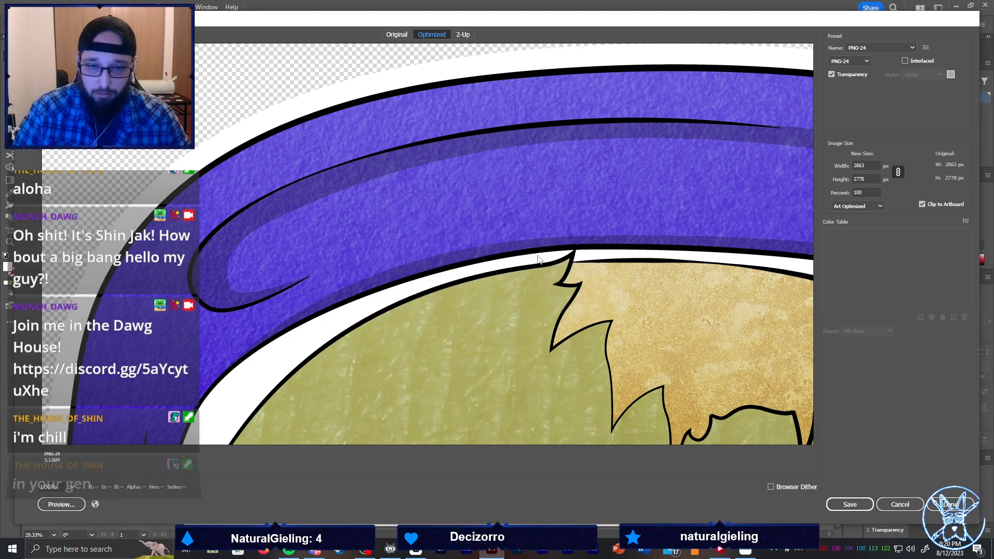
Close Migraine.pdf without saving its changes
{"action": "scroll", "coordinate": [607, 355], "scroll_direction": "down", "scroll_amount": 4}
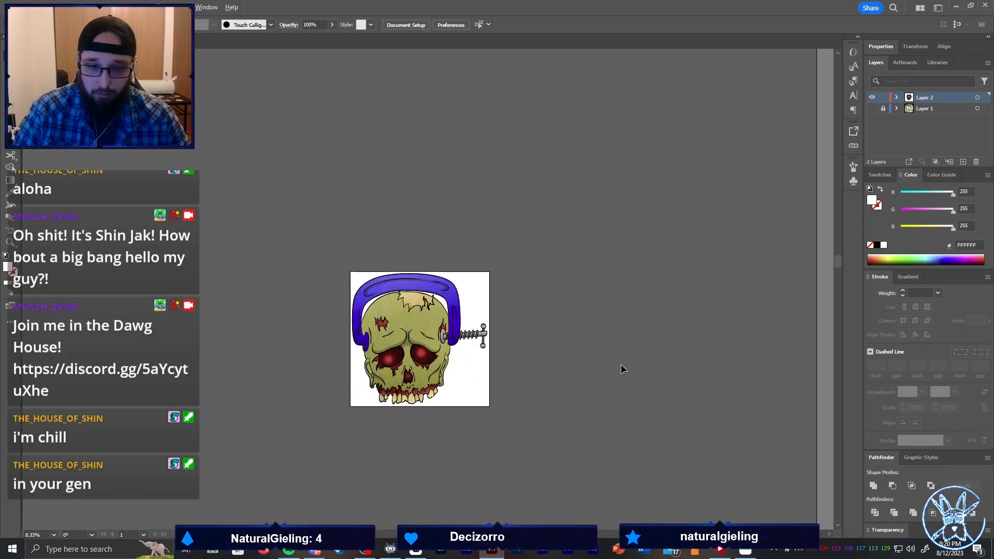
{"action": "scroll", "coordinate": [508, 372], "scroll_direction": "up", "scroll_amount": 1}
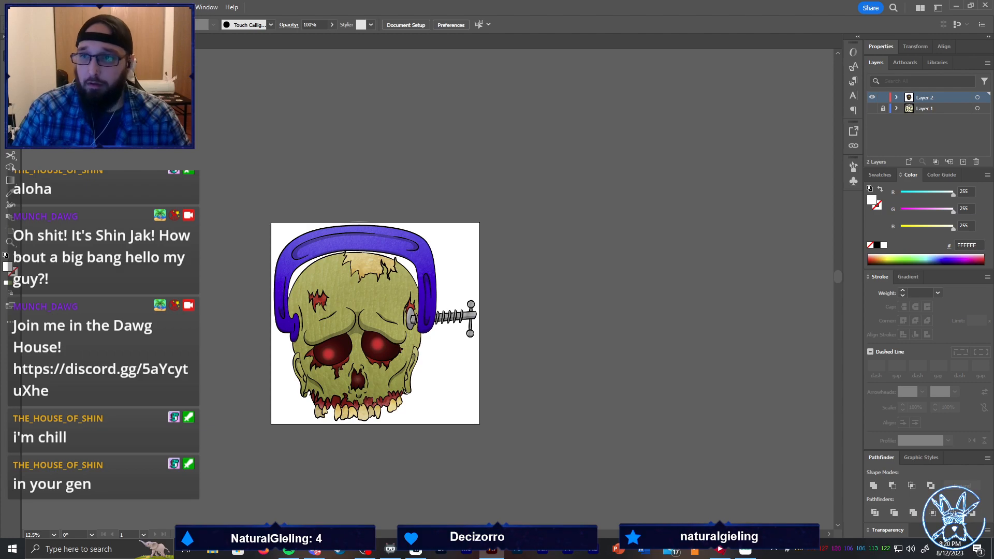
{"action": "key", "text": "ctrl+w"}
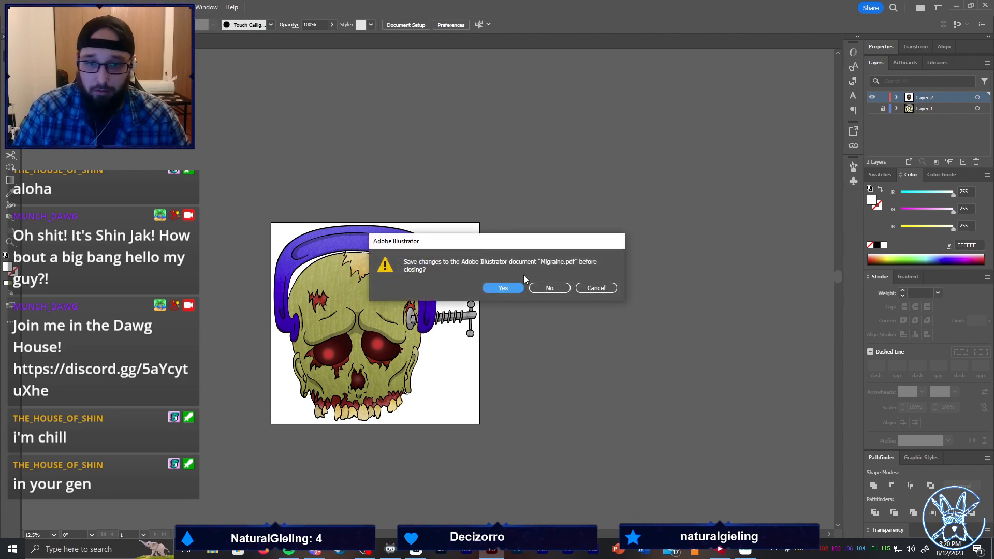
{"action": "left_click", "coordinate": [549, 288]}
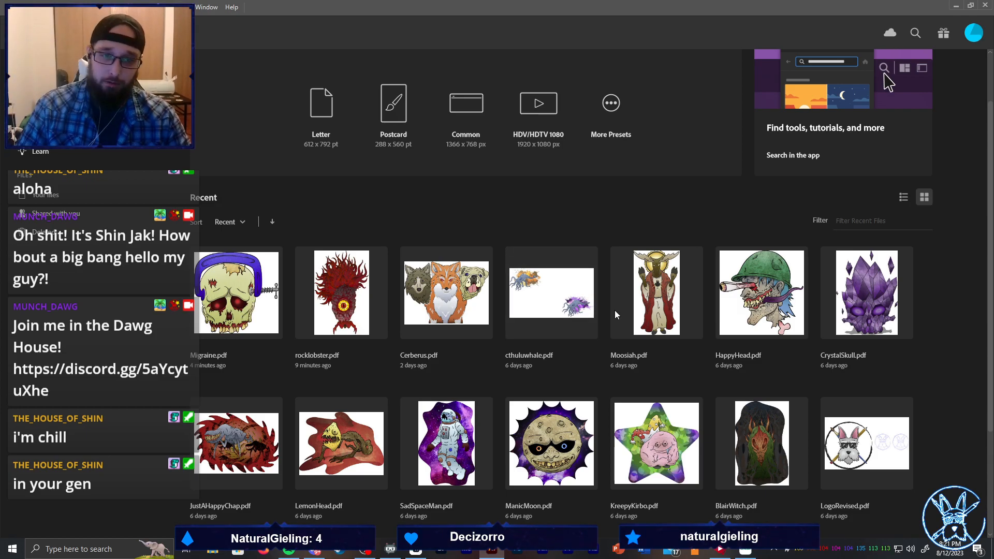
Open cthuluwhale.pdf and isolate the group of purple paint splatters around the whale
{"action": "left_click", "coordinate": [597, 218]}
{"action": "scroll", "coordinate": [613, 393], "scroll_direction": "up", "scroll_amount": 1}
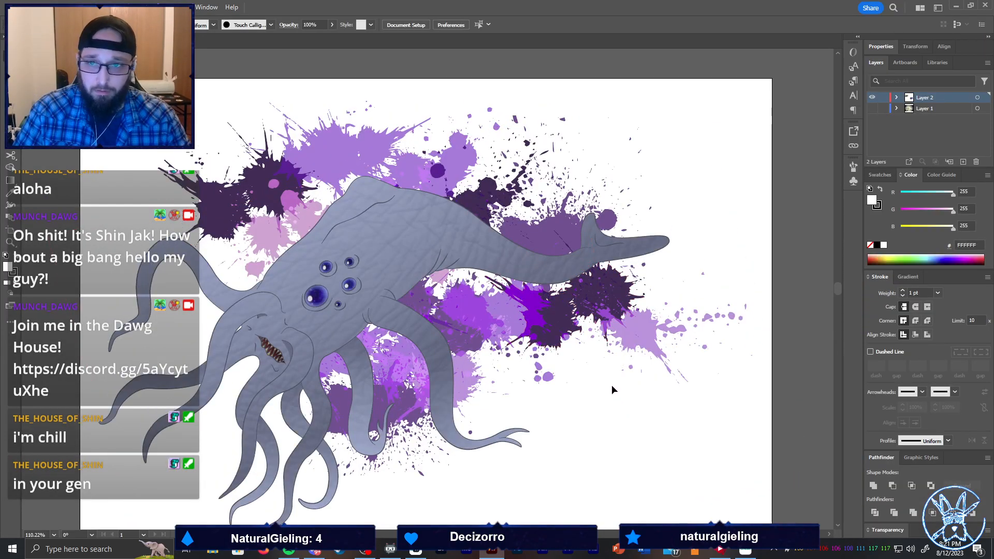
{"action": "scroll", "coordinate": [611, 389], "scroll_direction": "up", "scroll_amount": 1}
{"action": "key", "text": "ctrl+a"}
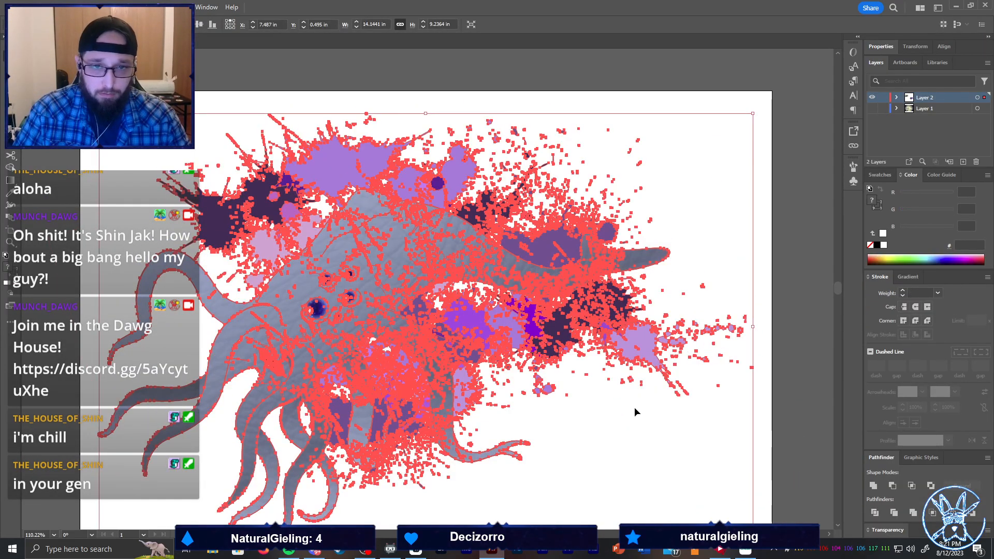
{"action": "left_click", "coordinate": [634, 406]}
{"action": "double_click", "coordinate": [641, 344]}
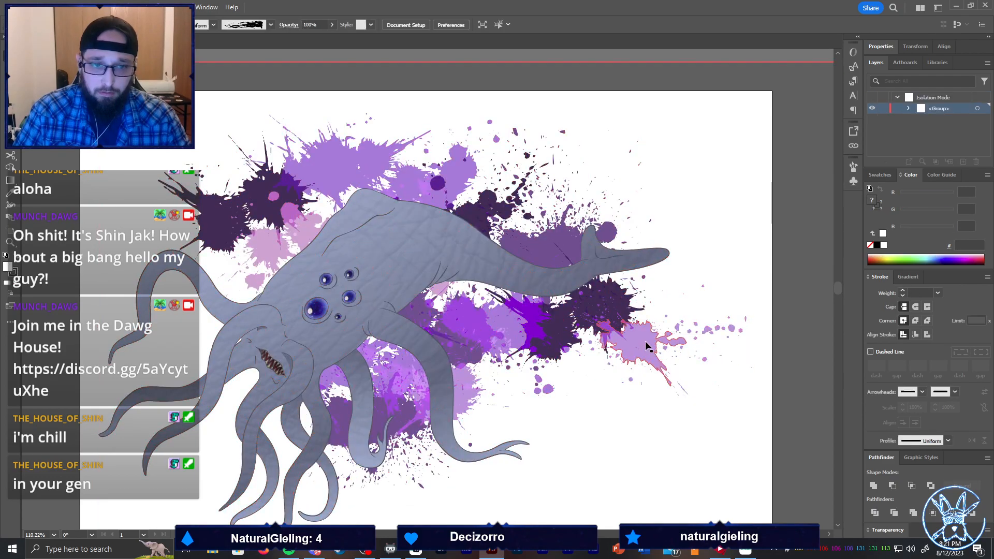
Check the isolated splatters one by one with their transparency settings shown, around the whale's tail and body
{"action": "left_click", "coordinate": [646, 340]}
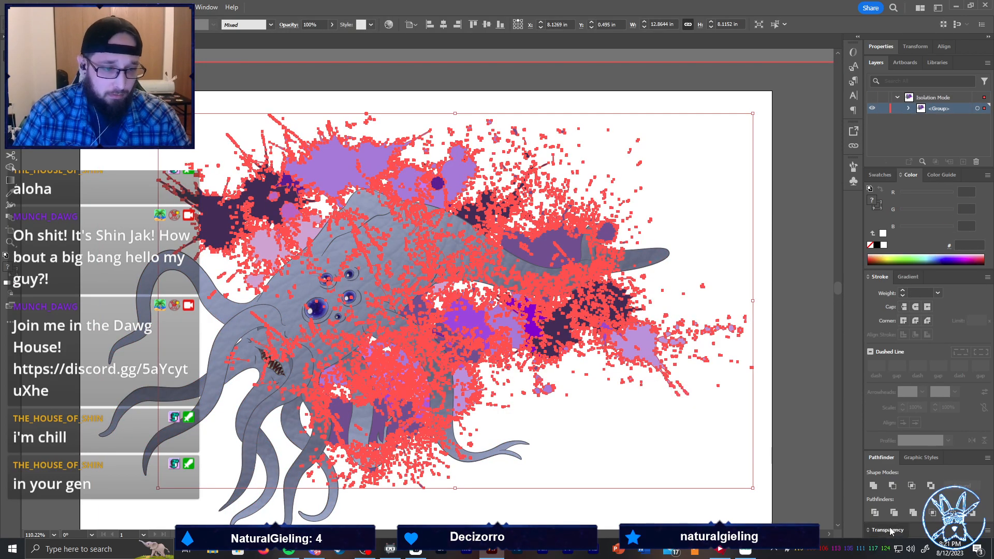
{"action": "left_click", "coordinate": [889, 530]}
{"action": "left_click", "coordinate": [626, 338]}
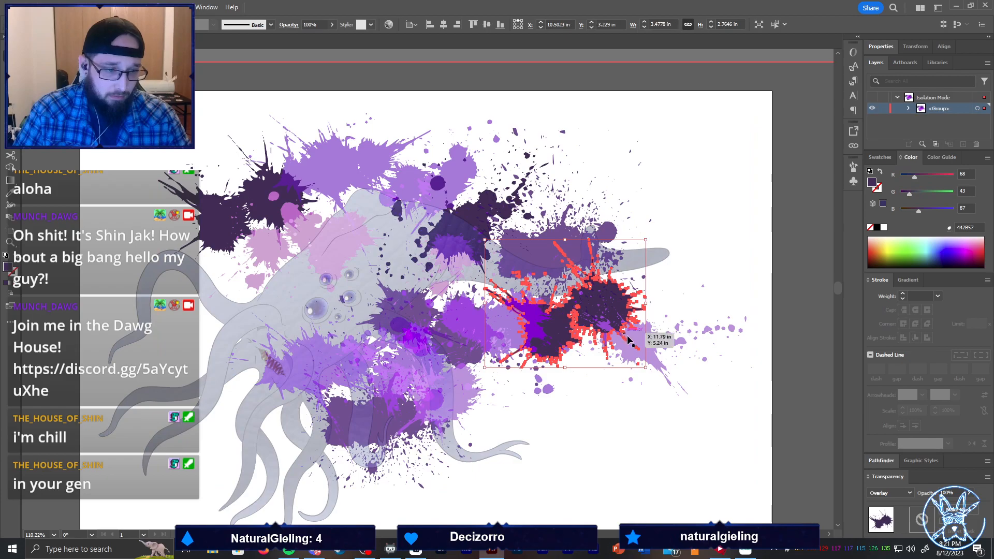
{"action": "left_click", "coordinate": [669, 388]}
{"action": "left_click", "coordinate": [420, 375]}
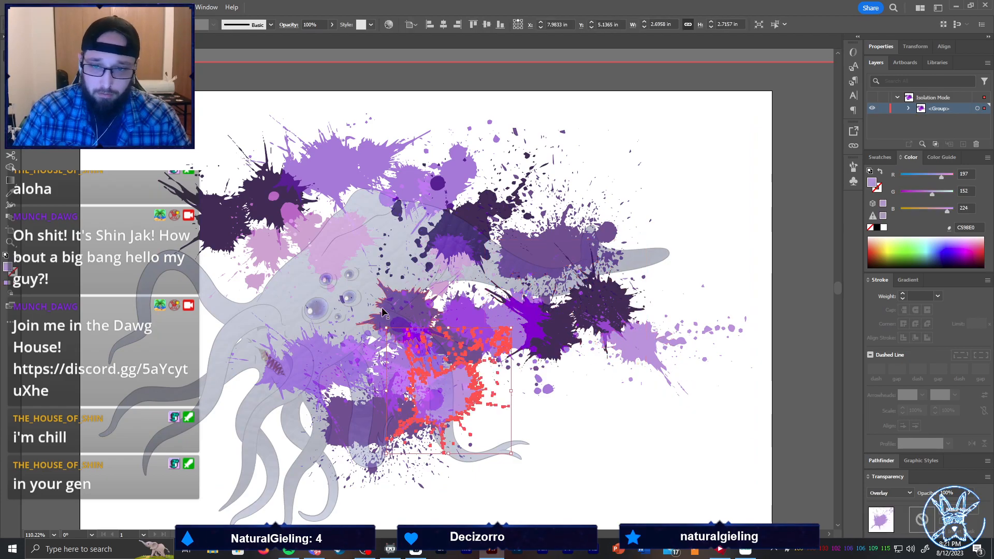
{"action": "left_click", "coordinate": [305, 195]}
{"action": "left_click", "coordinate": [510, 203]}
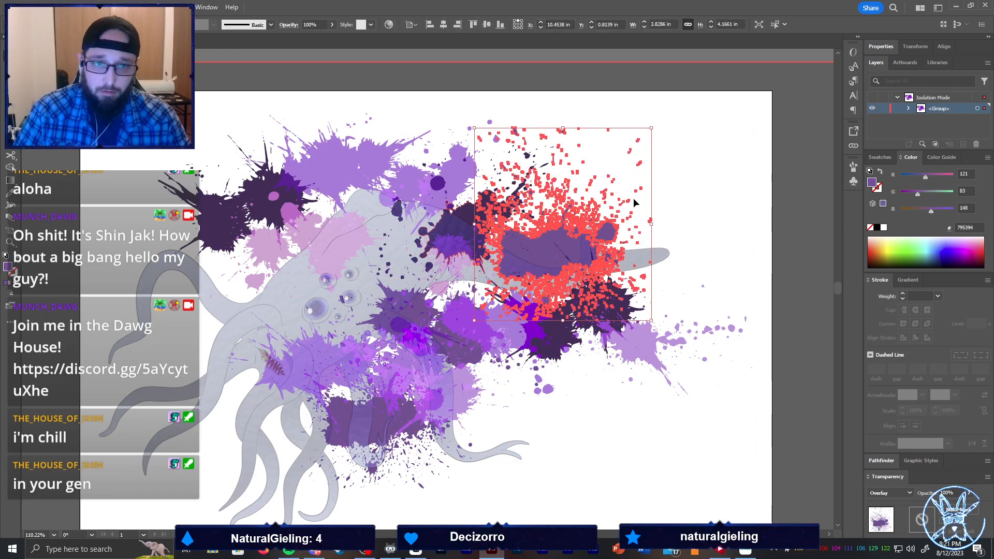
{"action": "left_click", "coordinate": [673, 192]}
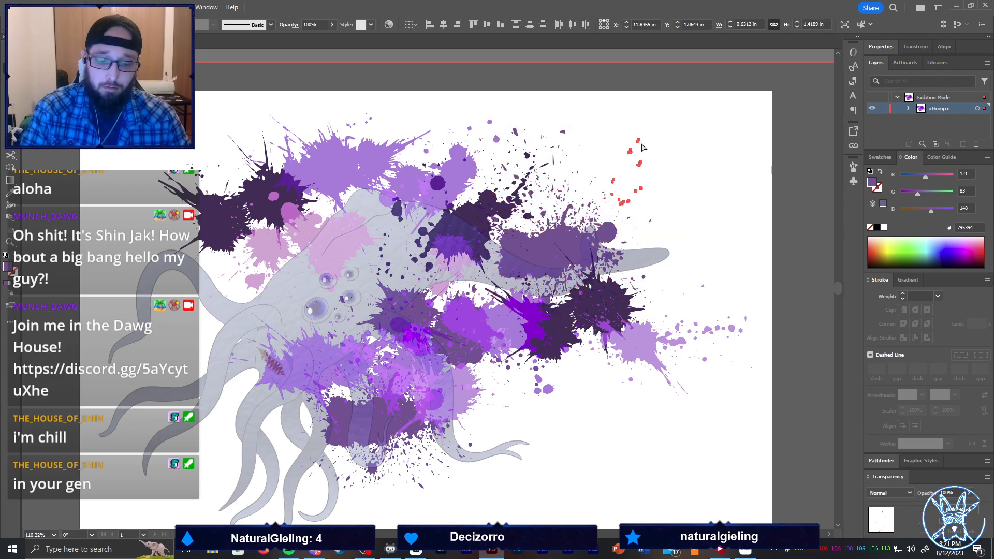
Delete the stray specks scattered high above the whale's tail and near the dark upper splatter
{"action": "left_click_drag", "start_coordinate": [629, 186], "coordinate": [540, 106]}
{"action": "key", "text": "Delete"}
{"action": "left_click_drag", "start_coordinate": [546, 148], "coordinate": [519, 151]}
{"action": "key", "text": "Delete"}
{"action": "key", "text": "Delete"}
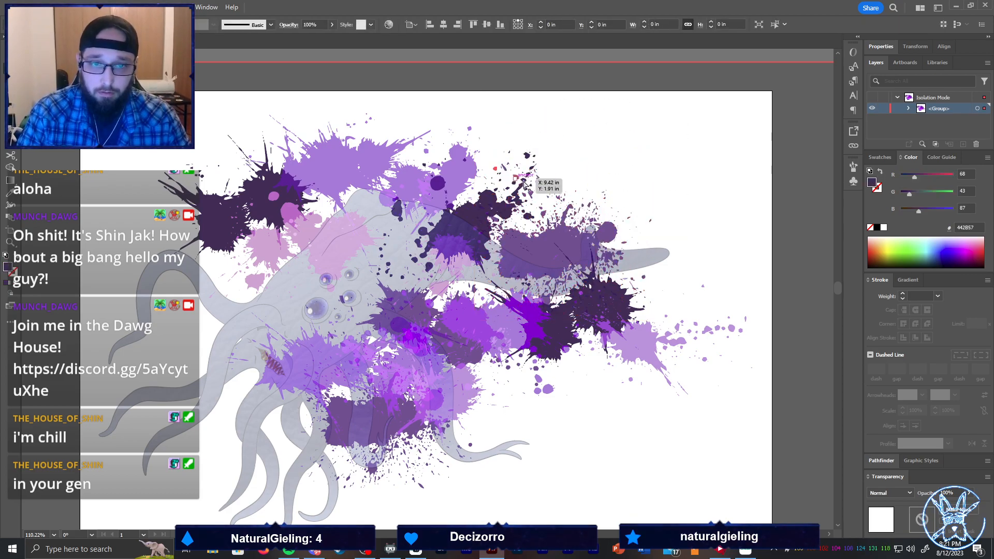
{"action": "left_click_drag", "start_coordinate": [595, 181], "coordinate": [635, 217]}
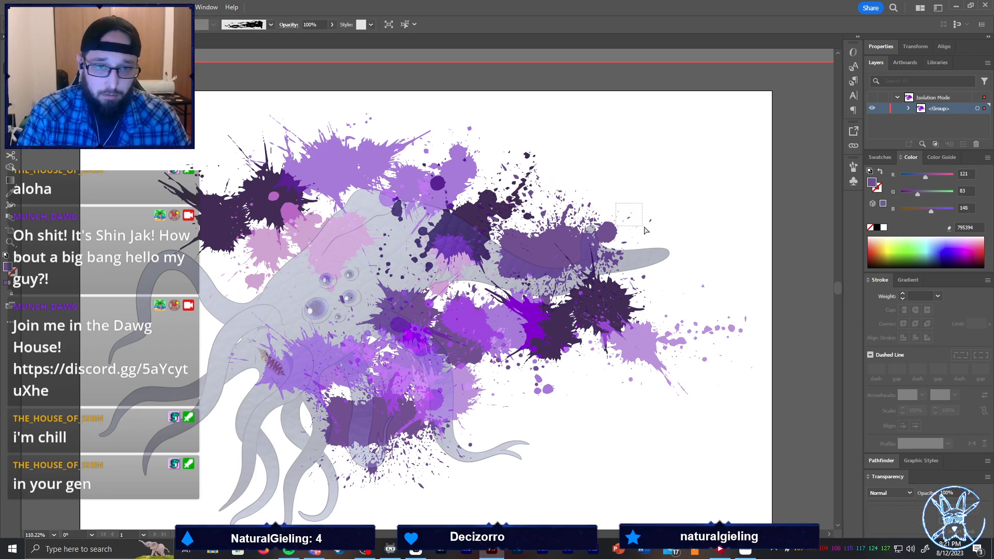
Delete the lone specks beyond the tail tip and beneath the light-purple splatter on the right
{"action": "left_click", "coordinate": [732, 313]}
{"action": "left_click_drag", "start_coordinate": [682, 272], "coordinate": [717, 307]}
{"action": "key", "text": "Delete"}
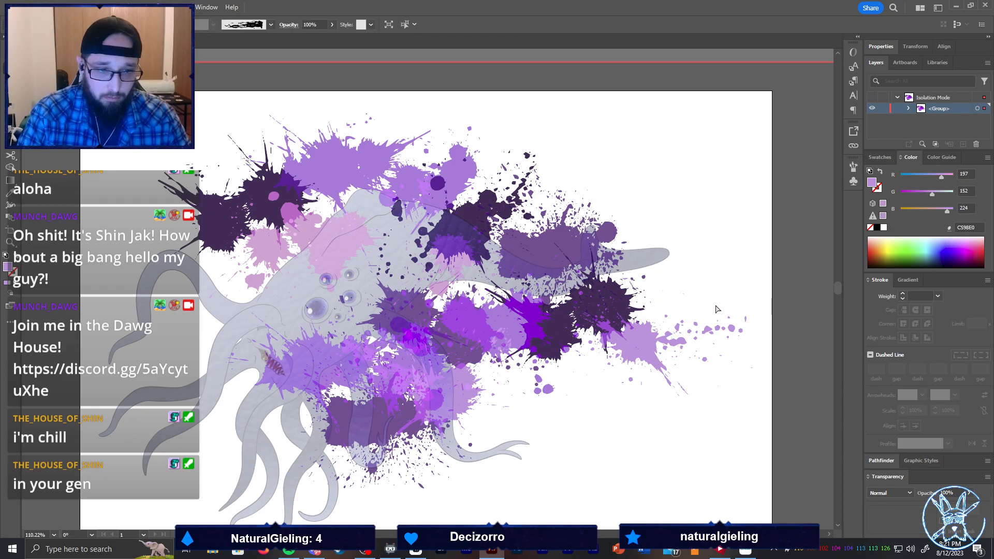
{"action": "left_click_drag", "start_coordinate": [692, 403], "coordinate": [676, 375]}
{"action": "key", "text": "Delete"}
{"action": "left_click_drag", "start_coordinate": [740, 404], "coordinate": [780, 349]}
{"action": "key", "text": "Delete"}
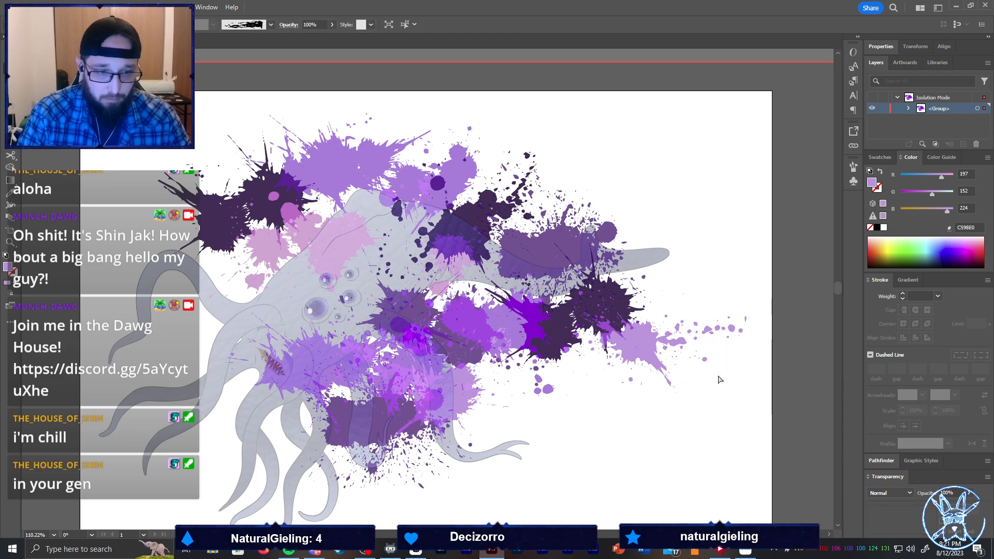
Delete the outermost droplets at the far end of the light-purple splash trailing to the right
{"action": "left_click_drag", "start_coordinate": [746, 343], "coordinate": [656, 281]}
{"action": "key", "text": "Delete"}
{"action": "key", "text": "Delete"}
{"action": "key", "text": "Delete"}
{"action": "key", "text": "Delete"}
Delete the loose specks just above the medium-purple splatter over the whale's tail
{"action": "left_click_drag", "start_coordinate": [663, 231], "coordinate": [557, 186]}
{"action": "key", "text": "Delete"}
{"action": "key", "text": "Delete"}
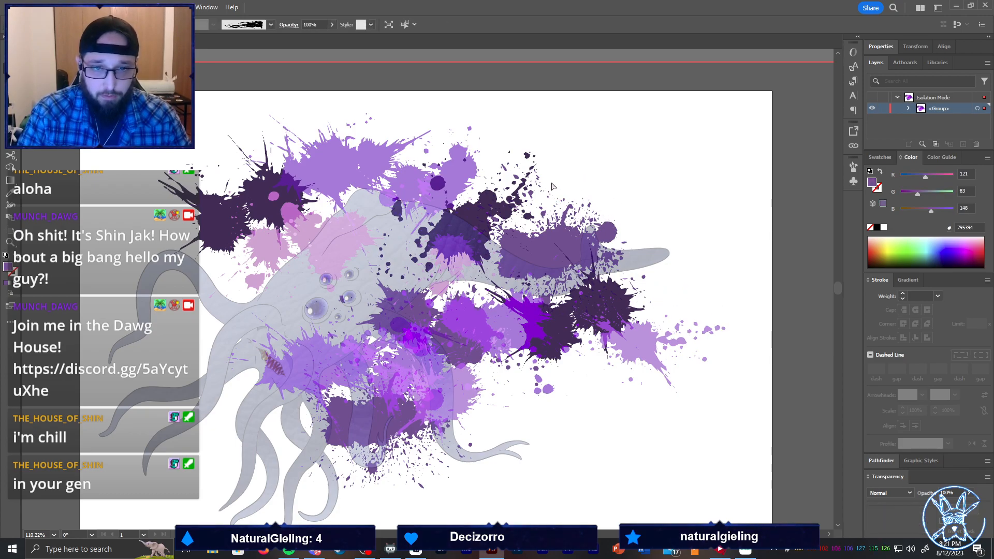
{"action": "left_click_drag", "start_coordinate": [560, 209], "coordinate": [538, 184]}
{"action": "key", "text": "Delete"}
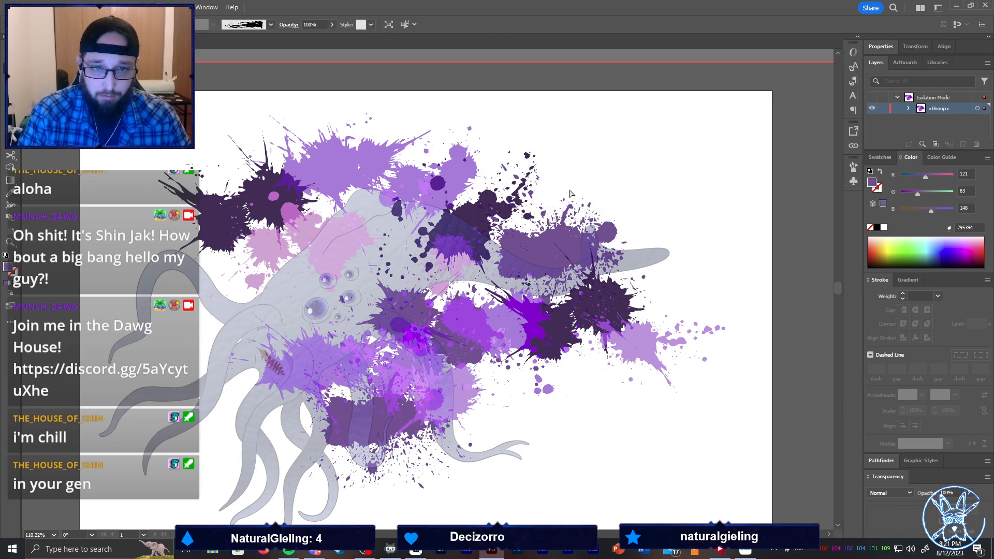
Delete the stray specks above the light-purple splatters along the upper edge and beside the dark upper-left splatter
{"action": "mouse_move", "coordinate": [442, 118]}
{"action": "left_mouse_down"}
{"action": "mouse_move", "coordinate": [464, 145]}
{"action": "mouse_move", "coordinate": [480, 140]}
{"action": "mouse_move", "coordinate": [462, 125]}
{"action": "left_mouse_up"}
{"action": "key", "text": "Delete"}
{"action": "key", "text": "Delete"}
{"action": "key", "text": "Delete"}
{"action": "left_click_drag", "start_coordinate": [384, 126], "coordinate": [342, 124]}
{"action": "key", "text": "Delete"}
{"action": "left_click_drag", "start_coordinate": [207, 155], "coordinate": [225, 177]}
{"action": "key", "text": "Delete"}
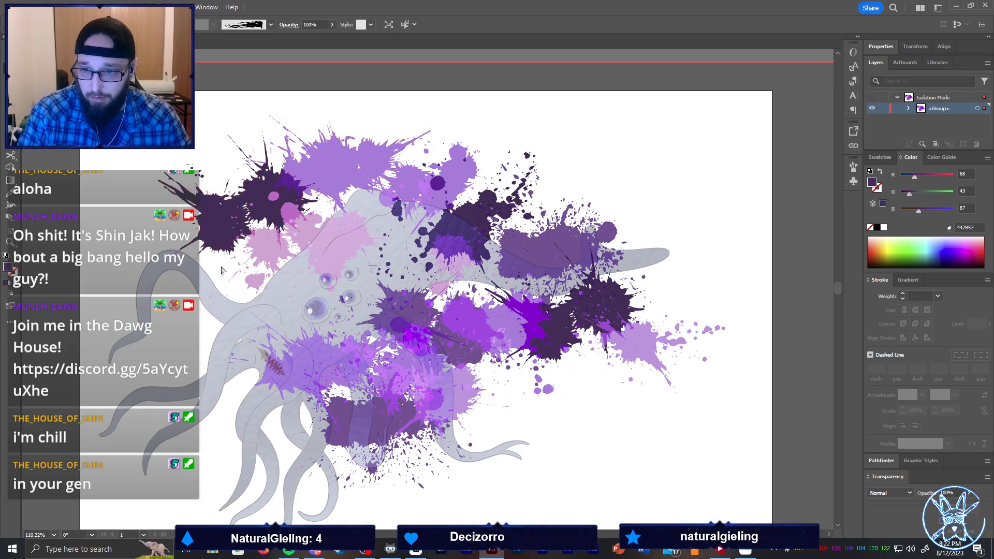
Delete the loose specks below the dark left splatter, around the whale's leftmost tentacle
{"action": "left_click_drag", "start_coordinate": [214, 274], "coordinate": [225, 296]}
{"action": "key", "text": "Delete"}
{"action": "key", "text": "Delete"}
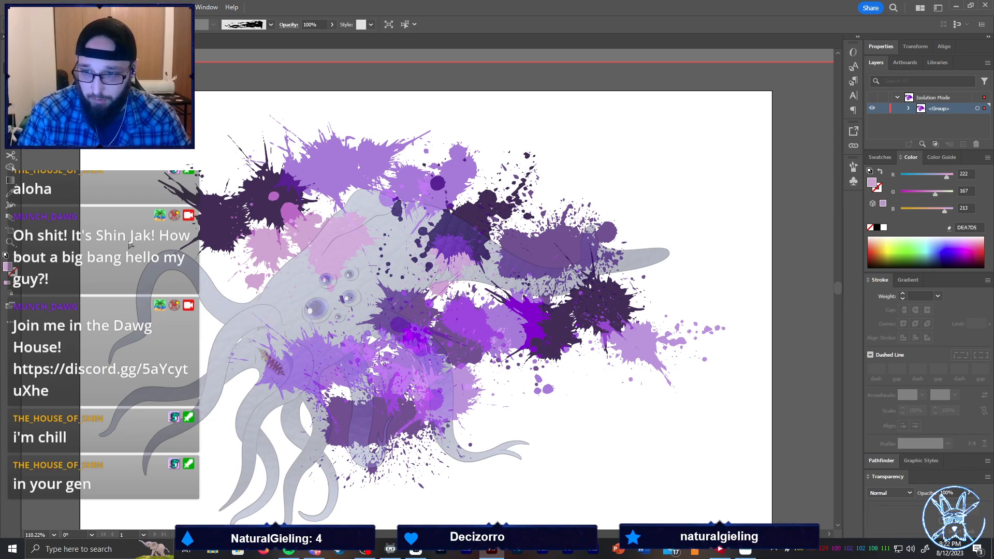
{"action": "left_click_drag", "start_coordinate": [129, 244], "coordinate": [177, 292]}
{"action": "key", "text": "Delete"}
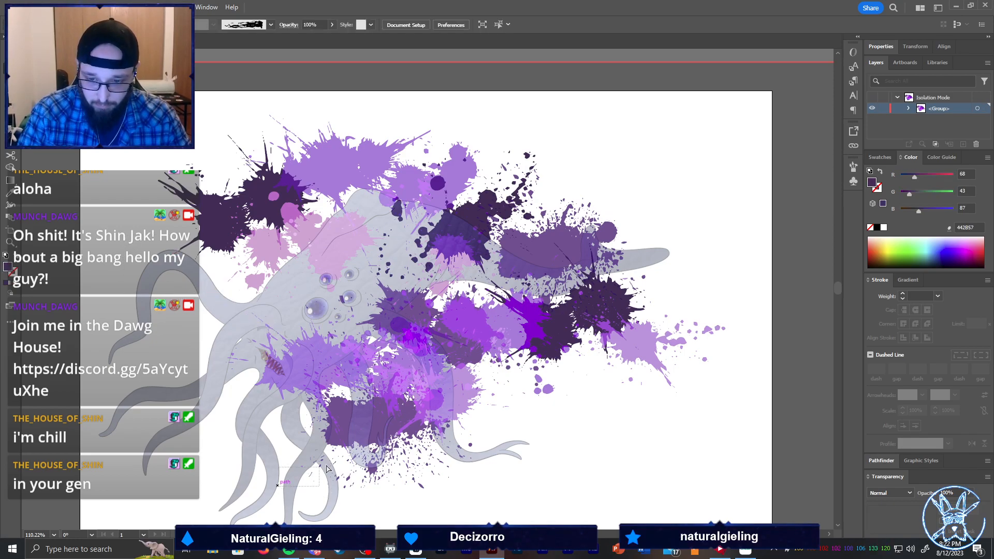
Delete the scattered specks beneath the lowest purple splatter, between the whale's lower tentacles
{"action": "left_click_drag", "start_coordinate": [322, 469], "coordinate": [373, 466]}
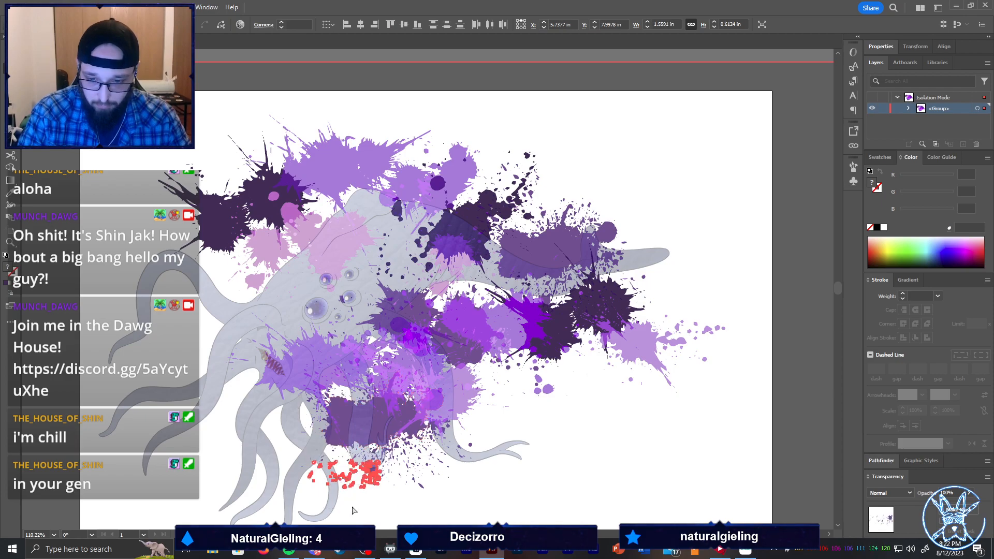
{"action": "key", "text": "Delete"}
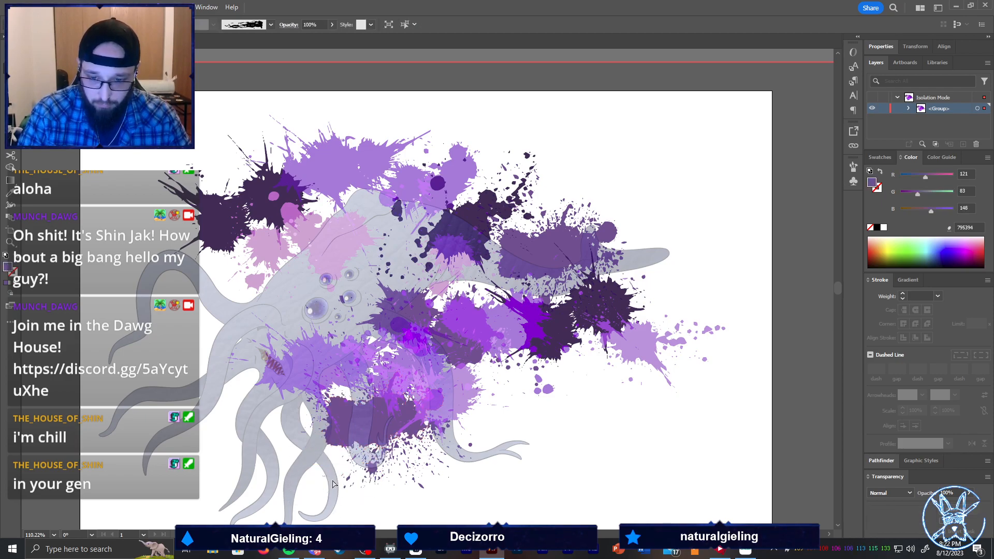
{"action": "left_click_drag", "start_coordinate": [331, 481], "coordinate": [385, 510]}
{"action": "key", "text": "Delete"}
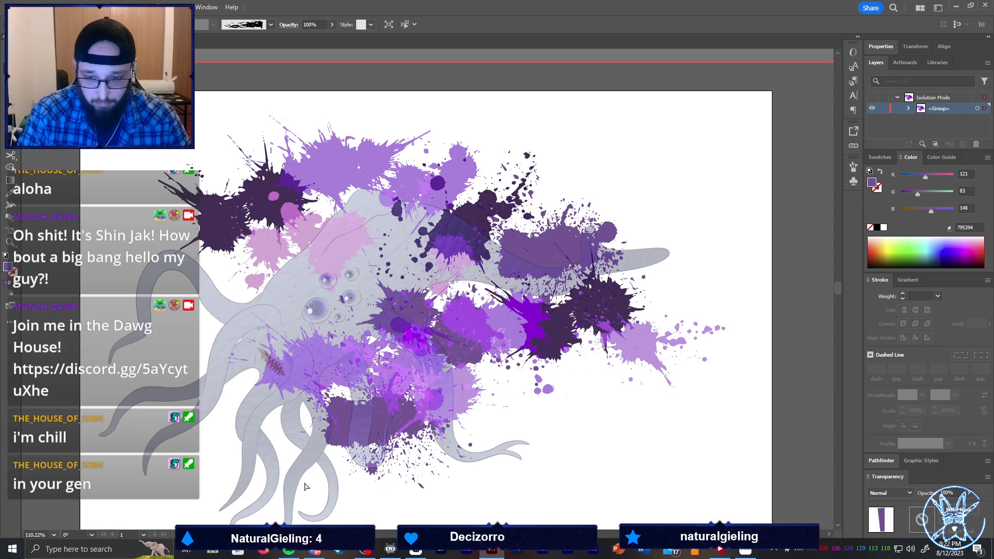
{"action": "key", "text": "Delete"}
Delete the stray specks in the gap between the lower central splatters and the light-purple right splatter
{"action": "left_click_drag", "start_coordinate": [512, 405], "coordinate": [511, 384]}
{"action": "key", "text": "Delete"}
{"action": "key", "text": "Delete"}
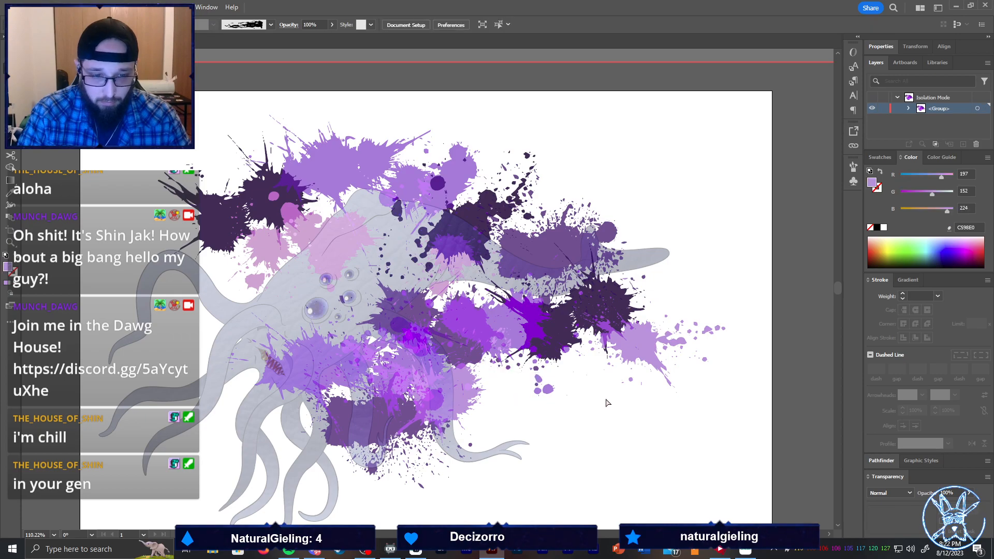
{"action": "mouse_move", "coordinate": [593, 385]}
{"action": "left_mouse_down"}
{"action": "mouse_move", "coordinate": [562, 366]}
{"action": "mouse_move", "coordinate": [572, 388]}
{"action": "mouse_move", "coordinate": [642, 389]}
{"action": "mouse_move", "coordinate": [628, 371]}
{"action": "mouse_move", "coordinate": [601, 374]}
{"action": "left_mouse_up"}
{"action": "key", "text": "Delete"}
{"action": "key", "text": "Delete"}
{"action": "key", "text": "Delete"}
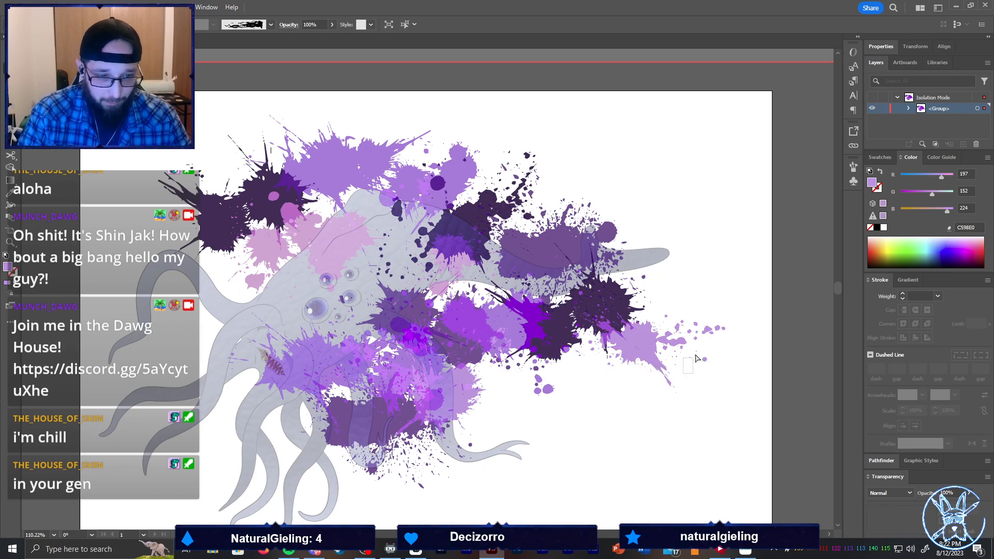
Delete the isolated droplets below the trail of the light-purple right splatter
{"action": "left_click_drag", "start_coordinate": [701, 355], "coordinate": [715, 384]}
{"action": "left_click_drag", "start_coordinate": [686, 354], "coordinate": [676, 359]}
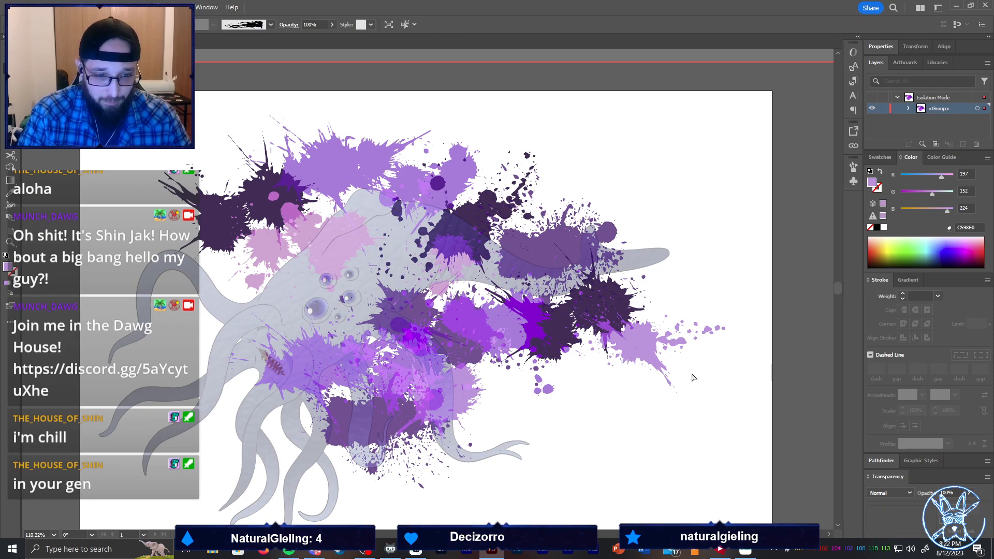
{"action": "left_click", "coordinate": [666, 361]}
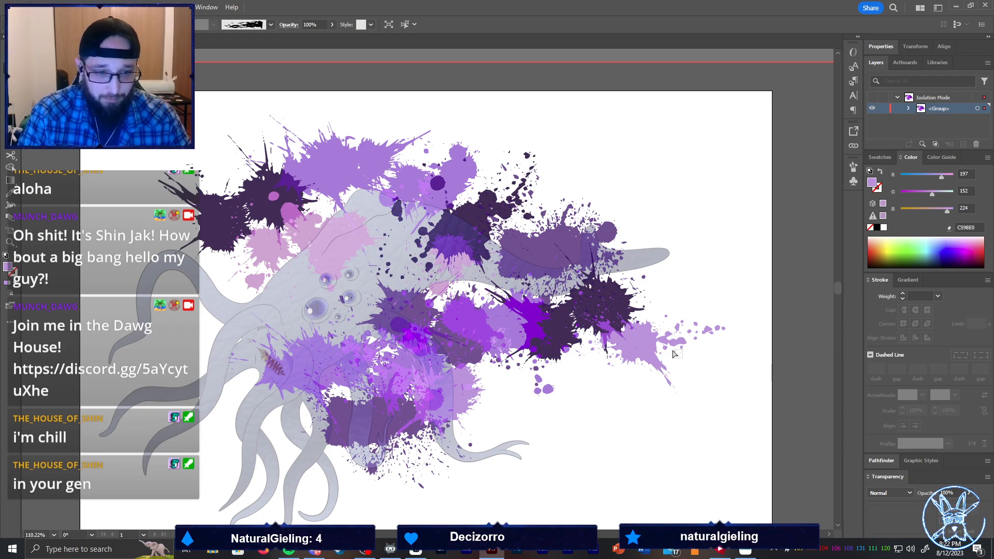
Delete the small specks beside the dark right splatter and above the upper light-purple splatter
{"action": "left_click", "coordinate": [642, 288]}
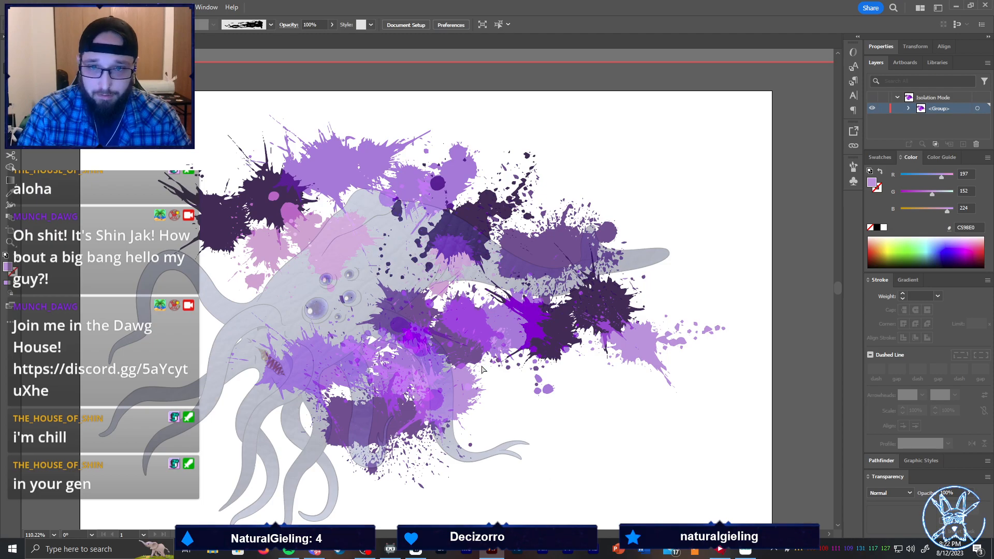
{"action": "left_click", "coordinate": [442, 144]}
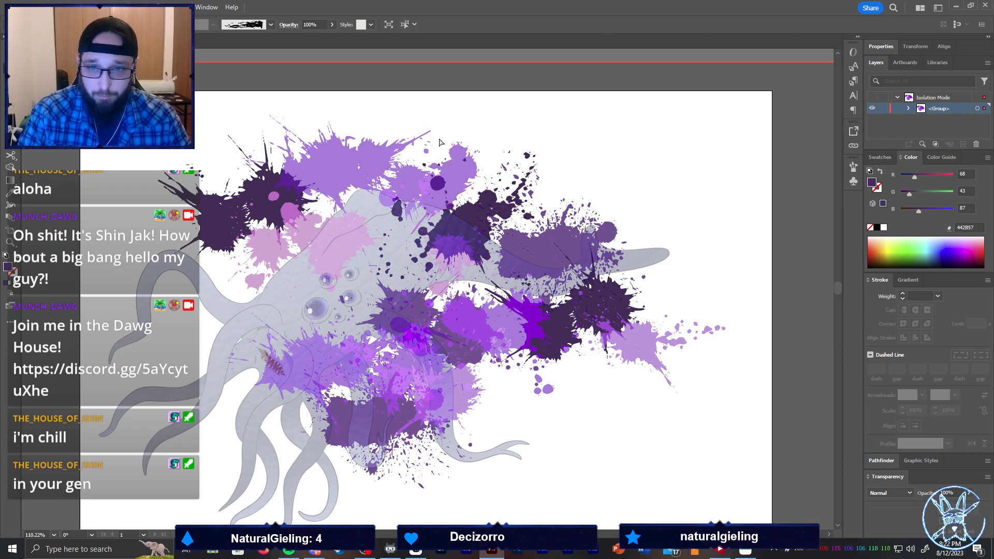
{"action": "left_click", "coordinate": [470, 140]}
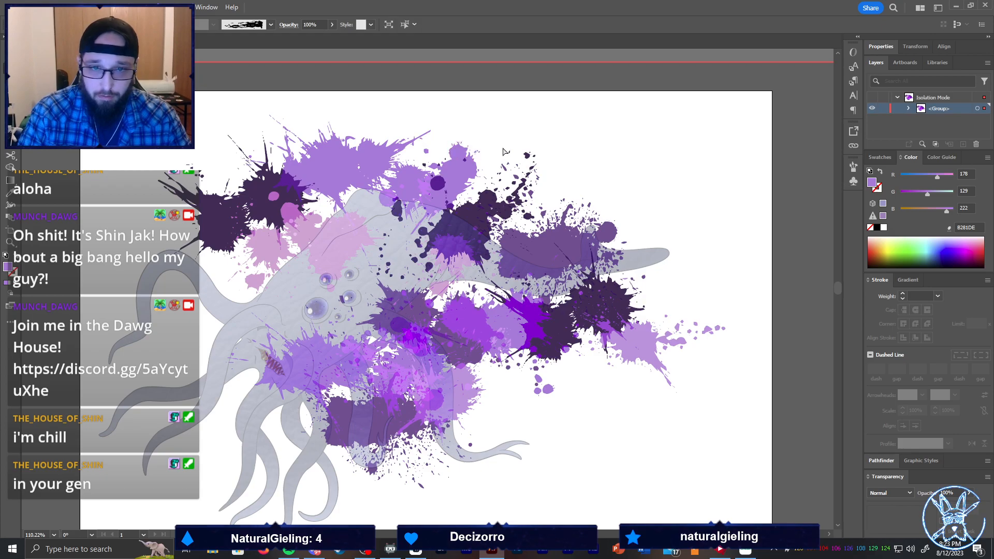
Delete the stray specks between the upper light-purple splatter and the dark droplets beside it
{"action": "left_click", "coordinate": [477, 152]}
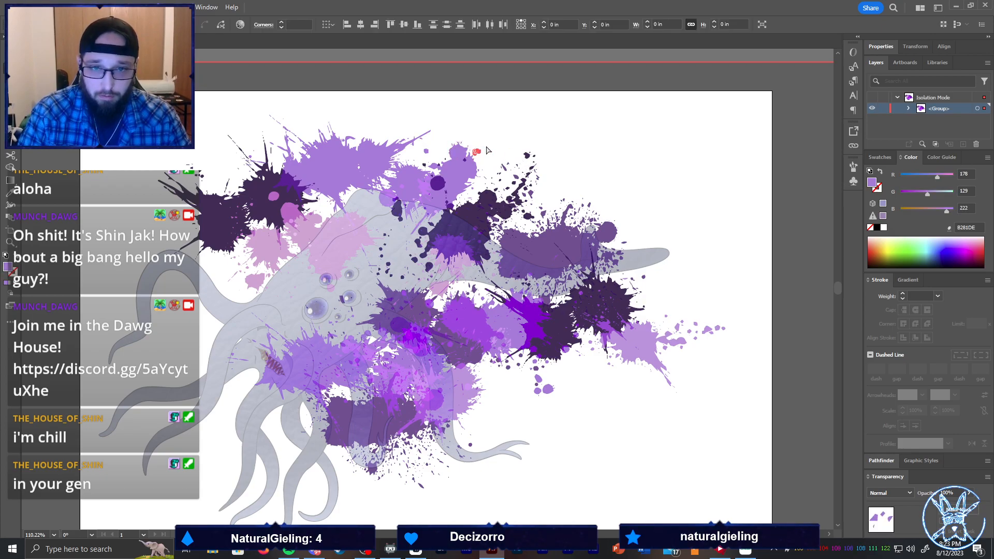
{"action": "left_click", "coordinate": [505, 144]}
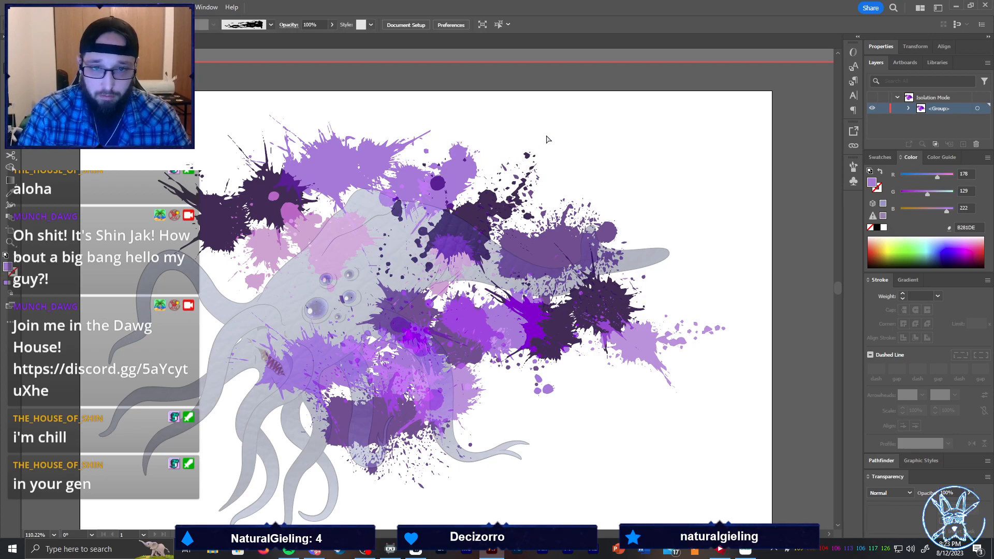
{"action": "left_click", "coordinate": [504, 188]}
{"action": "left_click", "coordinate": [595, 176]}
Set the blending mode of all the paint splatters to Multiply and leave group isolation
{"action": "key", "text": "ctrl+a"}
{"action": "left_click", "coordinate": [899, 494]}
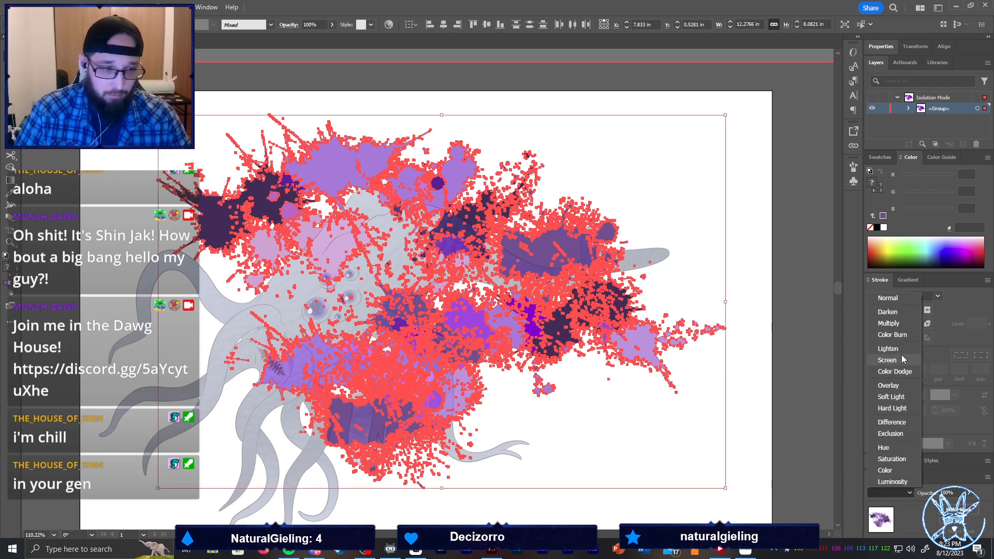
{"action": "left_click", "coordinate": [904, 322]}
{"action": "double_click", "coordinate": [701, 206]}
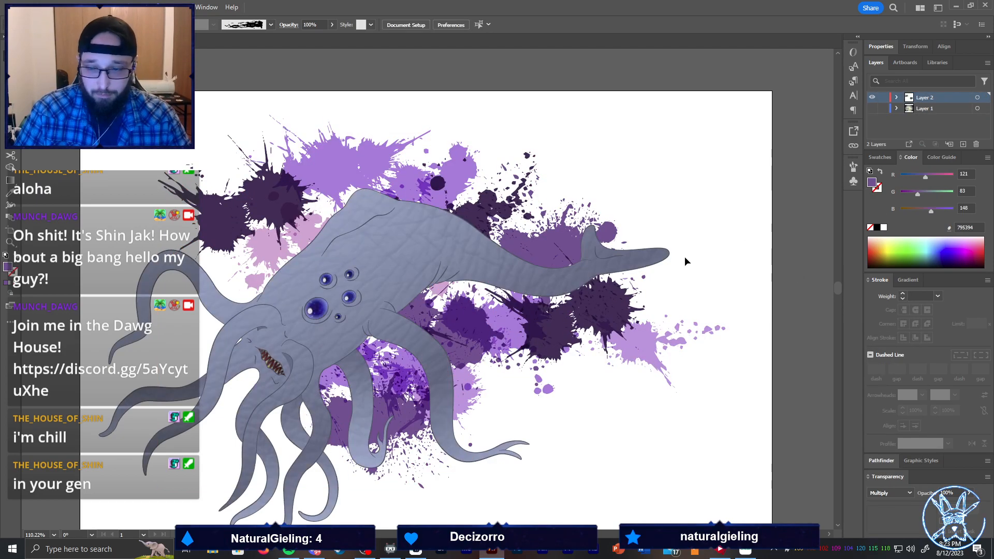
Paste a copy of the whole whale and splatter artwork in front and unite its shapes into a single silhouette
{"action": "scroll", "coordinate": [695, 278], "scroll_direction": "left", "scroll_amount": 2}
{"action": "scroll", "coordinate": [696, 278], "scroll_direction": "left", "scroll_amount": 1}
{"action": "left_click", "coordinate": [702, 325]}
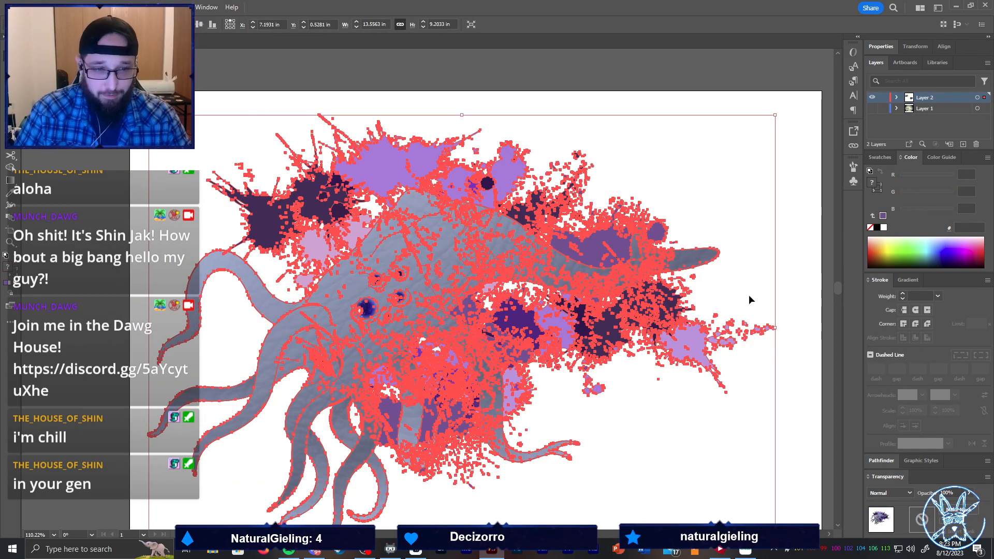
{"action": "left_click", "coordinate": [749, 289]}
{"action": "scroll", "coordinate": [748, 287], "scroll_direction": "down", "scroll_amount": 3}
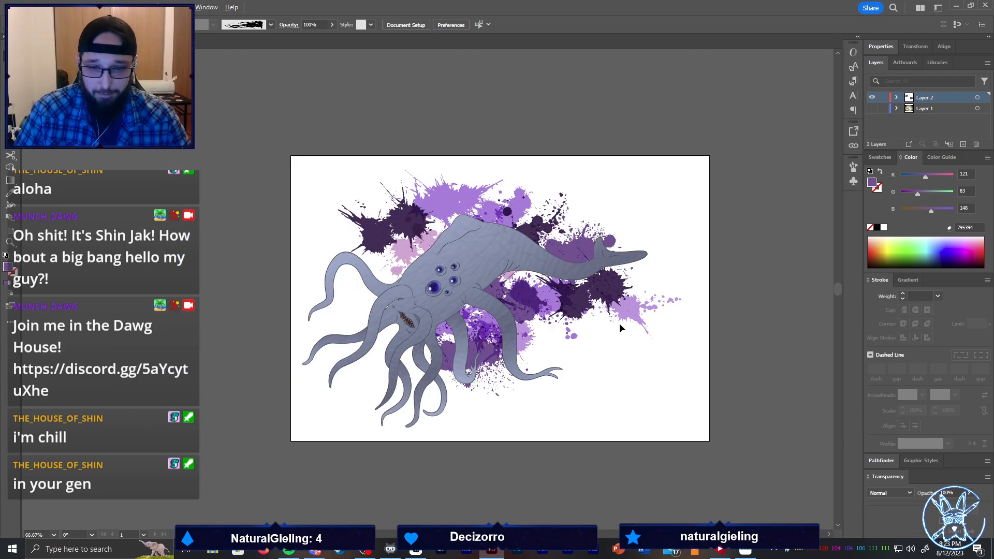
{"action": "scroll", "coordinate": [589, 315], "scroll_direction": "up", "scroll_amount": 1}
{"action": "left_click", "coordinate": [589, 315]}
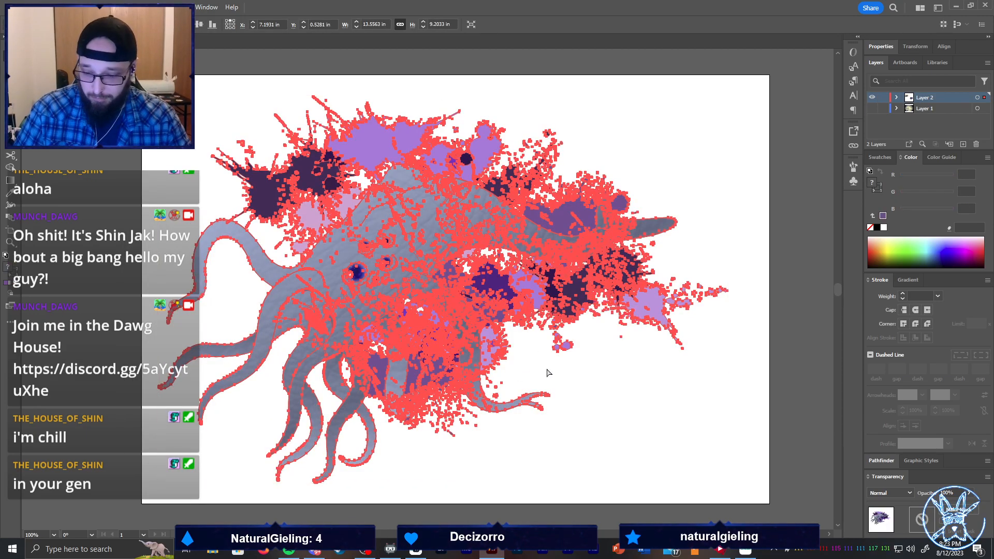
{"action": "key", "text": "v"}
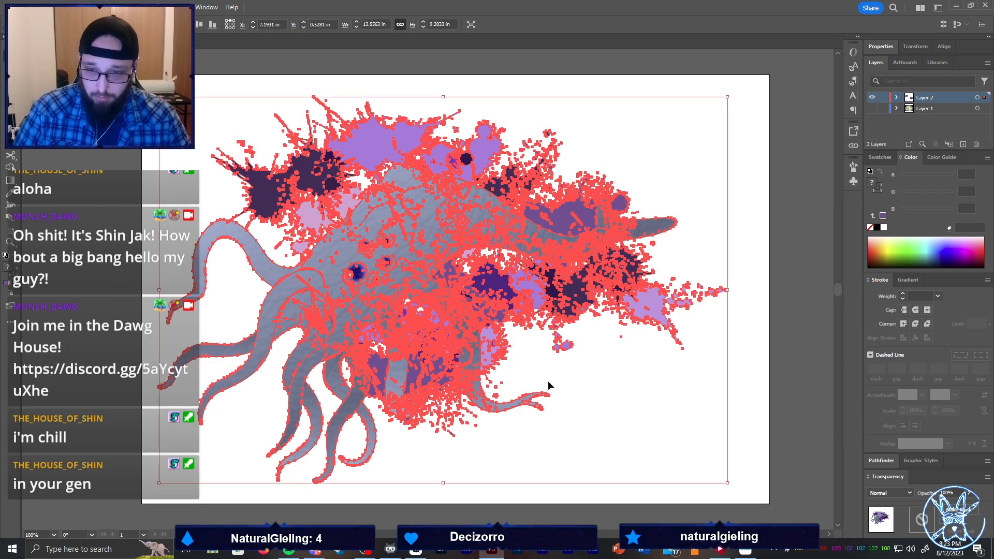
{"action": "key", "text": "a"}
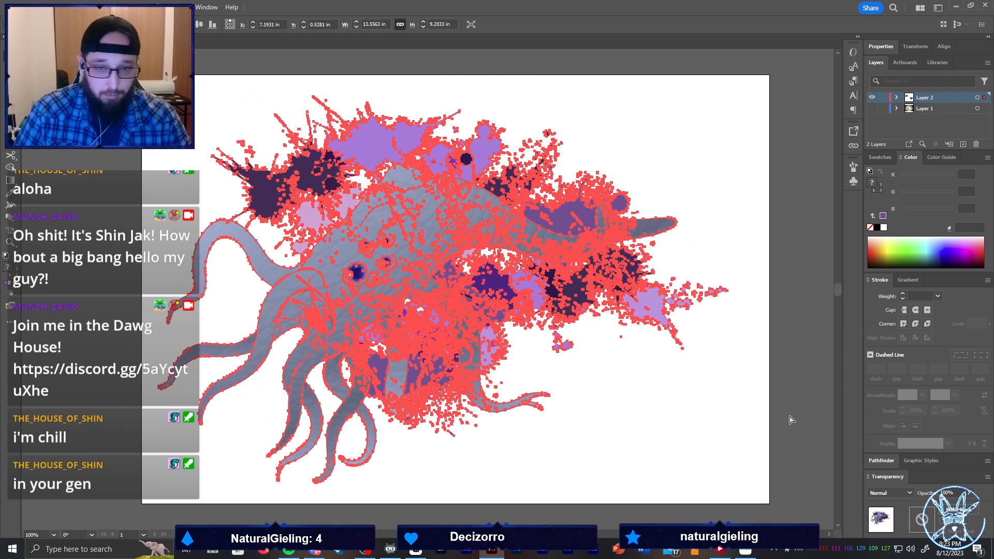
{"action": "key", "text": "ctrl+f"}
{"action": "left_click", "coordinate": [886, 461]}
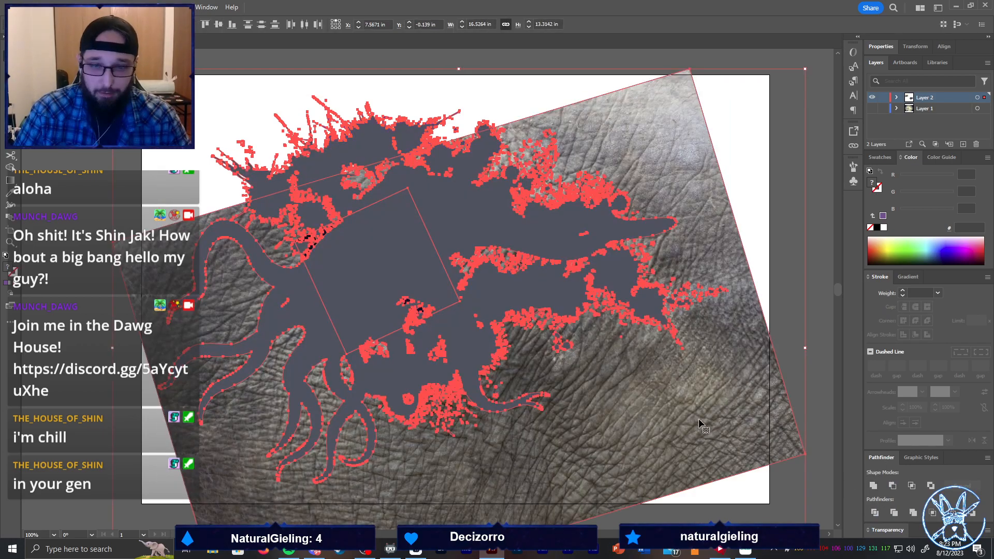
Delete the skin-texture images left around the united silhouette, keeping only the silhouette over the artwork
{"action": "left_click", "coordinate": [506, 308], "text": "shift"}
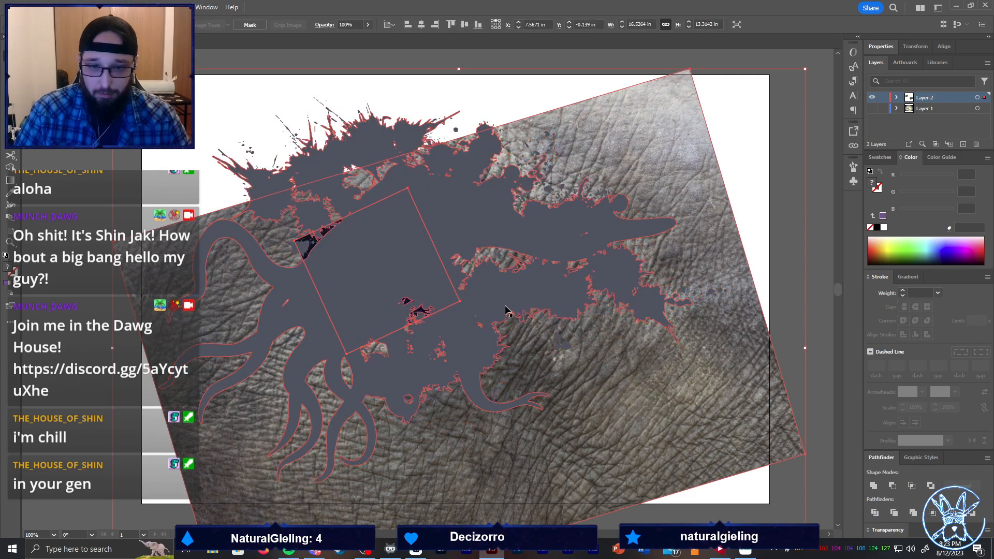
{"action": "key", "text": "Delete"}
{"action": "key", "text": "ctrl+a"}
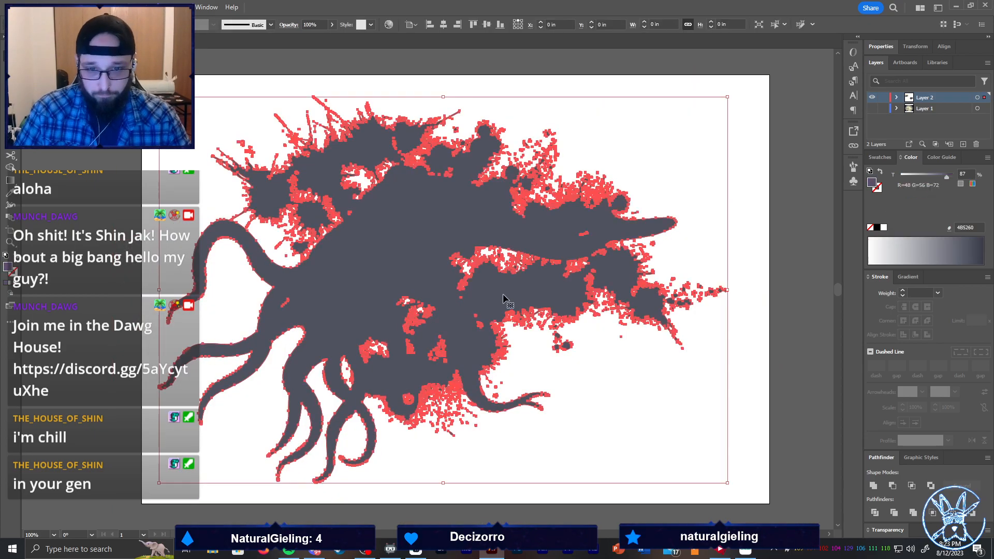
Swap the silhouette's fill to a stroke and set the stroke weight to 5 pt
{"action": "key", "text": "ctrl+7"}
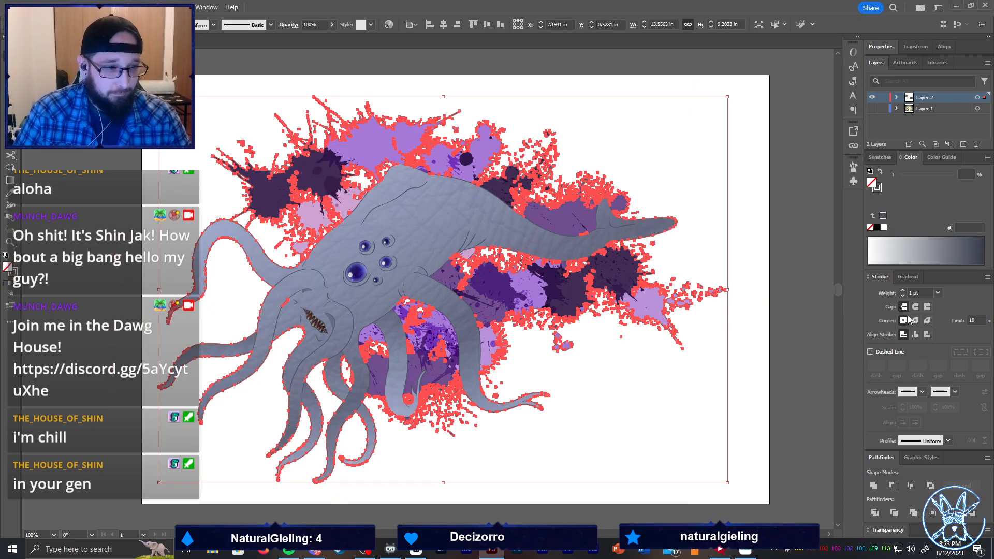
{"action": "left_click", "coordinate": [903, 291]}
{"action": "left_click", "coordinate": [902, 292]}
{"action": "left_click", "coordinate": [902, 292]}
{"action": "left_click", "coordinate": [903, 291]}
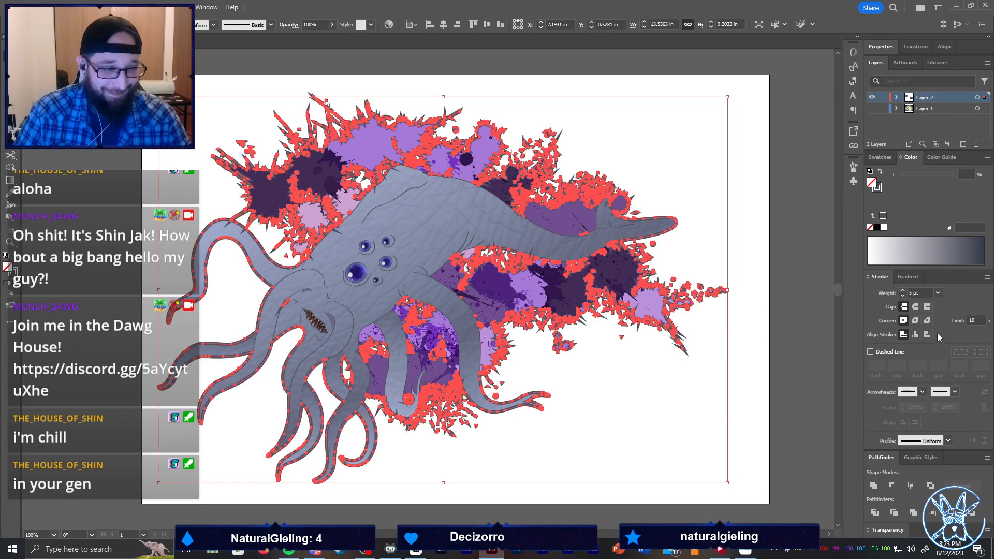
Set the silhouette's stroke to 20 pt, aligned to the outside, with round caps and round corners
{"action": "left_click", "coordinate": [937, 293]}
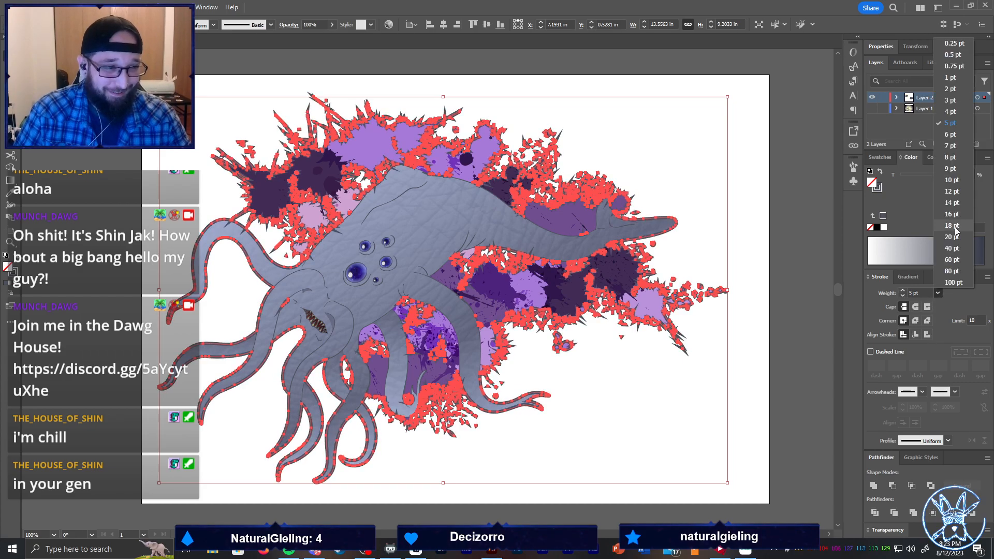
{"action": "left_click", "coordinate": [952, 236]}
{"action": "left_click", "coordinate": [927, 336]}
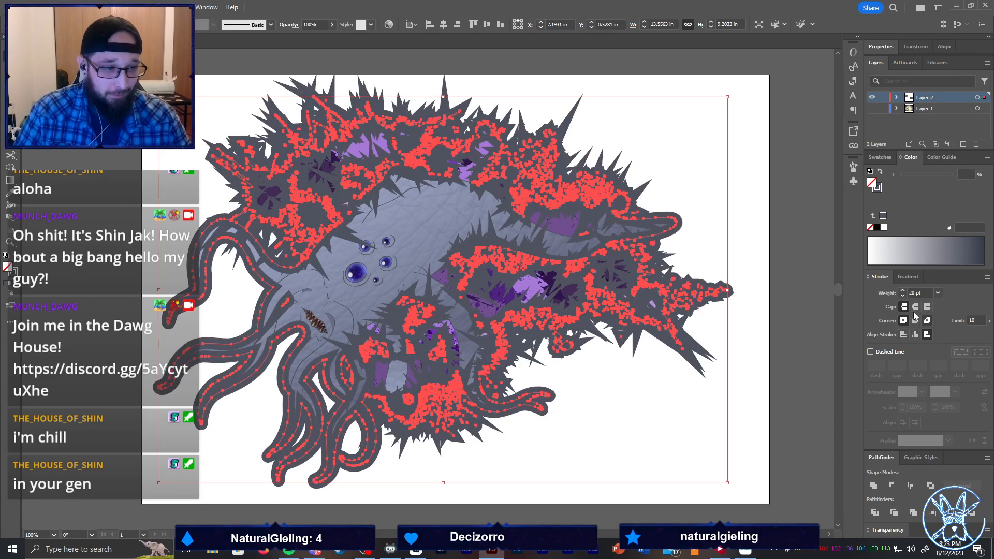
{"action": "left_click", "coordinate": [915, 307]}
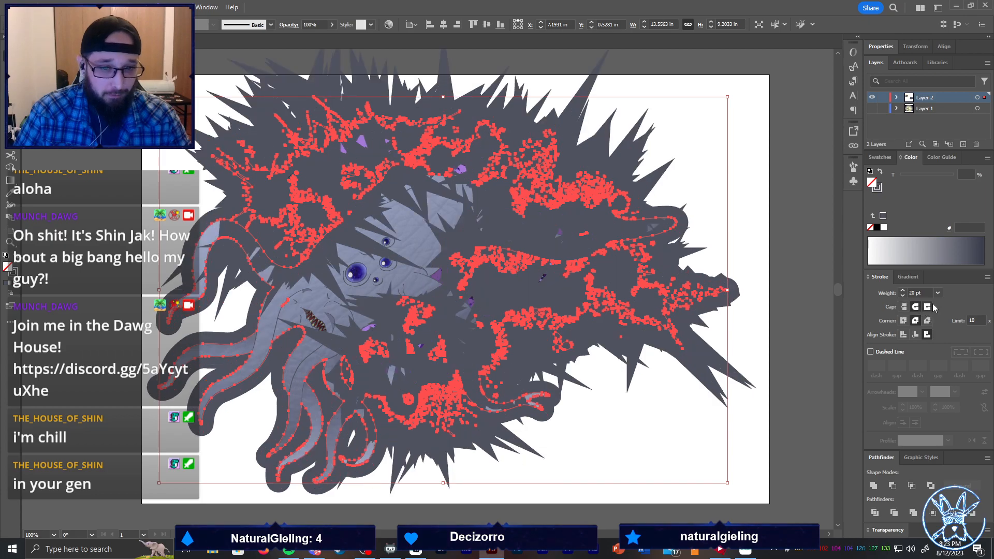
{"action": "left_click", "coordinate": [915, 321]}
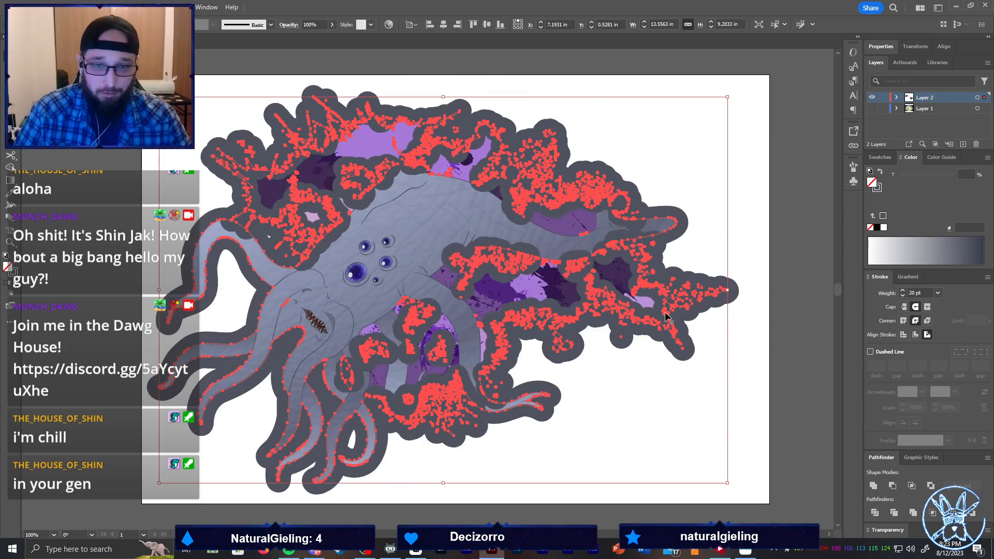
Reduce the silhouette's stroke weight to 10 pt and deselect it
{"action": "left_click", "coordinate": [903, 295]}
{"action": "left_click", "coordinate": [903, 296]}
{"action": "left_click", "coordinate": [903, 295]}
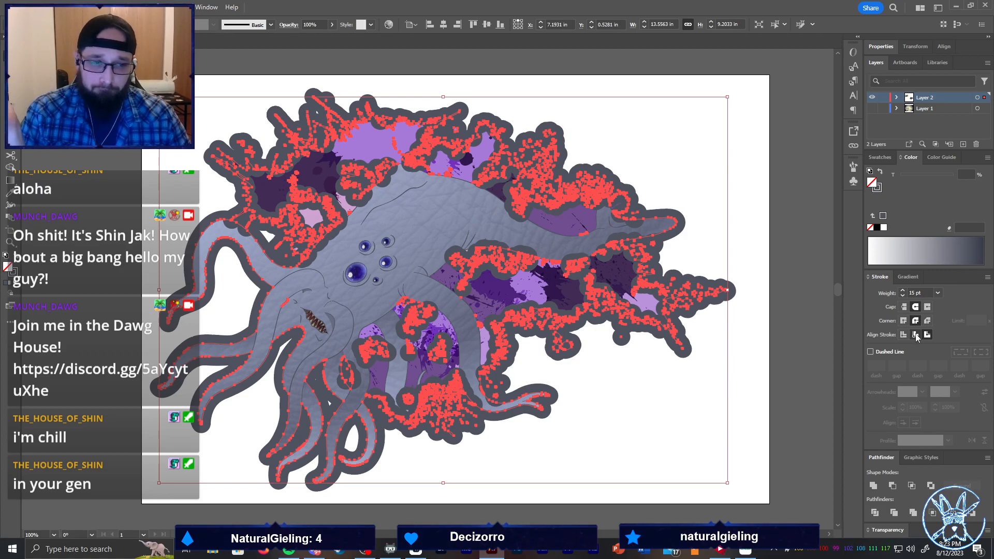
{"action": "left_click", "coordinate": [937, 293]}
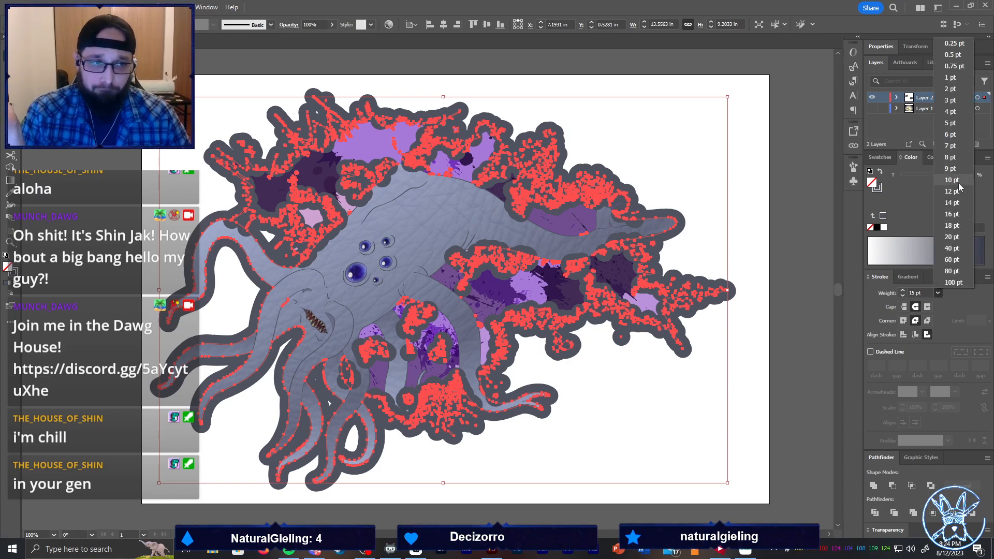
{"action": "left_click", "coordinate": [952, 181]}
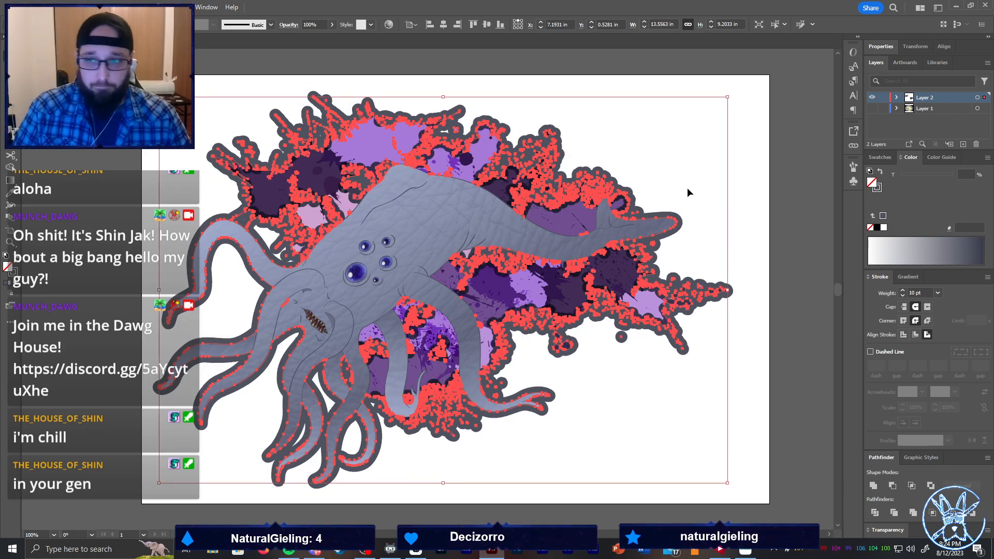
{"action": "left_click", "coordinate": [692, 204]}
Expand the outline's appearance and combine it into one solid silhouette behind the whale and splatters
{"action": "left_click", "coordinate": [623, 188]}
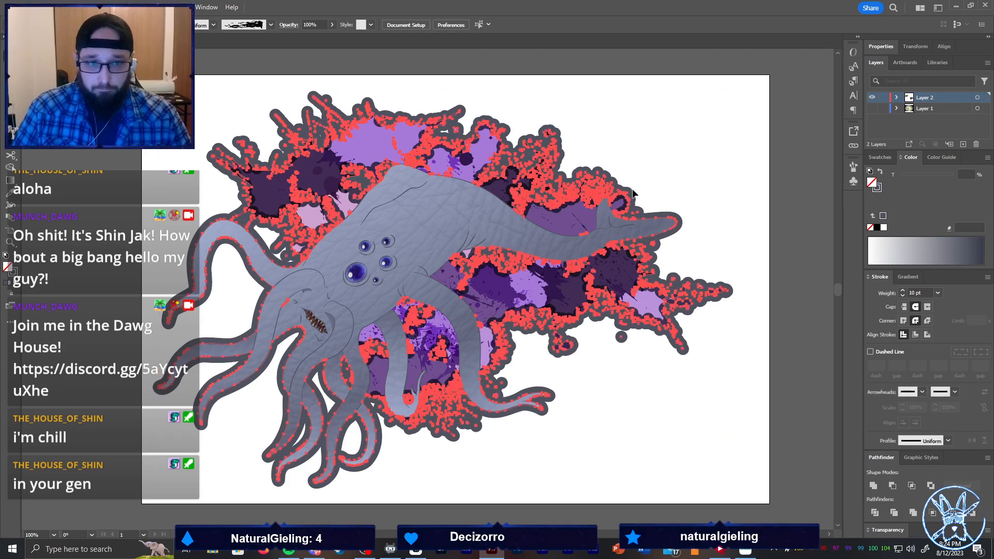
{"action": "left_click", "coordinate": [89, 7]}
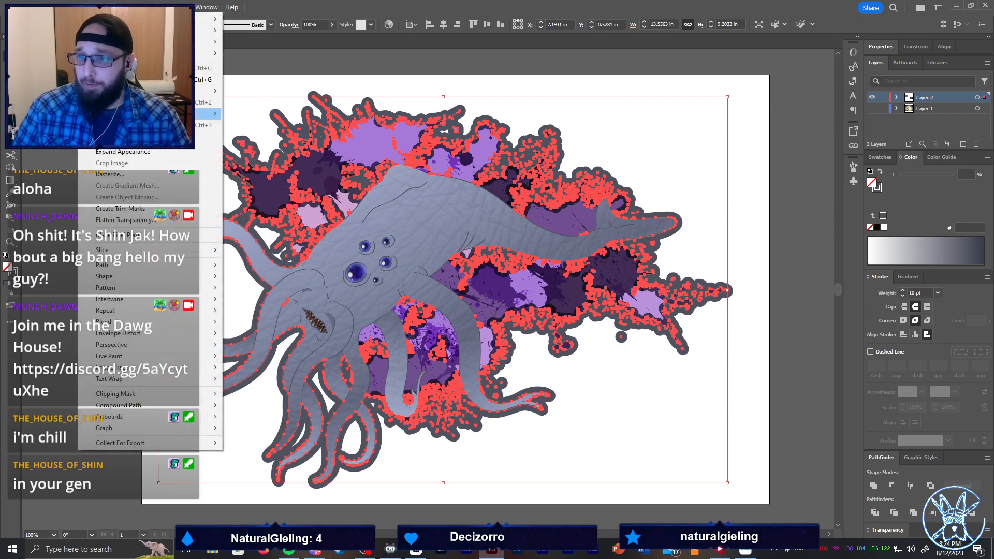
{"action": "left_click", "coordinate": [123, 151]}
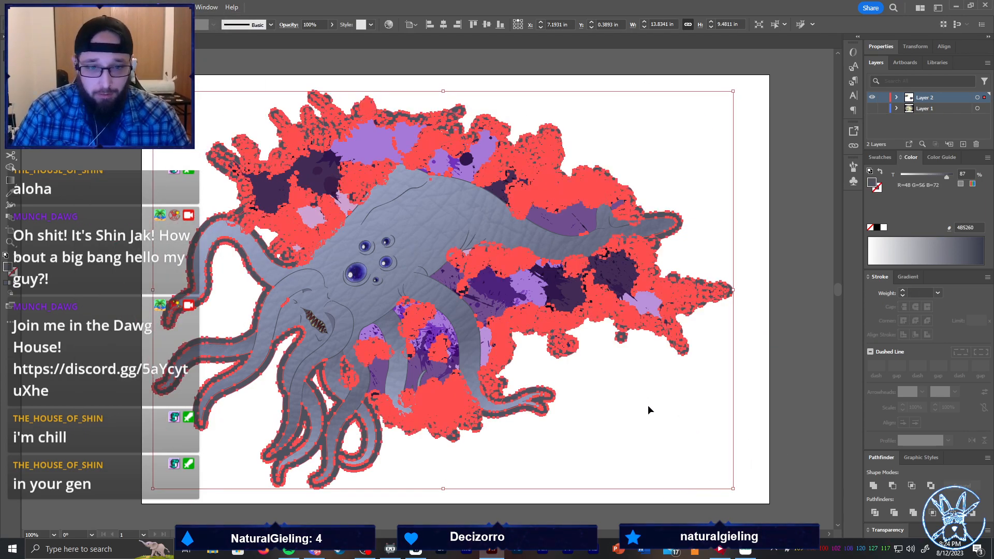
{"action": "left_click", "coordinate": [874, 509]}
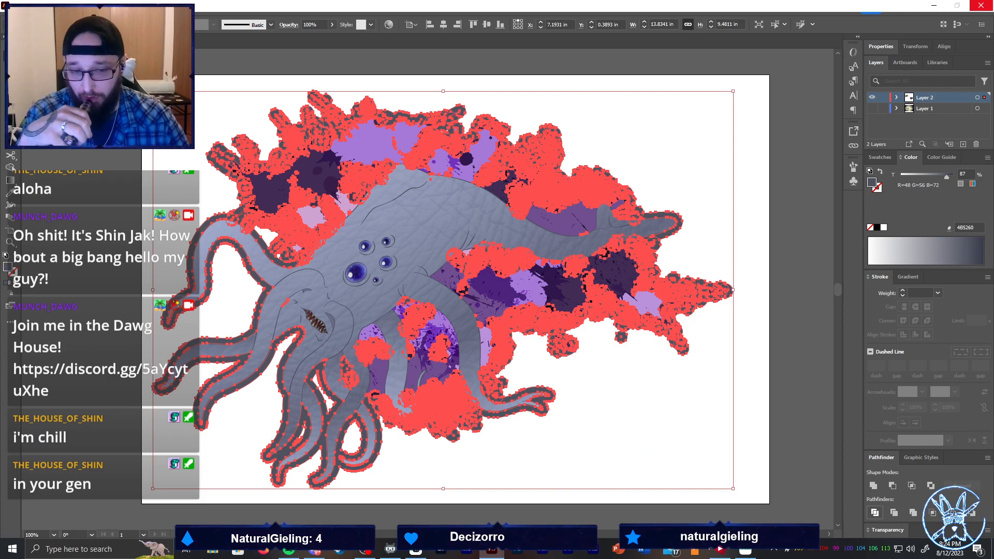
{"action": "left_click", "coordinate": [456, 522]}
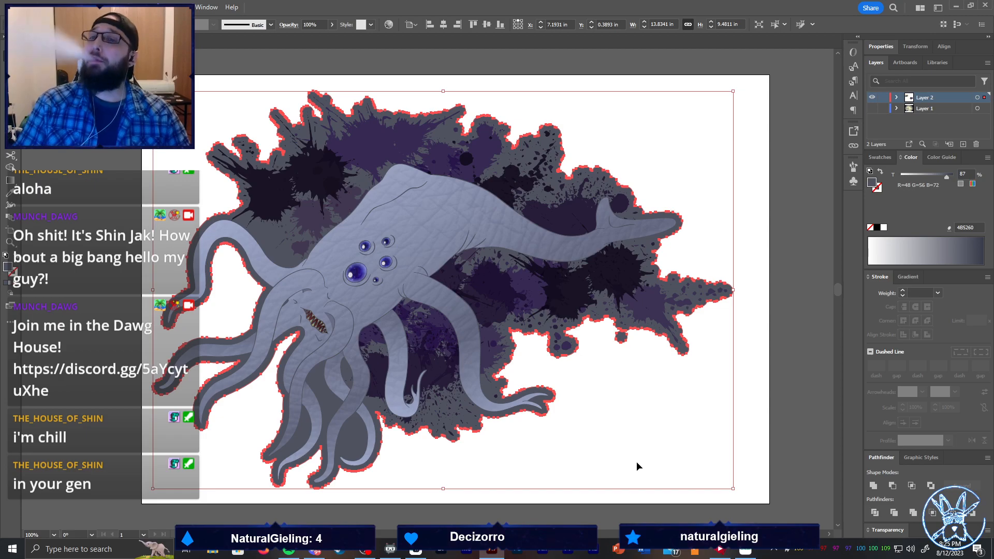
Simplify the backing silhouette's path to about 151 points and deselect it
{"action": "left_click", "coordinate": [90, 7]}
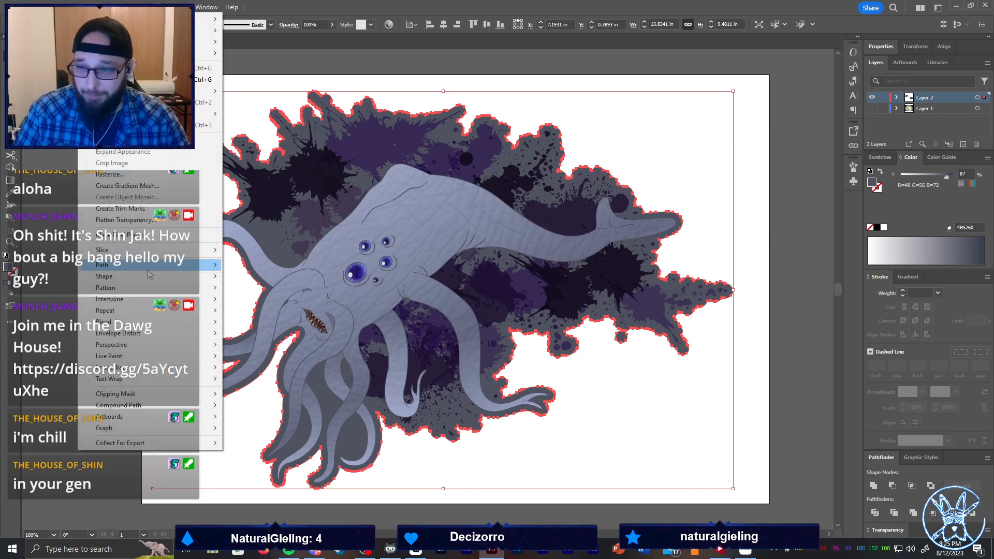
{"action": "mouse_move", "coordinate": [197, 264]}
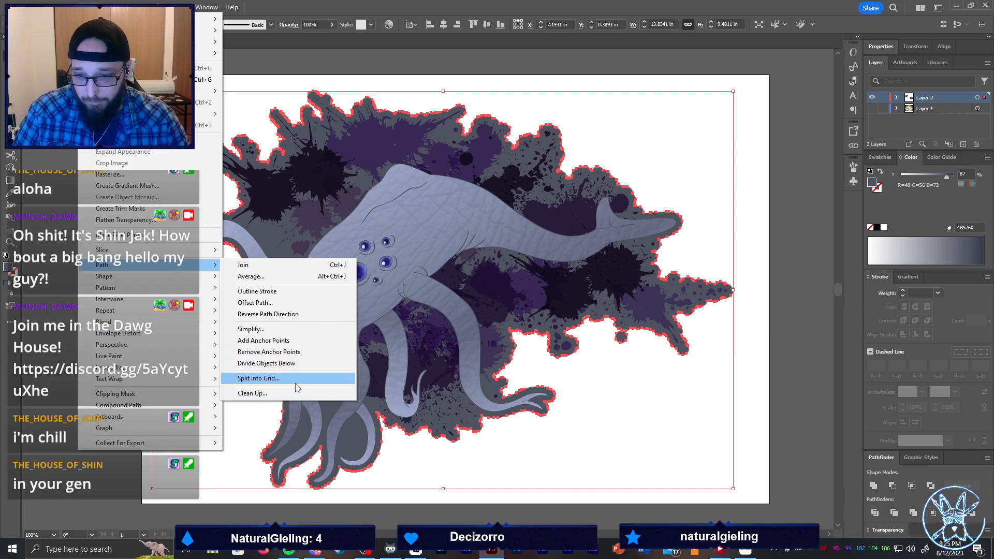
{"action": "left_click", "coordinate": [295, 328]}
{"action": "left_click_drag", "start_coordinate": [420, 300], "coordinate": [395, 301]}
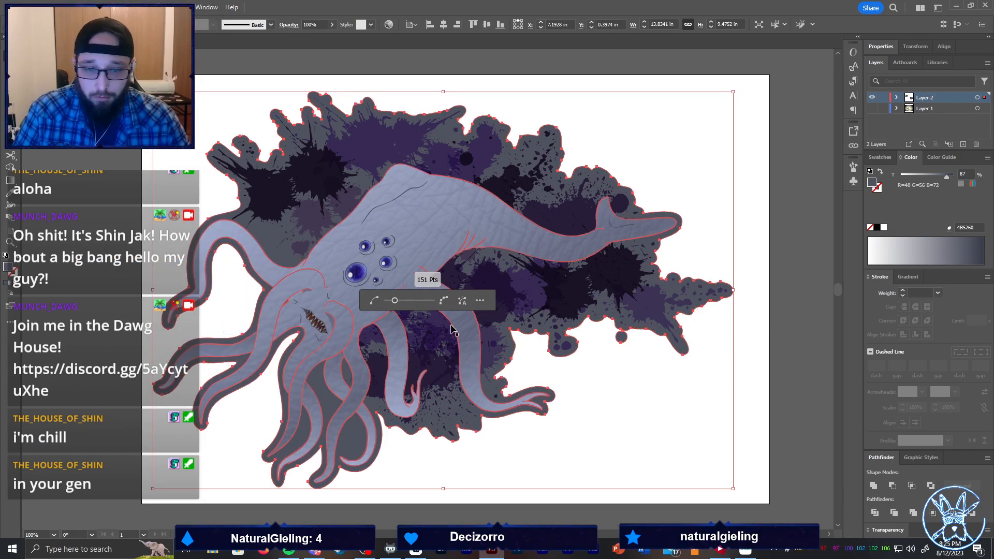
{"action": "left_click", "coordinate": [598, 387]}
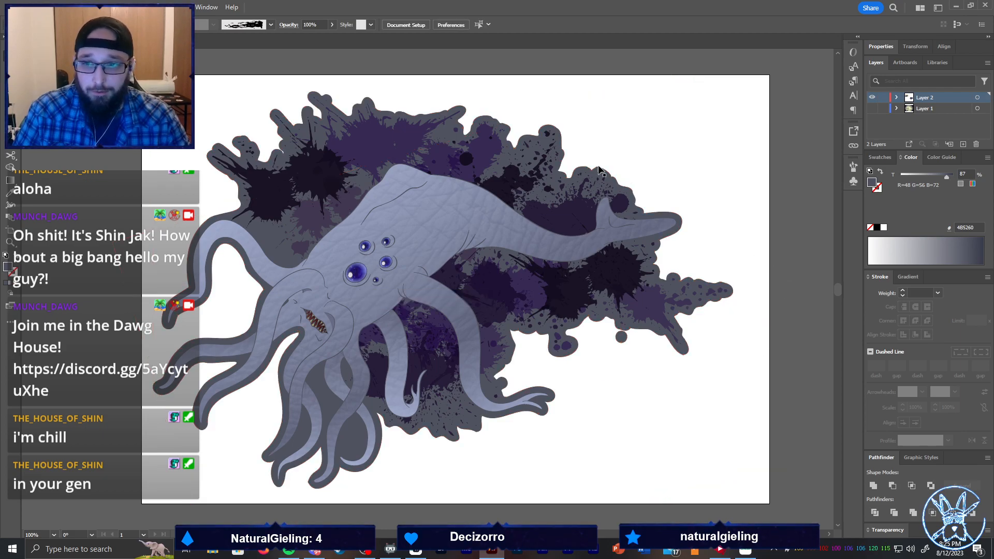
Round the narrow pointed notch between the splatter lobes at the silhouette's upper left to a radius of about 0.02 in
{"action": "scroll", "coordinate": [264, 196], "scroll_direction": "up", "scroll_amount": 7}
{"action": "left_click", "coordinate": [265, 200]}
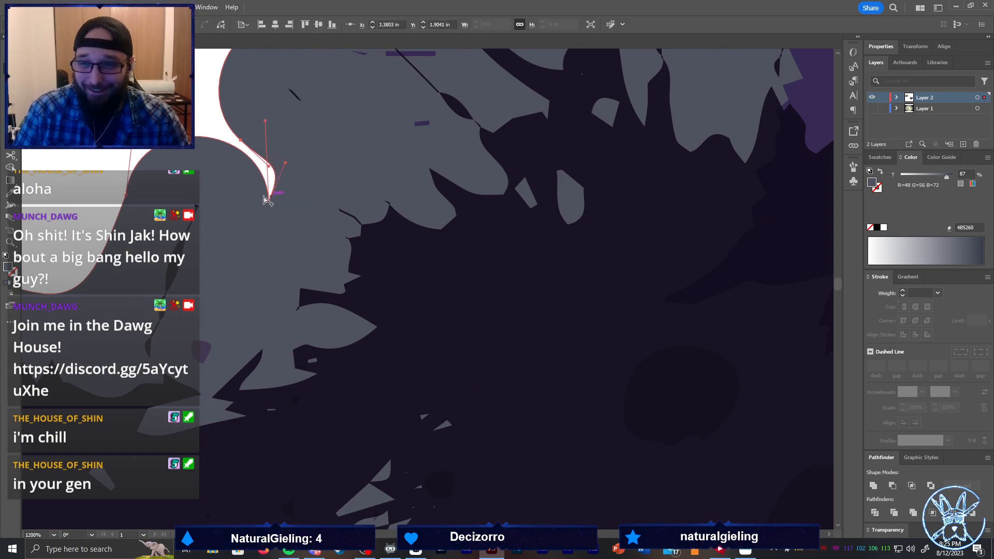
{"action": "scroll", "coordinate": [270, 200], "scroll_direction": "up", "scroll_amount": 5}
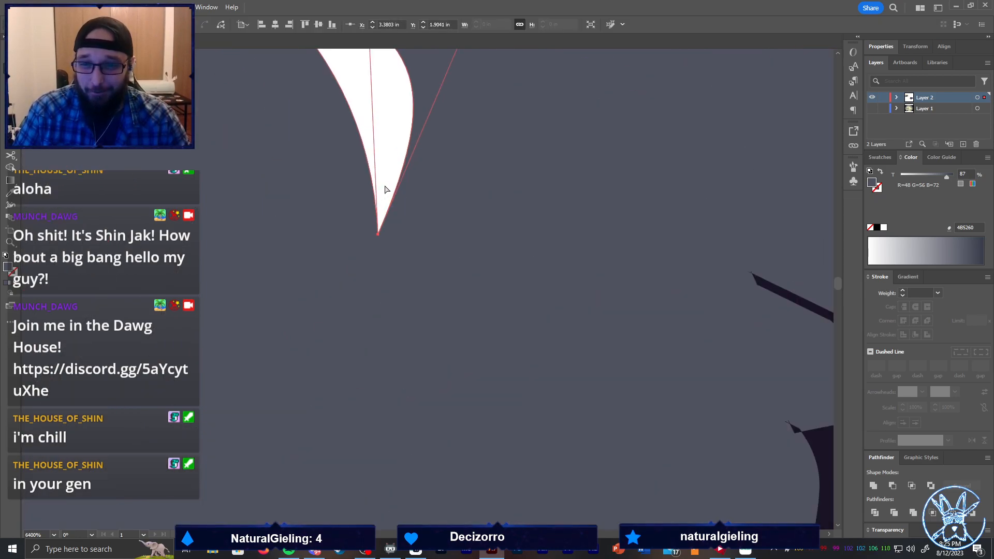
{"action": "scroll", "coordinate": [380, 233], "scroll_direction": "down", "scroll_amount": 14}
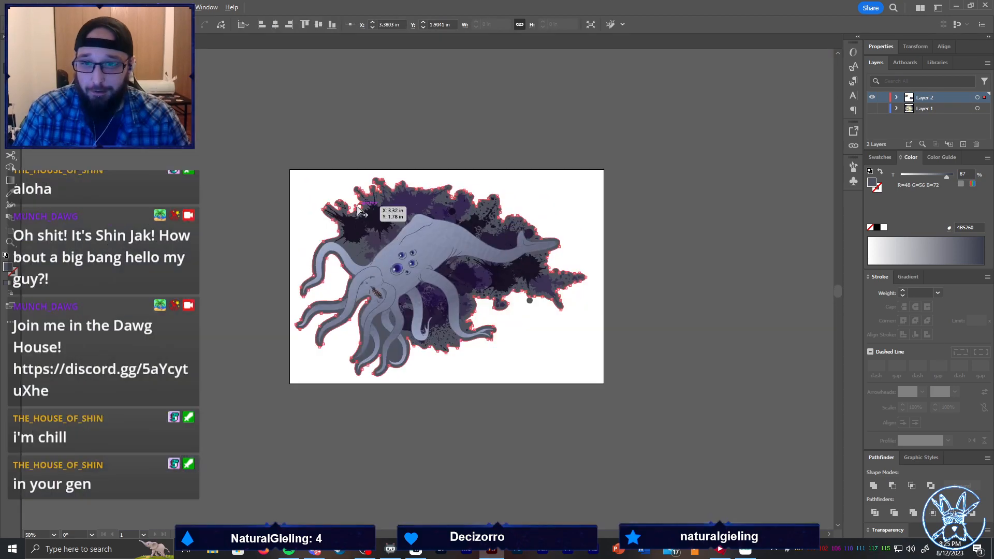
{"action": "scroll", "coordinate": [357, 202], "scroll_direction": "down", "scroll_amount": 6}
{"action": "scroll", "coordinate": [362, 207], "scroll_direction": "up", "scroll_amount": 12}
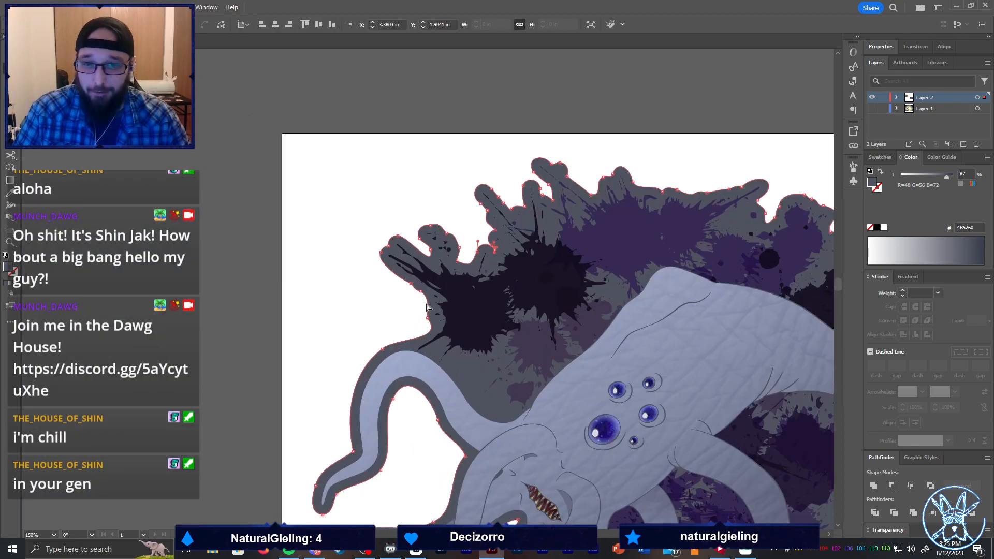
{"action": "scroll", "coordinate": [420, 307], "scroll_direction": "up", "scroll_amount": 6}
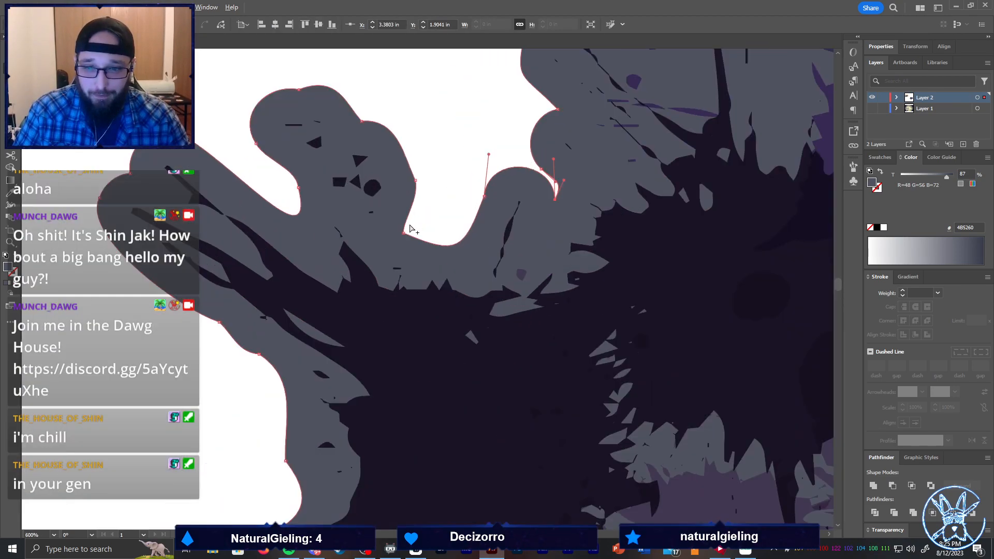
{"action": "scroll", "coordinate": [422, 225], "scroll_direction": "down", "scroll_amount": 6}
{"action": "scroll", "coordinate": [461, 226], "scroll_direction": "up", "scroll_amount": 6}
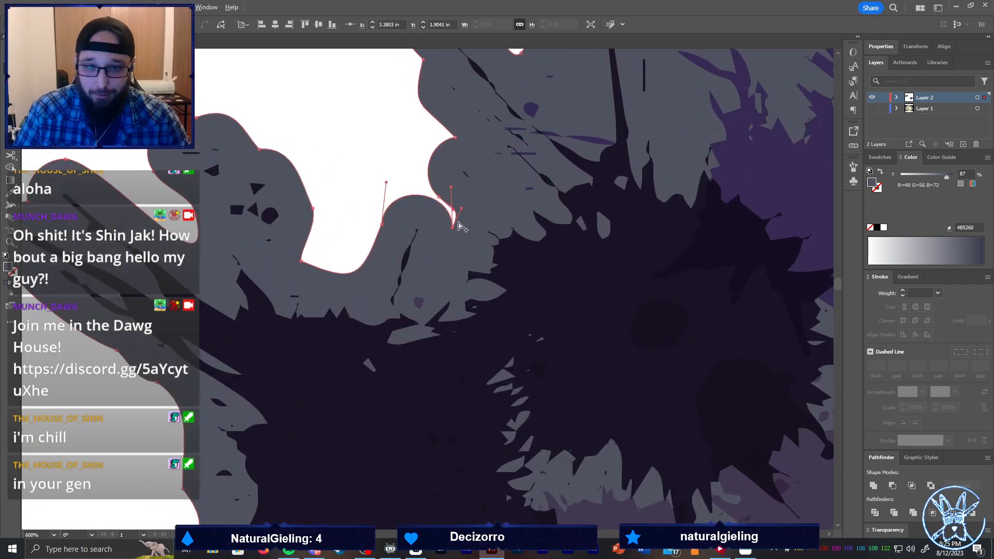
{"action": "scroll", "coordinate": [458, 226], "scroll_direction": "up", "scroll_amount": 3}
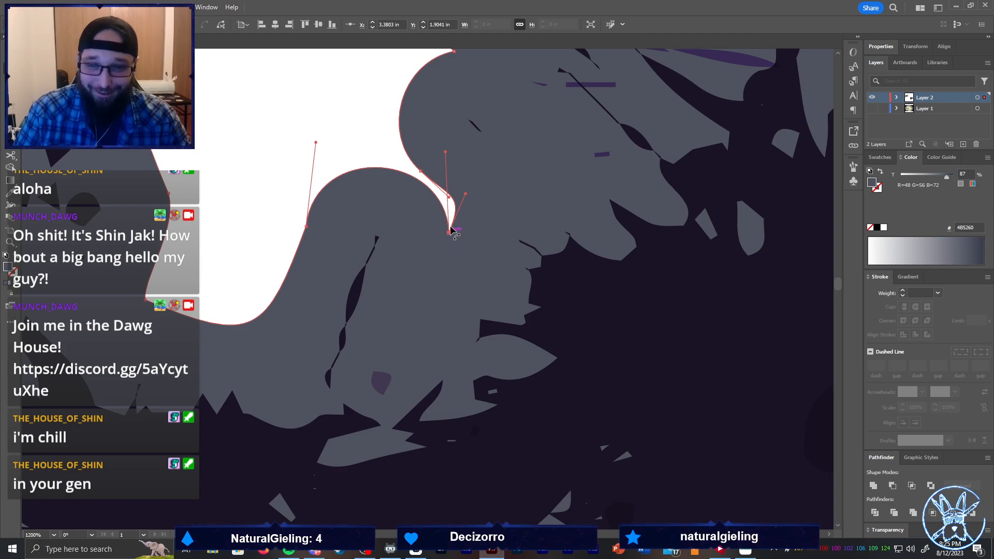
{"action": "left_click_drag", "start_coordinate": [446, 152], "coordinate": [441, 204]}
{"action": "scroll", "coordinate": [418, 189], "scroll_direction": "down", "scroll_amount": 5}
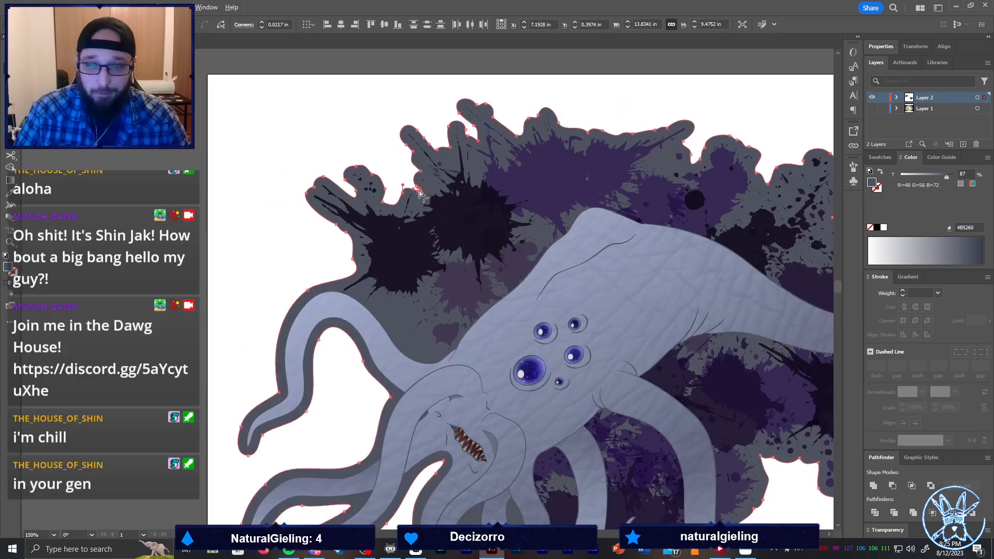
Round the sharp inner corner between the two tallest splatter lobes to a radius of about 0.03 in
{"action": "left_click", "coordinate": [513, 97]}
{"action": "scroll", "coordinate": [467, 164], "scroll_direction": "up", "scroll_amount": 3}
{"action": "left_click", "coordinate": [541, 196]}
{"action": "left_click_drag", "start_coordinate": [537, 188], "coordinate": [529, 182]}
{"action": "scroll", "coordinate": [569, 171], "scroll_direction": "down", "scroll_amount": 2}
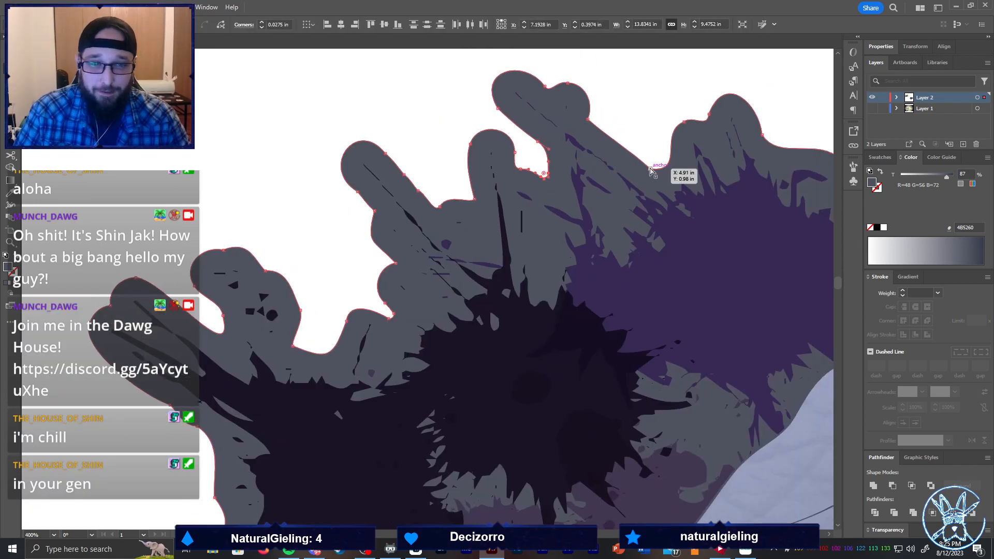
Round the two corners along the sloping edge just right of the tallest splatter lobe, the lower one to about 0.11 in
{"action": "left_click", "coordinate": [588, 119]}
{"action": "left_click_drag", "start_coordinate": [596, 116], "coordinate": [606, 113]}
{"action": "left_click", "coordinate": [647, 169]}
{"action": "left_click_drag", "start_coordinate": [656, 164], "coordinate": [664, 149]}
{"action": "scroll", "coordinate": [664, 149], "scroll_direction": "down", "scroll_amount": 4}
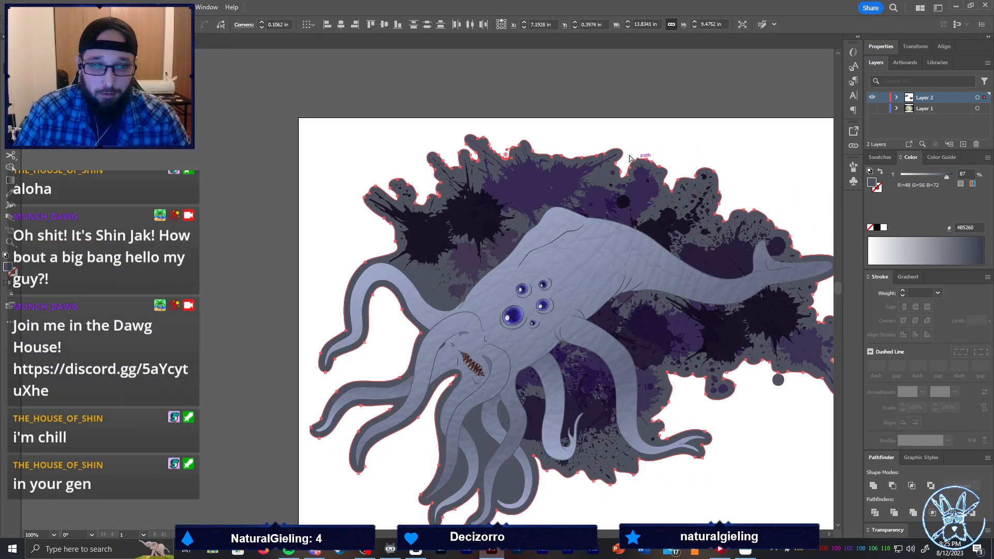
Select the whole silhouette to examine its anchor points around the whale's tail, and clear the selection
{"action": "left_click", "coordinate": [613, 162]}
{"action": "scroll", "coordinate": [603, 205], "scroll_direction": "down", "scroll_amount": 1}
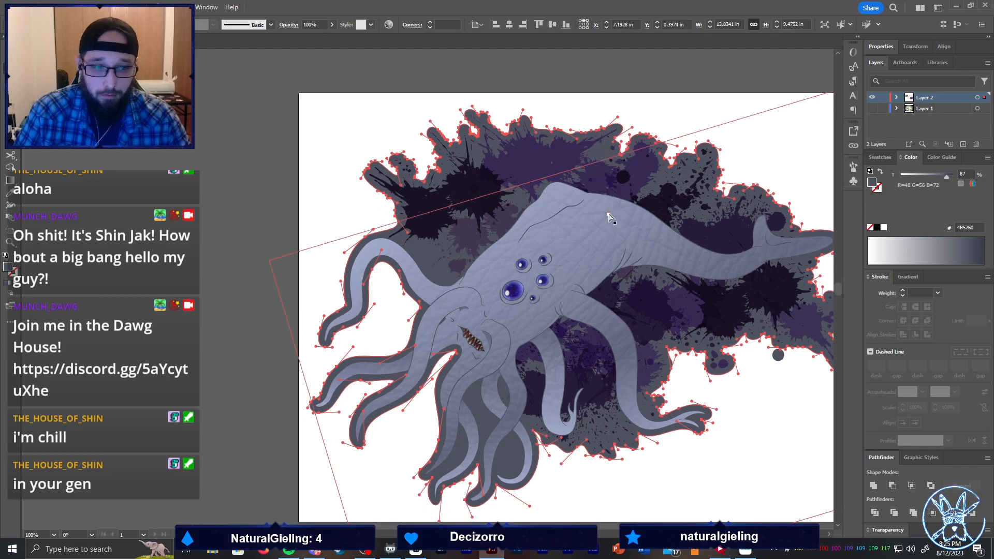
{"action": "scroll", "coordinate": [707, 287], "scroll_direction": "right", "scroll_amount": 4}
{"action": "scroll", "coordinate": [741, 243], "scroll_direction": "up", "scroll_amount": 3}
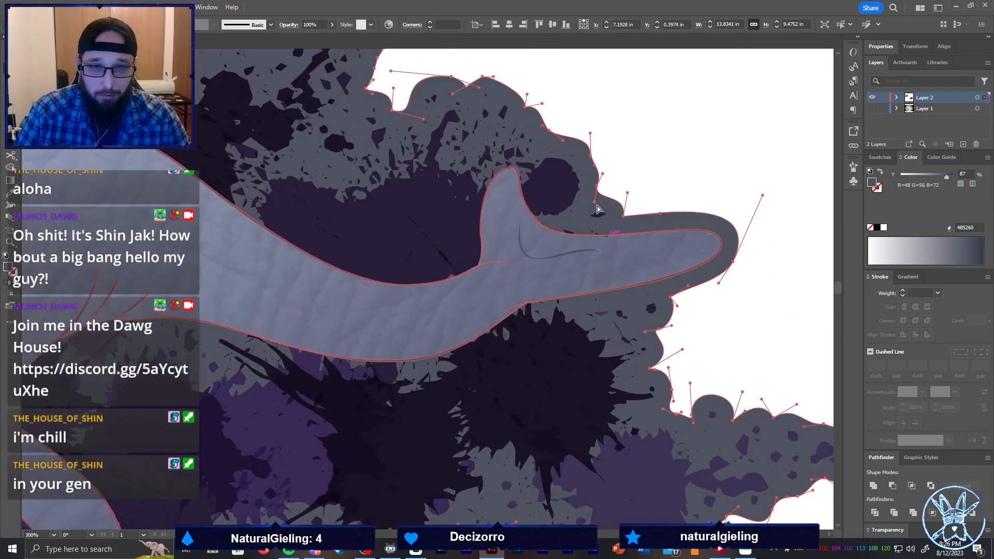
{"action": "left_click", "coordinate": [651, 224]}
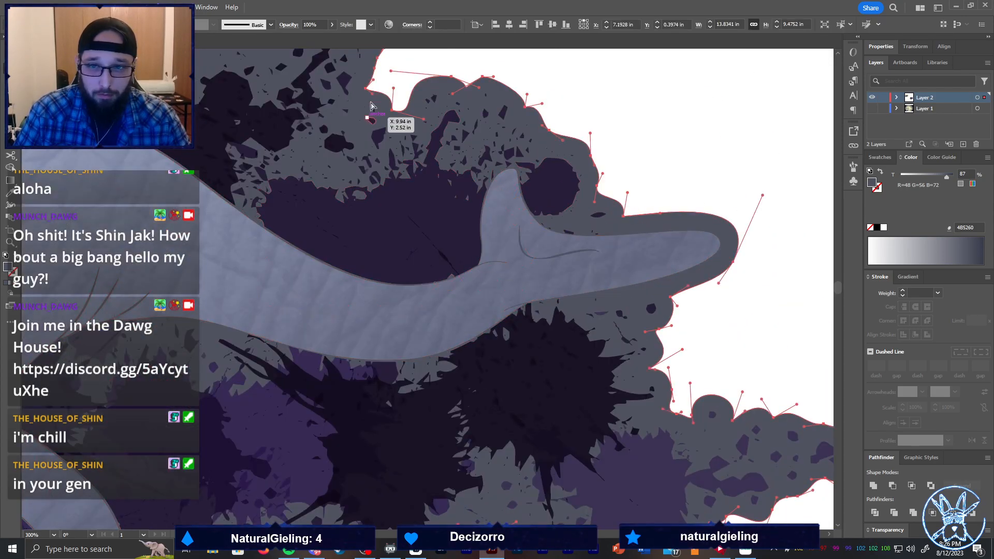
{"action": "scroll", "coordinate": [434, 118], "scroll_direction": "down", "scroll_amount": 3}
{"action": "scroll", "coordinate": [417, 195], "scroll_direction": "left", "scroll_amount": 5}
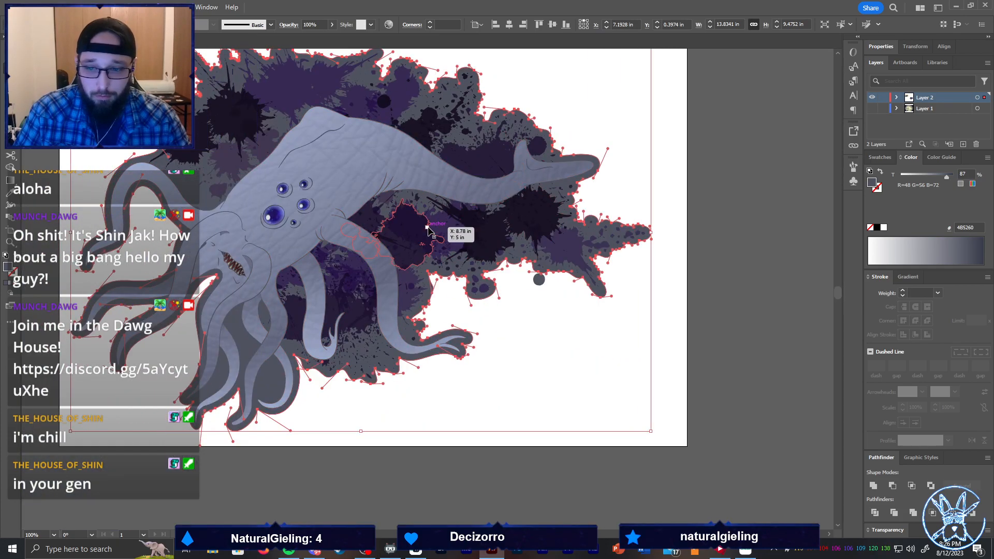
{"action": "key", "text": "ctrl+shift+a"}
Select the silhouette's sharp inner corner points between the lower tentacle tips
{"action": "scroll", "coordinate": [468, 418], "scroll_direction": "up", "scroll_amount": 5}
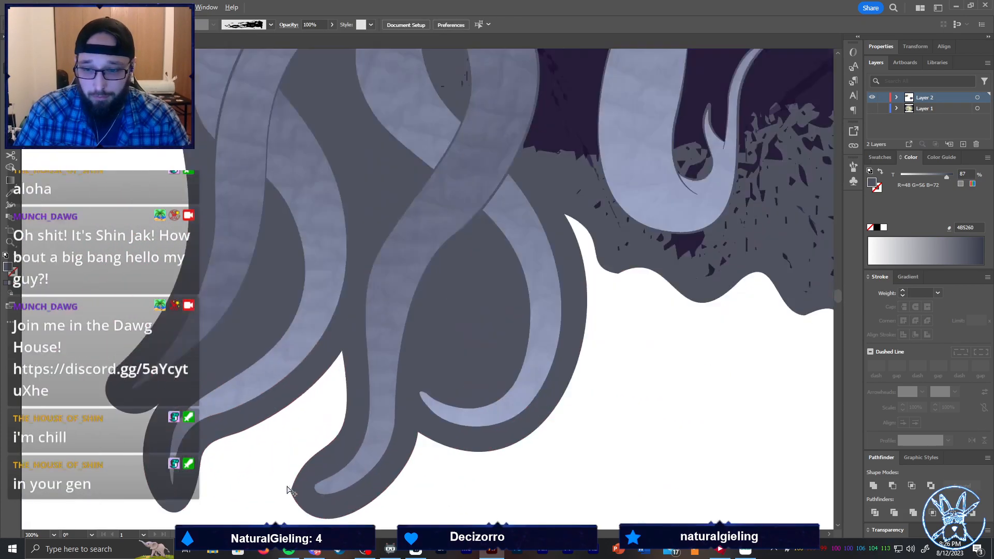
{"action": "left_click", "coordinate": [483, 403]}
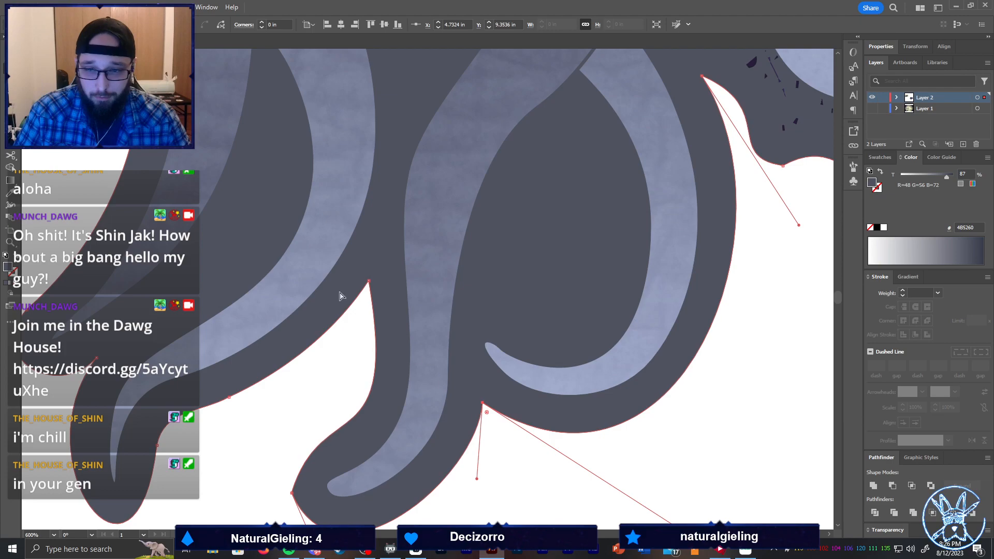
{"action": "left_click", "coordinate": [370, 284]}
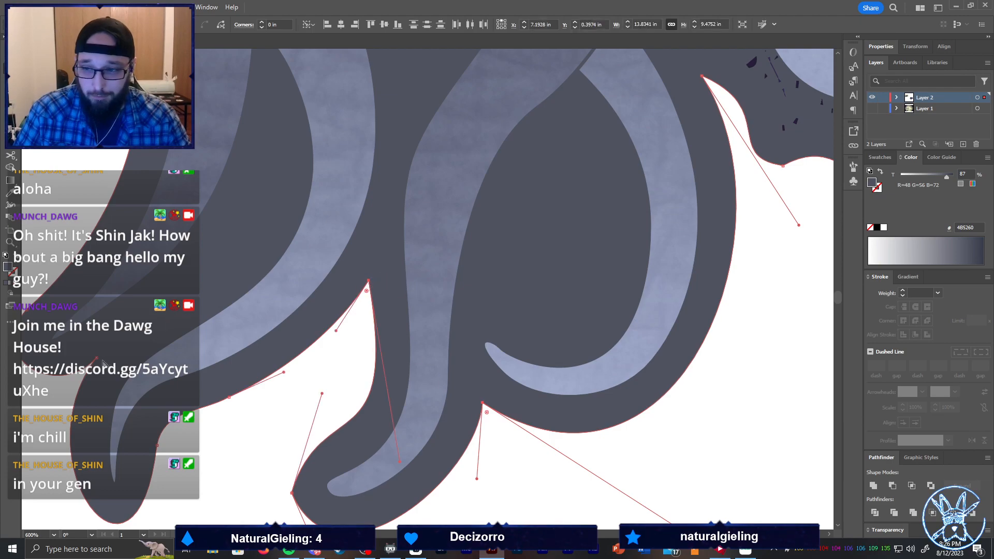
{"action": "scroll", "coordinate": [226, 393], "scroll_direction": "down", "scroll_amount": 4}
{"action": "scroll", "coordinate": [228, 371], "scroll_direction": "up", "scroll_amount": 2}
{"action": "scroll", "coordinate": [239, 355], "scroll_direction": "left", "scroll_amount": 2}
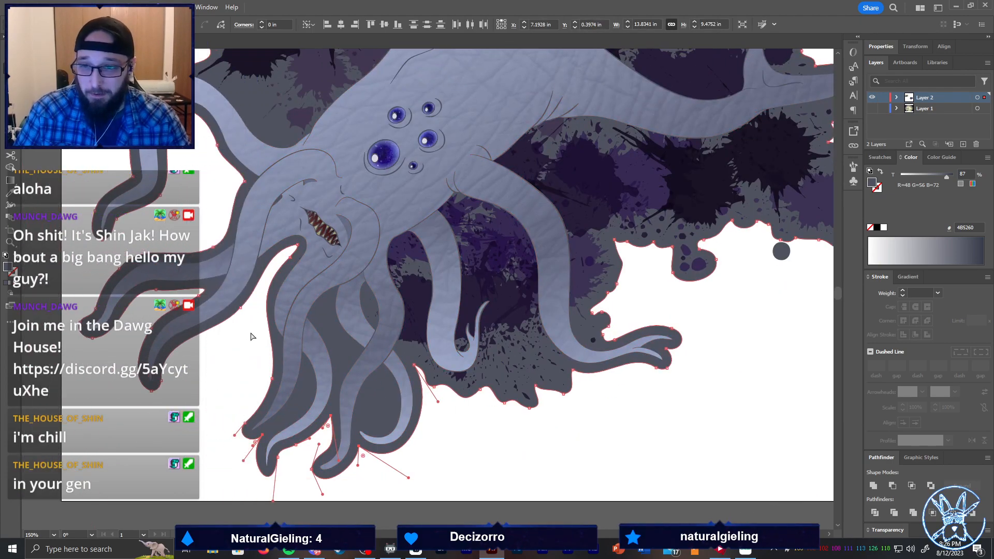
Round the inner corners along the splatter's lower edge between the long tentacle and the drooping blob, and deselect
{"action": "scroll", "coordinate": [254, 343], "scroll_direction": "up", "scroll_amount": 2}
{"action": "scroll", "coordinate": [282, 341], "scroll_direction": "right", "scroll_amount": 2}
{"action": "scroll", "coordinate": [486, 359], "scroll_direction": "right", "scroll_amount": 2}
{"action": "scroll", "coordinate": [464, 313], "scroll_direction": "up", "scroll_amount": 3}
{"action": "left_click", "coordinate": [406, 287]}
{"action": "left_click", "coordinate": [467, 306]}
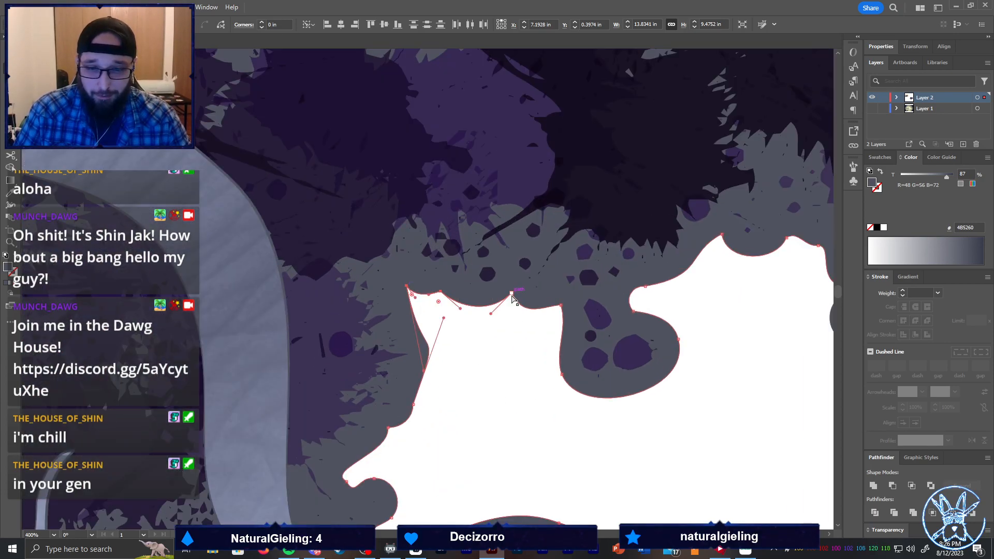
{"action": "left_click", "coordinate": [562, 305], "text": "shift"}
{"action": "left_click_drag", "start_coordinate": [554, 312], "coordinate": [555, 316]}
{"action": "left_click", "coordinate": [389, 428]}
{"action": "left_click_drag", "start_coordinate": [394, 435], "coordinate": [396, 436]}
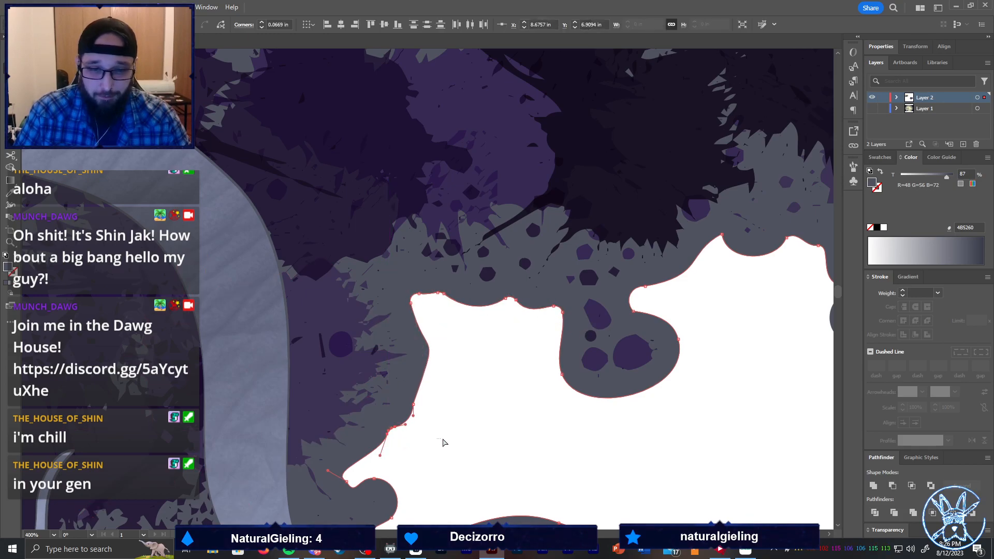
{"action": "left_click", "coordinate": [441, 440]}
Round the two peaked inner corners on the lower edge right of the drooping blob to about 0.09 in
{"action": "scroll", "coordinate": [528, 413], "scroll_direction": "down", "scroll_amount": 3}
{"action": "scroll", "coordinate": [647, 373], "scroll_direction": "up", "scroll_amount": 3}
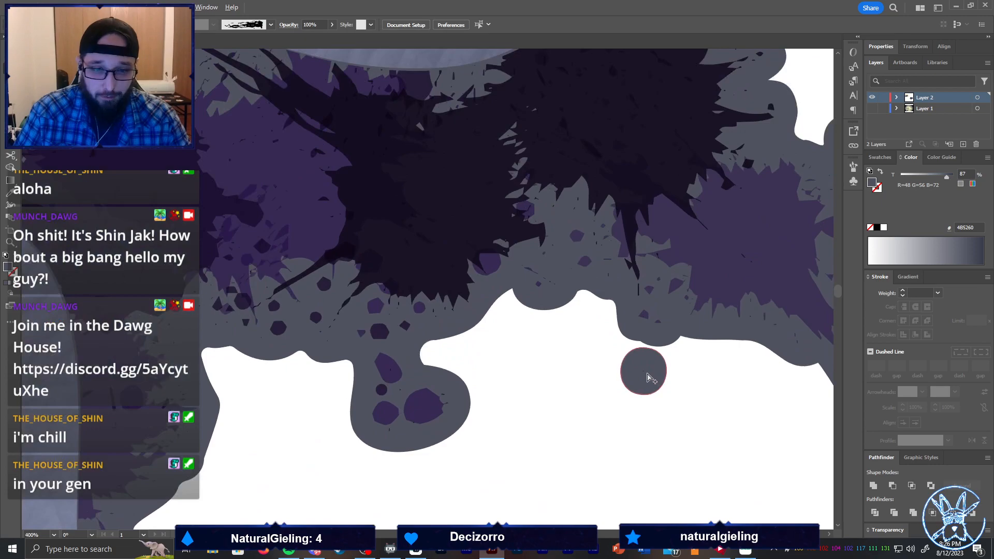
{"action": "left_click", "coordinate": [515, 294]}
{"action": "left_click_drag", "start_coordinate": [583, 300], "coordinate": [617, 320]}
Delete the detached dot below the splatter's lower edge and select the tiny stray path left in its place
{"action": "scroll", "coordinate": [605, 337], "scroll_direction": "right", "scroll_amount": 2}
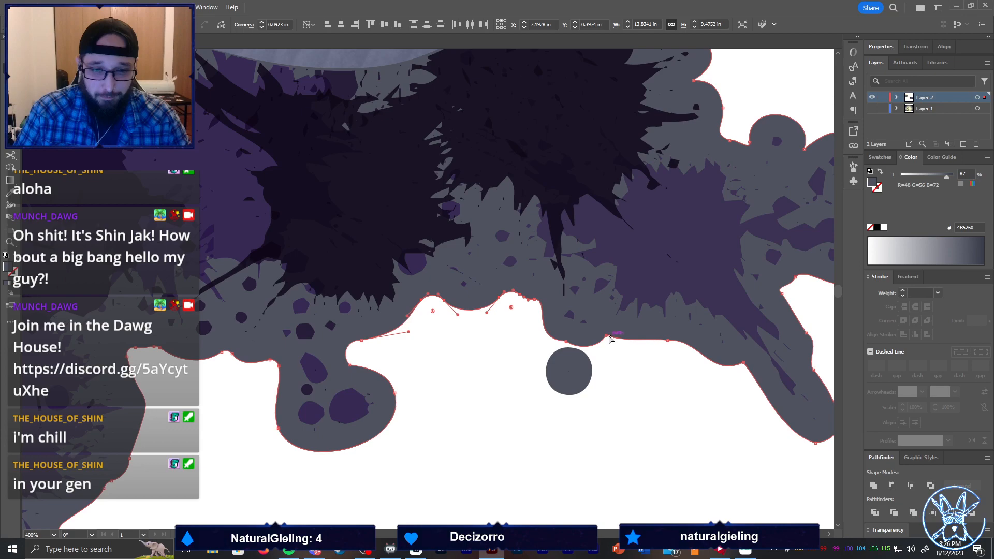
{"action": "left_click", "coordinate": [607, 372]}
{"action": "left_click", "coordinate": [570, 377]}
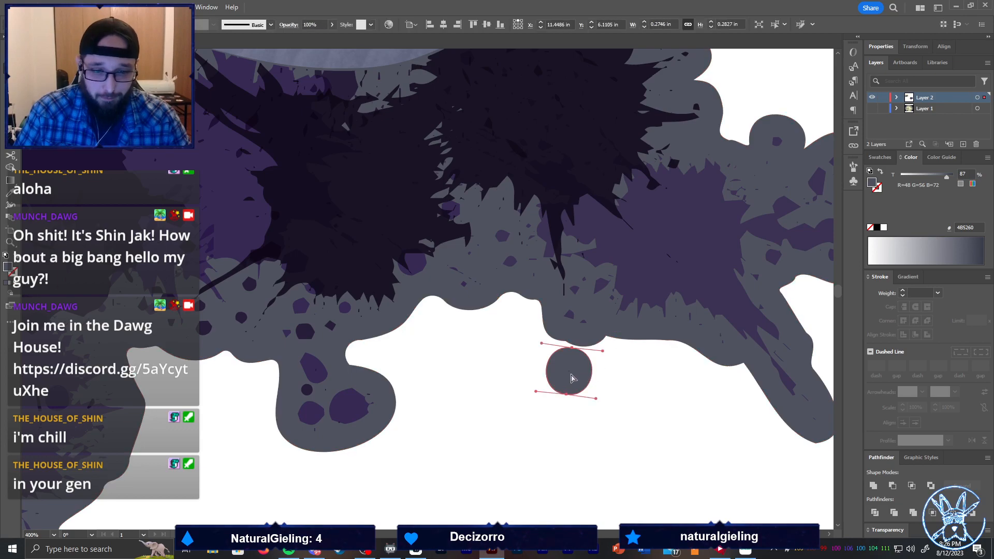
{"action": "key", "text": "Delete"}
{"action": "left_click_drag", "start_coordinate": [569, 371], "coordinate": [560, 370]}
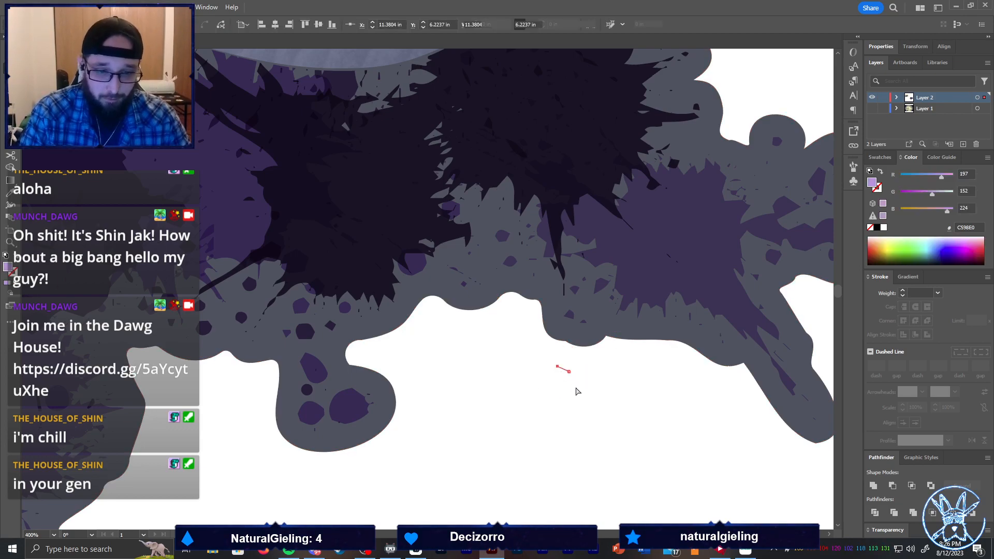
Round the two inner corners on the lower edge leading to the downward-pointing spike, the second to about 0.09 in
{"action": "left_click", "coordinate": [607, 337]}
{"action": "left_click_drag", "start_coordinate": [608, 345], "coordinate": [650, 382]}
{"action": "scroll", "coordinate": [678, 361], "scroll_direction": "right", "scroll_amount": 3}
{"action": "left_click", "coordinate": [656, 363]}
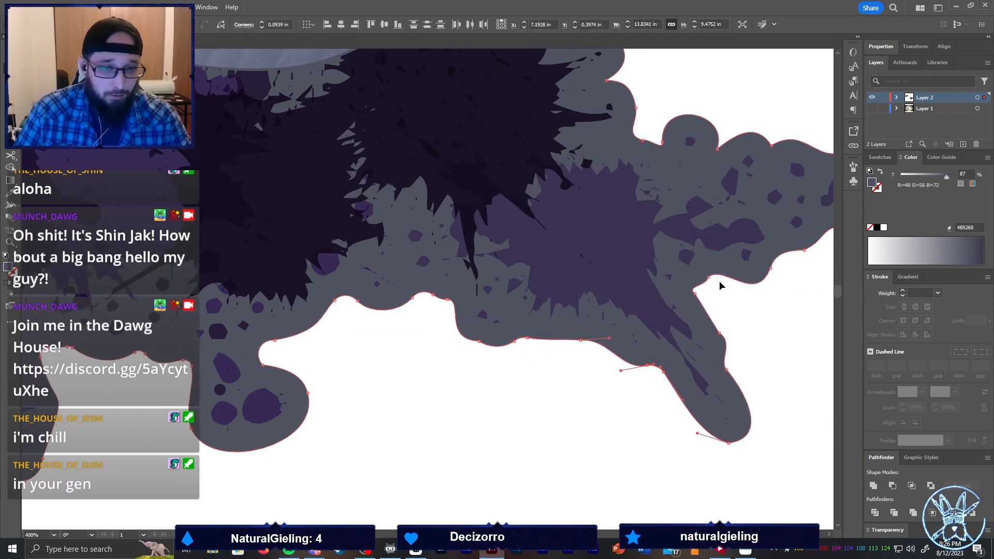
Round the two inner corners on the underside of the far-right splatter arm near its tip, the second to about 0.06 in
{"action": "scroll", "coordinate": [718, 284], "scroll_direction": "right", "scroll_amount": 7}
{"action": "scroll", "coordinate": [716, 289], "scroll_direction": "up", "scroll_amount": 3}
{"action": "scroll", "coordinate": [713, 292], "scroll_direction": "right", "scroll_amount": 7}
{"action": "scroll", "coordinate": [706, 301], "scroll_direction": "up", "scroll_amount": 4}
{"action": "scroll", "coordinate": [711, 296], "scroll_direction": "up", "scroll_amount": 2}
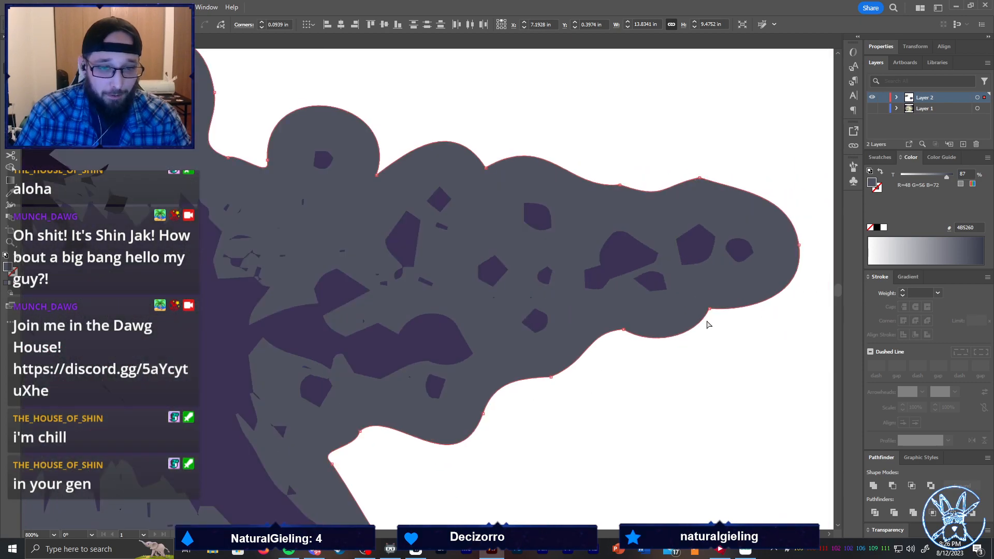
{"action": "left_click", "coordinate": [710, 309]}
{"action": "left_click_drag", "start_coordinate": [715, 319], "coordinate": [719, 327]}
{"action": "left_click", "coordinate": [623, 330]}
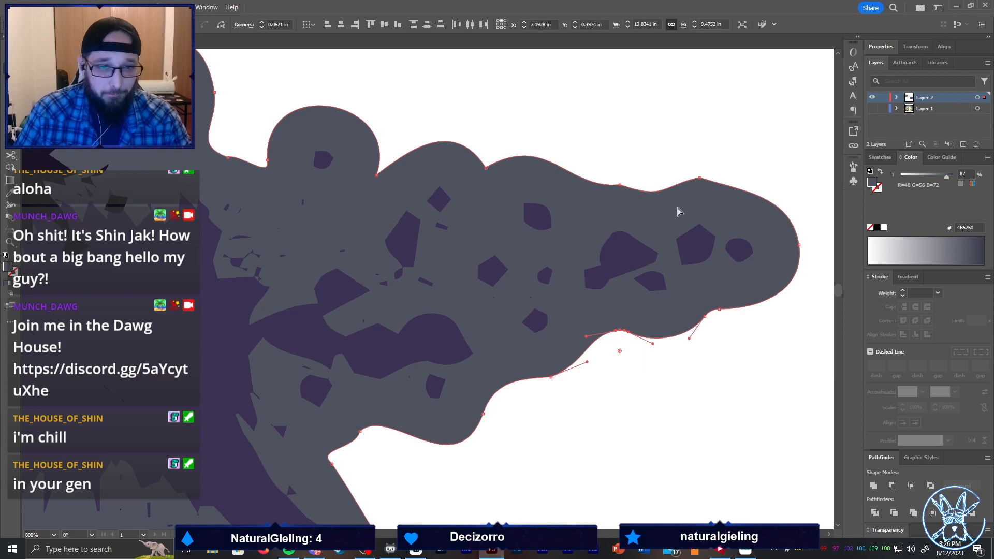
Round the two shallow corners on the upper edge of the far-right splatter arm near its tip
{"action": "left_click", "coordinate": [699, 179]}
{"action": "left_click_drag", "start_coordinate": [698, 188], "coordinate": [699, 211]}
{"action": "left_click", "coordinate": [619, 186]}
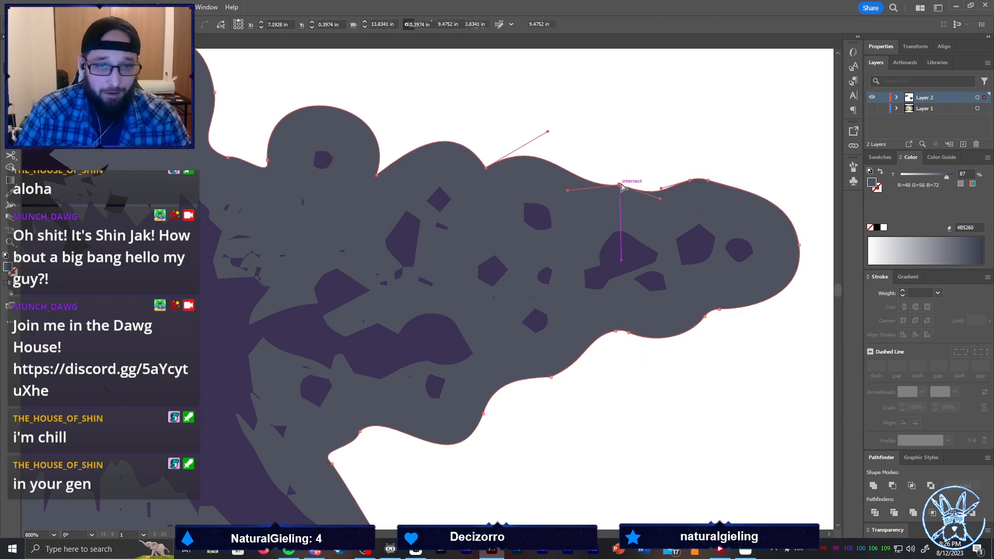
{"action": "left_click_drag", "start_coordinate": [616, 195], "coordinate": [626, 221]}
Round the two notches between the lobes on the far-right arm's upper edge to about 0.05 in each
{"action": "left_click", "coordinate": [487, 174]}
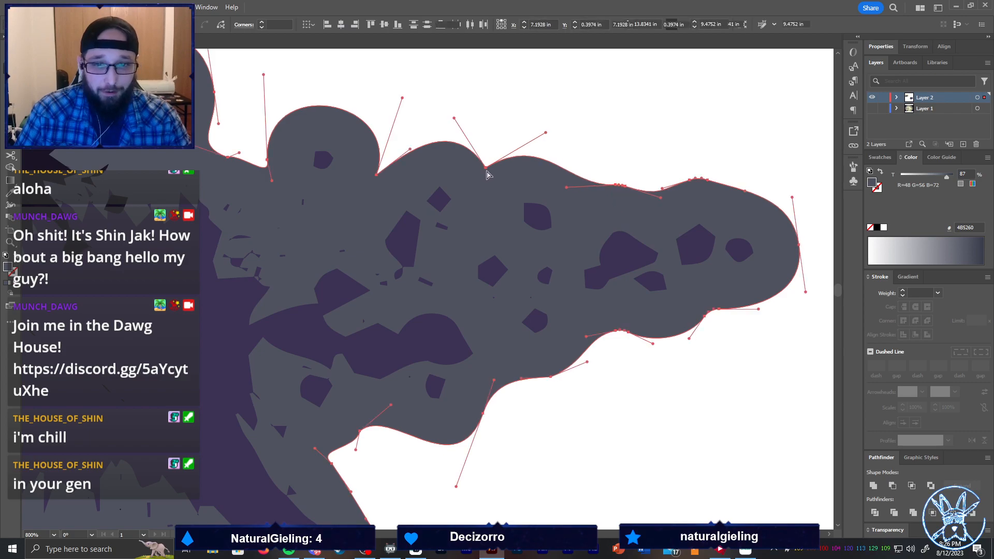
{"action": "left_click", "coordinate": [498, 164]}
{"action": "left_click_drag", "start_coordinate": [488, 158], "coordinate": [490, 145]}
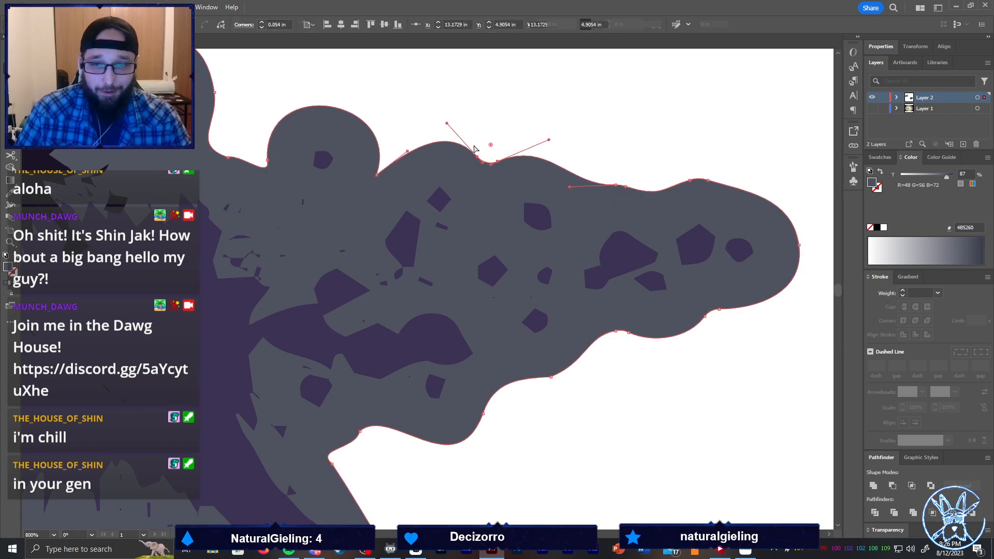
{"action": "left_click", "coordinate": [376, 176]}
{"action": "left_click_drag", "start_coordinate": [382, 167], "coordinate": [396, 145]}
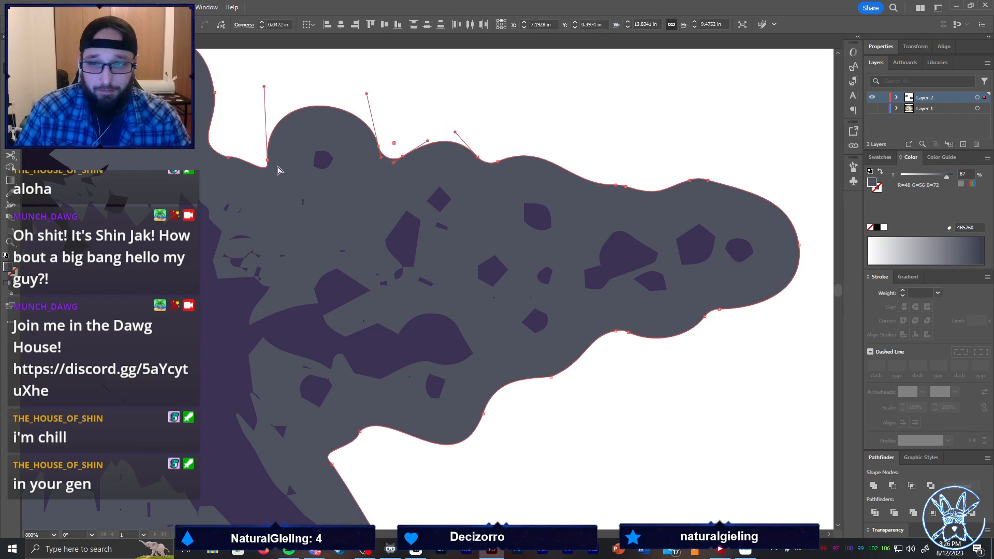
Round the inward corners along the splatter's edge between the far-right arm and the underside of the whale's tail
{"action": "left_click_drag", "start_coordinate": [276, 171], "coordinate": [376, 233]}
{"action": "left_click", "coordinate": [256, 99]}
{"action": "left_click_drag", "start_coordinate": [265, 98], "coordinate": [291, 96]}
{"action": "scroll", "coordinate": [291, 97], "scroll_direction": "down", "scroll_amount": 3}
{"action": "scroll", "coordinate": [295, 114], "scroll_direction": "up", "scroll_amount": 5}
{"action": "scroll", "coordinate": [303, 139], "scroll_direction": "left", "scroll_amount": 1}
{"action": "scroll", "coordinate": [317, 179], "scroll_direction": "up", "scroll_amount": 2}
{"action": "scroll", "coordinate": [318, 175], "scroll_direction": "up", "scroll_amount": 1}
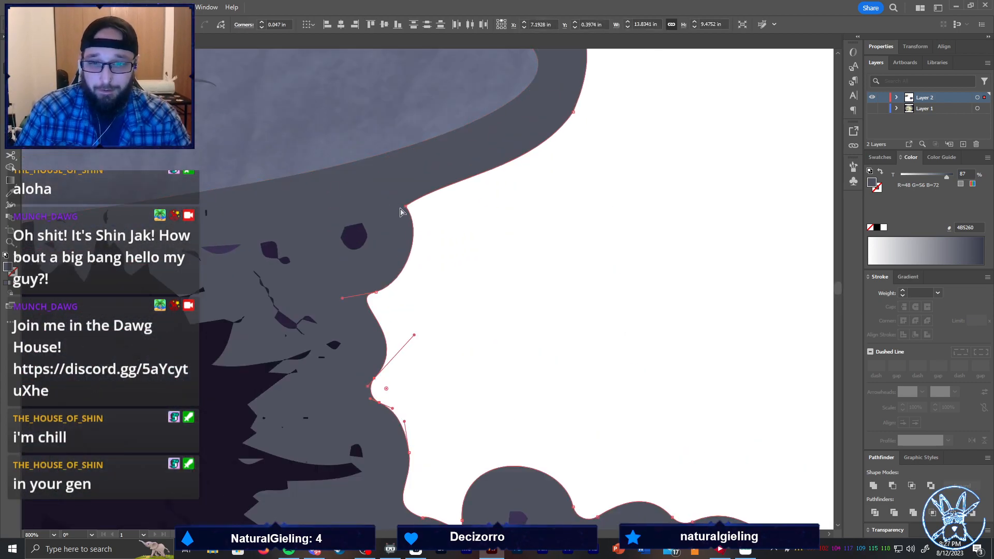
{"action": "left_click", "coordinate": [406, 206]}
{"action": "mouse_move", "coordinate": [417, 207]}
{"action": "left_mouse_down"}
{"action": "mouse_move", "coordinate": [449, 214]}
{"action": "mouse_move", "coordinate": [428, 208]}
{"action": "left_mouse_up"}
Round the pointed peak of the splatter lobe above the whale's tail fin to a radius of about 0.24 in
{"action": "scroll", "coordinate": [434, 204], "scroll_direction": "down", "scroll_amount": 3}
{"action": "scroll", "coordinate": [373, 200], "scroll_direction": "up", "scroll_amount": 3}
{"action": "left_click", "coordinate": [392, 219]}
{"action": "scroll", "coordinate": [420, 194], "scroll_direction": "down", "scroll_amount": 2}
{"action": "scroll", "coordinate": [406, 181], "scroll_direction": "down", "scroll_amount": 2}
{"action": "scroll", "coordinate": [319, 118], "scroll_direction": "up", "scroll_amount": 5}
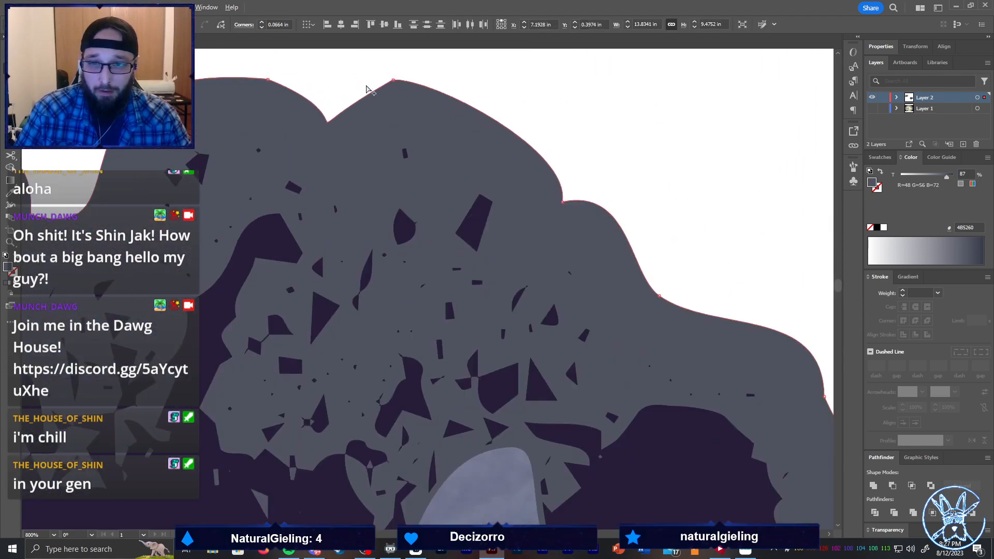
{"action": "left_click", "coordinate": [393, 81]}
{"action": "left_click", "coordinate": [393, 81]}
{"action": "scroll", "coordinate": [396, 104], "scroll_direction": "up", "scroll_amount": 2}
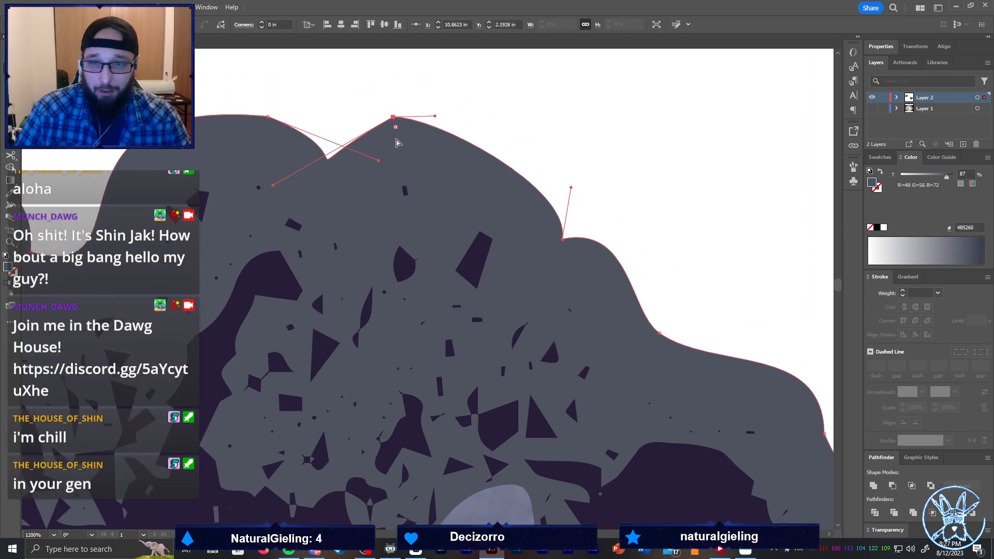
{"action": "left_click_drag", "start_coordinate": [395, 128], "coordinate": [423, 251]}
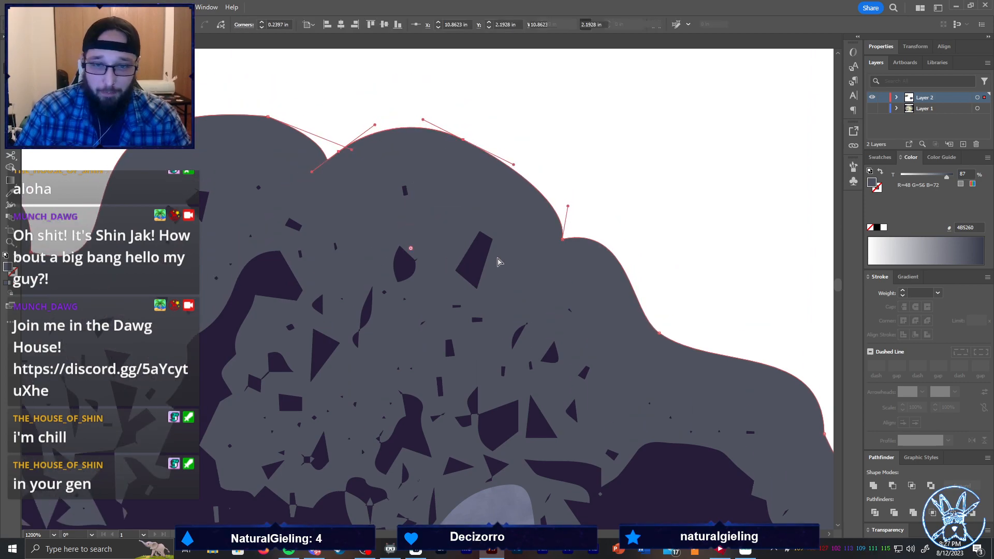
Round the notch beside the lobe above the tail fin to about 0.07 in and the next lobe's crown to about 0.26 in
{"action": "left_click", "coordinate": [562, 241]}
{"action": "left_click_drag", "start_coordinate": [569, 233], "coordinate": [591, 207]}
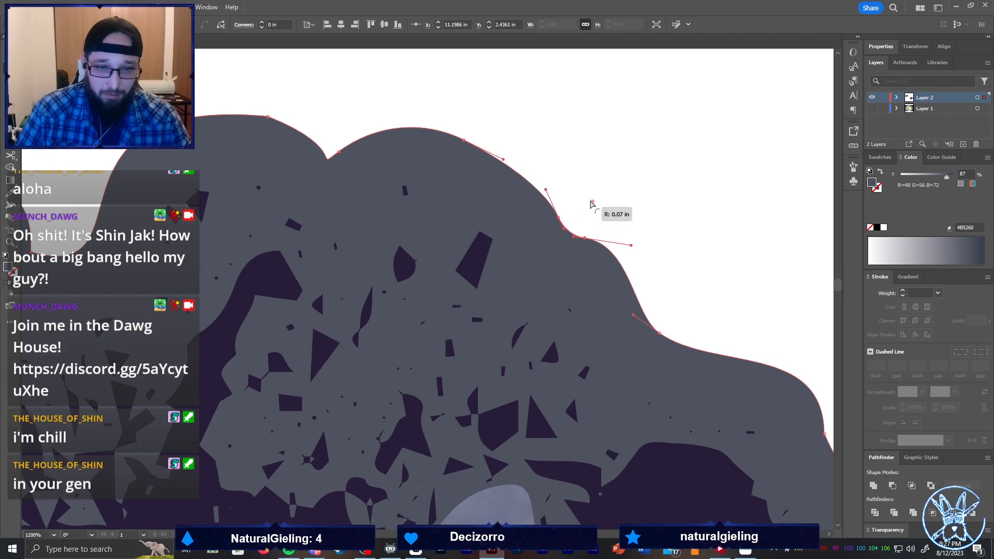
{"action": "scroll", "coordinate": [366, 126], "scroll_direction": "left", "scroll_amount": 2}
{"action": "left_click", "coordinate": [355, 117]}
{"action": "left_click_drag", "start_coordinate": [354, 128], "coordinate": [325, 254]}
{"action": "scroll", "coordinate": [321, 253], "scroll_direction": "down", "scroll_amount": 3}
{"action": "scroll", "coordinate": [229, 256], "scroll_direction": "up", "scroll_amount": 3}
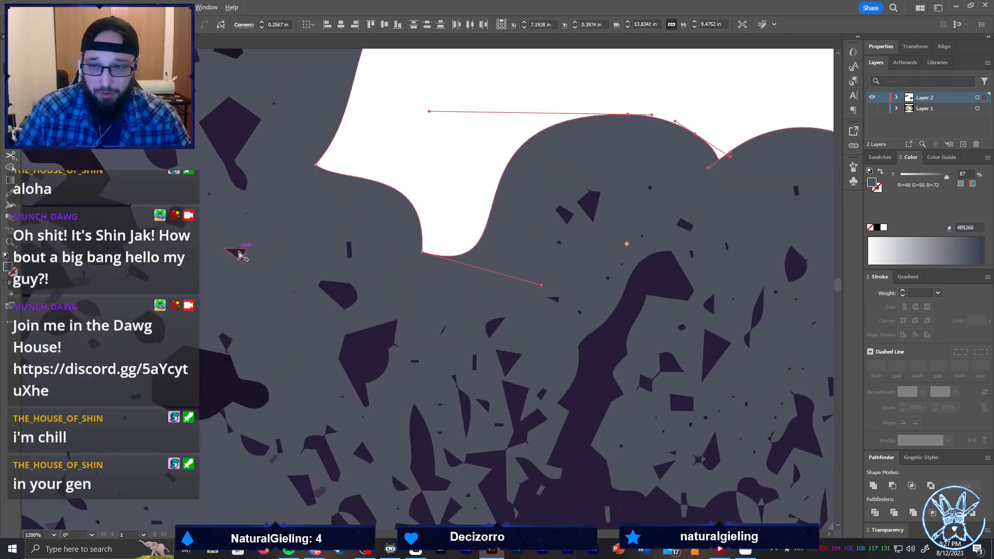
Round the corner at the bottom of the deep gap and the inward corner beside it, the latter to about 0.04 in
{"action": "left_click", "coordinate": [423, 254]}
{"action": "left_click_drag", "start_coordinate": [476, 226], "coordinate": [454, 225]}
{"action": "left_click", "coordinate": [423, 253]}
{"action": "left_click", "coordinate": [316, 165]}
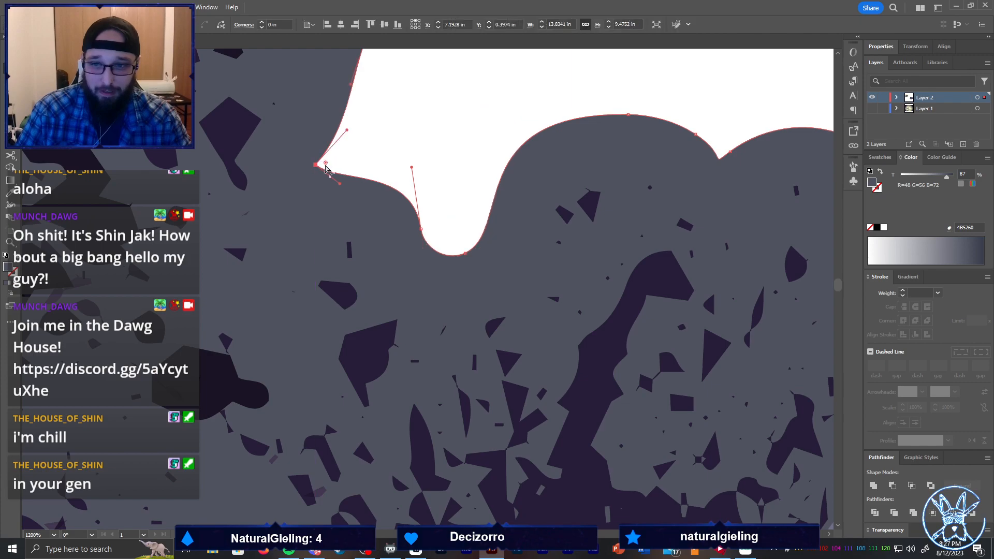
{"action": "left_click_drag", "start_coordinate": [329, 164], "coordinate": [350, 166]}
{"action": "scroll", "coordinate": [350, 167], "scroll_direction": "down", "scroll_amount": 2}
{"action": "scroll", "coordinate": [351, 167], "scroll_direction": "up", "scroll_amount": 2}
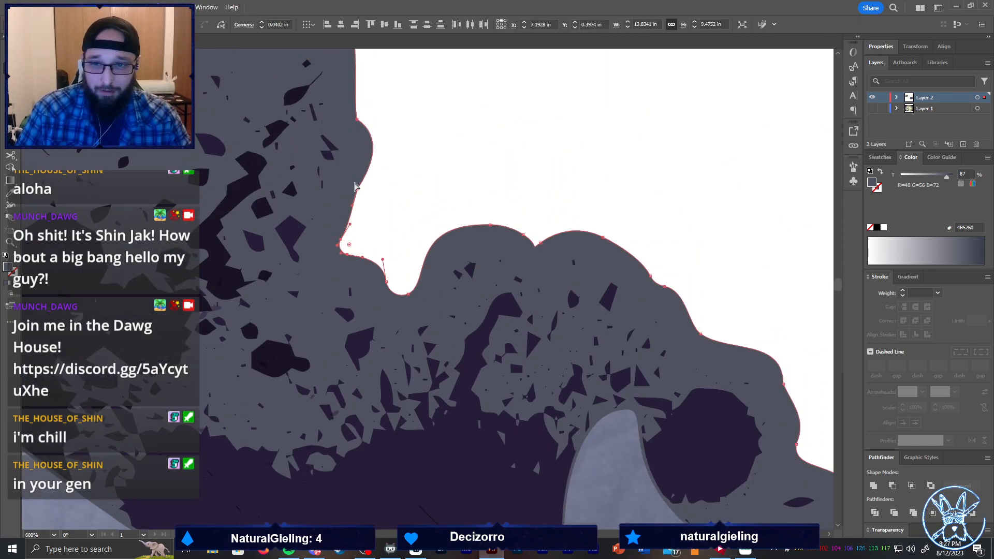
Round the notch on the steep splatter edge above that inward corner to about 0.09 in
{"action": "left_click", "coordinate": [362, 187]}
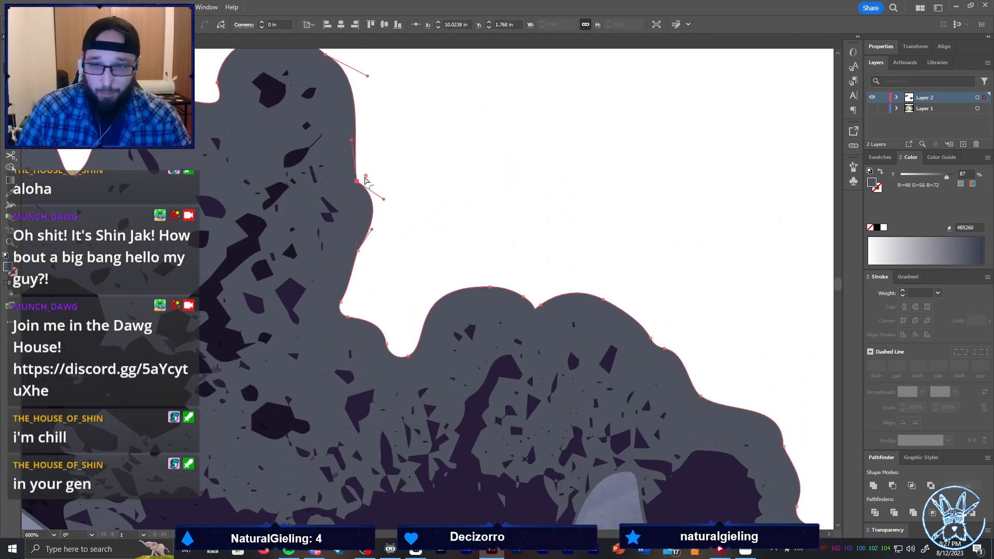
{"action": "scroll", "coordinate": [382, 171], "scroll_direction": "up", "scroll_amount": 1}
{"action": "scroll", "coordinate": [380, 172], "scroll_direction": "up", "scroll_amount": 1}
{"action": "scroll", "coordinate": [376, 170], "scroll_direction": "down", "scroll_amount": 1}
{"action": "scroll", "coordinate": [304, 186], "scroll_direction": "up", "scroll_amount": 6}
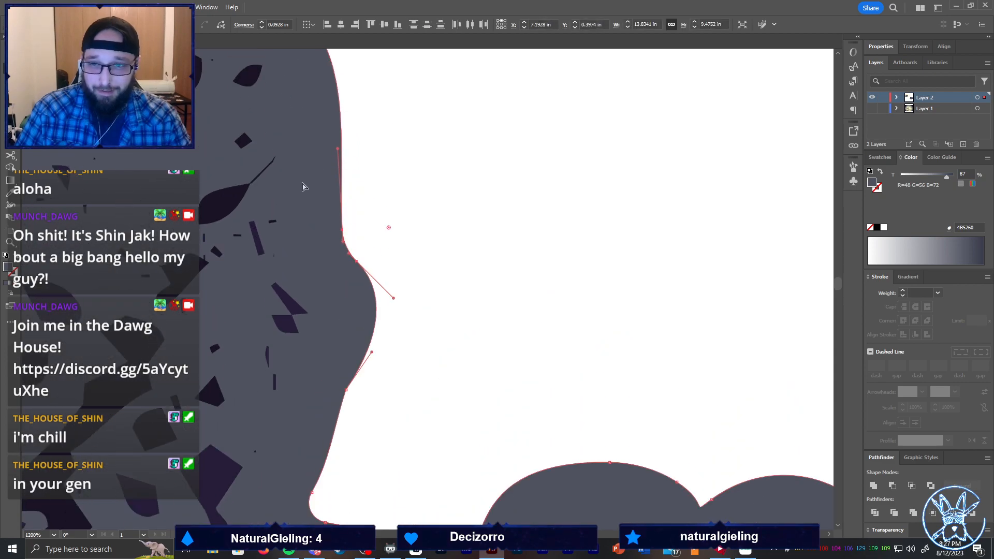
Round the corner on the left flank of the tall splatter lobe to about 0.12 in
{"action": "scroll", "coordinate": [306, 193], "scroll_direction": "left", "scroll_amount": 3}
{"action": "scroll", "coordinate": [303, 195], "scroll_direction": "up", "scroll_amount": 2}
{"action": "scroll", "coordinate": [288, 205], "scroll_direction": "left", "scroll_amount": 3}
{"action": "scroll", "coordinate": [288, 207], "scroll_direction": "left", "scroll_amount": 3}
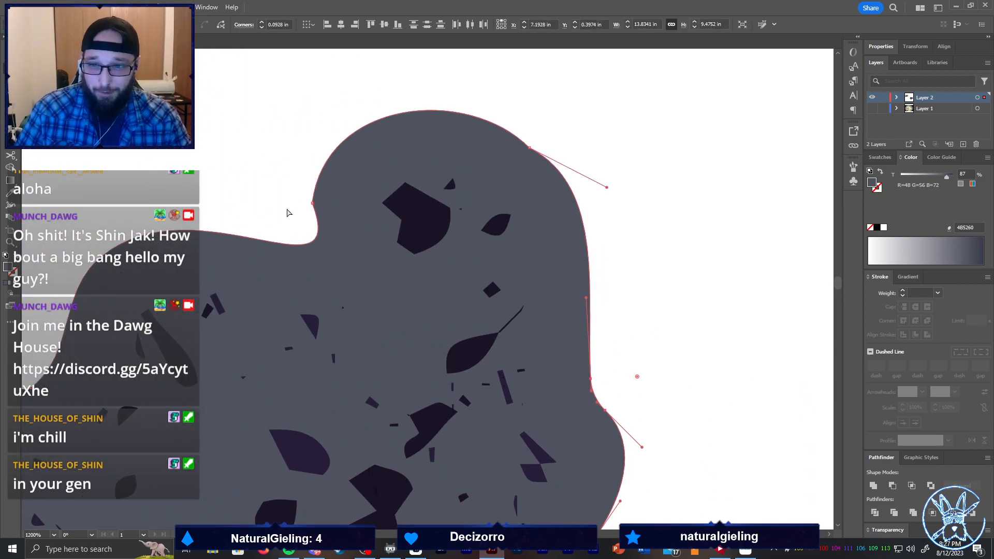
{"action": "left_click", "coordinate": [314, 204]}
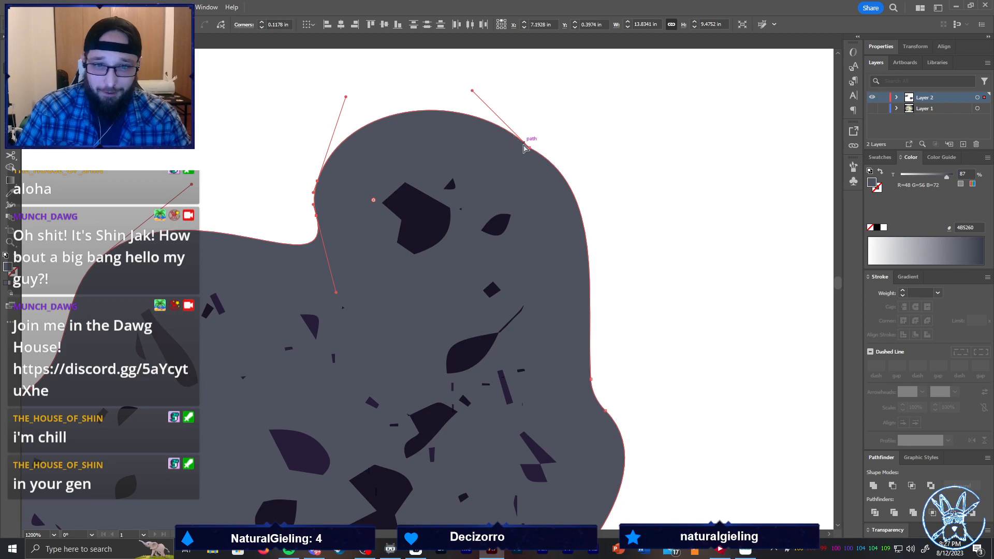
Round the notch on the upper edge of the next splatter lobe to the left and the inward corner at its base
{"action": "scroll", "coordinate": [479, 168], "scroll_direction": "down", "scroll_amount": 2}
{"action": "scroll", "coordinate": [334, 182], "scroll_direction": "down", "scroll_amount": 1}
{"action": "scroll", "coordinate": [324, 191], "scroll_direction": "left", "scroll_amount": 6}
{"action": "scroll", "coordinate": [288, 204], "scroll_direction": "up", "scroll_amount": 3}
{"action": "scroll", "coordinate": [247, 155], "scroll_direction": "up", "scroll_amount": 3}
{"action": "left_click", "coordinate": [268, 156]}
{"action": "left_click_drag", "start_coordinate": [266, 160], "coordinate": [264, 293]}
{"action": "left_click", "coordinate": [352, 438]}
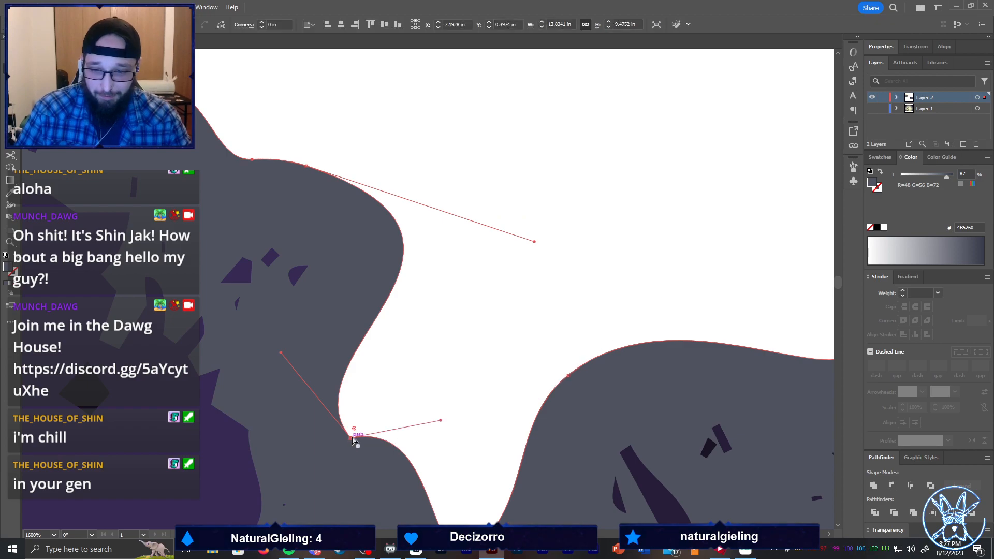
{"action": "left_click_drag", "start_coordinate": [355, 434], "coordinate": [378, 400]}
{"action": "left_click", "coordinate": [430, 374]}
Round the inward corner under the long diagonal splatter arm and the notch on the arm's upper edge
{"action": "scroll", "coordinate": [432, 374], "scroll_direction": "down", "scroll_amount": 2}
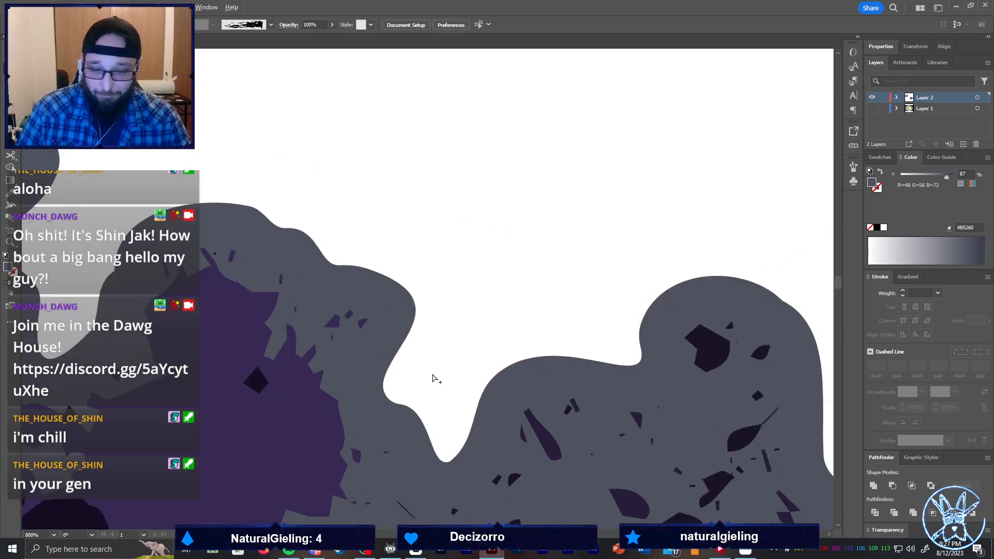
{"action": "scroll", "coordinate": [296, 266], "scroll_direction": "left", "scroll_amount": 10}
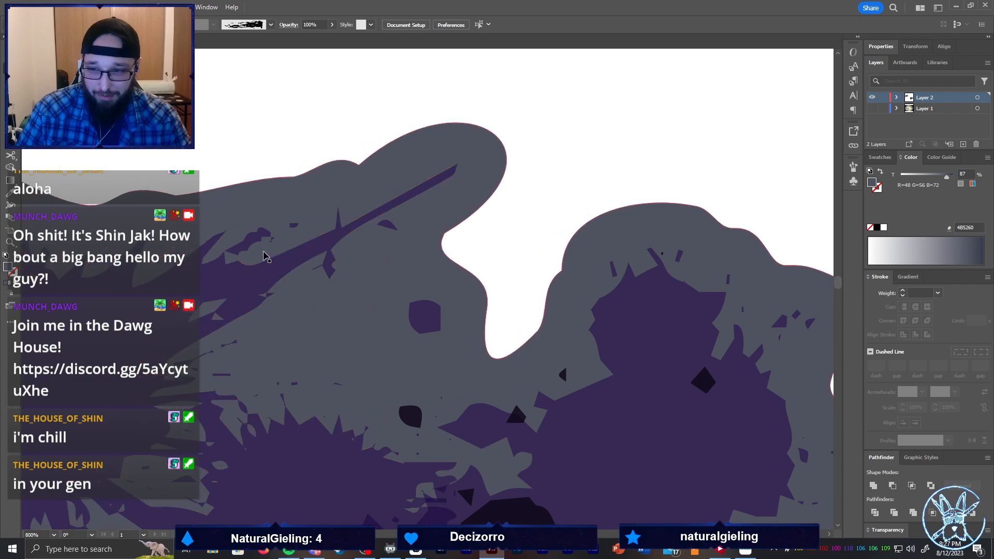
{"action": "scroll", "coordinate": [263, 251], "scroll_direction": "down", "scroll_amount": 1}
{"action": "scroll", "coordinate": [263, 252], "scroll_direction": "left", "scroll_amount": 3}
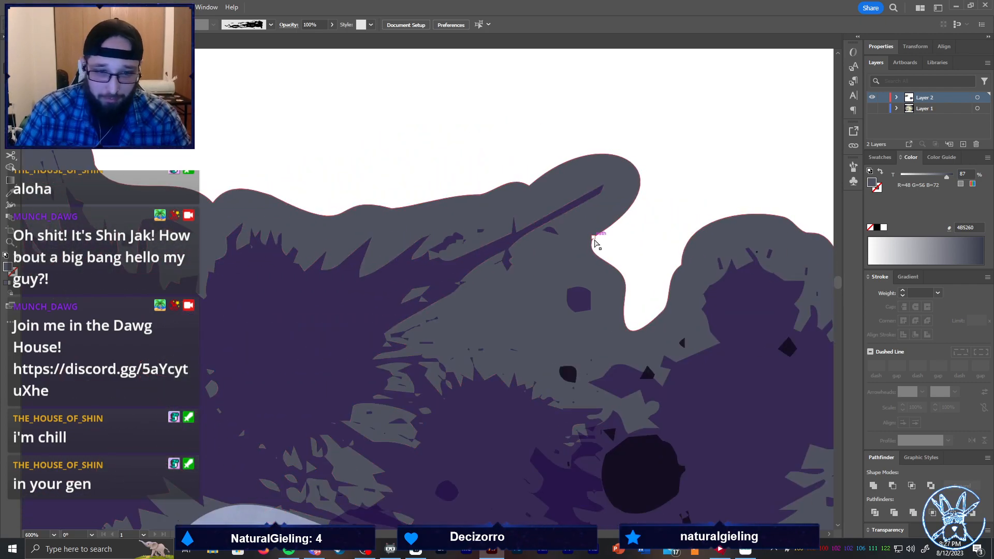
{"action": "left_click", "coordinate": [594, 238]}
{"action": "left_click_drag", "start_coordinate": [600, 244], "coordinate": [614, 251]}
{"action": "left_click", "coordinate": [532, 187]}
{"action": "left_click", "coordinate": [526, 179]}
{"action": "left_click_drag", "start_coordinate": [528, 174], "coordinate": [475, 158]}
Round the shallow corners and the notch along the splatter's upper edge to the left of the diagonal arm
{"action": "left_click", "coordinate": [480, 195]}
{"action": "left_click", "coordinate": [392, 208]}
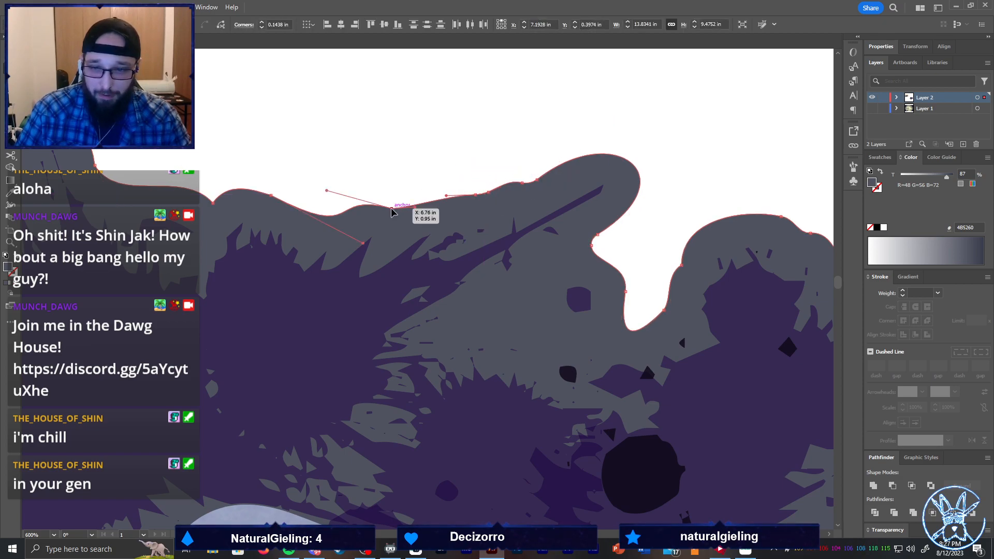
{"action": "scroll", "coordinate": [309, 182], "scroll_direction": "left", "scroll_amount": 2}
{"action": "scroll", "coordinate": [309, 183], "scroll_direction": "left", "scroll_amount": 2}
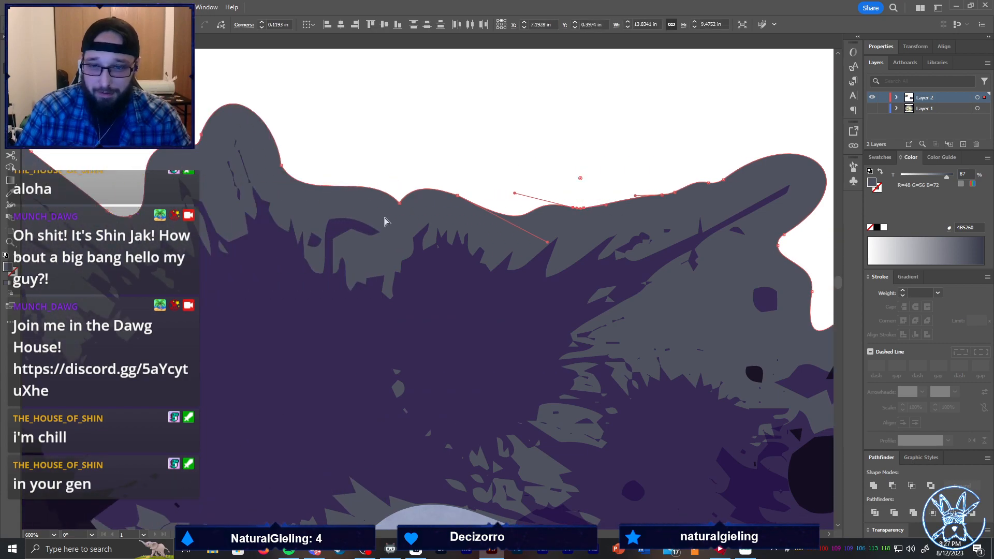
{"action": "left_click", "coordinate": [399, 203]}
{"action": "left_click_drag", "start_coordinate": [401, 194], "coordinate": [394, 162]}
{"action": "left_click", "coordinate": [393, 162]}
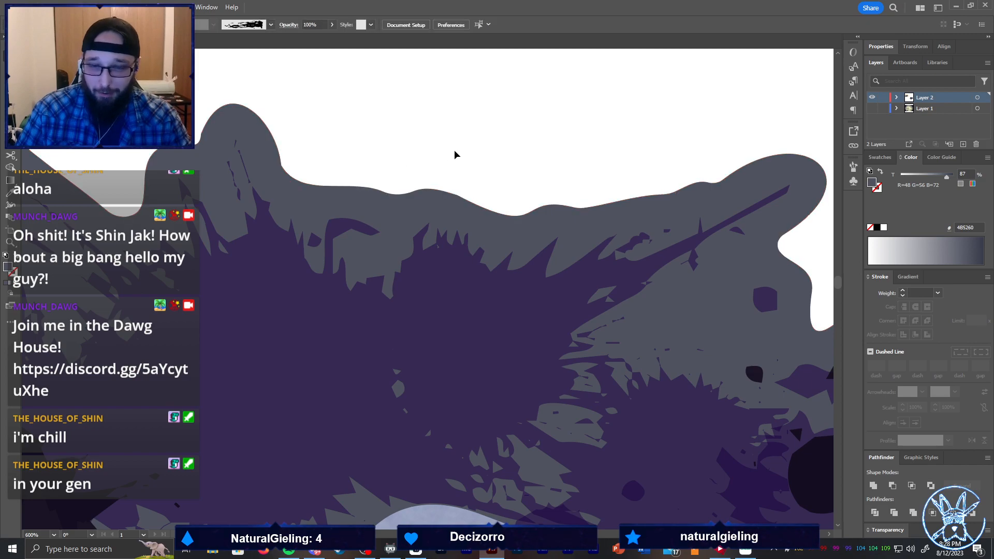
Round the pointed inner end of the narrow gap between the tentacles beside the whale's mouth
{"action": "key", "text": "ctrl+0"}
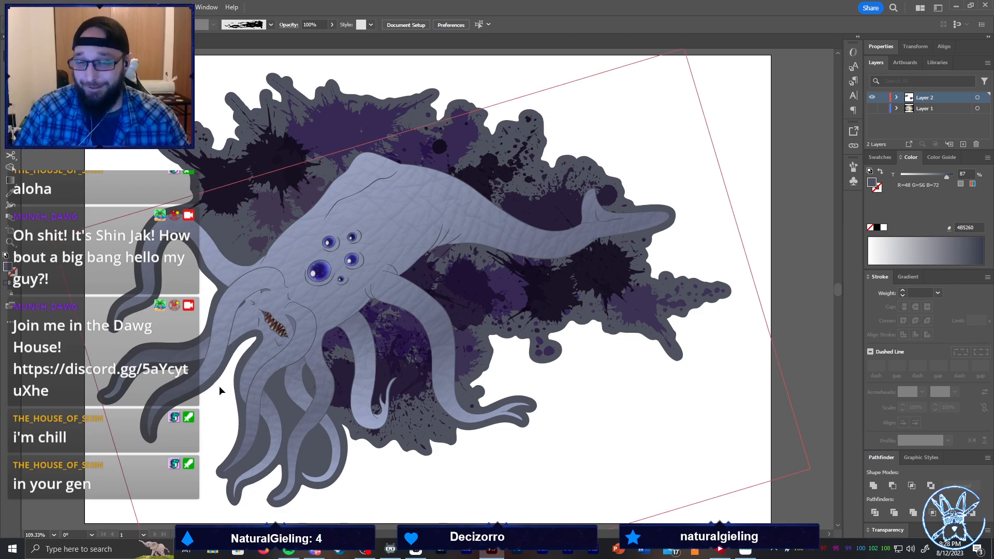
{"action": "scroll", "coordinate": [216, 381], "scroll_direction": "up", "scroll_amount": 5}
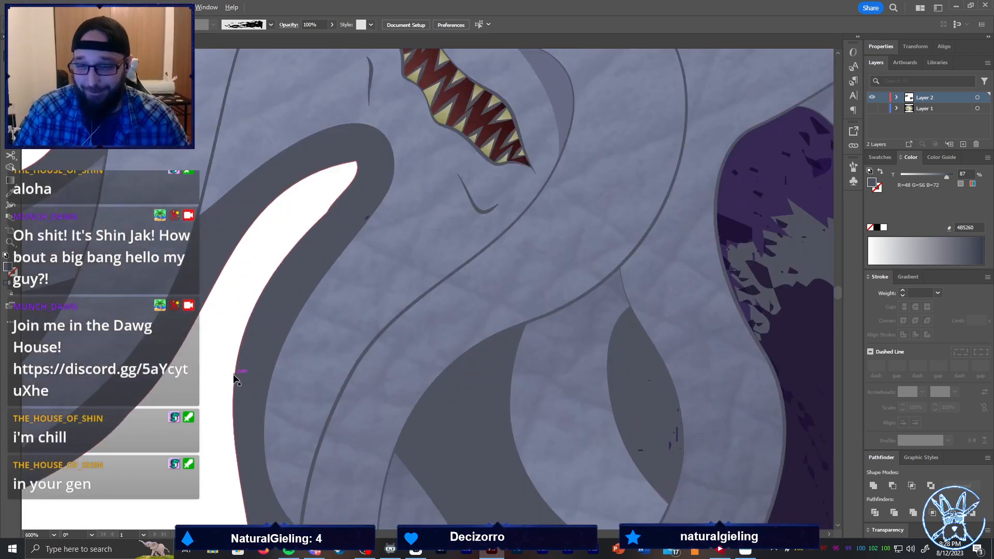
{"action": "left_click", "coordinate": [355, 163]}
{"action": "left_click_drag", "start_coordinate": [350, 170], "coordinate": [333, 182]}
{"action": "left_click", "coordinate": [300, 219]}
Round the sharp gap tip below the curled tentacle to about 0.03 in and the two notches along the splatter's lower edge
{"action": "scroll", "coordinate": [299, 227], "scroll_direction": "down", "scroll_amount": 8}
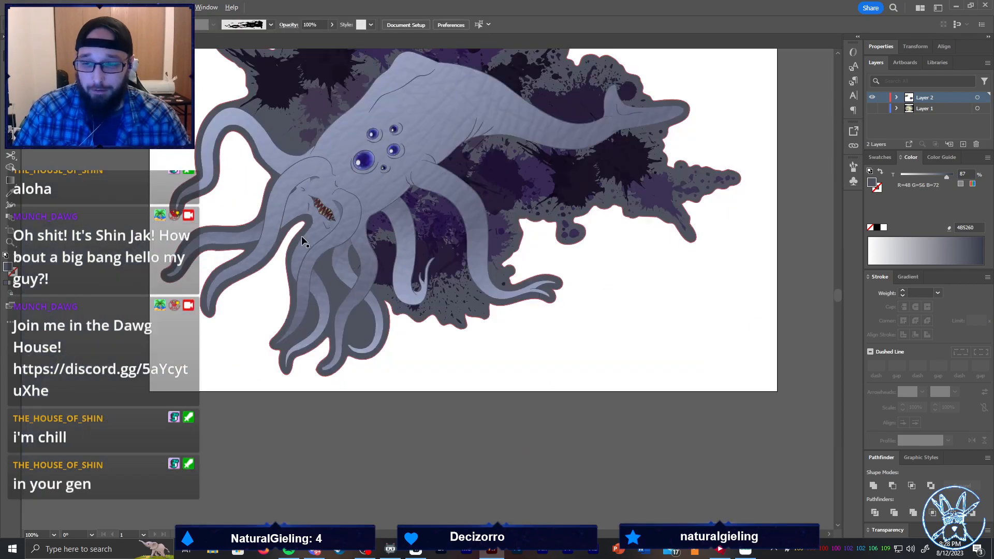
{"action": "scroll", "coordinate": [318, 291], "scroll_direction": "up", "scroll_amount": 4}
{"action": "scroll", "coordinate": [406, 342], "scroll_direction": "up", "scroll_amount": 6}
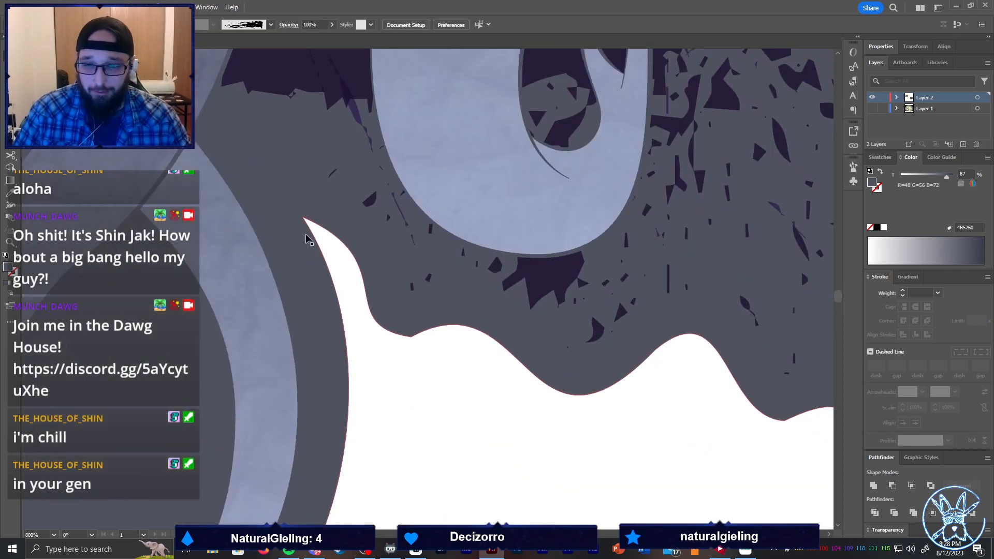
{"action": "left_click", "coordinate": [300, 220]}
{"action": "left_click_drag", "start_coordinate": [333, 224], "coordinate": [337, 252]}
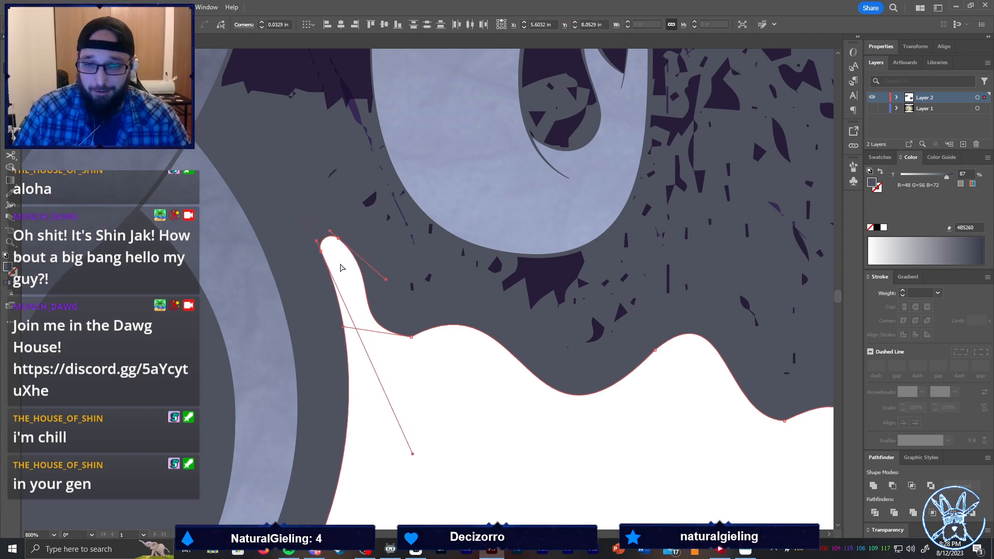
{"action": "left_click", "coordinate": [411, 337]}
{"action": "left_click_drag", "start_coordinate": [409, 327], "coordinate": [410, 313]}
{"action": "left_click", "coordinate": [434, 362]}
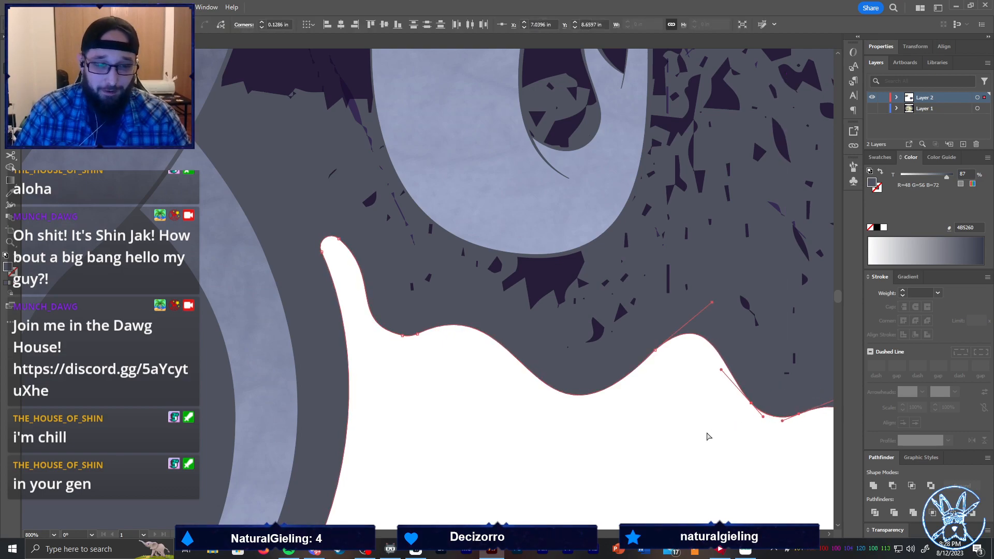
Fill the whole backing silhouette of the cthuluwhale with white (FFFFFF)
{"action": "scroll", "coordinate": [688, 425], "scroll_direction": "down", "scroll_amount": 1}
{"action": "scroll", "coordinate": [681, 419], "scroll_direction": "down", "scroll_amount": 6}
{"action": "scroll", "coordinate": [685, 414], "scroll_direction": "up", "scroll_amount": 3}
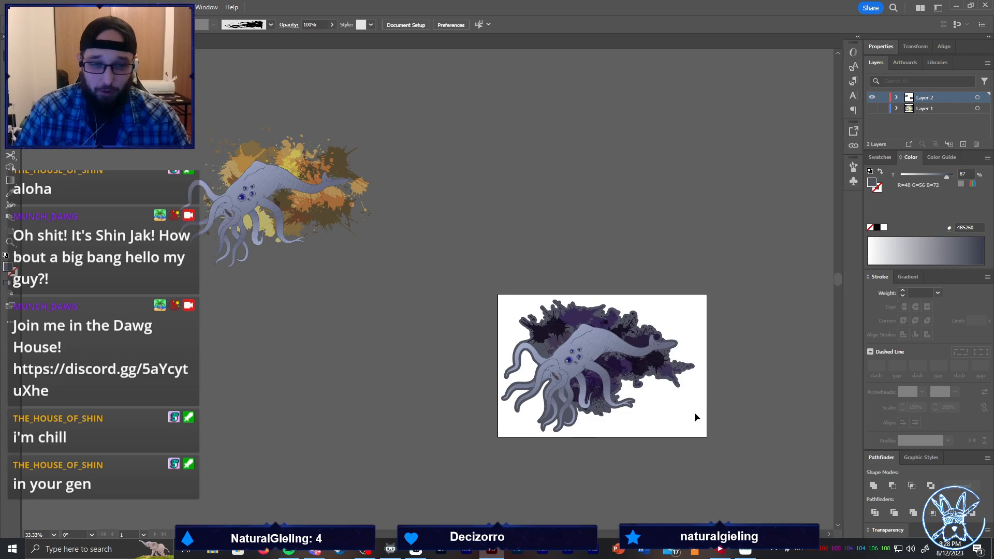
{"action": "left_click", "coordinate": [639, 334]}
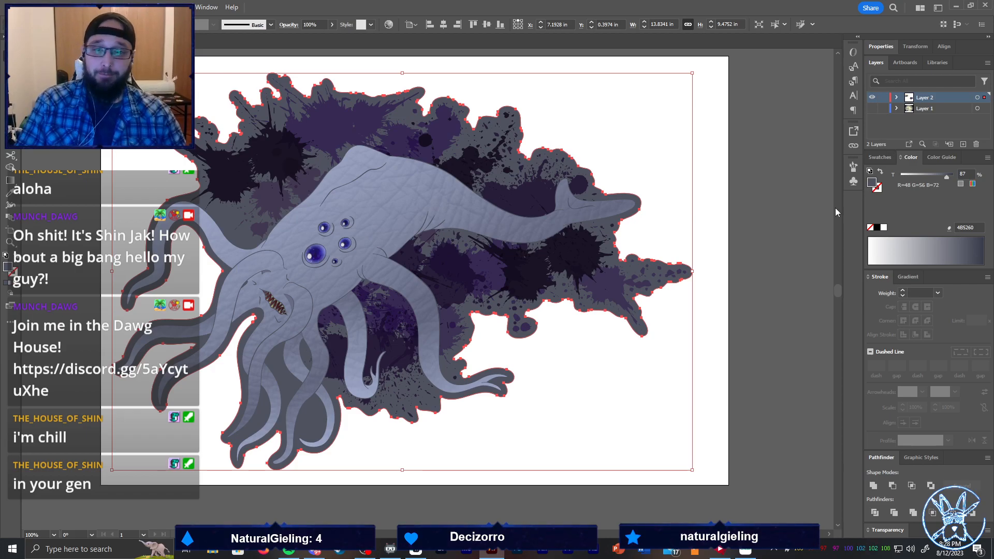
{"action": "left_click", "coordinate": [883, 227]}
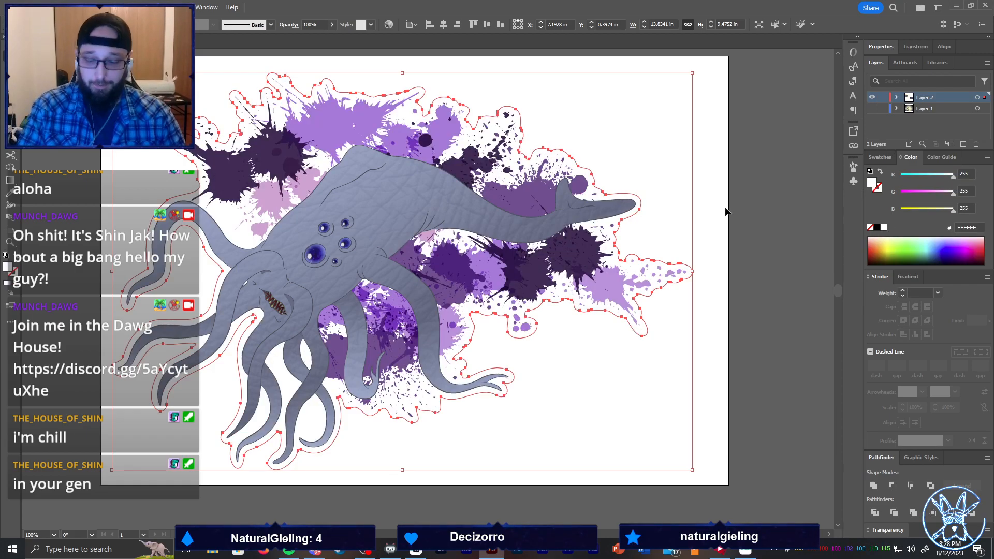
Fit the artboard to the bounds of the selected backing silhouette, then deselect the artwork
{"action": "key", "text": "shift+o"}
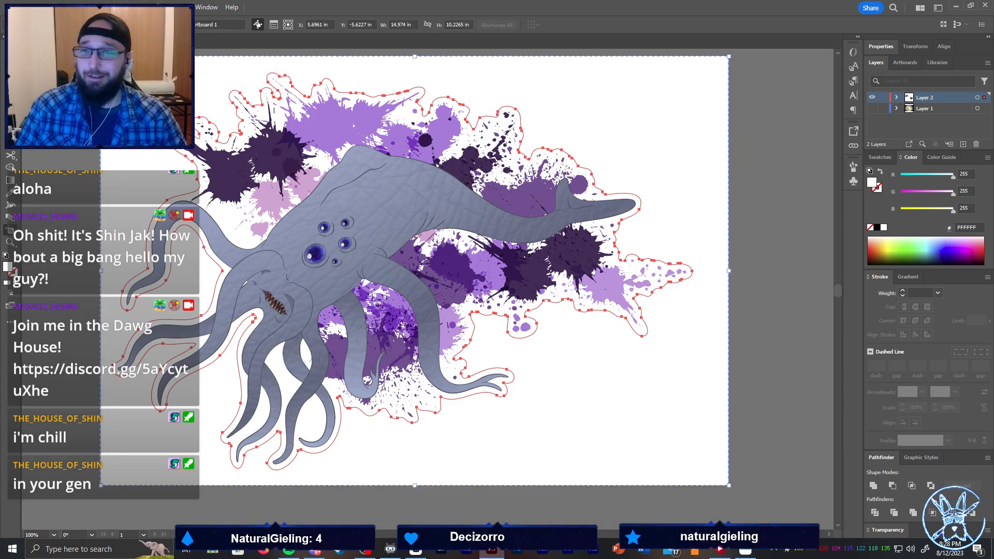
{"action": "left_click", "coordinate": [93, 25]}
{"action": "left_click", "coordinate": [93, 54]}
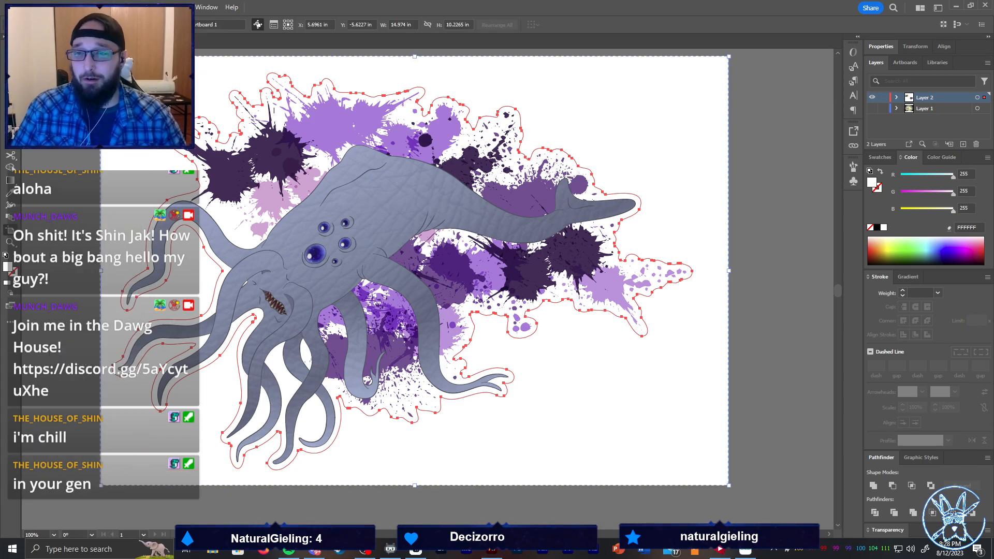
{"action": "key", "text": "v"}
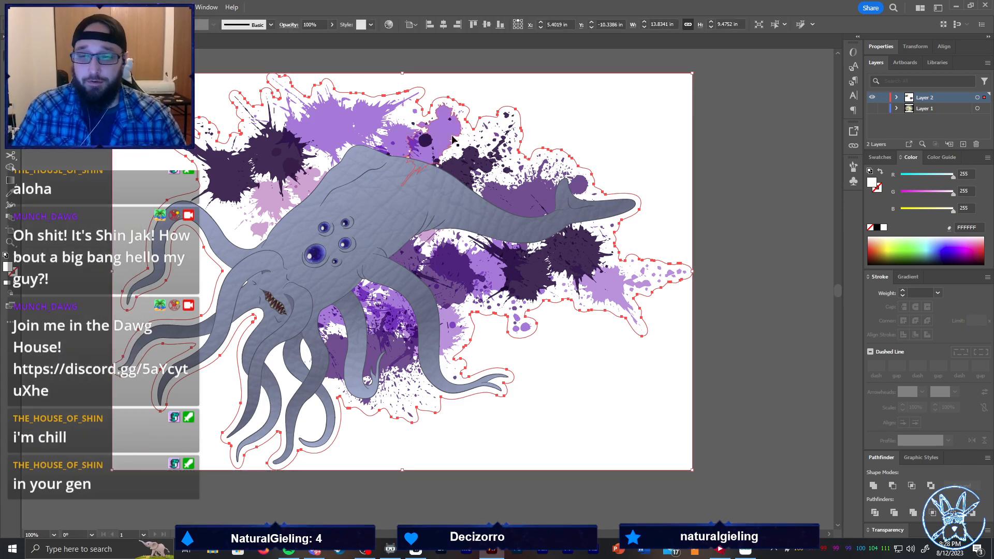
{"action": "left_click", "coordinate": [713, 183]}
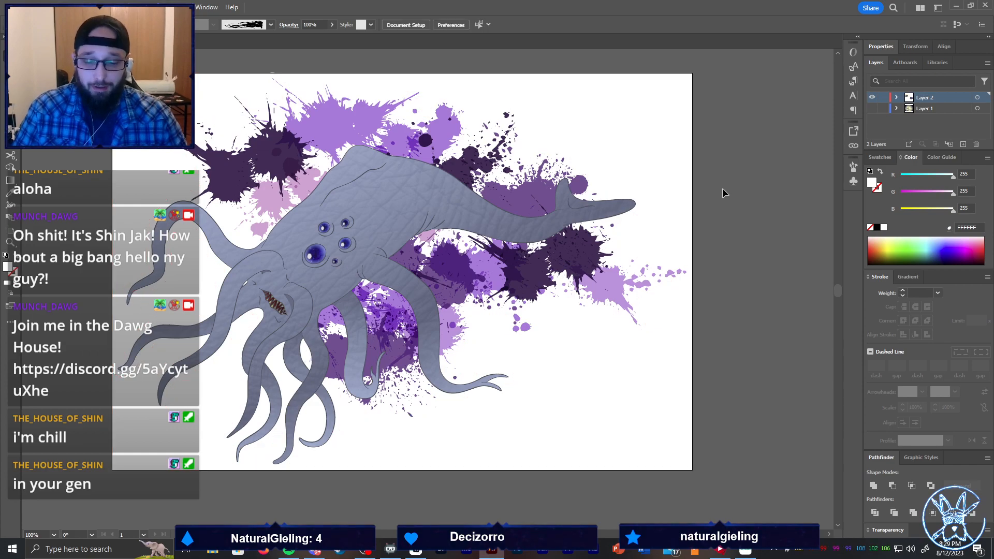
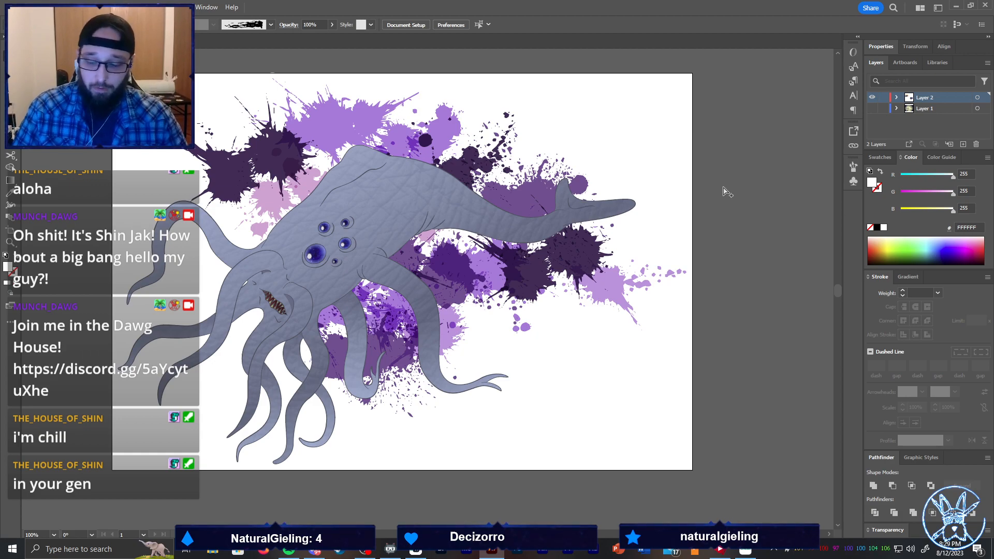
Export the artwork for web as a transparent PNG-24 with the width set to 2500 px
{"action": "key", "text": "ctrl+alt+shift+s"}
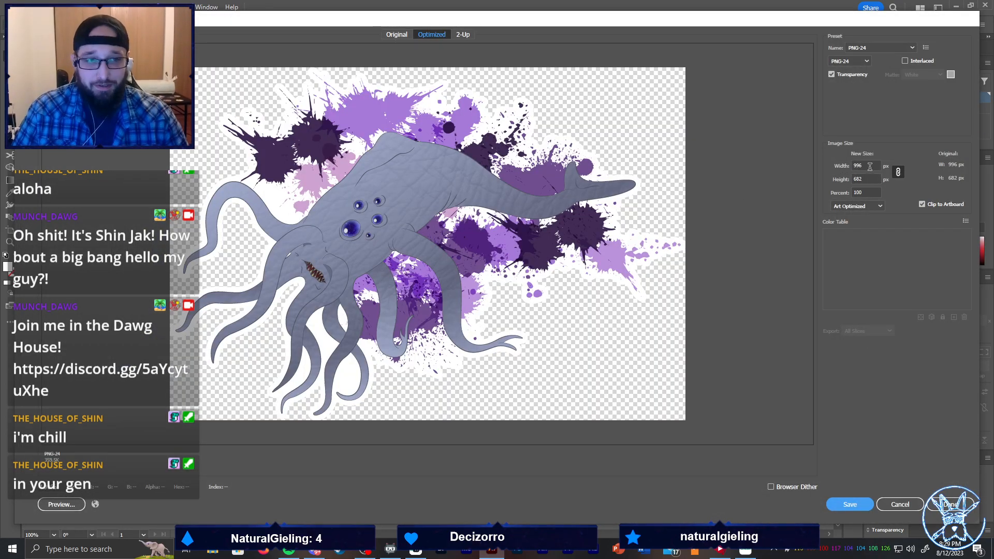
{"action": "left_click", "coordinate": [869, 166]}
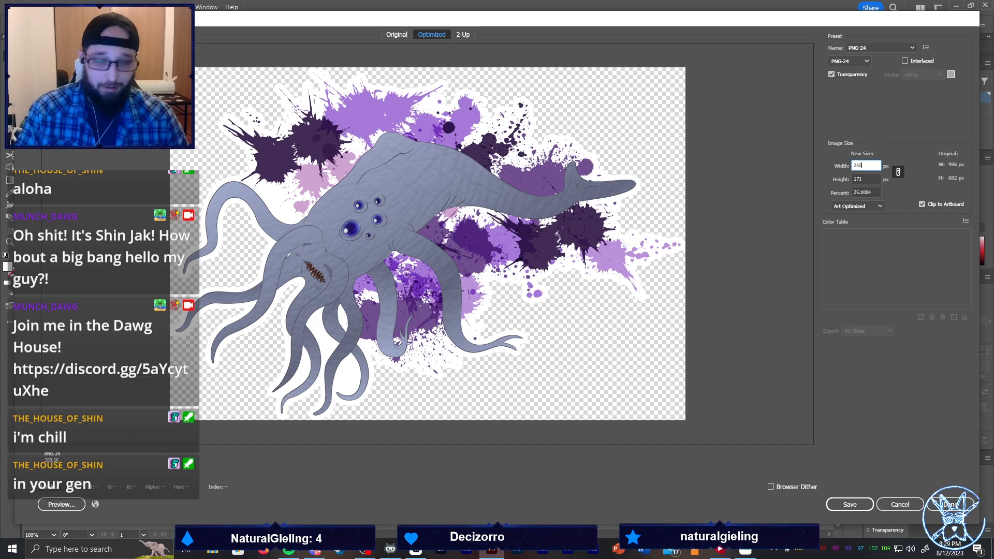
{"action": "key", "text": "BackSpace"}
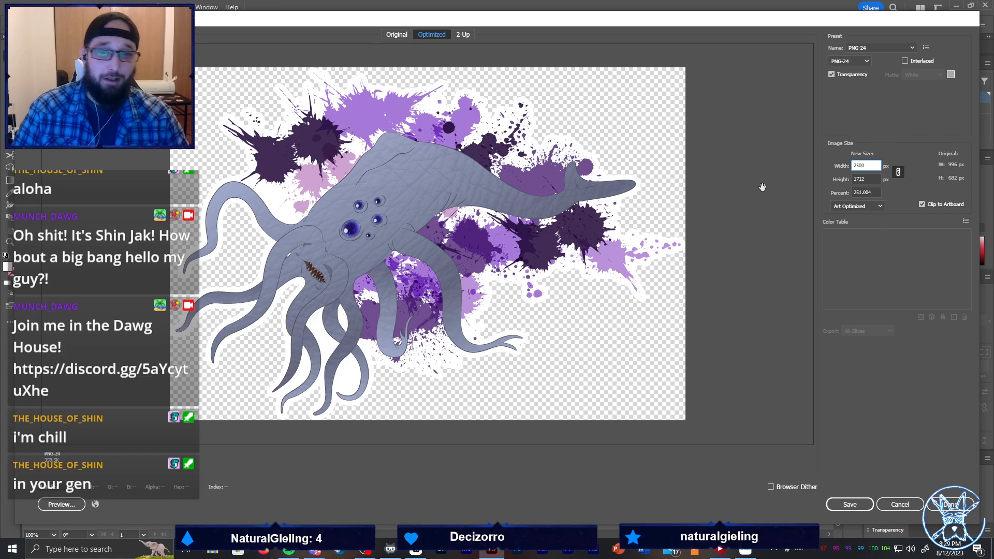
{"action": "key", "text": "Return"}
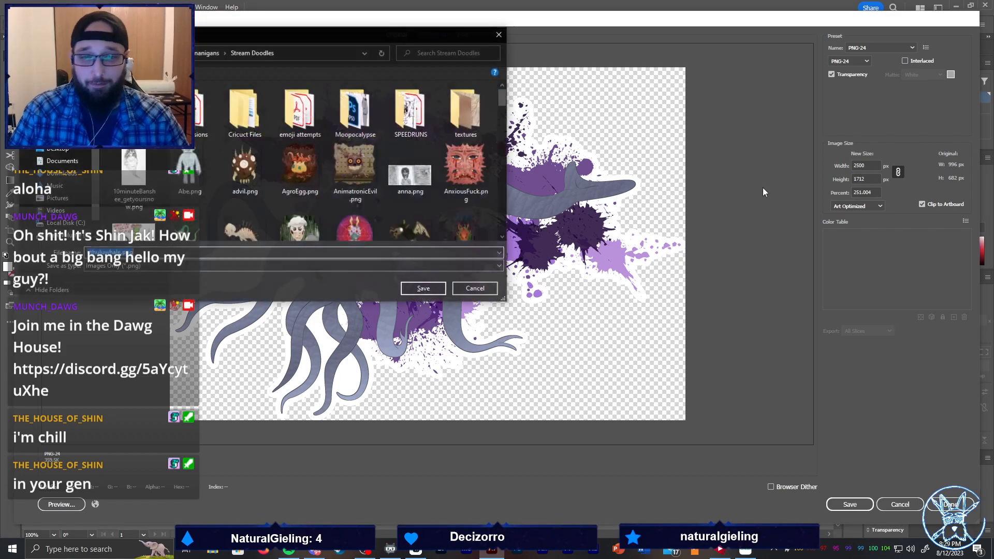
Save the export as cthuluwhale.png in Cricuct Files > Stickers, replacing the existing file
{"action": "left_click", "coordinate": [422, 288]}
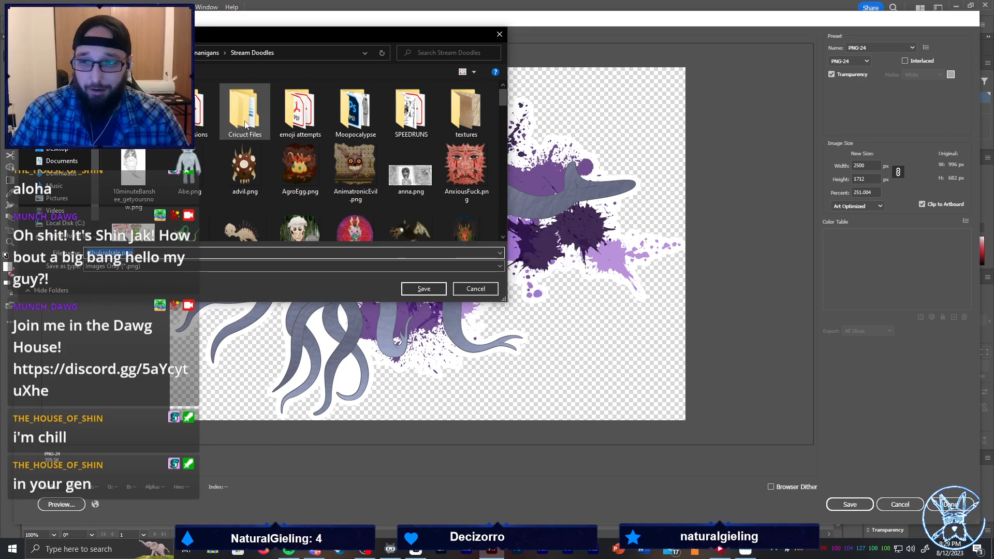
{"action": "double_click", "coordinate": [249, 120]}
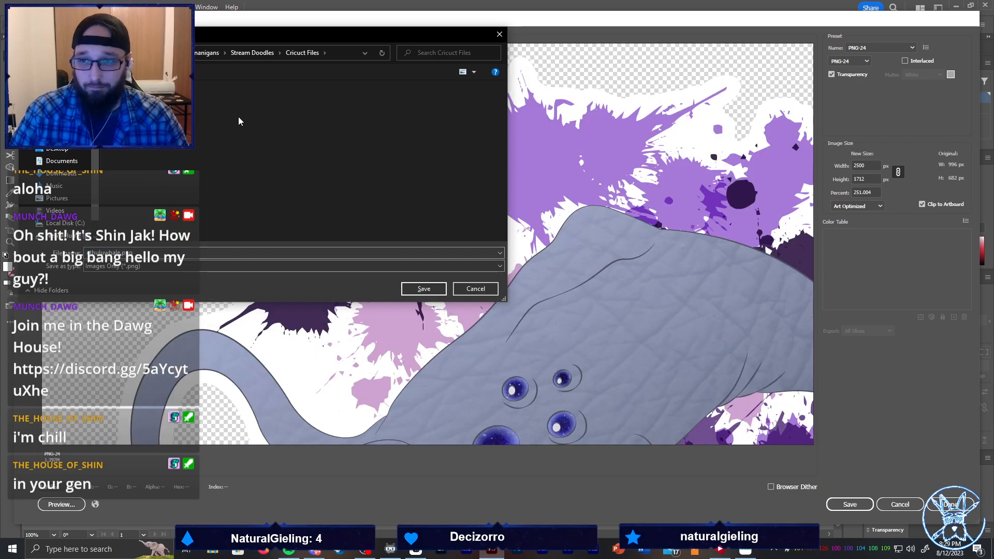
{"action": "double_click", "coordinate": [137, 112]}
{"action": "double_click", "coordinate": [302, 116]}
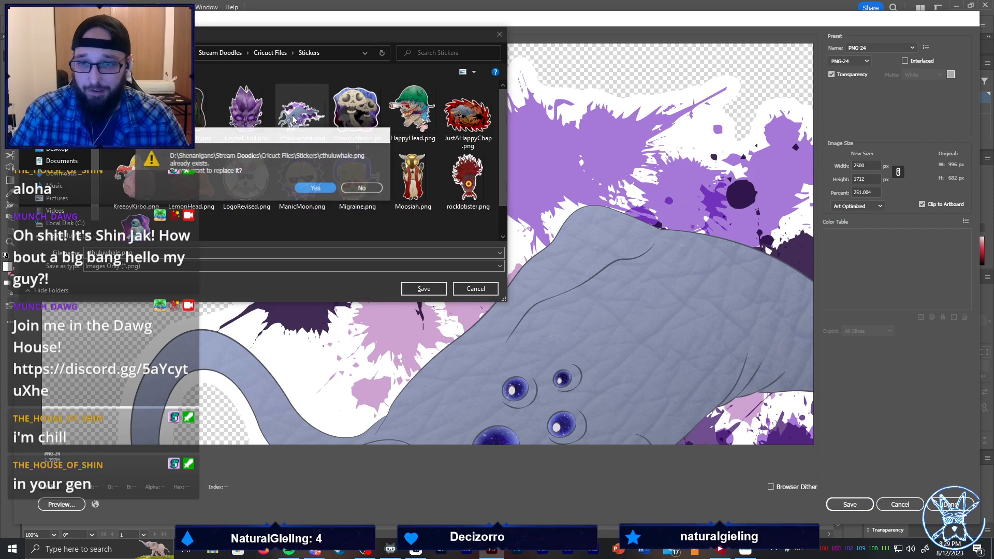
{"action": "left_click", "coordinate": [326, 188]}
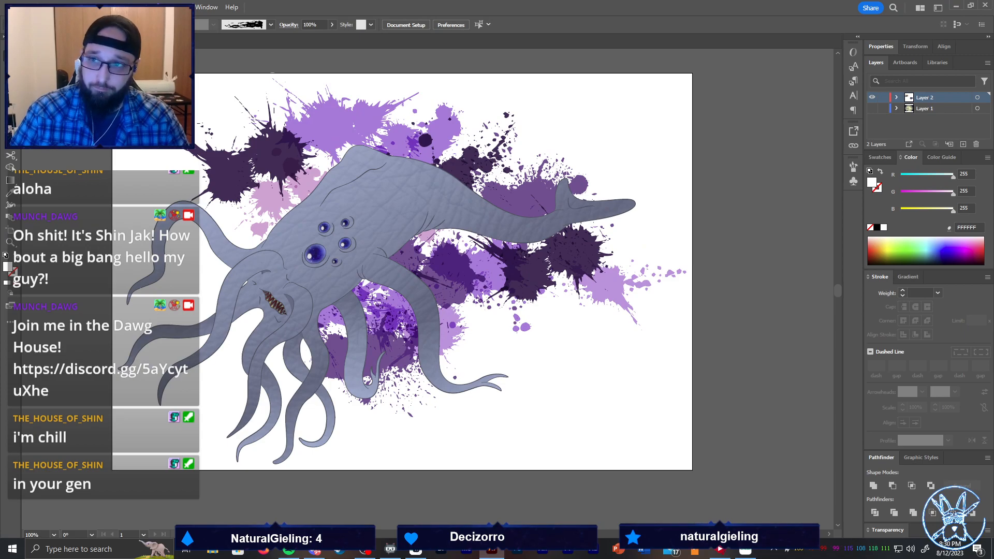
Close the cthuluwhale document and open HappyHead.pdf from the recent files
{"action": "key", "text": "ctrl+w"}
{"action": "left_click", "coordinate": [595, 286]}
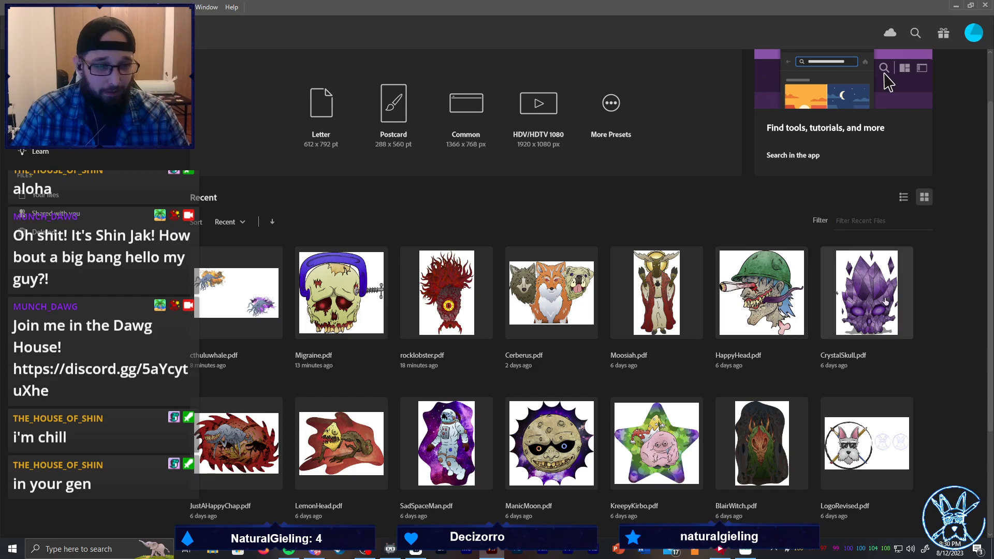
{"action": "left_click", "coordinate": [738, 299]}
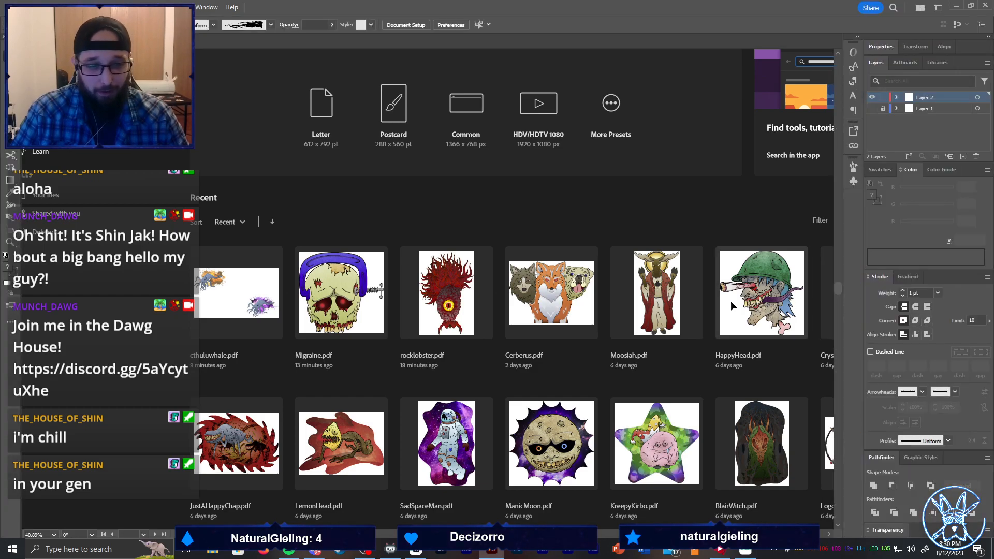
Select all the HappyHead line art, merge it into one solid black silhouette and deselect it
{"action": "key", "text": "ctrl+a"}
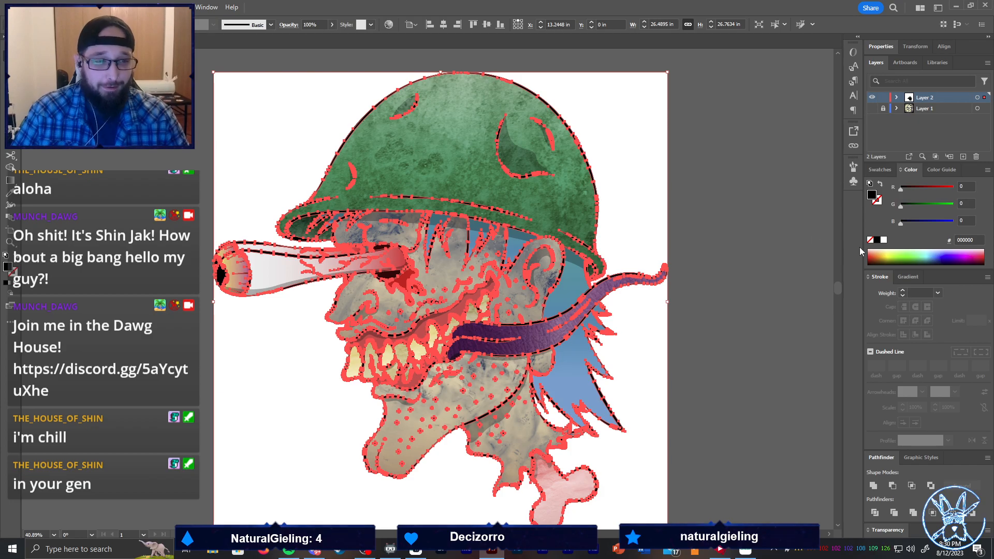
{"action": "left_click", "coordinate": [879, 511]}
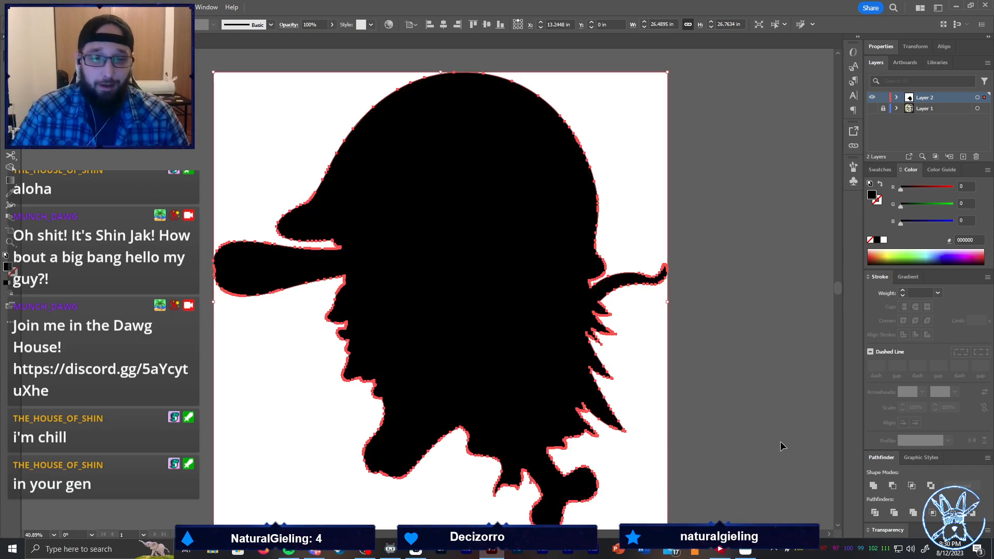
{"action": "left_click", "coordinate": [706, 305]}
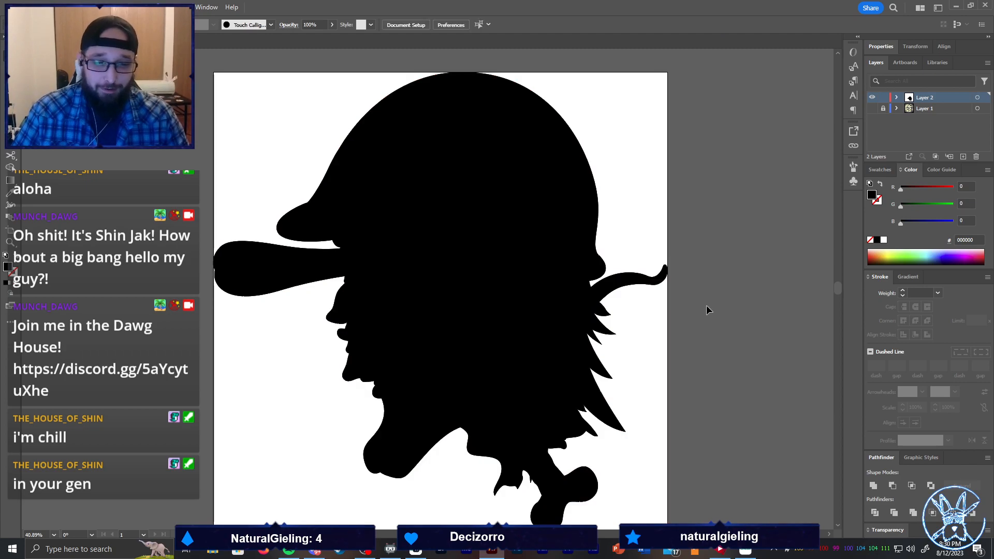
Remove the silhouette's fill and give it a blue stroke (3900EF)
{"action": "left_click", "coordinate": [542, 286]}
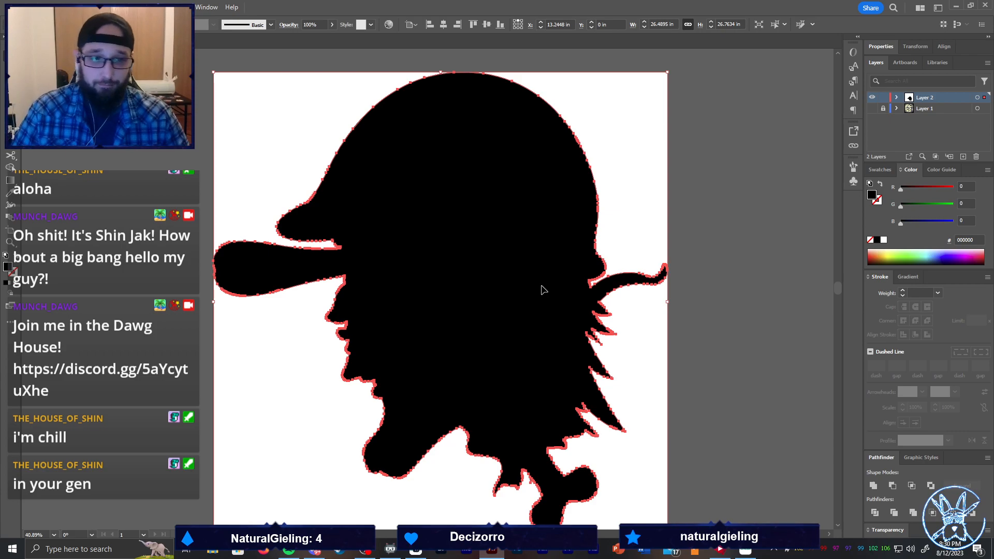
{"action": "key", "text": "slash"}
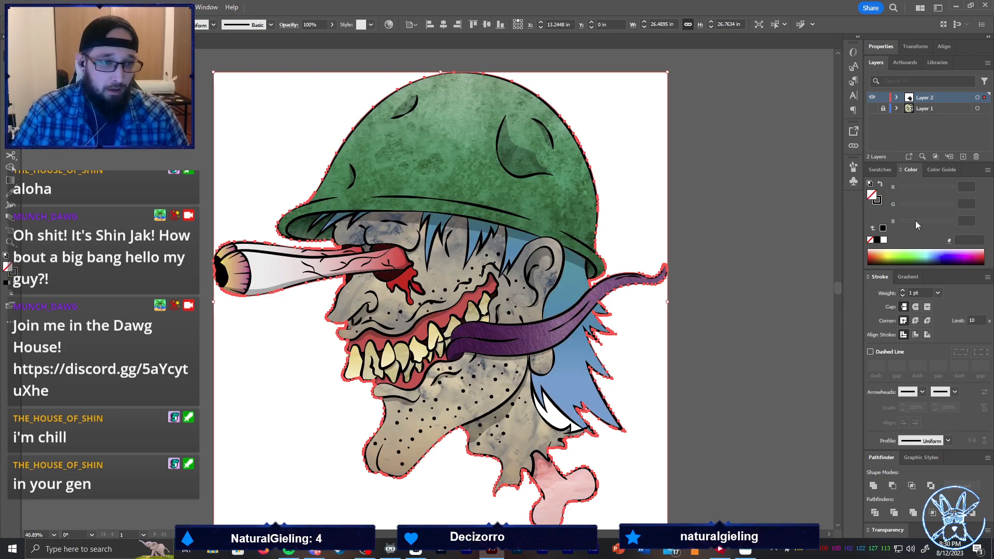
{"action": "key", "text": "x"}
{"action": "left_click", "coordinate": [906, 256]}
{"action": "left_click", "coordinate": [952, 252]}
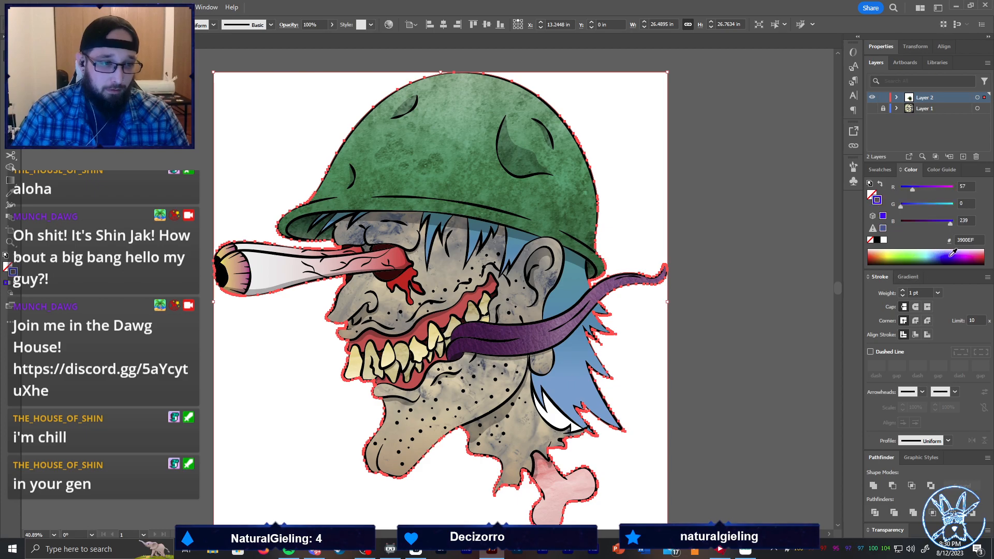
Set the silhouette's stroke to 40 pt, aligned to the outside with round corners
{"action": "left_click", "coordinate": [937, 293]}
{"action": "left_click", "coordinate": [961, 246]}
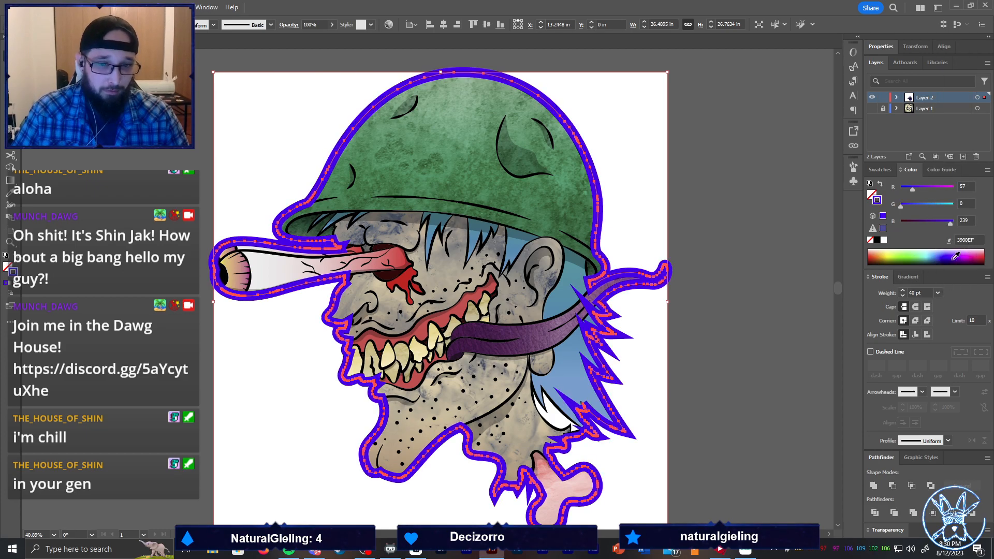
{"action": "left_click", "coordinate": [927, 335]}
{"action": "left_click", "coordinate": [915, 320]}
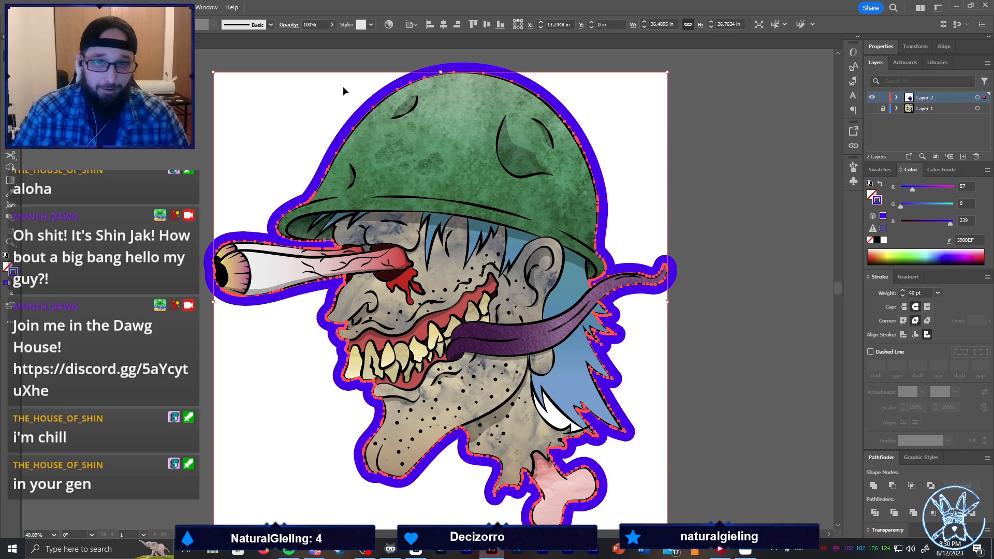
{"action": "left_click", "coordinate": [83, 6]}
{"action": "left_click", "coordinate": [809, 324]}
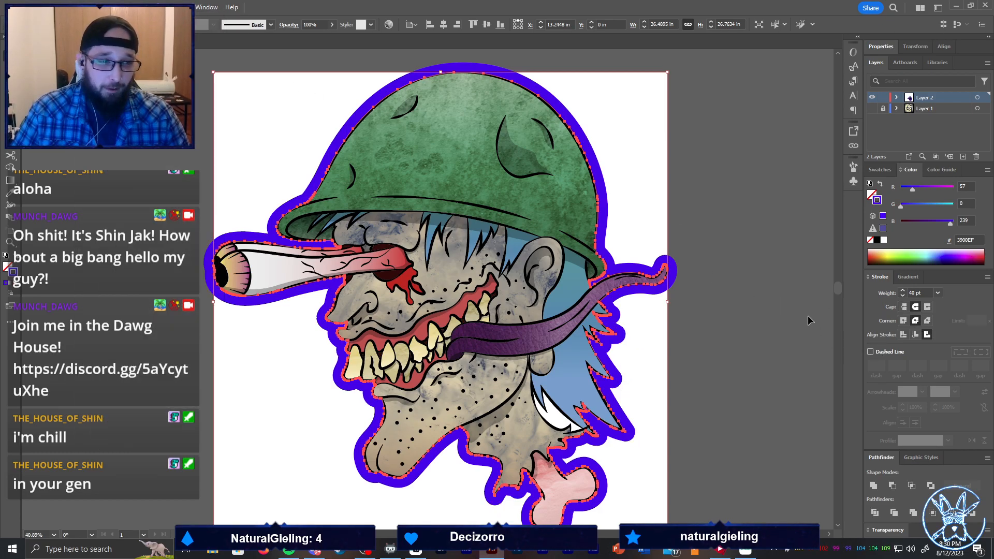
Reduce the silhouette's stroke weight to 25 pt
{"action": "left_click", "coordinate": [938, 293]}
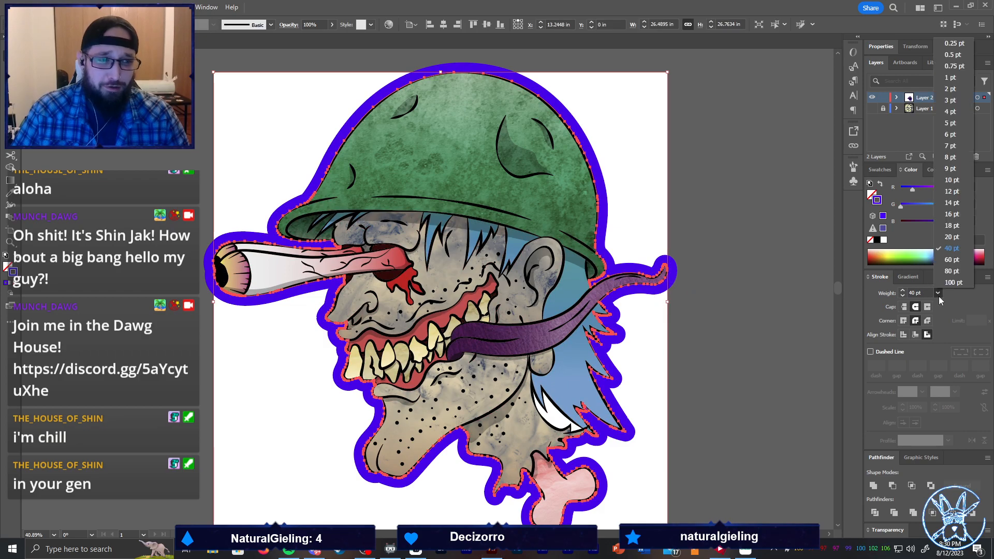
{"action": "left_click", "coordinate": [957, 232]}
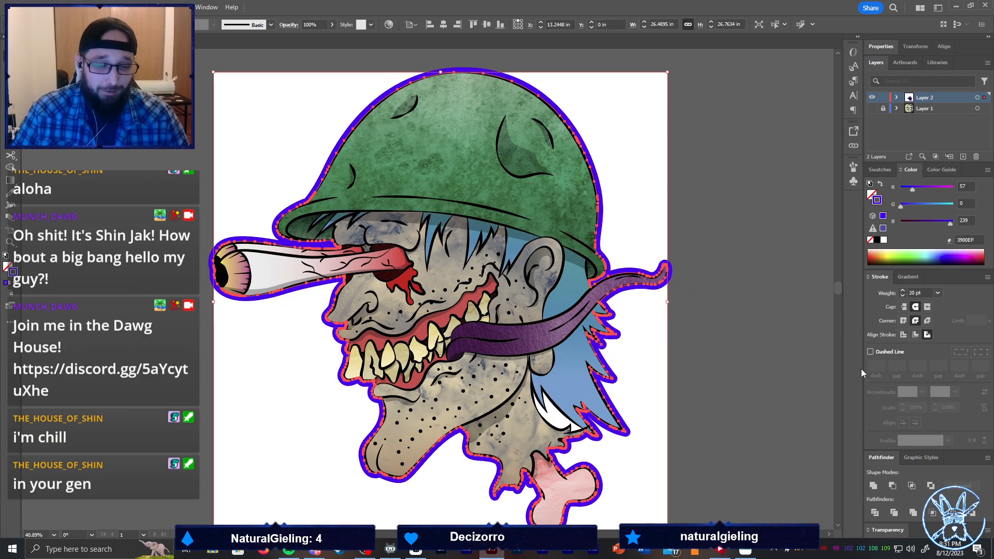
{"action": "left_click", "coordinate": [902, 290]}
{"action": "left_click", "coordinate": [903, 290]}
{"action": "left_click", "coordinate": [903, 290]}
{"action": "left_click", "coordinate": [902, 290]}
{"action": "left_click", "coordinate": [903, 289]}
{"action": "left_click", "coordinate": [902, 290]}
{"action": "left_click", "coordinate": [902, 289]}
{"action": "left_click", "coordinate": [902, 291]}
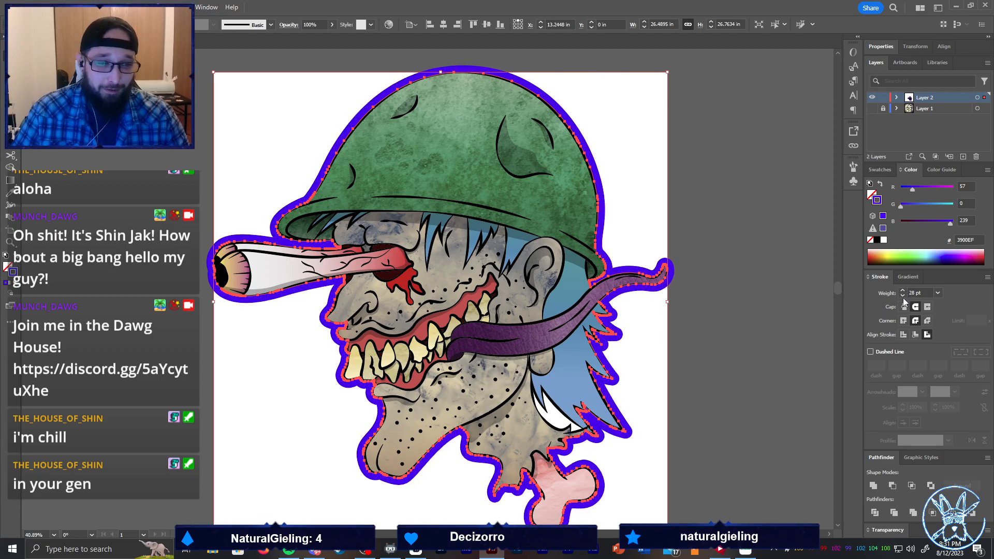
{"action": "left_click", "coordinate": [903, 297]}
{"action": "left_click", "coordinate": [903, 296]}
{"action": "left_click", "coordinate": [903, 296]}
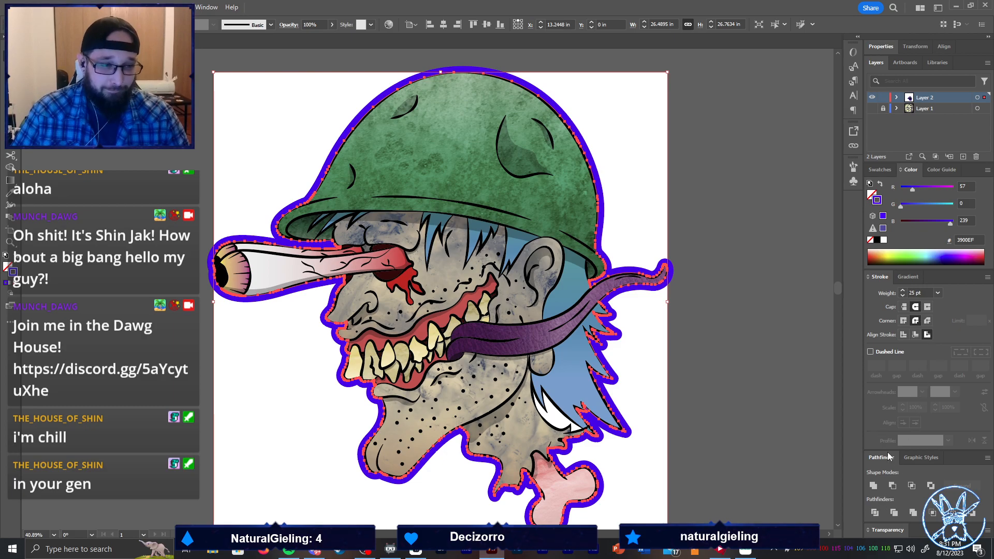
Expand and unite the stroke into one solid blue backing shape, and send it behind the head artwork
{"action": "left_click", "coordinate": [89, 8]}
{"action": "left_click", "coordinate": [168, 152]}
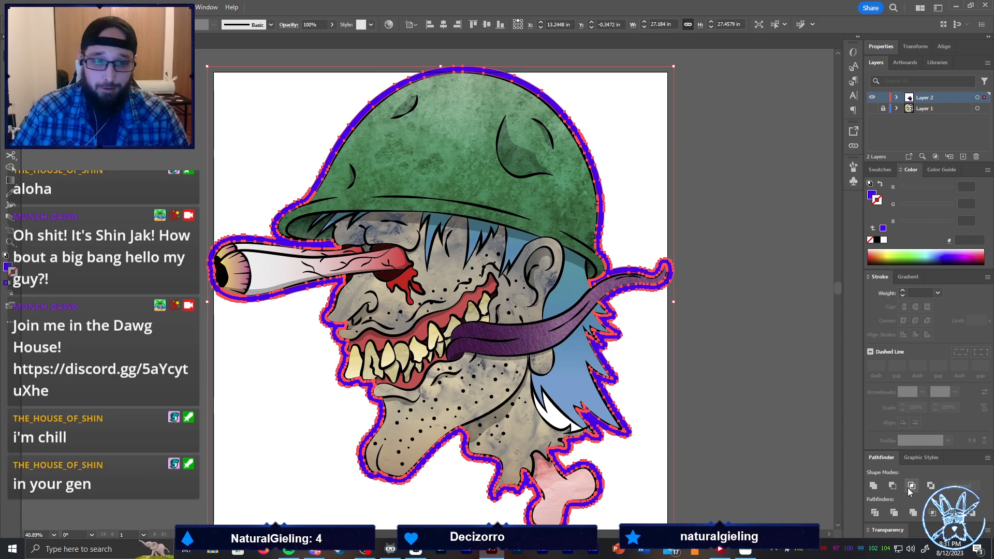
{"action": "left_click", "coordinate": [873, 486]}
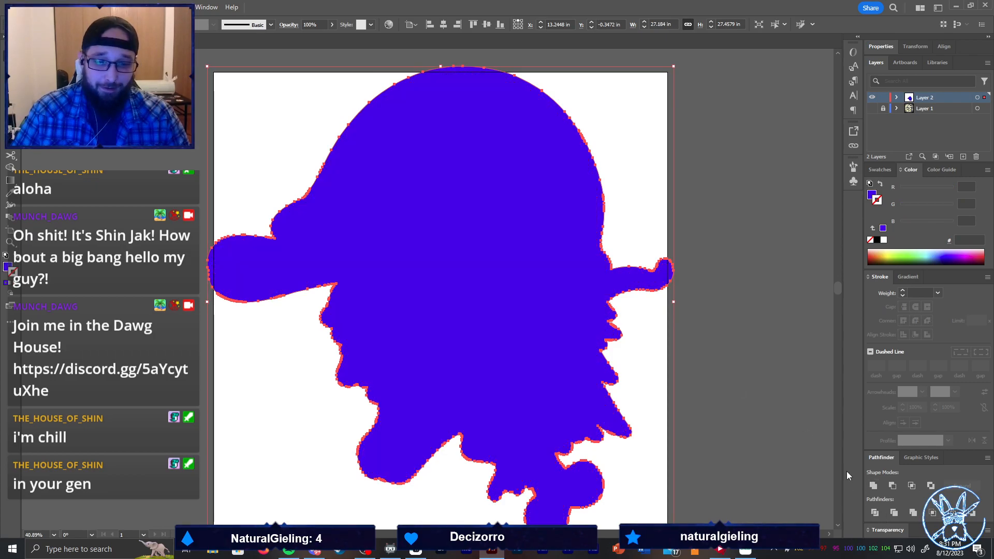
{"action": "key", "text": "ctrl+shift+bracketleft"}
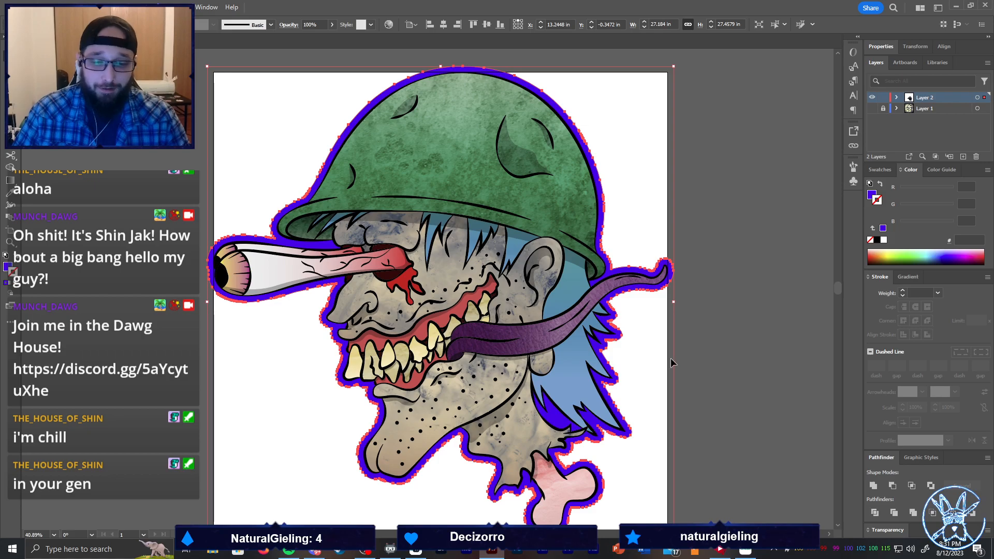
Round the sharp inner corner of the notch beneath the small hair spikes below the tongue on the blue backing
{"action": "left_click", "coordinate": [618, 359]}
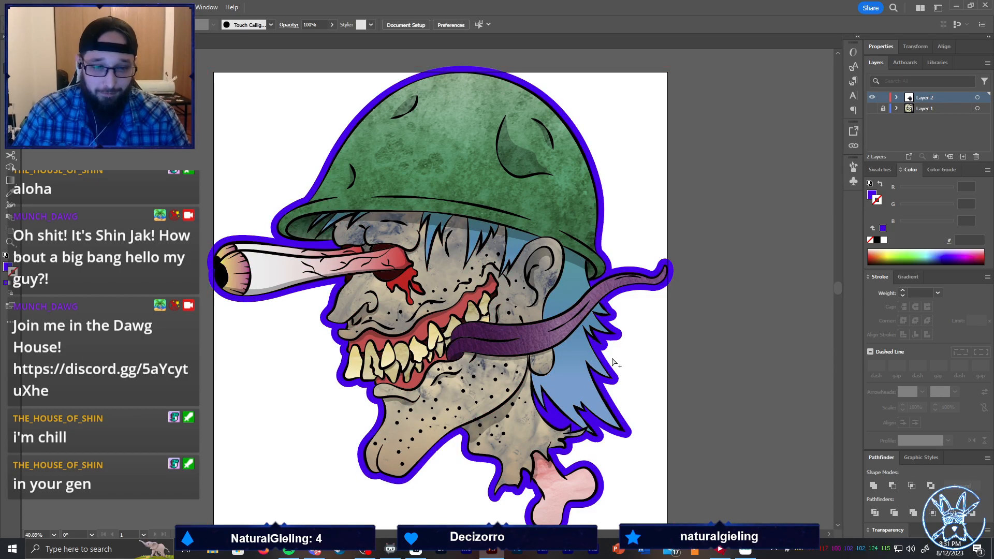
{"action": "scroll", "coordinate": [620, 356], "scroll_direction": "up", "scroll_amount": 3}
{"action": "left_click", "coordinate": [585, 340]}
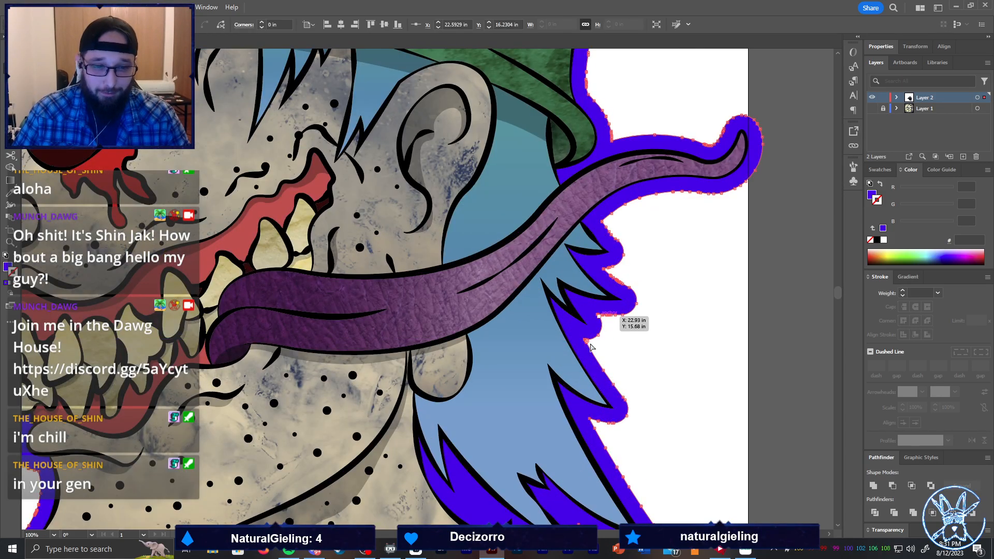
{"action": "scroll", "coordinate": [587, 348], "scroll_direction": "up", "scroll_amount": 3}
{"action": "left_click_drag", "start_coordinate": [591, 339], "coordinate": [612, 353]}
{"action": "left_click", "coordinate": [616, 255]}
{"action": "left_click_drag", "start_coordinate": [651, 270], "coordinate": [607, 249]}
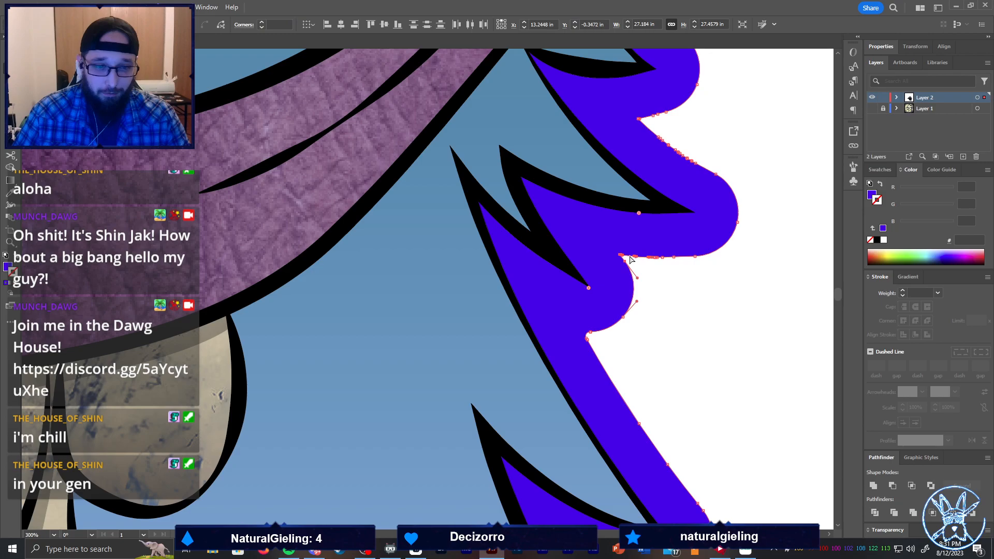
Try to remove the crowded anchor points at the sharp tip of the notch just above the rounded one
{"action": "left_click", "coordinate": [622, 256]}
{"action": "scroll", "coordinate": [622, 259], "scroll_direction": "up", "scroll_amount": 4}
{"action": "scroll", "coordinate": [622, 263], "scroll_direction": "up", "scroll_amount": 1}
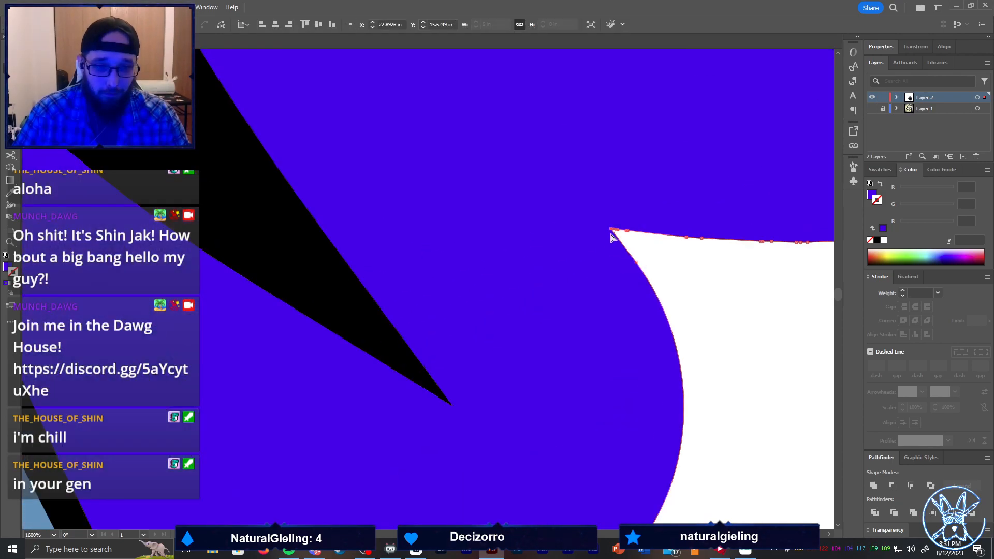
{"action": "left_click", "coordinate": [621, 235]}
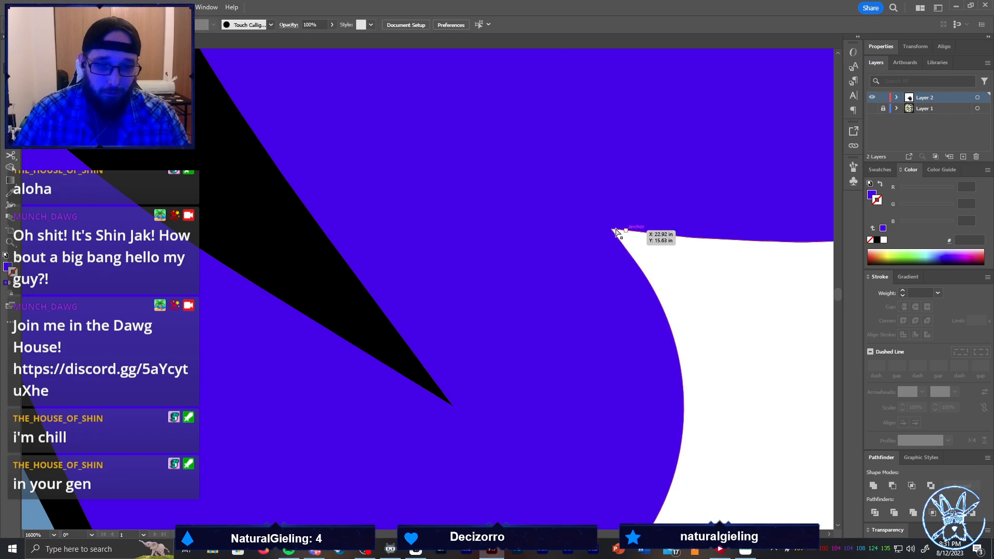
{"action": "left_click", "coordinate": [616, 230]}
{"action": "key", "text": "Delete"}
{"action": "left_click", "coordinate": [635, 245]}
{"action": "left_click", "coordinate": [615, 230]}
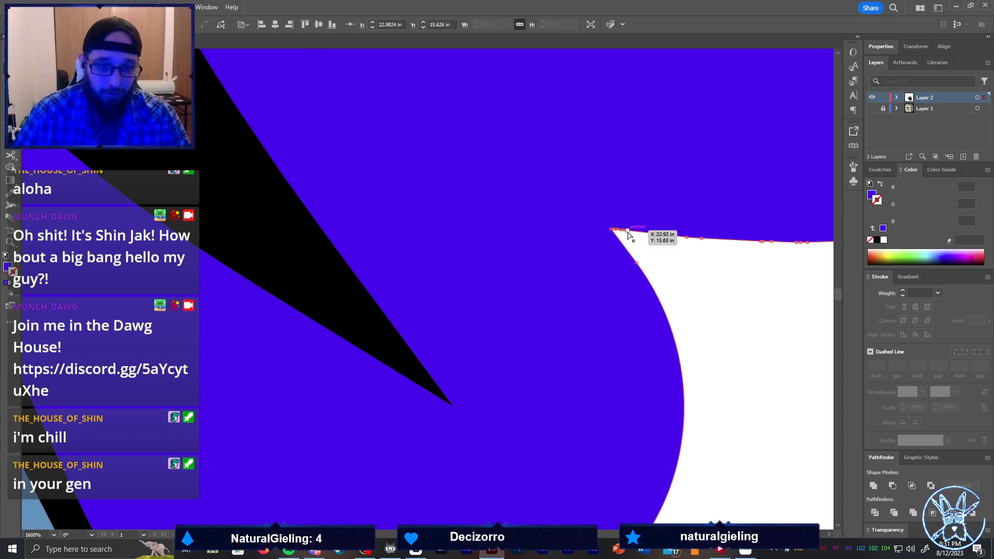
Round the sharp notches on the blue backing below and between the large lower hair spikes
{"action": "key", "text": "ctrl+1"}
{"action": "scroll", "coordinate": [642, 255], "scroll_direction": "down", "scroll_amount": 1}
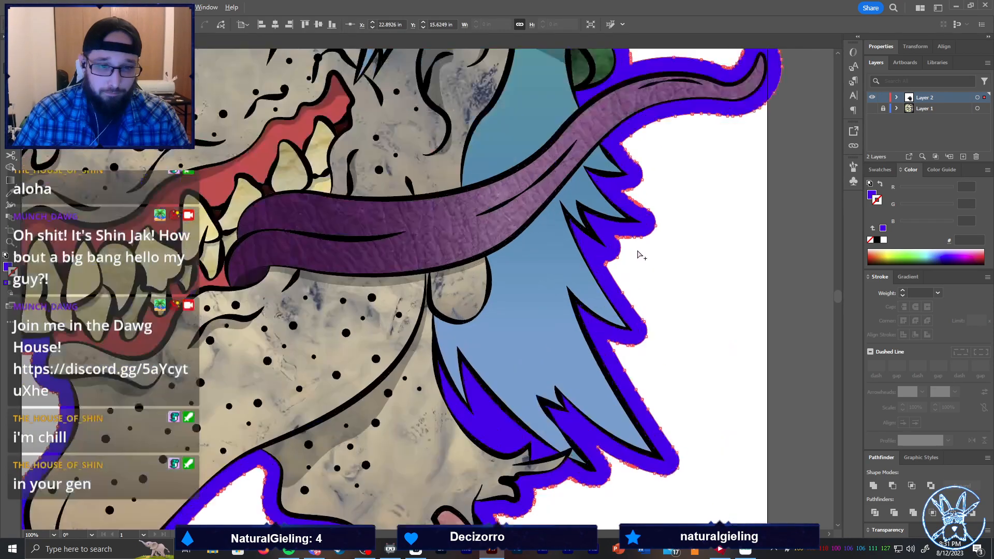
{"action": "scroll", "coordinate": [642, 254], "scroll_direction": "up", "scroll_amount": 4}
{"action": "scroll", "coordinate": [561, 211], "scroll_direction": "up", "scroll_amount": 1}
{"action": "scroll", "coordinate": [614, 254], "scroll_direction": "down", "scroll_amount": 7}
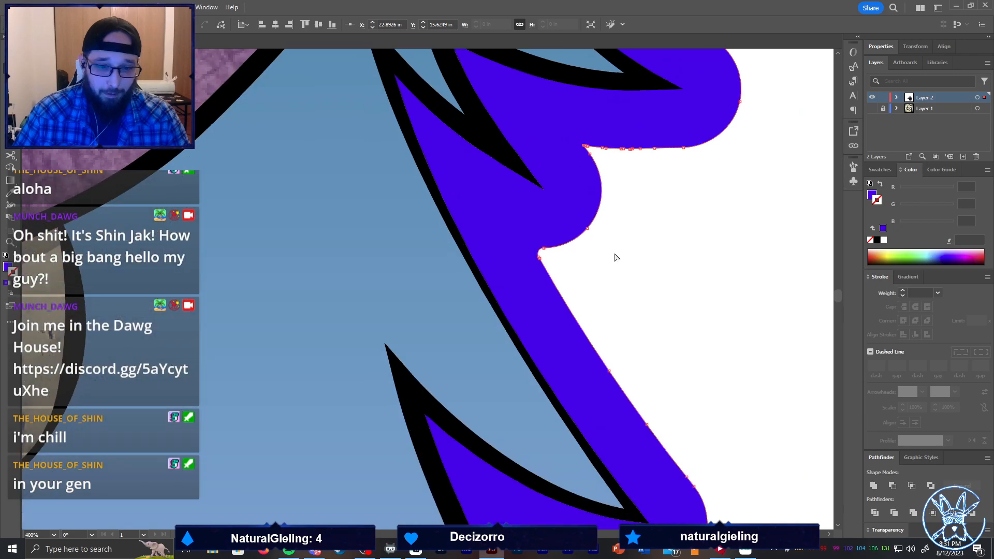
{"action": "scroll", "coordinate": [608, 266], "scroll_direction": "down", "scroll_amount": 3}
{"action": "left_click", "coordinate": [595, 346]}
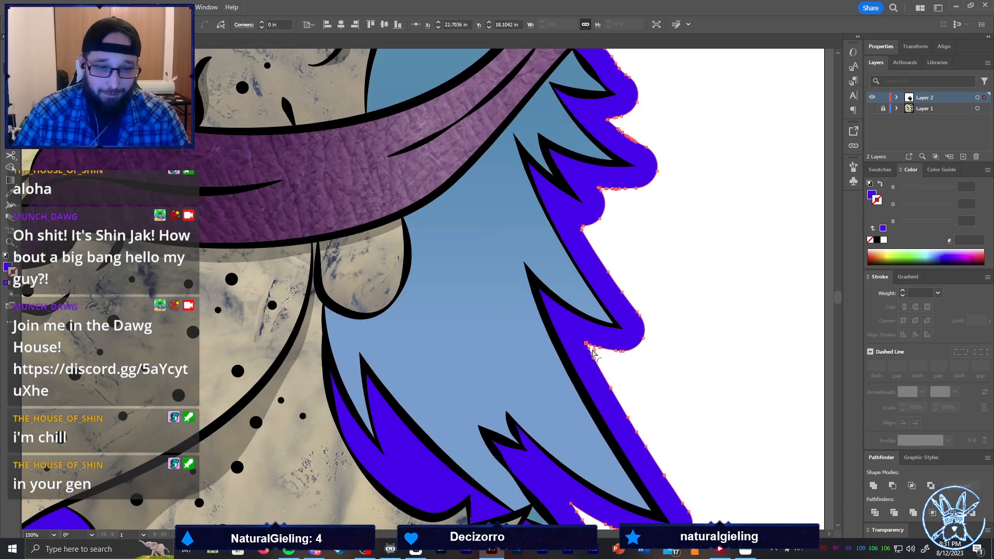
{"action": "scroll", "coordinate": [648, 371], "scroll_direction": "down", "scroll_amount": 2}
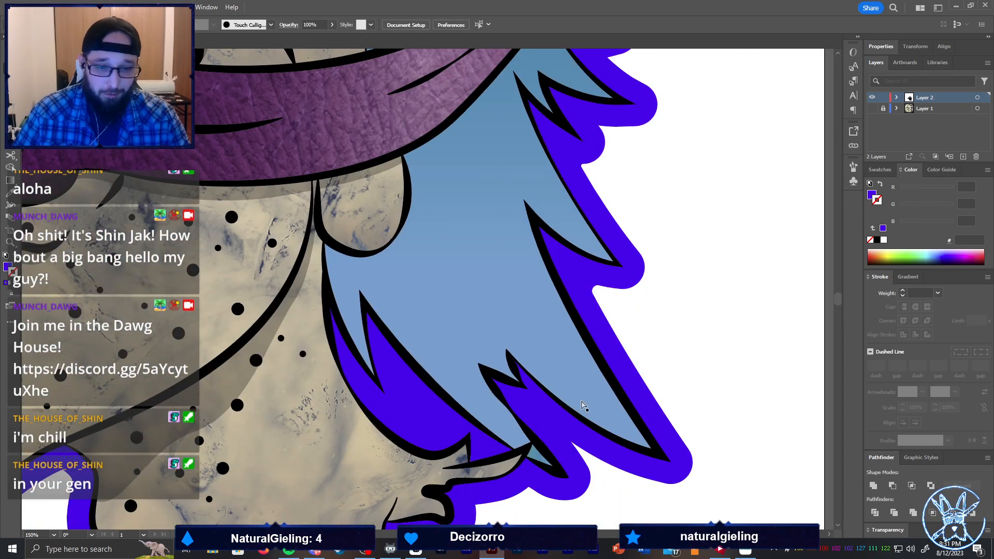
{"action": "left_click", "coordinate": [574, 447]}
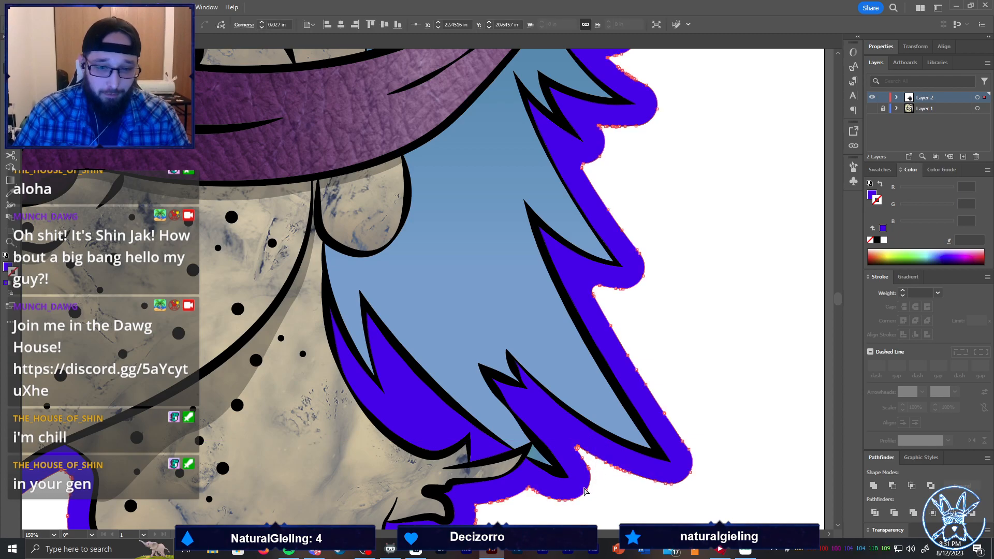
{"action": "left_click", "coordinate": [594, 483]}
Round the backing's inner corners below the lowest hair spike and above the curled flap of neck skin
{"action": "scroll", "coordinate": [528, 501], "scroll_direction": "down", "scroll_amount": 3}
{"action": "left_click", "coordinate": [475, 418]}
{"action": "left_click_drag", "start_coordinate": [483, 426], "coordinate": [486, 432]}
{"action": "left_click", "coordinate": [518, 424]}
{"action": "left_click", "coordinate": [529, 405]}
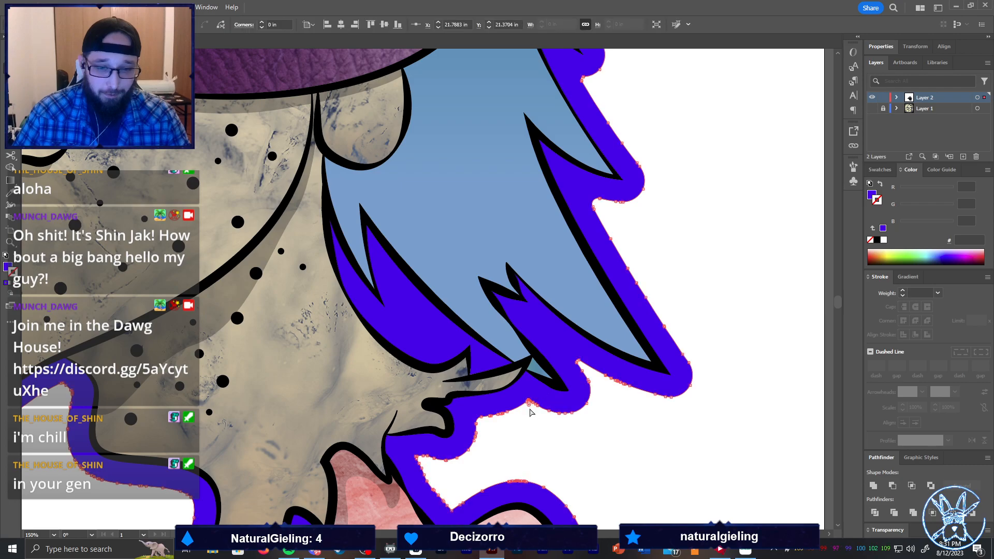
Round the backing's corners beneath the curled neck flap and the notch above the upper bone knob
{"action": "left_click", "coordinate": [416, 459]}
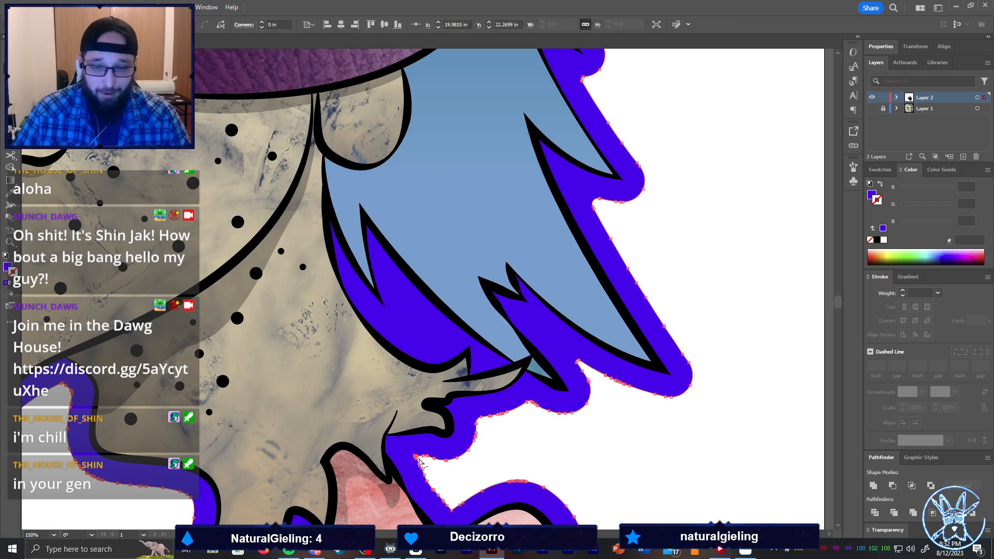
{"action": "scroll", "coordinate": [420, 463], "scroll_direction": "up", "scroll_amount": 4}
{"action": "left_click", "coordinate": [470, 463]}
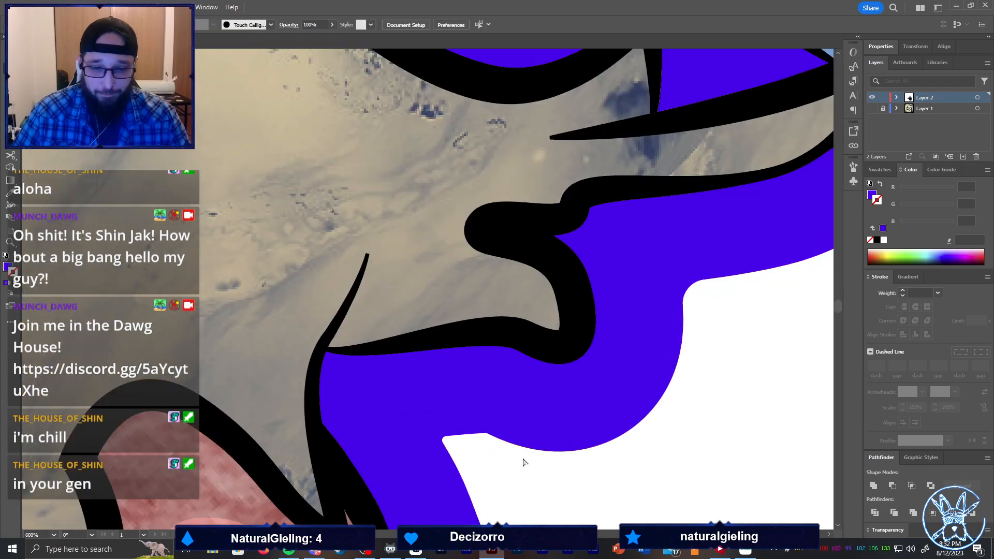
{"action": "left_click", "coordinate": [487, 434]}
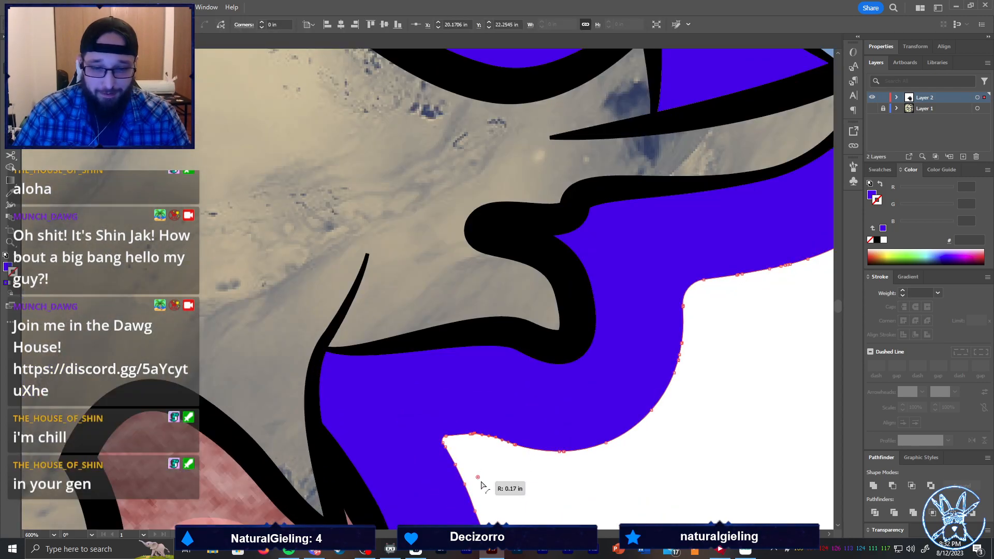
{"action": "scroll", "coordinate": [513, 475], "scroll_direction": "down", "scroll_amount": 4}
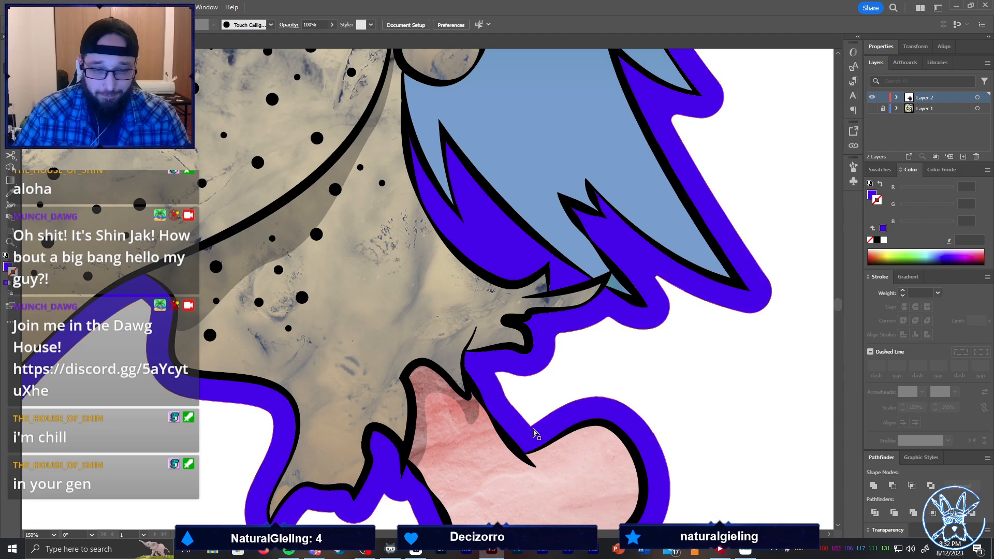
{"action": "left_click", "coordinate": [531, 417]}
Round the inner corners of the backing along the torn neck edge between the bone and the hanging skin tip
{"action": "scroll", "coordinate": [518, 417], "scroll_direction": "down", "scroll_amount": 4}
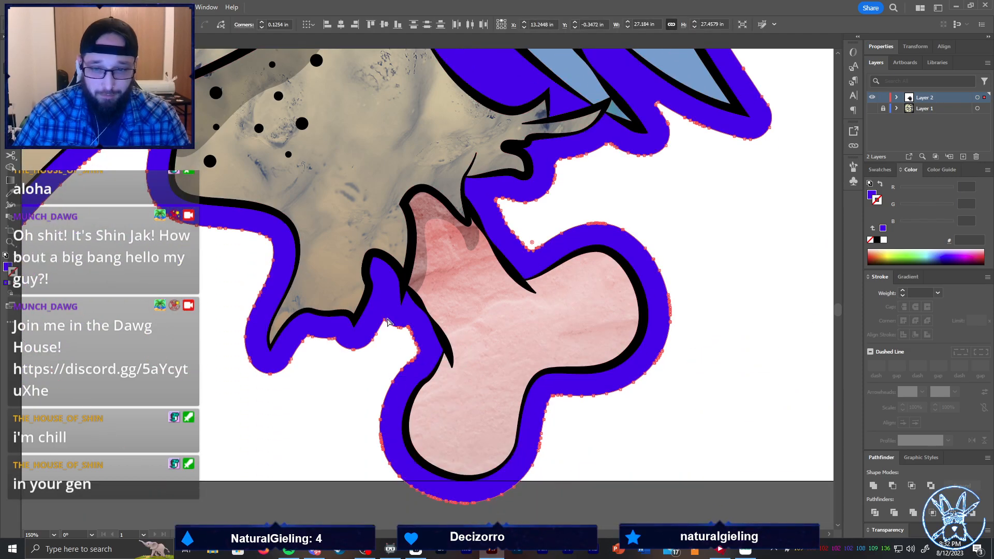
{"action": "left_click", "coordinate": [385, 329]}
{"action": "scroll", "coordinate": [391, 351], "scroll_direction": "up", "scroll_amount": 3}
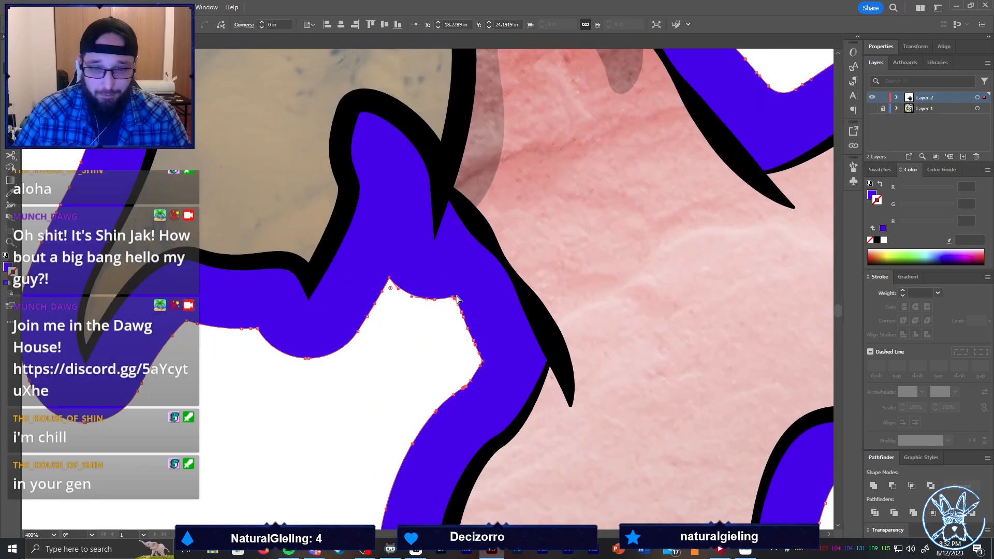
{"action": "left_click_drag", "start_coordinate": [390, 288], "coordinate": [402, 326]}
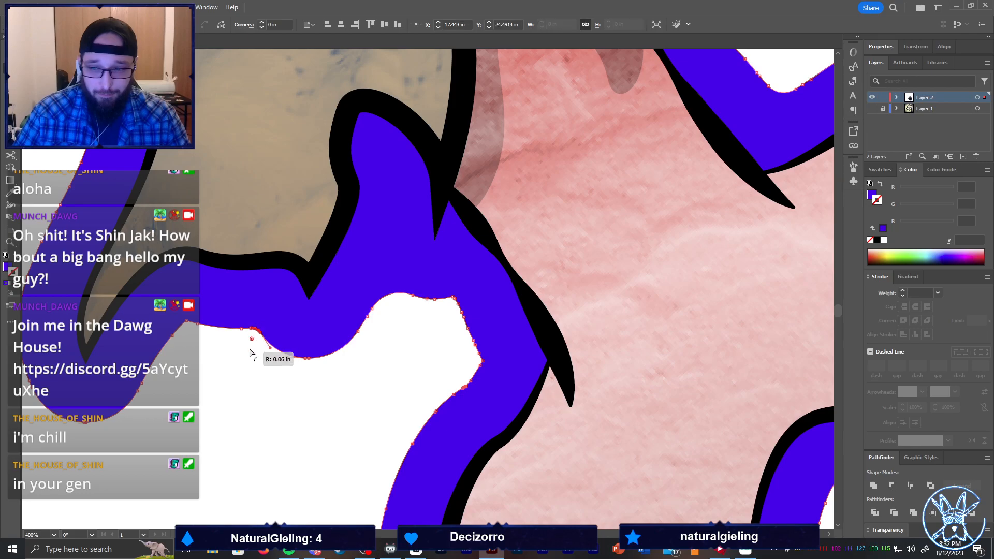
{"action": "left_click", "coordinate": [190, 334]}
{"action": "left_click_drag", "start_coordinate": [188, 331], "coordinate": [190, 375]}
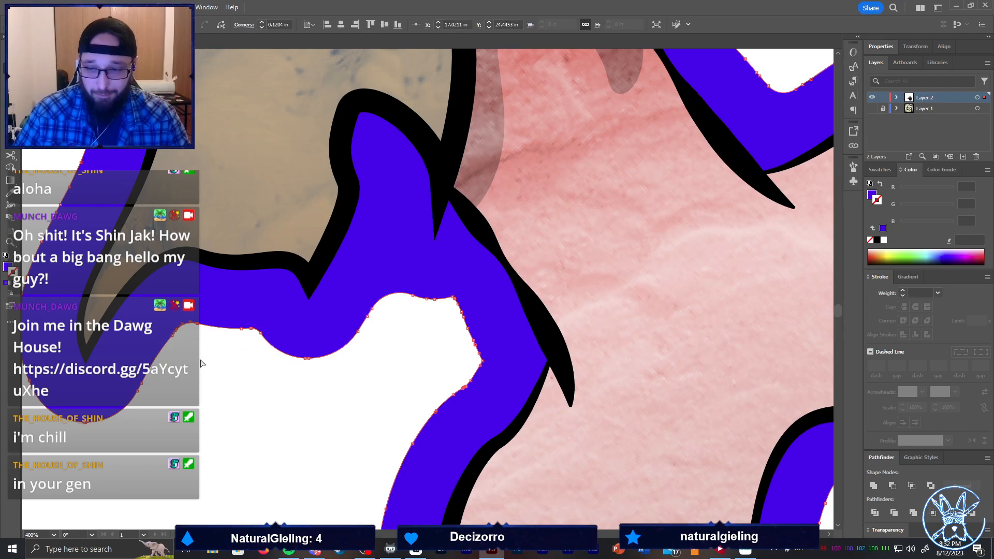
{"action": "left_click", "coordinate": [203, 358]}
Clean up the sharp notch between the small hair spikes by moving its tip anchor and pulling out a curve handle
{"action": "scroll", "coordinate": [203, 354], "scroll_direction": "down", "scroll_amount": 3}
{"action": "scroll", "coordinate": [486, 140], "scroll_direction": "down", "scroll_amount": 3}
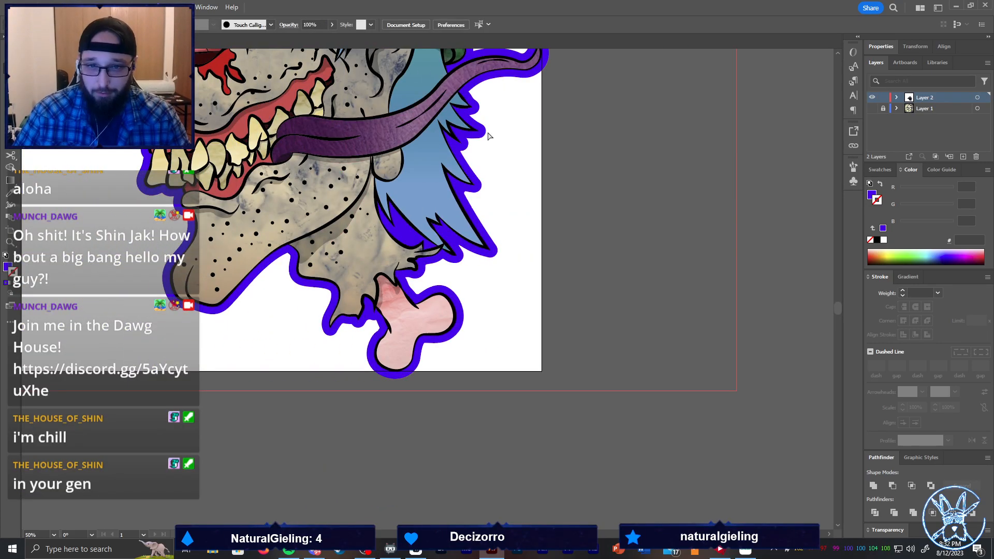
{"action": "scroll", "coordinate": [432, 211], "scroll_direction": "up", "scroll_amount": 5}
{"action": "left_click", "coordinate": [395, 237]}
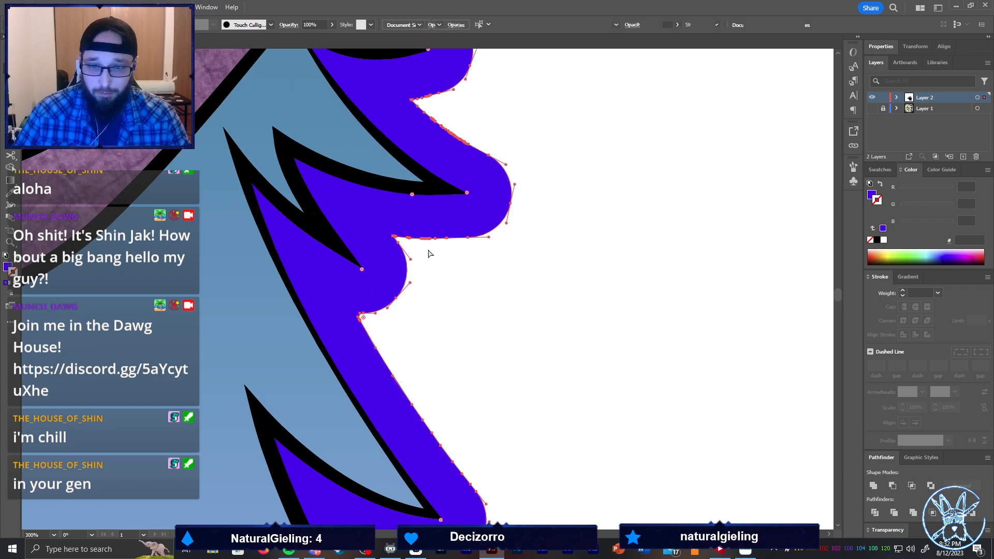
{"action": "scroll", "coordinate": [397, 259], "scroll_direction": "up", "scroll_amount": 4}
{"action": "scroll", "coordinate": [399, 273], "scroll_direction": "up", "scroll_amount": 2}
{"action": "left_click", "coordinate": [507, 293]}
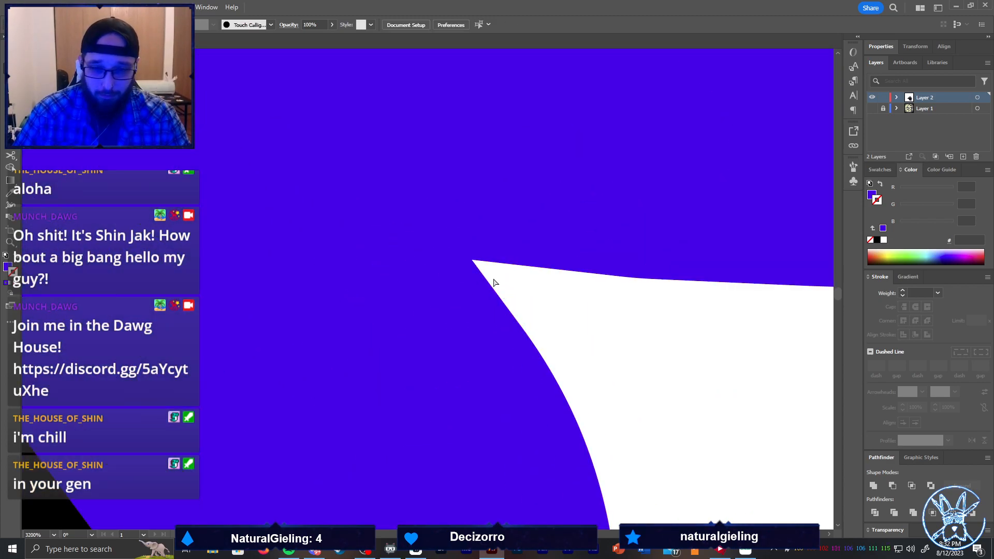
{"action": "left_click", "coordinate": [472, 260]}
{"action": "left_click_drag", "start_coordinate": [472, 263], "coordinate": [485, 264]}
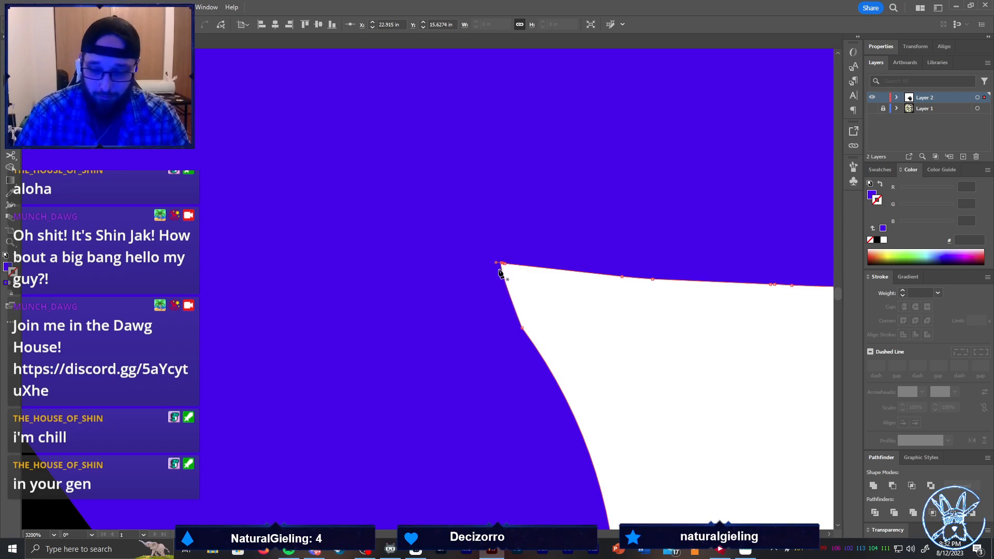
{"action": "key", "text": "space"}
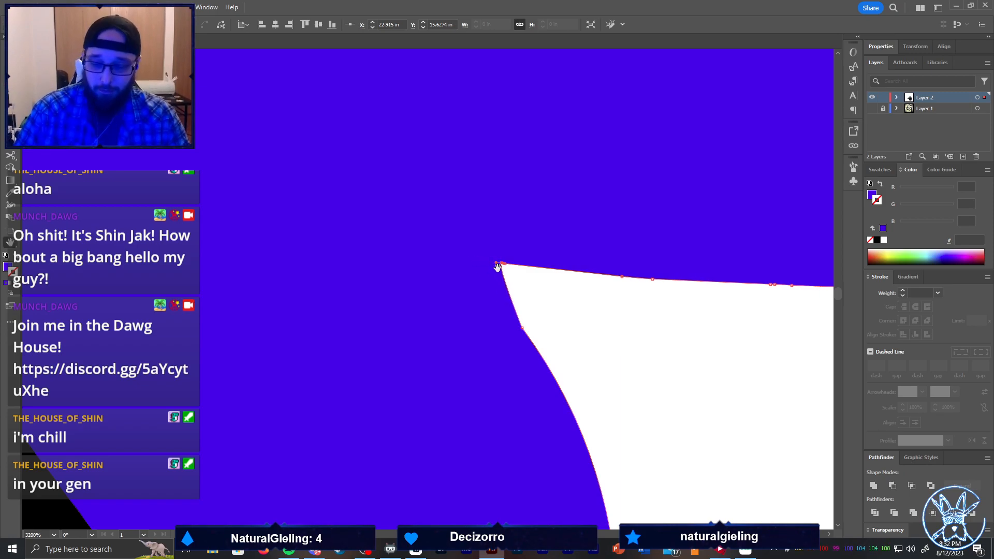
{"action": "left_click_drag", "start_coordinate": [495, 265], "coordinate": [467, 254]}
{"action": "key", "text": "ctrl+z"}
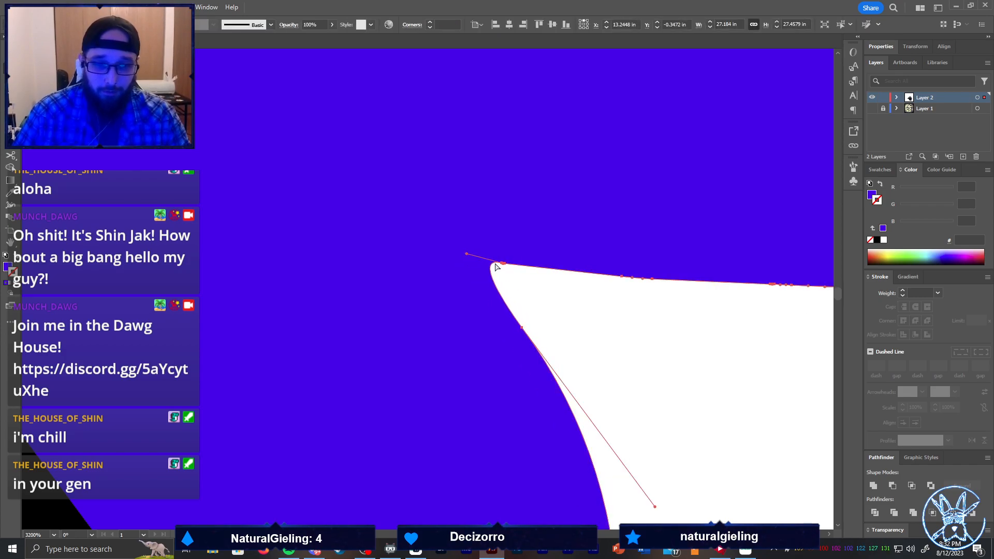
Remove the crowded anchor at the tip of the next notch up between the hair spikes and slightly round that tip
{"action": "scroll", "coordinate": [495, 268], "scroll_direction": "down", "scroll_amount": 5}
{"action": "scroll", "coordinate": [596, 268], "scroll_direction": "up", "scroll_amount": 3}
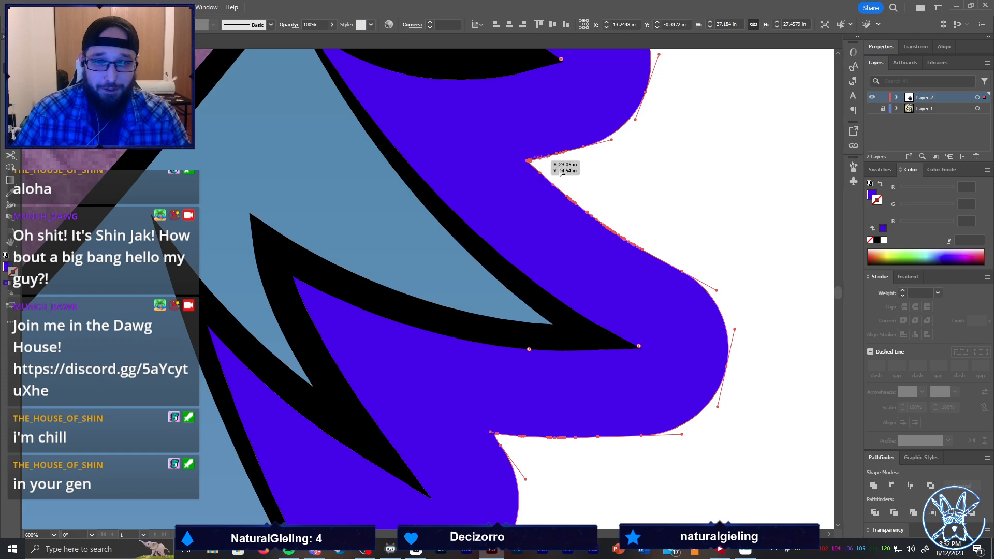
{"action": "left_click", "coordinate": [528, 161]}
{"action": "scroll", "coordinate": [538, 169], "scroll_direction": "up", "scroll_amount": 5}
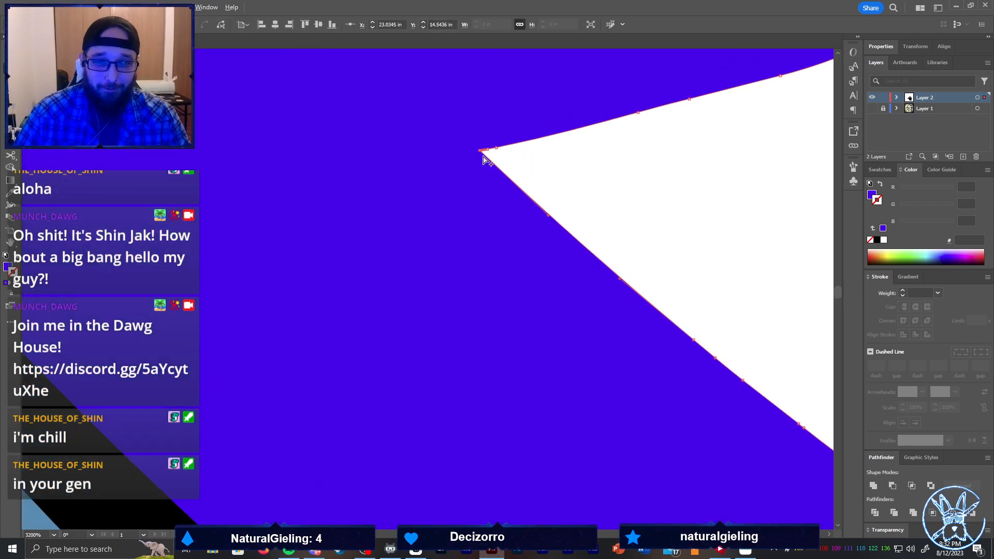
{"action": "left_click", "coordinate": [480, 150]}
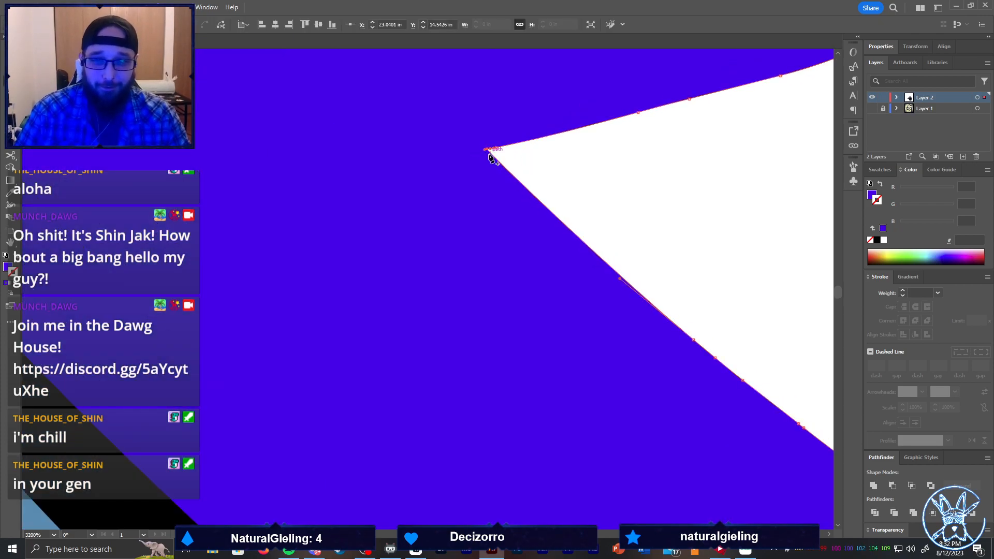
{"action": "key", "text": "a"}
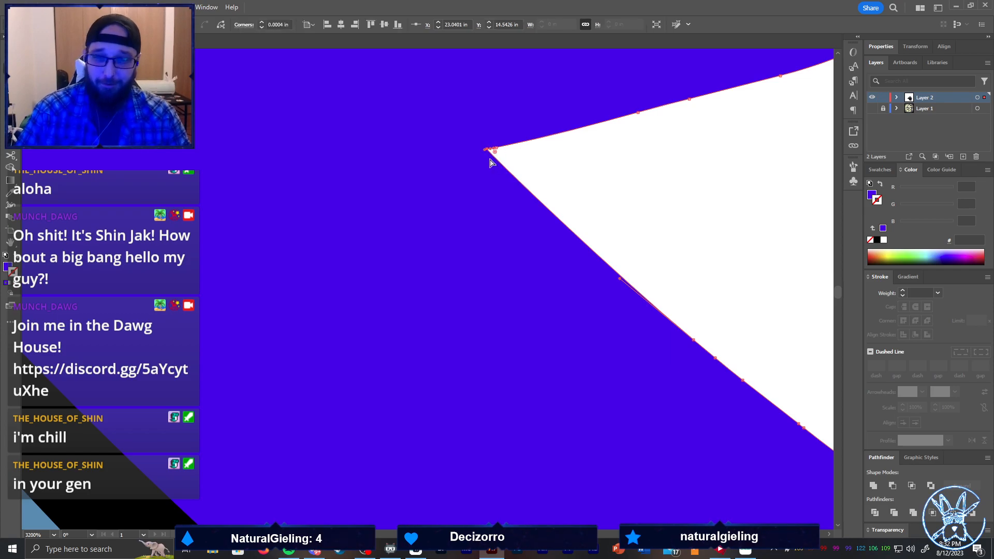
{"action": "left_click_drag", "start_coordinate": [496, 158], "coordinate": [510, 159]}
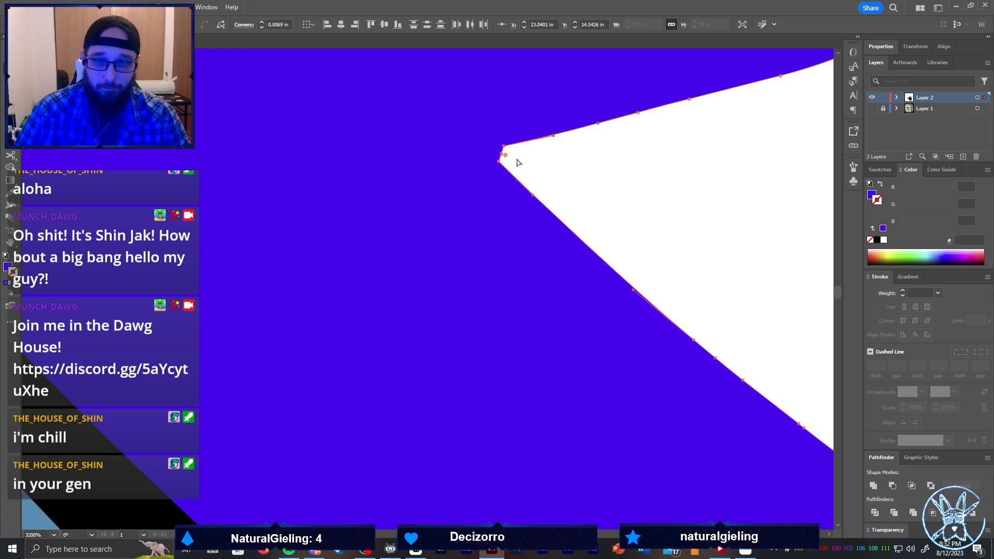
{"action": "left_click_drag", "start_coordinate": [492, 148], "coordinate": [493, 152]}
{"action": "left_click", "coordinate": [528, 163]}
{"action": "scroll", "coordinate": [533, 165], "scroll_direction": "down", "scroll_amount": 3}
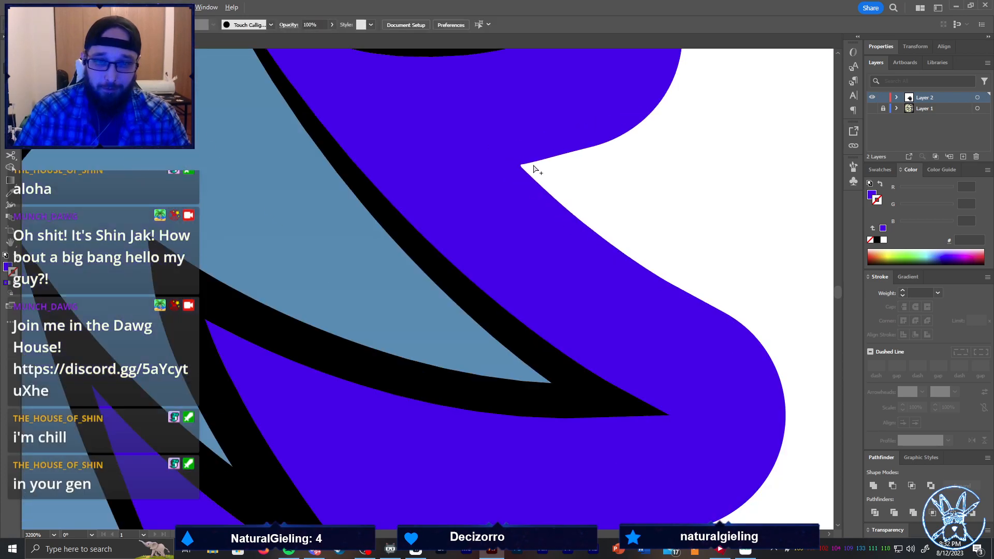
Round the notch between the tongue and the topmost hair spike, removing the extra anchor points at its tip
{"action": "scroll", "coordinate": [661, 191], "scroll_direction": "down", "scroll_amount": 5}
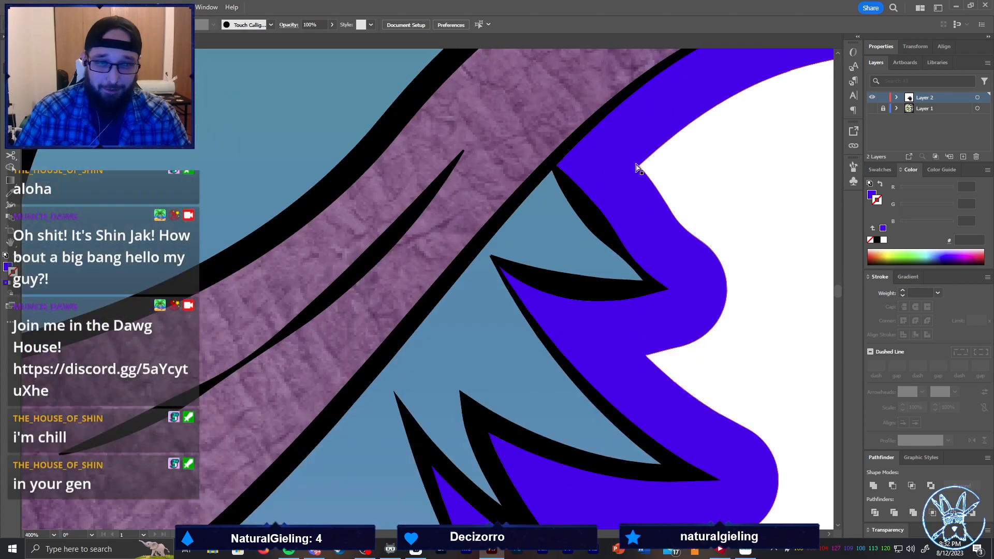
{"action": "left_click", "coordinate": [642, 166]}
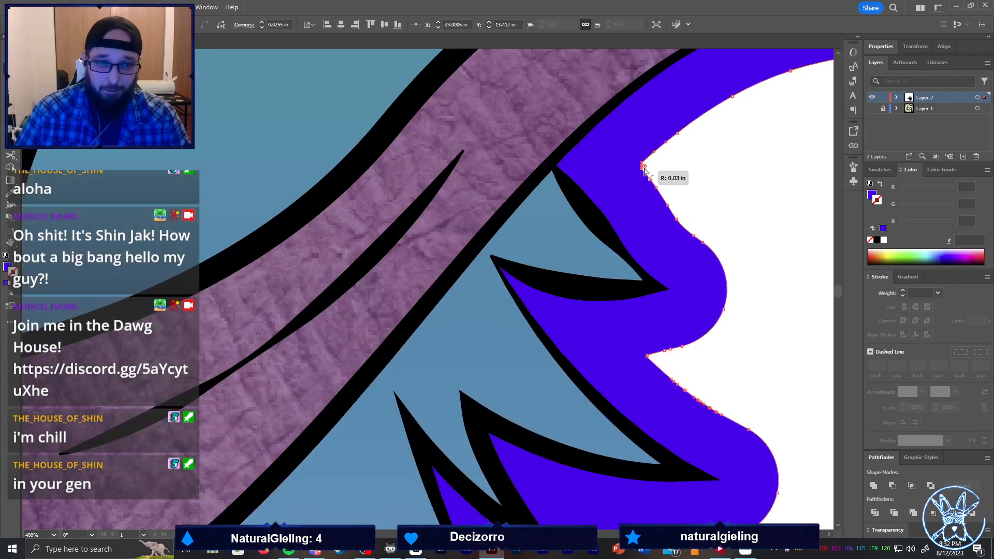
{"action": "left_click", "coordinate": [645, 167]}
{"action": "scroll", "coordinate": [647, 165], "scroll_direction": "up", "scroll_amount": 4}
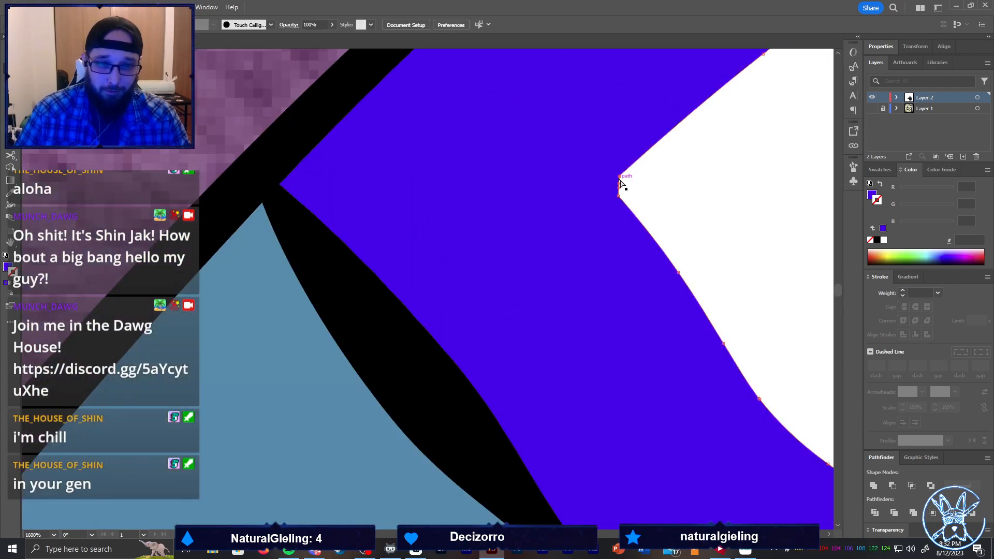
{"action": "left_click", "coordinate": [620, 185]}
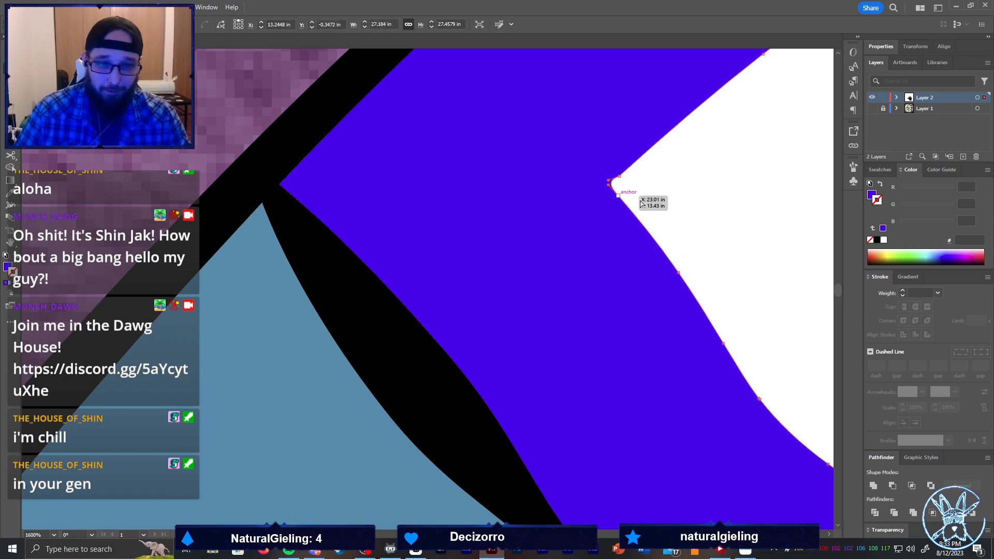
{"action": "left_click", "coordinate": [644, 199]}
{"action": "scroll", "coordinate": [645, 199], "scroll_direction": "down", "scroll_amount": 6}
{"action": "scroll", "coordinate": [645, 199], "scroll_direction": "up", "scroll_amount": 8}
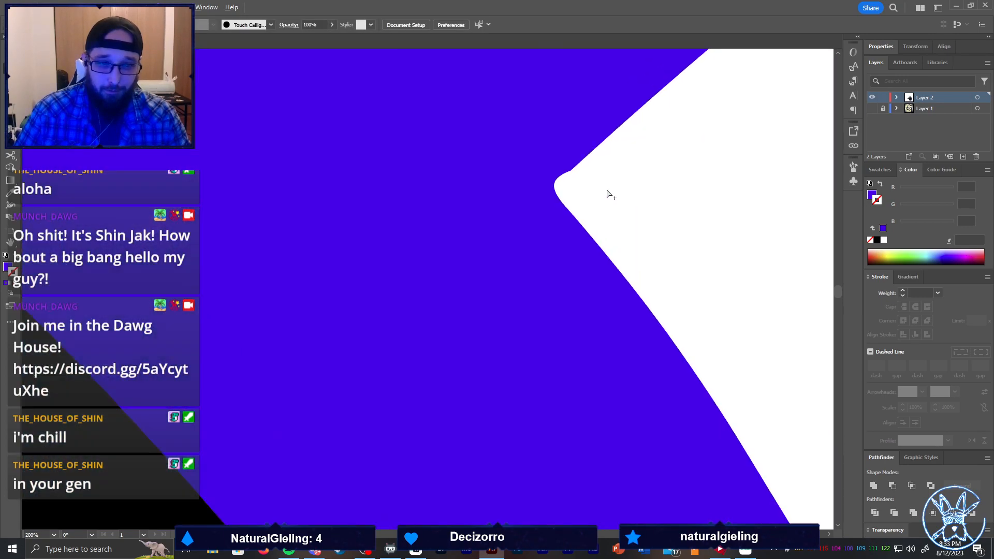
{"action": "left_click", "coordinate": [570, 175]}
{"action": "left_click", "coordinate": [550, 183]}
{"action": "left_click", "coordinate": [601, 195]}
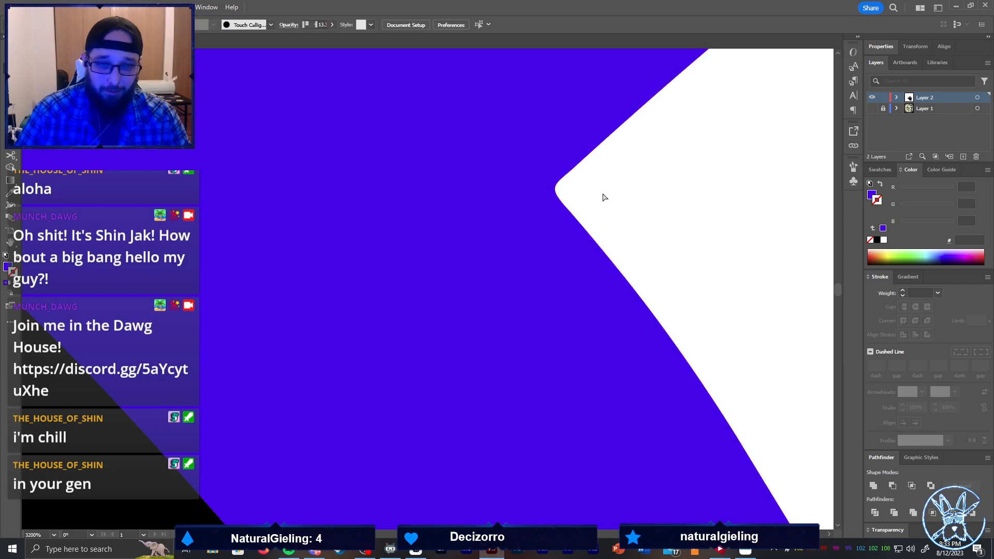
Try to round the sharp notch of the backing between the helmet brim and the tongue
{"action": "scroll", "coordinate": [601, 196], "scroll_direction": "down", "scroll_amount": 10}
{"action": "scroll", "coordinate": [642, 199], "scroll_direction": "up", "scroll_amount": 3}
{"action": "scroll", "coordinate": [640, 199], "scroll_direction": "up", "scroll_amount": 3}
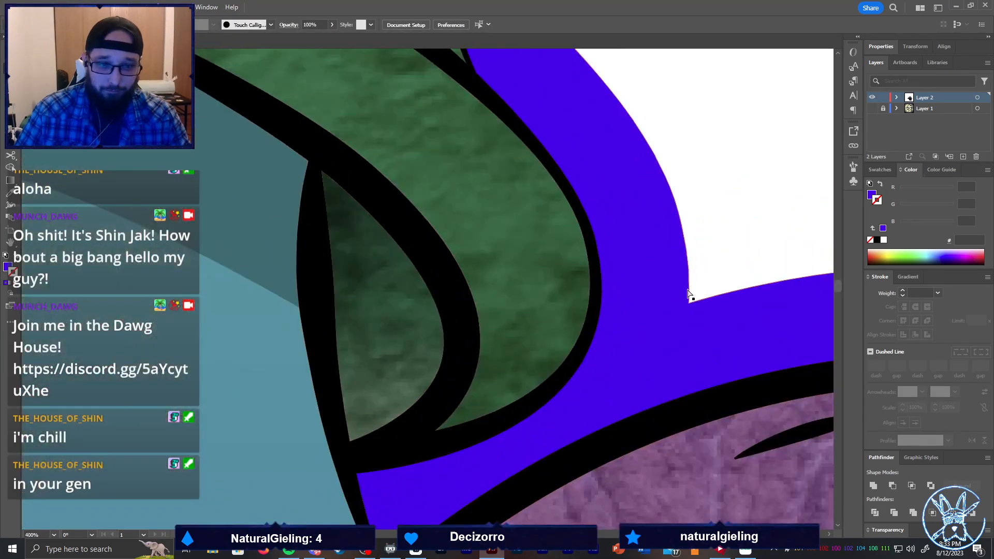
{"action": "left_click", "coordinate": [689, 307]}
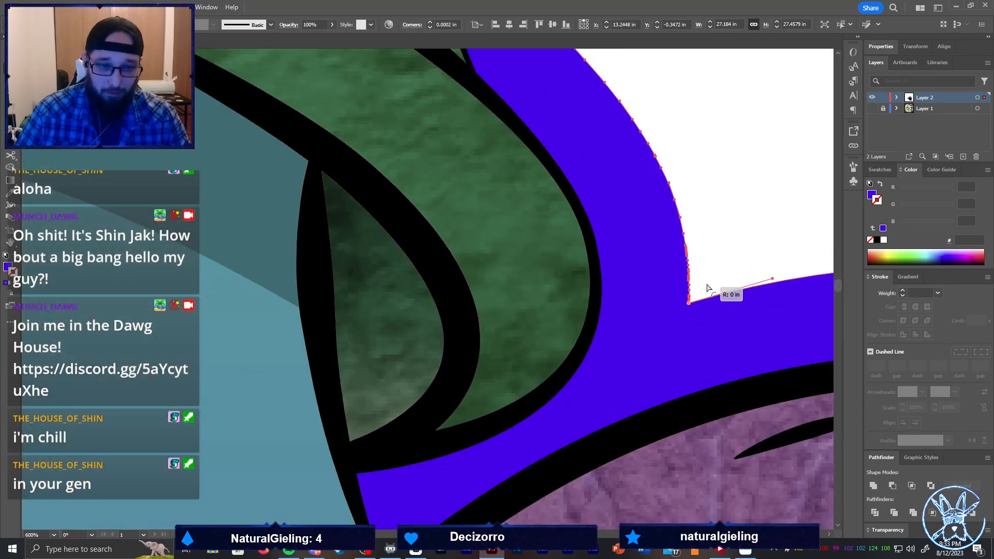
Simplify the entire blue backing path to reduce its anchor points
{"action": "key", "text": "ctrl+0"}
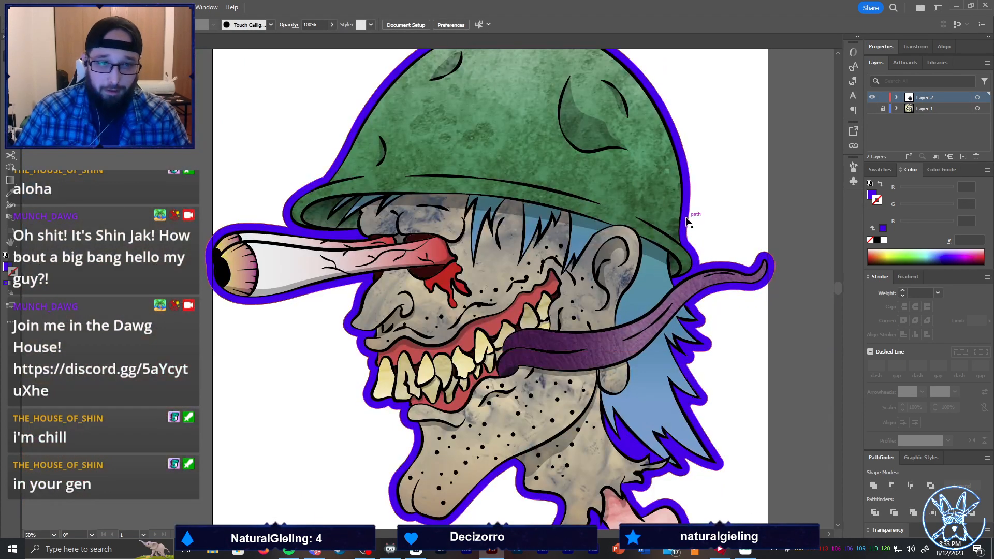
{"action": "left_click", "coordinate": [89, 7]}
{"action": "mouse_move", "coordinate": [141, 265]}
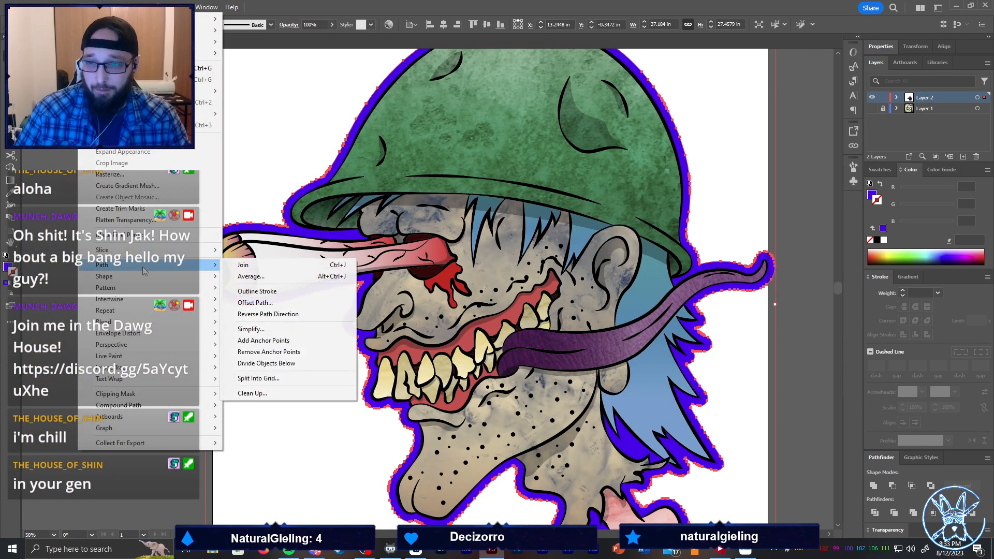
{"action": "left_click", "coordinate": [303, 329]}
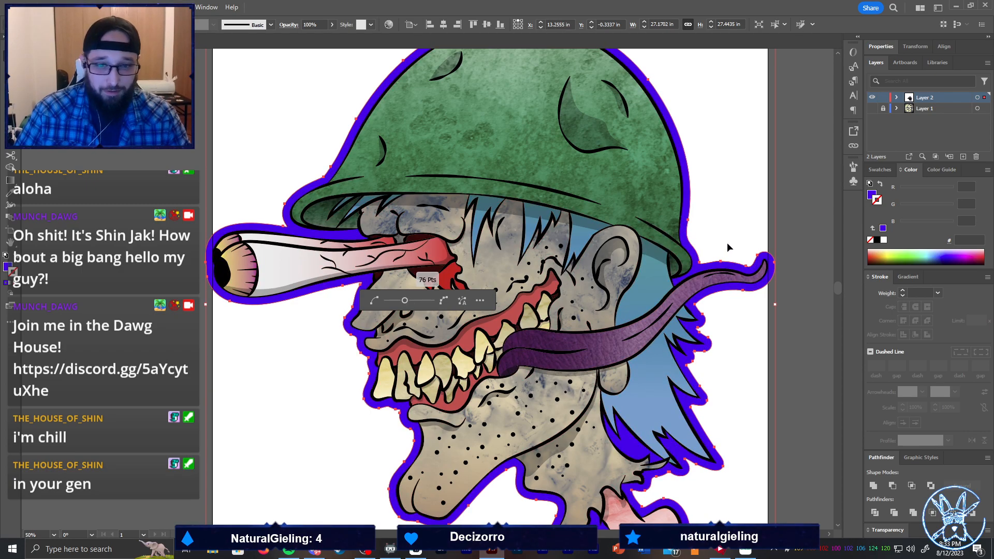
{"action": "left_click", "coordinate": [761, 264]}
Smooth the kink in the simplified backing at the notch between the helmet brim and the tongue
{"action": "scroll", "coordinate": [760, 264], "scroll_direction": "up", "scroll_amount": 4}
{"action": "scroll", "coordinate": [705, 279], "scroll_direction": "up", "scroll_amount": 4}
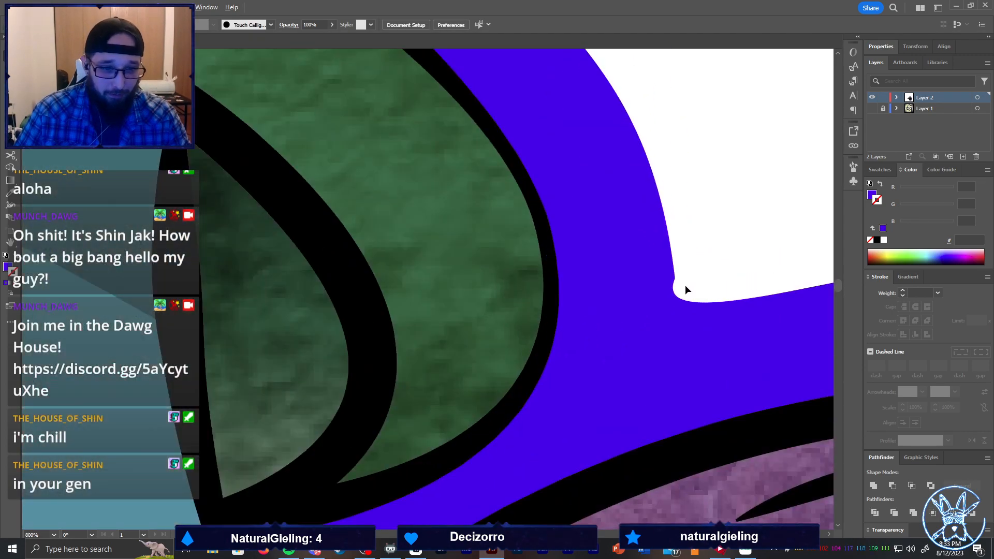
{"action": "left_click", "coordinate": [674, 281]}
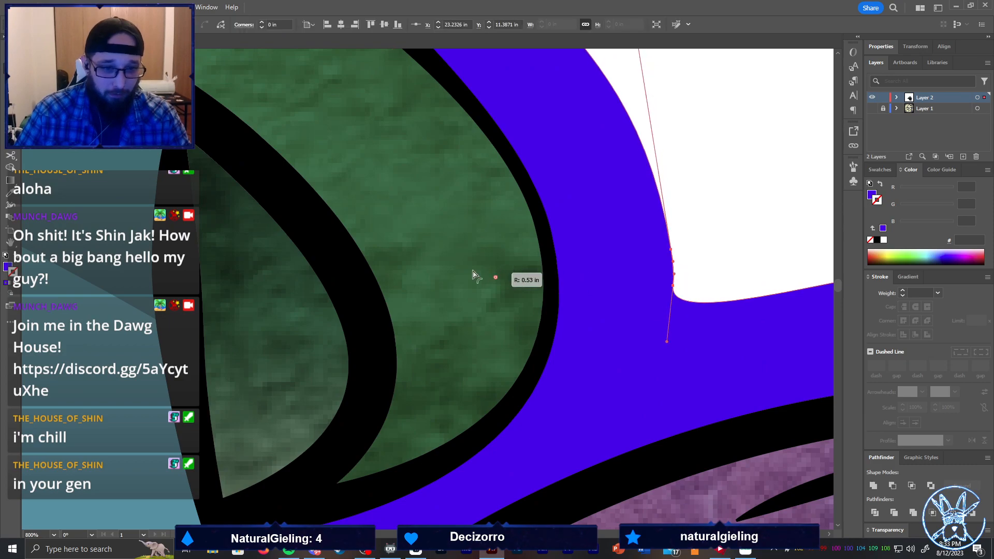
{"action": "left_click", "coordinate": [636, 270]}
{"action": "scroll", "coordinate": [640, 271], "scroll_direction": "down", "scroll_amount": 3}
{"action": "left_click_drag", "start_coordinate": [780, 269], "coordinate": [795, 95]}
{"action": "scroll", "coordinate": [747, 153], "scroll_direction": "down", "scroll_amount": 3}
{"action": "scroll", "coordinate": [741, 181], "scroll_direction": "right", "scroll_amount": 2}
{"action": "left_click", "coordinate": [714, 268]}
{"action": "scroll", "coordinate": [694, 277], "scroll_direction": "down", "scroll_amount": 2}
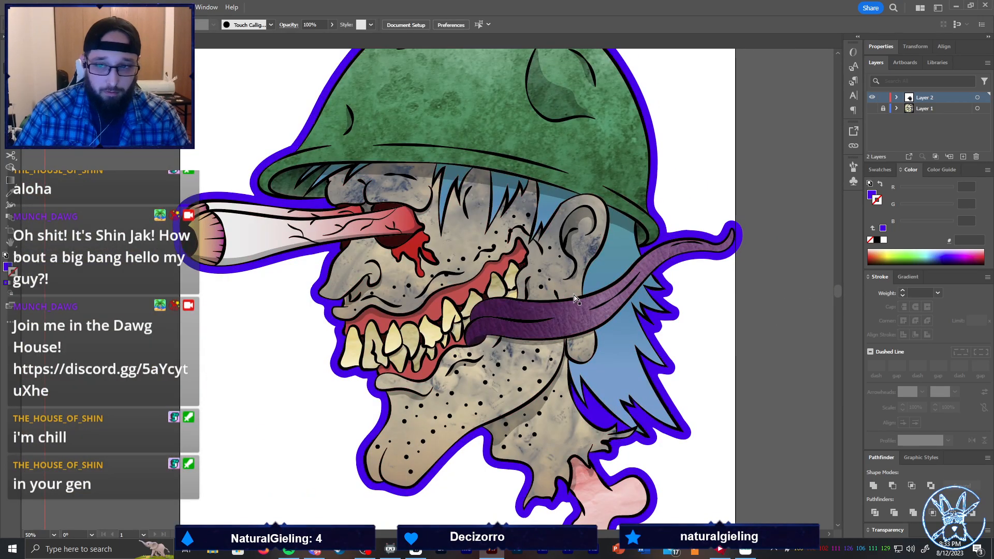
Round the blue outline's sharp notch beneath the purple tongue, where it meets the hair
{"action": "scroll", "coordinate": [728, 239], "scroll_direction": "up", "scroll_amount": 3}
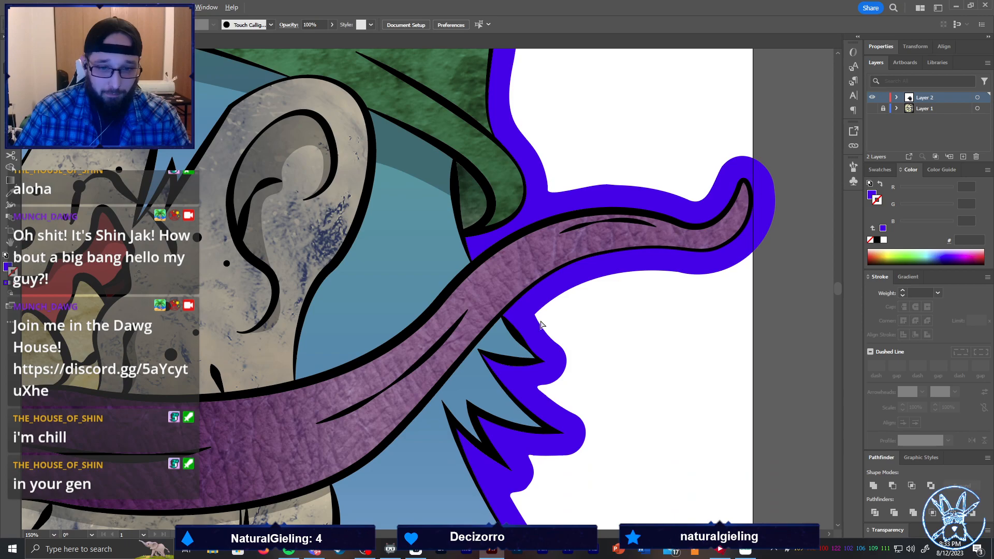
{"action": "scroll", "coordinate": [539, 324], "scroll_direction": "up", "scroll_amount": 3}
{"action": "left_click_drag", "start_coordinate": [527, 299], "coordinate": [616, 321]}
{"action": "scroll", "coordinate": [616, 321], "scroll_direction": "down", "scroll_amount": 1}
{"action": "left_click", "coordinate": [616, 321]}
{"action": "scroll", "coordinate": [617, 321], "scroll_direction": "down", "scroll_amount": 6}
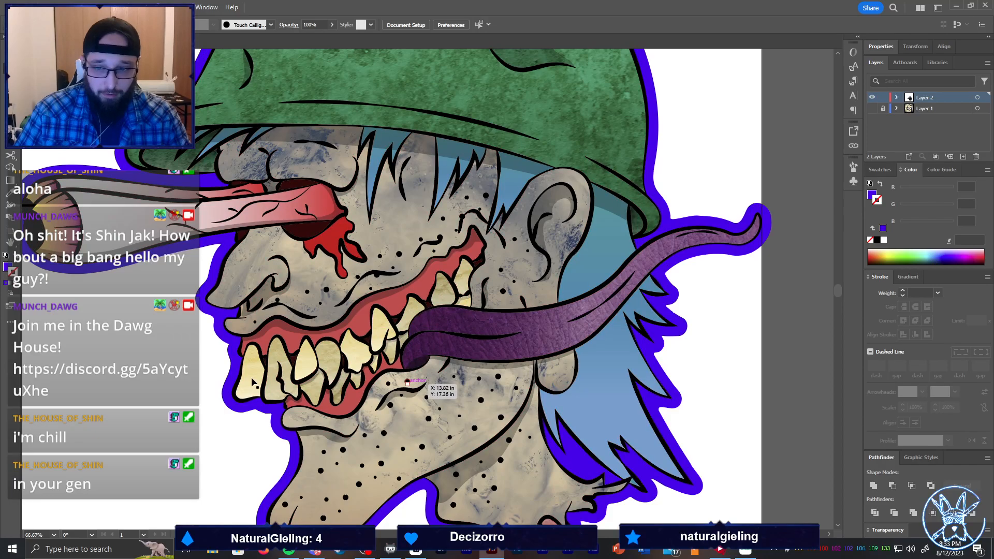
Round the outline's sharp corner between the upper lip and the front tooth with a radius of about 0.09 in
{"action": "scroll", "coordinate": [229, 328], "scroll_direction": "up", "scroll_amount": 4}
{"action": "left_click", "coordinate": [437, 384]}
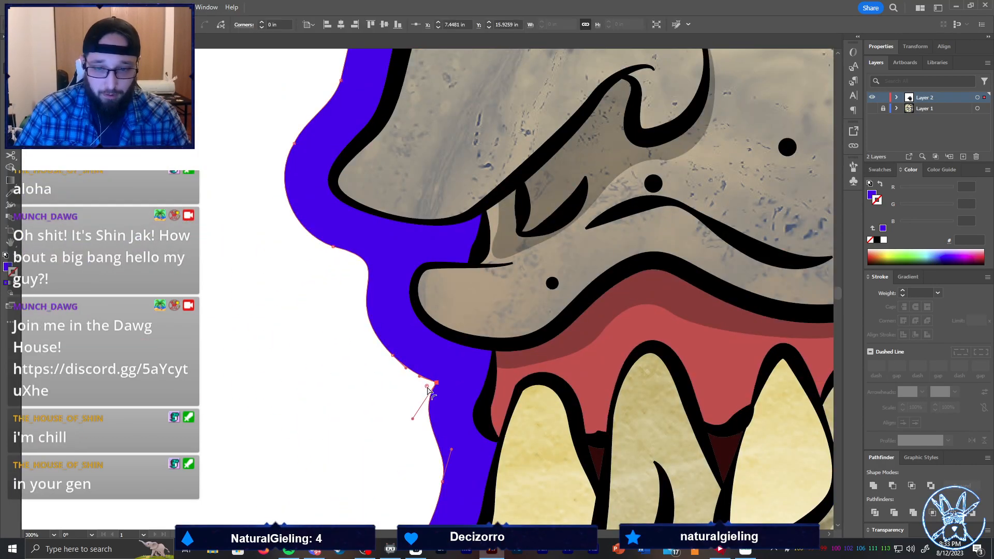
{"action": "scroll", "coordinate": [430, 398], "scroll_direction": "down", "scroll_amount": 4}
{"action": "scroll", "coordinate": [433, 416], "scroll_direction": "down", "scroll_amount": 2}
Round the outline's sharp corners beneath the front teeth, just above the lower lip
{"action": "scroll", "coordinate": [433, 416], "scroll_direction": "up", "scroll_amount": 3}
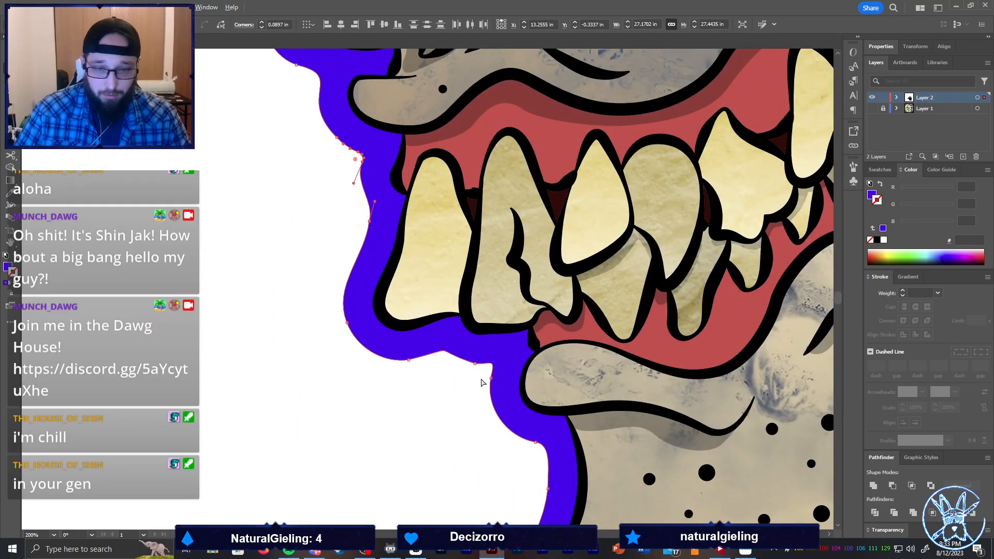
{"action": "left_click", "coordinate": [475, 364]}
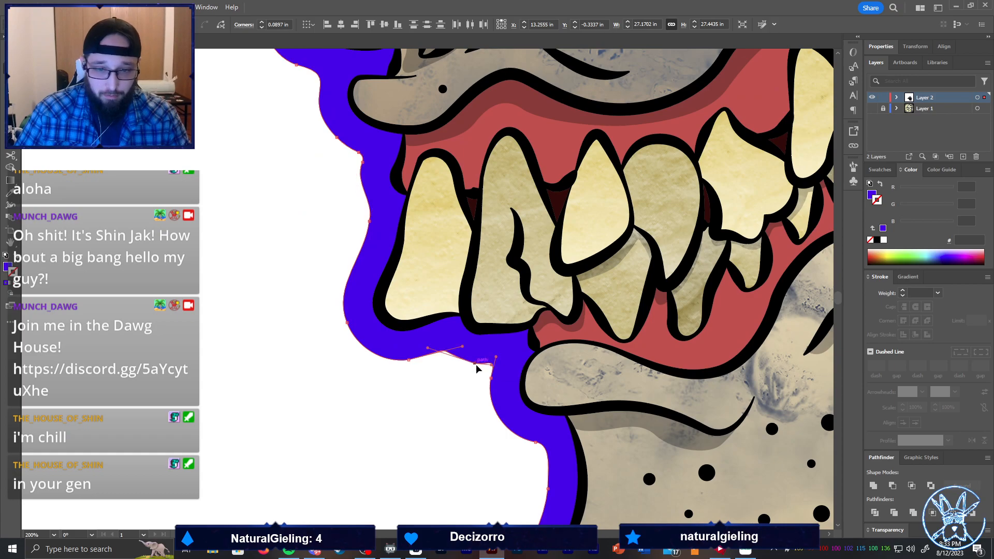
{"action": "left_click_drag", "start_coordinate": [474, 355], "coordinate": [496, 330]}
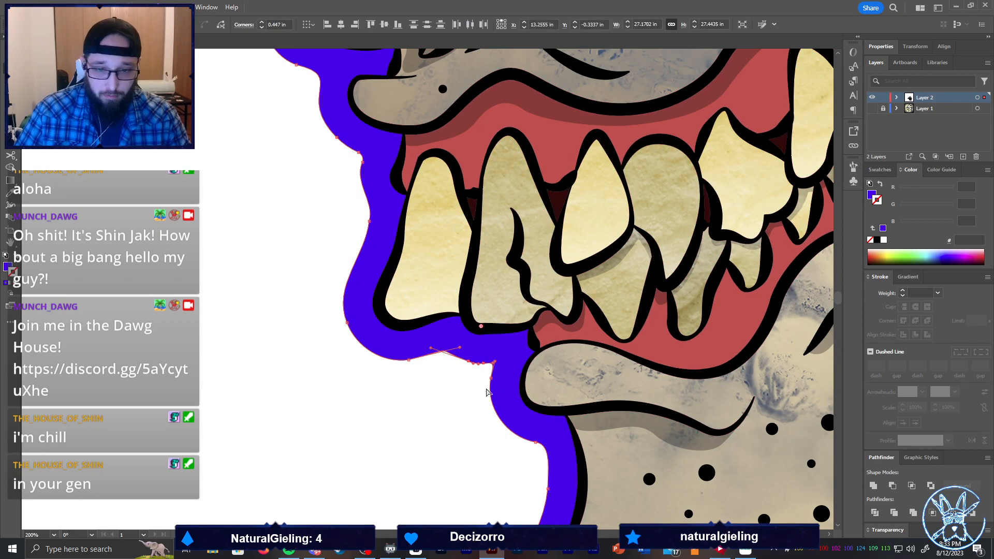
{"action": "left_click", "coordinate": [501, 394]}
{"action": "left_click_drag", "start_coordinate": [500, 380], "coordinate": [576, 378]}
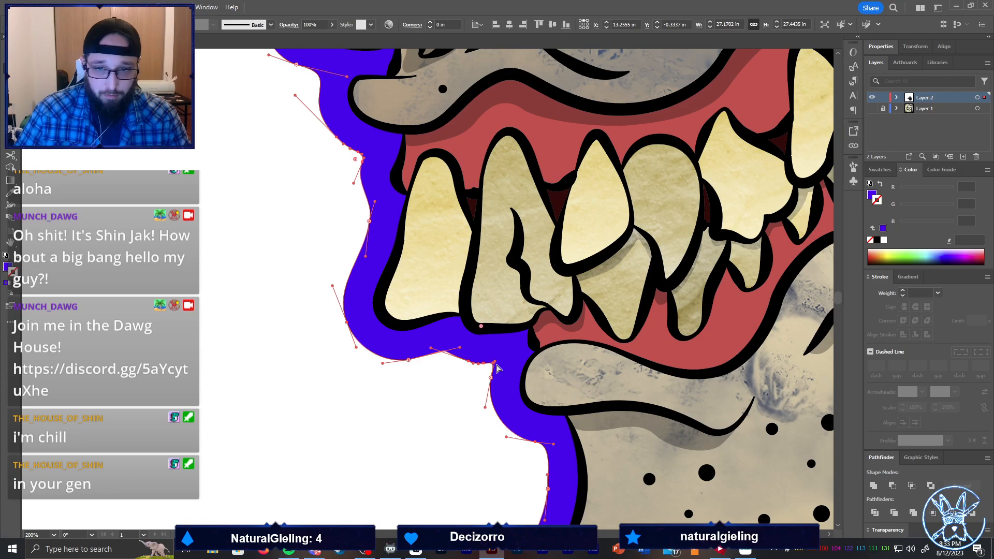
{"action": "left_click_drag", "start_coordinate": [482, 326], "coordinate": [509, 286]}
{"action": "left_click_drag", "start_coordinate": [407, 350], "coordinate": [386, 280]}
{"action": "scroll", "coordinate": [440, 438], "scroll_direction": "down", "scroll_amount": 2}
{"action": "scroll", "coordinate": [440, 438], "scroll_direction": "down", "scroll_amount": 5}
{"action": "scroll", "coordinate": [438, 440], "scroll_direction": "down", "scroll_amount": 3}
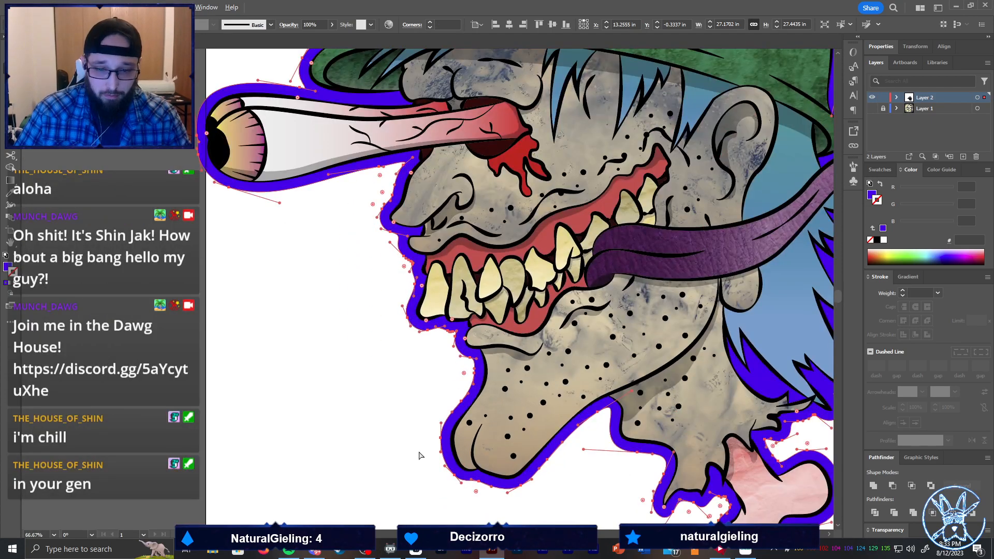
{"action": "left_click", "coordinate": [420, 463]}
Round the outline's pointed upper corner in the gap between the torn neck and the bone
{"action": "scroll", "coordinate": [635, 486], "scroll_direction": "up", "scroll_amount": 5}
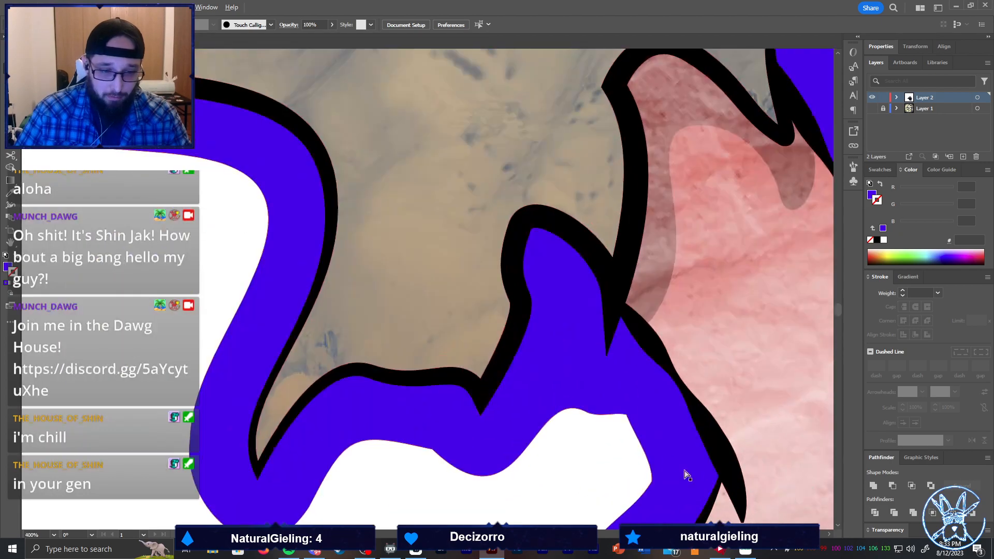
{"action": "left_click", "coordinate": [623, 417]}
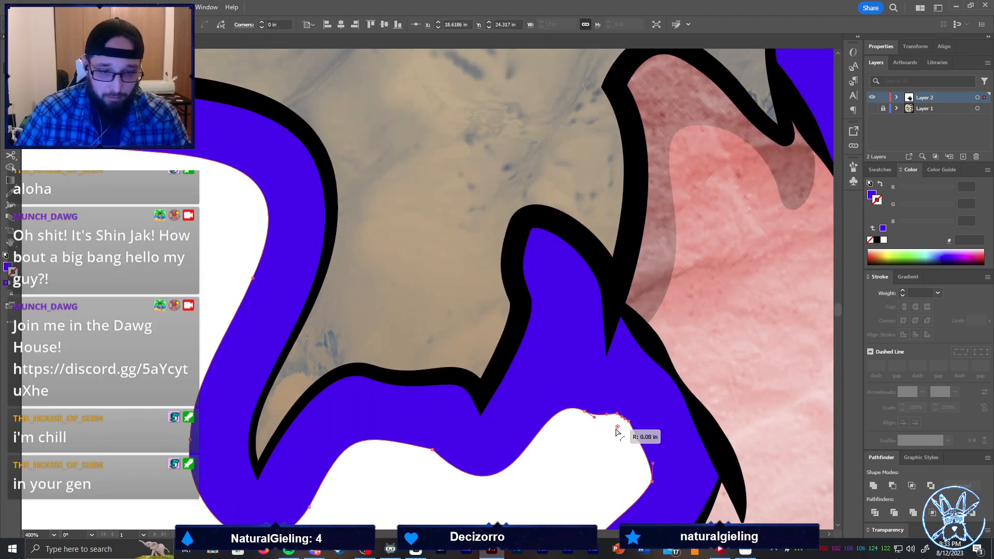
{"action": "left_click", "coordinate": [623, 441]}
{"action": "left_click", "coordinate": [623, 439]}
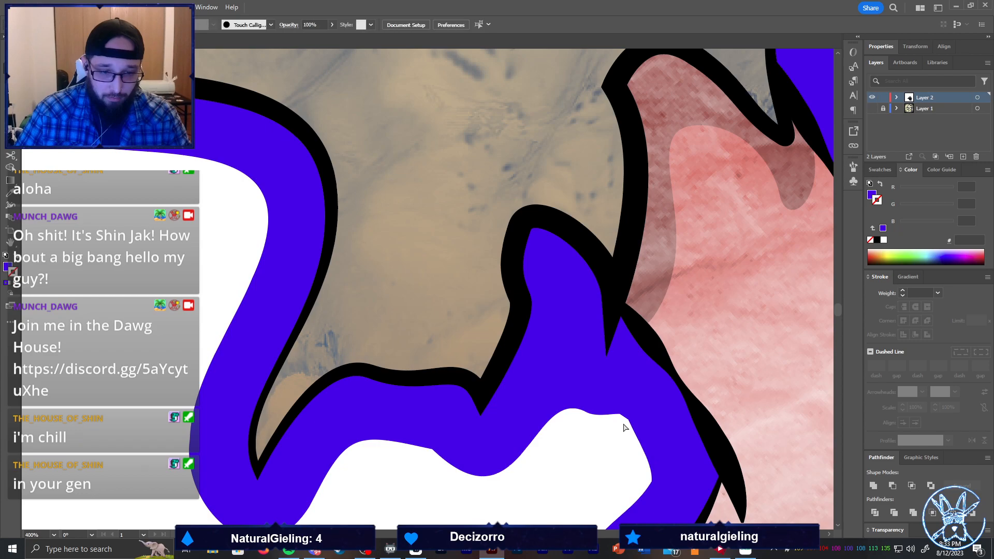
{"action": "scroll", "coordinate": [621, 421], "scroll_direction": "up", "scroll_amount": 3}
{"action": "left_click", "coordinate": [642, 415]}
{"action": "left_click_drag", "start_coordinate": [632, 409], "coordinate": [630, 395]}
{"action": "left_click", "coordinate": [619, 450]}
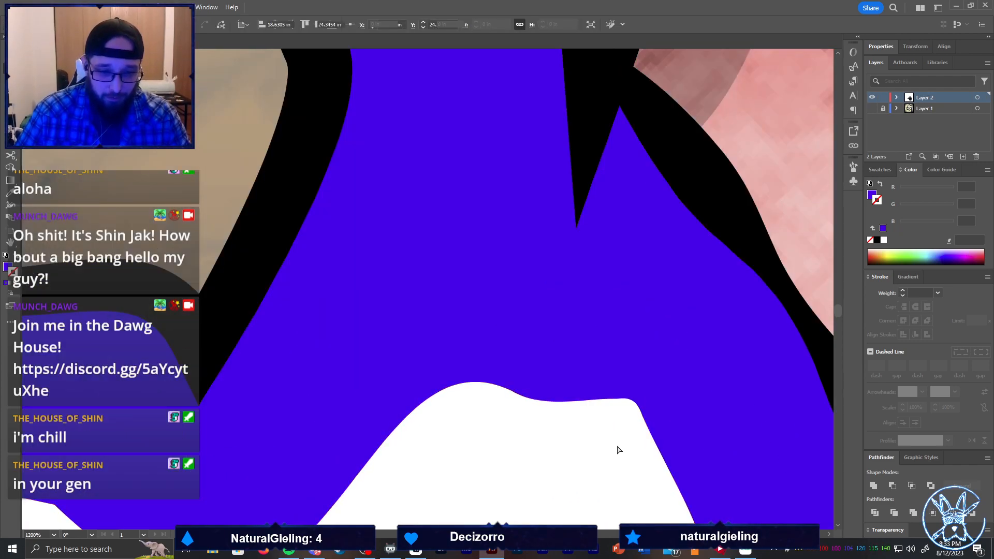
Round the outline's side corner next to the bone in the neck gap with a radius of about 0.08 in
{"action": "scroll", "coordinate": [607, 450], "scroll_direction": "down", "scroll_amount": 2}
{"action": "scroll", "coordinate": [617, 458], "scroll_direction": "down", "scroll_amount": 1}
{"action": "left_click", "coordinate": [659, 447]}
{"action": "left_click_drag", "start_coordinate": [652, 447], "coordinate": [639, 445]}
{"action": "left_click", "coordinate": [631, 465]}
{"action": "scroll", "coordinate": [647, 455], "scroll_direction": "up", "scroll_amount": 3}
{"action": "left_click", "coordinate": [653, 444]}
{"action": "left_click", "coordinate": [654, 435]}
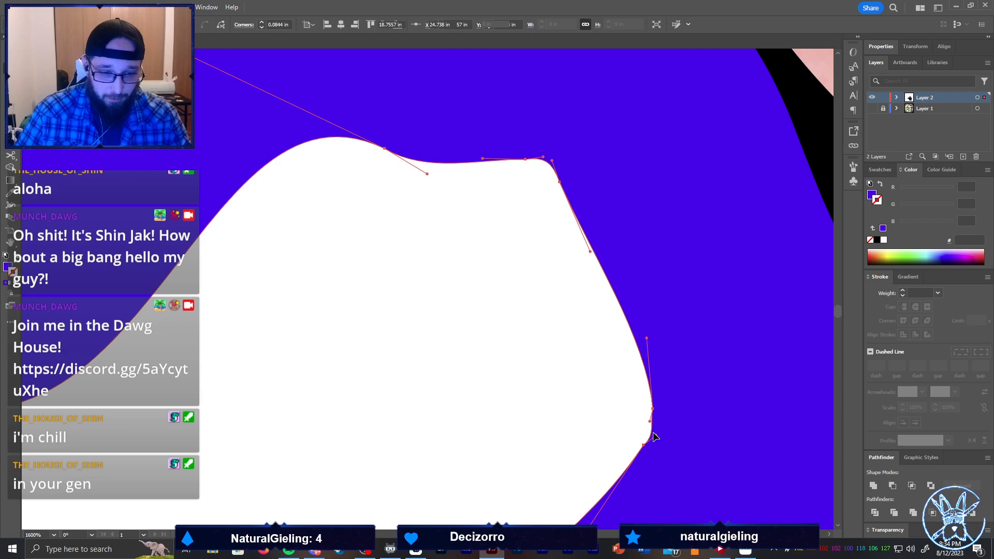
Try to smooth the rounded corner next to the bone further by adjusting its points, and undo those adjustments
{"action": "left_click", "coordinate": [648, 425]}
{"action": "left_click", "coordinate": [654, 410]}
{"action": "left_click", "coordinate": [676, 427]}
{"action": "left_click", "coordinate": [653, 422]}
{"action": "mouse_move", "coordinate": [650, 420]}
{"action": "left_mouse_down"}
{"action": "mouse_move", "coordinate": [673, 467]}
{"action": "mouse_move", "coordinate": [652, 430]}
{"action": "left_mouse_up"}
{"action": "key", "text": "ctrl+z"}
{"action": "key", "text": "ctrl+z"}
{"action": "key", "text": "ctrl+z"}
{"action": "key", "text": "ctrl+z"}
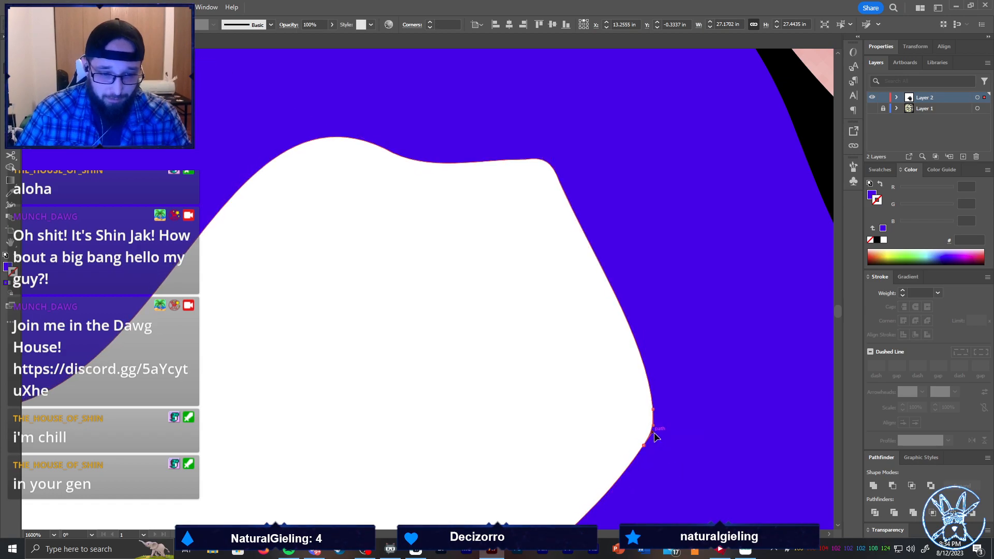
Deselect the outline and inspect it around the chin, bone, eyeball and helmet for remaining sharp corners
{"action": "left_click", "coordinate": [574, 406]}
{"action": "scroll", "coordinate": [484, 419], "scroll_direction": "down", "scroll_amount": 9}
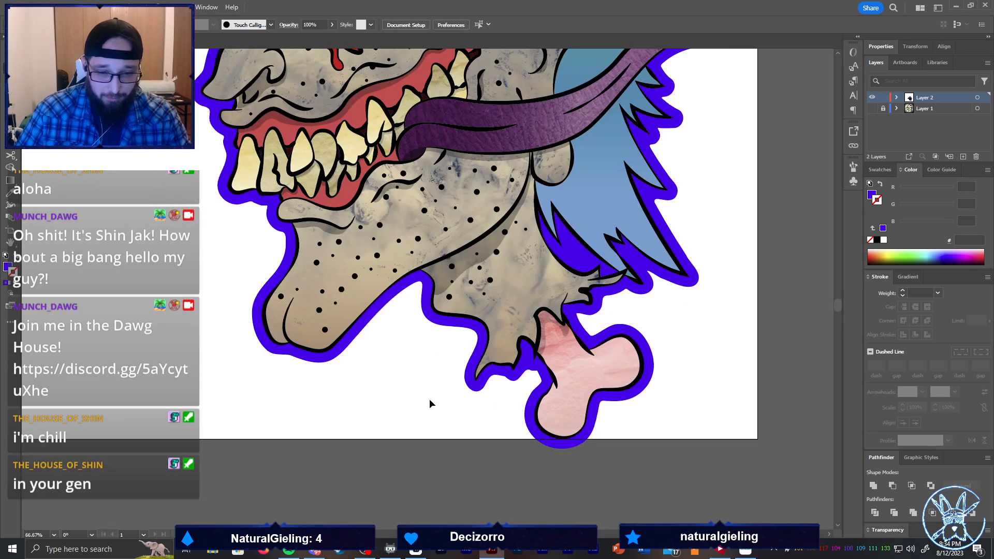
{"action": "scroll", "coordinate": [429, 403], "scroll_direction": "down", "scroll_amount": 4}
{"action": "scroll", "coordinate": [382, 324], "scroll_direction": "up", "scroll_amount": 6}
{"action": "scroll", "coordinate": [426, 343], "scroll_direction": "up", "scroll_amount": 2}
{"action": "scroll", "coordinate": [434, 351], "scroll_direction": "down", "scroll_amount": 3}
{"action": "scroll", "coordinate": [522, 432], "scroll_direction": "up", "scroll_amount": 4}
{"action": "scroll", "coordinate": [527, 432], "scroll_direction": "down", "scroll_amount": 1}
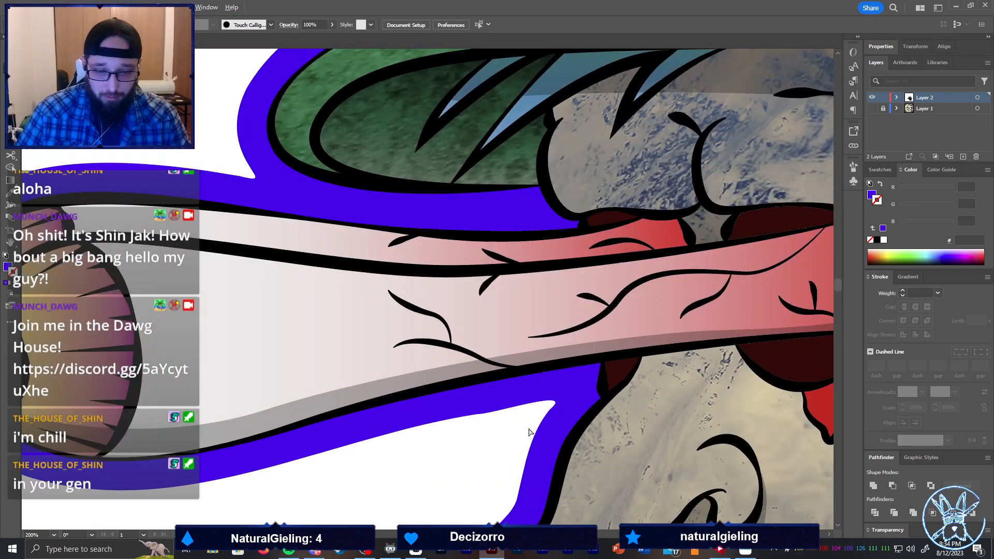
{"action": "scroll", "coordinate": [523, 431], "scroll_direction": "down", "scroll_amount": 2}
{"action": "scroll", "coordinate": [505, 427], "scroll_direction": "up", "scroll_amount": 1}
{"action": "scroll", "coordinate": [497, 422], "scroll_direction": "down", "scroll_amount": 3}
Round and smooth the outline's corner where the helmet dome meets the brim, with a radius of about 0.16 in
{"action": "scroll", "coordinate": [477, 223], "scroll_direction": "up", "scroll_amount": 3}
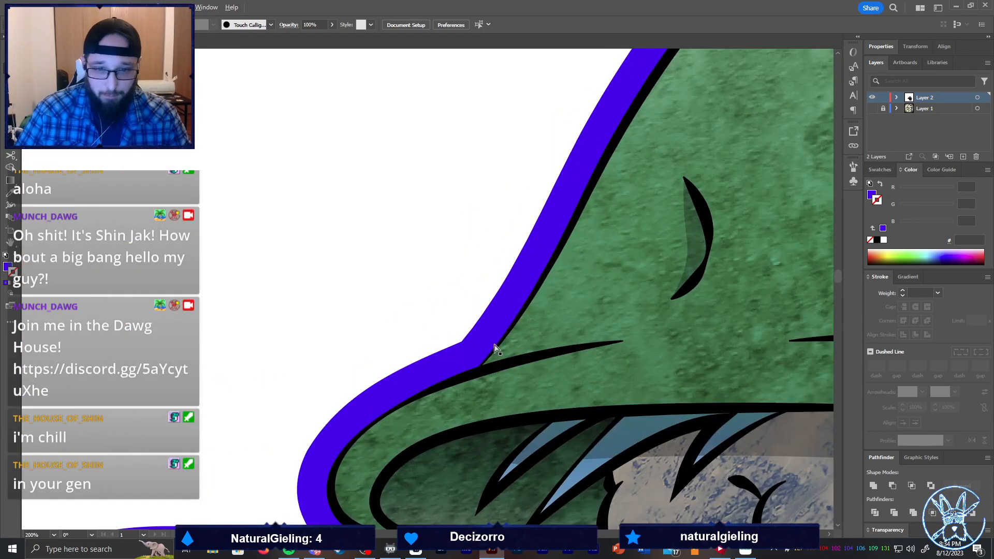
{"action": "left_click", "coordinate": [455, 335]}
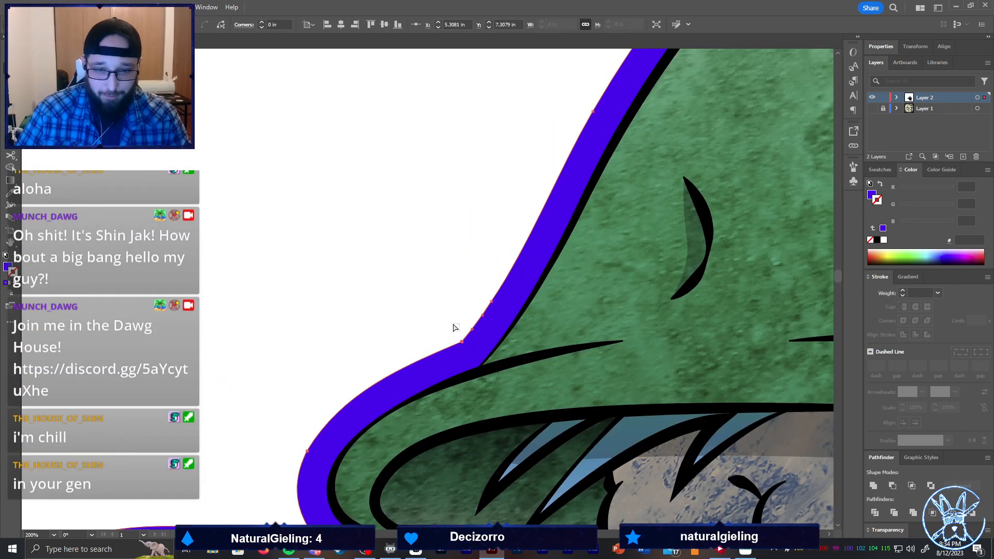
{"action": "left_click", "coordinate": [456, 336]}
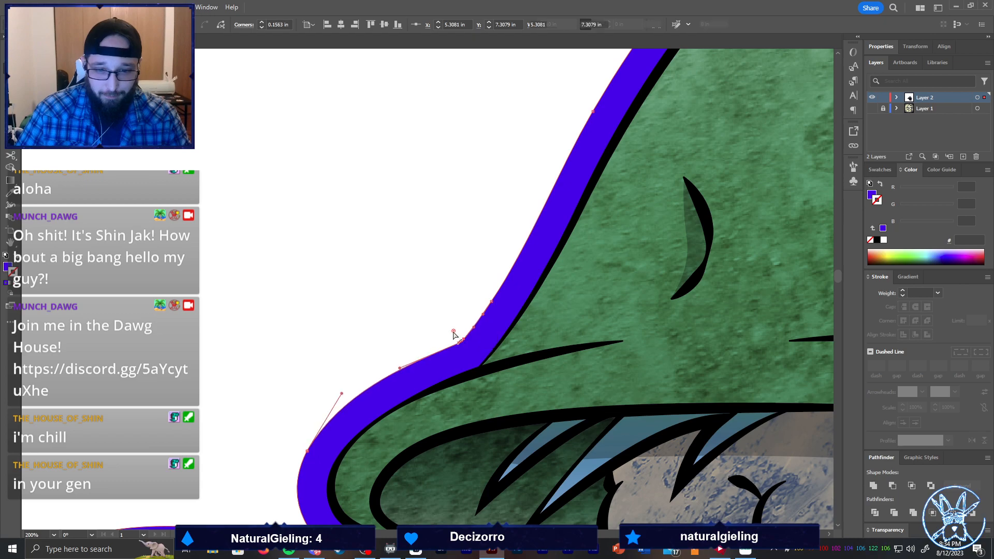
{"action": "scroll", "coordinate": [463, 342], "scroll_direction": "up", "scroll_amount": 4}
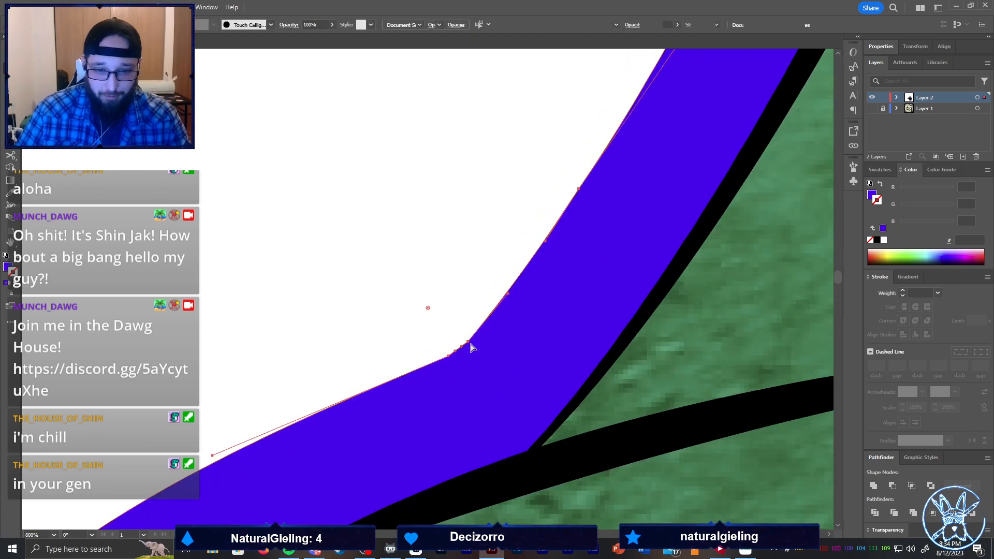
{"action": "left_click", "coordinate": [464, 348]}
{"action": "left_click", "coordinate": [458, 351]}
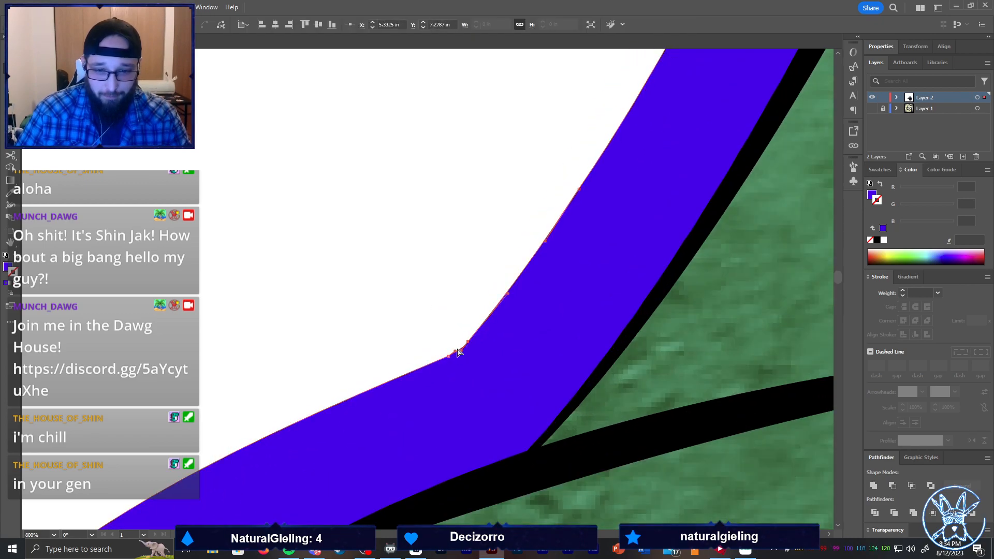
{"action": "left_click", "coordinate": [459, 356]}
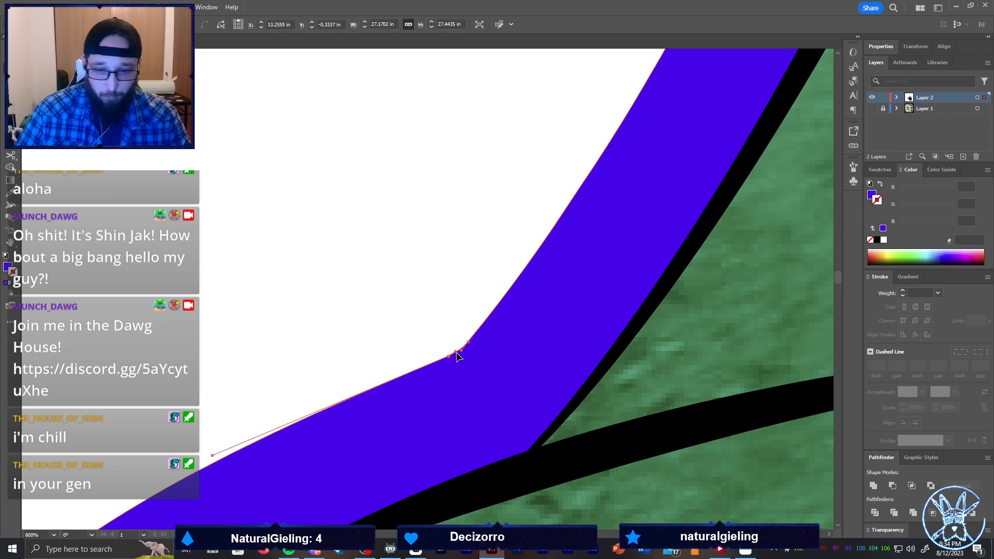
{"action": "left_click", "coordinate": [461, 336]}
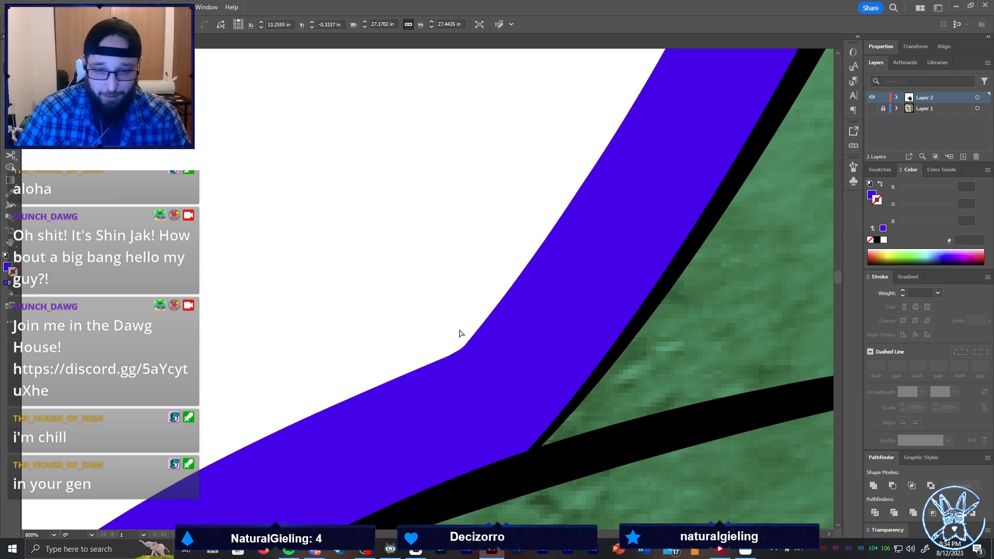
Select the outline, fit the artboard to the overall artwork bounds, and refit it to the selected outline's bounds
{"action": "scroll", "coordinate": [457, 328], "scroll_direction": "down", "scroll_amount": 10}
{"action": "scroll", "coordinate": [536, 212], "scroll_direction": "up", "scroll_amount": 2}
{"action": "scroll", "coordinate": [538, 207], "scroll_direction": "down", "scroll_amount": 3}
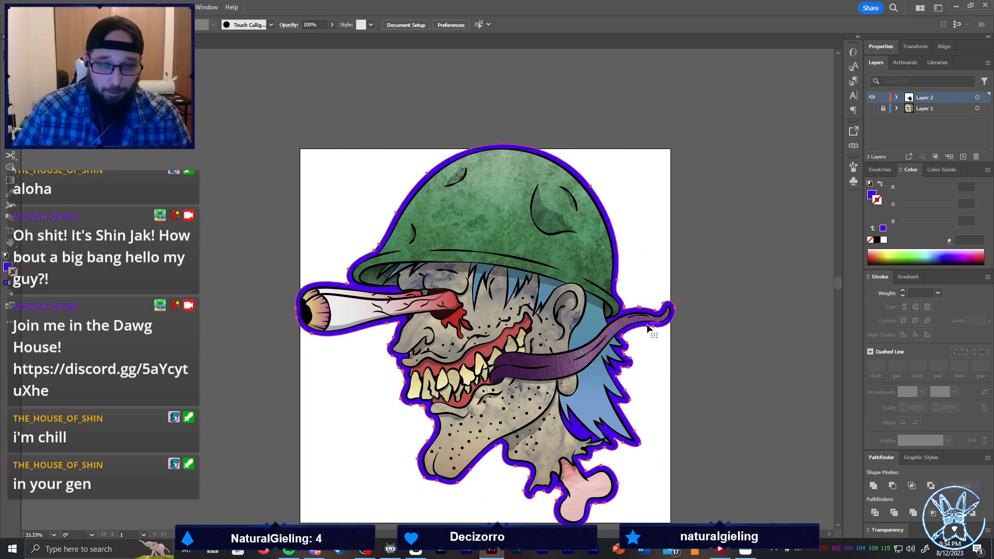
{"action": "left_click", "coordinate": [646, 352]}
{"action": "scroll", "coordinate": [718, 352], "scroll_direction": "down", "scroll_amount": 2}
{"action": "key", "text": "shift+o"}
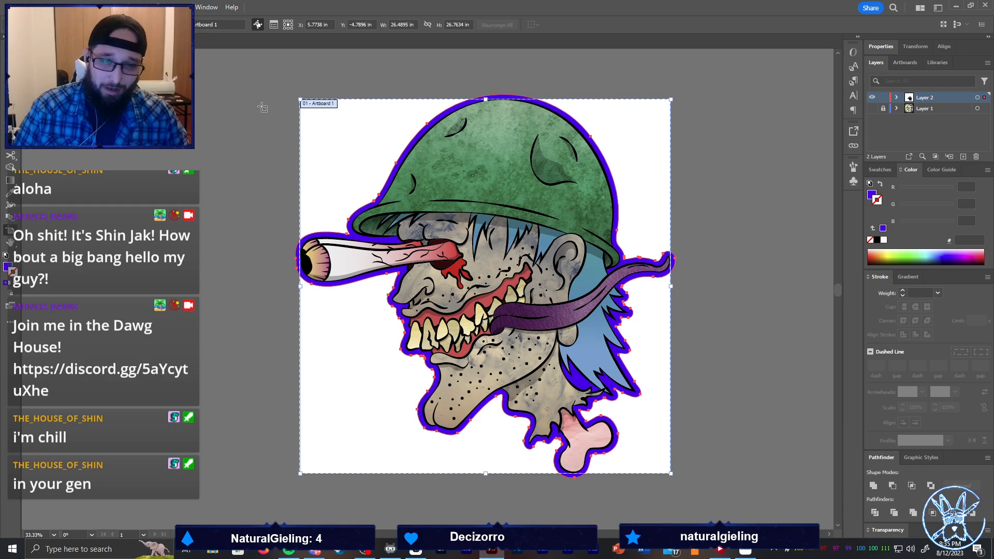
{"action": "key", "text": "v"}
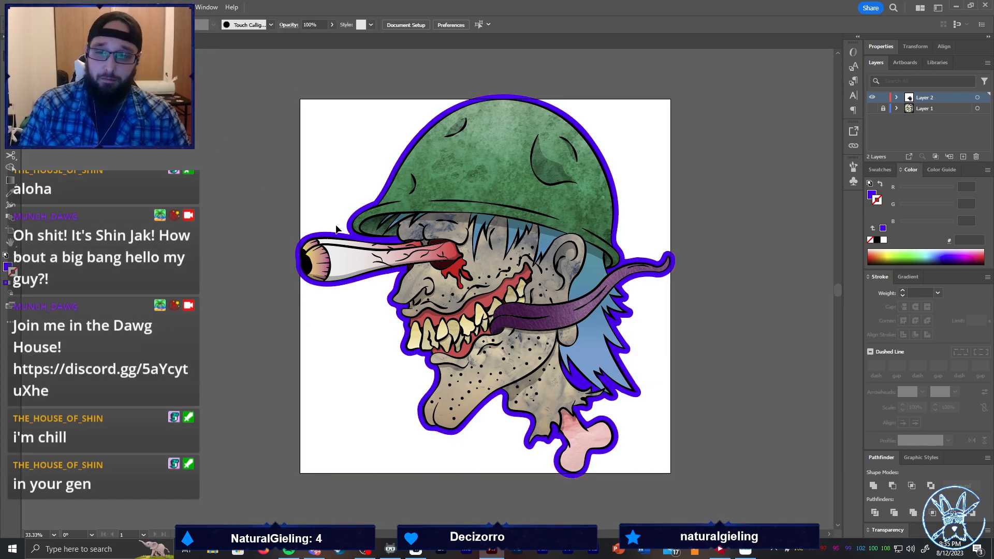
{"action": "key", "text": "shift+o"}
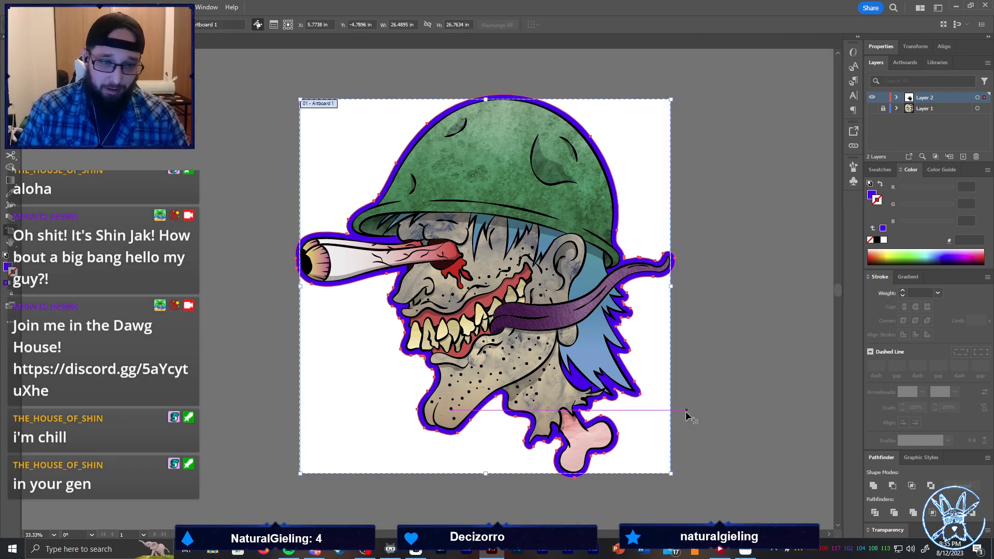
{"action": "left_click", "coordinate": [106, 25]}
{"action": "left_click", "coordinate": [90, 50]}
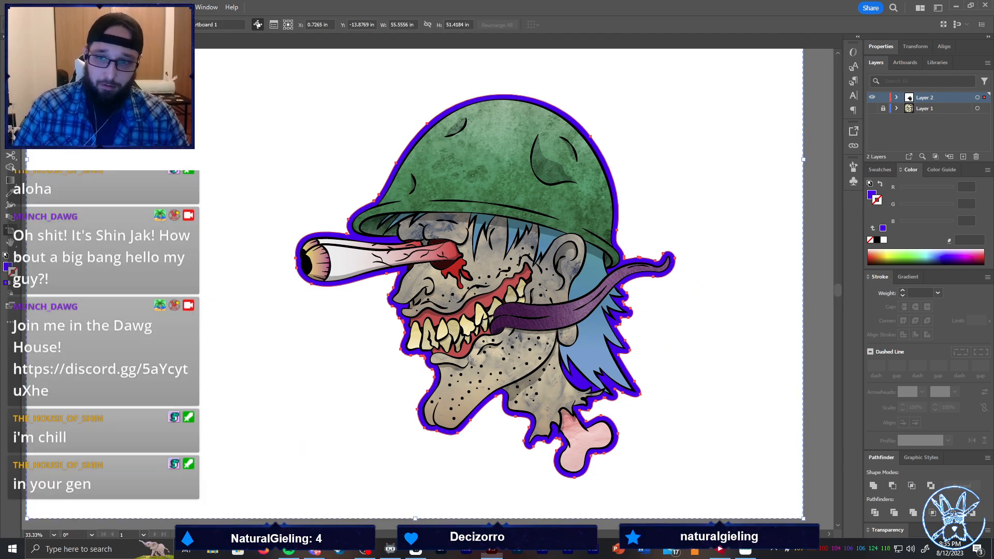
{"action": "left_click", "coordinate": [106, 24]}
{"action": "left_click", "coordinate": [91, 58]}
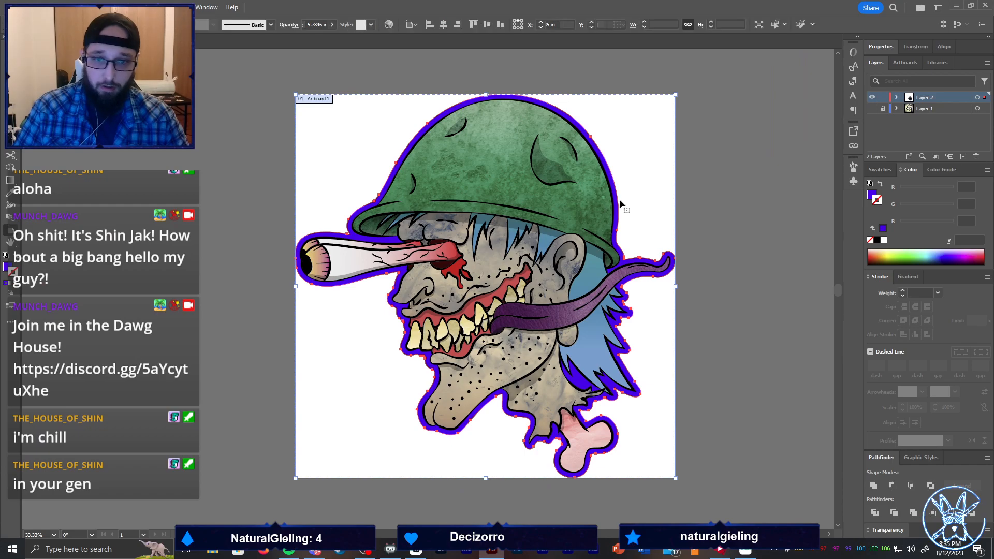
{"action": "key", "text": "v"}
Reselect the outline and change its fill from light blue 39A4EF to cyan 39FFEF by raising green to 255
{"action": "left_click", "coordinate": [715, 217]}
{"action": "left_click", "coordinate": [670, 262]}
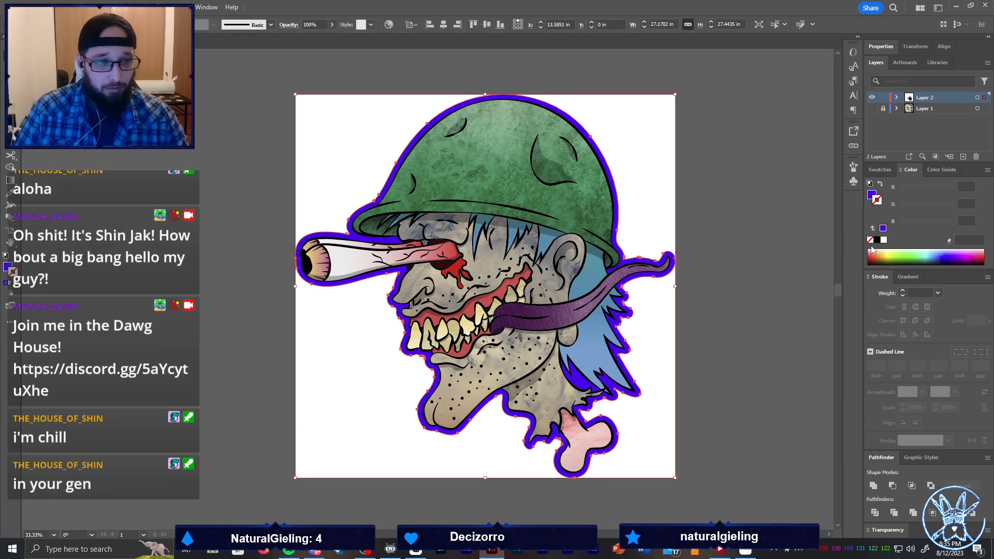
{"action": "left_click", "coordinate": [934, 205]}
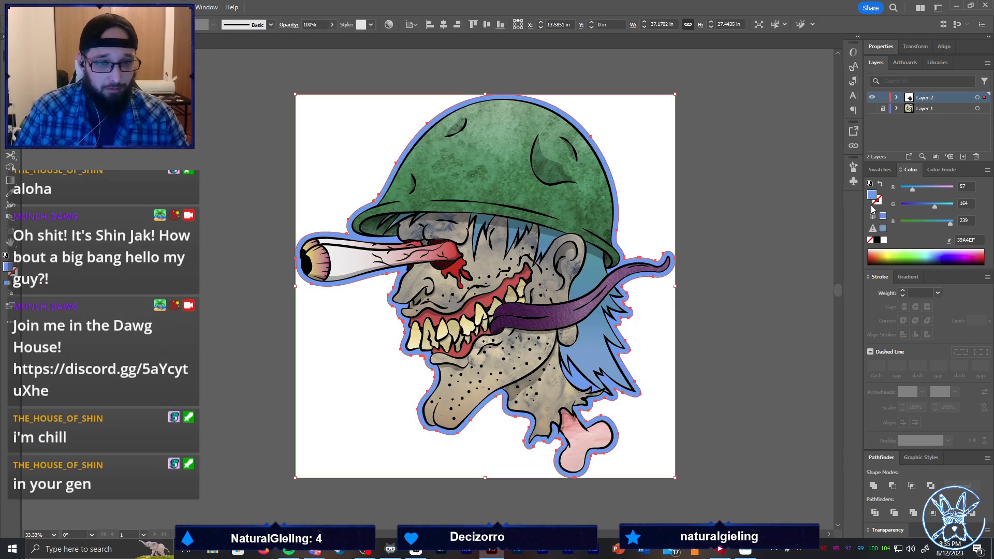
{"action": "left_click_drag", "start_coordinate": [928, 210], "coordinate": [981, 212]}
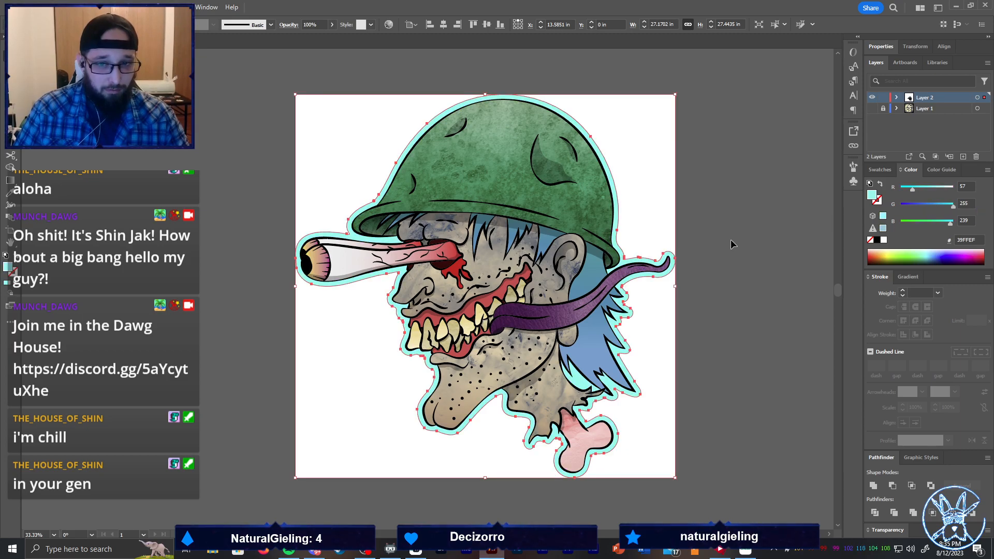
Fill the outline around the character with white (FFFFFF) and deselect it
{"action": "left_click", "coordinate": [884, 240]}
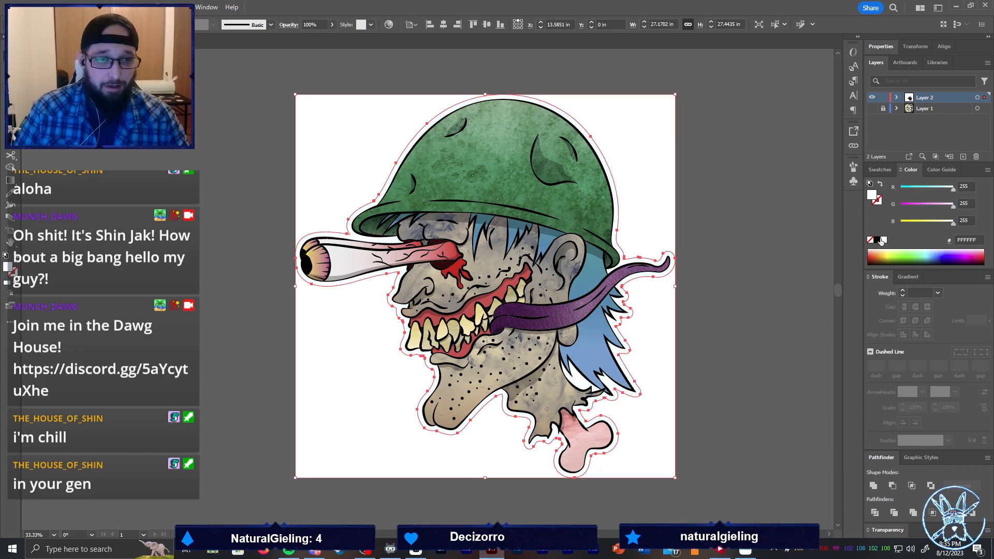
{"action": "left_click", "coordinate": [769, 231]}
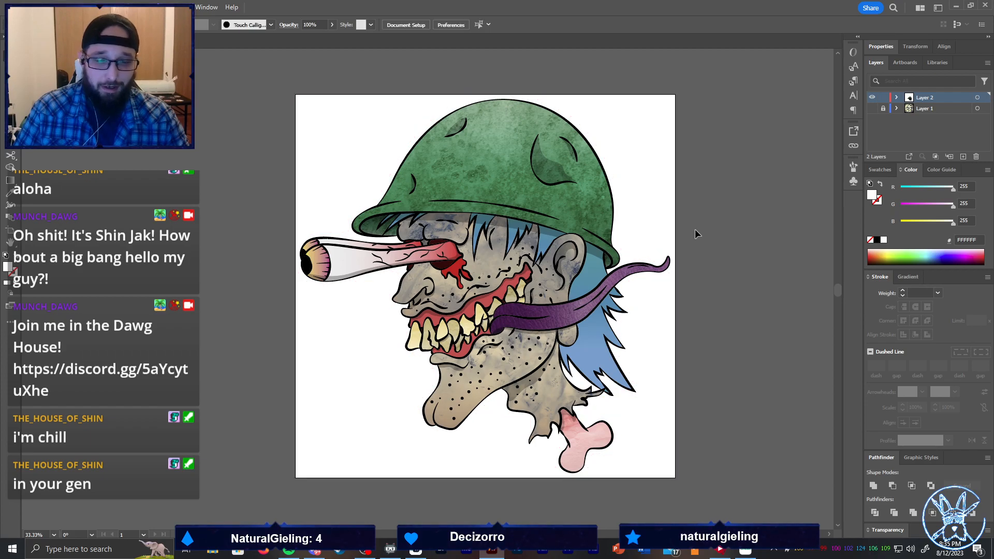
{"action": "left_click", "coordinate": [673, 261]}
{"action": "left_click", "coordinate": [694, 250]}
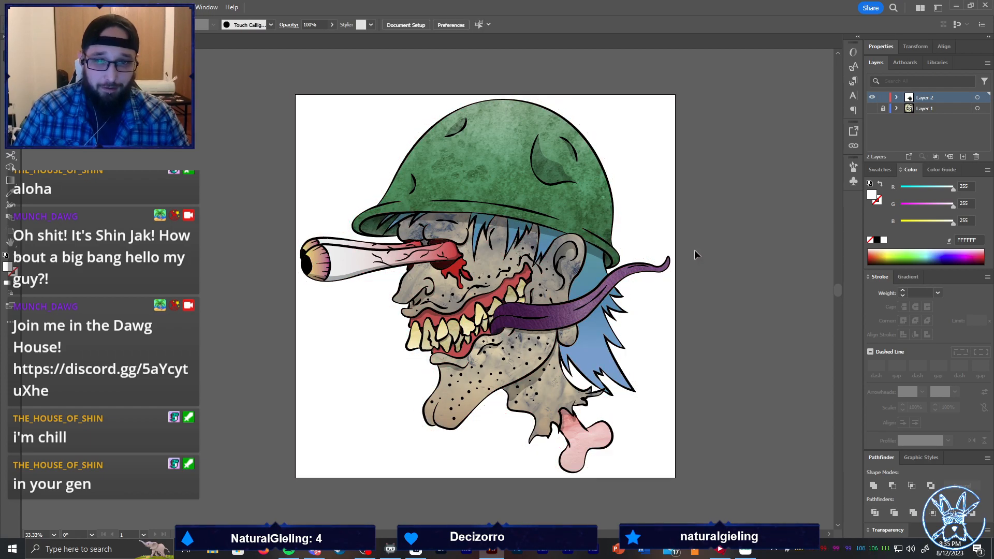
{"action": "left_click", "coordinate": [674, 258]}
{"action": "left_click", "coordinate": [698, 251]}
{"action": "left_click", "coordinate": [674, 262]}
{"action": "left_click", "coordinate": [704, 266]}
{"action": "left_click", "coordinate": [666, 277]}
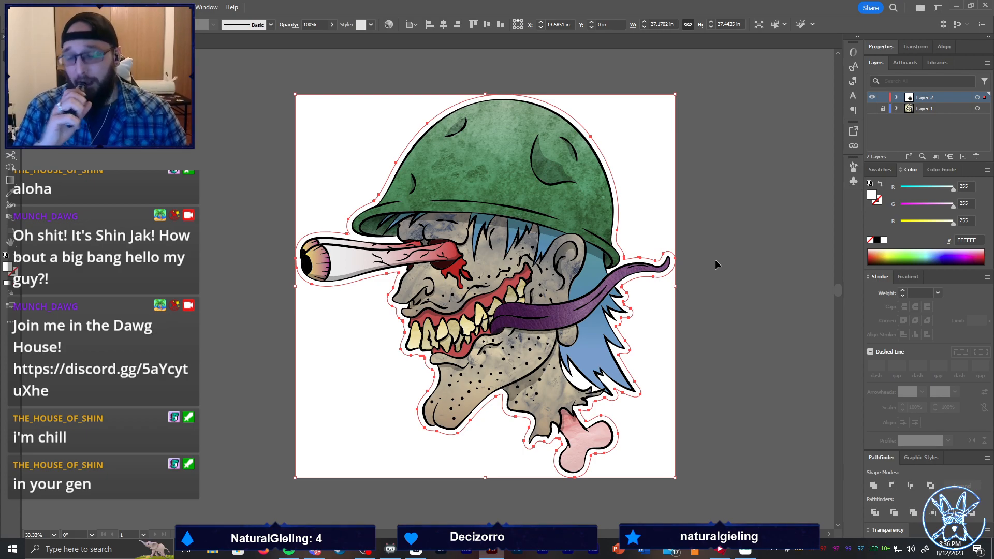
{"action": "left_click", "coordinate": [722, 242]}
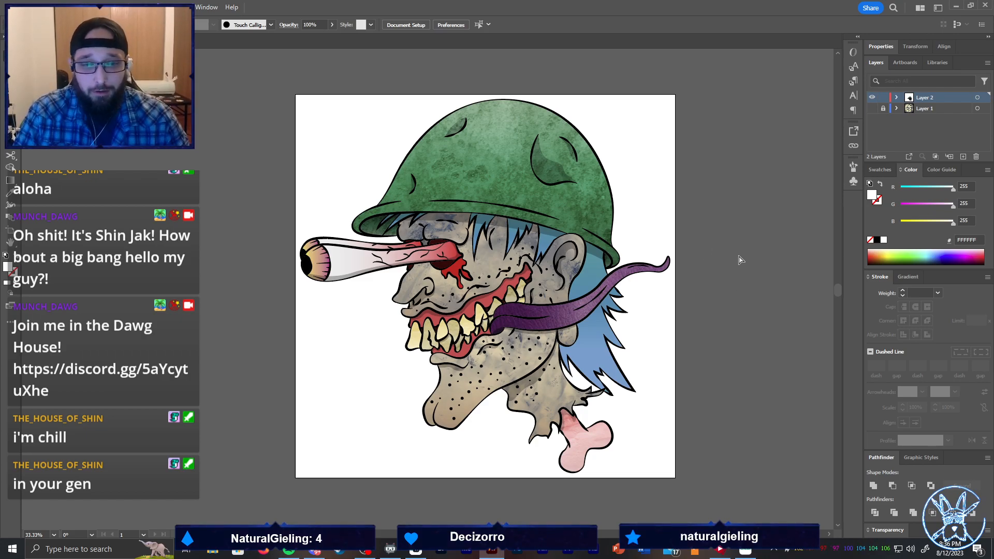
Set up a transparent PNG-24 web export of the zombie soldier artwork with an image height of 2500 px
{"action": "key", "text": "ctrl+p"}
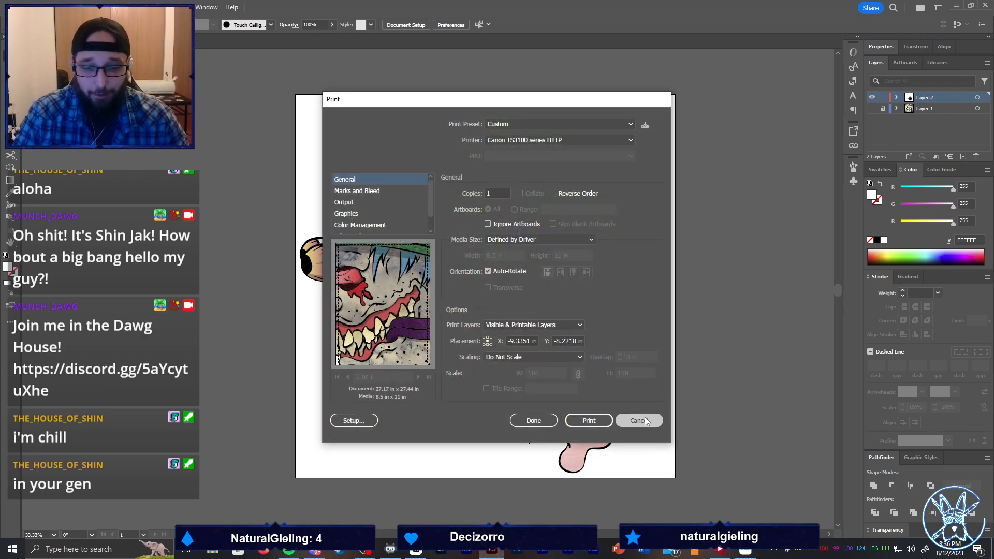
{"action": "left_click", "coordinate": [644, 417]}
{"action": "key", "text": "ctrl+alt+shift+s"}
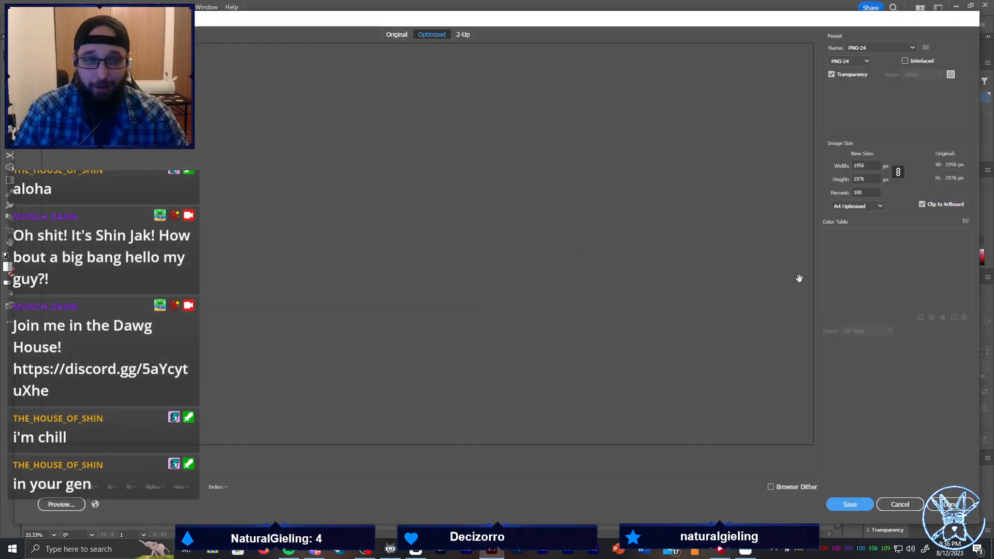
{"action": "left_click", "coordinate": [855, 179]}
{"action": "double_click", "coordinate": [855, 179]}
{"action": "type", "text": "2500"}
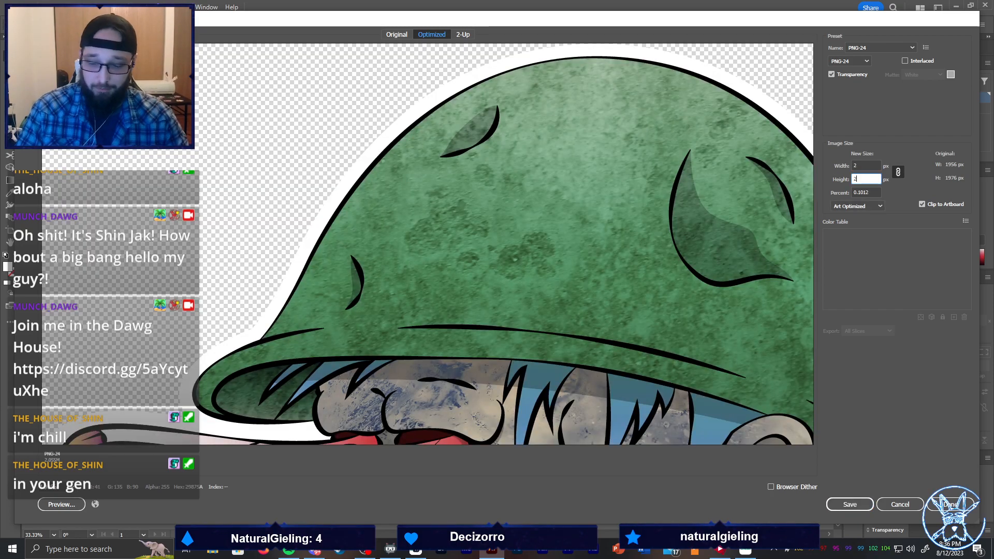
{"action": "left_click", "coordinate": [858, 510]}
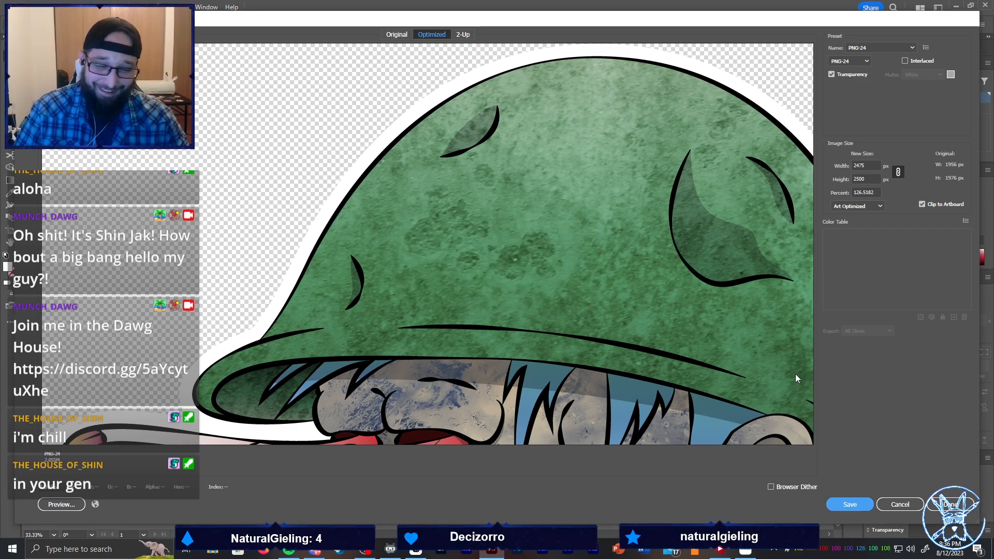
Save the export over HappyHead.png in the Cricuct Files Stickers folder, and close HappyHead.pdf without saving changes
{"action": "left_click", "coordinate": [840, 506]}
{"action": "double_click", "coordinate": [258, 119]}
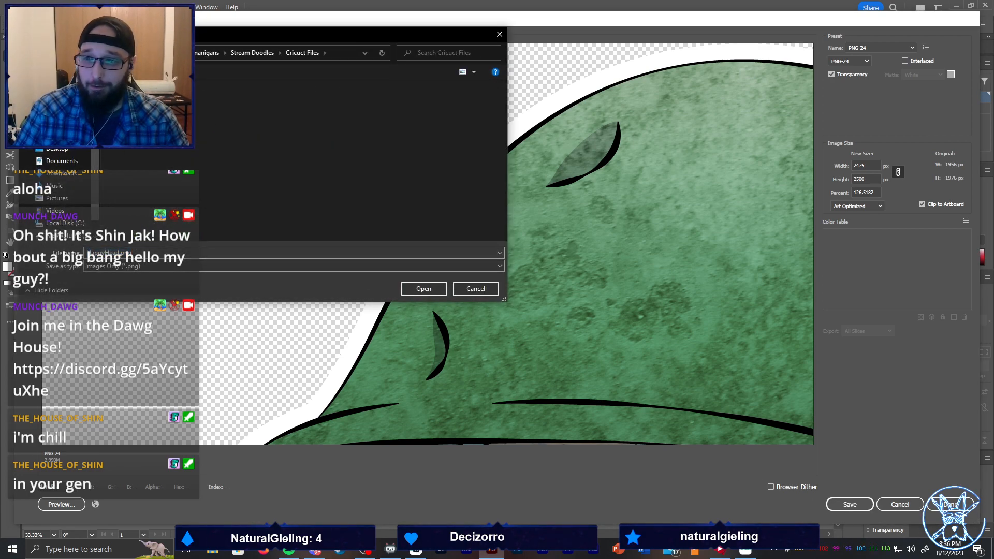
{"action": "double_click", "coordinate": [417, 139]}
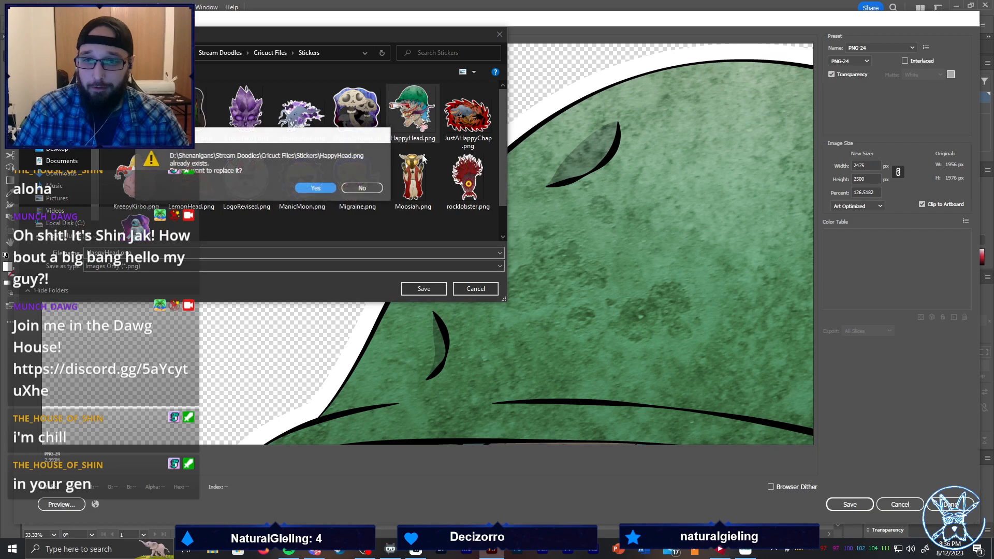
{"action": "left_click", "coordinate": [330, 188]}
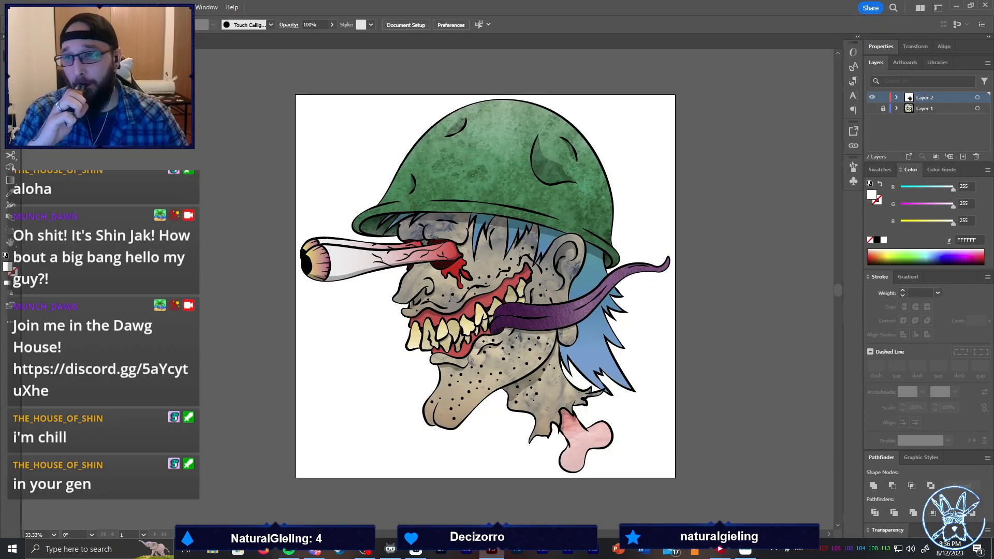
{"action": "key", "text": "ctrl+w"}
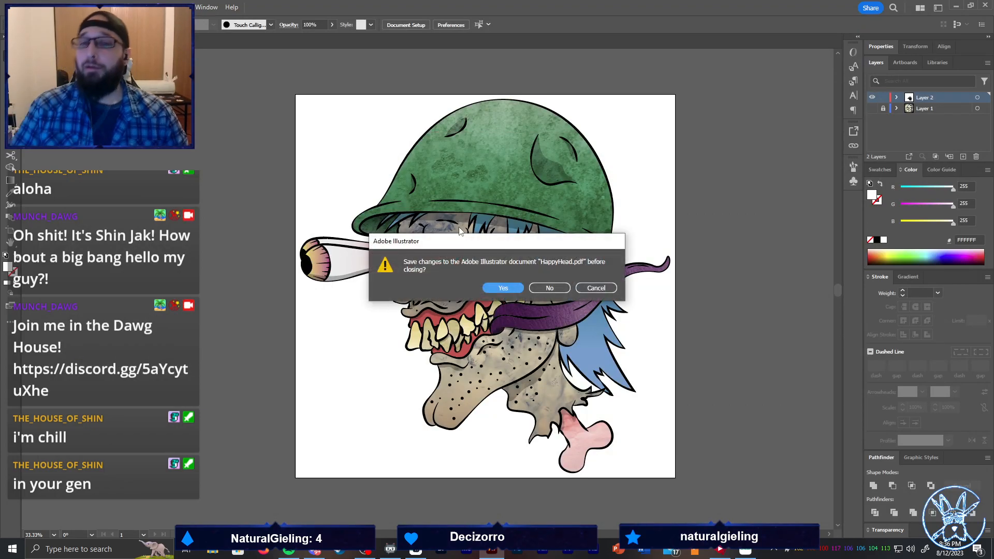
{"action": "left_click", "coordinate": [549, 288]}
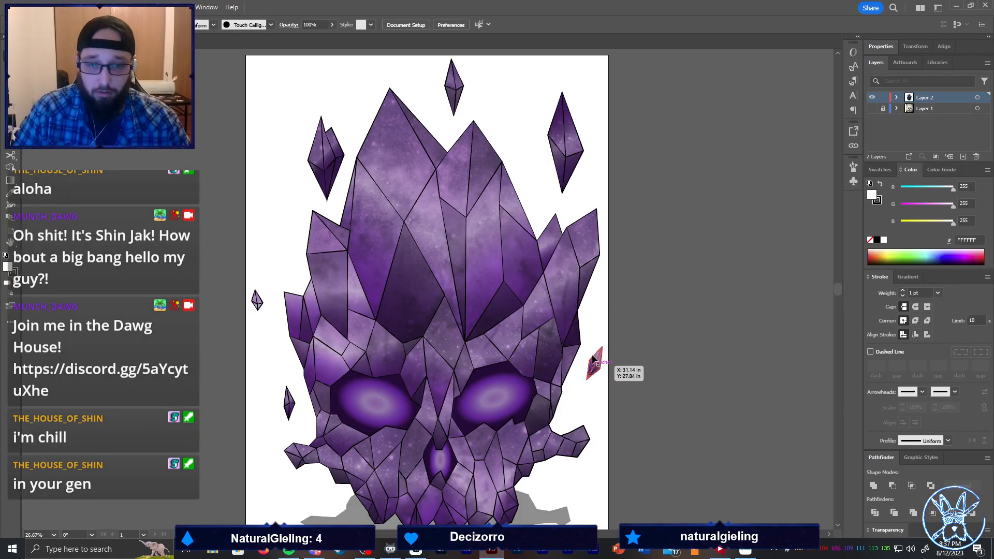
Delete the gray shadow shape beneath the purple crystal skull
{"action": "scroll", "coordinate": [615, 309], "scroll_direction": "down", "scroll_amount": 2}
{"action": "left_click", "coordinate": [553, 471]}
{"action": "key", "text": "Delete"}
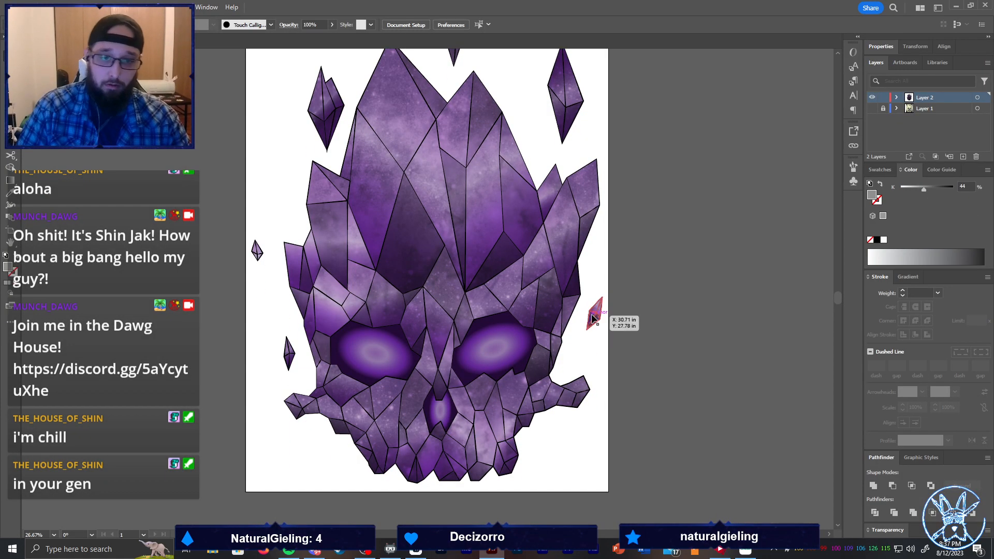
{"action": "key", "text": "ctrl+a"}
{"action": "key", "text": "F5"}
{"action": "left_click", "coordinate": [607, 338]}
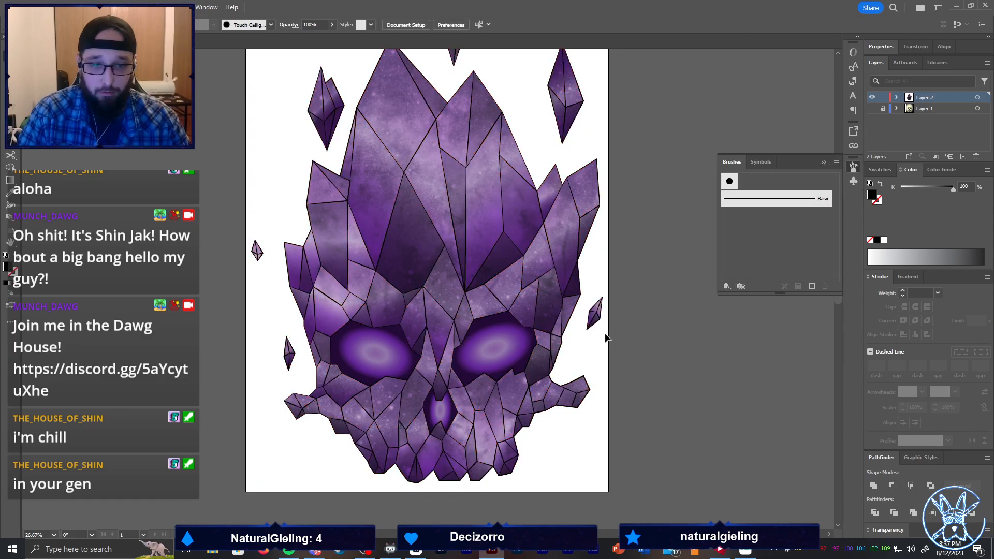
{"action": "key", "text": "F5"}
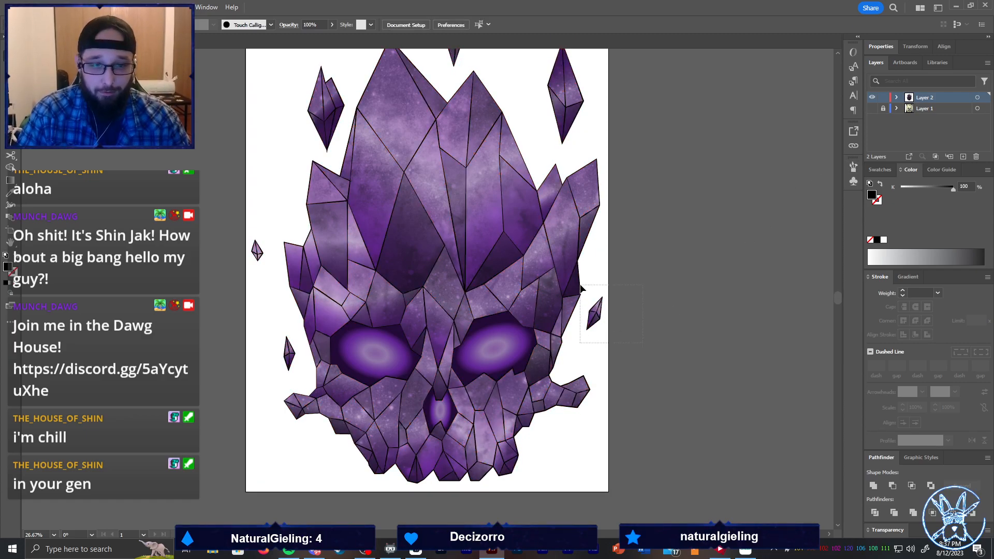
{"action": "key", "text": "ctrl+a"}
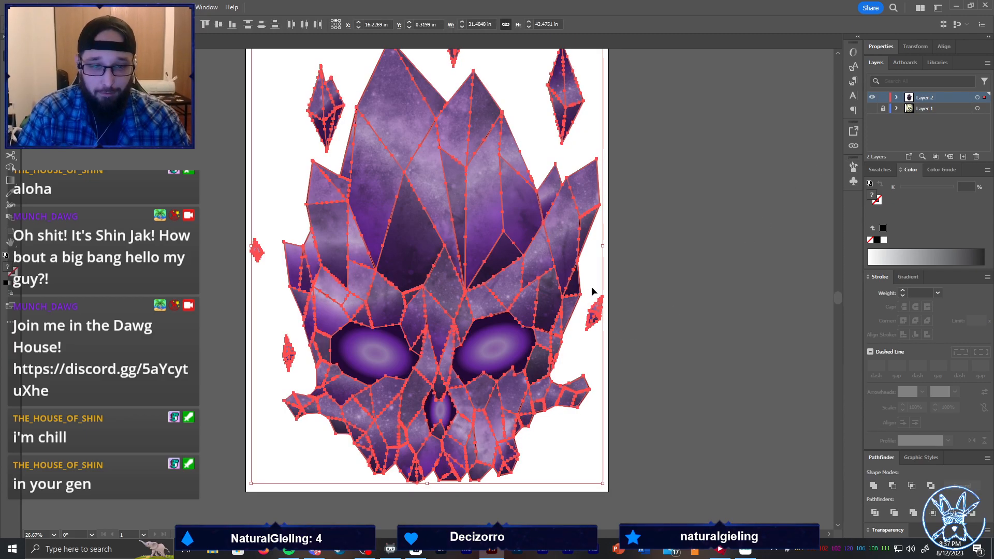
{"action": "left_click", "coordinate": [618, 321]}
Delete the three small floating crystals beside the skull, one on its right side and two on its left
{"action": "left_click_drag", "start_coordinate": [616, 335], "coordinate": [587, 290]}
{"action": "key", "text": "Delete"}
{"action": "left_click_drag", "start_coordinate": [303, 377], "coordinate": [259, 330]}
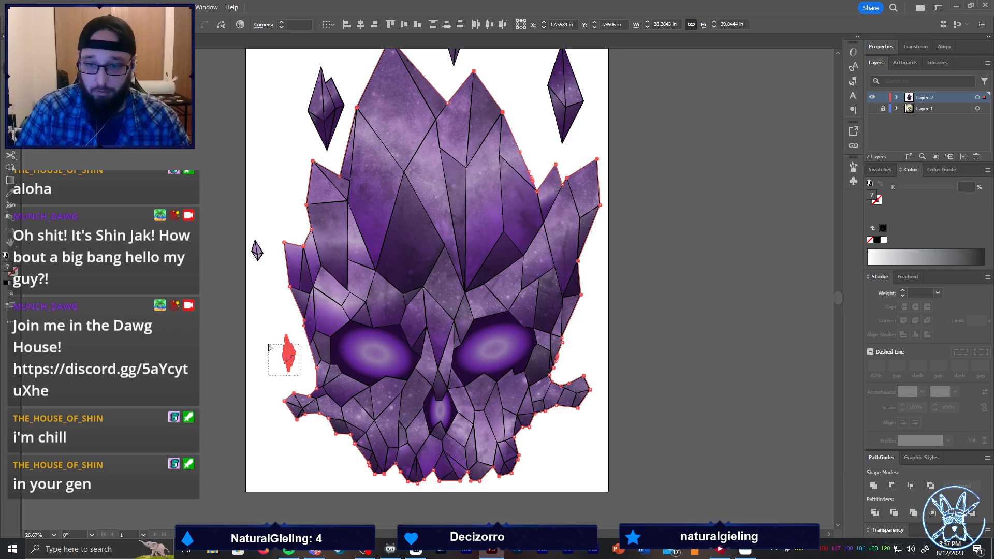
{"action": "key", "text": "Delete"}
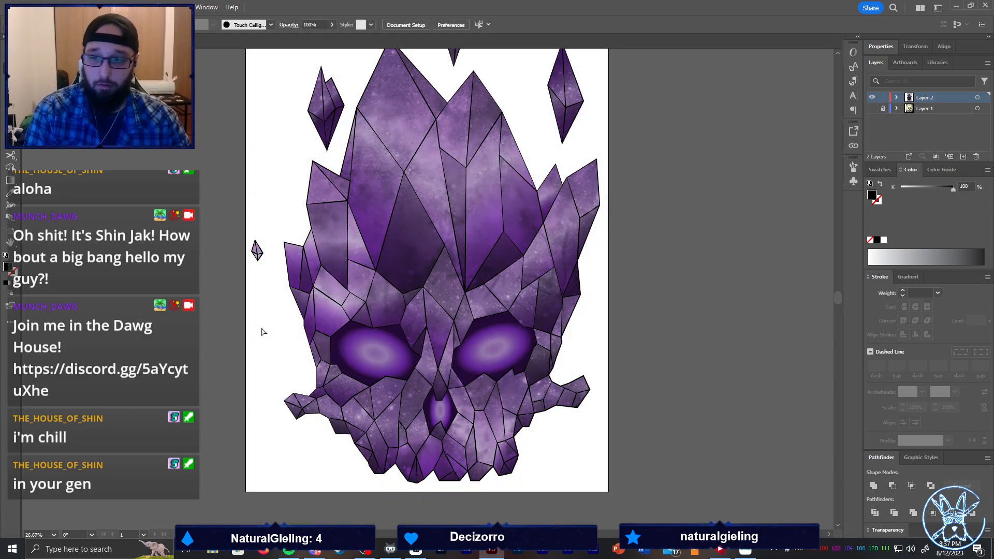
{"action": "left_click", "coordinate": [257, 251]}
{"action": "key", "text": "Delete"}
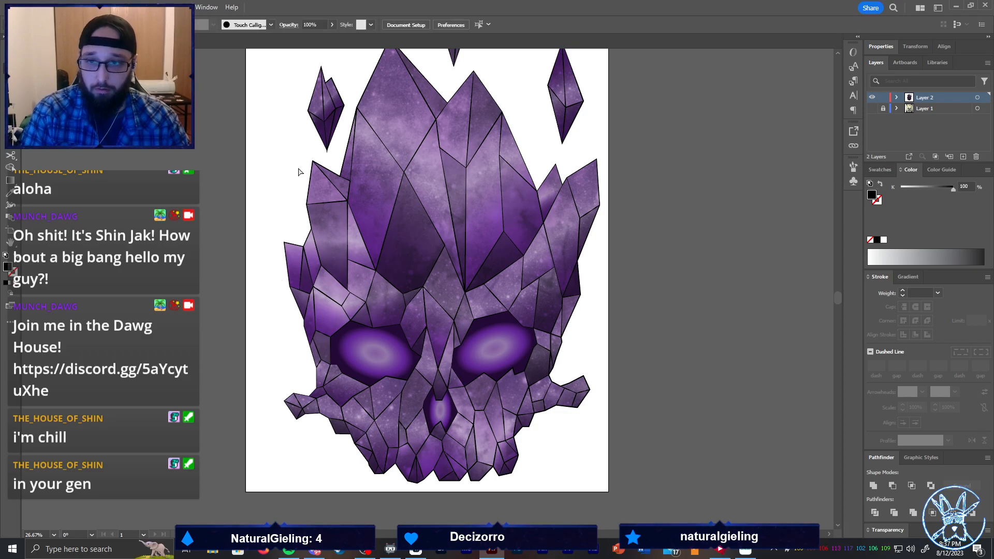
Delete the three remaining floating crystals around the upper spikes of the skull
{"action": "scroll", "coordinate": [290, 181], "scroll_direction": "up", "scroll_amount": 1}
{"action": "left_click", "coordinate": [326, 132]}
{"action": "key", "text": "Delete"}
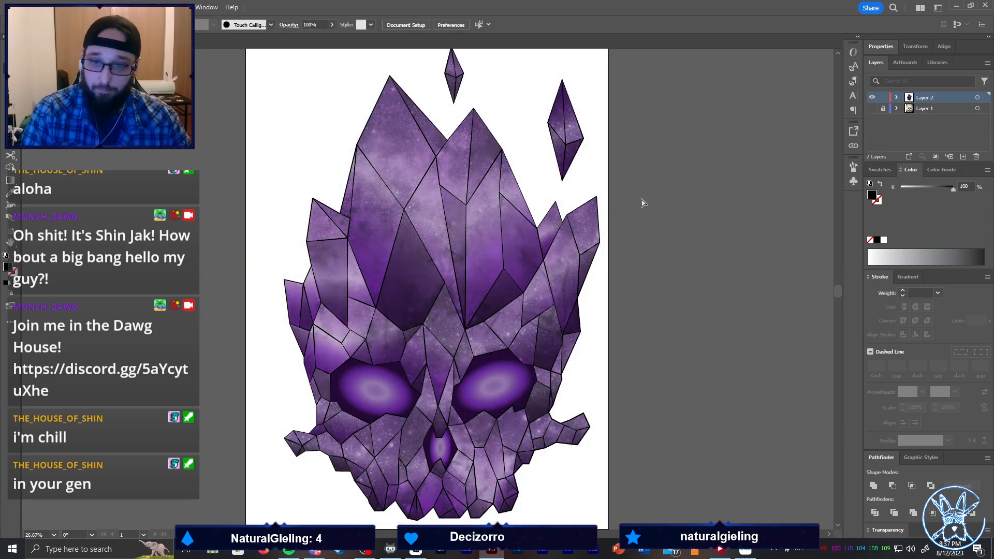
{"action": "left_click", "coordinate": [565, 99]}
{"action": "key", "text": "Delete"}
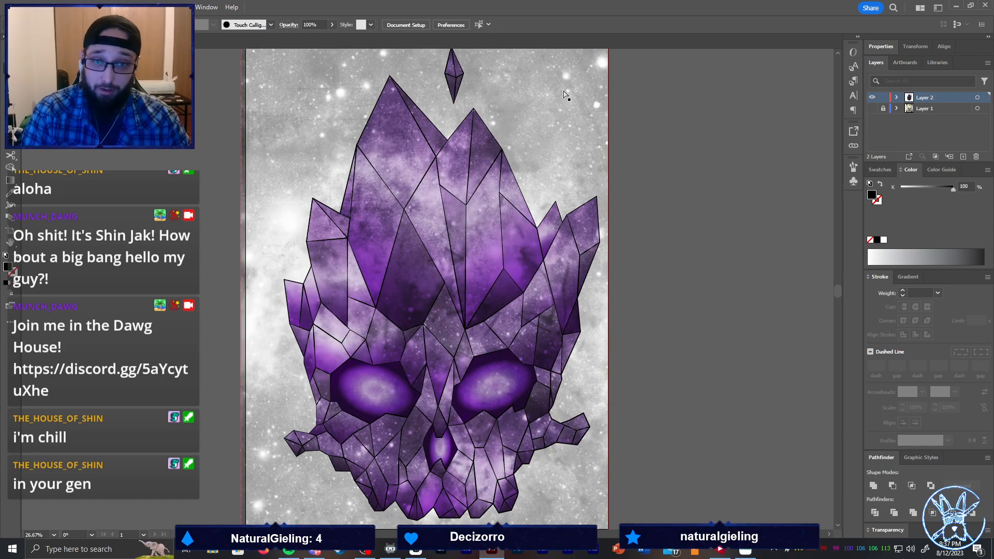
{"action": "scroll", "coordinate": [470, 107], "scroll_direction": "up", "scroll_amount": 2}
{"action": "left_click_drag", "start_coordinate": [432, 79], "coordinate": [473, 156]}
{"action": "key", "text": "Delete"}
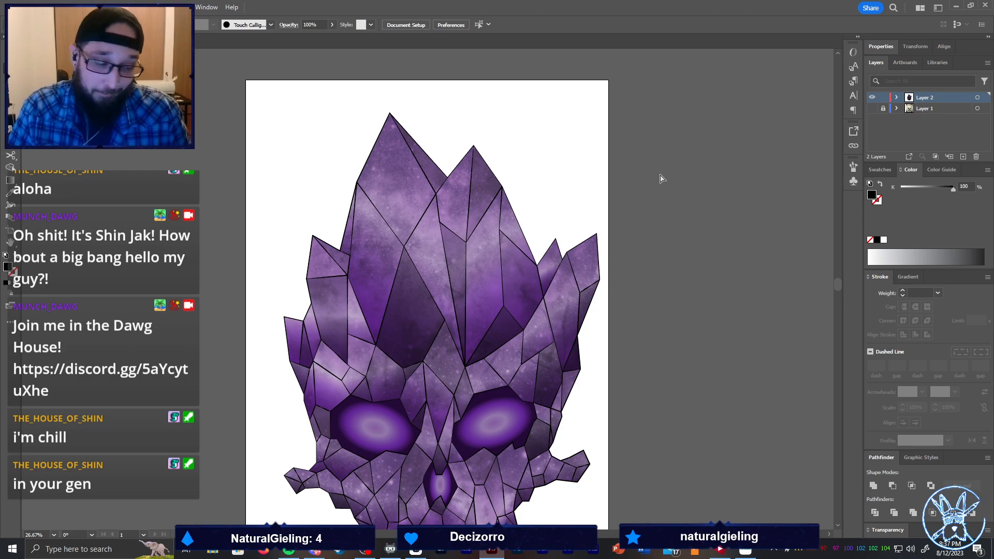
Select the skull's crystal line work and unite it into one solid silhouette
{"action": "scroll", "coordinate": [660, 175], "scroll_direction": "down", "scroll_amount": 1}
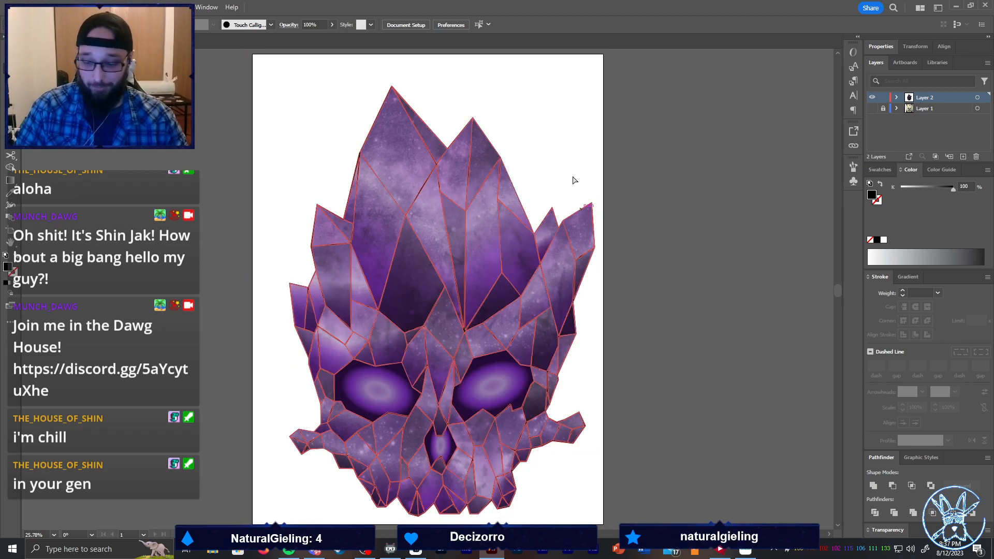
{"action": "left_click", "coordinate": [593, 206]}
{"action": "key", "text": "a"}
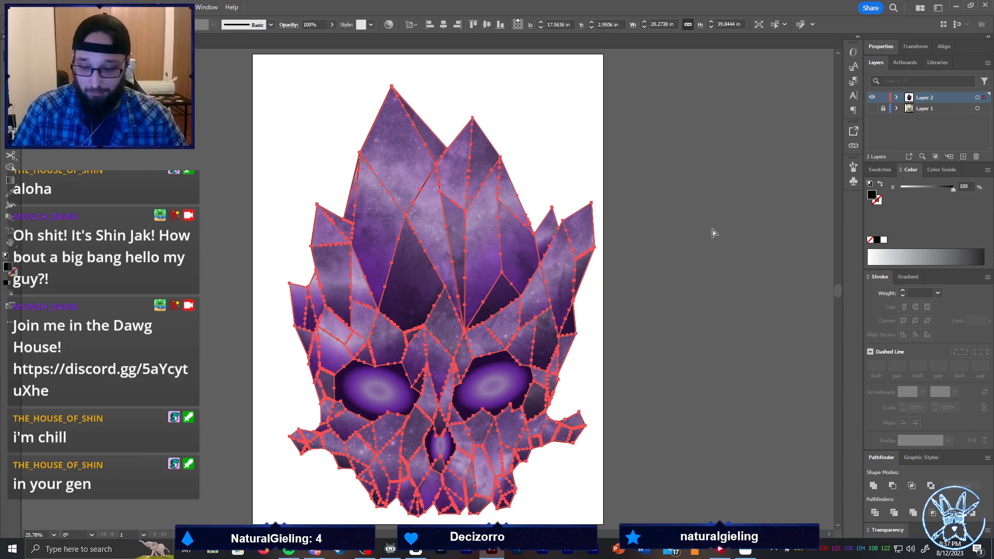
{"action": "key", "text": "v"}
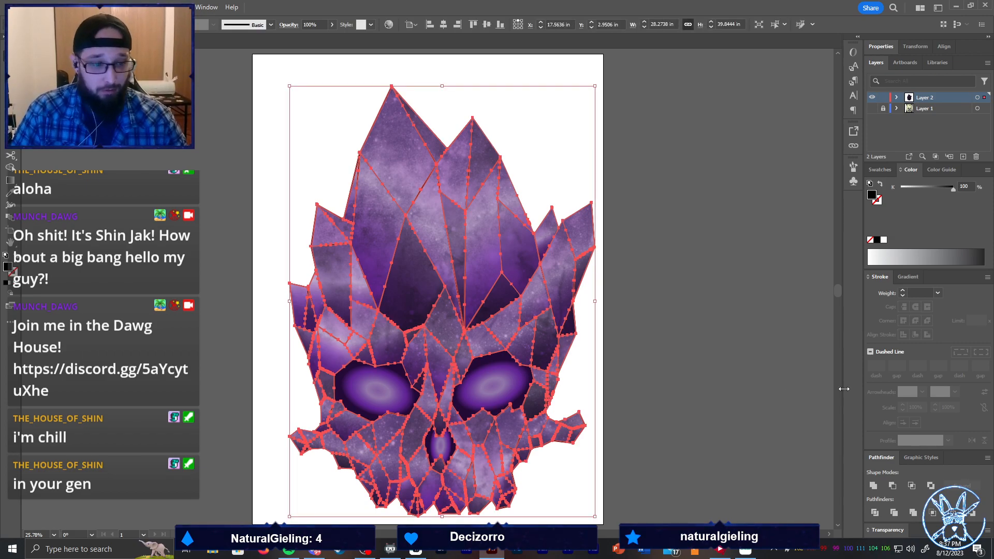
{"action": "left_click", "coordinate": [874, 511]}
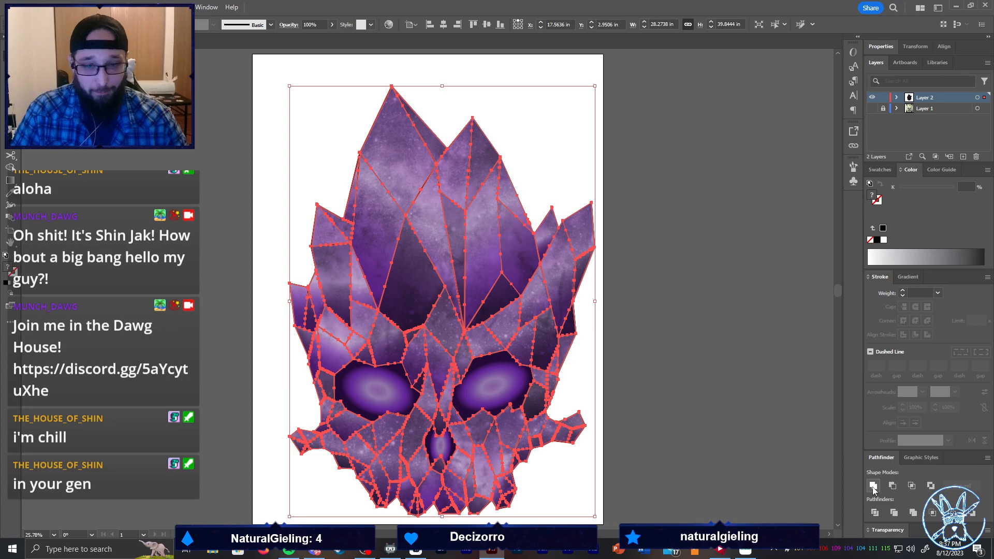
{"action": "left_click", "coordinate": [873, 485]}
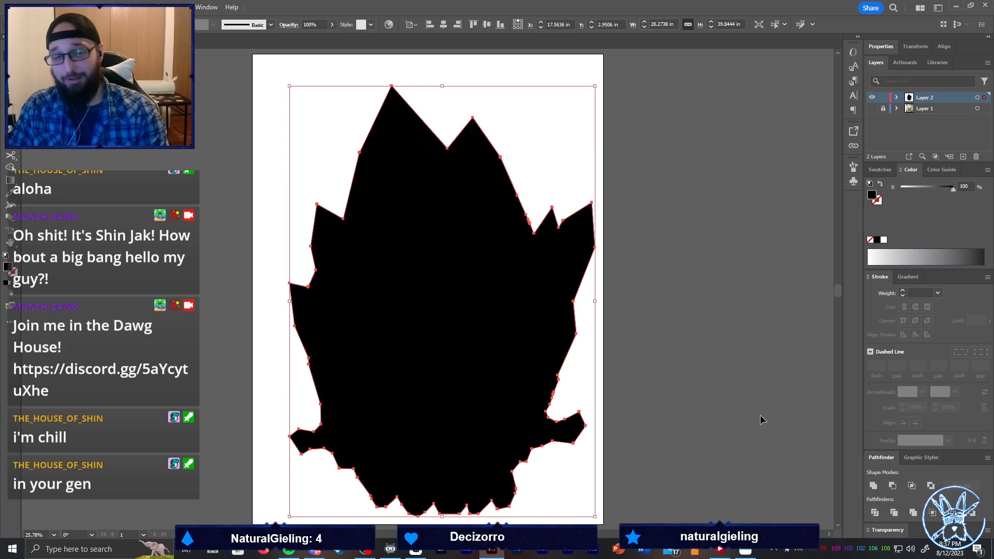
Give the skull silhouette no fill and a blue 1F7FFF stroke aligned outside, with round caps and corners
{"action": "key", "text": "ctrl+z"}
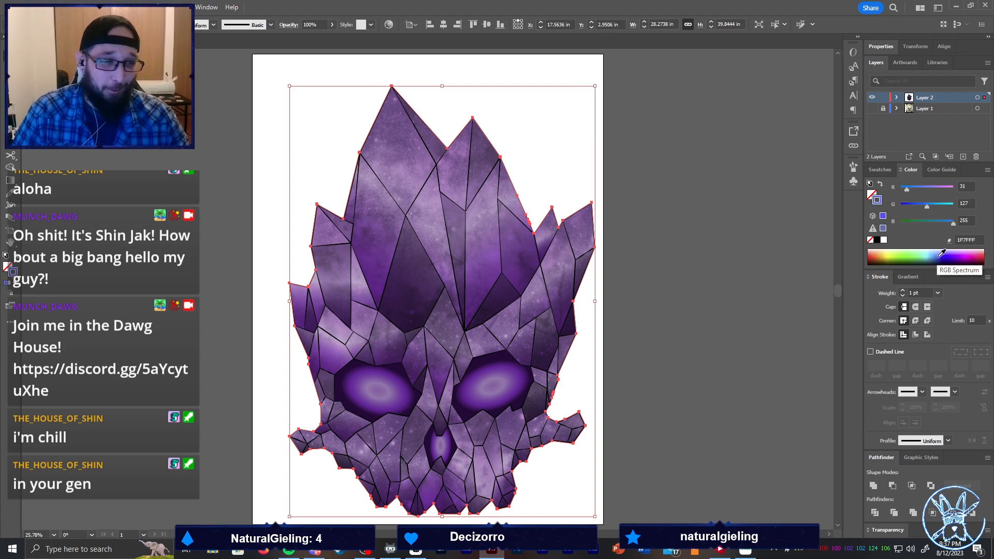
{"action": "left_click", "coordinate": [926, 334]}
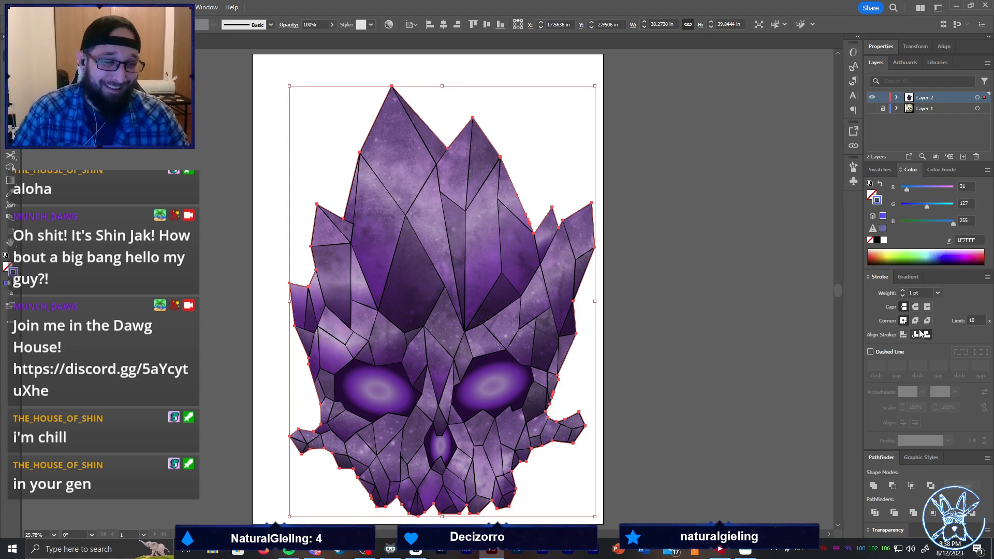
{"action": "left_click", "coordinate": [915, 321]}
{"action": "left_click", "coordinate": [916, 307]}
Set the blue stroke's weight around the skull to 35 pt
{"action": "left_click", "coordinate": [938, 293]}
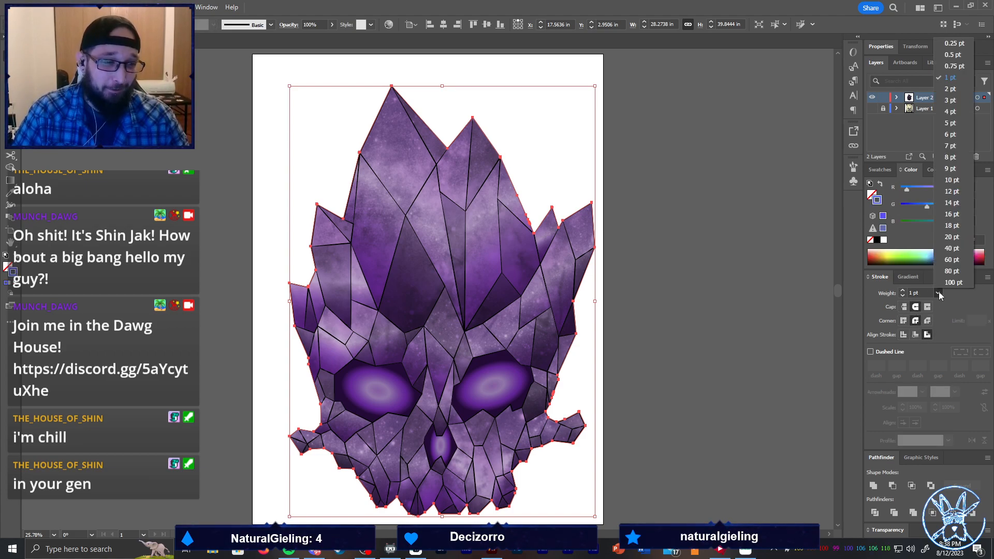
{"action": "left_click", "coordinate": [952, 248]}
{"action": "left_click", "coordinate": [903, 296]}
{"action": "left_click", "coordinate": [902, 296]}
{"action": "left_click", "coordinate": [903, 296]}
{"action": "left_click", "coordinate": [903, 296]}
{"action": "left_click", "coordinate": [903, 296]}
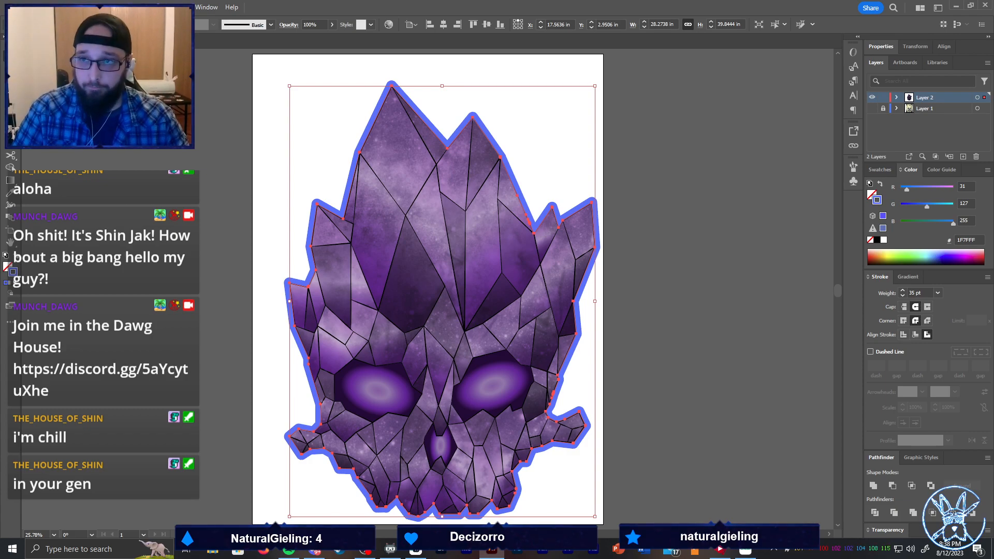
Convert the blue stroke around the skull into a filled shape and unite its parts
{"action": "left_click", "coordinate": [88, 7]}
{"action": "left_click", "coordinate": [173, 153]}
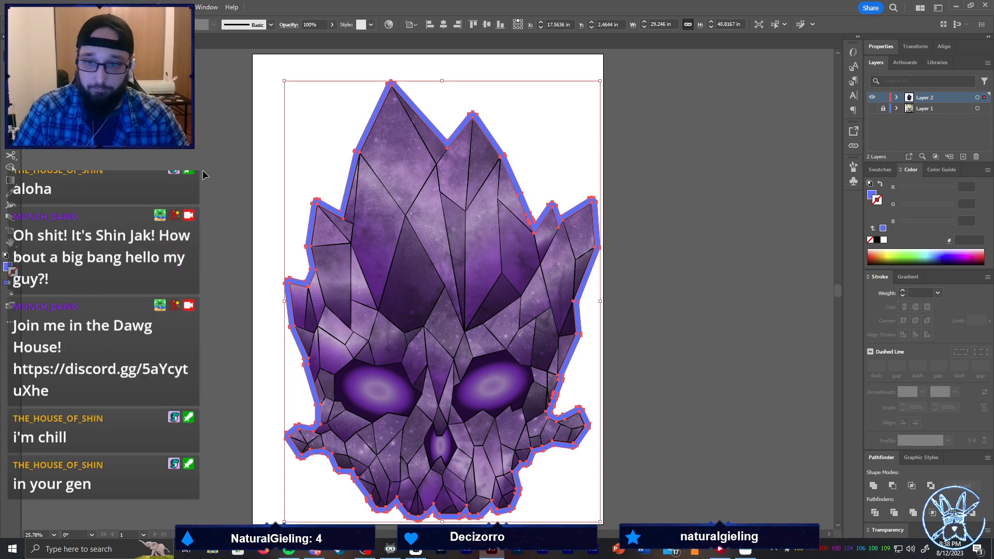
{"action": "left_click", "coordinate": [873, 486]}
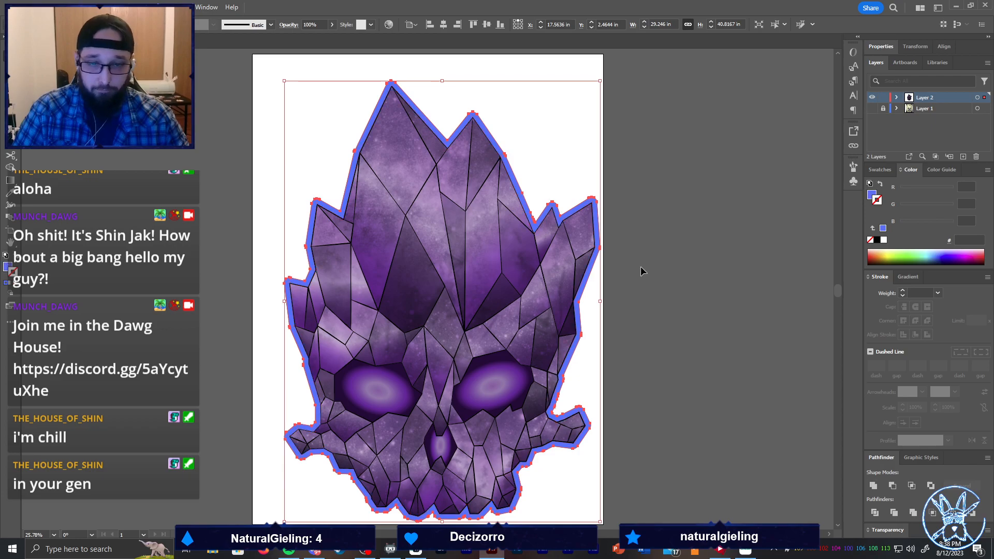
Enter isolation mode on the united blue silhouette behind the skull
{"action": "key", "text": "a"}
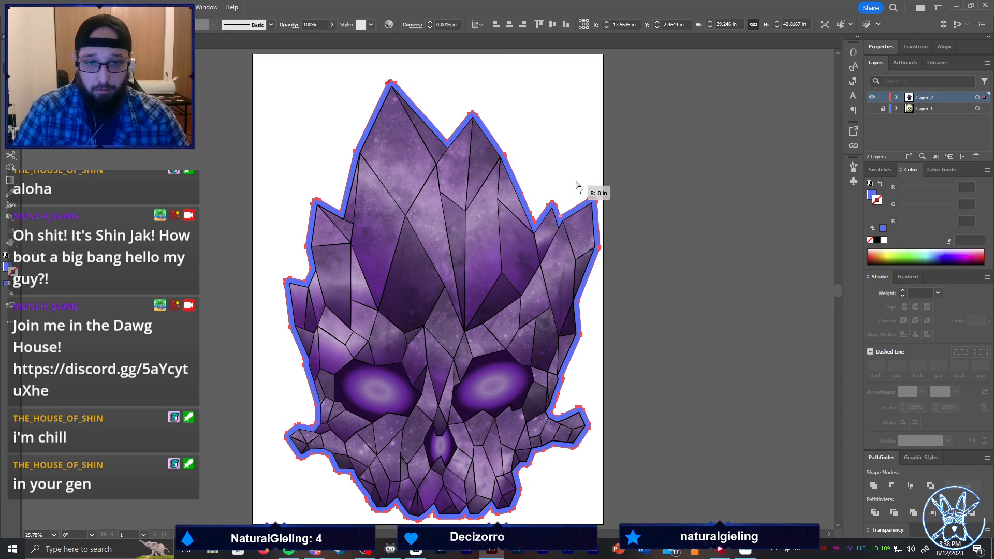
{"action": "left_click", "coordinate": [615, 196]}
{"action": "left_click", "coordinate": [564, 217]}
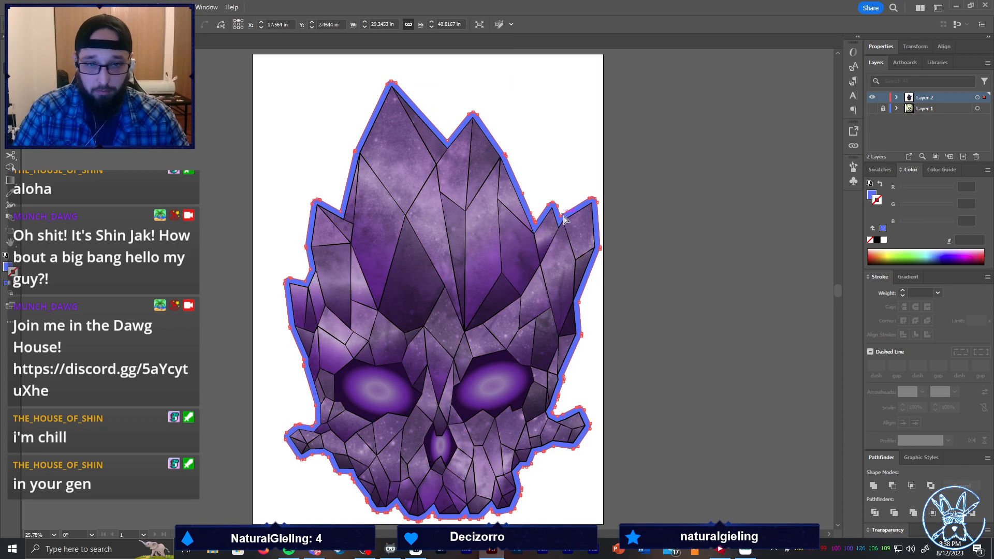
{"action": "left_click", "coordinate": [564, 220]}
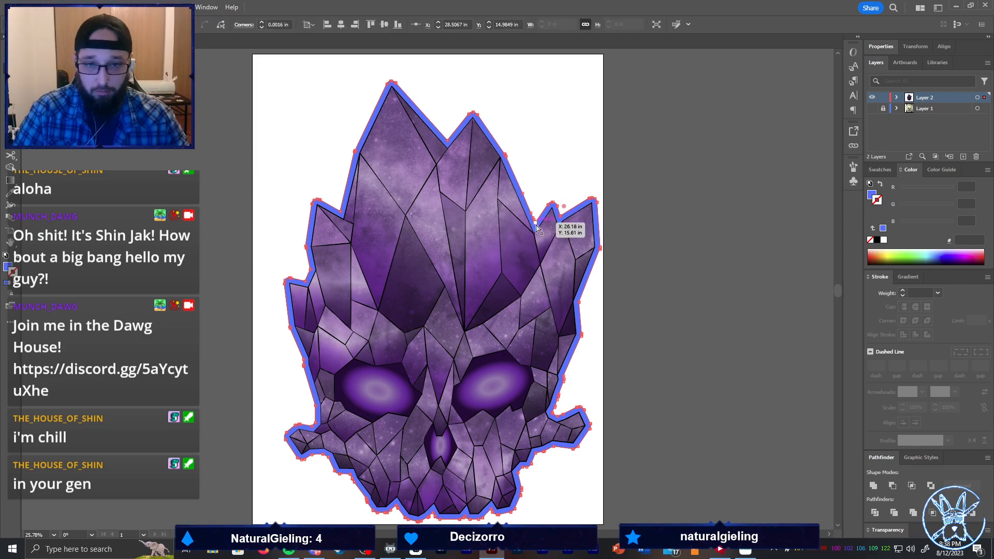
{"action": "left_click", "coordinate": [518, 160]}
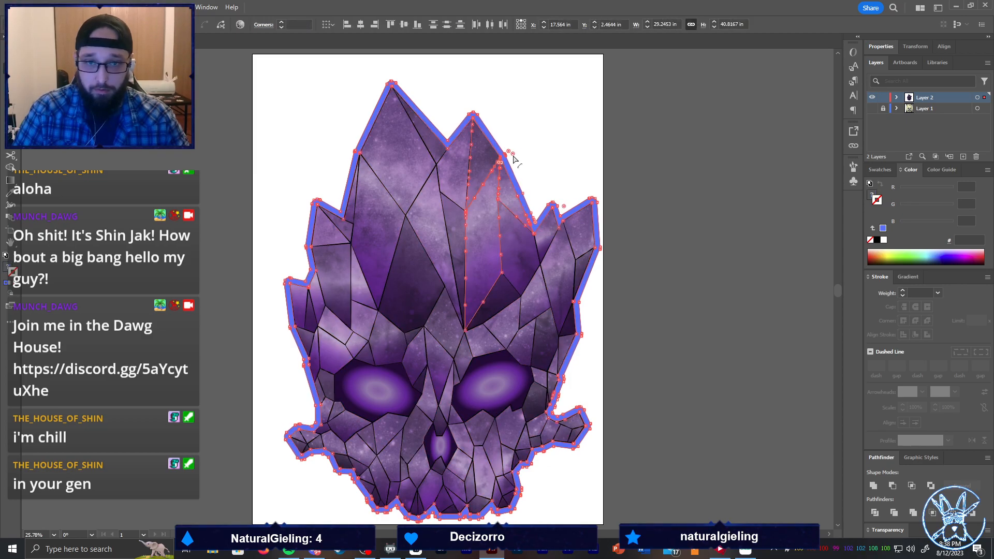
{"action": "left_click", "coordinate": [527, 162]}
{"action": "left_click", "coordinate": [506, 154]}
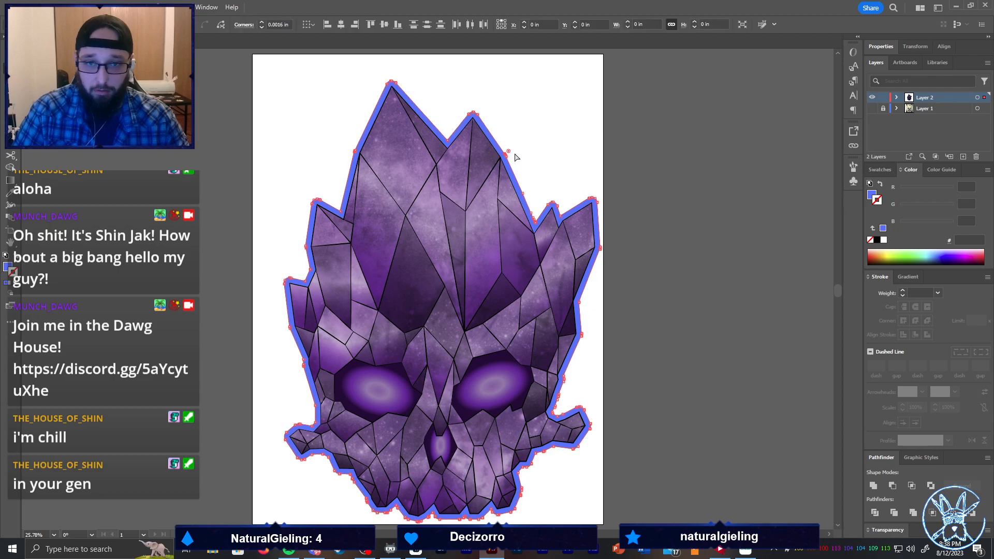
{"action": "double_click", "coordinate": [519, 182]}
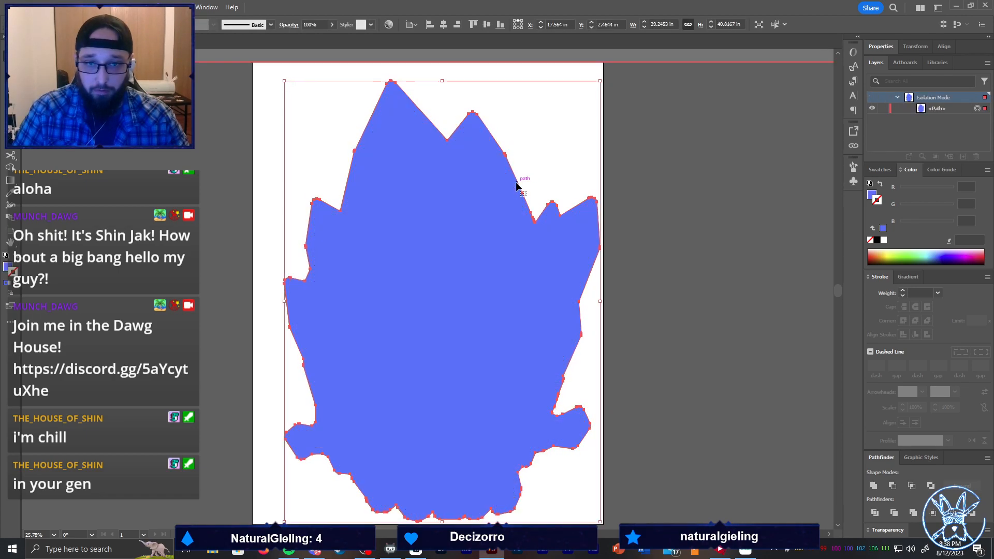
Select the silhouette's anchors directly and drop the already rounded crystal tips and left-side corners from the selection
{"action": "key", "text": "a"}
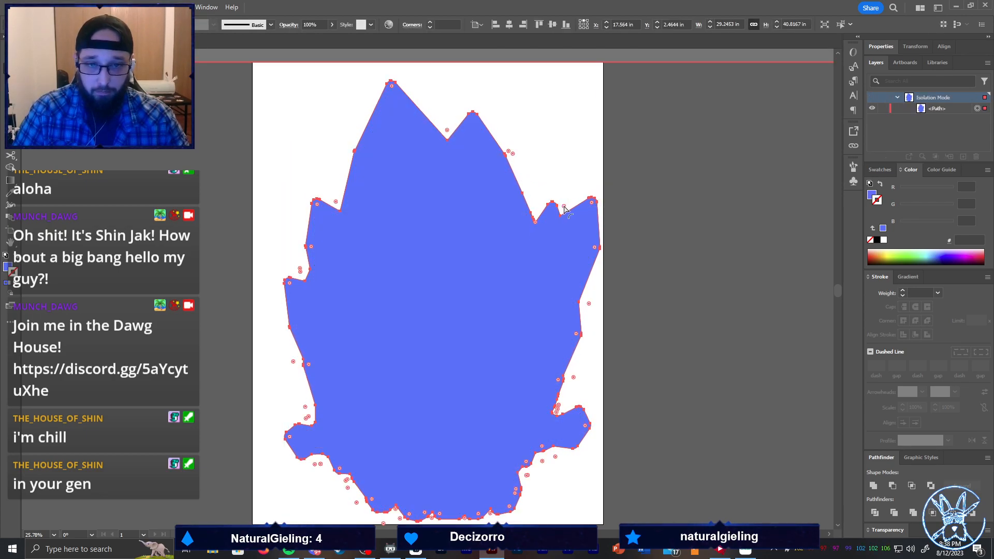
{"action": "left_click_drag", "start_coordinate": [585, 192], "coordinate": [604, 205]}
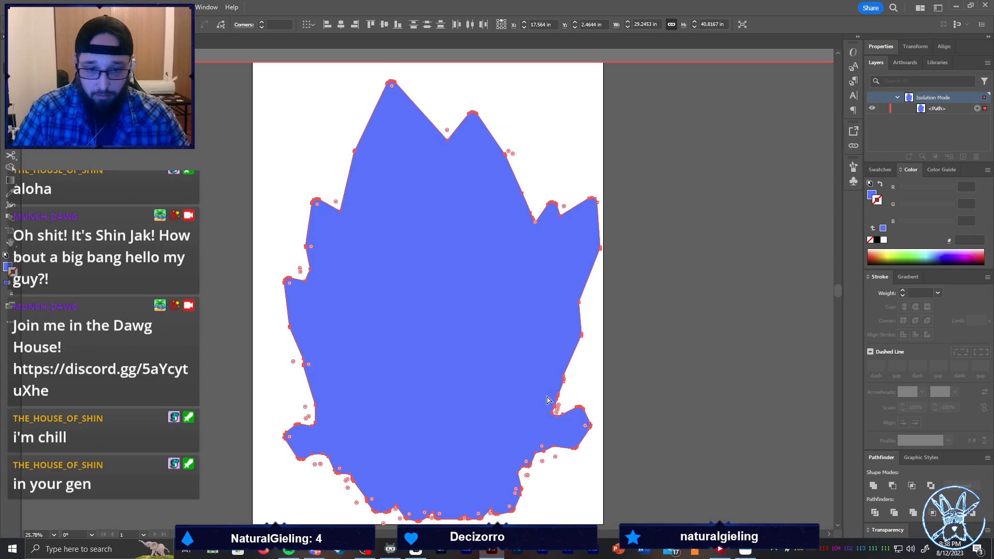
{"action": "left_click_drag", "start_coordinate": [538, 383], "coordinate": [546, 396]}
{"action": "key", "text": "ctrl+z"}
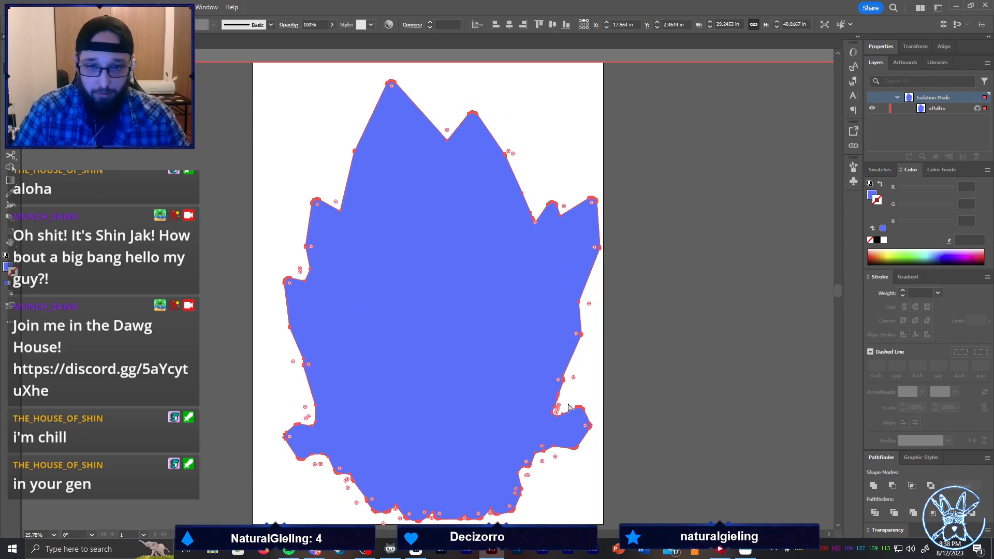
{"action": "left_click_drag", "start_coordinate": [586, 185], "coordinate": [601, 206]}
{"action": "left_click_drag", "start_coordinate": [539, 187], "coordinate": [556, 208]}
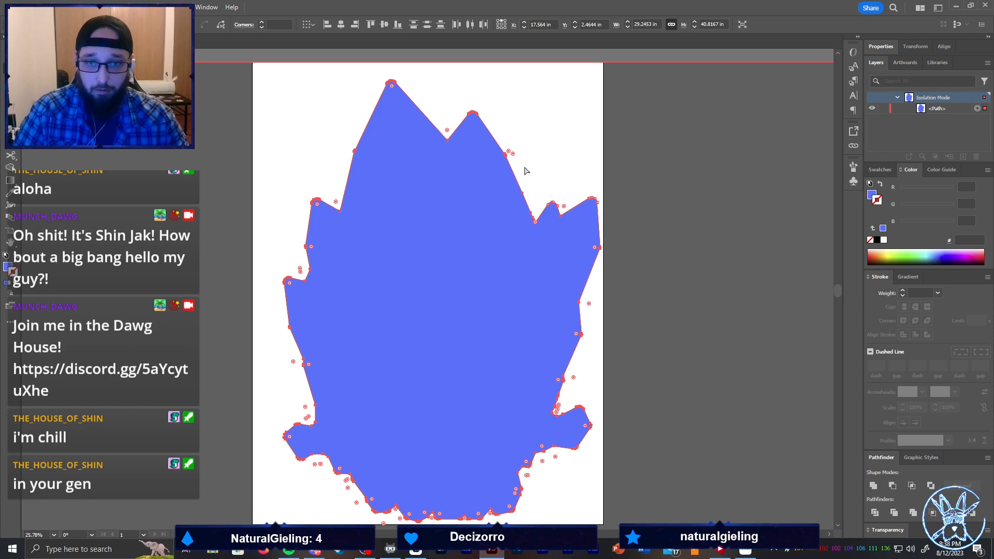
{"action": "left_click_drag", "start_coordinate": [415, 95], "coordinate": [355, 63]}
{"action": "left_click_drag", "start_coordinate": [344, 144], "coordinate": [358, 170]}
{"action": "left_click_drag", "start_coordinate": [294, 187], "coordinate": [293, 288]}
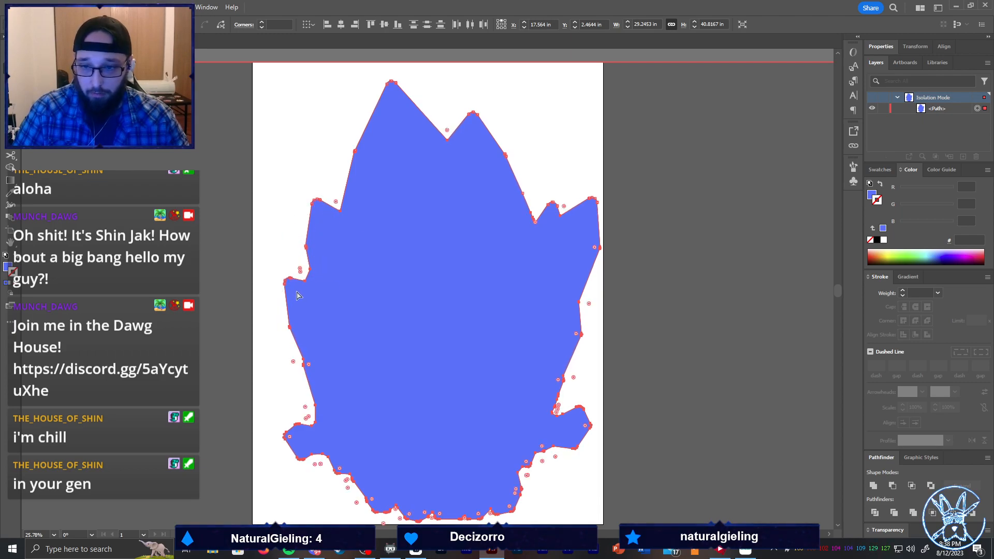
{"action": "left_click_drag", "start_coordinate": [279, 430], "coordinate": [321, 454]}
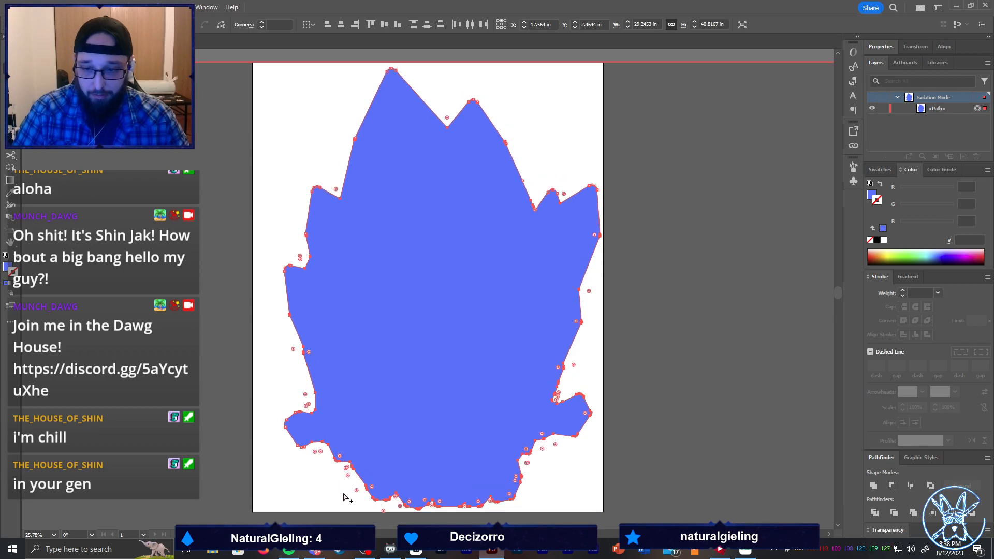
Drop the already rounded corners along the silhouette's lower left jaw from the anchor selection
{"action": "scroll", "coordinate": [340, 468], "scroll_direction": "up", "scroll_amount": 3}
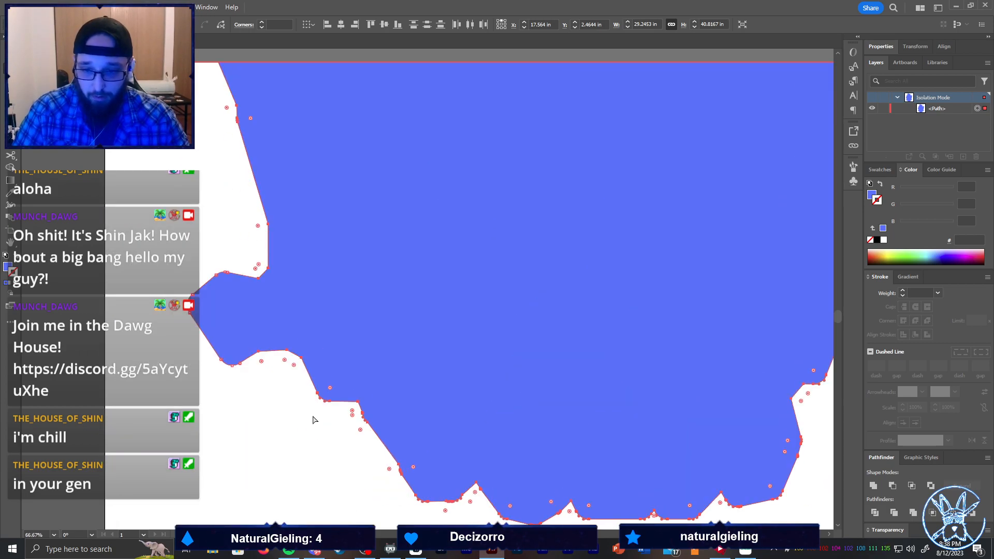
{"action": "left_click_drag", "start_coordinate": [307, 420], "coordinate": [345, 385]}
{"action": "left_click_drag", "start_coordinate": [352, 444], "coordinate": [381, 416]}
{"action": "left_click_drag", "start_coordinate": [406, 509], "coordinate": [465, 489]}
{"action": "left_click_drag", "start_coordinate": [390, 490], "coordinate": [414, 464]}
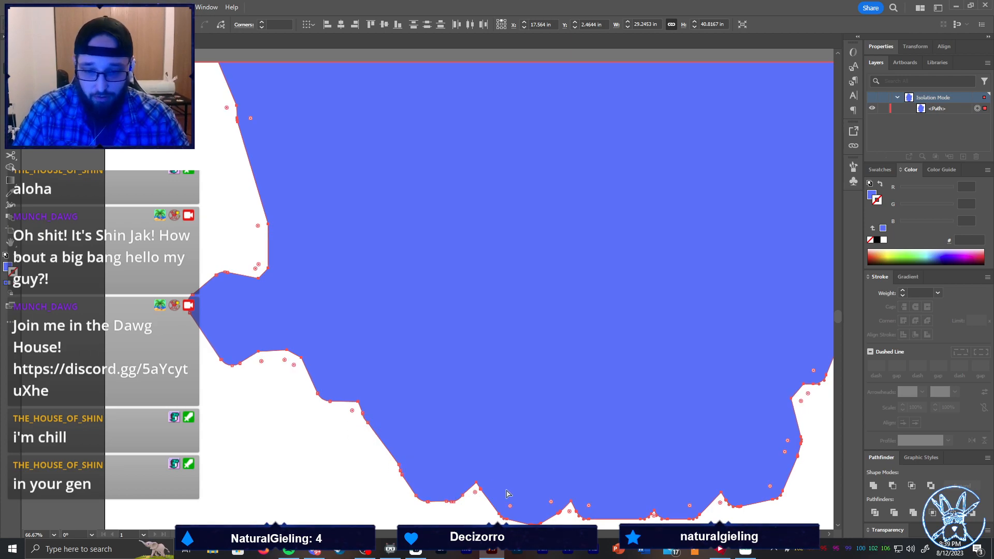
Drop the already rounded tooth corners along the silhouette's bottom edge from the anchor selection
{"action": "scroll", "coordinate": [479, 516], "scroll_direction": "down", "scroll_amount": 2}
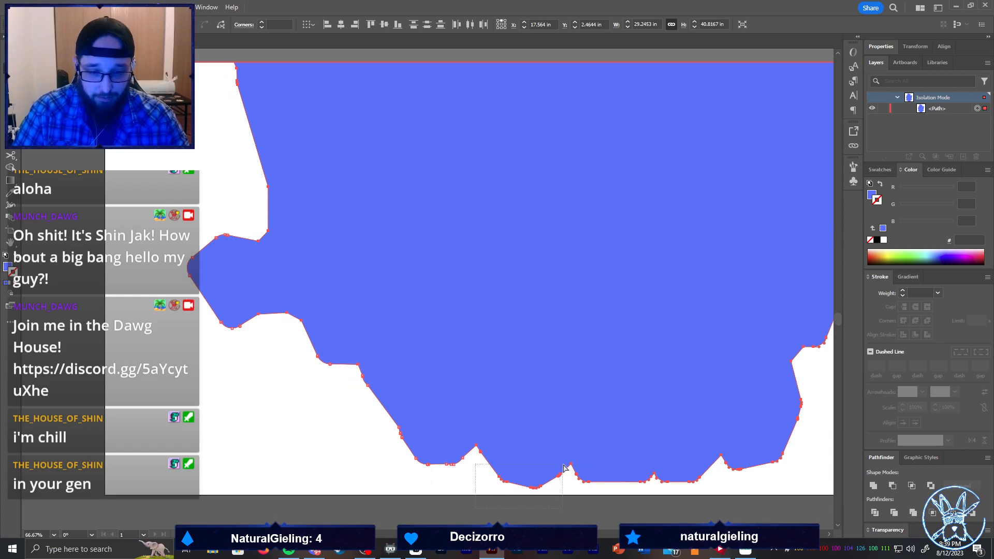
{"action": "left_click_drag", "start_coordinate": [631, 495], "coordinate": [679, 480]}
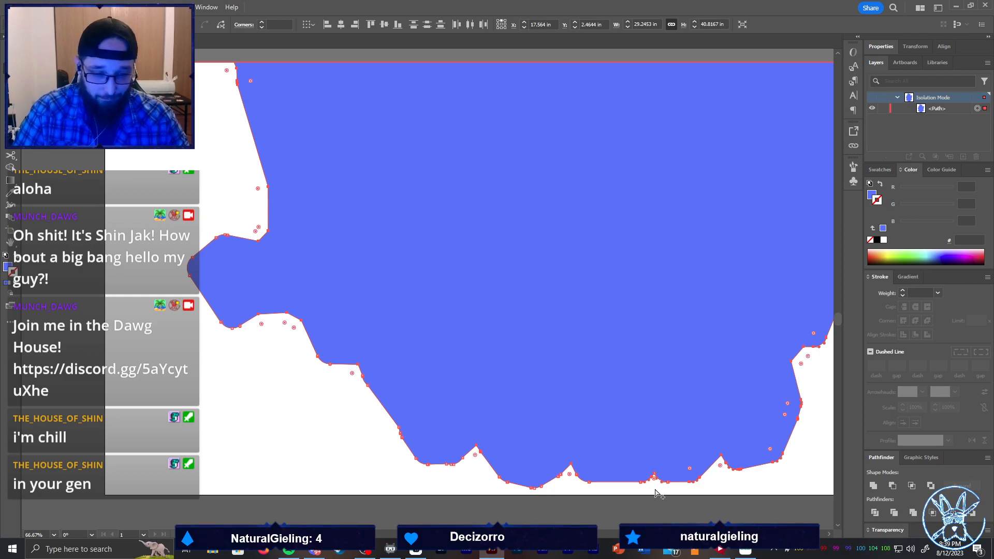
{"action": "scroll", "coordinate": [657, 494], "scroll_direction": "up", "scroll_amount": 2}
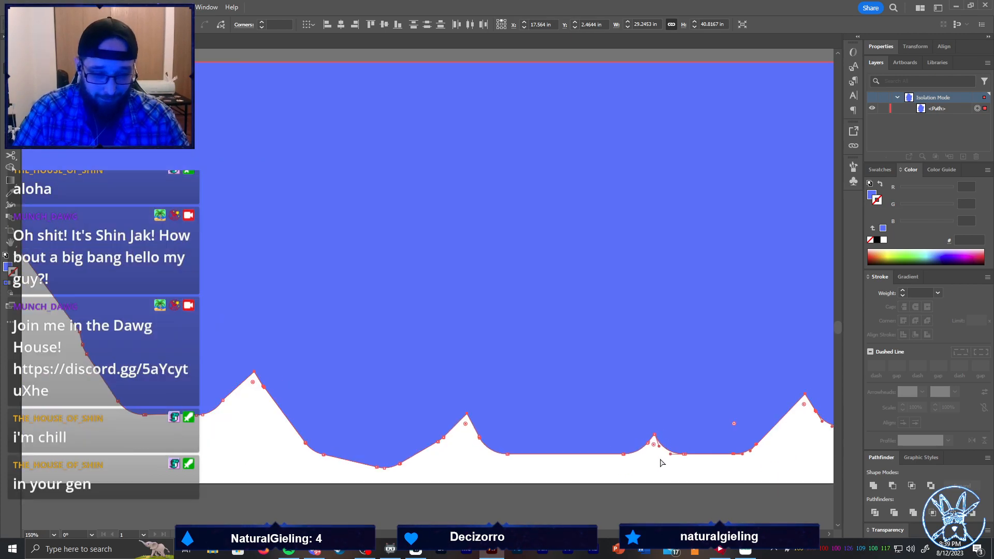
{"action": "scroll", "coordinate": [662, 462], "scroll_direction": "right", "scroll_amount": 2}
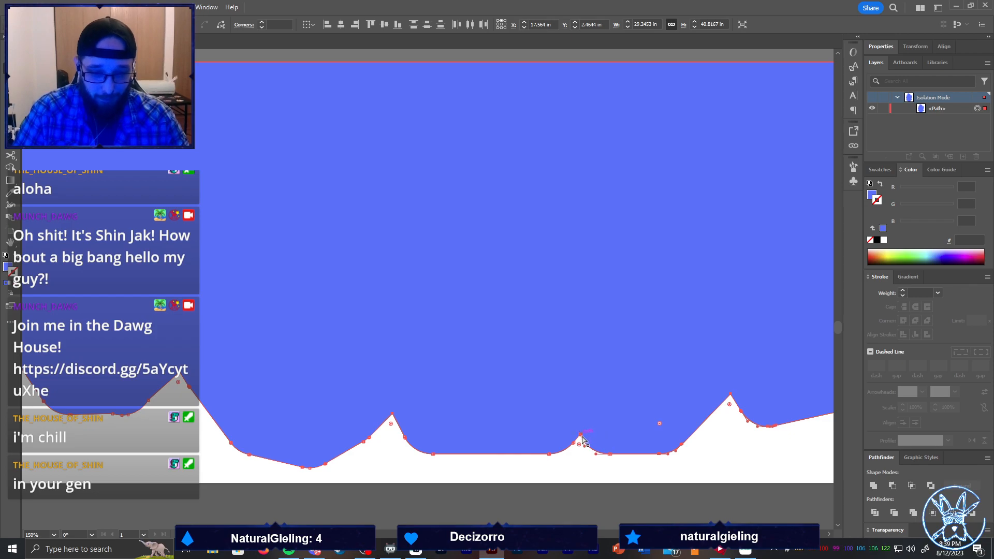
{"action": "scroll", "coordinate": [583, 445], "scroll_direction": "right", "scroll_amount": 2}
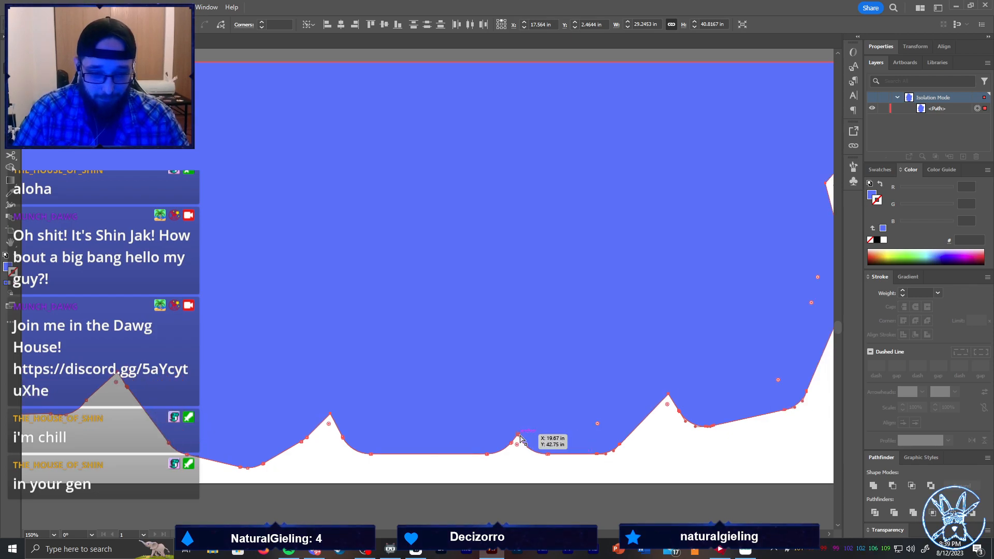
{"action": "left_click_drag", "start_coordinate": [580, 458], "coordinate": [641, 435]}
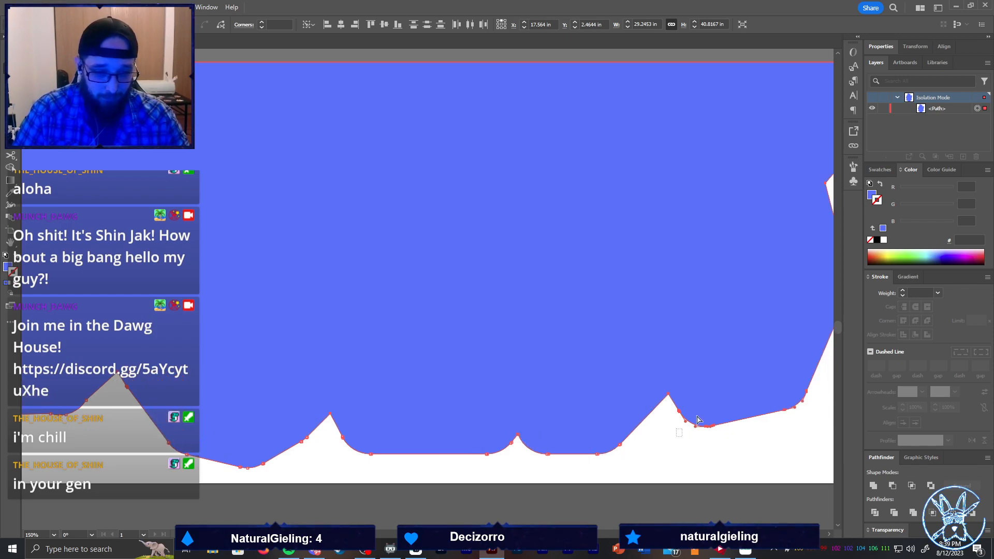
{"action": "scroll", "coordinate": [693, 429], "scroll_direction": "right", "scroll_amount": 3}
{"action": "left_click_drag", "start_coordinate": [724, 437], "coordinate": [681, 382]}
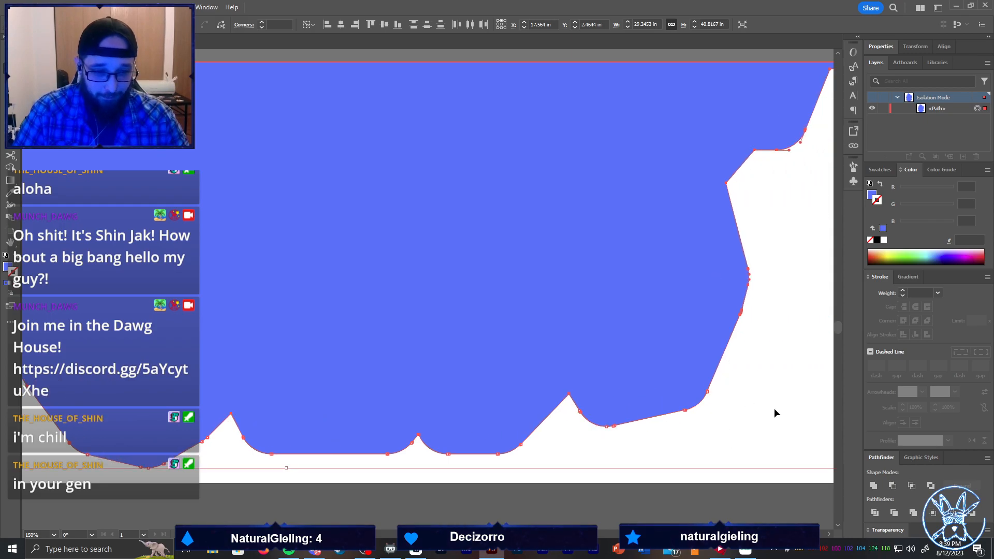
Drop the already rounded corners around the right jaw and cheek spur from the anchor selection
{"action": "scroll", "coordinate": [775, 408], "scroll_direction": "right", "scroll_amount": 2}
{"action": "scroll", "coordinate": [764, 394], "scroll_direction": "up", "scroll_amount": 2}
{"action": "scroll", "coordinate": [774, 307], "scroll_direction": "down", "scroll_amount": 2}
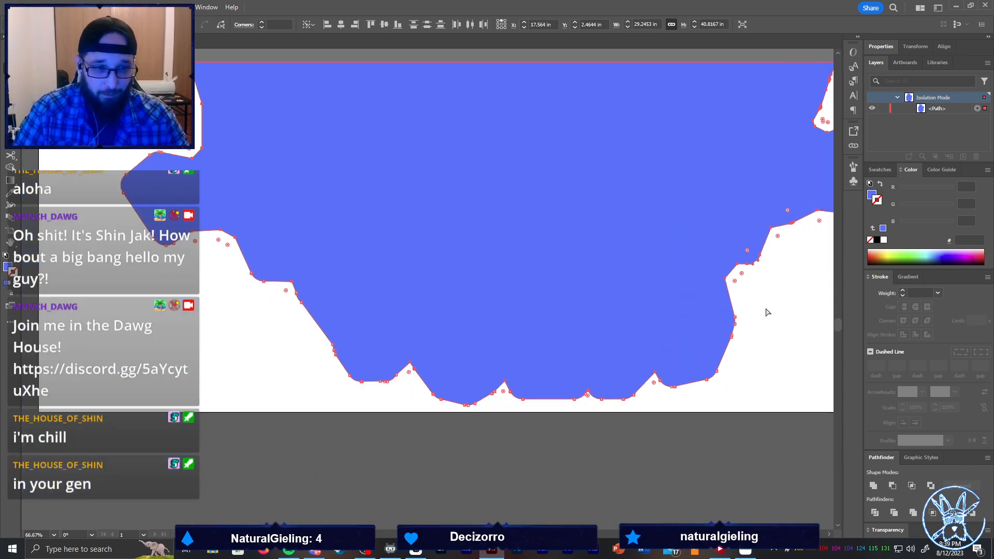
{"action": "scroll", "coordinate": [768, 313], "scroll_direction": "right", "scroll_amount": 2}
{"action": "left_click_drag", "start_coordinate": [704, 281], "coordinate": [668, 248]}
{"action": "scroll", "coordinate": [694, 265], "scroll_direction": "up", "scroll_amount": 2}
{"action": "scroll", "coordinate": [693, 265], "scroll_direction": "right", "scroll_amount": 1}
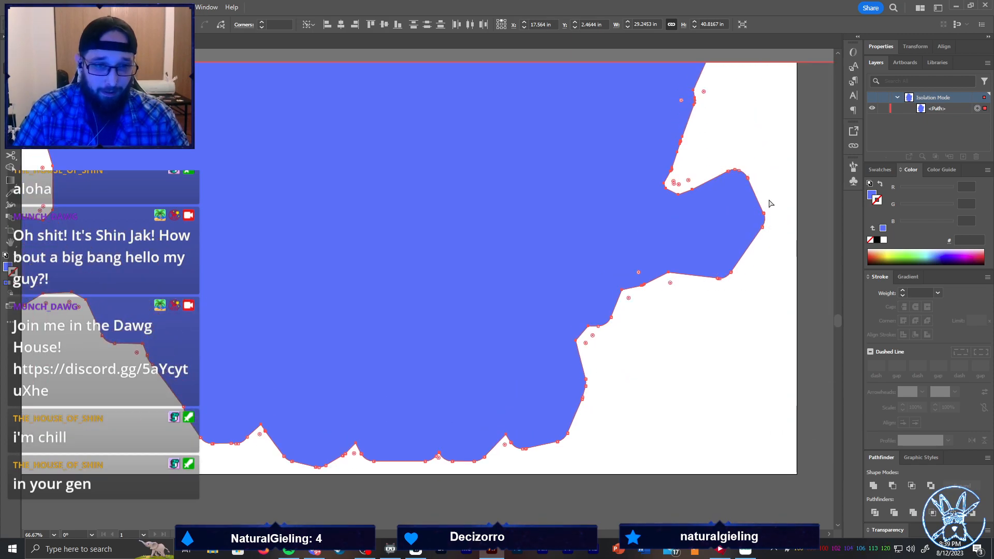
{"action": "scroll", "coordinate": [732, 207], "scroll_direction": "up", "scroll_amount": 2}
{"action": "left_click", "coordinate": [693, 153]}
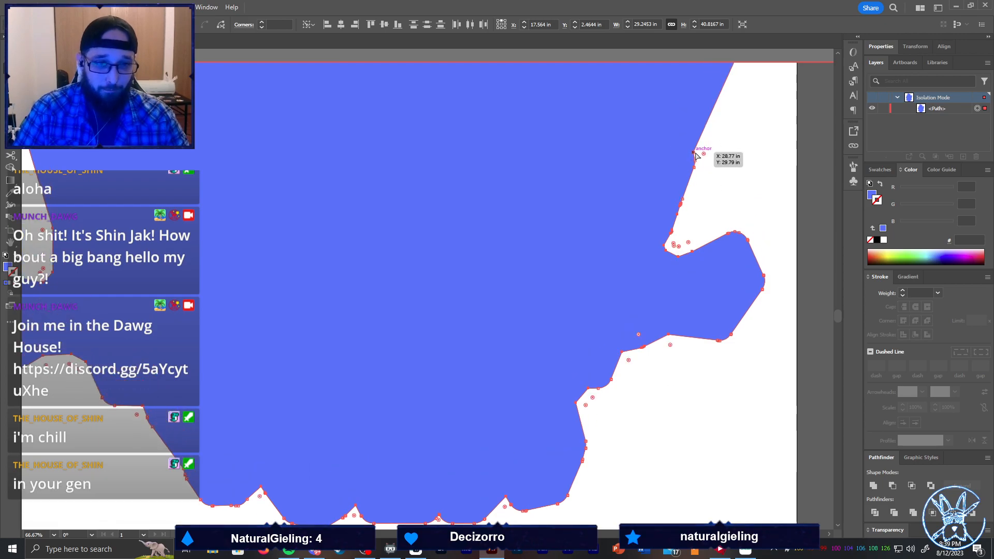
Try to round all the remaining selected corners of the silhouette at once, and undo the attempts
{"action": "scroll", "coordinate": [682, 216], "scroll_direction": "down", "scroll_amount": 2}
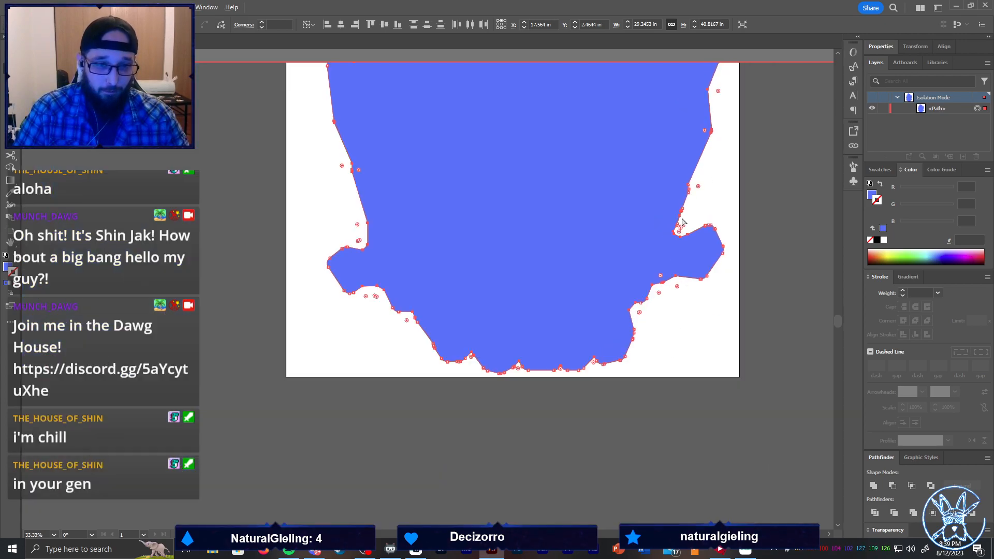
{"action": "scroll", "coordinate": [699, 199], "scroll_direction": "up", "scroll_amount": 5}
{"action": "scroll", "coordinate": [702, 190], "scroll_direction": "up", "scroll_amount": 3}
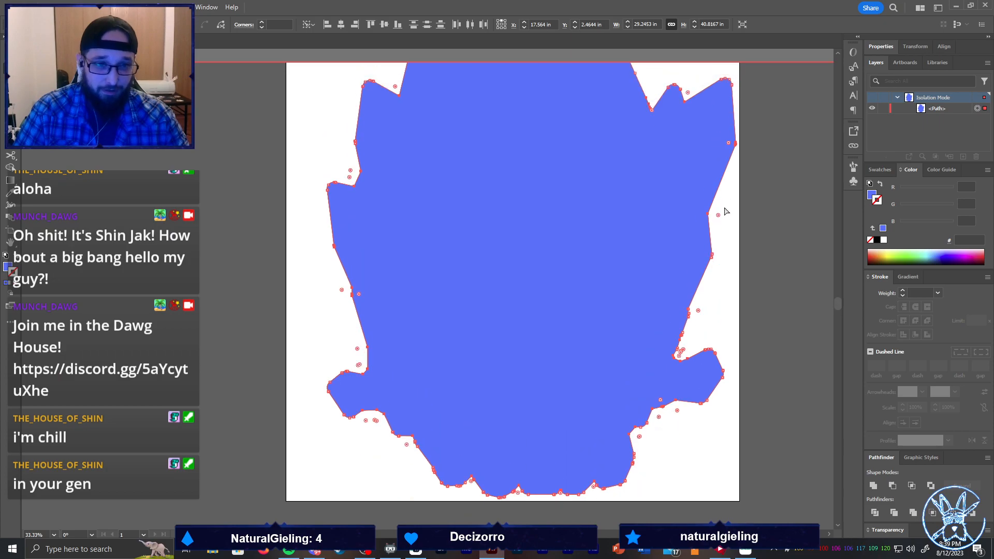
{"action": "scroll", "coordinate": [750, 186], "scroll_direction": "down", "scroll_amount": 2}
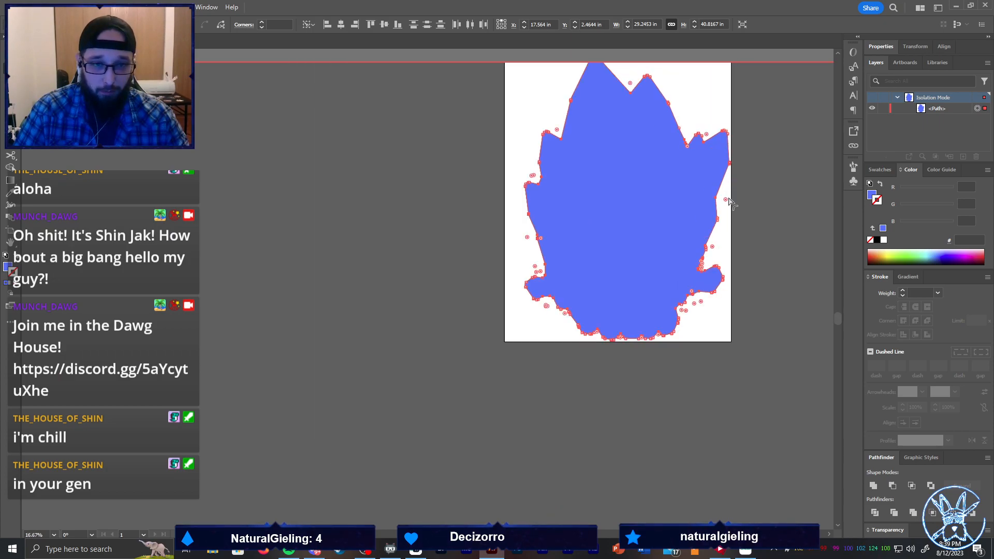
{"action": "scroll", "coordinate": [448, 186], "scroll_direction": "up", "scroll_amount": 1}
{"action": "scroll", "coordinate": [285, 218], "scroll_direction": "up", "scroll_amount": 1}
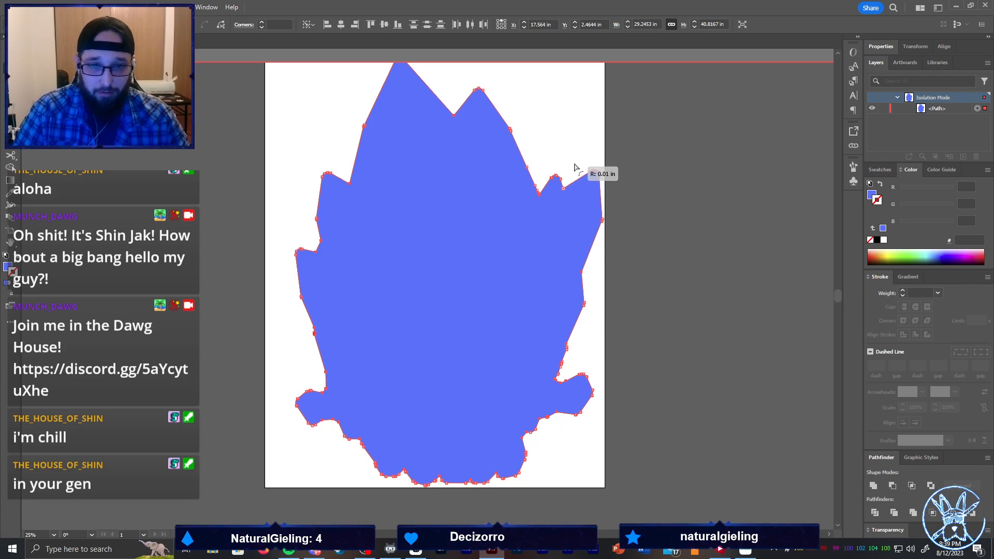
{"action": "scroll", "coordinate": [588, 273], "scroll_direction": "up", "scroll_amount": 4}
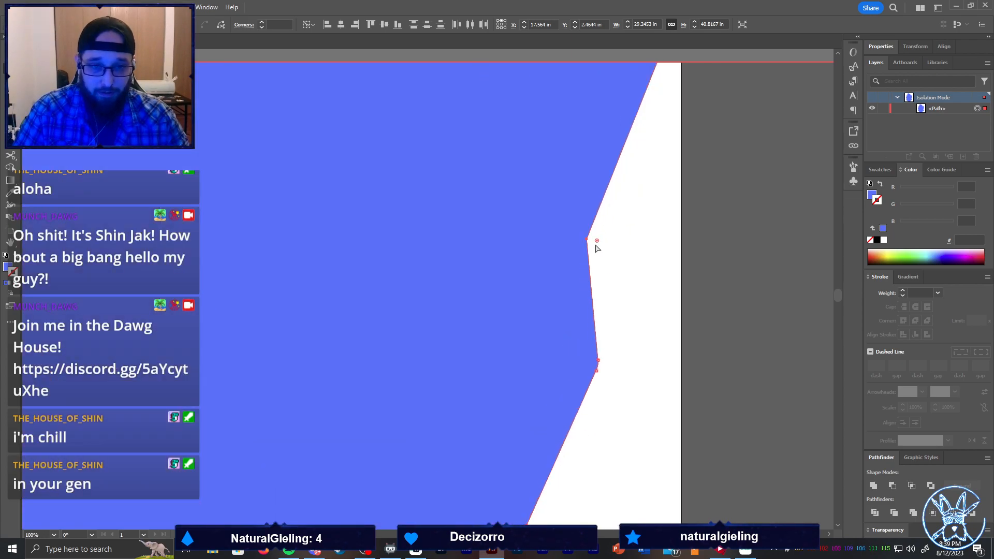
{"action": "left_click", "coordinate": [588, 239]}
{"action": "left_click", "coordinate": [591, 248]}
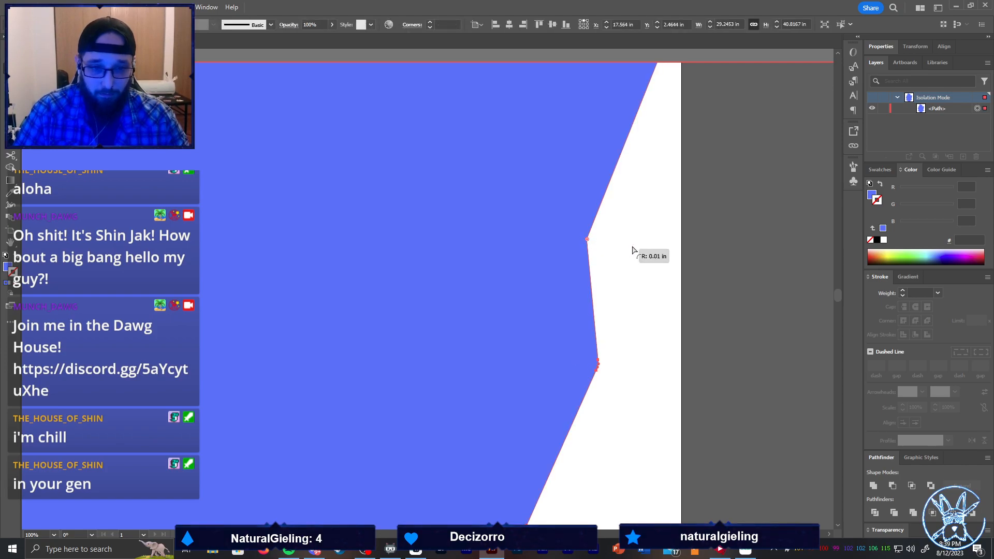
{"action": "left_click_drag", "start_coordinate": [595, 245], "coordinate": [599, 250]}
{"action": "key", "text": "ctrl+z"}
{"action": "key", "text": "ctrl+z"}
{"action": "key", "text": "ctrl+z"}
{"action": "key", "text": "ctrl+z"}
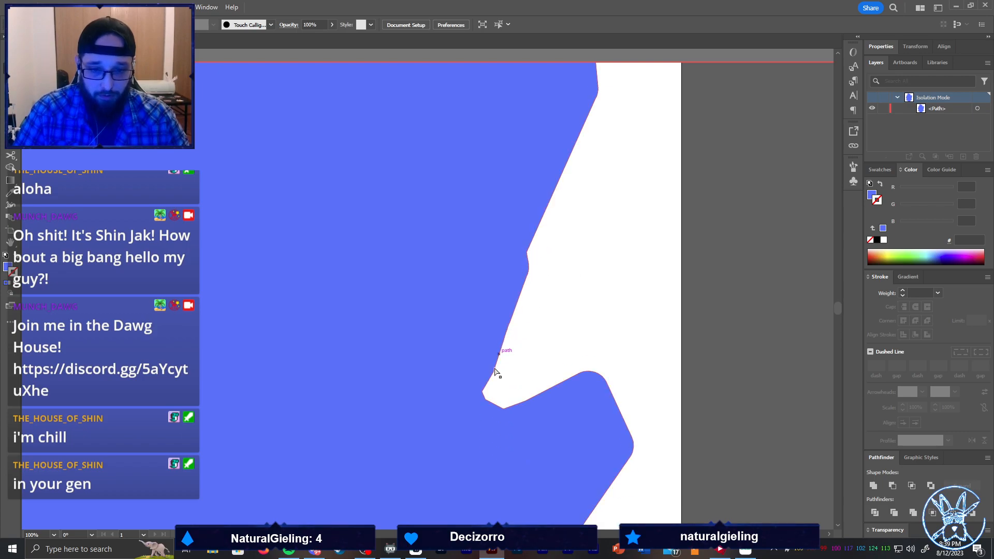
Round the inner notch where the right cheek spur meets the side of the silhouette
{"action": "left_click", "coordinate": [493, 396]}
{"action": "mouse_move", "coordinate": [492, 396]}
{"action": "left_mouse_down"}
{"action": "mouse_move", "coordinate": [502, 395]}
{"action": "mouse_move", "coordinate": [488, 404]}
{"action": "mouse_move", "coordinate": [501, 389]}
{"action": "mouse_move", "coordinate": [506, 408]}
{"action": "mouse_move", "coordinate": [505, 392]}
{"action": "left_mouse_up"}
{"action": "left_click", "coordinate": [505, 408]}
{"action": "left_click", "coordinate": [533, 384]}
Round the sharp inner corners beneath the right cheek spur, down to the right jaw
{"action": "scroll", "coordinate": [532, 389], "scroll_direction": "down", "scroll_amount": 3}
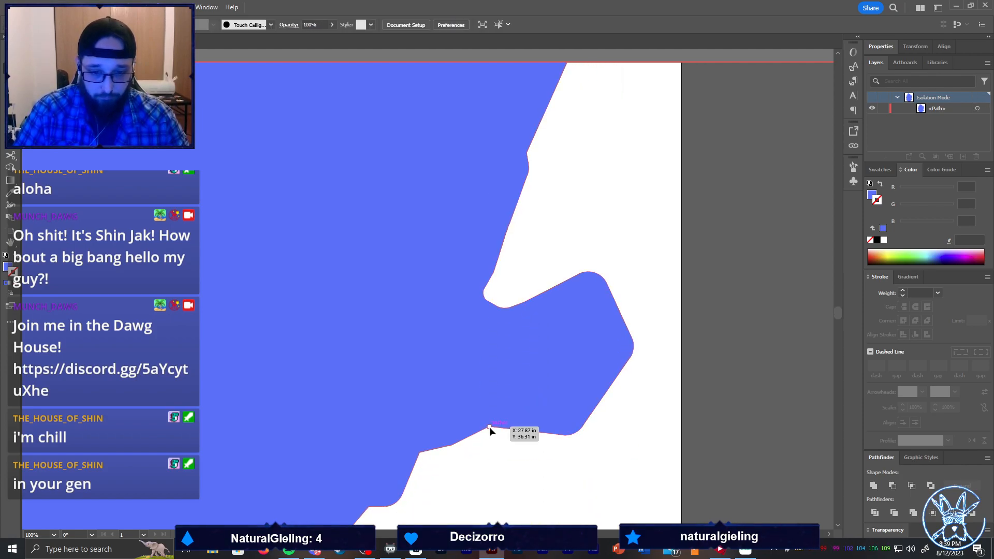
{"action": "left_click", "coordinate": [487, 430]}
{"action": "left_click_drag", "start_coordinate": [495, 443], "coordinate": [495, 443]}
{"action": "left_click", "coordinate": [420, 454]}
{"action": "left_click_drag", "start_coordinate": [425, 460], "coordinate": [432, 469]}
{"action": "scroll", "coordinate": [414, 486], "scroll_direction": "down", "scroll_amount": 2}
{"action": "left_click", "coordinate": [378, 479]}
{"action": "left_click", "coordinate": [334, 444]}
{"action": "left_click_drag", "start_coordinate": [373, 467], "coordinate": [381, 473]}
{"action": "left_click", "coordinate": [414, 470]}
Round the sharp notches between the teeth along the silhouette's bottom edge
{"action": "scroll", "coordinate": [413, 467], "scroll_direction": "down", "scroll_amount": 8}
{"action": "scroll", "coordinate": [401, 445], "scroll_direction": "down", "scroll_amount": 1}
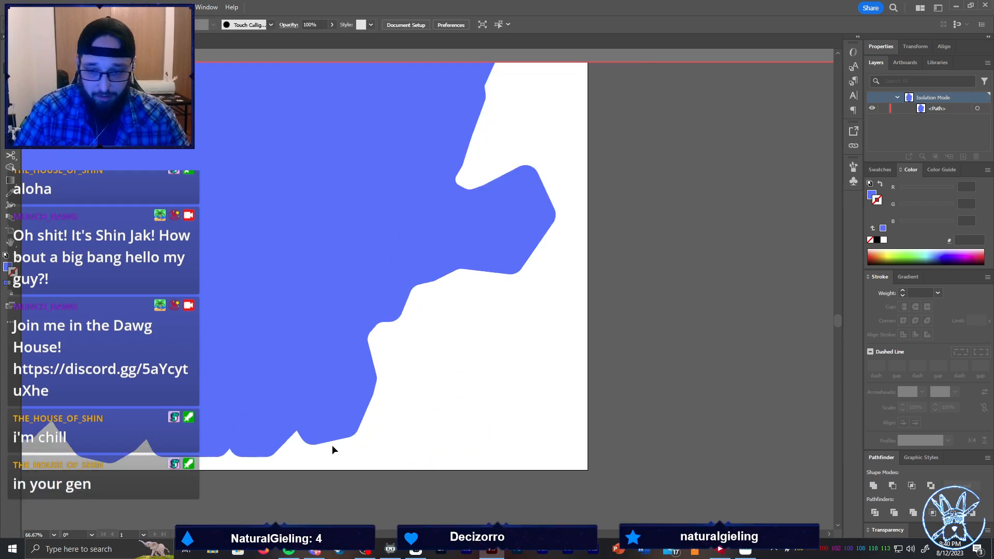
{"action": "scroll", "coordinate": [338, 446], "scroll_direction": "left", "scroll_amount": 3}
{"action": "scroll", "coordinate": [305, 449], "scroll_direction": "up", "scroll_amount": 2}
{"action": "left_click", "coordinate": [428, 357]}
{"action": "left_click_drag", "start_coordinate": [460, 418], "coordinate": [457, 419]}
{"action": "left_click_drag", "start_coordinate": [312, 465], "coordinate": [279, 447]}
{"action": "scroll", "coordinate": [273, 448], "scroll_direction": "left", "scroll_amount": 3}
{"action": "scroll", "coordinate": [240, 437], "scroll_direction": "left", "scroll_amount": 3}
{"action": "mouse_move", "coordinate": [282, 403]}
{"action": "left_mouse_down"}
{"action": "mouse_move", "coordinate": [296, 374]}
{"action": "mouse_move", "coordinate": [289, 415]}
{"action": "left_mouse_up"}
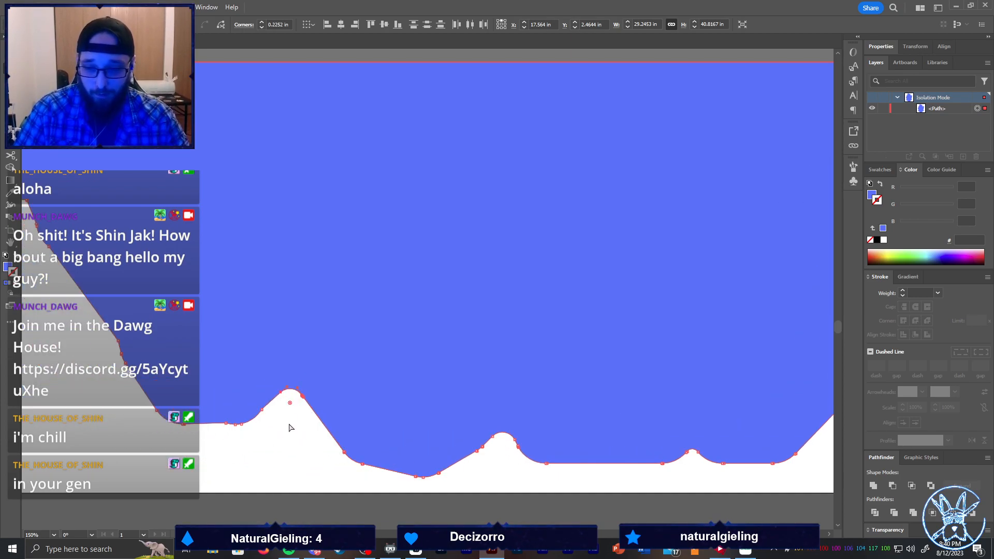
{"action": "left_click", "coordinate": [282, 424]}
Round the sharp corner on the silhouette's lower left jaw
{"action": "scroll", "coordinate": [267, 425], "scroll_direction": "down", "scroll_amount": 2}
{"action": "scroll", "coordinate": [171, 359], "scroll_direction": "left", "scroll_amount": 1}
{"action": "scroll", "coordinate": [154, 345], "scroll_direction": "up", "scroll_amount": 3}
{"action": "mouse_move", "coordinate": [332, 314]}
{"action": "left_mouse_down"}
{"action": "mouse_move", "coordinate": [364, 271]}
{"action": "mouse_move", "coordinate": [338, 315]}
{"action": "left_mouse_up"}
{"action": "left_click", "coordinate": [268, 330]}
{"action": "scroll", "coordinate": [268, 330], "scroll_direction": "down", "scroll_amount": 2}
{"action": "scroll", "coordinate": [150, 266], "scroll_direction": "left", "scroll_amount": 1}
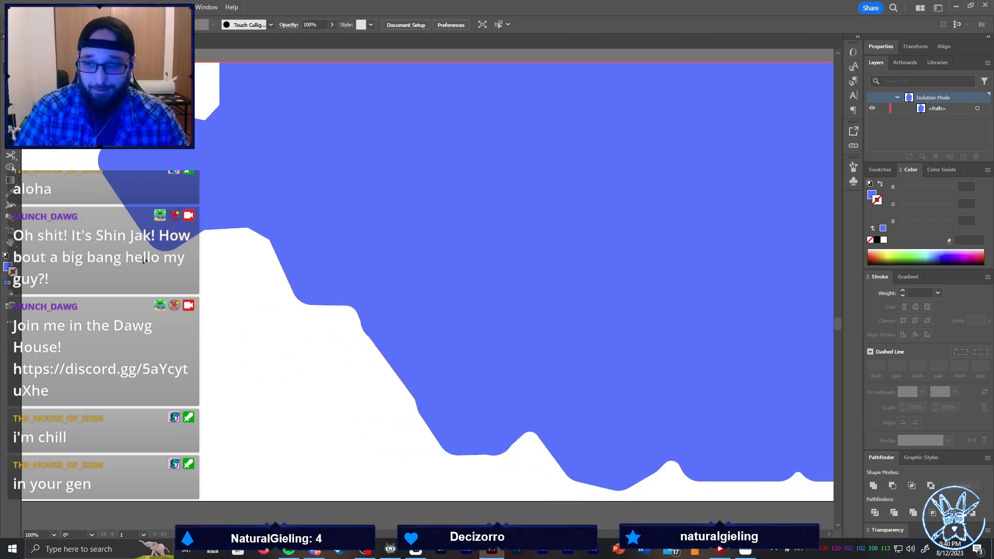
Round the sharp inner corners beneath the left cheek spur on the silhouette
{"action": "scroll", "coordinate": [142, 260], "scroll_direction": "up", "scroll_amount": 2}
{"action": "left_click_drag", "start_coordinate": [243, 299], "coordinate": [474, 237]}
{"action": "left_click_drag", "start_coordinate": [386, 277], "coordinate": [317, 329]}
{"action": "left_click", "coordinate": [317, 328]}
{"action": "scroll", "coordinate": [246, 271], "scroll_direction": "down", "scroll_amount": 2}
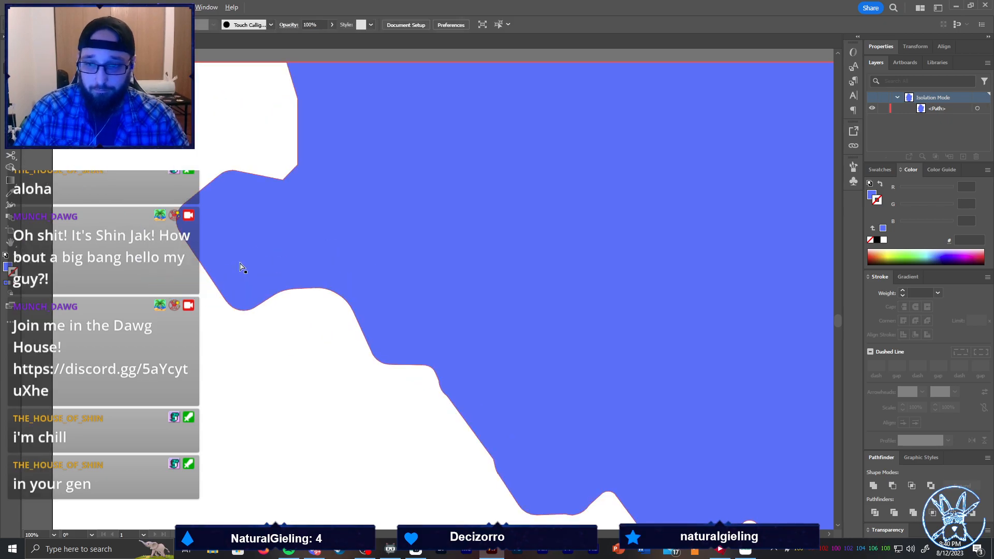
Round the inner notch where the top of the left cheek spur meets the side of the silhouette
{"action": "scroll", "coordinate": [244, 267], "scroll_direction": "up", "scroll_amount": 1}
{"action": "scroll", "coordinate": [265, 222], "scroll_direction": "up", "scroll_amount": 1}
{"action": "left_click_drag", "start_coordinate": [278, 233], "coordinate": [283, 255]}
{"action": "scroll", "coordinate": [282, 233], "scroll_direction": "up", "scroll_amount": 2}
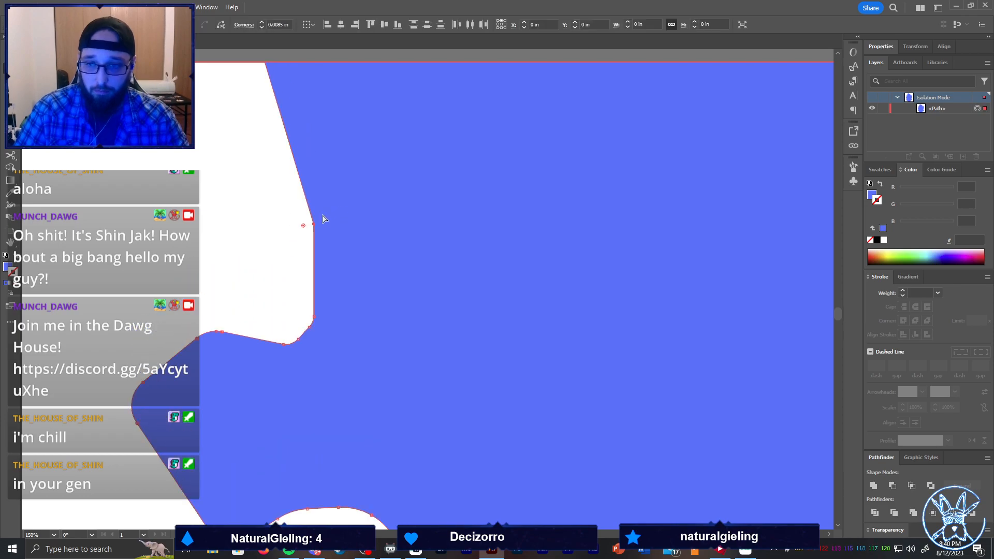
{"action": "left_click", "coordinate": [269, 222]}
{"action": "scroll", "coordinate": [264, 222], "scroll_direction": "down", "scroll_amount": 3}
{"action": "scroll", "coordinate": [236, 210], "scroll_direction": "up", "scroll_amount": 1}
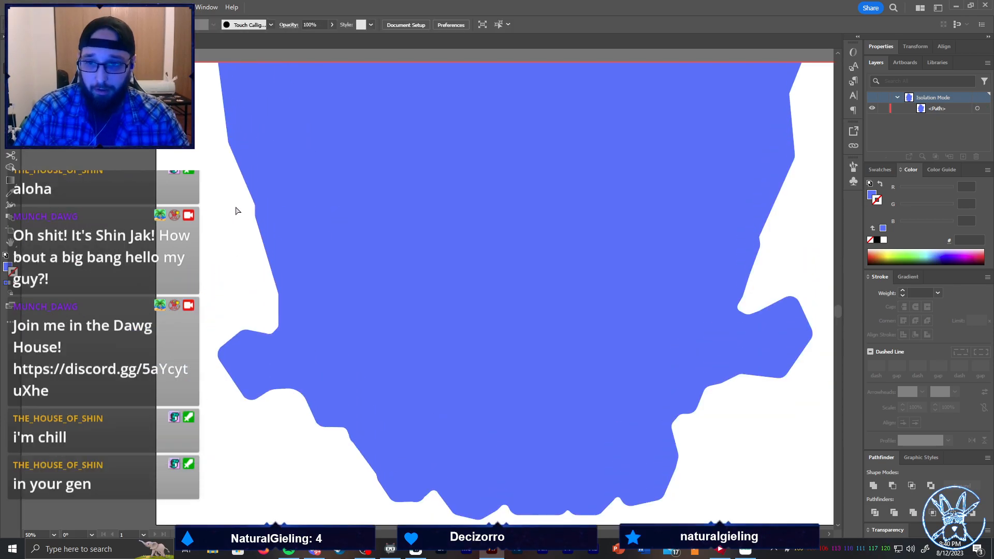
Round the two sharp corners in the notch above the lowest spike on the silhouette's left side
{"action": "scroll", "coordinate": [243, 227], "scroll_direction": "up", "scroll_amount": 4}
{"action": "scroll", "coordinate": [237, 208], "scroll_direction": "up", "scroll_amount": 3}
{"action": "left_click_drag", "start_coordinate": [252, 254], "coordinate": [347, 357]}
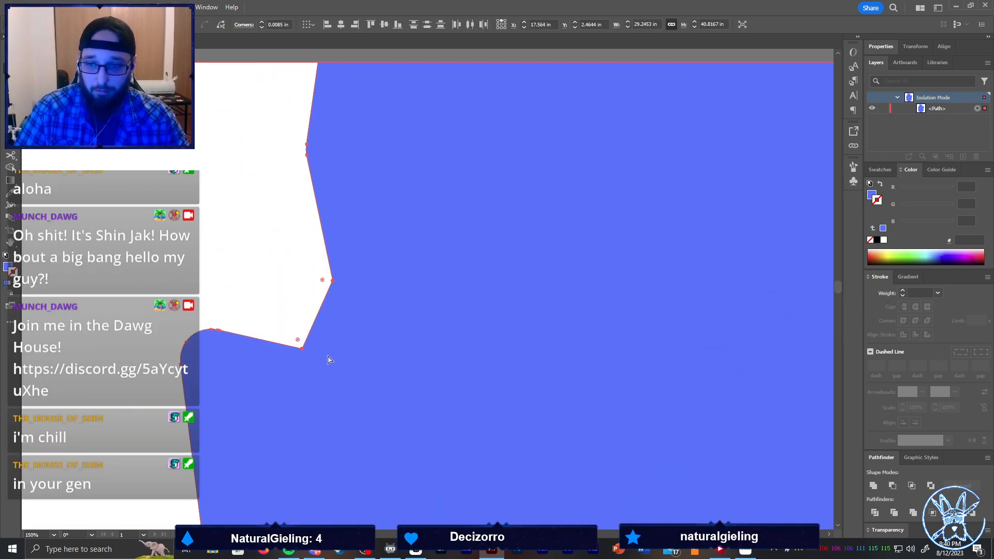
{"action": "left_click_drag", "start_coordinate": [322, 280], "coordinate": [286, 316]}
{"action": "left_click", "coordinate": [288, 282]}
{"action": "scroll", "coordinate": [326, 266], "scroll_direction": "down", "scroll_amount": 4}
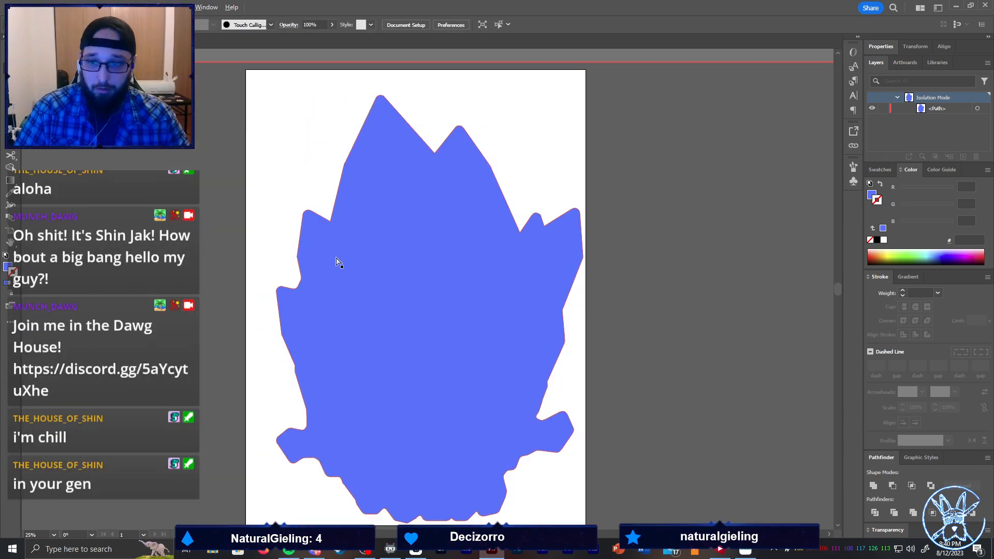
Round the notch between the upper left spike and the tallest peak, and the notch between the two central peaks
{"action": "scroll", "coordinate": [326, 267], "scroll_direction": "up", "scroll_amount": 3}
{"action": "left_click_drag", "start_coordinate": [337, 267], "coordinate": [333, 262]}
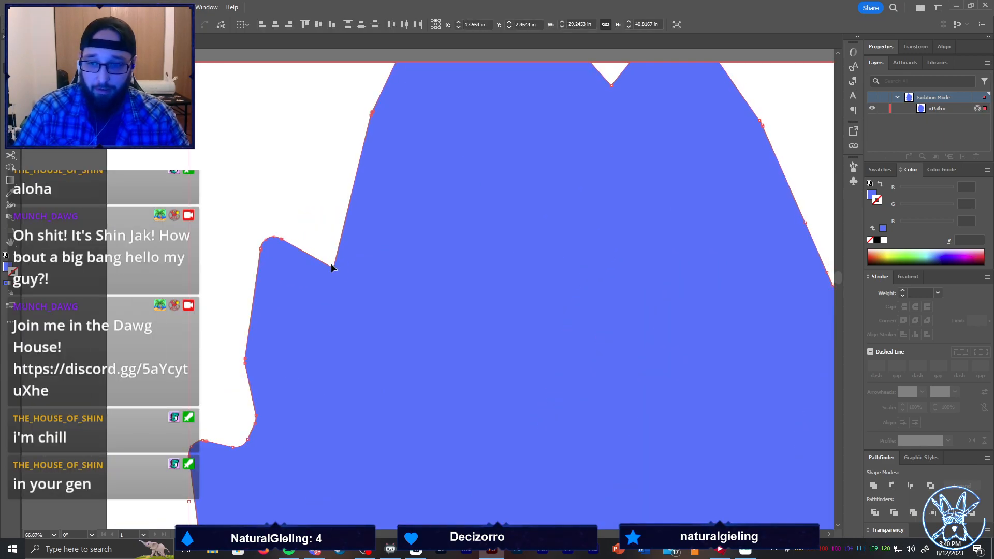
{"action": "left_click", "coordinate": [329, 229]}
{"action": "scroll", "coordinate": [355, 228], "scroll_direction": "up", "scroll_amount": 3}
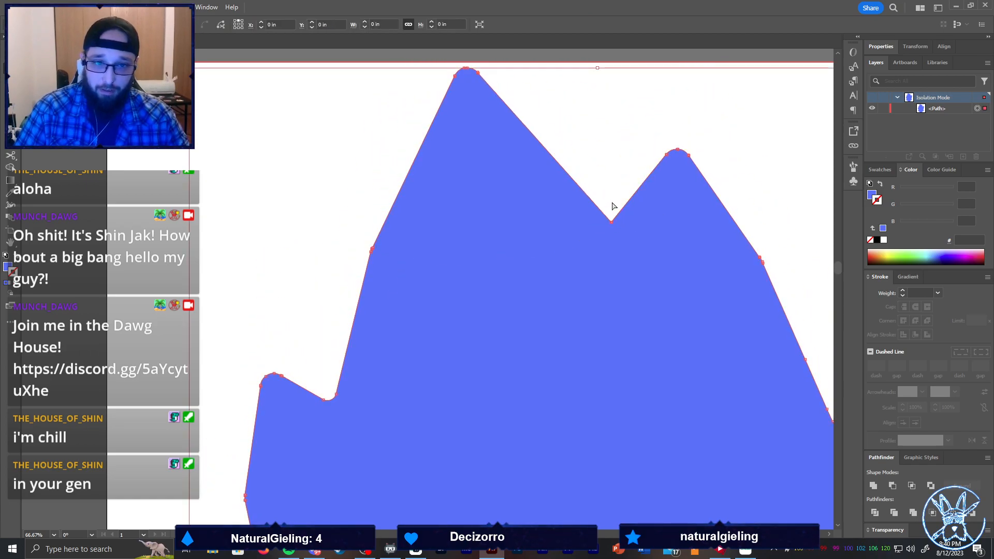
{"action": "left_click", "coordinate": [619, 224]}
{"action": "left_click_drag", "start_coordinate": [612, 215], "coordinate": [610, 208]}
{"action": "left_click", "coordinate": [617, 193]}
{"action": "key", "text": "ctrl+0"}
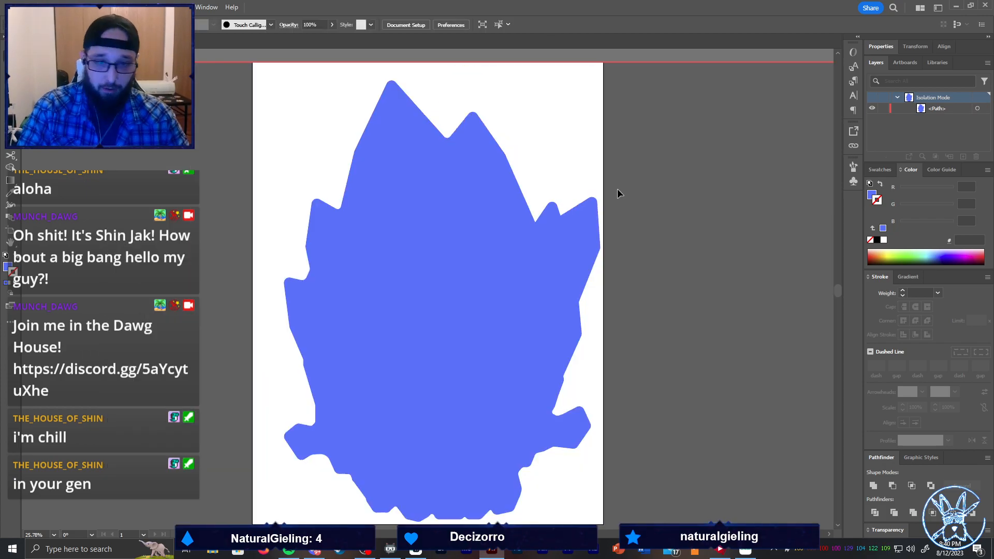
Leave isolation mode and fill the sticker outline behind the crystal skull with white
{"action": "double_click", "coordinate": [645, 223]}
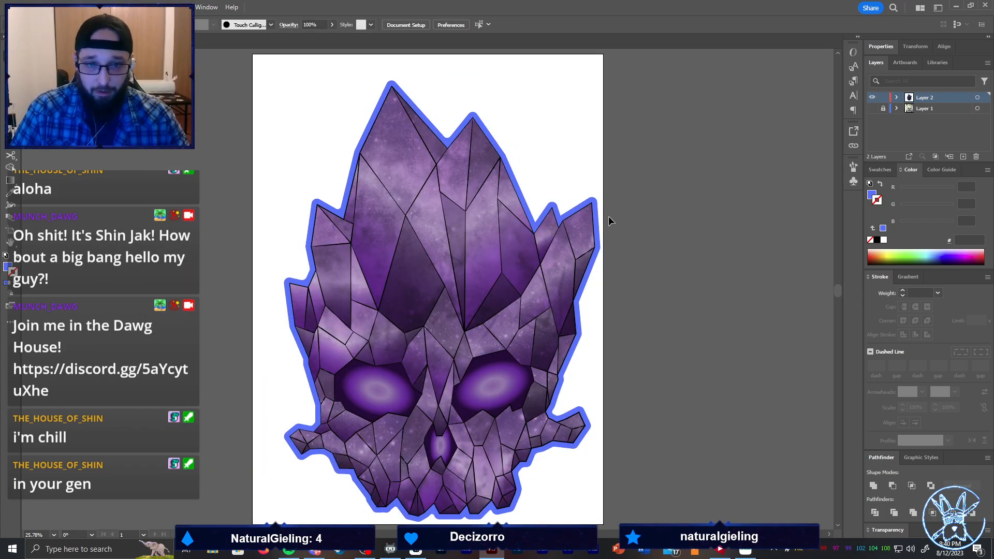
{"action": "left_click", "coordinate": [600, 209]}
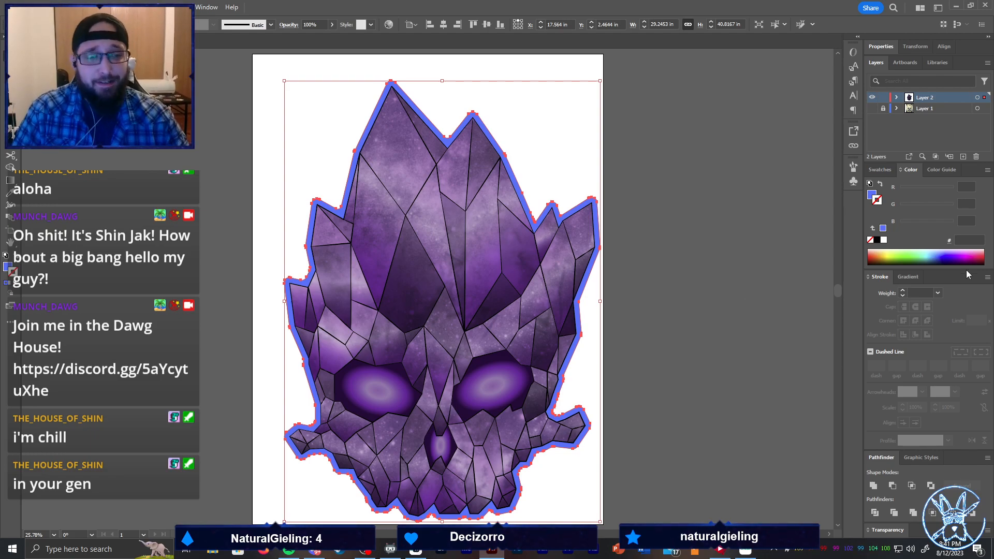
{"action": "left_click", "coordinate": [884, 239]}
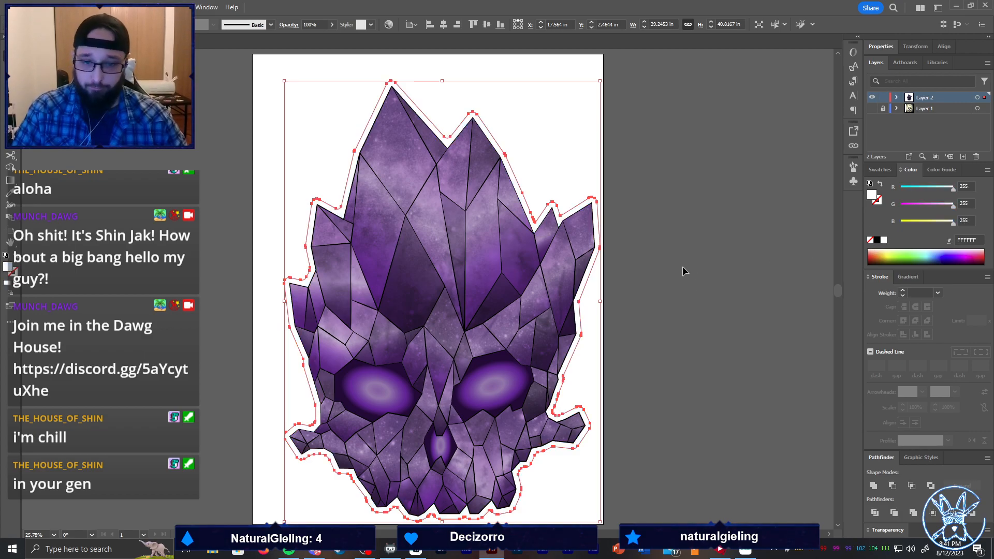
Fit the artboard to the bounds of the selected sticker outline
{"action": "key", "text": "shift+o"}
{"action": "left_click", "coordinate": [95, 25]}
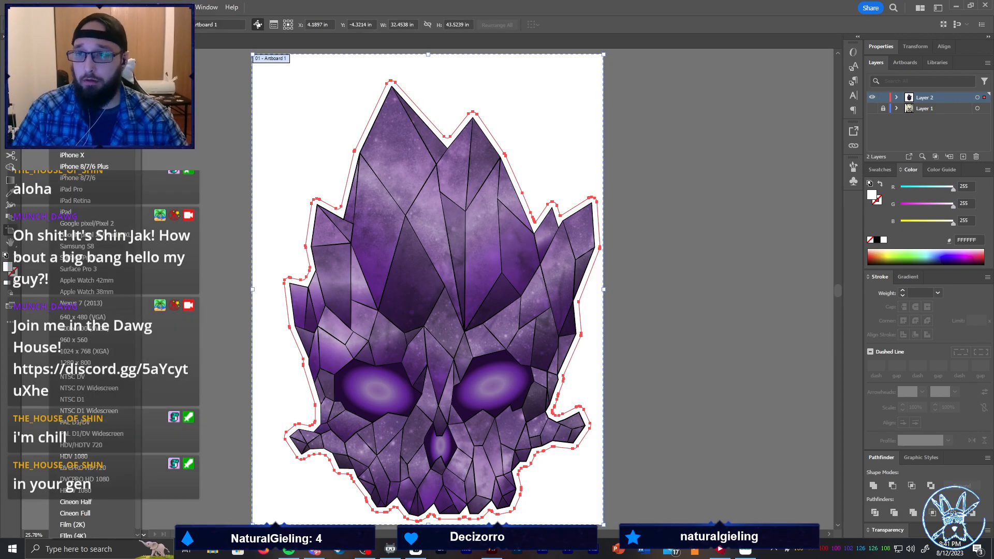
{"action": "key", "text": "Escape"}
Export the sticker as a transparent PNG-24 into the Stickers folder inside Cricuct Files, overwriting CrystalSkull.png
{"action": "key", "text": "ctrl+alt+shift+s"}
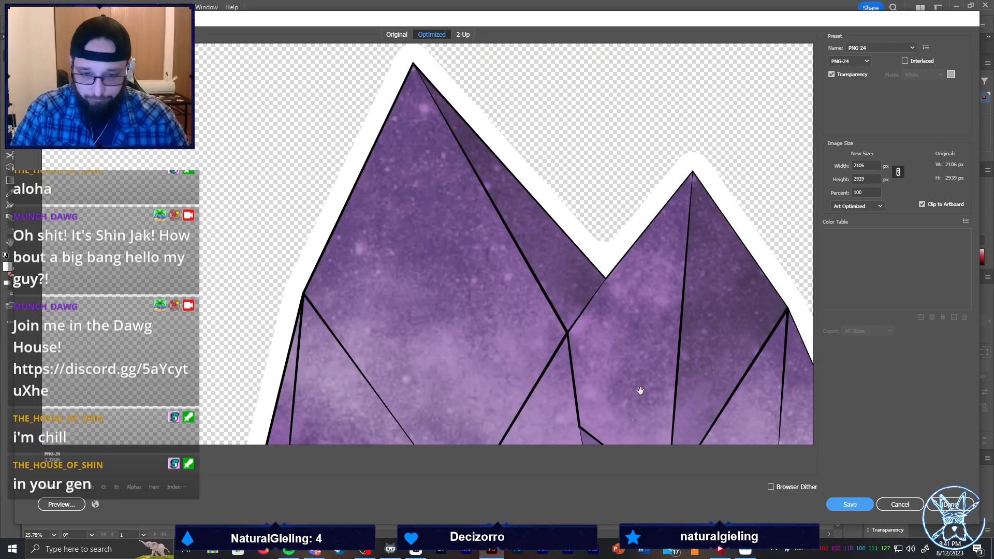
{"action": "left_click", "coordinate": [835, 504]}
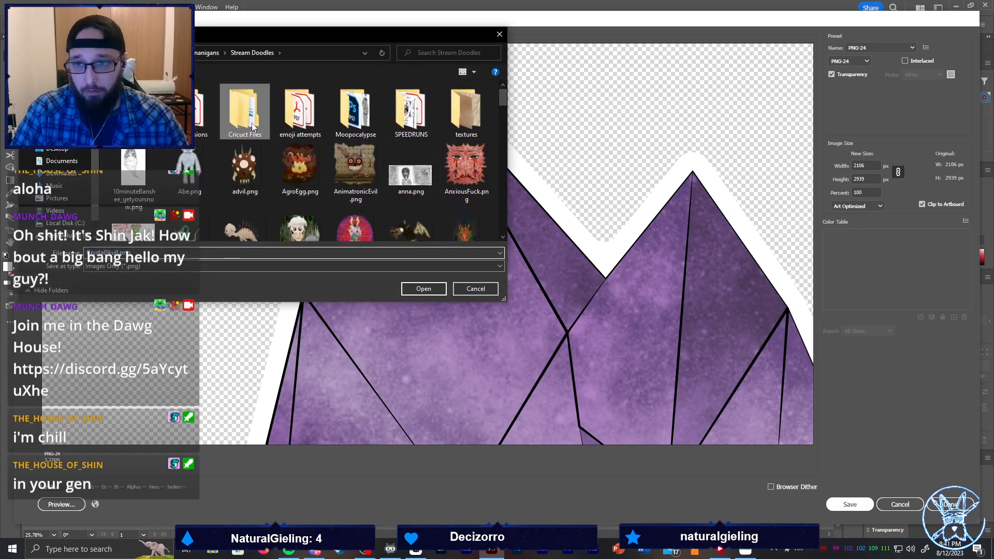
{"action": "double_click", "coordinate": [254, 127]}
{"action": "double_click", "coordinate": [254, 127]}
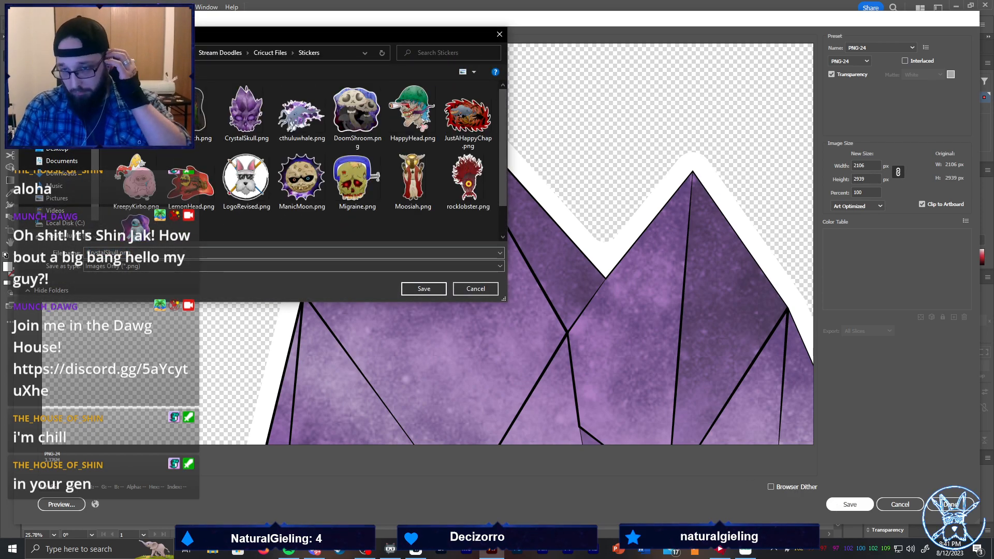
{"action": "double_click", "coordinate": [246, 122]}
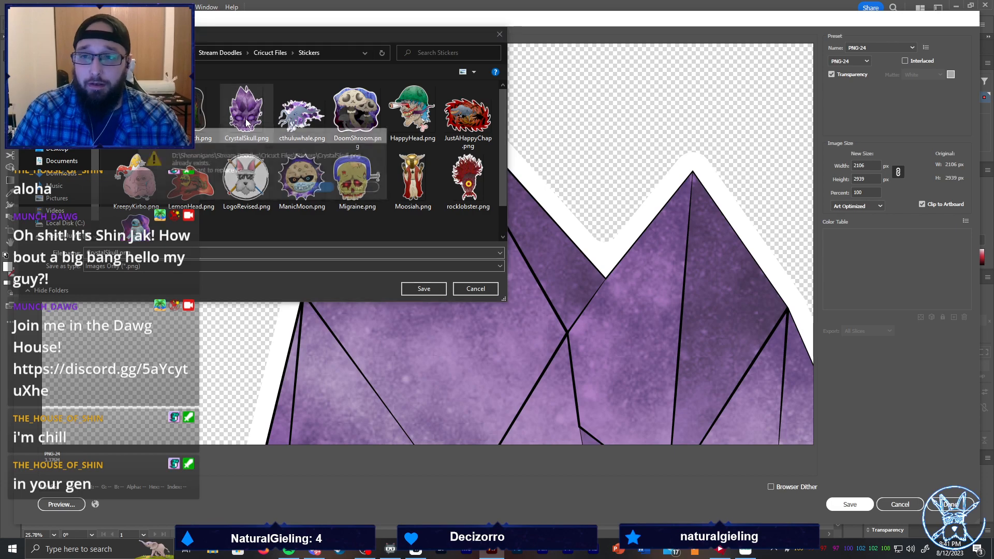
{"action": "left_click", "coordinate": [318, 188]}
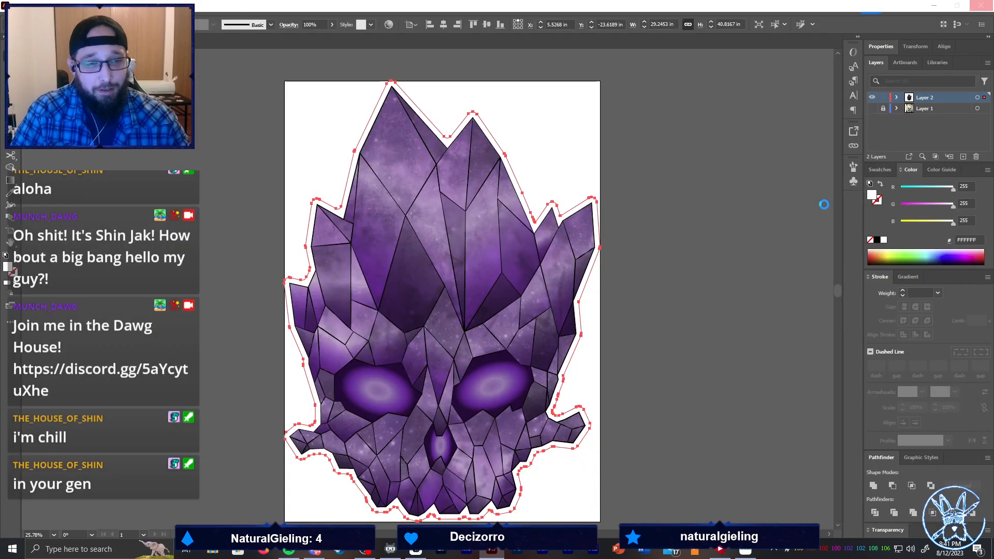
Deselect the artwork and close the crystal skull document
{"action": "left_click", "coordinate": [668, 256]}
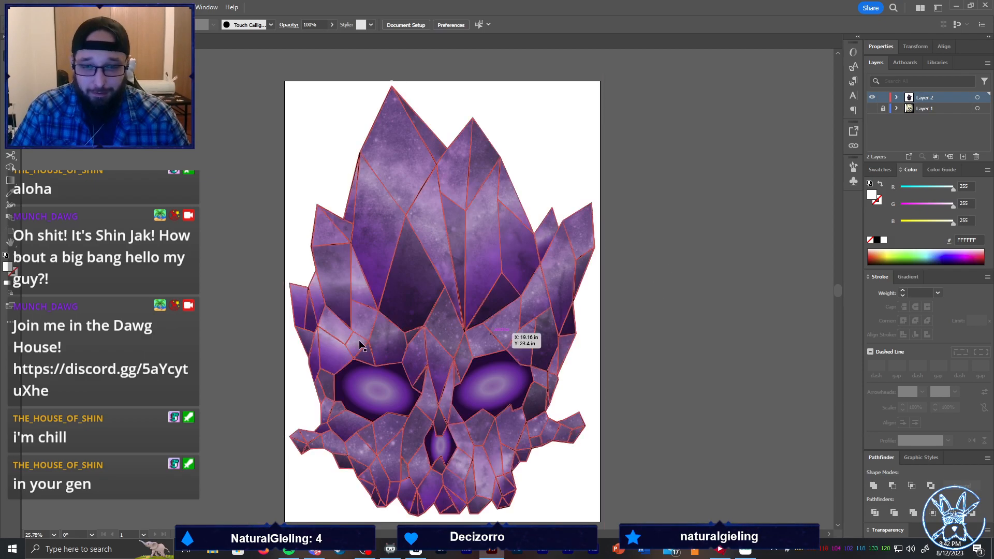
{"action": "left_click", "coordinate": [578, 304]}
{"action": "left_click", "coordinate": [643, 299]}
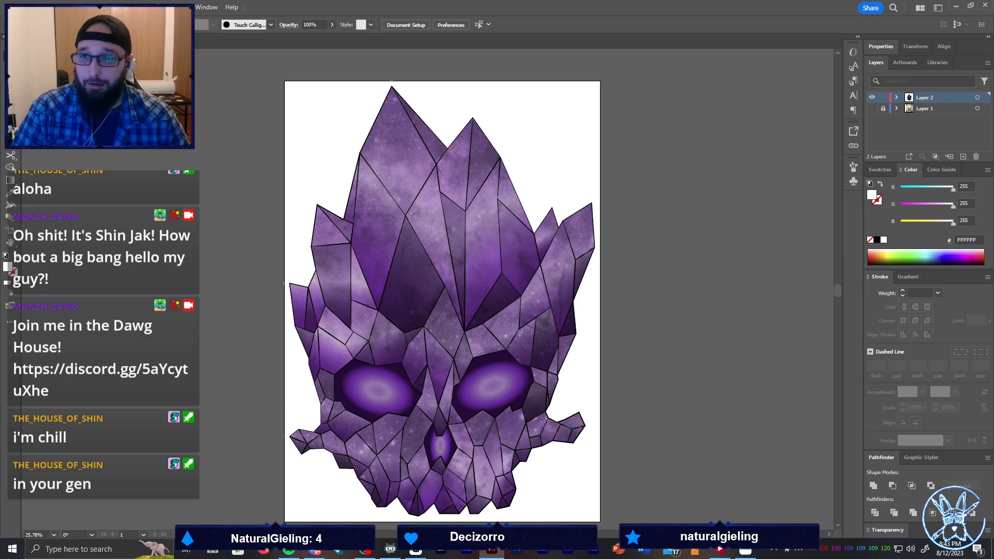
{"action": "key", "text": "ctrl+w"}
{"action": "left_click", "coordinate": [549, 290]}
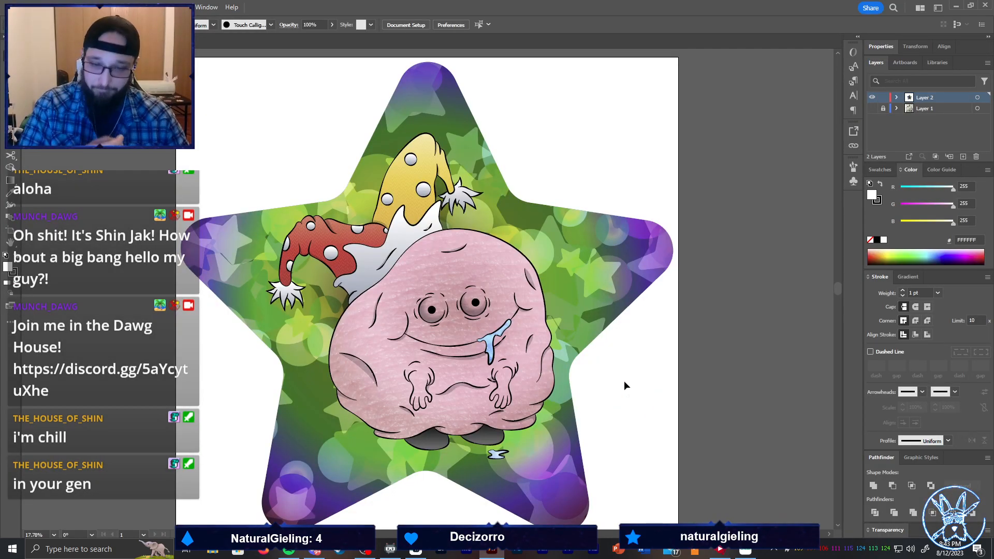
Delete the star-shaped background behind the pink creature
{"action": "left_click", "coordinate": [604, 292]}
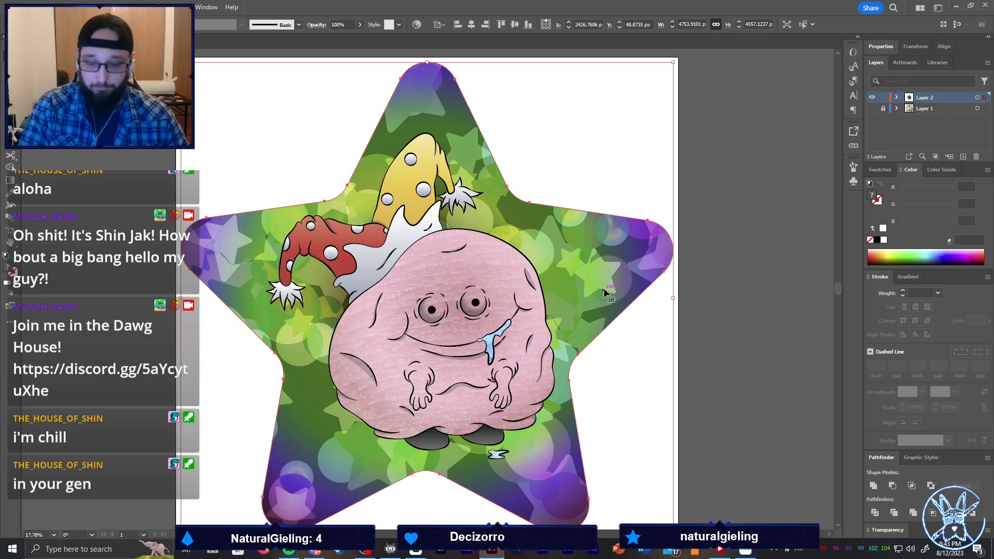
{"action": "key", "text": "Delete"}
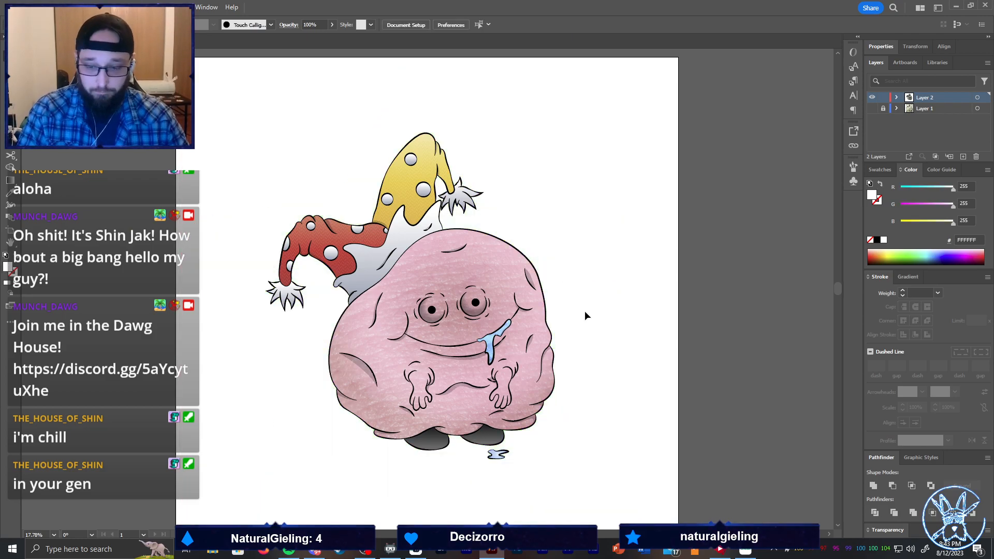
{"action": "left_click", "coordinate": [555, 347]}
{"action": "left_click", "coordinate": [510, 477]}
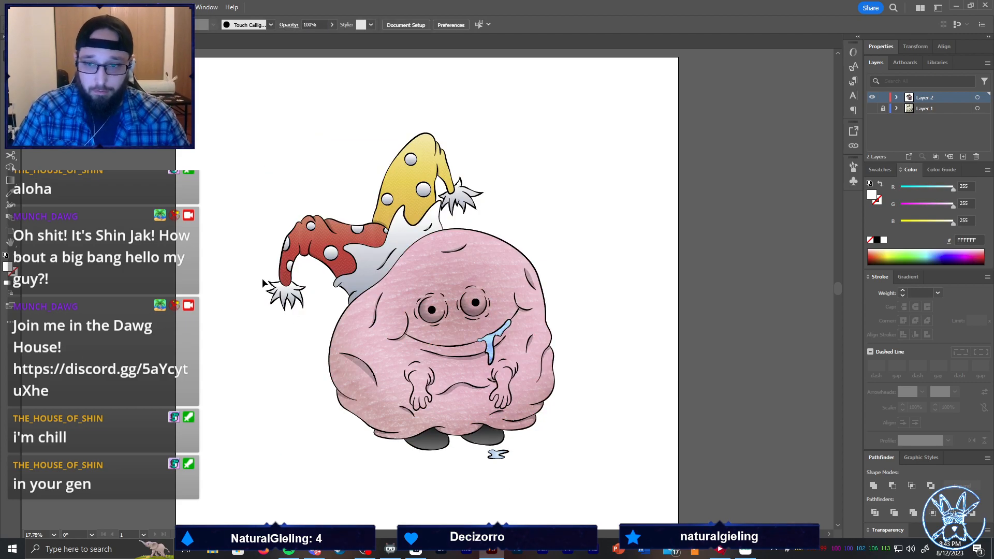
Combine the creature's linework and the drool puddle into a solid black silhouette with Pathfinder
{"action": "left_click", "coordinate": [306, 287]}
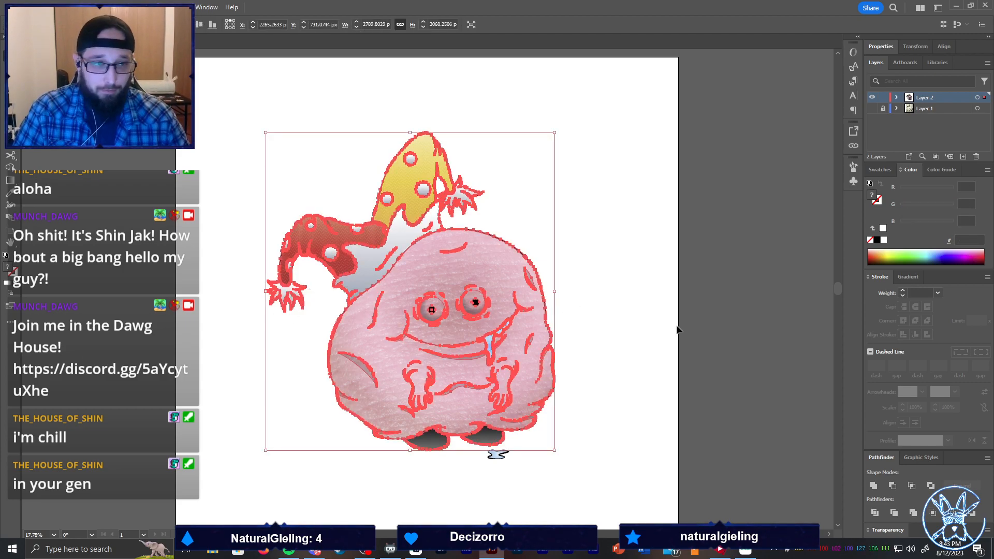
{"action": "left_click", "coordinate": [647, 301]}
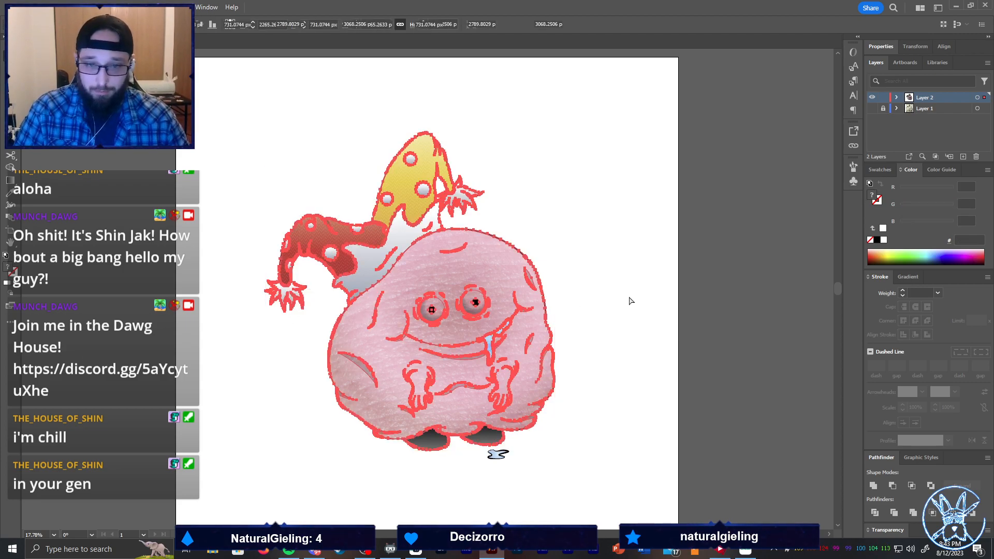
{"action": "left_click", "coordinate": [541, 284]}
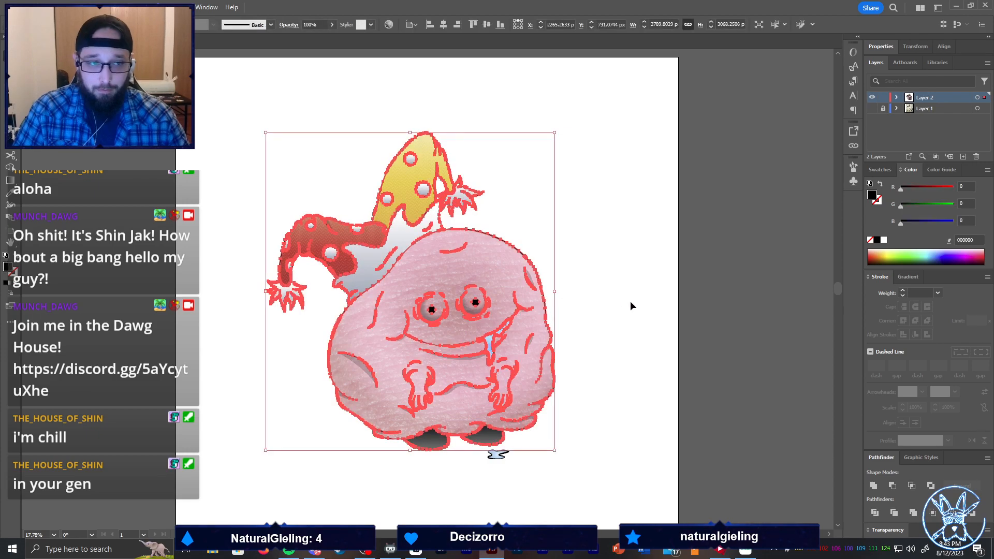
{"action": "left_click", "coordinate": [500, 455], "text": "shift"}
{"action": "key", "text": "a"}
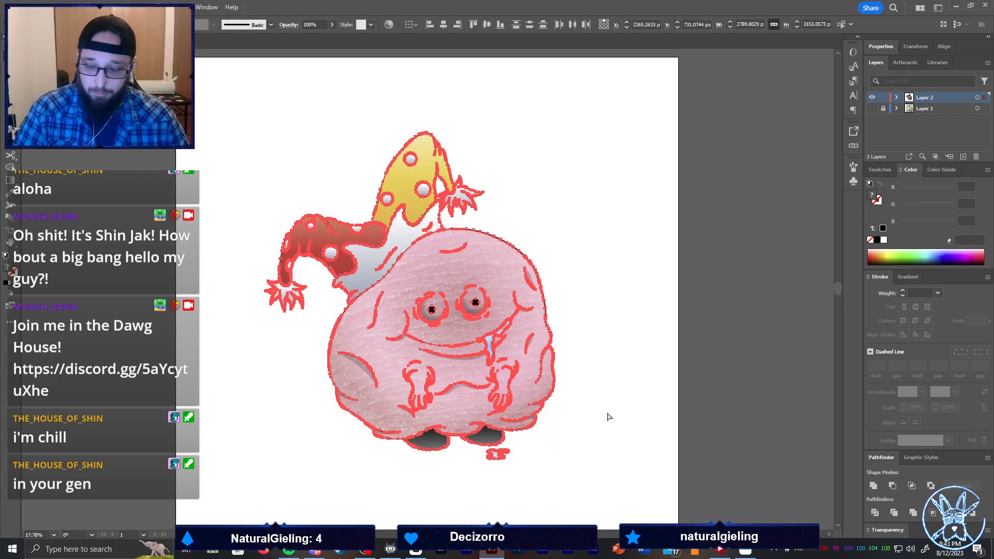
{"action": "key", "text": "v"}
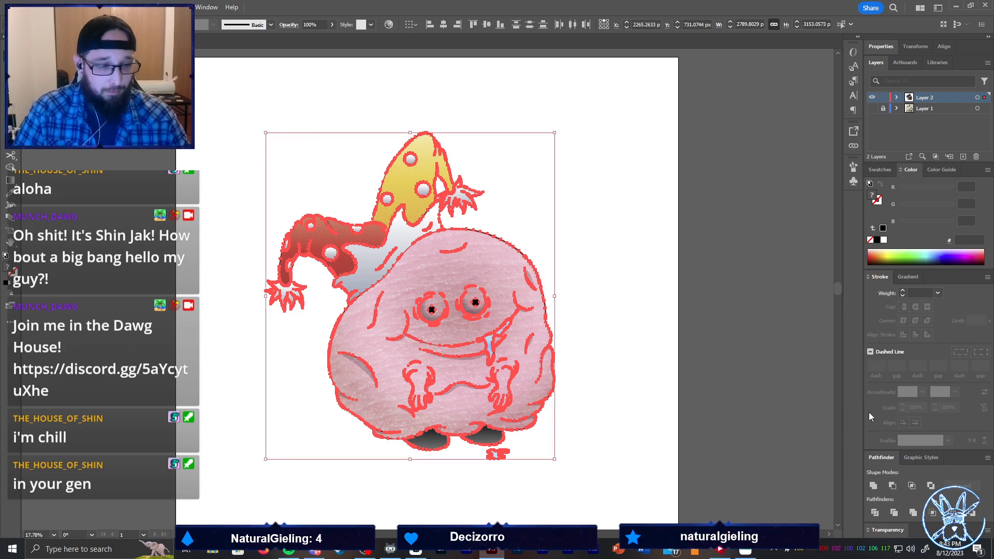
{"action": "left_click", "coordinate": [875, 512]}
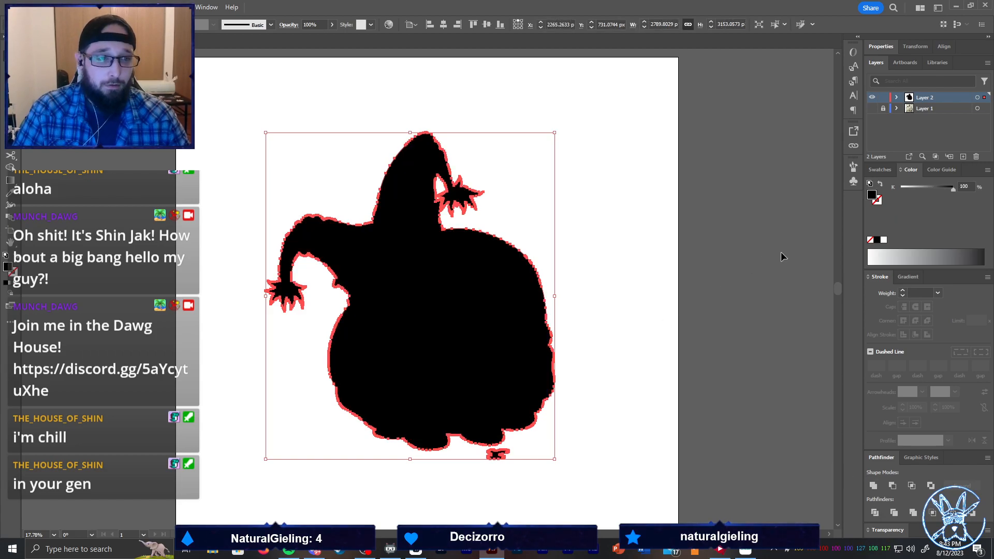
Give the silhouette no fill and a 40 pt grey stroke (K 66.67%) with round caps and corners, aligned outside, behind the artwork
{"action": "key", "text": "shift+x"}
{"action": "left_click", "coordinate": [945, 254]}
{"action": "left_click", "coordinate": [928, 334]}
{"action": "left_click", "coordinate": [915, 321]}
{"action": "left_click", "coordinate": [915, 307]}
{"action": "left_click", "coordinate": [938, 293]}
{"action": "left_click", "coordinate": [960, 248]}
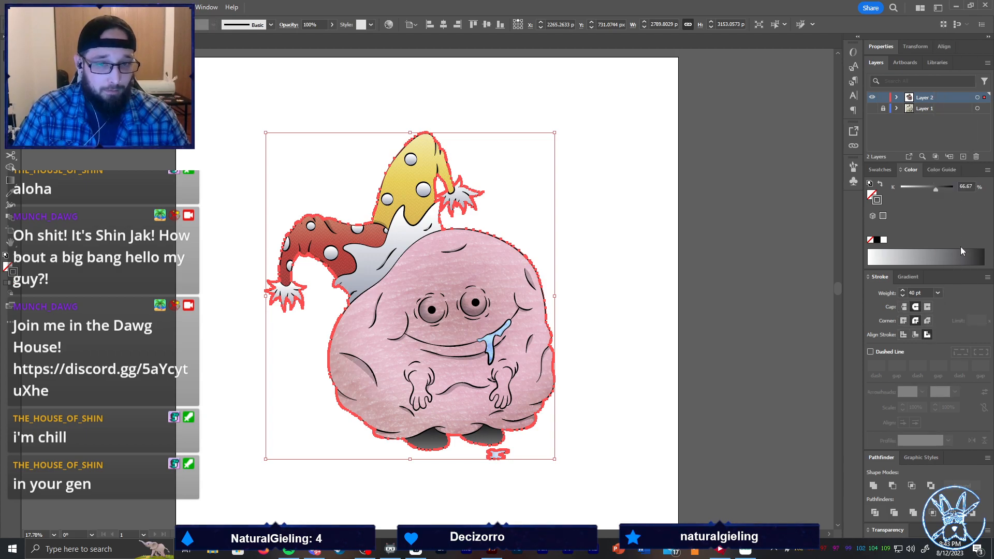
{"action": "left_click", "coordinate": [631, 247]}
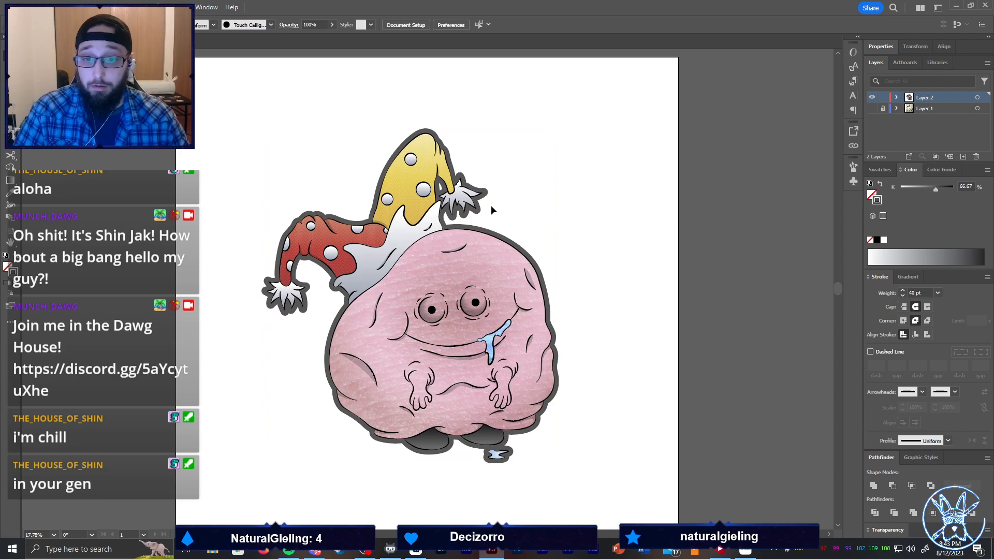
Expand the appearance of the creature's grey outline stroke and unite it into a single shape
{"action": "left_click", "coordinate": [485, 194]}
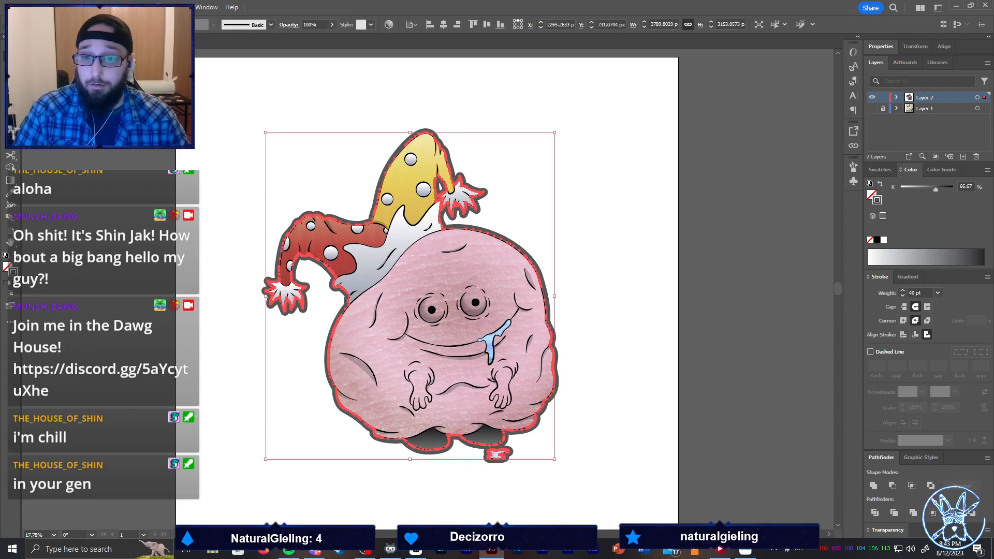
{"action": "left_click", "coordinate": [89, 6]}
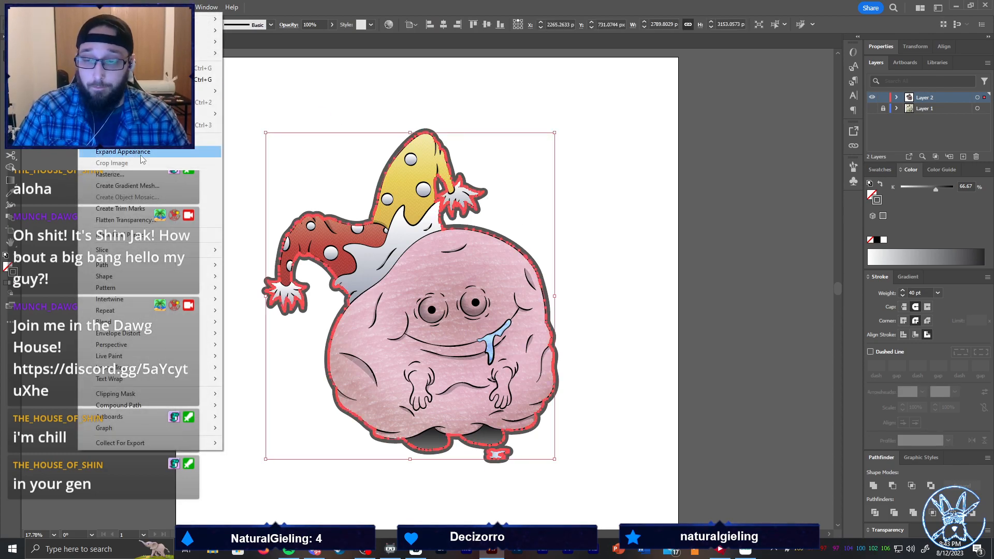
{"action": "left_click", "coordinate": [122, 152]}
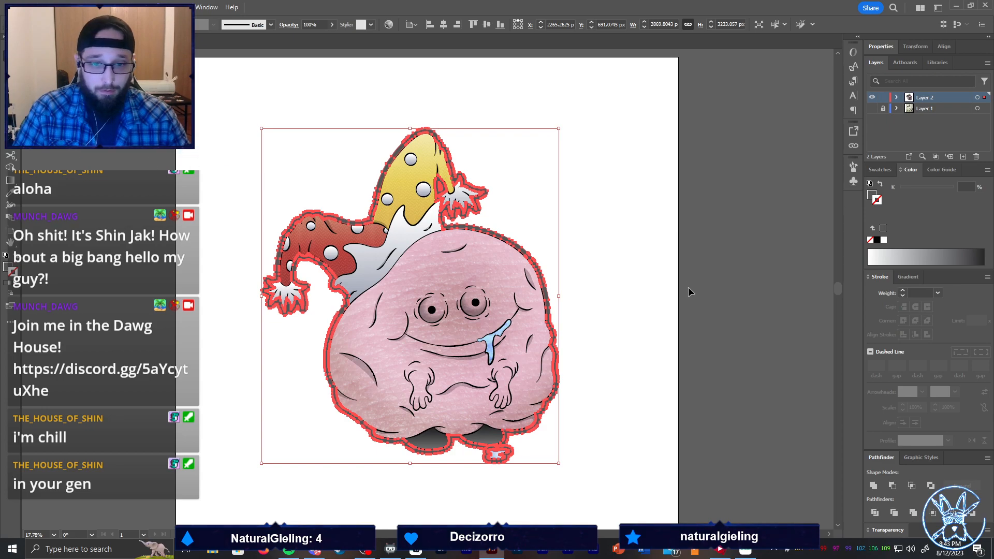
{"action": "left_click", "coordinate": [874, 486]}
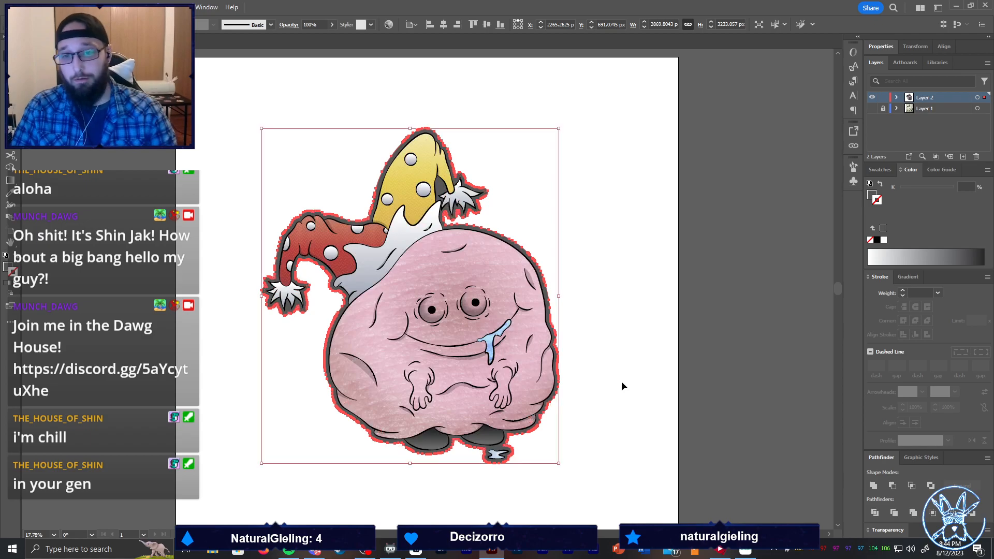
Round the sharp inner corner of the grey outline between the red hat and the yellow hat
{"action": "left_click", "coordinate": [621, 381]}
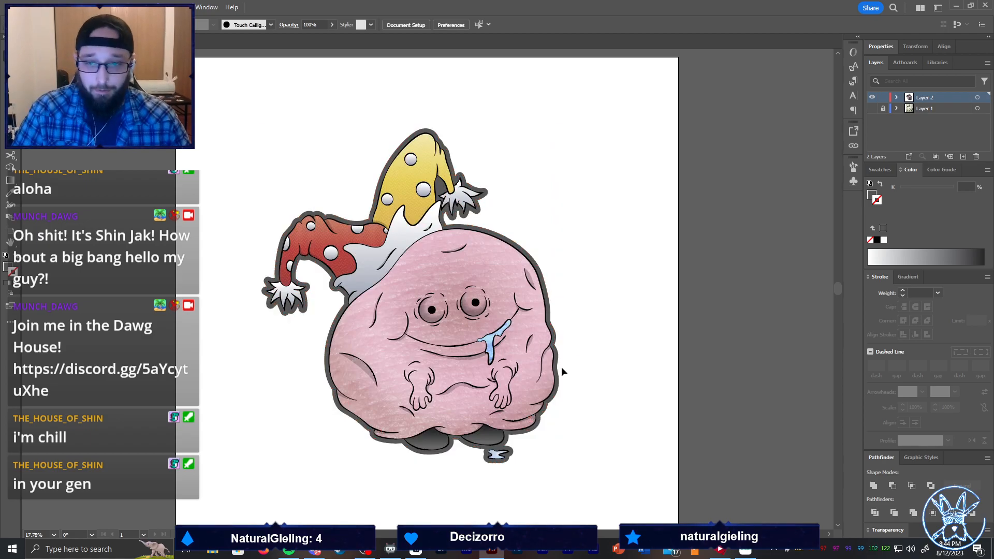
{"action": "key", "text": "a"}
{"action": "left_click", "coordinate": [369, 222]}
{"action": "scroll", "coordinate": [369, 222], "scroll_direction": "up", "scroll_amount": 5}
{"action": "left_click_drag", "start_coordinate": [433, 248], "coordinate": [399, 215]}
{"action": "left_click", "coordinate": [399, 215]}
{"action": "scroll", "coordinate": [396, 210], "scroll_direction": "down", "scroll_amount": 4}
{"action": "scroll", "coordinate": [418, 238], "scroll_direction": "up", "scroll_amount": 5}
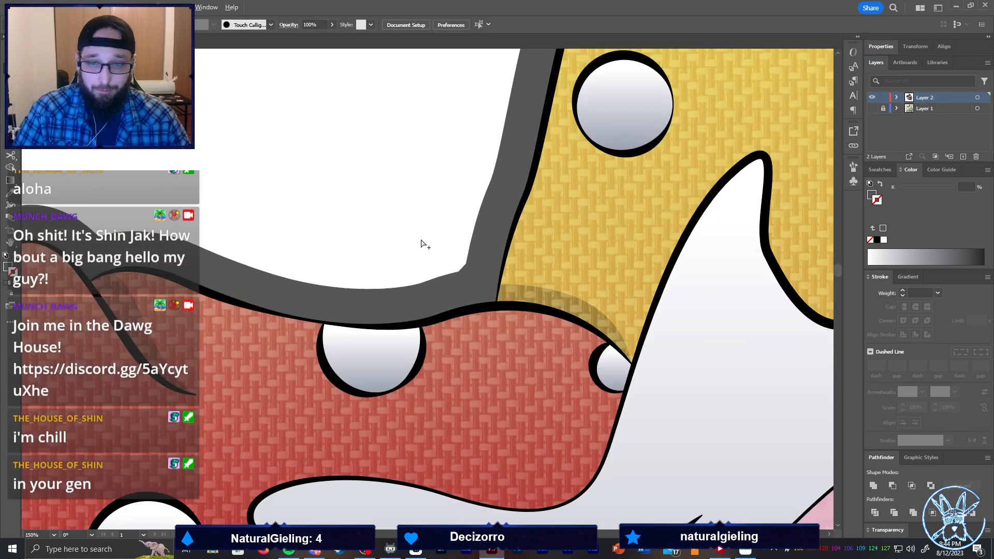
{"action": "scroll", "coordinate": [435, 255], "scroll_direction": "up", "scroll_amount": 4}
{"action": "left_click", "coordinate": [537, 314]}
{"action": "left_click", "coordinate": [560, 311]}
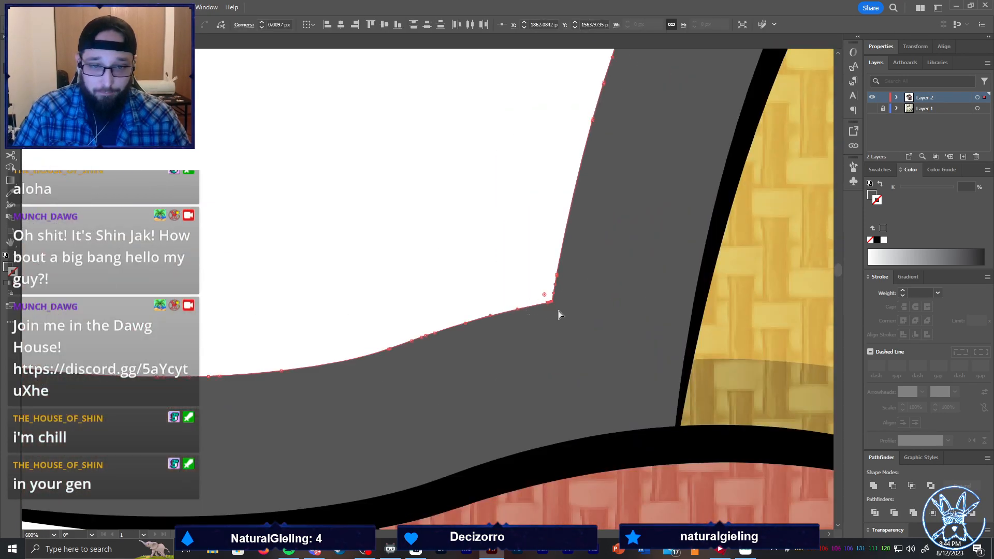
{"action": "left_click_drag", "start_coordinate": [540, 291], "coordinate": [480, 250]}
{"action": "mouse_move", "coordinate": [534, 296]}
{"action": "left_mouse_down"}
{"action": "mouse_move", "coordinate": [556, 311]}
{"action": "mouse_move", "coordinate": [564, 306]}
{"action": "mouse_move", "coordinate": [551, 293]}
{"action": "left_mouse_up"}
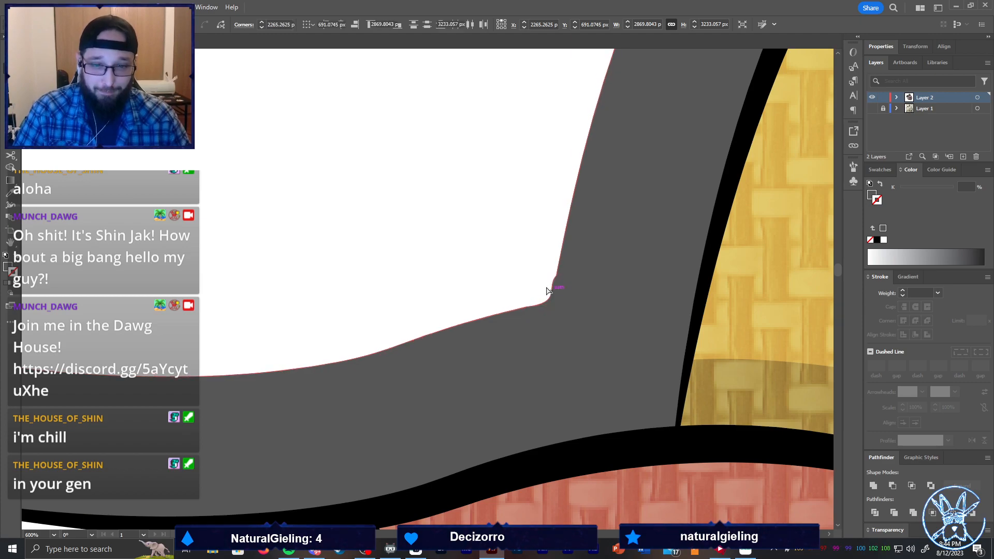
Remove the stray anchor beside the rounded corner between the hats and reshape the curve into a smooth bend
{"action": "left_click", "coordinate": [556, 285]}
{"action": "left_click", "coordinate": [556, 275]}
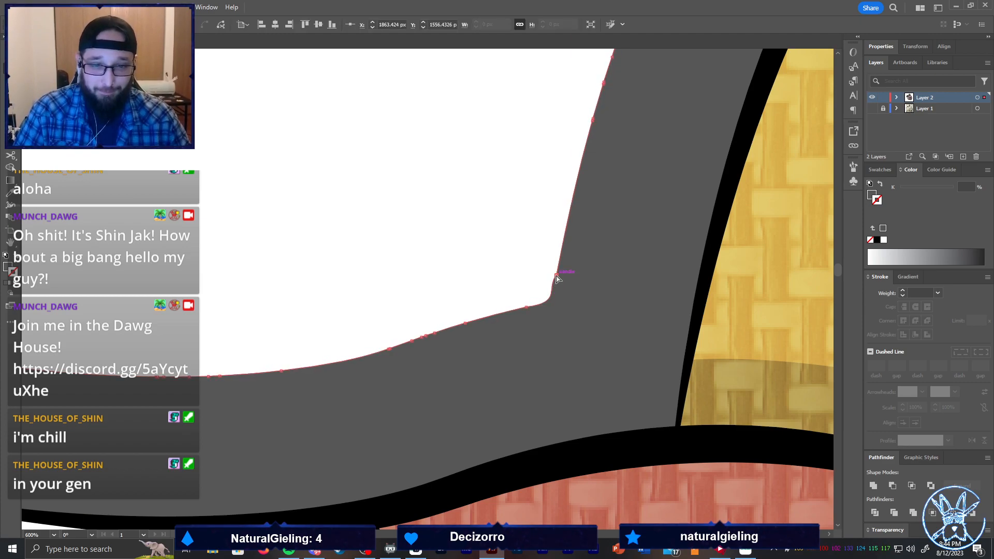
{"action": "left_click", "coordinate": [547, 291]}
{"action": "left_click_drag", "start_coordinate": [547, 290], "coordinate": [553, 298]}
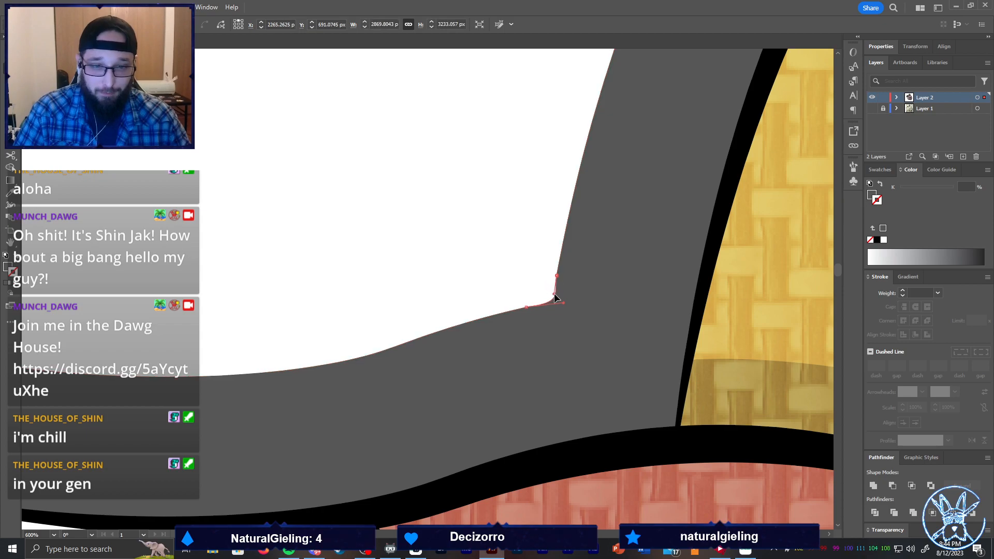
{"action": "left_click", "coordinate": [517, 270]}
{"action": "scroll", "coordinate": [510, 265], "scroll_direction": "down", "scroll_amount": 6}
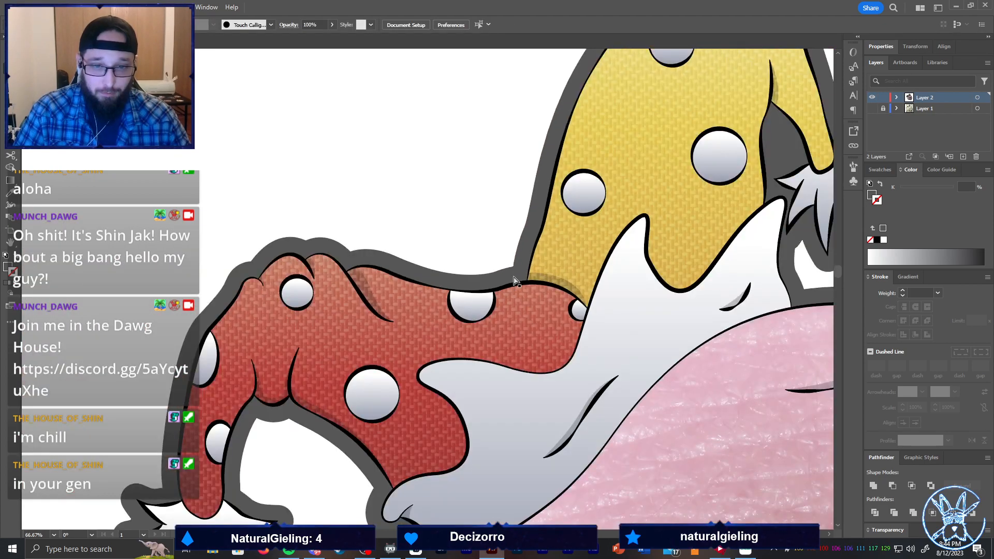
Round the sharp inner corners of the grey outline around the red hat's pom-pom
{"action": "scroll", "coordinate": [310, 373], "scroll_direction": "down", "scroll_amount": 2}
{"action": "scroll", "coordinate": [209, 424], "scroll_direction": "down", "scroll_amount": 3}
{"action": "scroll", "coordinate": [342, 393], "scroll_direction": "up", "scroll_amount": 5}
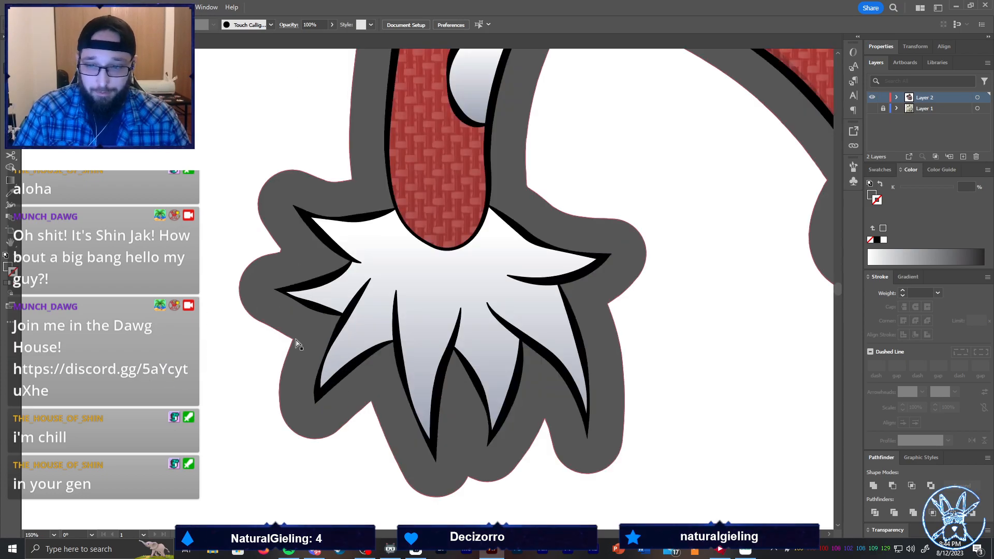
{"action": "left_click", "coordinate": [298, 343]}
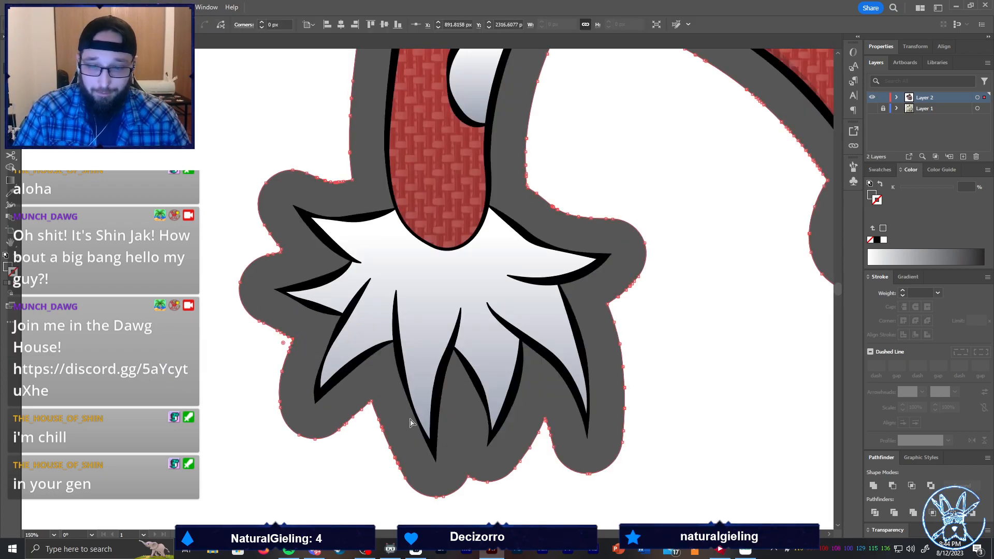
{"action": "left_click", "coordinate": [371, 404]}
{"action": "left_click", "coordinate": [370, 412]}
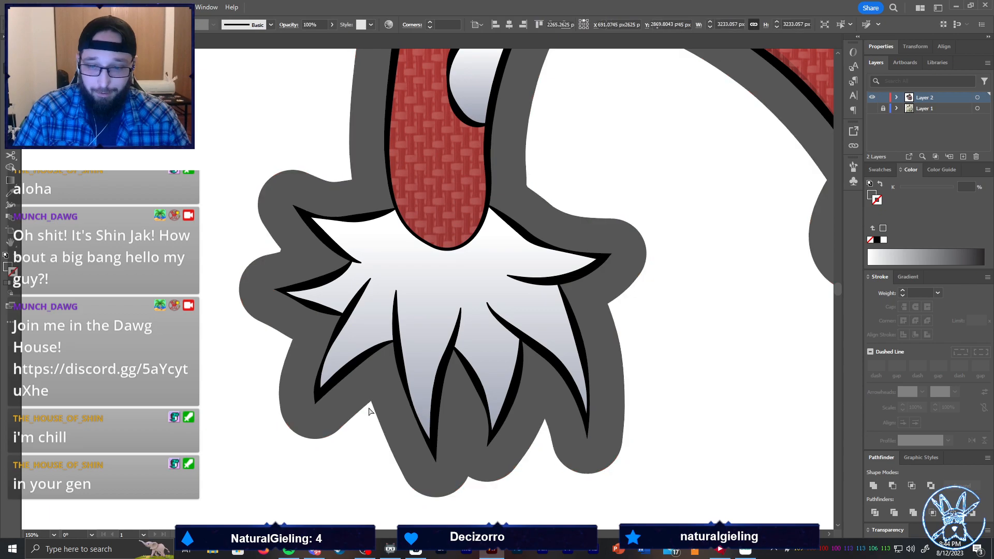
{"action": "left_click", "coordinate": [371, 401]}
{"action": "left_click", "coordinate": [293, 340], "text": "shift"}
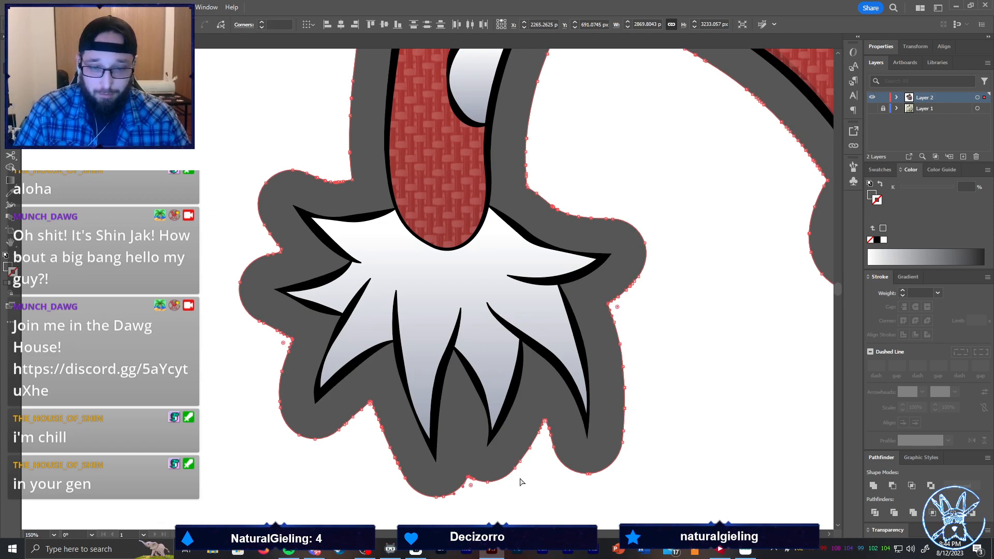
{"action": "left_click", "coordinate": [536, 475]}
{"action": "scroll", "coordinate": [468, 489], "scroll_direction": "up", "scroll_amount": 5}
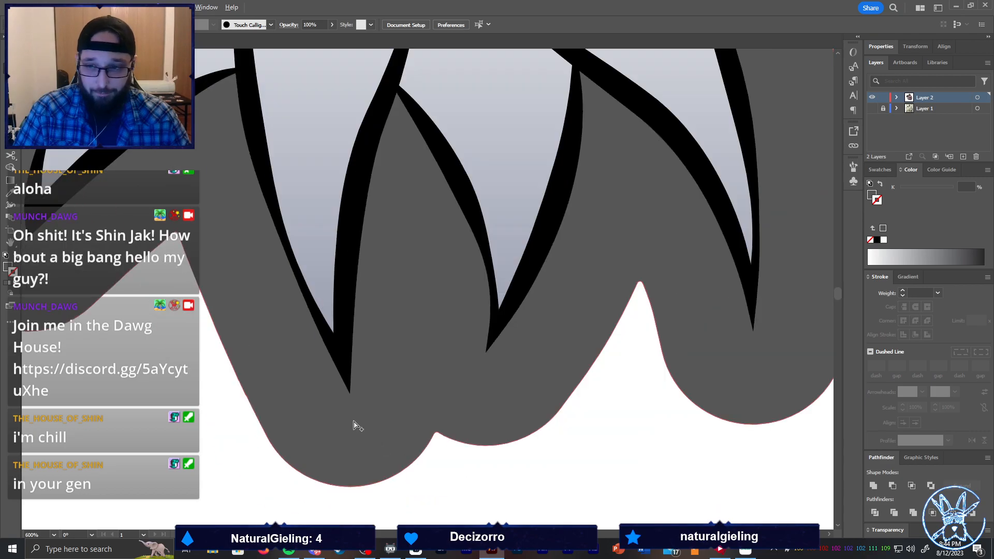
{"action": "scroll", "coordinate": [295, 395], "scroll_direction": "down", "scroll_amount": 1}
{"action": "scroll", "coordinate": [170, 266], "scroll_direction": "down", "scroll_amount": 6}
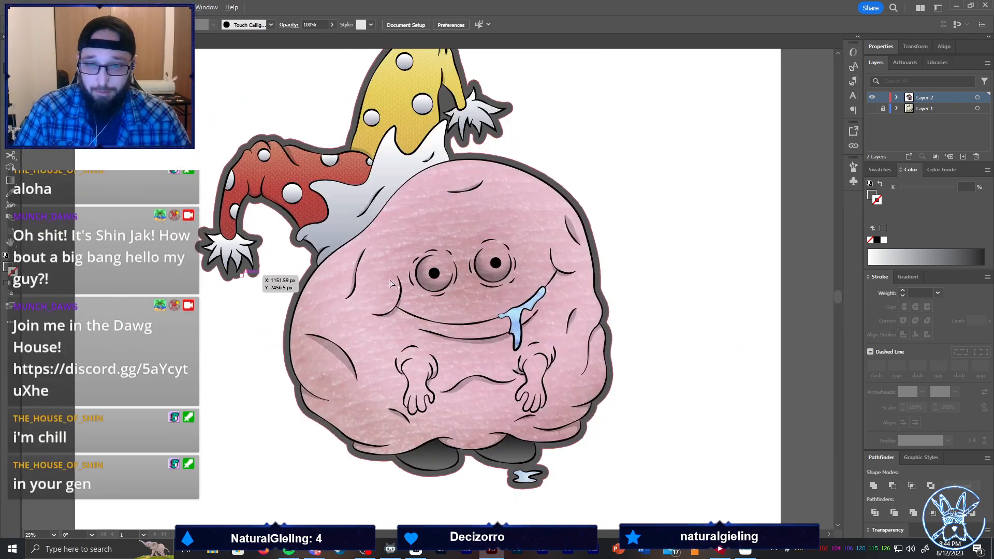
Round the two sharp outline corners in the leftmost gap beneath the yellow hat's pom-pom
{"action": "scroll", "coordinate": [468, 115], "scroll_direction": "up", "scroll_amount": 6}
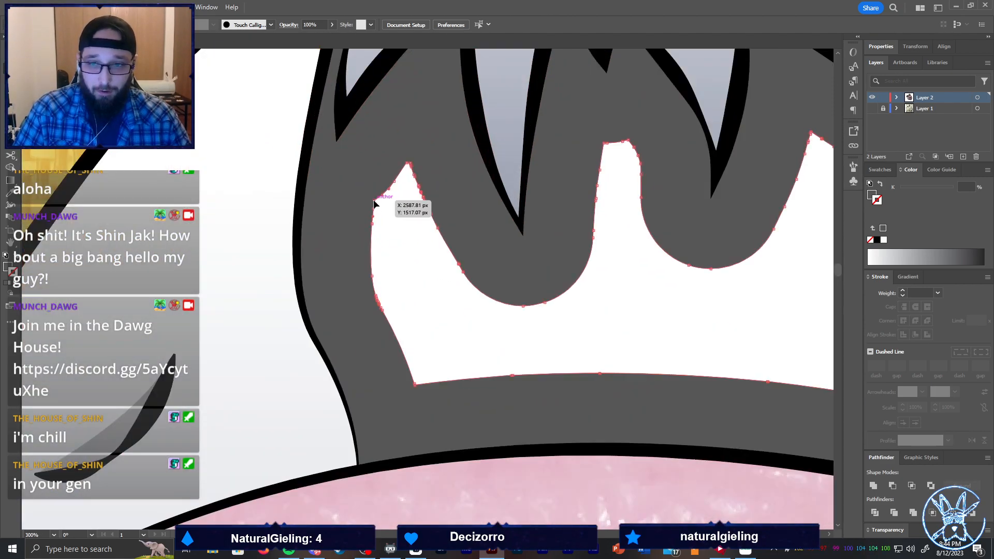
{"action": "left_click", "coordinate": [374, 204]}
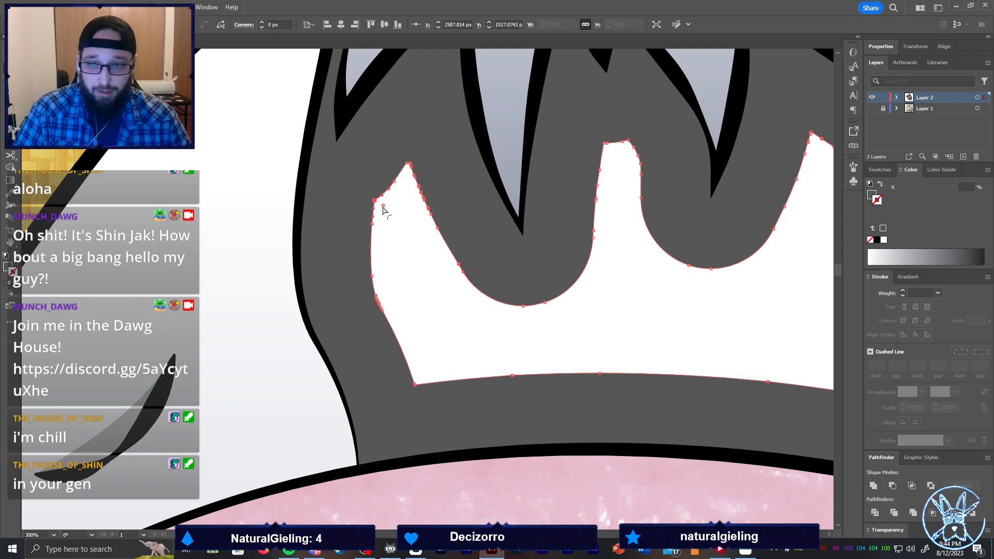
{"action": "left_click", "coordinate": [407, 165]}
{"action": "left_click_drag", "start_coordinate": [410, 177], "coordinate": [415, 185]}
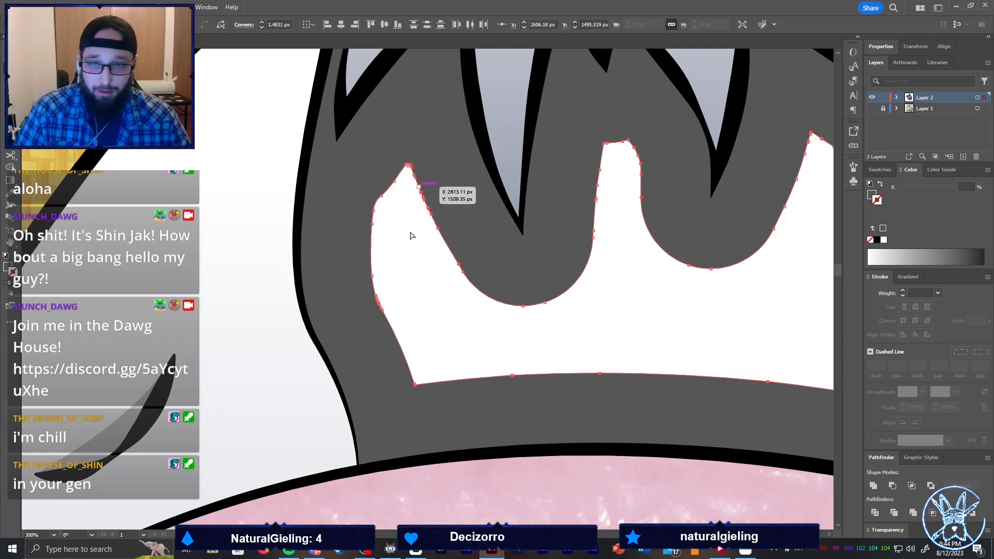
{"action": "left_click", "coordinate": [409, 235]}
{"action": "scroll", "coordinate": [406, 174], "scroll_direction": "up", "scroll_amount": 4}
{"action": "left_click", "coordinate": [403, 138]}
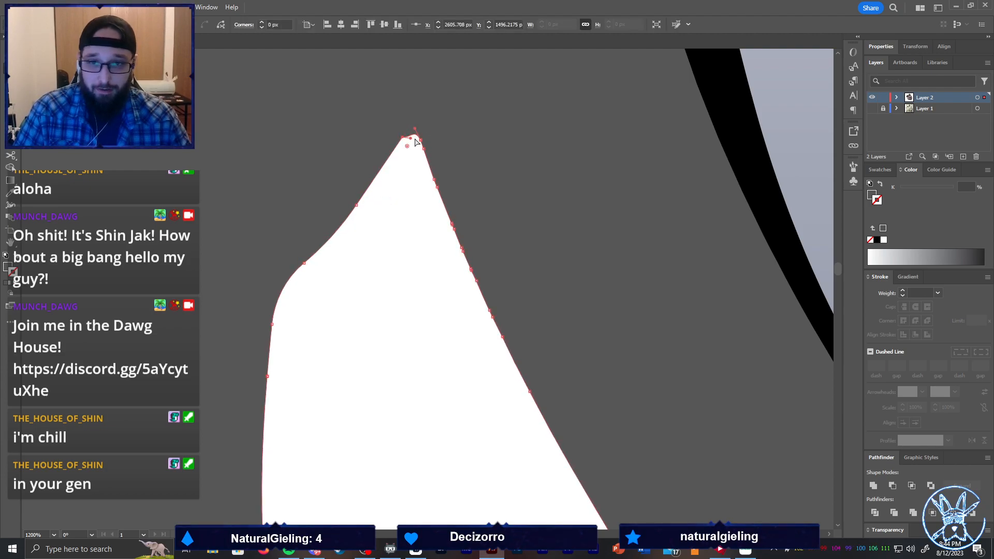
{"action": "left_click_drag", "start_coordinate": [408, 133], "coordinate": [409, 134]}
{"action": "scroll", "coordinate": [420, 140], "scroll_direction": "down", "scroll_amount": 4}
Round both top corners of the narrow gap between the middle spikes of the yellow hat's pom-pom outline
{"action": "scroll", "coordinate": [518, 146], "scroll_direction": "right", "scroll_amount": 2}
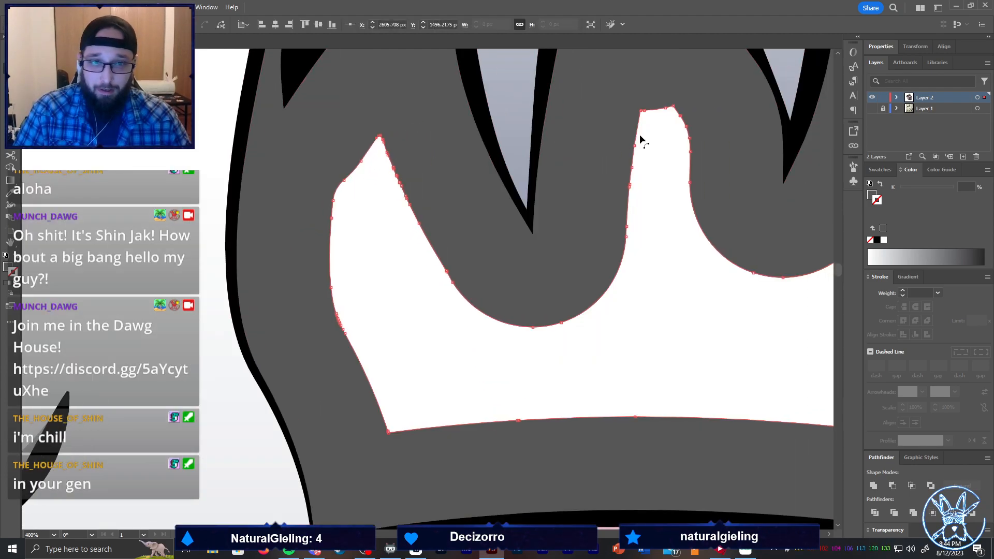
{"action": "scroll", "coordinate": [668, 133], "scroll_direction": "up", "scroll_amount": 1}
{"action": "scroll", "coordinate": [655, 129], "scroll_direction": "right", "scroll_amount": 3}
{"action": "scroll", "coordinate": [637, 128], "scroll_direction": "up", "scroll_amount": 1}
{"action": "scroll", "coordinate": [636, 127], "scroll_direction": "up", "scroll_amount": 1}
{"action": "left_click", "coordinate": [579, 134]}
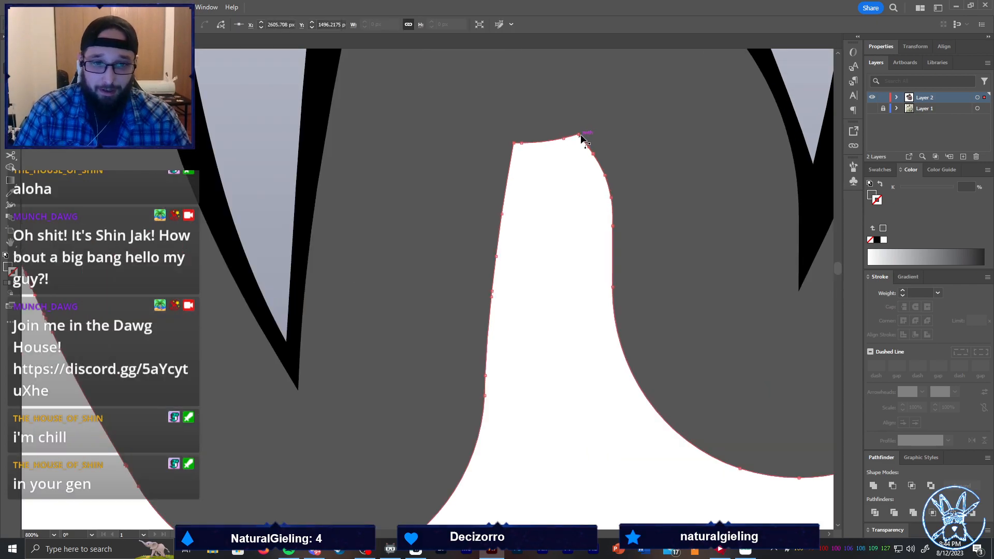
{"action": "left_click", "coordinate": [516, 145], "text": "shift"}
{"action": "left_click_drag", "start_coordinate": [520, 152], "coordinate": [537, 172]}
{"action": "left_click", "coordinate": [554, 187]}
{"action": "scroll", "coordinate": [555, 187], "scroll_direction": "down", "scroll_amount": 5}
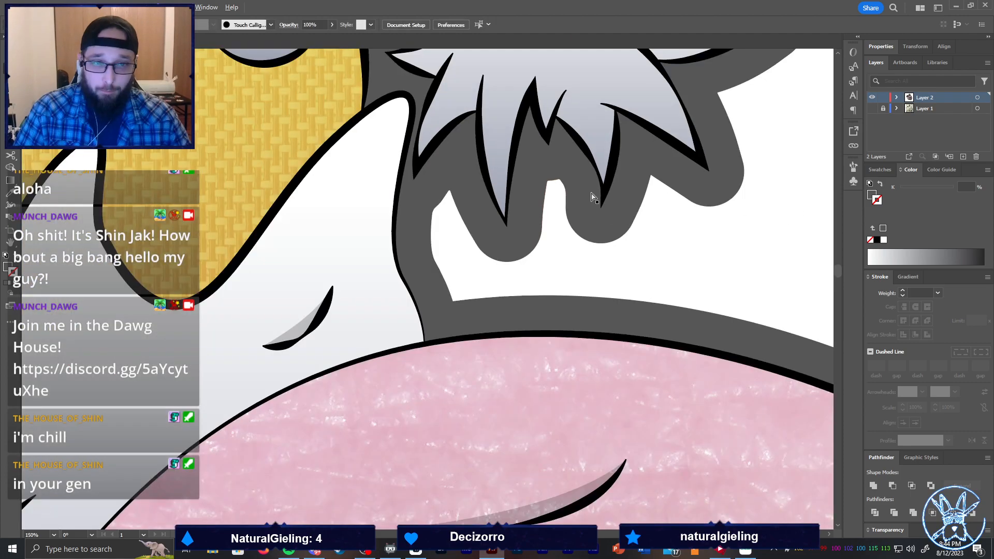
Round the pointed outline corner between the last two lower spikes of the yellow hat's pom-pom
{"action": "scroll", "coordinate": [679, 174], "scroll_direction": "up", "scroll_amount": 4}
{"action": "left_click", "coordinate": [634, 203]}
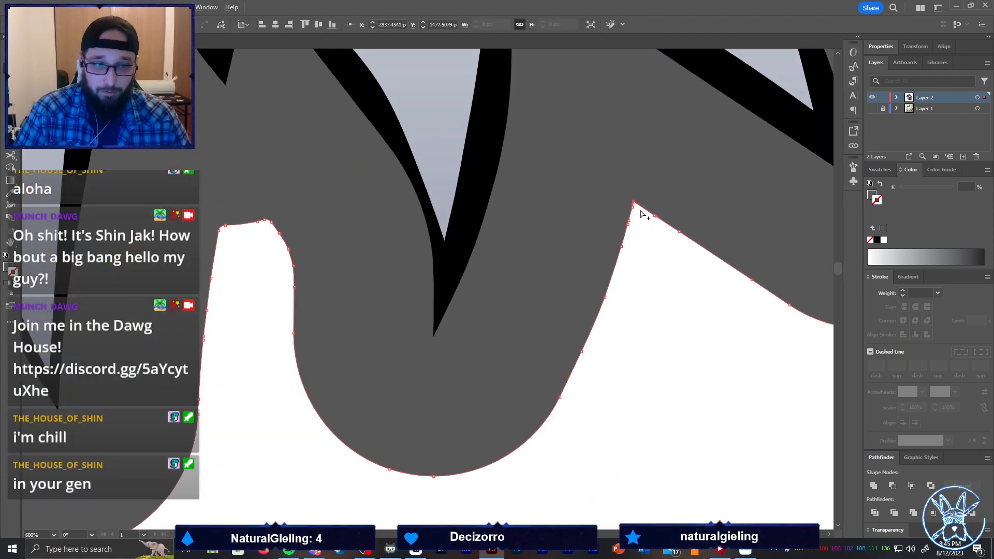
{"action": "scroll", "coordinate": [641, 212], "scroll_direction": "up", "scroll_amount": 3}
{"action": "mouse_move", "coordinate": [626, 200]}
{"action": "left_mouse_down"}
{"action": "mouse_move", "coordinate": [644, 248]}
{"action": "mouse_move", "coordinate": [624, 212]}
{"action": "left_mouse_up"}
{"action": "left_click", "coordinate": [639, 224]}
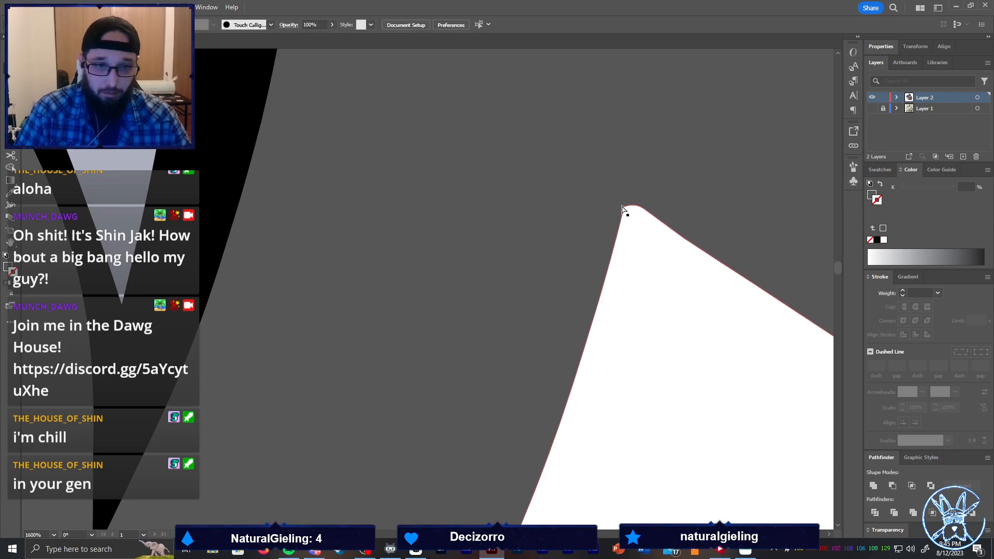
Remove a leftover anchor point at the sharp left end of that newly rounded pom-pom corner
{"action": "left_click", "coordinate": [625, 208]}
{"action": "left_click", "coordinate": [630, 214]}
{"action": "scroll", "coordinate": [628, 212], "scroll_direction": "up", "scroll_amount": 1}
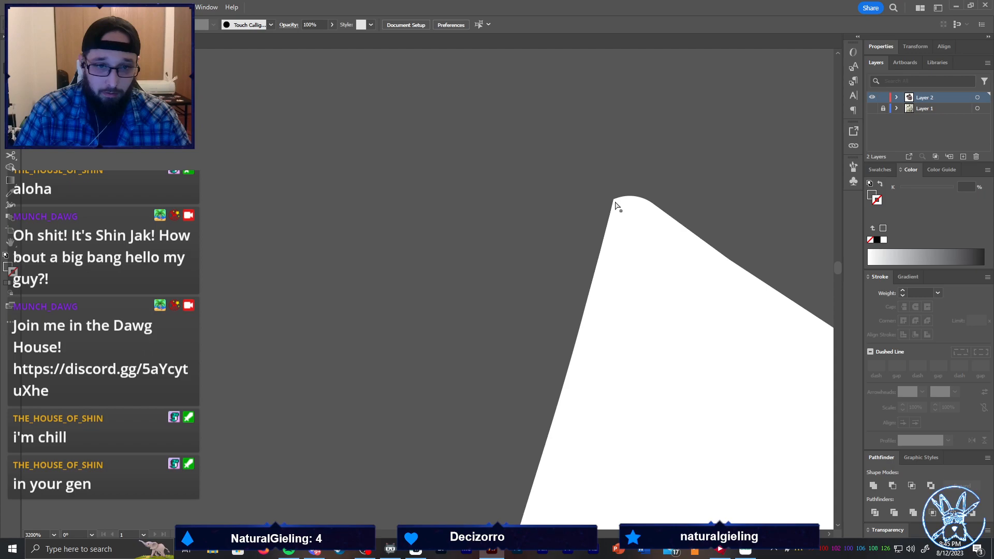
{"action": "left_click", "coordinate": [616, 205]}
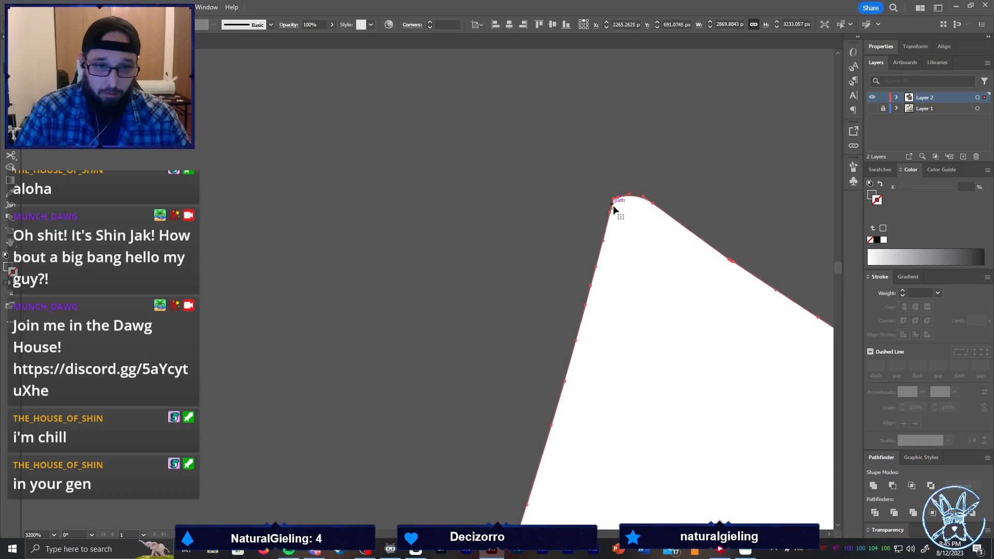
{"action": "left_click", "coordinate": [612, 202]}
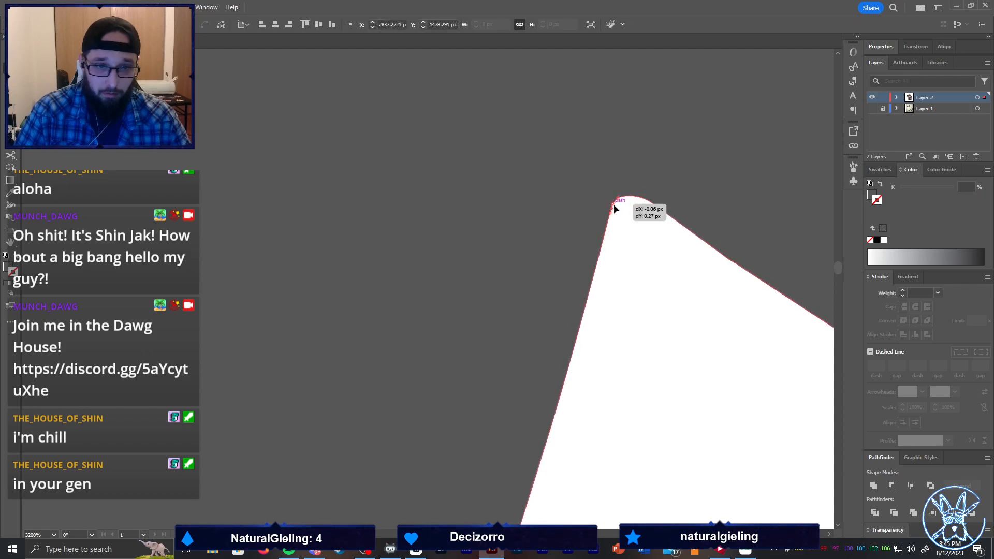
{"action": "left_click", "coordinate": [646, 226]}
Delete the remaining anchor on the tiny flat edge and bend its segment outward into a smooth curve
{"action": "scroll", "coordinate": [616, 209], "scroll_direction": "up", "scroll_amount": 4}
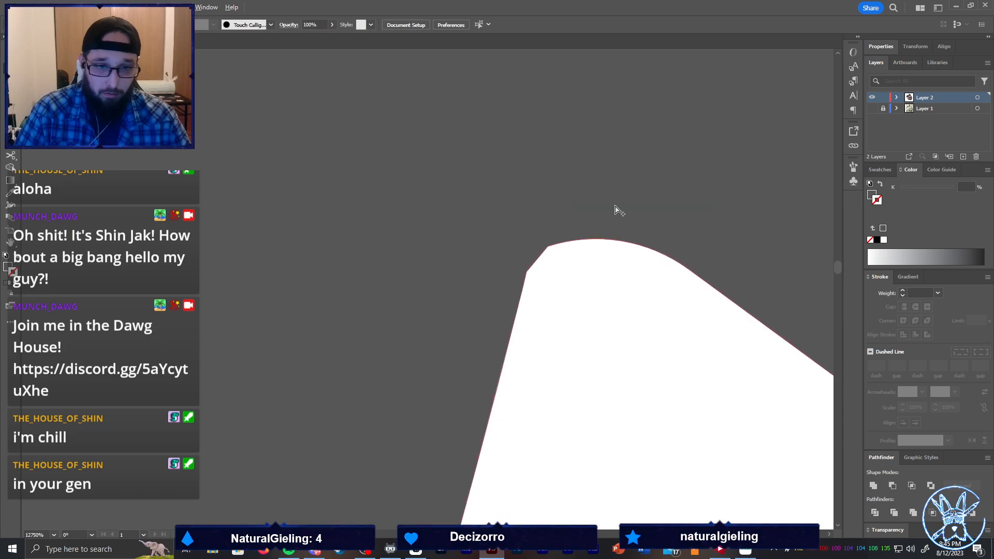
{"action": "left_click", "coordinate": [527, 275]}
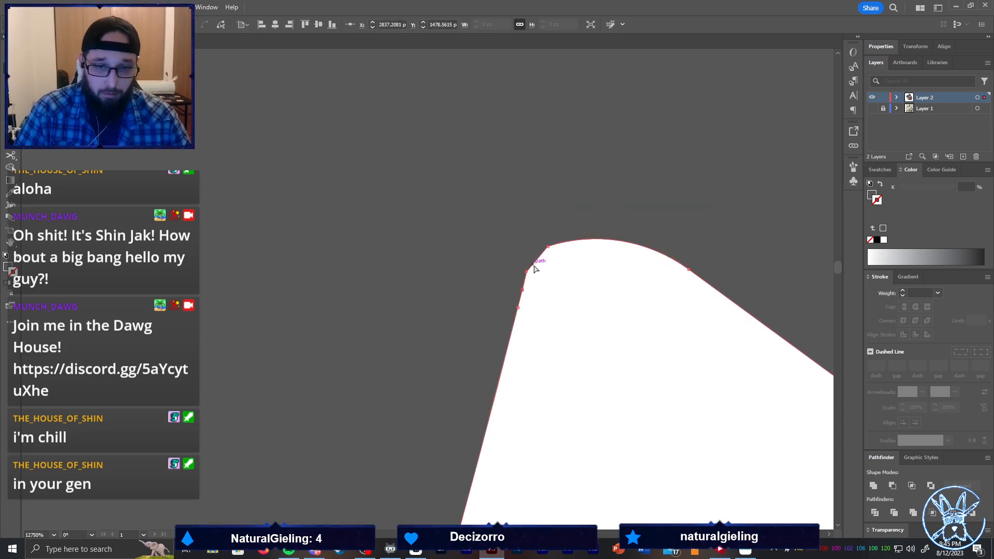
{"action": "left_click", "coordinate": [537, 263]}
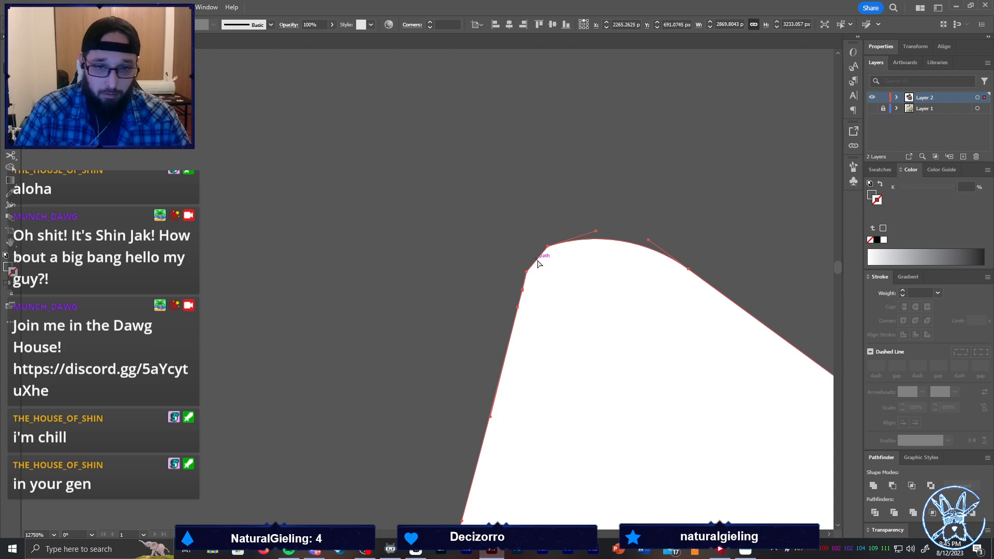
{"action": "left_click", "coordinate": [534, 262]}
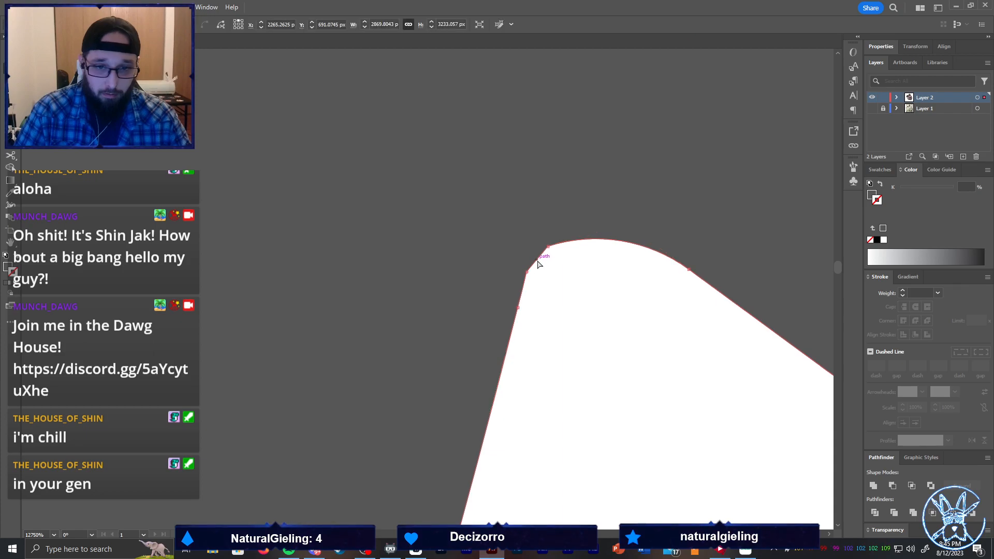
{"action": "left_click", "coordinate": [536, 259]}
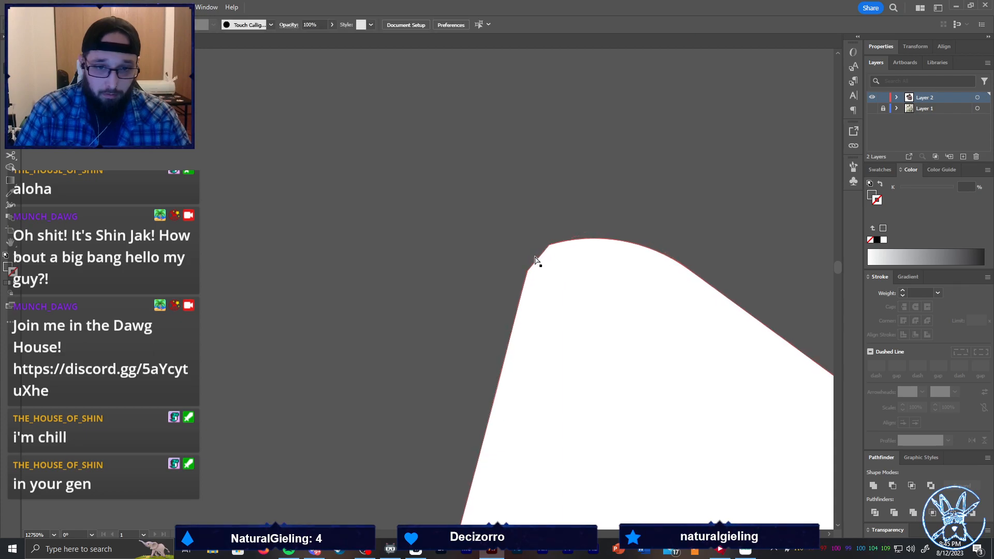
{"action": "left_click", "coordinate": [537, 259]}
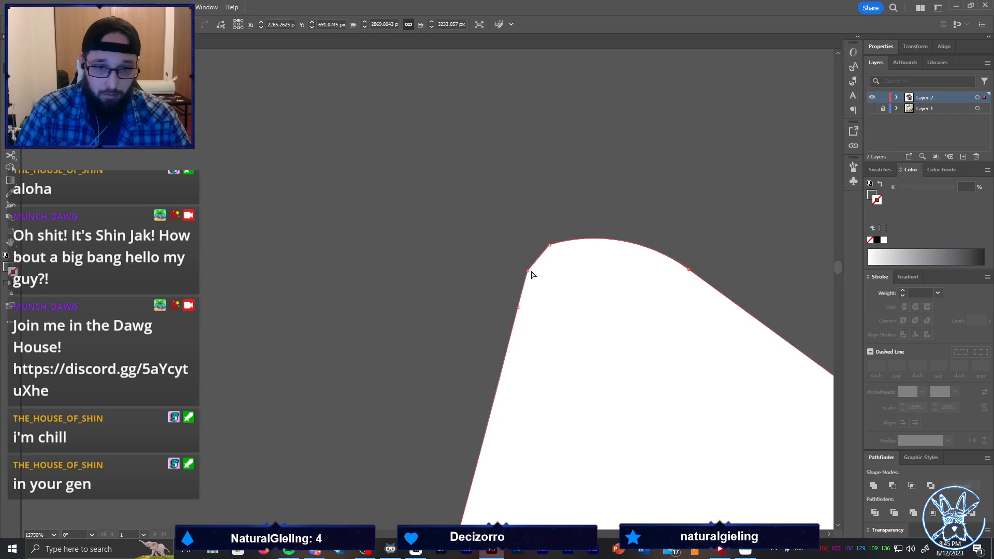
{"action": "left_click", "coordinate": [529, 271]}
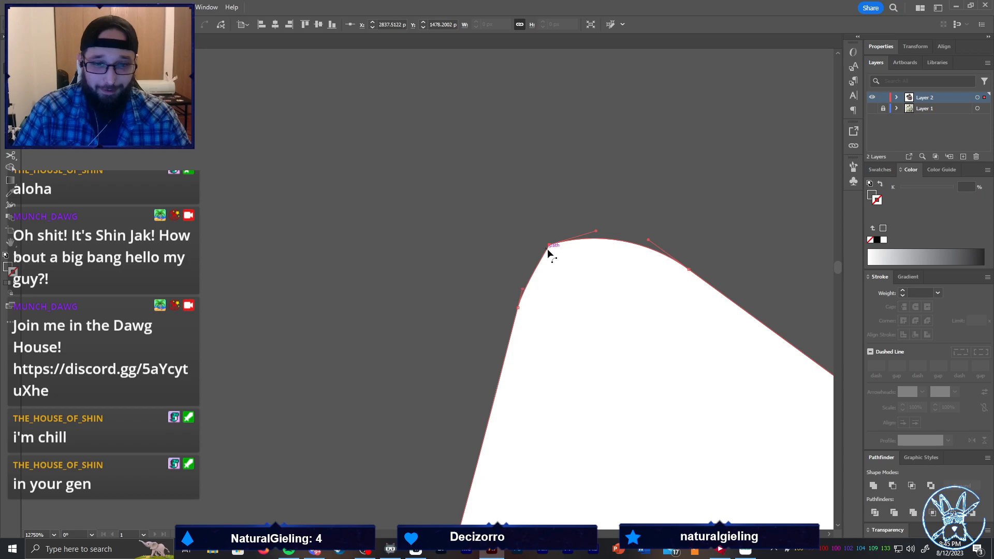
{"action": "left_click_drag", "start_coordinate": [542, 258], "coordinate": [539, 260]}
{"action": "key", "text": "ctrl+shift+a"}
Round the sharp inner outline corner between the long side spike and the last lower spike of the yellow hat's pom-pom
{"action": "scroll", "coordinate": [570, 269], "scroll_direction": "down", "scroll_amount": 15}
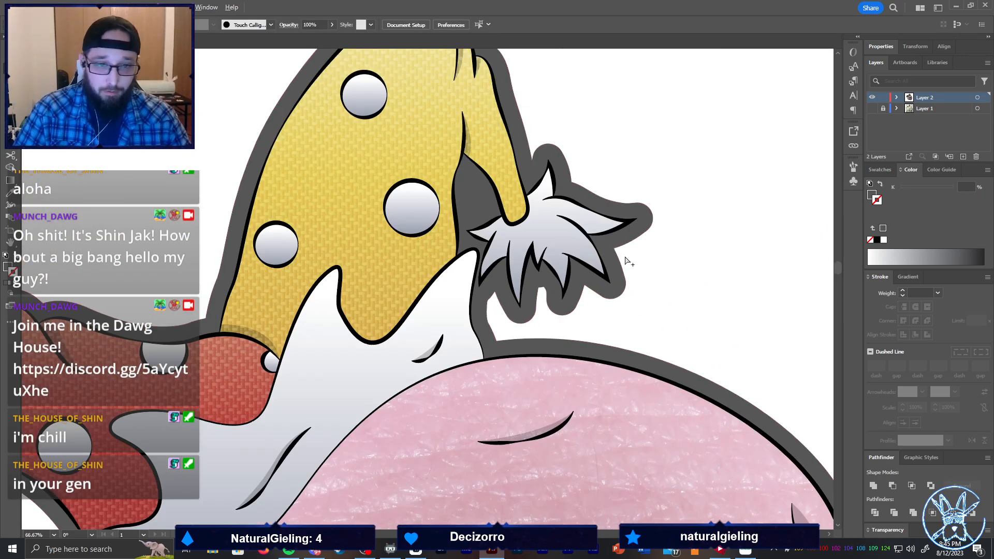
{"action": "scroll", "coordinate": [627, 261], "scroll_direction": "up", "scroll_amount": 6}
{"action": "left_click", "coordinate": [601, 231]}
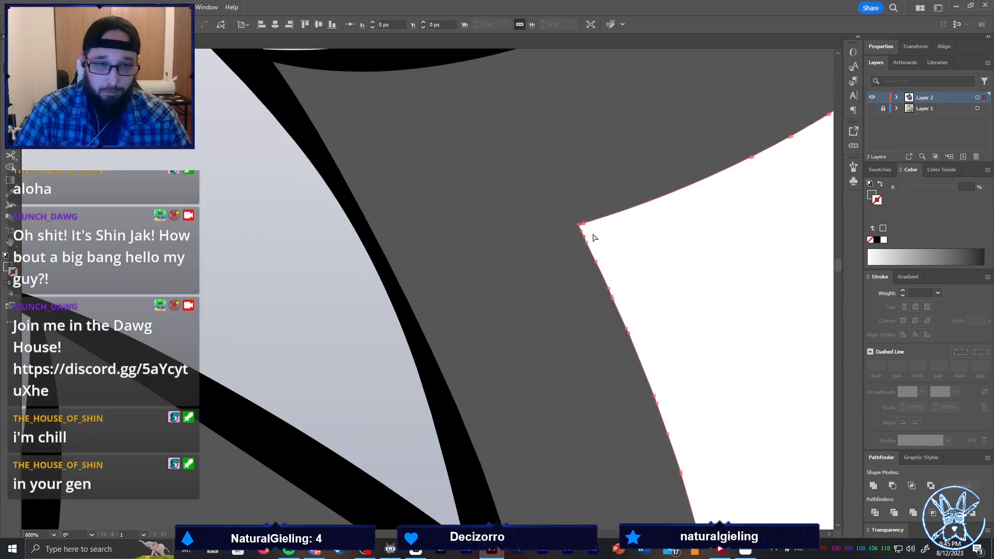
{"action": "scroll", "coordinate": [605, 239], "scroll_direction": "down", "scroll_amount": 3}
{"action": "scroll", "coordinate": [605, 240], "scroll_direction": "up", "scroll_amount": 12}
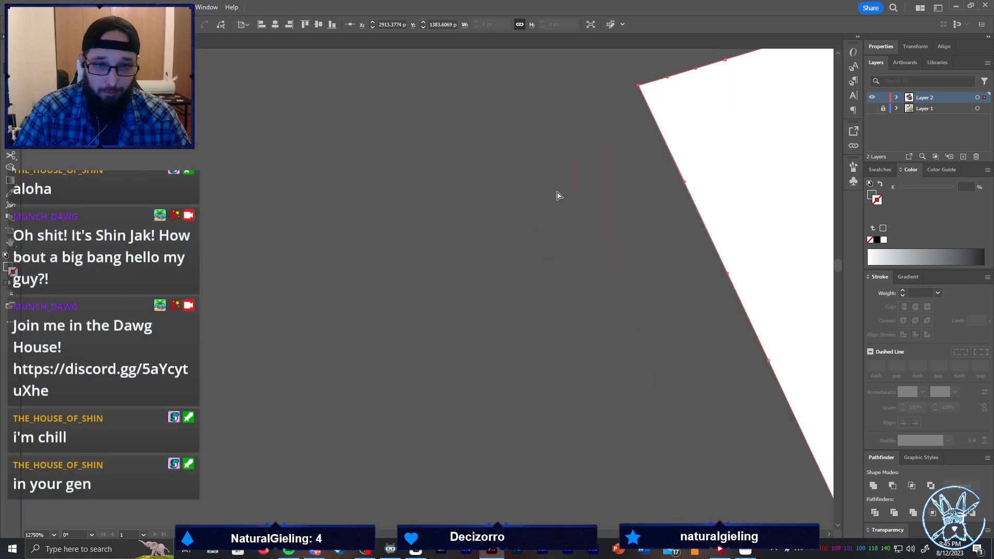
{"action": "mouse_move", "coordinate": [641, 238]}
{"action": "left_mouse_down"}
{"action": "mouse_move", "coordinate": [644, 228]}
{"action": "mouse_move", "coordinate": [646, 245]}
{"action": "mouse_move", "coordinate": [666, 240]}
{"action": "mouse_move", "coordinate": [659, 219]}
{"action": "mouse_move", "coordinate": [655, 235]}
{"action": "left_mouse_up"}
{"action": "left_click_drag", "start_coordinate": [686, 342], "coordinate": [625, 260]}
{"action": "key", "text": "ctrl+shift+a"}
{"action": "scroll", "coordinate": [718, 272], "scroll_direction": "down", "scroll_amount": 5}
{"action": "scroll", "coordinate": [723, 273], "scroll_direction": "up", "scroll_amount": 4}
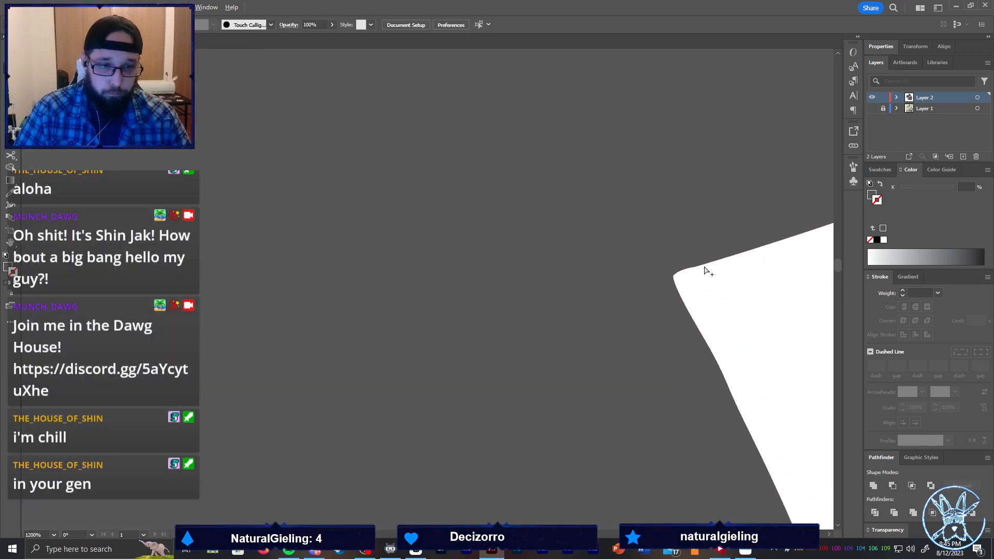
{"action": "left_click", "coordinate": [630, 273]}
{"action": "left_click_drag", "start_coordinate": [623, 288], "coordinate": [617, 304]}
{"action": "left_click_drag", "start_coordinate": [636, 253], "coordinate": [636, 276]}
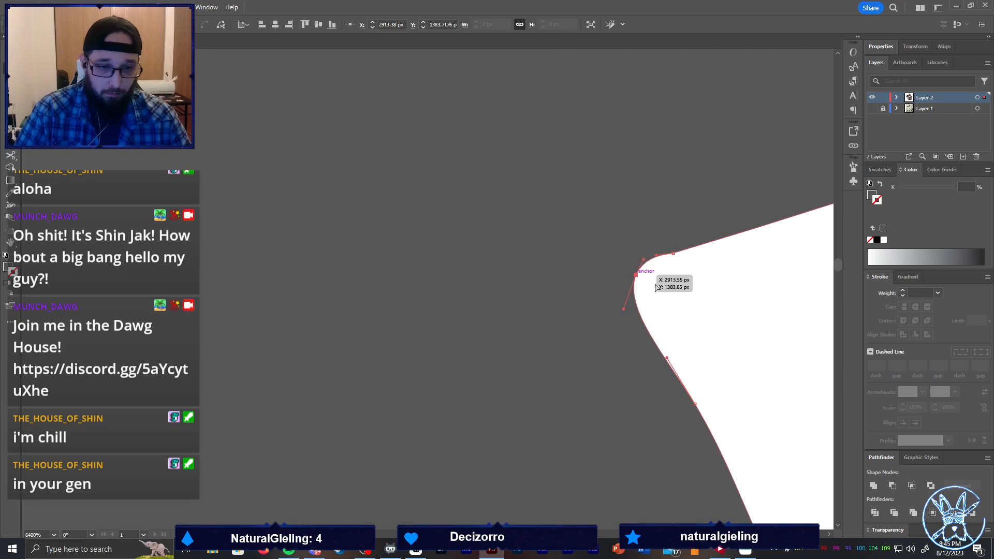
{"action": "left_click", "coordinate": [671, 293]}
Examine the remaining sharp outline corners on both sides of the upward spike of the yellow hat's pom-pom
{"action": "scroll", "coordinate": [680, 296], "scroll_direction": "down", "scroll_amount": 10}
{"action": "scroll", "coordinate": [661, 98], "scroll_direction": "up", "scroll_amount": 3}
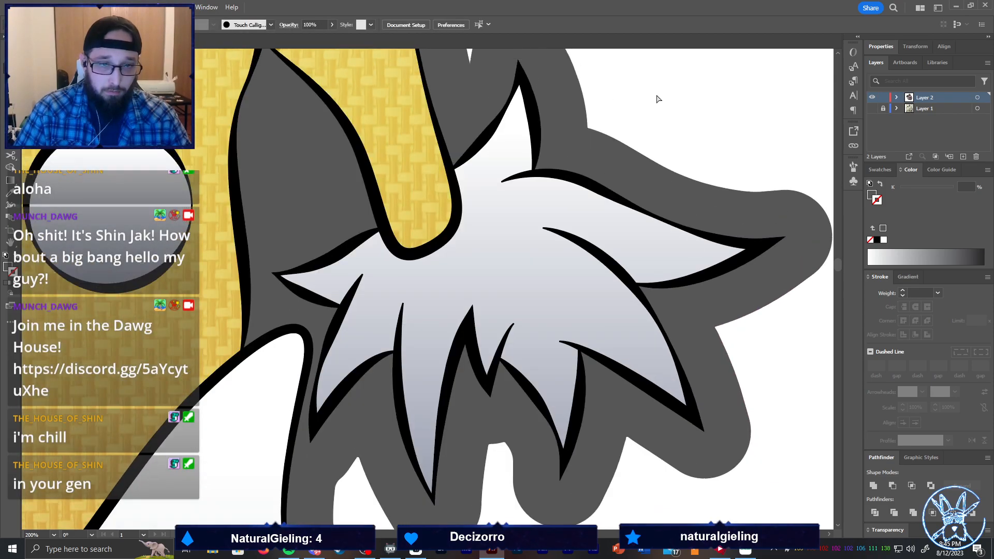
{"action": "left_click", "coordinate": [547, 209]}
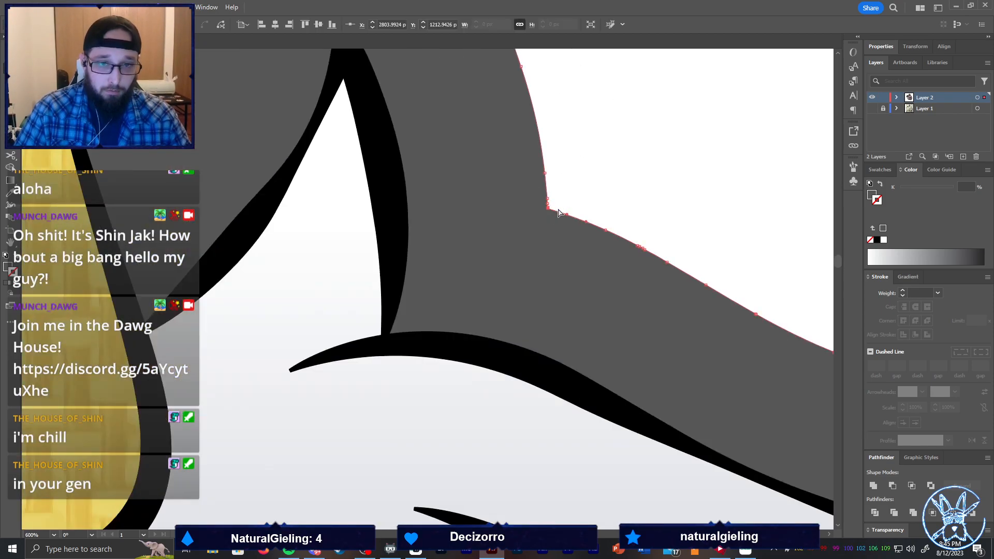
{"action": "scroll", "coordinate": [548, 207], "scroll_direction": "up", "scroll_amount": 7}
{"action": "left_click", "coordinate": [576, 168]}
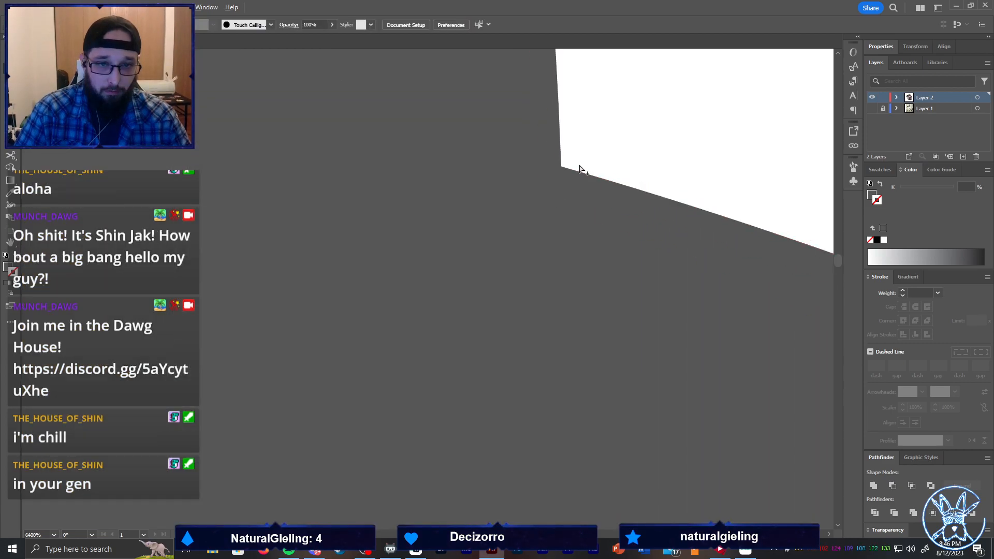
{"action": "scroll", "coordinate": [578, 166], "scroll_direction": "down", "scroll_amount": 12}
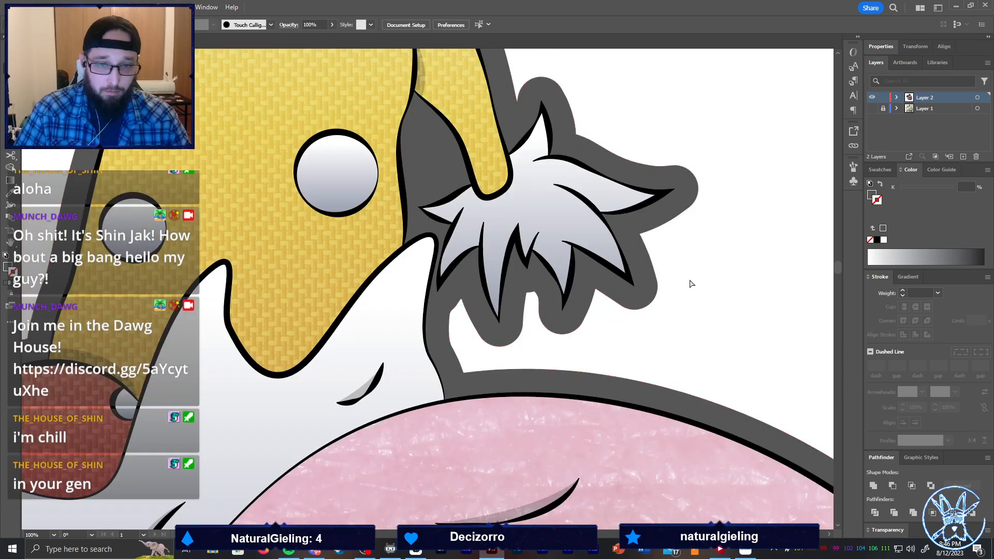
{"action": "scroll", "coordinate": [659, 284], "scroll_direction": "up", "scroll_amount": 5}
{"action": "scroll", "coordinate": [510, 228], "scroll_direction": "up", "scroll_amount": 4}
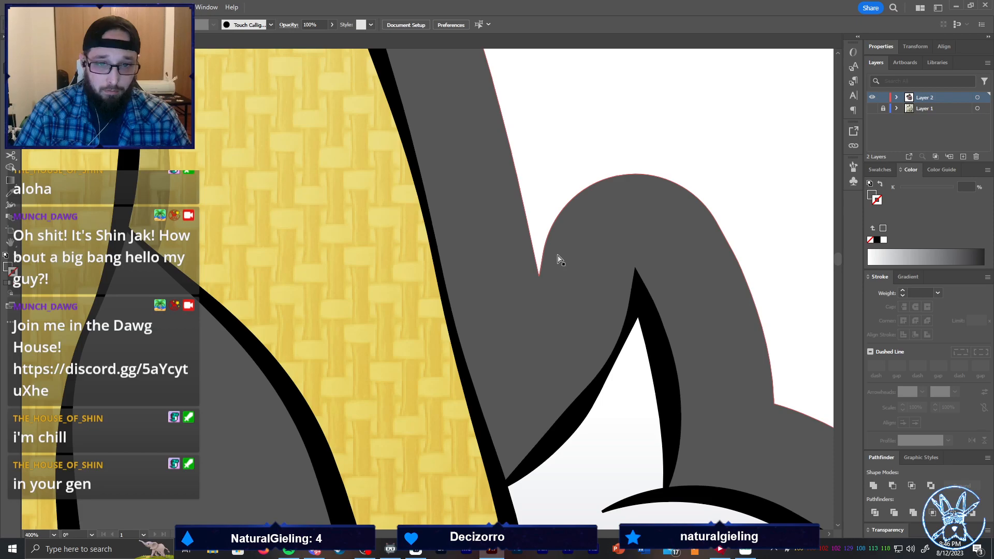
Select the whole sticker outline path and simplify it to reduce its anchor points
{"action": "left_click", "coordinate": [538, 279]}
{"action": "scroll", "coordinate": [538, 280], "scroll_direction": "up", "scroll_amount": 4}
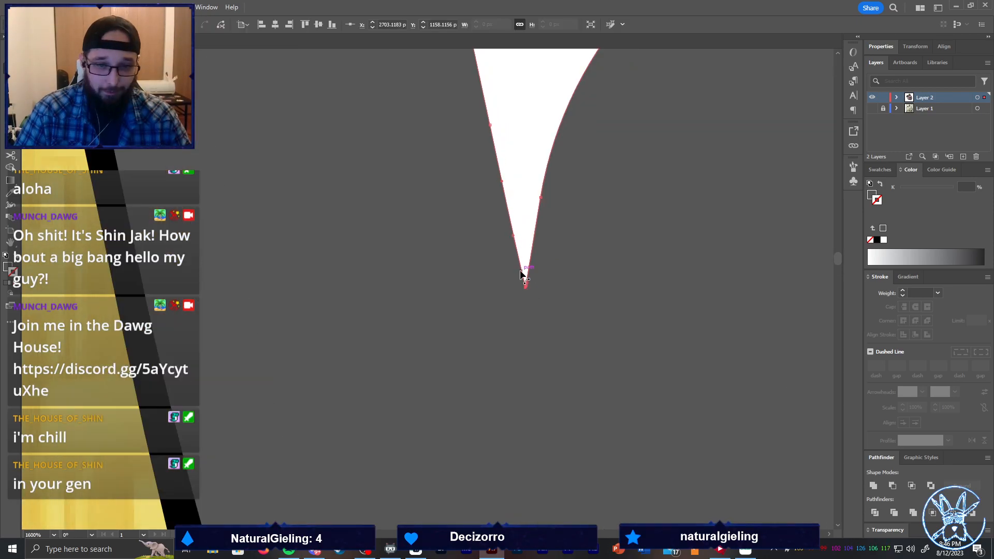
{"action": "scroll", "coordinate": [522, 275], "scroll_direction": "up", "scroll_amount": 6}
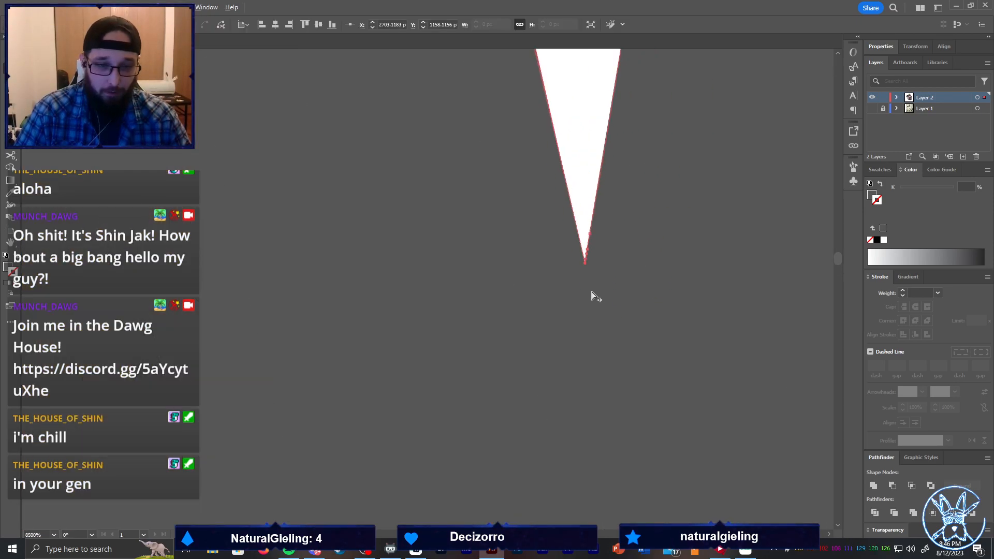
{"action": "scroll", "coordinate": [594, 297], "scroll_direction": "down", "scroll_amount": 12}
{"action": "scroll", "coordinate": [580, 328], "scroll_direction": "down", "scroll_amount": 3}
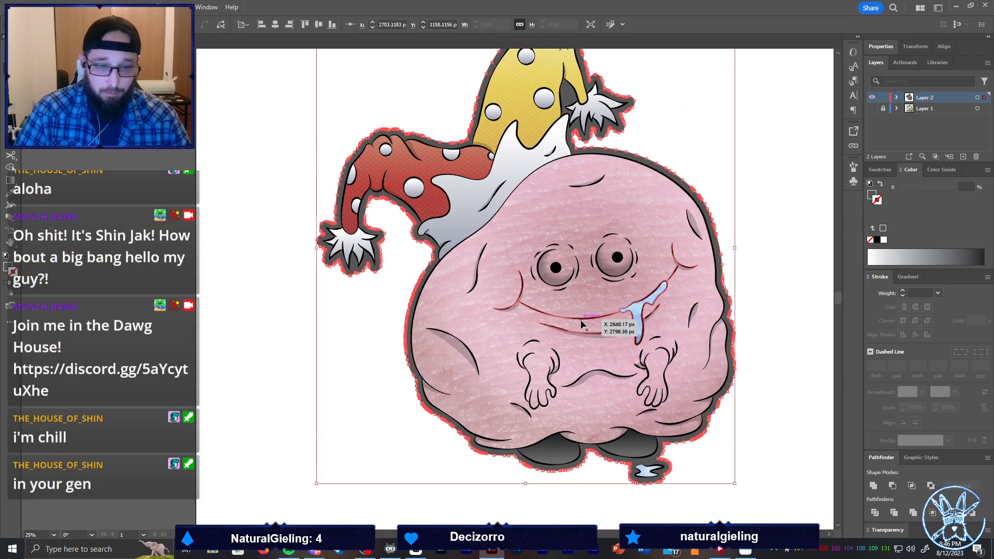
{"action": "scroll", "coordinate": [619, 326], "scroll_direction": "right", "scroll_amount": 1}
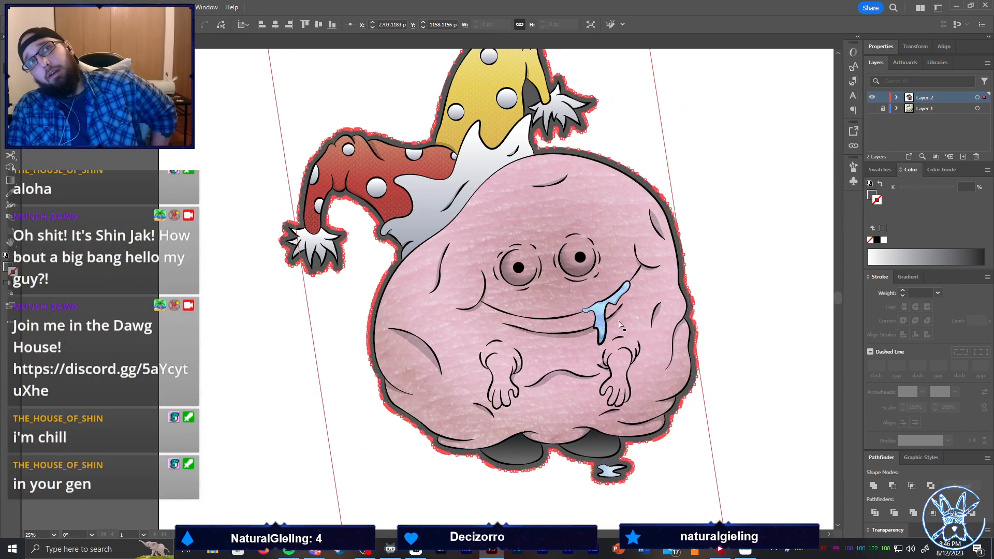
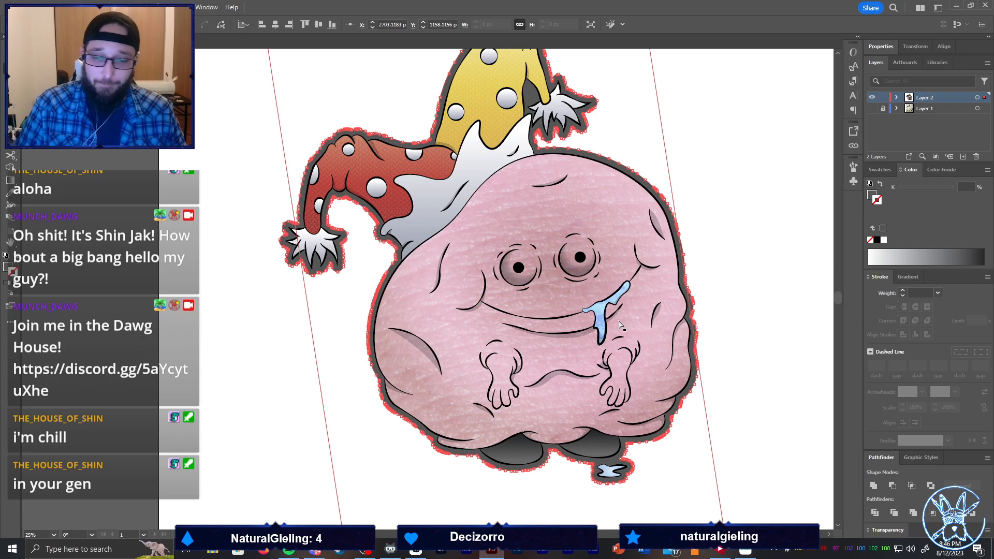
{"action": "left_click", "coordinate": [90, 7]}
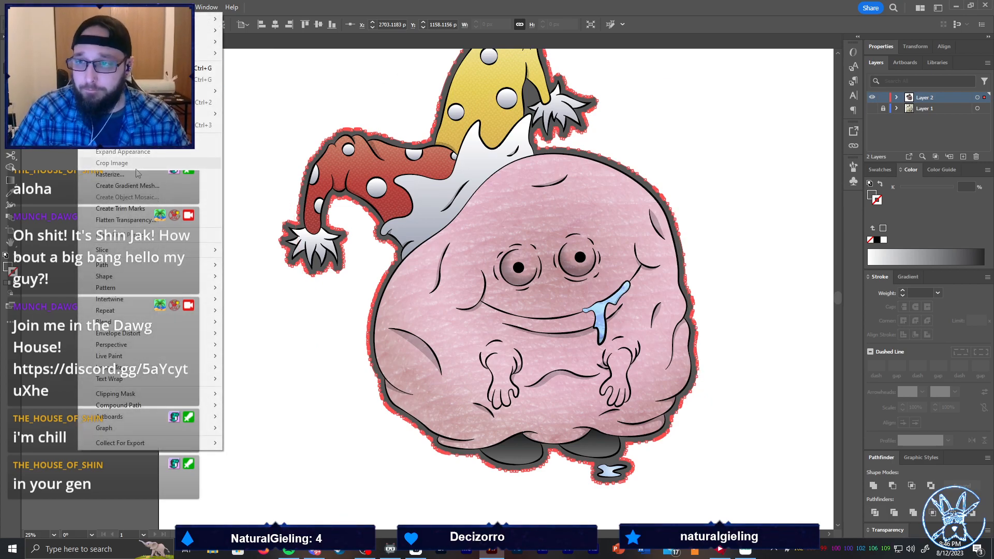
{"action": "mouse_move", "coordinate": [151, 266]}
{"action": "left_click", "coordinate": [251, 329]}
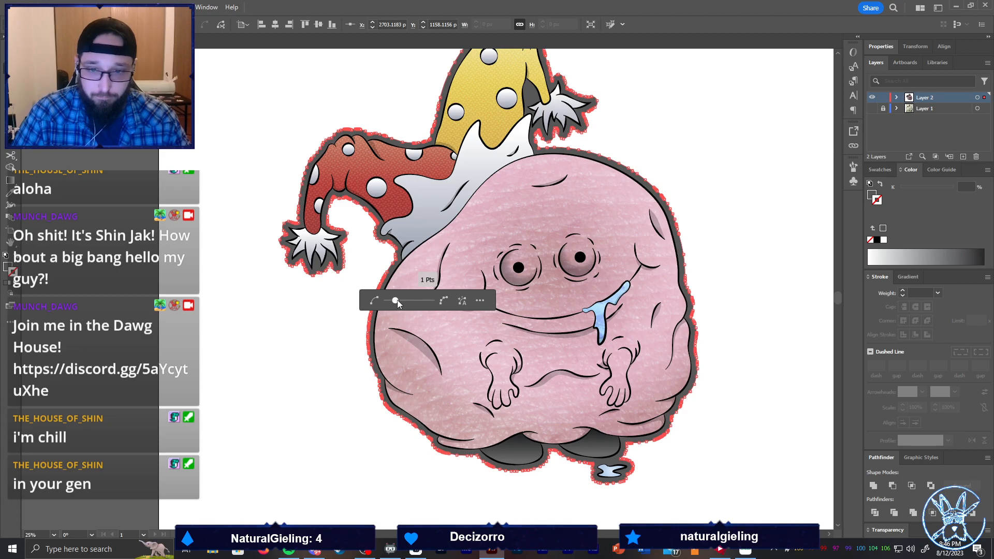
{"action": "left_click_drag", "start_coordinate": [396, 300], "coordinate": [415, 299]}
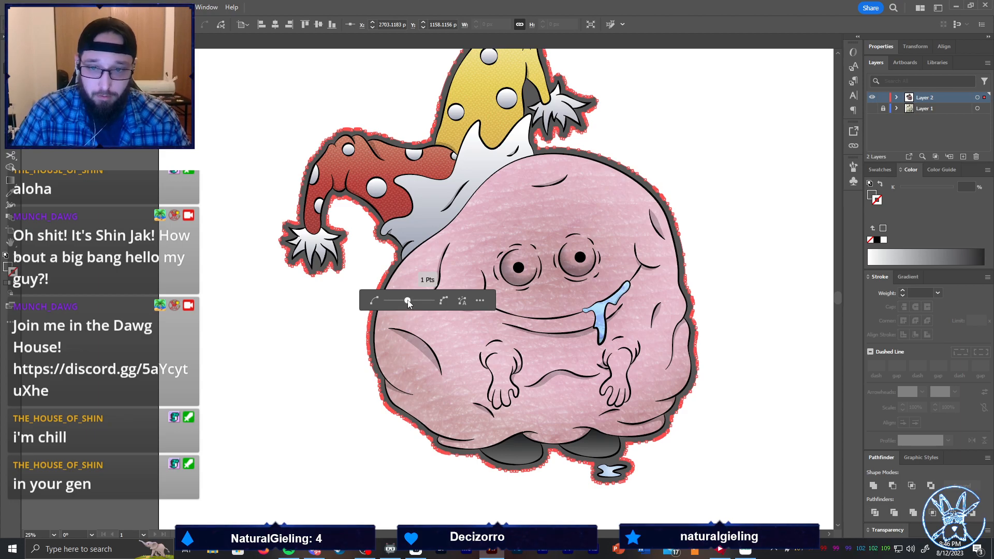
{"action": "left_click", "coordinate": [308, 317]}
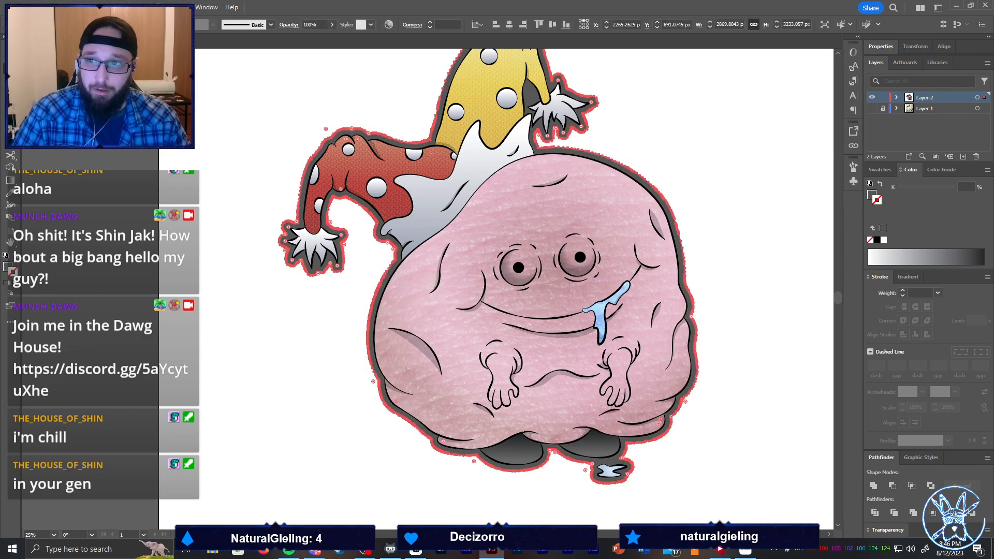
{"action": "left_click", "coordinate": [88, 6]}
{"action": "left_click", "coordinate": [134, 146]}
{"action": "left_click", "coordinate": [213, 211]}
{"action": "key", "text": "ctrl+z"}
Simplify the sticker outline further, down to 97 anchor points
{"action": "left_click", "coordinate": [88, 6]}
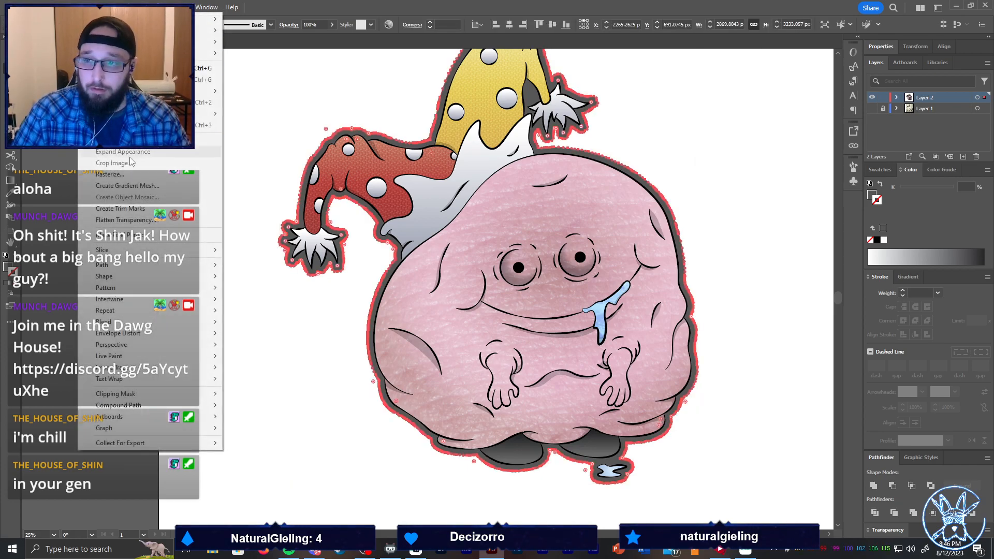
{"action": "mouse_move", "coordinate": [197, 265]}
{"action": "left_click", "coordinate": [259, 331]}
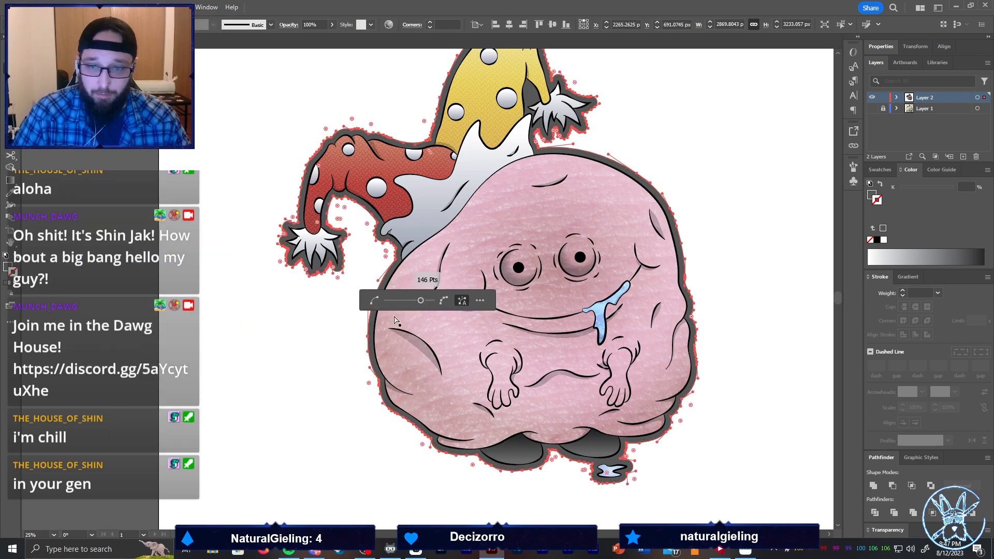
{"action": "left_click_drag", "start_coordinate": [423, 301], "coordinate": [396, 303]}
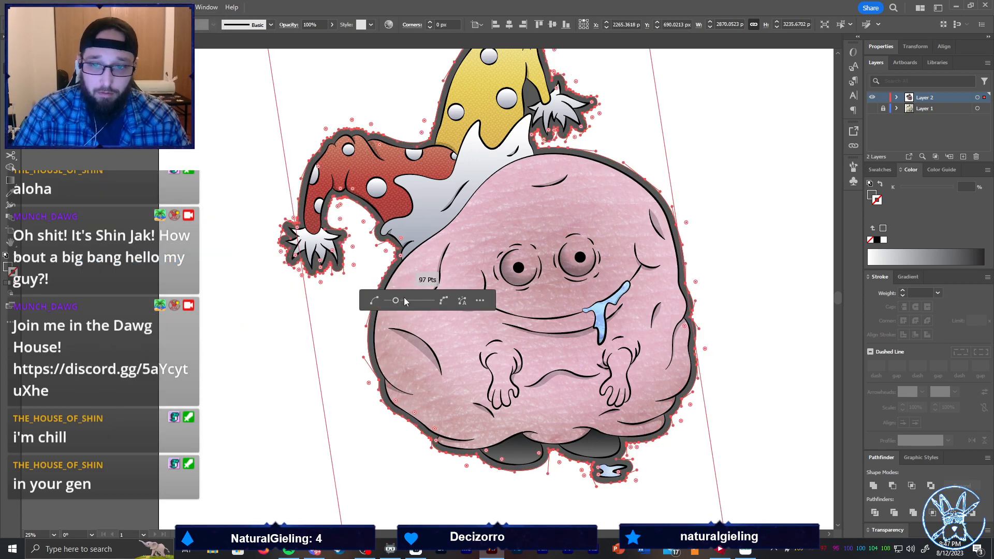
{"action": "left_click", "coordinate": [338, 319]}
Round the inner outline corner between the upward spike and the long side spike of the yellow pom-pom, radius about 60 px
{"action": "scroll", "coordinate": [615, 145], "scroll_direction": "up", "scroll_amount": 1}
{"action": "scroll", "coordinate": [556, 83], "scroll_direction": "up", "scroll_amount": 5}
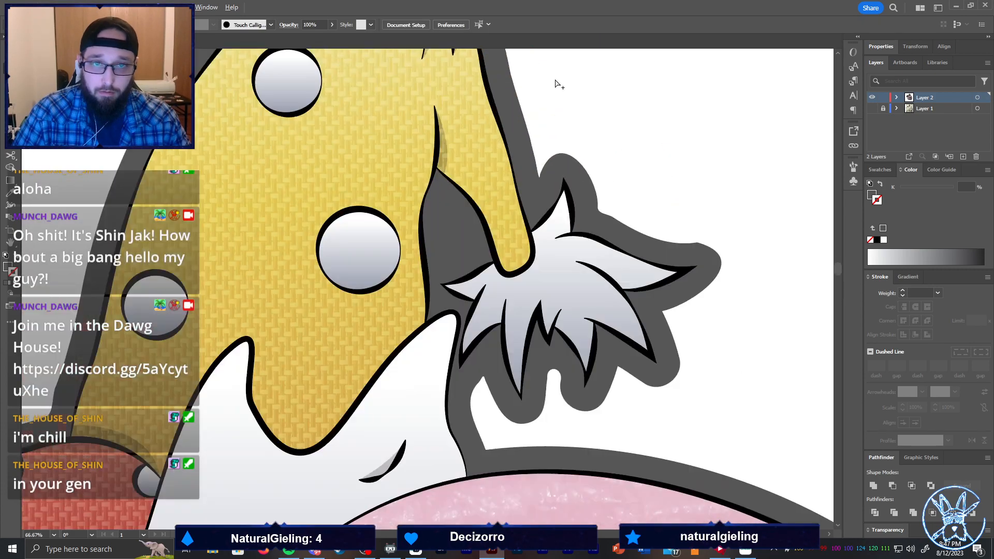
{"action": "scroll", "coordinate": [556, 139], "scroll_direction": "down", "scroll_amount": 4}
{"action": "scroll", "coordinate": [556, 140], "scroll_direction": "up", "scroll_amount": 4}
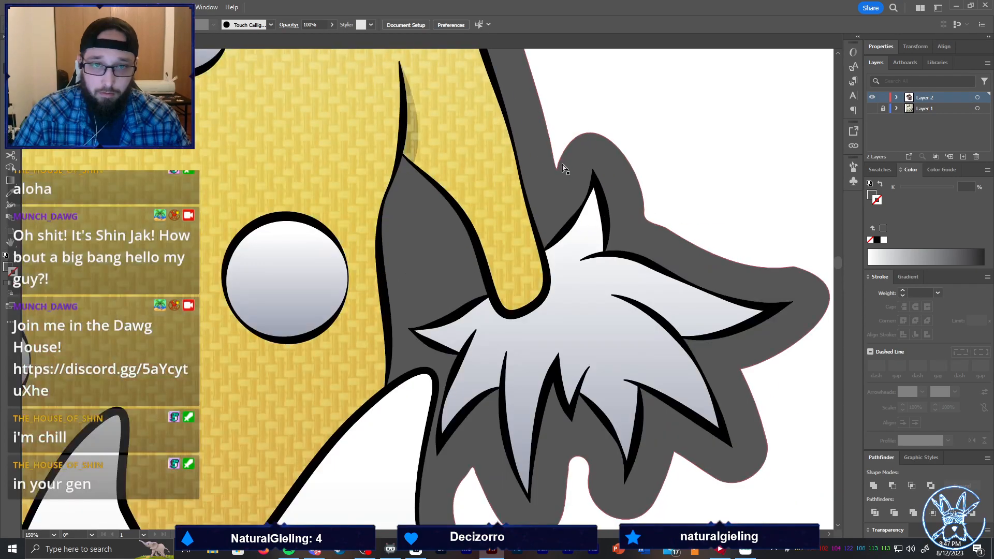
{"action": "left_click", "coordinate": [559, 162]}
{"action": "scroll", "coordinate": [565, 154], "scroll_direction": "up", "scroll_amount": 2}
{"action": "scroll", "coordinate": [563, 151], "scroll_direction": "up", "scroll_amount": 1}
{"action": "left_click_drag", "start_coordinate": [554, 207], "coordinate": [787, 272]}
{"action": "scroll", "coordinate": [704, 238], "scroll_direction": "down", "scroll_amount": 3}
{"action": "scroll", "coordinate": [729, 294], "scroll_direction": "up", "scroll_amount": 3}
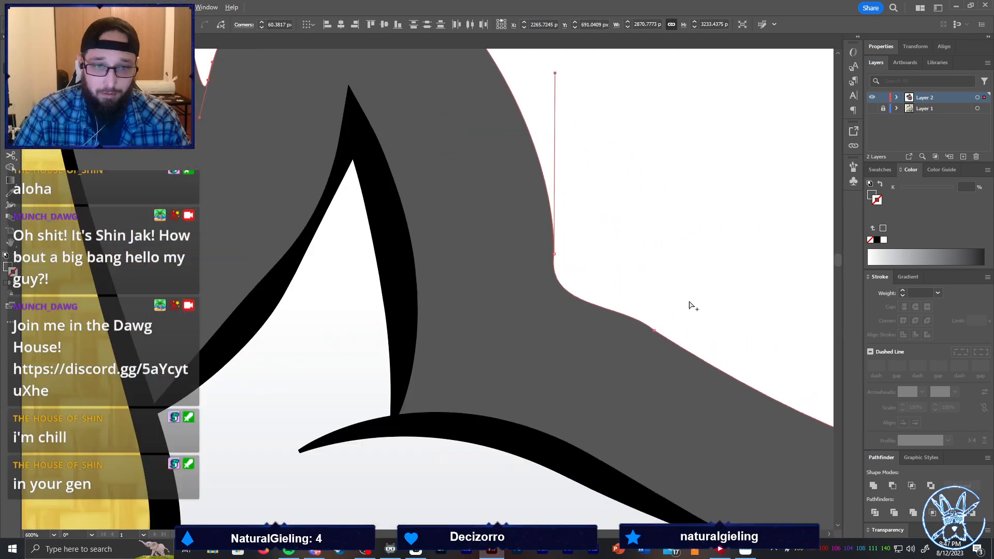
{"action": "scroll", "coordinate": [679, 337], "scroll_direction": "down", "scroll_amount": 3}
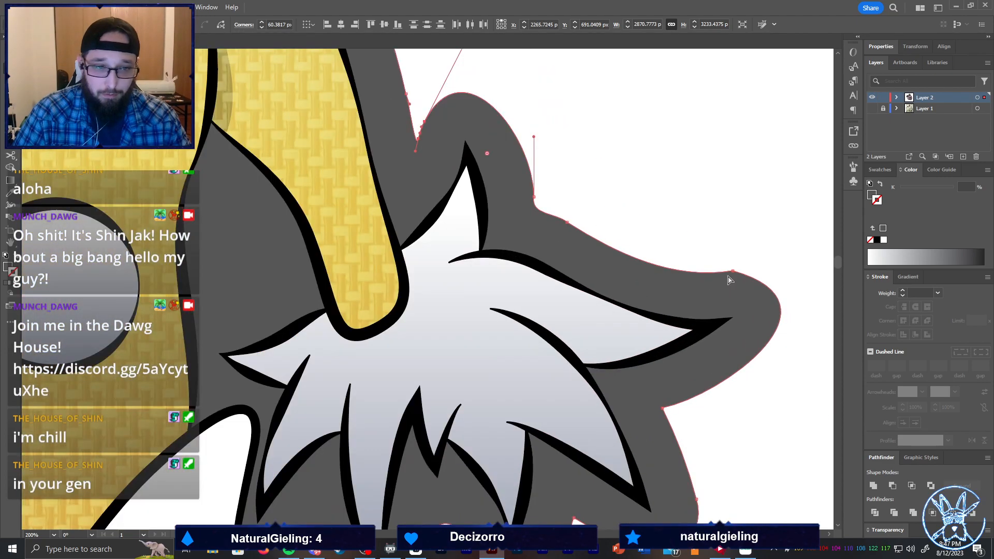
Round the outline corners above and below the tip of the long side spike on the yellow hat's pom-pom
{"action": "left_click", "coordinate": [732, 272]}
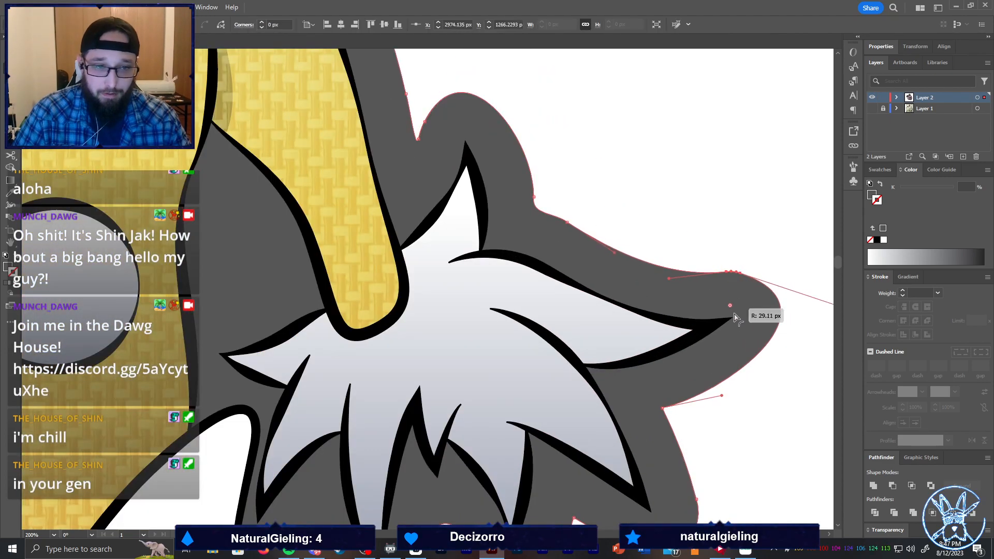
{"action": "left_click_drag", "start_coordinate": [713, 430], "coordinate": [681, 413]}
{"action": "left_click", "coordinate": [686, 436]}
{"action": "left_click", "coordinate": [663, 408]}
Round the outline corner between the last two lower spikes of the yellow pom-pom to a radius of about 7.6 px
{"action": "scroll", "coordinate": [591, 446], "scroll_direction": "down", "scroll_amount": 3}
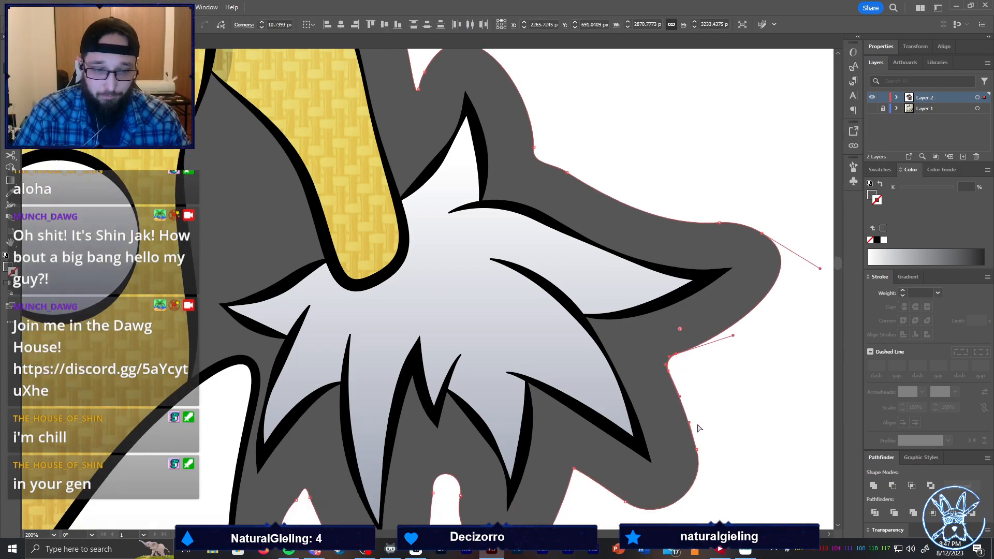
{"action": "left_click", "coordinate": [573, 357]}
{"action": "left_click_drag", "start_coordinate": [579, 366], "coordinate": [579, 373]}
{"action": "left_click", "coordinate": [405, 457]}
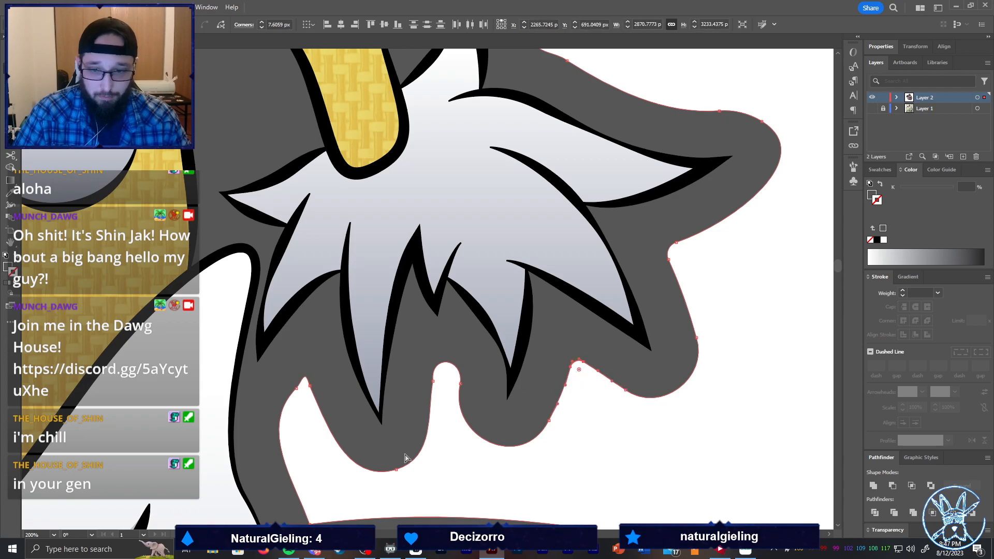
{"action": "left_click", "coordinate": [288, 434]}
Round the three inner outline corners between the bumps along the top of the red hat together
{"action": "scroll", "coordinate": [284, 425], "scroll_direction": "down", "scroll_amount": 5}
{"action": "scroll", "coordinate": [279, 422], "scroll_direction": "left", "scroll_amount": 3}
{"action": "scroll", "coordinate": [258, 419], "scroll_direction": "down", "scroll_amount": 3}
{"action": "scroll", "coordinate": [213, 416], "scroll_direction": "left", "scroll_amount": 1}
{"action": "scroll", "coordinate": [264, 382], "scroll_direction": "left", "scroll_amount": 3}
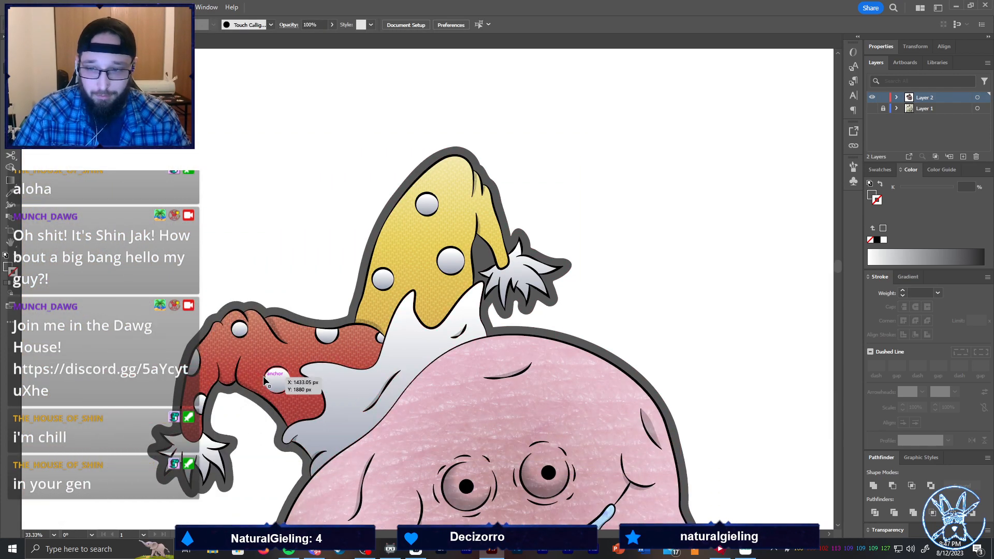
{"action": "scroll", "coordinate": [263, 378], "scroll_direction": "left", "scroll_amount": 3}
{"action": "scroll", "coordinate": [266, 370], "scroll_direction": "down", "scroll_amount": 4}
{"action": "scroll", "coordinate": [303, 242], "scroll_direction": "up", "scroll_amount": 3}
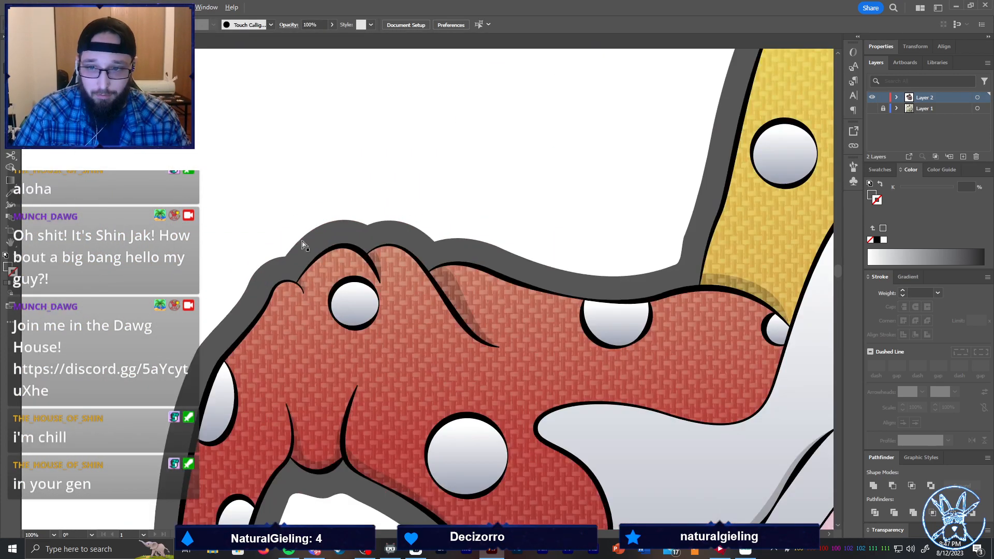
{"action": "left_click", "coordinate": [284, 264]}
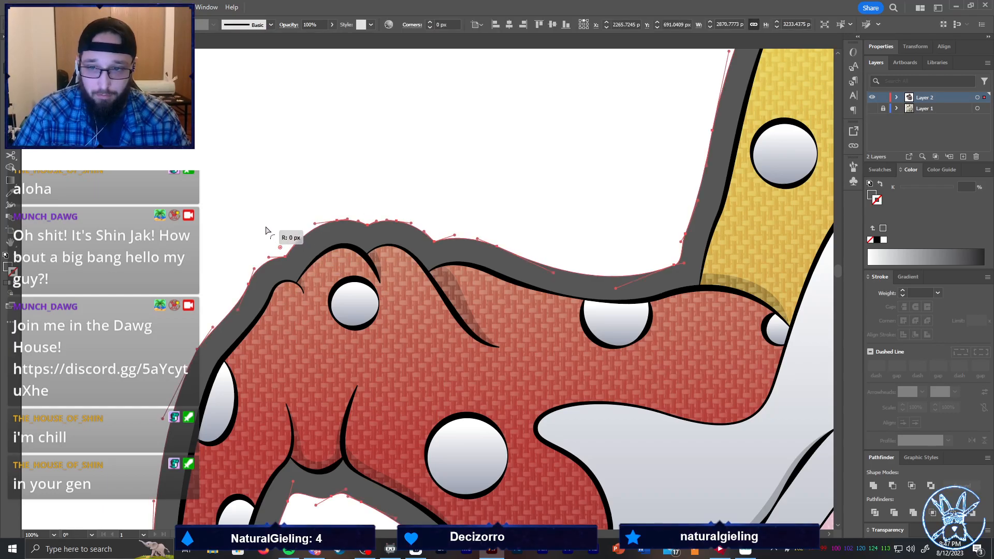
{"action": "left_click", "coordinate": [285, 257]}
{"action": "left_click", "coordinate": [368, 226], "text": "shift"}
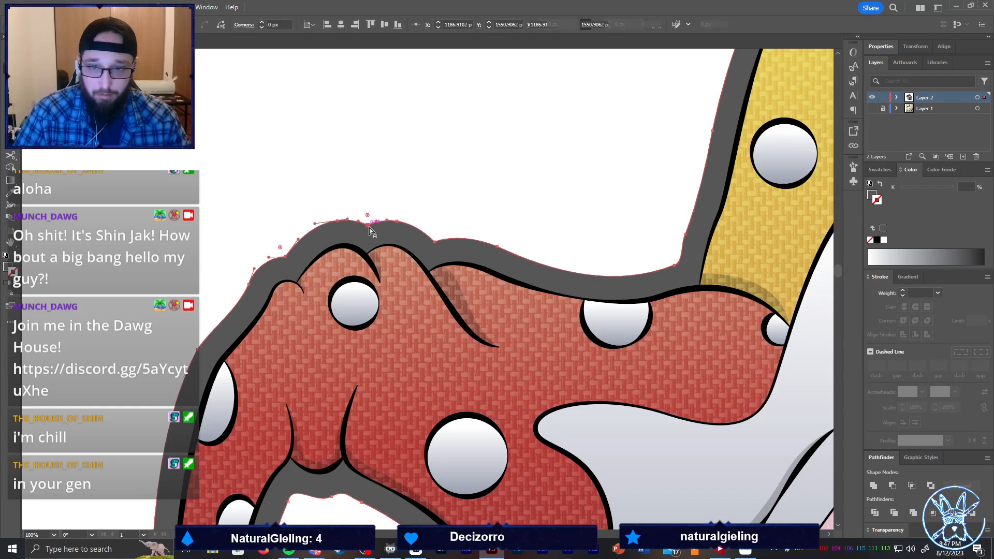
{"action": "left_click", "coordinate": [435, 242], "text": "shift"}
{"action": "left_click_drag", "start_coordinate": [437, 233], "coordinate": [442, 215]}
{"action": "left_click", "coordinate": [489, 200]}
Round the outline corner on the outer side of the red hat's bend to a radius of about 255 px
{"action": "scroll", "coordinate": [490, 200], "scroll_direction": "down", "scroll_amount": 3}
{"action": "scroll", "coordinate": [382, 248], "scroll_direction": "up", "scroll_amount": 3}
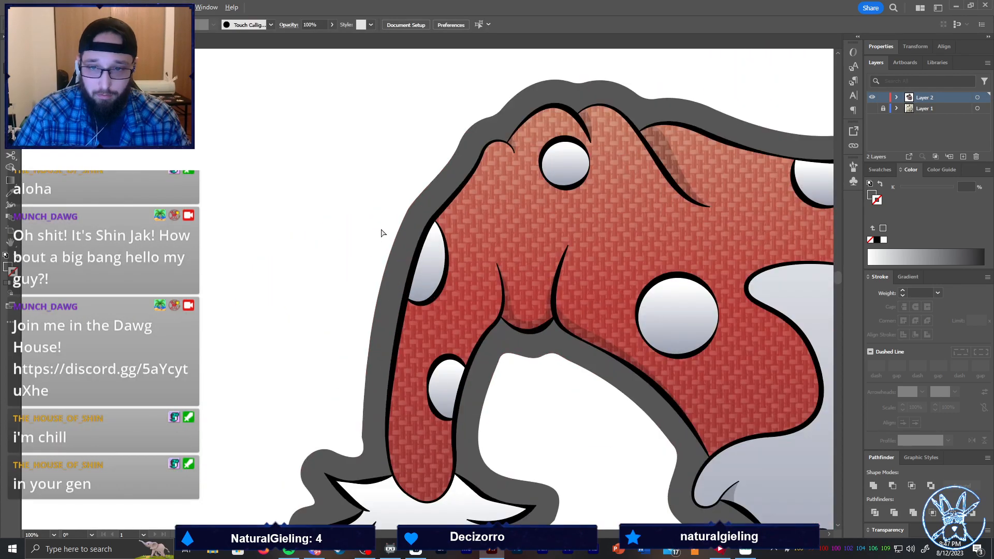
{"action": "left_click", "coordinate": [410, 208]}
{"action": "left_click_drag", "start_coordinate": [419, 215], "coordinate": [547, 280]}
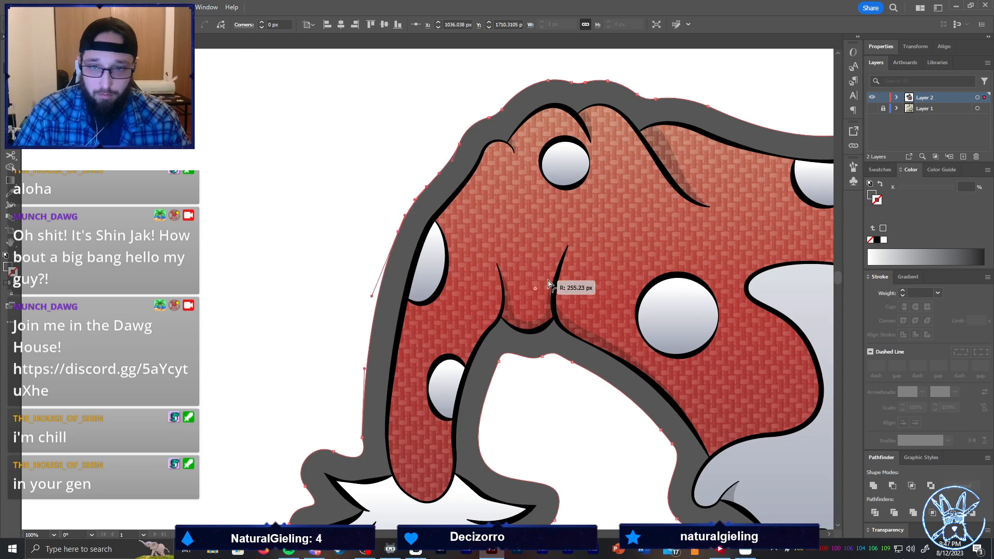
Round the outline corner on the outer edge of the red hat's tail above the pom-pom to a radius of about 243 px
{"action": "scroll", "coordinate": [371, 235], "scroll_direction": "down", "scroll_amount": 8}
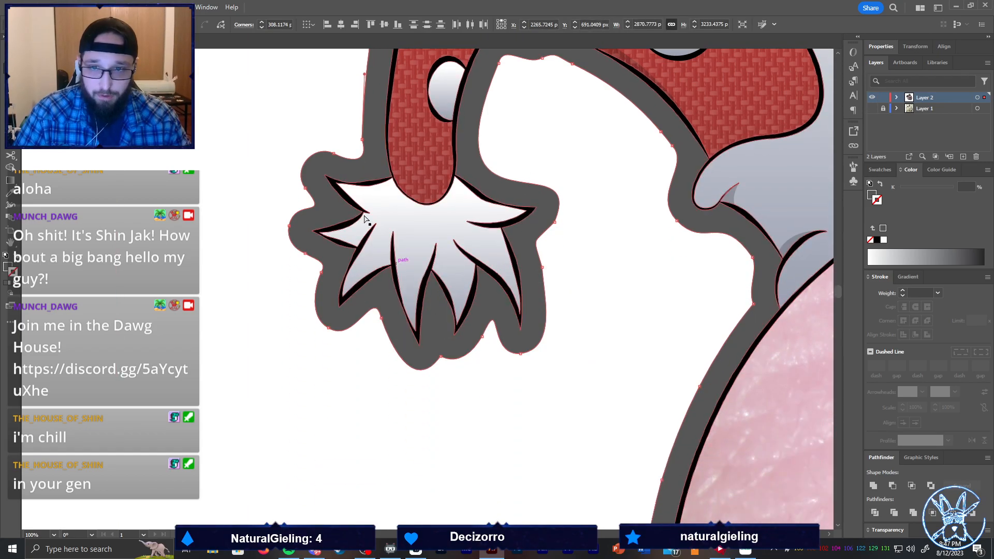
{"action": "left_click", "coordinate": [362, 139]}
{"action": "left_click_drag", "start_coordinate": [372, 139], "coordinate": [516, 144]}
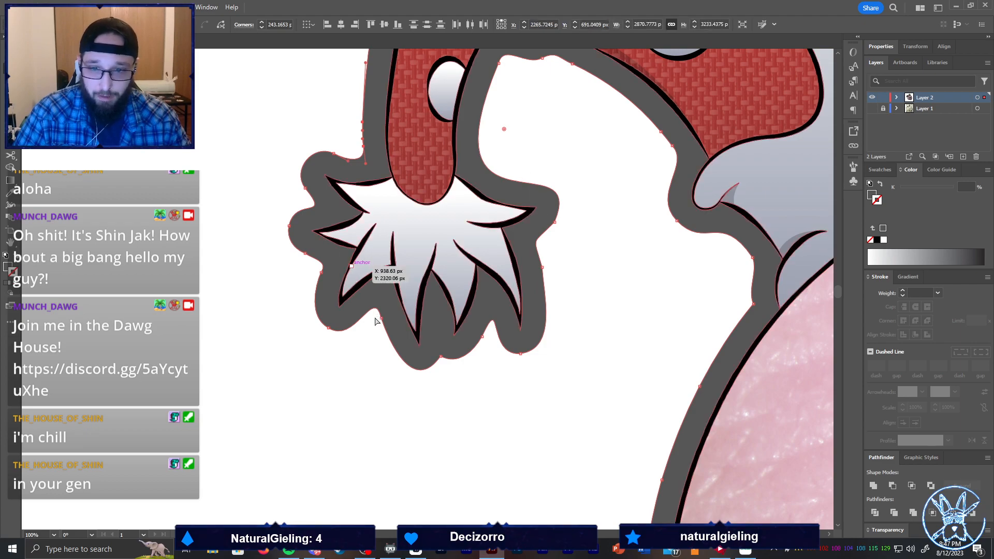
Round the inner outline corner between the lower middle spikes of the red hat's pom-pom
{"action": "scroll", "coordinate": [383, 318], "scroll_direction": "down", "scroll_amount": 2}
{"action": "scroll", "coordinate": [399, 313], "scroll_direction": "right", "scroll_amount": 1}
{"action": "scroll", "coordinate": [396, 312], "scroll_direction": "up", "scroll_amount": 3}
{"action": "left_click", "coordinate": [320, 306]}
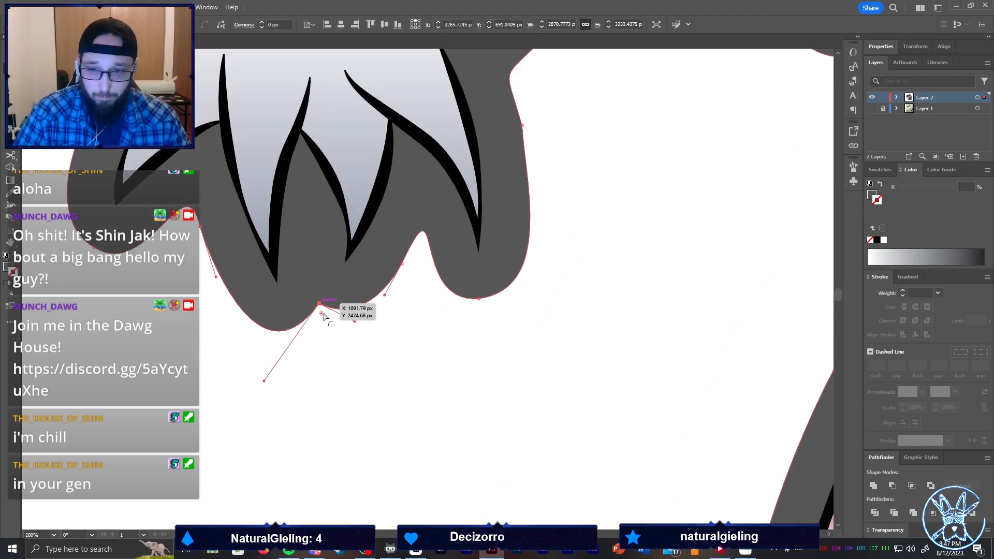
{"action": "left_click", "coordinate": [361, 338]}
Round the outline corner where the red hat's white trim meets the pink body
{"action": "scroll", "coordinate": [363, 337], "scroll_direction": "down", "scroll_amount": 2}
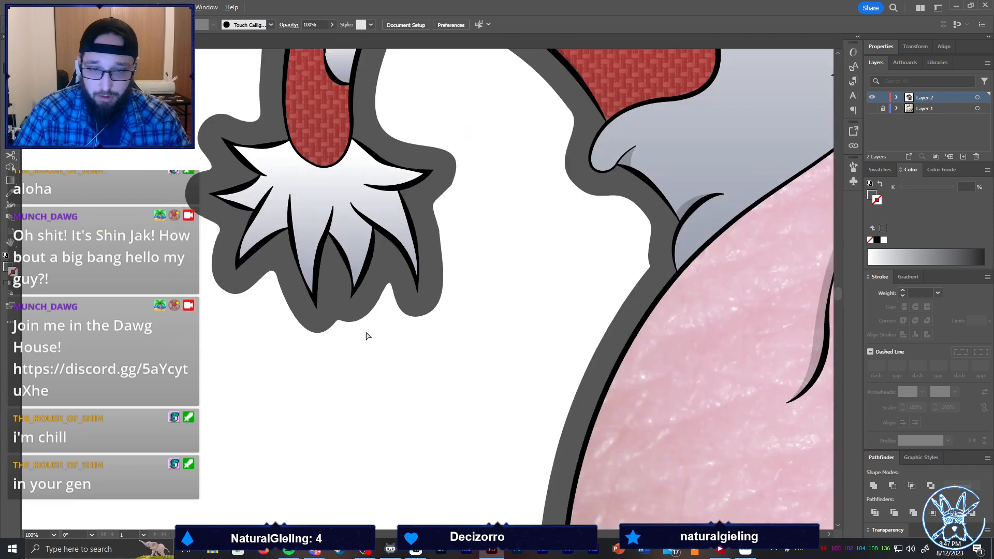
{"action": "scroll", "coordinate": [394, 326], "scroll_direction": "right", "scroll_amount": 2}
{"action": "left_click", "coordinate": [562, 267]}
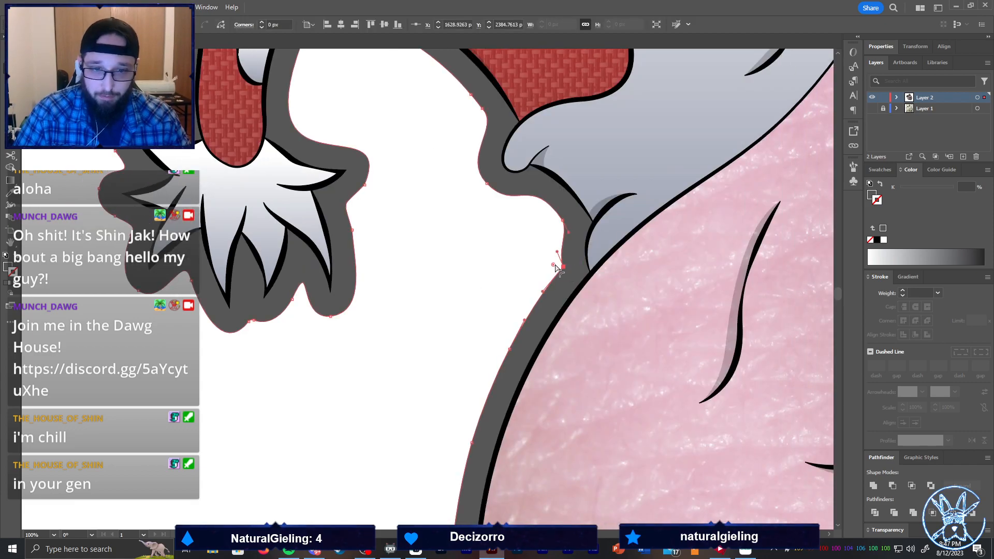
{"action": "left_click", "coordinate": [513, 282]}
Round the outline corner beside the lowest body fold on the creature's red-hat side
{"action": "scroll", "coordinate": [513, 333], "scroll_direction": "down", "scroll_amount": 3}
{"action": "scroll", "coordinate": [554, 351], "scroll_direction": "up", "scroll_amount": 2}
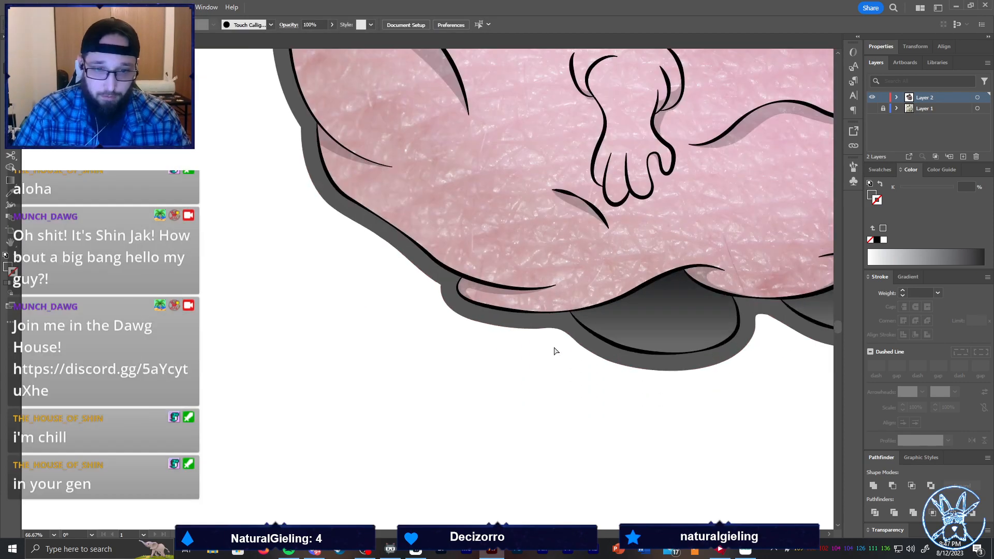
{"action": "scroll", "coordinate": [554, 351], "scroll_direction": "right", "scroll_amount": 1}
{"action": "left_click", "coordinate": [389, 287]}
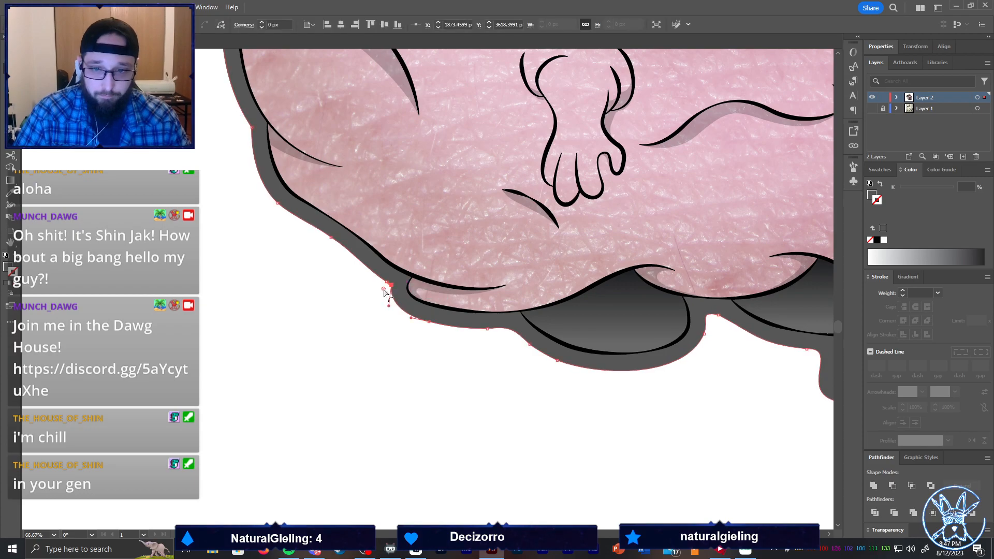
{"action": "left_click", "coordinate": [463, 350]}
Round the outline corner above the lower body fold on the side opposite the red hat
{"action": "scroll", "coordinate": [619, 354], "scroll_direction": "right", "scroll_amount": 6}
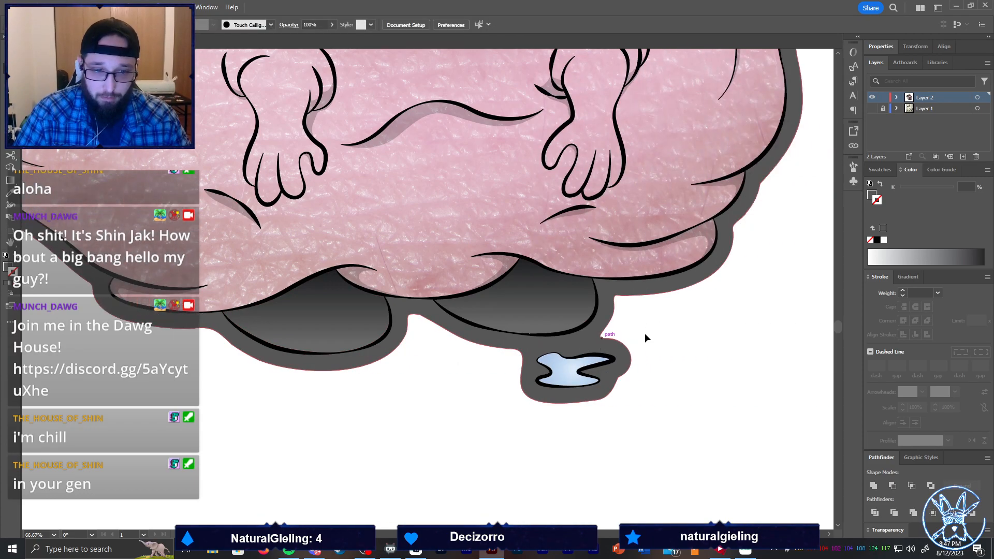
{"action": "scroll", "coordinate": [673, 309], "scroll_direction": "right", "scroll_amount": 4}
{"action": "scroll", "coordinate": [691, 284], "scroll_direction": "up", "scroll_amount": 2}
{"action": "left_click", "coordinate": [574, 272]}
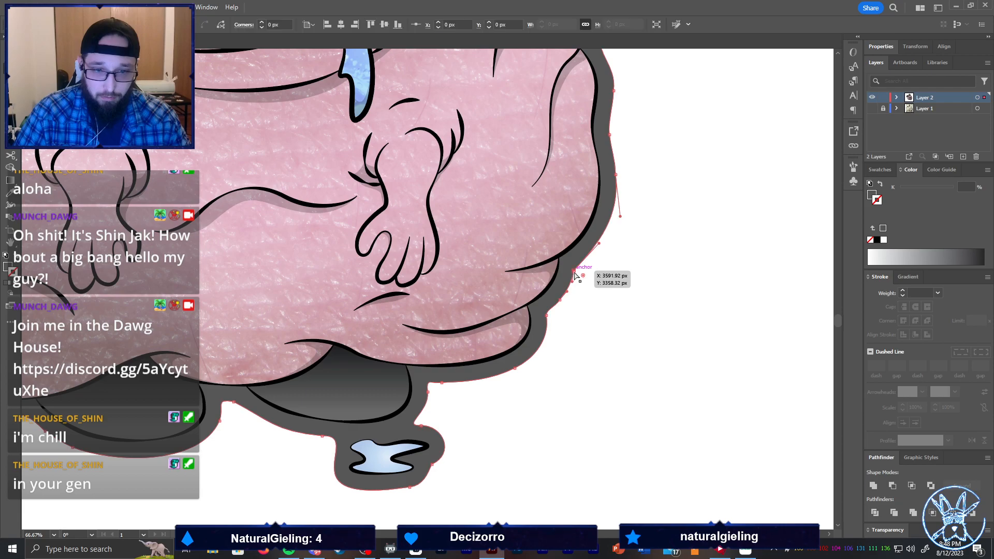
{"action": "left_click", "coordinate": [595, 281]}
Round the outline corner where the head meets the white trim of the yellow hat, and view the whole artboard
{"action": "scroll", "coordinate": [683, 290], "scroll_direction": "up", "scroll_amount": 3}
{"action": "scroll", "coordinate": [668, 303], "scroll_direction": "up", "scroll_amount": 8}
{"action": "left_click", "coordinate": [210, 147]}
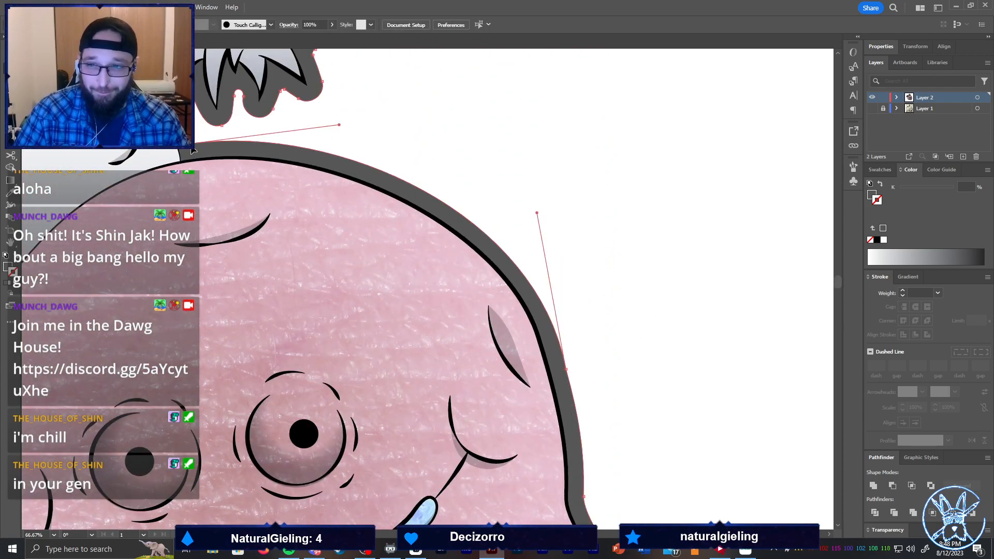
{"action": "left_click", "coordinate": [448, 151]}
{"action": "key", "text": "ctrl+0"}
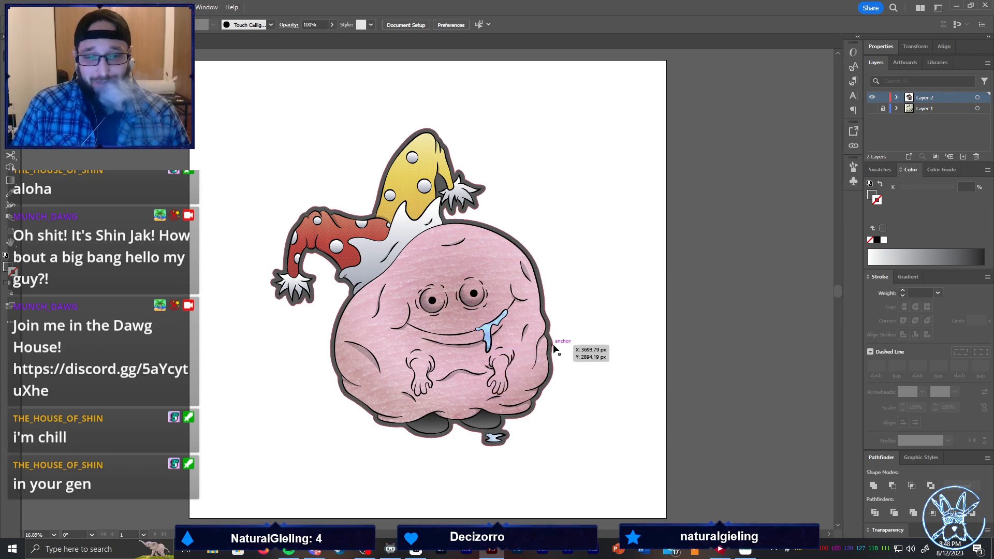
Round the outline notch between the creature's two dark feet to a radius of about 41 px
{"action": "scroll", "coordinate": [474, 445], "scroll_direction": "up", "scroll_amount": 4}
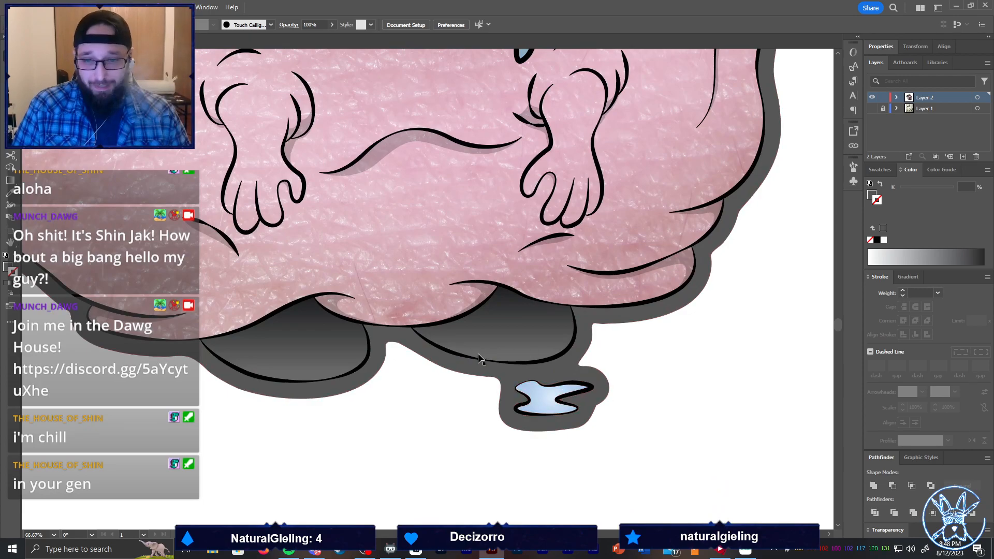
{"action": "left_click", "coordinate": [399, 349]}
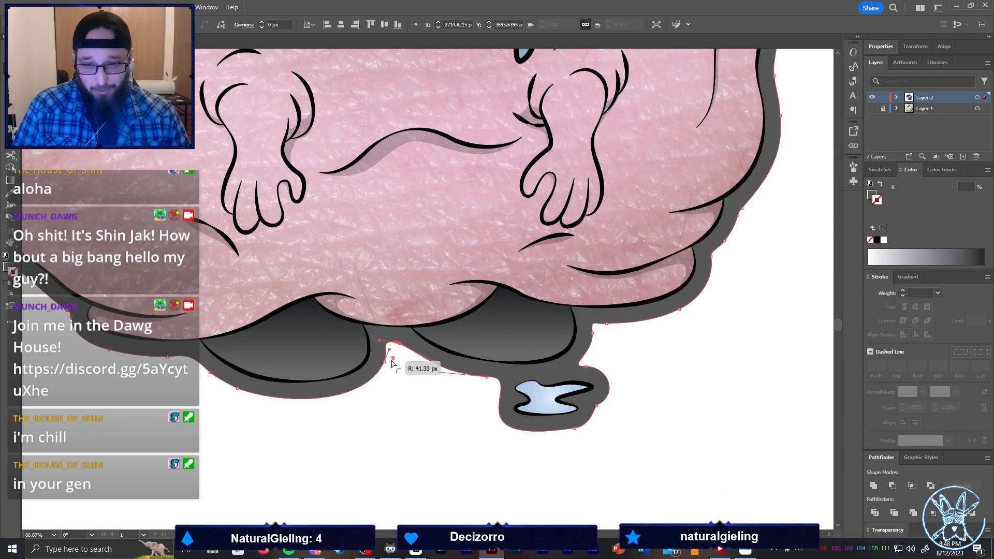
{"action": "left_click", "coordinate": [404, 400]}
Select the whole grey sticker outline around the creature and fill it with white
{"action": "key", "text": "v"}
{"action": "left_click", "coordinate": [449, 366]}
{"action": "scroll", "coordinate": [434, 388], "scroll_direction": "down", "scroll_amount": 4}
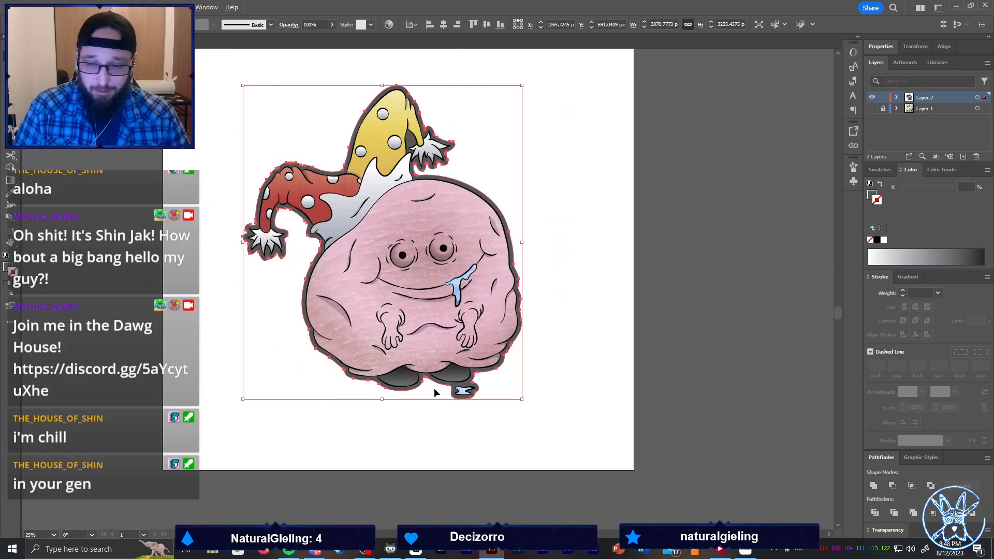
{"action": "scroll", "coordinate": [450, 410], "scroll_direction": "left", "scroll_amount": 3}
{"action": "scroll", "coordinate": [457, 413], "scroll_direction": "up", "scroll_amount": 3}
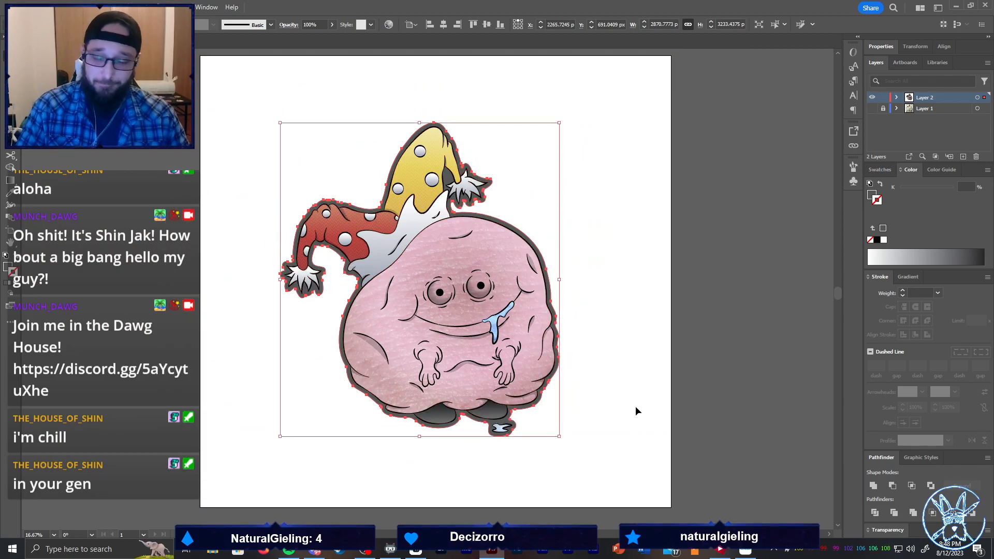
{"action": "key", "text": "x"}
{"action": "left_click", "coordinate": [883, 240]}
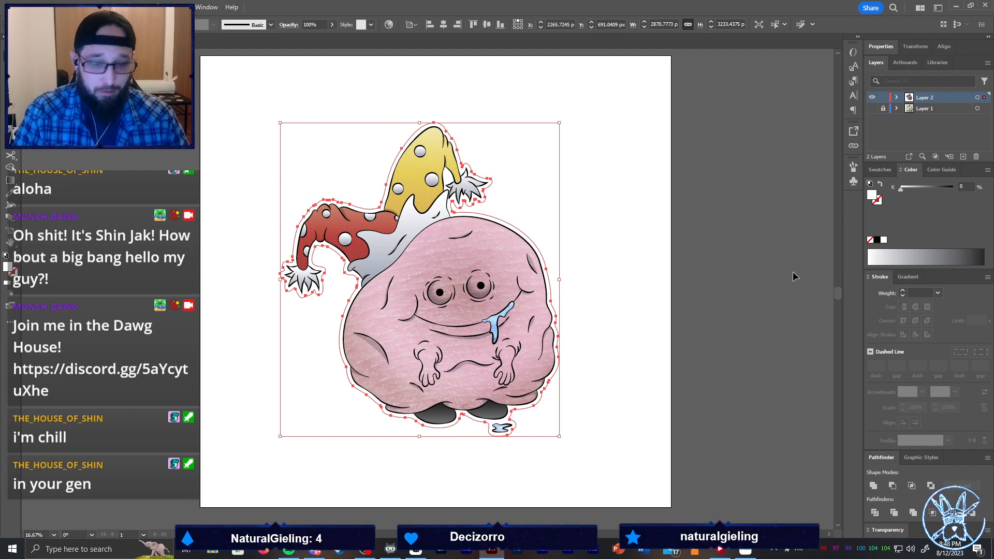
Fit the artboard to the bounds of the selected sticker outline
{"action": "key", "text": "shift+o"}
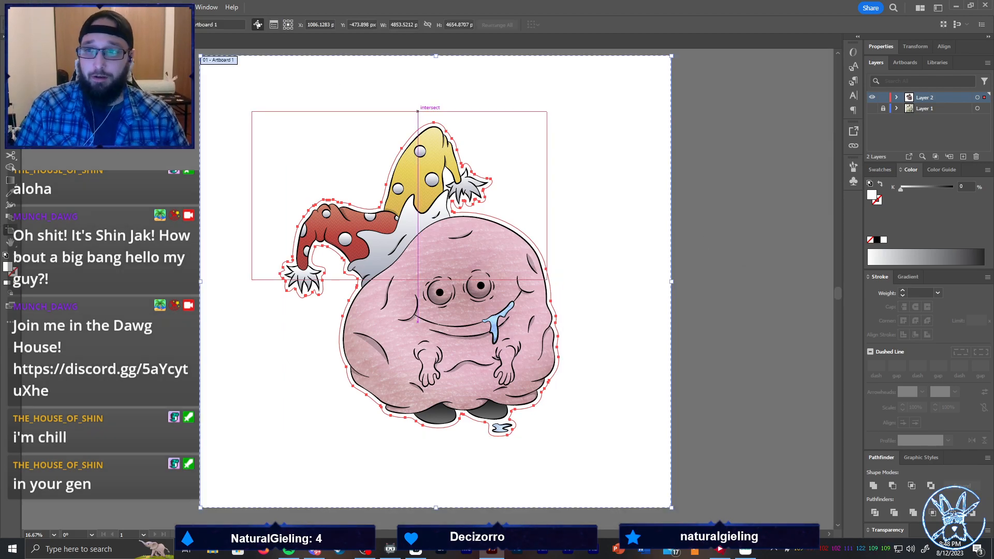
{"action": "left_click", "coordinate": [98, 24]}
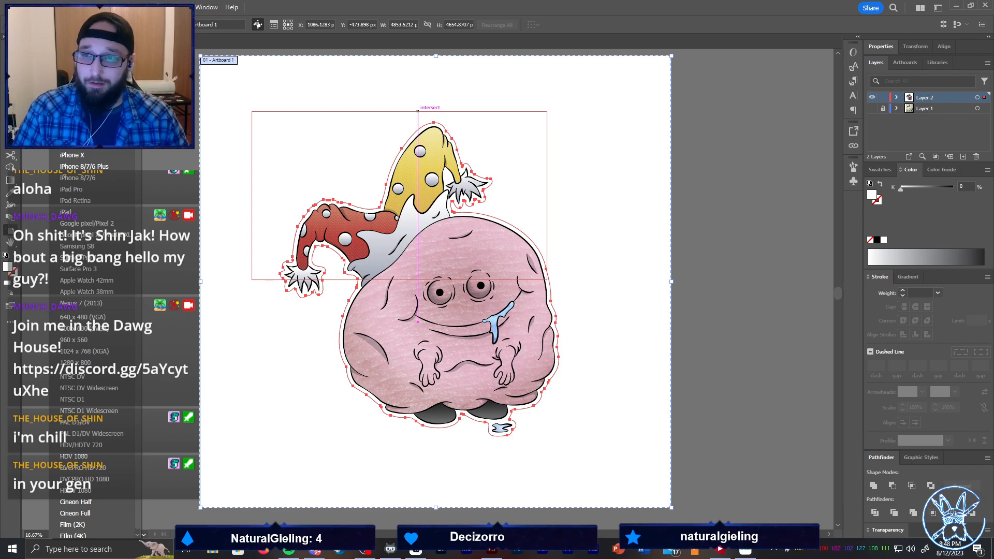
{"action": "left_click", "coordinate": [90, 58]}
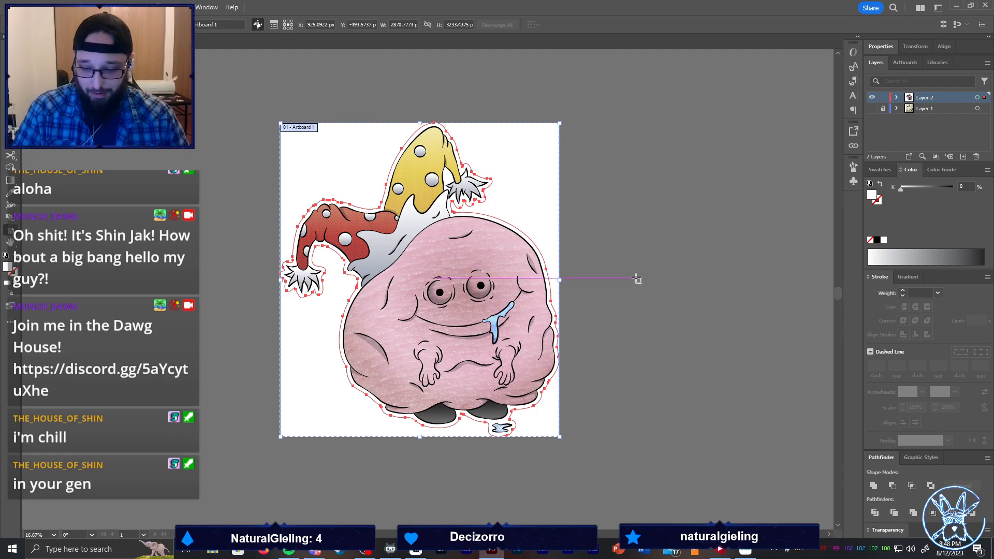
Export the sticker as a transparent PNG-24 named KreepyKirbo.png in Cricuct Files > Stickers, and leave artboard editing
{"action": "key", "text": "ctrl+alt+shift+s"}
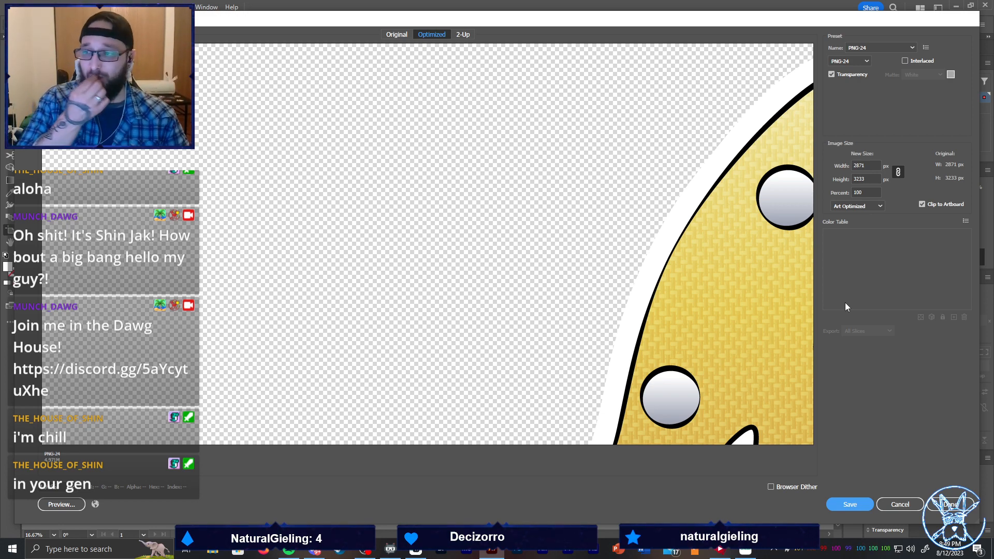
{"action": "left_click", "coordinate": [869, 497]}
{"action": "left_click", "coordinate": [238, 118]}
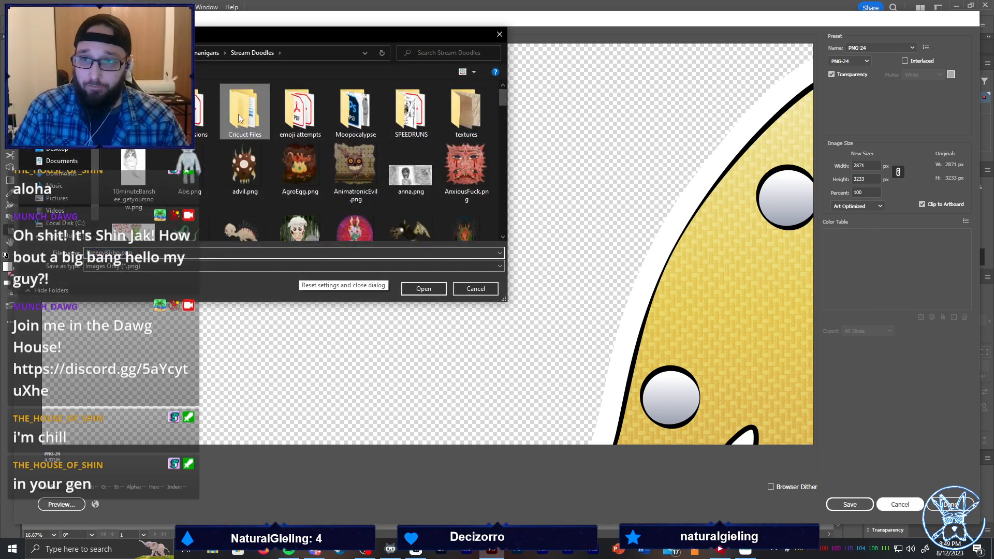
{"action": "double_click", "coordinate": [239, 118]}
{"action": "double_click", "coordinate": [135, 115]}
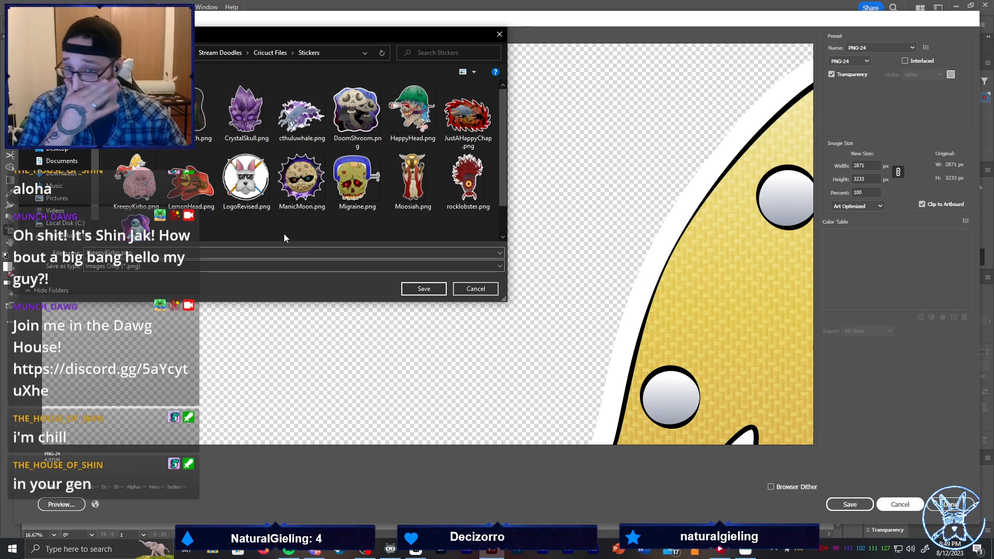
{"action": "left_click", "coordinate": [423, 289]}
{"action": "left_click", "coordinate": [315, 188]}
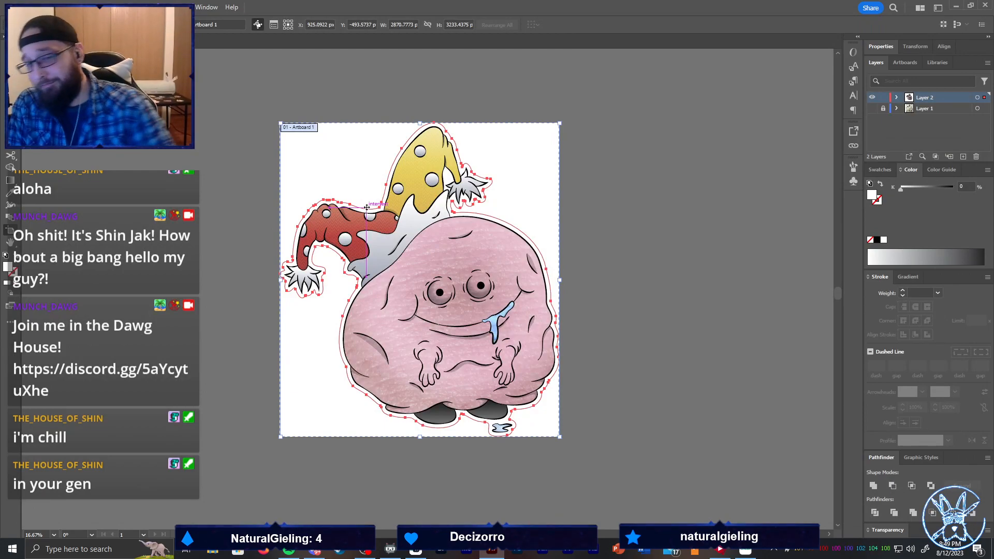
{"action": "key", "text": "Escape"}
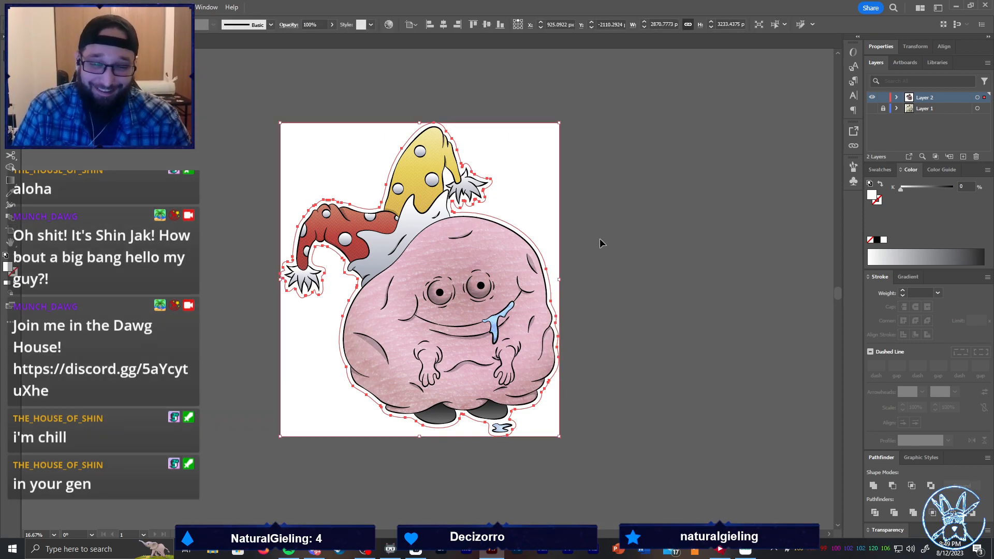
Select the compound path holding the body's pink gradient and open it in isolation mode
{"action": "left_click", "coordinate": [567, 252]}
{"action": "left_click", "coordinate": [496, 258]}
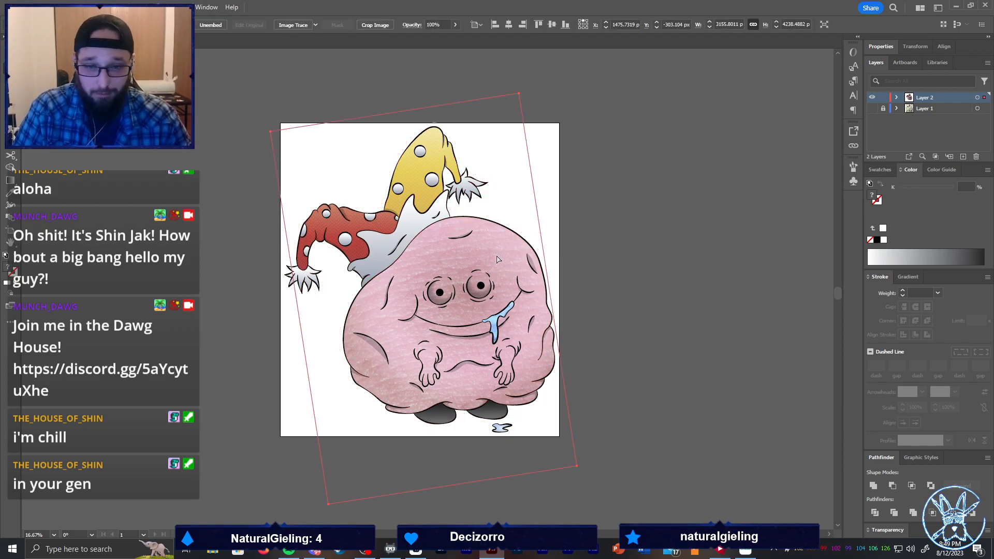
{"action": "left_click", "coordinate": [496, 256]}
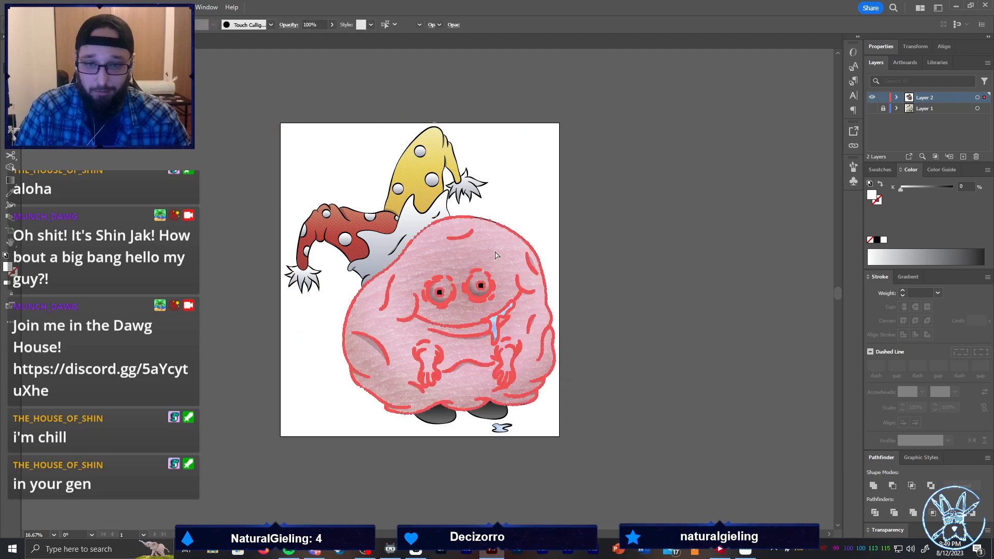
{"action": "key", "text": "v"}
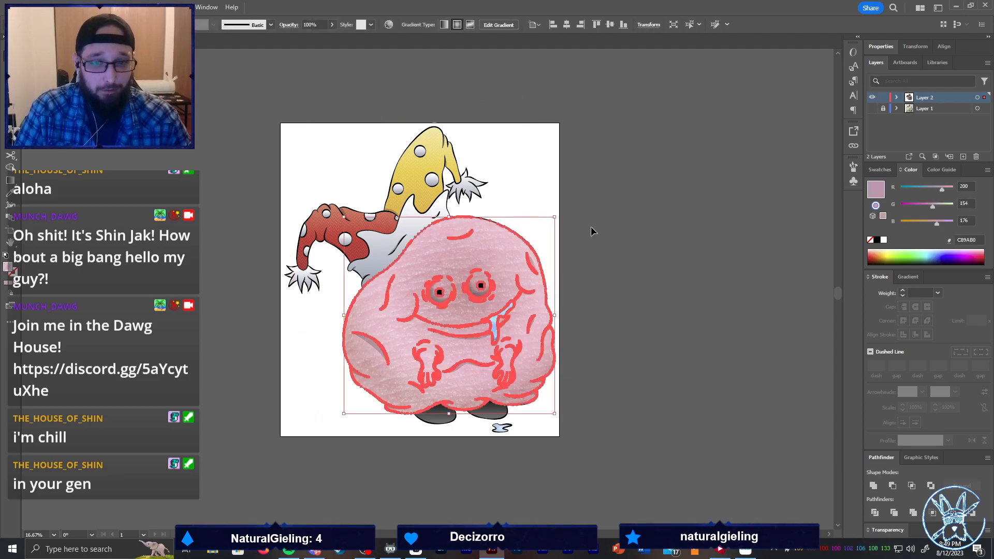
{"action": "left_click", "coordinate": [892, 47]}
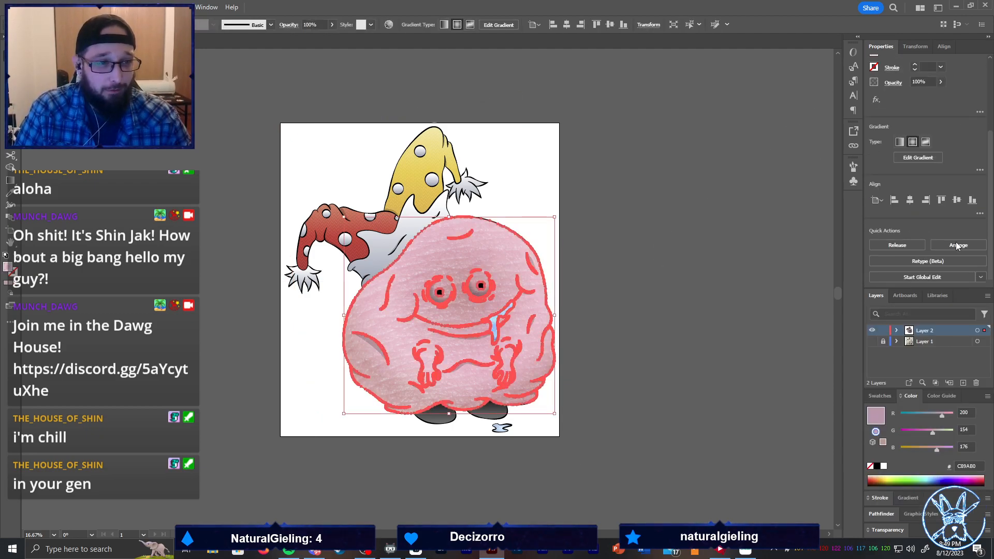
{"action": "double_click", "coordinate": [495, 247]}
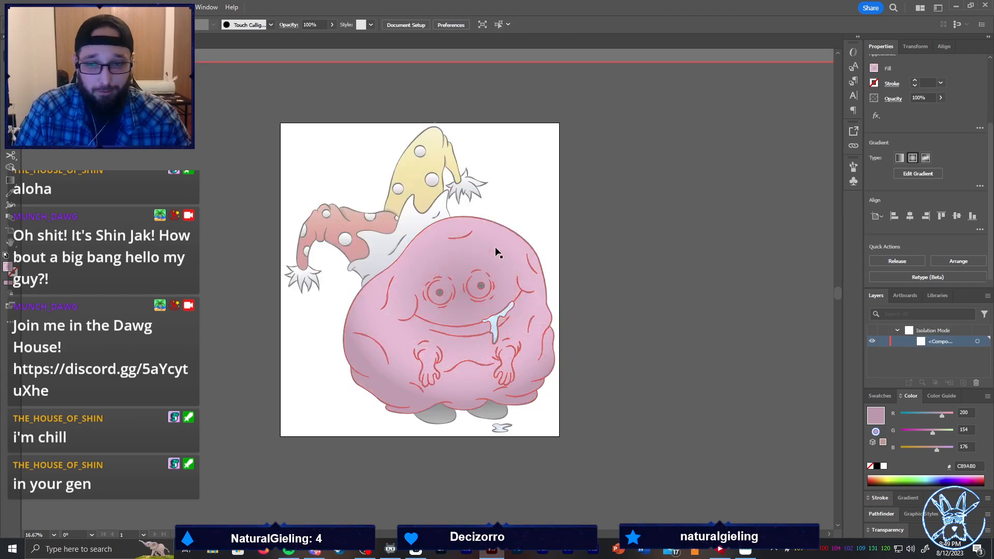
Recolor the body's pink gradient with advanced options to 28% saturation and 75% brightness, and leave isolation mode
{"action": "left_click", "coordinate": [963, 247]}
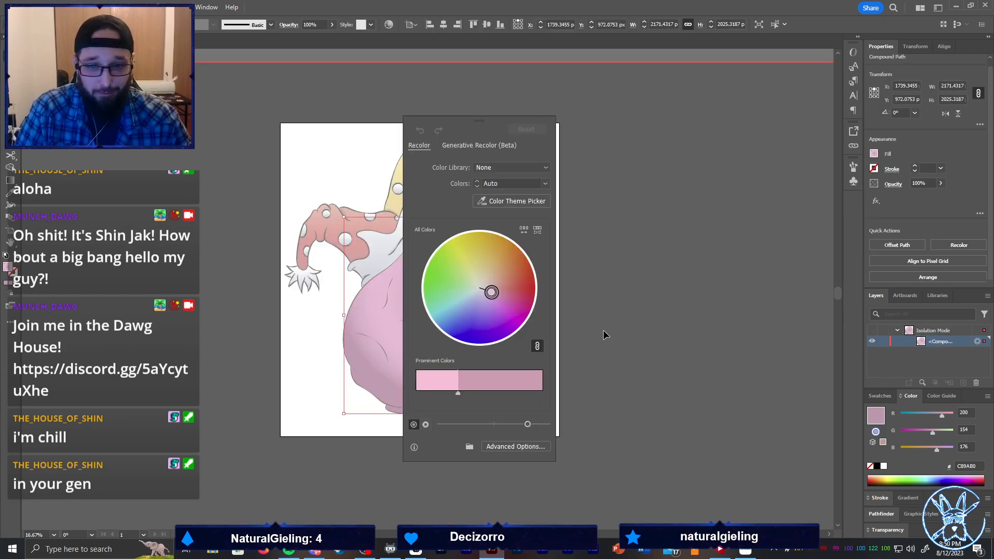
{"action": "left_click", "coordinate": [529, 450]}
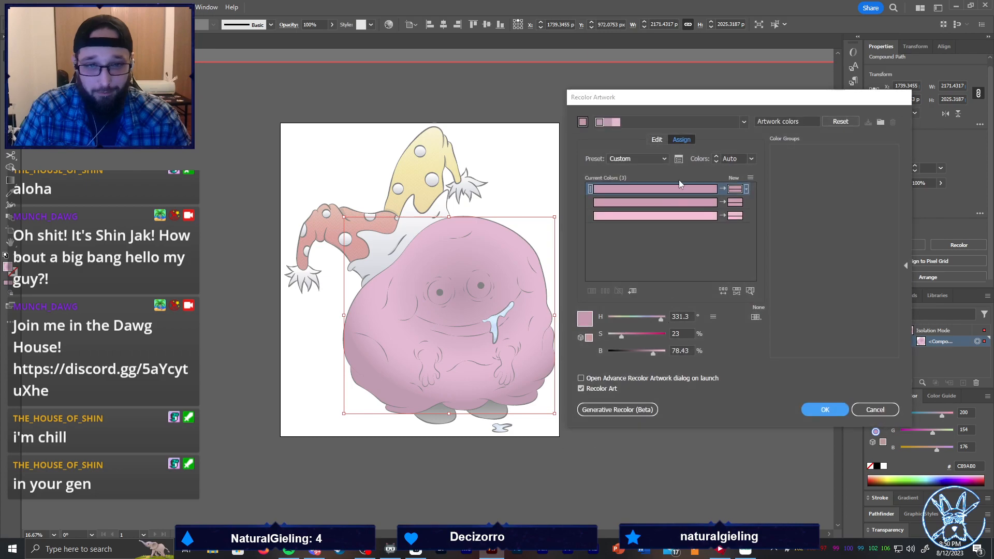
{"action": "left_click", "coordinate": [657, 139]}
{"action": "left_click_drag", "start_coordinate": [629, 336], "coordinate": [651, 355]}
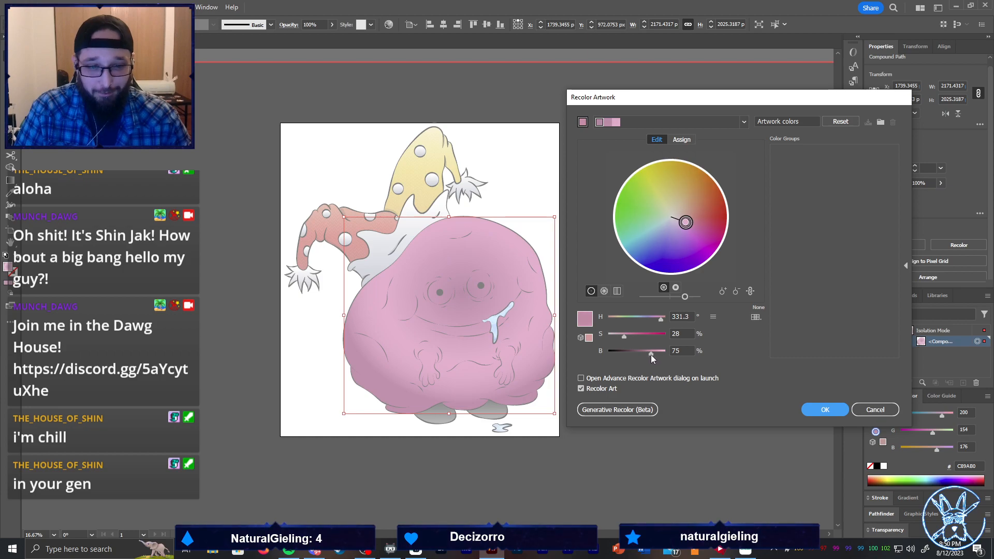
{"action": "left_click", "coordinate": [841, 411]}
{"action": "double_click", "coordinate": [731, 378]}
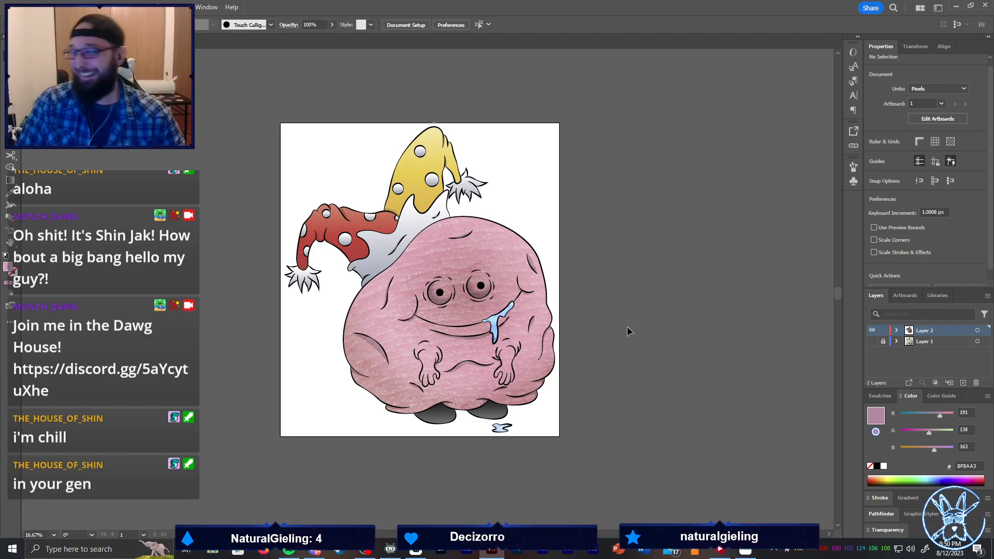
Export the recolored sticker as a transparent PNG-24, replacing the existing KreepyKirbo.png in Cricuct Files > Stickers
{"action": "key", "text": "ctrl+alt+shift+s"}
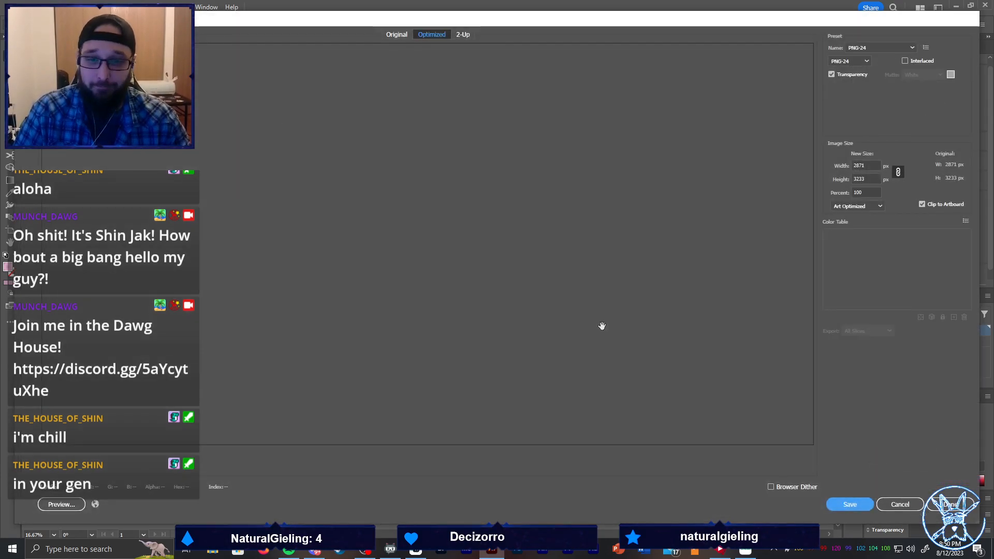
{"action": "left_click", "coordinate": [853, 506]}
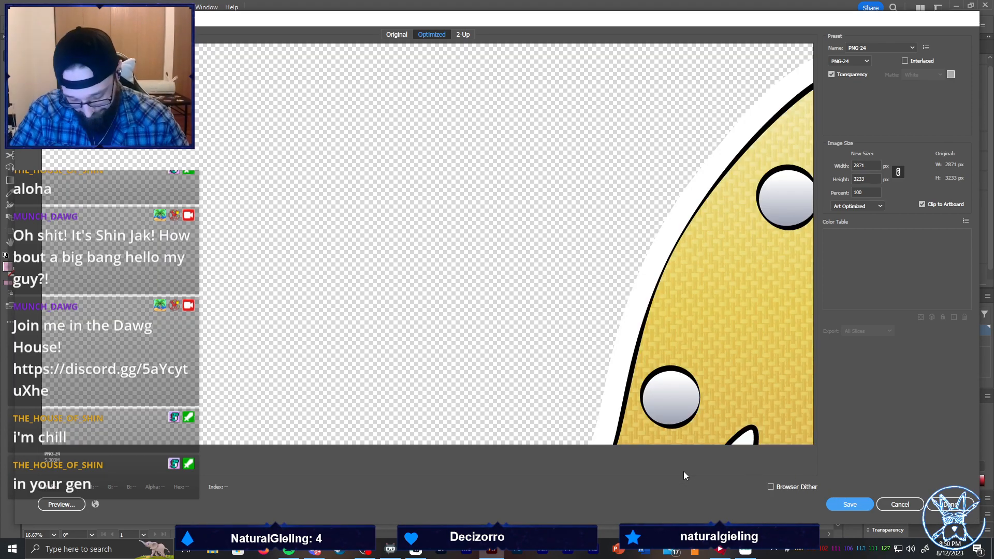
{"action": "left_click", "coordinate": [850, 504]}
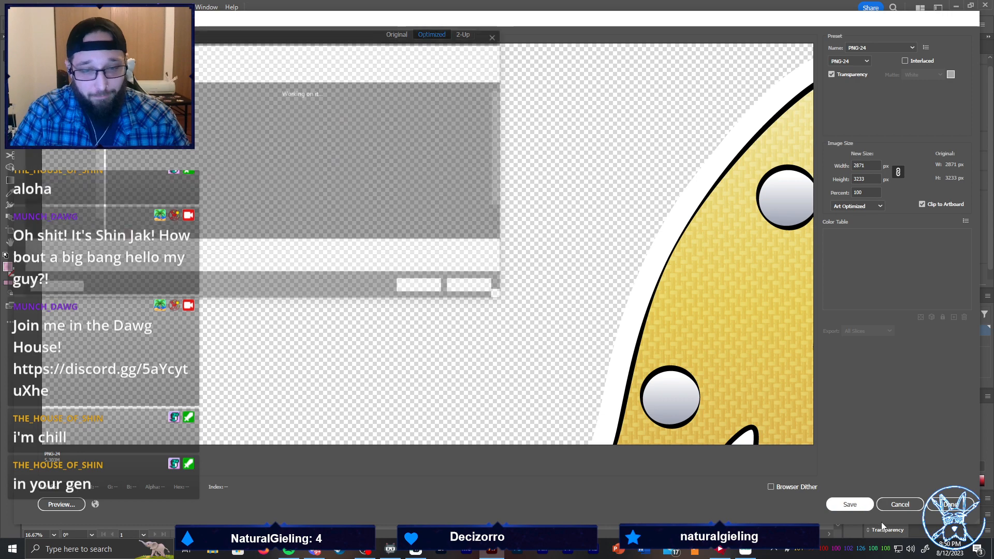
{"action": "key", "text": "Return"}
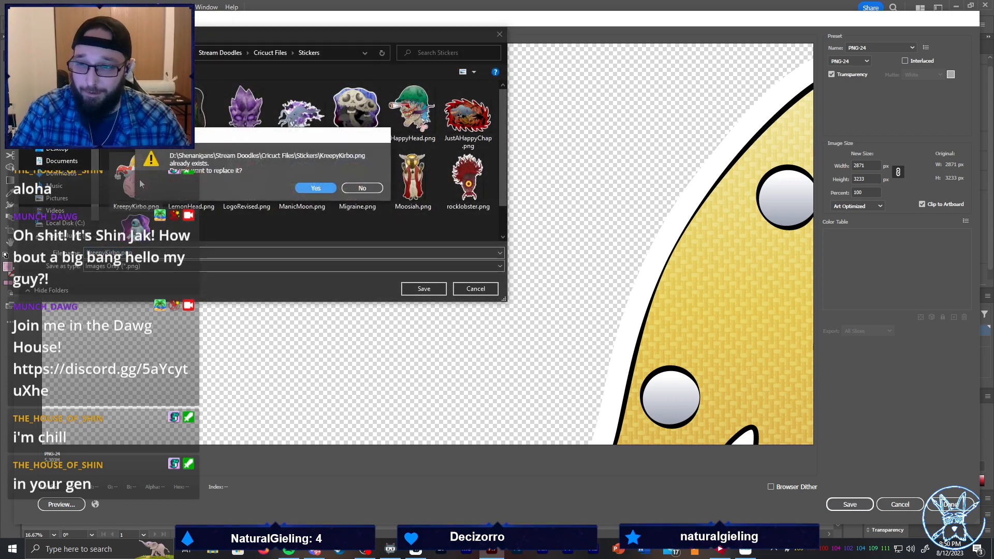
{"action": "left_click", "coordinate": [316, 188]}
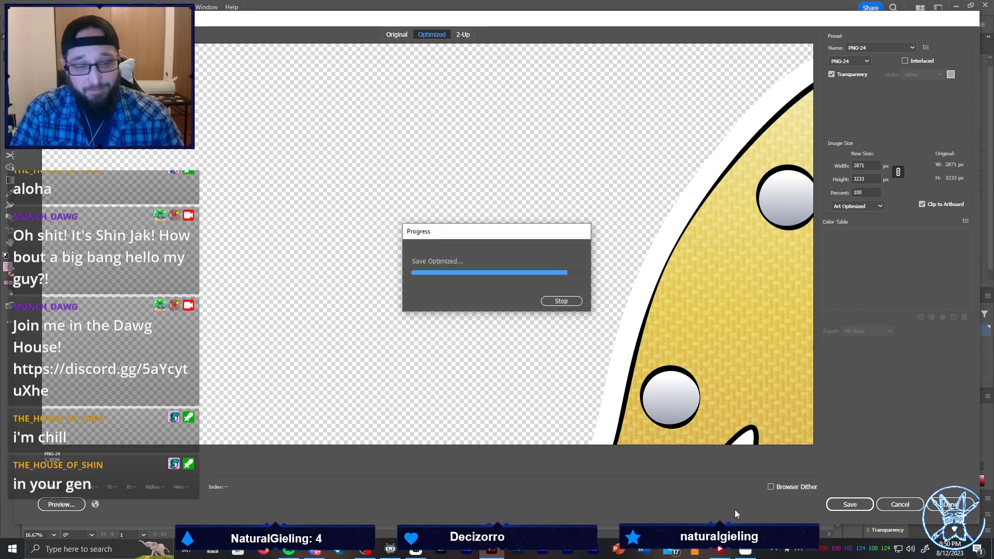
Switch to Cricut Design Space, maximize its window and show the uploaded images instead of the Merch collection
{"action": "left_click", "coordinate": [745, 552]}
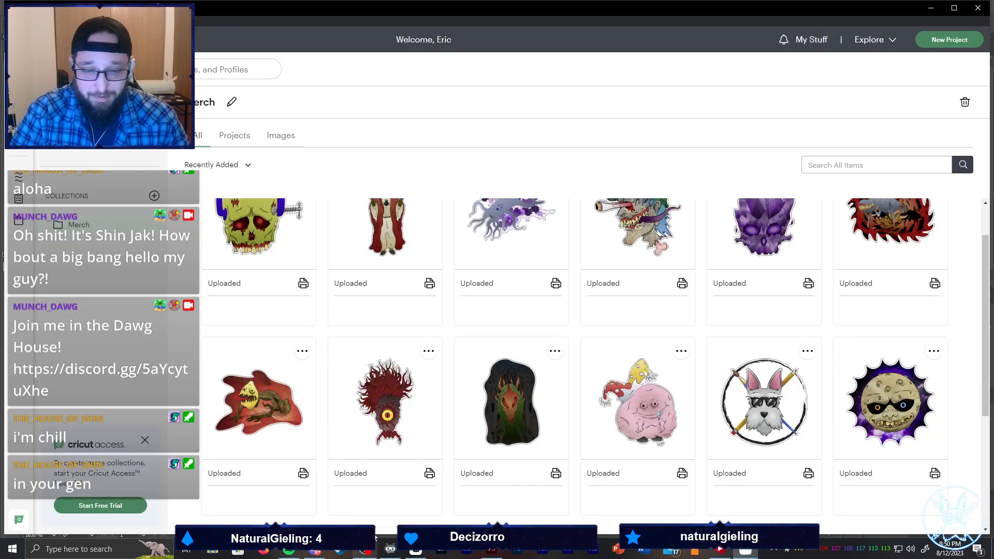
{"action": "scroll", "coordinate": [404, 504], "scroll_direction": "down", "scroll_amount": 3}
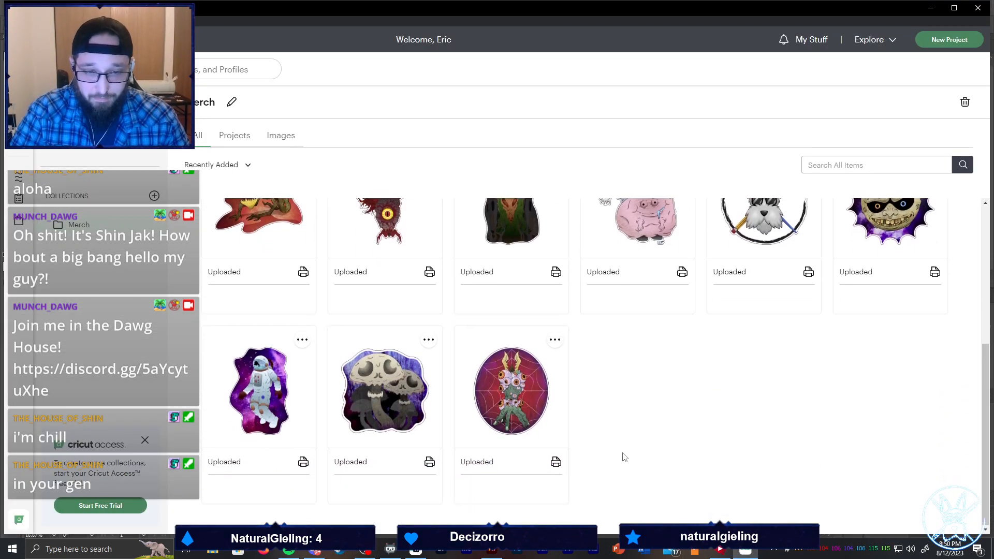
{"action": "scroll", "coordinate": [623, 459], "scroll_direction": "up", "scroll_amount": 2}
{"action": "scroll", "coordinate": [630, 460], "scroll_direction": "up", "scroll_amount": 3}
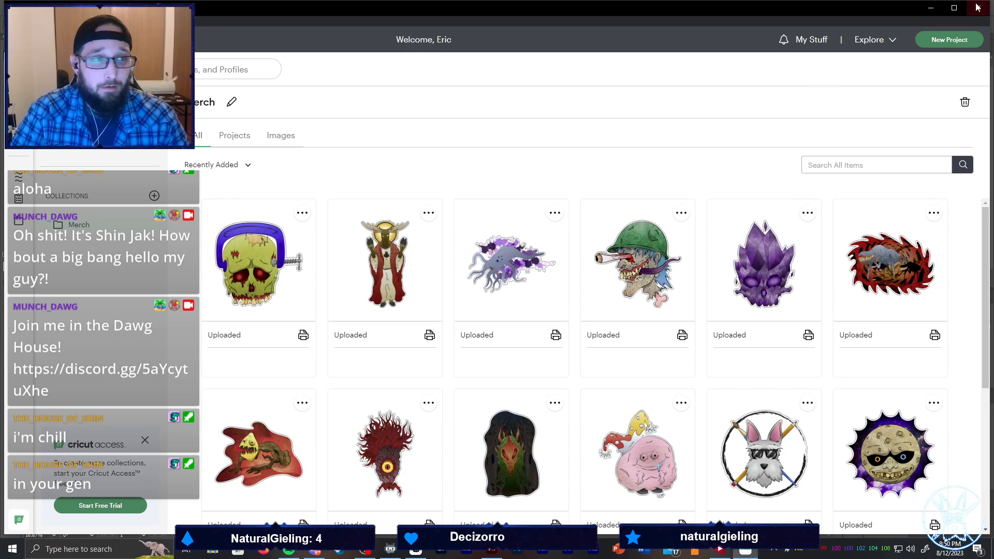
{"action": "left_click", "coordinate": [954, 8]}
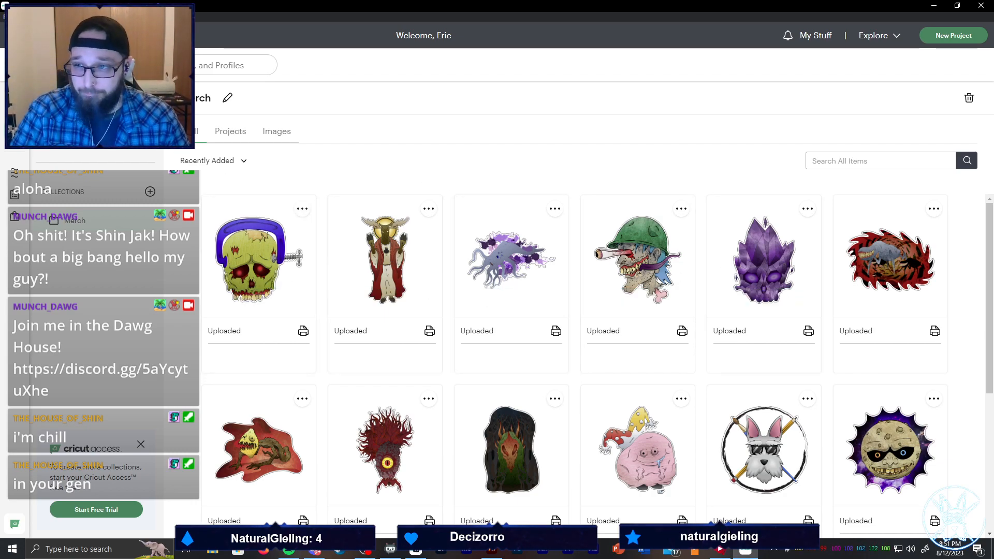
{"action": "left_click", "coordinate": [77, 139]}
{"action": "left_click", "coordinate": [268, 131]}
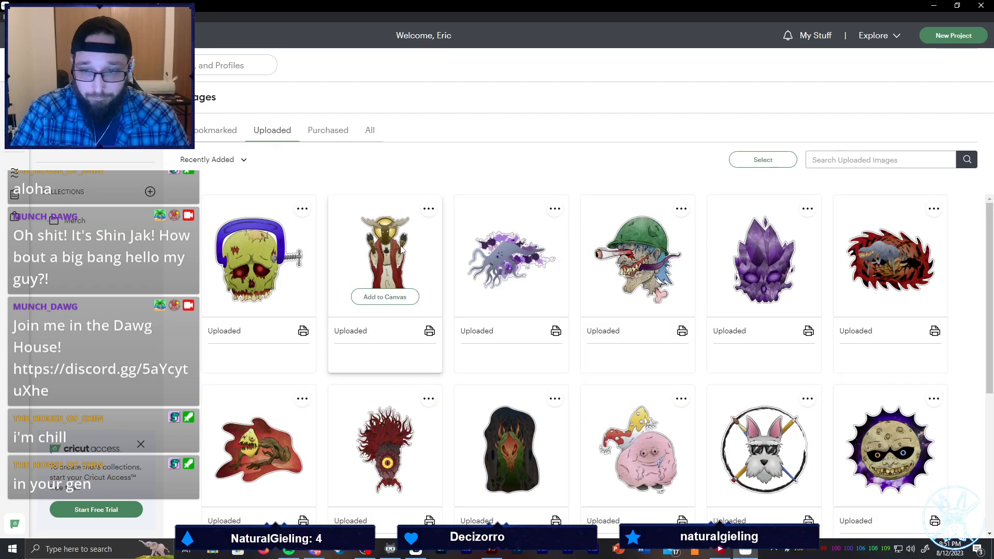
Delete the Migraine skull and the purple tentacled whale from the uploaded images
{"action": "left_click", "coordinate": [303, 209]}
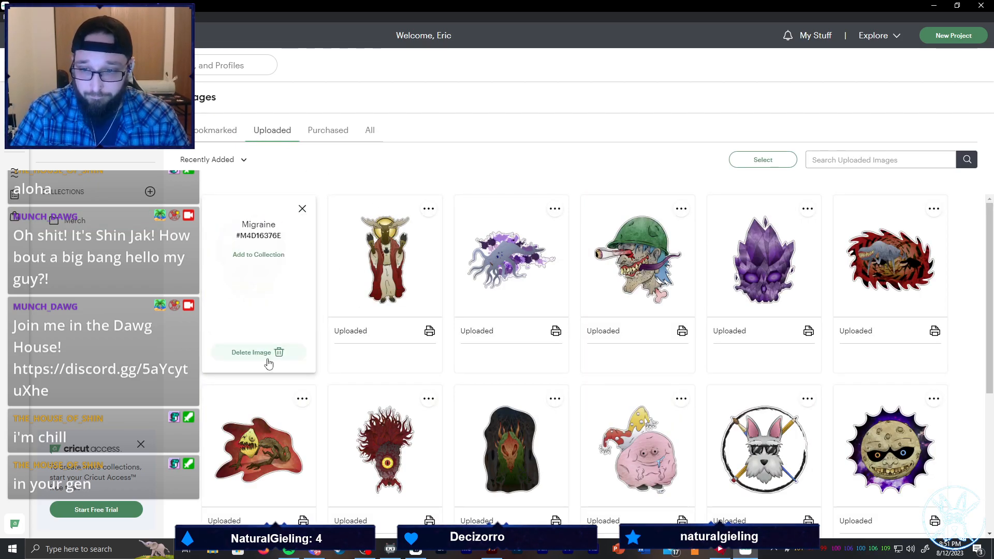
{"action": "left_click", "coordinate": [267, 356]}
{"action": "left_click", "coordinate": [535, 314]}
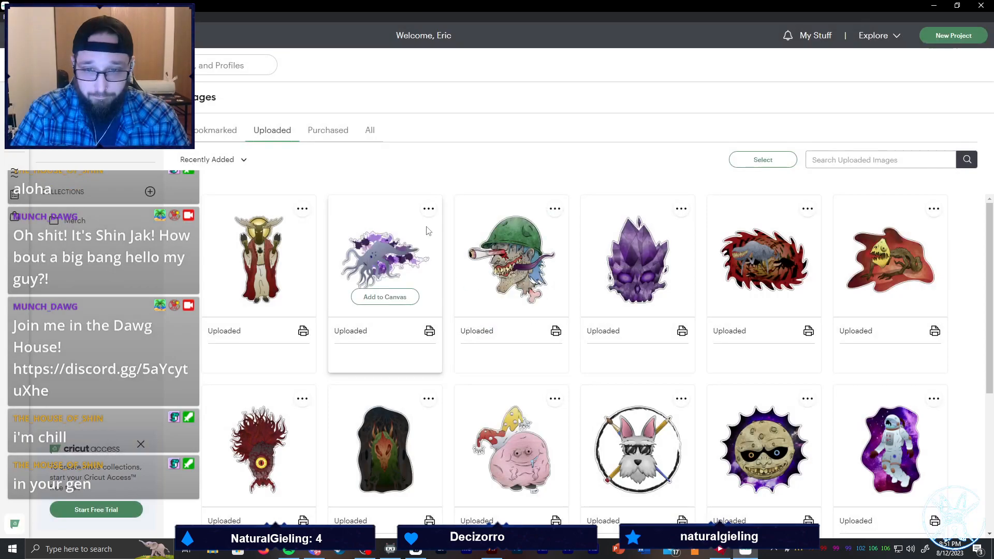
{"action": "left_click", "coordinate": [429, 208]}
{"action": "left_click", "coordinate": [396, 356]}
{"action": "left_click", "coordinate": [510, 315]}
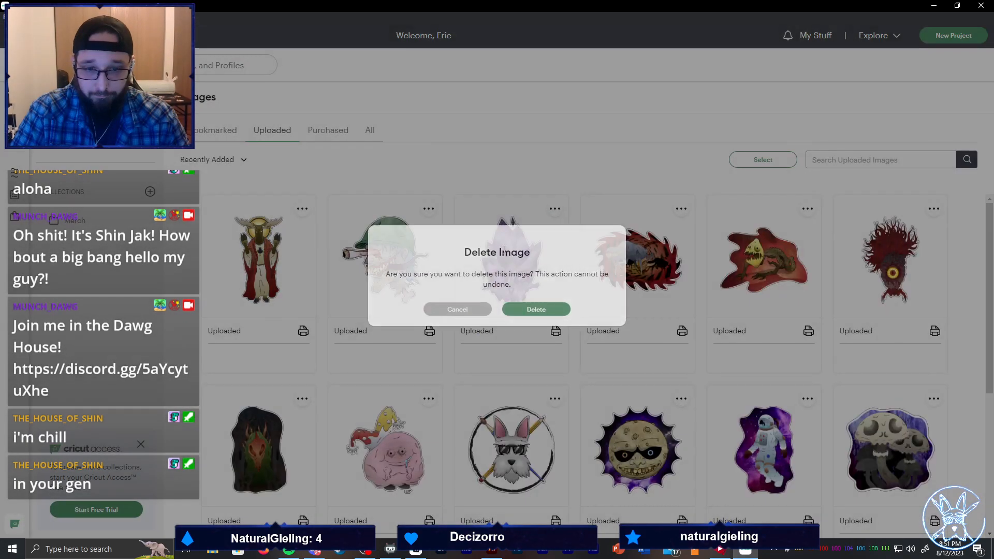
Delete the green-helmeted zombie head and the CrystalSkull image from the uploads
{"action": "left_click", "coordinate": [429, 209]}
{"action": "left_click", "coordinate": [400, 356]}
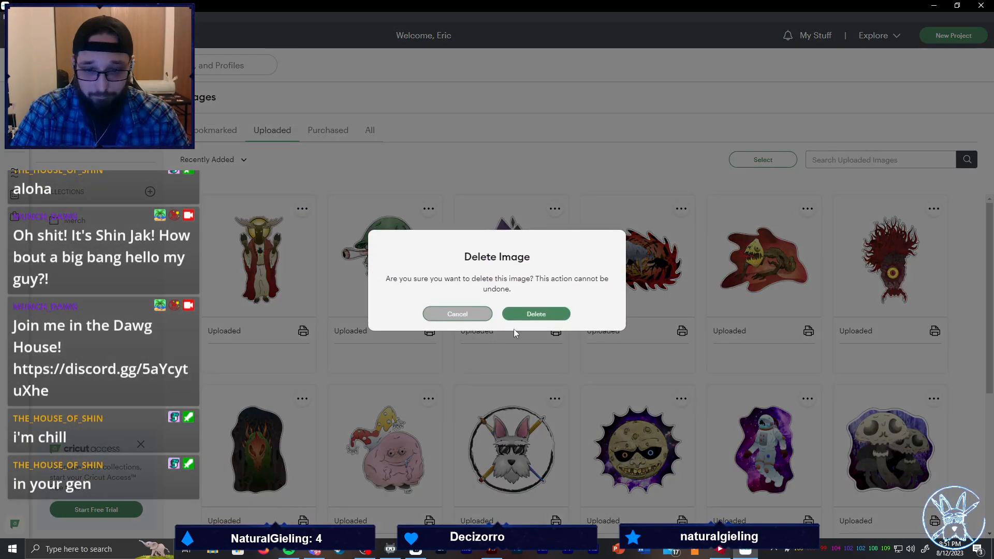
{"action": "left_click", "coordinate": [535, 313]}
{"action": "left_click", "coordinate": [429, 209]}
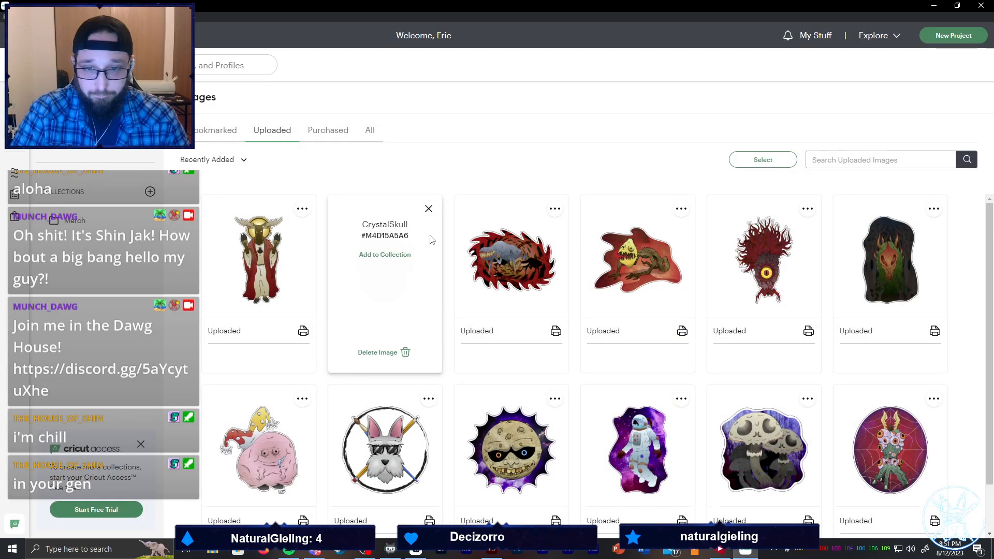
{"action": "left_click", "coordinate": [393, 352]}
{"action": "left_click", "coordinate": [535, 313]}
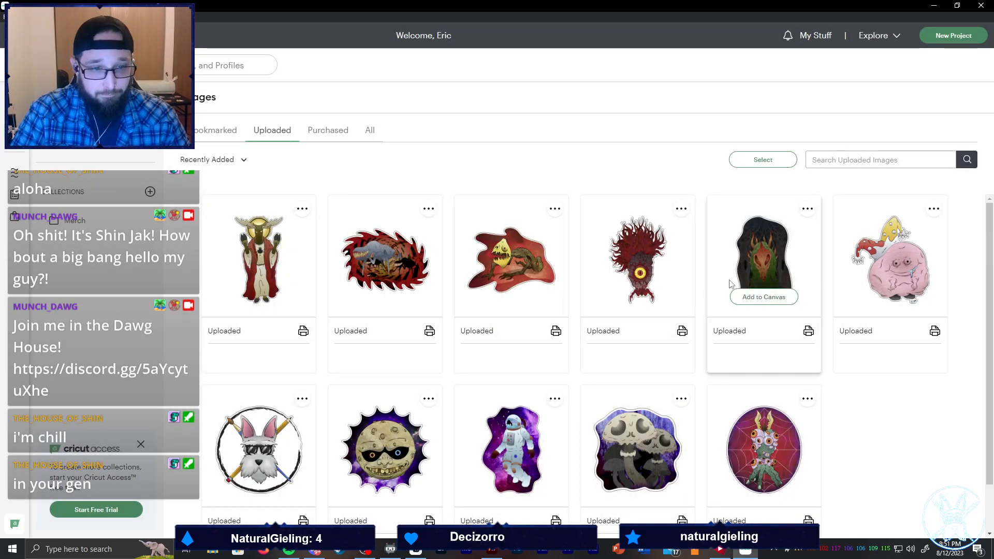
Delete the red one-eyed lobster creature and the pink two-hatted creature from the uploads
{"action": "left_click", "coordinate": [681, 209]}
{"action": "left_click", "coordinate": [642, 354]}
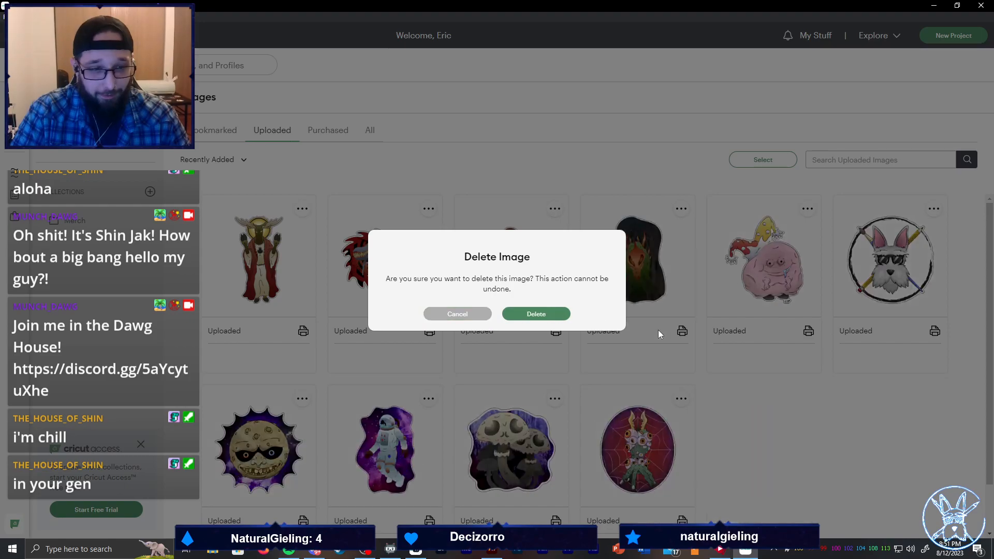
{"action": "left_click", "coordinate": [536, 313]}
{"action": "left_click", "coordinate": [807, 208]}
{"action": "left_click", "coordinate": [756, 352]}
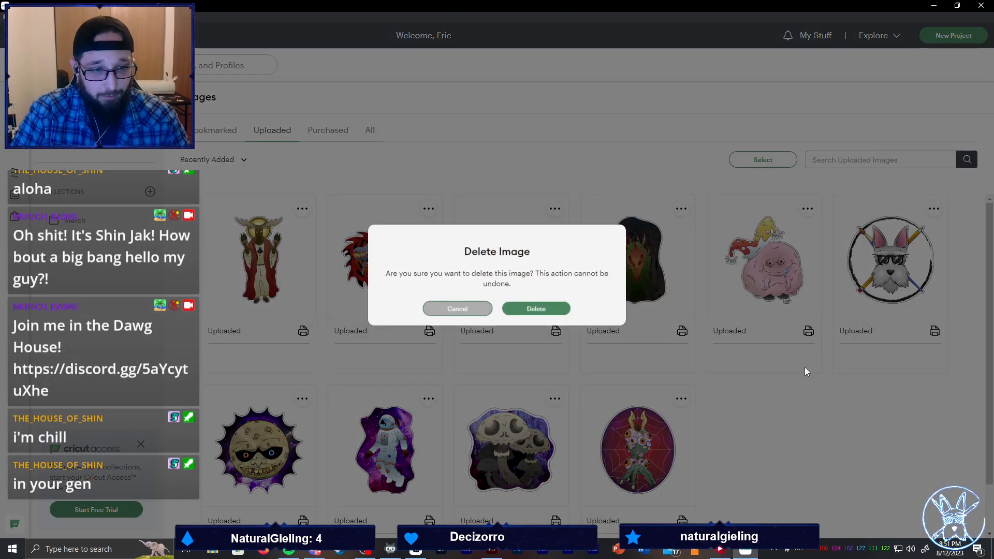
{"action": "left_click", "coordinate": [536, 314]}
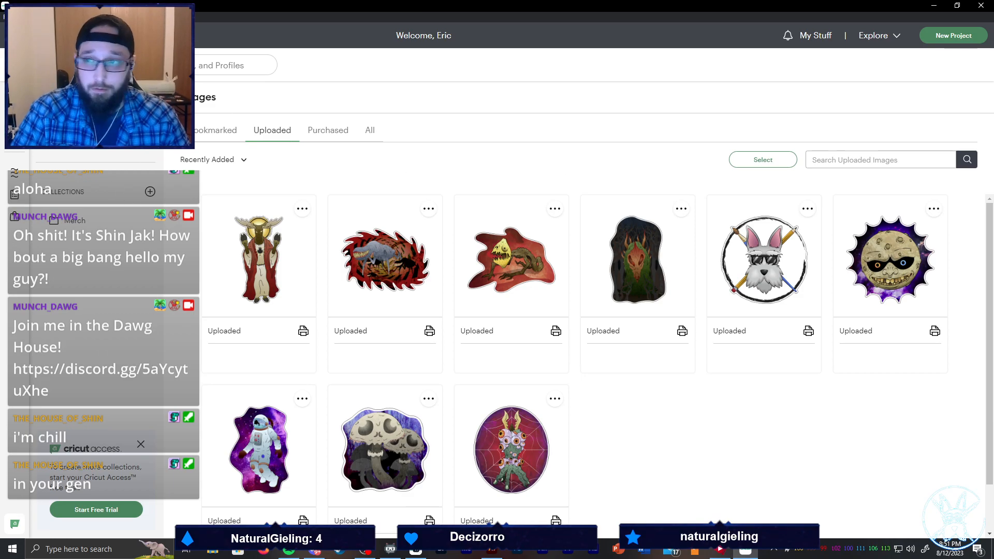
Start an image upload from a blank canvas, browse to Cricuct Files > Stickers and sort the files by date
{"action": "left_click", "coordinate": [113, 156]}
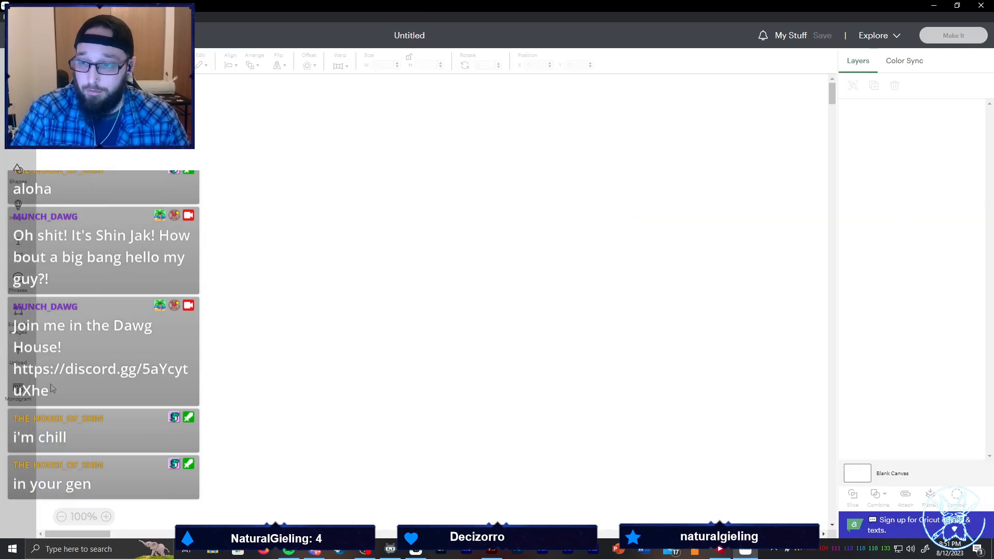
{"action": "left_click", "coordinate": [20, 365]}
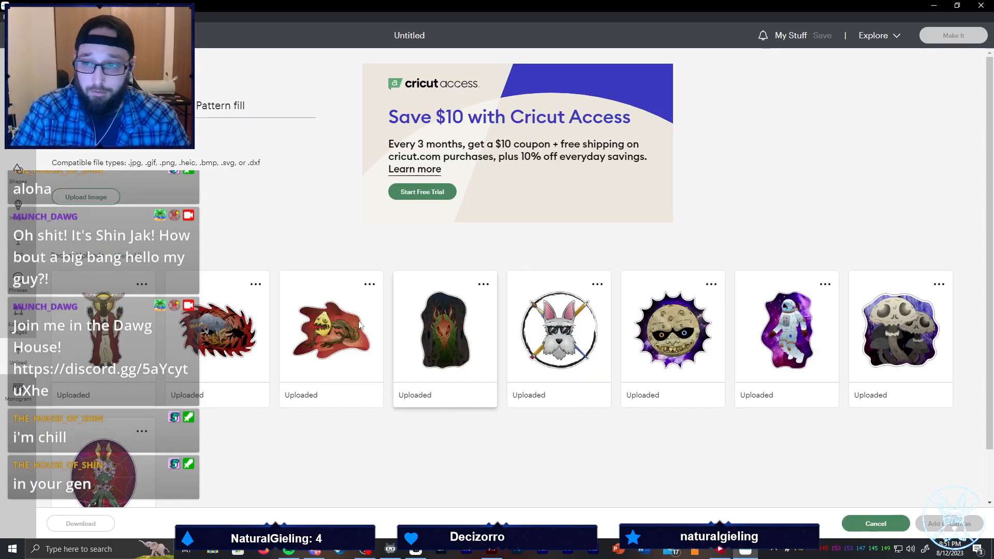
{"action": "left_click", "coordinate": [62, 198]}
{"action": "left_click", "coordinate": [515, 246]}
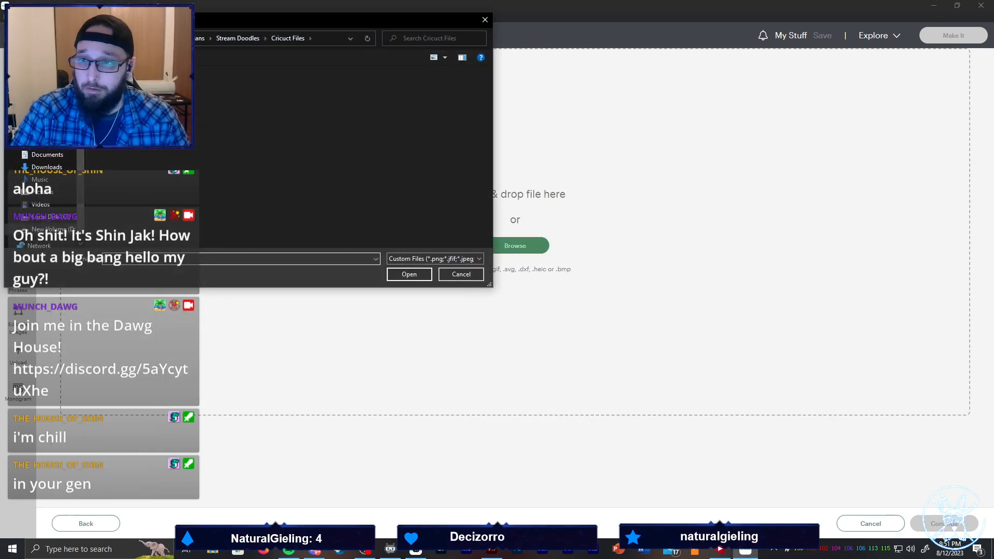
{"action": "right_click", "coordinate": [302, 213]}
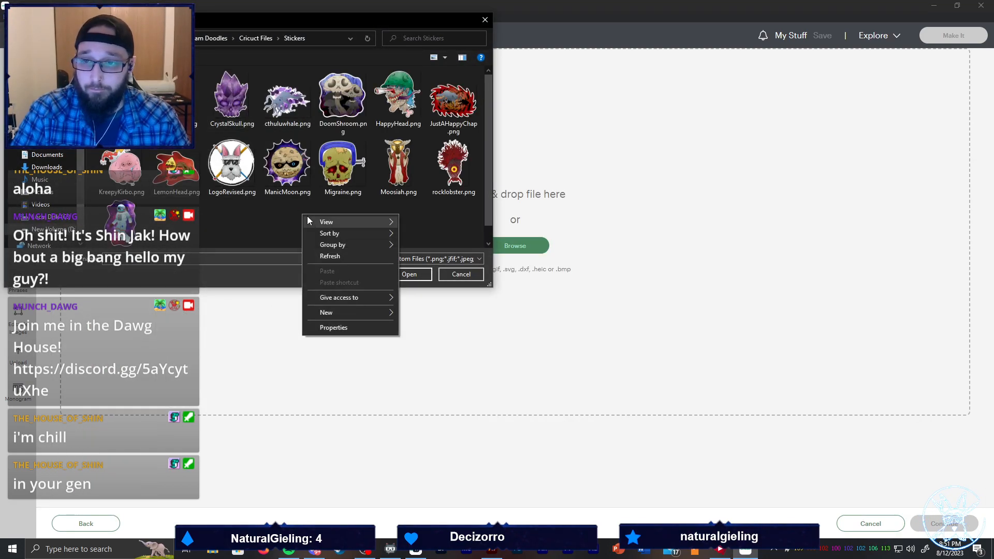
{"action": "mouse_move", "coordinate": [322, 234]}
{"action": "left_click", "coordinate": [426, 244]}
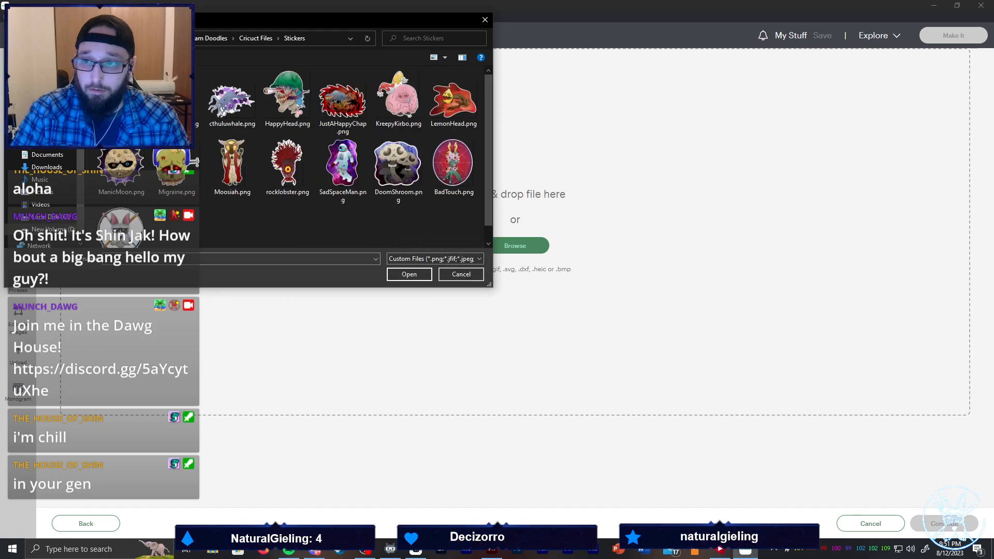
Try ascending order for the sticker files, set it back to descending and cancel the file selection
{"action": "right_click", "coordinate": [266, 228]}
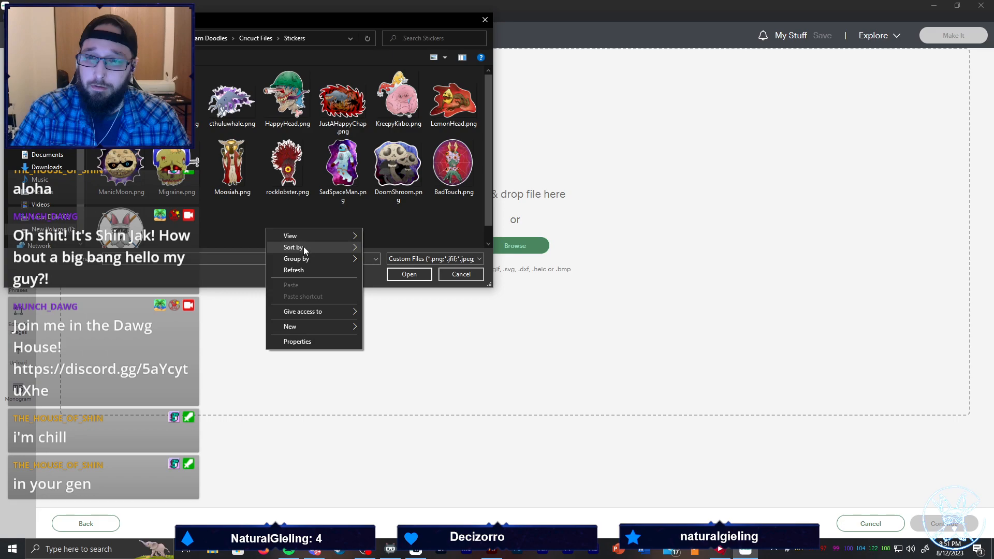
{"action": "mouse_move", "coordinate": [308, 251]}
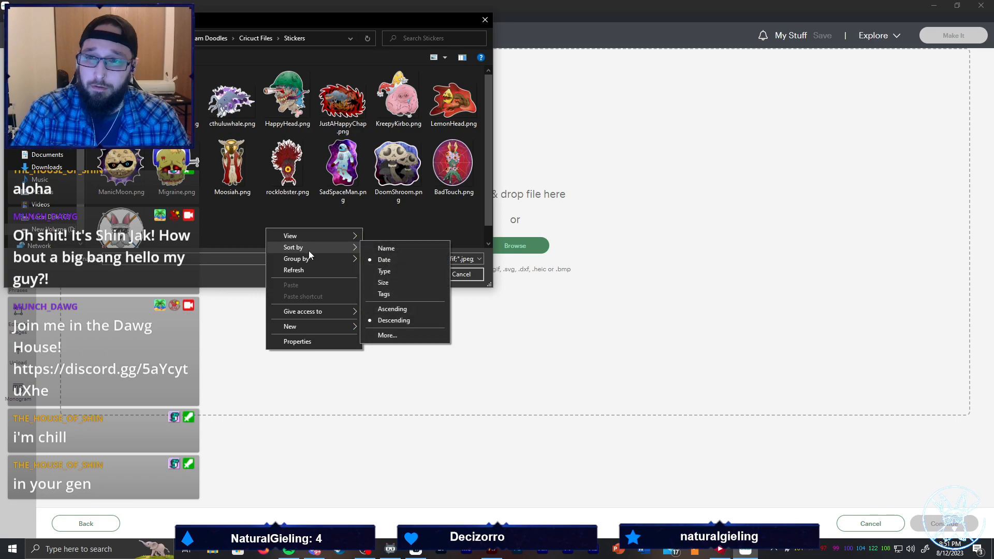
{"action": "left_click", "coordinate": [404, 308]}
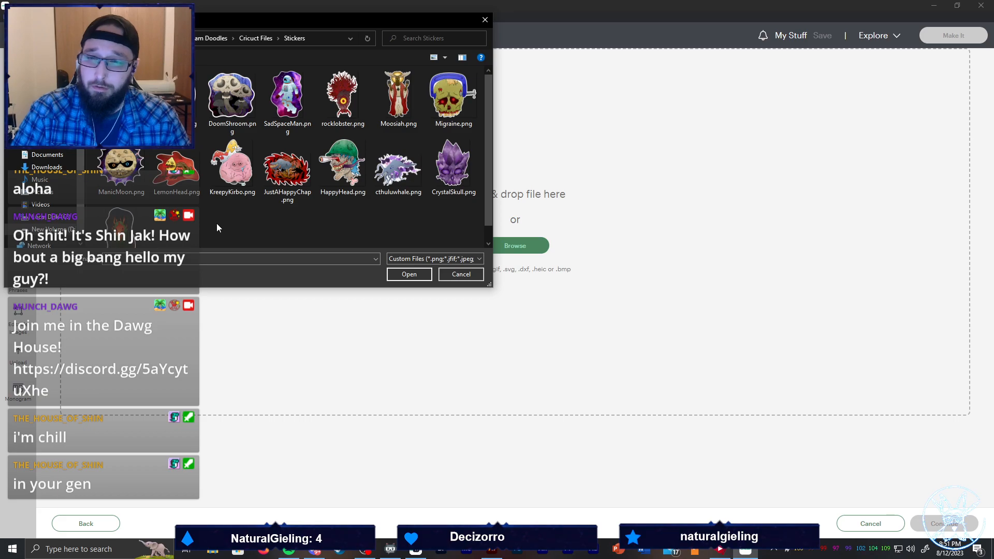
{"action": "right_click", "coordinate": [323, 232]}
{"action": "mouse_move", "coordinate": [358, 252]}
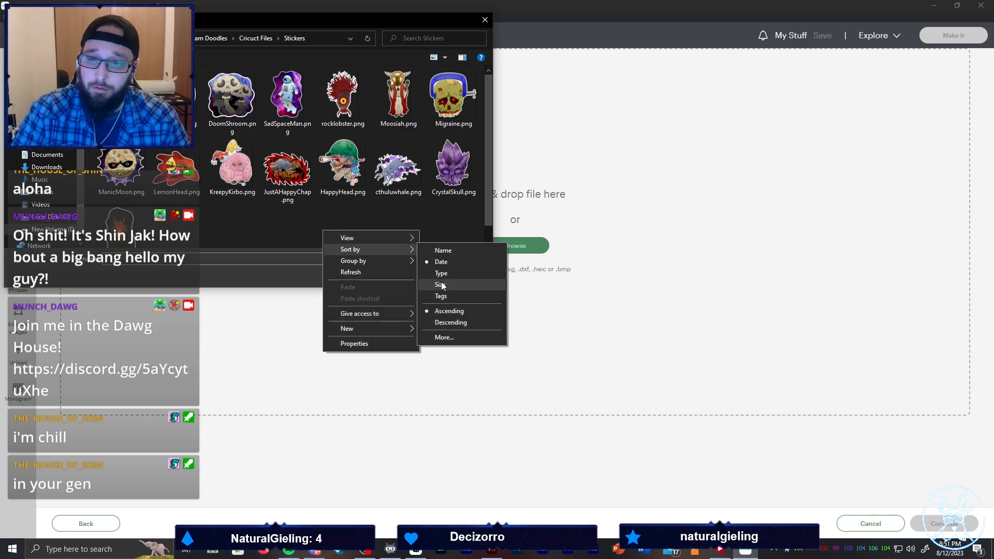
{"action": "left_click", "coordinate": [450, 321]}
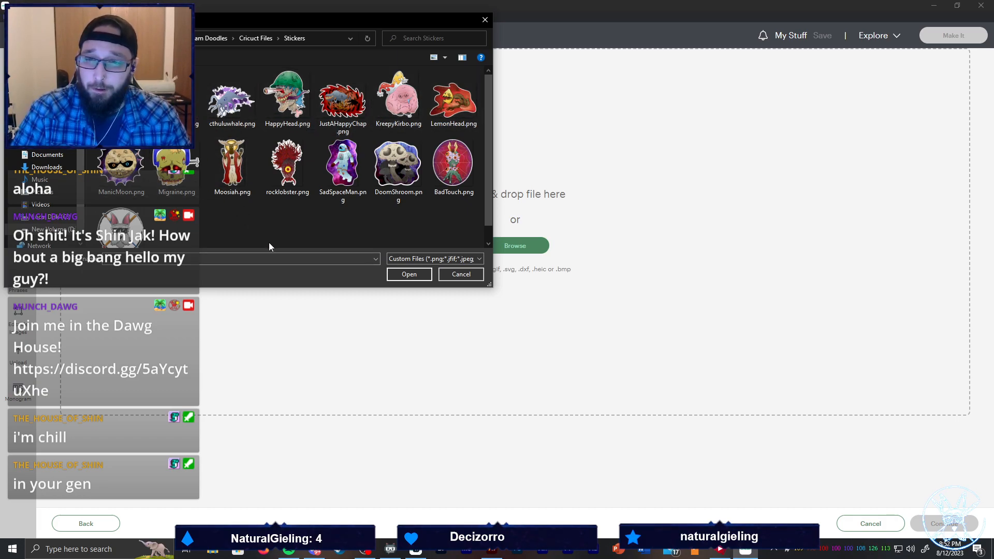
{"action": "left_click", "coordinate": [460, 275]}
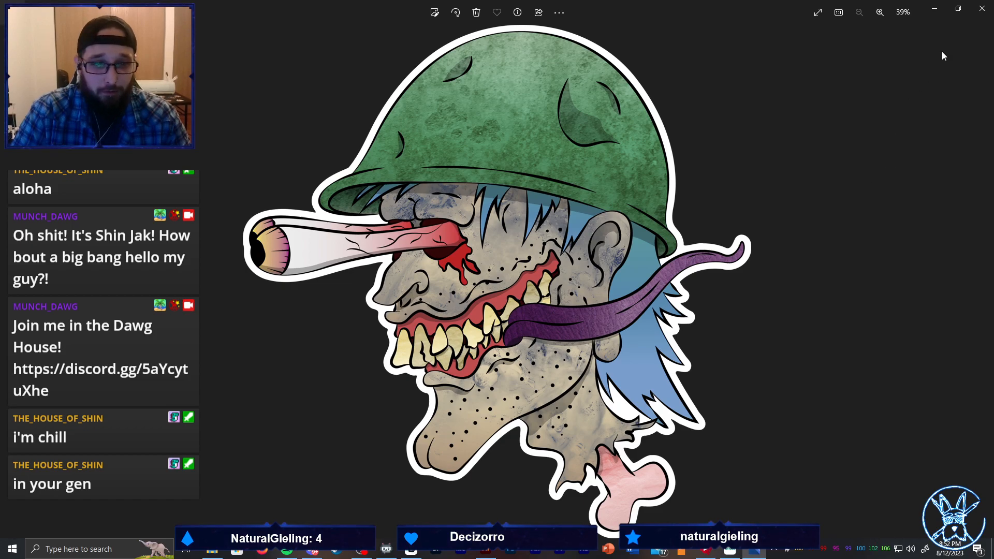
Check the helmeted zombie, pink creature and clamped skull stickers in the photo viewer, closing each after viewing
{"action": "left_click", "coordinate": [981, 9]}
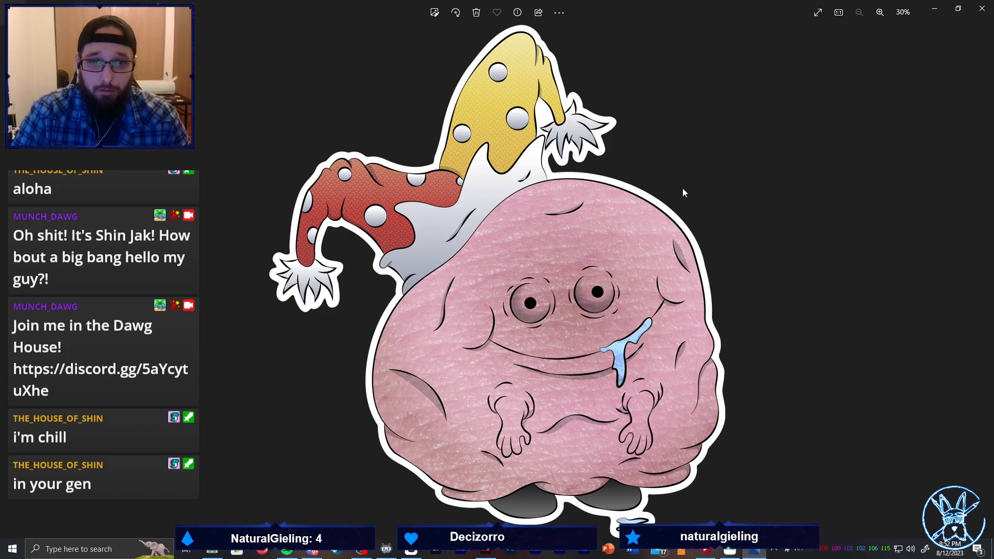
{"action": "left_click", "coordinate": [982, 9]}
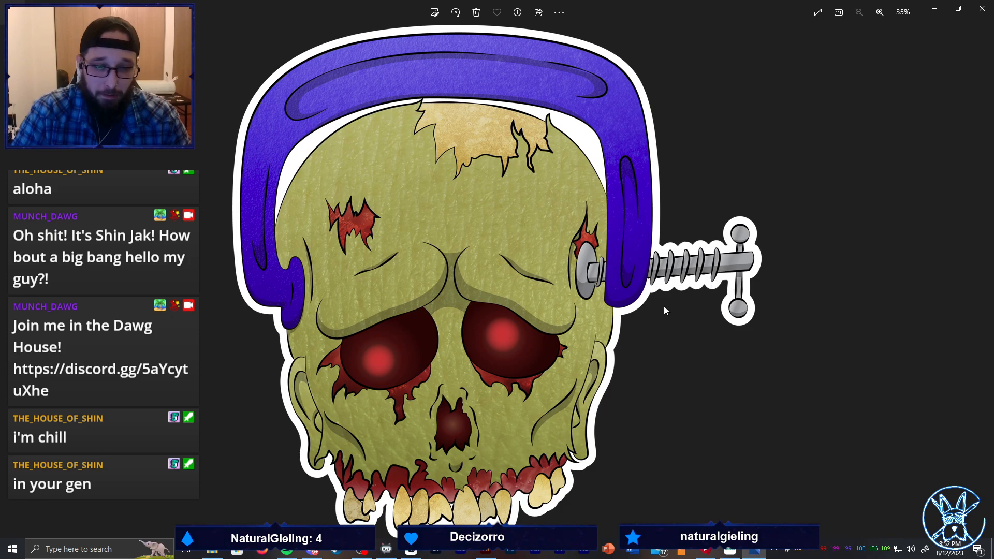
{"action": "left_click", "coordinate": [980, 11]}
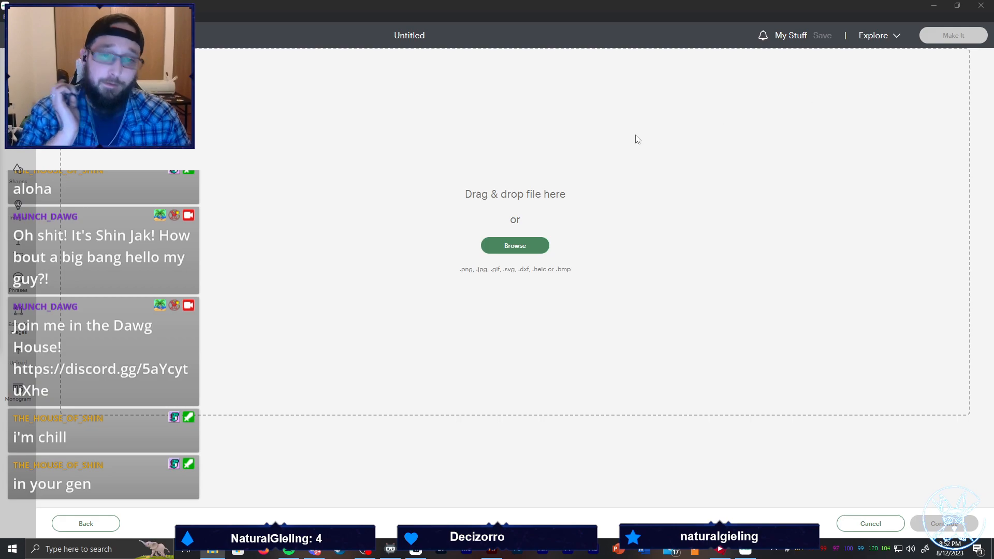
Load CrystalSkull.png from the Stickers folder for upload and set its image type to Complex
{"action": "left_click", "coordinate": [512, 246]}
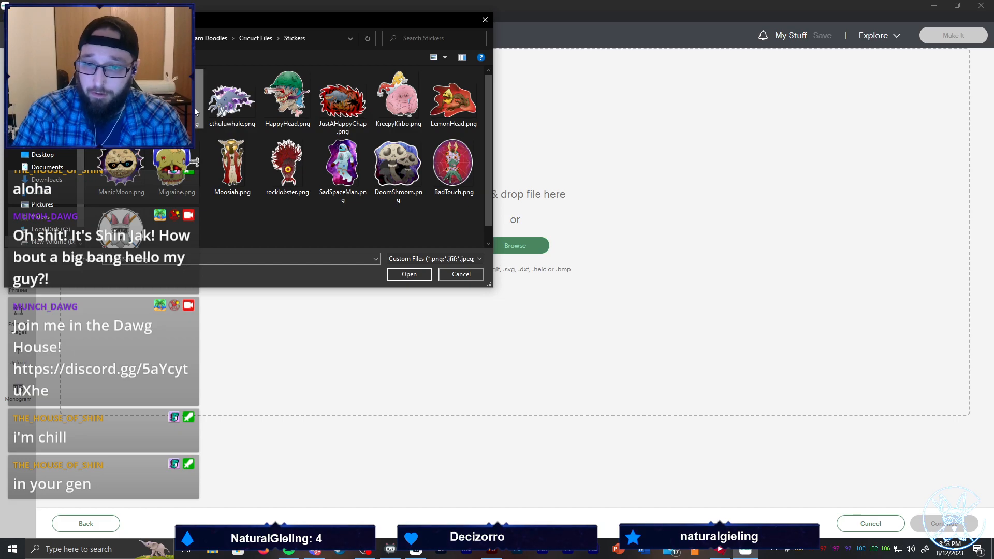
{"action": "double_click", "coordinate": [194, 108]}
{"action": "left_click", "coordinate": [568, 268]}
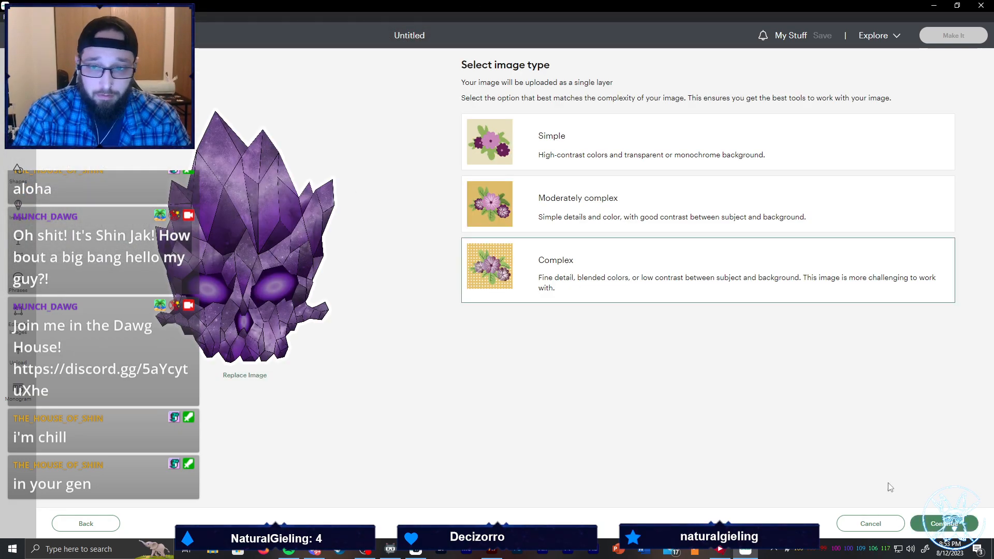
Finish uploading CrystalSkull as a Print Then Cut image and add it to the Merch collection
{"action": "left_click", "coordinate": [943, 524]}
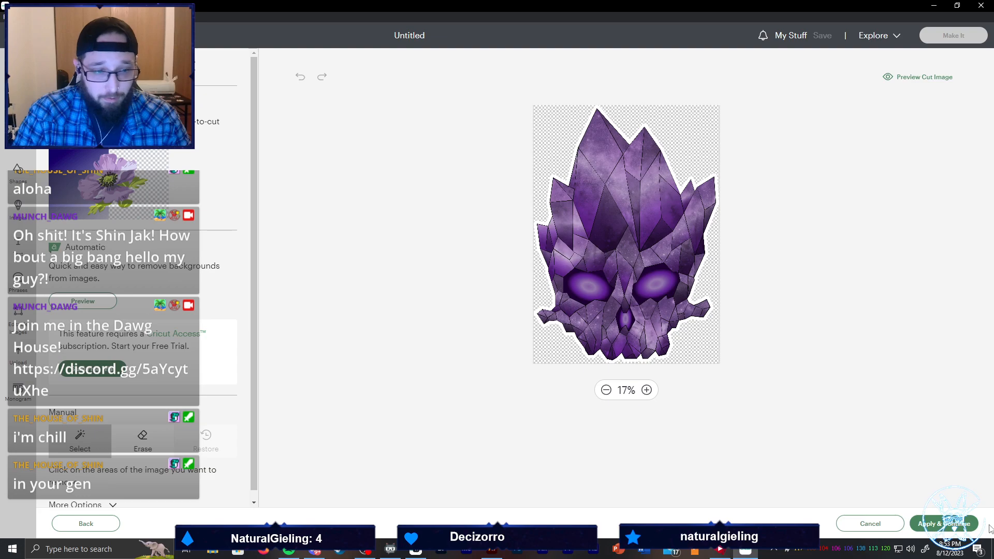
{"action": "left_click", "coordinate": [940, 526]}
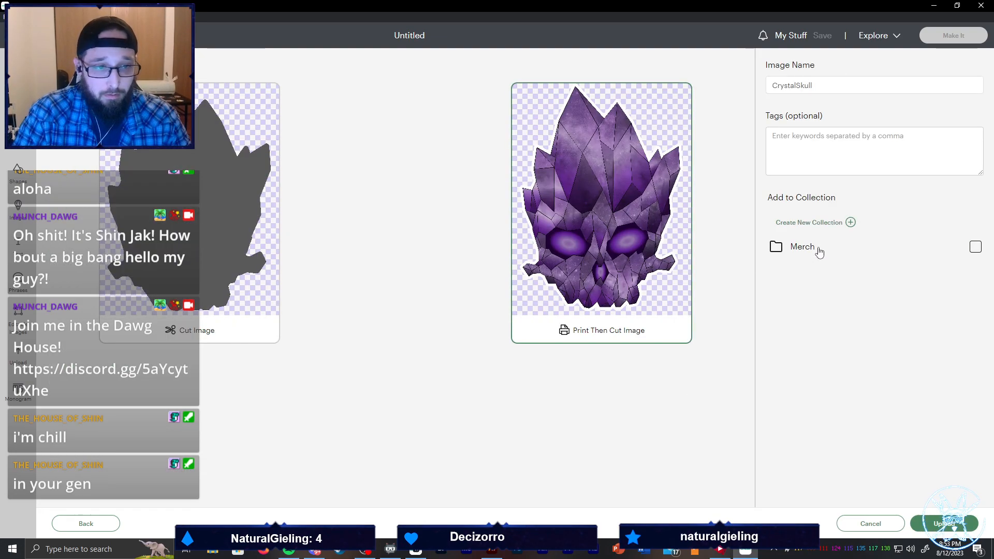
{"action": "left_click", "coordinate": [912, 522]}
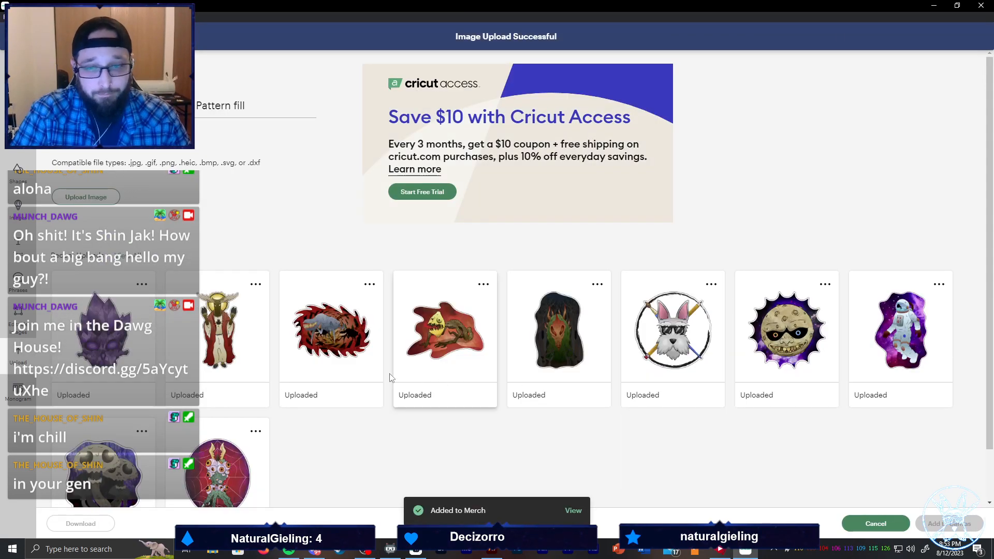
Upload cthuluwhale.png as a Complex Print Then Cut image and add it to the Merch collection
{"action": "left_click", "coordinate": [91, 199]}
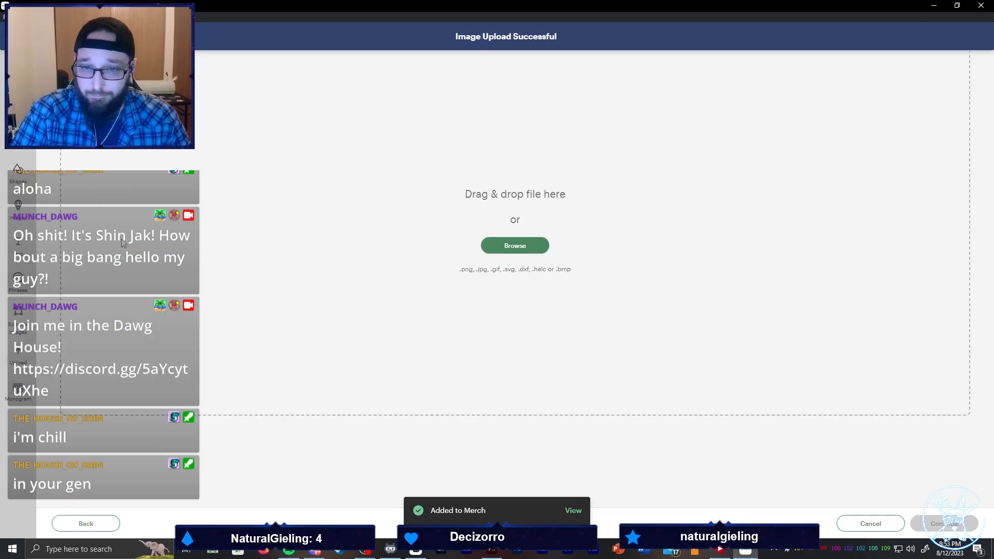
{"action": "left_click", "coordinate": [516, 247]}
{"action": "double_click", "coordinate": [213, 121]}
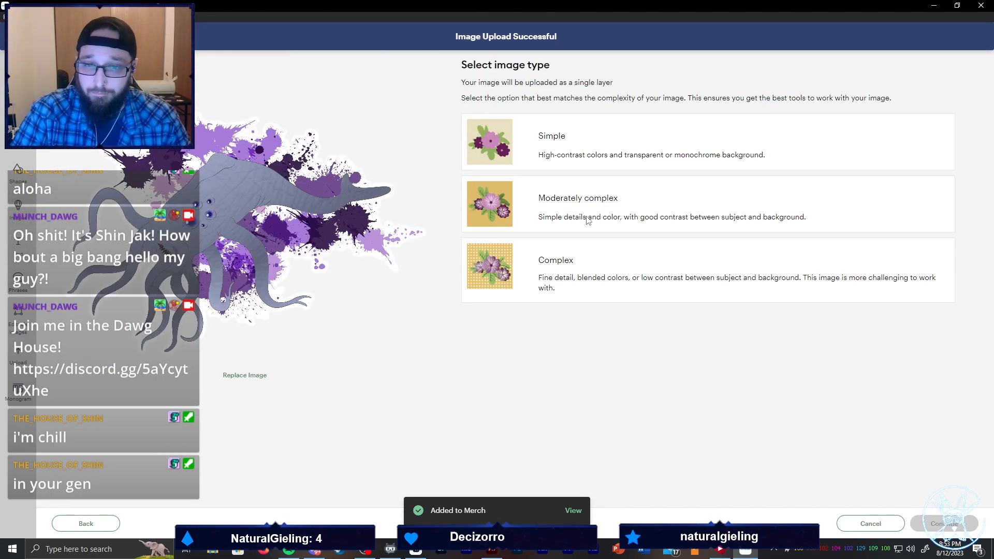
{"action": "left_click", "coordinate": [522, 272]}
{"action": "left_click", "coordinate": [967, 524]}
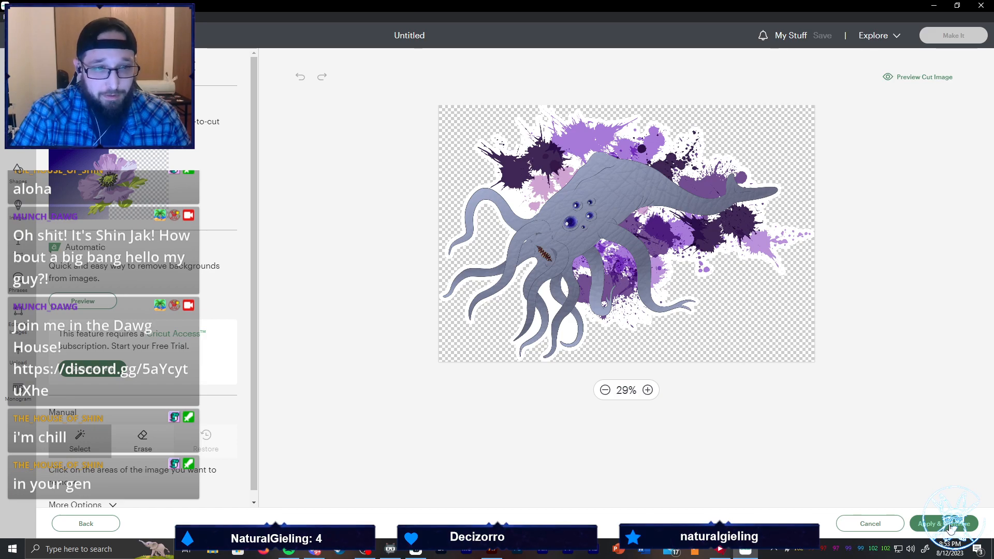
{"action": "left_click", "coordinate": [951, 528]}
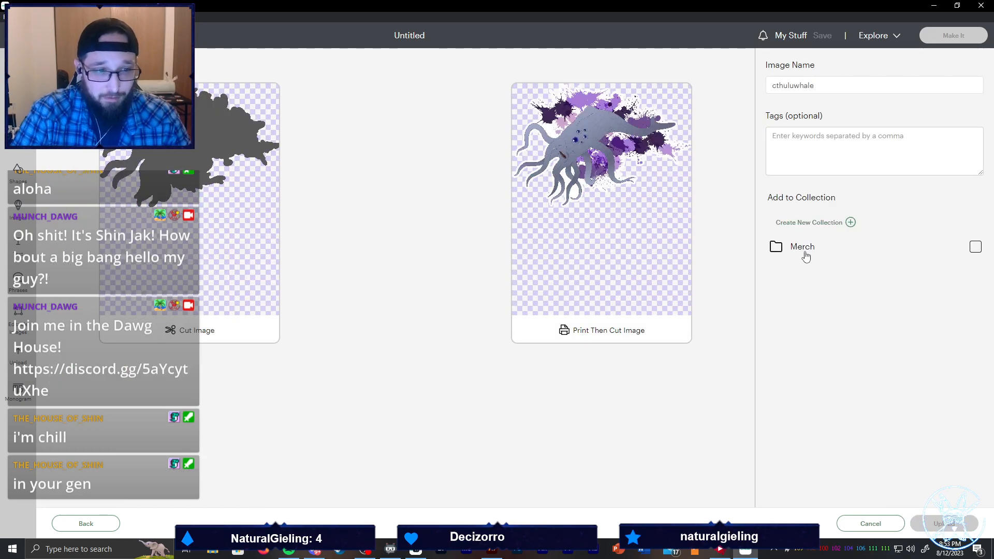
{"action": "left_click", "coordinate": [805, 256]}
{"action": "left_click", "coordinate": [668, 255]}
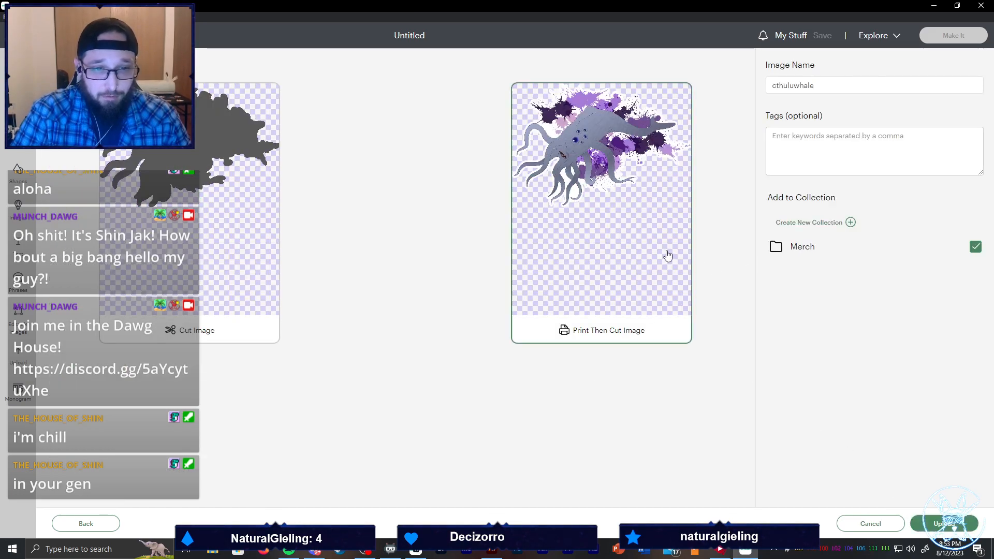
{"action": "left_click", "coordinate": [969, 520]}
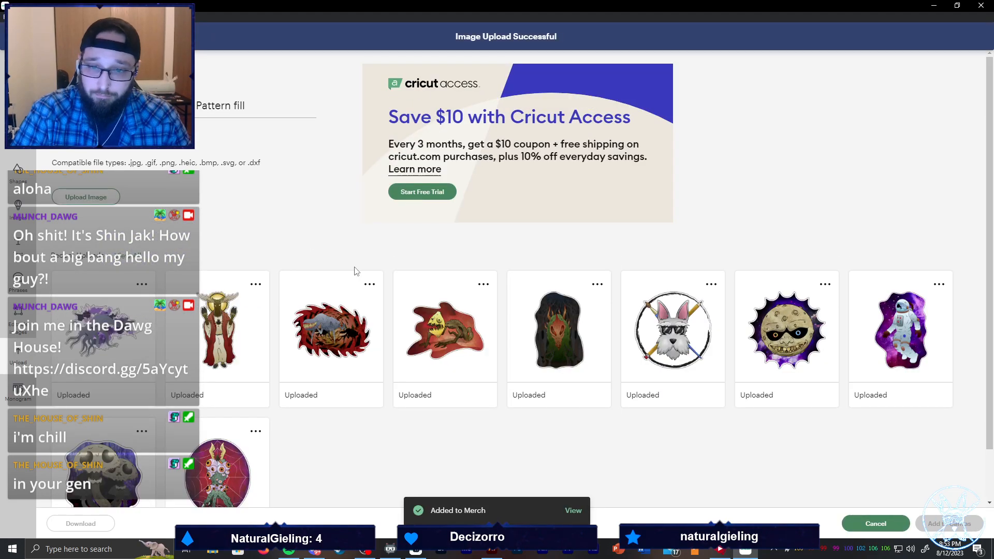
Upload HappyHead.png as a Complex Print Then Cut image and add it to the Merch collection
{"action": "left_click", "coordinate": [75, 197]}
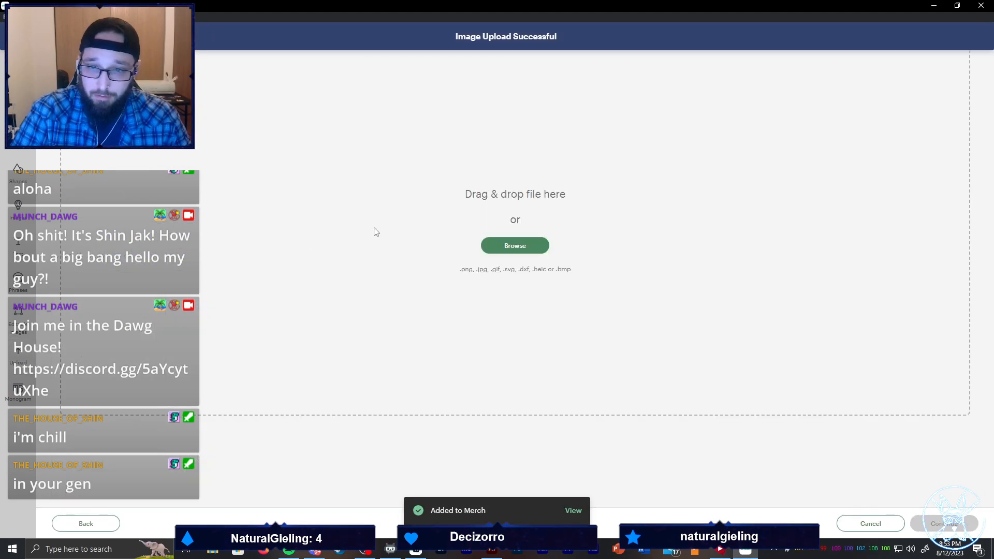
{"action": "left_click", "coordinate": [515, 245]}
{"action": "double_click", "coordinate": [287, 100]}
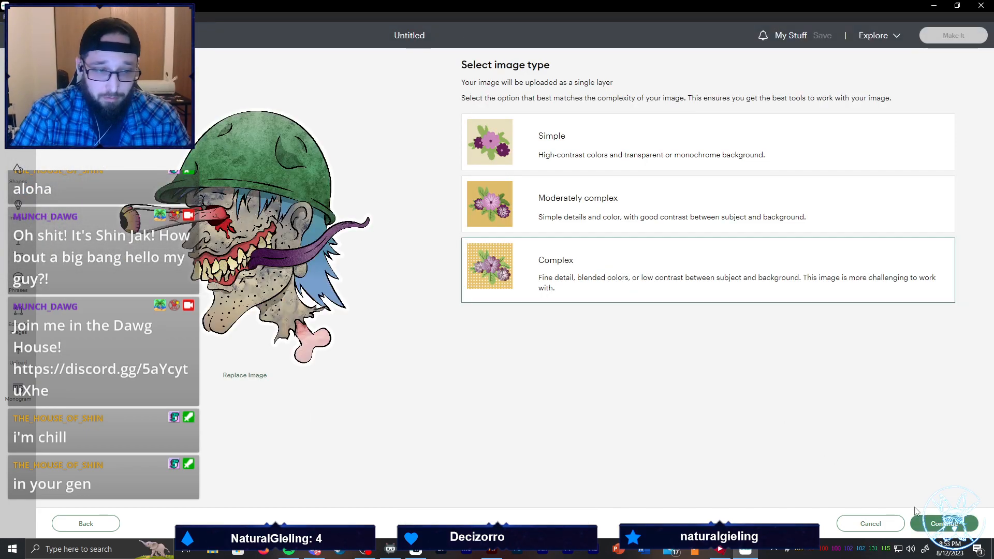
{"action": "left_click", "coordinate": [937, 523]}
{"action": "left_click", "coordinate": [943, 524]}
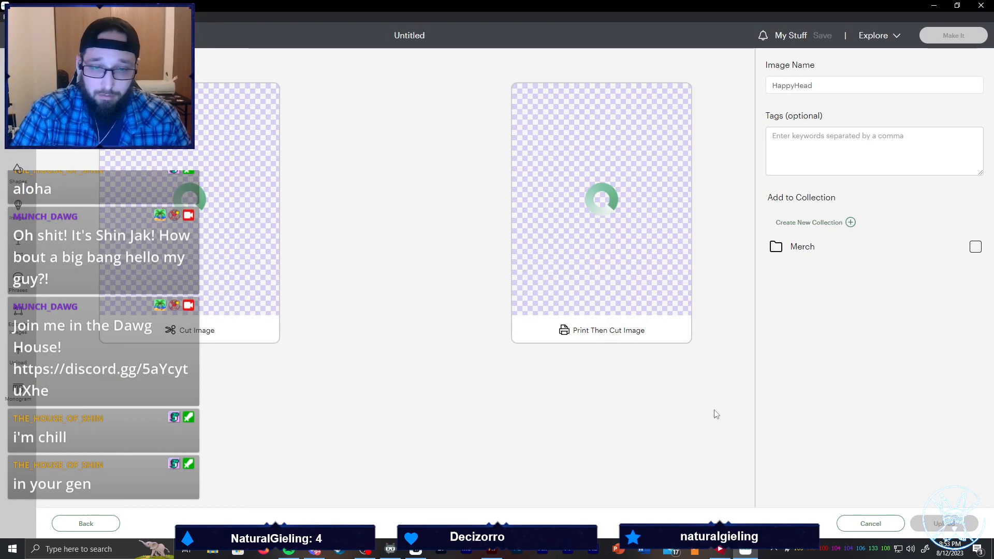
{"action": "left_click", "coordinate": [811, 248]}
{"action": "left_click", "coordinate": [948, 524]}
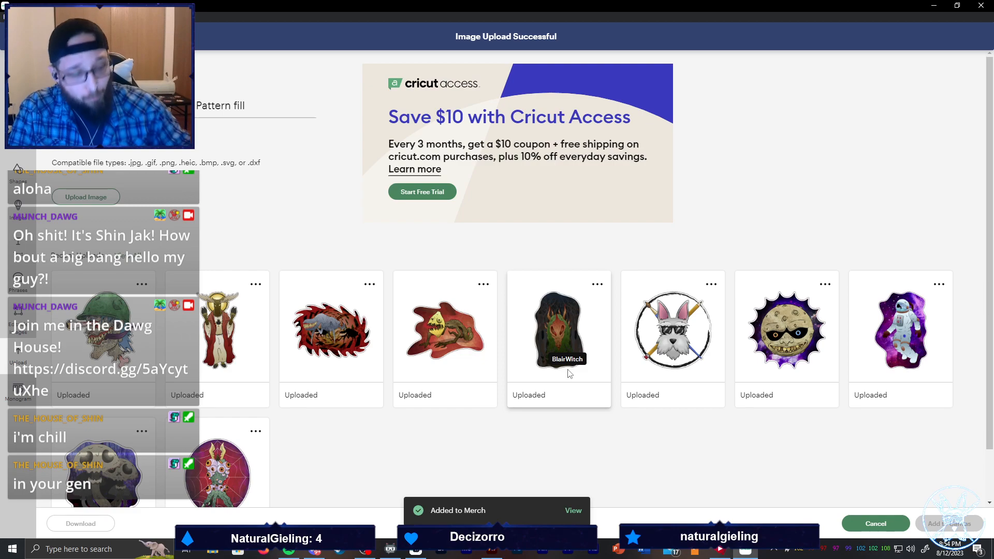
Upload KreepyKirbo.png as a Complex Print Then Cut image and add it to the Merch collection
{"action": "left_click", "coordinate": [120, 202]}
{"action": "left_click", "coordinate": [542, 250]}
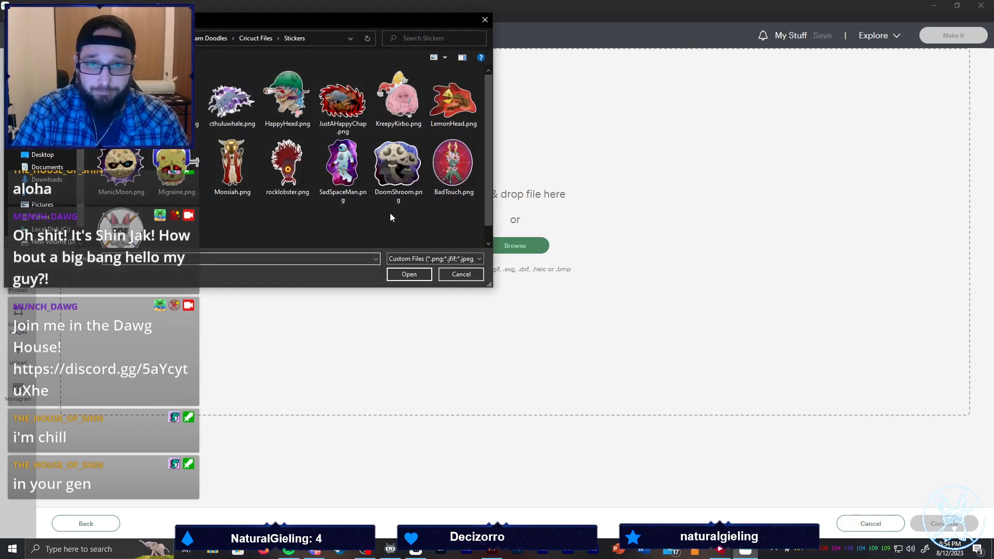
{"action": "double_click", "coordinate": [393, 106]}
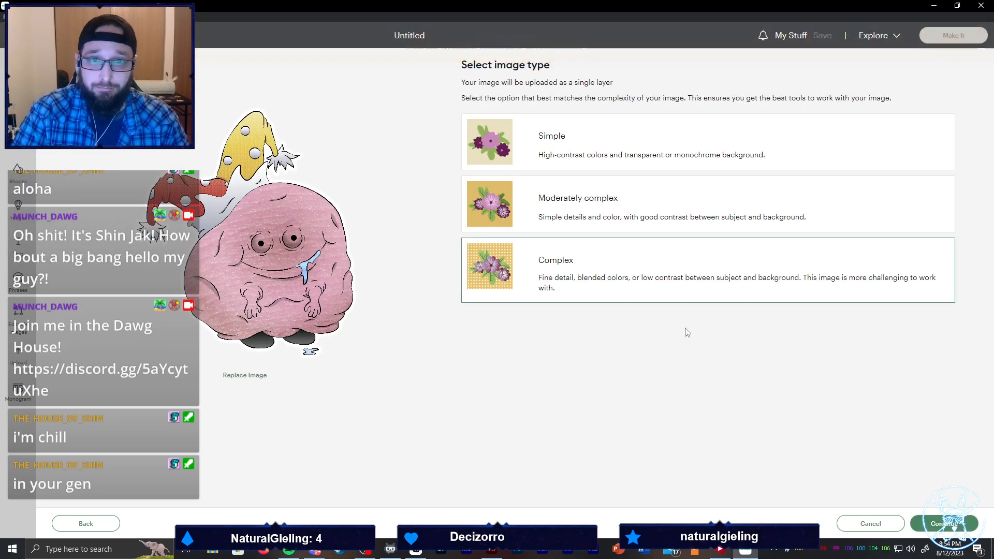
{"action": "left_click", "coordinate": [935, 521]}
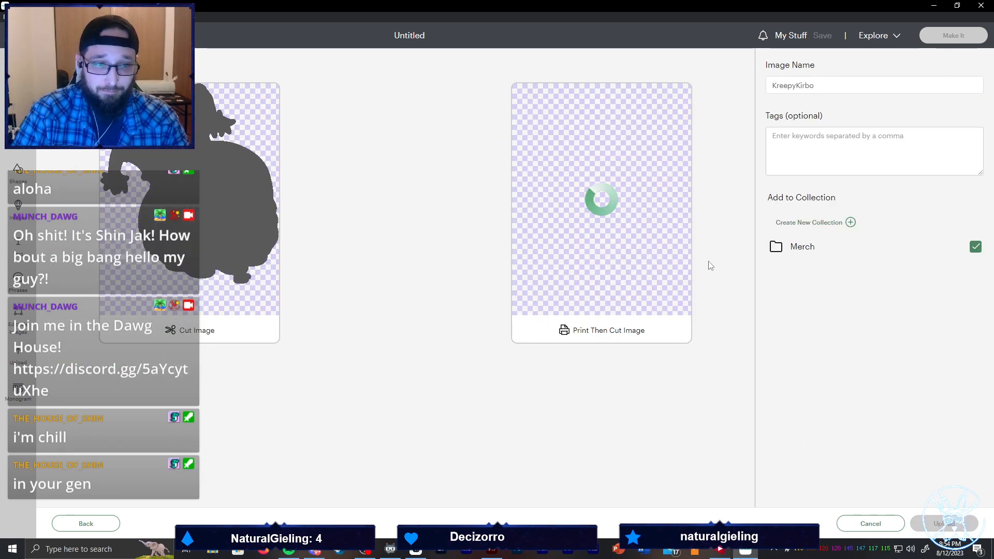
{"action": "left_click", "coordinate": [957, 524]}
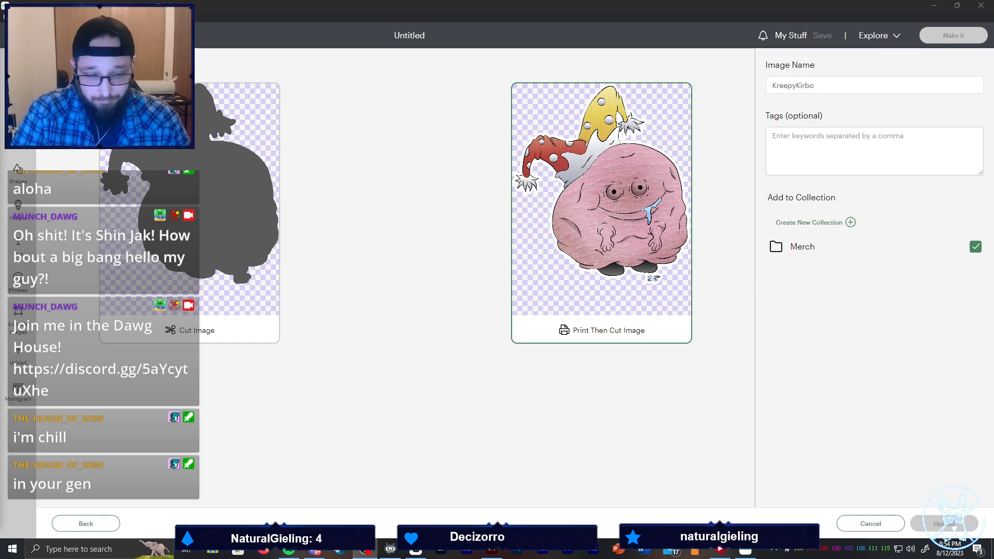
{"action": "left_click", "coordinate": [86, 198]}
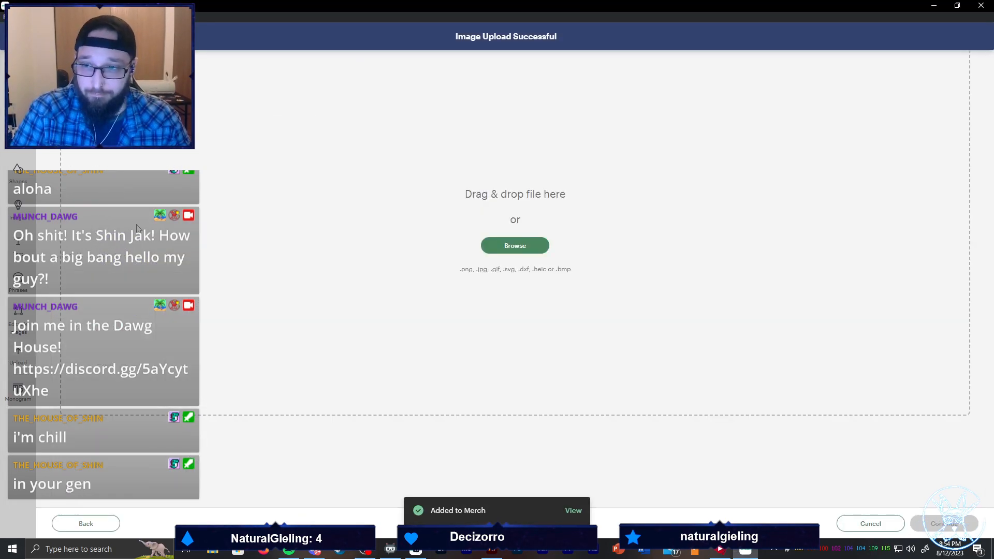
{"action": "left_click", "coordinate": [516, 245]}
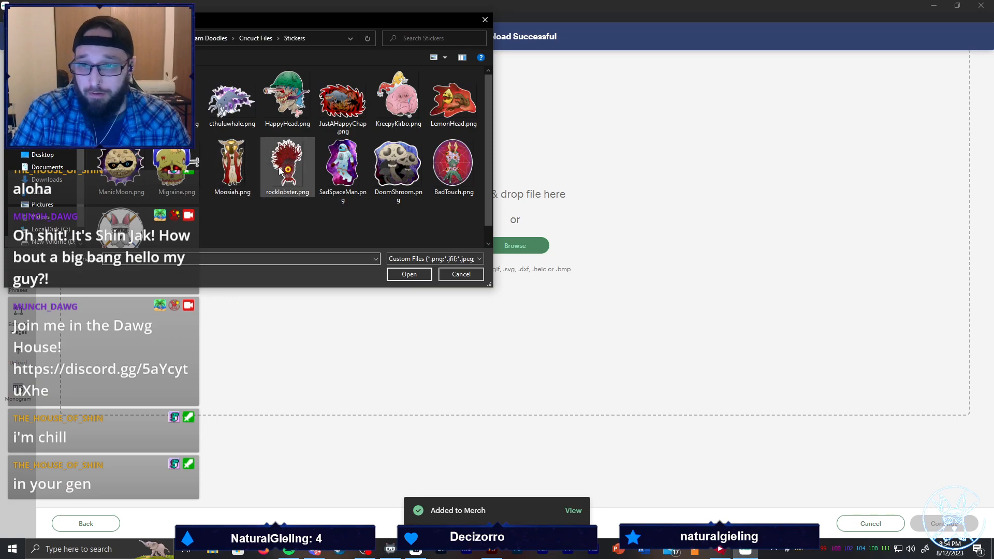
{"action": "double_click", "coordinate": [301, 181]}
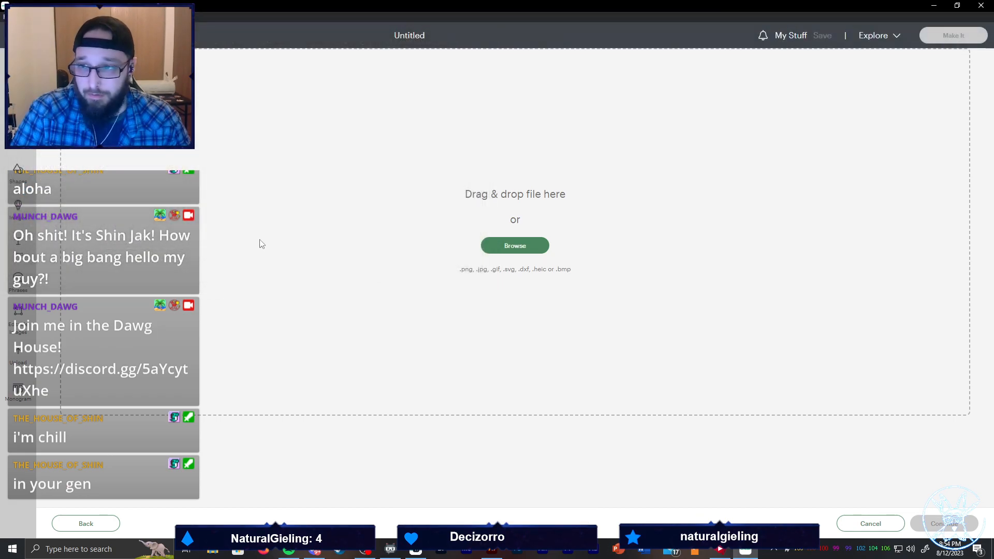
Leave the canvas and check which stickers are already among the account's uploaded images
{"action": "left_click", "coordinate": [18, 35]}
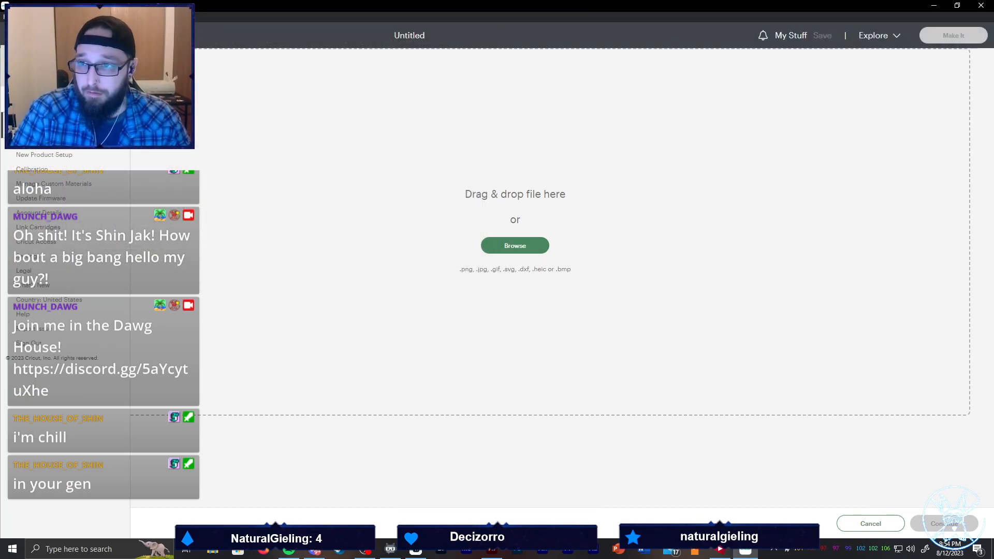
{"action": "left_click", "coordinate": [32, 99]}
{"action": "left_click", "coordinate": [815, 36]}
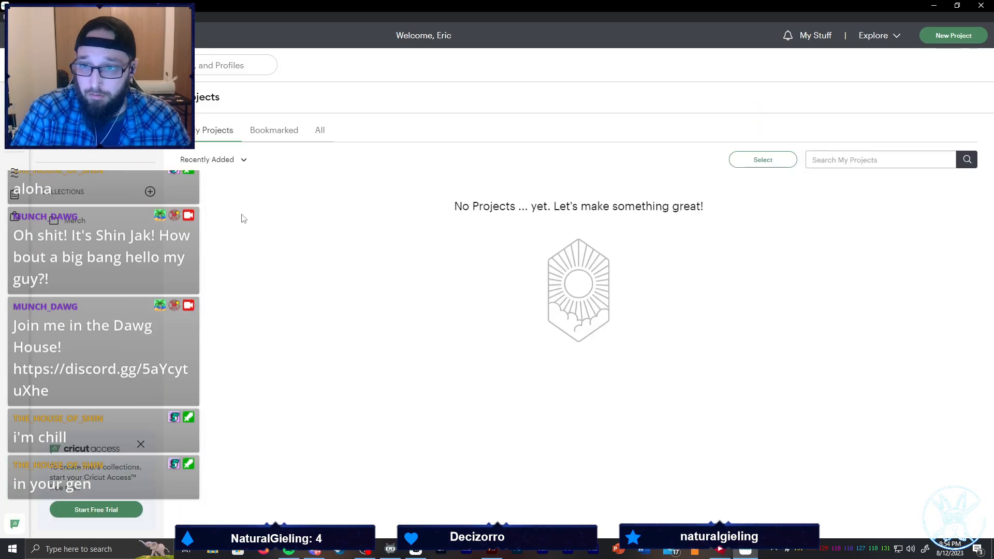
{"action": "left_click", "coordinate": [64, 154]}
{"action": "left_click", "coordinate": [269, 130]}
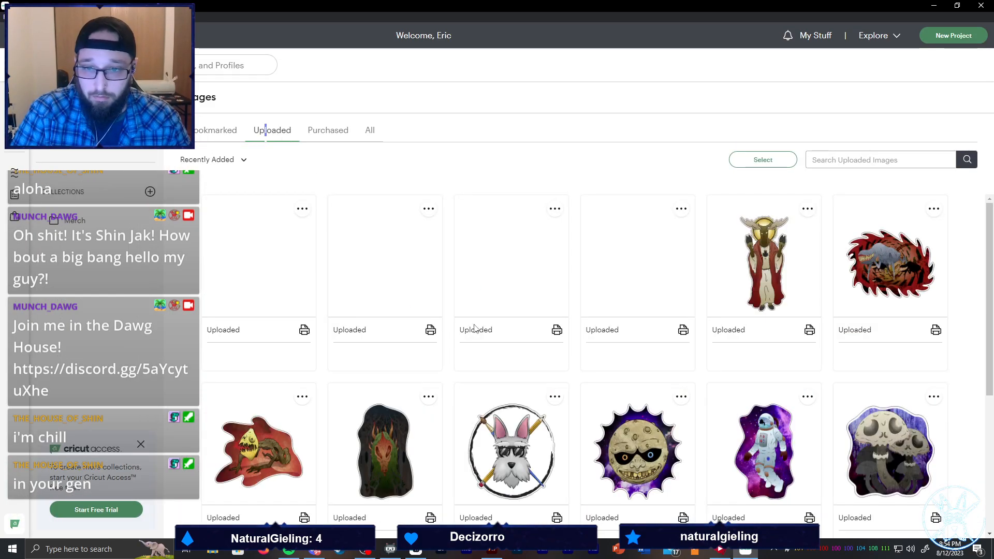
{"action": "scroll", "coordinate": [569, 383], "scroll_direction": "down", "scroll_amount": 4}
{"action": "scroll", "coordinate": [574, 395], "scroll_direction": "up", "scroll_amount": 4}
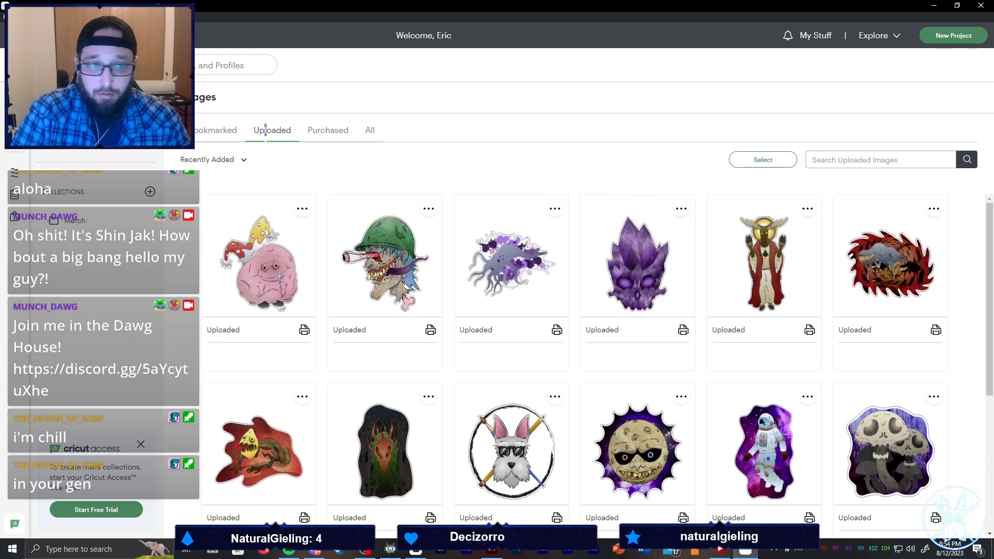
Return to the canvas and upload Migraine.png as a Complex Print Then Cut image in the Merch collection
{"action": "left_click", "coordinate": [14, 35]}
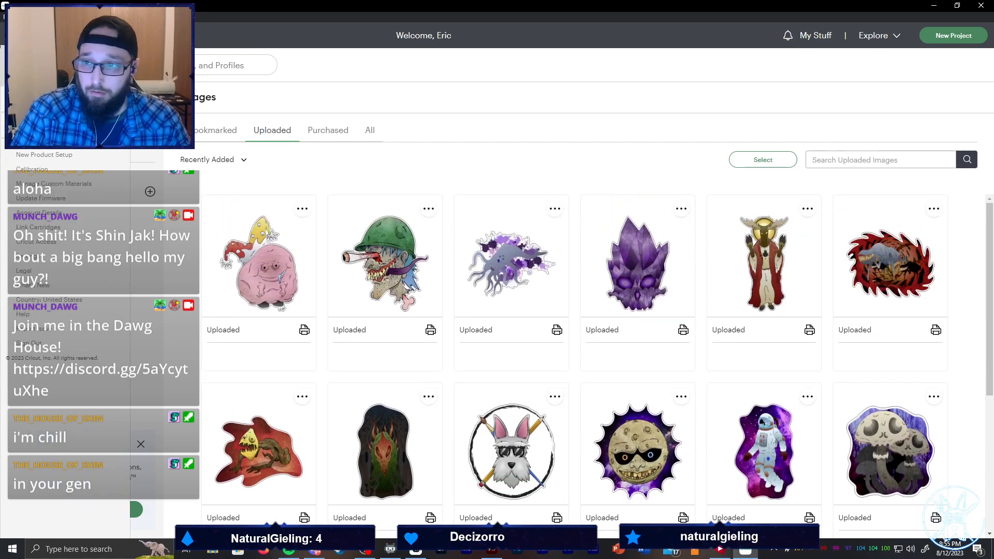
{"action": "left_click", "coordinate": [30, 125]}
{"action": "left_click", "coordinate": [19, 359]}
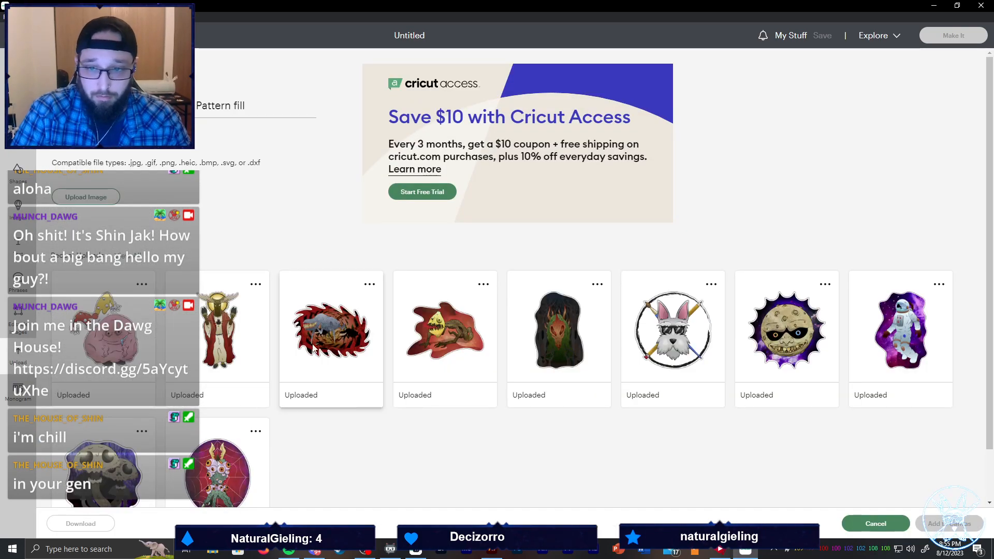
{"action": "left_click", "coordinate": [103, 198]}
{"action": "left_click", "coordinate": [492, 248]}
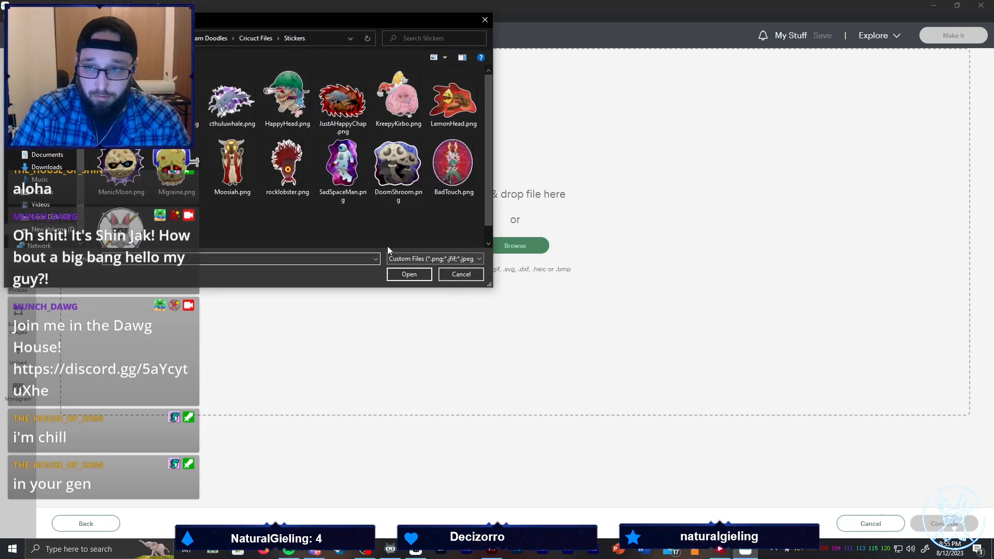
{"action": "double_click", "coordinate": [176, 174]}
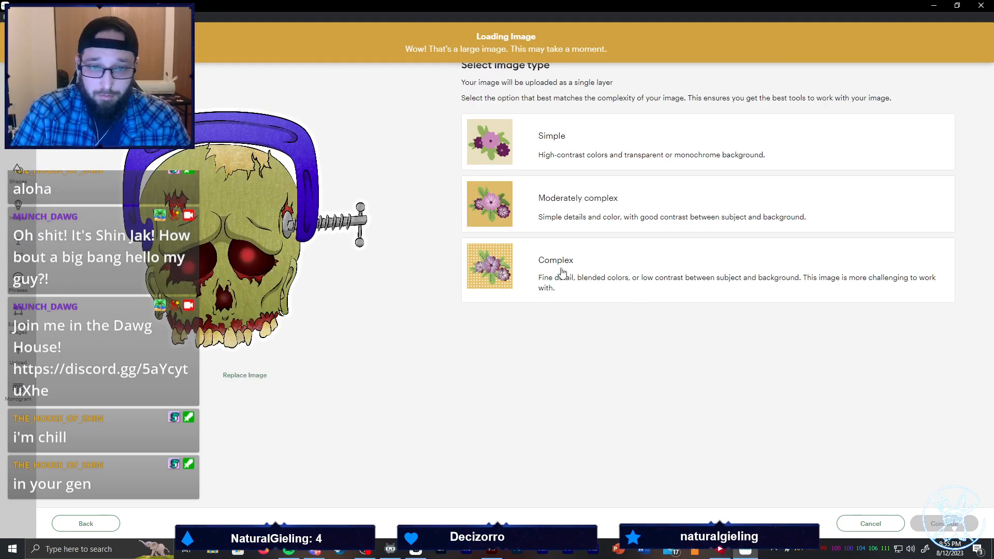
{"action": "left_click", "coordinate": [565, 274]}
{"action": "left_click", "coordinate": [930, 524]}
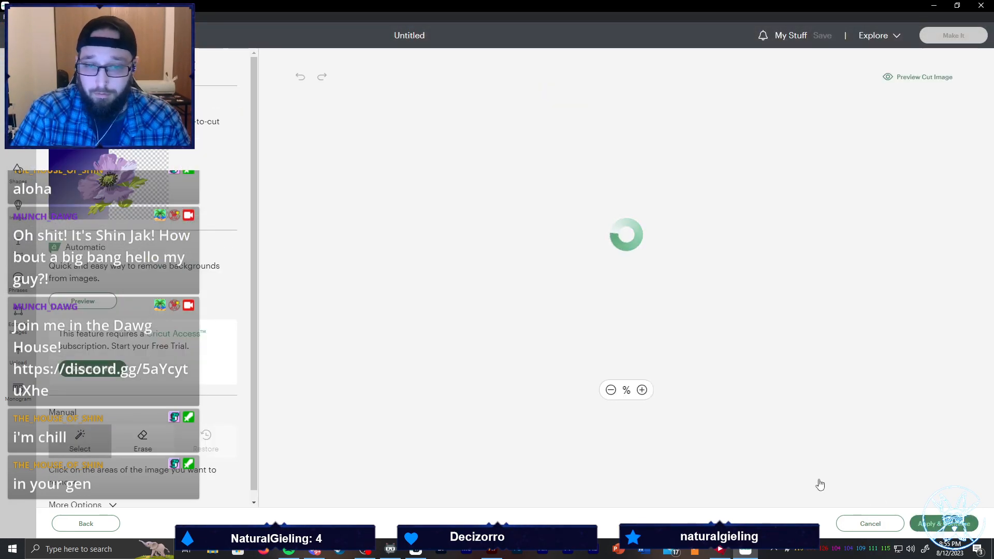
{"action": "left_click", "coordinate": [941, 525]}
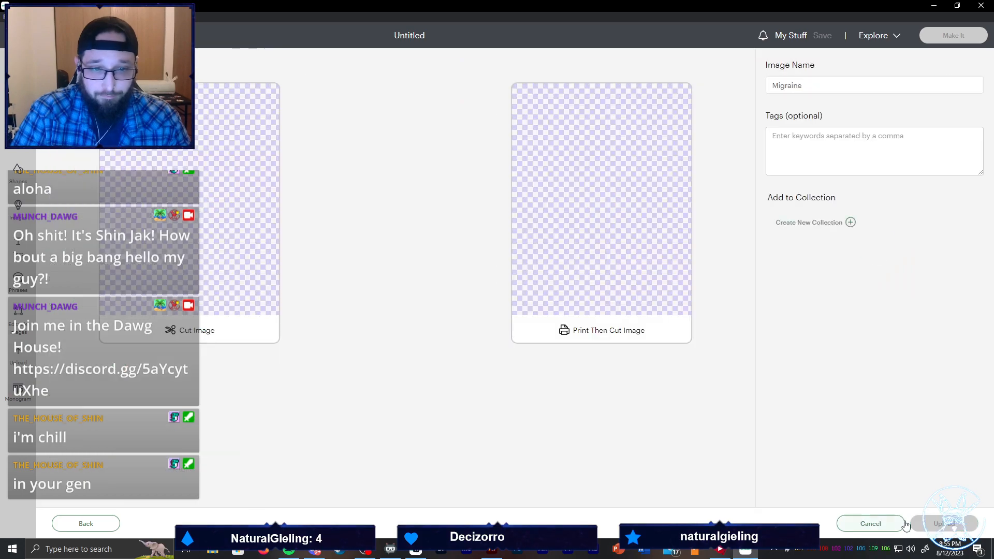
{"action": "left_click", "coordinate": [803, 253]}
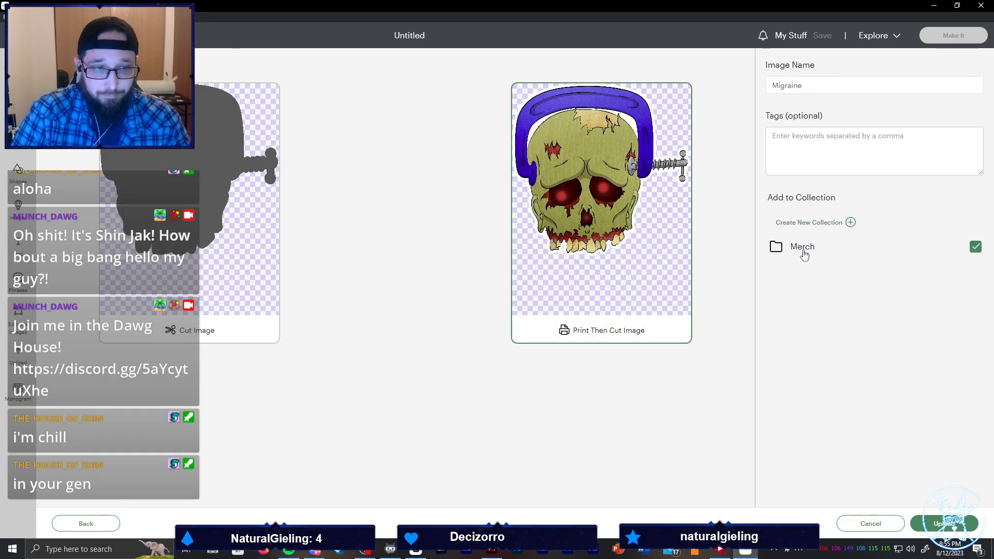
{"action": "left_click", "coordinate": [939, 524]}
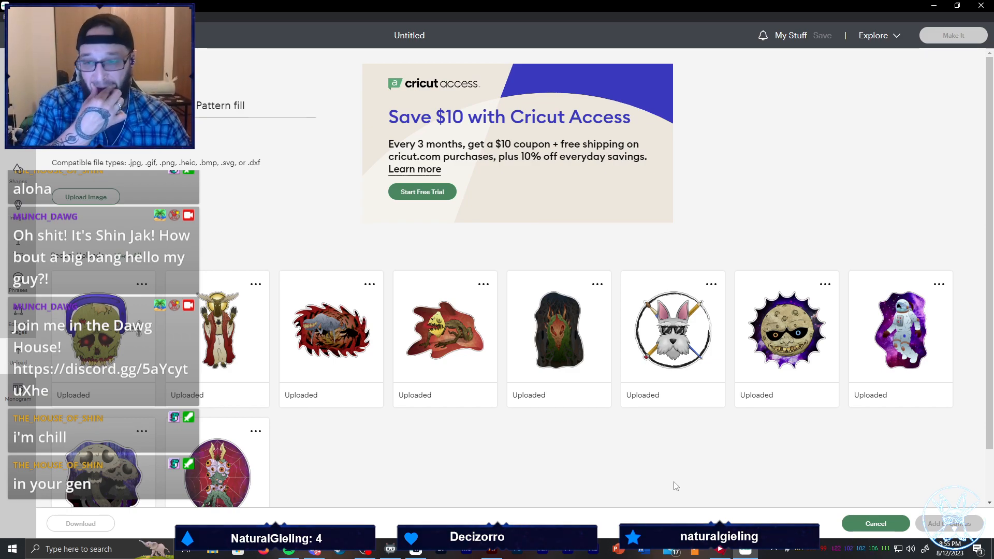
Upload rocklobster.png as a Complex Print Then Cut image and add it to the Merch collection
{"action": "scroll", "coordinate": [521, 440], "scroll_direction": "down", "scroll_amount": 1}
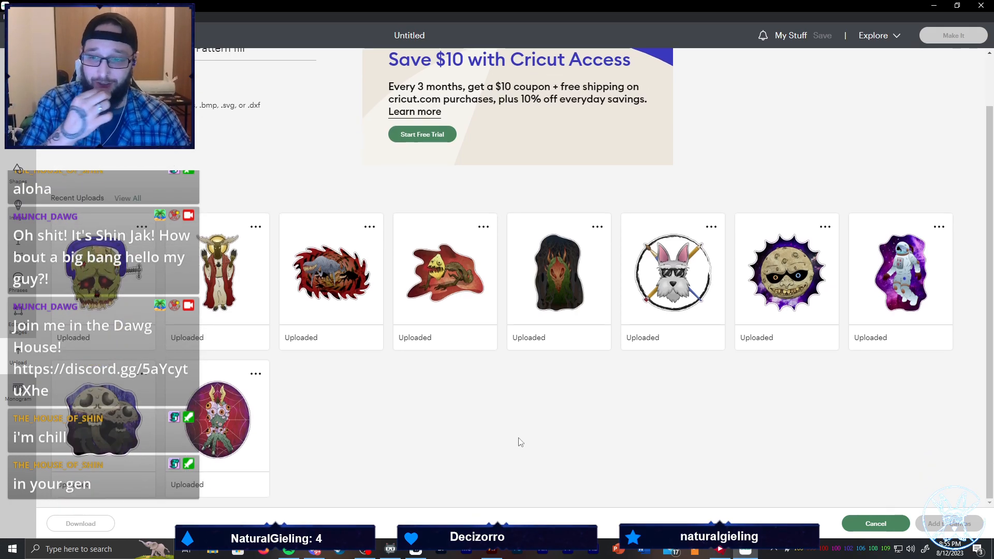
{"action": "left_click", "coordinate": [97, 152]}
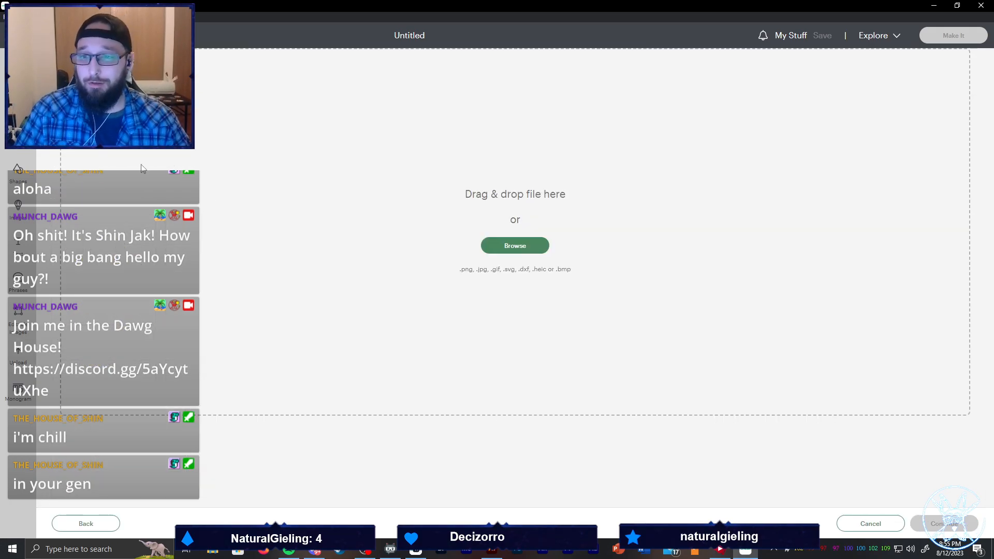
{"action": "left_click", "coordinate": [532, 246]}
{"action": "double_click", "coordinate": [288, 165]}
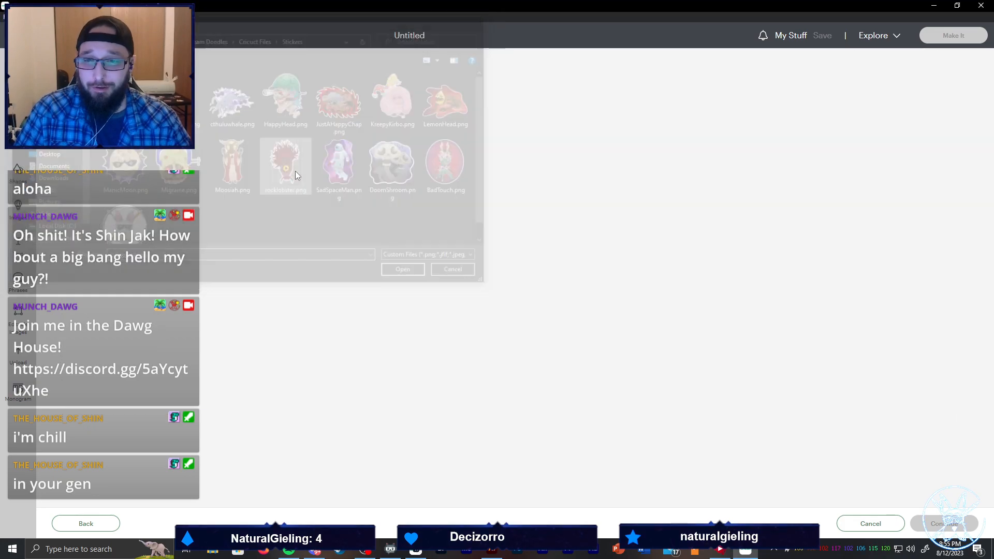
{"action": "left_click", "coordinate": [944, 523]}
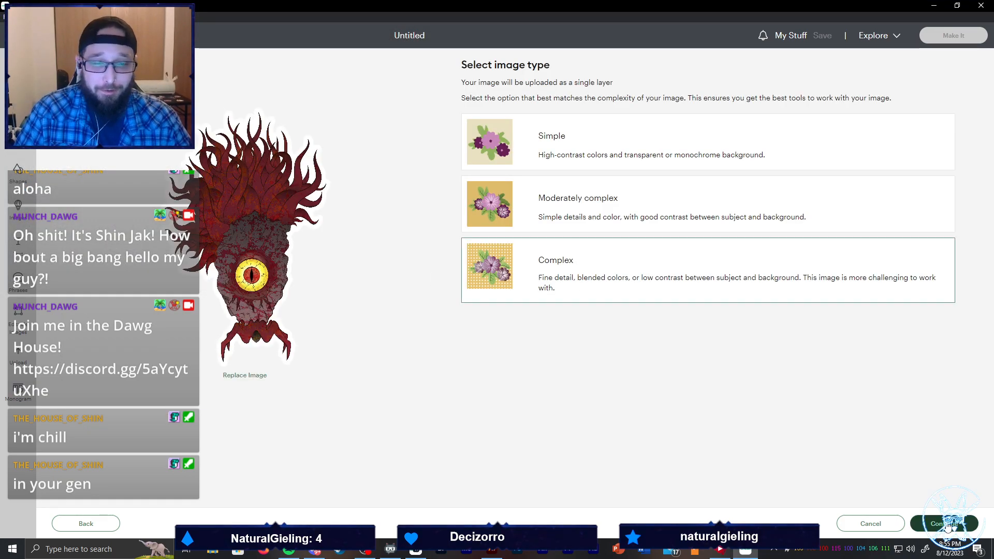
{"action": "left_click", "coordinate": [946, 524]}
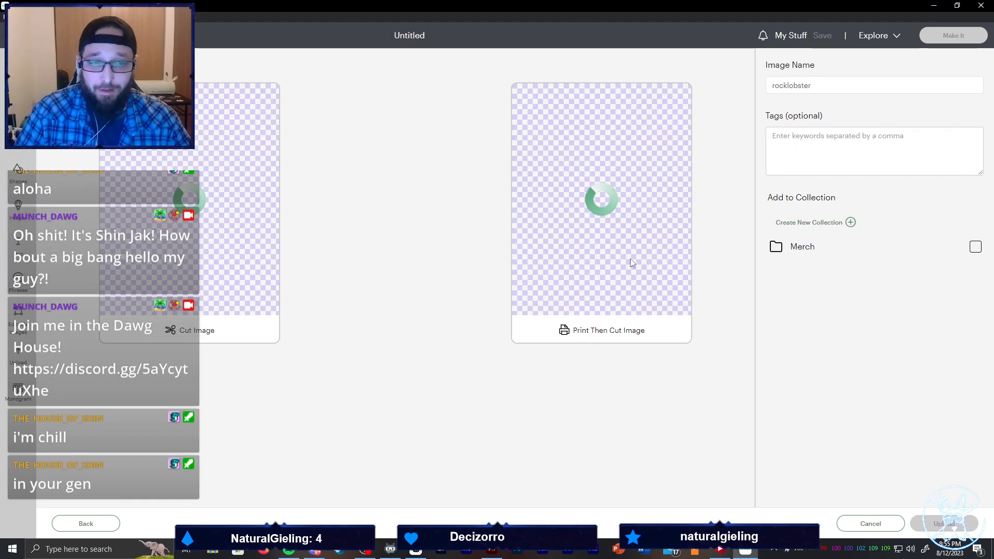
{"action": "left_click", "coordinate": [805, 253]}
{"action": "left_click", "coordinate": [940, 523]}
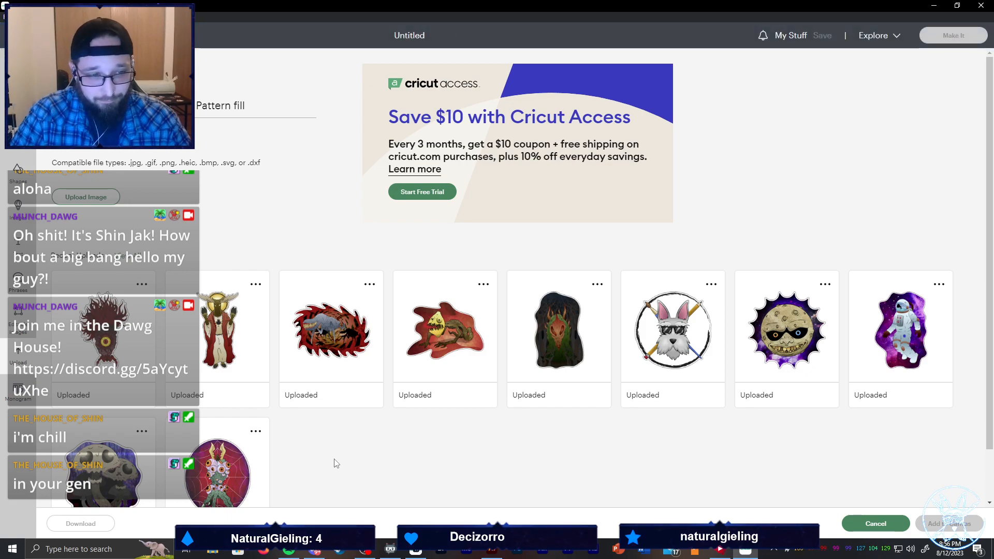
Open the full list of uploaded images and check which stickers are already there
{"action": "scroll", "coordinate": [326, 469], "scroll_direction": "down", "scroll_amount": 2}
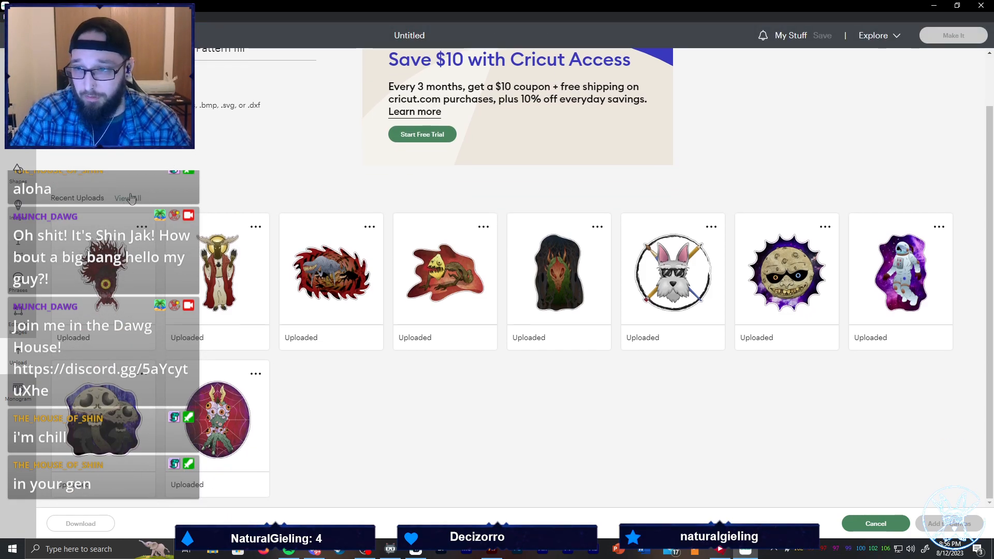
{"action": "left_click", "coordinate": [132, 199]}
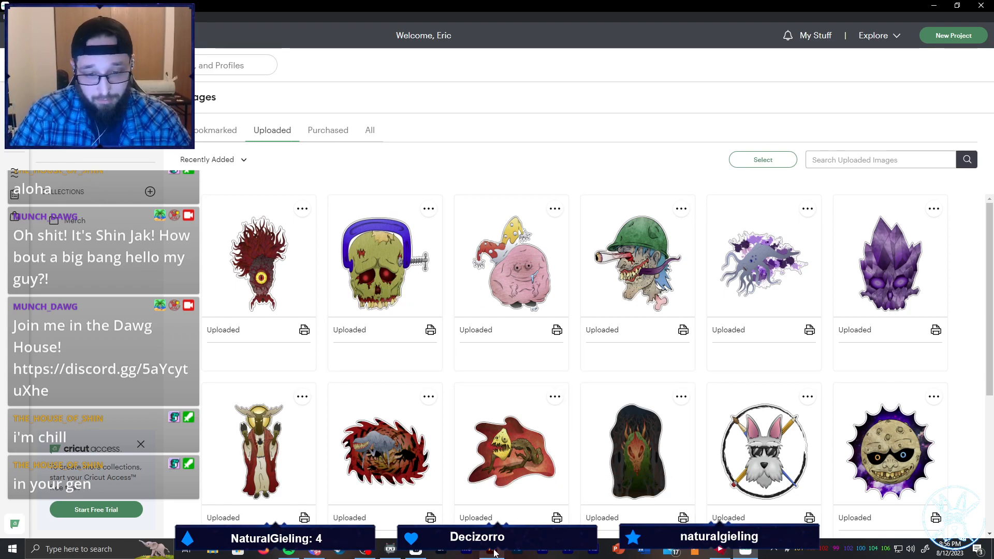
Switch to Adobe Illustrator and close KreepyKirbo.pdf without saving its changes
{"action": "mouse_move", "coordinate": [446, 555]}
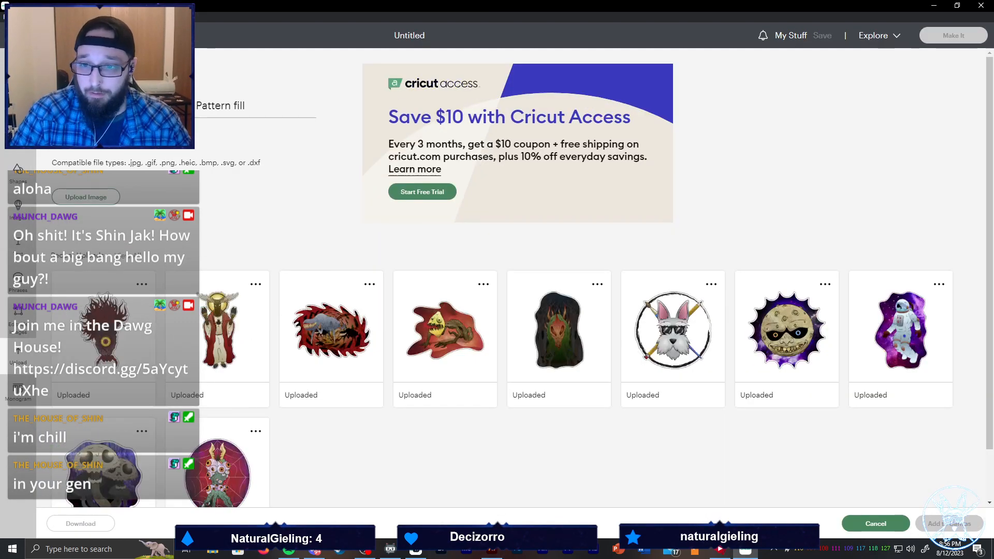
{"action": "left_click", "coordinate": [491, 553]}
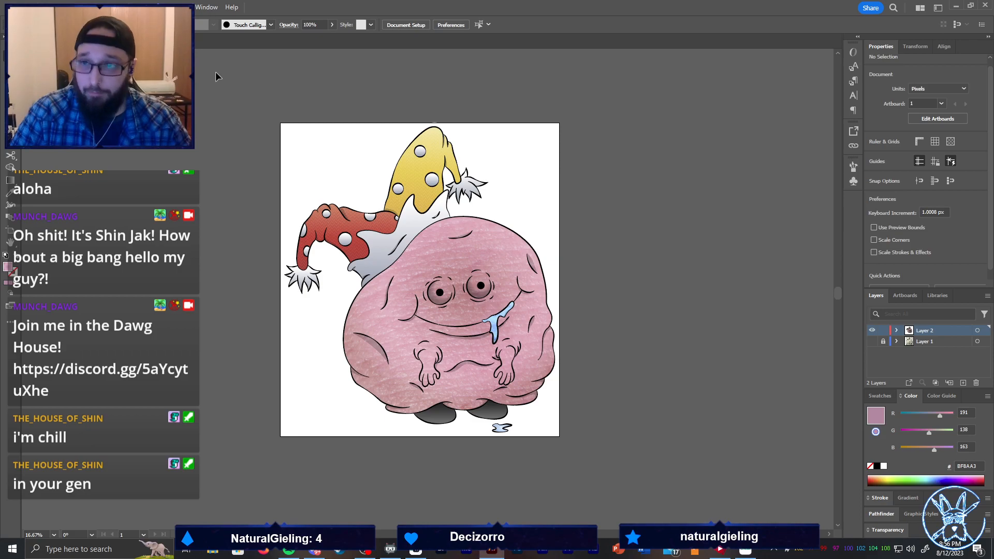
{"action": "key", "text": "ctrl+w"}
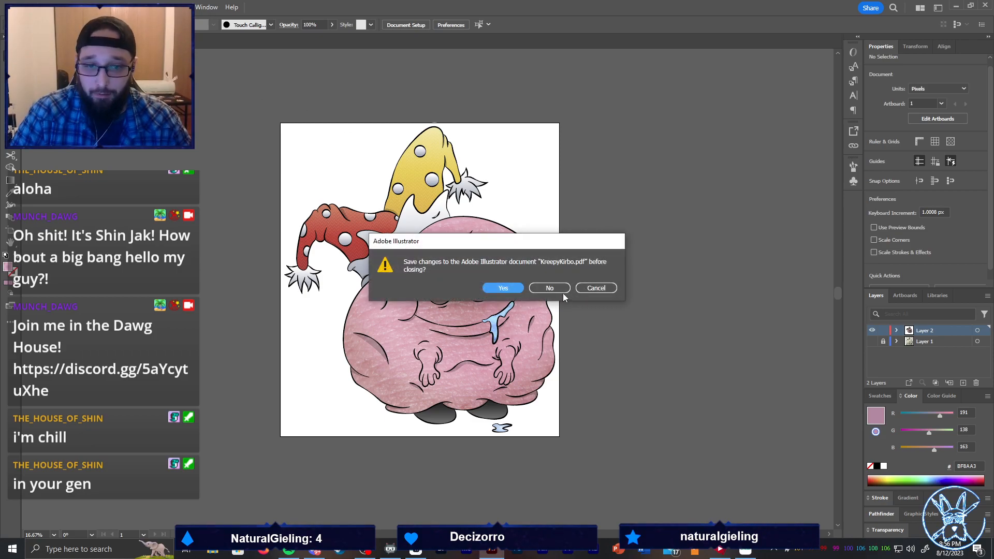
{"action": "left_click", "coordinate": [559, 287]}
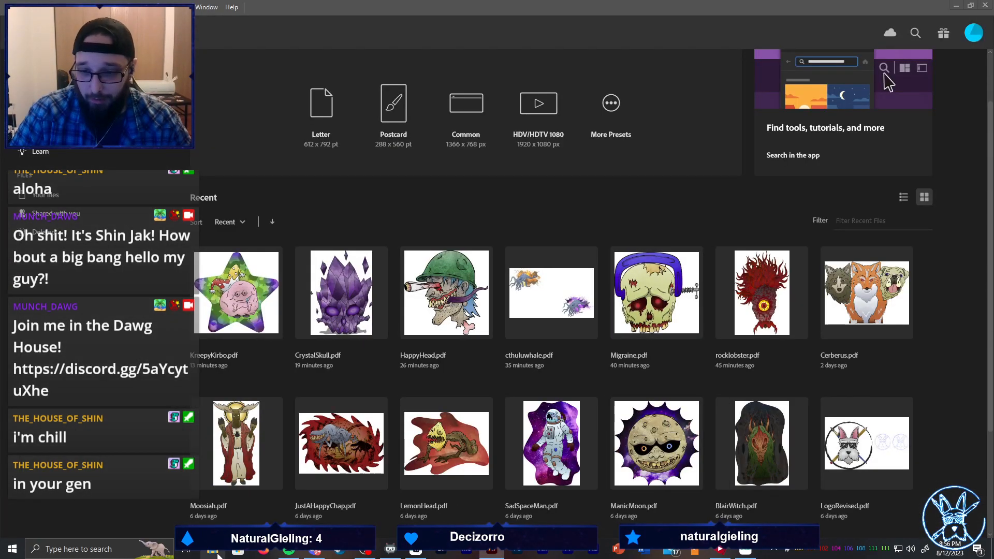
Open a maximized File Explorer window and go to the Stream Doodles folder inside Shenanigans on the D: drive
{"action": "left_click_drag", "start_coordinate": [207, 558], "coordinate": [404, 121]}
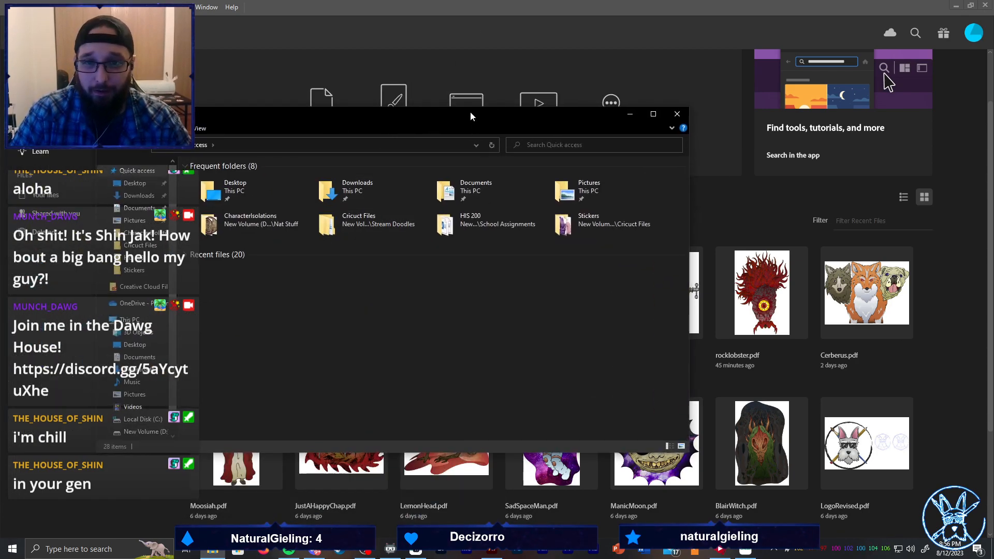
{"action": "left_click_drag", "start_coordinate": [470, 111], "coordinate": [578, 4]}
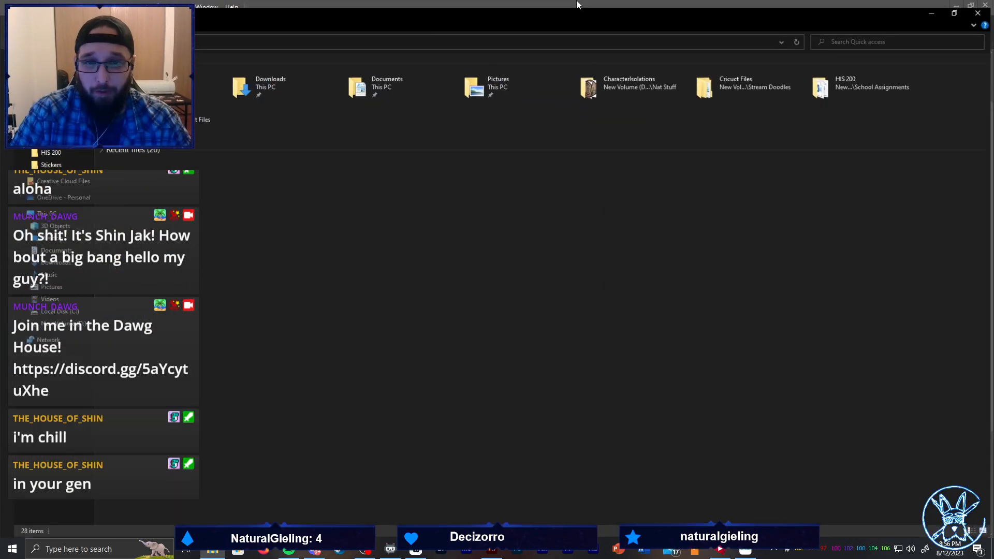
{"action": "left_click", "coordinate": [52, 321]}
{"action": "double_click", "coordinate": [125, 122]}
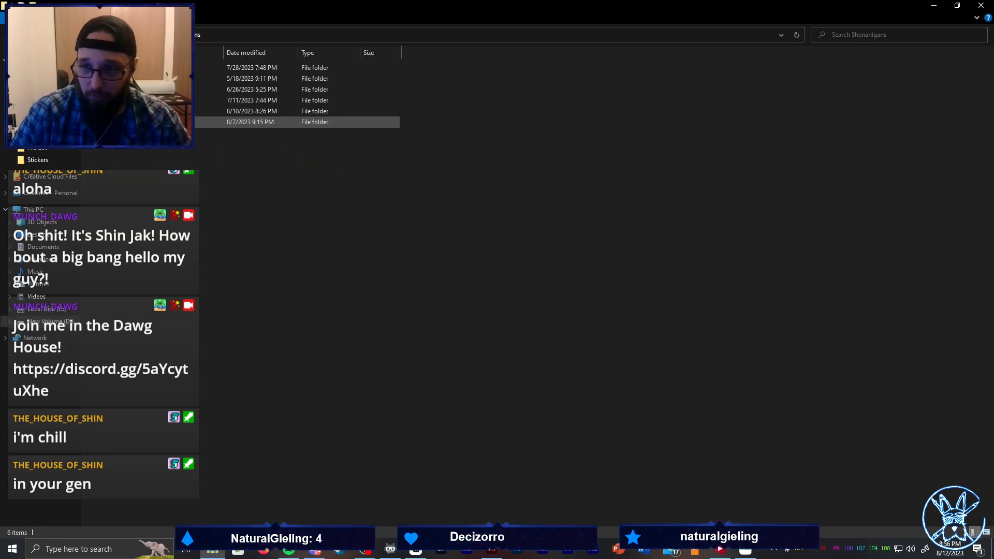
{"action": "double_click", "coordinate": [124, 110]}
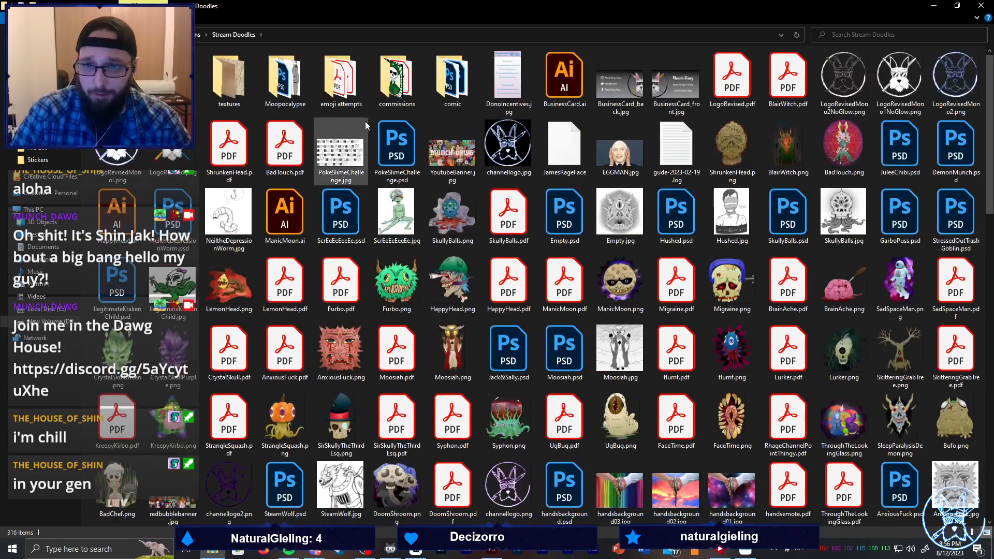
Show the Stream Doodles folder contents as extra large icons
{"action": "right_click", "coordinate": [369, 114]}
{"action": "mouse_move", "coordinate": [408, 121]}
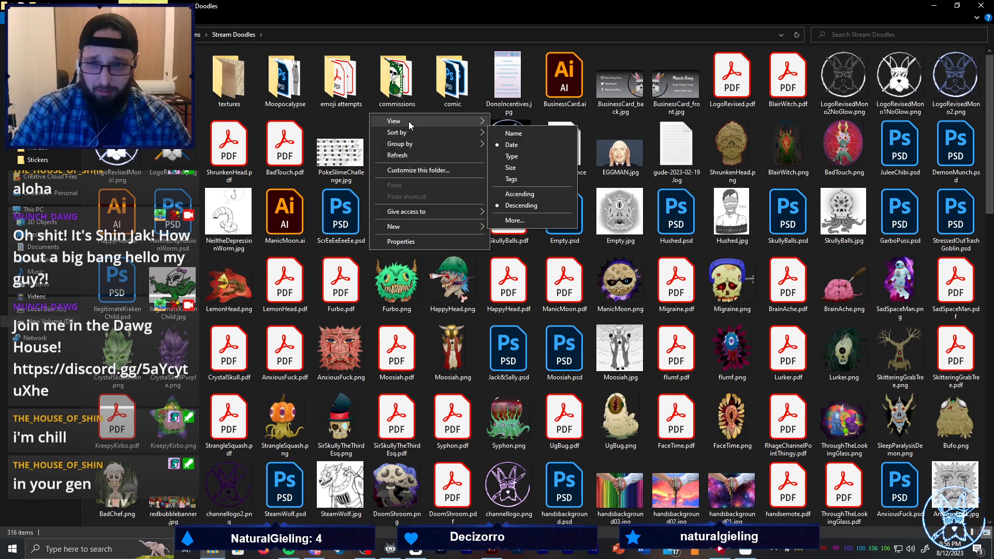
{"action": "left_click", "coordinate": [539, 121]}
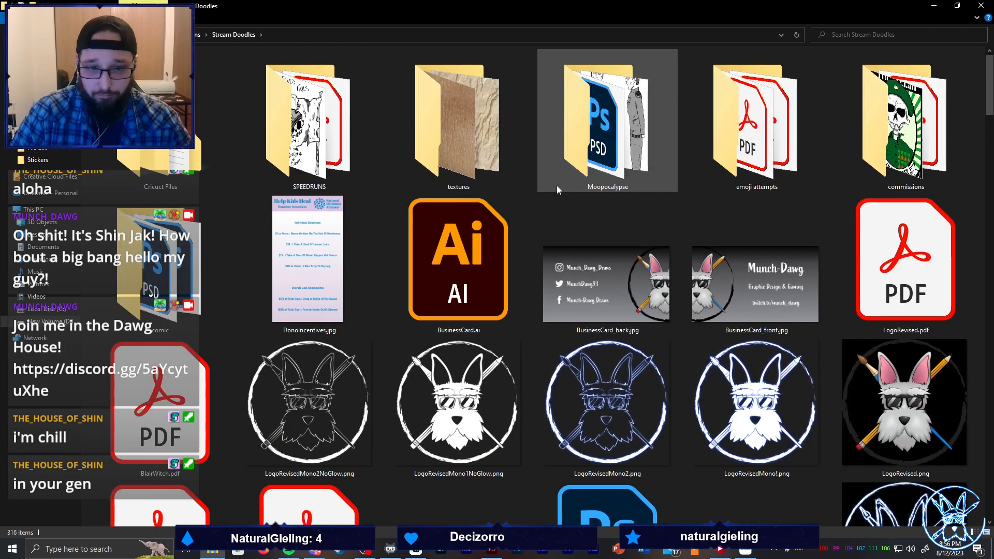
Find Furbo.pdf in the Stream Doodles folder and open it in Adobe Illustrator
{"action": "scroll", "coordinate": [548, 197], "scroll_direction": "down", "scroll_amount": 15}
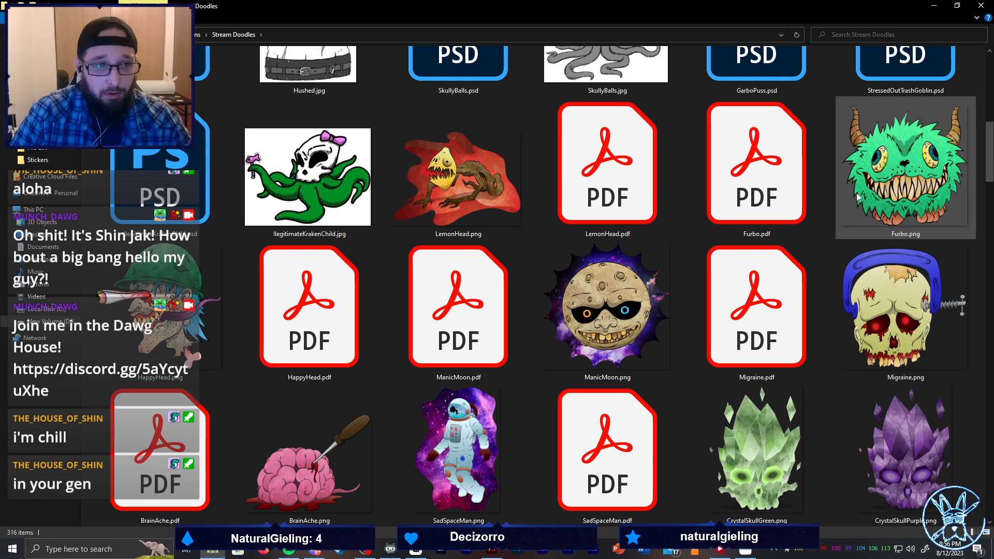
{"action": "left_click", "coordinate": [762, 171]}
{"action": "right_click", "coordinate": [763, 171]}
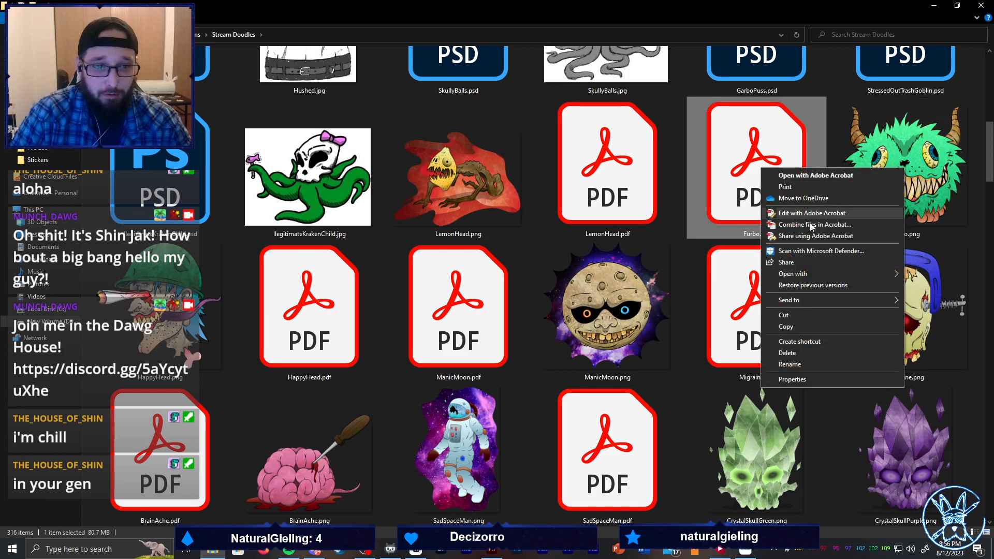
{"action": "mouse_move", "coordinate": [797, 274]}
{"action": "left_click", "coordinate": [703, 288]}
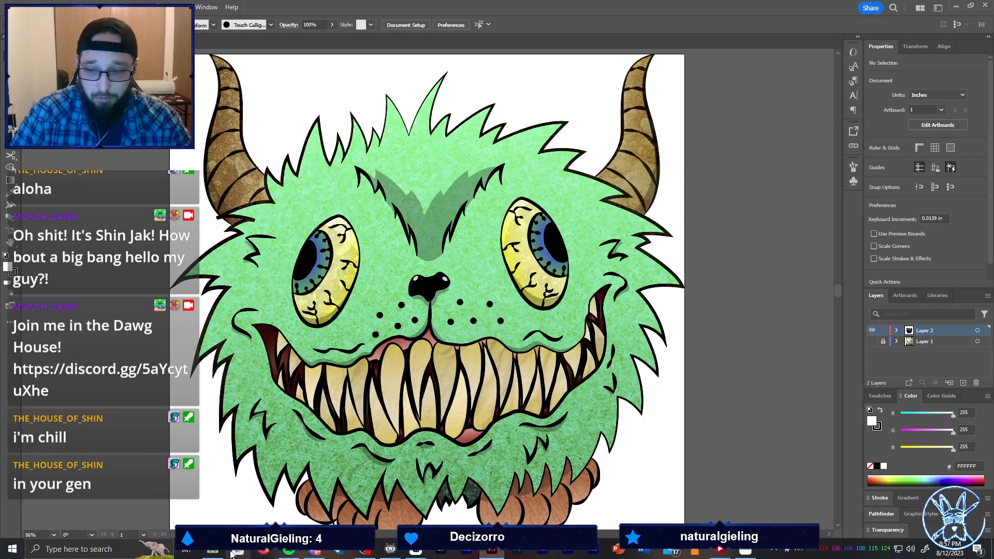
Return to the Stream Doodles folder and open AnxiousFuck.pdf in Adobe Illustrator 2023
{"action": "left_click", "coordinate": [213, 550]}
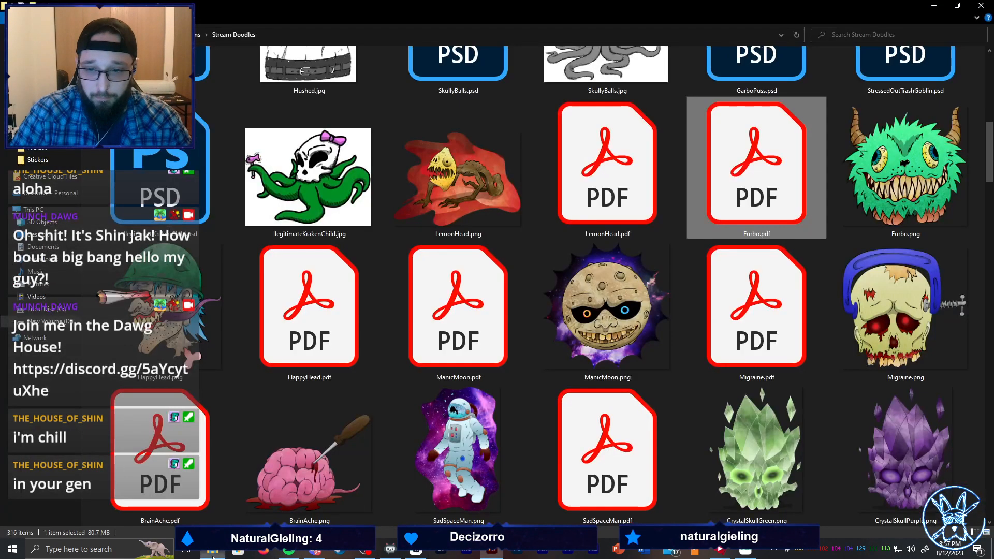
{"action": "scroll", "coordinate": [548, 300], "scroll_direction": "down", "scroll_amount": 5}
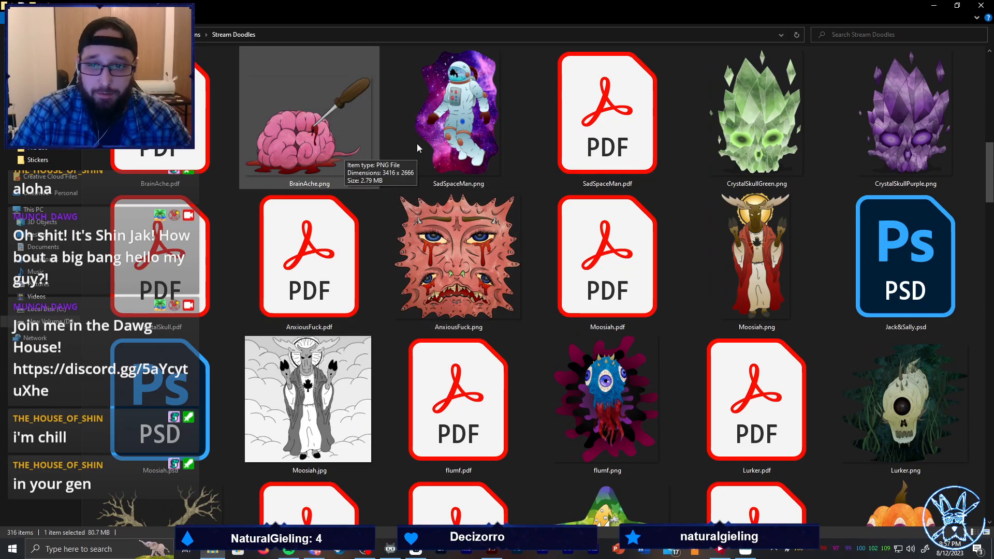
{"action": "right_click", "coordinate": [449, 221]}
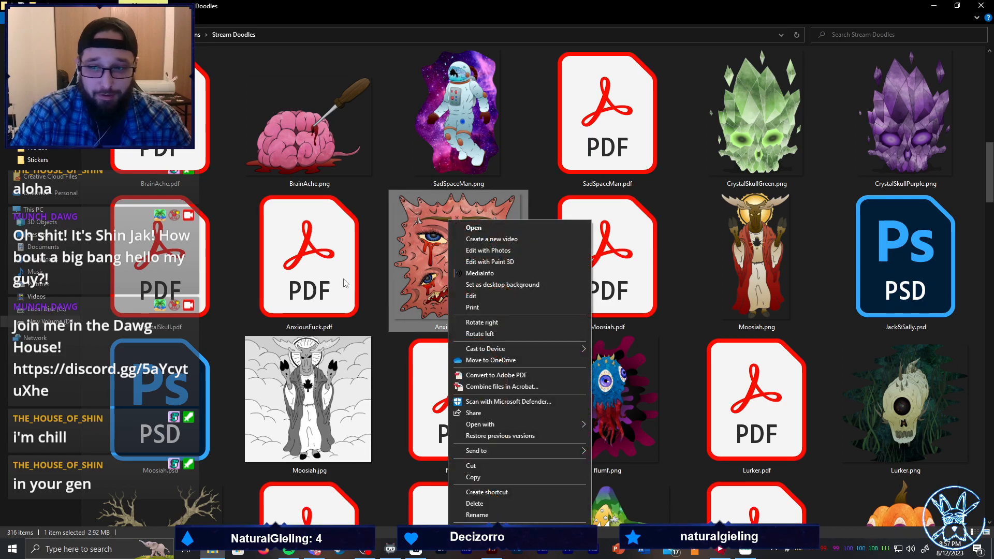
{"action": "right_click", "coordinate": [362, 283]}
{"action": "mouse_move", "coordinate": [455, 392]}
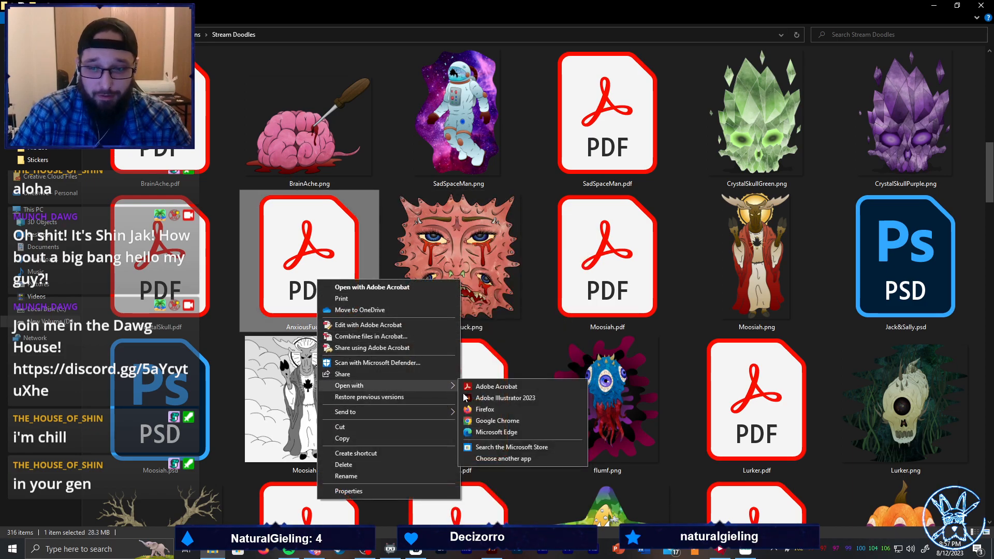
{"action": "left_click", "coordinate": [497, 398]}
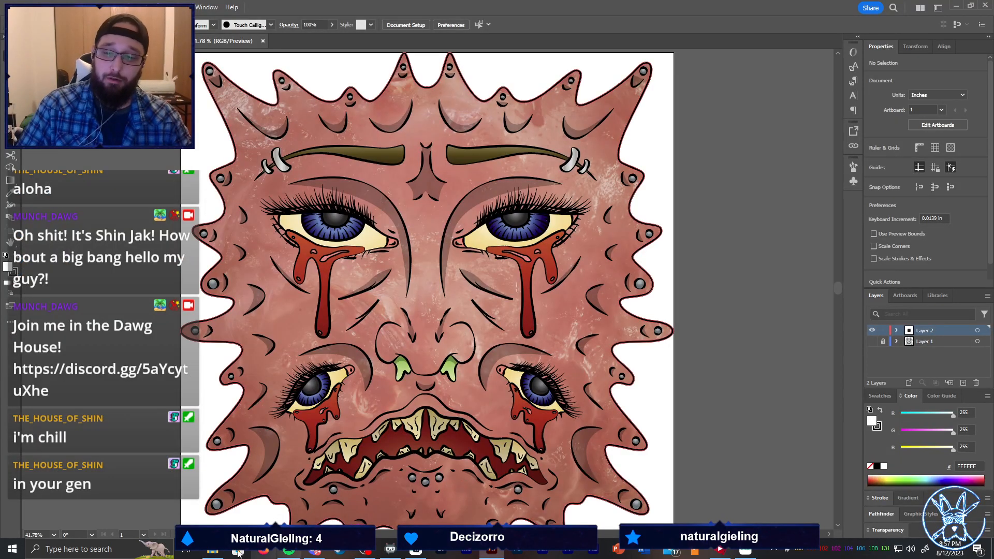
Browse the Stream Doodles folder for another sticker artwork and open StrangleSquash.pdf in Adobe Illustrator
{"action": "left_click", "coordinate": [212, 550]}
{"action": "scroll", "coordinate": [585, 303], "scroll_direction": "down", "scroll_amount": 5}
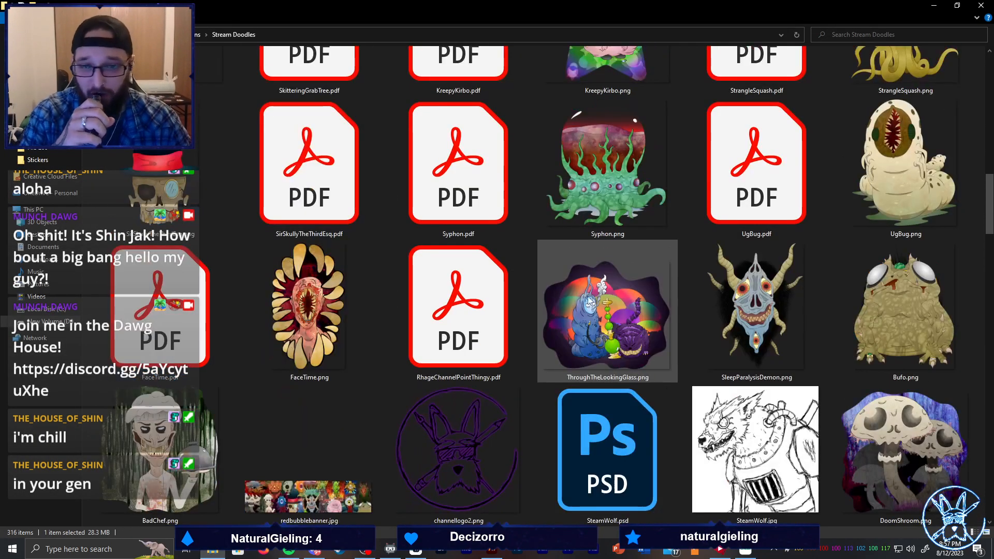
{"action": "scroll", "coordinate": [584, 301], "scroll_direction": "up", "scroll_amount": 4}
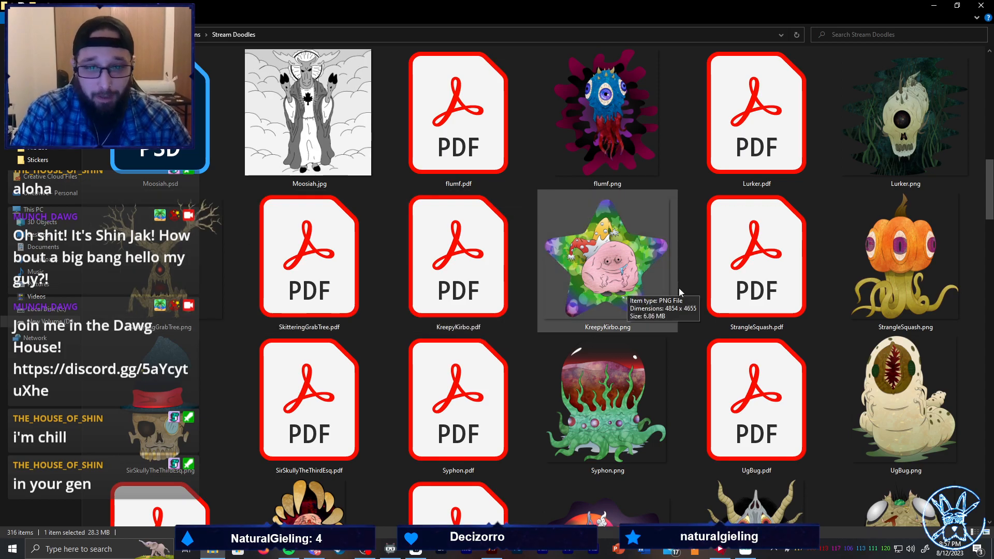
{"action": "scroll", "coordinate": [890, 286], "scroll_direction": "down", "scroll_amount": 3}
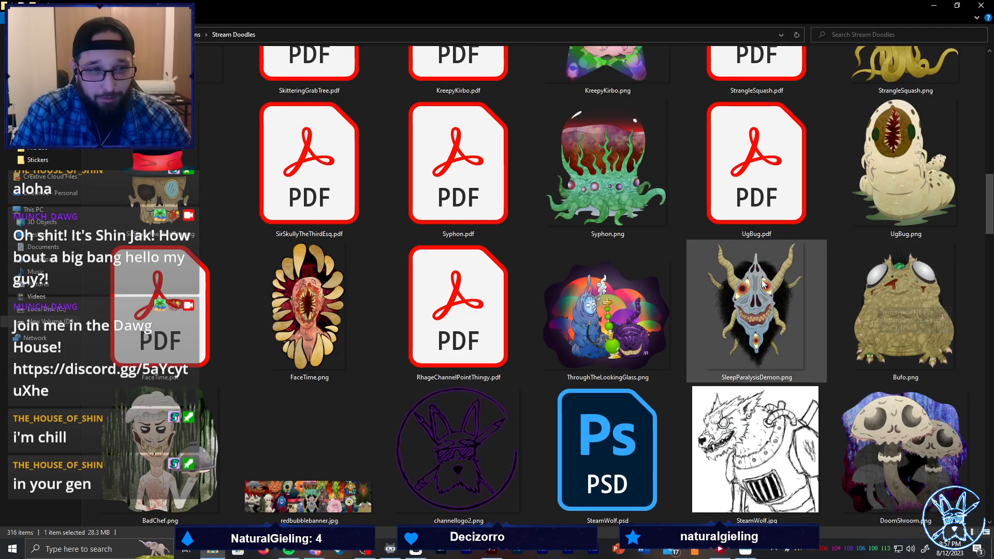
{"action": "scroll", "coordinate": [801, 270], "scroll_direction": "up", "scroll_amount": 3}
{"action": "right_click", "coordinate": [856, 222]}
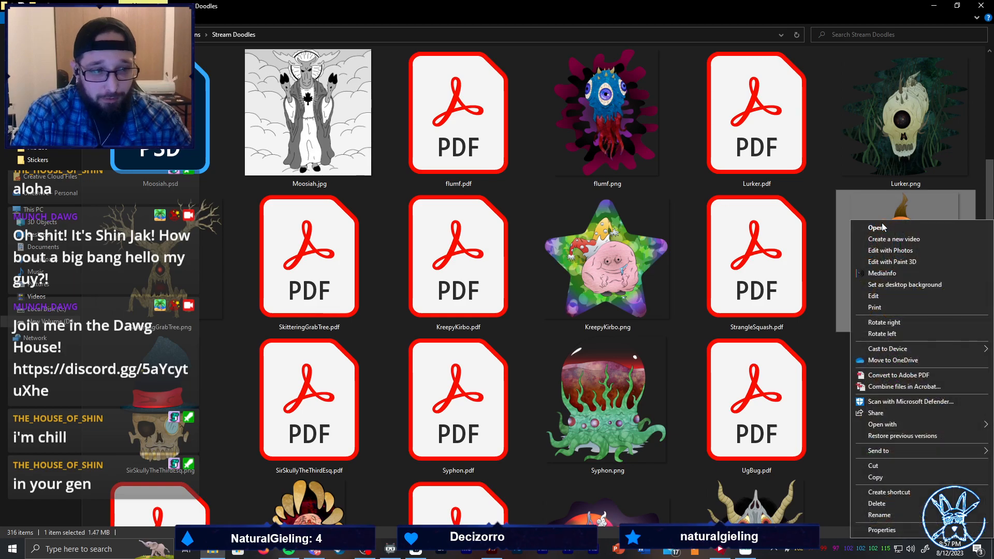
{"action": "right_click", "coordinate": [740, 252]}
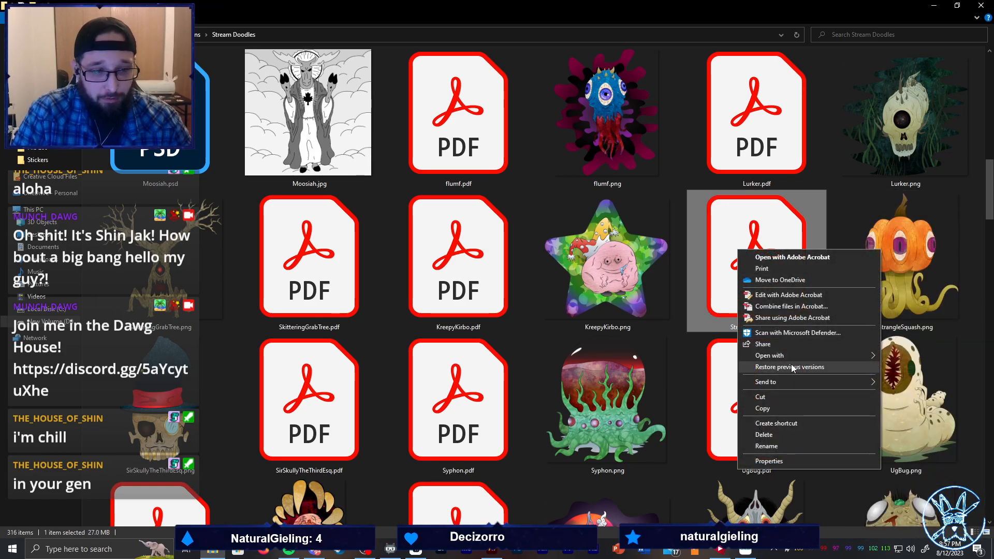
{"action": "mouse_move", "coordinate": [793, 353]}
{"action": "left_click", "coordinate": [650, 369]}
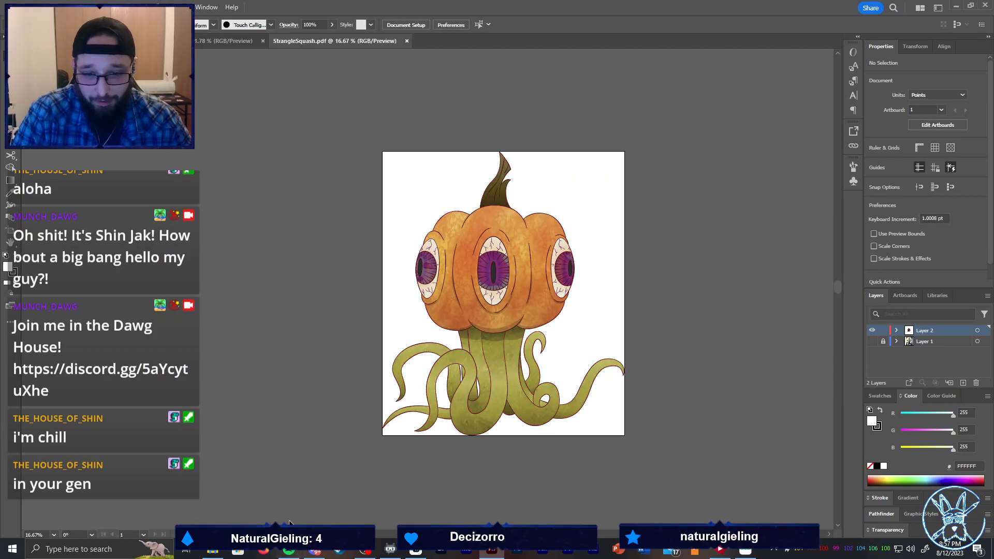
Switch back to the Stream Doodles folder in File Explorer to choose another artwork
{"action": "left_click", "coordinate": [215, 552]}
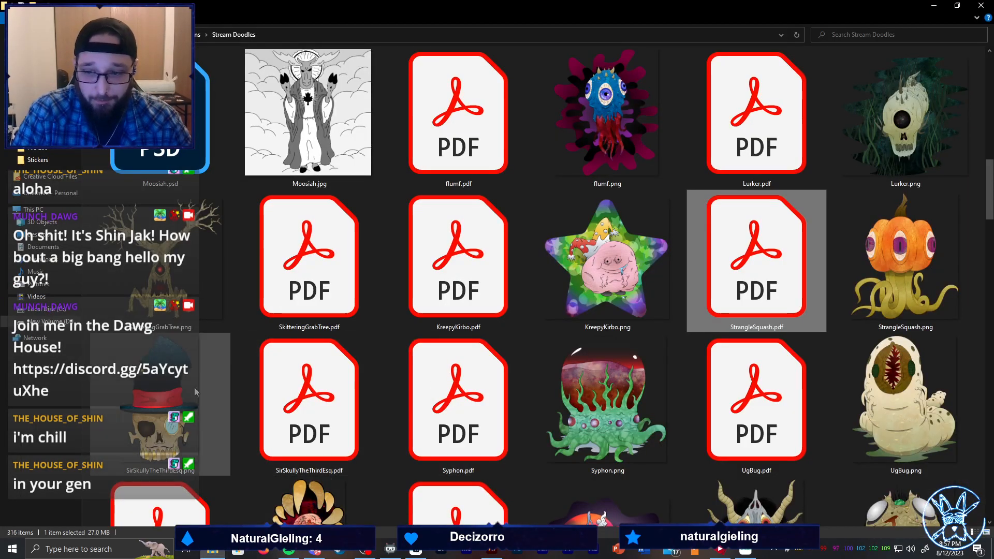
Open SirSkullyTheThirdEsq.pdf from the Stream Doodles folder in Adobe Illustrator 2023
{"action": "right_click", "coordinate": [162, 367]}
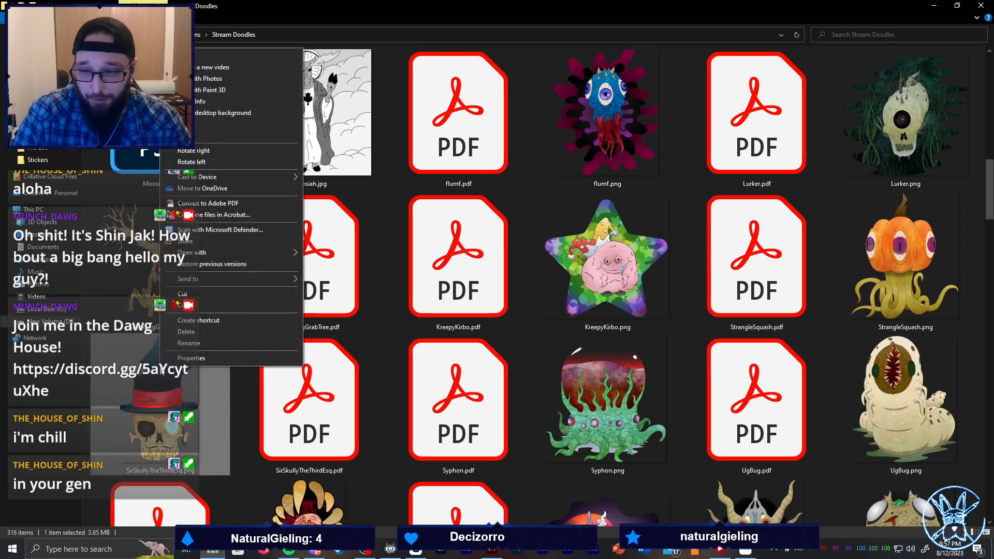
{"action": "right_click", "coordinate": [324, 416]}
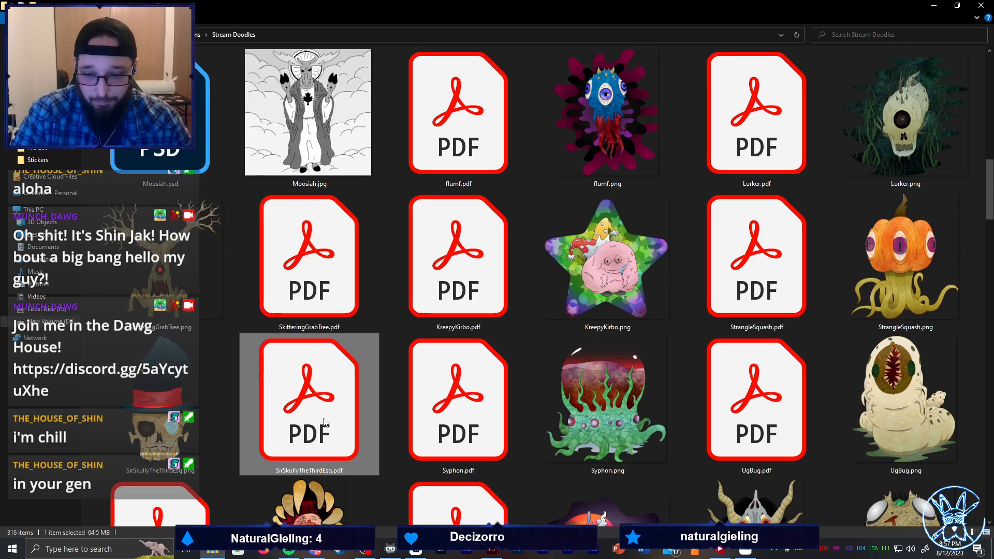
{"action": "mouse_move", "coordinate": [400, 305]}
{"action": "left_click", "coordinate": [506, 316]}
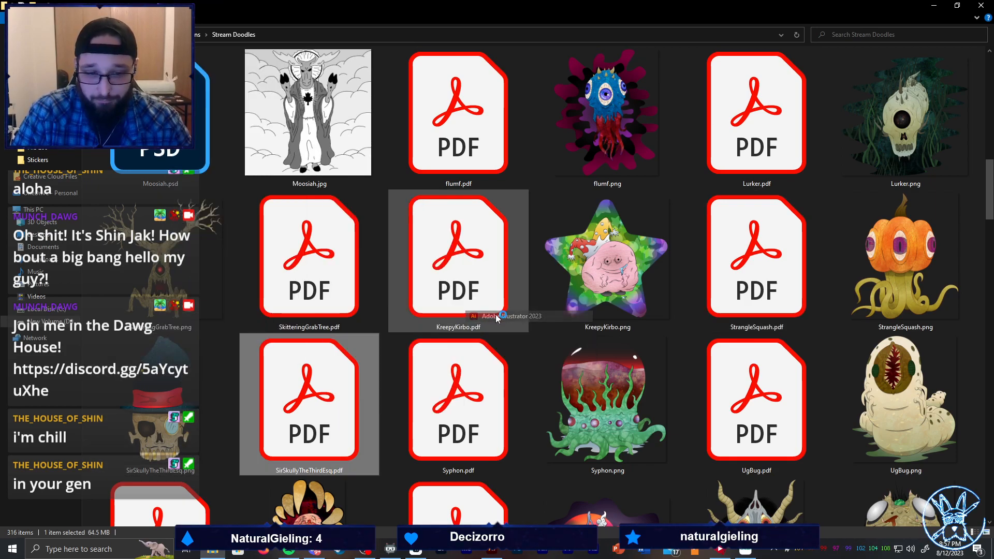
Return to the Stream Doodles folder in File Explorer and open Syphon.pdf in Adobe Illustrator 2023
{"action": "left_click", "coordinate": [211, 552]}
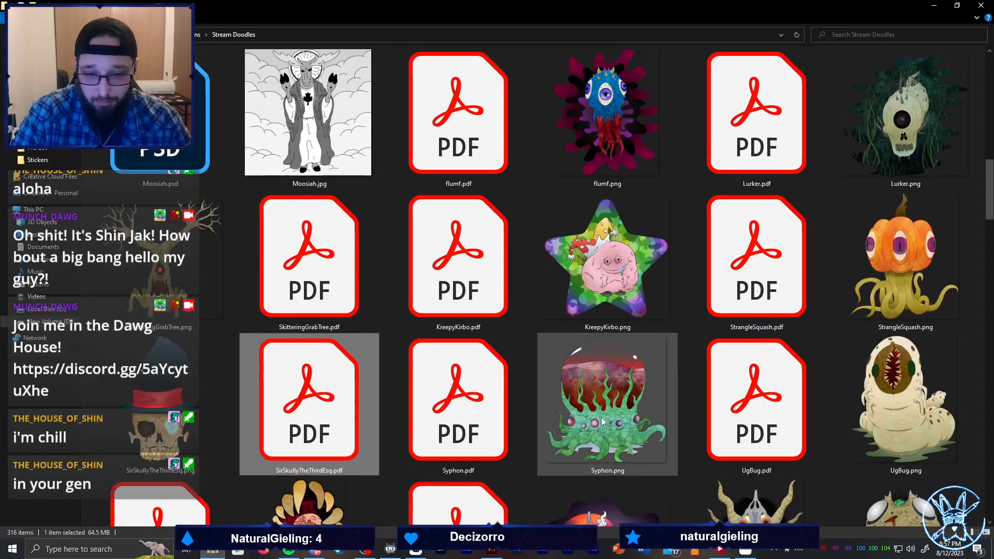
{"action": "right_click", "coordinate": [469, 413]}
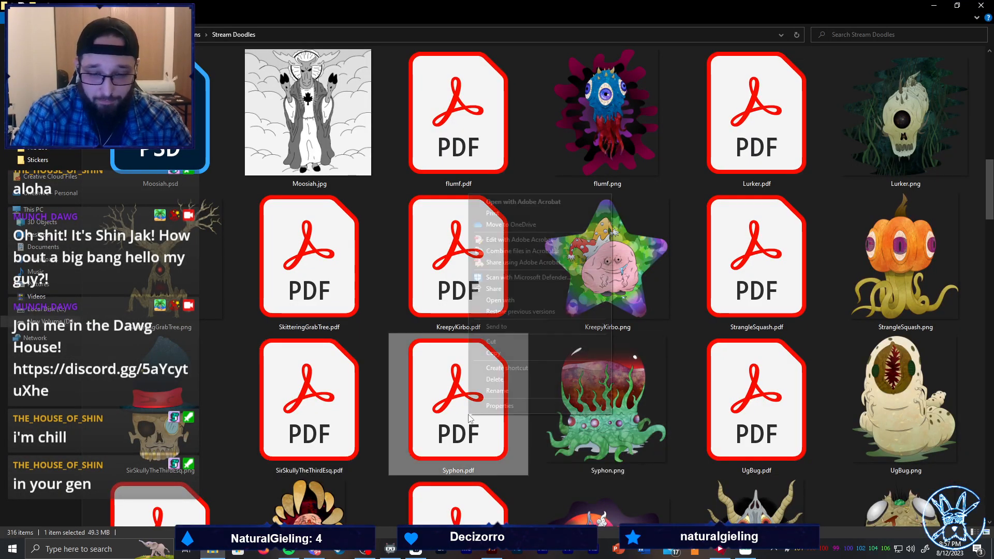
{"action": "mouse_move", "coordinate": [536, 302]}
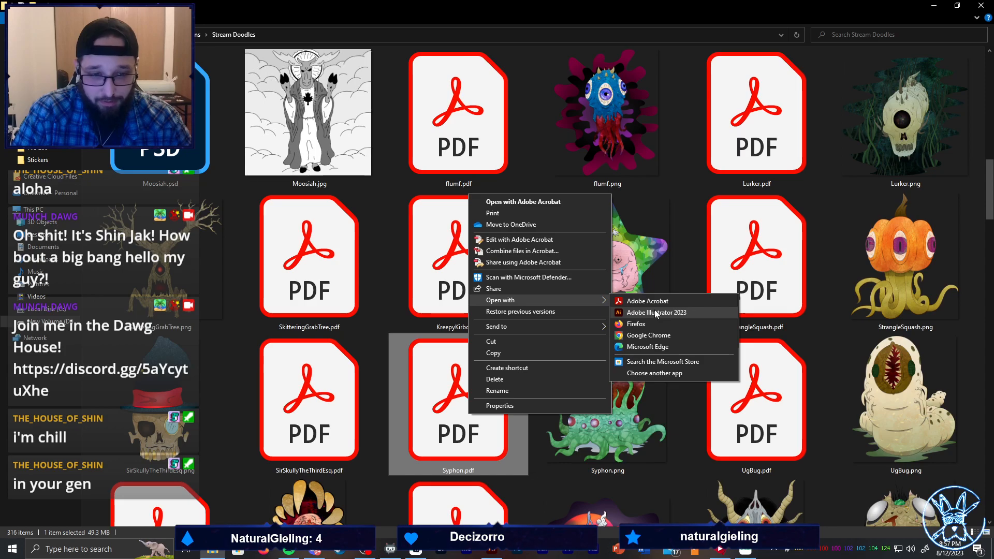
{"action": "left_click", "coordinate": [657, 313]}
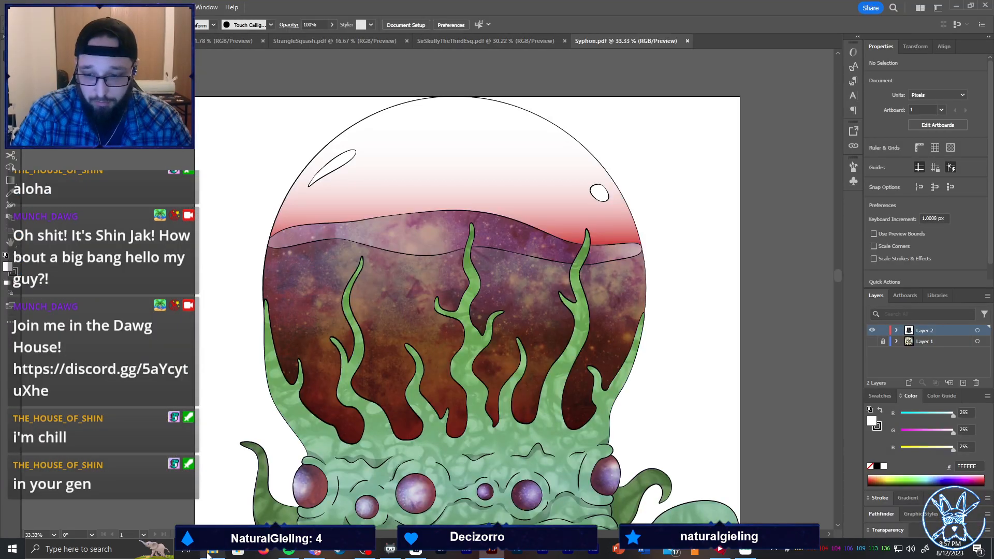
Switch back to the Stream Doodles folder and open FaceTime.pdf in Adobe Illustrator 2023
{"action": "left_click", "coordinate": [207, 554]}
{"action": "scroll", "coordinate": [444, 365], "scroll_direction": "down", "scroll_amount": 5}
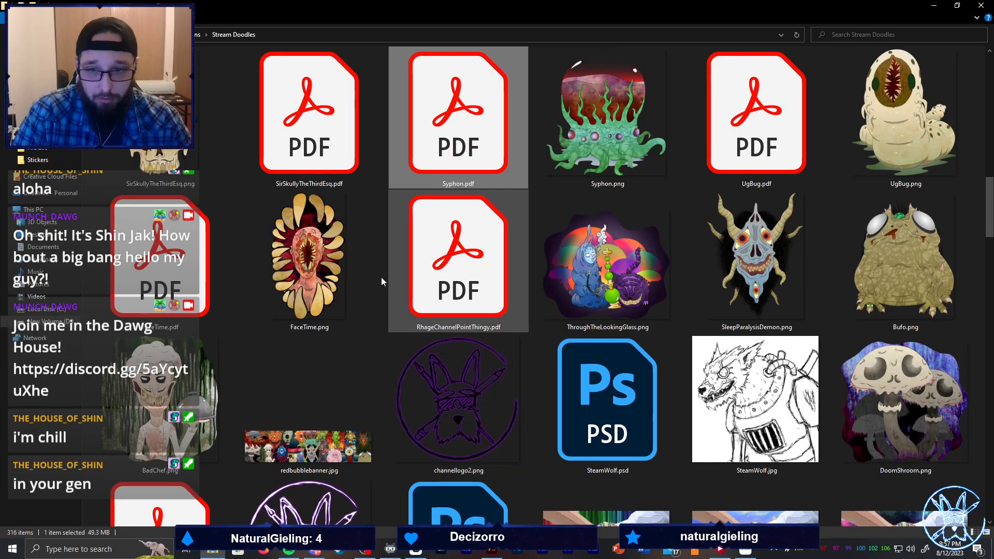
{"action": "right_click", "coordinate": [171, 265]}
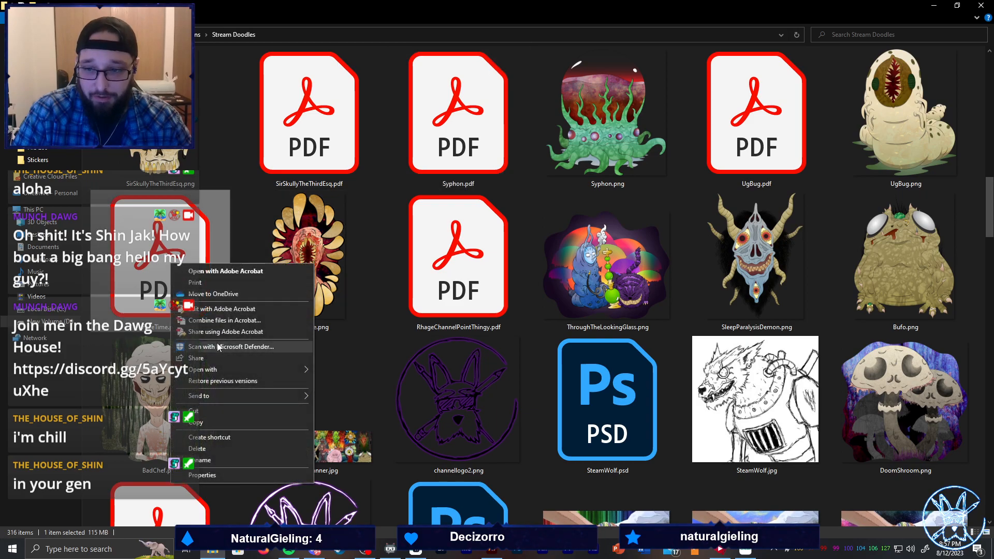
{"action": "mouse_move", "coordinate": [221, 370]}
{"action": "left_click", "coordinate": [364, 382]}
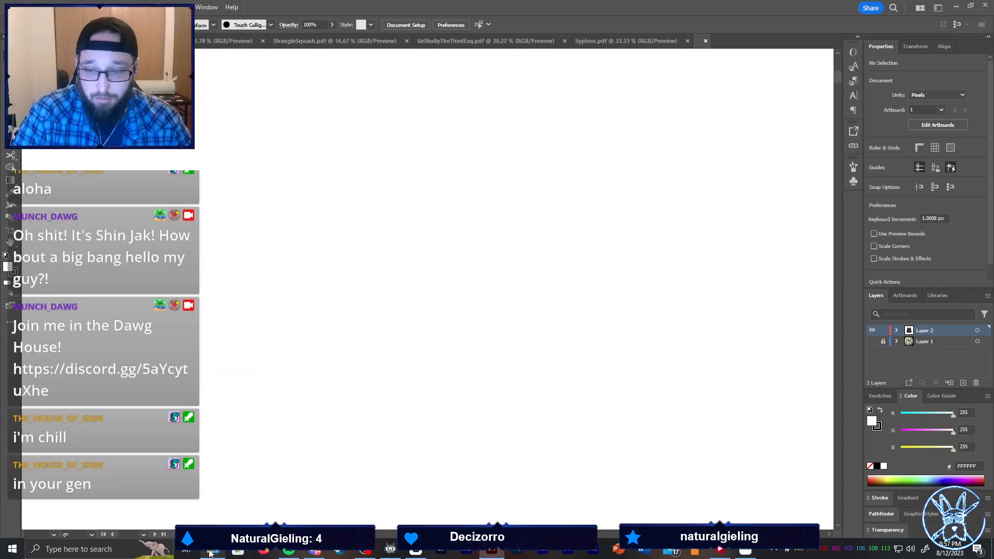
Return to the Stream Doodles folder, view BadChef.png in the image viewer and close it
{"action": "left_click", "coordinate": [210, 552]}
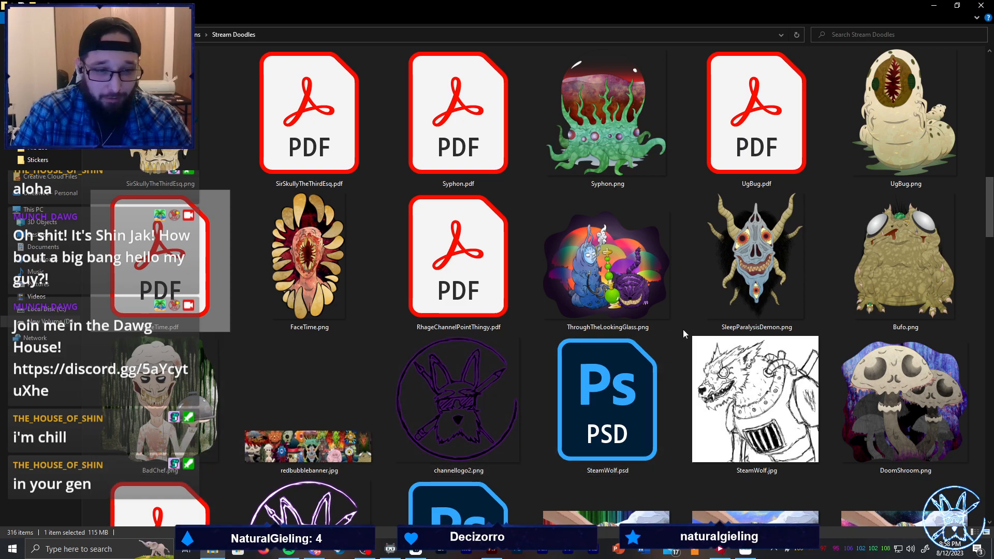
{"action": "double_click", "coordinate": [214, 418]}
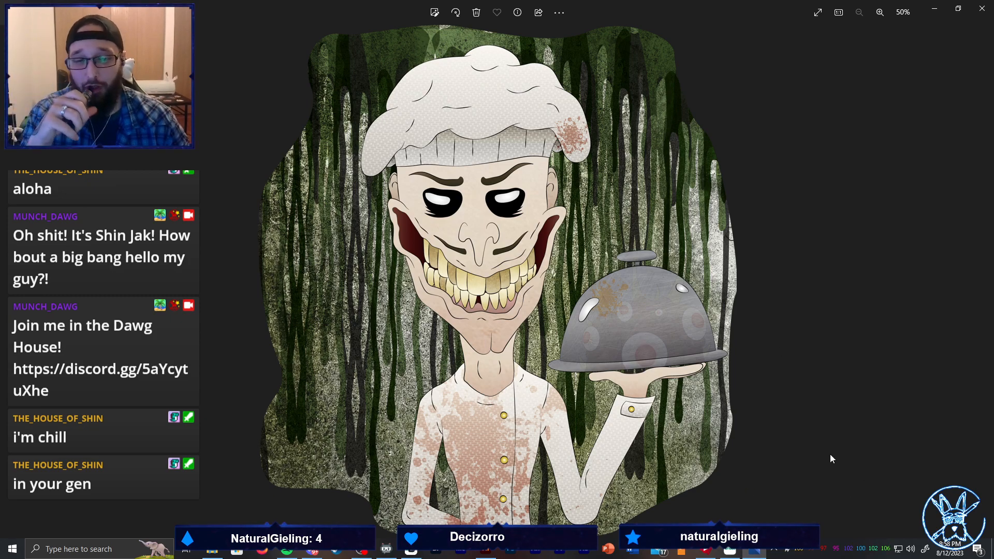
{"action": "left_click", "coordinate": [975, 16]}
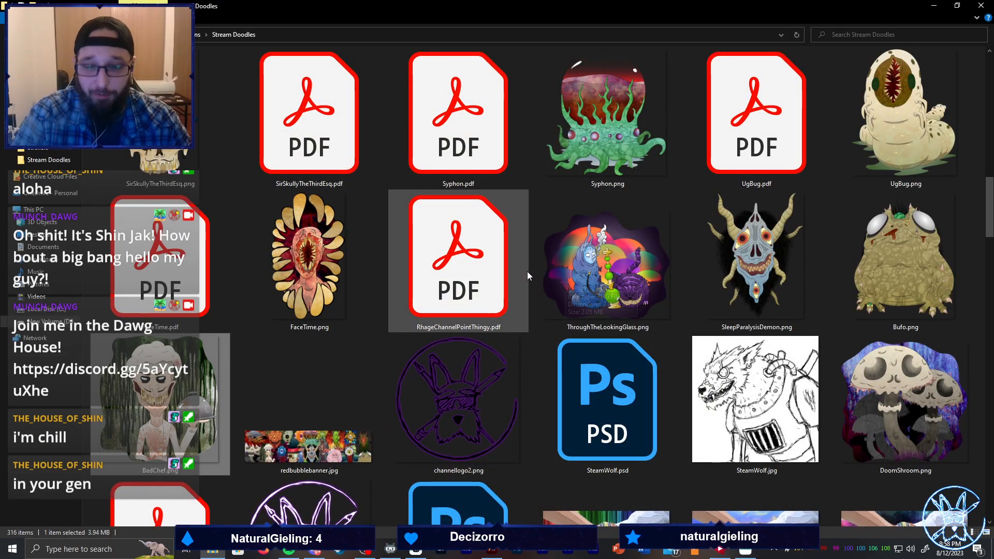
Find FalseEye.pdf further down the Stream Doodles folder and open it in Adobe Illustrator 2023
{"action": "scroll", "coordinate": [527, 272], "scroll_direction": "down", "scroll_amount": 3}
{"action": "scroll", "coordinate": [485, 302], "scroll_direction": "down", "scroll_amount": 3}
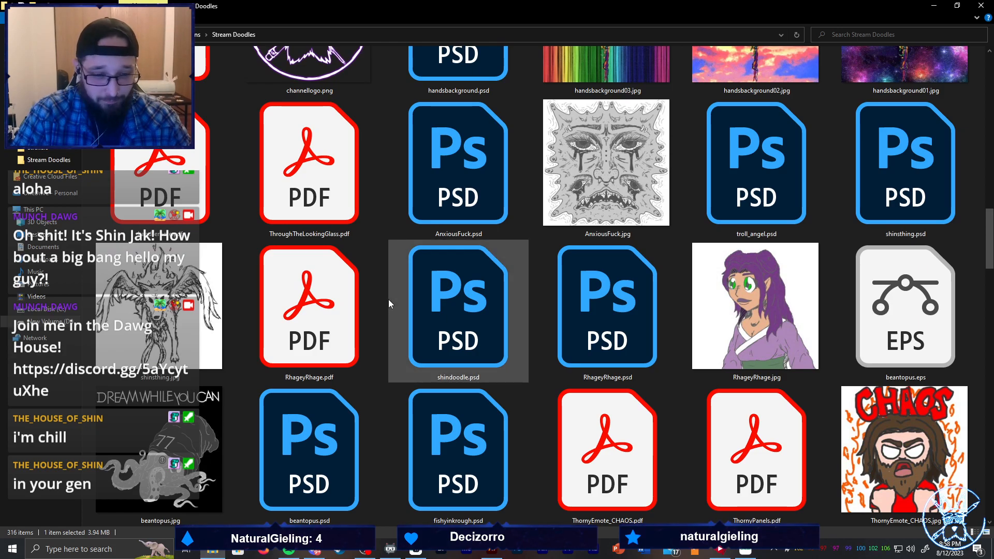
{"action": "scroll", "coordinate": [388, 300], "scroll_direction": "down", "scroll_amount": 3}
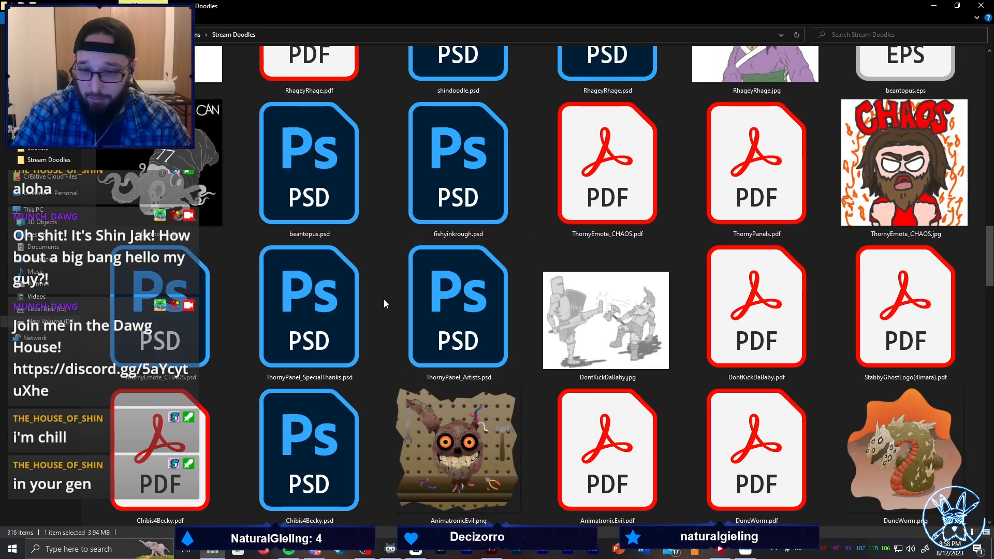
{"action": "scroll", "coordinate": [384, 299], "scroll_direction": "down", "scroll_amount": 3}
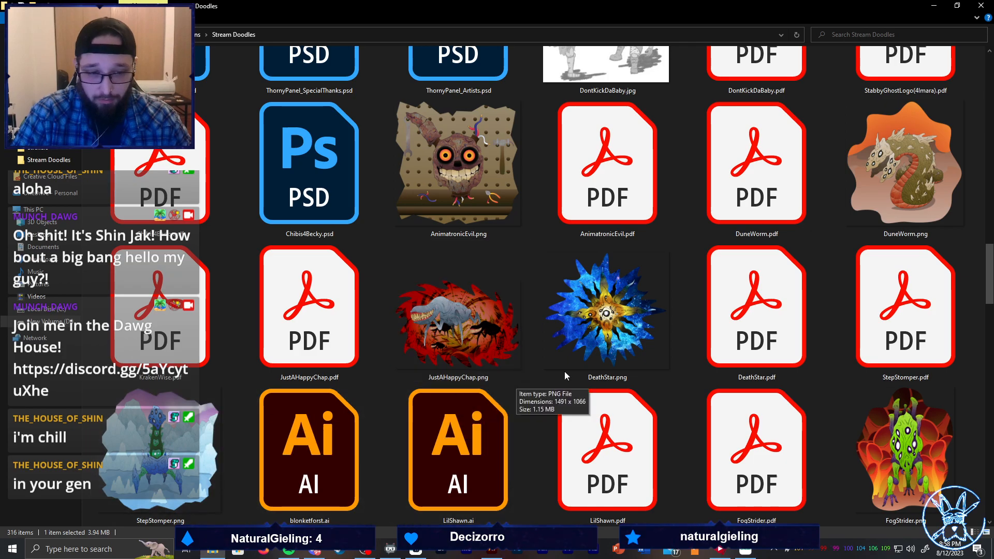
{"action": "scroll", "coordinate": [880, 362], "scroll_direction": "down", "scroll_amount": 3}
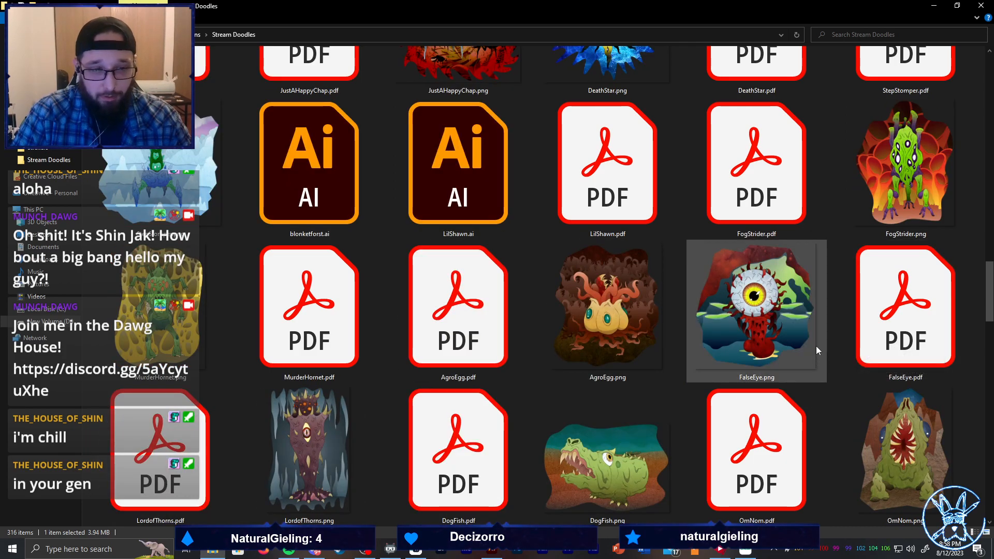
{"action": "scroll", "coordinate": [816, 341], "scroll_direction": "up", "scroll_amount": 3}
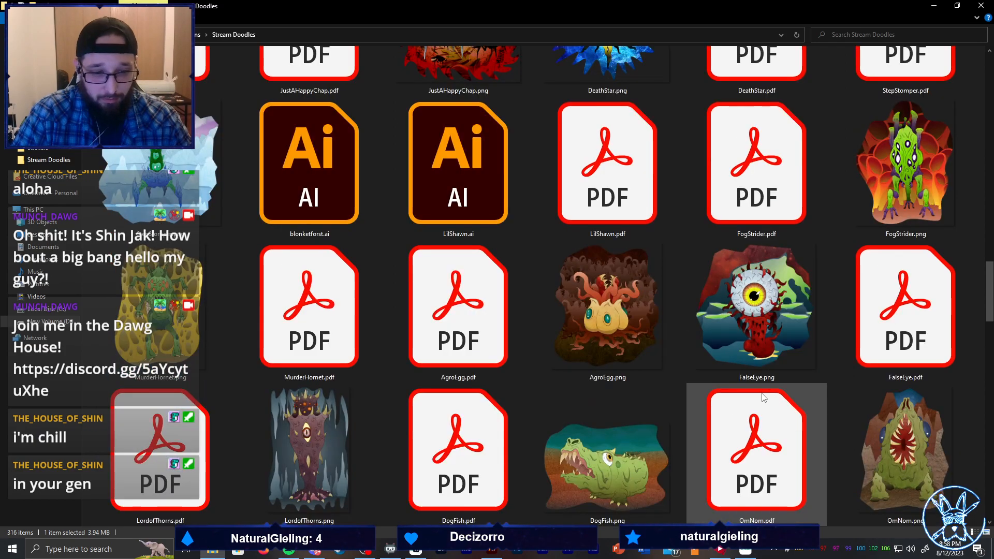
{"action": "scroll", "coordinate": [750, 419], "scroll_direction": "down", "scroll_amount": 3}
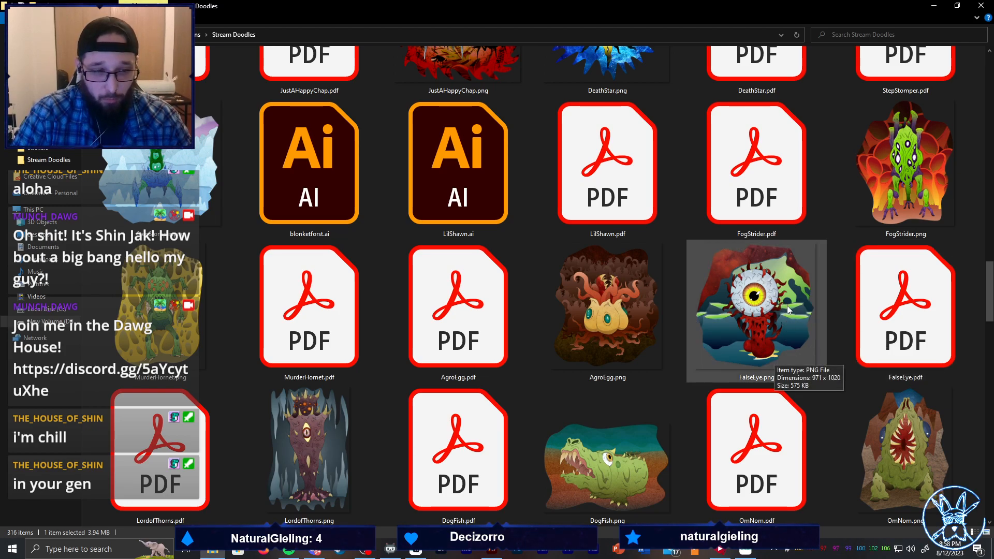
{"action": "right_click", "coordinate": [852, 331]}
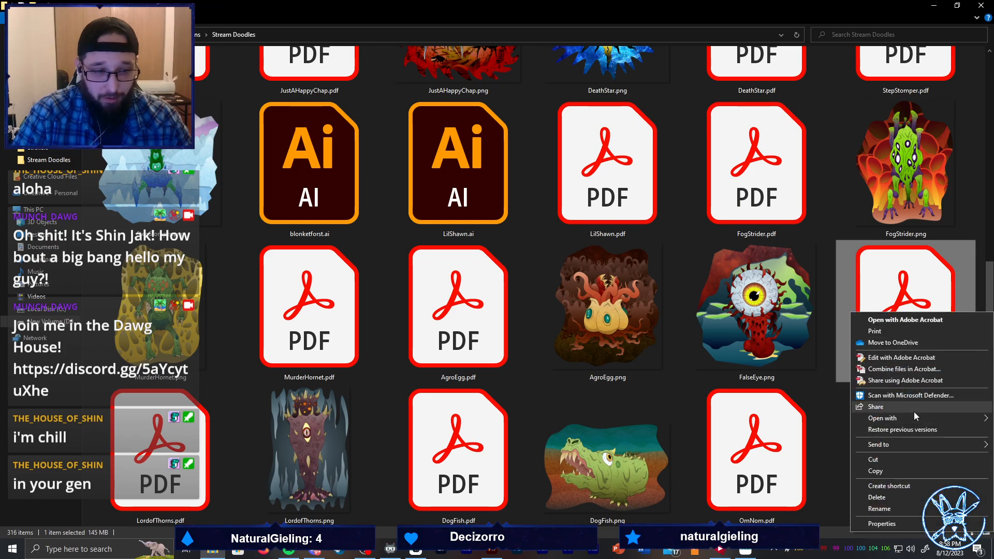
{"action": "mouse_move", "coordinate": [911, 418]}
{"action": "left_click", "coordinate": [781, 430]}
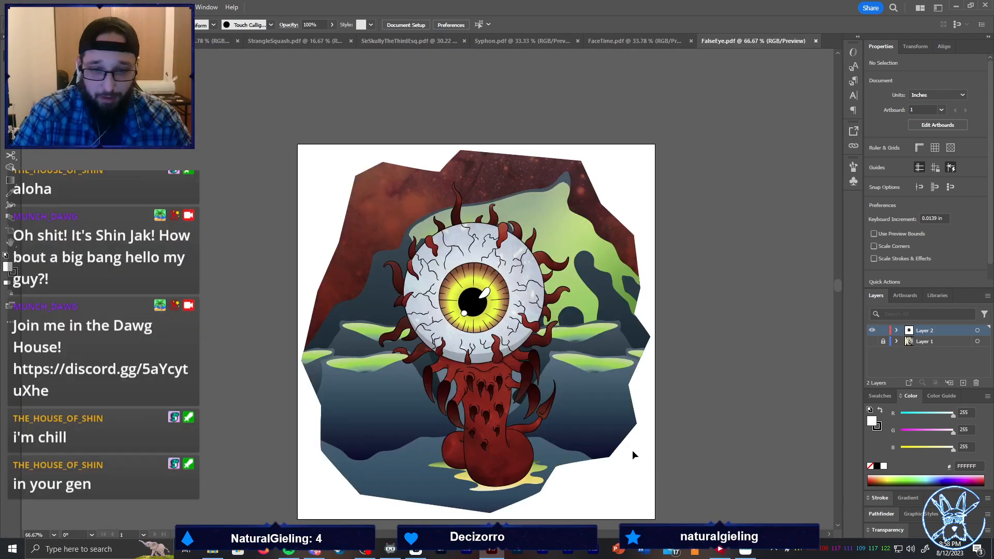
Return to the Stream Doodles folder, locate BadChef.pdf and open it in Adobe Illustrator 2023
{"action": "left_click", "coordinate": [216, 552]}
{"action": "scroll", "coordinate": [222, 423], "scroll_direction": "down", "scroll_amount": 5}
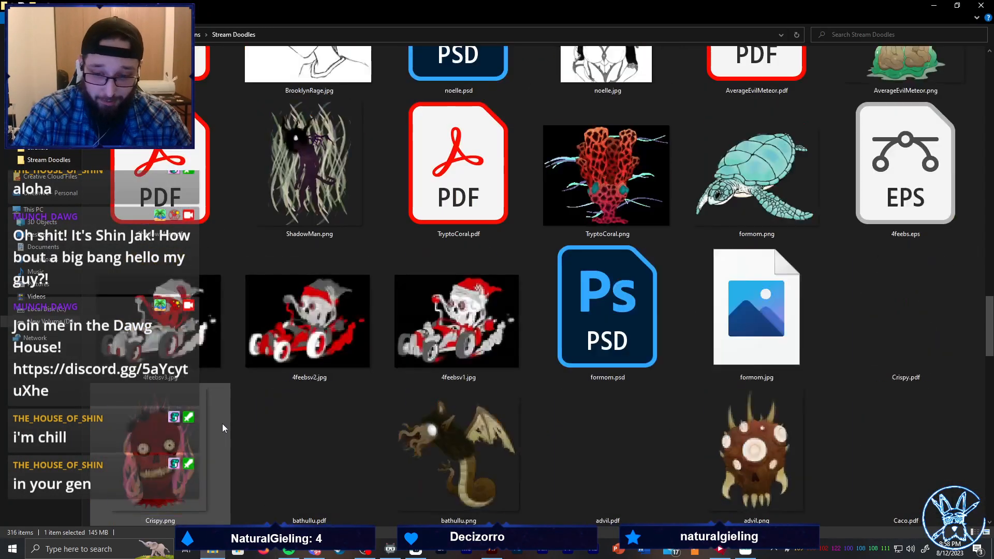
{"action": "scroll", "coordinate": [328, 432], "scroll_direction": "up", "scroll_amount": 5}
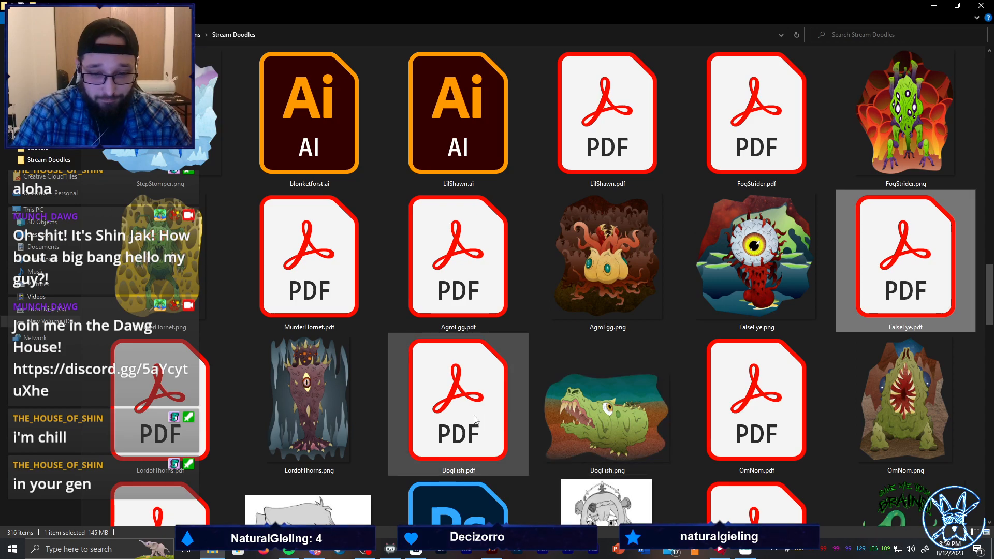
{"action": "scroll", "coordinate": [734, 408], "scroll_direction": "down", "scroll_amount": 4}
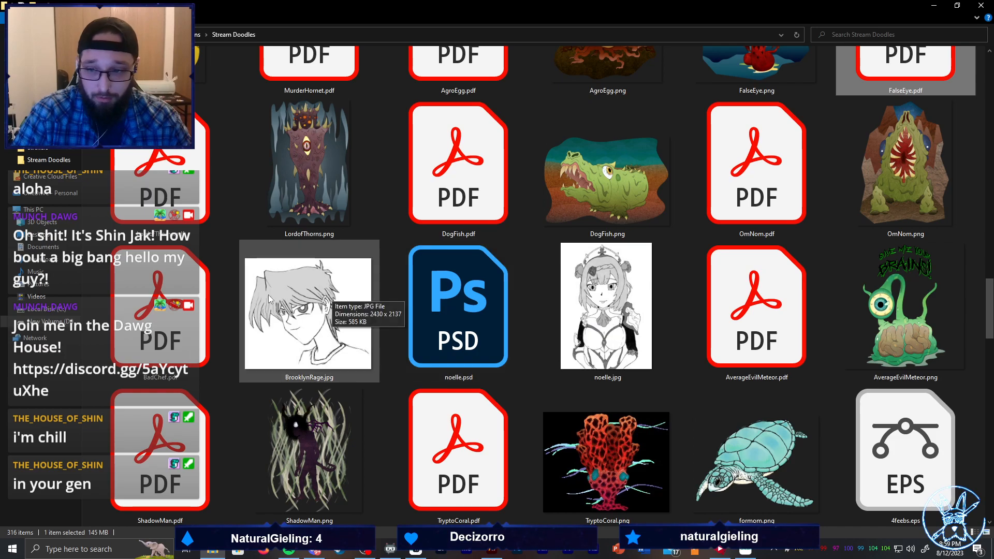
{"action": "right_click", "coordinate": [180, 331]}
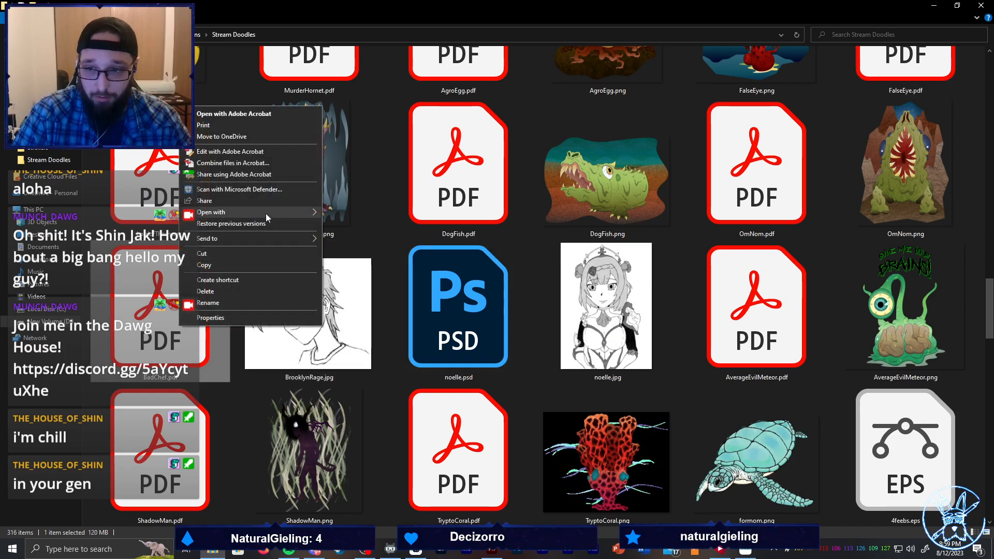
{"action": "mouse_move", "coordinate": [265, 214]}
{"action": "left_click", "coordinate": [350, 226]}
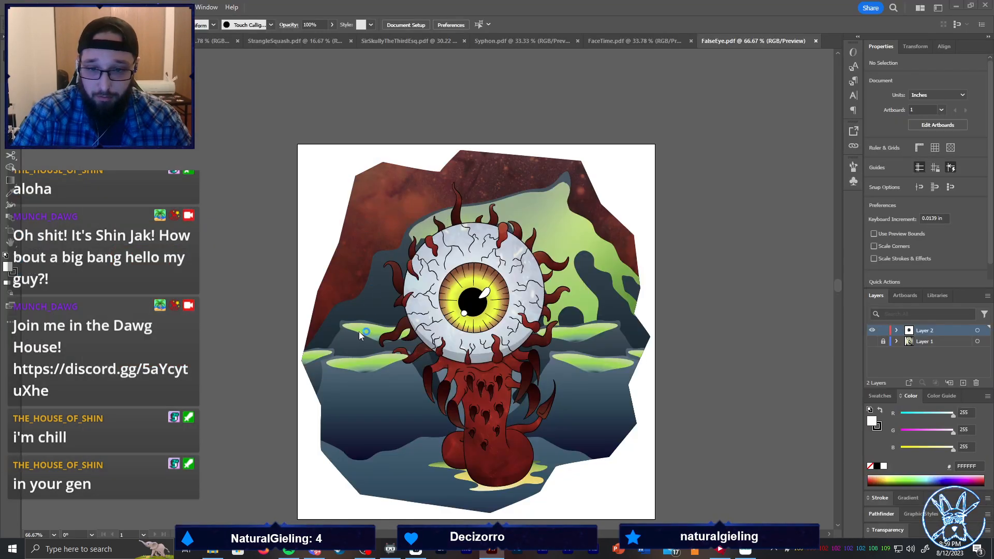
Switch back to the Stream Doodles folder, browse the remaining artwork, view TechnoDome.png in the image viewer and close it
{"action": "key", "text": "alt+Tab"}
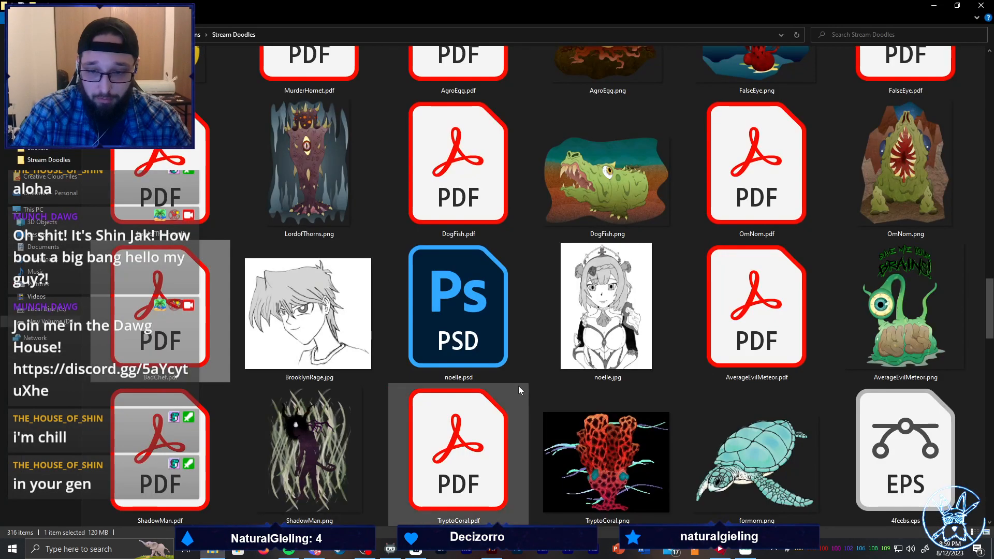
{"action": "scroll", "coordinate": [517, 387], "scroll_direction": "down", "scroll_amount": 2}
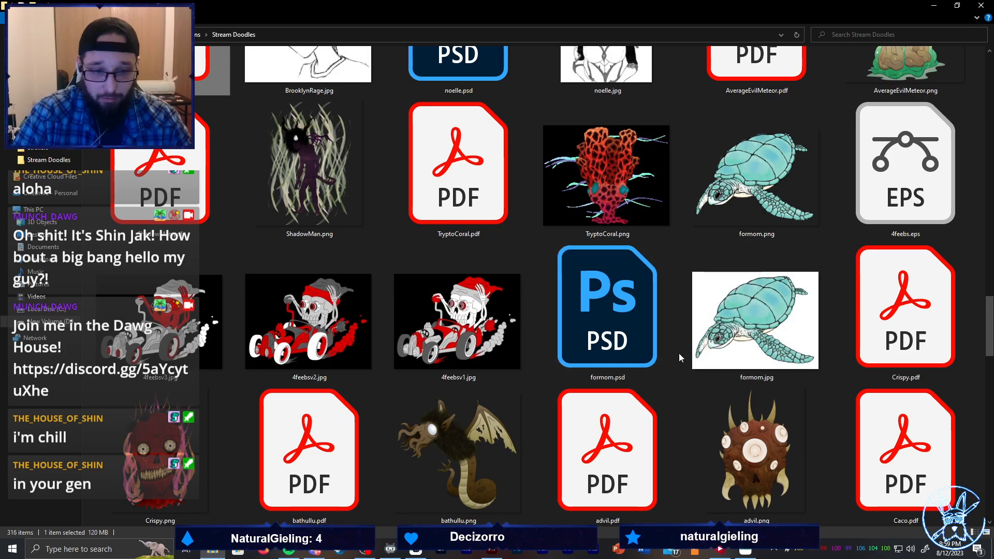
{"action": "scroll", "coordinate": [679, 353], "scroll_direction": "down", "scroll_amount": 3}
{"action": "scroll", "coordinate": [679, 353], "scroll_direction": "up", "scroll_amount": 3}
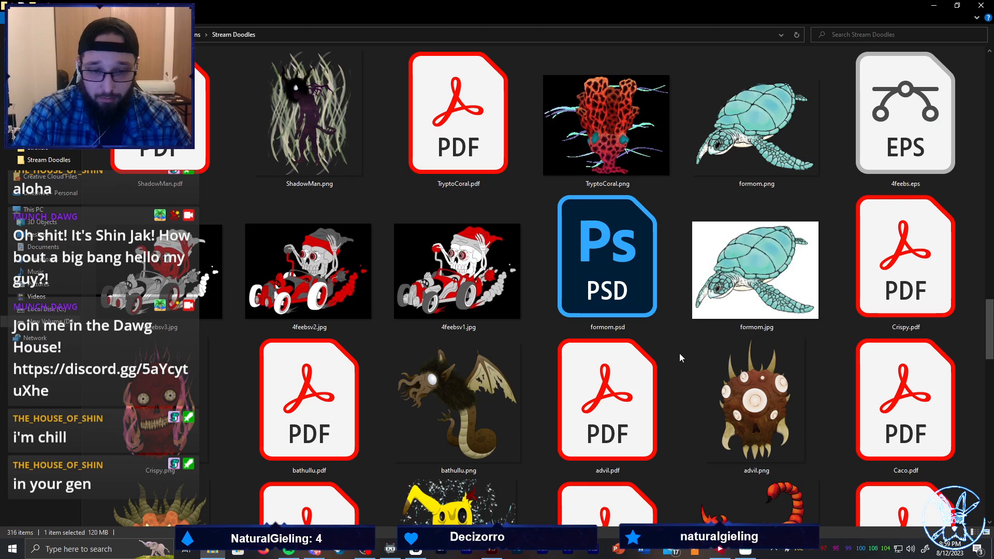
{"action": "scroll", "coordinate": [679, 353], "scroll_direction": "down", "scroll_amount": 3}
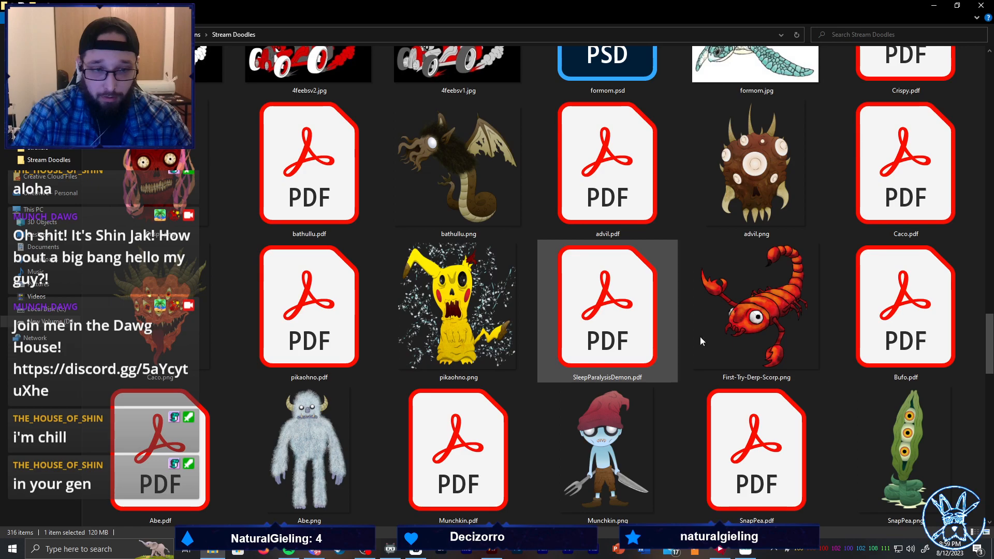
{"action": "scroll", "coordinate": [868, 360], "scroll_direction": "down", "scroll_amount": 4}
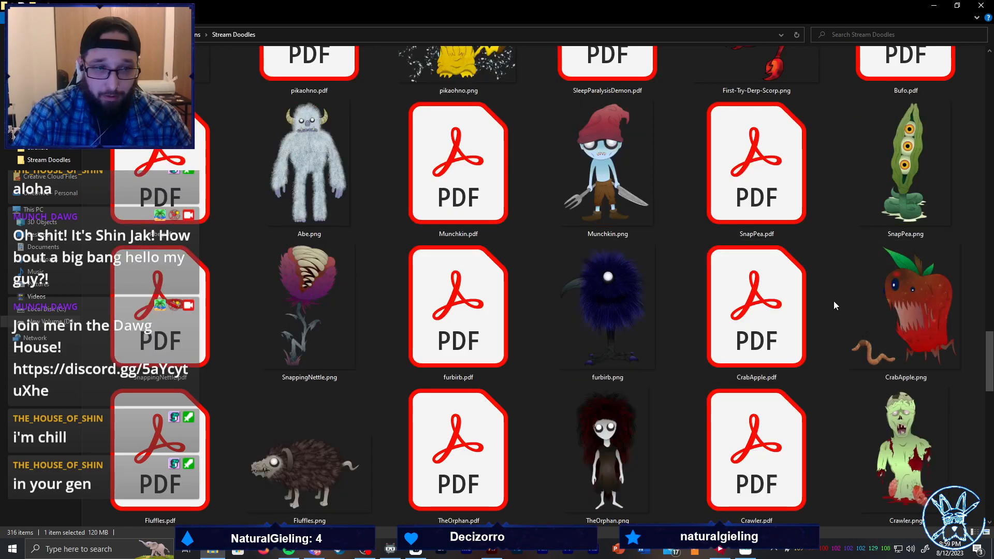
{"action": "scroll", "coordinate": [827, 300], "scroll_direction": "up", "scroll_amount": 3}
{"action": "scroll", "coordinate": [827, 300], "scroll_direction": "down", "scroll_amount": 3}
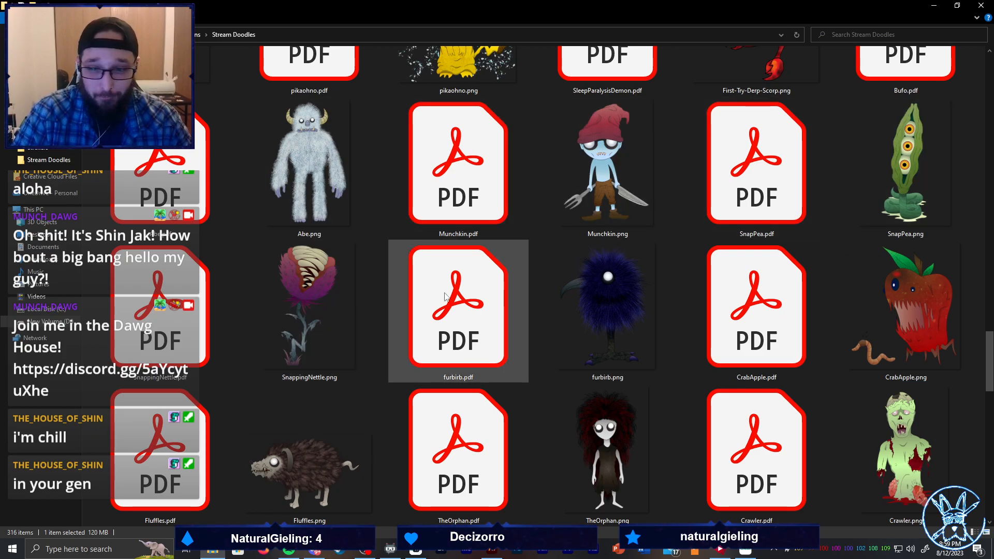
{"action": "scroll", "coordinate": [782, 291], "scroll_direction": "down", "scroll_amount": 2}
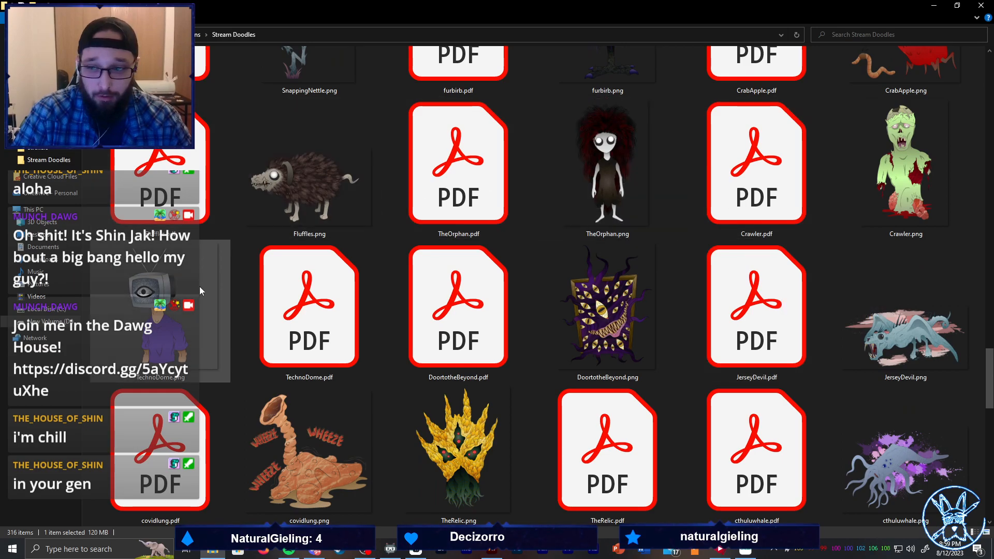
{"action": "double_click", "coordinate": [208, 321]}
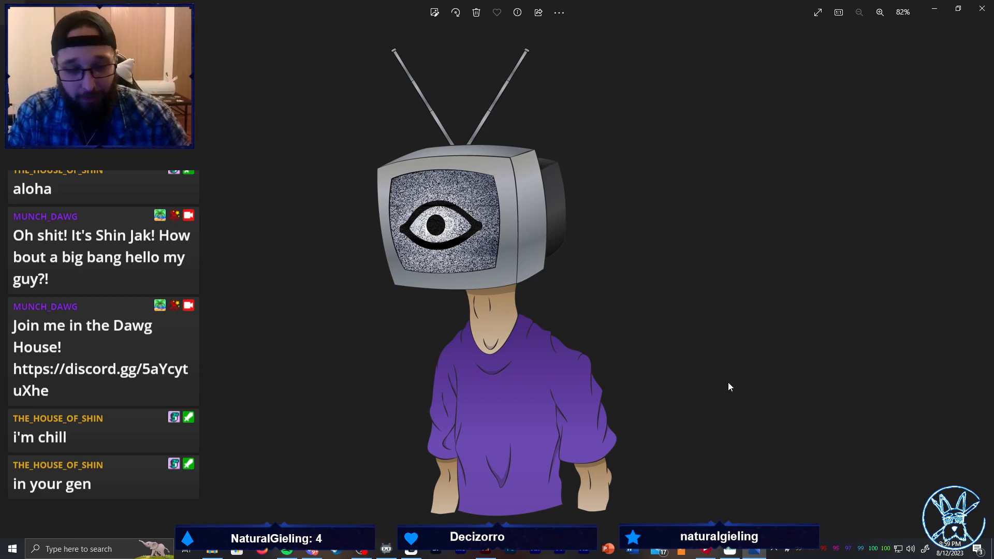
{"action": "left_click", "coordinate": [982, 8]}
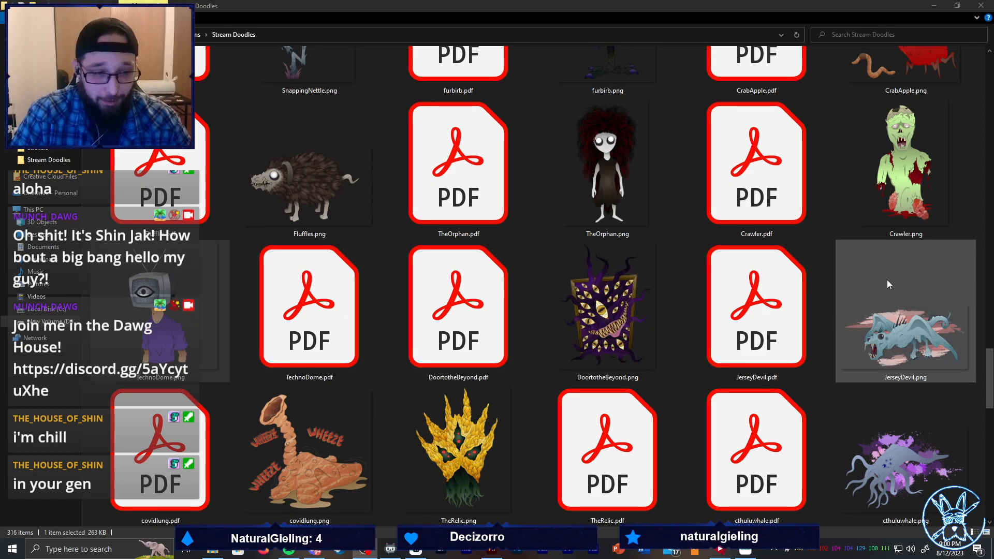
Browse further through the Stream Doodles folder, find omnimaw.pdf and open it in Adobe Illustrator 2023
{"action": "scroll", "coordinate": [839, 295], "scroll_direction": "down", "scroll_amount": 7}
{"action": "scroll", "coordinate": [840, 295], "scroll_direction": "up", "scroll_amount": 6}
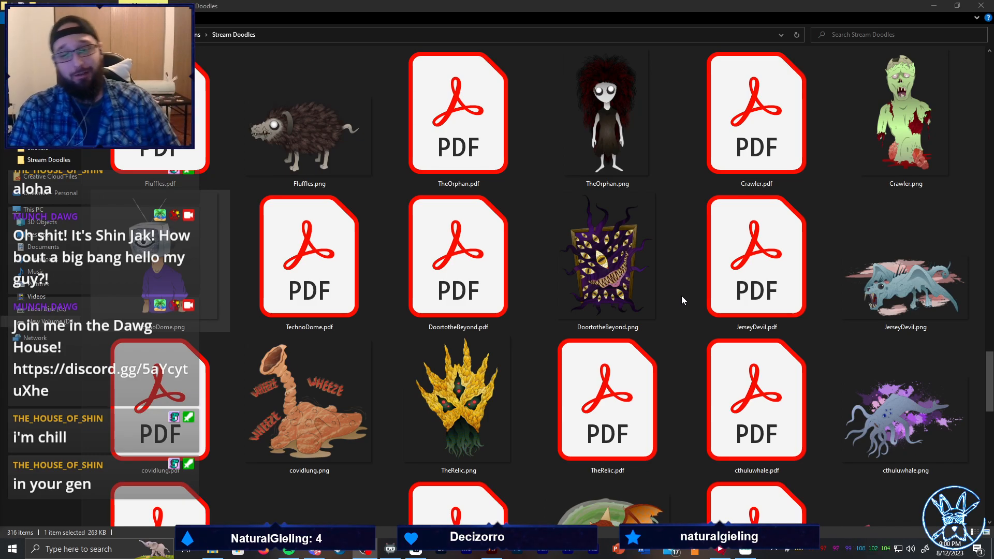
{"action": "scroll", "coordinate": [615, 334], "scroll_direction": "down", "scroll_amount": 5}
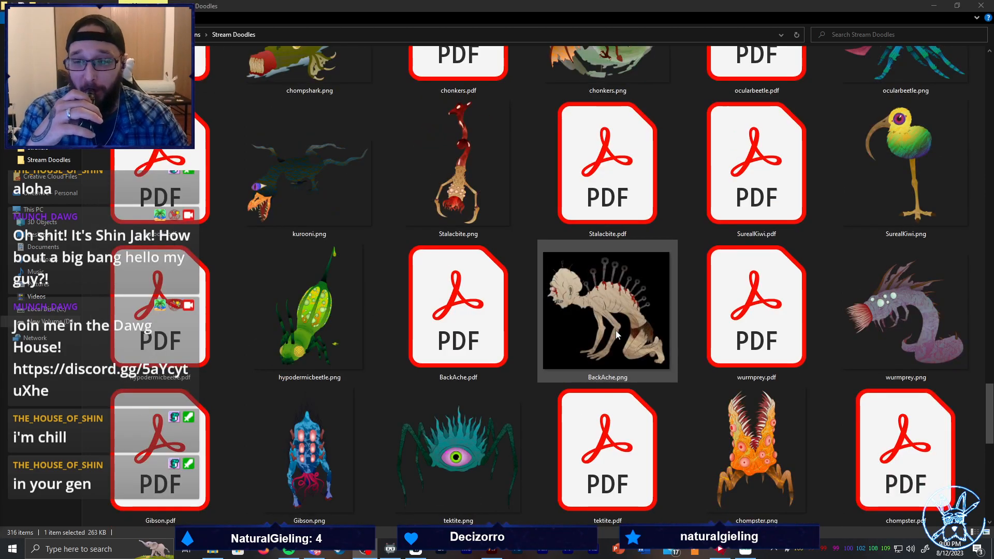
{"action": "scroll", "coordinate": [559, 307], "scroll_direction": "down", "scroll_amount": 8}
{"action": "scroll", "coordinate": [558, 298], "scroll_direction": "up", "scroll_amount": 7}
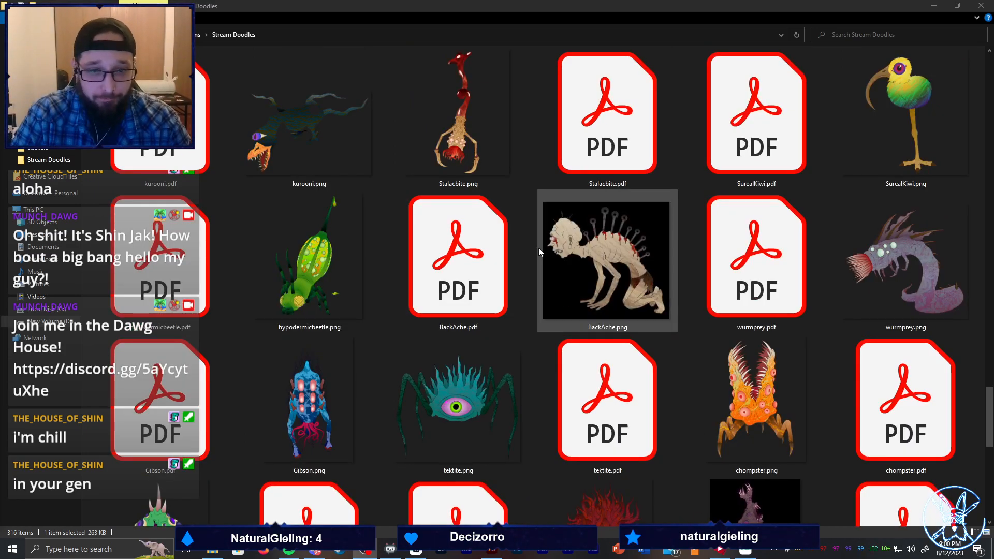
{"action": "scroll", "coordinate": [536, 273], "scroll_direction": "down", "scroll_amount": 3}
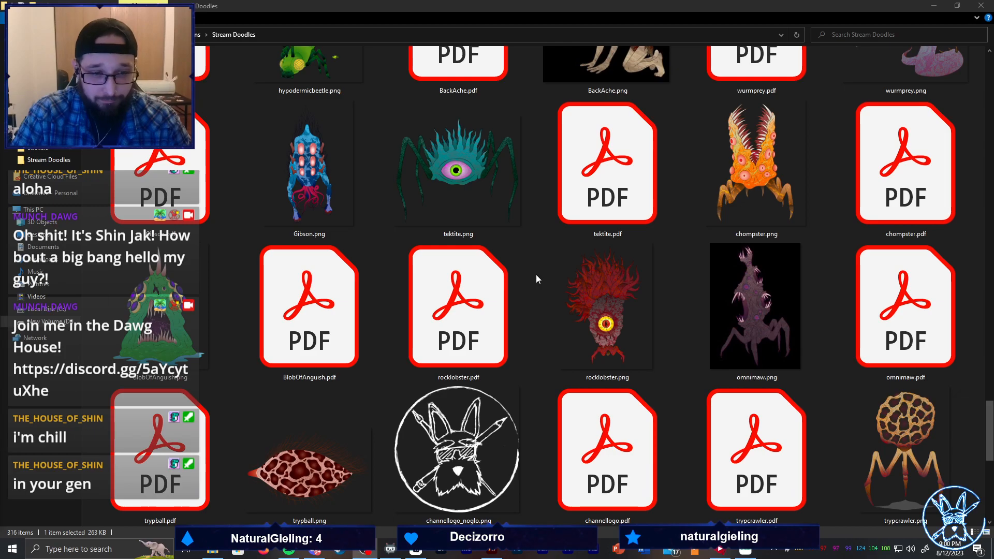
{"action": "right_click", "coordinate": [909, 318]}
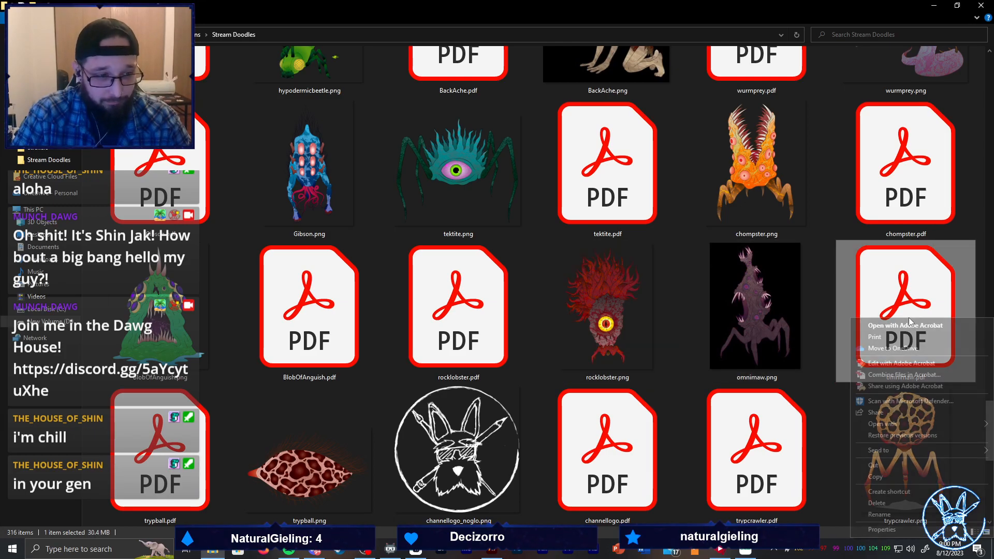
{"action": "mouse_move", "coordinate": [911, 423]}
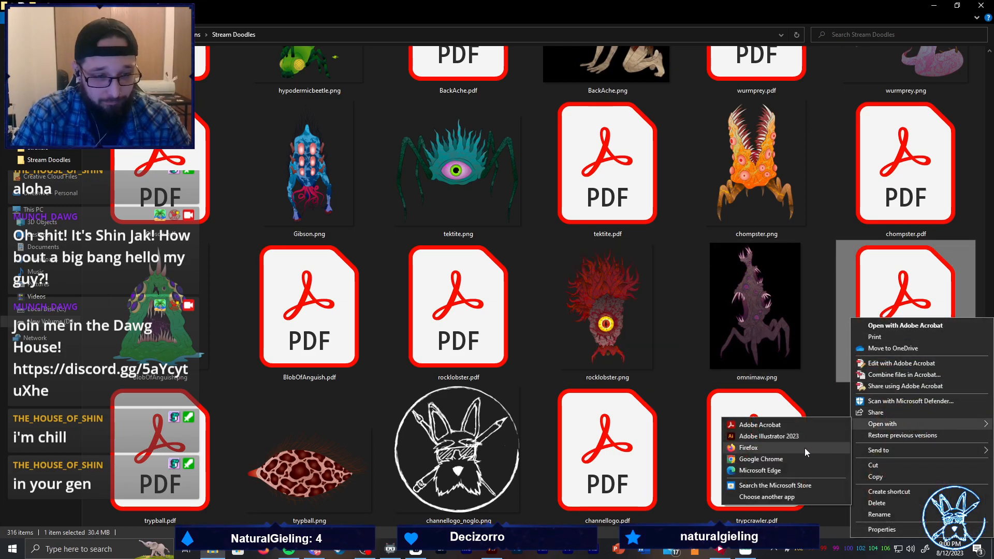
{"action": "left_click", "coordinate": [777, 438]}
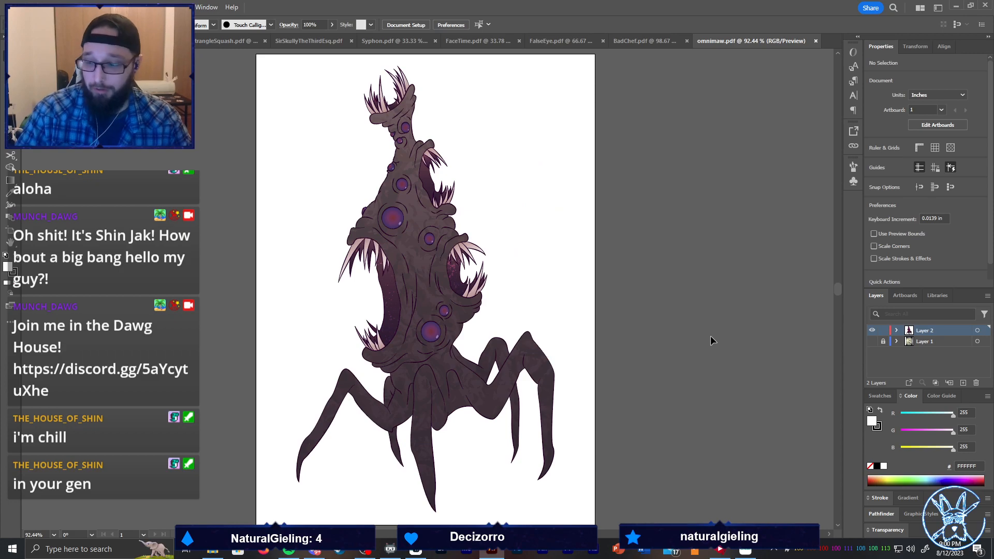
Inspect the creature's leg edges by selecting the texture clip group and the outline group in turn
{"action": "left_click", "coordinate": [553, 429]}
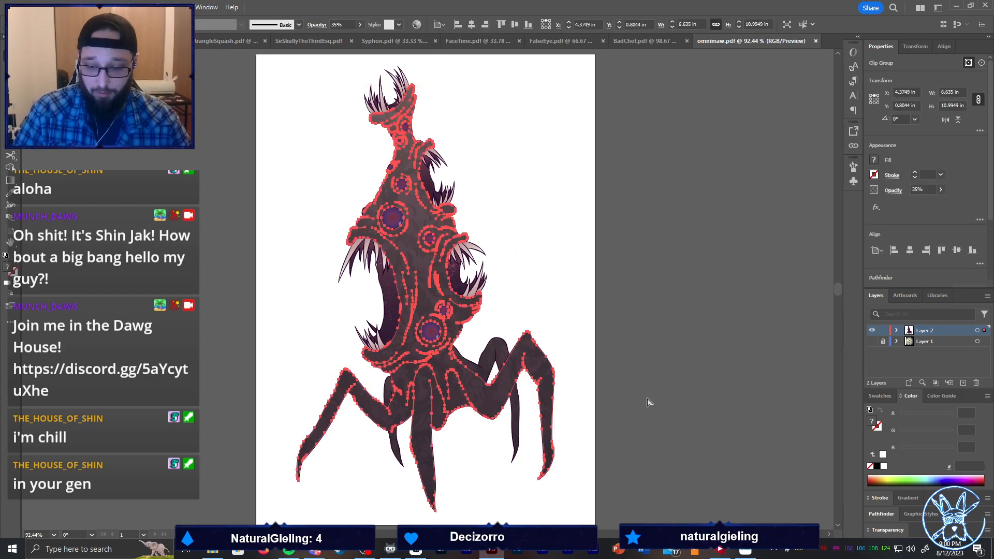
{"action": "left_click", "coordinate": [603, 389]}
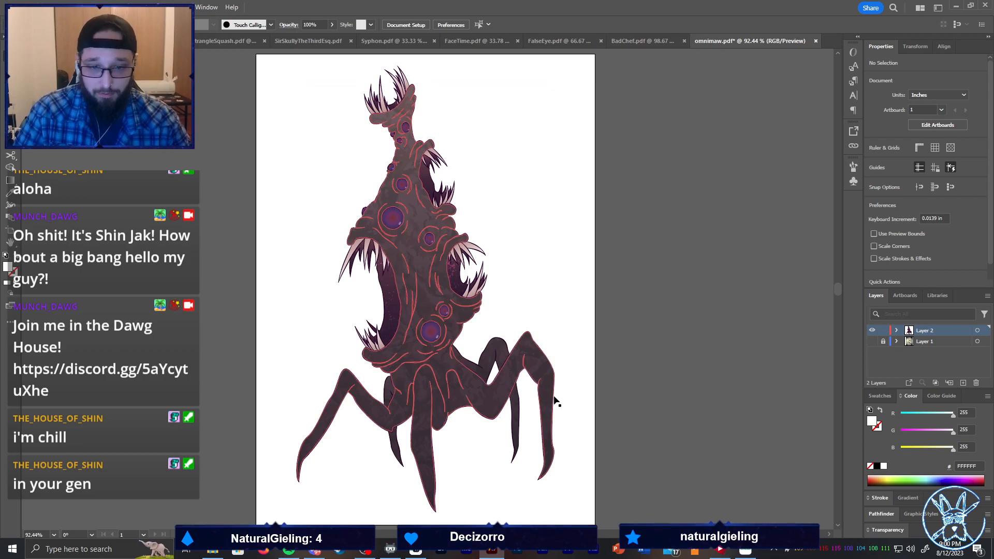
{"action": "left_click", "coordinate": [554, 397]}
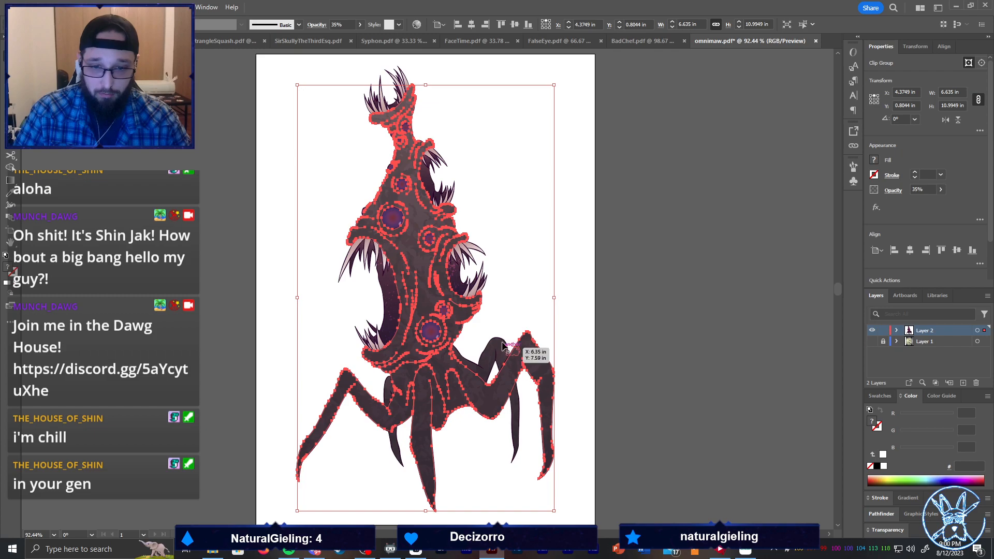
{"action": "scroll", "coordinate": [528, 418], "scroll_direction": "up", "scroll_amount": 2}
{"action": "scroll", "coordinate": [528, 418], "scroll_direction": "up", "scroll_amount": 5}
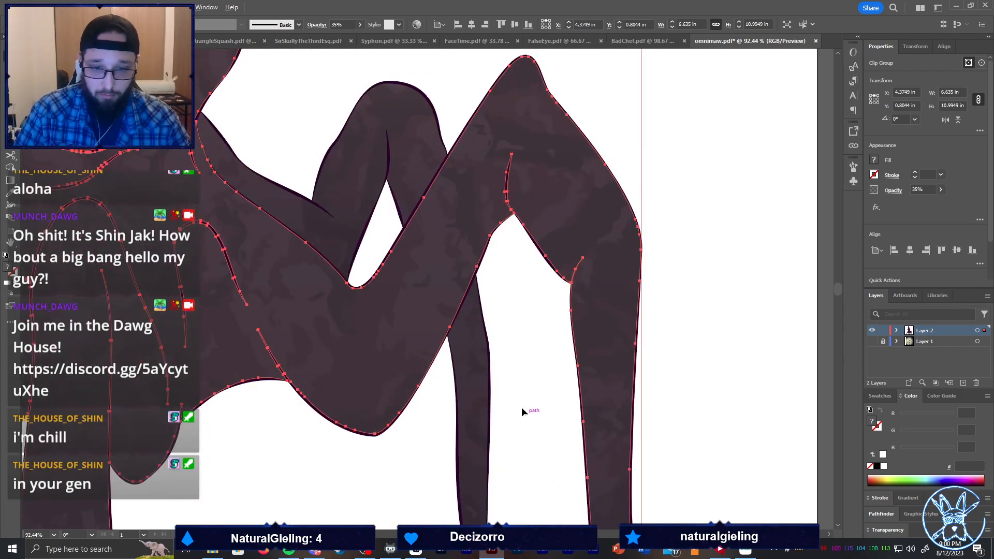
{"action": "left_click", "coordinate": [490, 359]}
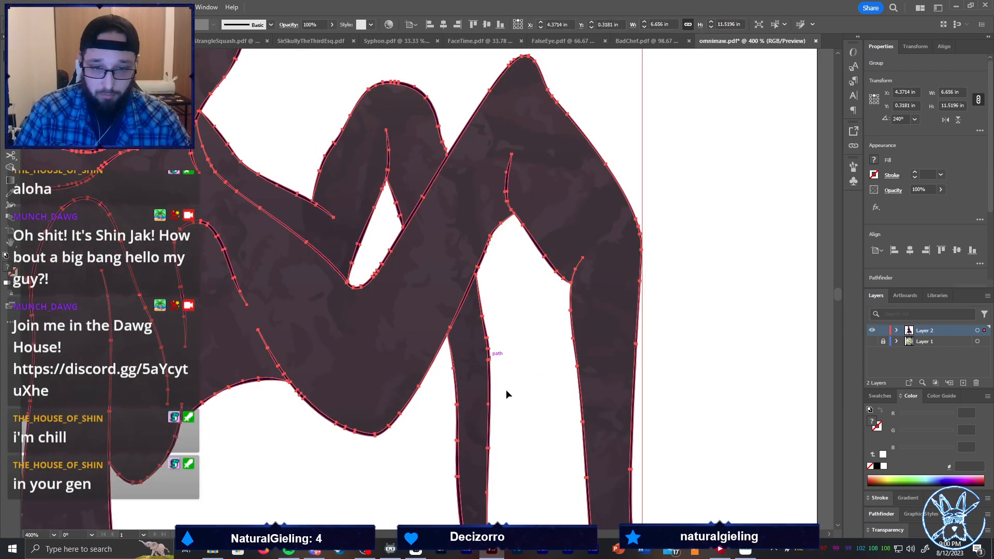
{"action": "left_click", "coordinate": [689, 388]}
{"action": "left_click", "coordinate": [636, 379]}
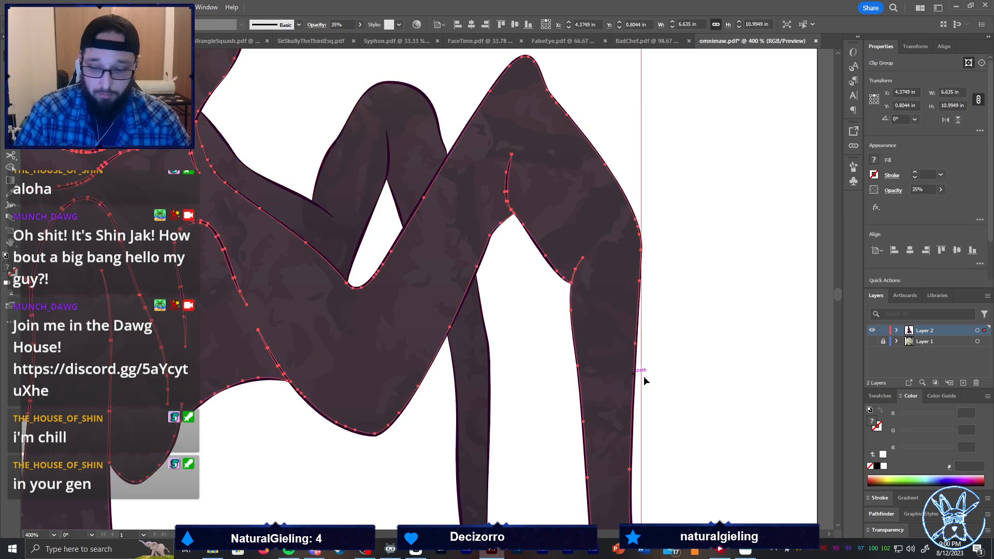
{"action": "left_click", "coordinate": [650, 382]}
{"action": "left_click", "coordinate": [637, 381]}
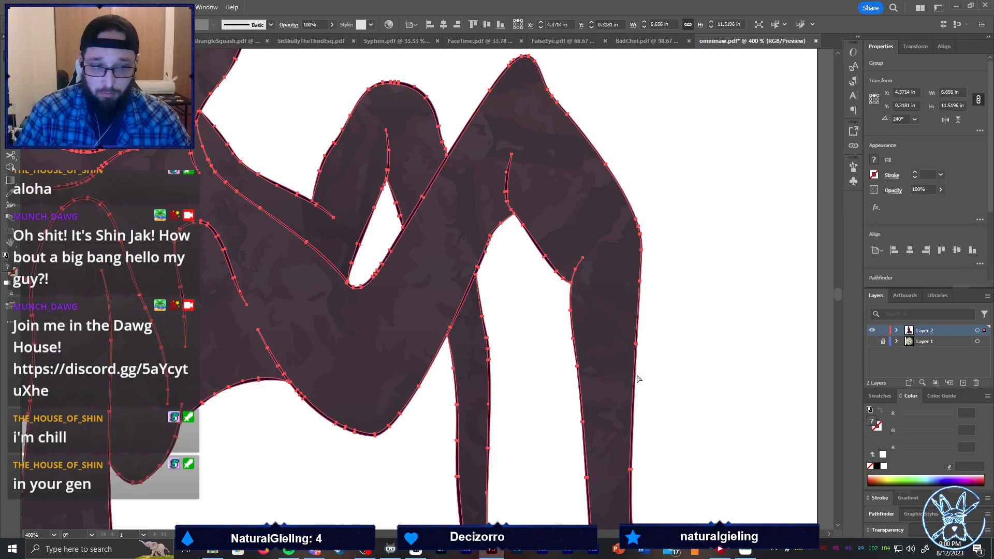
{"action": "left_click", "coordinate": [640, 374]}
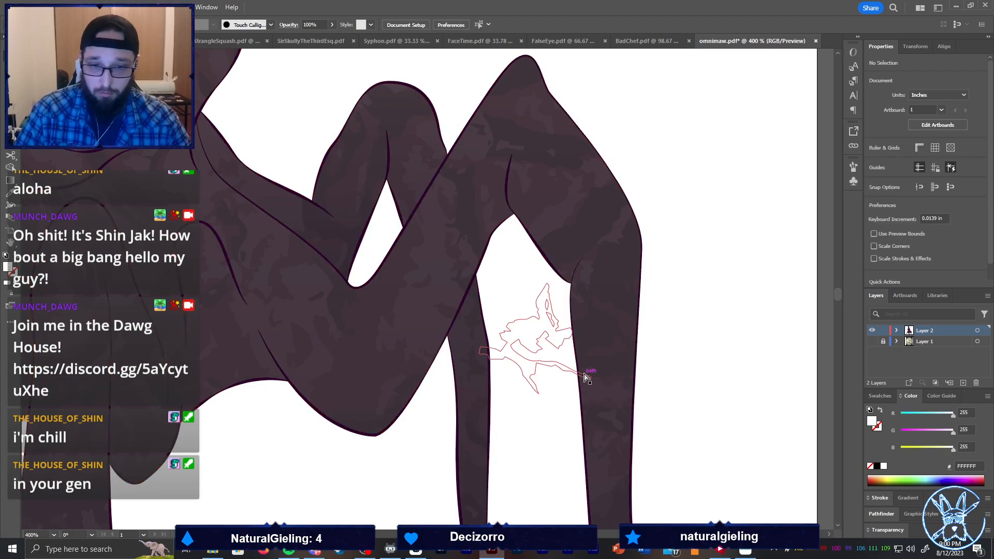
Isolate the creature's texture clip group and its outline group in turn to examine their contents, leaving isolation mode each time
{"action": "left_click", "coordinate": [613, 385]}
{"action": "double_click", "coordinate": [585, 371]}
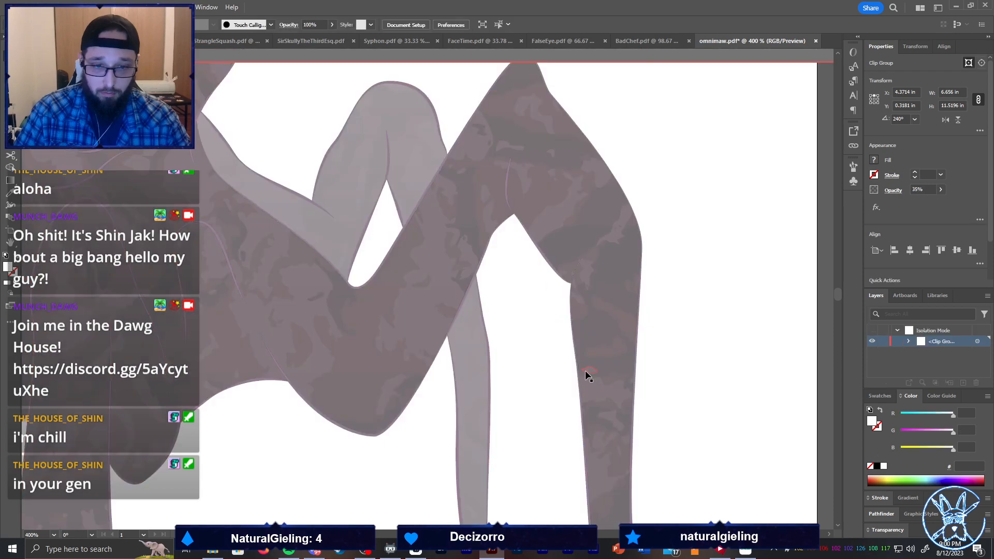
{"action": "double_click", "coordinate": [705, 460]}
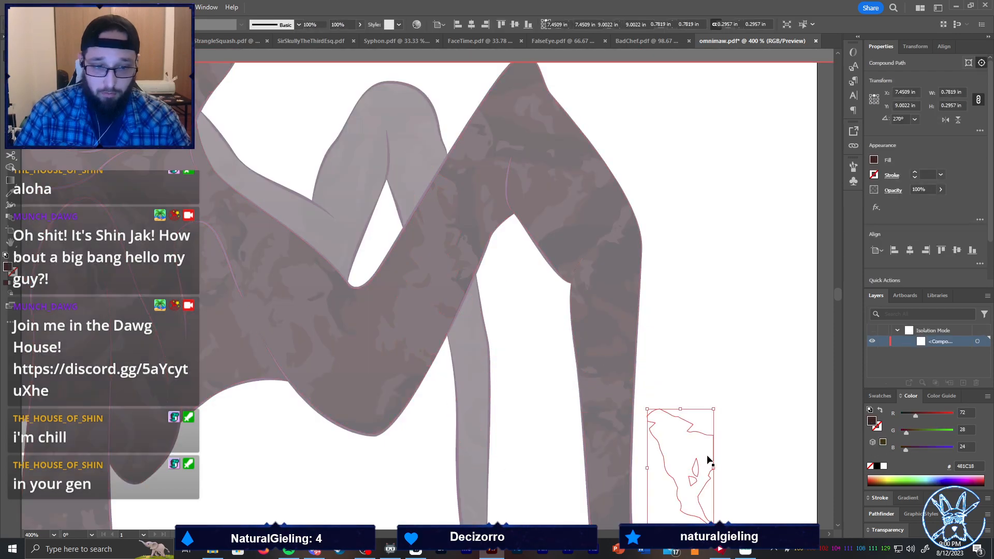
{"action": "double_click", "coordinate": [760, 453]}
{"action": "left_click", "coordinate": [635, 402]}
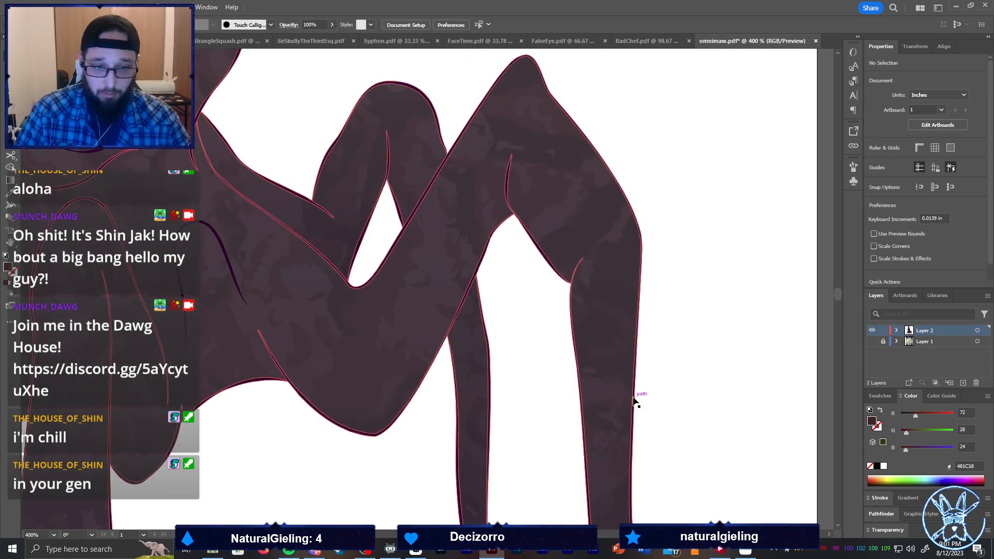
{"action": "double_click", "coordinate": [640, 401]}
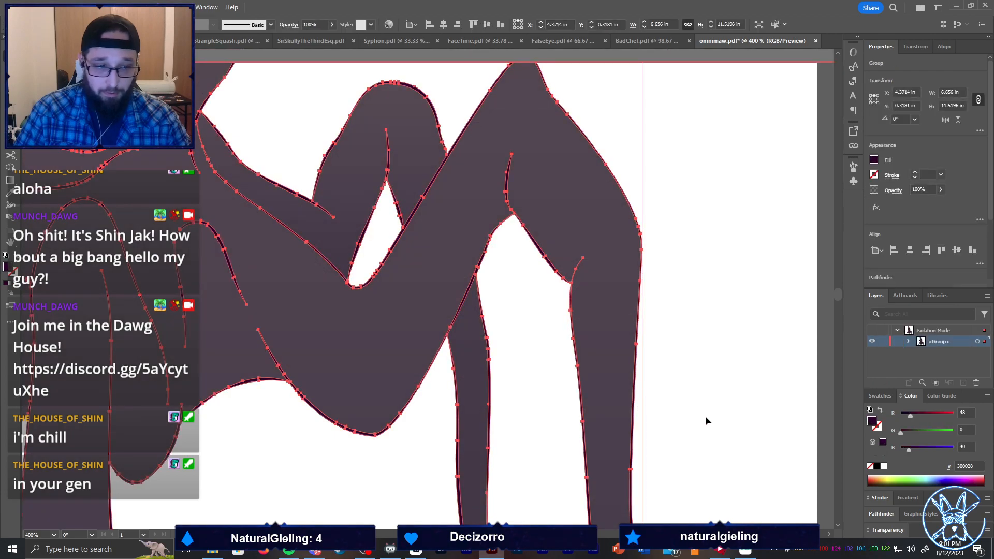
{"action": "scroll", "coordinate": [705, 419], "scroll_direction": "down", "scroll_amount": 5}
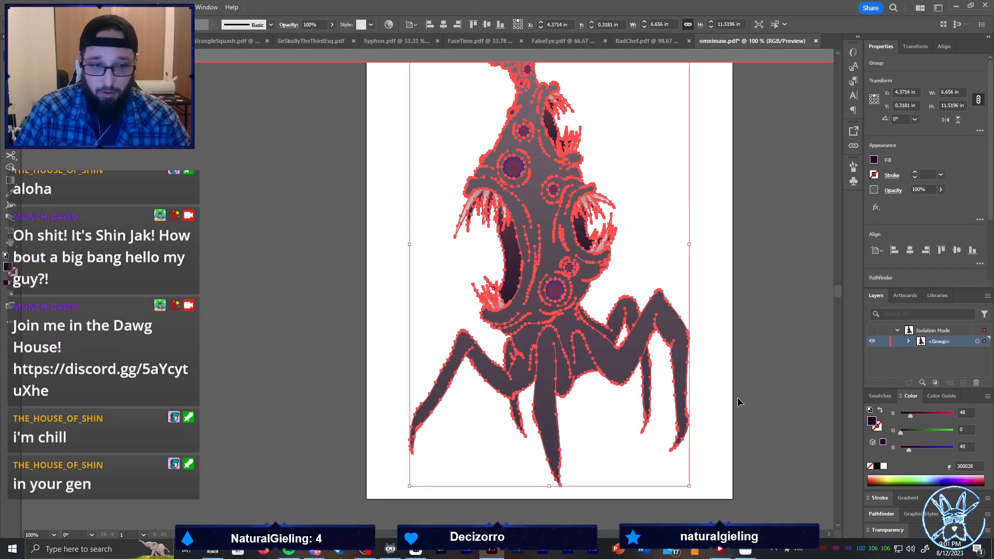
{"action": "double_click", "coordinate": [754, 391]}
{"action": "key", "text": "ctrl+0"}
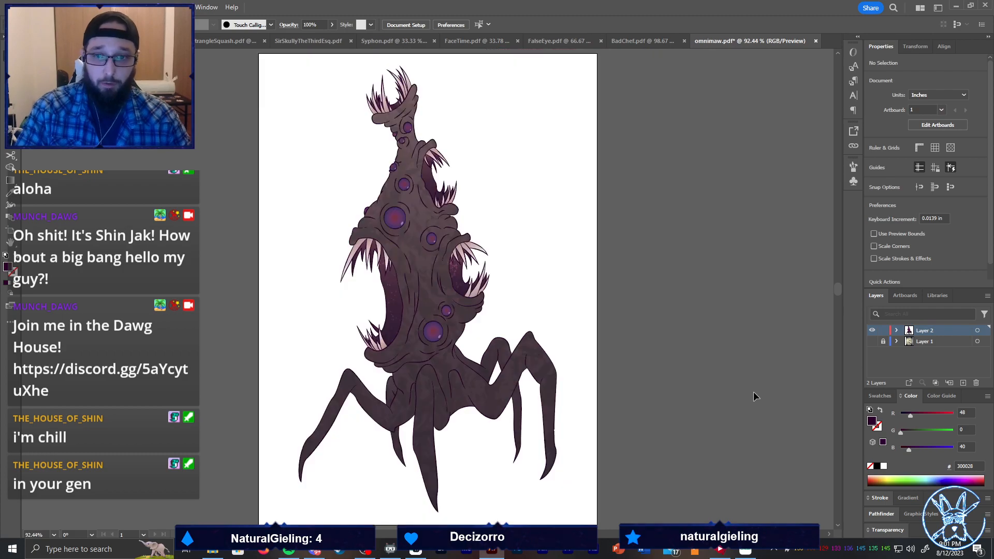
Unite the creature's outline group into one silhouette path and swap its fill with its stroke
{"action": "key", "text": "ctrl+a"}
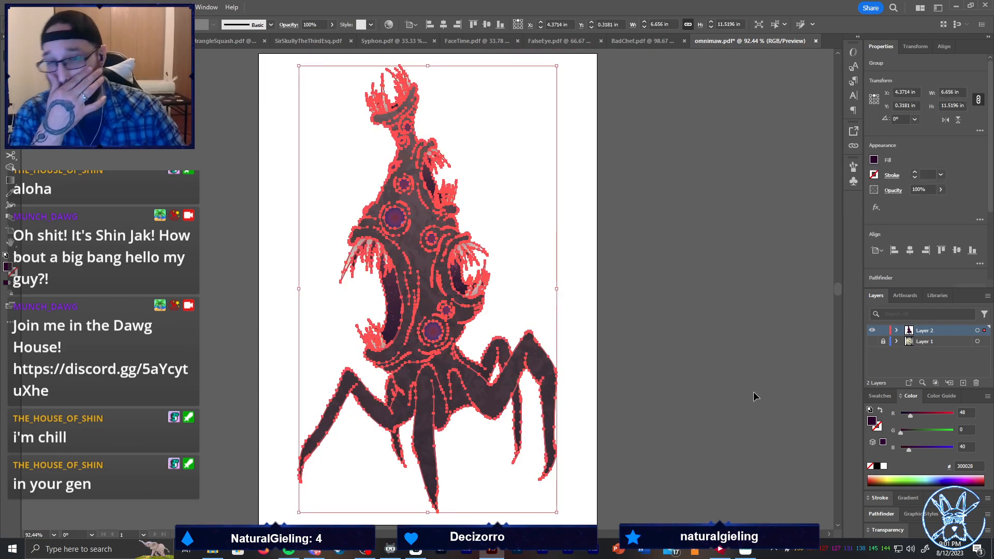
{"action": "left_click", "coordinate": [883, 516]}
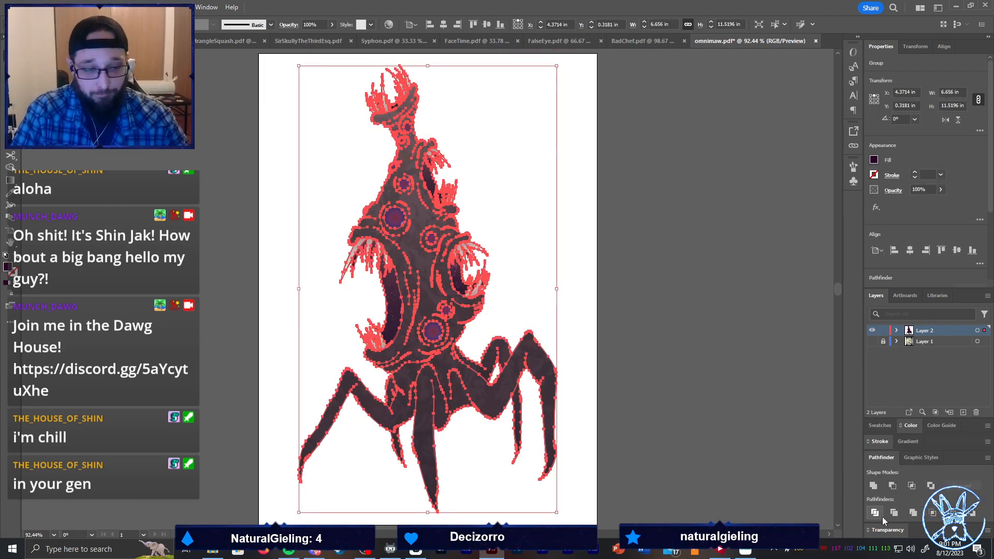
{"action": "left_click", "coordinate": [872, 486]}
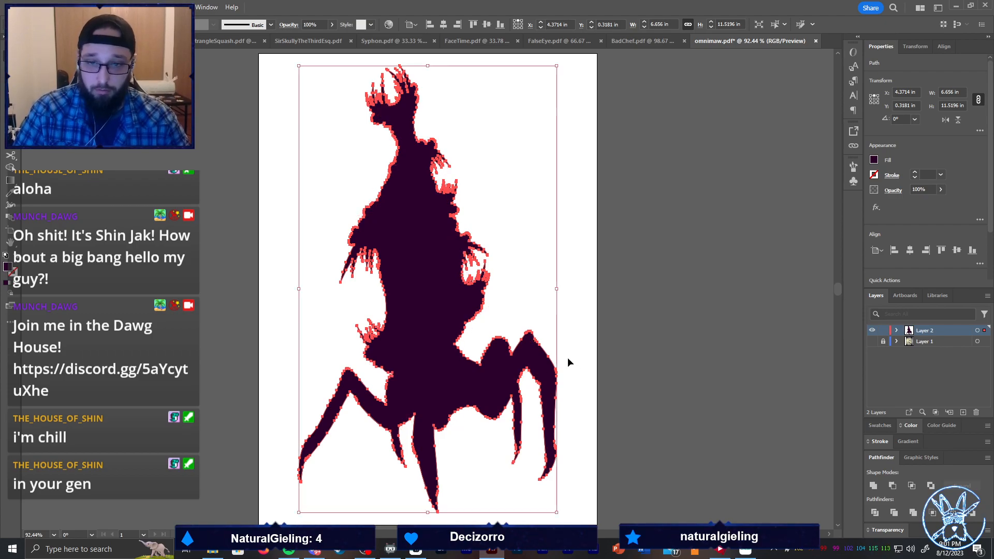
{"action": "key", "text": "shift+x"}
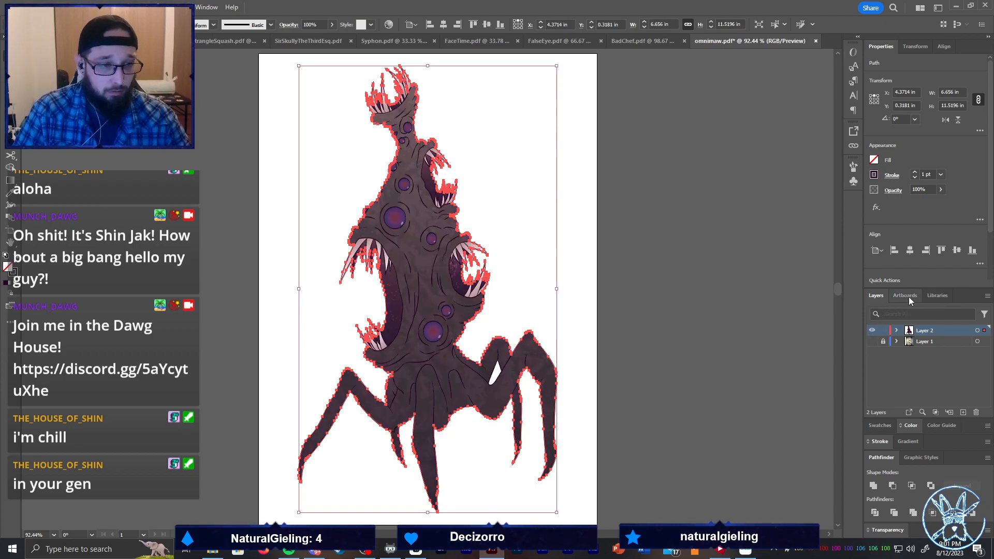
Give the silhouette path a 40 pt stroke aligned to the outside, with round corners and round caps
{"action": "left_click", "coordinate": [880, 426]}
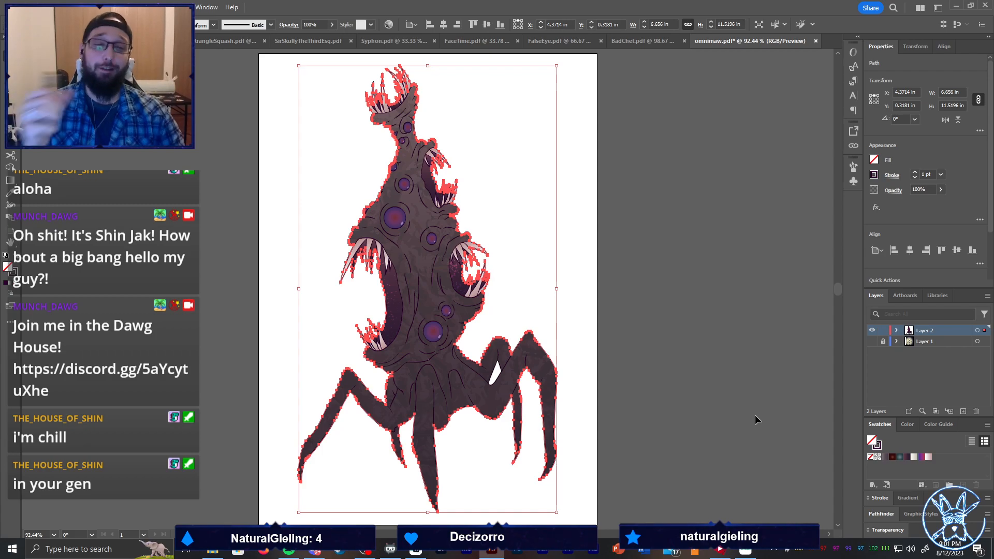
{"action": "left_click", "coordinate": [886, 498]}
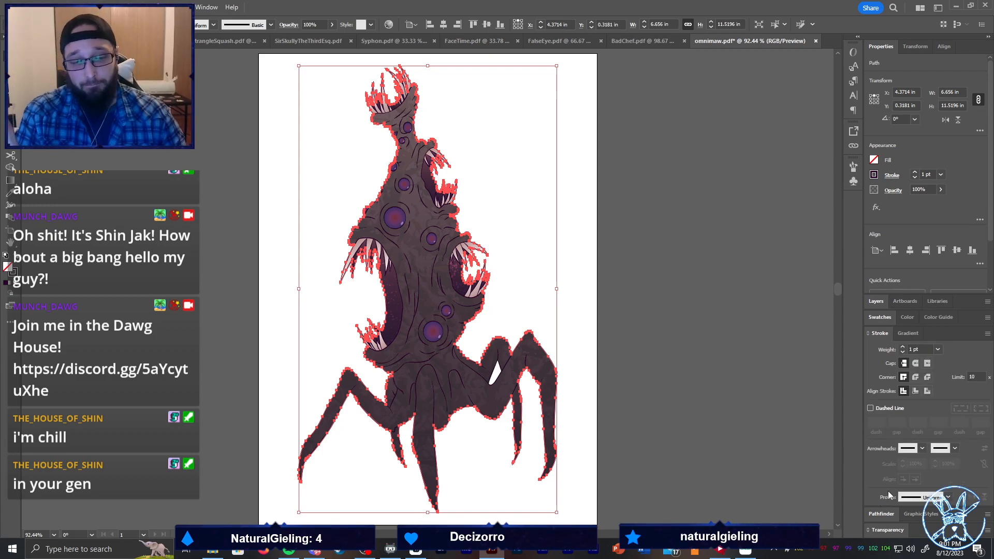
{"action": "left_click", "coordinate": [881, 46]}
{"action": "left_click", "coordinate": [882, 275]}
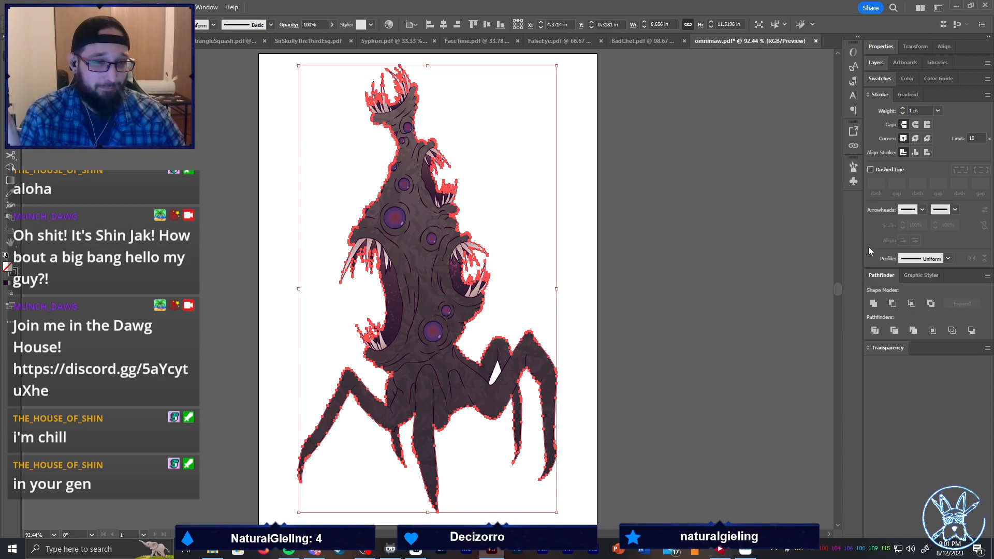
{"action": "left_click", "coordinate": [879, 78]}
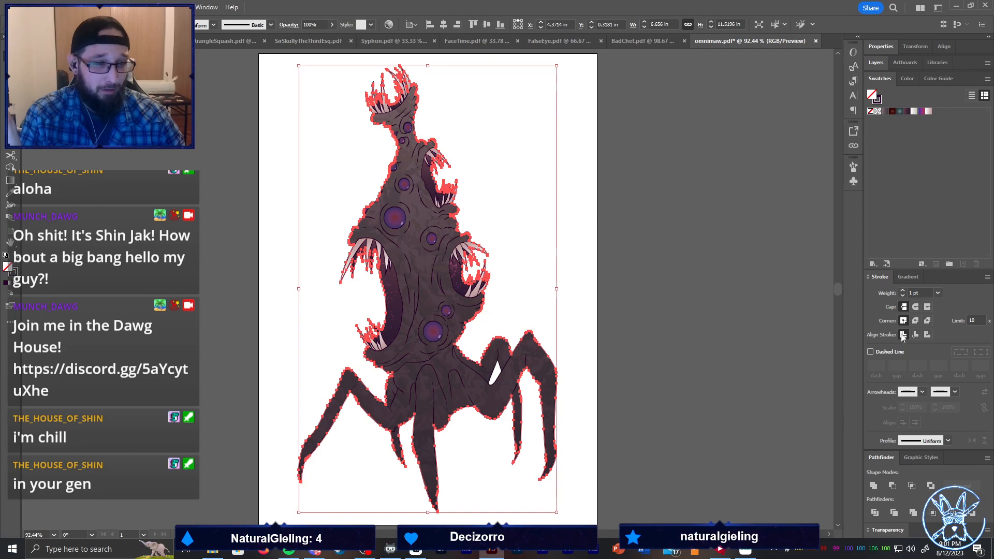
{"action": "left_click", "coordinate": [938, 293]}
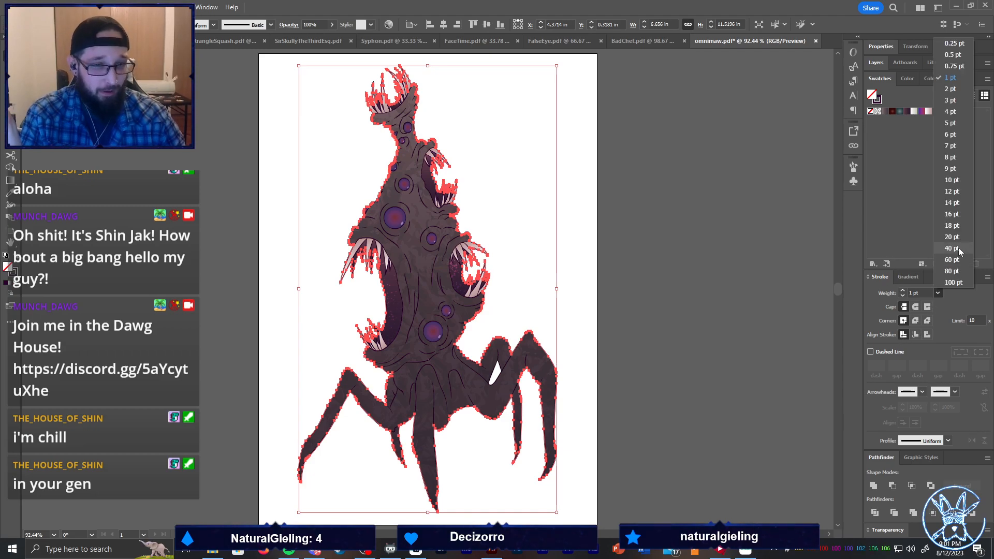
{"action": "left_click", "coordinate": [958, 248]}
{"action": "left_click", "coordinate": [927, 334]}
{"action": "left_click", "coordinate": [914, 321]}
{"action": "left_click", "coordinate": [915, 307]}
Reduce the silhouette's stroke weight to 13 pt, deselect it to check the border and reselect the path
{"action": "left_click", "coordinate": [937, 293]}
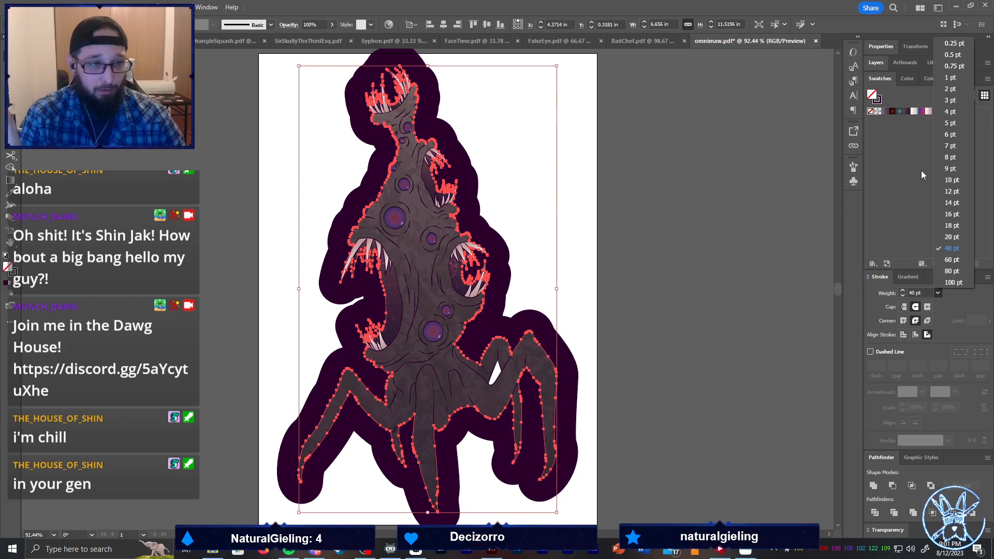
{"action": "left_click", "coordinate": [952, 180]}
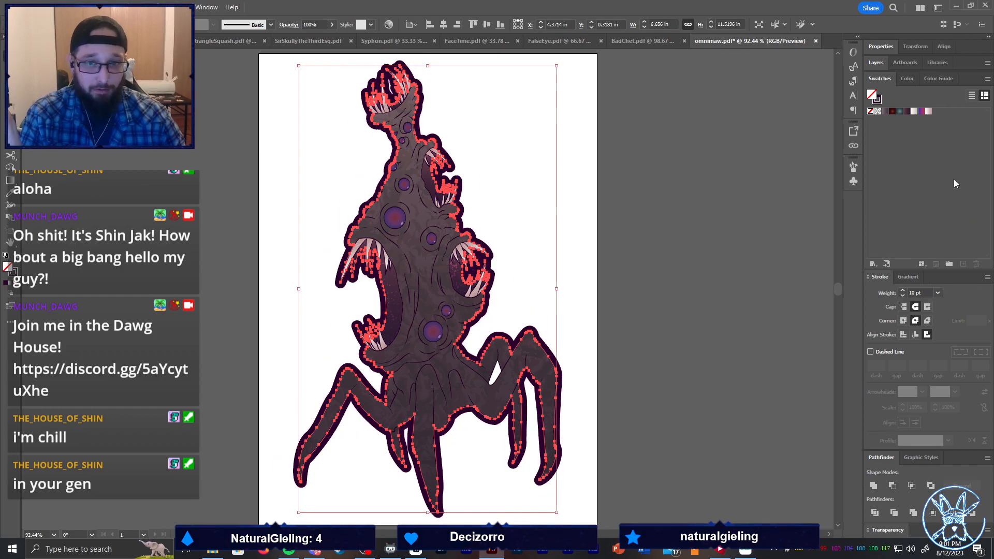
{"action": "left_click", "coordinate": [902, 290]}
{"action": "left_click", "coordinate": [903, 291]}
{"action": "left_click", "coordinate": [903, 290]}
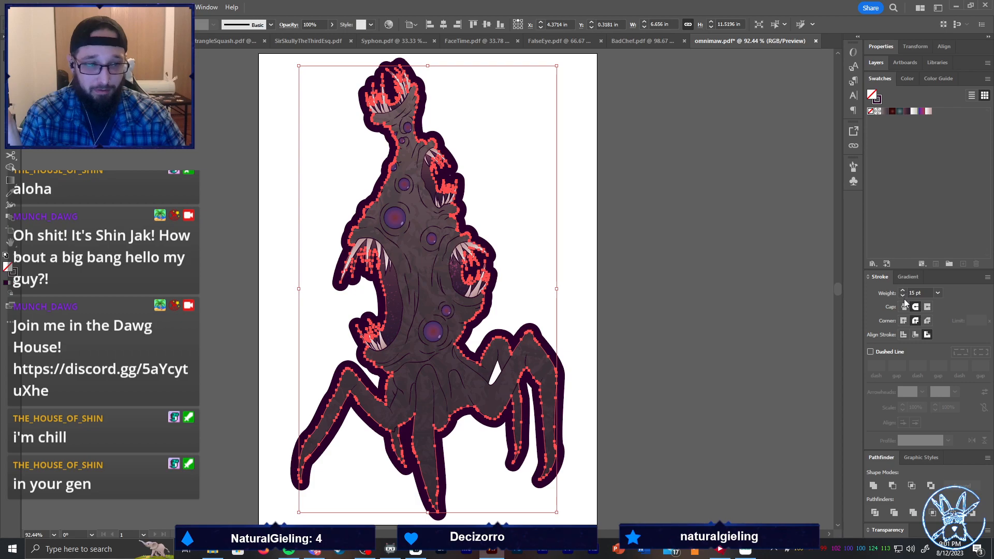
{"action": "left_click", "coordinate": [903, 295]}
{"action": "left_click", "coordinate": [731, 259]}
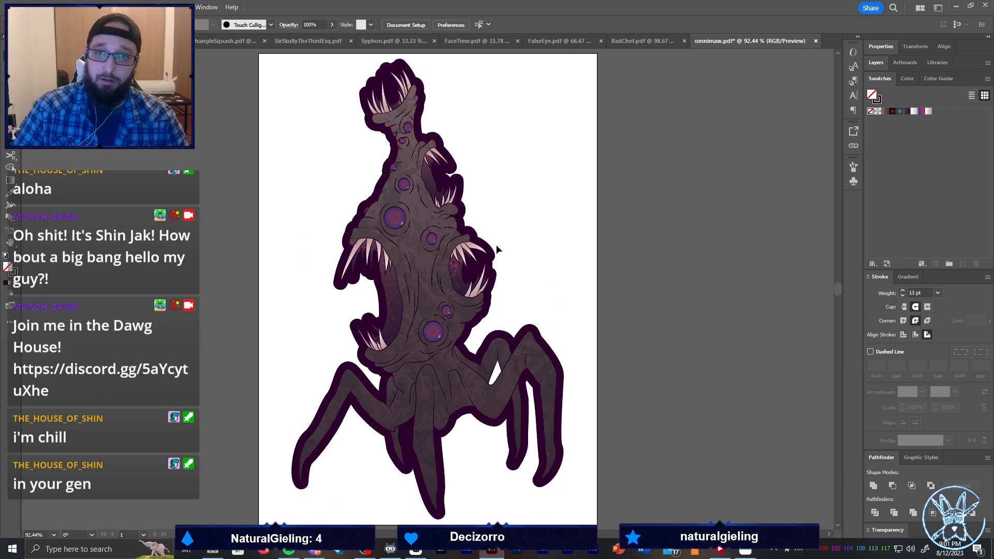
{"action": "left_click", "coordinate": [488, 259]}
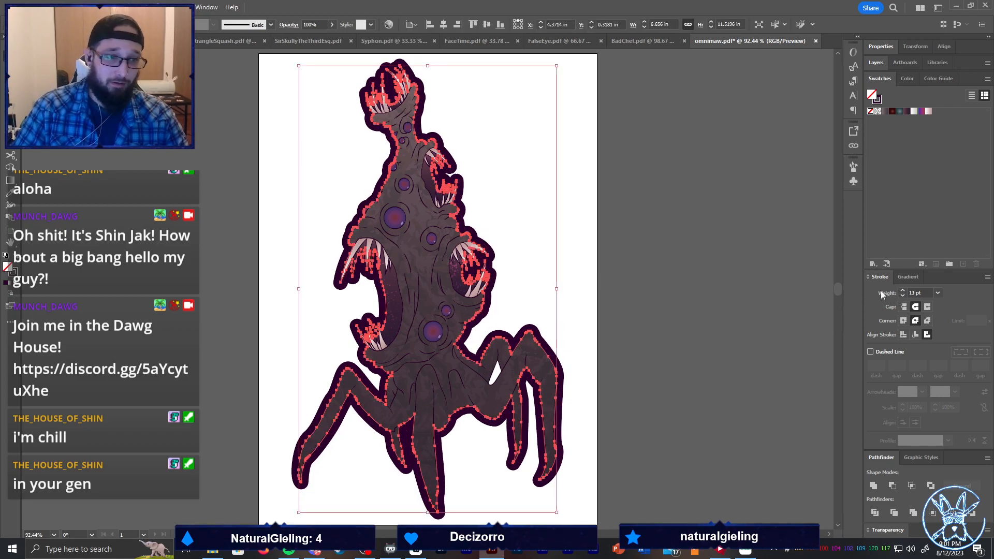
Reduce the silhouette's stroke weight to 10 pt, check the border with nothing selected and reselect the path
{"action": "left_click", "coordinate": [903, 296]}
{"action": "left_click", "coordinate": [903, 296]}
{"action": "left_click", "coordinate": [903, 296]}
{"action": "left_click", "coordinate": [809, 294]}
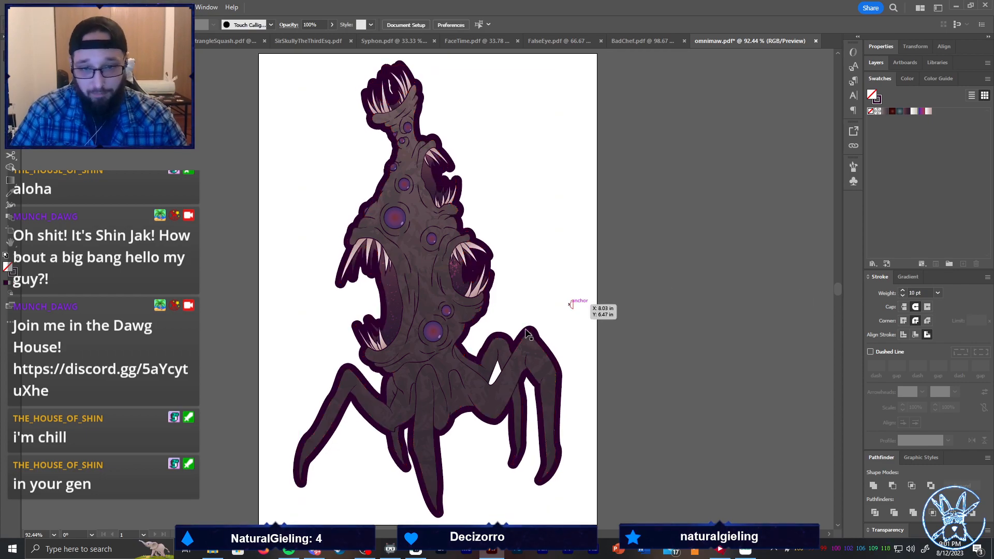
{"action": "left_click", "coordinate": [541, 337]}
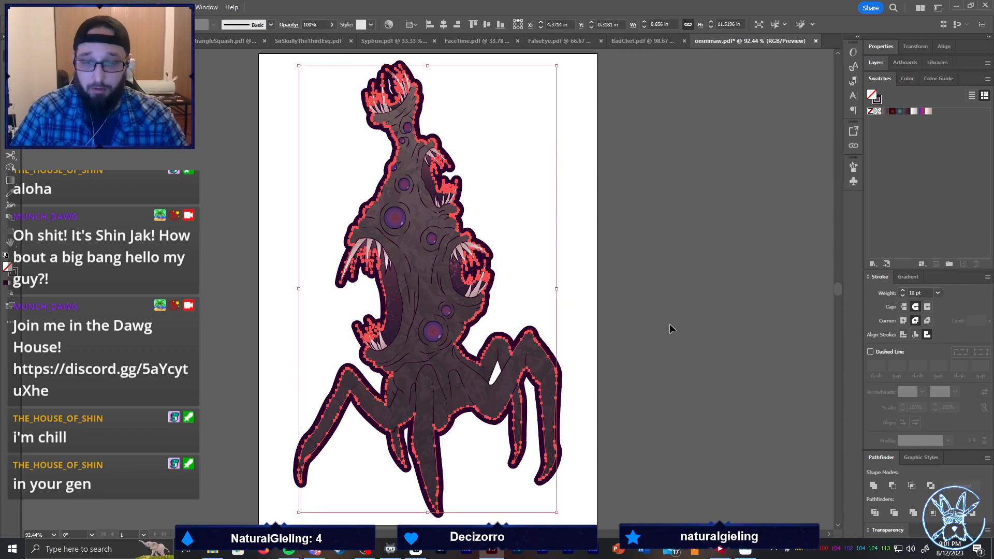
Expand the silhouette's outside stroke into a filled shape and unite it into one solid silhouette
{"action": "left_click", "coordinate": [90, 8]}
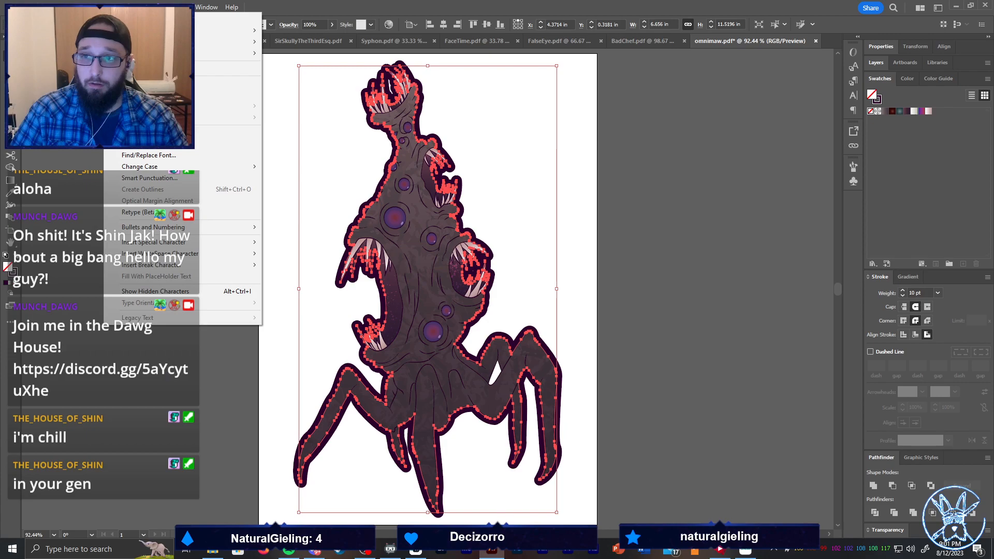
{"action": "left_click", "coordinate": [122, 152]}
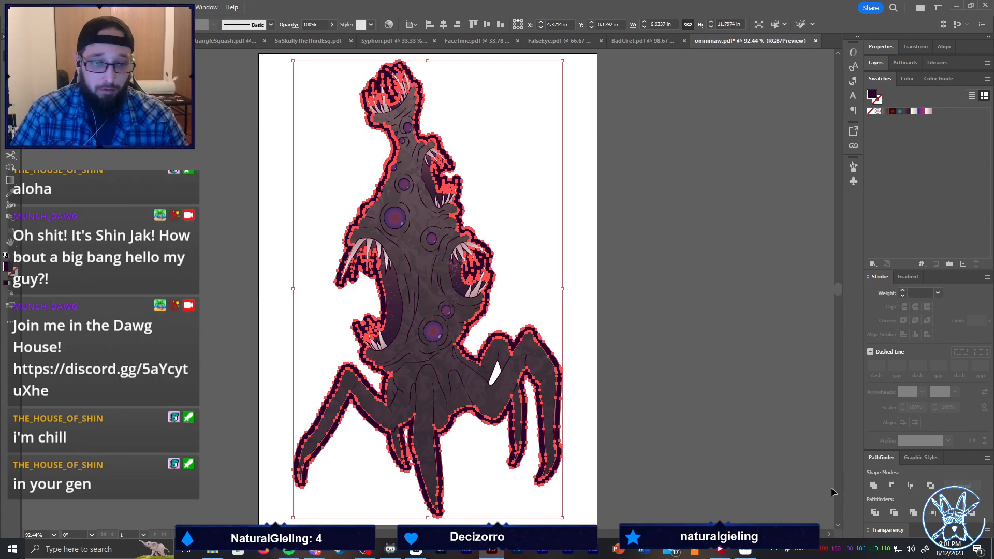
{"action": "left_click", "coordinate": [873, 487]}
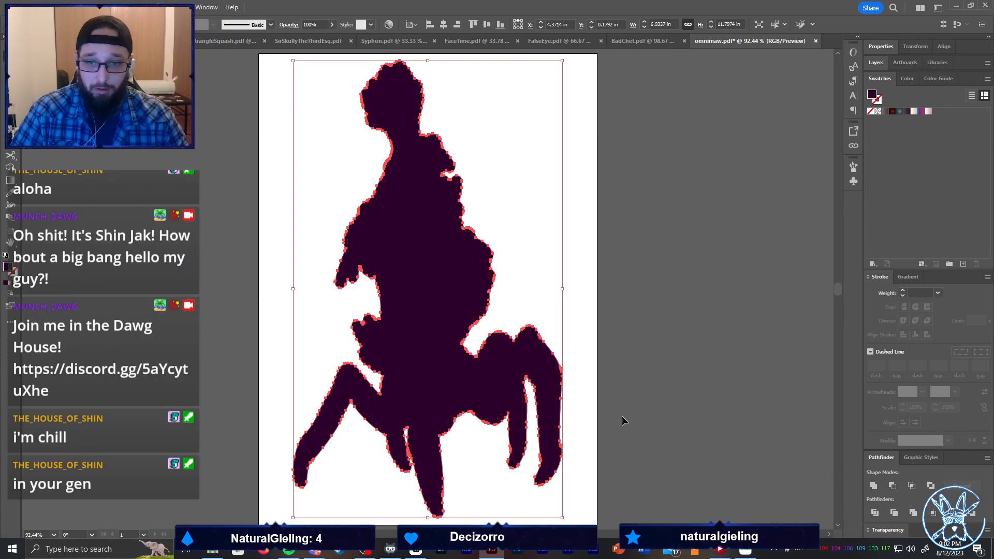
Reselect the solid dark silhouette and send it to the back, behind the creature artwork
{"action": "left_click", "coordinate": [629, 354]}
{"action": "left_click", "coordinate": [535, 352]}
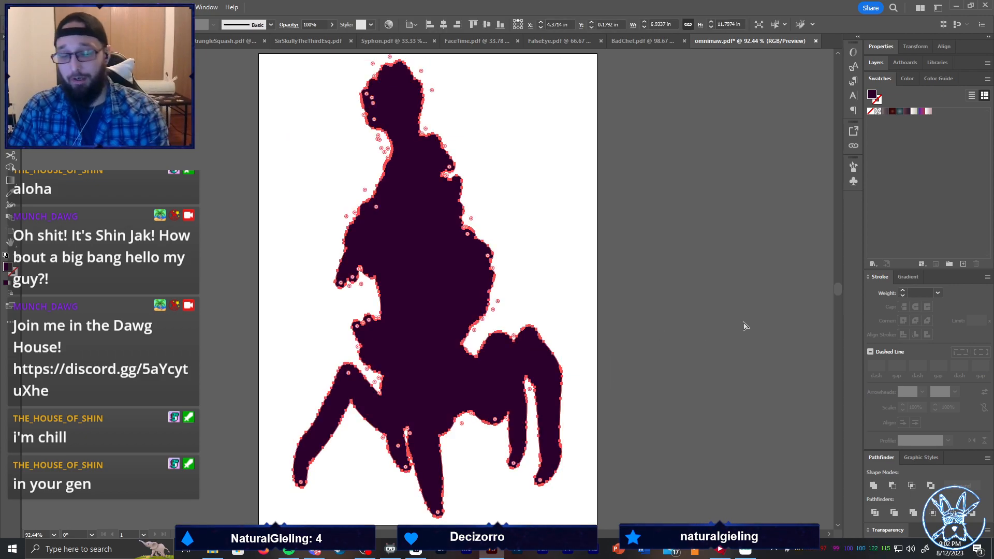
{"action": "key", "text": "ctrl+shift+bracketleft"}
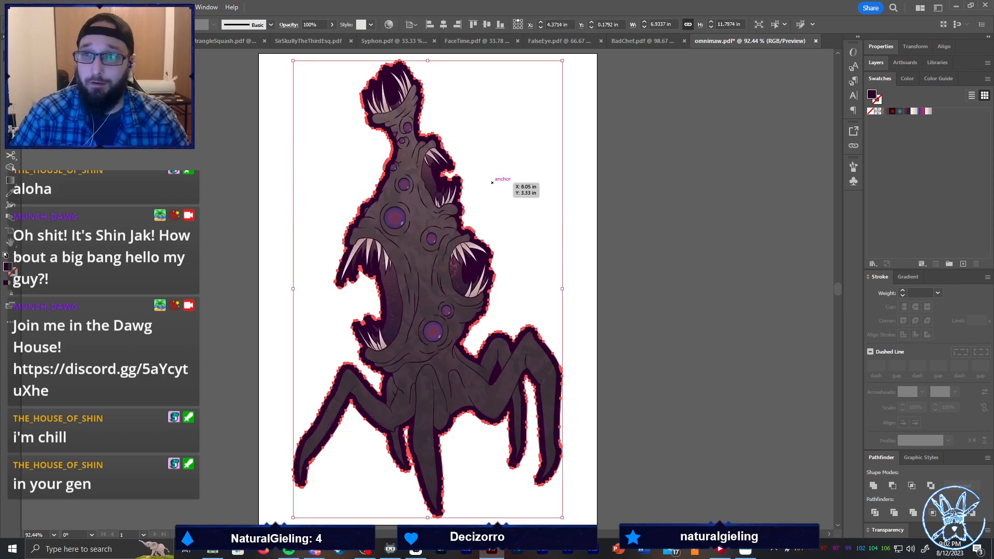
Simplify the silhouette path to about 54 points and deselect it
{"action": "left_click", "coordinate": [89, 7]}
{"action": "mouse_move", "coordinate": [111, 265]}
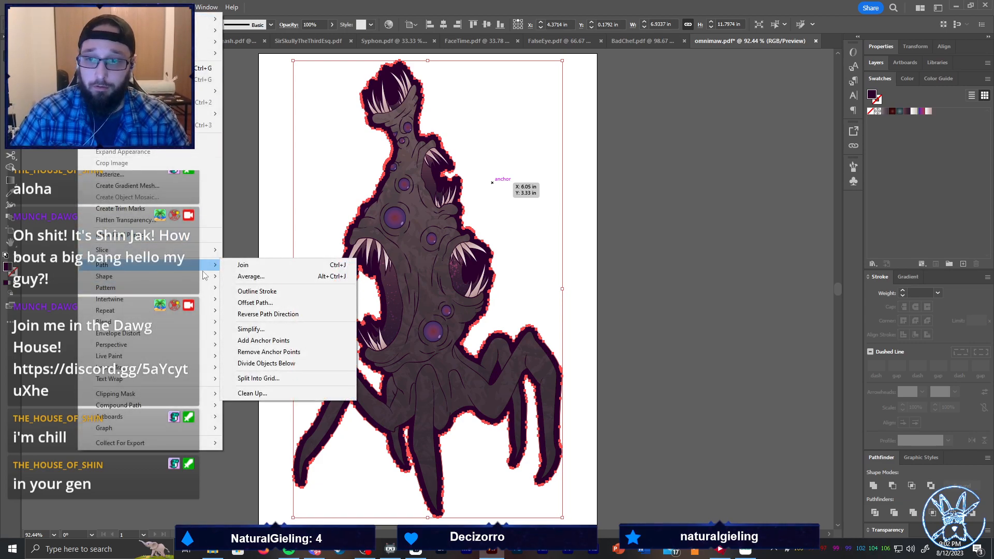
{"action": "left_click", "coordinate": [300, 326]}
{"action": "left_click", "coordinate": [399, 302]}
{"action": "left_click_drag", "start_coordinate": [389, 301], "coordinate": [386, 303]}
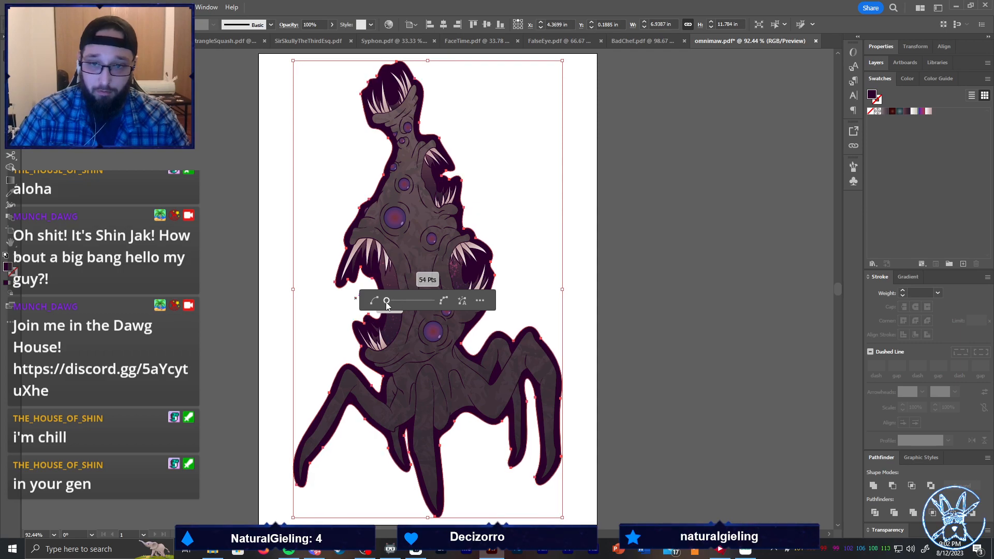
{"action": "left_click", "coordinate": [628, 260]}
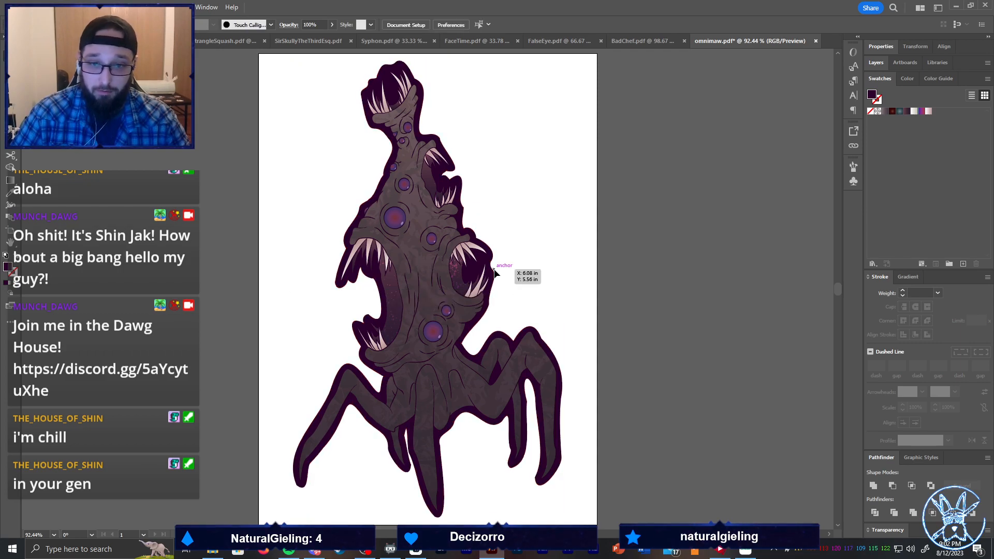
Round the silhouette's corner below the right-hand mouth, and round the path's remaining corners to about 0.06 in
{"action": "scroll", "coordinate": [494, 282], "scroll_direction": "up", "scroll_amount": 4}
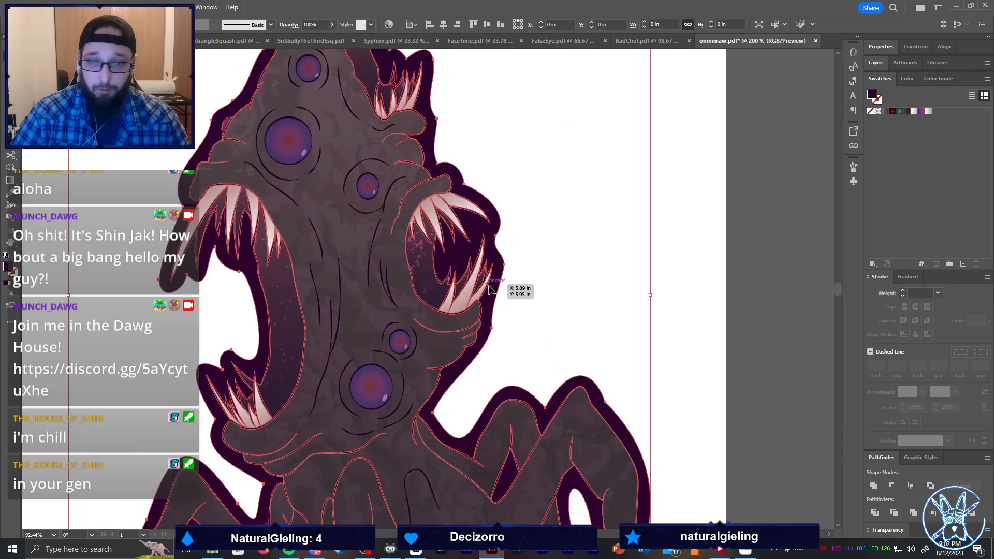
{"action": "left_click", "coordinate": [495, 350]}
{"action": "left_click_drag", "start_coordinate": [483, 348], "coordinate": [456, 352]}
{"action": "left_click", "coordinate": [489, 202]}
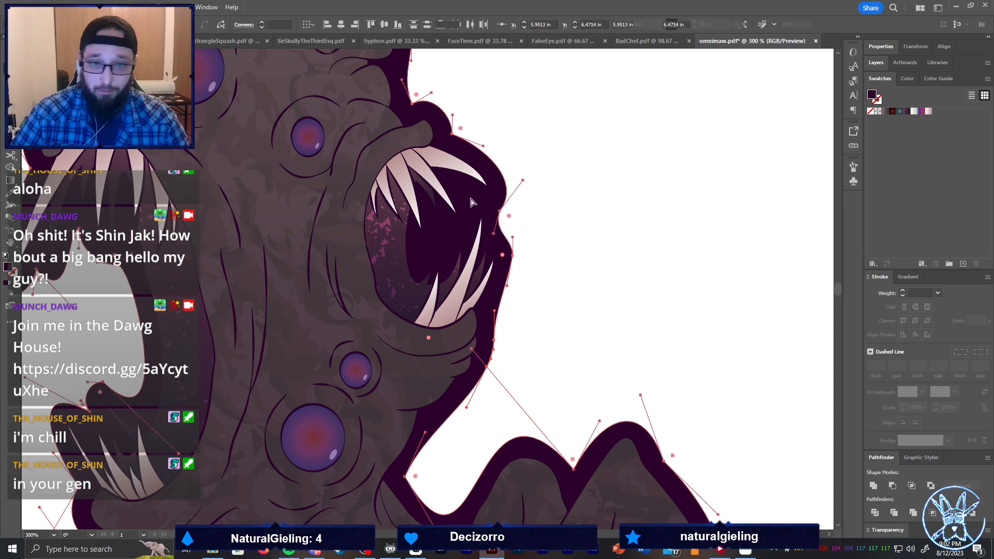
{"action": "left_click_drag", "start_coordinate": [509, 216], "coordinate": [539, 223]}
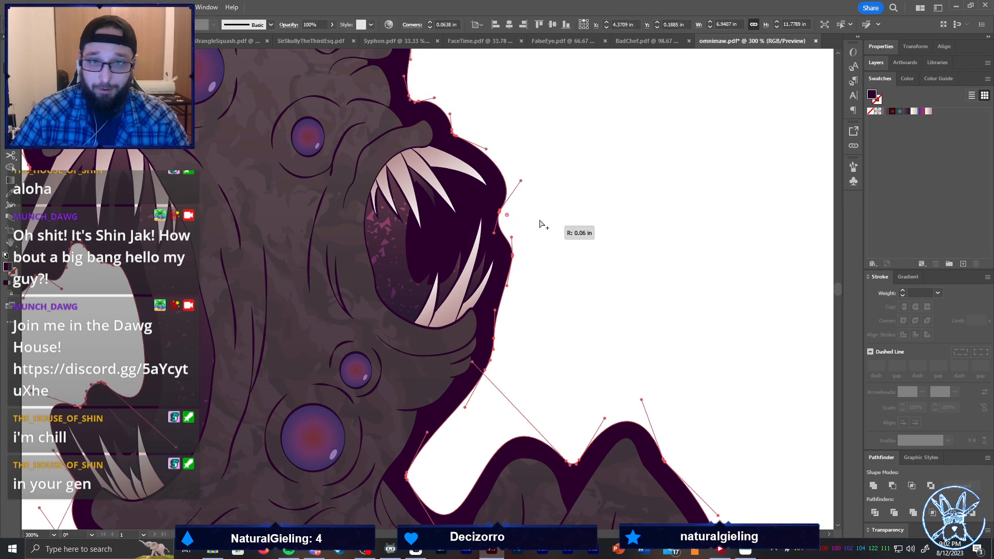
{"action": "scroll", "coordinate": [538, 228], "scroll_direction": "down", "scroll_amount": 3}
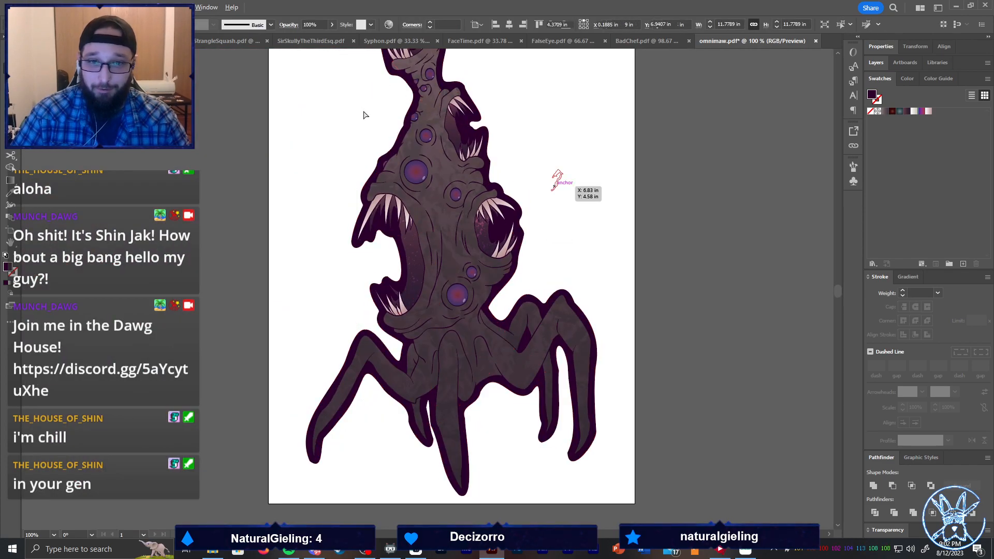
{"action": "left_click", "coordinate": [339, 135]}
Round the corner on the left edge of the narrow gap beside the central front leg to about 0.33 in
{"action": "scroll", "coordinate": [639, 236], "scroll_direction": "down", "scroll_amount": 2}
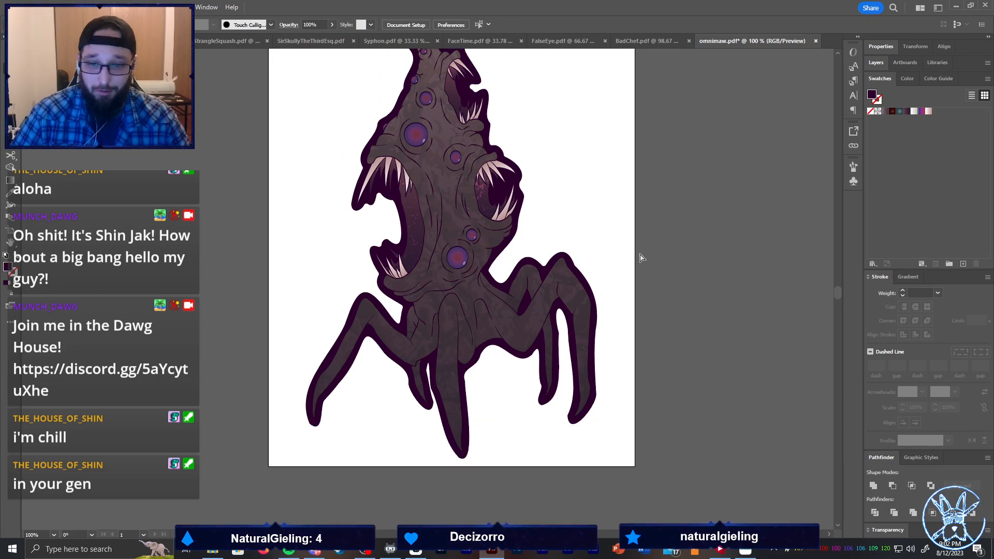
{"action": "scroll", "coordinate": [441, 397], "scroll_direction": "up", "scroll_amount": 4}
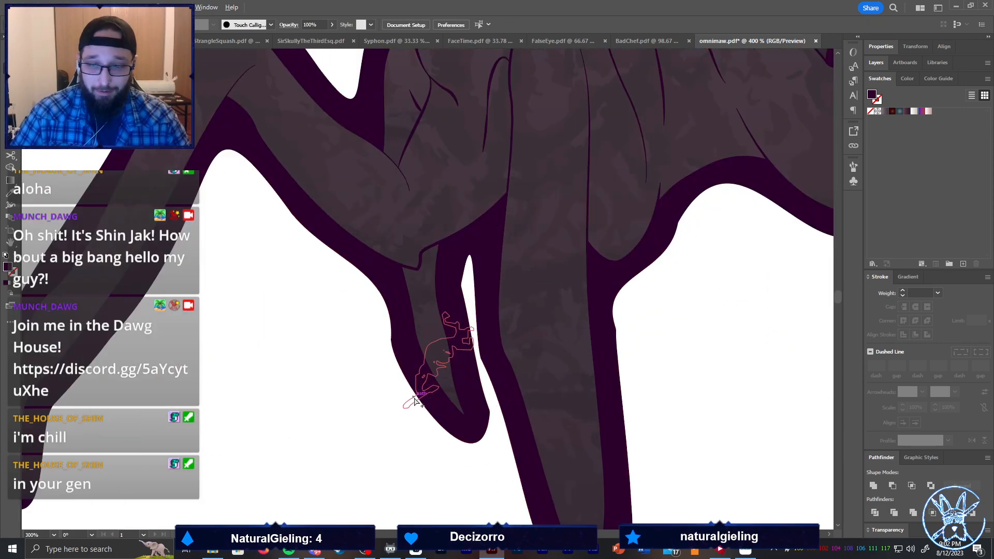
{"action": "left_click", "coordinate": [463, 291]}
{"action": "left_click_drag", "start_coordinate": [472, 284], "coordinate": [517, 284]}
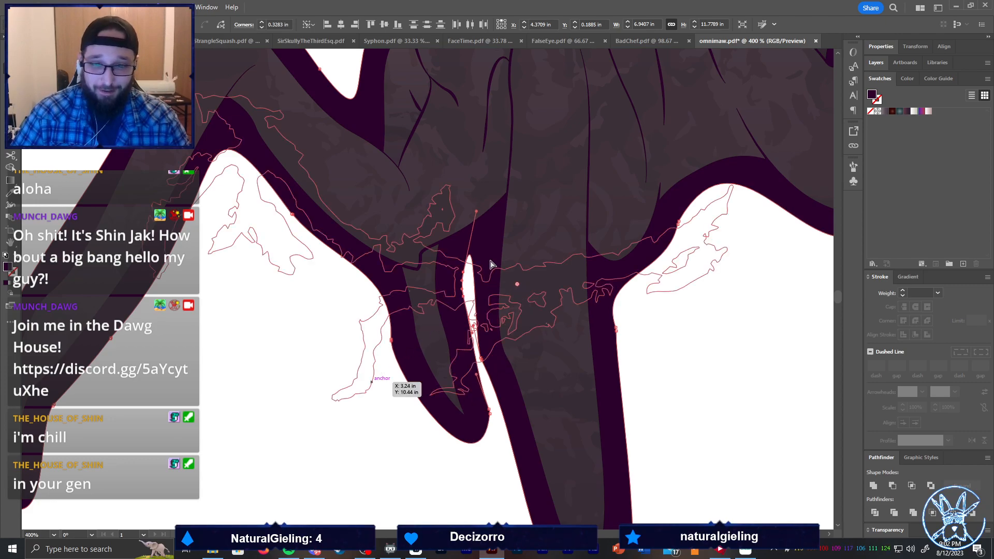
{"action": "left_click", "coordinate": [681, 415]}
Round the corner at the tip of the short leg left of the central leg to about 0.2 in, plus the corner on its outer edge
{"action": "scroll", "coordinate": [679, 412], "scroll_direction": "down", "scroll_amount": 2}
{"action": "scroll", "coordinate": [668, 408], "scroll_direction": "right", "scroll_amount": 3}
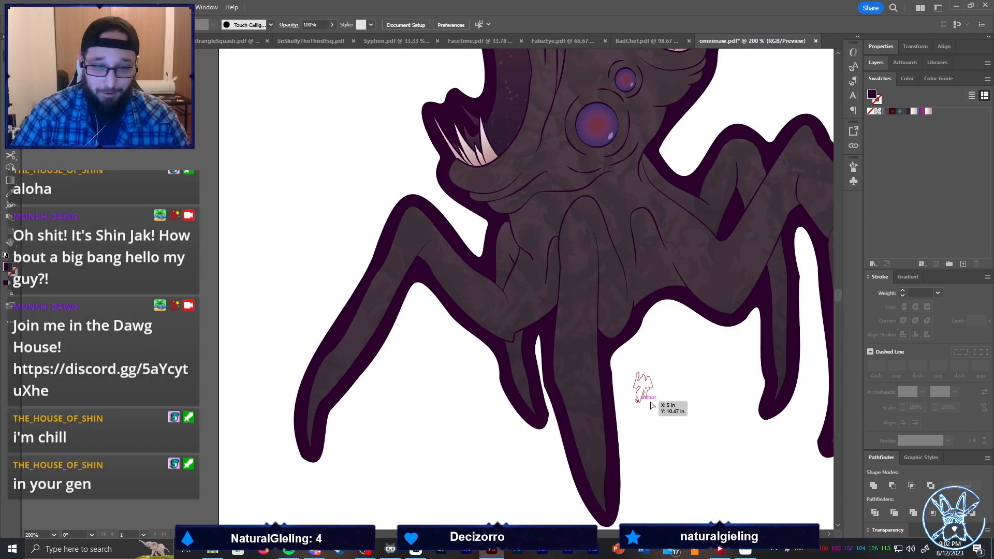
{"action": "scroll", "coordinate": [654, 405], "scroll_direction": "up", "scroll_amount": 3}
{"action": "left_click", "coordinate": [475, 387]}
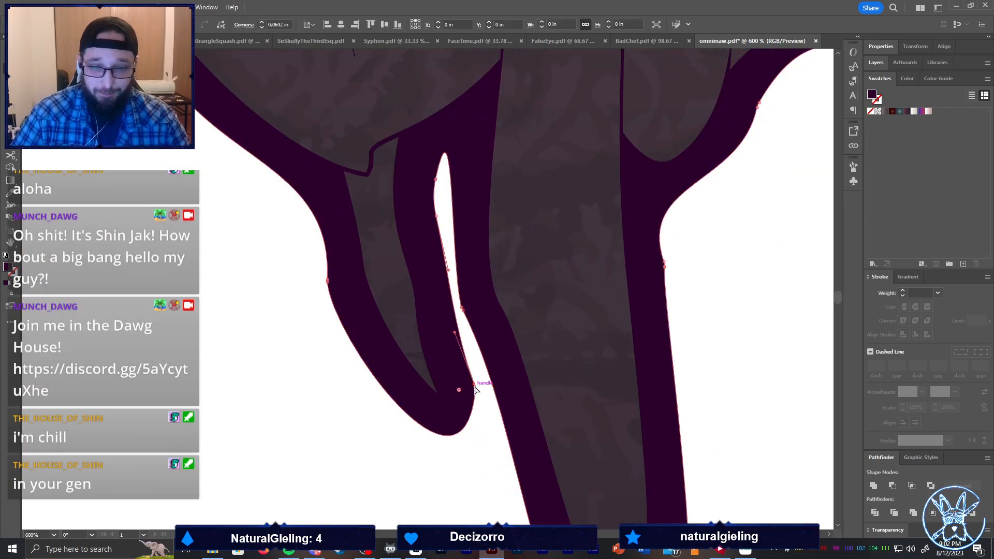
{"action": "left_click", "coordinate": [476, 393]}
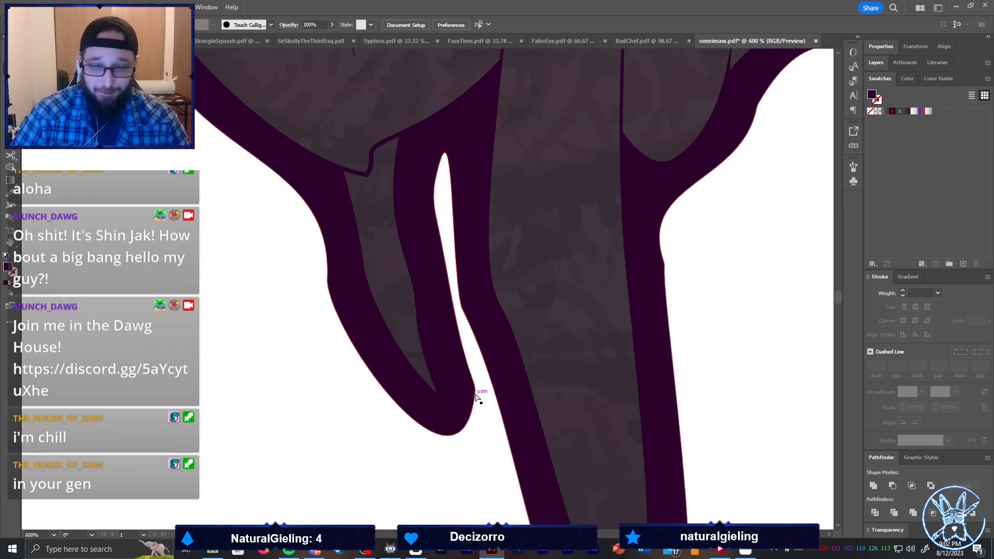
{"action": "left_click", "coordinate": [475, 394]}
{"action": "left_click_drag", "start_coordinate": [459, 392], "coordinate": [423, 391]}
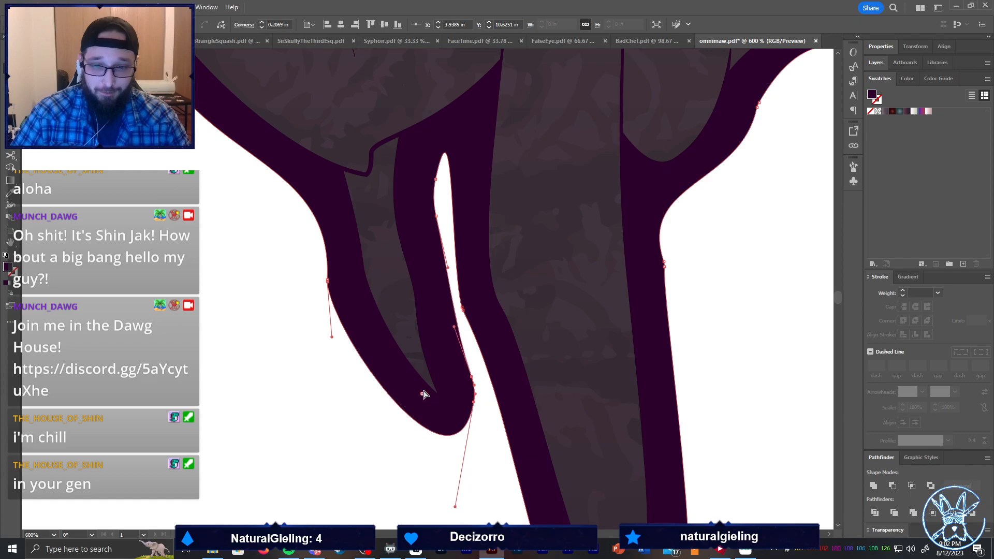
{"action": "left_click", "coordinate": [326, 280]}
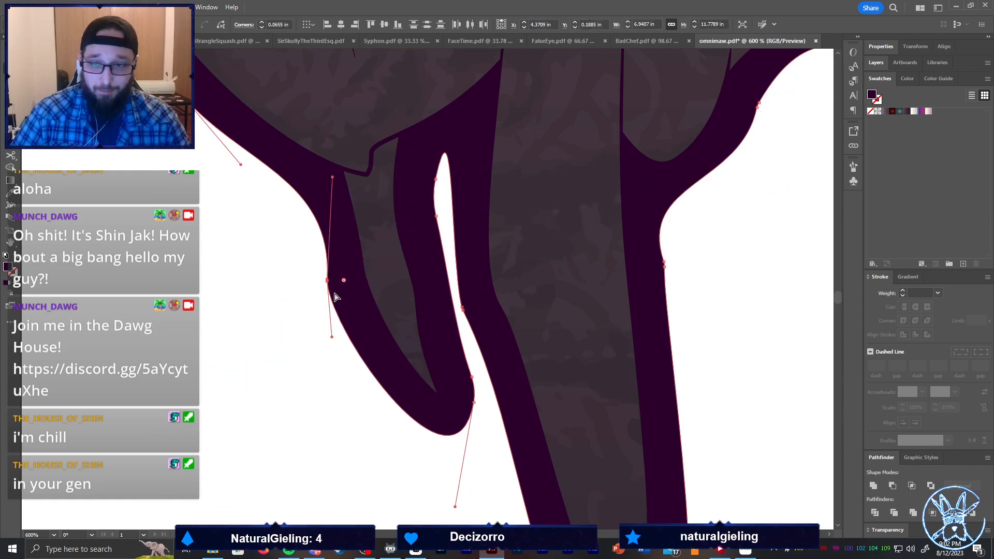
{"action": "left_click_drag", "start_coordinate": [344, 282], "coordinate": [469, 299]}
Round the border corner on the central leg's right edge to about 0.9 in and the corner under the belly to about 0.45 in
{"action": "left_click", "coordinate": [665, 265]}
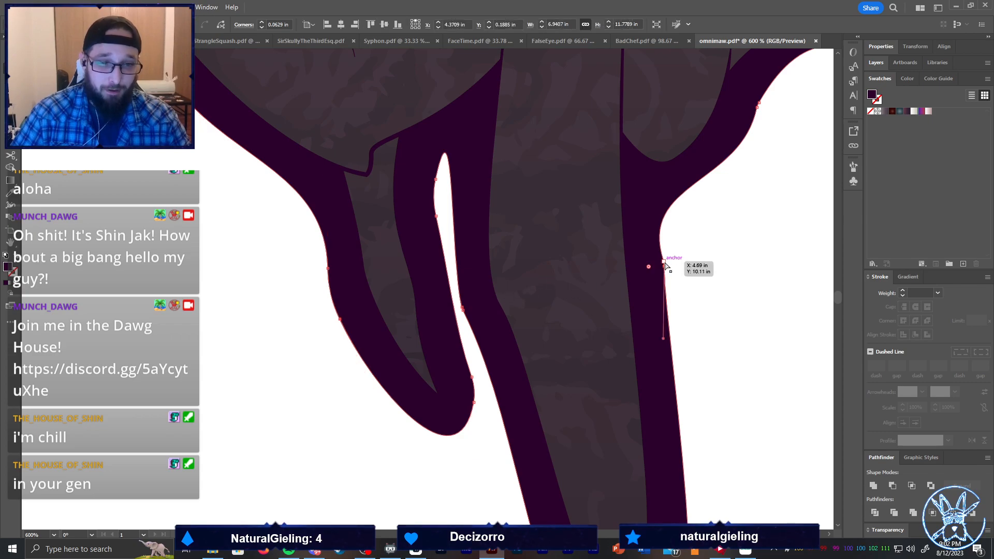
{"action": "left_click_drag", "start_coordinate": [440, 294], "coordinate": [439, 293]}
{"action": "scroll", "coordinate": [678, 289], "scroll_direction": "down", "scroll_amount": 4}
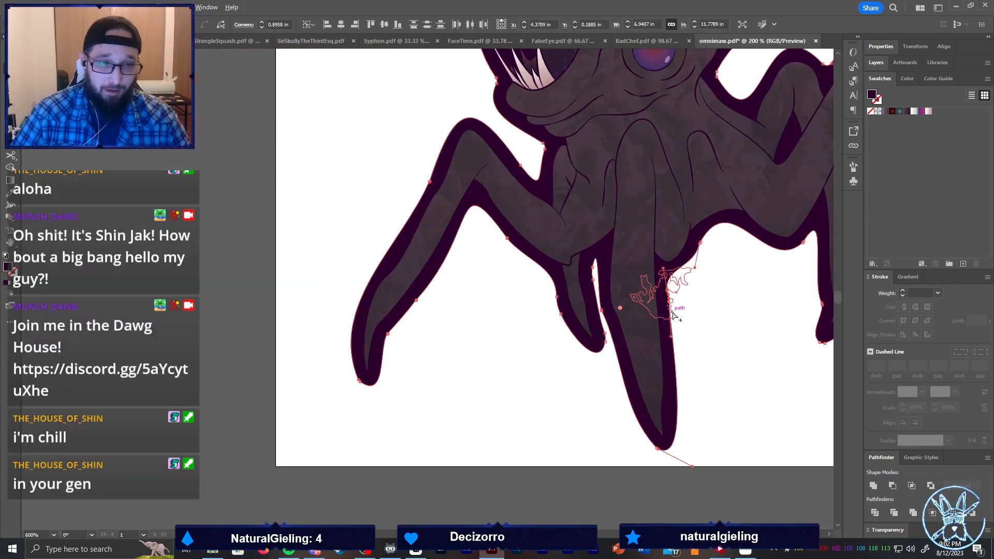
{"action": "scroll", "coordinate": [737, 253], "scroll_direction": "up", "scroll_amount": 4}
{"action": "left_click", "coordinate": [609, 224]}
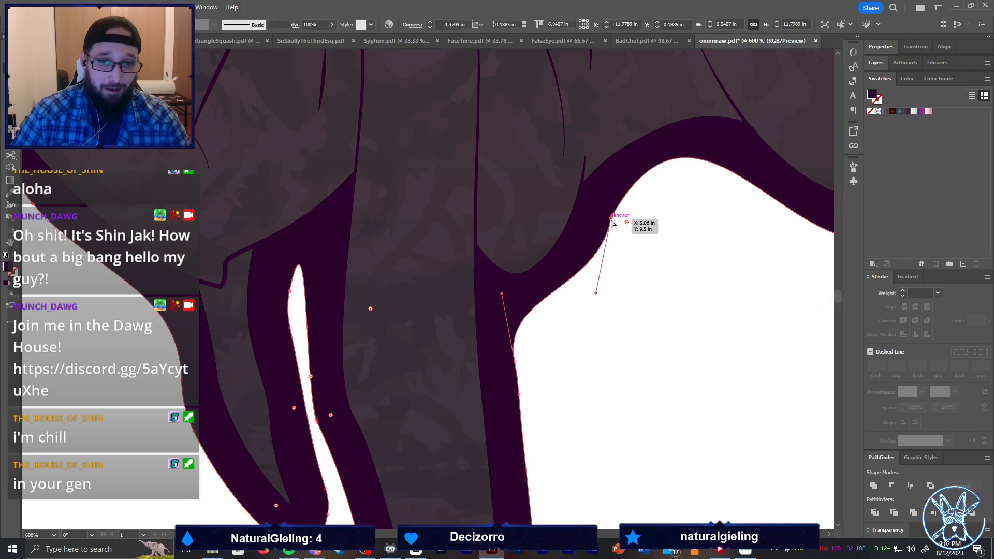
{"action": "left_click", "coordinate": [613, 216], "text": "shift"}
{"action": "left_click_drag", "start_coordinate": [627, 222], "coordinate": [726, 255]}
Round the border corner at the foot of the outermost right leg to about 0.25 in
{"action": "scroll", "coordinate": [712, 260], "scroll_direction": "down", "scroll_amount": 3}
{"action": "scroll", "coordinate": [742, 290], "scroll_direction": "right", "scroll_amount": 4}
{"action": "scroll", "coordinate": [685, 305], "scroll_direction": "up", "scroll_amount": 1}
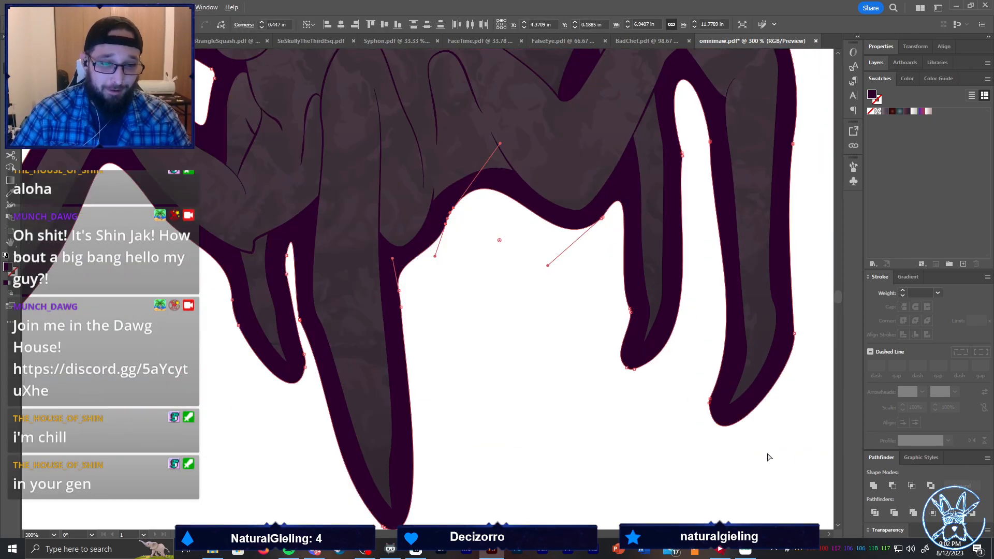
{"action": "left_click", "coordinate": [763, 448]}
{"action": "scroll", "coordinate": [706, 395], "scroll_direction": "up", "scroll_amount": 3}
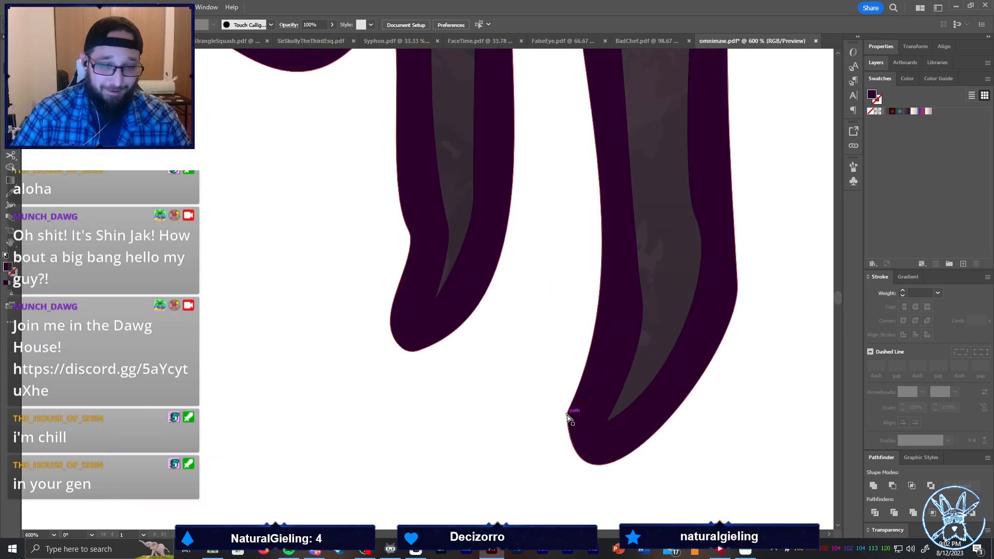
{"action": "left_click", "coordinate": [567, 415]}
{"action": "left_click_drag", "start_coordinate": [582, 418], "coordinate": [675, 433]}
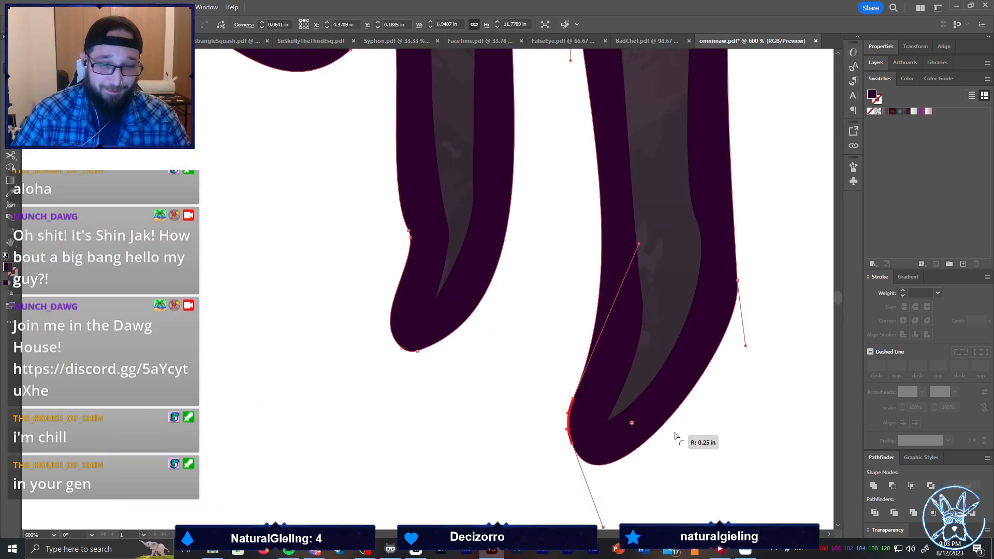
{"action": "left_click", "coordinate": [503, 430]}
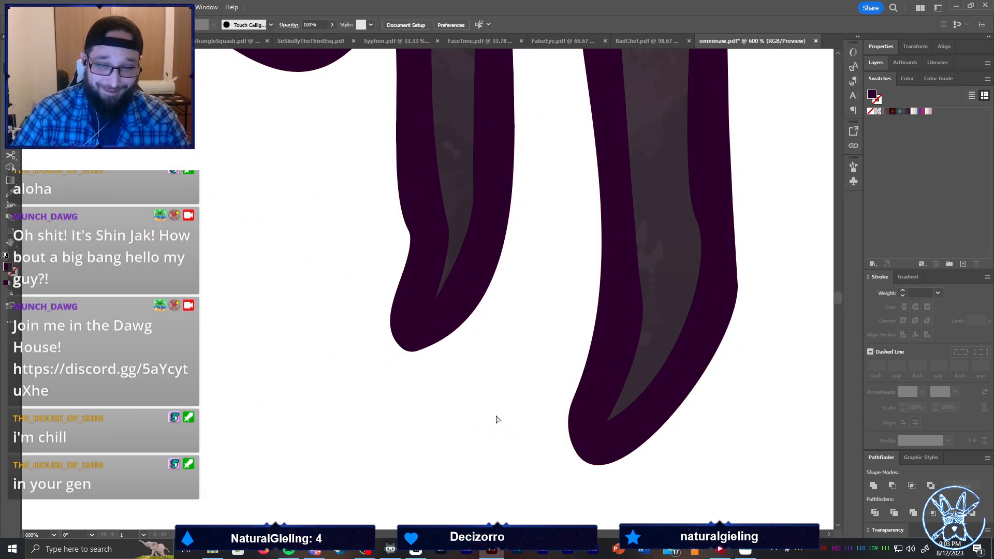
Round the corner above the shorter right leg's foot, and the corner on its edge facing the outermost leg to about 0.15 in
{"action": "left_click", "coordinate": [407, 239]}
{"action": "left_click", "coordinate": [363, 247]}
{"action": "scroll", "coordinate": [363, 247], "scroll_direction": "down", "scroll_amount": 5}
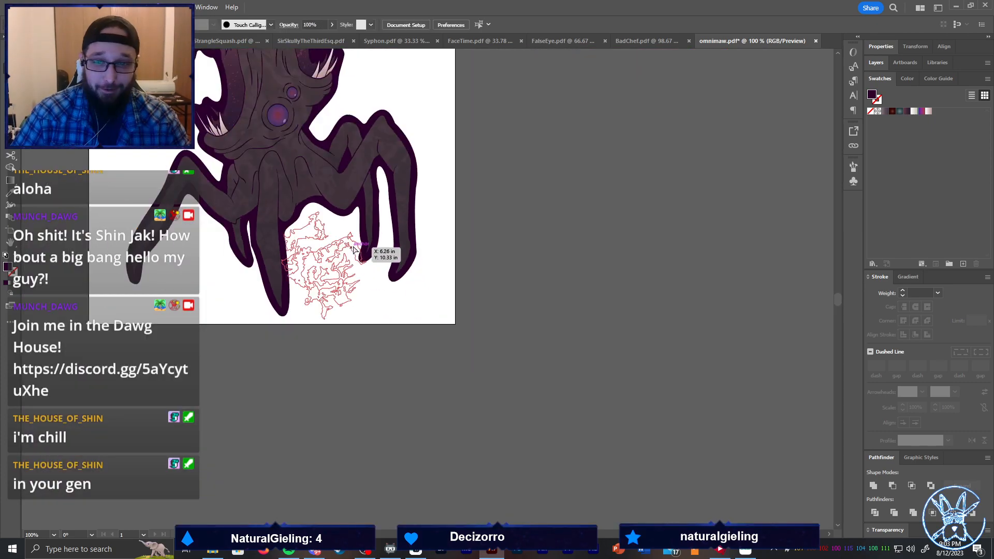
{"action": "scroll", "coordinate": [292, 204], "scroll_direction": "up", "scroll_amount": 5}
{"action": "scroll", "coordinate": [362, 233], "scroll_direction": "left", "scroll_amount": 4}
{"action": "scroll", "coordinate": [474, 268], "scroll_direction": "up", "scroll_amount": 4}
{"action": "left_click", "coordinate": [361, 242]}
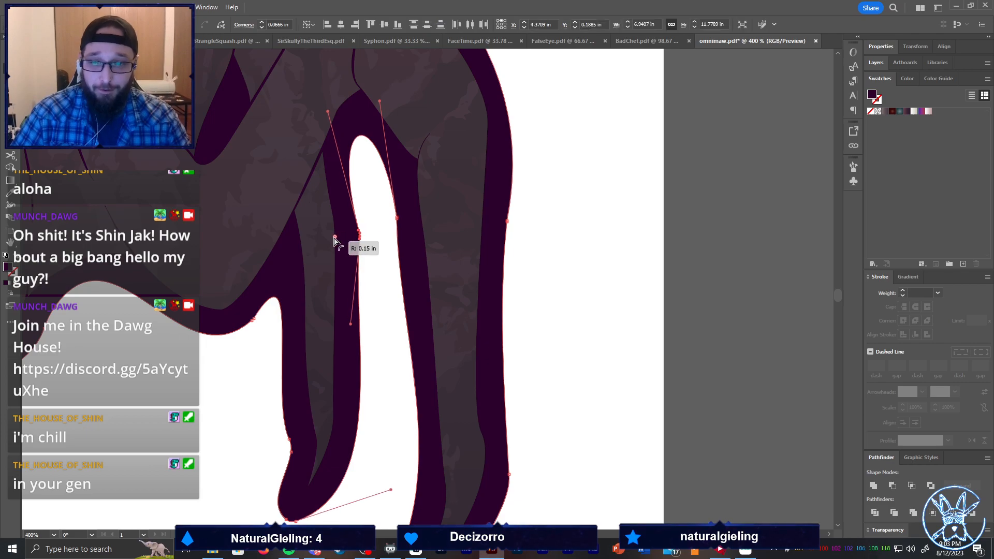
{"action": "left_click", "coordinate": [556, 250]}
{"action": "scroll", "coordinate": [556, 250], "scroll_direction": "down", "scroll_amount": 3}
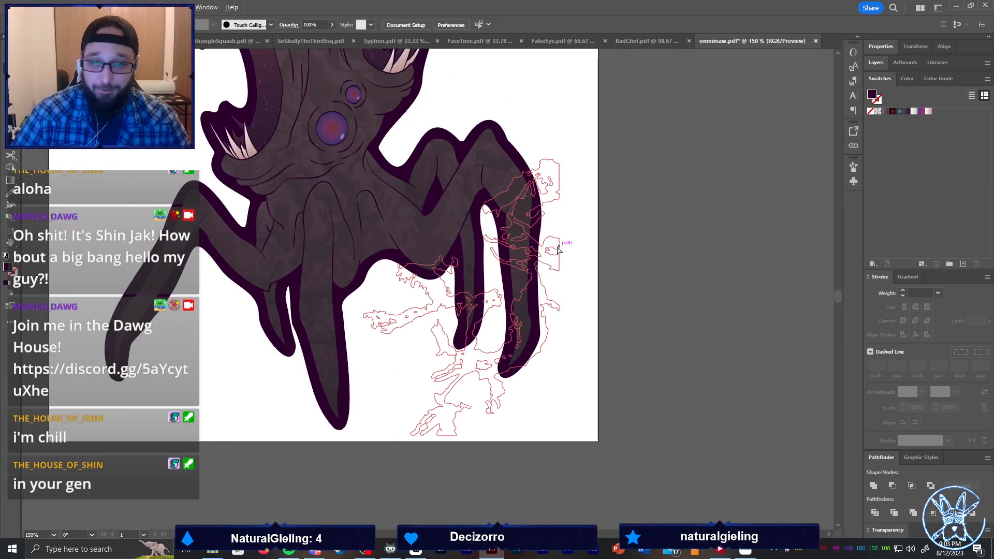
Smooth the left edge of the narrow gap beside the central leg further, rounding its corners to about 0.33 in
{"action": "scroll", "coordinate": [556, 248], "scroll_direction": "left", "scroll_amount": 4}
{"action": "scroll", "coordinate": [158, 323], "scroll_direction": "up", "scroll_amount": 1}
{"action": "scroll", "coordinate": [162, 310], "scroll_direction": "up", "scroll_amount": 1}
{"action": "scroll", "coordinate": [313, 311], "scroll_direction": "up", "scroll_amount": 5}
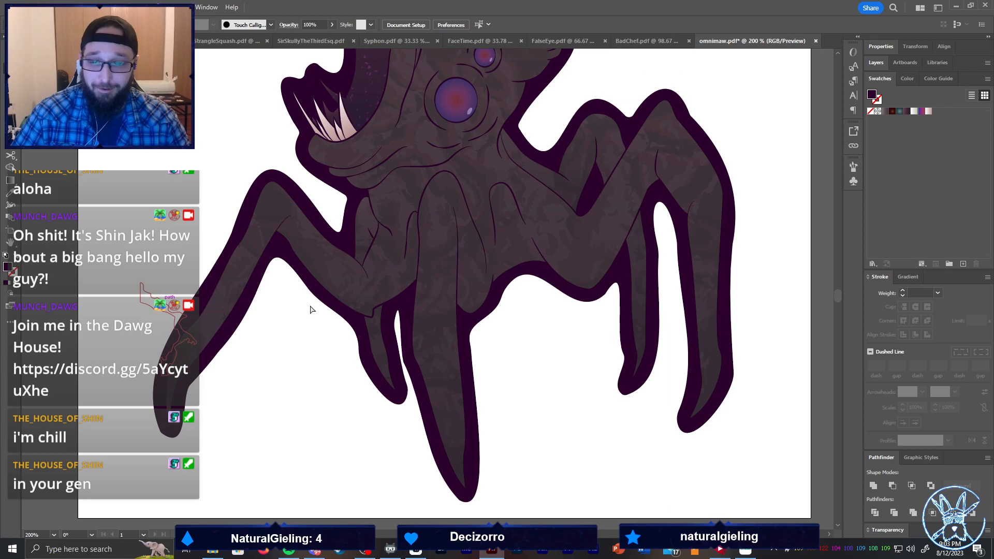
{"action": "scroll", "coordinate": [518, 362], "scroll_direction": "down", "scroll_amount": 1}
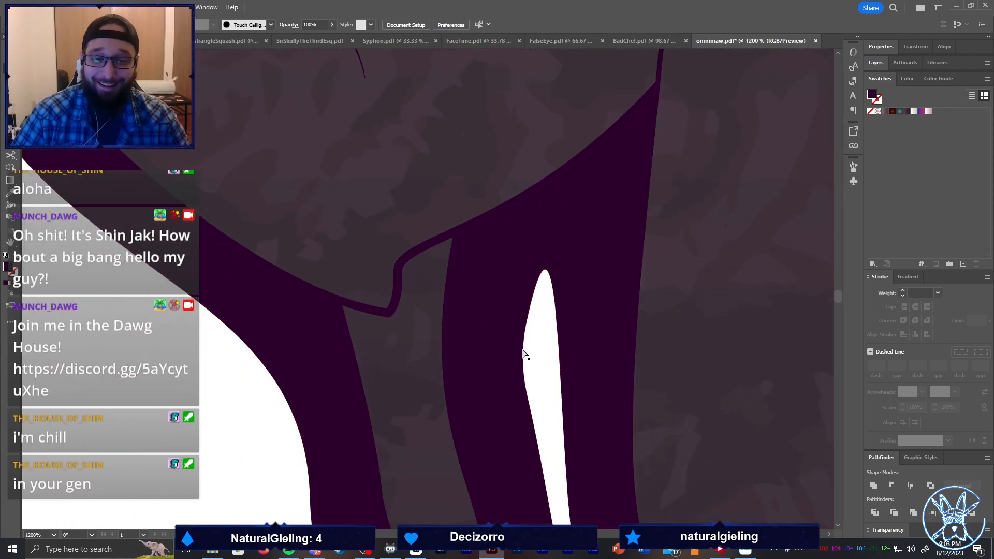
{"action": "left_click", "coordinate": [528, 355]}
{"action": "scroll", "coordinate": [533, 347], "scroll_direction": "down", "scroll_amount": 3}
{"action": "scroll", "coordinate": [539, 342], "scroll_direction": "right", "scroll_amount": 3}
{"action": "scroll", "coordinate": [512, 346], "scroll_direction": "down", "scroll_amount": 3}
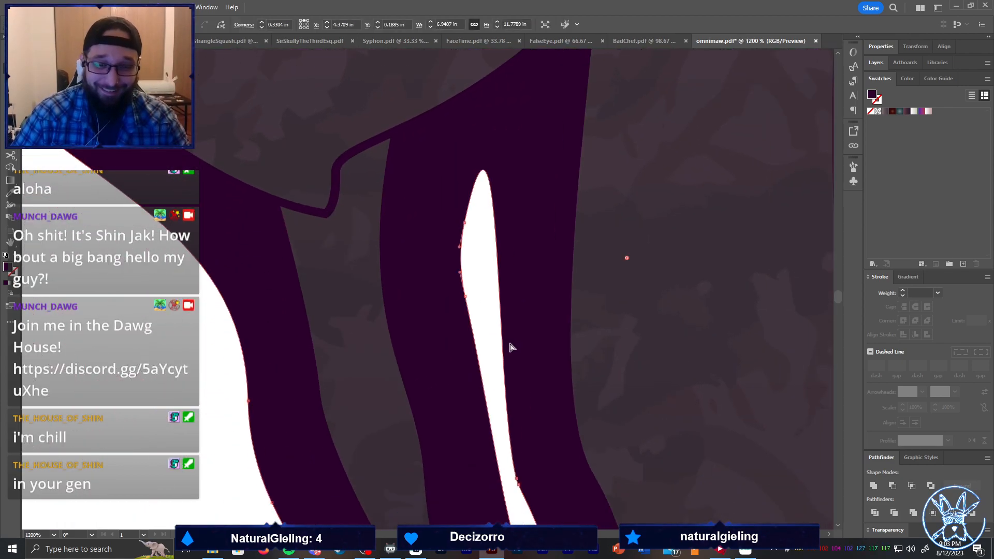
Delete the anchor points along the upper part of the narrow gap beside the central leg to shorten the gap
{"action": "scroll", "coordinate": [513, 346], "scroll_direction": "down", "scroll_amount": 2}
{"action": "key", "text": "p"}
{"action": "left_click", "coordinate": [488, 232]}
{"action": "left_click", "coordinate": [490, 270]}
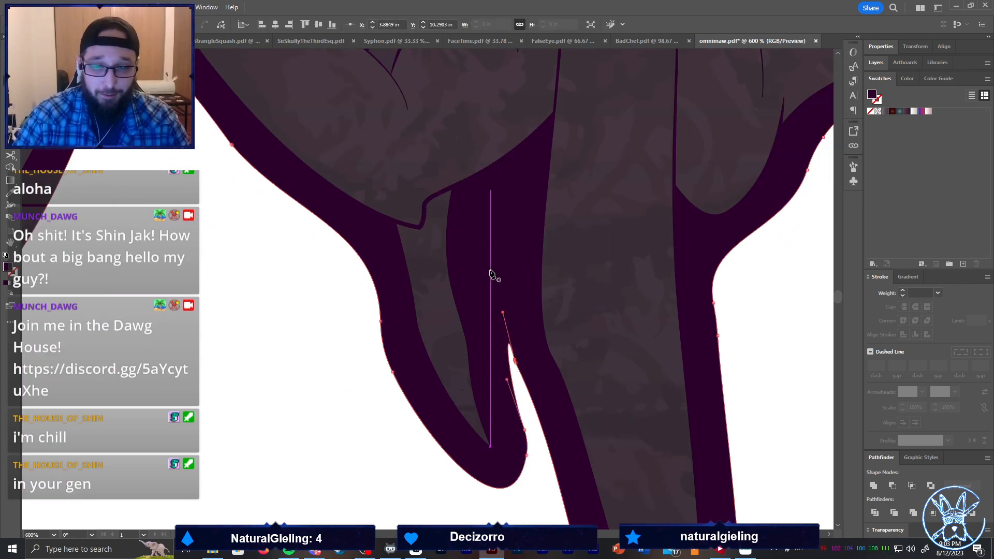
Try to reshape the gap's tip by removing another anchor point there and adjusting the remaining curve handles
{"action": "left_click", "coordinate": [513, 359]}
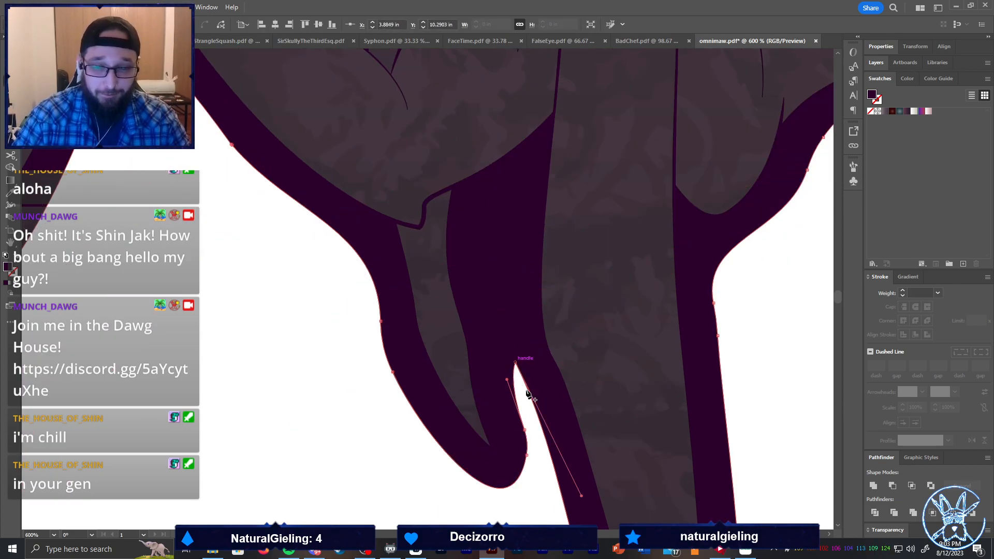
{"action": "scroll", "coordinate": [515, 382], "scroll_direction": "up", "scroll_amount": 3}
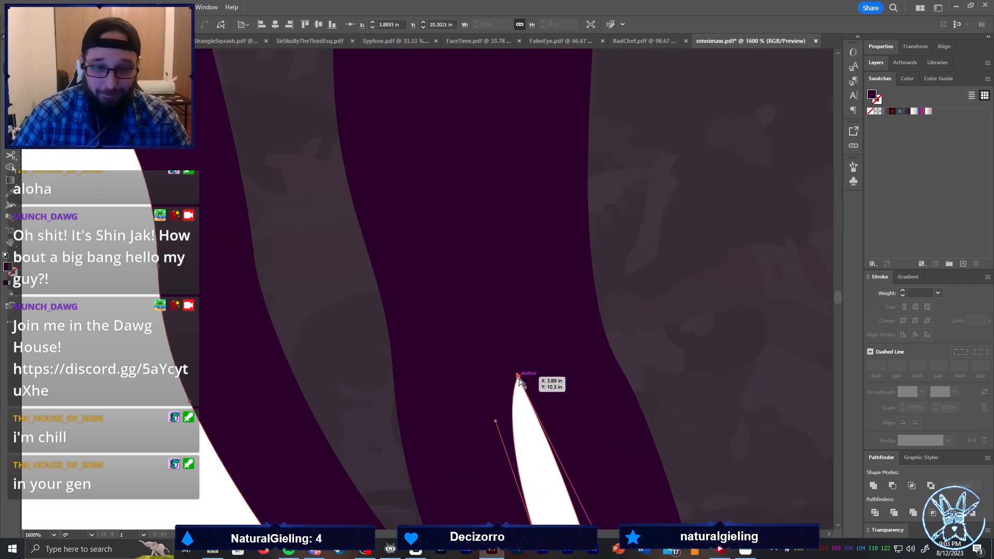
{"action": "left_click_drag", "start_coordinate": [517, 374], "coordinate": [510, 375]}
{"action": "scroll", "coordinate": [512, 377], "scroll_direction": "down", "scroll_amount": 5}
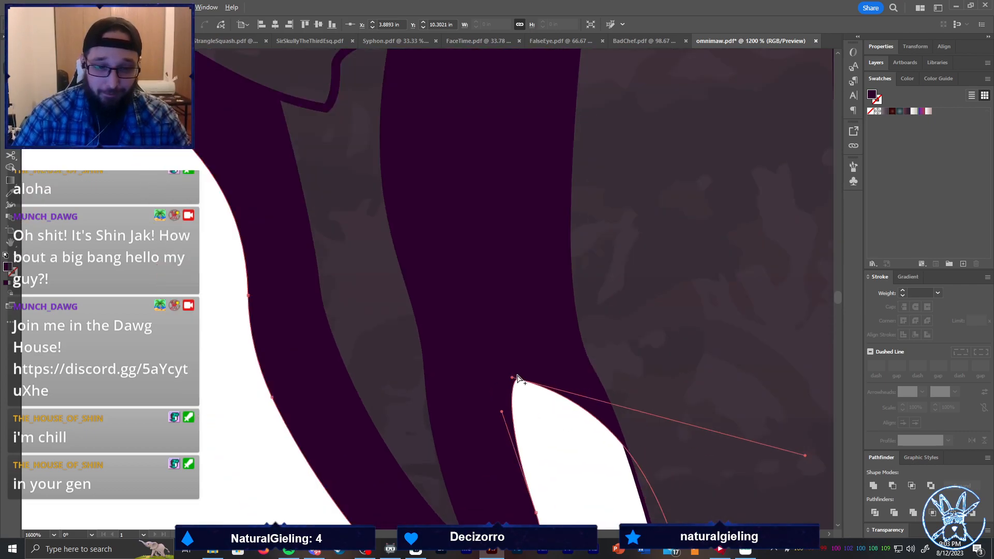
{"action": "left_click_drag", "start_coordinate": [617, 408], "coordinate": [576, 452]}
{"action": "scroll", "coordinate": [573, 450], "scroll_direction": "up", "scroll_amount": 2}
{"action": "scroll", "coordinate": [573, 454], "scroll_direction": "up", "scroll_amount": 1}
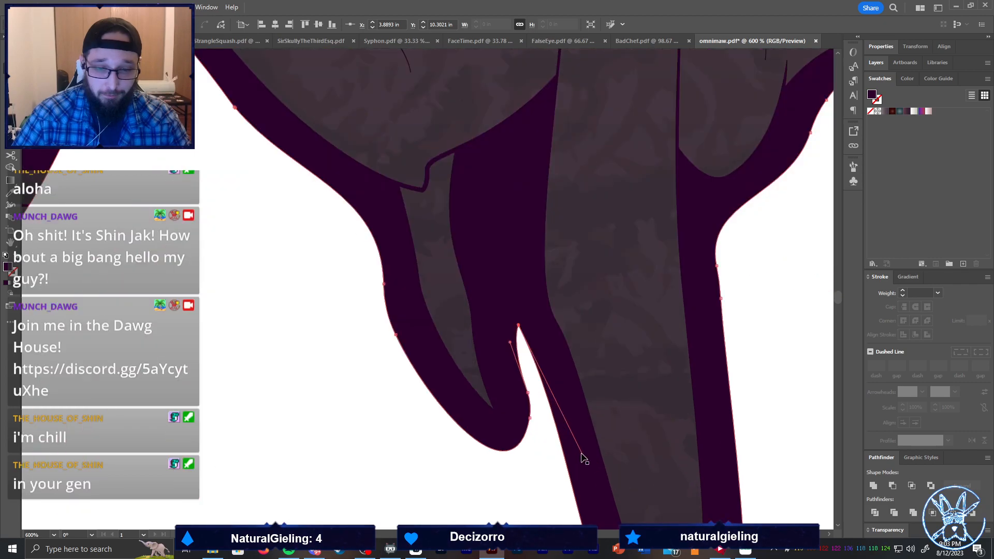
{"action": "left_click", "coordinate": [511, 354]}
Shorten and blunt the tip of the narrow gap by pulling its upper curve handle down toward the tip
{"action": "scroll", "coordinate": [509, 319], "scroll_direction": "up", "scroll_amount": 1}
{"action": "scroll", "coordinate": [513, 313], "scroll_direction": "up", "scroll_amount": 2}
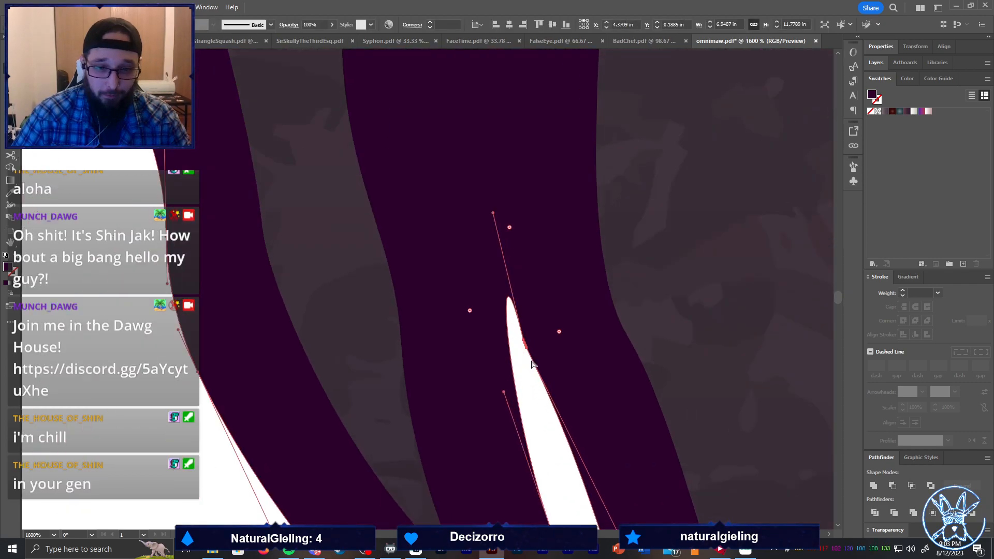
{"action": "left_click_drag", "start_coordinate": [559, 332], "coordinate": [696, 331]}
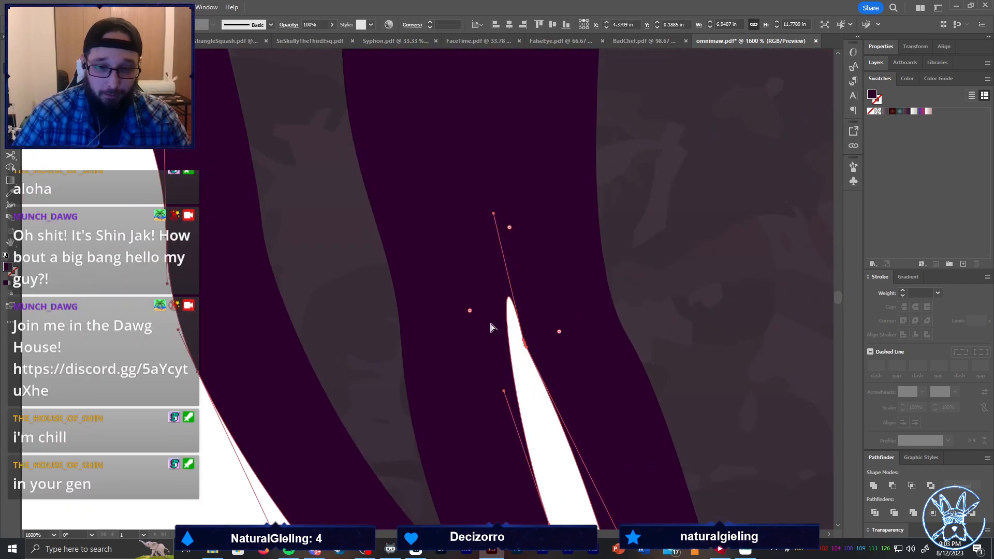
{"action": "left_click_drag", "start_coordinate": [494, 214], "coordinate": [492, 307]}
{"action": "left_click", "coordinate": [92, 408]}
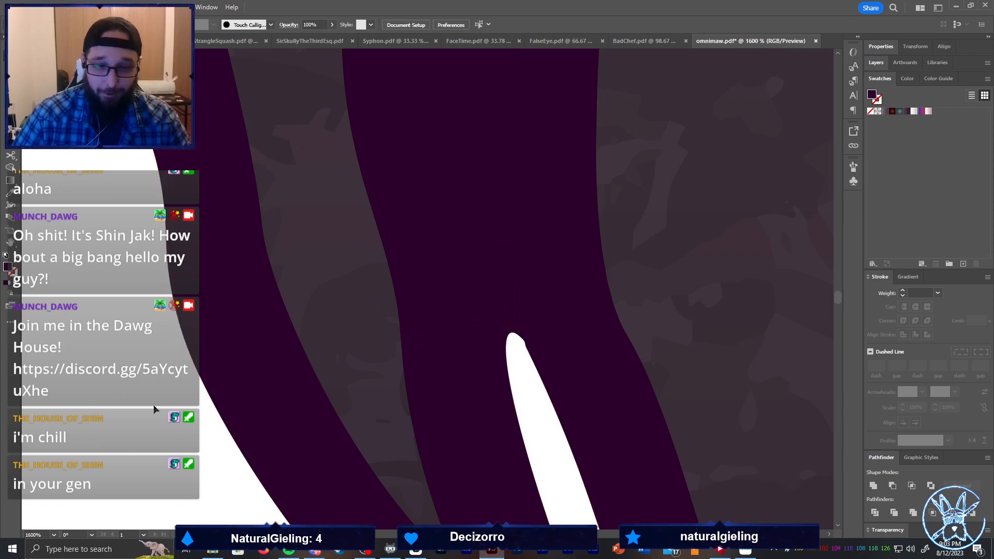
Refine the anchor points and curve handle on the right side of the narrow gap's tip
{"action": "scroll", "coordinate": [533, 365], "scroll_direction": "up", "scroll_amount": 3}
{"action": "left_click", "coordinate": [585, 339]}
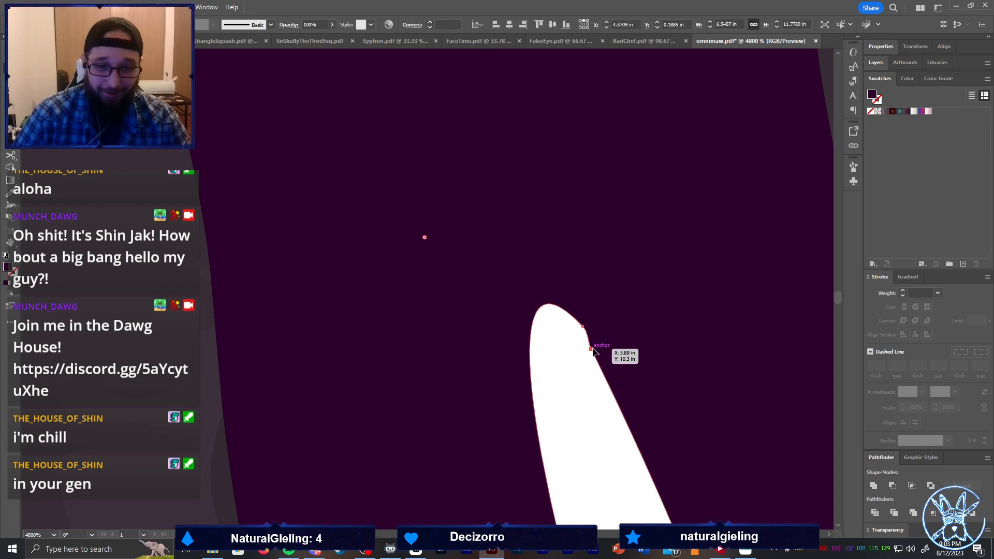
{"action": "left_click", "coordinate": [586, 334]}
{"action": "scroll", "coordinate": [587, 336], "scroll_direction": "up", "scroll_amount": 1}
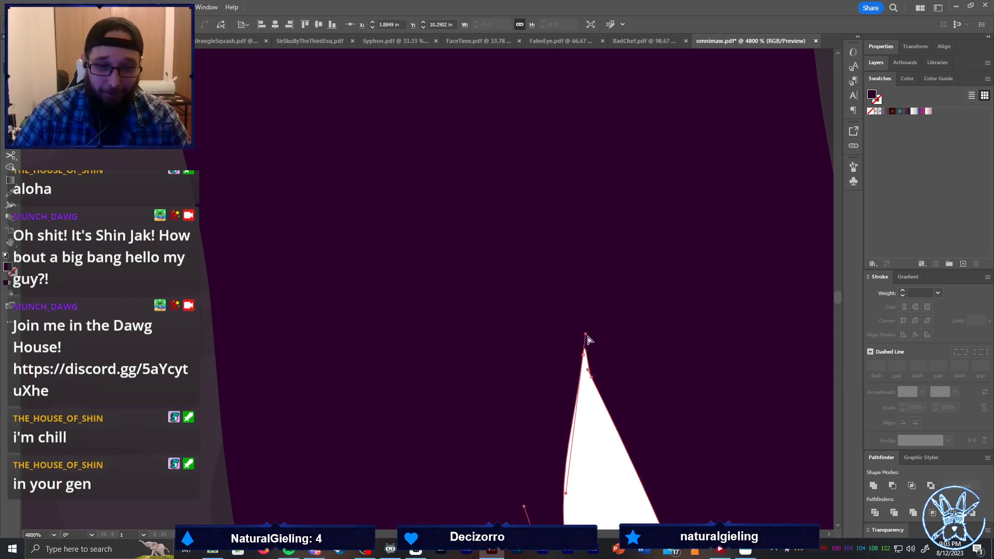
{"action": "left_click_drag", "start_coordinate": [588, 365], "coordinate": [597, 377]}
{"action": "left_click", "coordinate": [587, 403]}
Select the omnimaw's whole outer border shape and change its fill to white (FFFFFF)
{"action": "scroll", "coordinate": [573, 405], "scroll_direction": "down", "scroll_amount": 6}
{"action": "scroll", "coordinate": [573, 405], "scroll_direction": "down", "scroll_amount": 6}
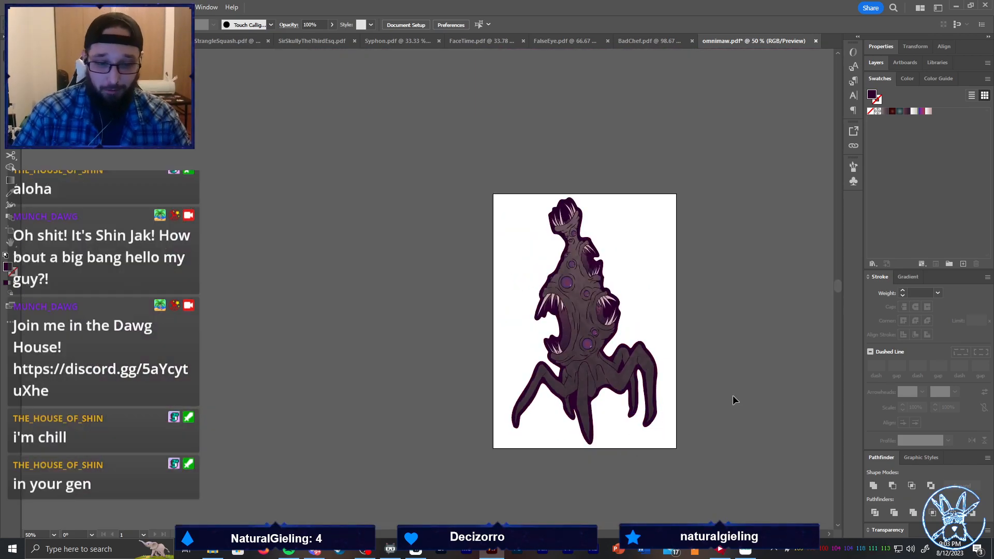
{"action": "scroll", "coordinate": [732, 396], "scroll_direction": "up", "scroll_amount": 2}
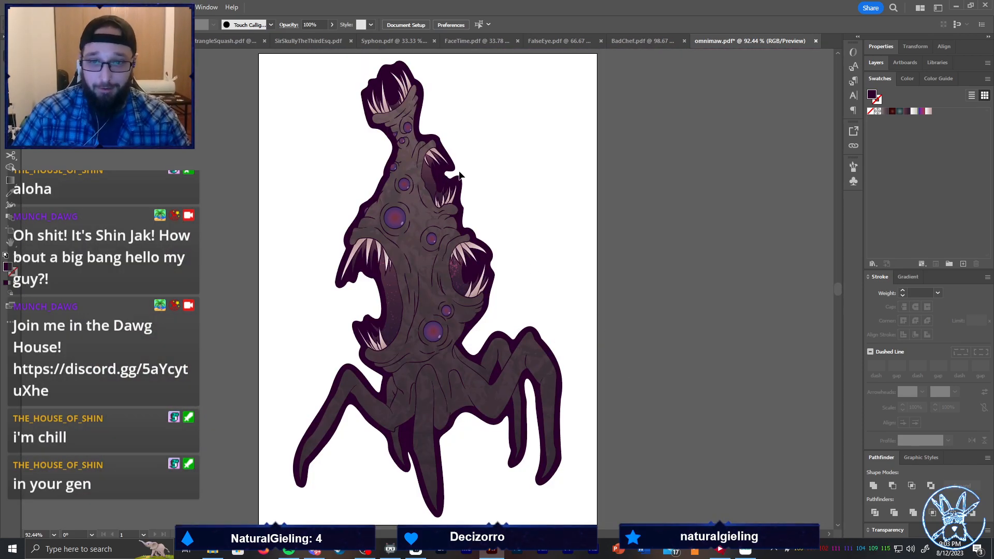
{"action": "left_click", "coordinate": [461, 197]}
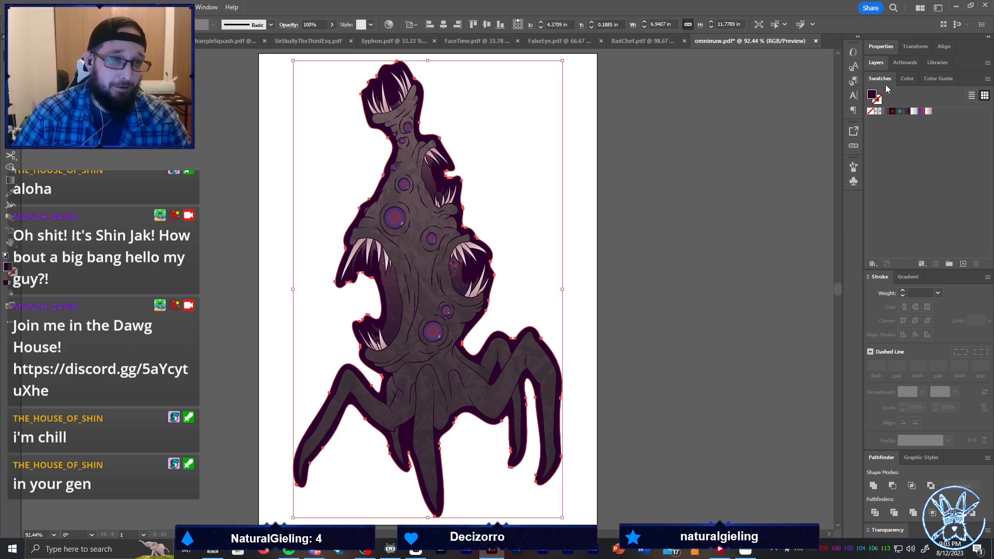
{"action": "left_click", "coordinate": [908, 80]}
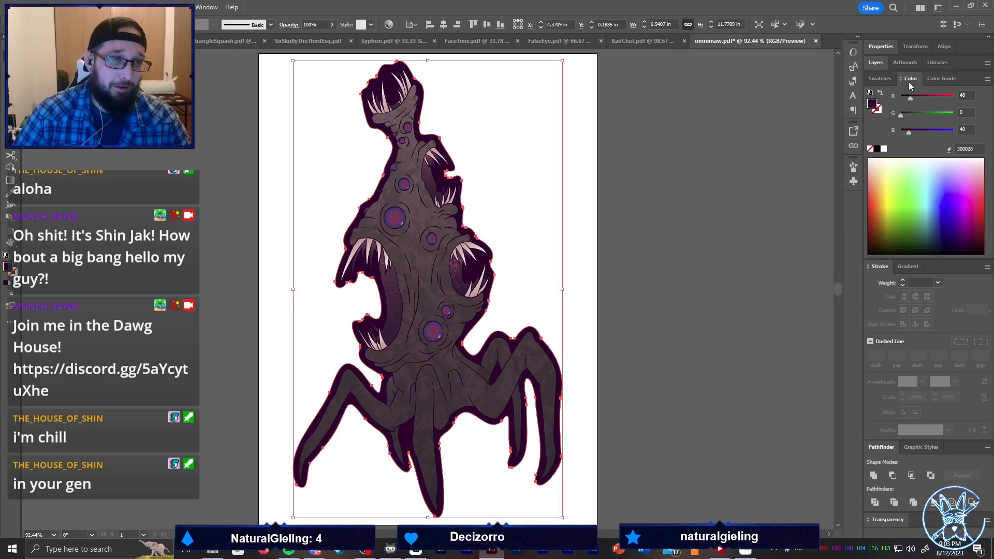
{"action": "left_click", "coordinate": [884, 149]}
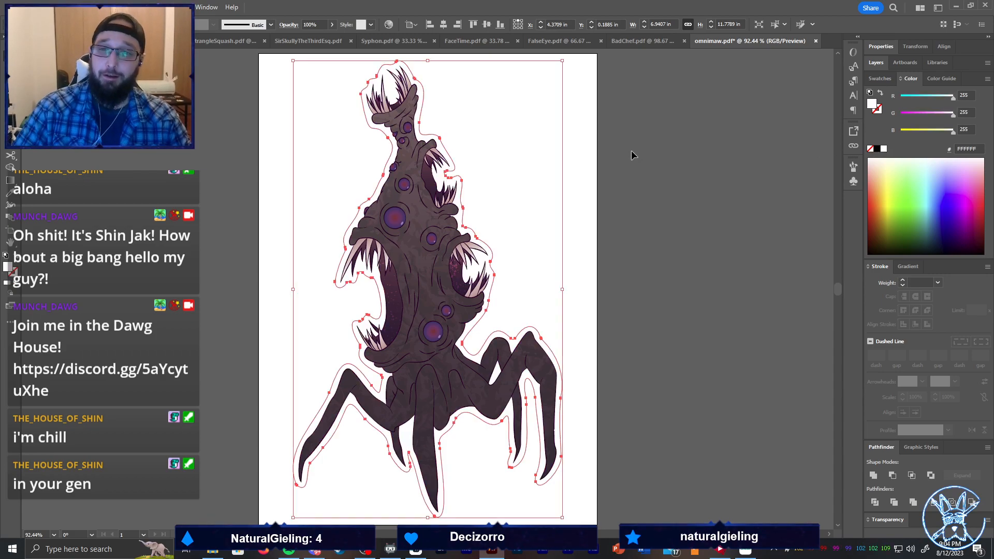
Fit the artboard to the bounds of the bordered creature artwork and deselect everything
{"action": "key", "text": "shift+o"}
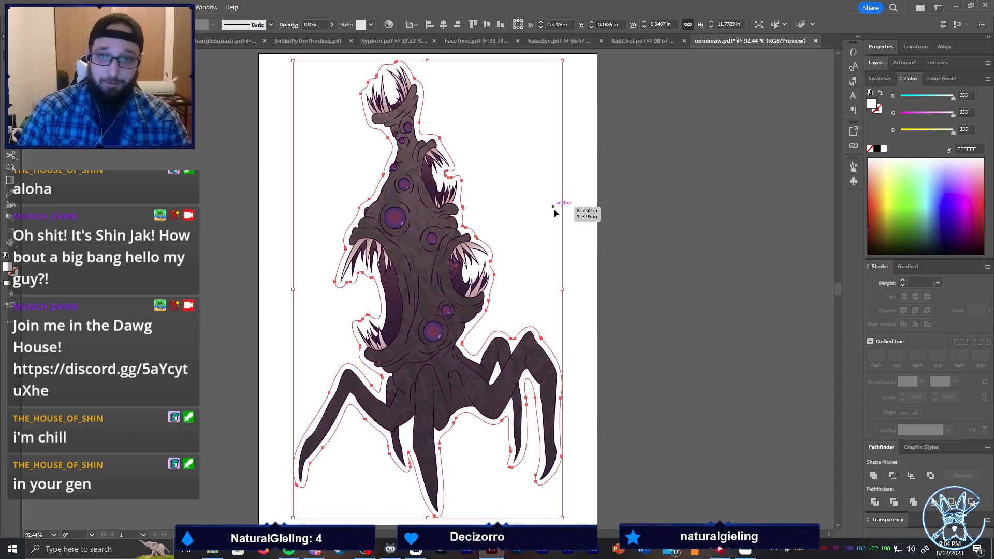
{"action": "left_click", "coordinate": [99, 25]}
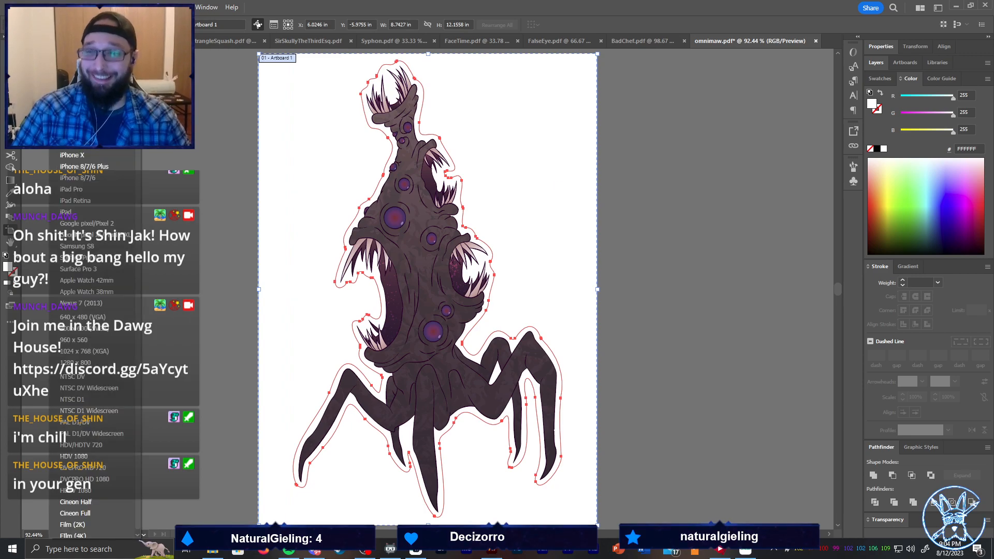
{"action": "left_click", "coordinate": [87, 48]}
{"action": "key", "text": "v"}
{"action": "left_click", "coordinate": [644, 223]}
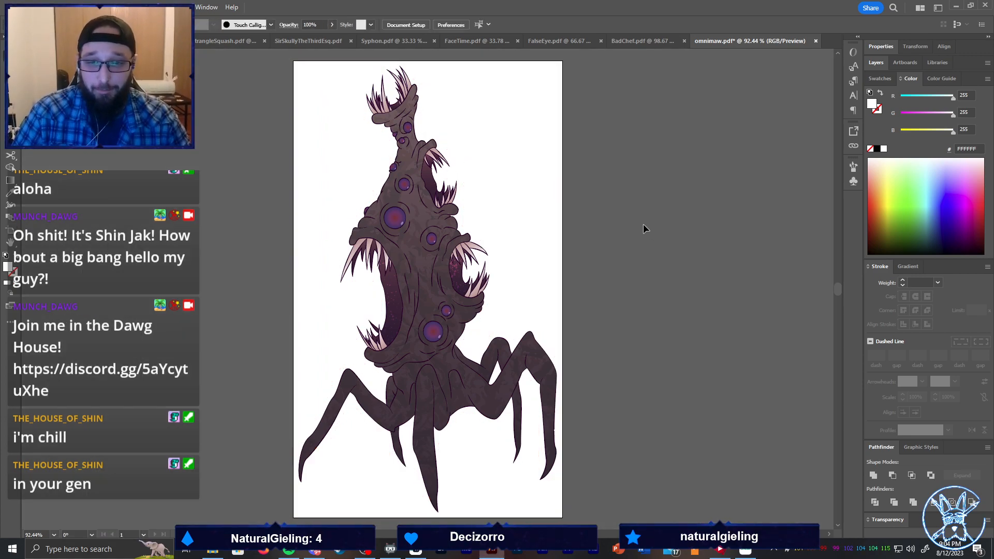
Export the artwork for web as a transparent PNG-24 with a height of 2500 px
{"action": "left_click", "coordinate": [460, 210]}
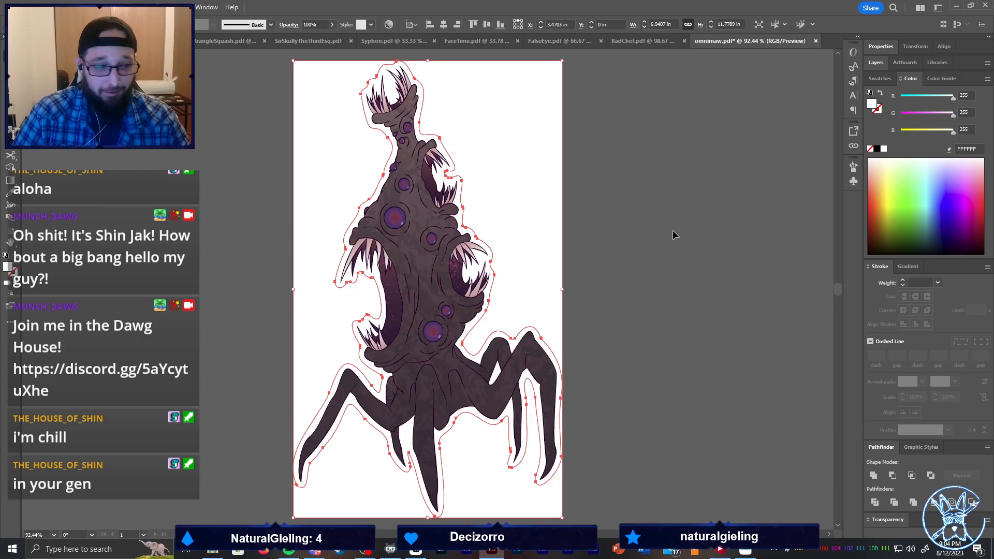
{"action": "key", "text": "ctrl+alt+shift+s"}
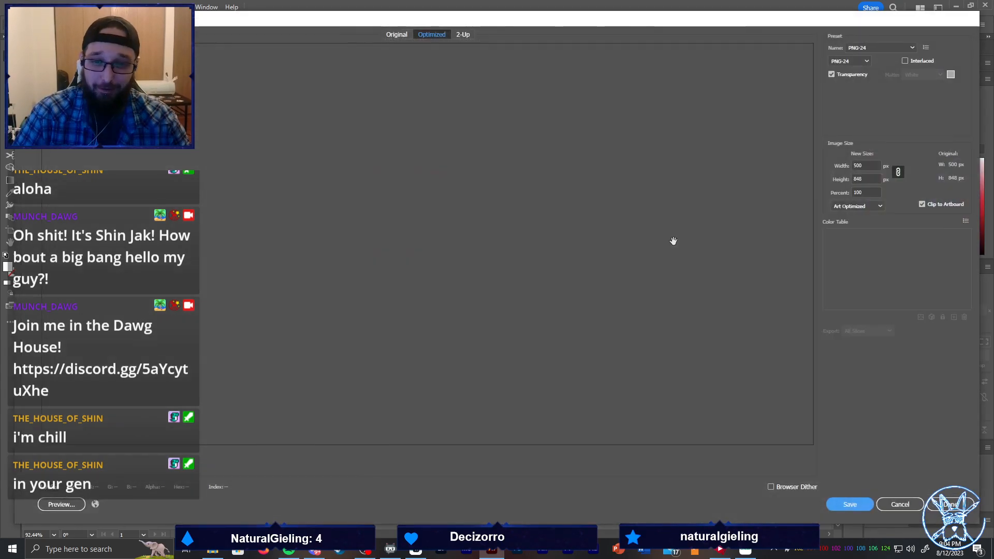
{"action": "left_click", "coordinate": [864, 178]}
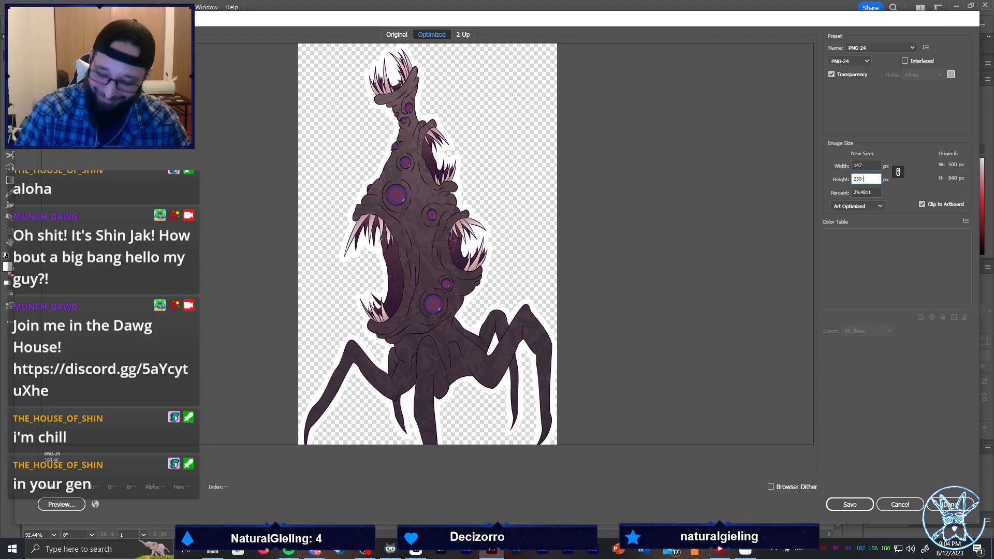
{"action": "type", "text": "2500"}
{"action": "key", "text": "Return"}
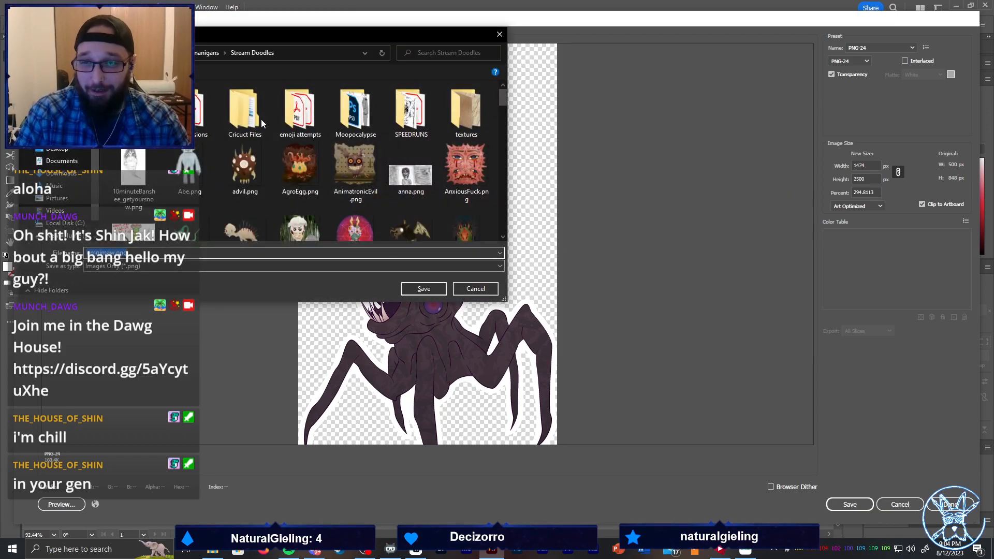
{"action": "key", "text": "Return"}
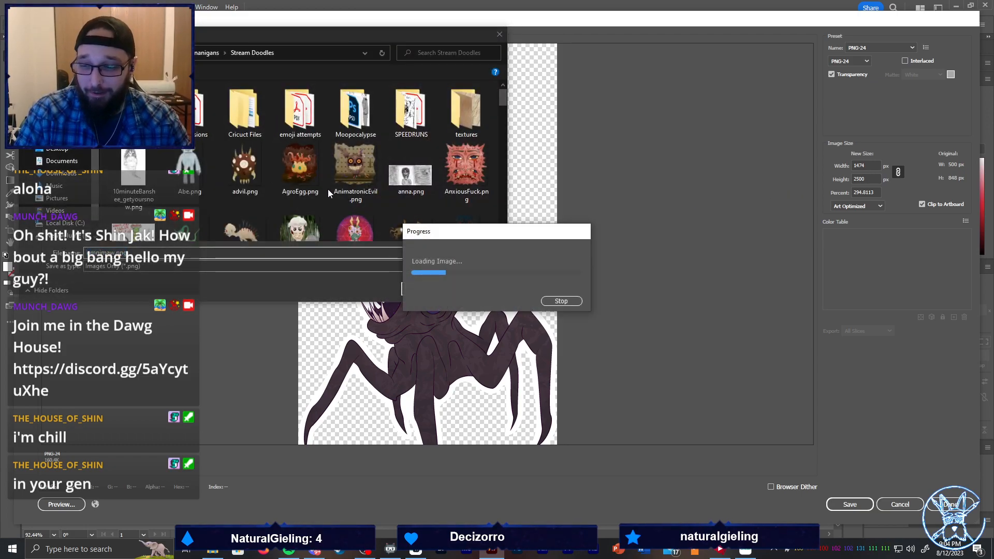
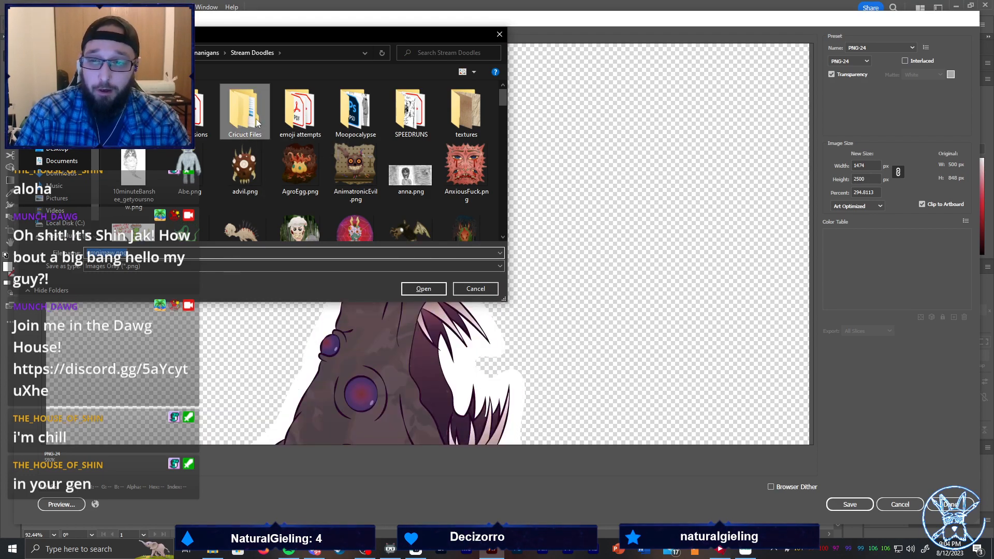
Save the PNG in the Stickers folder inside Cricuct Files and close omnimaw.pdf without saving changes
{"action": "double_click", "coordinate": [249, 124]}
{"action": "double_click", "coordinate": [259, 124]}
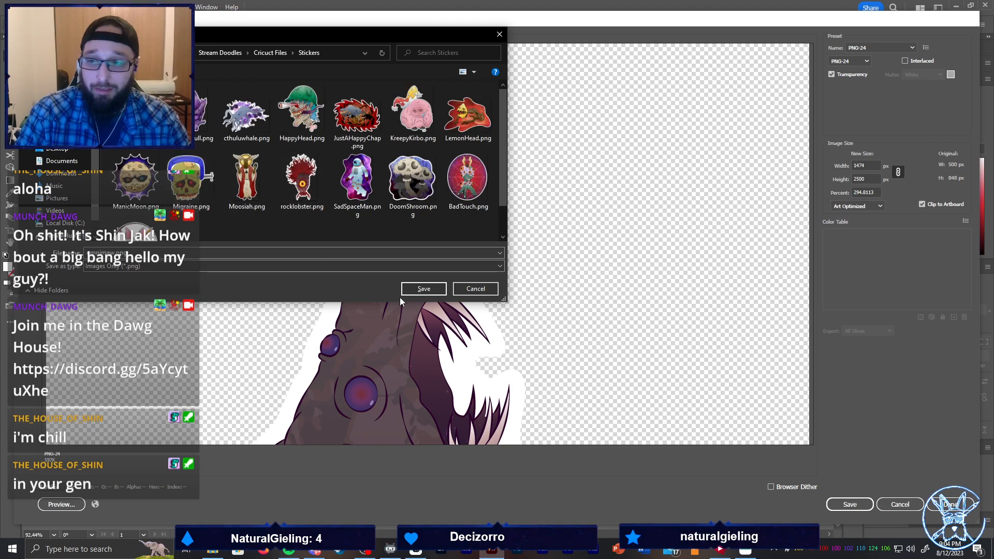
{"action": "left_click", "coordinate": [427, 287]}
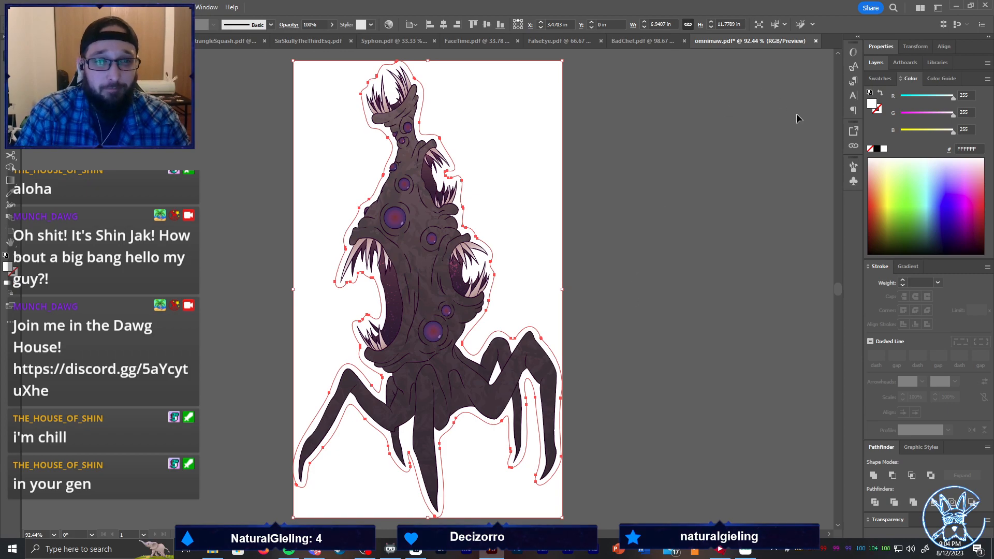
{"action": "left_click", "coordinate": [816, 42]}
{"action": "left_click", "coordinate": [554, 288]}
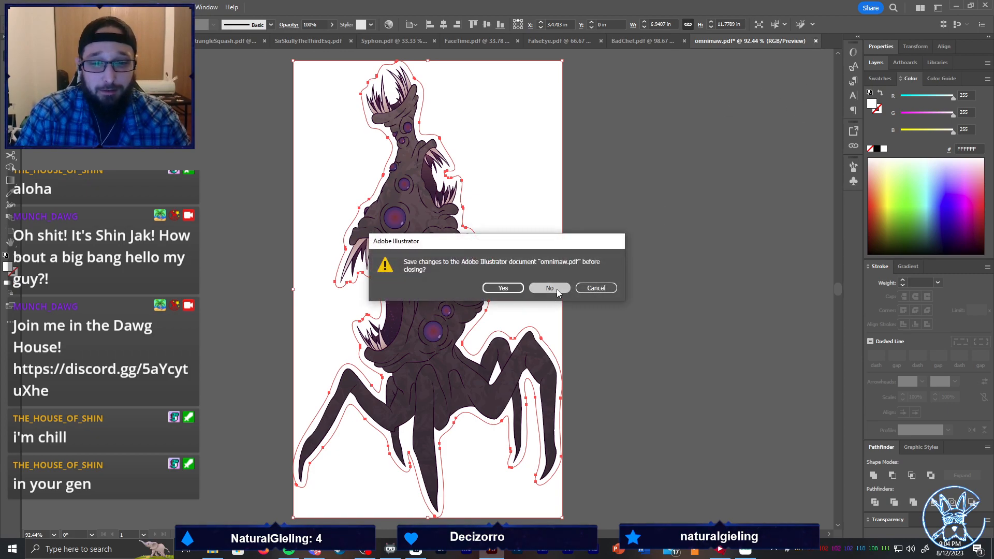
Copy the wavy outline path around the BadChef background and paste the copy in front of the artwork
{"action": "scroll", "coordinate": [718, 265], "scroll_direction": "down", "scroll_amount": 1}
{"action": "left_click", "coordinate": [676, 318]}
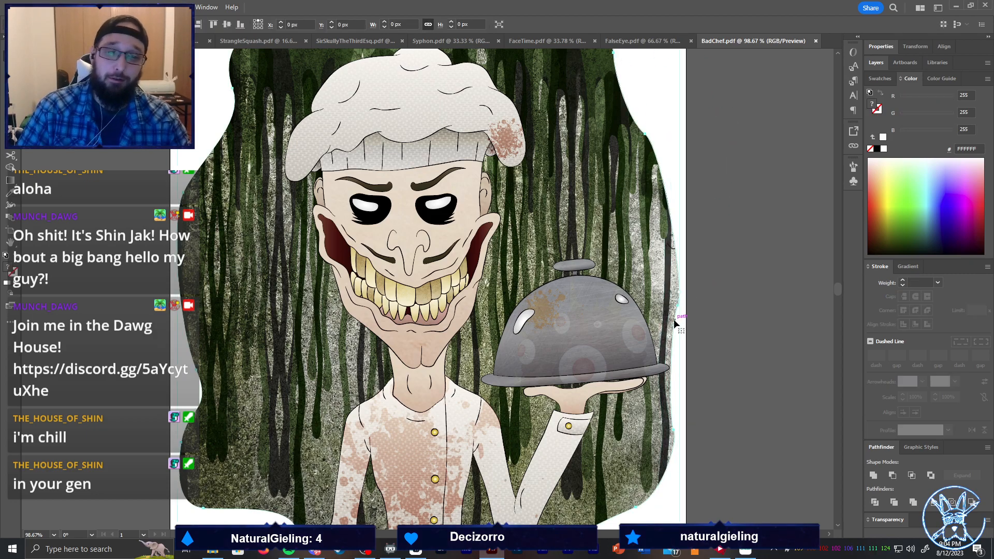
{"action": "scroll", "coordinate": [711, 304], "scroll_direction": "down", "scroll_amount": 3}
{"action": "scroll", "coordinate": [710, 303], "scroll_direction": "up", "scroll_amount": 2}
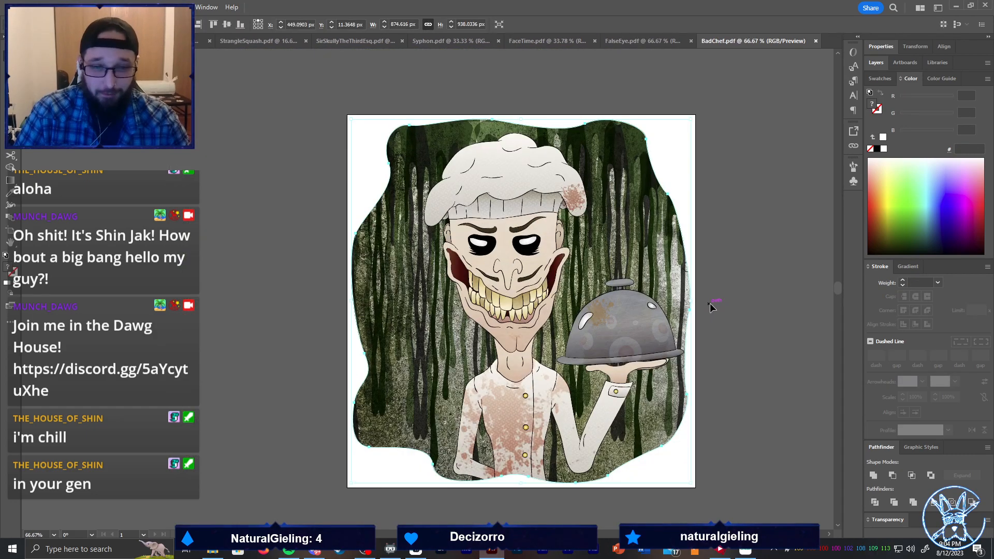
{"action": "left_click", "coordinate": [739, 287]}
{"action": "left_click", "coordinate": [689, 276]}
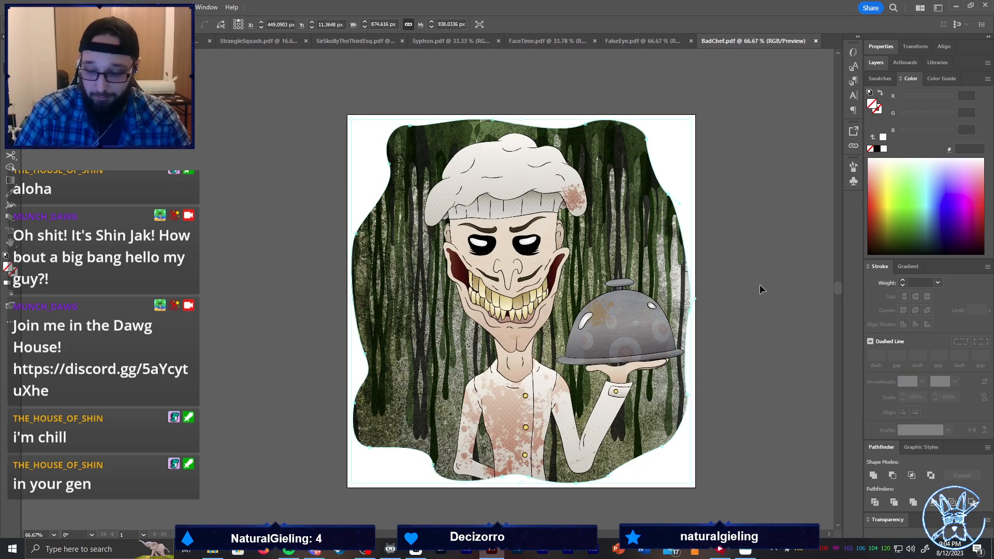
{"action": "key", "text": "ctrl+f"}
{"action": "key", "text": "ctrl+z"}
{"action": "left_click", "coordinate": [756, 264]}
{"action": "left_click", "coordinate": [709, 257]}
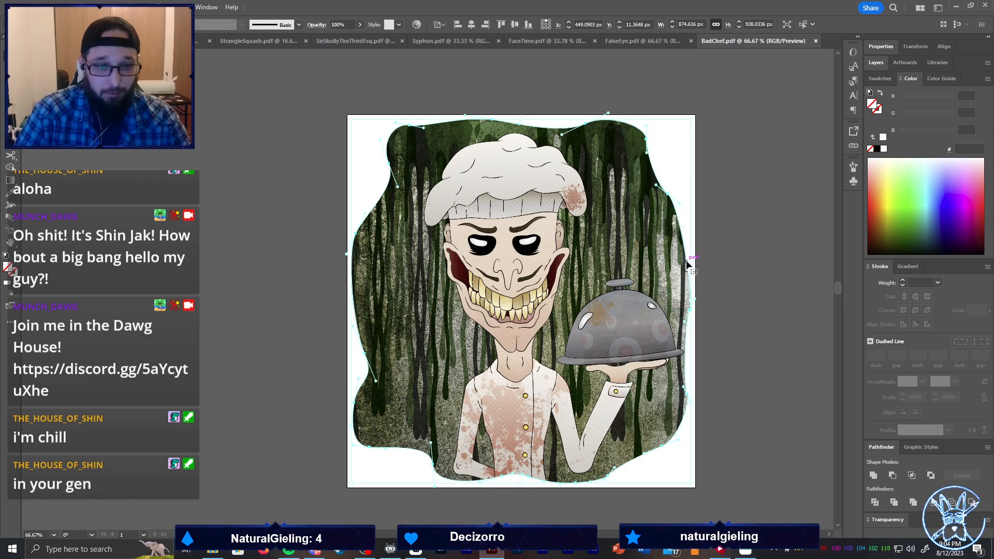
{"action": "left_click_drag", "start_coordinate": [688, 260], "coordinate": [719, 265]}
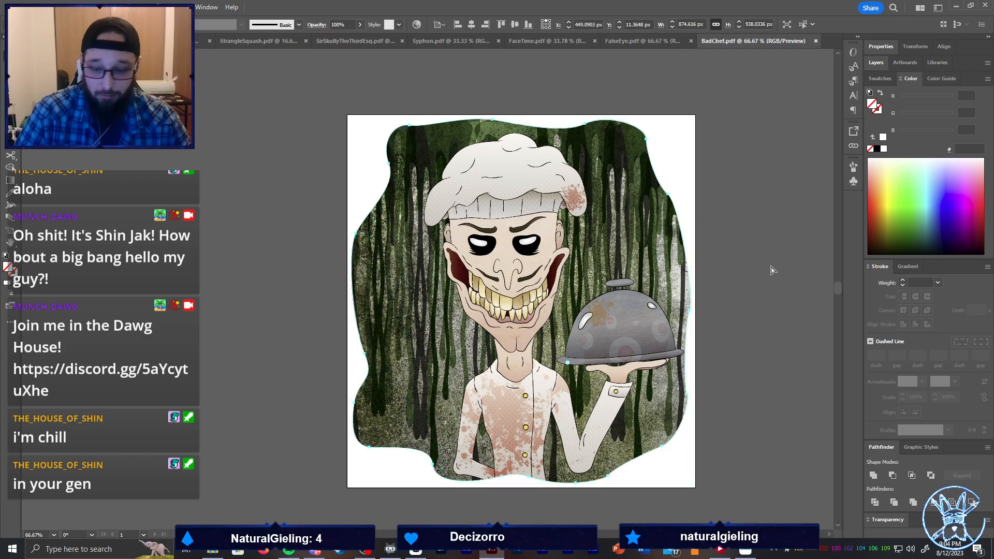
{"action": "key", "text": "v"}
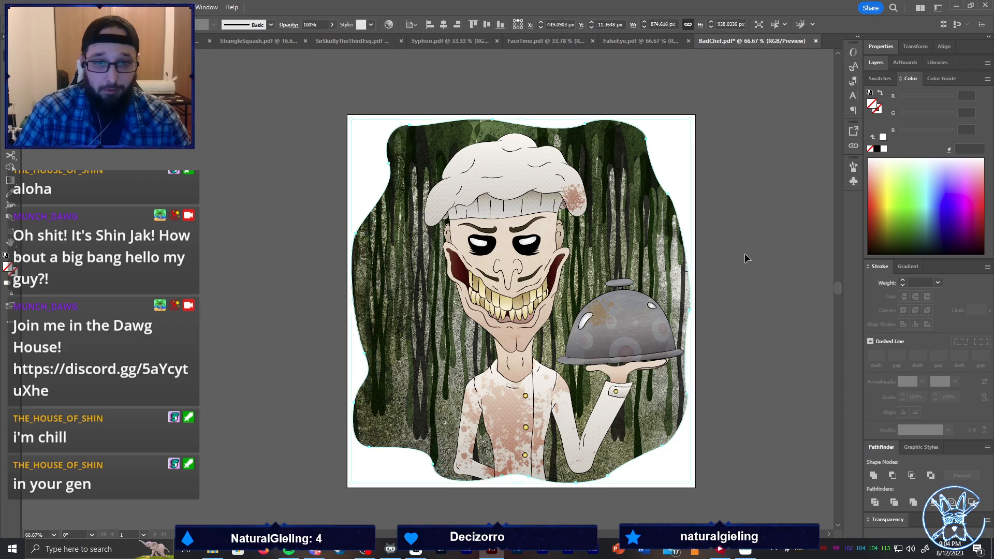
Give the copied BadChef outline a black stroke with round caps and round corners, aligned to the outside of the path
{"action": "left_click", "coordinate": [877, 149]}
{"action": "key", "text": "shift+x"}
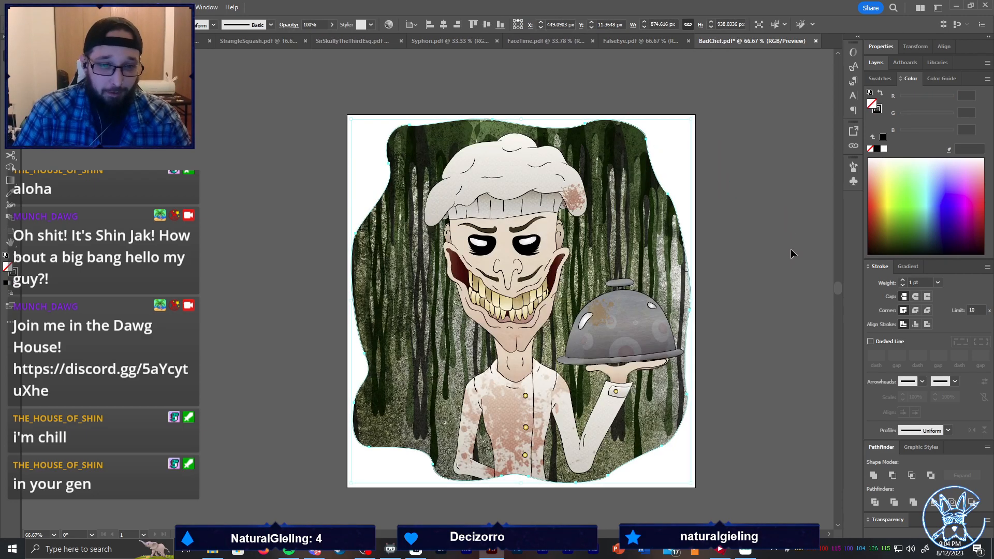
{"action": "left_click", "coordinate": [927, 324]}
{"action": "left_click", "coordinate": [916, 310]}
{"action": "left_click", "coordinate": [916, 296]}
Set the stroke weight of the BadChef outline to 12 pt
{"action": "left_click", "coordinate": [937, 283]}
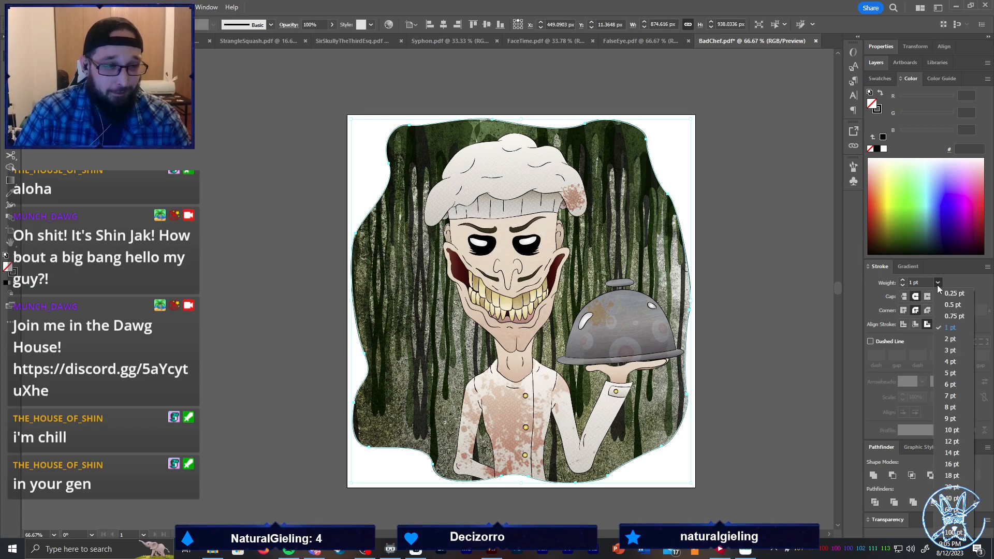
{"action": "left_click", "coordinate": [952, 430]}
{"action": "left_click", "coordinate": [901, 281]}
{"action": "left_click", "coordinate": [901, 281]}
{"action": "left_click", "coordinate": [901, 281]}
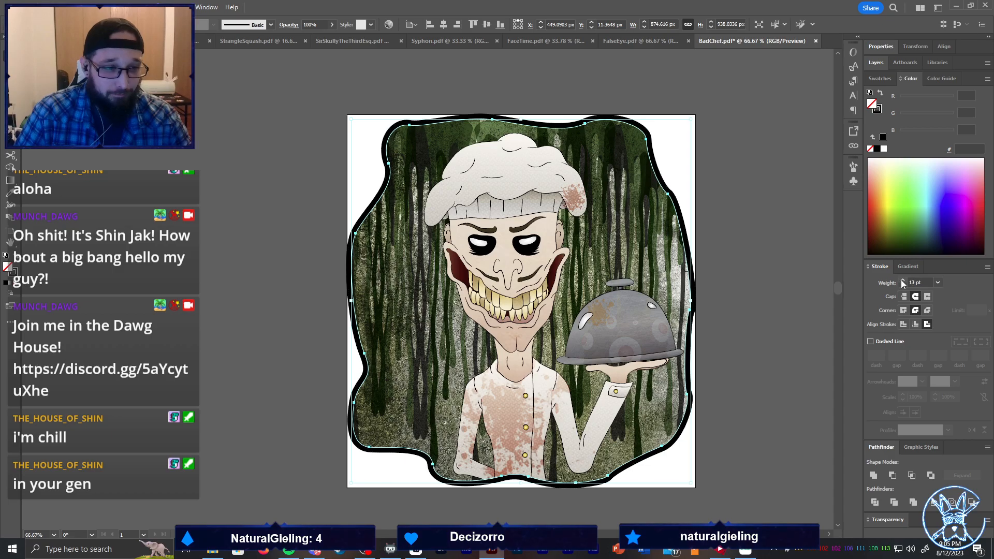
{"action": "left_click", "coordinate": [903, 285]}
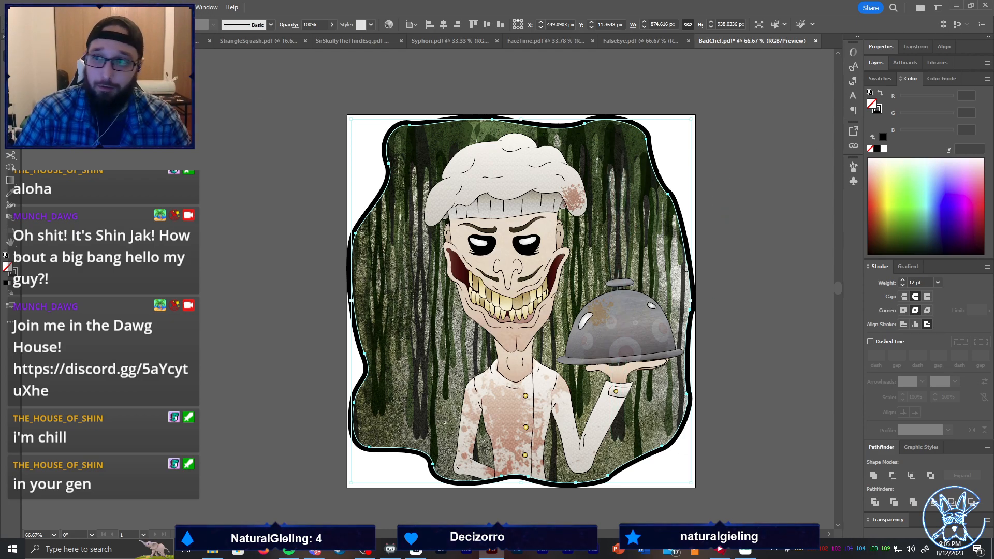
Expand the BadChef outline's stroke into a filled shape and color it white (FFFFFF)
{"action": "left_click", "coordinate": [91, 7]}
{"action": "left_click", "coordinate": [130, 152]}
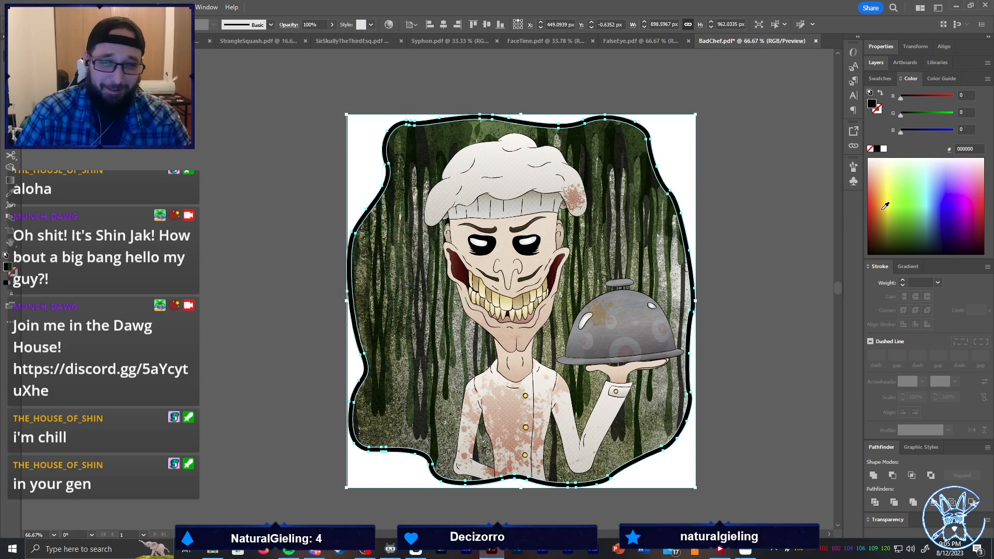
{"action": "left_click", "coordinate": [884, 150]}
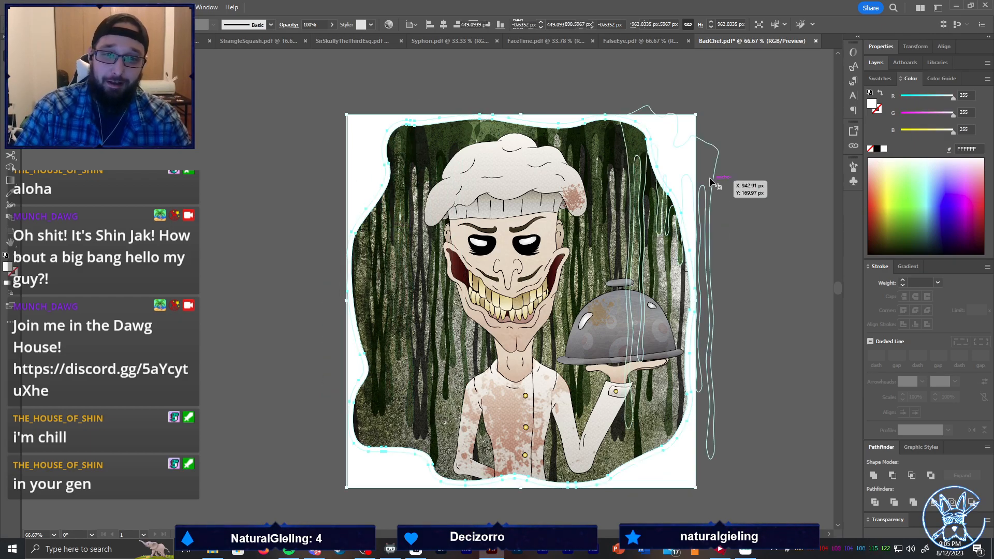
Fit the artboard to the bounds of the white-bordered chef artwork
{"action": "key", "text": "shift+o"}
{"action": "left_click", "coordinate": [98, 25]}
{"action": "key", "text": "Escape"}
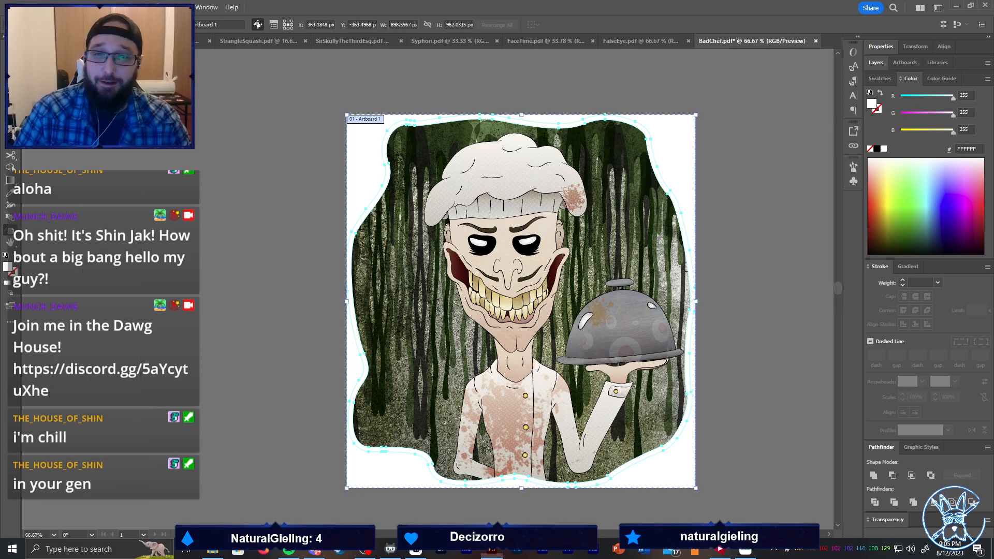
Export the chef artwork for web as a transparent PNG-24 with a height of 2500 px
{"action": "key", "text": "ctrl+alt+shift+s"}
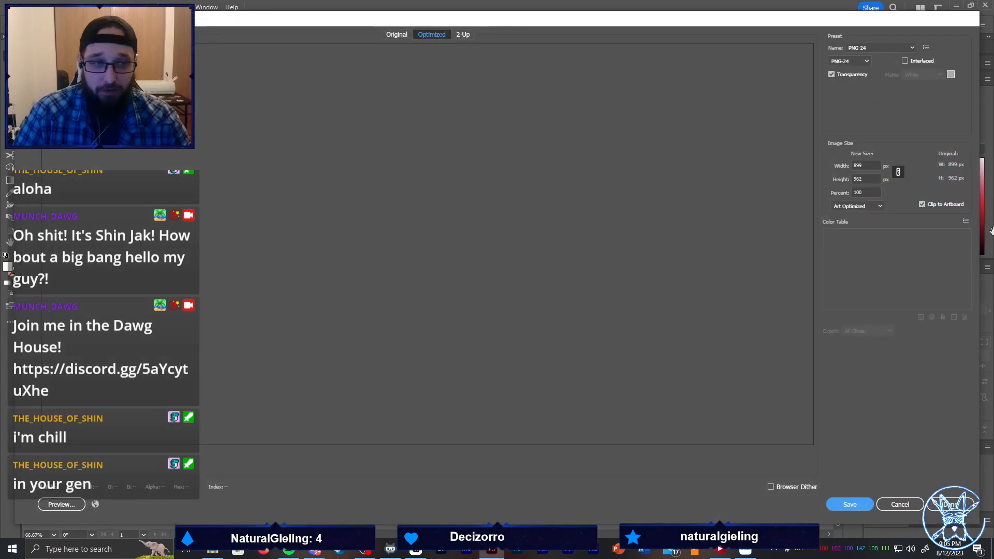
{"action": "type", "text": "2"}
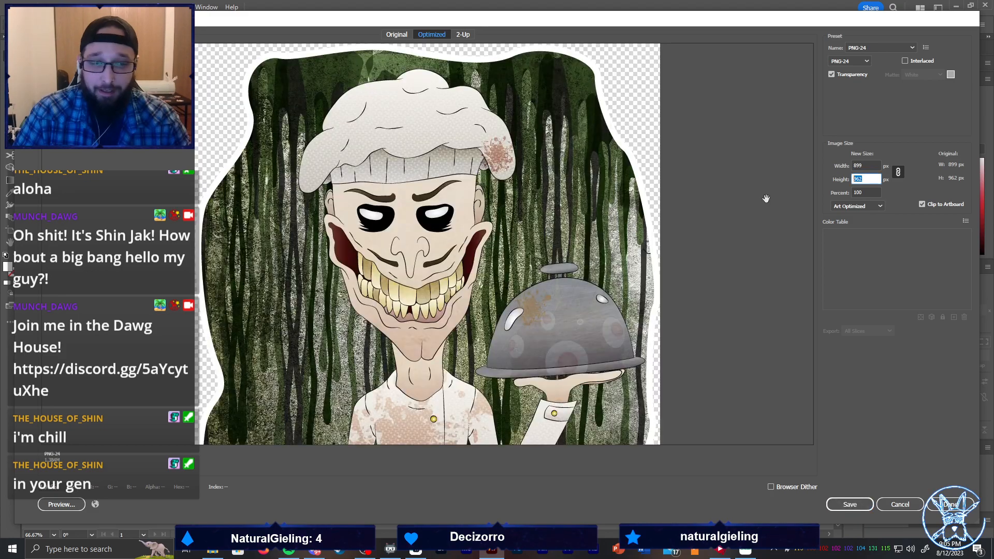
{"action": "type", "text": "500"}
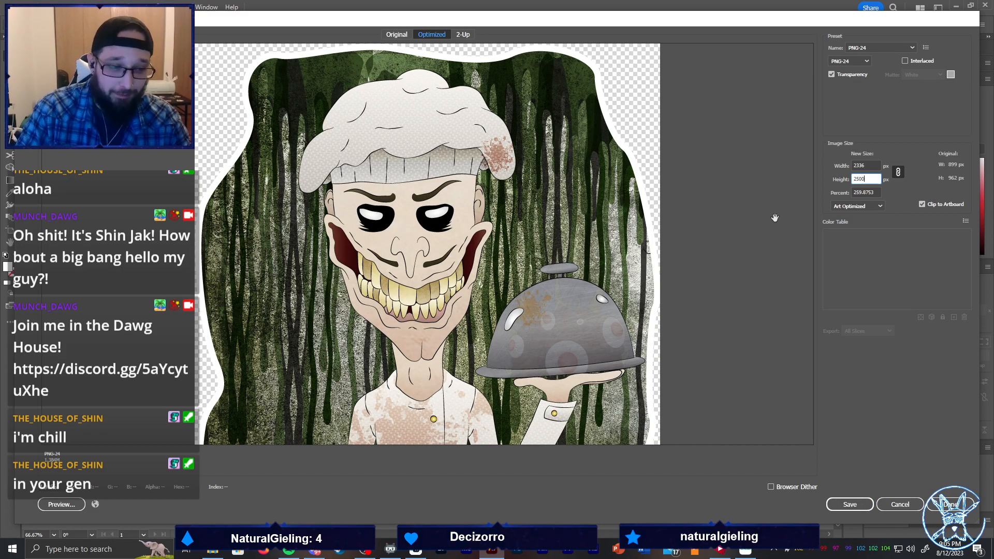
{"action": "key", "text": "Return"}
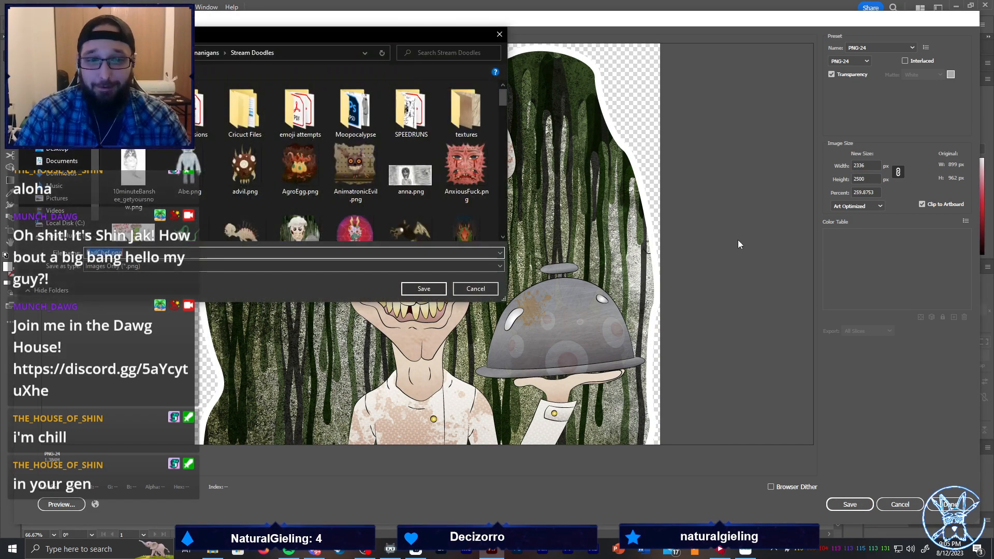
Save the PNG in the Stickers folder inside Cricuct Files and close BadChef.pdf without saving changes
{"action": "key", "text": "Return"}
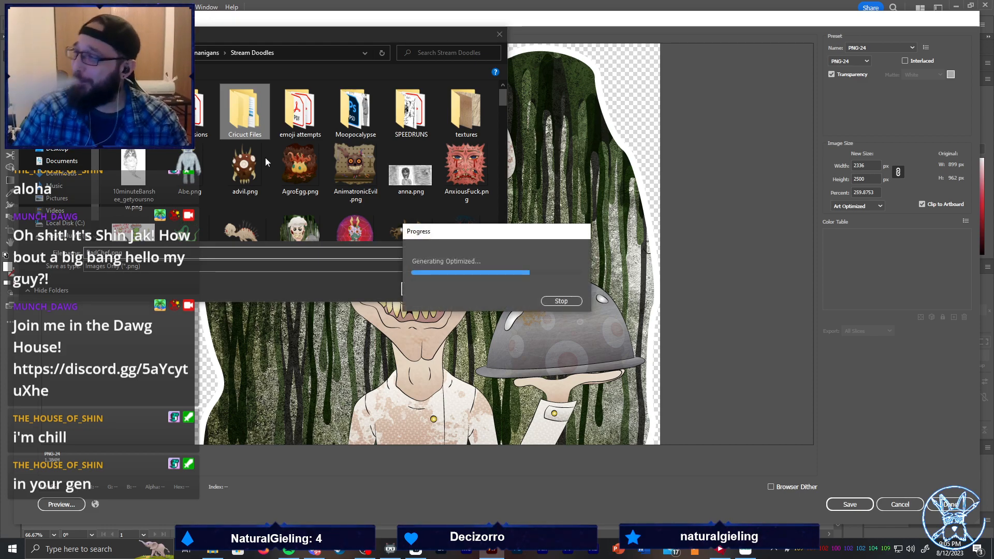
{"action": "double_click", "coordinate": [251, 111]}
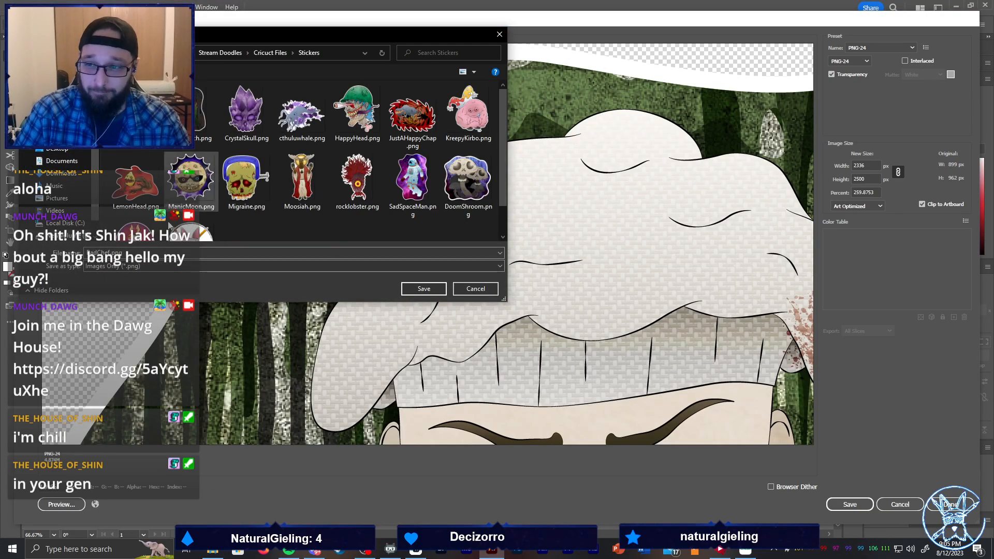
{"action": "left_click", "coordinate": [435, 289]}
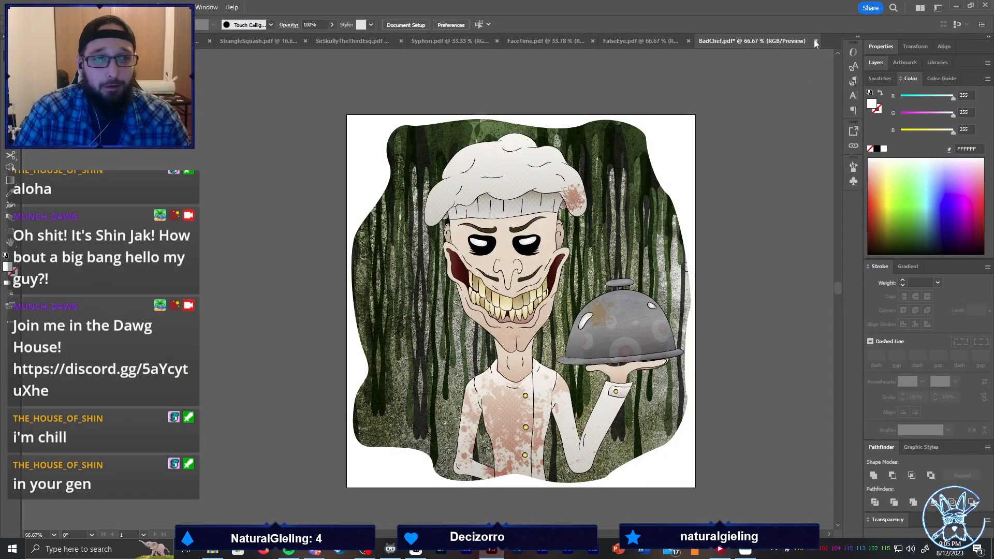
{"action": "left_click", "coordinate": [815, 41]}
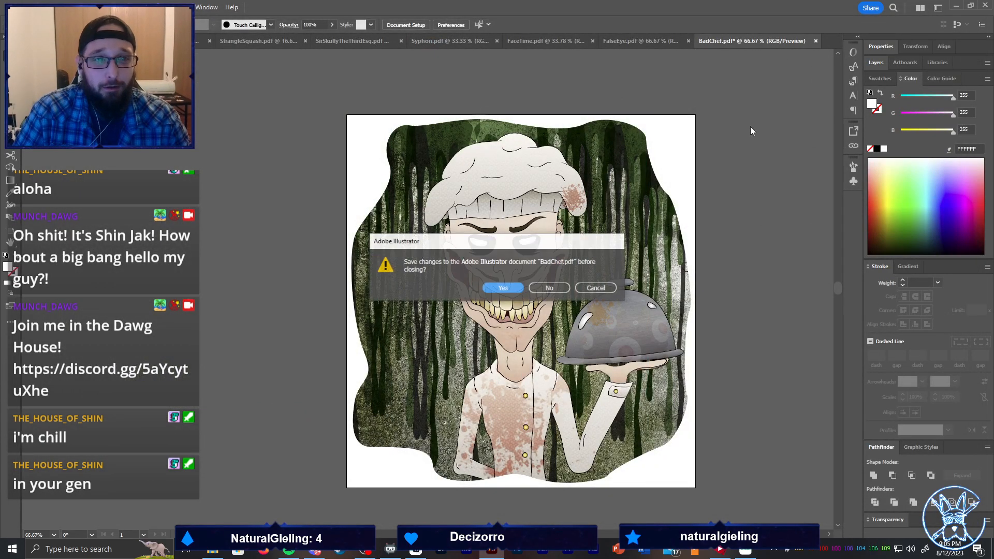
{"action": "key", "text": "Return"}
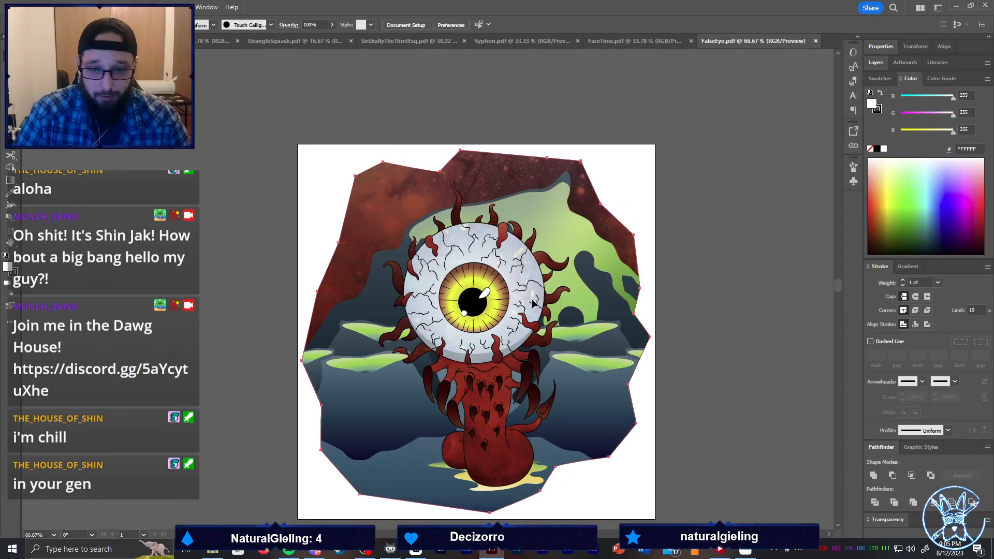
Release the clipping mask around the eyeball artwork in FalseEye.pdf
{"action": "left_click", "coordinate": [596, 312]}
{"action": "key", "text": "a"}
{"action": "key", "text": "Delete"}
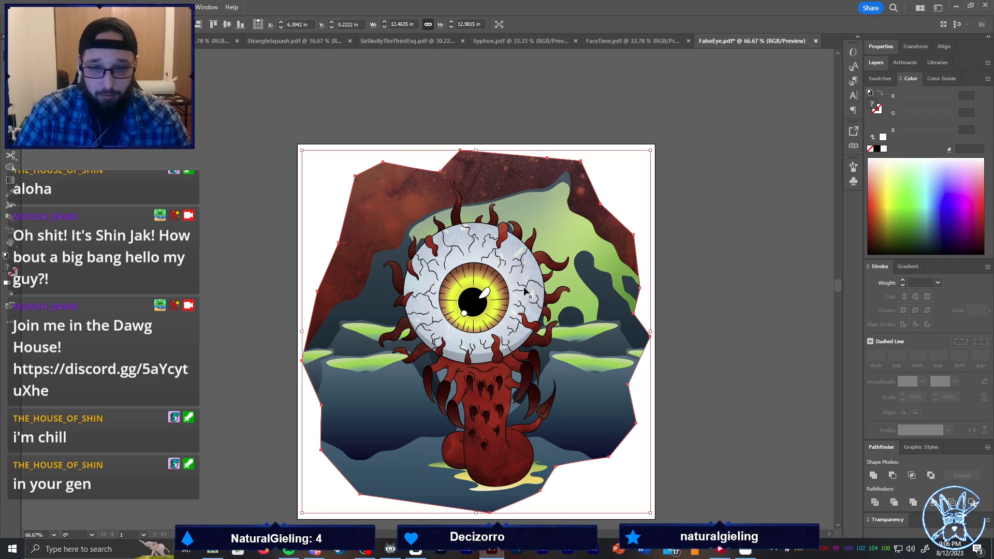
{"action": "key", "text": "Delete"}
{"action": "left_click", "coordinate": [582, 284]}
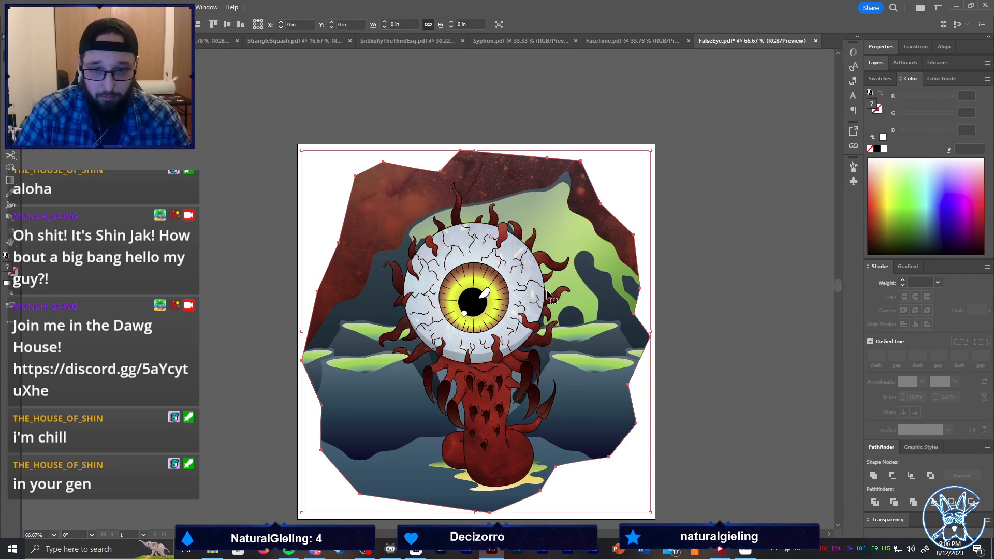
{"action": "right_click", "coordinate": [582, 283]}
{"action": "left_click", "coordinate": [643, 434]}
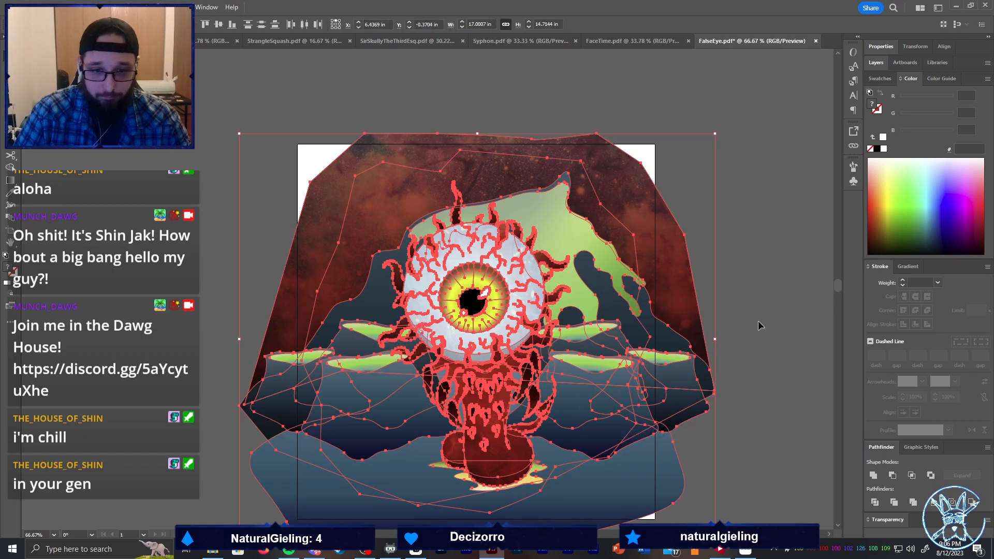
Delete the sky, slime, rocks and green pools of the background, keeping only the eyeball creature and the puddles beneath it
{"action": "left_click", "coordinate": [548, 311]}
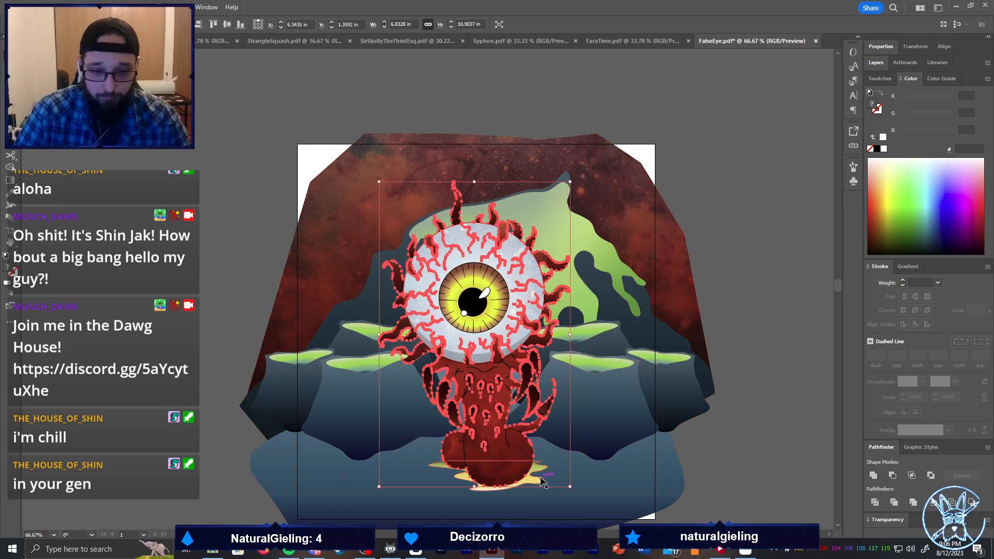
{"action": "scroll", "coordinate": [593, 456], "scroll_direction": "down", "scroll_amount": 1}
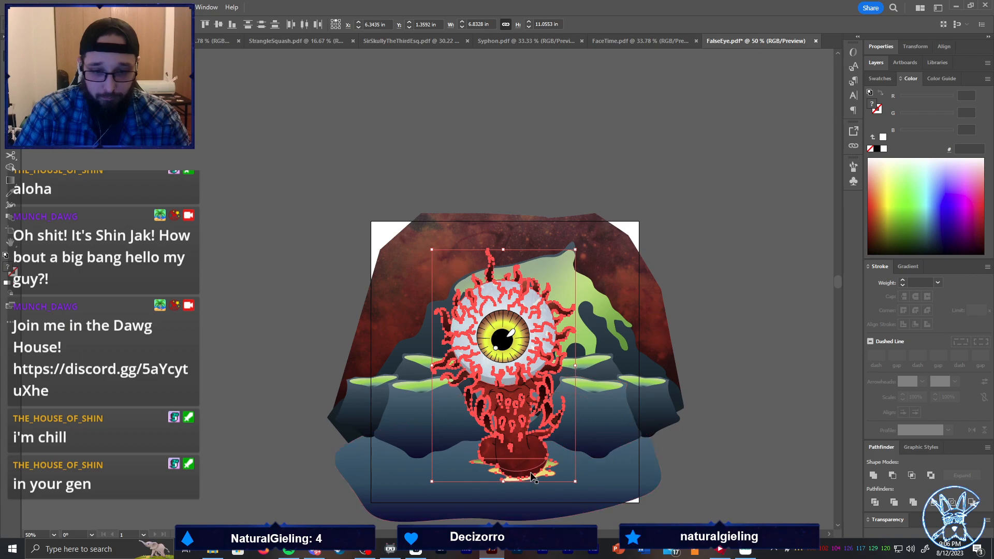
{"action": "left_click", "coordinate": [646, 322]}
{"action": "key", "text": "Delete"}
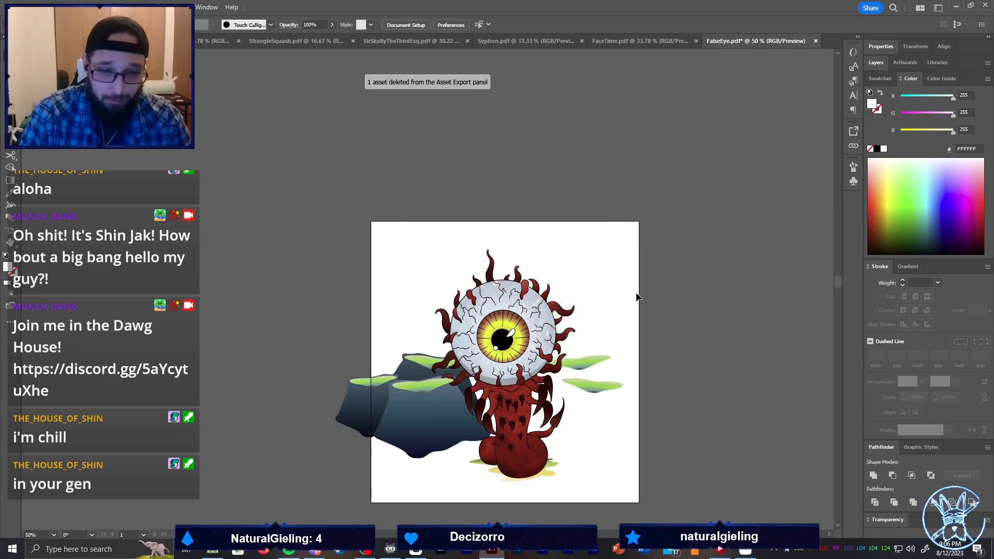
{"action": "left_click_drag", "start_coordinate": [614, 395], "coordinate": [592, 336]}
{"action": "key", "text": "Delete"}
{"action": "left_click_drag", "start_coordinate": [403, 475], "coordinate": [353, 315]}
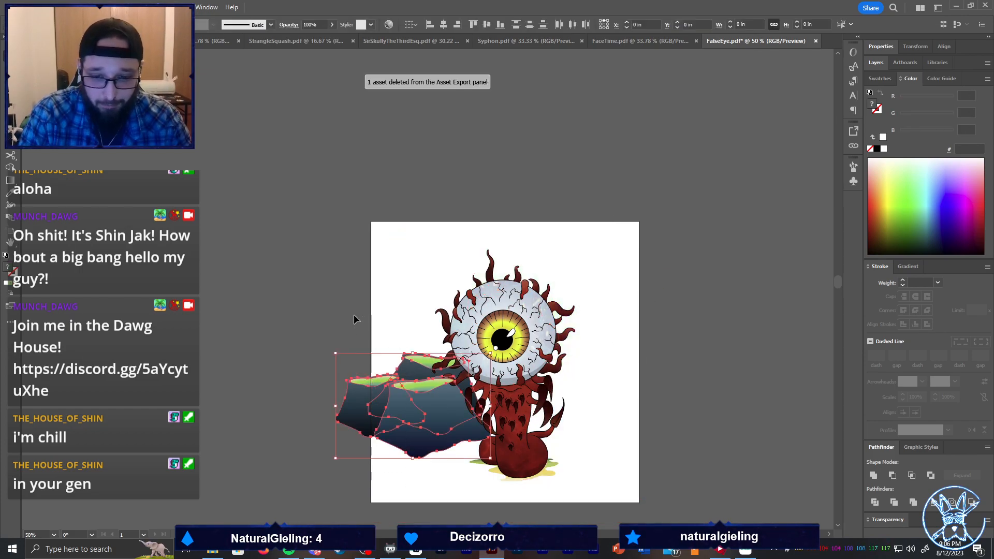
{"action": "key", "text": "Delete"}
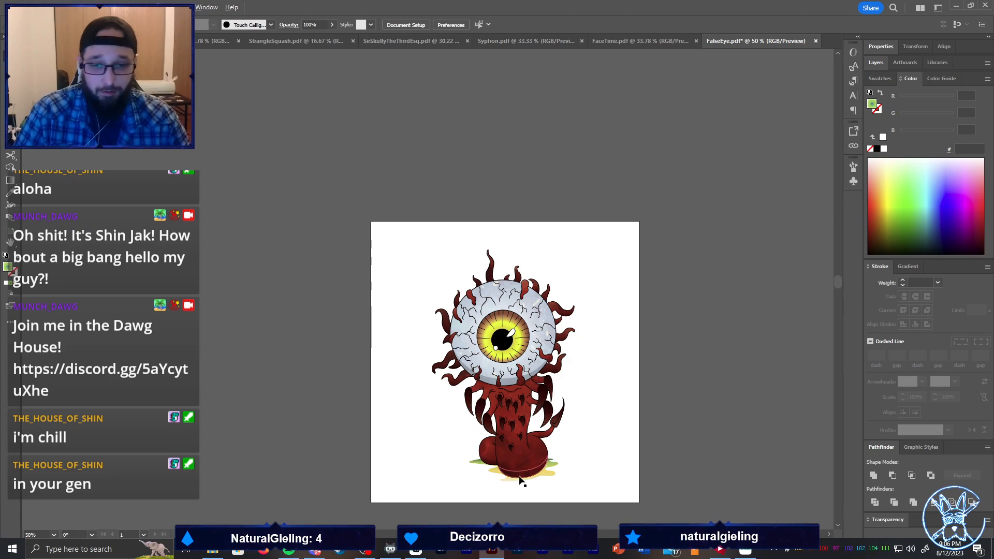
Try to merge the eyeball creature and the puddles beneath it into one shape with Pathfinder Unite
{"action": "scroll", "coordinate": [521, 478], "scroll_direction": "up", "scroll_amount": 1}
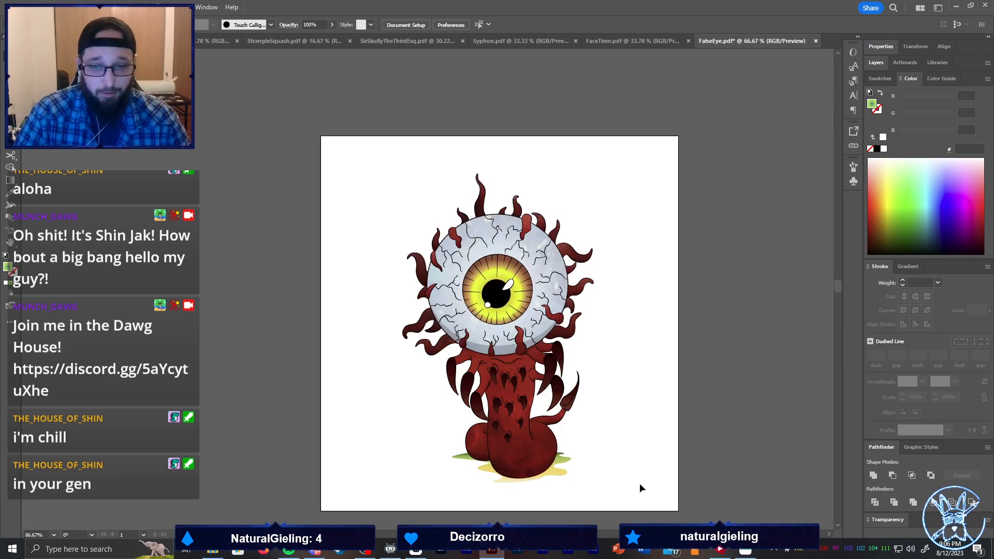
{"action": "left_click", "coordinate": [574, 407]}
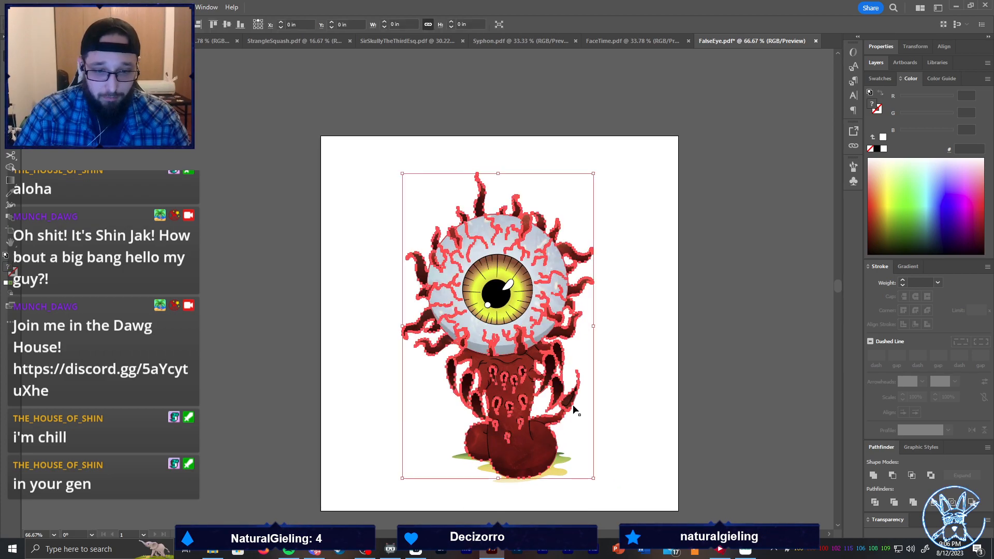
{"action": "left_click", "coordinate": [566, 459], "text": "shift"}
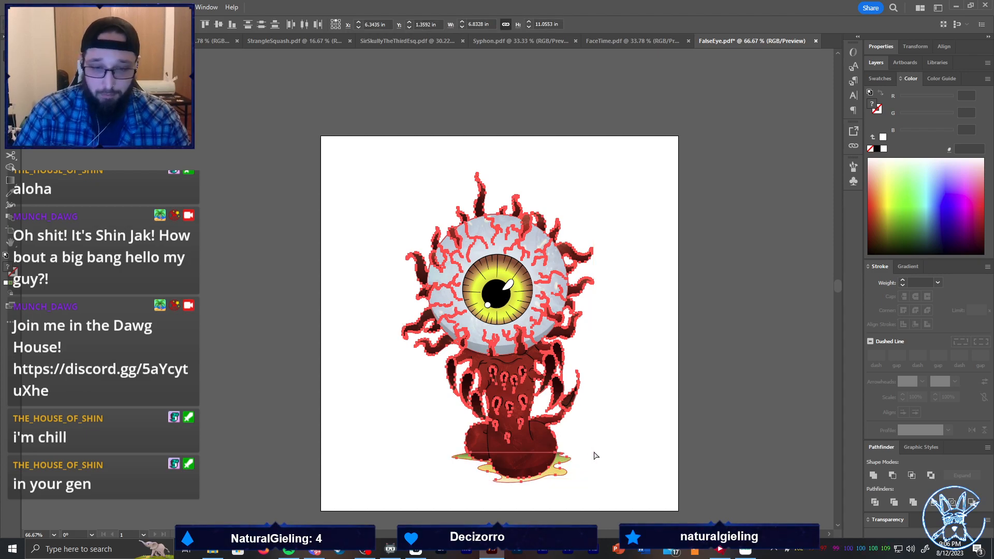
{"action": "key", "text": "v"}
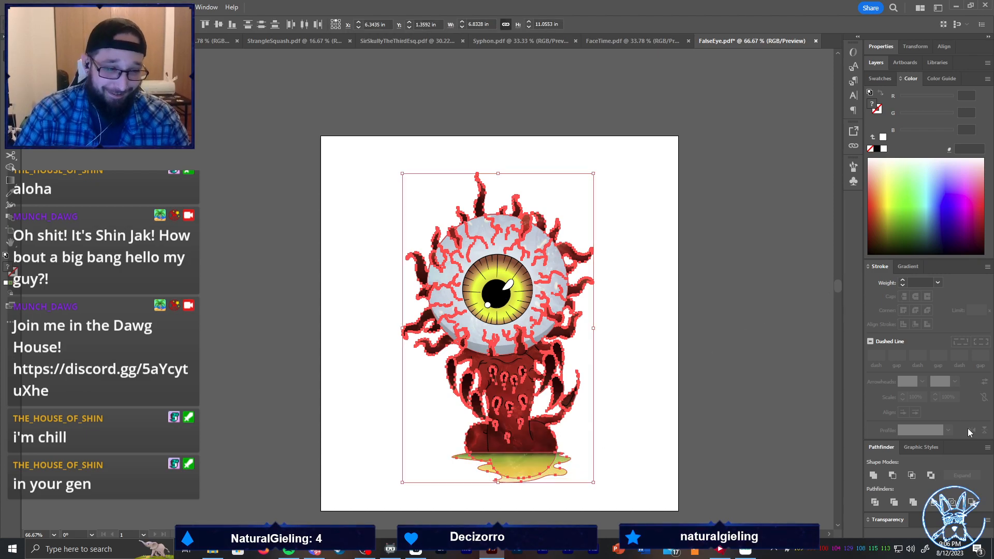
{"action": "left_click", "coordinate": [871, 476]}
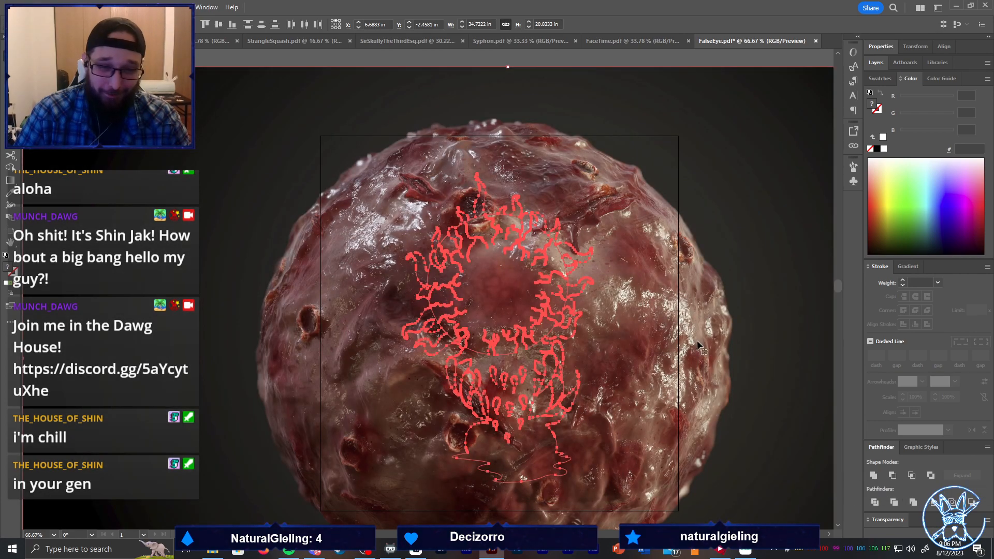
Undo the merge to restore the eyeball creature and the puddles as separate objects
{"action": "scroll", "coordinate": [638, 315], "scroll_direction": "down", "scroll_amount": 3}
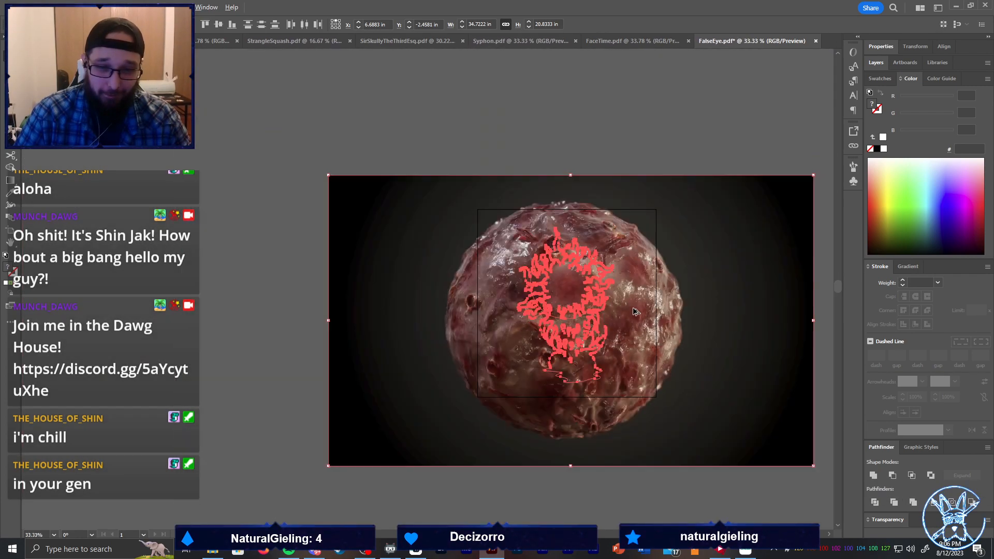
{"action": "key", "text": "ctrl+z"}
{"action": "left_click", "coordinate": [671, 503]}
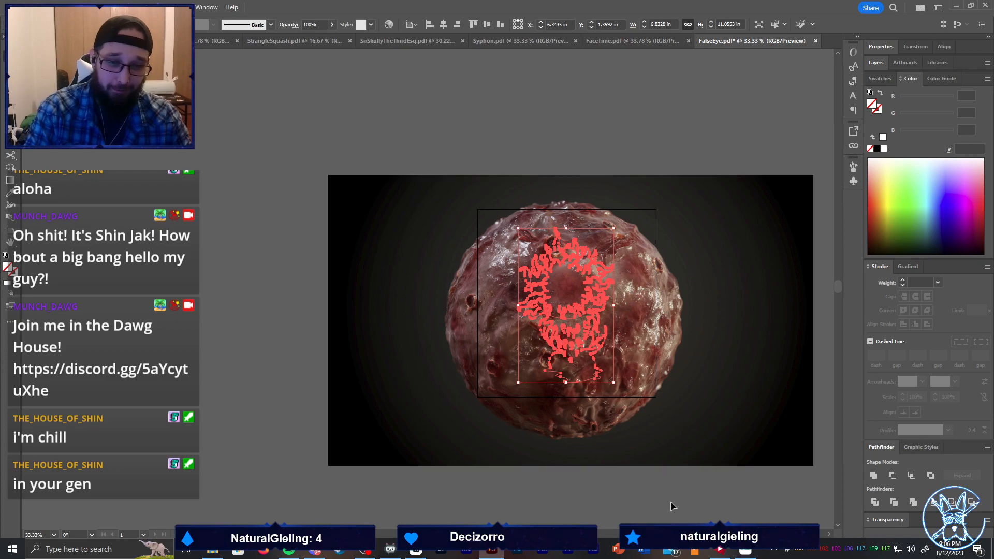
{"action": "left_click", "coordinate": [576, 332]}
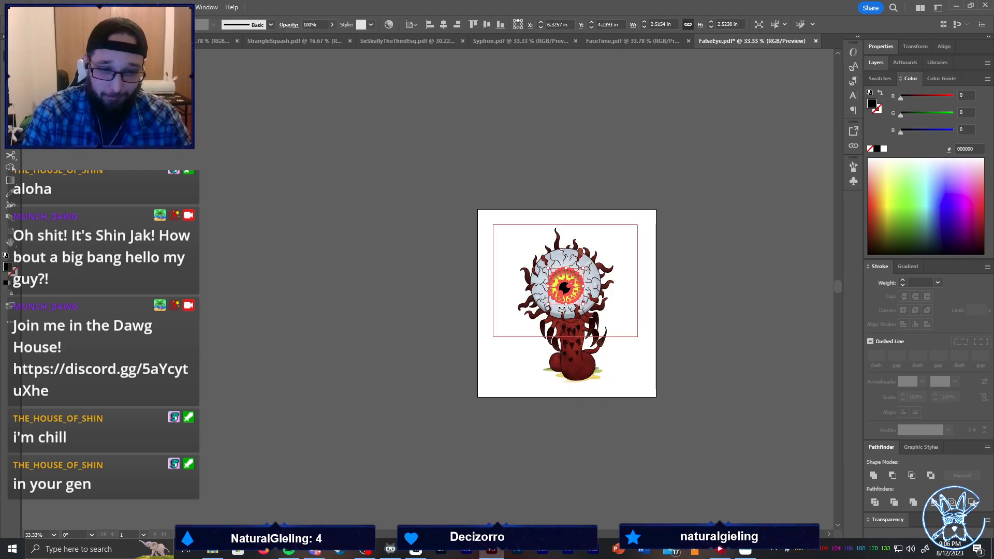
{"action": "left_click_drag", "start_coordinate": [575, 358], "coordinate": [526, 384]}
{"action": "key", "text": "ctrl+z"}
{"action": "key", "text": "ctrl+z"}
{"action": "key", "text": "ctrl+z"}
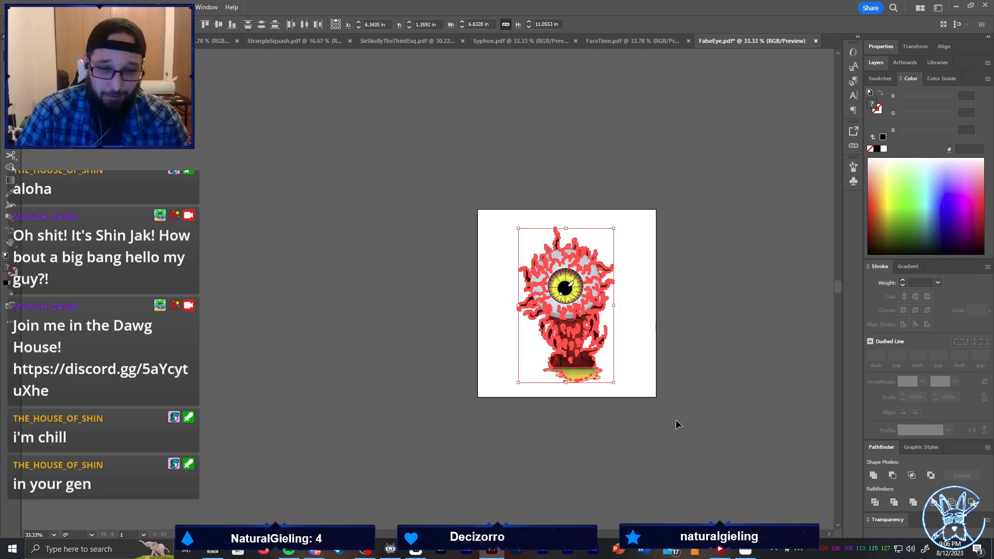
Bring the eyeball creature in front of the puddles and select all of the artwork
{"action": "left_click", "coordinate": [637, 395]}
{"action": "left_click", "coordinate": [578, 362]}
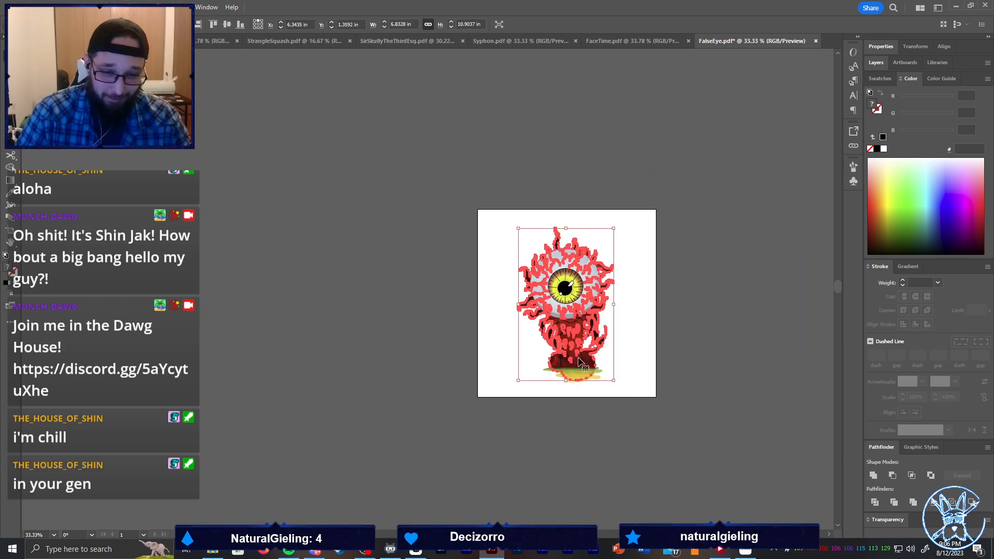
{"action": "key", "text": "ctrl+shift+]"}
{"action": "key", "text": "ctrl+a"}
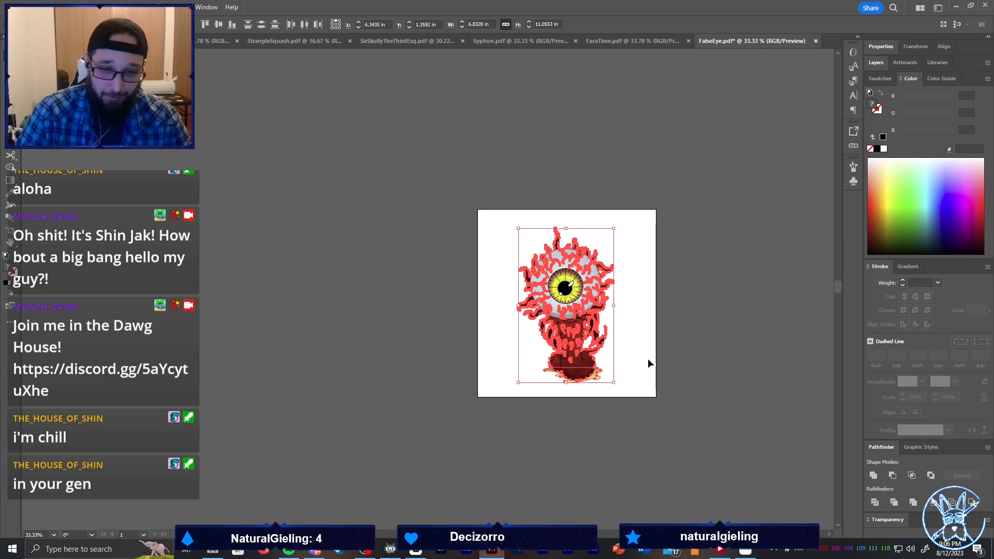
Ungroup the eyeball creature so that its individual parts can be selected
{"action": "left_click", "coordinate": [628, 357]}
{"action": "left_click", "coordinate": [590, 366]}
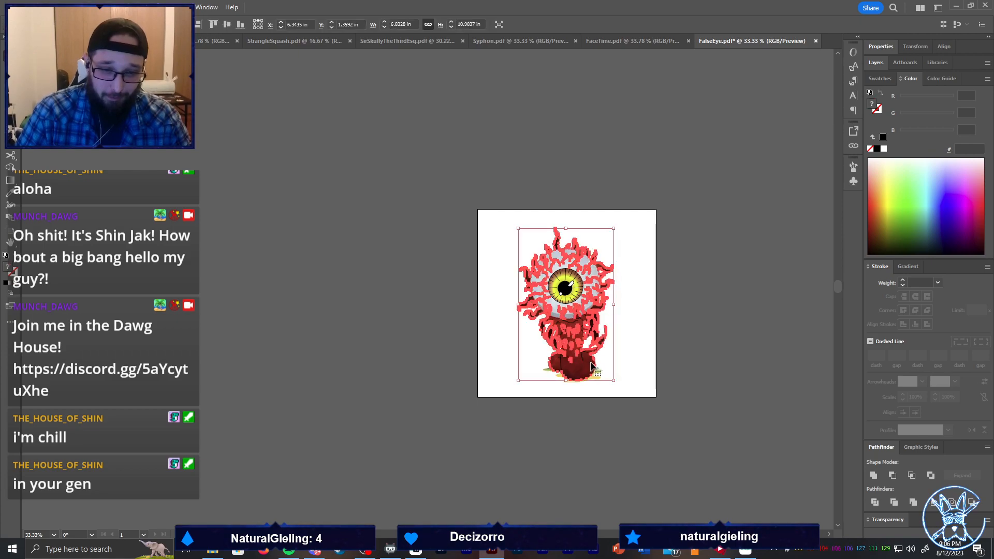
{"action": "key", "text": "ctrl+shift+g"}
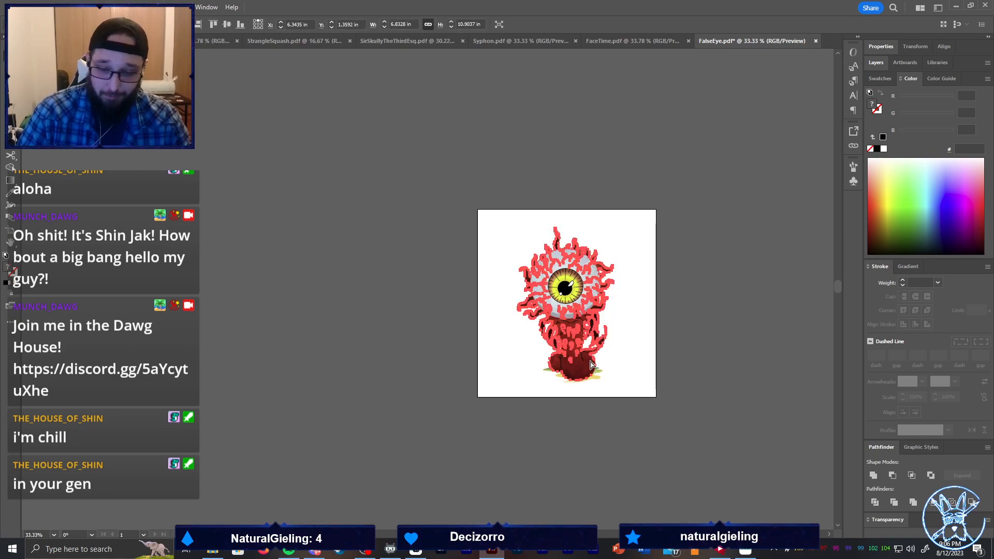
{"action": "left_click", "coordinate": [609, 363]}
{"action": "left_click", "coordinate": [583, 366]}
{"action": "left_click", "coordinate": [606, 339]}
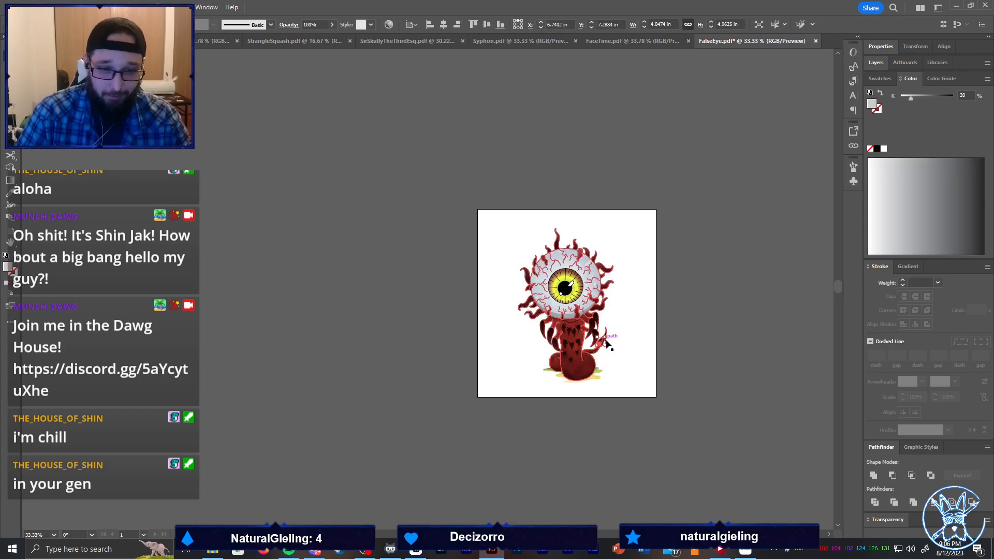
Duplicate the eyeball creature and its puddles in place and merge the copy into one shape with Pathfinder Unite
{"action": "scroll", "coordinate": [612, 309], "scroll_direction": "up", "scroll_amount": 4}
{"action": "key", "text": "ctrl+a"}
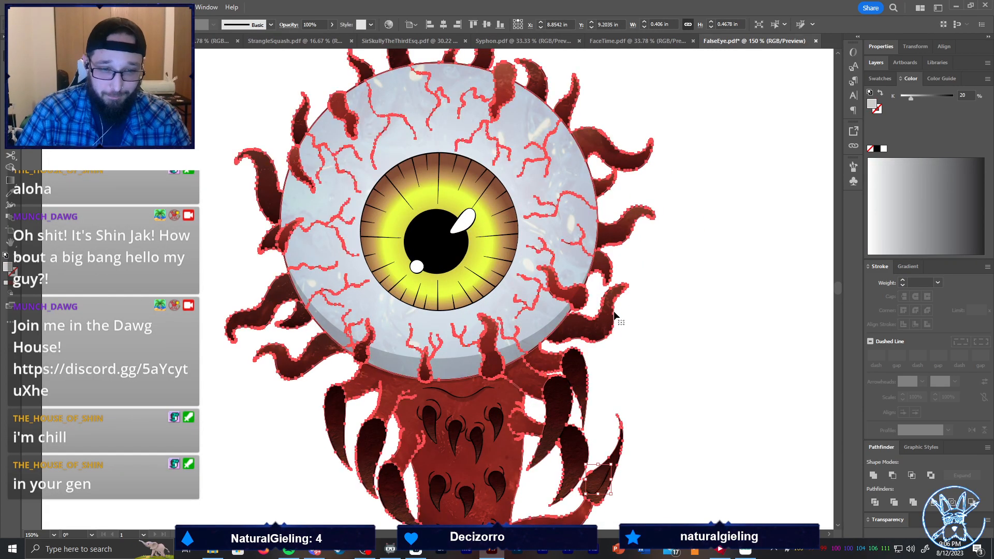
{"action": "scroll", "coordinate": [623, 319], "scroll_direction": "down", "scroll_amount": 2}
{"action": "left_click", "coordinate": [596, 499], "text": "shift"}
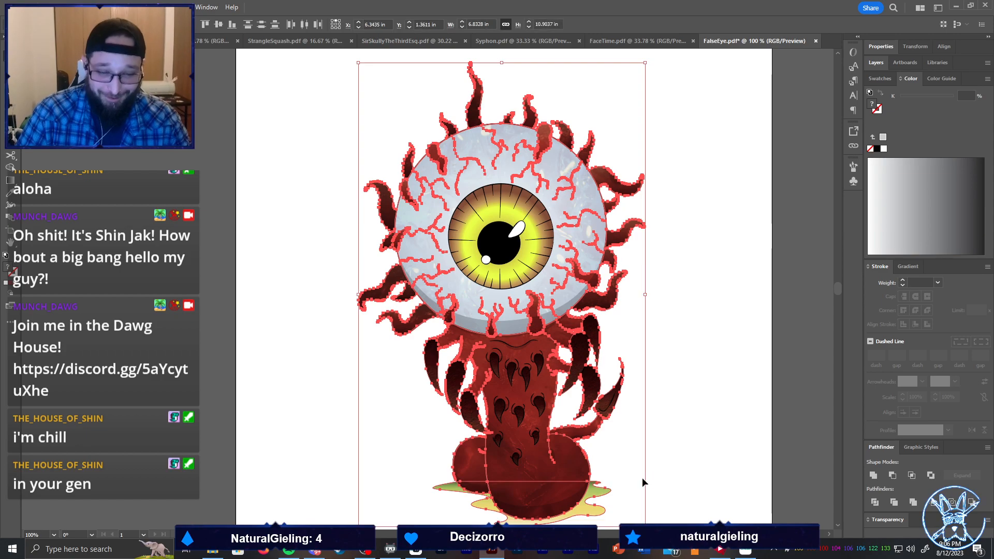
{"action": "key", "text": "ctrl+z"}
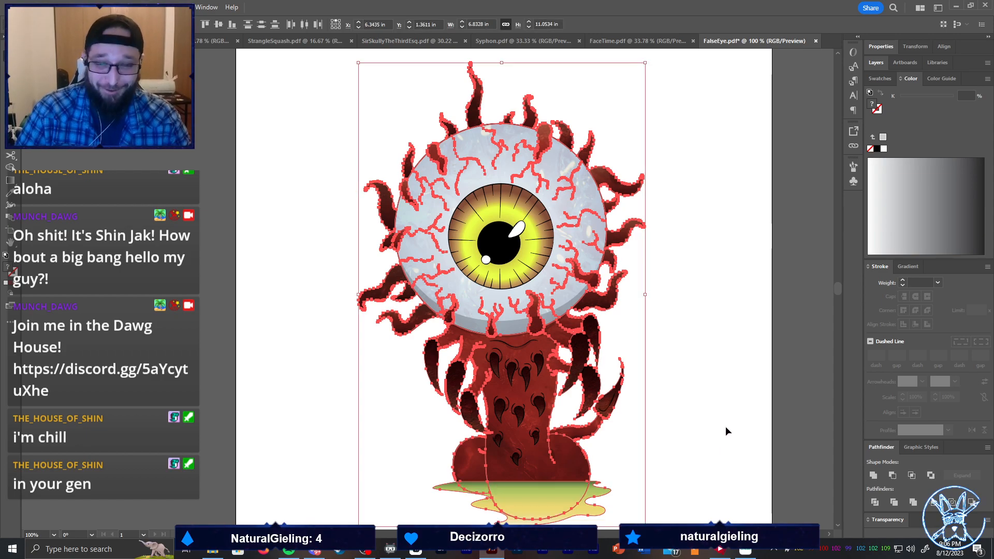
{"action": "left_click", "coordinate": [874, 475]}
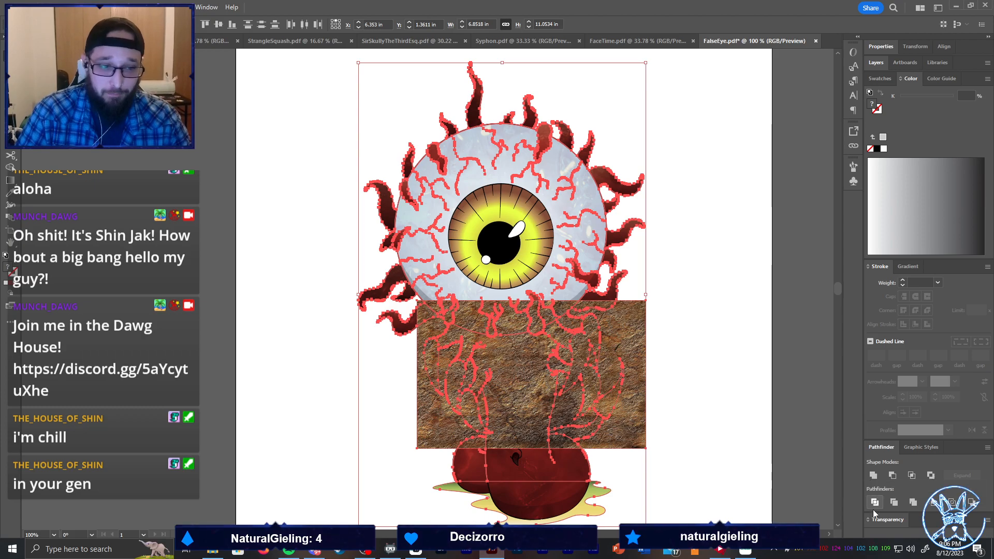
{"action": "left_click", "coordinate": [874, 475]}
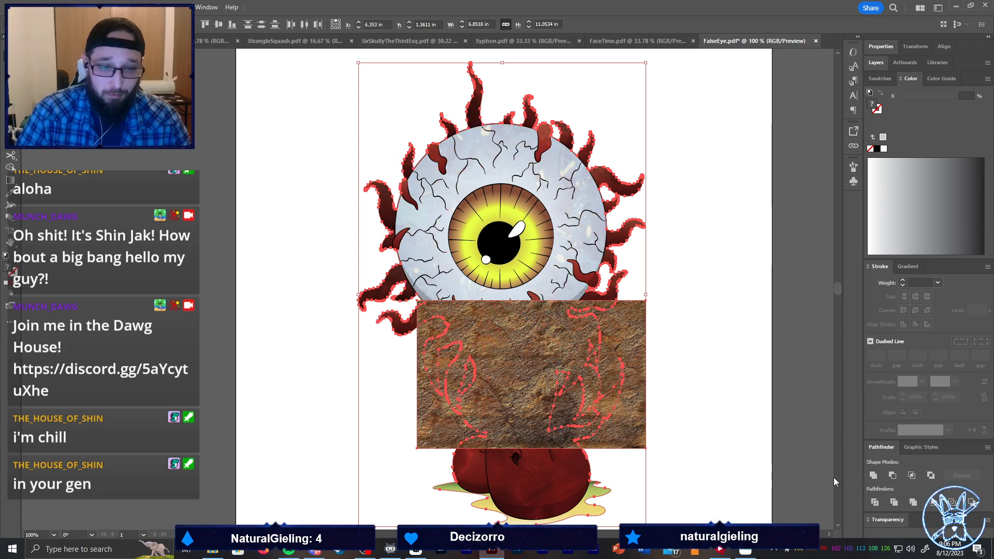
Remove the rock texture covering the merged copy, leaving only its outline path over the artwork
{"action": "left_click_drag", "start_coordinate": [633, 431], "coordinate": [493, 511]}
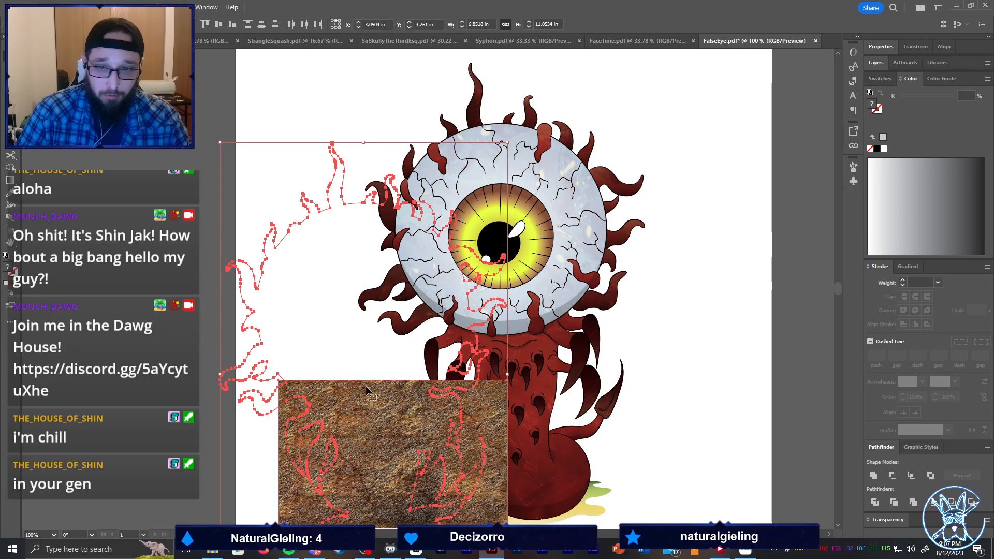
{"action": "key", "text": "ctrl+z"}
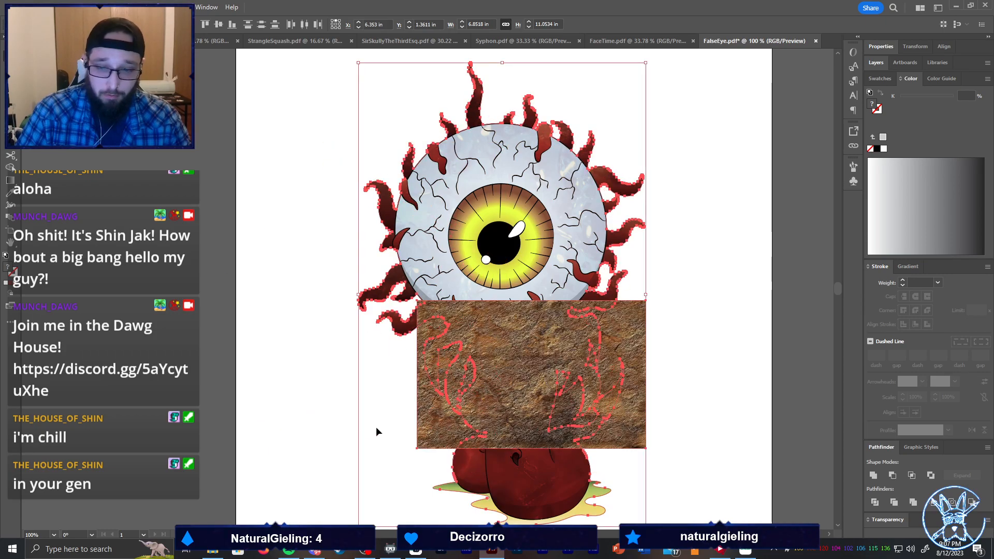
{"action": "left_click", "coordinate": [374, 430]}
{"action": "left_click", "coordinate": [431, 408]}
{"action": "key", "text": "Delete"}
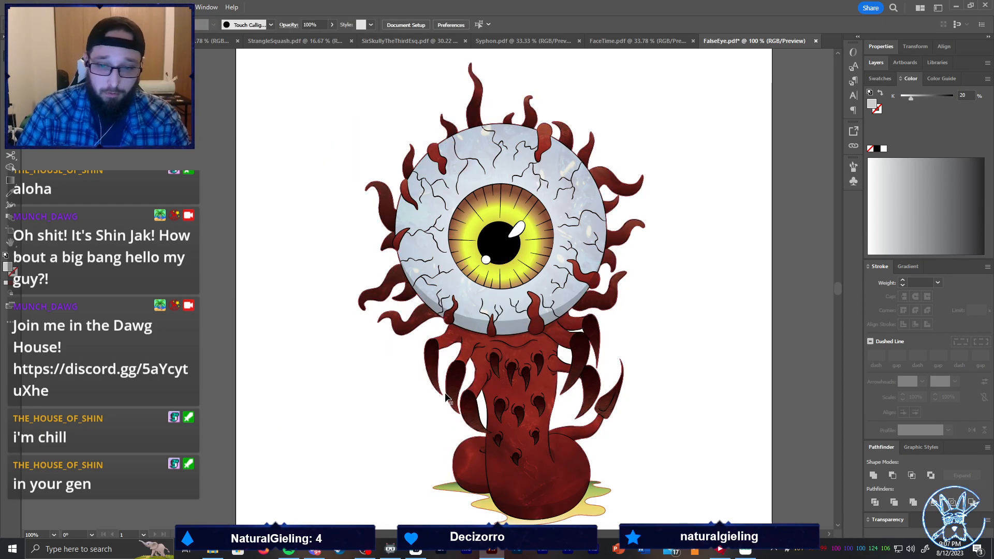
Select the merged outline and give it a grey stroke with no fill
{"action": "left_click", "coordinate": [447, 398]}
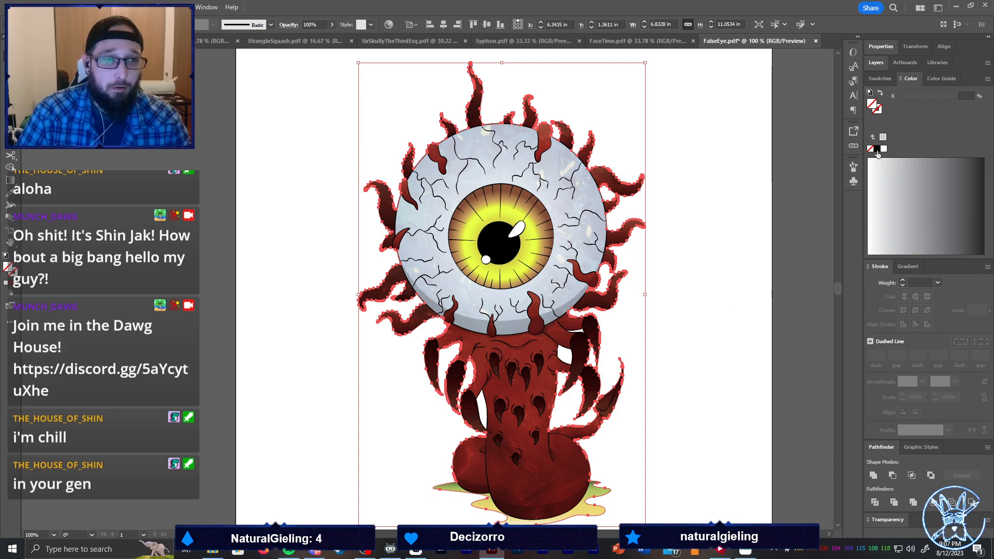
{"action": "left_click", "coordinate": [876, 150]}
{"action": "key", "text": "ctrl+z"}
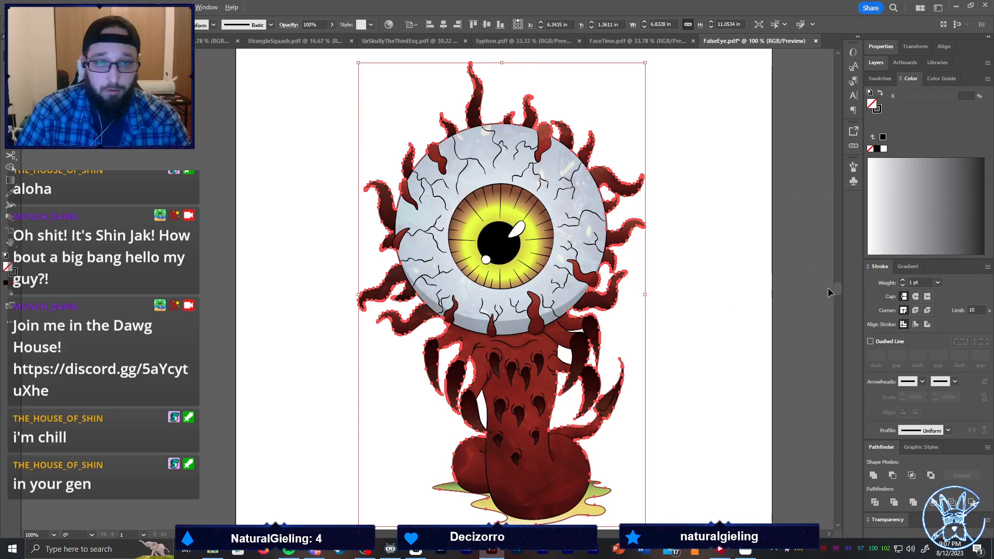
{"action": "left_click", "coordinate": [945, 178]}
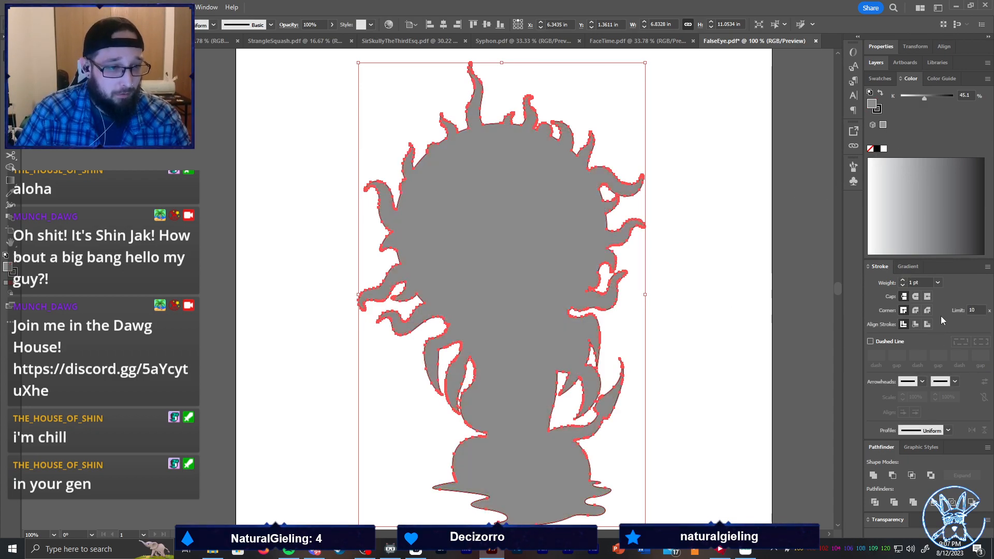
{"action": "key", "text": "shift+x"}
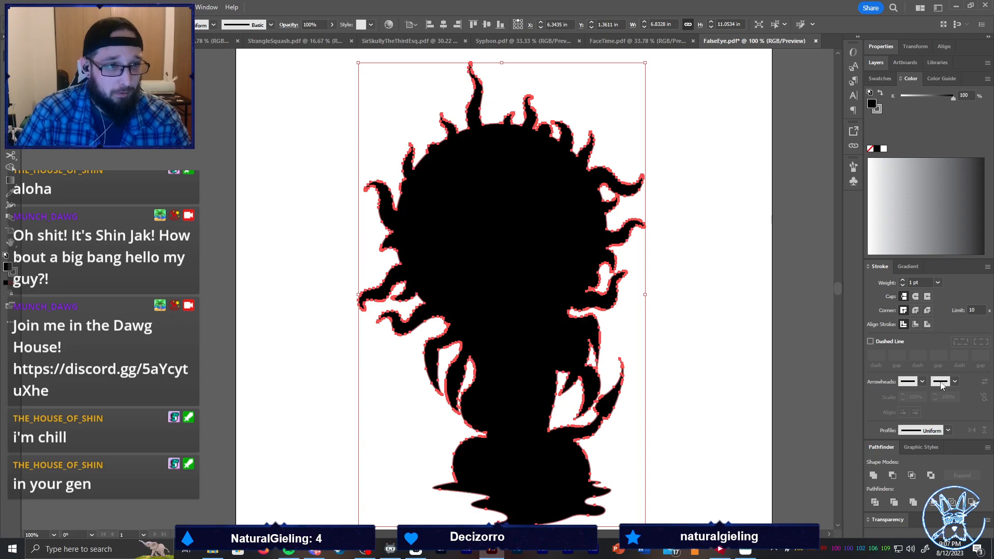
{"action": "left_click", "coordinate": [869, 150]}
Set the outline's stroke to 10 pt with round caps and round joins, aligned to the outside
{"action": "left_click", "coordinate": [938, 284]}
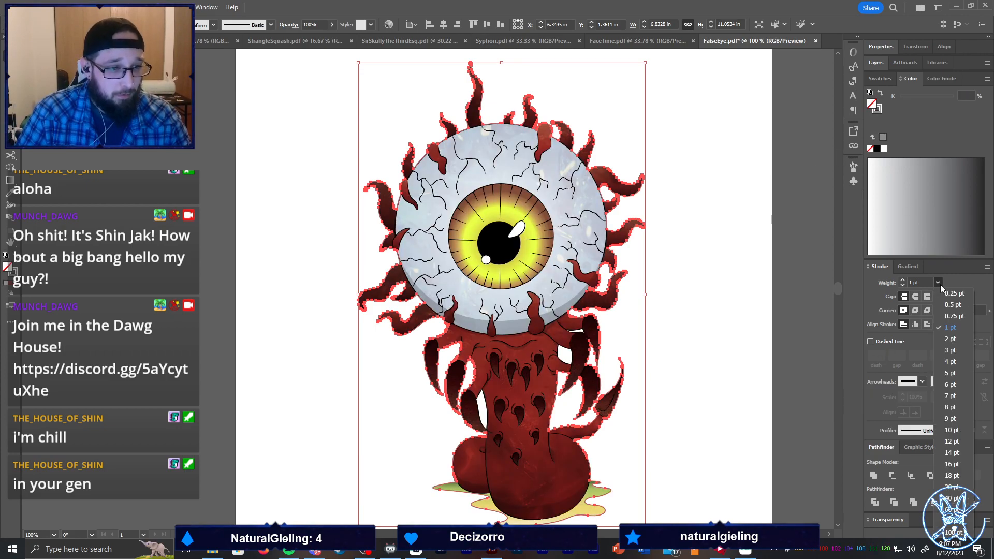
{"action": "left_click", "coordinate": [951, 430]}
{"action": "left_click", "coordinate": [915, 310]}
{"action": "left_click", "coordinate": [915, 296]}
{"action": "left_click", "coordinate": [903, 287]}
{"action": "left_click", "coordinate": [904, 280]}
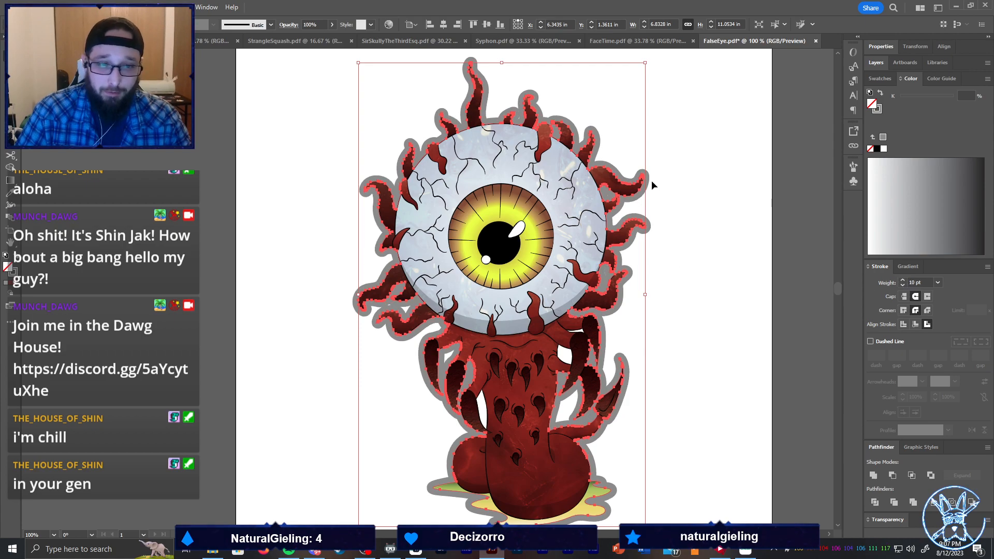
Expand the outline's appearance and merge the result into one solid grey silhouette
{"action": "left_click", "coordinate": [88, 7]}
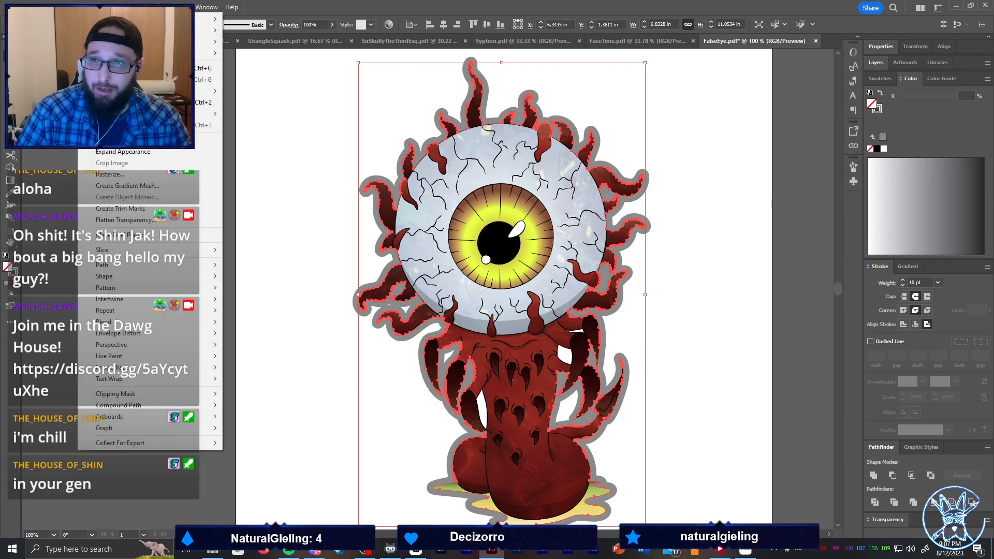
{"action": "left_click", "coordinate": [130, 152]}
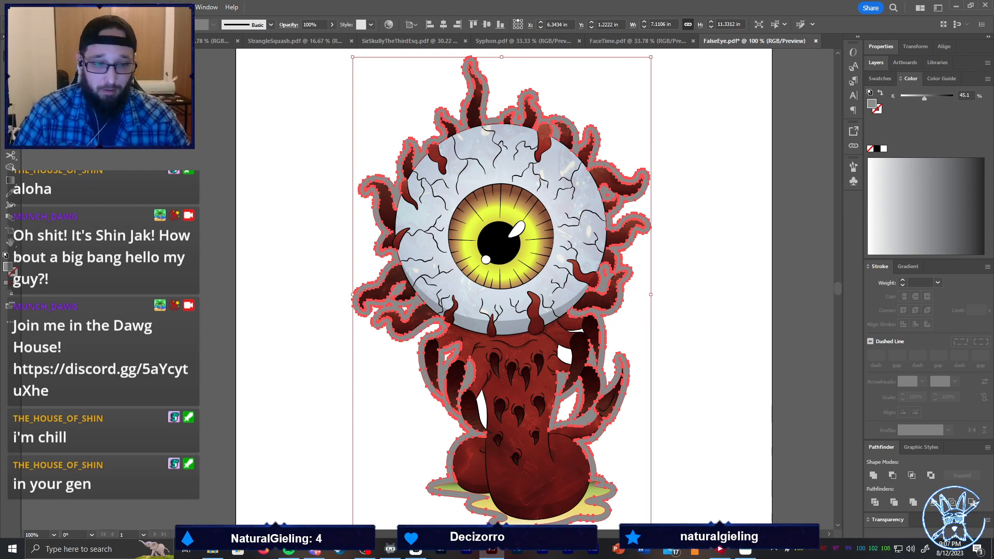
{"action": "left_click", "coordinate": [880, 500]}
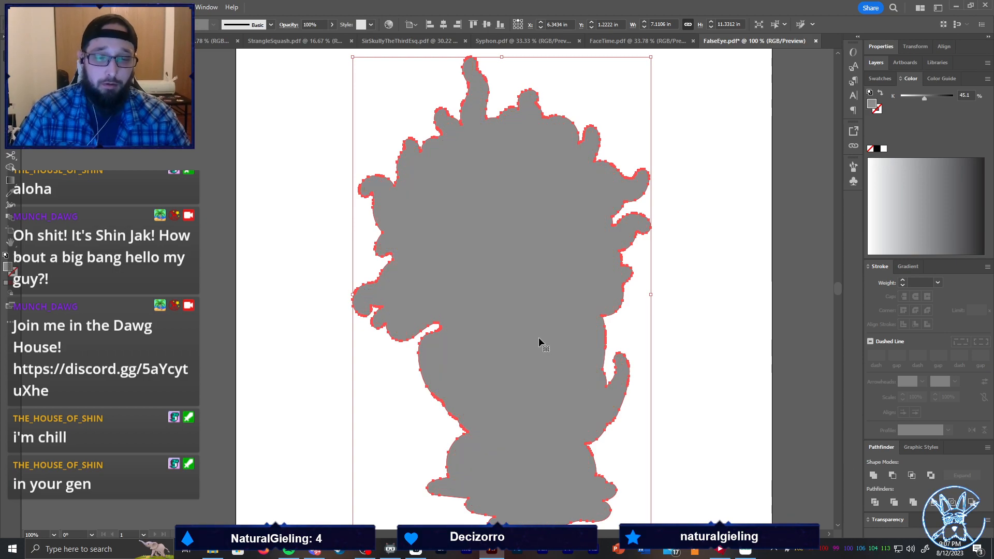
Simplify the grey silhouette's path to 58 points
{"action": "left_click", "coordinate": [88, 6]}
{"action": "mouse_move", "coordinate": [208, 276]}
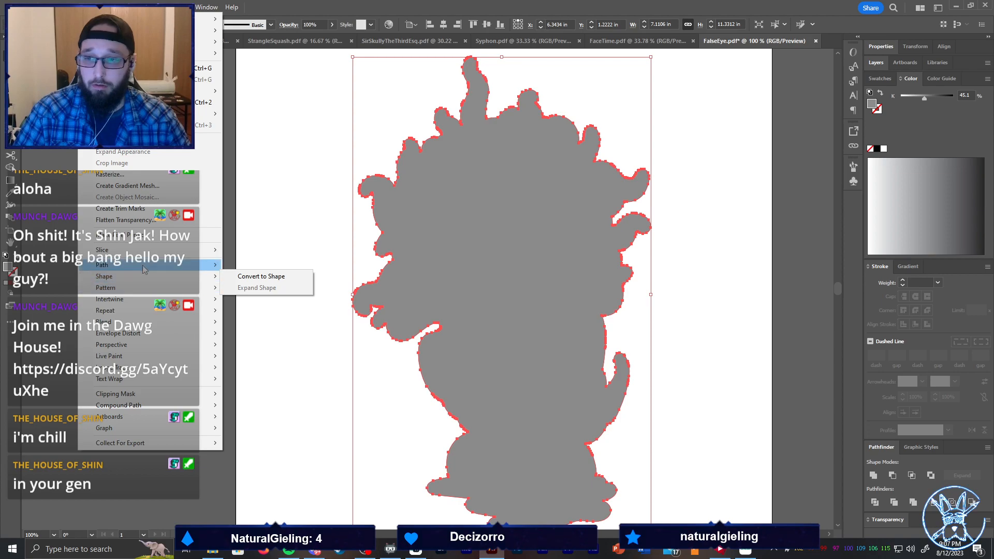
{"action": "mouse_move", "coordinate": [147, 264]}
{"action": "left_click", "coordinate": [272, 329]}
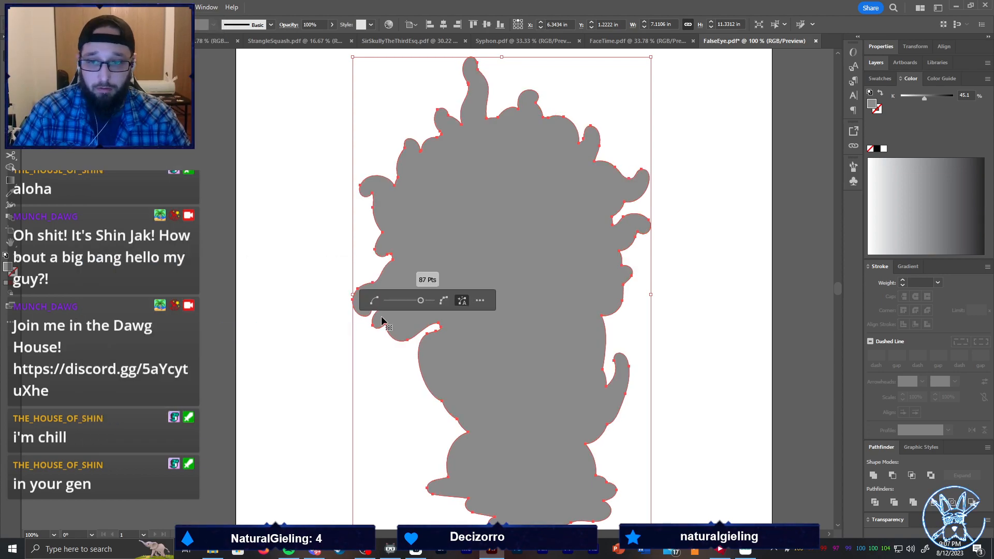
{"action": "left_click_drag", "start_coordinate": [399, 299], "coordinate": [393, 302]}
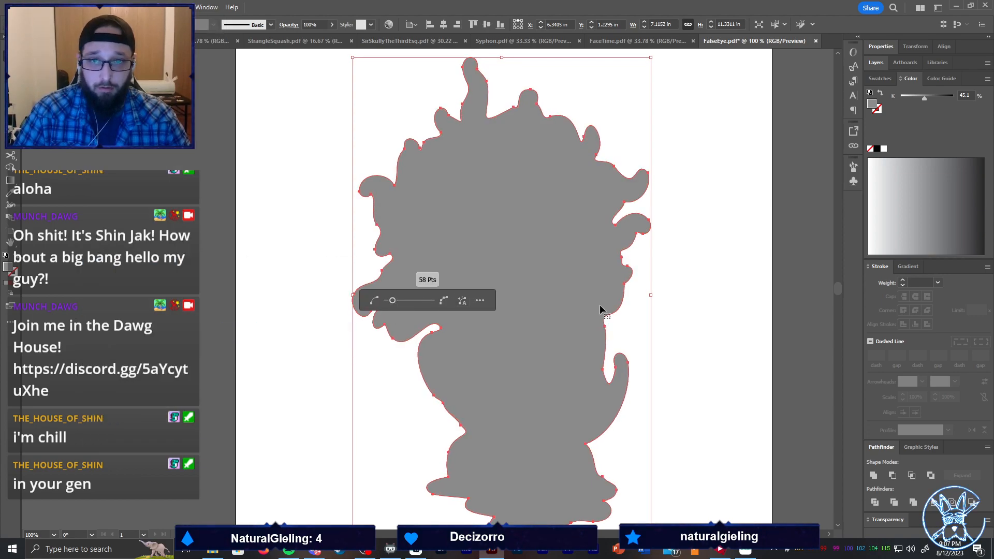
{"action": "left_click", "coordinate": [681, 295]}
Smooth the corners of the short spike on the silhouette's upper edge with the Direct Selection tool
{"action": "key", "text": "a"}
{"action": "left_click", "coordinate": [512, 107]}
{"action": "left_click_drag", "start_coordinate": [514, 115], "coordinate": [519, 158]}
{"action": "left_click", "coordinate": [537, 104]}
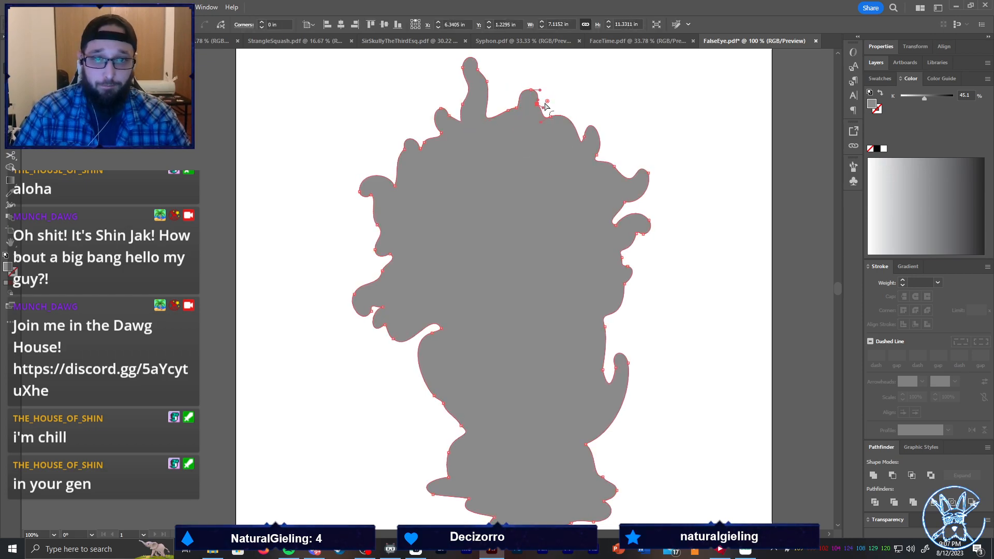
{"action": "left_click", "coordinate": [619, 100]}
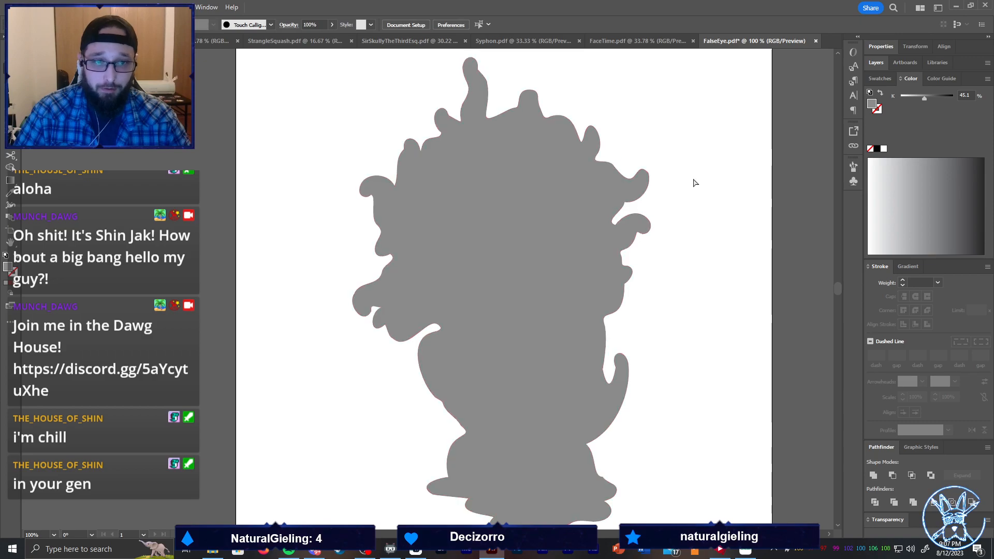
Round the corners around the tall top spike and the two upper-left tentacles of the silhouette
{"action": "left_click", "coordinate": [481, 73]}
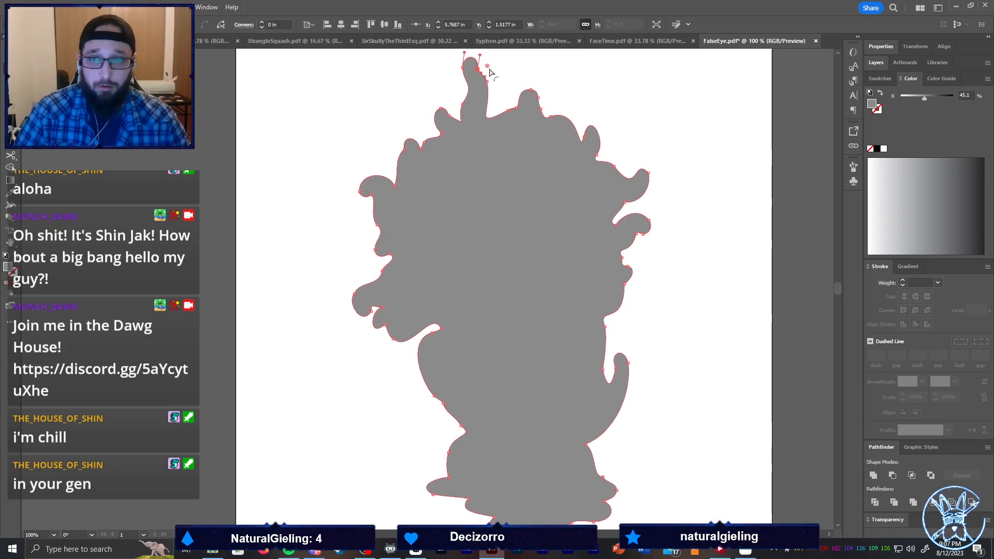
{"action": "mouse_move", "coordinate": [447, 121]}
{"action": "left_mouse_down"}
{"action": "mouse_move", "coordinate": [462, 103]}
{"action": "mouse_move", "coordinate": [455, 100]}
{"action": "mouse_move", "coordinate": [458, 111]}
{"action": "left_mouse_up"}
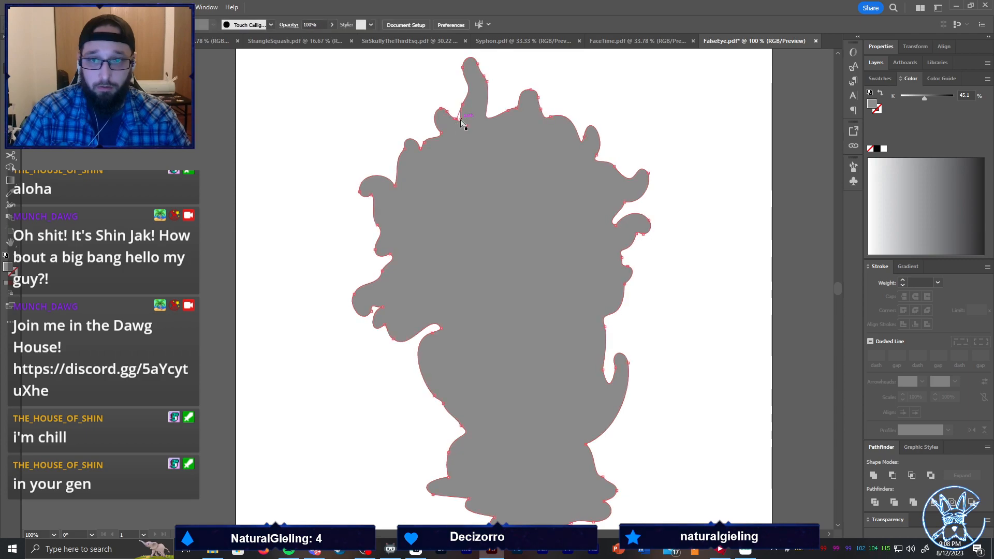
{"action": "left_click", "coordinate": [442, 101]}
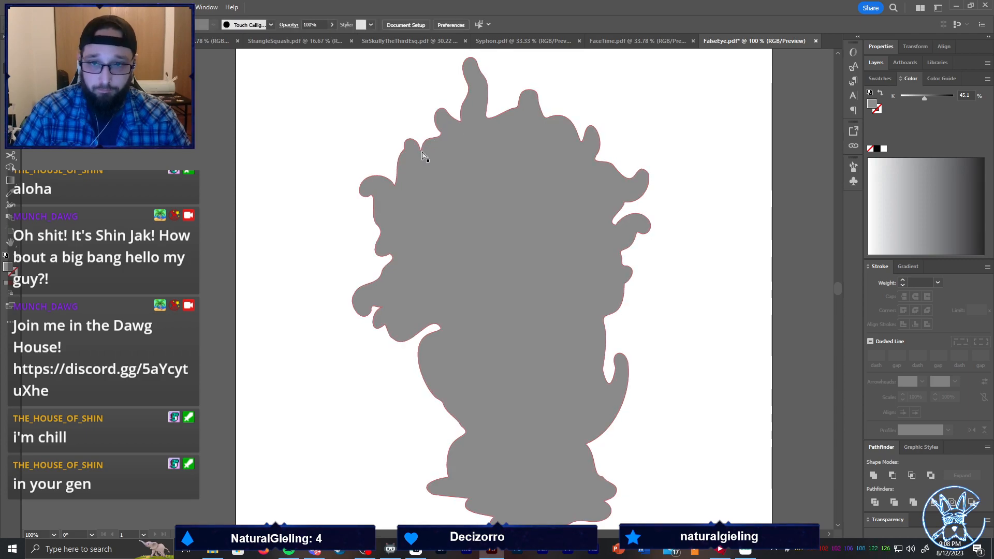
{"action": "left_click", "coordinate": [420, 149]}
{"action": "left_click", "coordinate": [420, 150]}
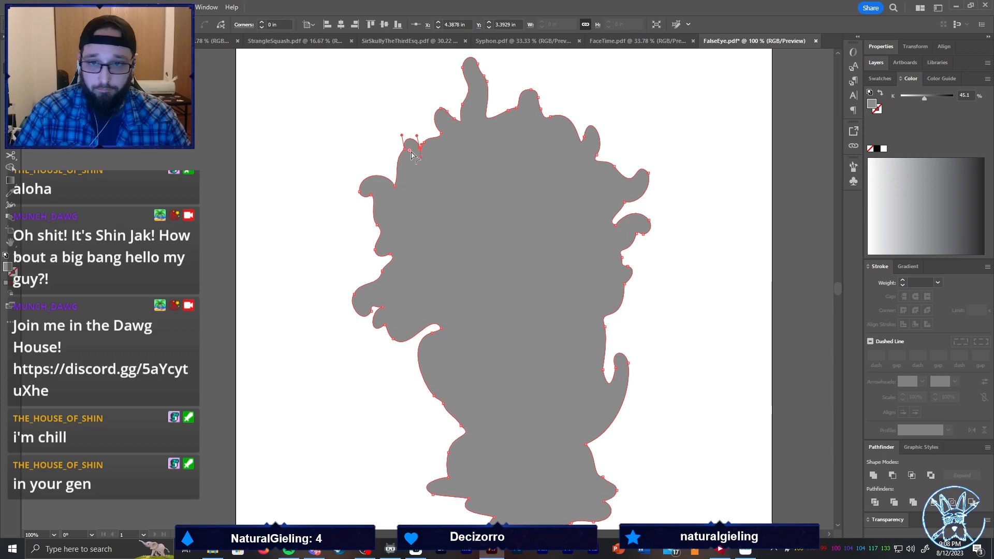
{"action": "left_click", "coordinate": [360, 148]}
{"action": "left_click", "coordinate": [406, 153]}
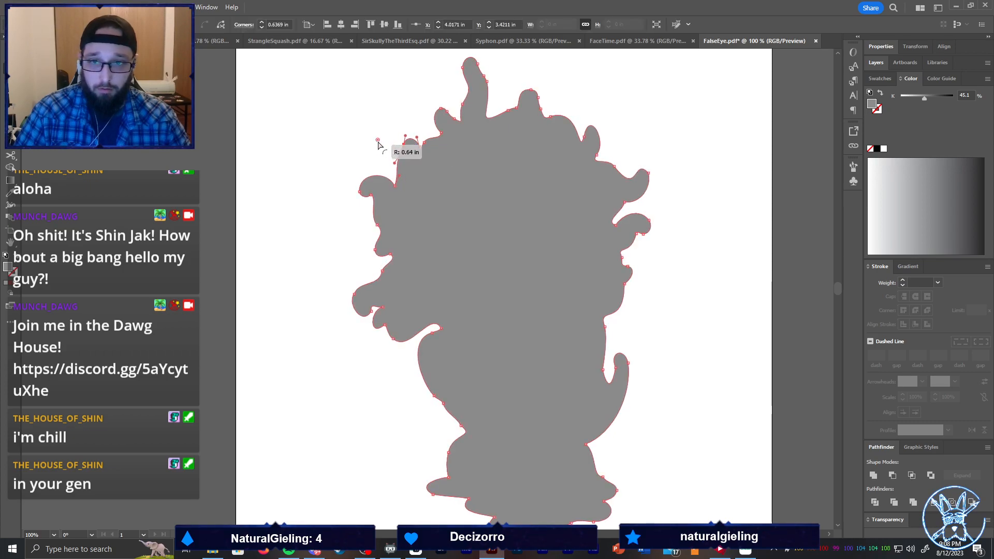
{"action": "left_click", "coordinate": [358, 164]}
Round the notch corners on the silhouette's left side, between the middle tentacles and beneath the curled lower-left tentacle
{"action": "scroll", "coordinate": [406, 284], "scroll_direction": "down", "scroll_amount": 1}
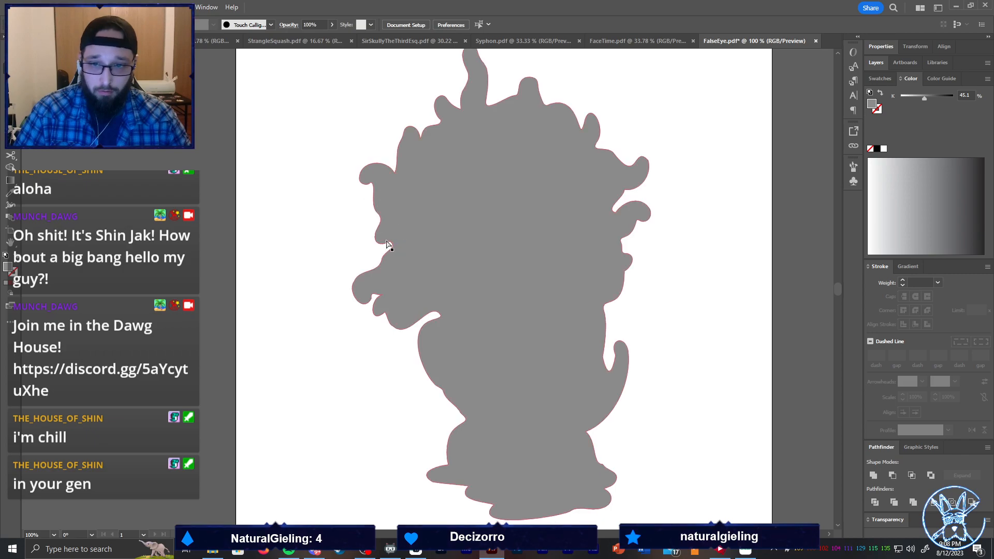
{"action": "left_click", "coordinate": [389, 245]}
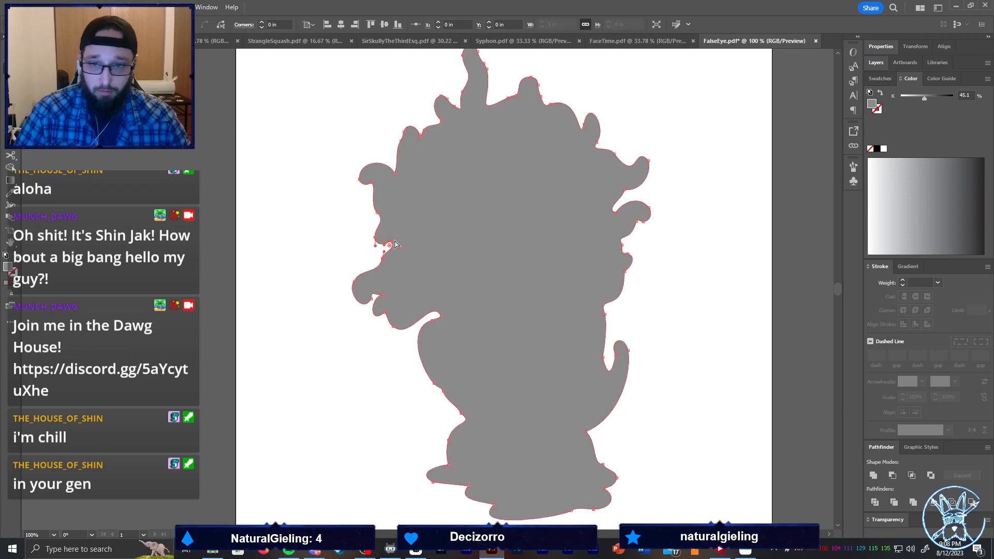
{"action": "left_click", "coordinate": [350, 266]}
{"action": "left_click", "coordinate": [383, 299]}
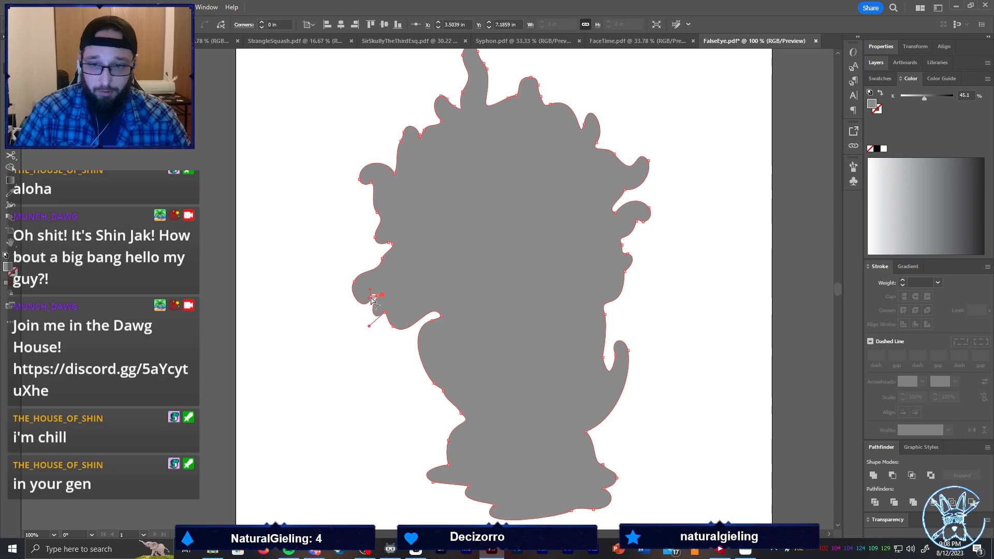
{"action": "left_click", "coordinate": [388, 337]}
{"action": "scroll", "coordinate": [399, 333], "scroll_direction": "down", "scroll_amount": 2}
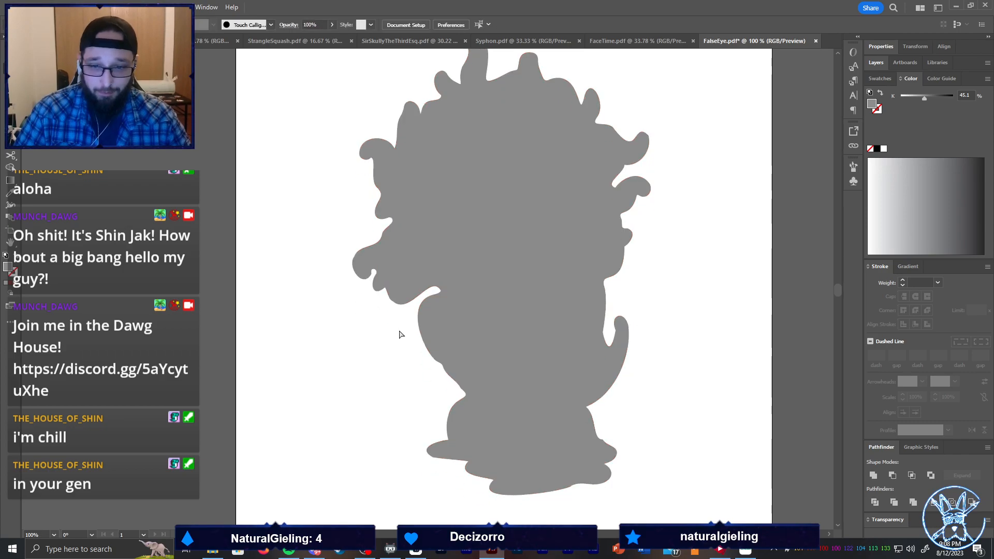
Round the corners along the silhouette's puddle base, at the left notch and right edge, with about 0.25 in between the right lobes
{"action": "left_click", "coordinate": [450, 432]}
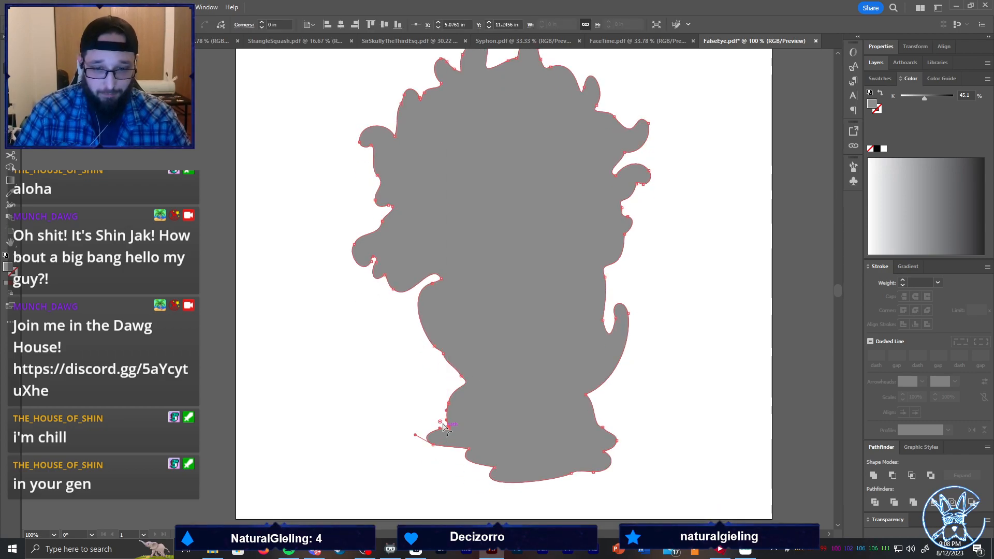
{"action": "left_click", "coordinate": [447, 424]}
{"action": "left_click", "coordinate": [631, 413]}
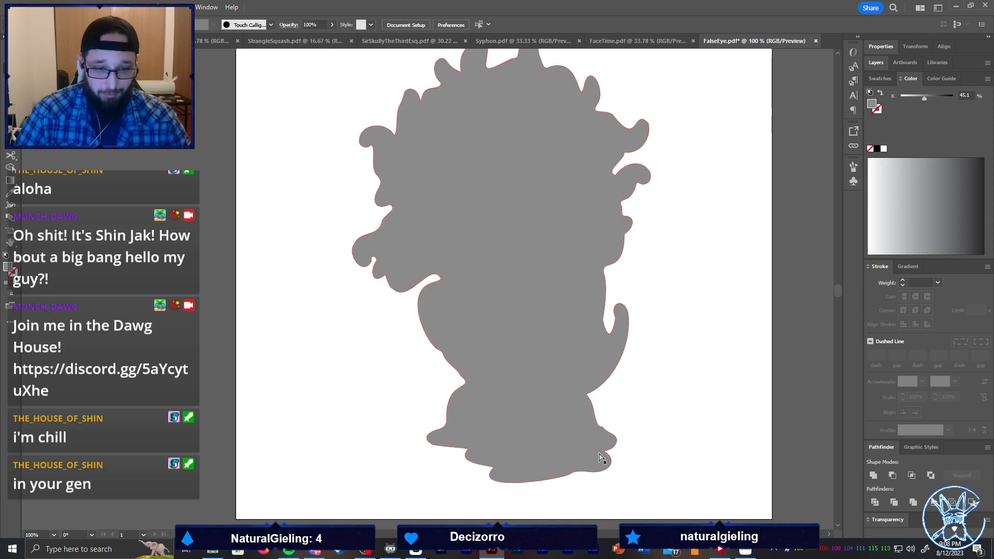
{"action": "left_click", "coordinate": [603, 454]}
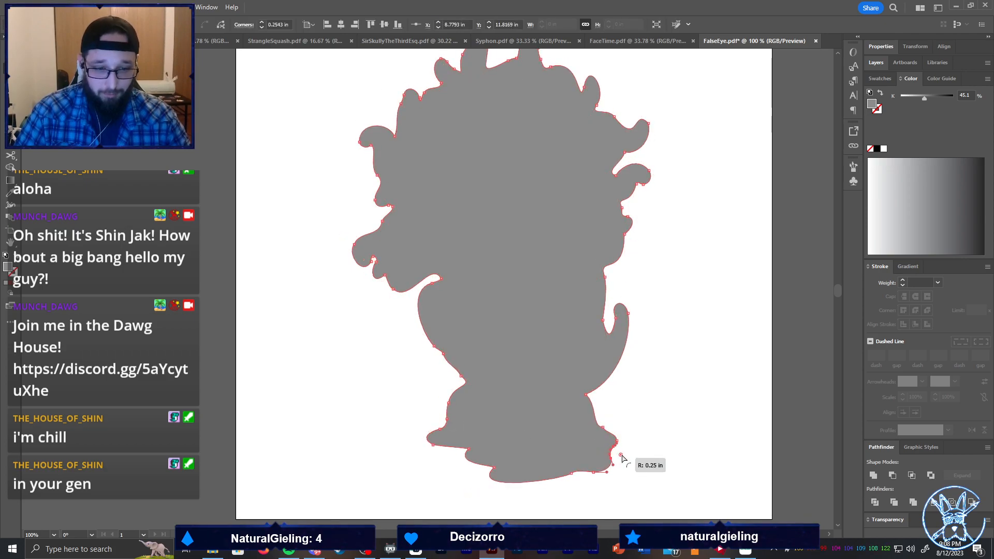
{"action": "left_click", "coordinate": [601, 436]}
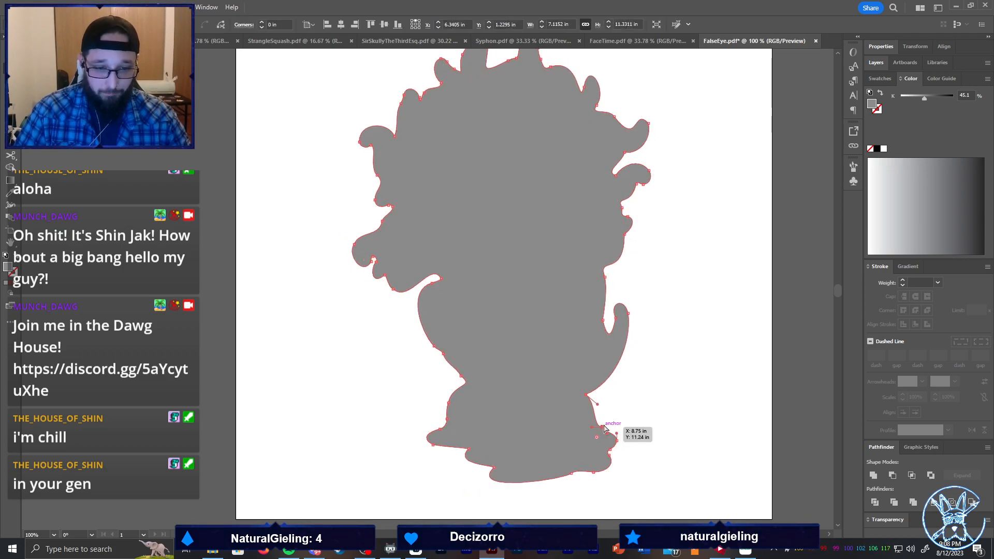
{"action": "left_click", "coordinate": [643, 411]}
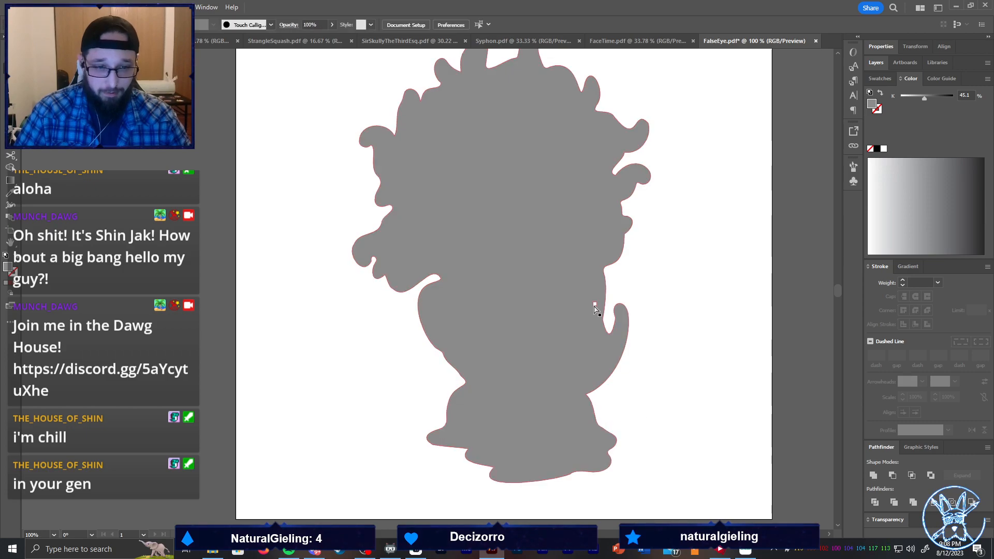
Round the gap beside the raised tail tip to about 0.34 in and smooth the corners between the silhouette's right-hand tentacles
{"action": "left_click", "coordinate": [615, 321]}
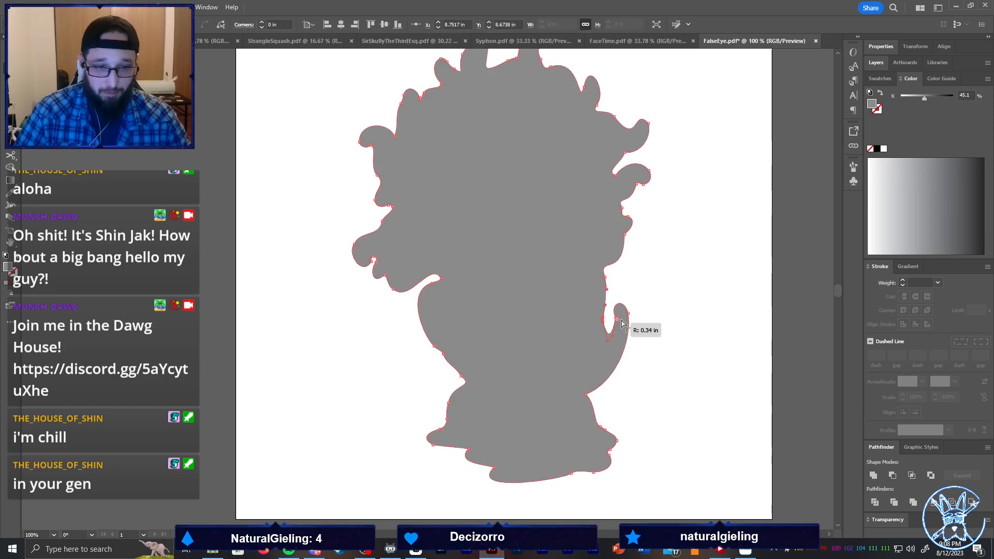
{"action": "left_click", "coordinate": [632, 278]}
{"action": "left_click", "coordinate": [625, 235]}
{"action": "mouse_move", "coordinate": [631, 239]}
{"action": "left_mouse_down"}
{"action": "mouse_move", "coordinate": [640, 244]}
{"action": "mouse_move", "coordinate": [625, 229]}
{"action": "left_mouse_up"}
{"action": "left_click", "coordinate": [628, 216]}
{"action": "left_click", "coordinate": [647, 190]}
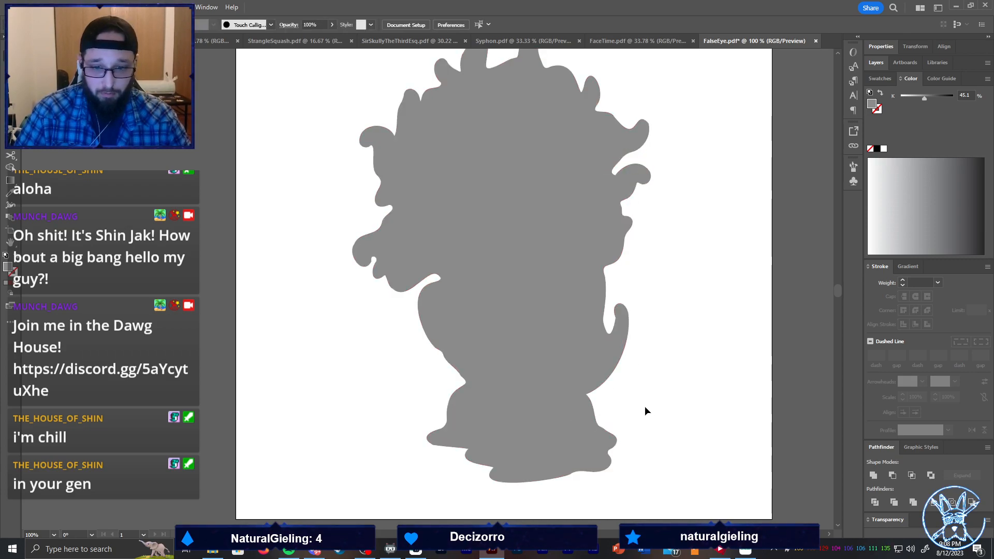
Send the smoothed silhouette behind the eyeball artwork and fill it with white
{"action": "left_click", "coordinate": [561, 334]}
{"action": "key", "text": "ctrl+shift+["}
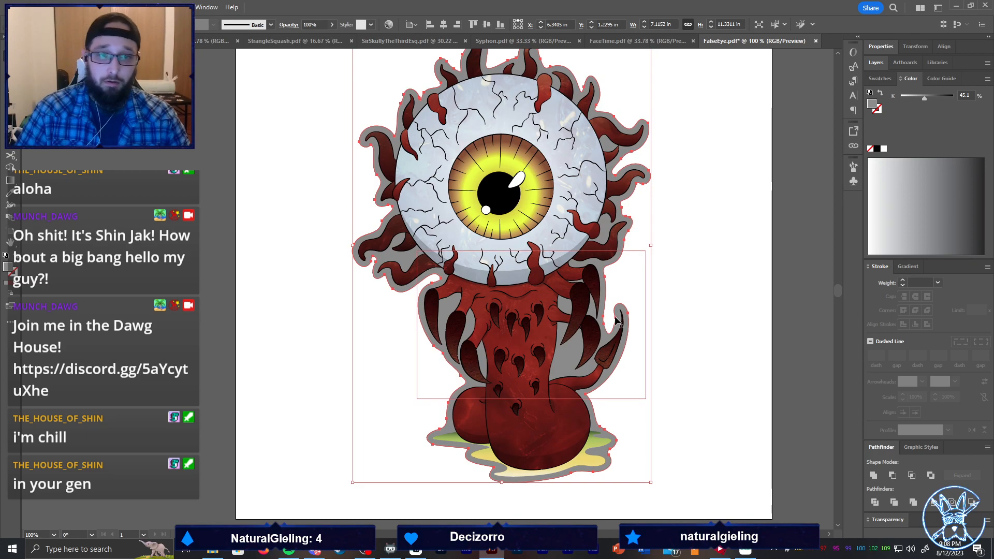
{"action": "left_click", "coordinate": [760, 321]}
{"action": "key", "text": "ctrl+0"}
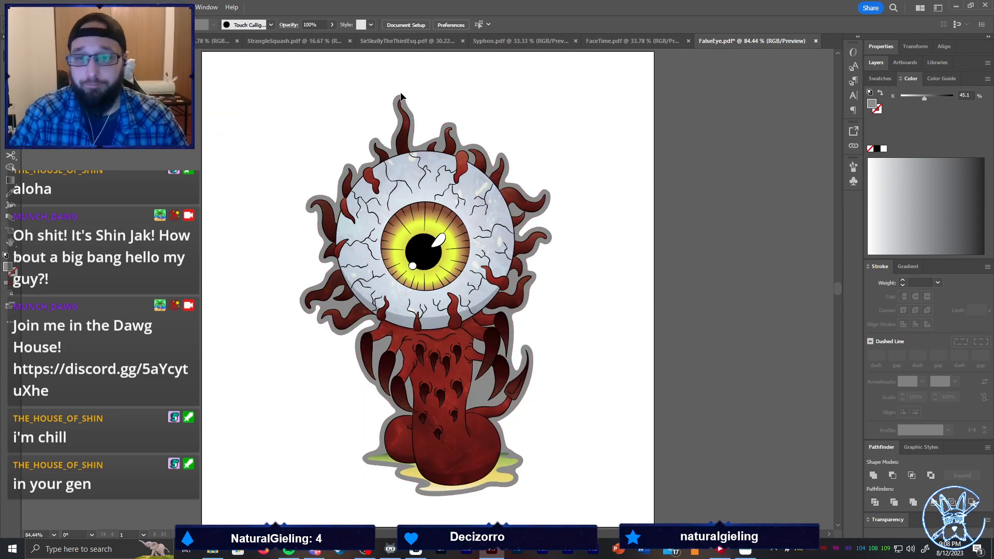
{"action": "left_click", "coordinate": [510, 162]}
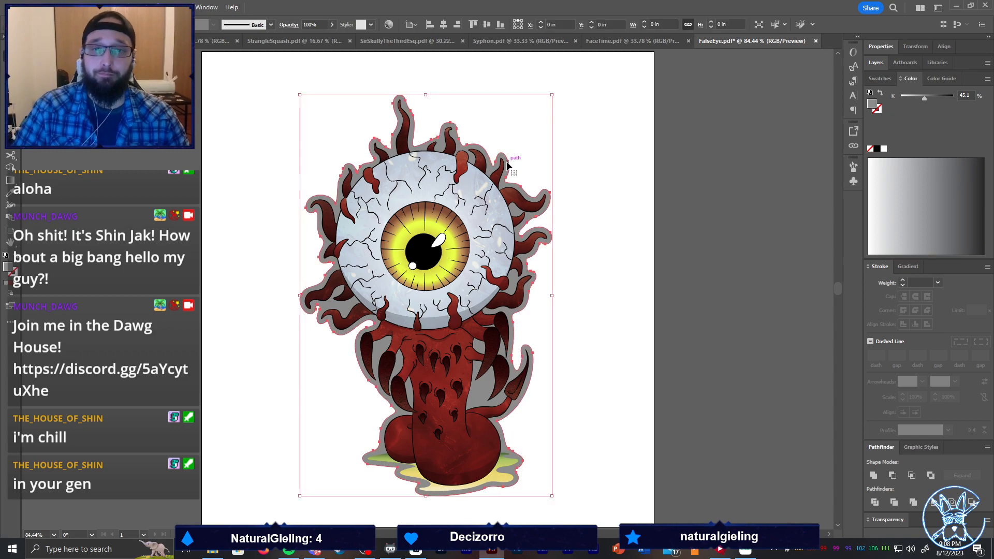
{"action": "left_click", "coordinate": [883, 148]}
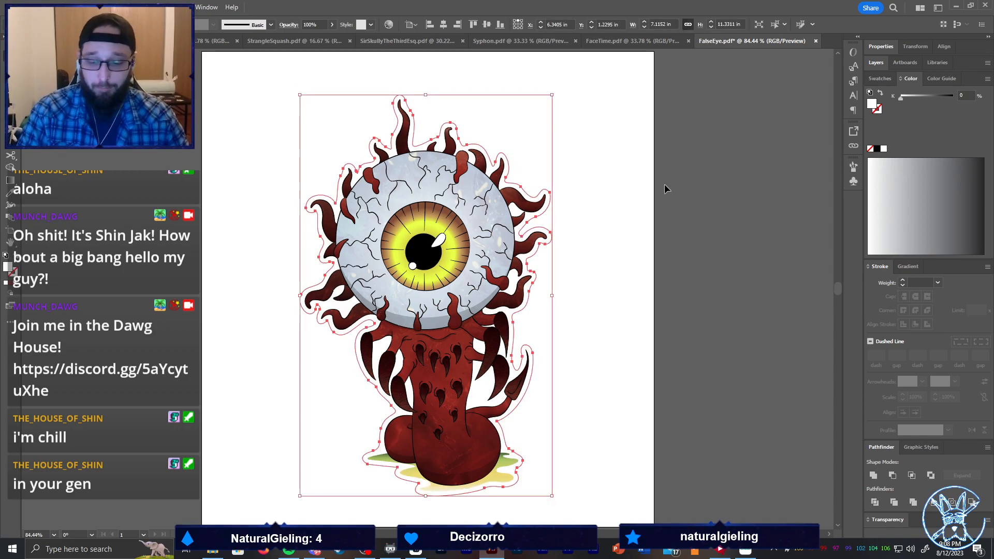
Fit the artboard to the bounds of the selected white silhouette
{"action": "key", "text": "shift+o"}
{"action": "left_click", "coordinate": [134, 25]}
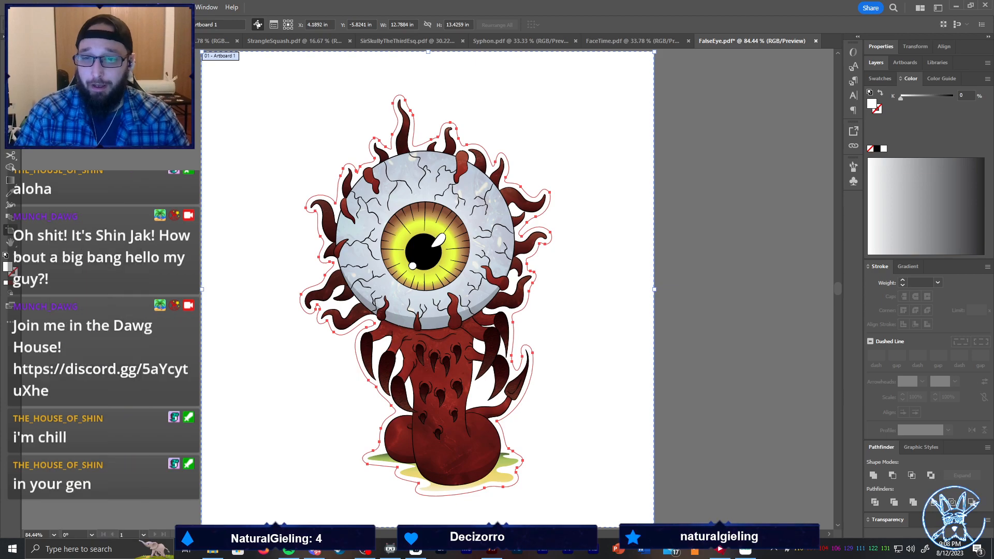
{"action": "left_click", "coordinate": [78, 533]}
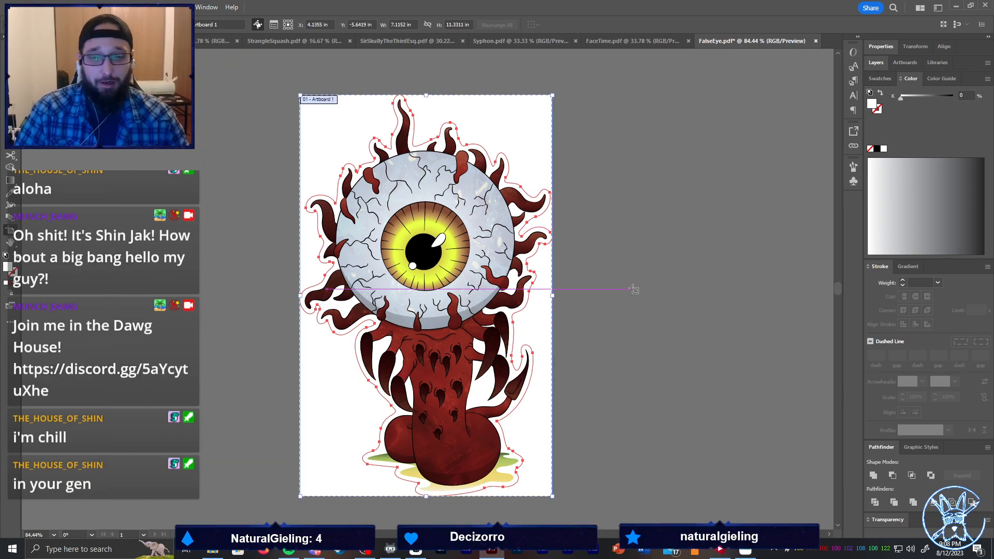
{"action": "key", "text": "v"}
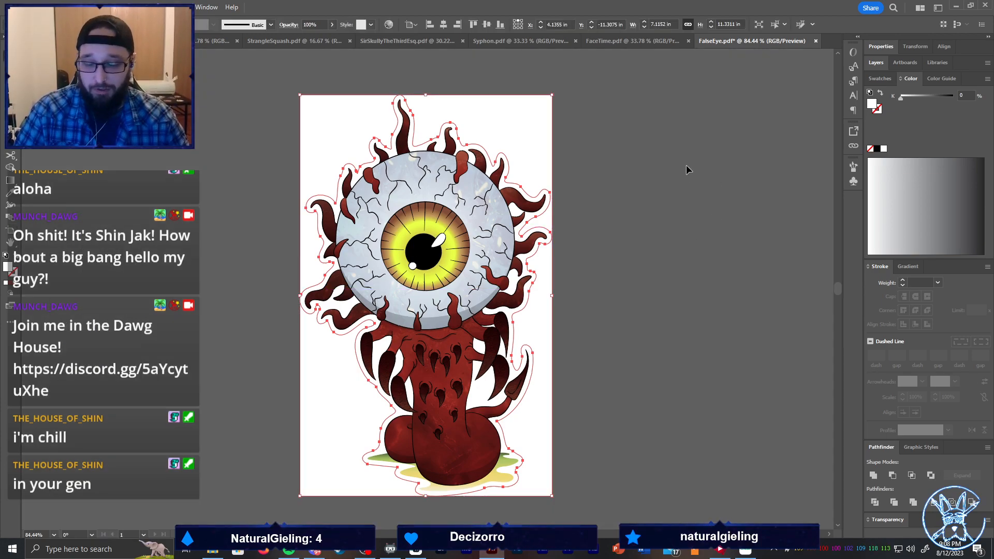
Set up a transparent PNG-24 web export of the eyeball sticker with a height of 2500 px
{"action": "key", "text": "ctrl+alt+shift+s"}
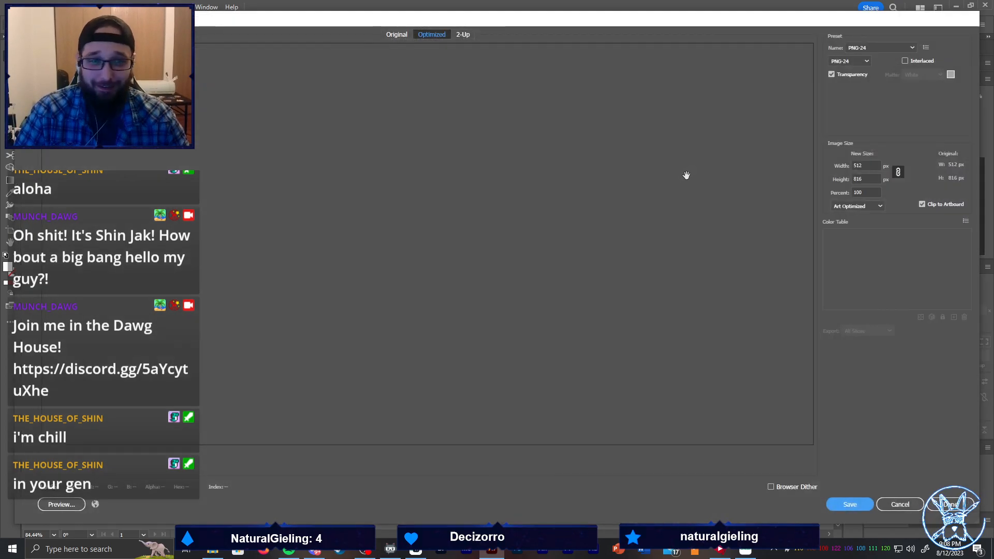
{"action": "double_click", "coordinate": [872, 179]}
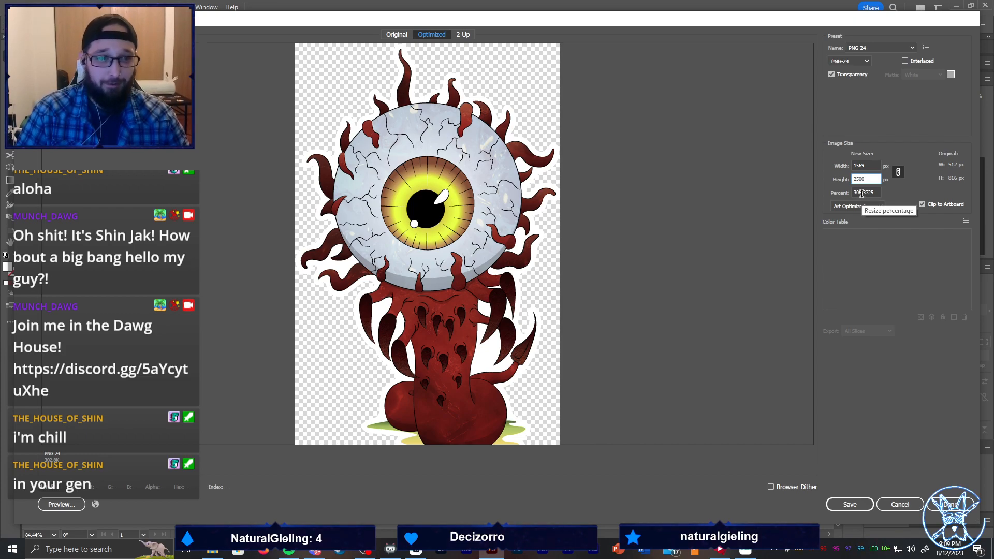
{"action": "key", "text": "Tab"}
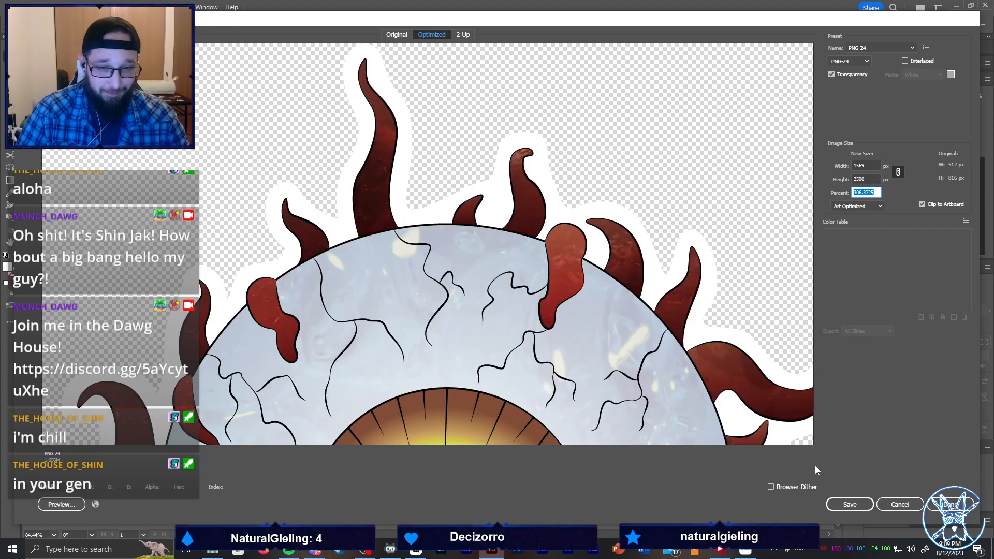
Save the PNG in the Stickers folder inside Cricuct Files and close the FalseEye.pdf document
{"action": "left_click", "coordinate": [849, 505]}
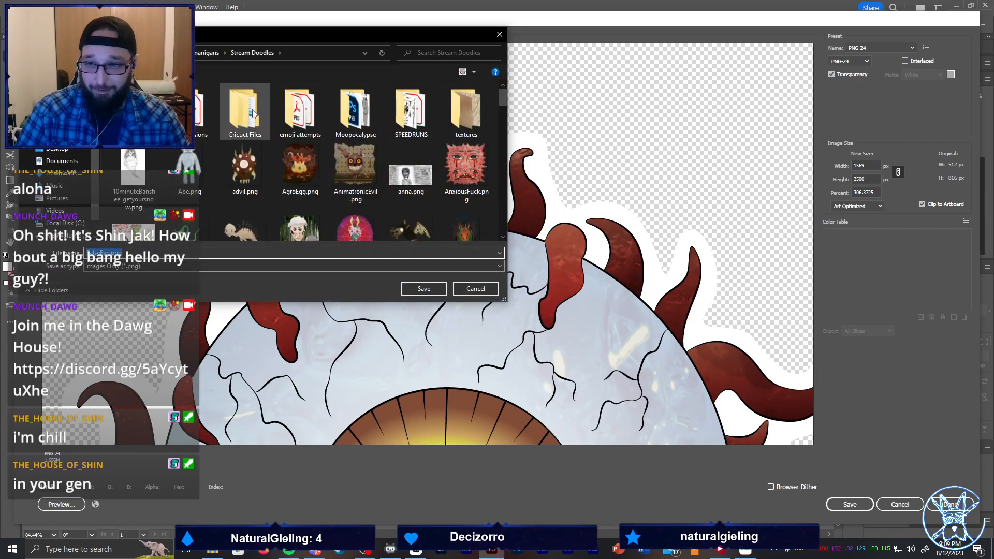
{"action": "double_click", "coordinate": [253, 113]}
{"action": "double_click", "coordinate": [167, 111]}
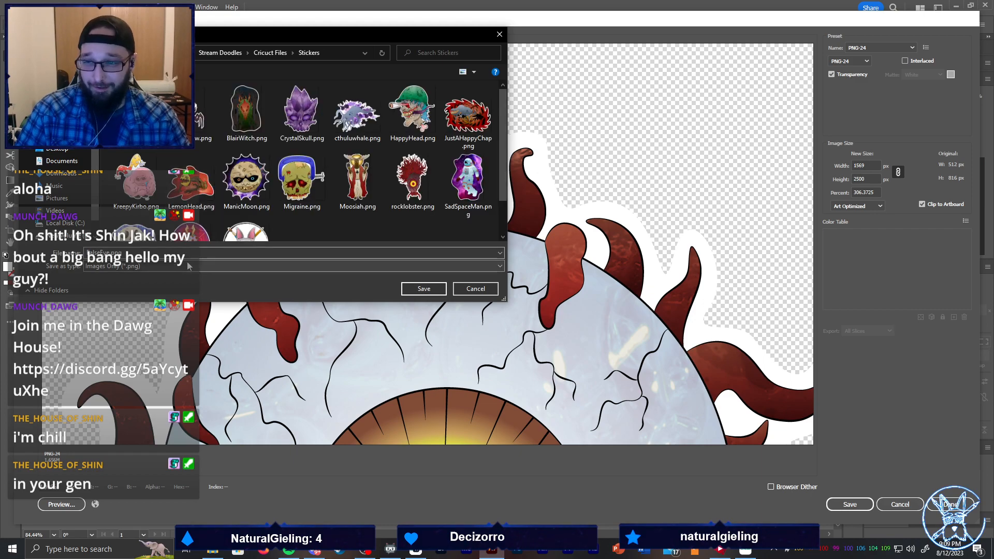
{"action": "left_click", "coordinate": [424, 289]}
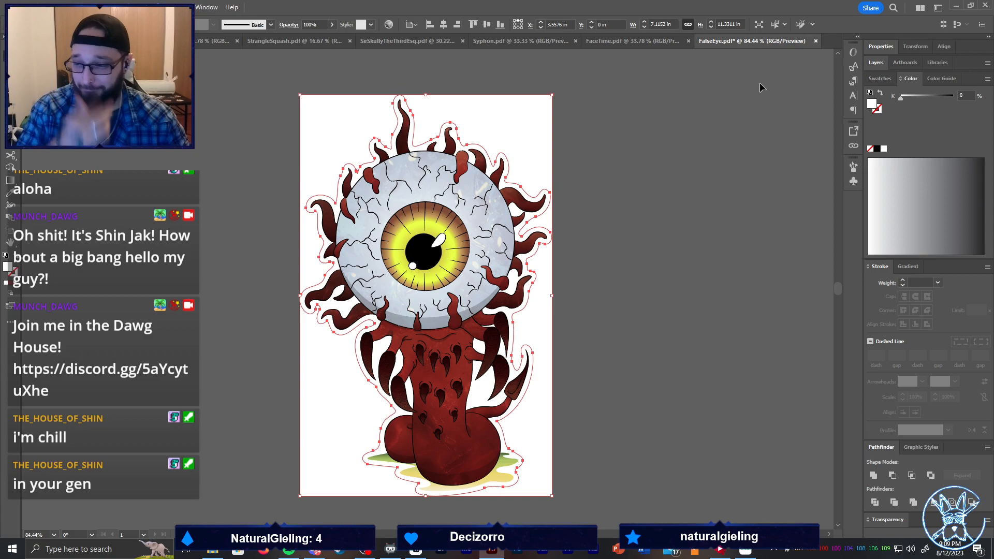
{"action": "left_click", "coordinate": [816, 41]}
{"action": "key", "text": "Return"}
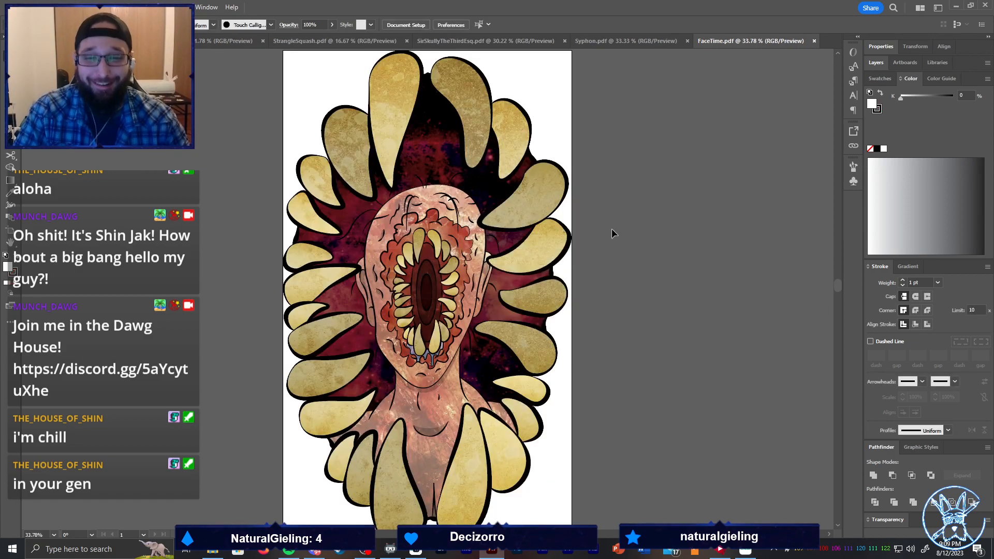
Select the outer contour path of the FaceTime.pdf artwork and give it a grey stroke
{"action": "key", "text": "ctrl+a"}
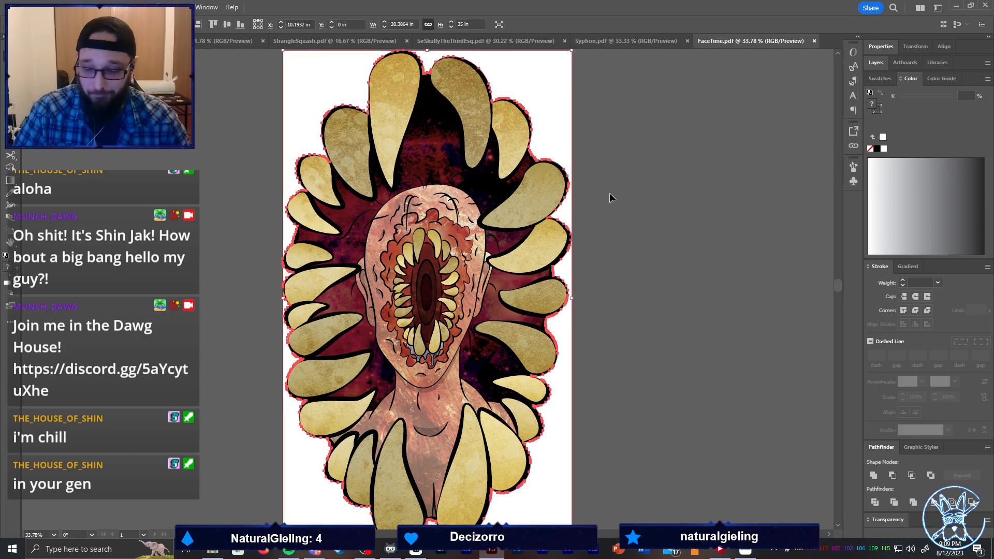
{"action": "double_click", "coordinate": [562, 169]}
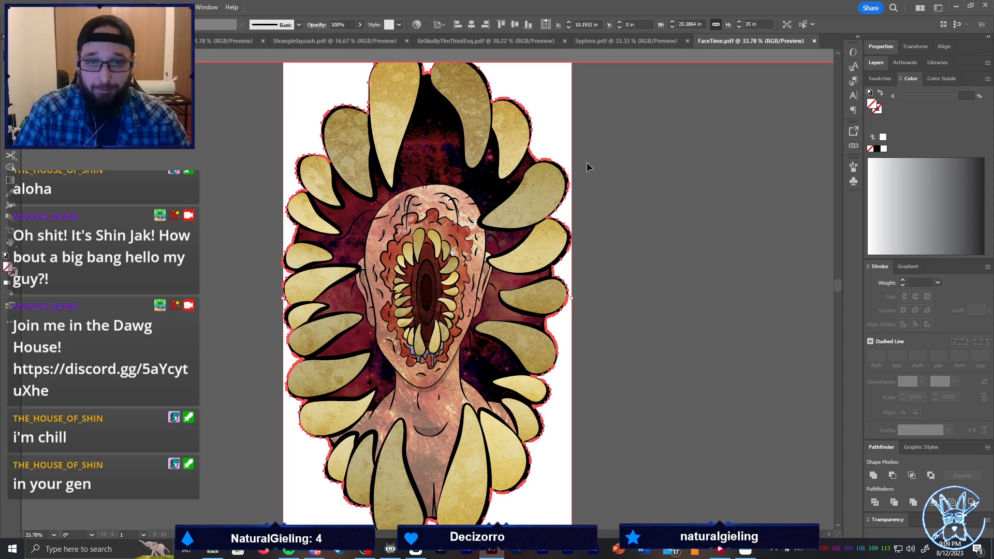
{"action": "double_click", "coordinate": [629, 179]}
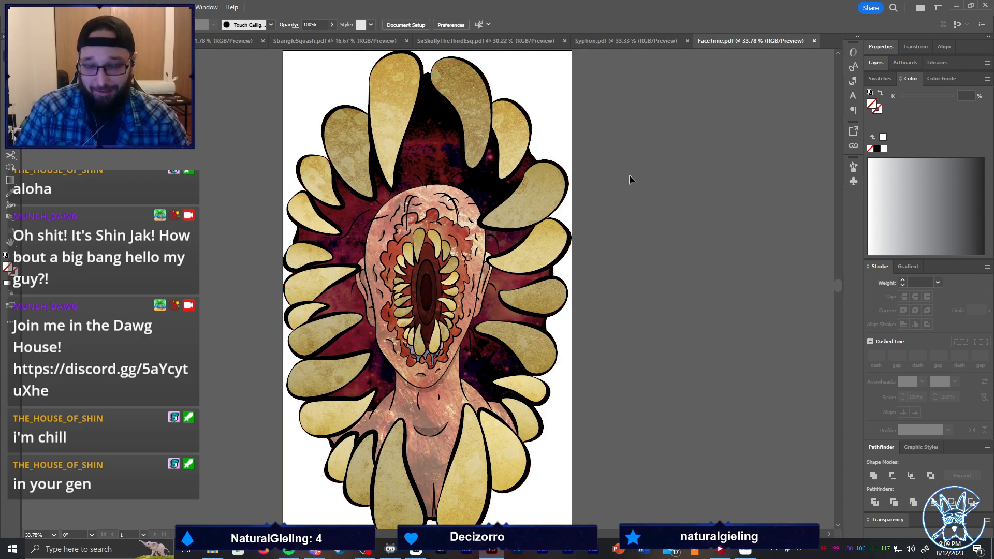
{"action": "key", "text": "ctrl+a"}
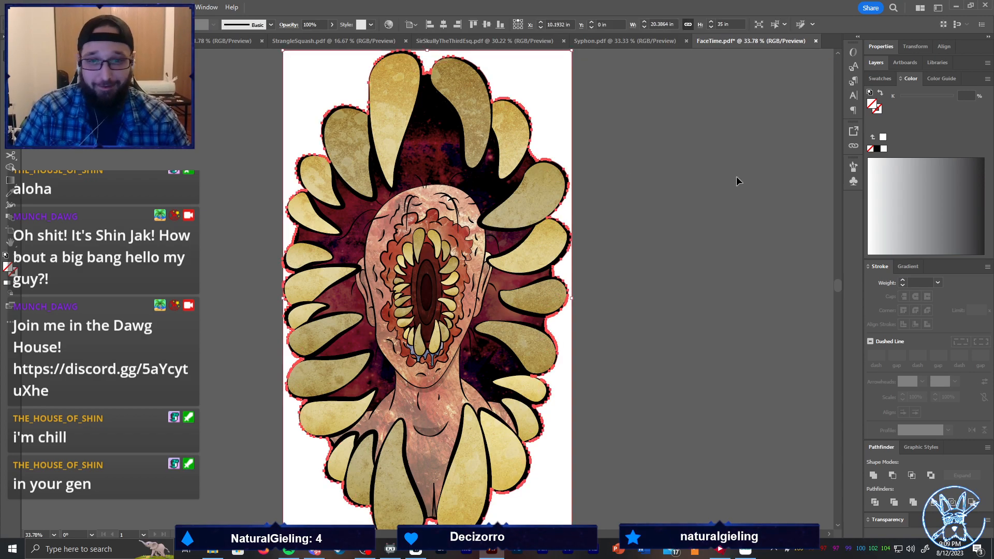
{"action": "left_click", "coordinate": [936, 207]}
{"action": "key", "text": "ctrl+z"}
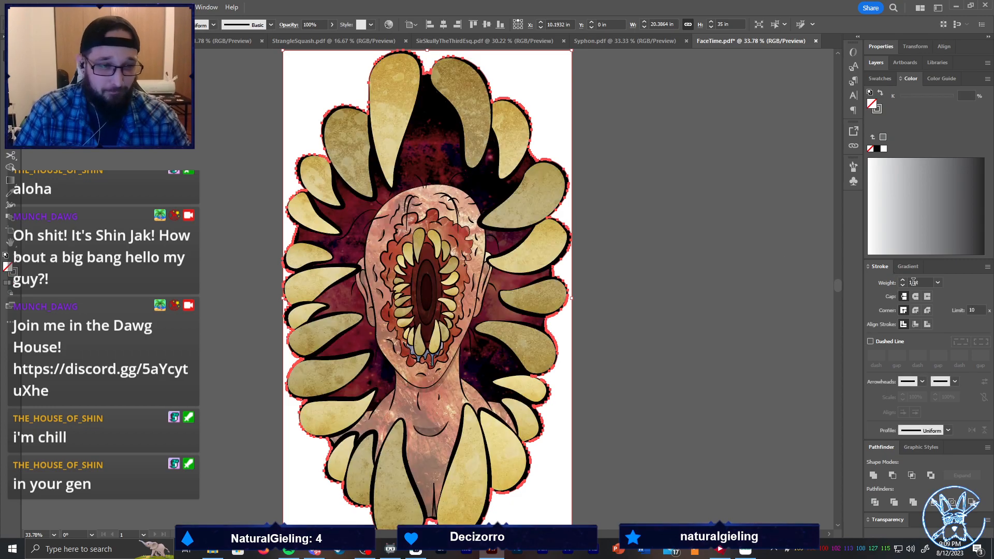
Align the contour's stroke to the outside with round caps and round corners, and set its weight to 10 pt
{"action": "left_click", "coordinate": [927, 324]}
{"action": "left_click", "coordinate": [916, 310]}
{"action": "left_click", "coordinate": [915, 296]}
{"action": "left_click", "coordinate": [937, 282]}
{"action": "left_click", "coordinate": [957, 430]}
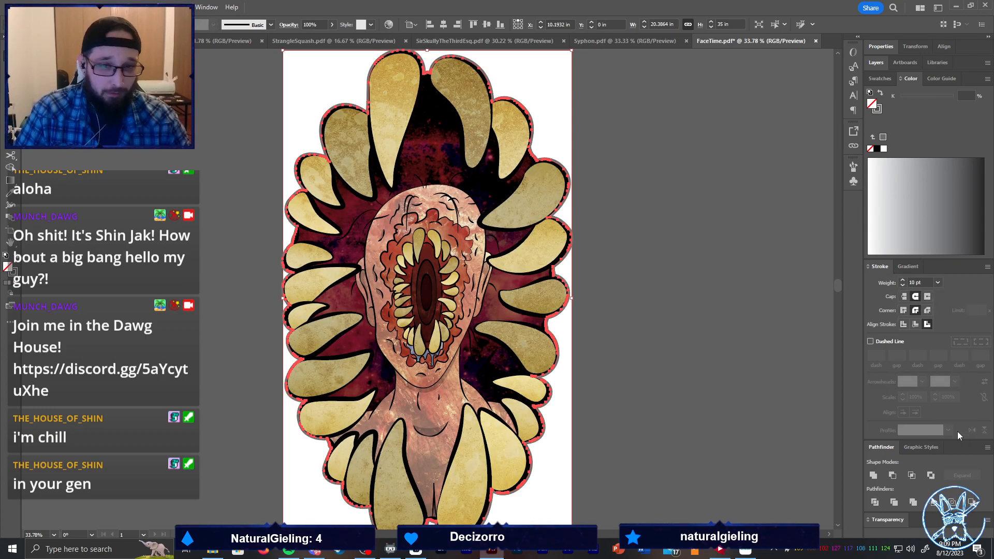
Increase the weight of the contour's grey stroke to 25 pt
{"action": "left_click", "coordinate": [903, 281]}
{"action": "left_click", "coordinate": [903, 280]}
{"action": "left_click", "coordinate": [903, 281]}
{"action": "left_click", "coordinate": [903, 280]}
{"action": "left_click", "coordinate": [903, 281]}
{"action": "left_click", "coordinate": [903, 281]}
{"action": "left_click", "coordinate": [904, 281]}
{"action": "left_click", "coordinate": [903, 281]}
{"action": "left_click", "coordinate": [903, 281]}
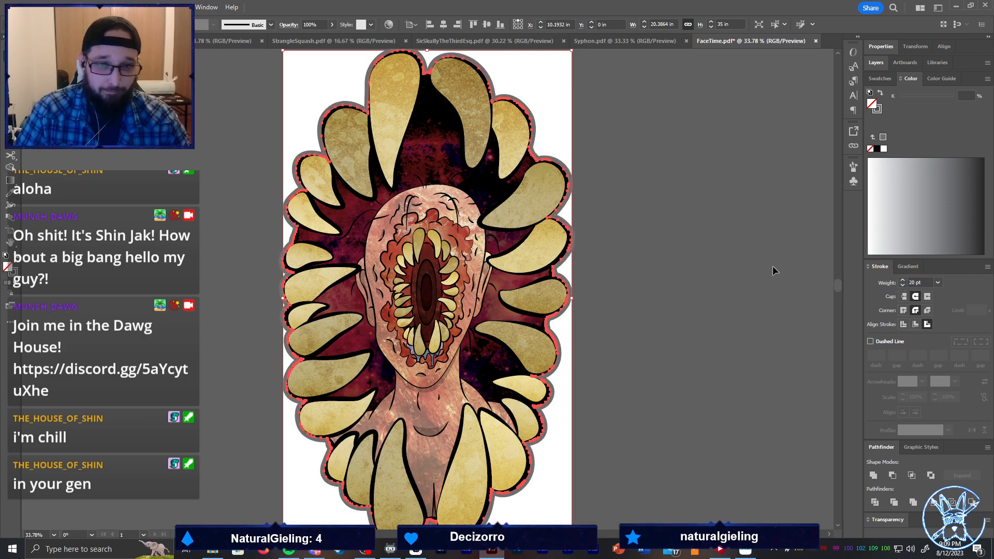
{"action": "left_click", "coordinate": [904, 279]}
{"action": "left_click", "coordinate": [904, 279]}
{"action": "left_click", "coordinate": [904, 279]}
{"action": "left_click", "coordinate": [904, 279]}
{"action": "left_click", "coordinate": [904, 279]}
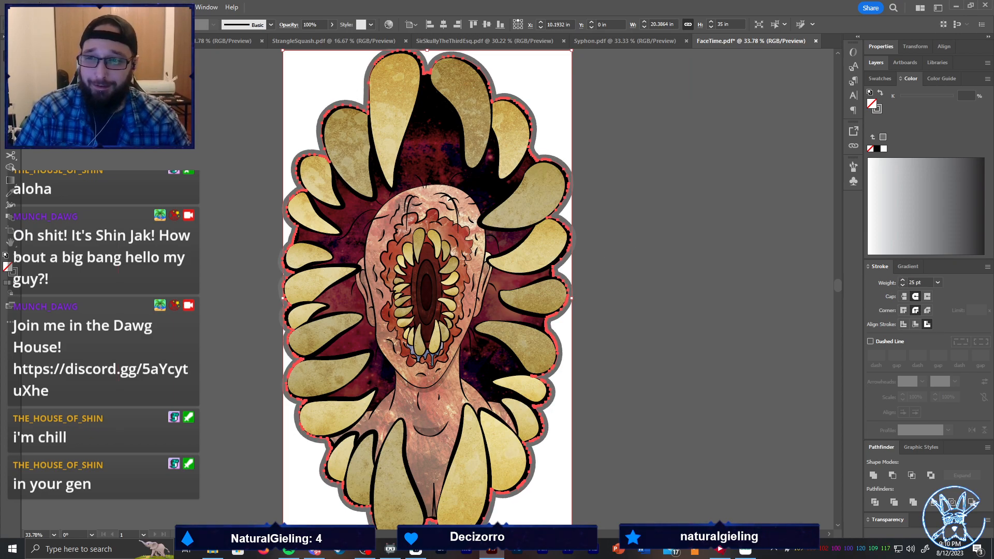
Expand the FaceTime contour's stroke and unite the resulting shapes into a single solid grey silhouette
{"action": "left_click", "coordinate": [88, 7]}
{"action": "left_click", "coordinate": [130, 152]}
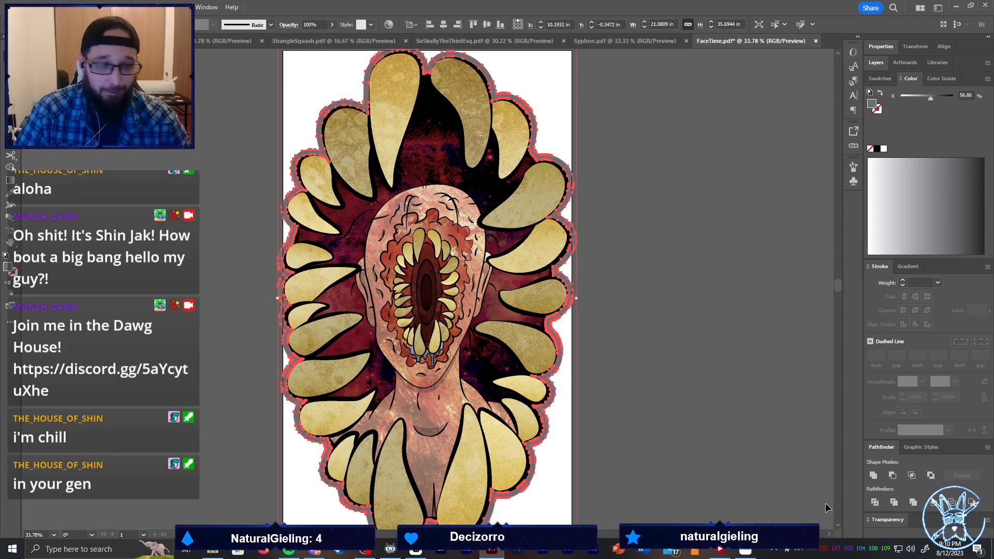
{"action": "left_click", "coordinate": [873, 475]}
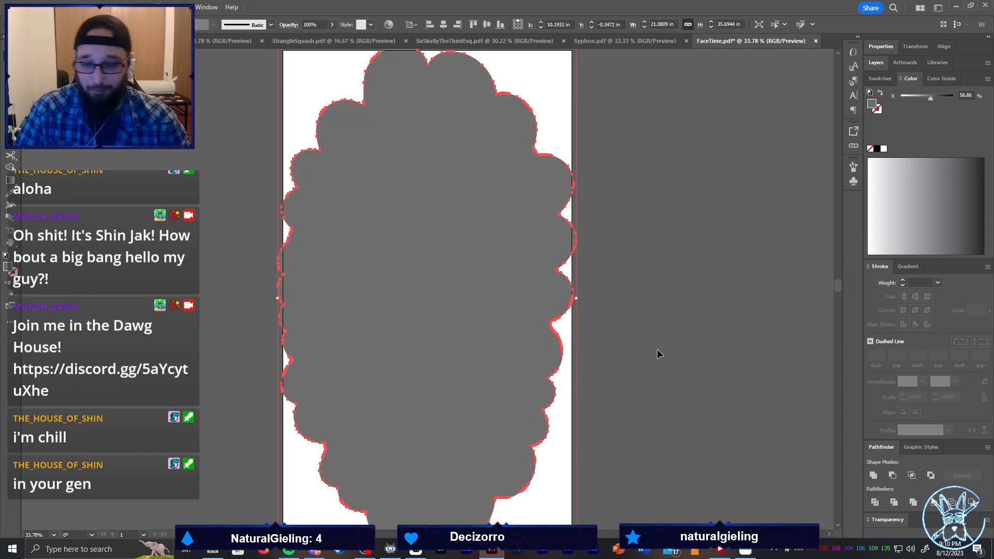
Send the grey silhouette behind the FaceTime artwork and simplify its path to about 42 points
{"action": "key", "text": "ctrl+shift+bracketleft"}
{"action": "left_click", "coordinate": [67, 7]}
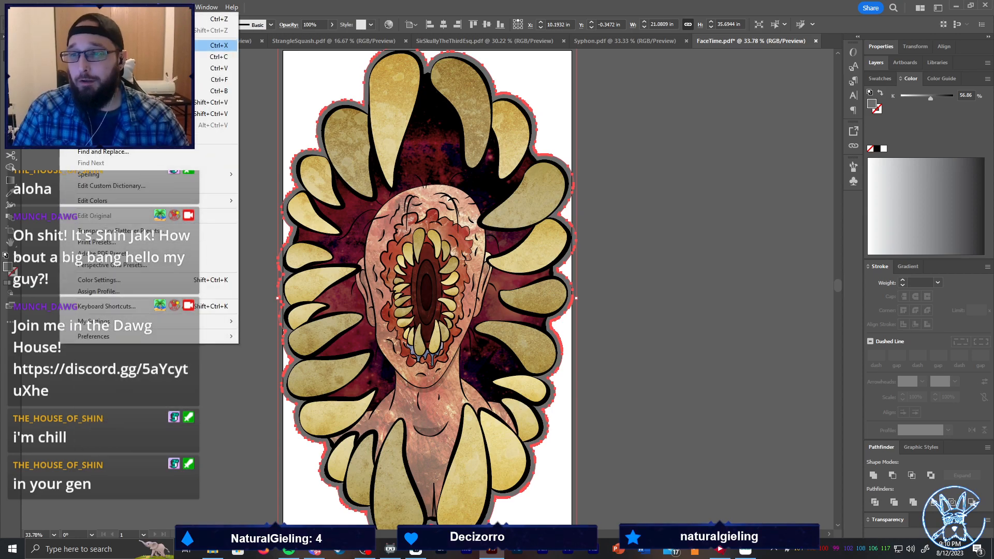
{"action": "left_click", "coordinate": [88, 7]}
{"action": "mouse_move", "coordinate": [145, 267]}
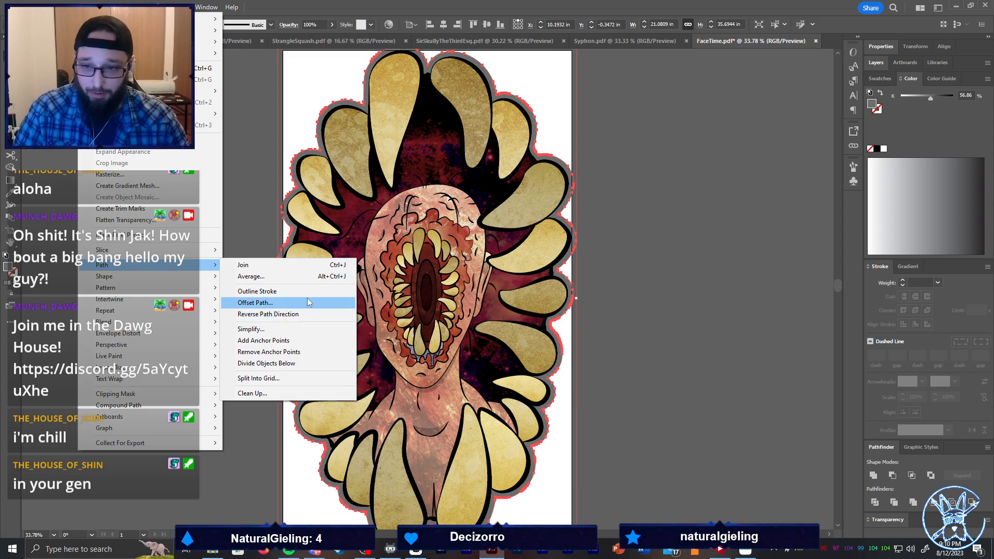
{"action": "left_click", "coordinate": [262, 331]}
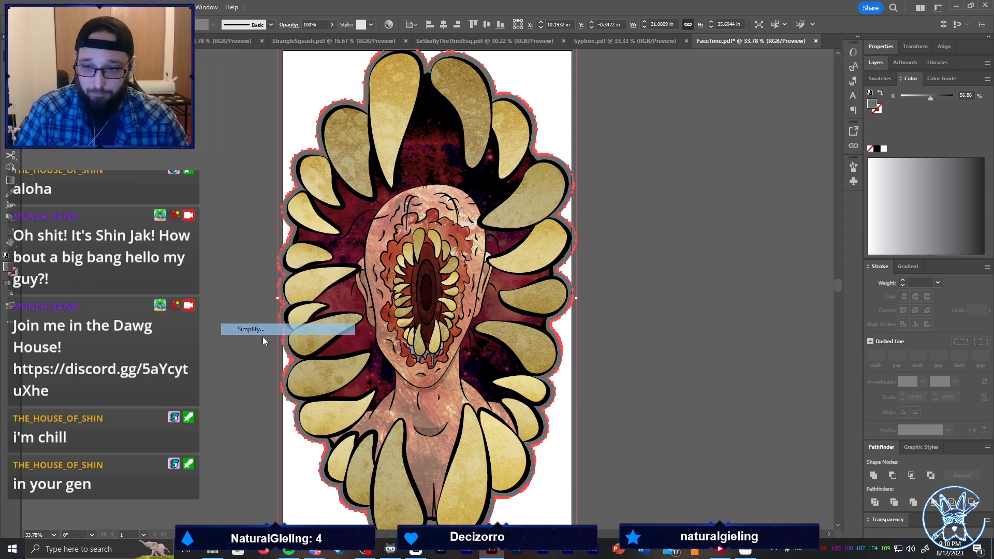
{"action": "left_click_drag", "start_coordinate": [421, 301], "coordinate": [399, 300]}
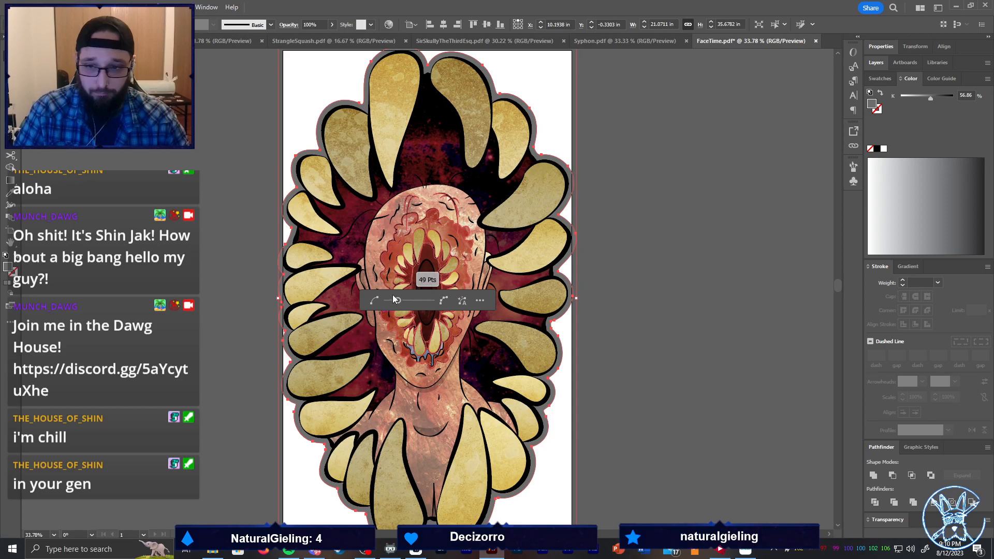
{"action": "left_click", "coordinate": [390, 300]}
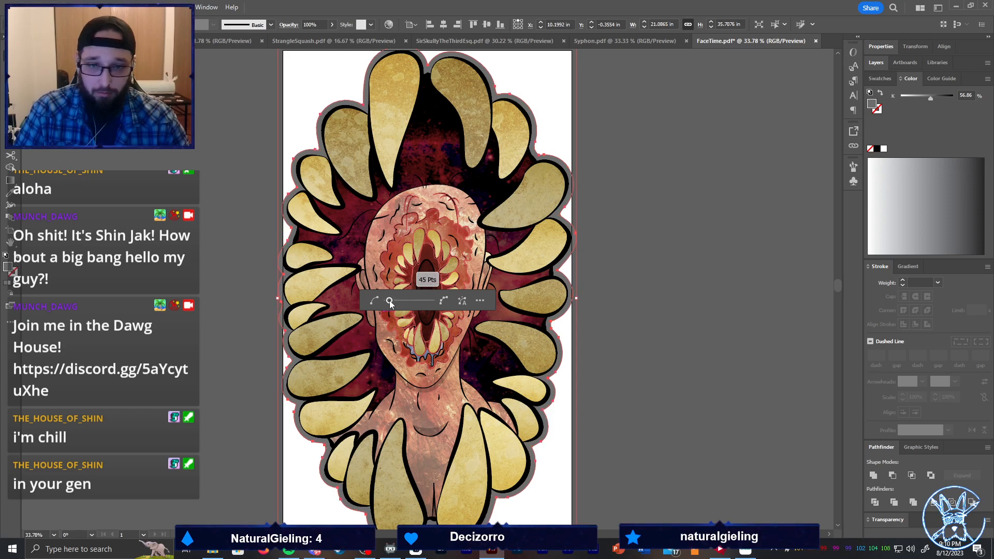
{"action": "left_click", "coordinate": [398, 301]}
{"action": "left_click_drag", "start_coordinate": [397, 301], "coordinate": [377, 302]}
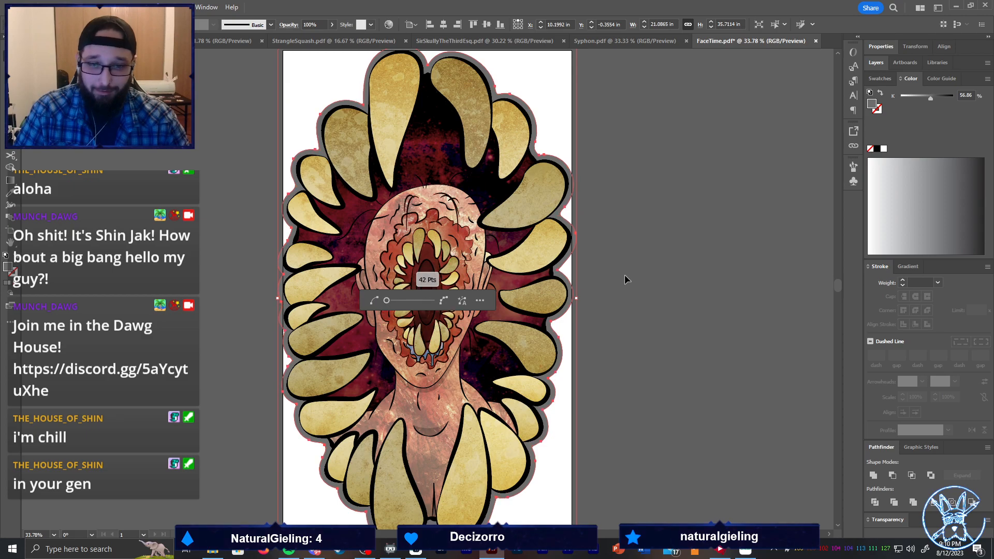
Round the sharp inward corners along the right side of the grey silhouette, giving the first a radius of about 0.38 in
{"action": "left_click", "coordinate": [601, 280]}
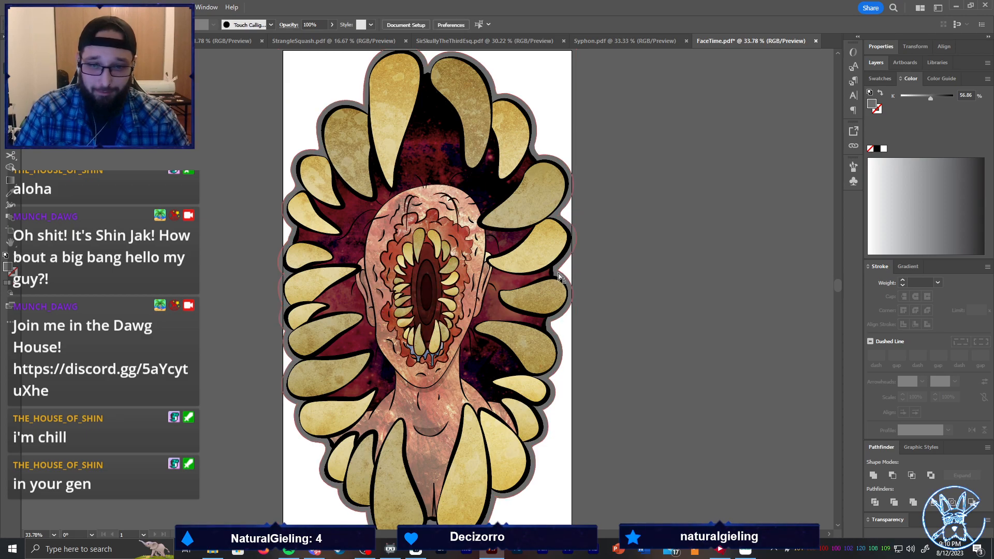
{"action": "left_click", "coordinate": [565, 269]}
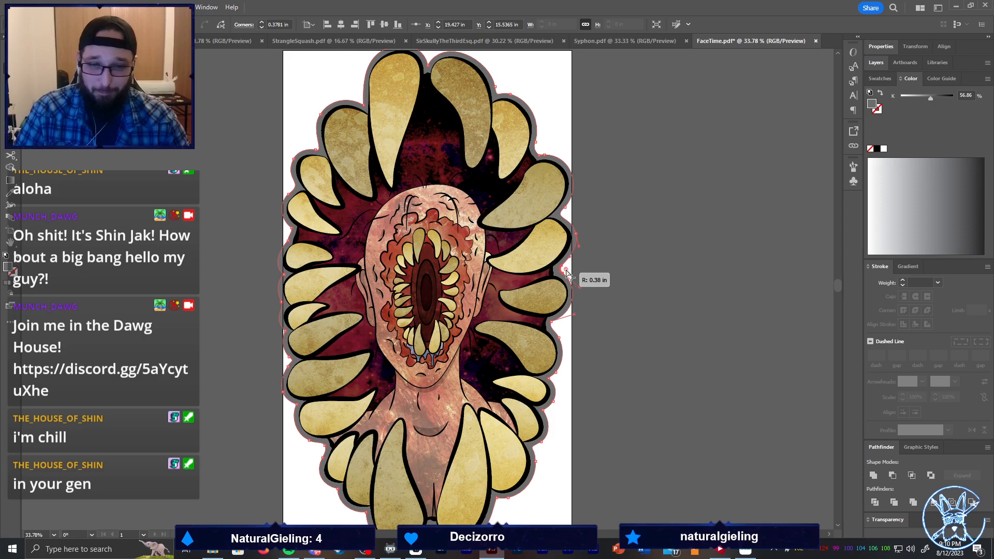
{"action": "left_click", "coordinate": [551, 321]}
{"action": "left_click_drag", "start_coordinate": [558, 326], "coordinate": [558, 330]}
{"action": "left_click", "coordinate": [552, 381]}
{"action": "left_click_drag", "start_coordinate": [556, 380], "coordinate": [555, 414]}
{"action": "left_click", "coordinate": [551, 414]}
{"action": "left_click", "coordinate": [535, 450]}
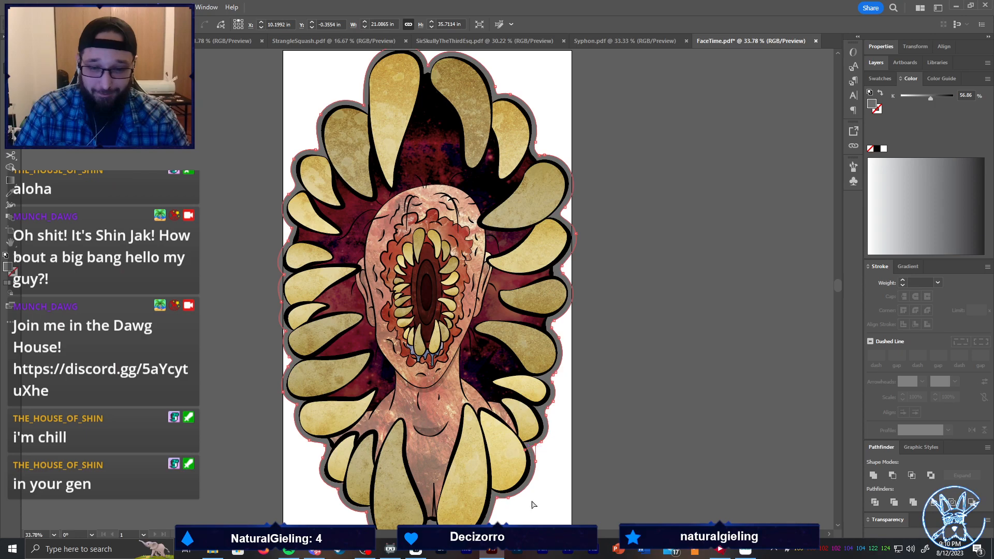
{"action": "left_click", "coordinate": [496, 505]}
Round the remaining inward corners of the grey silhouette around the bottom teeth and along the lower-left edge
{"action": "scroll", "coordinate": [497, 503], "scroll_direction": "down", "scroll_amount": 2}
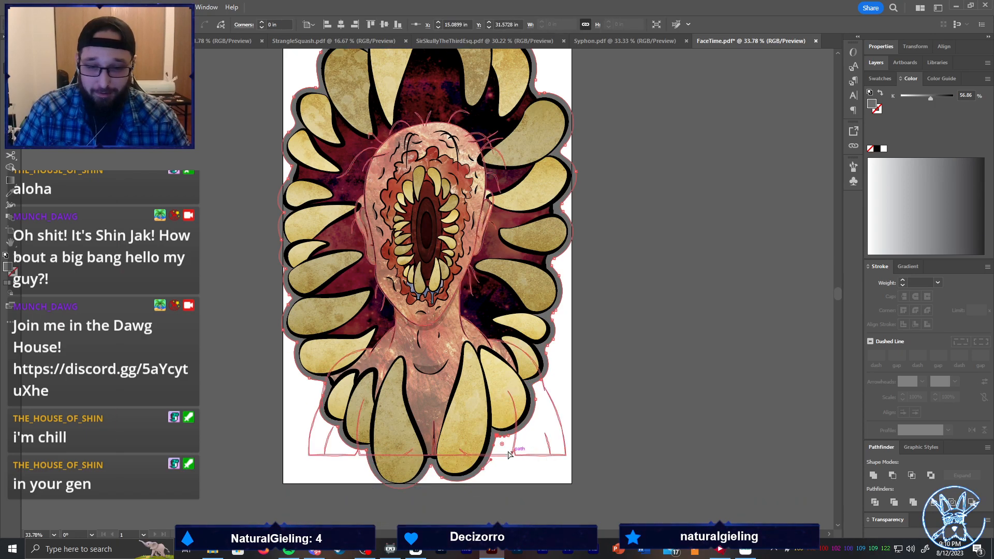
{"action": "left_click", "coordinate": [399, 488]}
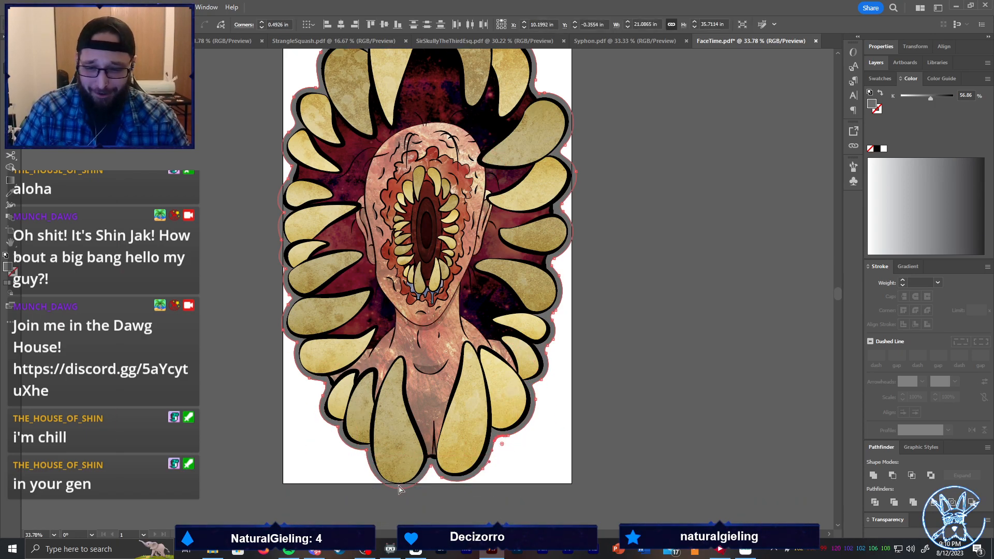
{"action": "left_click", "coordinate": [432, 472]}
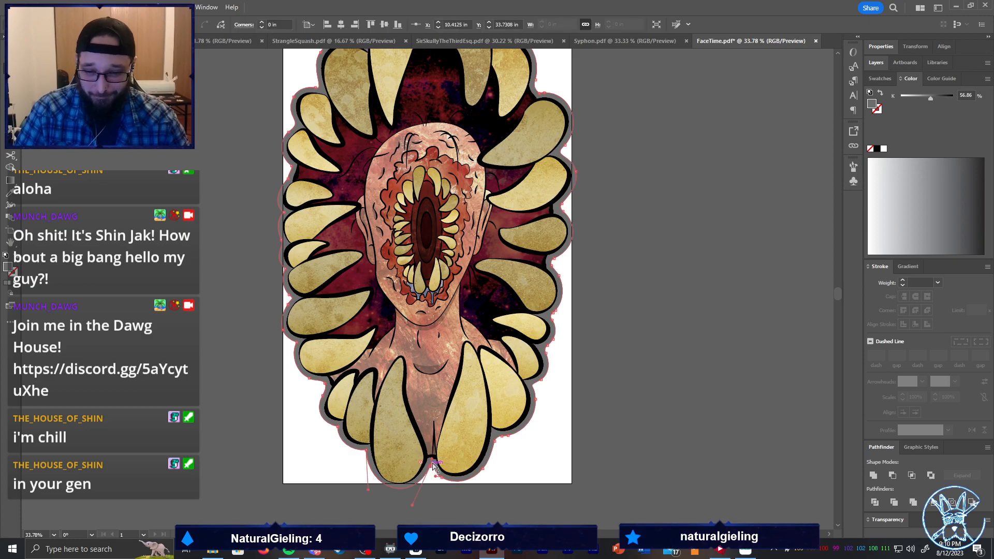
{"action": "scroll", "coordinate": [432, 484], "scroll_direction": "up", "scroll_amount": 4}
{"action": "left_click_drag", "start_coordinate": [423, 419], "coordinate": [329, 392]}
{"action": "scroll", "coordinate": [378, 440], "scroll_direction": "down", "scroll_amount": 5}
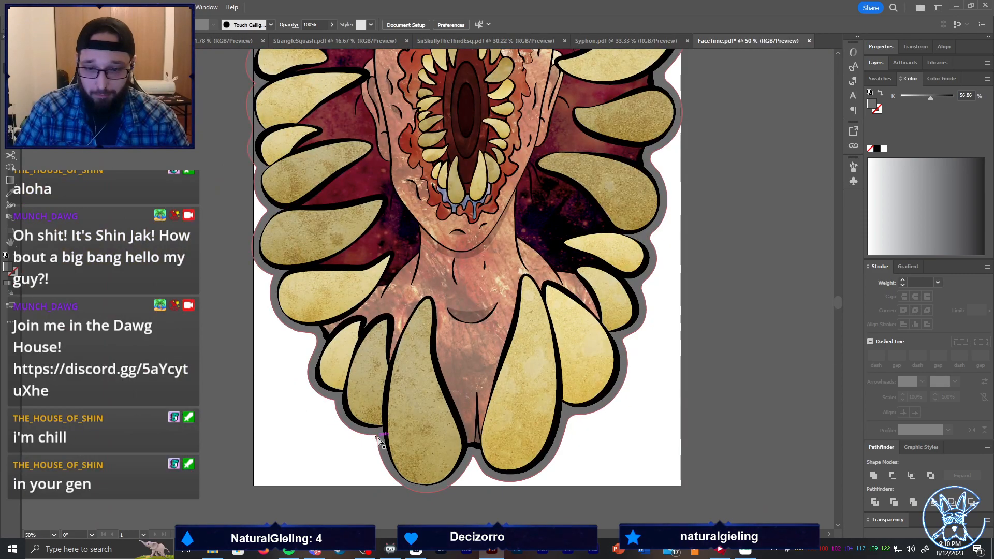
{"action": "left_click", "coordinate": [378, 440]}
{"action": "left_click_drag", "start_coordinate": [368, 445], "coordinate": [356, 456]}
{"action": "left_click", "coordinate": [347, 456]}
Select the grey silhouette behind the FaceTime artwork and fill it with white
{"action": "scroll", "coordinate": [288, 420], "scroll_direction": "down", "scroll_amount": 3}
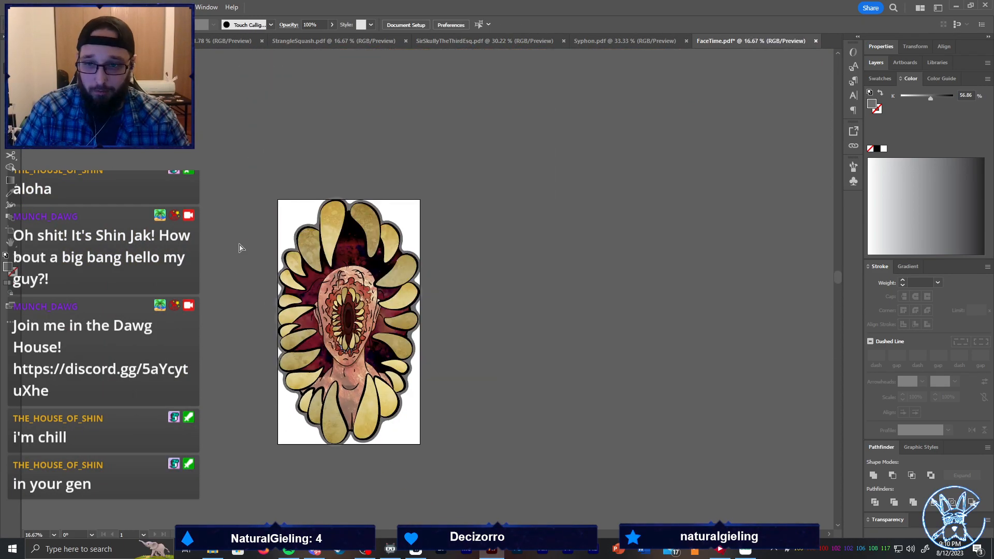
{"action": "scroll", "coordinate": [241, 249], "scroll_direction": "up", "scroll_amount": 3}
{"action": "scroll", "coordinate": [311, 332], "scroll_direction": "down", "scroll_amount": 3}
{"action": "scroll", "coordinate": [337, 333], "scroll_direction": "down", "scroll_amount": 2}
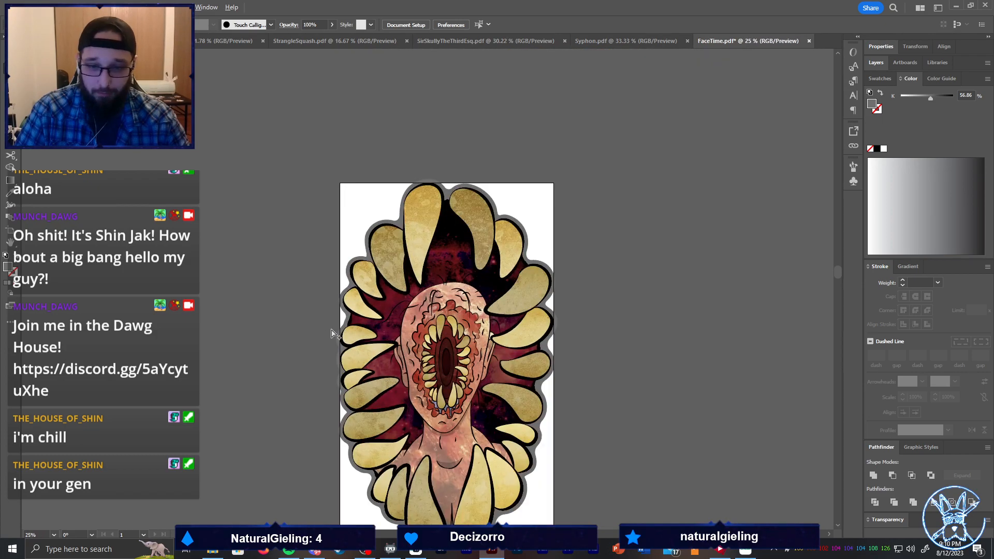
{"action": "left_click", "coordinate": [543, 261]}
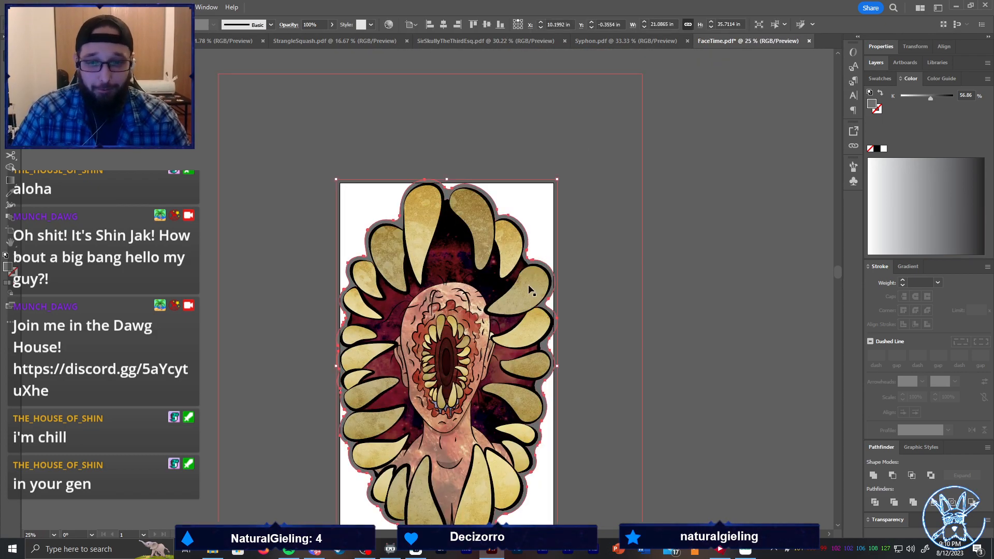
{"action": "left_click", "coordinate": [884, 148]}
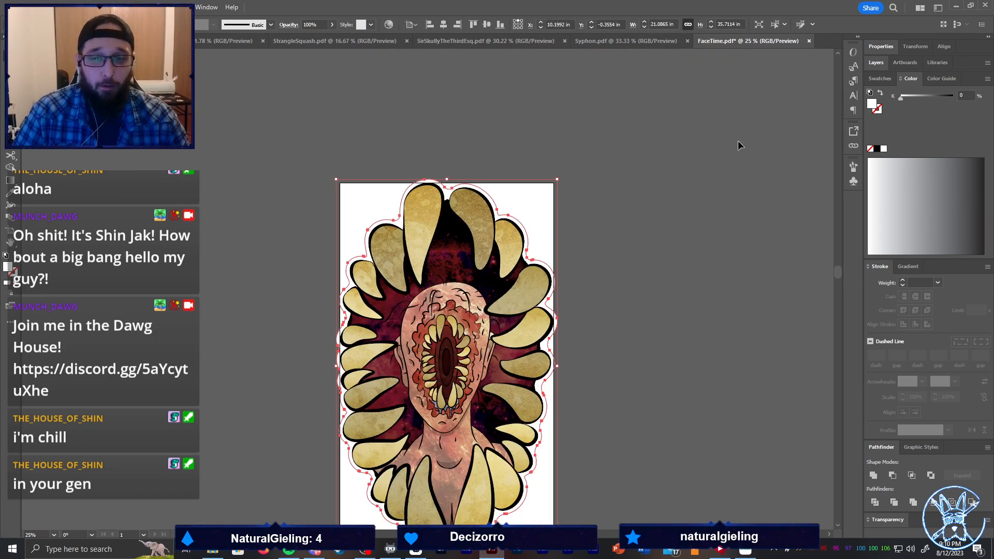
Fit the artboard to the bounds of the selected white silhouette and deselect everything
{"action": "key", "text": "shift+o"}
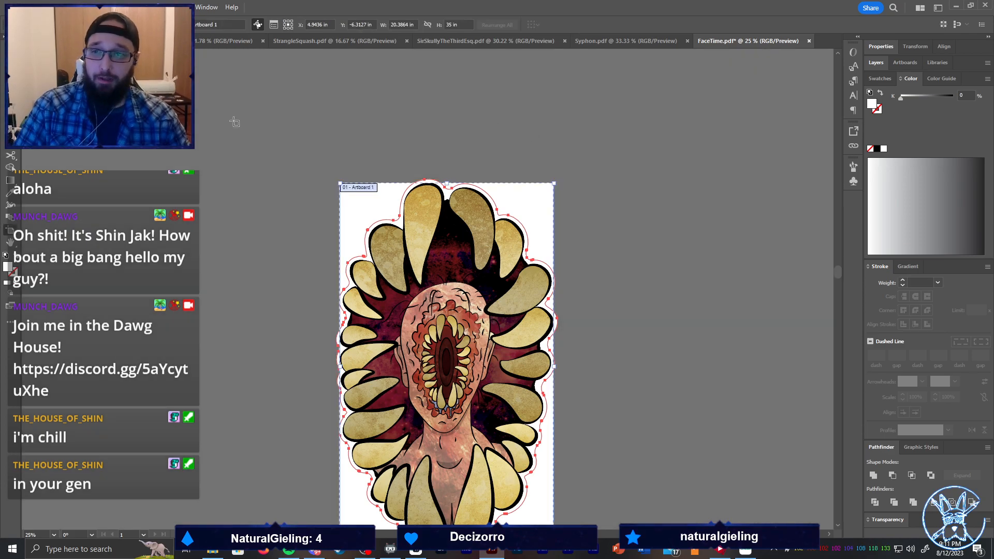
{"action": "left_click", "coordinate": [99, 25]}
{"action": "left_click", "coordinate": [94, 54]}
{"action": "key", "text": "v"}
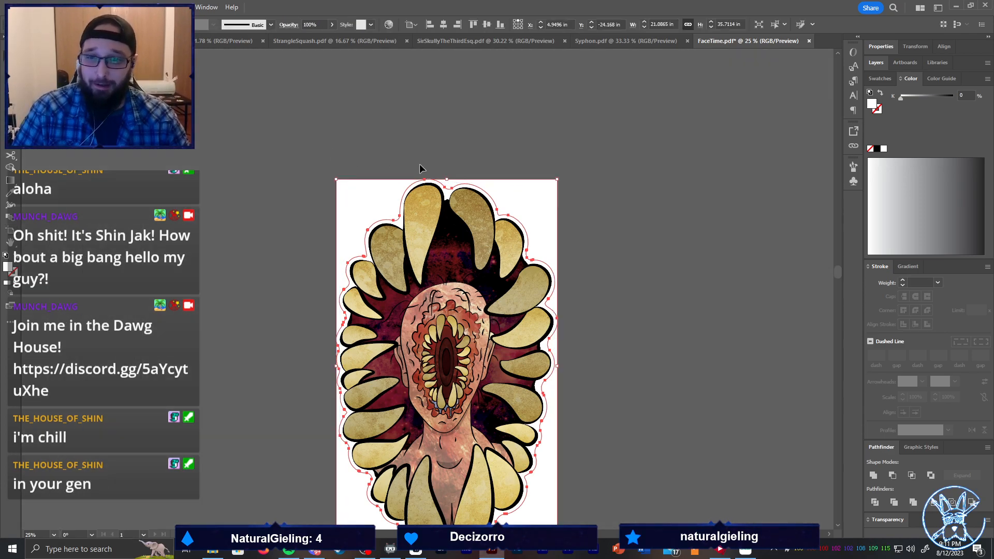
{"action": "left_click", "coordinate": [631, 145]}
{"action": "scroll", "coordinate": [629, 147], "scroll_direction": "down", "scroll_amount": 1}
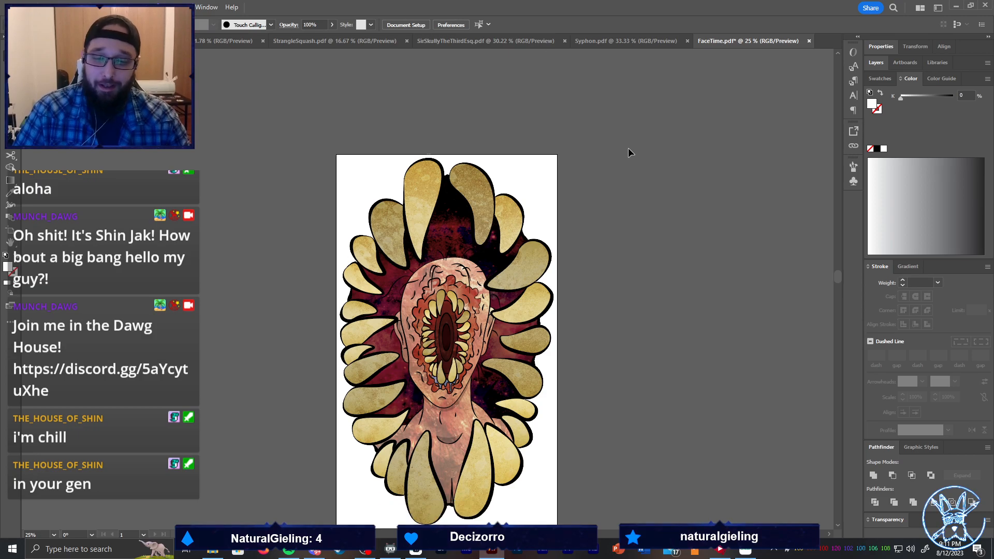
{"action": "scroll", "coordinate": [642, 165], "scroll_direction": "down", "scroll_amount": 1}
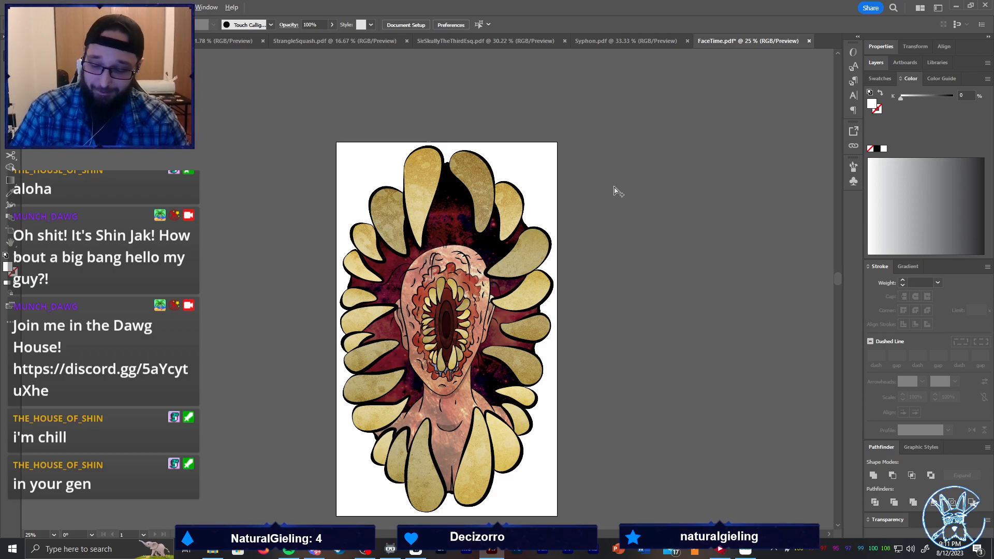
Export the FaceTime artwork as a transparent PNG-24 into Cricuct Files > Stickers and close the document without saving
{"action": "key", "text": "ctrl+alt+shift+s"}
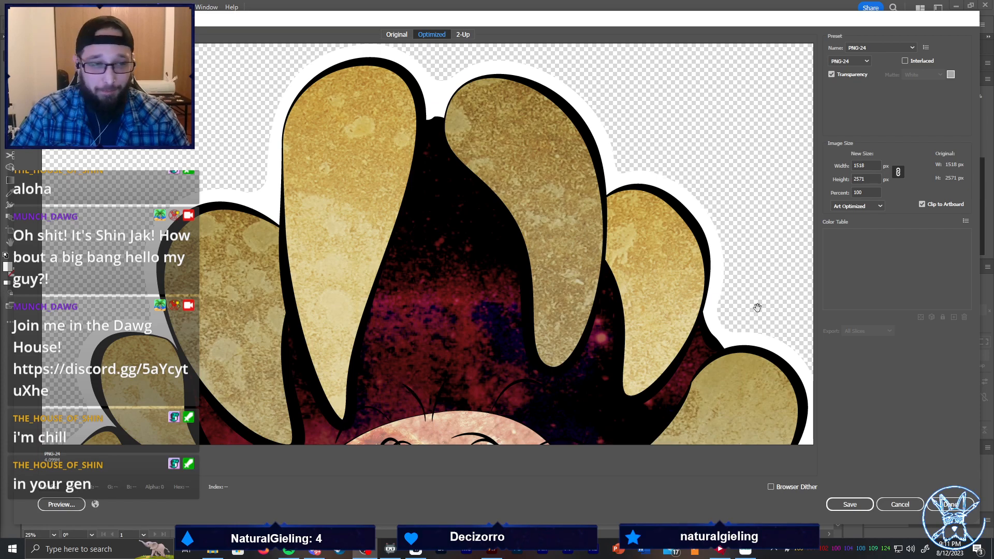
{"action": "left_click", "coordinate": [860, 503]}
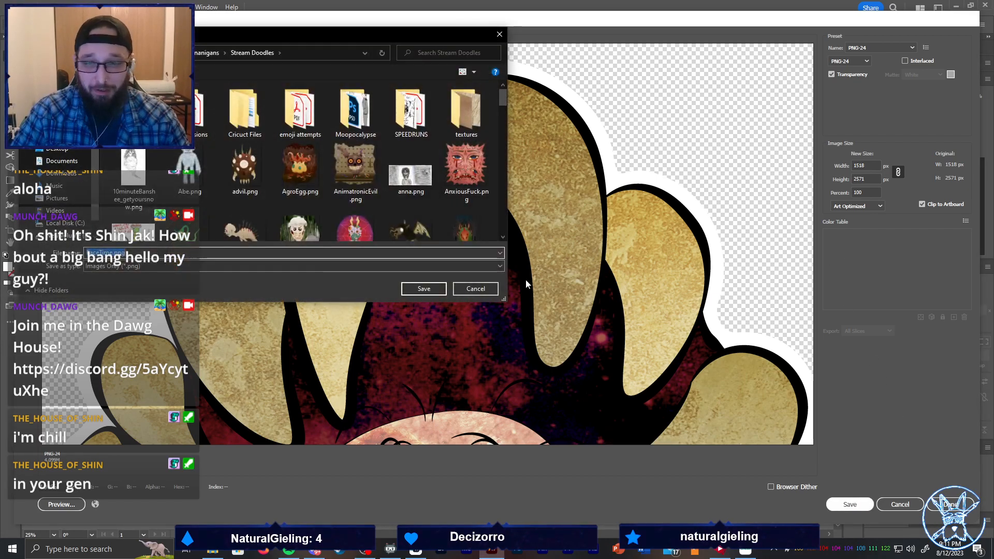
{"action": "double_click", "coordinate": [244, 111]}
{"action": "double_click", "coordinate": [242, 118]}
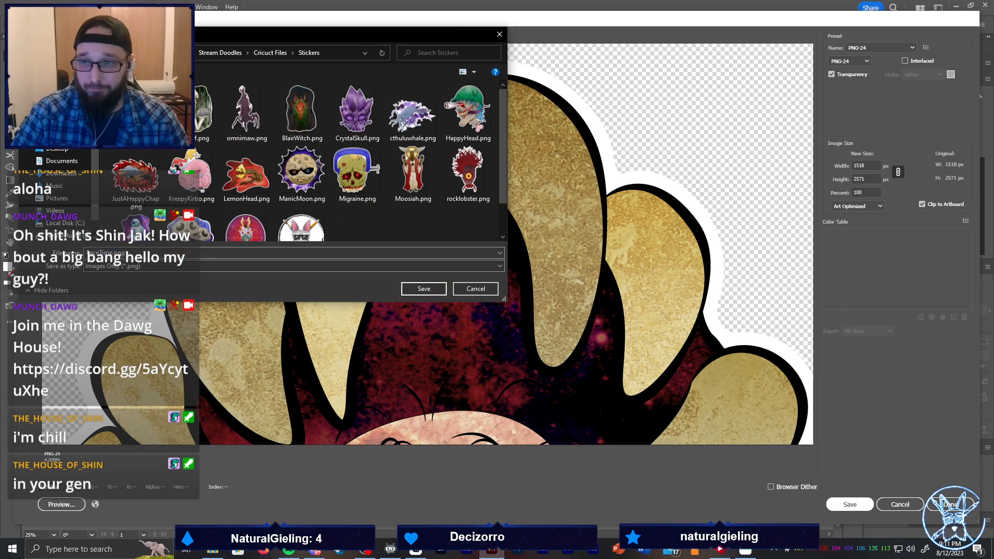
{"action": "left_click", "coordinate": [422, 290]}
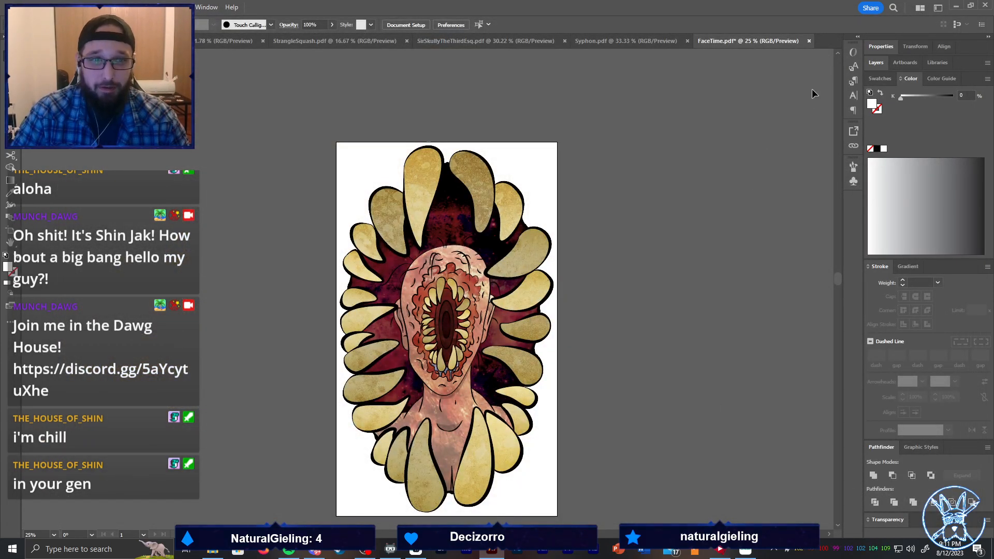
{"action": "left_click", "coordinate": [809, 41]}
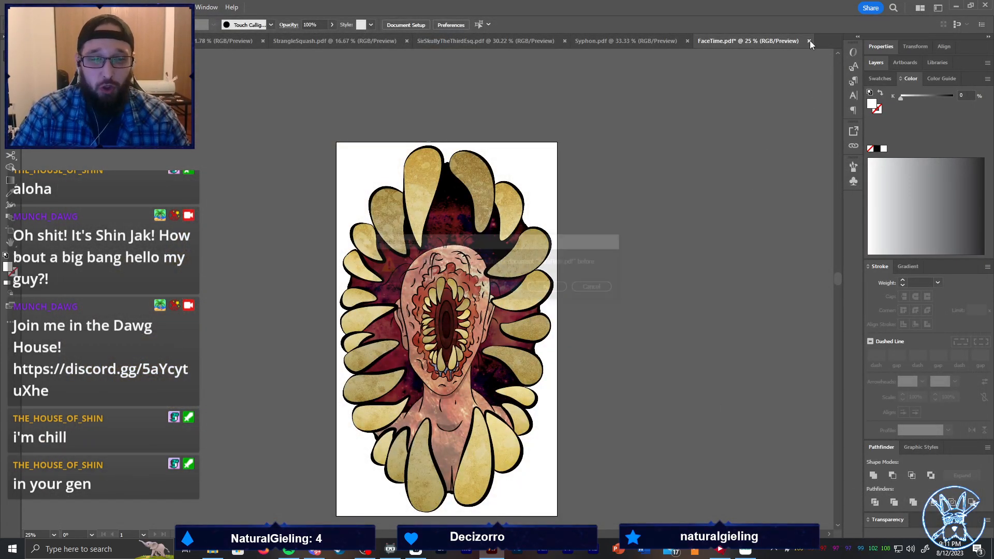
{"action": "left_click", "coordinate": [547, 287]}
Try to isolate the outer outline path of the tentacled creature in Syphon.pdf
{"action": "scroll", "coordinate": [727, 150], "scroll_direction": "down", "scroll_amount": 5}
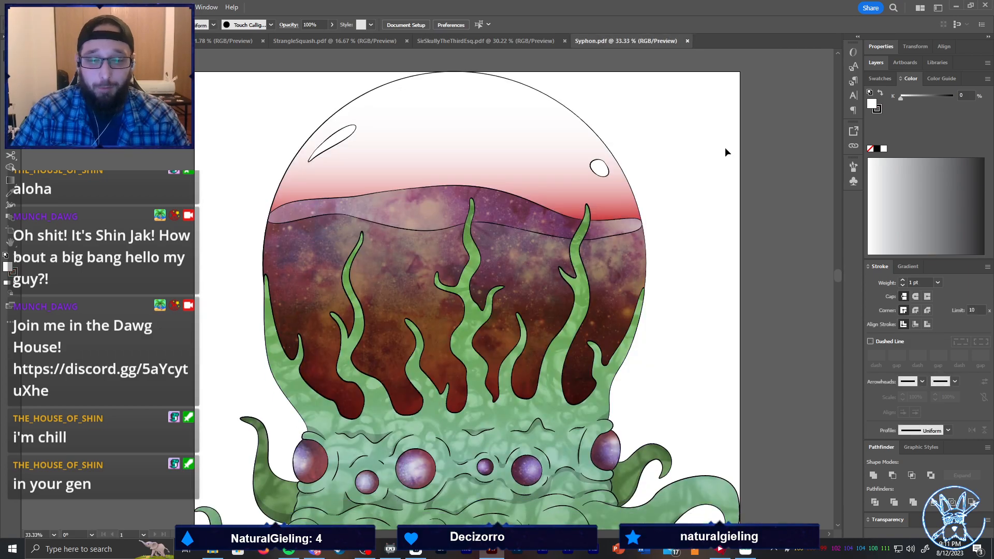
{"action": "key", "text": "ctrl+a"}
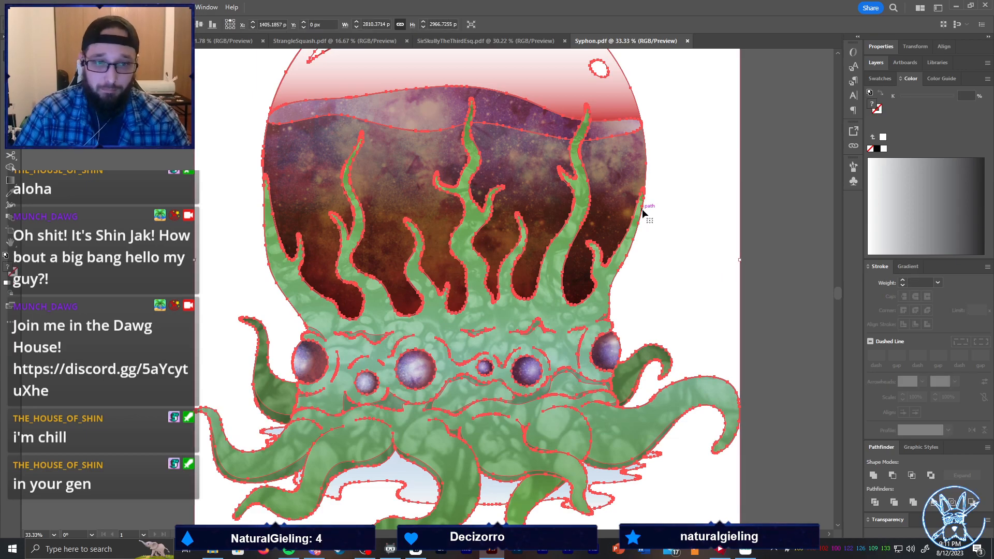
{"action": "double_click", "coordinate": [642, 209]}
{"action": "left_click", "coordinate": [643, 209]}
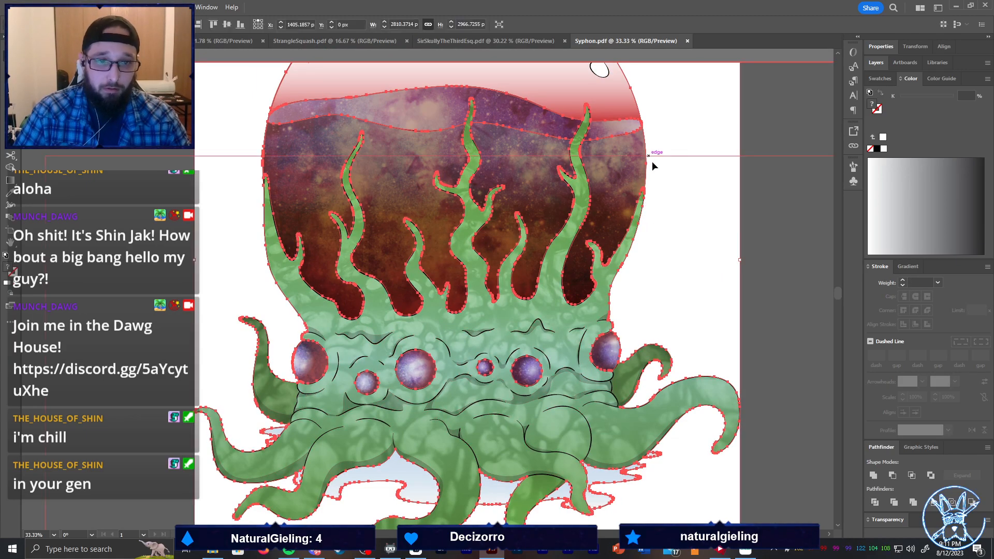
{"action": "scroll", "coordinate": [648, 207], "scroll_direction": "up", "scroll_amount": 8}
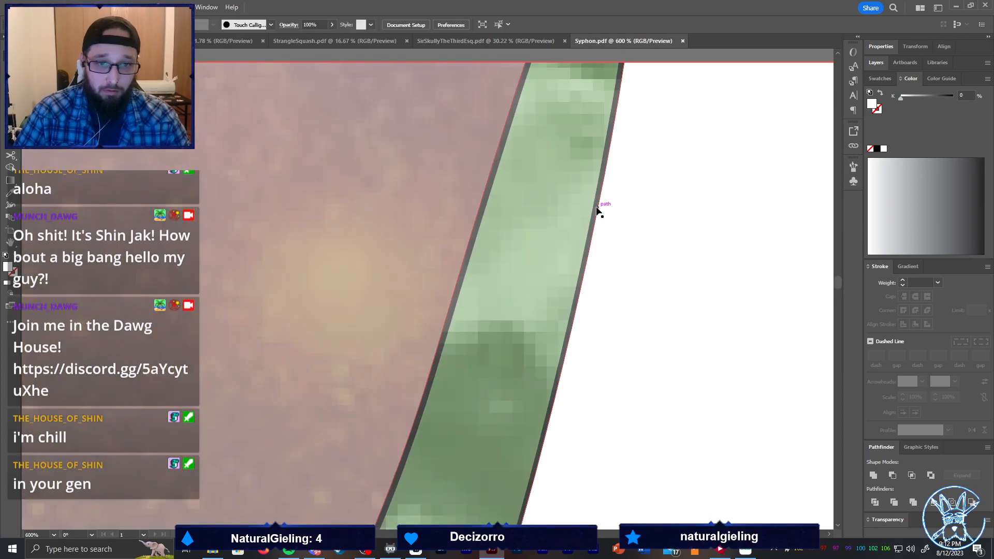
{"action": "double_click", "coordinate": [599, 208]}
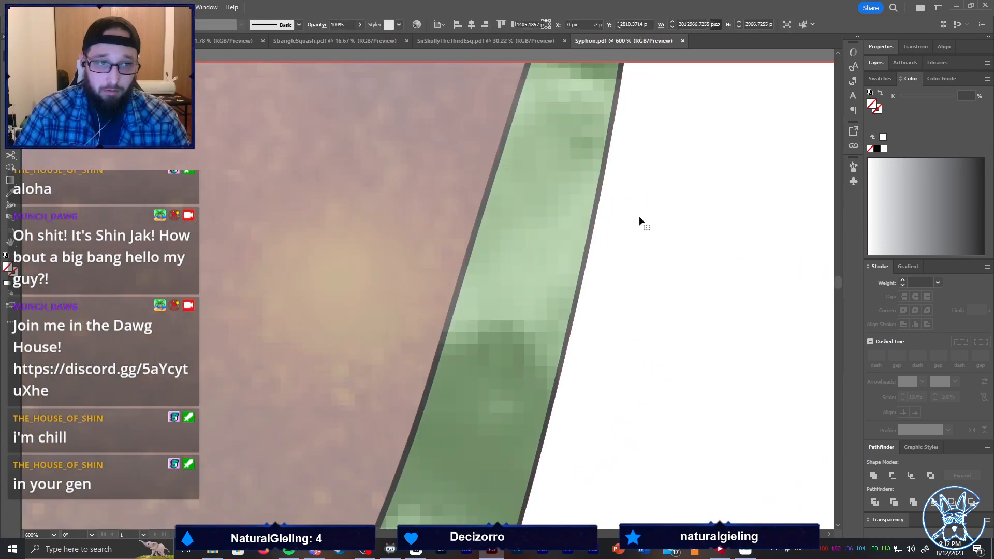
{"action": "double_click", "coordinate": [638, 216]}
{"action": "scroll", "coordinate": [604, 236], "scroll_direction": "down", "scroll_amount": 6}
{"action": "key", "text": "Escape"}
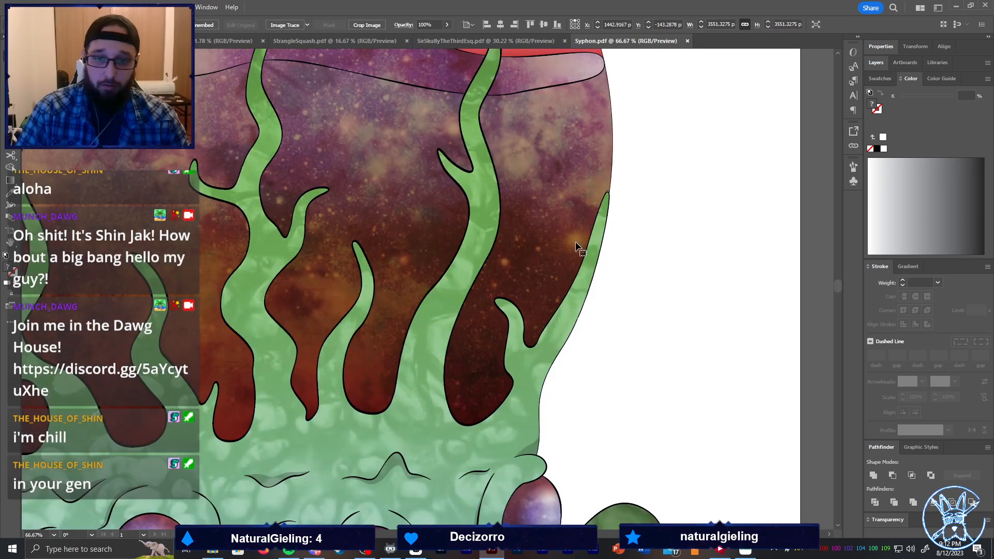
Try to move the linework and shadow paths of the tentacled creature away from the coloured artwork
{"action": "left_click", "coordinate": [600, 250]}
{"action": "key", "text": "ctrl+a"}
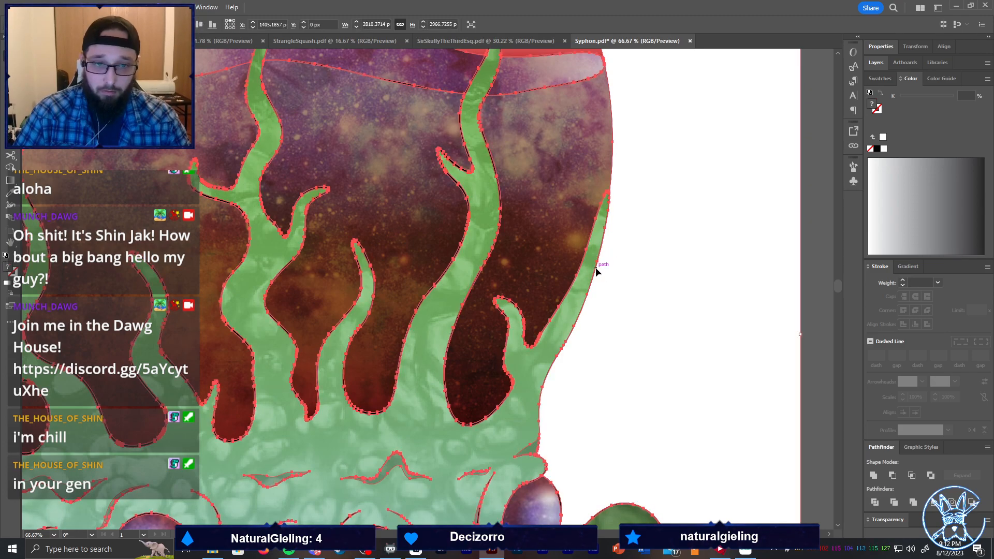
{"action": "left_click", "coordinate": [596, 270]}
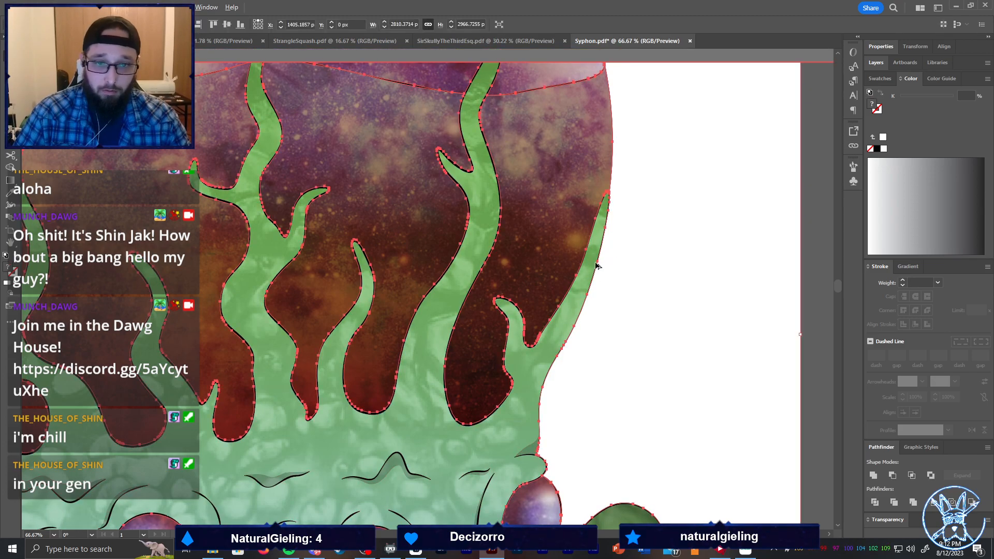
{"action": "scroll", "coordinate": [596, 268], "scroll_direction": "down", "scroll_amount": 2}
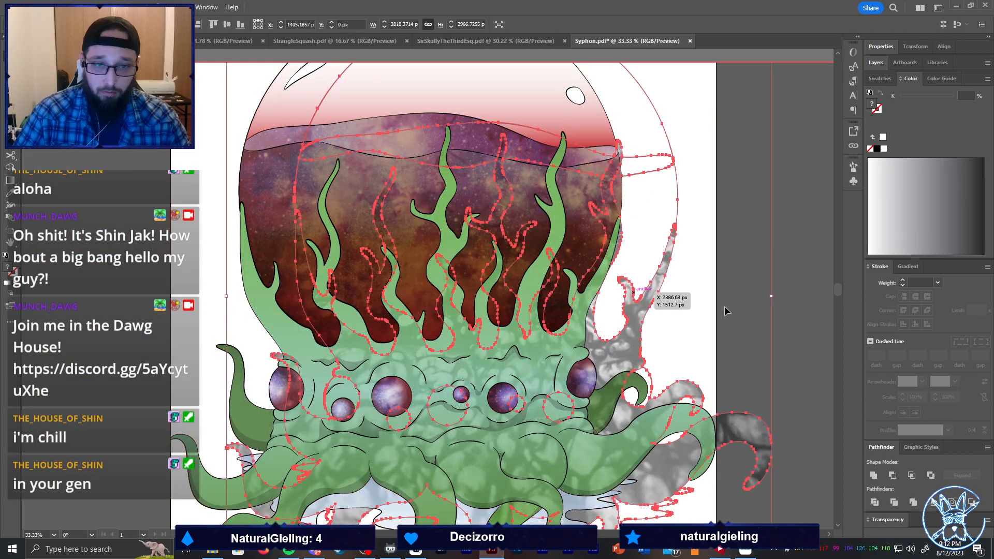
{"action": "left_click", "coordinate": [614, 260]}
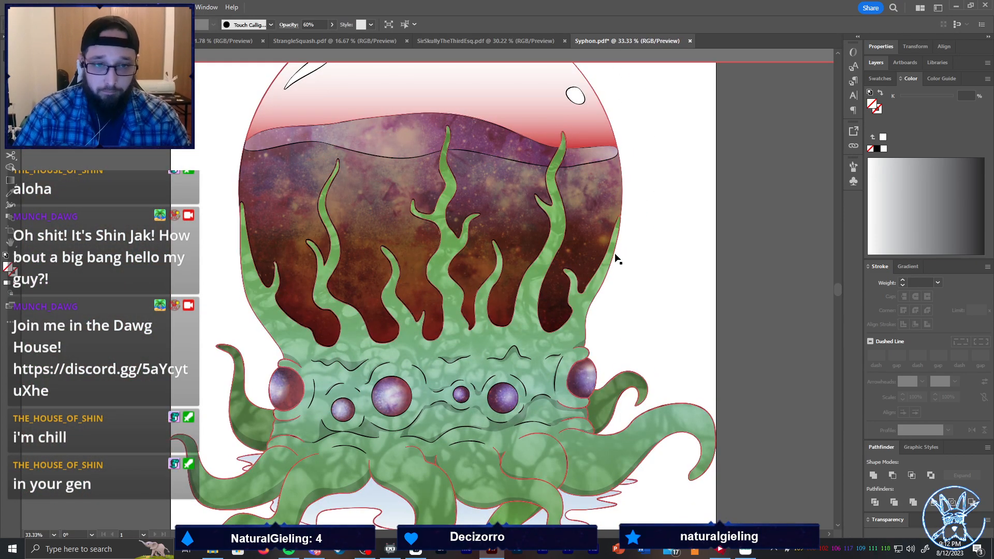
{"action": "left_click", "coordinate": [617, 260]}
{"action": "left_click", "coordinate": [616, 267]}
{"action": "left_click", "coordinate": [610, 268]}
{"action": "left_click", "coordinate": [640, 273]}
{"action": "left_click", "coordinate": [608, 270]}
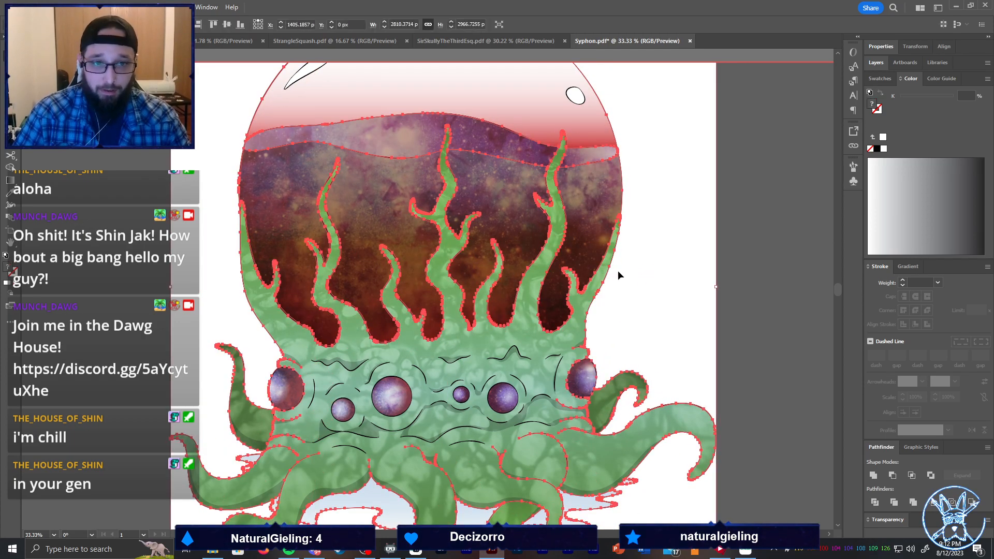
{"action": "left_click_drag", "start_coordinate": [608, 270], "coordinate": [633, 277]}
{"action": "key", "text": "ctrl+z"}
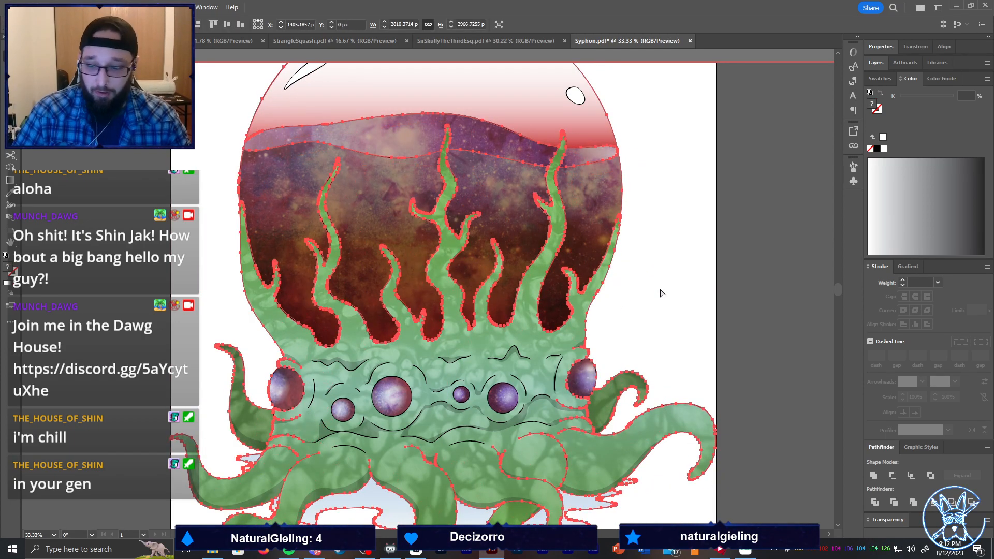
Select all of the creature's black linework and unite it into a solid silhouette behind the artwork
{"action": "left_click", "coordinate": [627, 282]}
{"action": "left_click", "coordinate": [606, 279]}
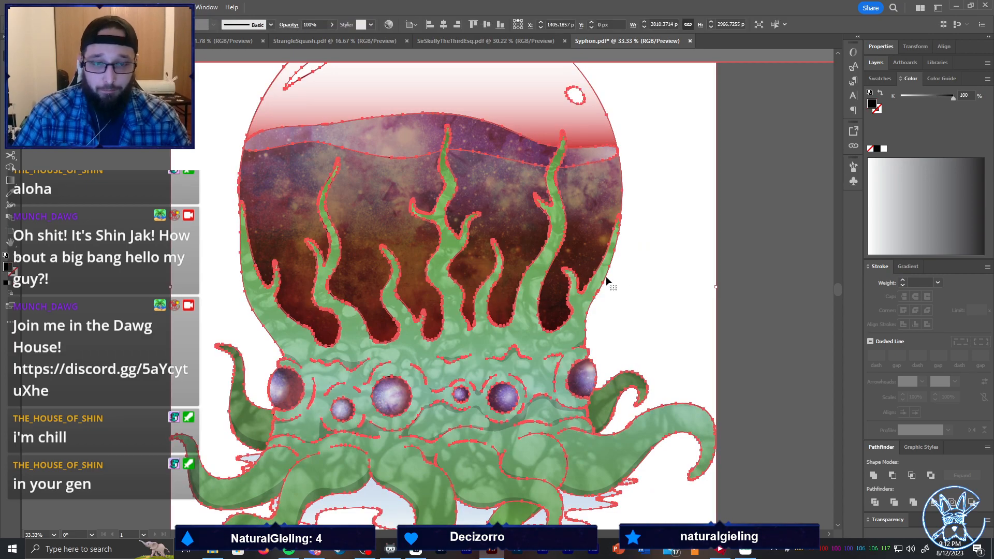
{"action": "left_click", "coordinate": [665, 254]}
{"action": "key", "text": "ctrl+minus"}
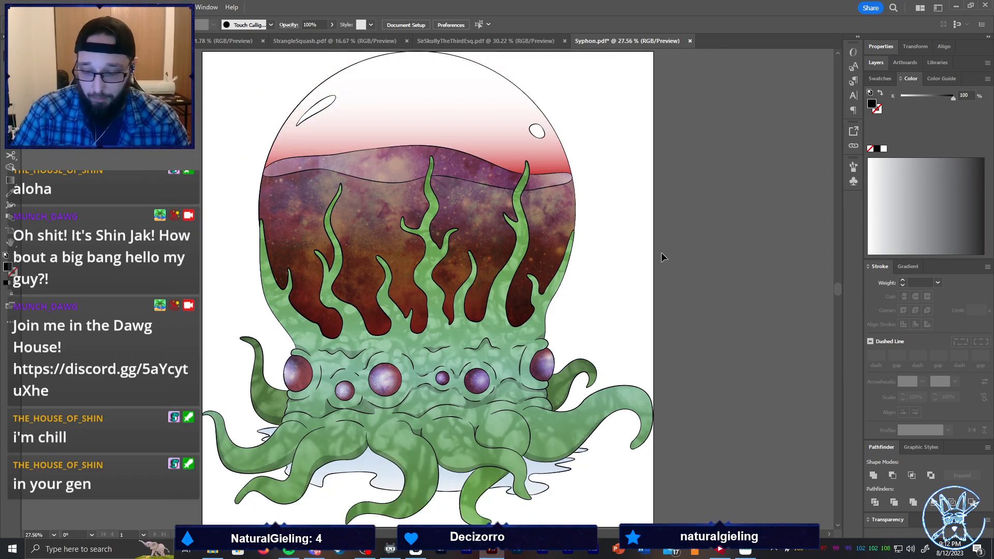
{"action": "key", "text": "ctrl+a"}
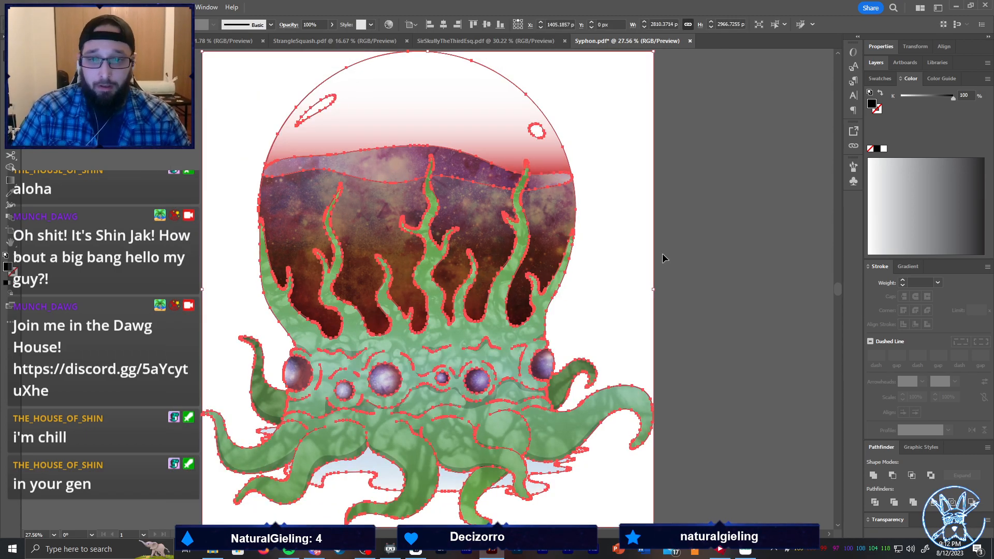
{"action": "left_click", "coordinate": [874, 501]}
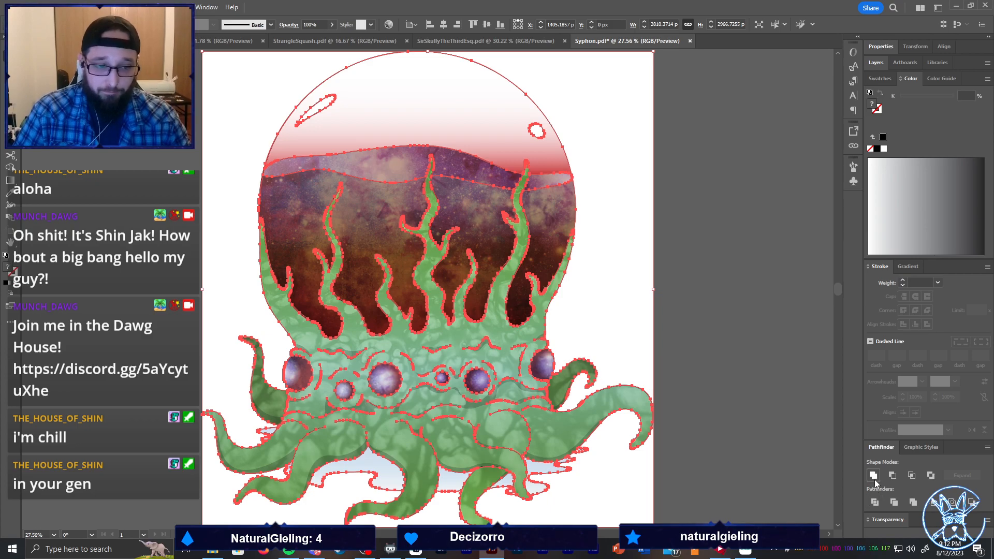
{"action": "key", "text": "ctrl+z"}
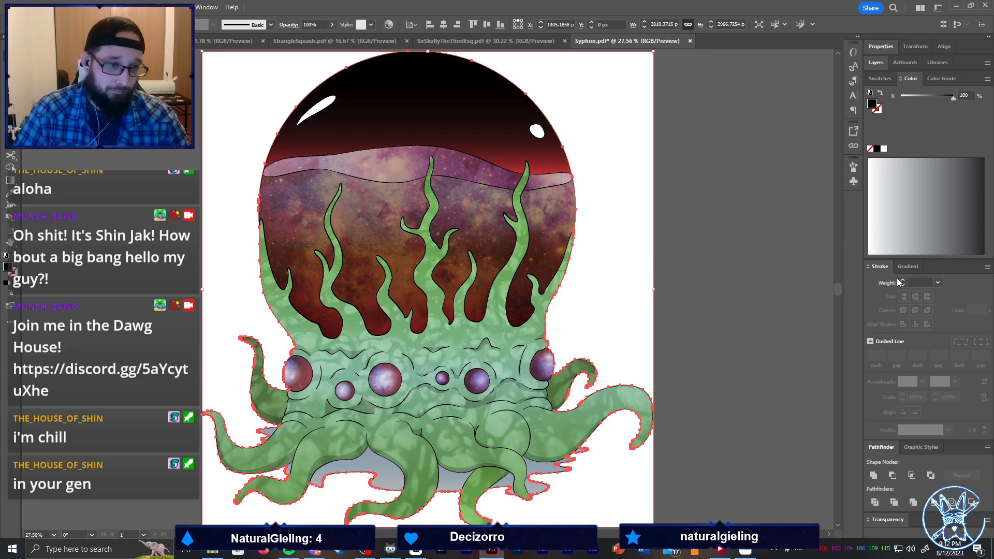
Swap the silhouette's fill and stroke, and give it a 10 pt outside-aligned stroke with round caps and round corners
{"action": "key", "text": "shift+x"}
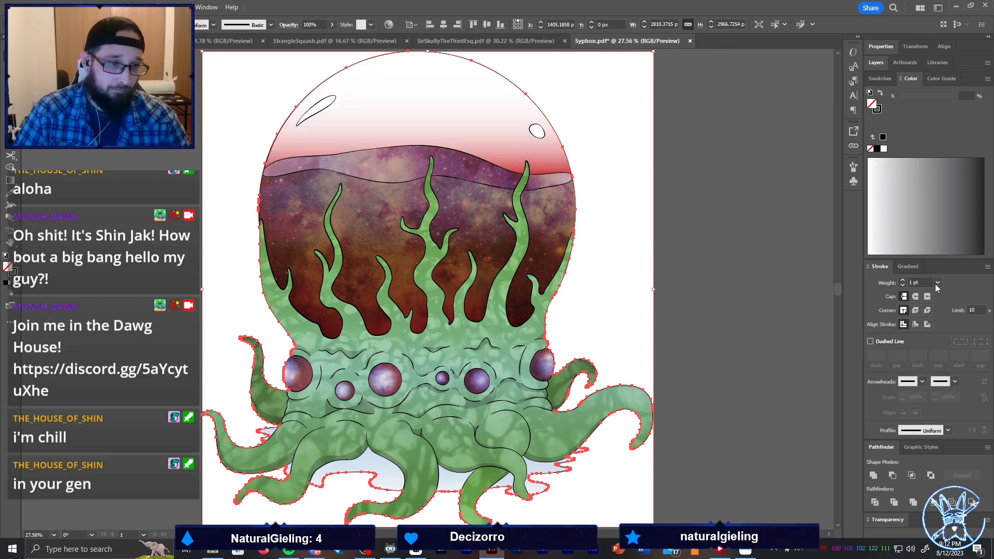
{"action": "left_click", "coordinate": [938, 283]}
{"action": "left_click", "coordinate": [951, 429]}
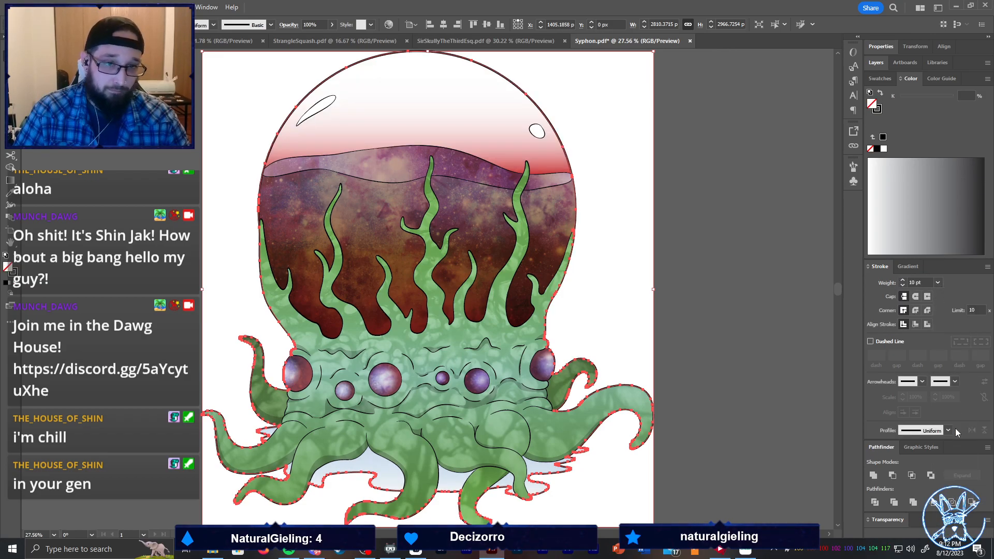
{"action": "left_click", "coordinate": [927, 324]}
{"action": "left_click", "coordinate": [915, 310]}
{"action": "left_click", "coordinate": [915, 296]}
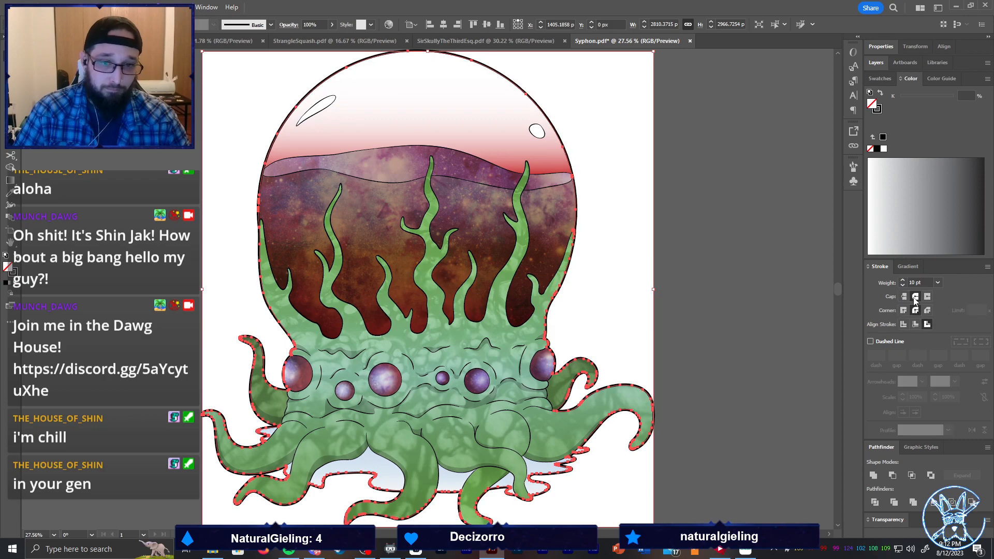
Increase the stroke weight of the creature's outer outline to 30 pt
{"action": "left_click", "coordinate": [937, 283]}
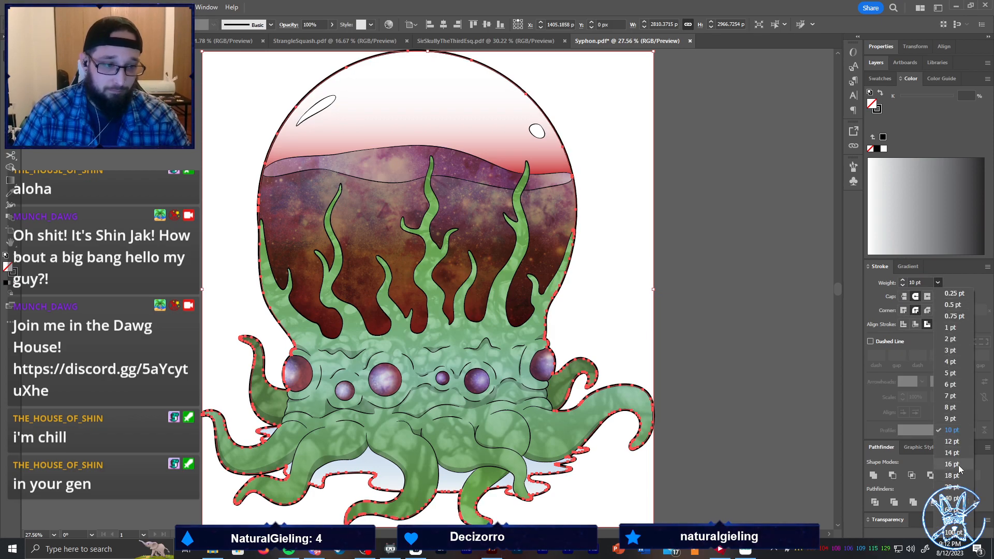
{"action": "left_click", "coordinate": [958, 465]}
{"action": "left_click", "coordinate": [938, 282]}
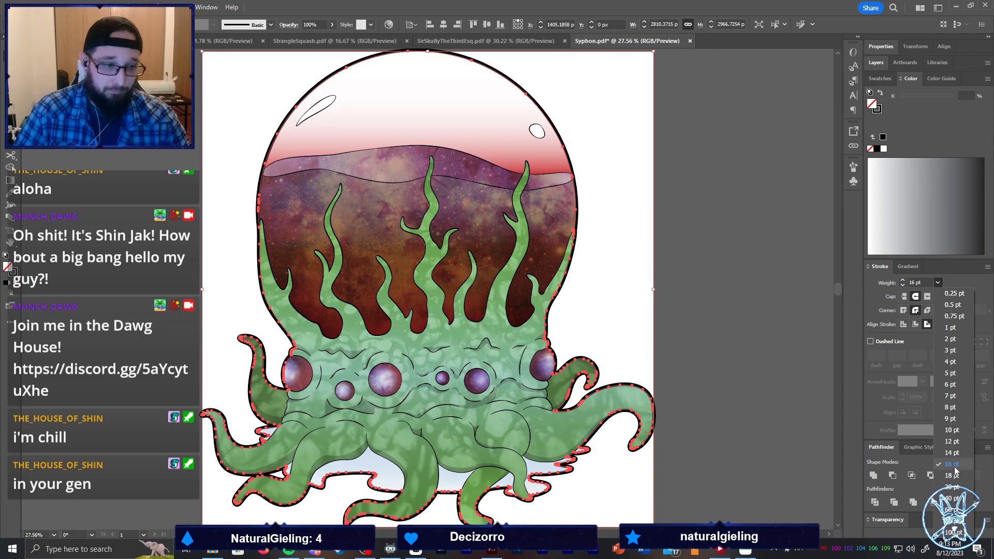
{"action": "left_click", "coordinate": [955, 488]}
{"action": "left_click", "coordinate": [678, 333]}
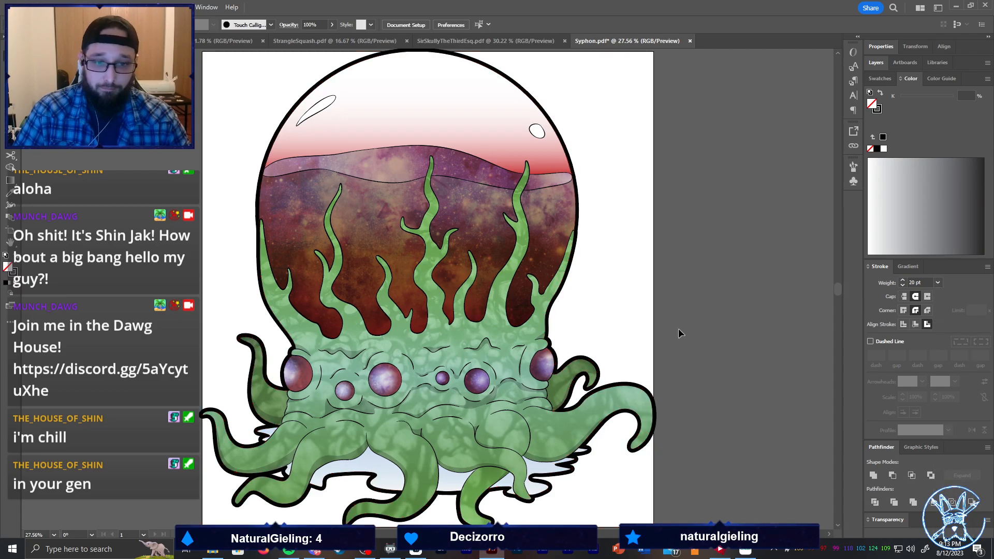
{"action": "left_click", "coordinate": [600, 367]}
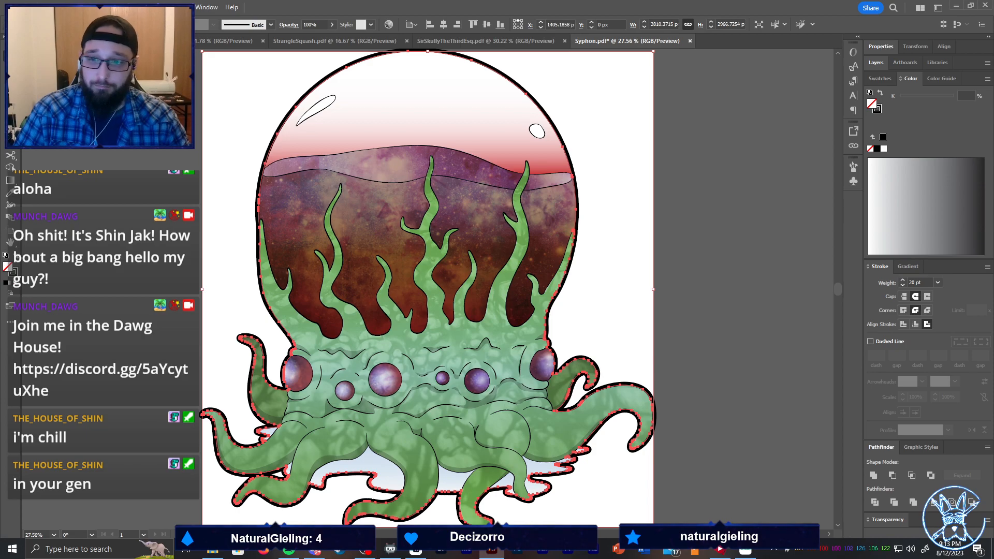
{"action": "left_click", "coordinate": [936, 284]}
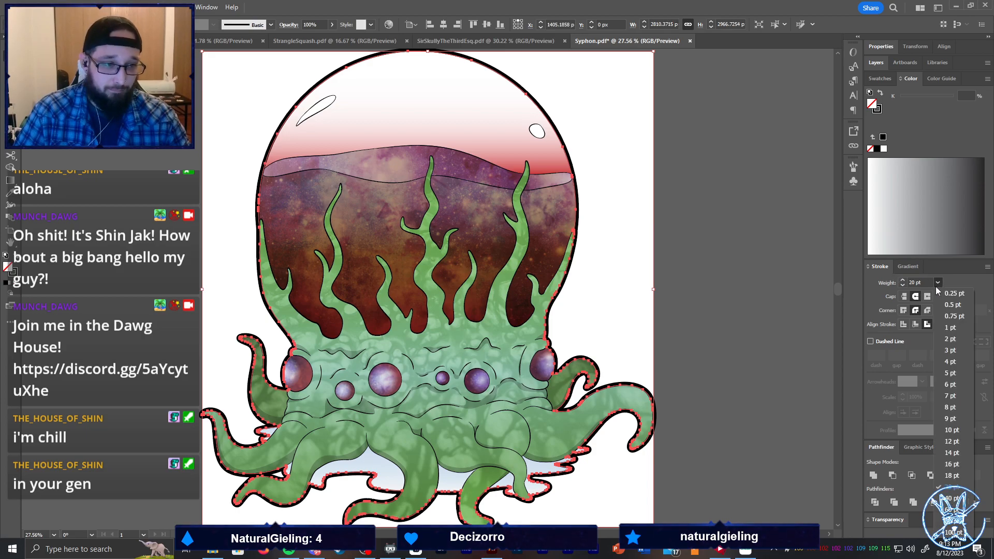
{"action": "left_click", "coordinate": [903, 281]}
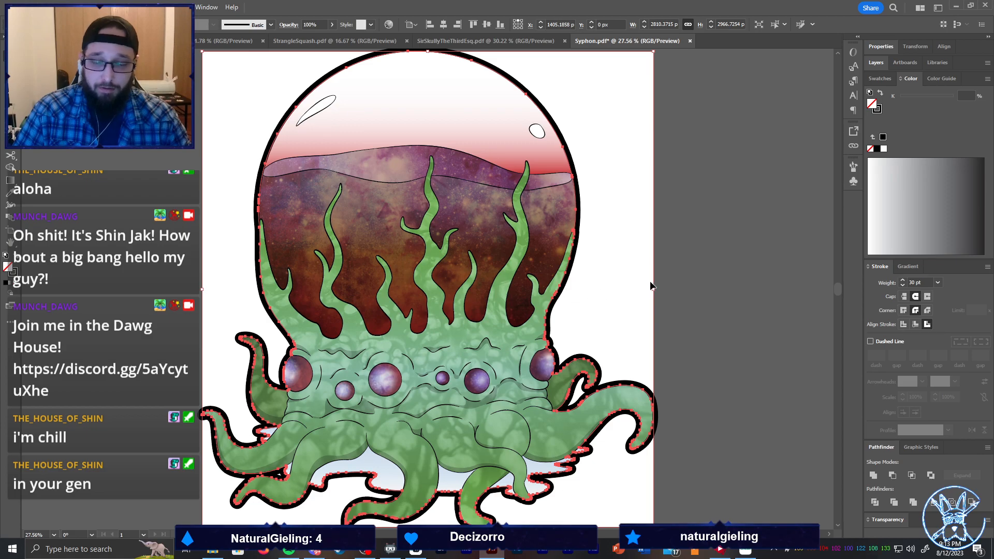
Expand the appearance of the 30 pt outline and unite the result into one solid black silhouette
{"action": "left_click", "coordinate": [87, 7]}
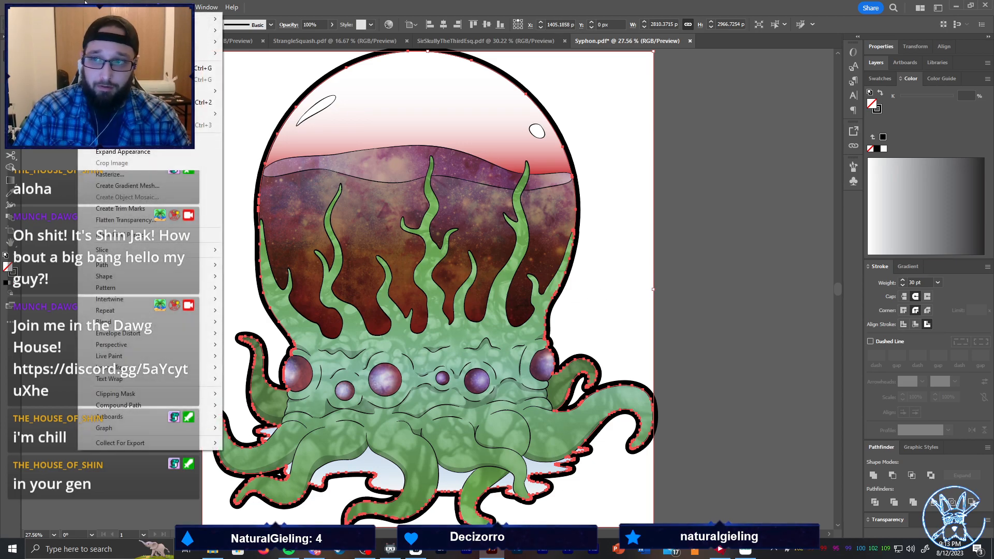
{"action": "left_click", "coordinate": [153, 154]}
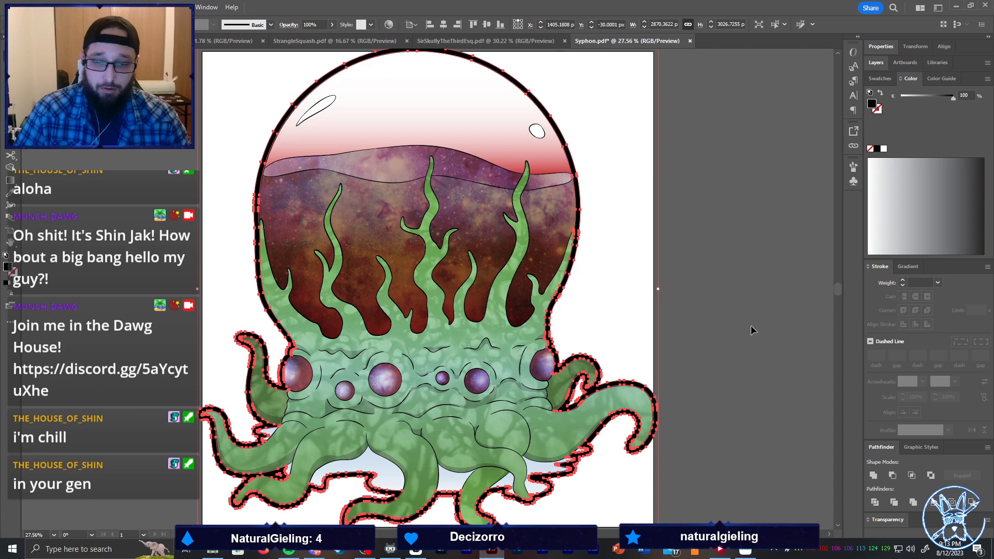
{"action": "left_click", "coordinate": [875, 476]}
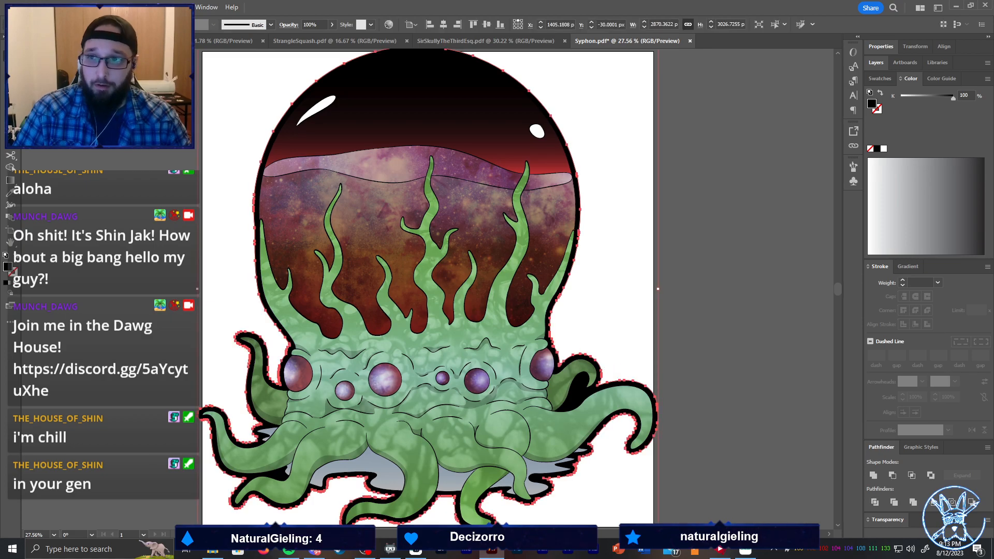
Simplify the united silhouette path by reducing its anchor points to the minimum, and deselect it
{"action": "left_click", "coordinate": [88, 7]}
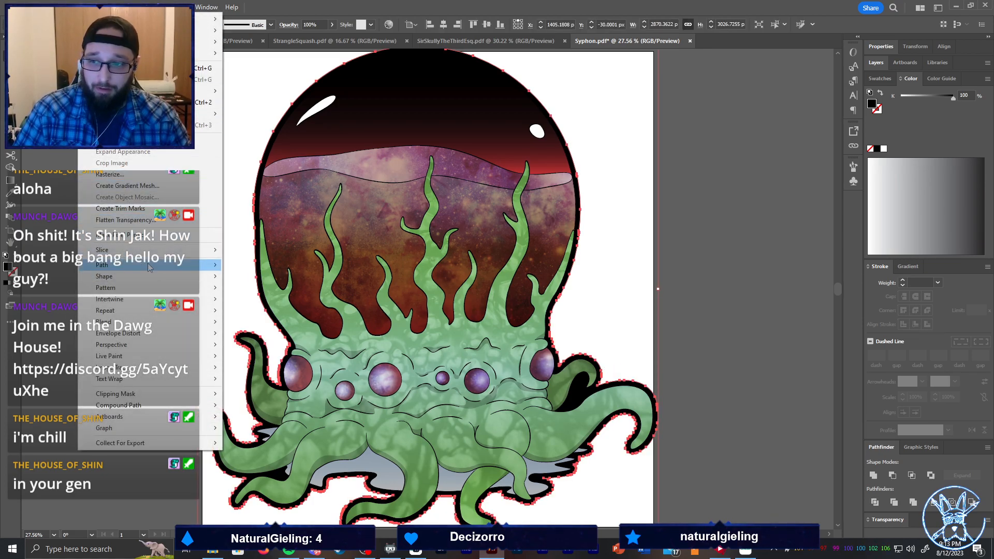
{"action": "mouse_move", "coordinate": [148, 263]}
{"action": "left_click", "coordinate": [275, 331]}
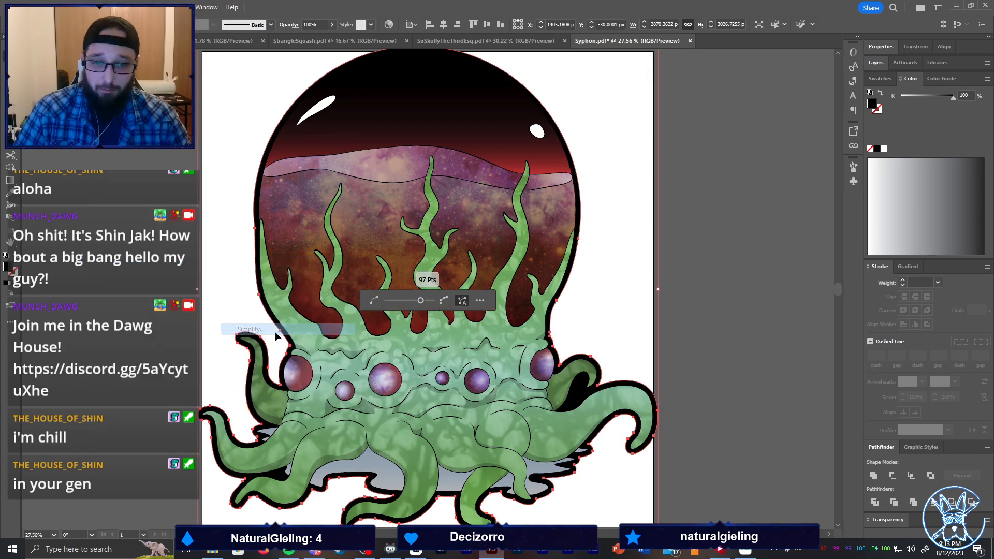
{"action": "left_click", "coordinate": [392, 302]}
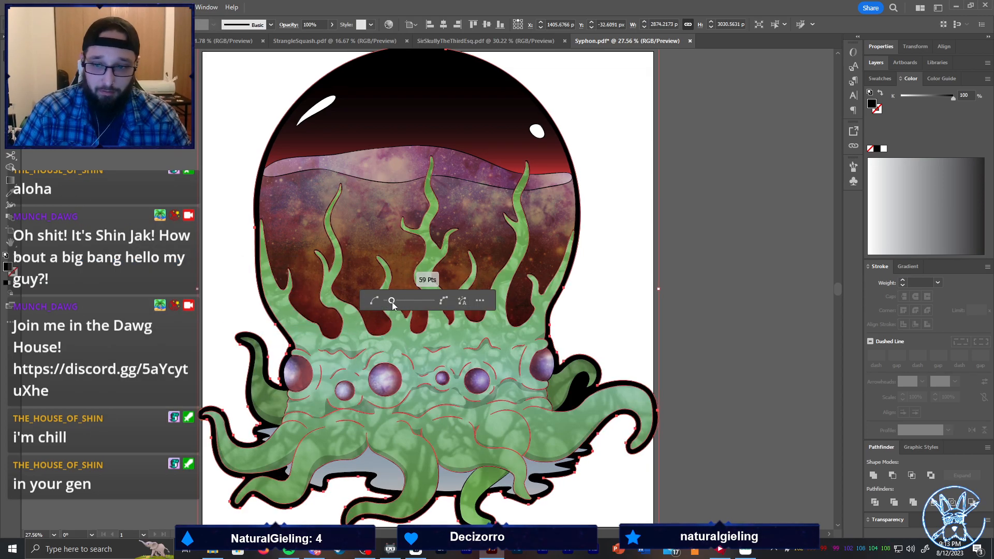
{"action": "left_click_drag", "start_coordinate": [392, 302], "coordinate": [387, 302]}
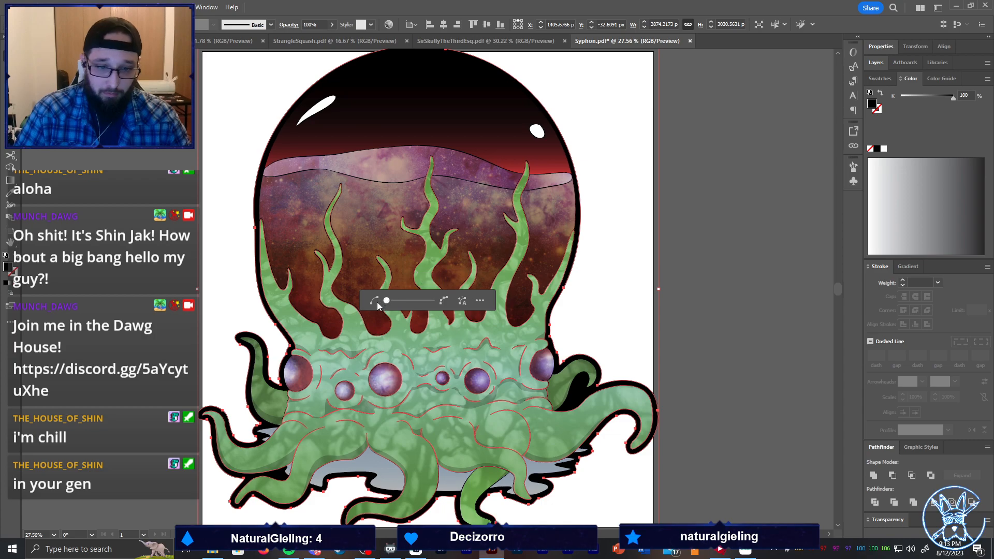
{"action": "left_click", "coordinate": [699, 347]}
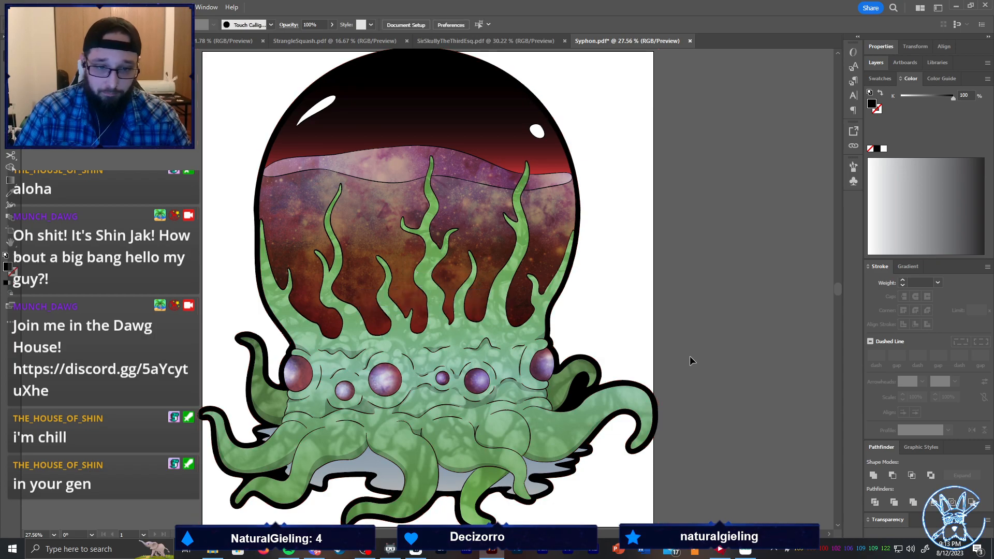
Examine the silhouette's anchor points and edge around the curled tentacle beside the outermost eye and along the jagged puddle
{"action": "scroll", "coordinate": [597, 396], "scroll_direction": "up", "scroll_amount": 4}
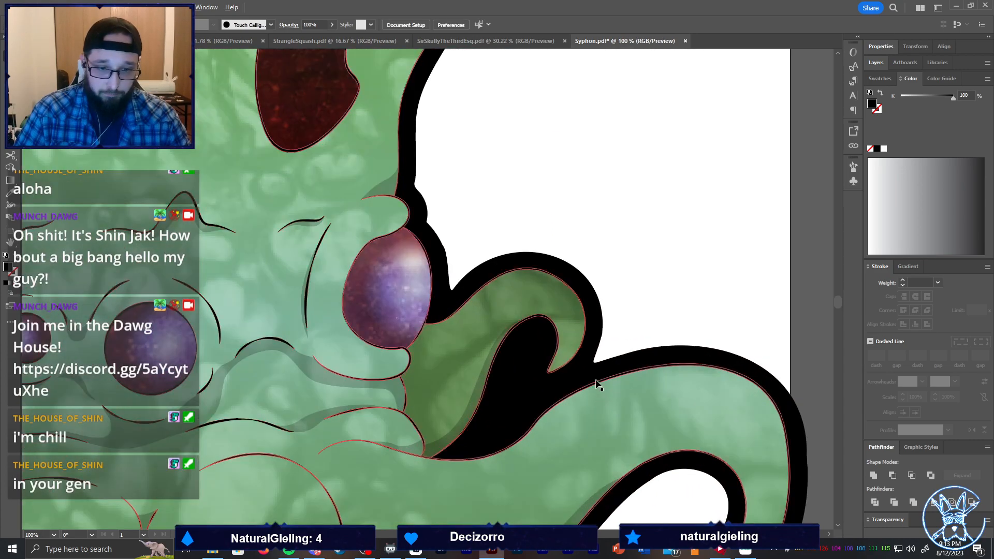
{"action": "left_click", "coordinate": [603, 334]}
{"action": "left_click_drag", "start_coordinate": [589, 332], "coordinate": [535, 327]}
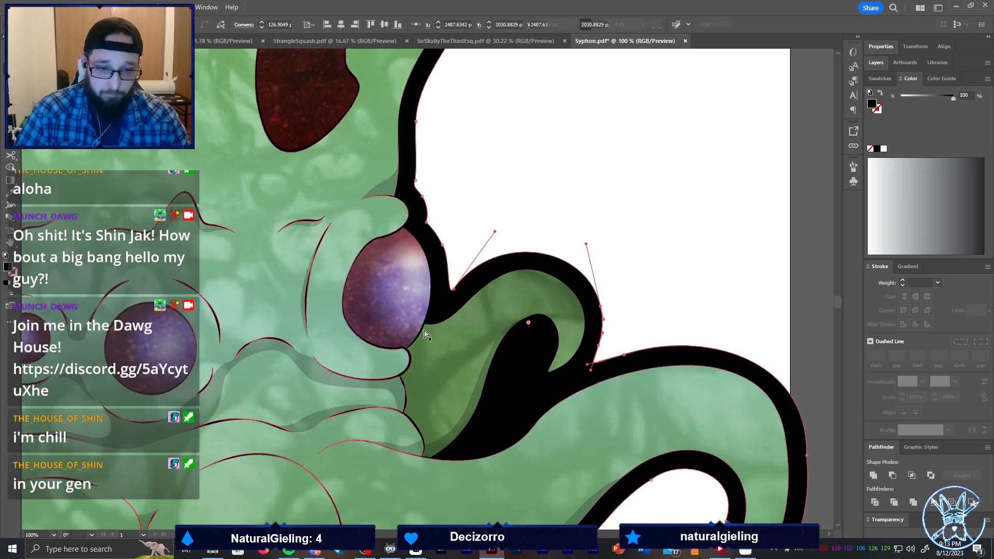
{"action": "left_click", "coordinate": [617, 338]}
{"action": "scroll", "coordinate": [606, 327], "scroll_direction": "down", "scroll_amount": 1}
{"action": "key", "text": "ctrl+0"}
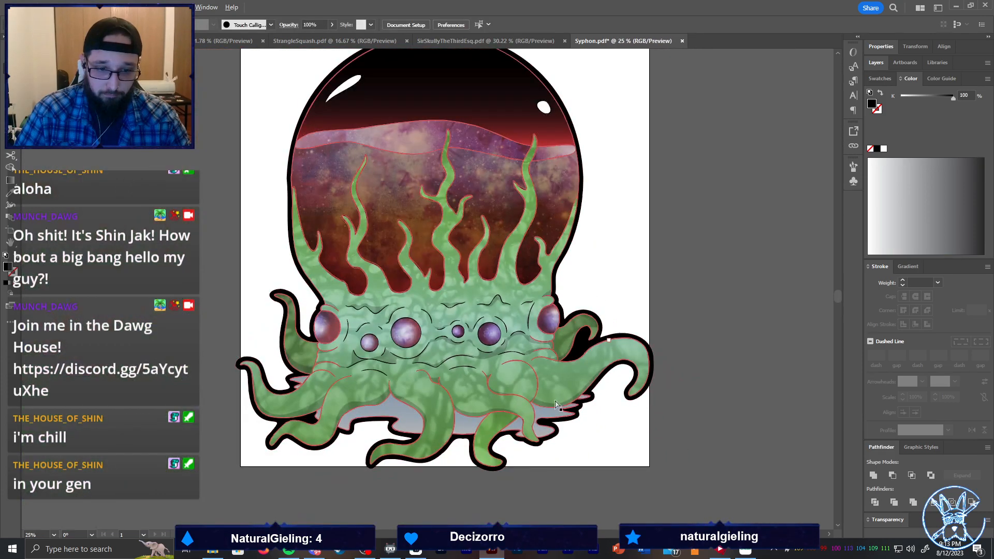
{"action": "scroll", "coordinate": [641, 349], "scroll_direction": "up", "scroll_amount": 4}
{"action": "left_click", "coordinate": [651, 357]}
{"action": "left_click_drag", "start_coordinate": [643, 349], "coordinate": [660, 352]}
{"action": "left_click", "coordinate": [674, 376]}
{"action": "left_click", "coordinate": [476, 474]}
{"action": "left_click", "coordinate": [470, 475]}
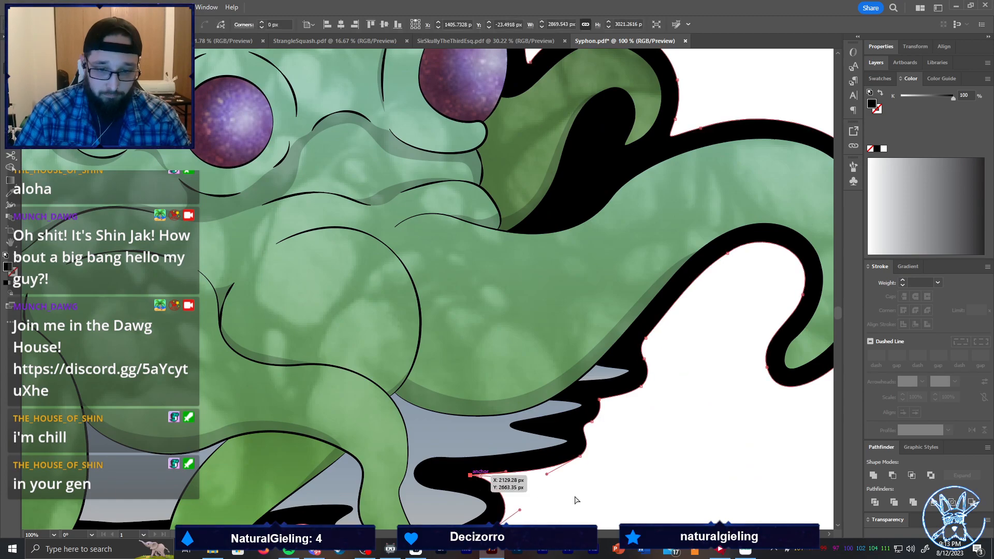
{"action": "scroll", "coordinate": [567, 446], "scroll_direction": "down", "scroll_amount": 3}
{"action": "left_click_drag", "start_coordinate": [592, 461], "coordinate": [657, 476]}
{"action": "left_click", "coordinate": [604, 493]}
{"action": "scroll", "coordinate": [578, 485], "scroll_direction": "up", "scroll_amount": 1}
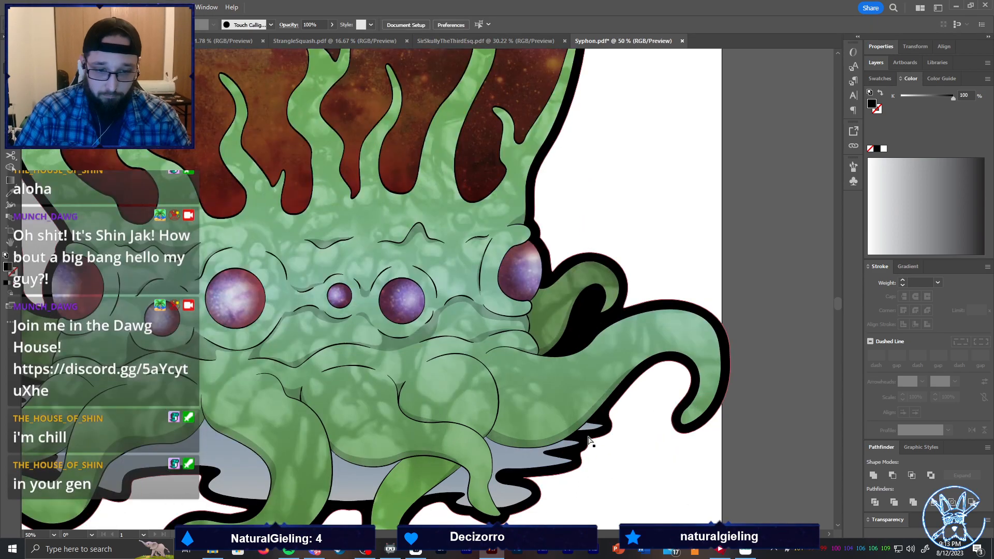
{"action": "left_click", "coordinate": [591, 440]}
{"action": "left_click", "coordinate": [568, 490]}
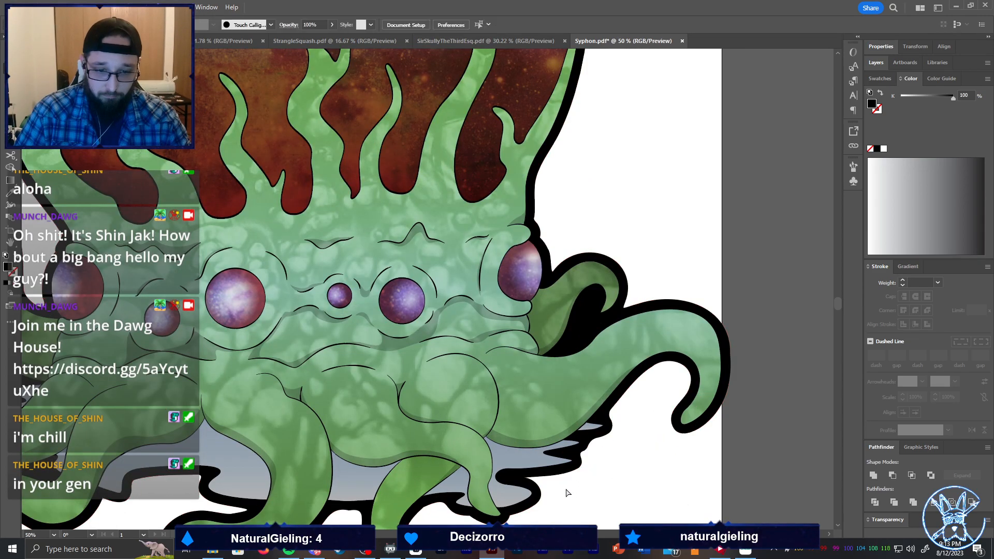
{"action": "left_click", "coordinate": [523, 477]}
{"action": "mouse_move", "coordinate": [533, 481]}
{"action": "left_mouse_down"}
{"action": "mouse_move", "coordinate": [548, 485]}
{"action": "mouse_move", "coordinate": [540, 483]}
{"action": "left_mouse_up"}
{"action": "left_click", "coordinate": [554, 489]}
{"action": "scroll", "coordinate": [544, 490], "scroll_direction": "down", "scroll_amount": 1}
{"action": "scroll", "coordinate": [487, 490], "scroll_direction": "down", "scroll_amount": 2}
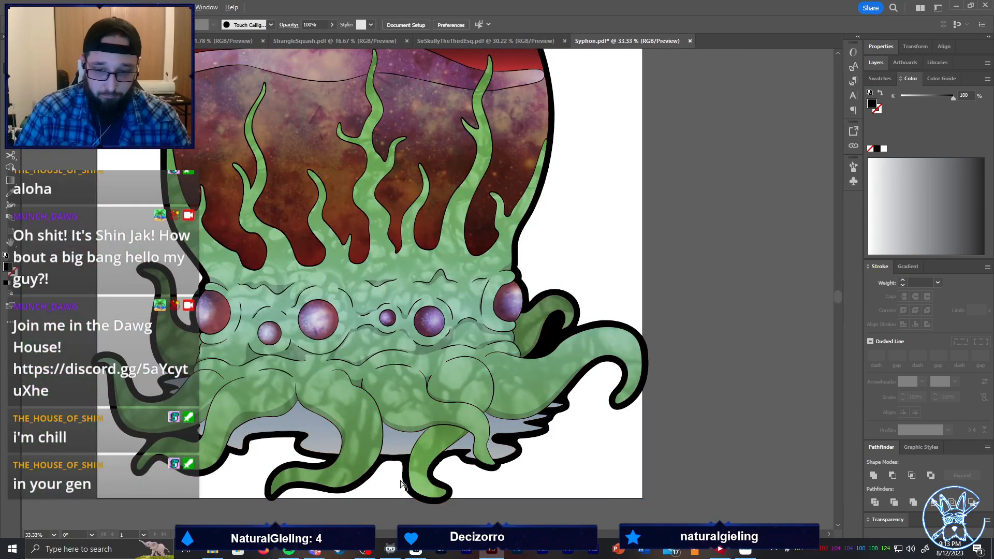
Round the silhouette corner where the lower left tentacle meets the jagged puddle to a radius of about 24.5 px
{"action": "scroll", "coordinate": [394, 474], "scroll_direction": "left", "scroll_amount": 2}
{"action": "scroll", "coordinate": [324, 458], "scroll_direction": "up", "scroll_amount": 2}
{"action": "scroll", "coordinate": [332, 456], "scroll_direction": "left", "scroll_amount": 1}
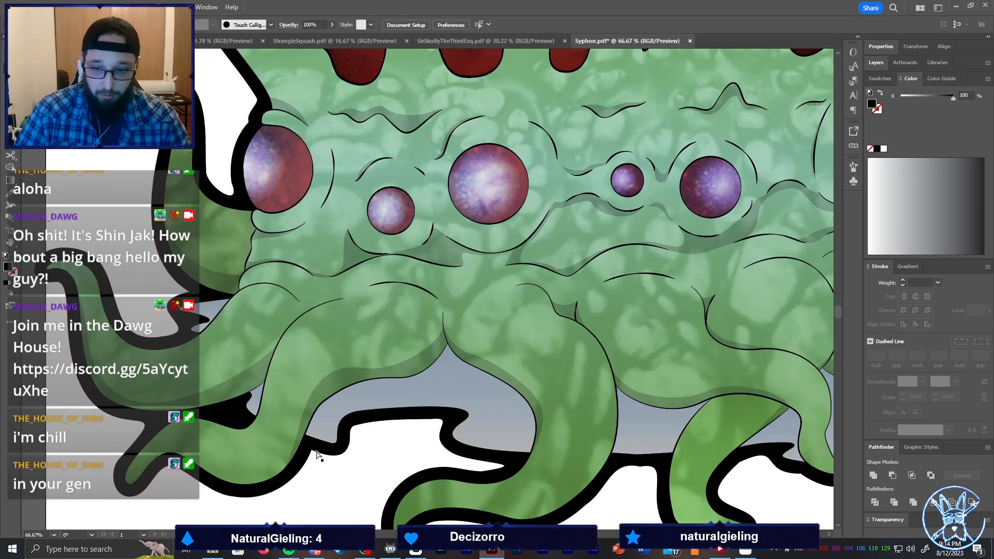
{"action": "left_click", "coordinate": [312, 450]}
{"action": "left_click_drag", "start_coordinate": [315, 458], "coordinate": [318, 465]}
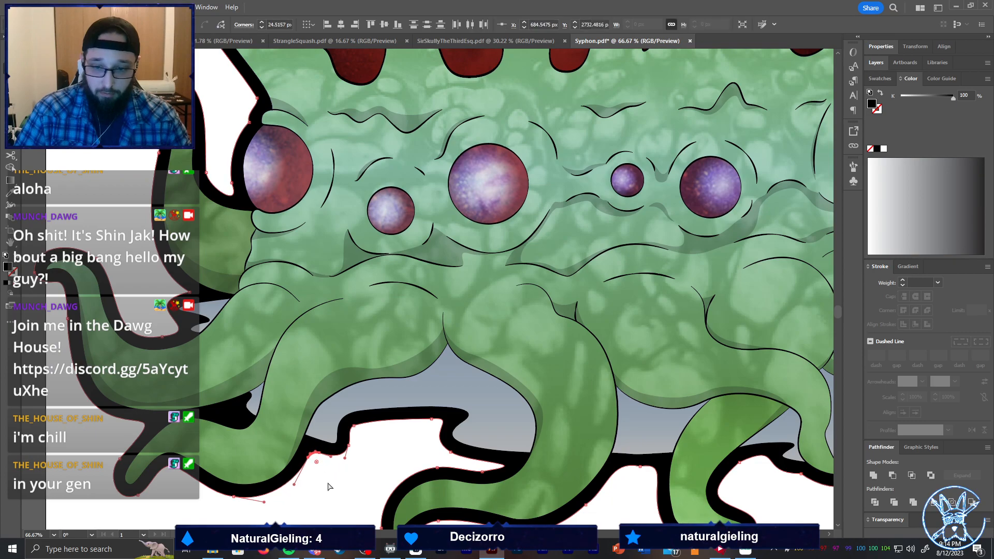
{"action": "left_click", "coordinate": [329, 483]}
Round the silhouette corner in the notch between the two left tentacles to a radius of about 16.4 px
{"action": "scroll", "coordinate": [195, 314], "scroll_direction": "up", "scroll_amount": 1}
{"action": "left_click", "coordinate": [194, 308]}
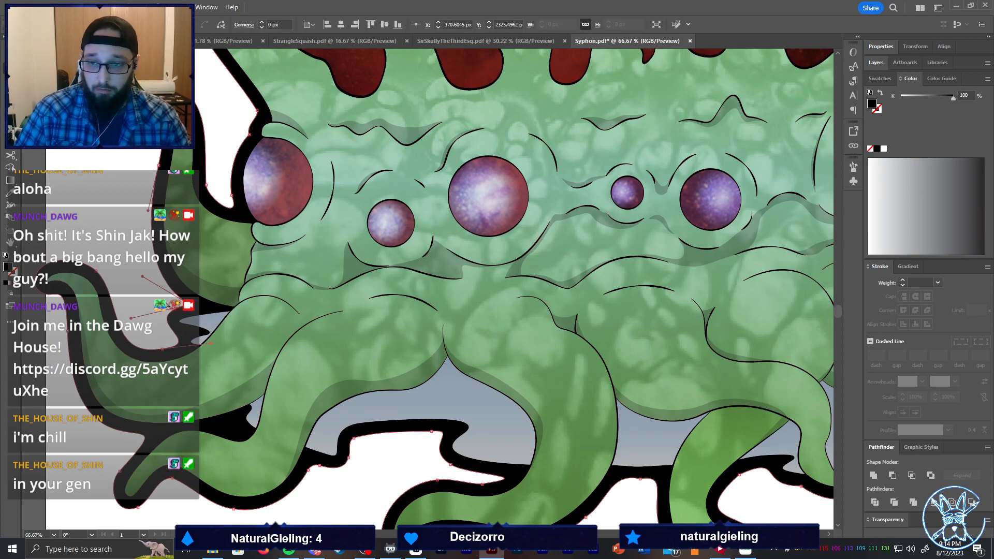
{"action": "left_click_drag", "start_coordinate": [177, 304], "coordinate": [175, 301]}
{"action": "scroll", "coordinate": [171, 299], "scroll_direction": "up", "scroll_amount": 10}
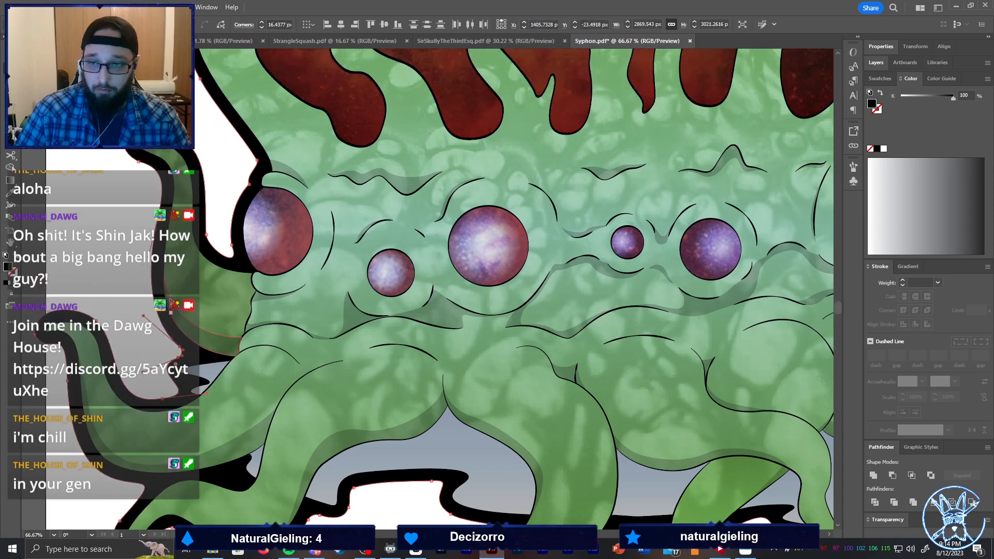
Round the silhouette's sharp corners beside the outermost left eye, where the dome meets the body, and deselect the path
{"action": "left_click", "coordinate": [250, 258]}
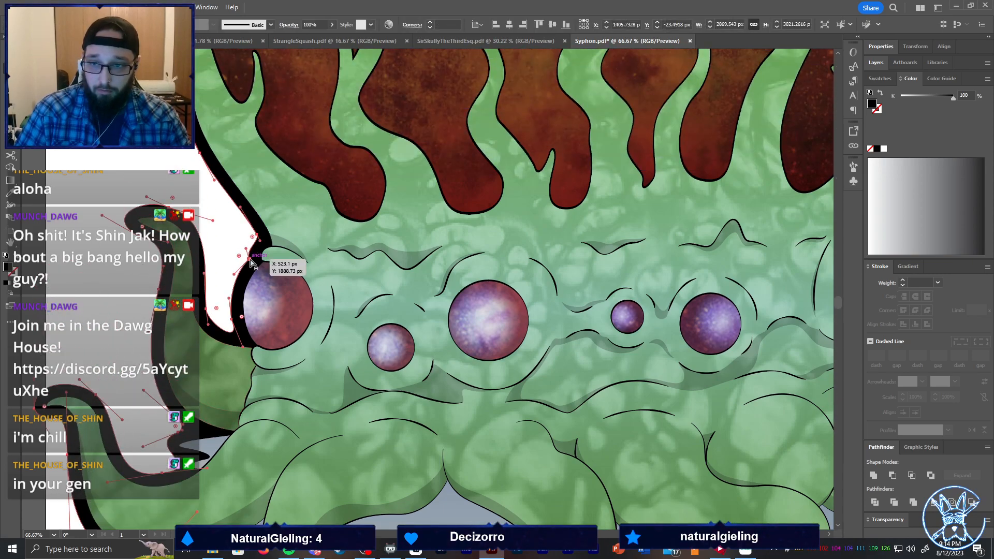
{"action": "left_click", "coordinate": [239, 257]}
{"action": "left_click", "coordinate": [237, 261]}
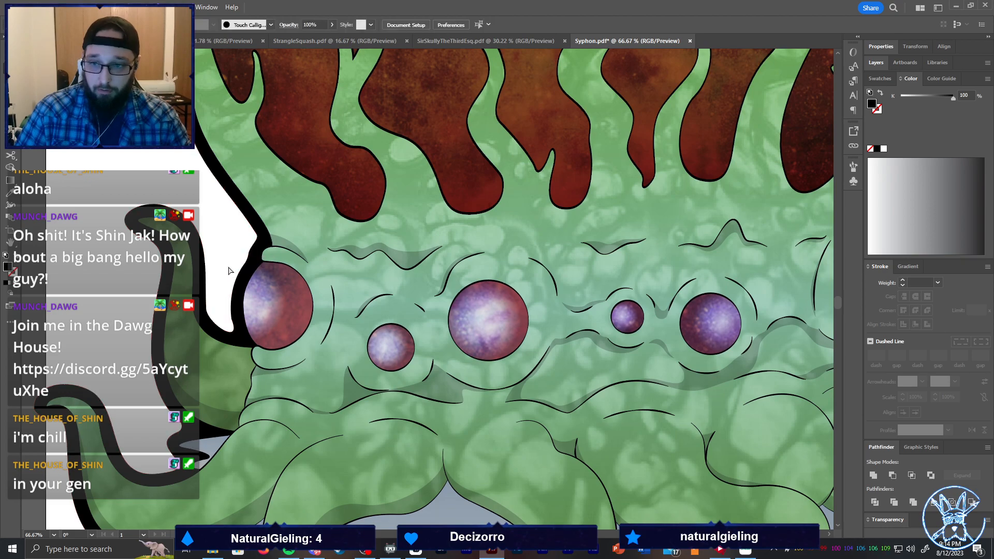
{"action": "scroll", "coordinate": [221, 293], "scroll_direction": "up", "scroll_amount": 3}
{"action": "left_click", "coordinate": [232, 356]}
{"action": "left_click_drag", "start_coordinate": [241, 354], "coordinate": [294, 341]}
{"action": "left_click", "coordinate": [208, 348]}
{"action": "left_click_drag", "start_coordinate": [215, 346], "coordinate": [234, 344]}
{"action": "left_click", "coordinate": [221, 326]}
{"action": "scroll", "coordinate": [216, 294], "scroll_direction": "down", "scroll_amount": 2}
{"action": "scroll", "coordinate": [219, 282], "scroll_direction": "up", "scroll_amount": 6}
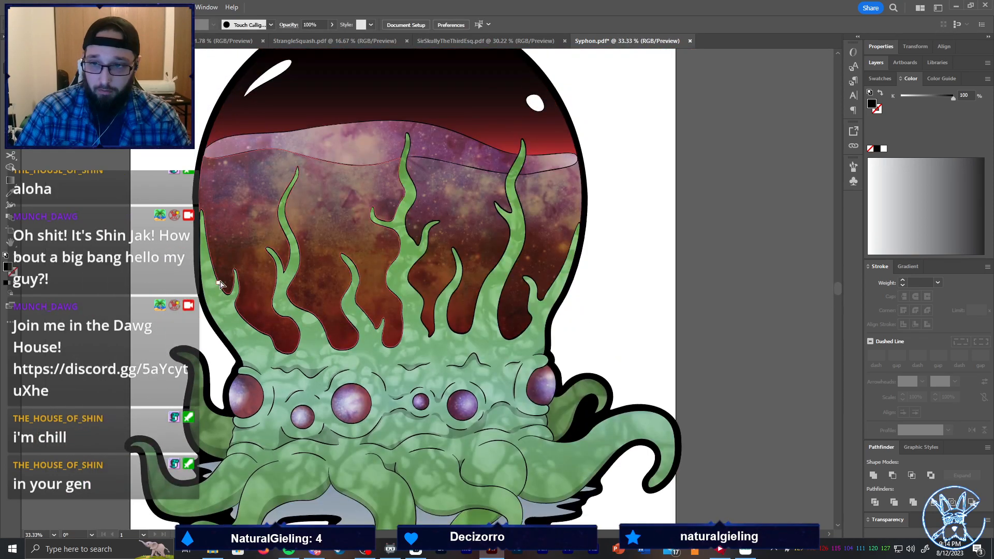
Select the black silhouette behind the creature and fill it with white
{"action": "left_click", "coordinate": [581, 317]}
{"action": "left_click", "coordinate": [582, 318]}
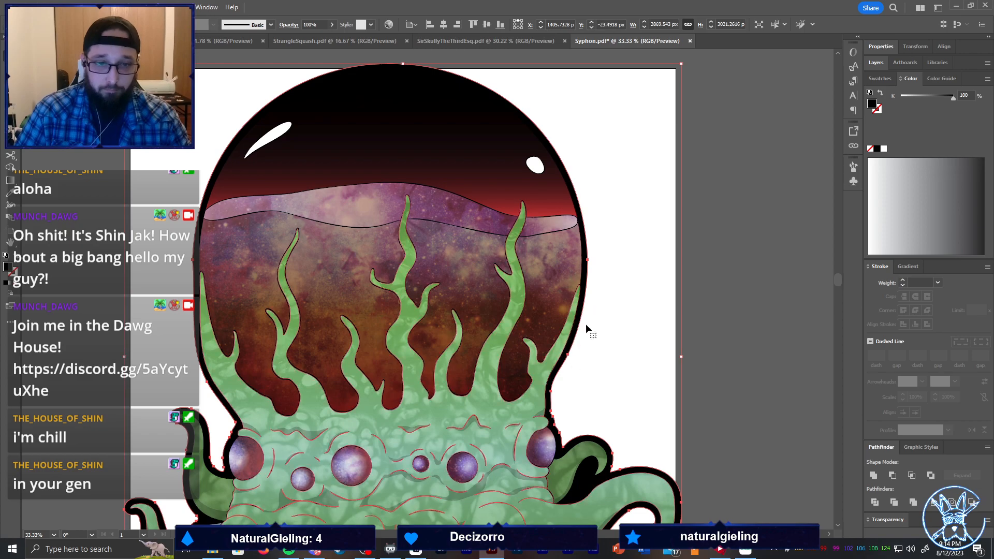
{"action": "left_click", "coordinate": [883, 148]}
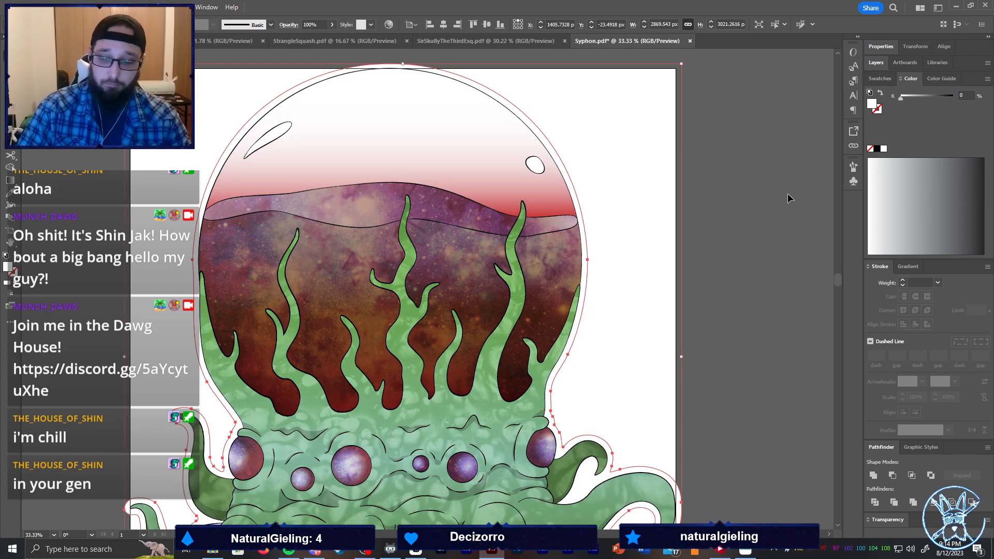
Fit the artboard to the bounds of the selected white silhouette and deselect it
{"action": "key", "text": "shift+o"}
{"action": "left_click", "coordinate": [94, 24]}
{"action": "left_click", "coordinate": [89, 47]}
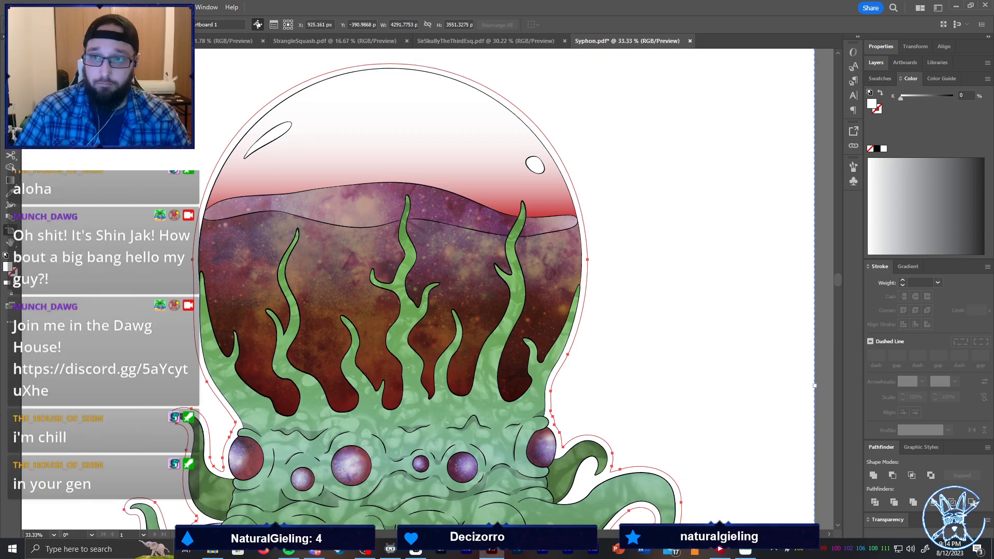
{"action": "left_click", "coordinate": [94, 24]}
{"action": "left_click", "coordinate": [89, 58]}
{"action": "key", "text": "v"}
{"action": "left_click", "coordinate": [741, 178]}
{"action": "scroll", "coordinate": [734, 176], "scroll_direction": "down", "scroll_amount": 2}
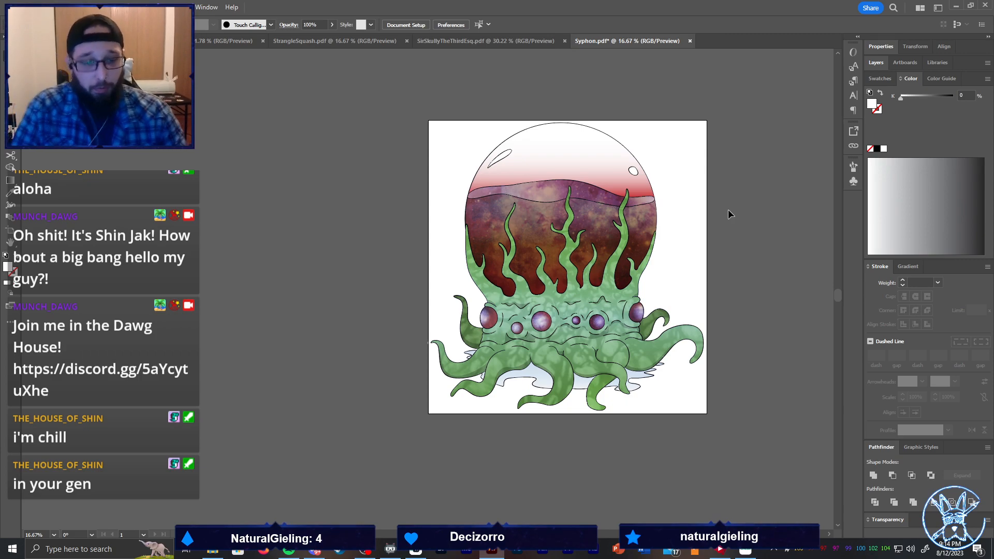
{"action": "scroll", "coordinate": [721, 340], "scroll_direction": "right", "scroll_amount": 3}
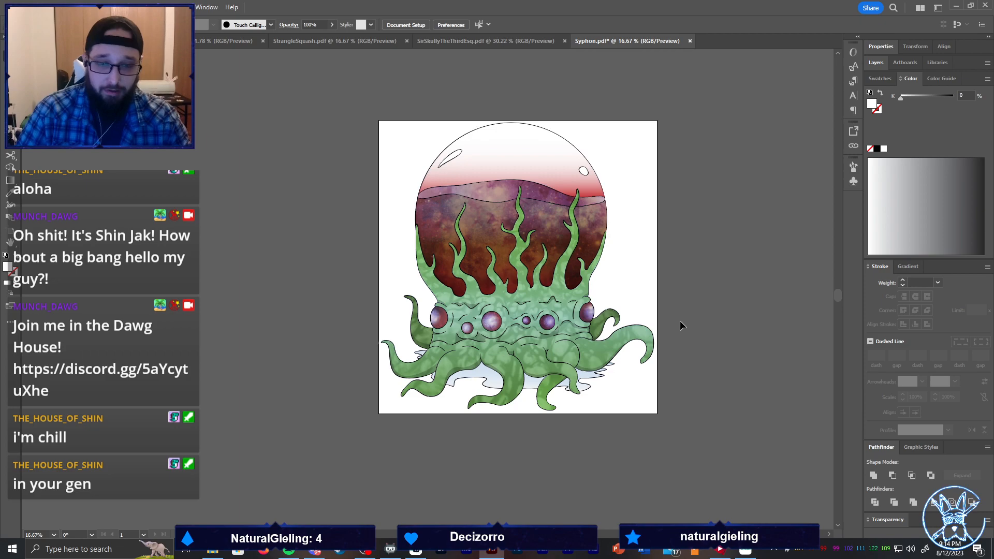
Export the artwork as a transparent PNG-24 named Syphon.png into the Stickers folder inside Cricuct Files
{"action": "key", "text": "ctrl+p"}
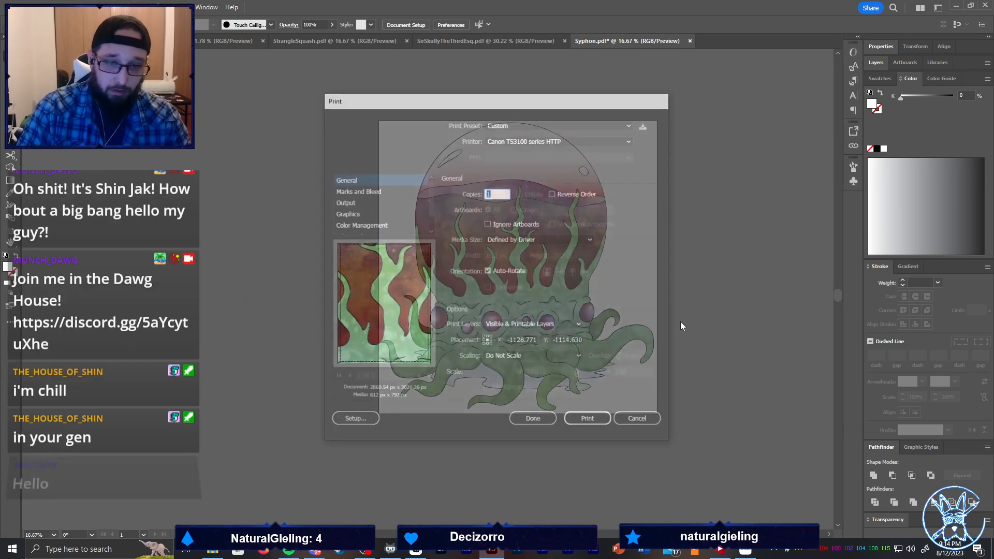
{"action": "left_click", "coordinate": [641, 416]}
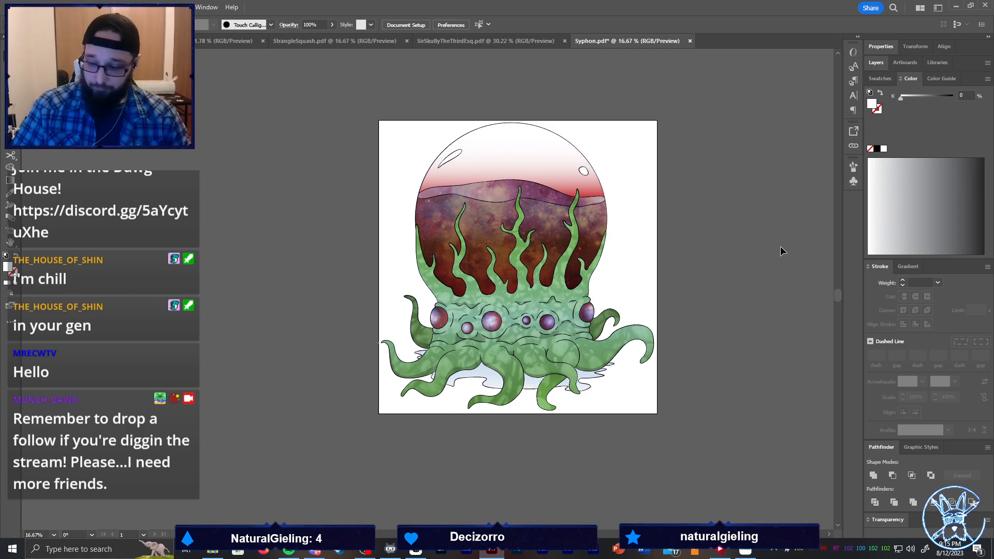
{"action": "left_click", "coordinate": [640, 324]}
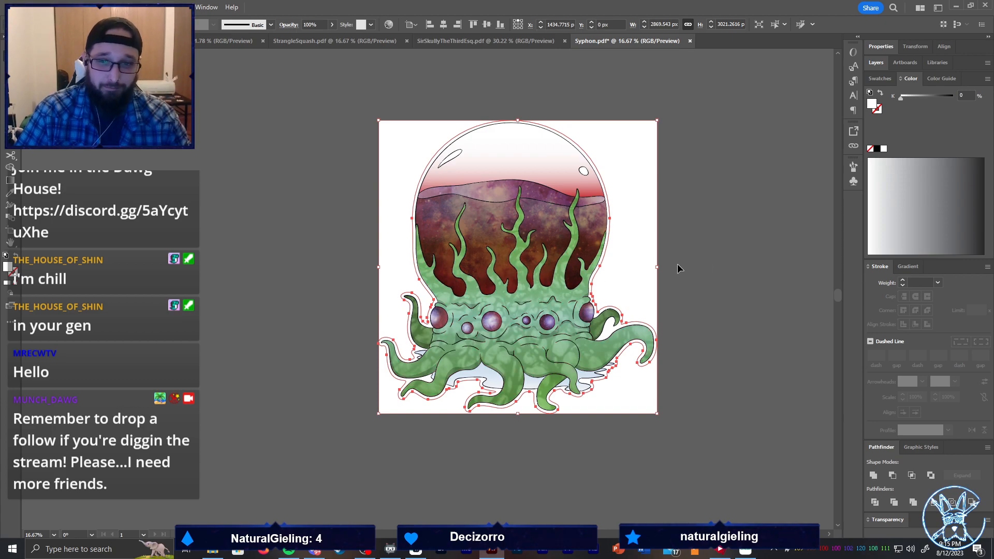
{"action": "key", "text": "ctrl+alt+shift+s"}
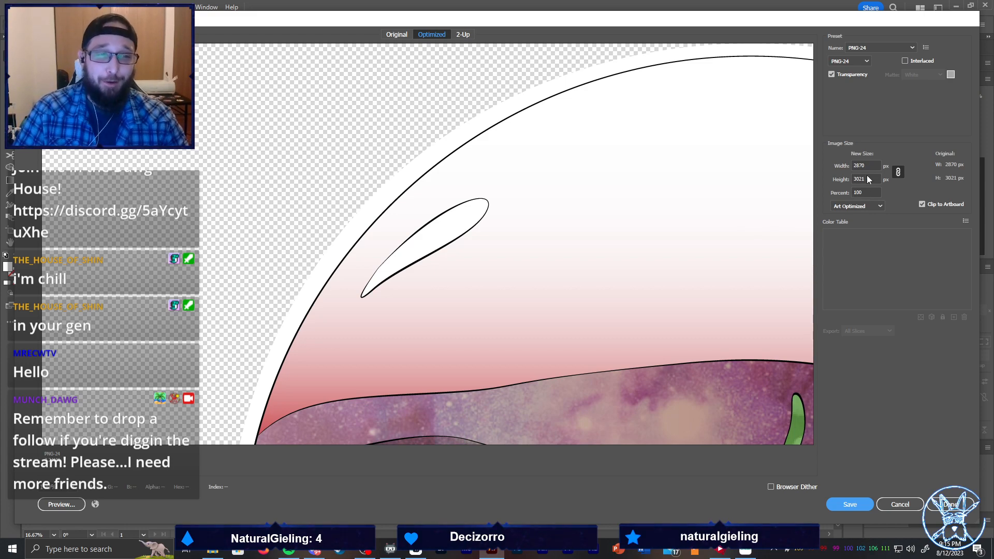
{"action": "left_click", "coordinate": [842, 509]}
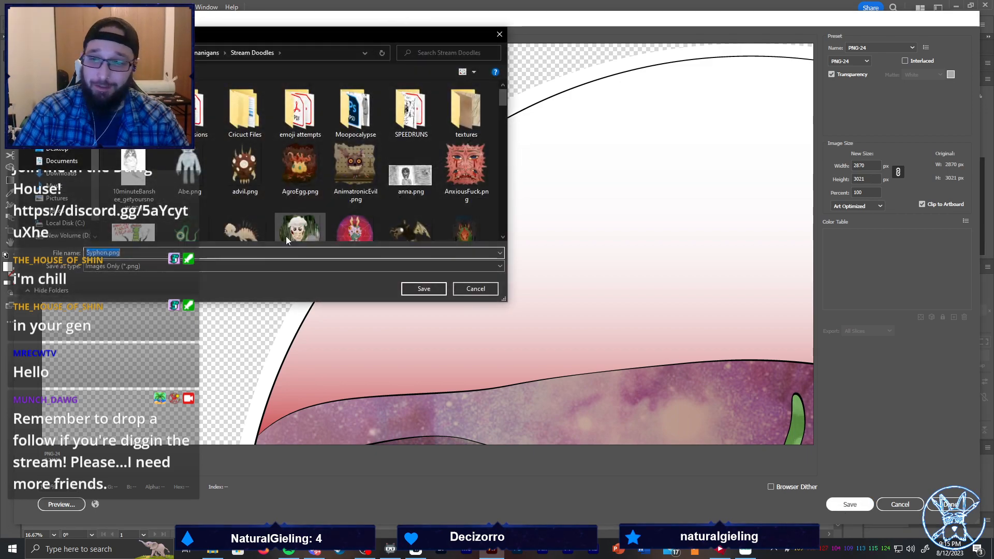
{"action": "double_click", "coordinate": [249, 122]}
{"action": "double_click", "coordinate": [250, 123]}
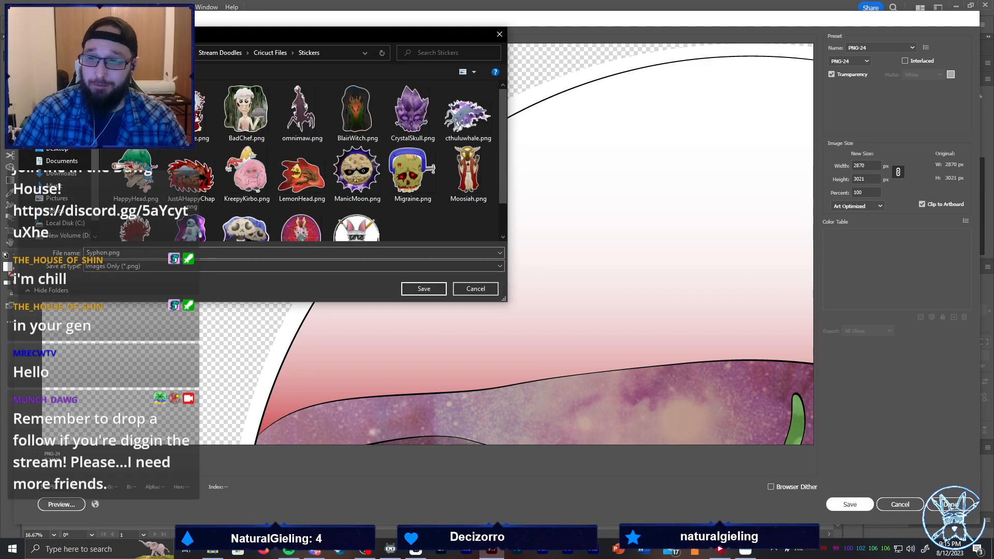
{"action": "left_click", "coordinate": [439, 291]}
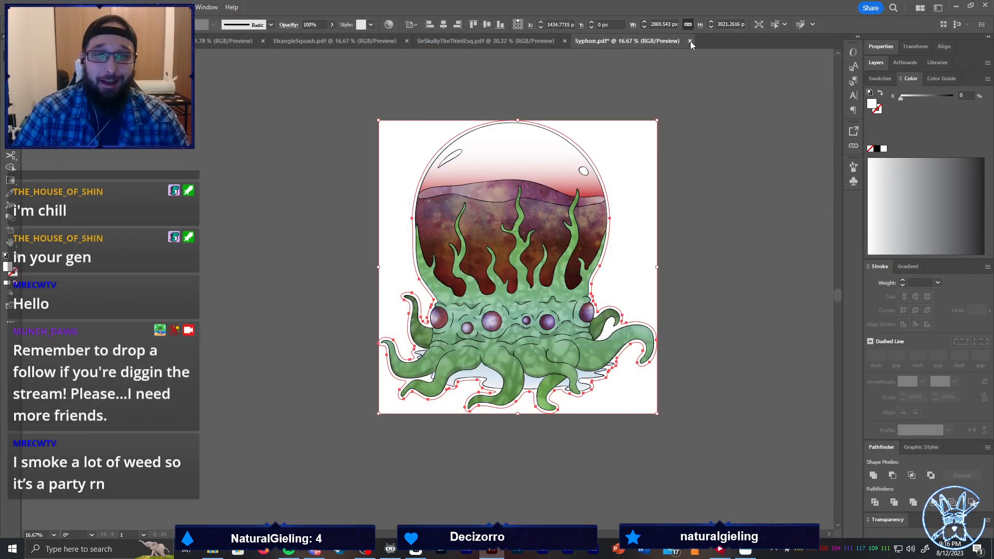
Close Syphon.pdf and inspect the spider and torn gap in the top hat of SirSkullyTheThirdEsq.pdf
{"action": "left_click", "coordinate": [691, 41]}
{"action": "left_click", "coordinate": [558, 290]}
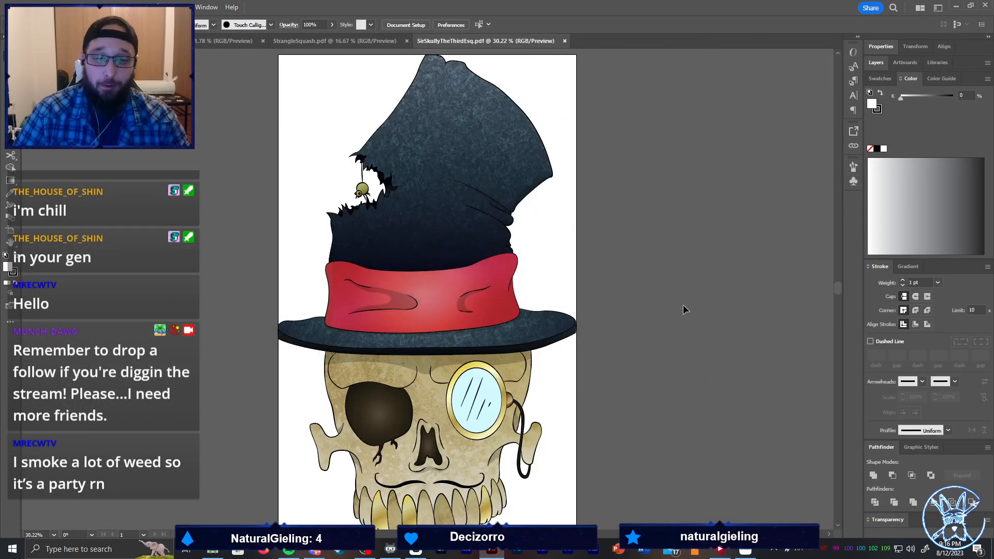
{"action": "scroll", "coordinate": [585, 293], "scroll_direction": "down", "scroll_amount": 2}
{"action": "left_click", "coordinate": [433, 268]}
{"action": "left_click", "coordinate": [656, 275]}
{"action": "scroll", "coordinate": [401, 170], "scroll_direction": "up", "scroll_amount": 5}
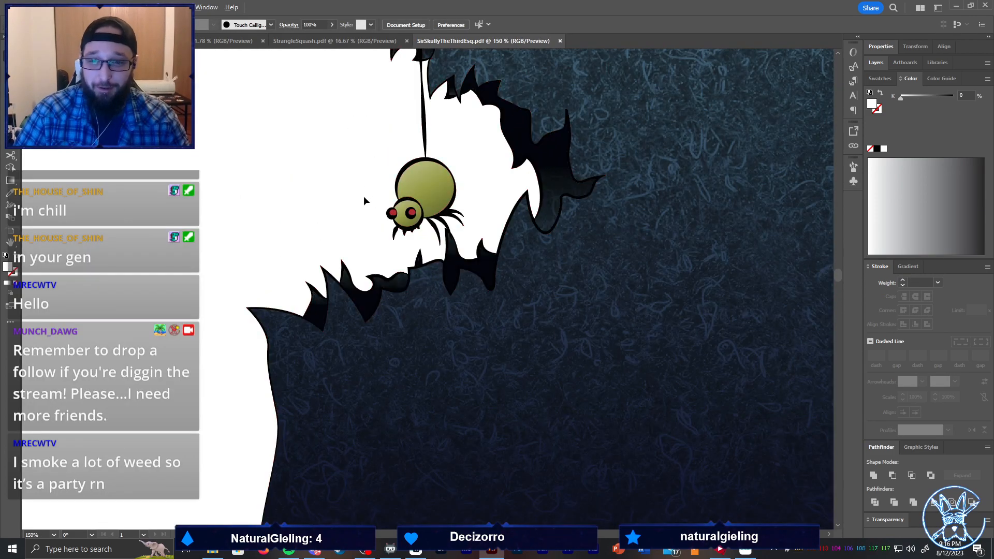
{"action": "scroll", "coordinate": [366, 201], "scroll_direction": "down", "scroll_amount": 4}
{"action": "scroll", "coordinate": [365, 200], "scroll_direction": "down", "scroll_amount": 2}
{"action": "scroll", "coordinate": [342, 228], "scroll_direction": "up", "scroll_amount": 2}
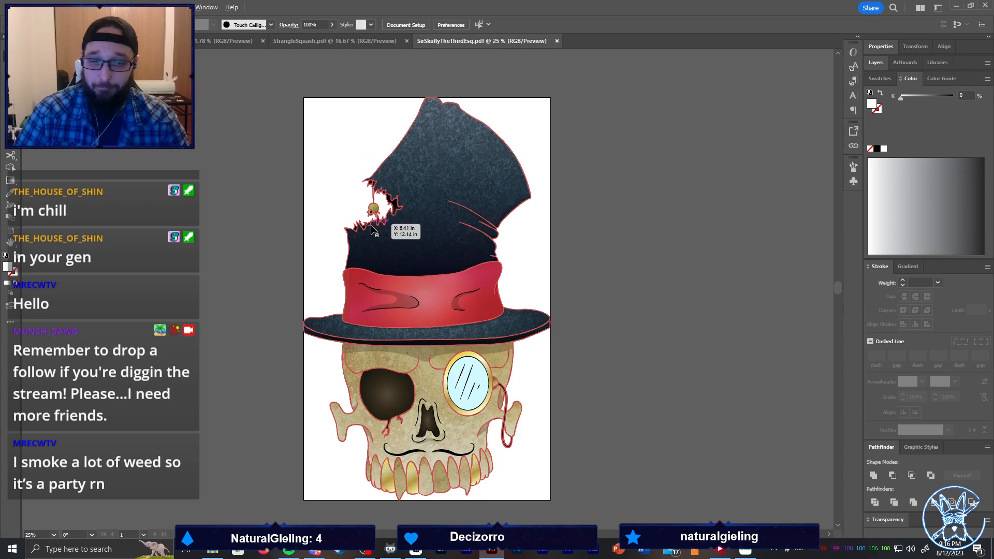
{"action": "scroll", "coordinate": [433, 265], "scroll_direction": "up", "scroll_amount": 1}
Duplicate the entire skull artwork behind itself and unite the copy into a single black silhouette
{"action": "key", "text": "ctrl+a"}
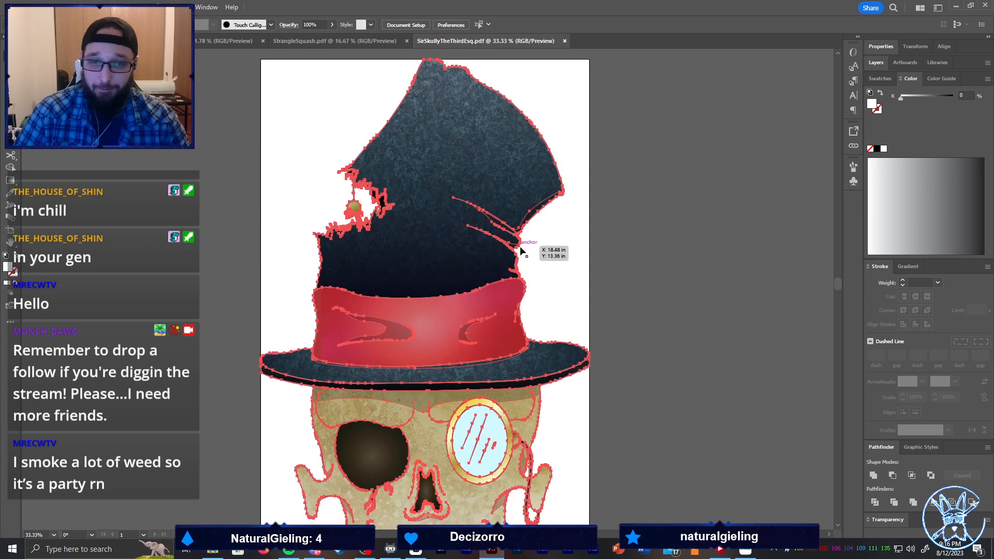
{"action": "scroll", "coordinate": [529, 247], "scroll_direction": "down", "scroll_amount": 3}
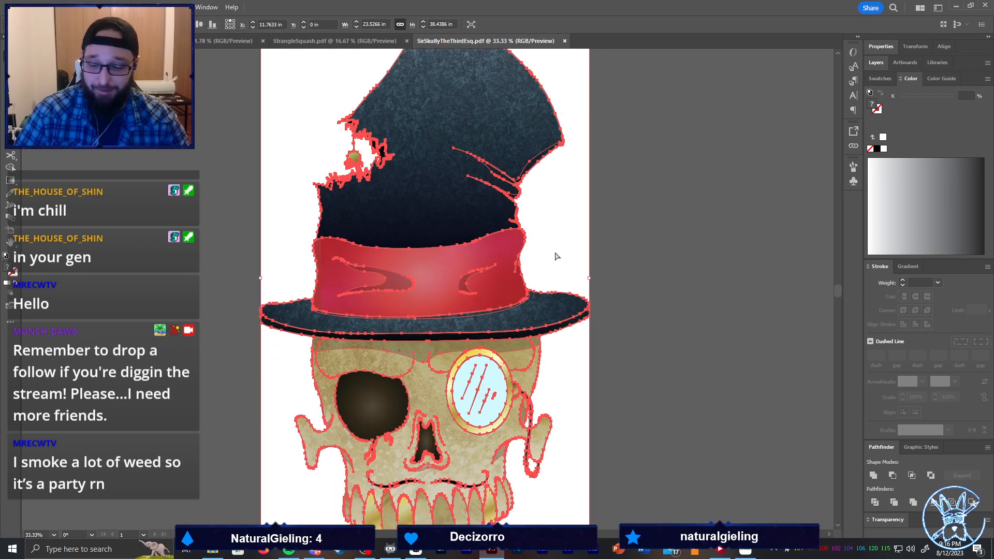
{"action": "left_click", "coordinate": [555, 250]}
{"action": "key", "text": "ctrl+a"}
{"action": "left_click", "coordinate": [527, 175]}
{"action": "key", "text": "ctrl+a"}
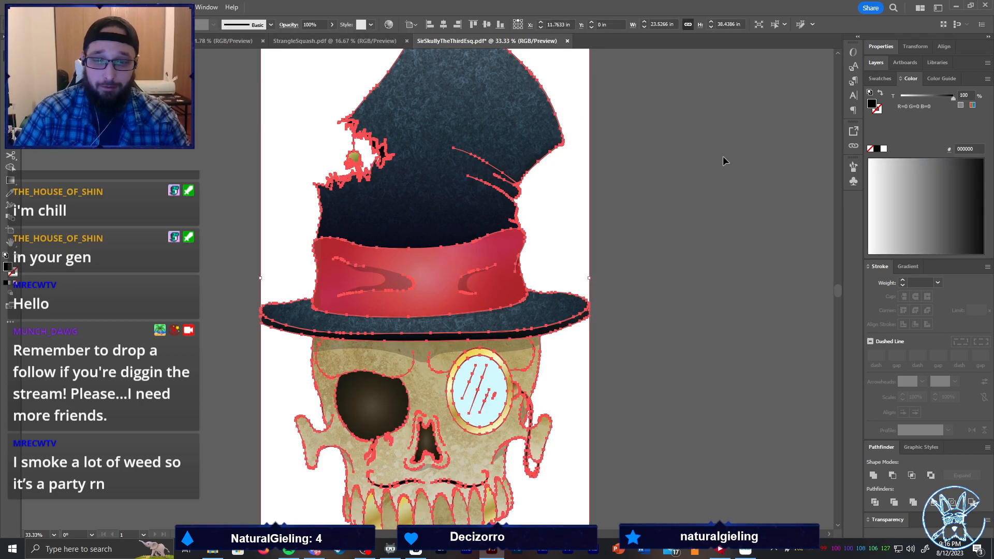
{"action": "scroll", "coordinate": [693, 165], "scroll_direction": "down", "scroll_amount": 2}
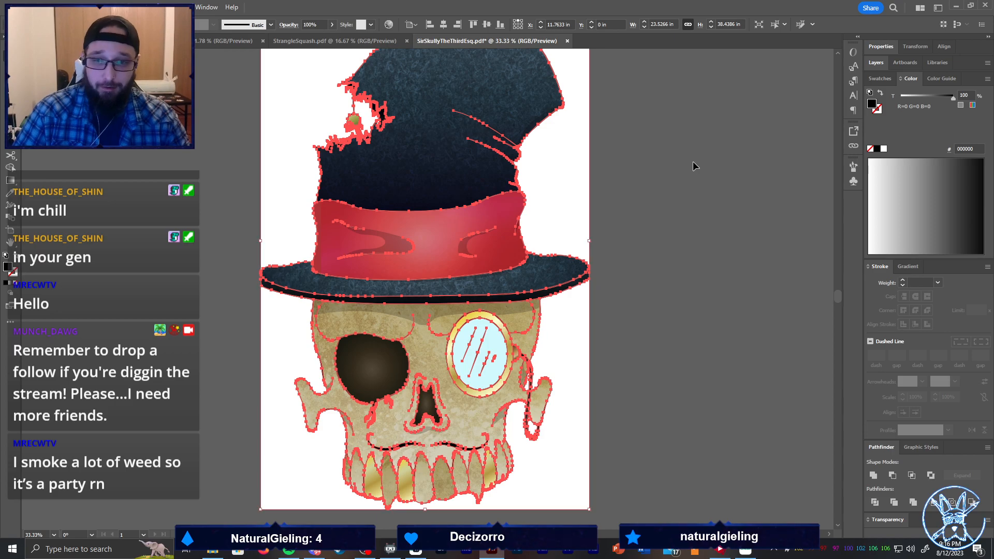
{"action": "left_click", "coordinate": [875, 502]}
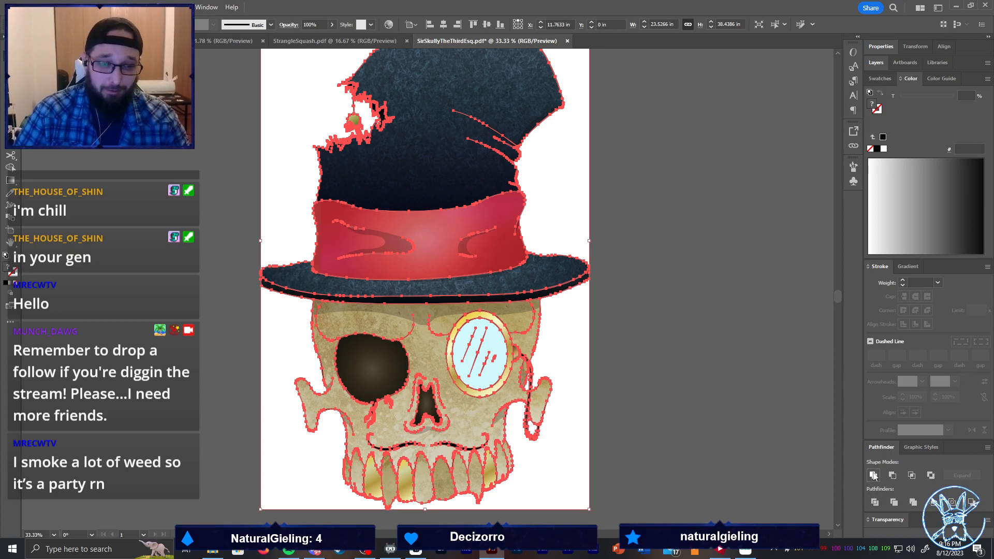
{"action": "key", "text": "ctrl+z"}
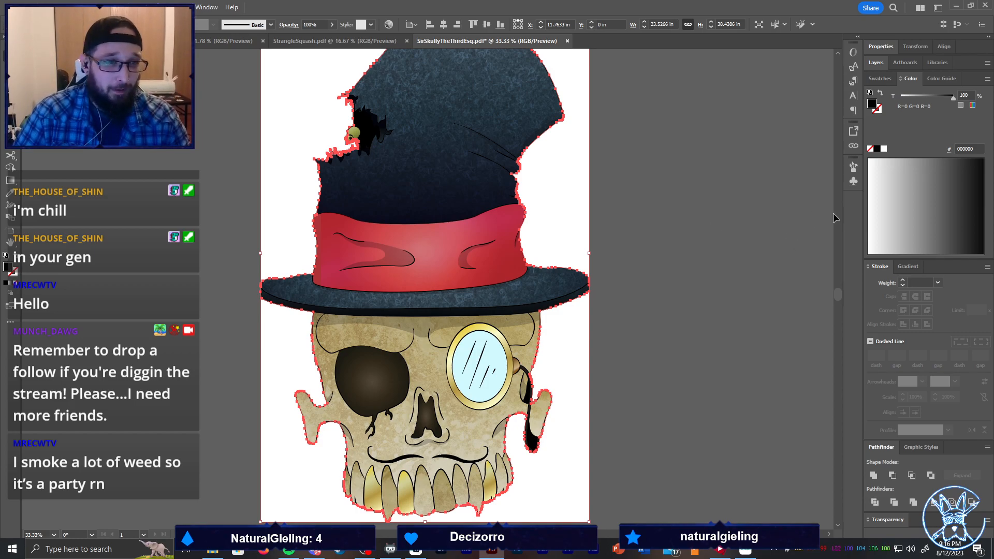
Turn the silhouette's black fill into a 20 pt stroke aligned to the outside, with round caps and round corners
{"action": "key", "text": "shift+x"}
{"action": "left_click", "coordinate": [935, 283]}
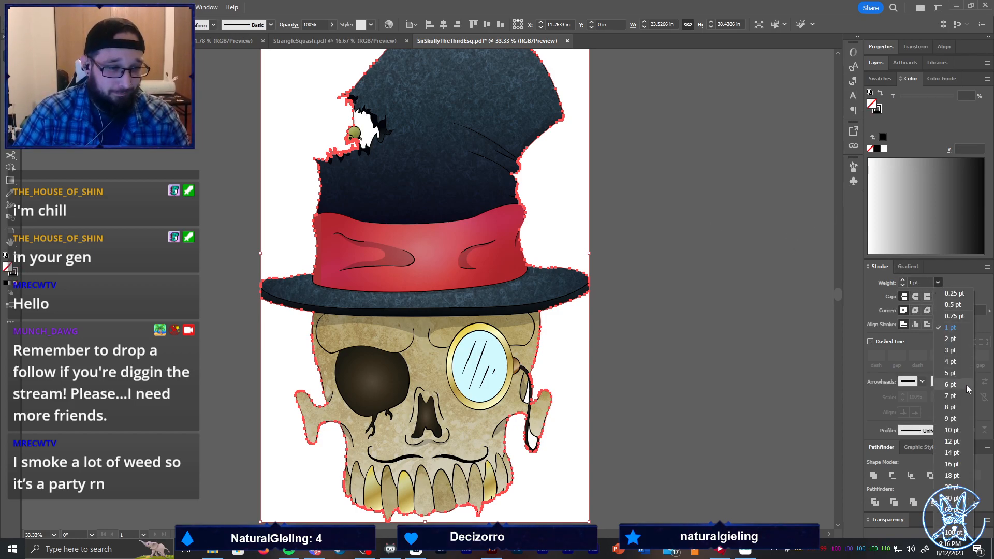
{"action": "left_click", "coordinate": [951, 487]}
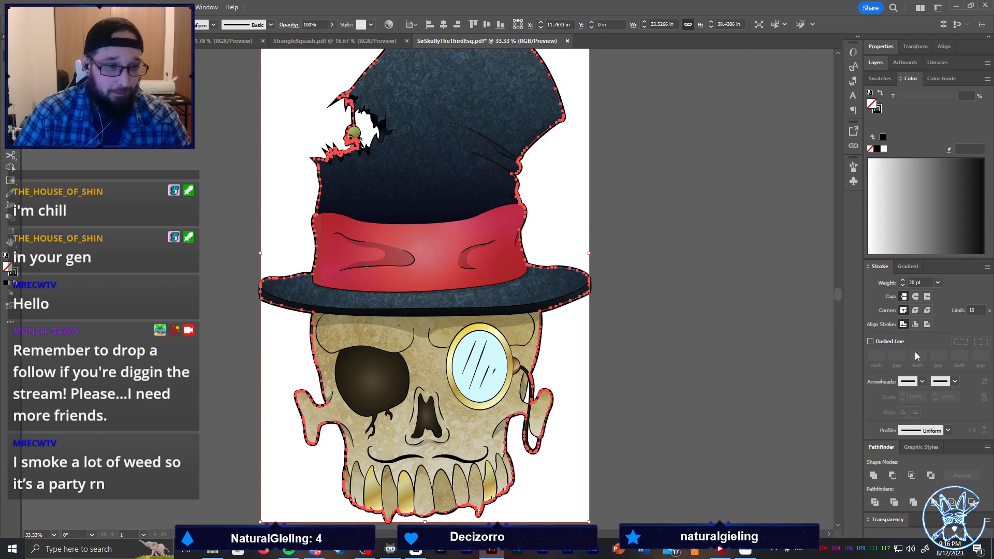
{"action": "left_click", "coordinate": [927, 324]}
{"action": "left_click", "coordinate": [915, 310]}
{"action": "left_click", "coordinate": [915, 296]}
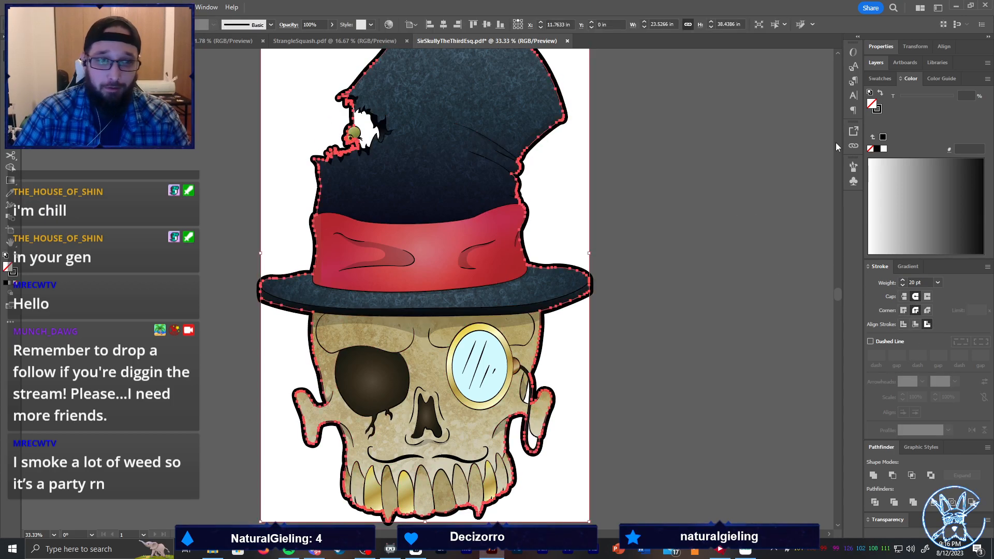
Try a grey fill on the skull outline, undo it, and make the stroke active for colouring
{"action": "left_click", "coordinate": [921, 223]}
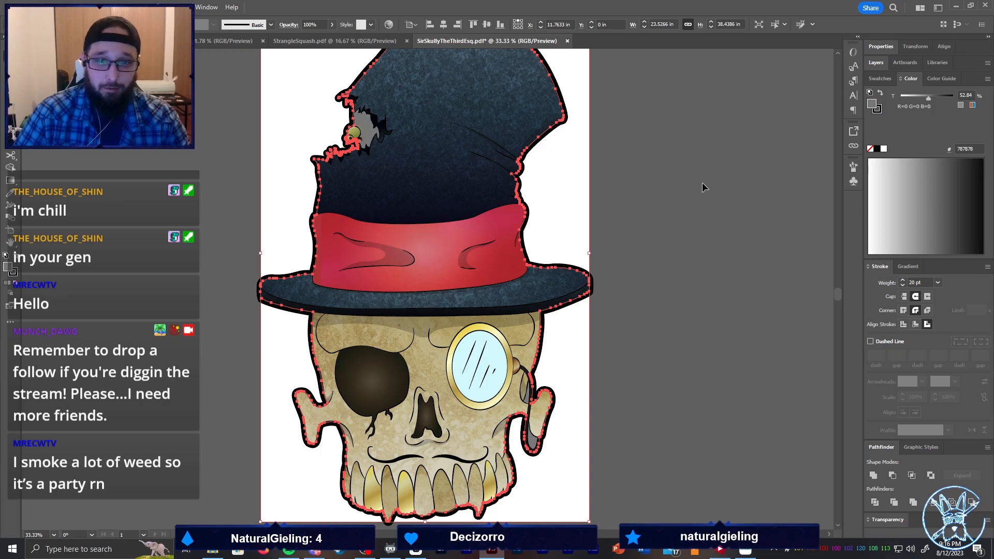
{"action": "key", "text": "ctrl+z"}
{"action": "key", "text": "x"}
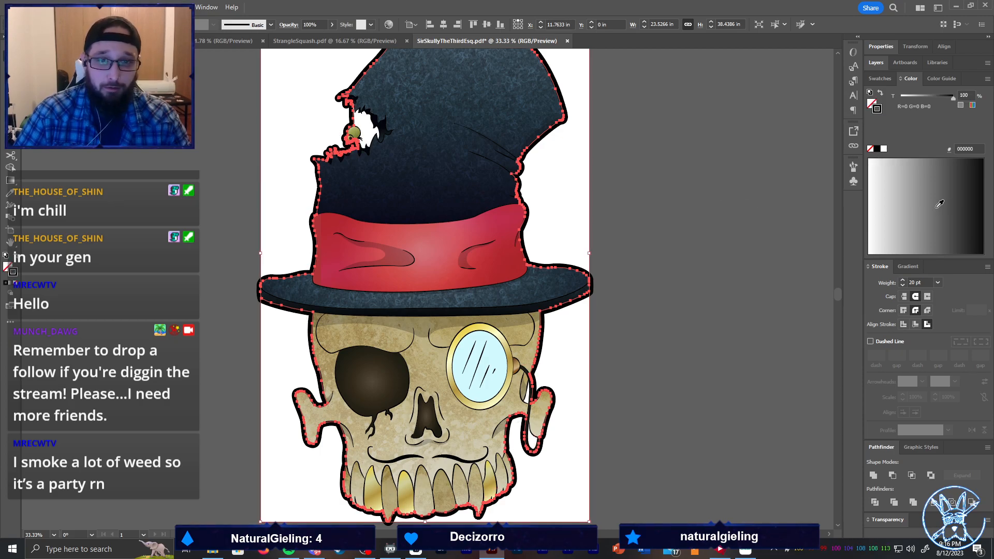
Recolour the artwork's 20 pt outer stroke to grey 6B6B6B and expand its appearance into filled shapes
{"action": "left_click", "coordinate": [936, 205]}
{"action": "scroll", "coordinate": [707, 184], "scroll_direction": "up", "scroll_amount": 1}
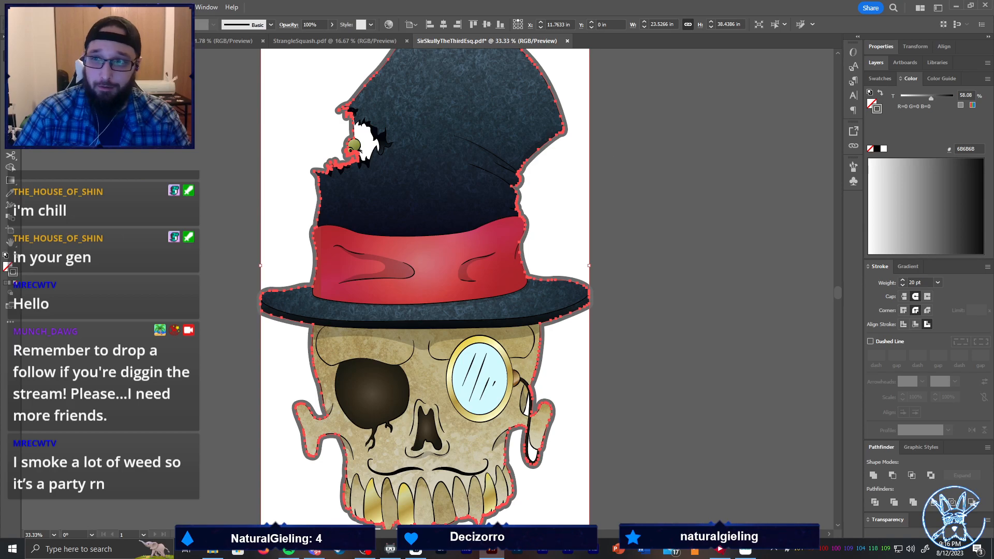
{"action": "left_click", "coordinate": [90, 7]}
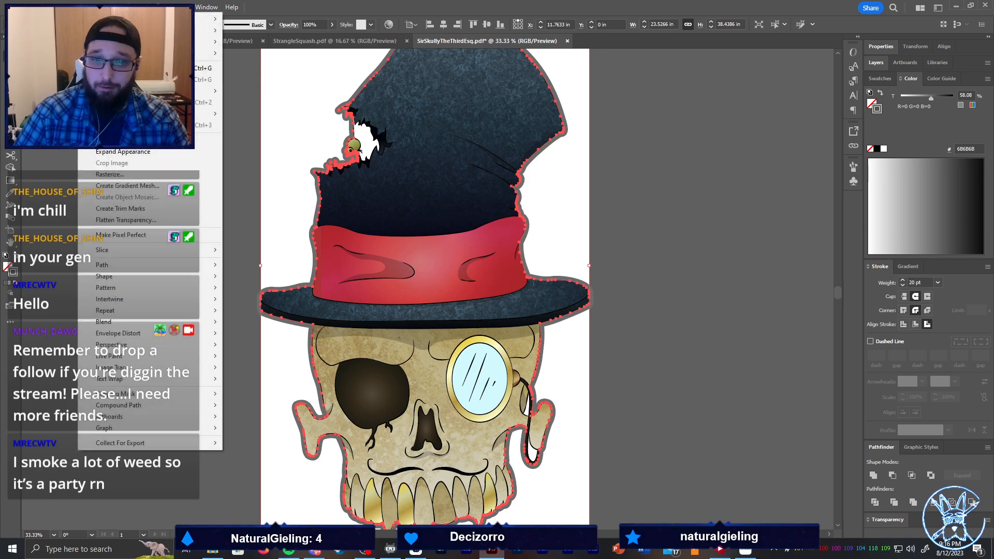
{"action": "left_click", "coordinate": [148, 156]}
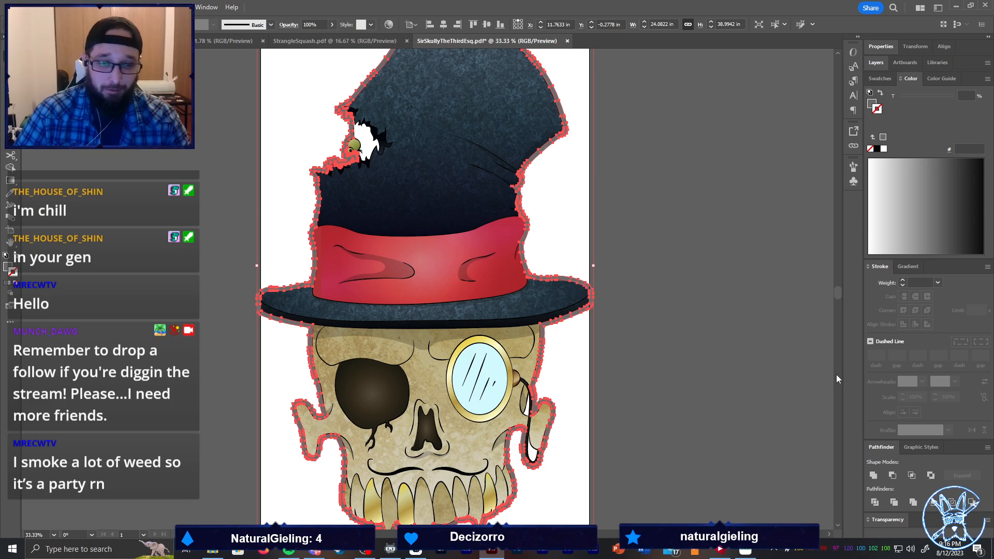
Unite the expanded outline into one solid backing shape behind the skull and hat
{"action": "left_click", "coordinate": [875, 478]}
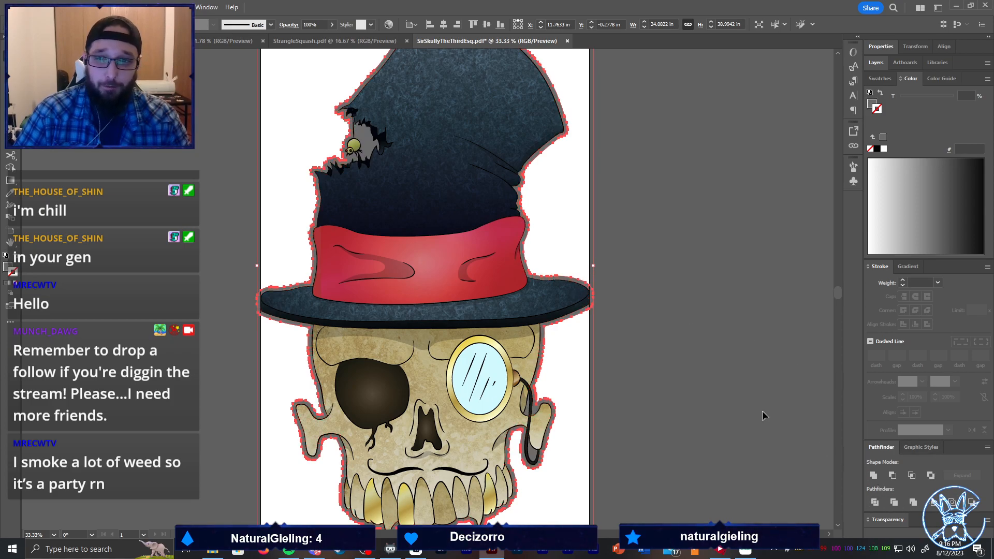
{"action": "left_click", "coordinate": [642, 285]}
{"action": "scroll", "coordinate": [597, 312], "scroll_direction": "up", "scroll_amount": 3}
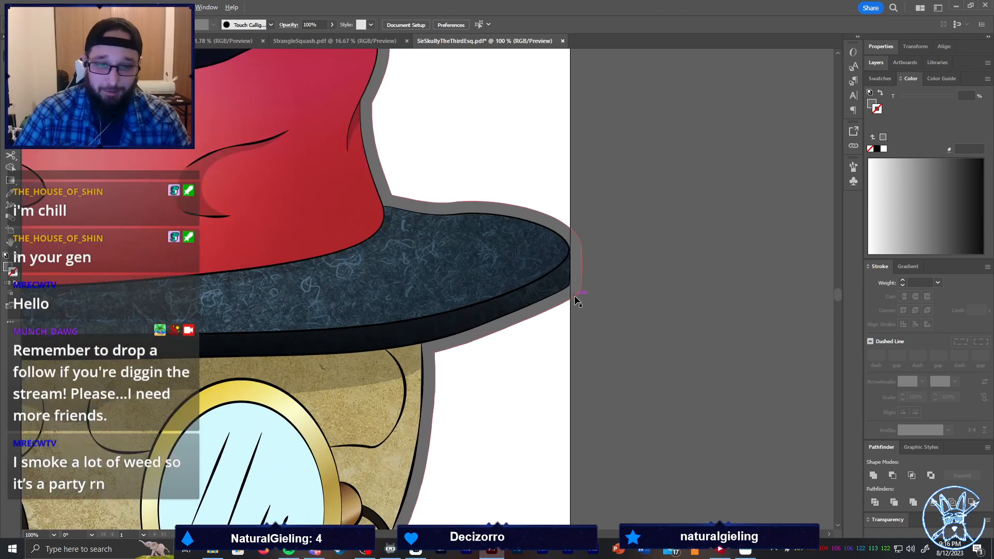
{"action": "scroll", "coordinate": [574, 295], "scroll_direction": "down", "scroll_amount": 3}
{"action": "scroll", "coordinate": [284, 318], "scroll_direction": "up", "scroll_amount": 1}
Select the united grey backing shape and simplify its path to reduce the anchor points
{"action": "left_click", "coordinate": [284, 315]}
{"action": "scroll", "coordinate": [272, 324], "scroll_direction": "down", "scroll_amount": 2}
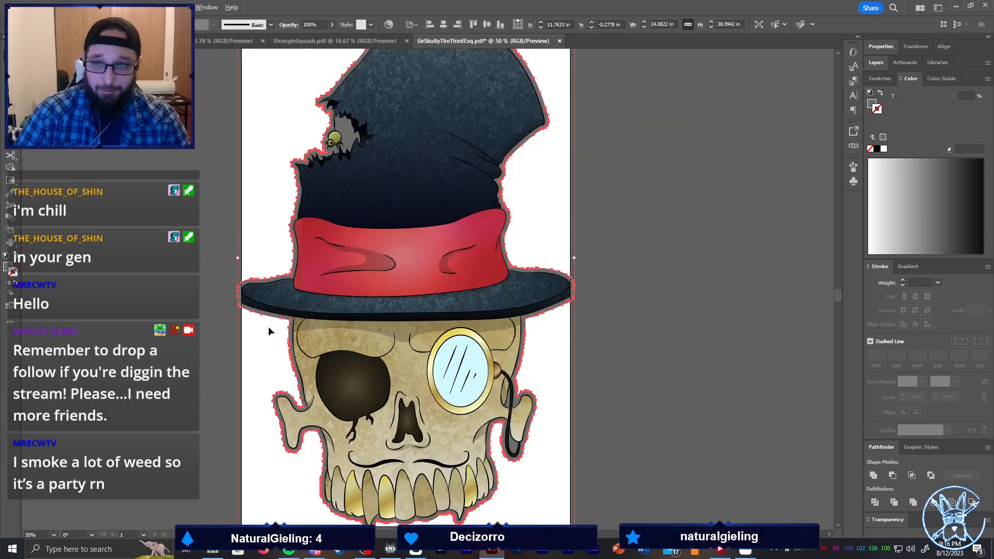
{"action": "scroll", "coordinate": [185, 122], "scroll_direction": "up", "scroll_amount": 1}
{"action": "left_click", "coordinate": [68, 7]}
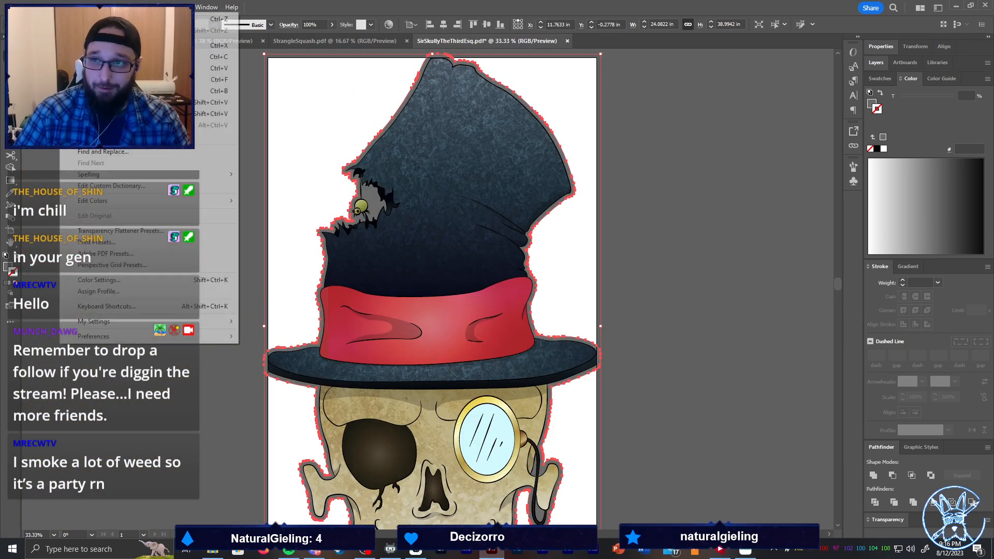
{"action": "mouse_move", "coordinate": [89, 7]}
{"action": "mouse_move", "coordinate": [153, 269]}
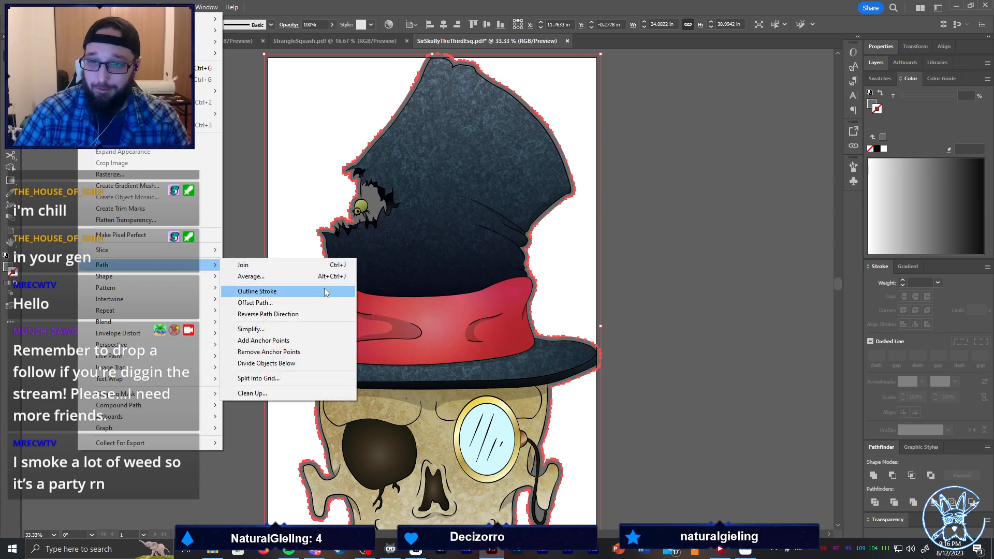
{"action": "left_click", "coordinate": [278, 331]}
{"action": "left_click_drag", "start_coordinate": [462, 301], "coordinate": [386, 300]}
{"action": "left_click", "coordinate": [668, 247]}
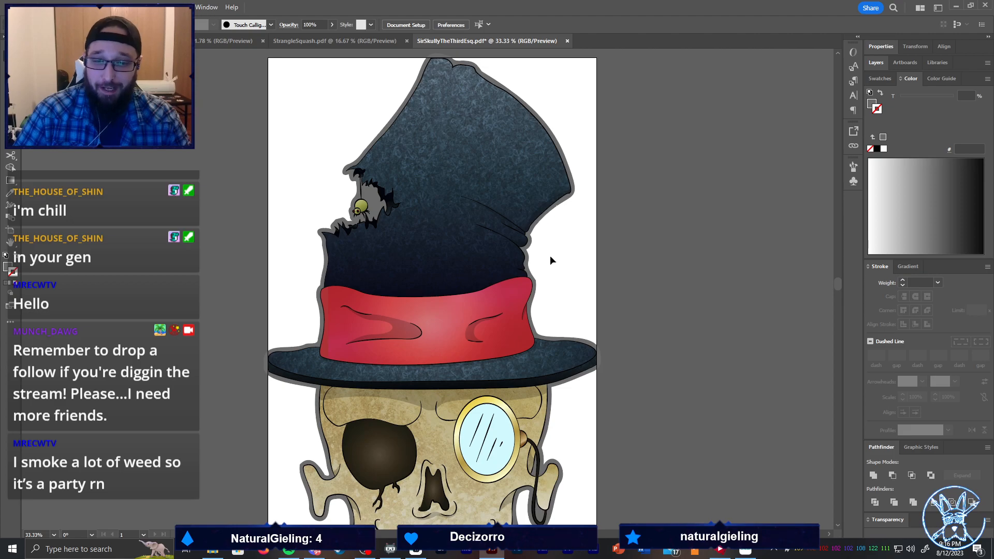
Round the backing outline's sharp corners beside the hat folds, just above the red band's right end
{"action": "key", "text": "ctrl+1"}
{"action": "left_click", "coordinate": [566, 278]}
{"action": "left_click_drag", "start_coordinate": [559, 282], "coordinate": [506, 283]}
{"action": "left_click", "coordinate": [539, 187]}
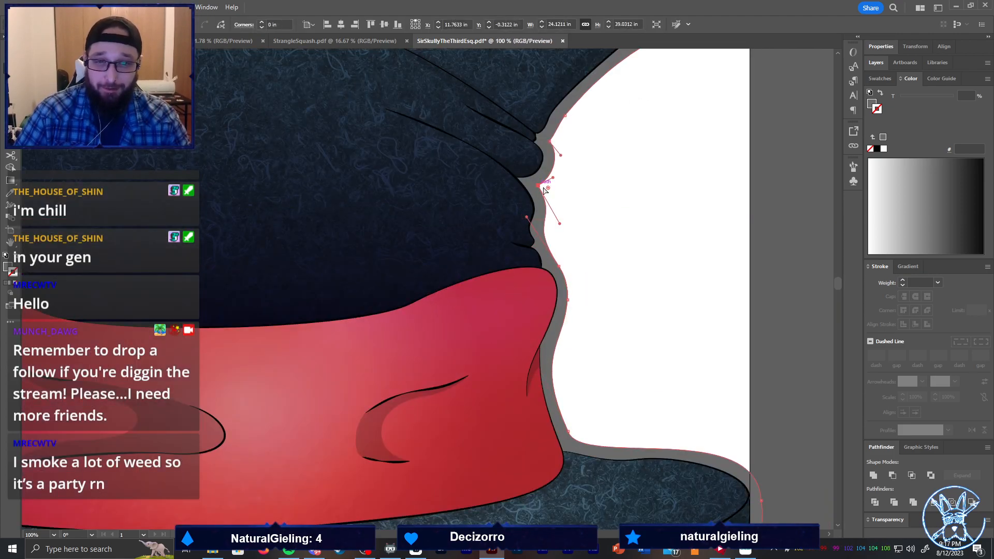
{"action": "left_click_drag", "start_coordinate": [548, 188], "coordinate": [547, 195]}
{"action": "left_click", "coordinate": [552, 143]}
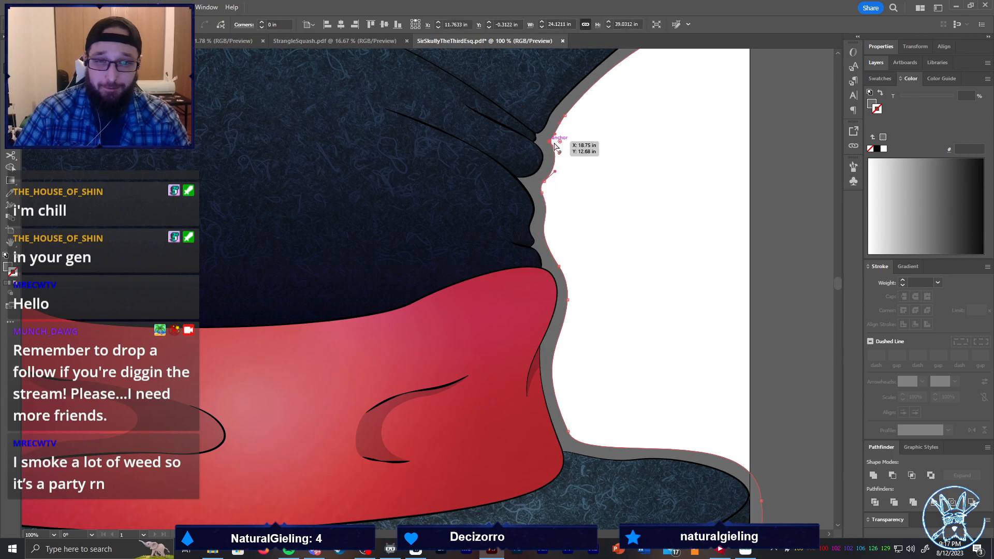
{"action": "left_click_drag", "start_coordinate": [555, 145], "coordinate": [573, 147]}
Round the backing outline's corners beside the hat's torn hole, from the upper tip down to the spider's head
{"action": "scroll", "coordinate": [574, 147], "scroll_direction": "down", "scroll_amount": 5}
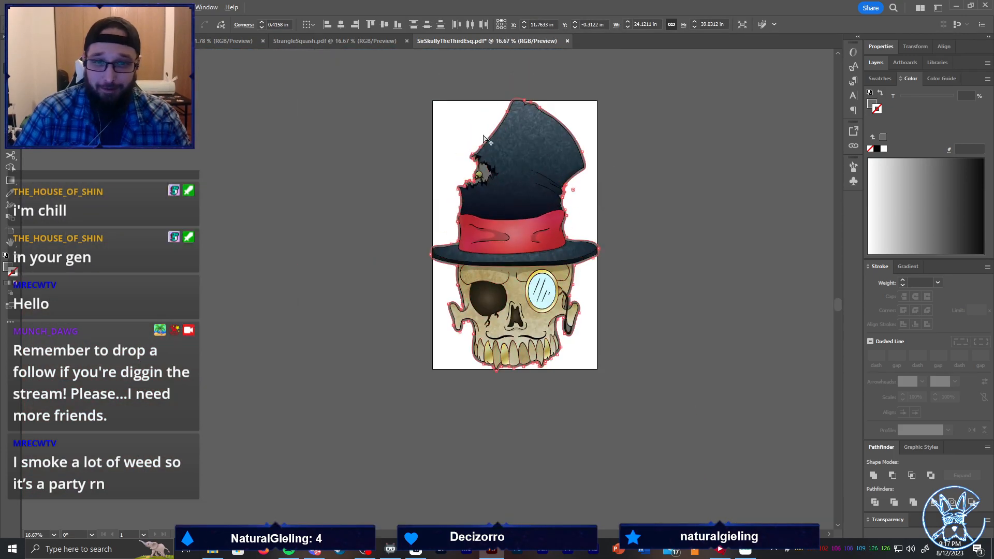
{"action": "scroll", "coordinate": [472, 155], "scroll_direction": "up", "scroll_amount": 7}
{"action": "left_click", "coordinate": [516, 157]}
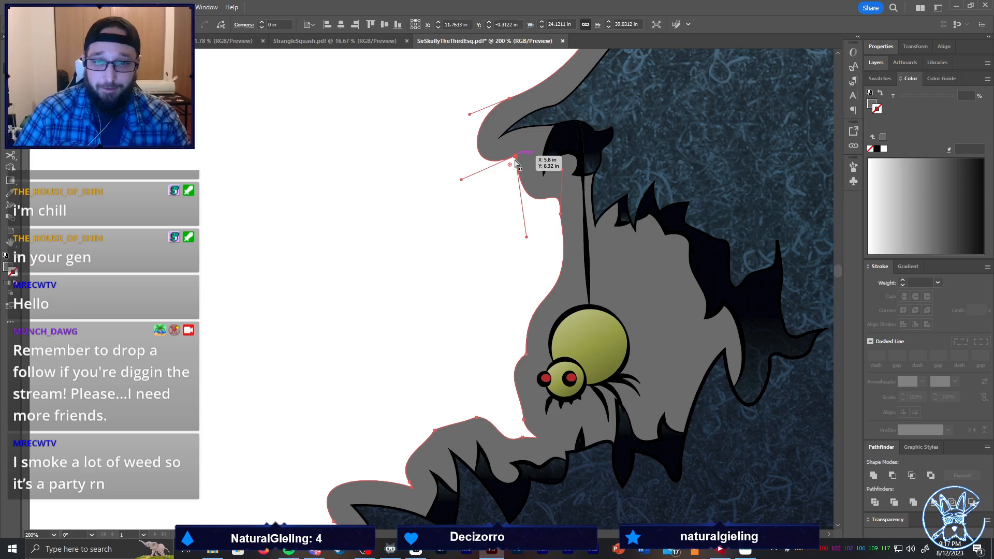
{"action": "left_click", "coordinate": [560, 214]}
{"action": "left_click_drag", "start_coordinate": [572, 214], "coordinate": [726, 243]}
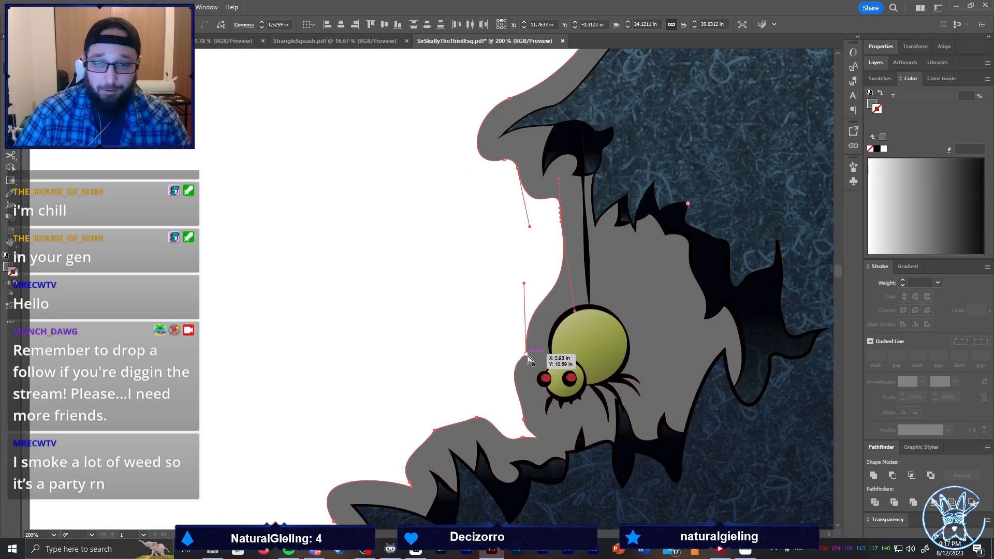
{"action": "left_click", "coordinate": [518, 360]}
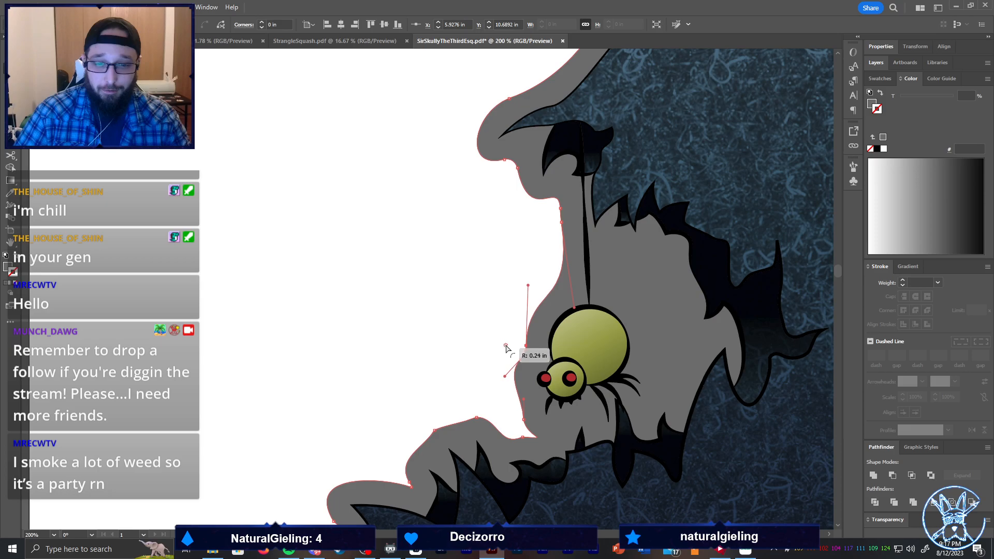
Smooth the backing outline's corners along the torn hat edge below the spider
{"action": "left_click", "coordinate": [524, 436]}
{"action": "mouse_move", "coordinate": [553, 440]}
{"action": "left_mouse_down"}
{"action": "mouse_move", "coordinate": [452, 453]}
{"action": "mouse_move", "coordinate": [480, 468]}
{"action": "left_mouse_up"}
{"action": "left_click", "coordinate": [459, 418]}
{"action": "left_click", "coordinate": [459, 421]}
{"action": "left_click", "coordinate": [434, 431]}
{"action": "left_click", "coordinate": [409, 428]}
{"action": "left_click", "coordinate": [408, 490]}
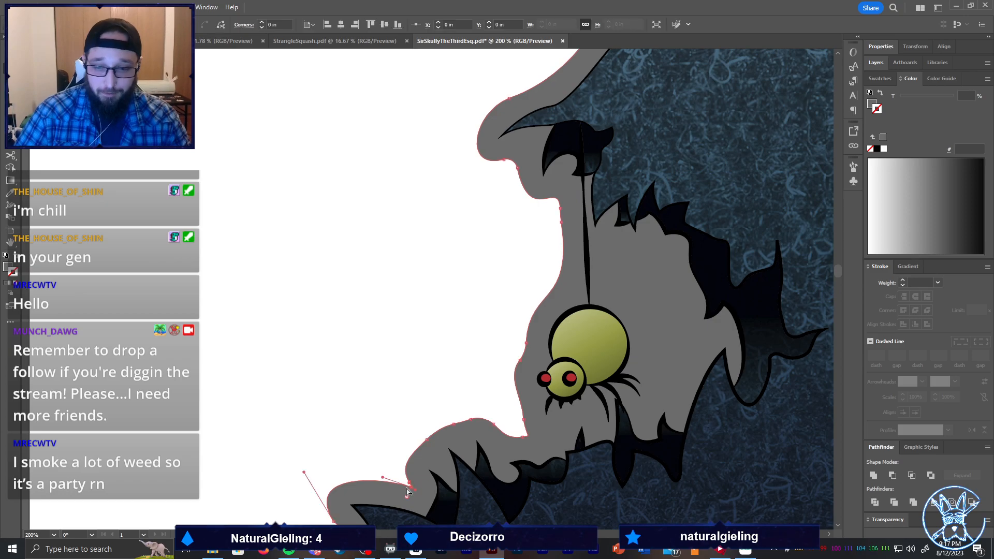
{"action": "left_click_drag", "start_coordinate": [407, 497], "coordinate": [338, 481]}
{"action": "left_click", "coordinate": [326, 420]}
Round the backing outline's corners at the hat's left torn tip and the edge just below it
{"action": "scroll", "coordinate": [321, 393], "scroll_direction": "down", "scroll_amount": 5}
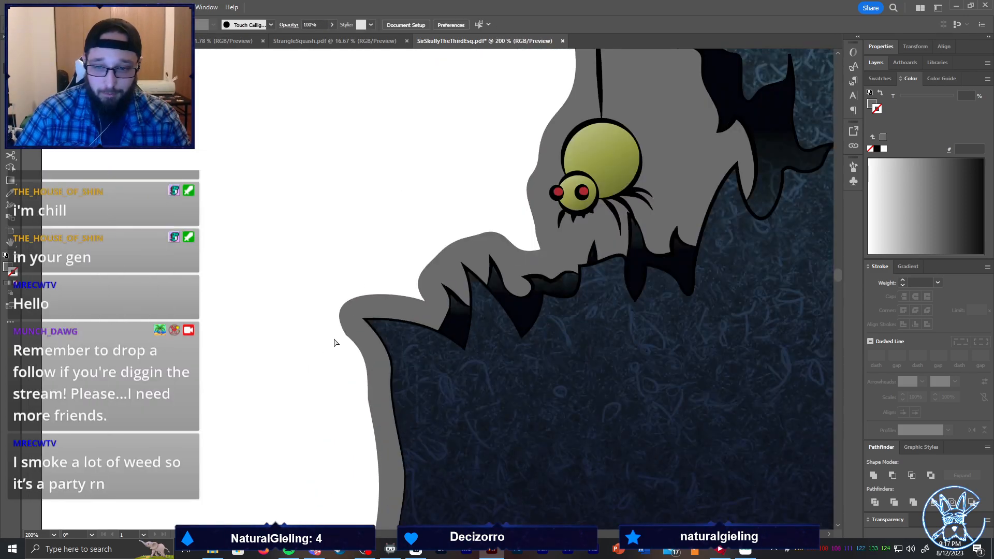
{"action": "left_click", "coordinate": [346, 333]}
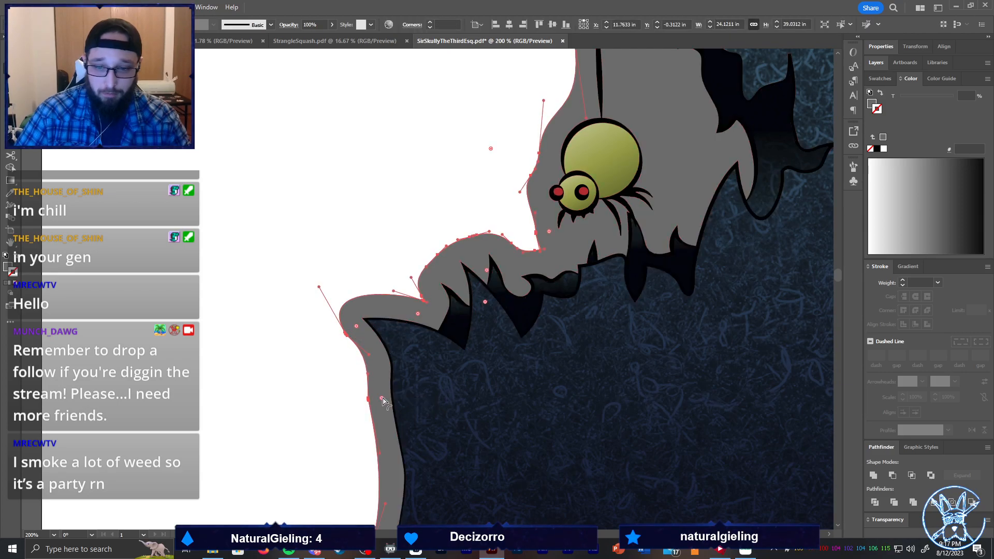
{"action": "left_click", "coordinate": [350, 410]}
{"action": "scroll", "coordinate": [350, 411], "scroll_direction": "down", "scroll_amount": 2}
{"action": "scroll", "coordinate": [350, 411], "scroll_direction": "up", "scroll_amount": 3}
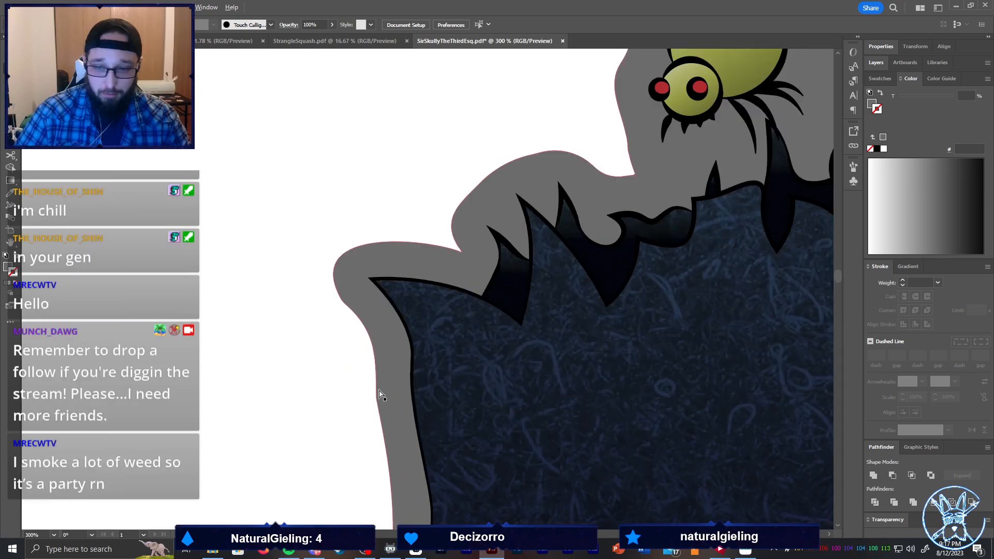
{"action": "left_click", "coordinate": [383, 402]}
{"action": "left_click", "coordinate": [355, 402]}
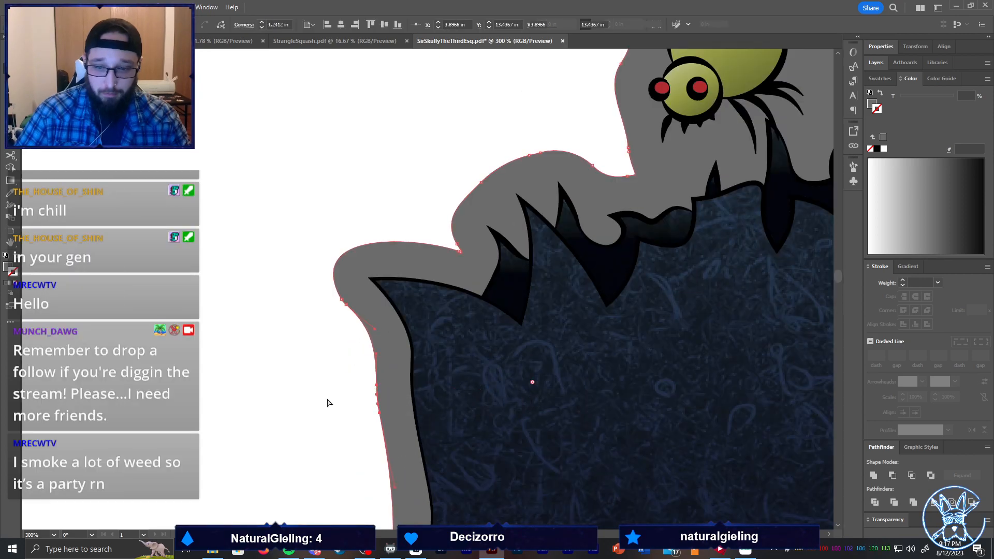
Round the backing outline's inner corner where the red band's left side meets the hat brim
{"action": "scroll", "coordinate": [332, 399], "scroll_direction": "down", "scroll_amount": 2}
{"action": "scroll", "coordinate": [311, 398], "scroll_direction": "down", "scroll_amount": 2}
{"action": "scroll", "coordinate": [310, 398], "scroll_direction": "down", "scroll_amount": 6}
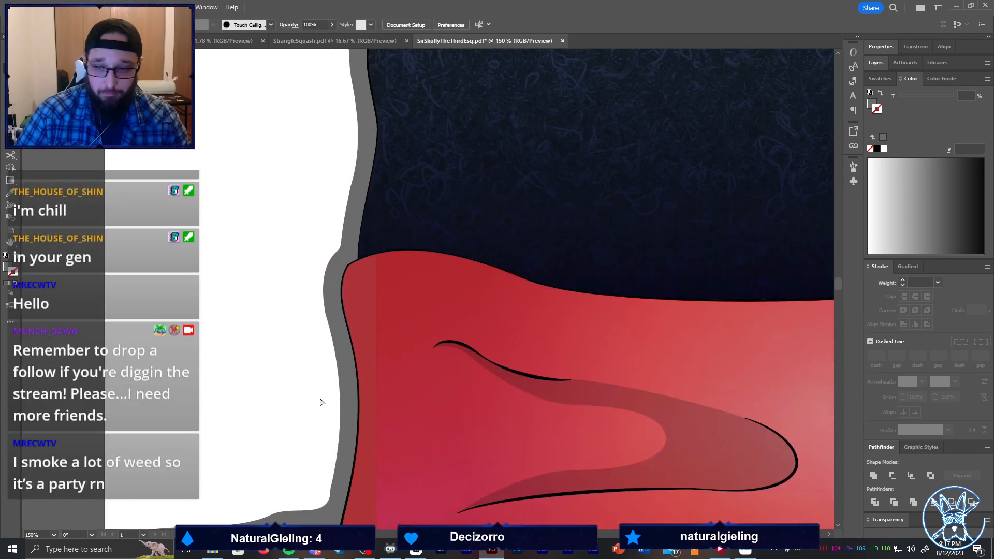
{"action": "left_click", "coordinate": [343, 395]}
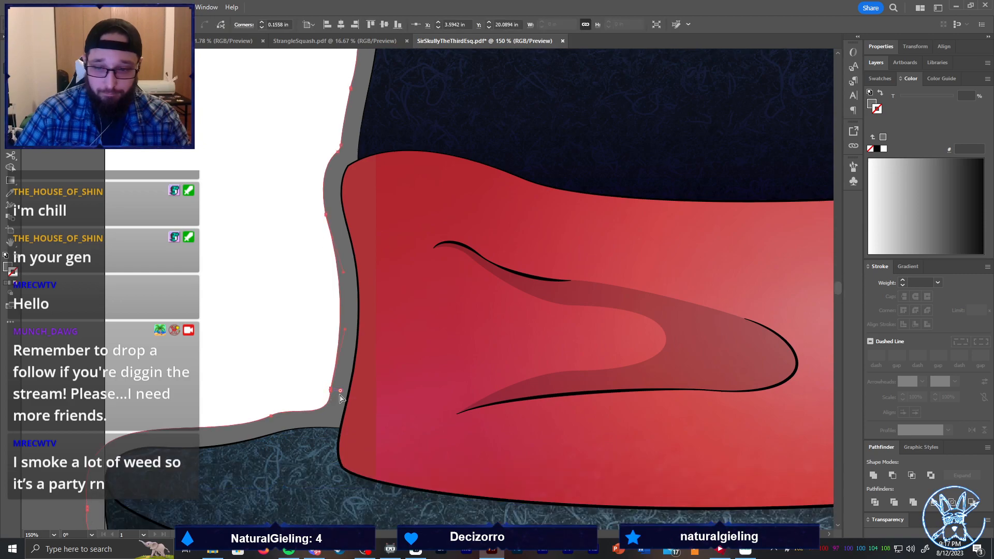
{"action": "left_click_drag", "start_coordinate": [359, 399], "coordinate": [641, 419]}
{"action": "left_click", "coordinate": [277, 372]}
Round the backing outline's corner at the top of the skull's left cheekbone
{"action": "scroll", "coordinate": [256, 374], "scroll_direction": "down", "scroll_amount": 2}
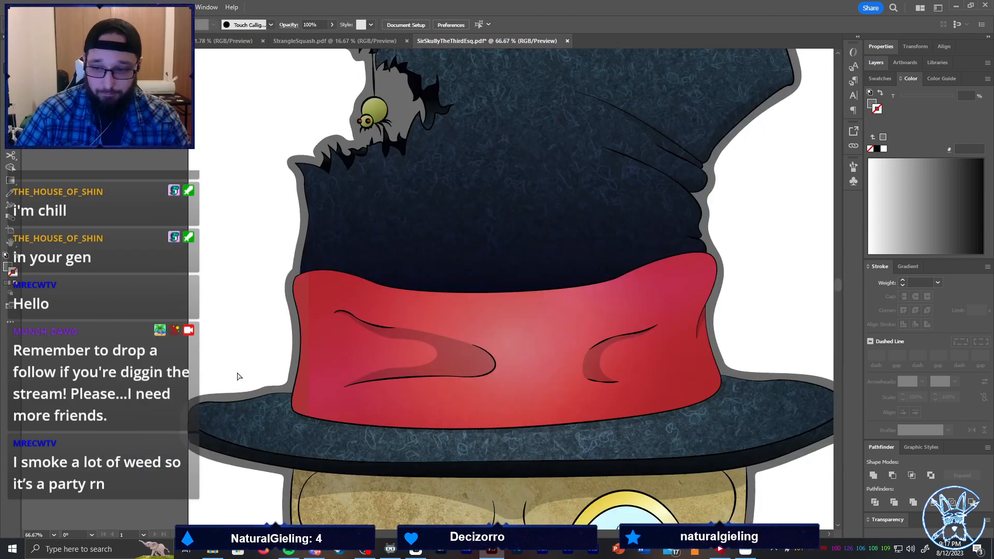
{"action": "scroll", "coordinate": [245, 391], "scroll_direction": "down", "scroll_amount": 3}
{"action": "scroll", "coordinate": [260, 400], "scroll_direction": "down", "scroll_amount": 3}
{"action": "scroll", "coordinate": [240, 343], "scroll_direction": "up", "scroll_amount": 2}
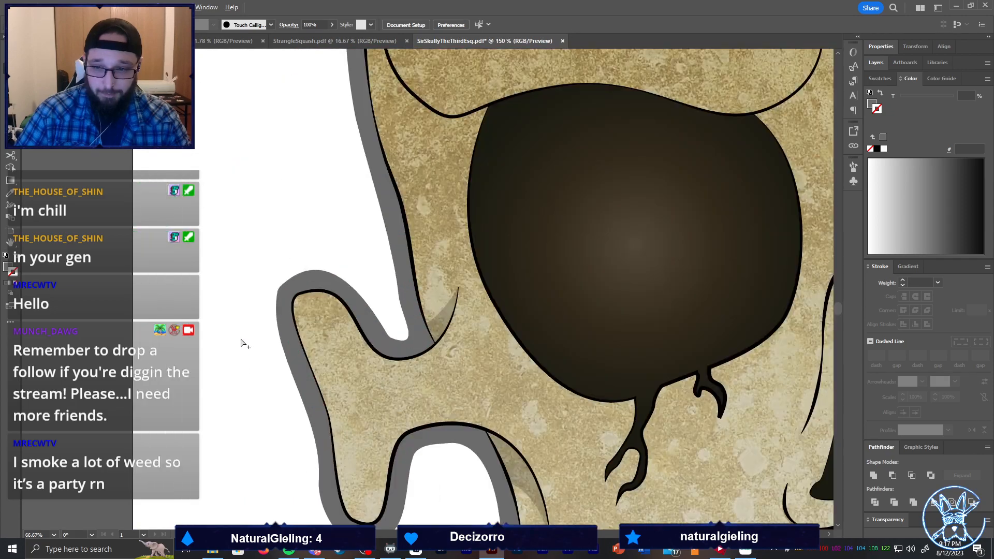
{"action": "left_click", "coordinate": [277, 295]}
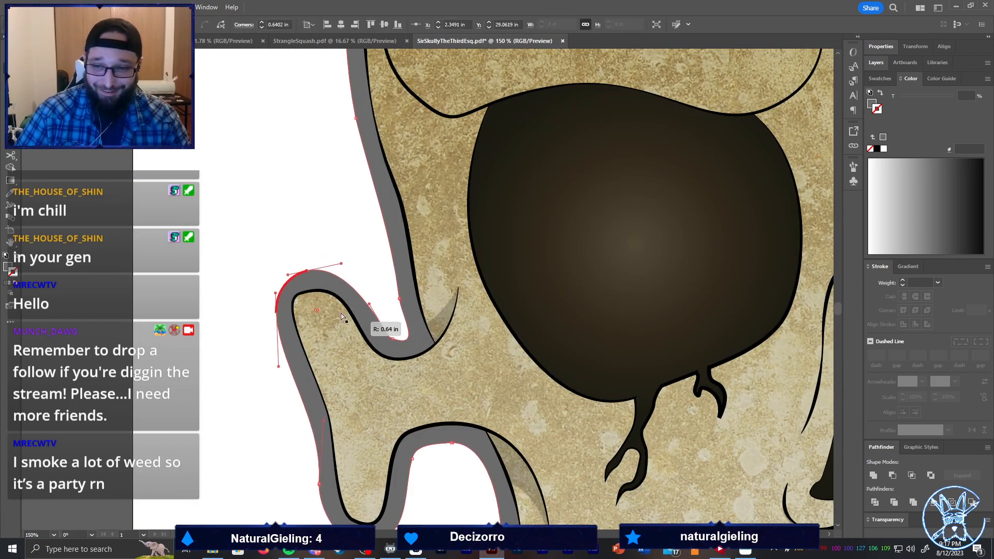
{"action": "left_click", "coordinate": [254, 337]}
Check the backing outline for remaining sharp corners around the teeth, jaw, monocle cord and right cheekbone
{"action": "scroll", "coordinate": [266, 355], "scroll_direction": "down", "scroll_amount": 4}
{"action": "scroll", "coordinate": [266, 354], "scroll_direction": "down", "scroll_amount": 2}
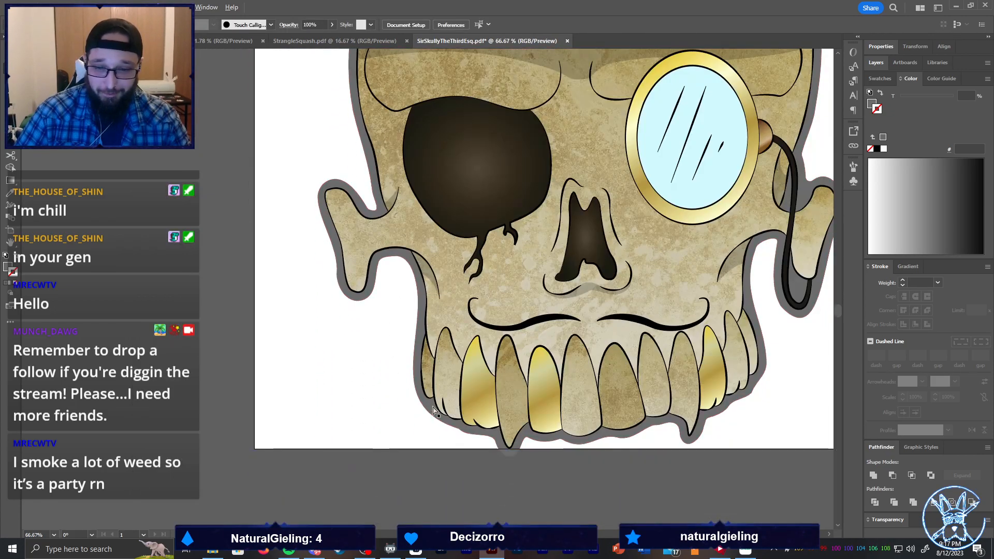
{"action": "scroll", "coordinate": [659, 413], "scroll_direction": "right", "scroll_amount": 2}
{"action": "scroll", "coordinate": [660, 413], "scroll_direction": "up", "scroll_amount": 1}
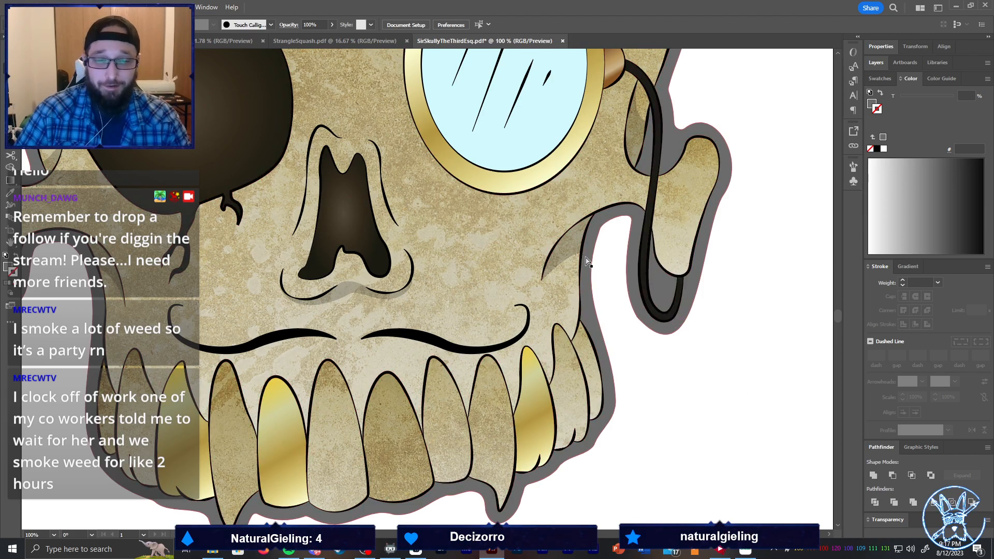
{"action": "scroll", "coordinate": [725, 234], "scroll_direction": "up", "scroll_amount": 2}
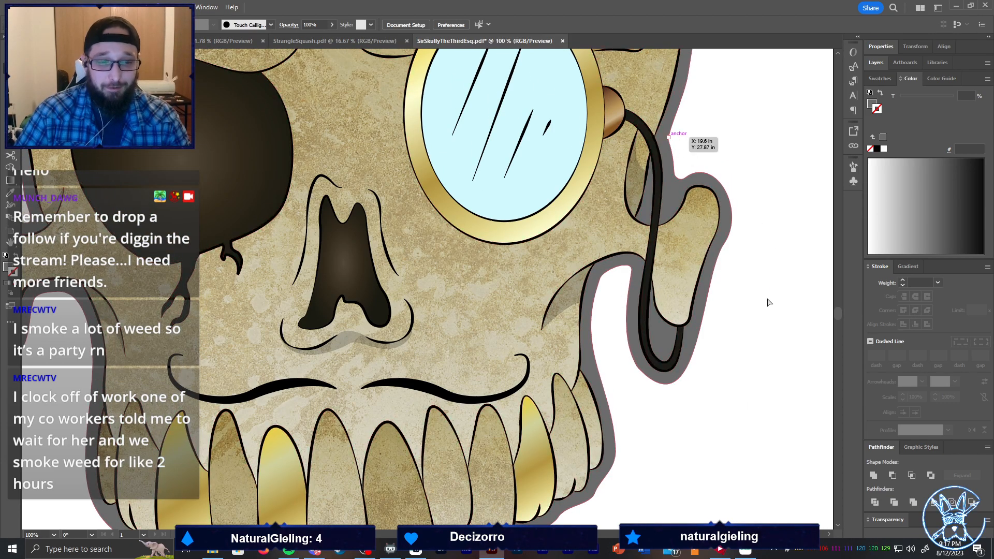
{"action": "scroll", "coordinate": [745, 295], "scroll_direction": "down", "scroll_amount": 3}
{"action": "scroll", "coordinate": [748, 321], "scroll_direction": "up", "scroll_amount": 2}
{"action": "scroll", "coordinate": [749, 319], "scroll_direction": "up", "scroll_amount": 4}
{"action": "scroll", "coordinate": [732, 311], "scroll_direction": "right", "scroll_amount": 2}
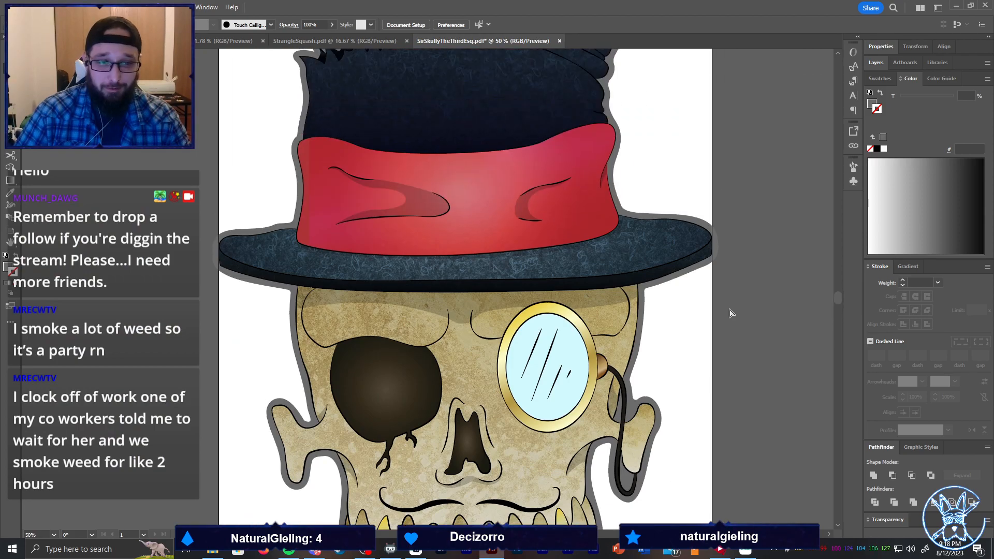
Change the fill of the grey backing shape to white
{"action": "left_click", "coordinate": [703, 265]}
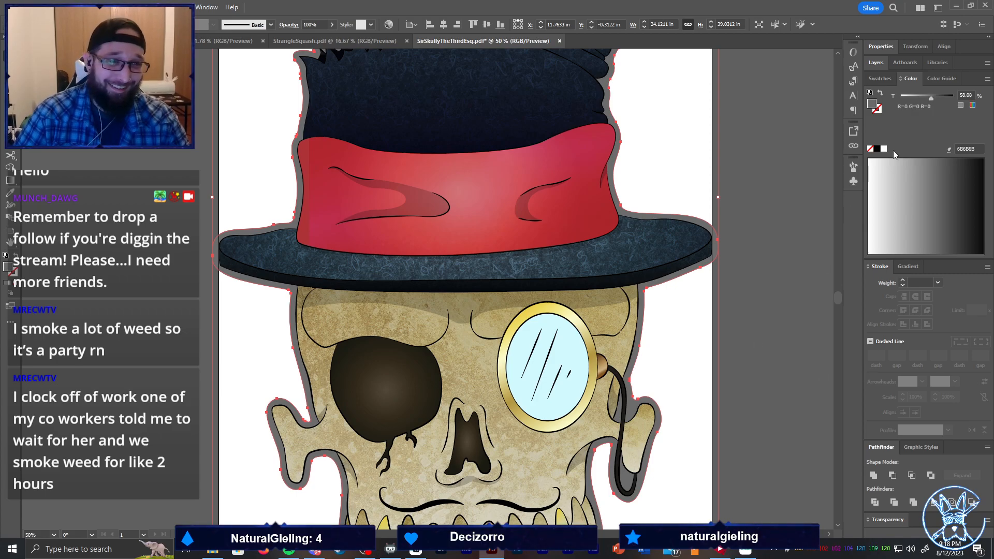
{"action": "left_click", "coordinate": [788, 187]}
{"action": "scroll", "coordinate": [788, 187], "scroll_direction": "down", "scroll_amount": 2}
{"action": "scroll", "coordinate": [795, 204], "scroll_direction": "up", "scroll_amount": 3}
{"action": "scroll", "coordinate": [761, 228], "scroll_direction": "right", "scroll_amount": 1}
Select the white backing shape and fit Artboard 1 to the artwork's bounds
{"action": "left_click", "coordinate": [728, 288]}
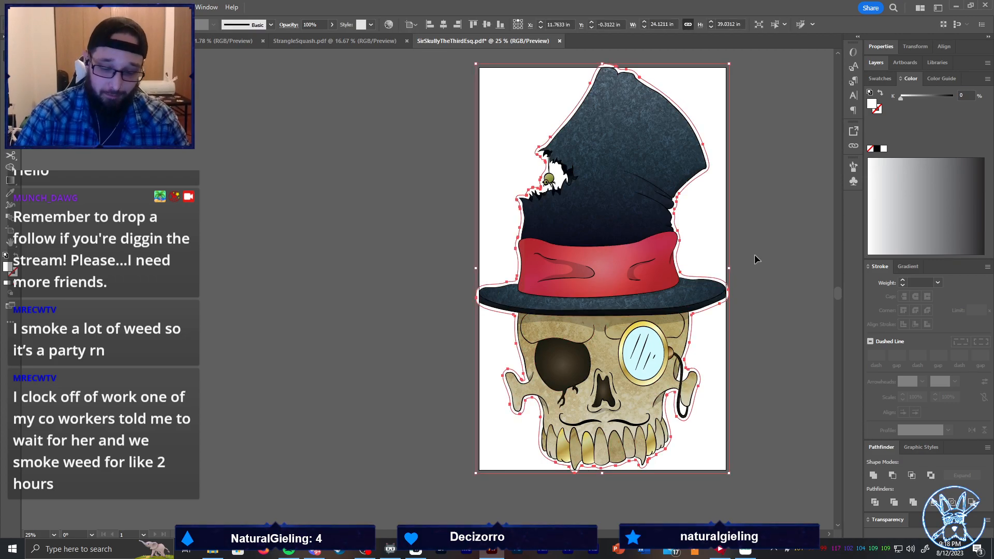
{"action": "key", "text": "shift+o"}
{"action": "left_click", "coordinate": [119, 24]}
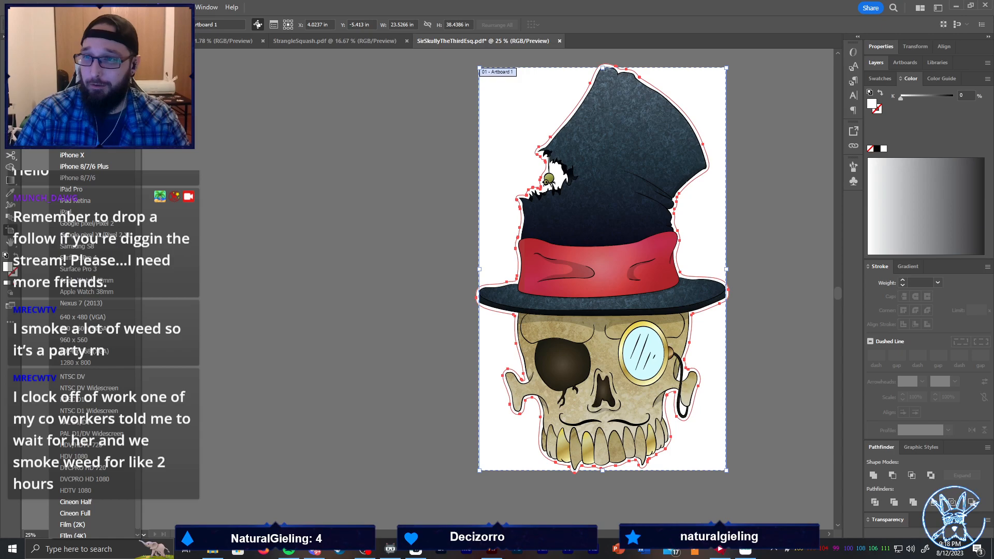
{"action": "left_click", "coordinate": [87, 59]}
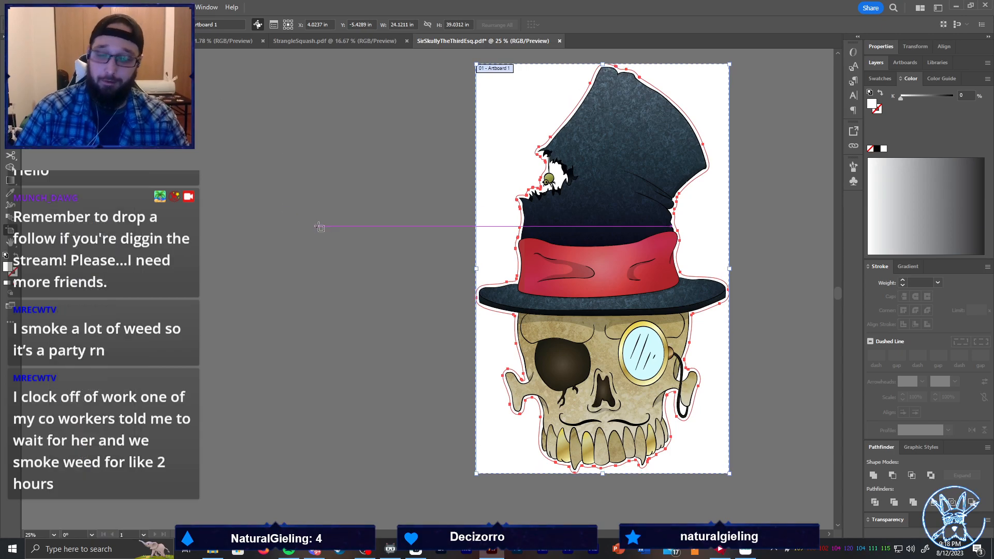
{"action": "key", "text": "Escape"}
Export the skull artwork as a transparent PNG-24 named SirSkullyTheThirdEsq.png into the Cricuct Files folder
{"action": "key", "text": "ctrl+alt+shift+s"}
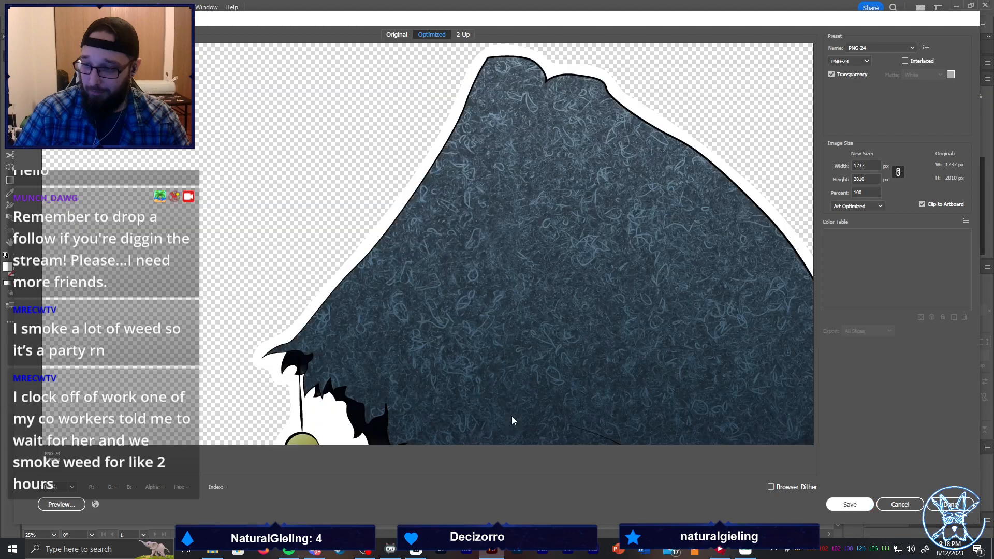
{"action": "double_click", "coordinate": [247, 126]}
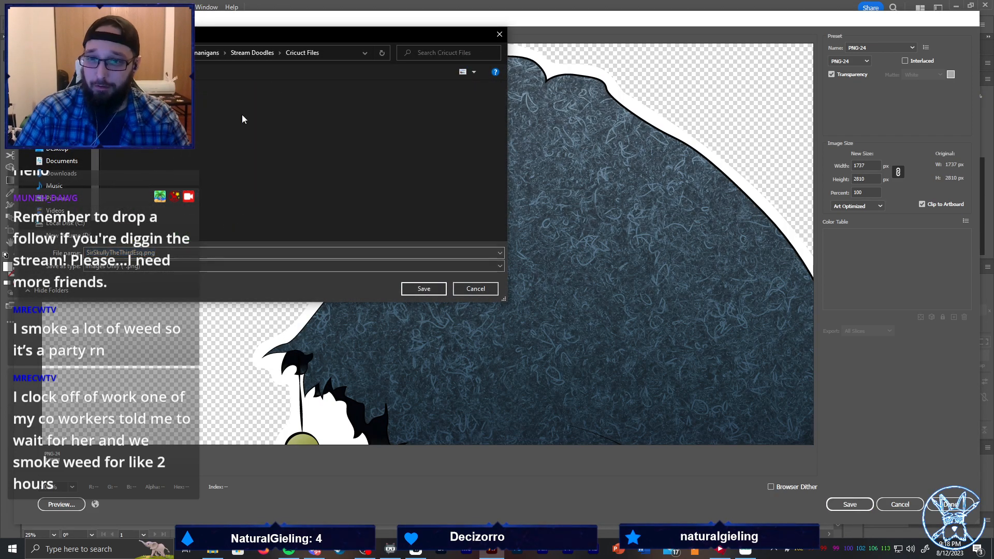
{"action": "left_click", "coordinate": [424, 289]}
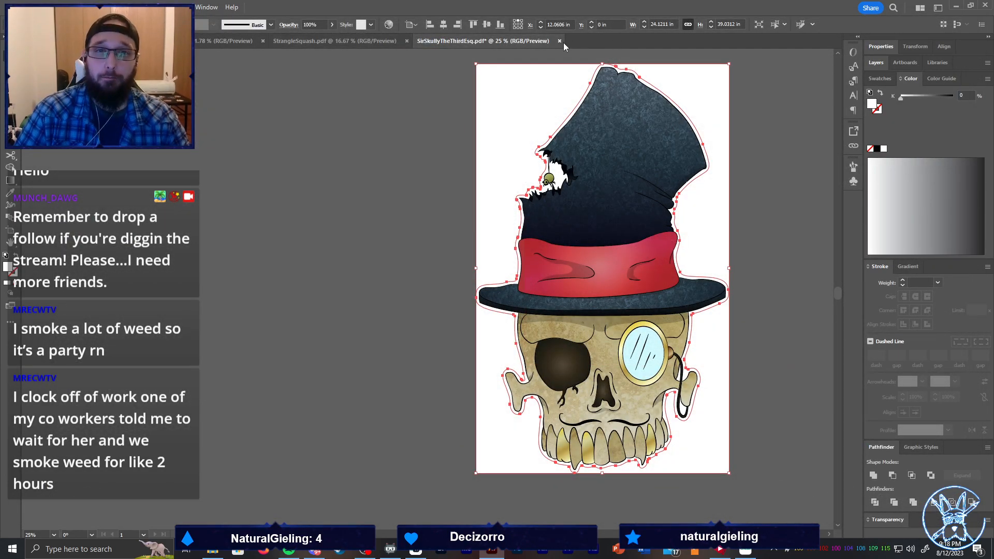
Close the SirSkullyTheThirdEsq.pdf document and select the pumpkin creature artwork in StrangleSquash.pdf
{"action": "left_click", "coordinate": [559, 41]}
{"action": "left_click", "coordinate": [548, 288]}
{"action": "left_click", "coordinate": [492, 283]}
{"action": "key", "text": "ctrl+equal"}
{"action": "key", "text": "ctrl+equal"}
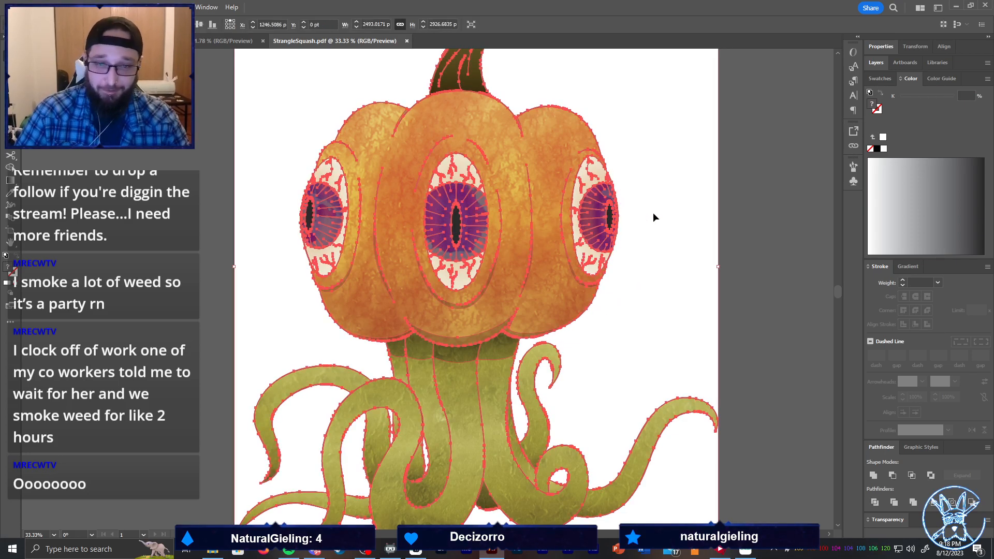
Select only the dark red linework of the pumpkin creature and unite it into one solid silhouette
{"action": "left_click", "coordinate": [659, 235]}
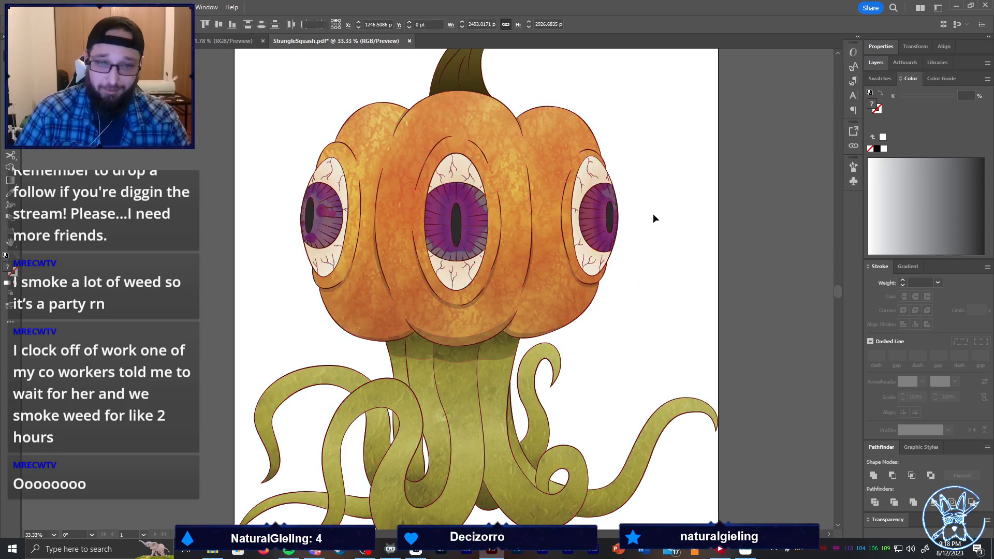
{"action": "left_click", "coordinate": [600, 151]}
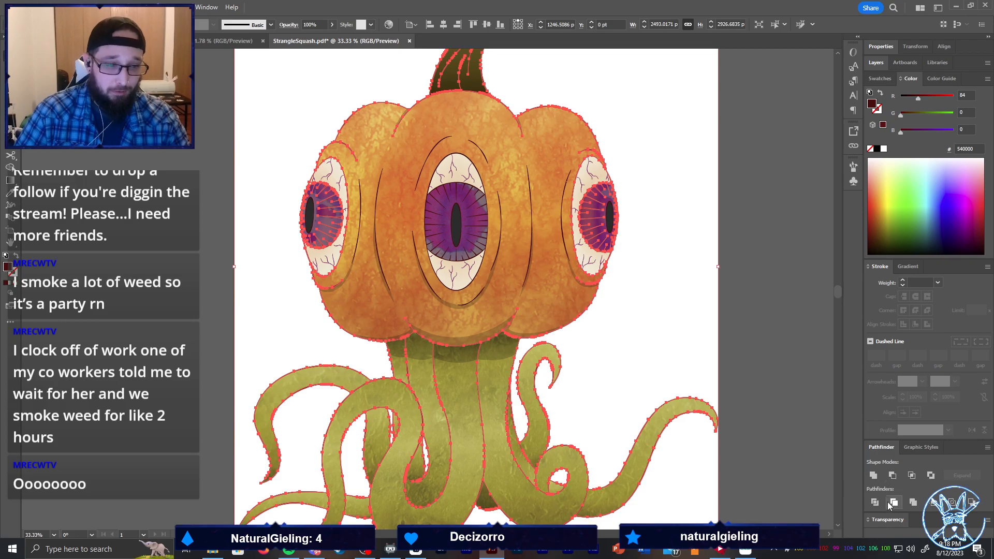
{"action": "left_click", "coordinate": [872, 476]}
{"action": "scroll", "coordinate": [725, 393], "scroll_direction": "down", "scroll_amount": 1}
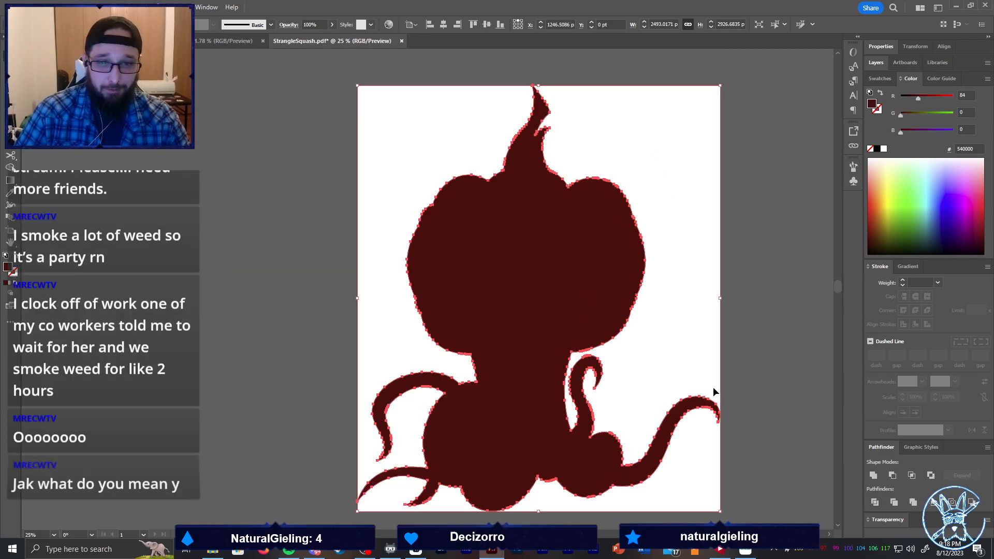
Swap the silhouette's fill to a stroke and set it to 30 pt with round caps and joins, aligned outside
{"action": "key", "text": "ctrl+z"}
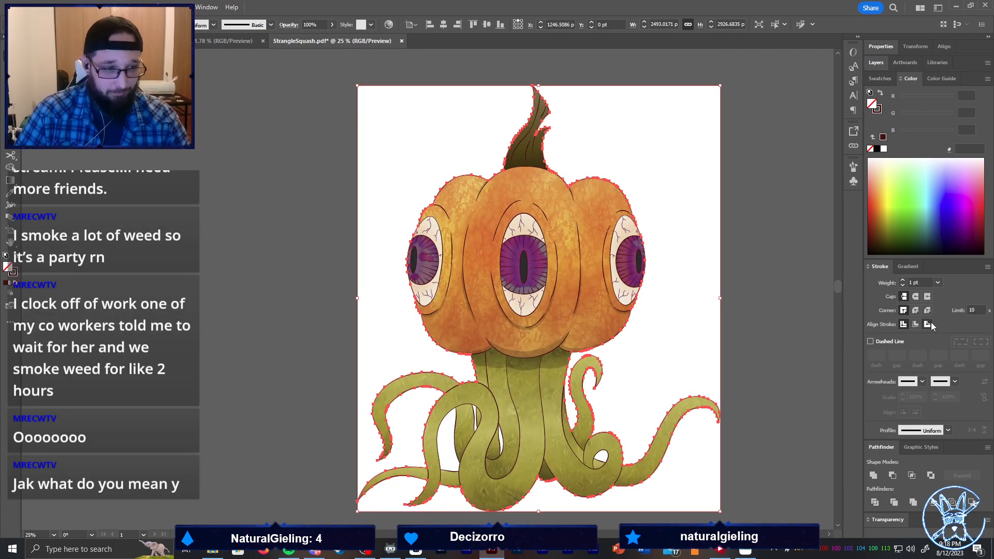
{"action": "left_click", "coordinate": [938, 283]}
{"action": "left_click", "coordinate": [950, 430]}
{"action": "left_click", "coordinate": [938, 283]}
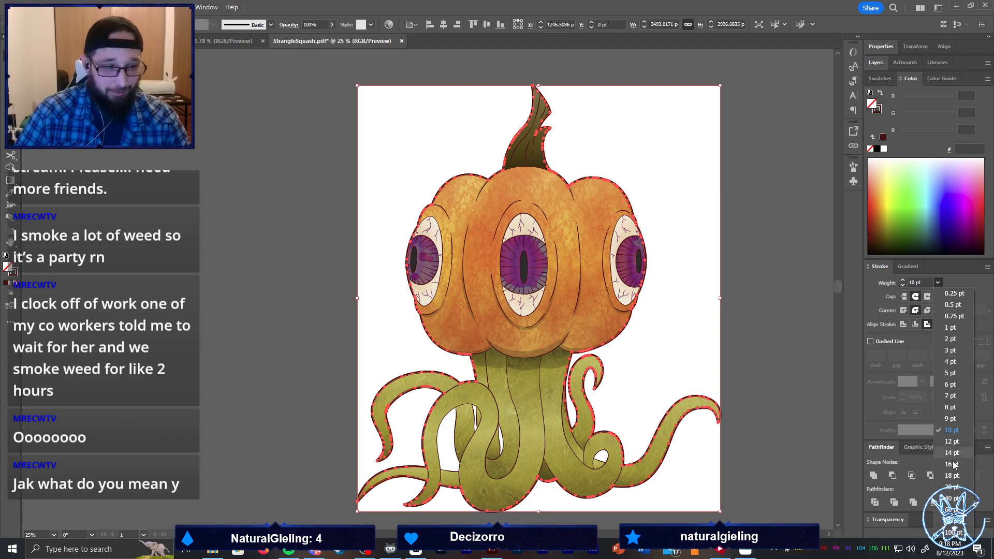
{"action": "left_click", "coordinate": [954, 488]}
{"action": "left_click", "coordinate": [903, 282]}
{"action": "left_click", "coordinate": [903, 282]}
{"action": "left_click", "coordinate": [903, 282]}
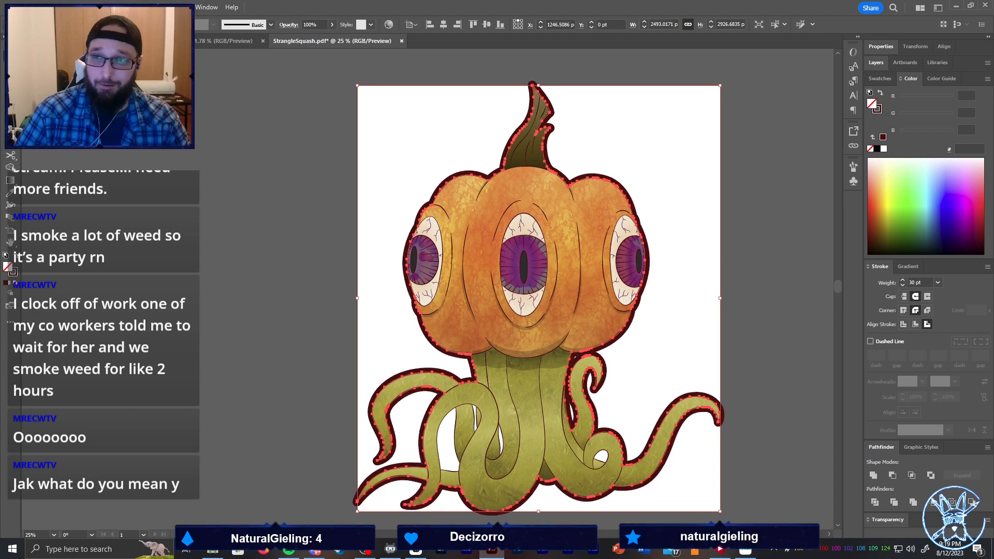
Expand the silhouette's thick stroke into shapes and unite them into one solid backing shape
{"action": "left_click", "coordinate": [88, 7]}
{"action": "left_click", "coordinate": [145, 149]}
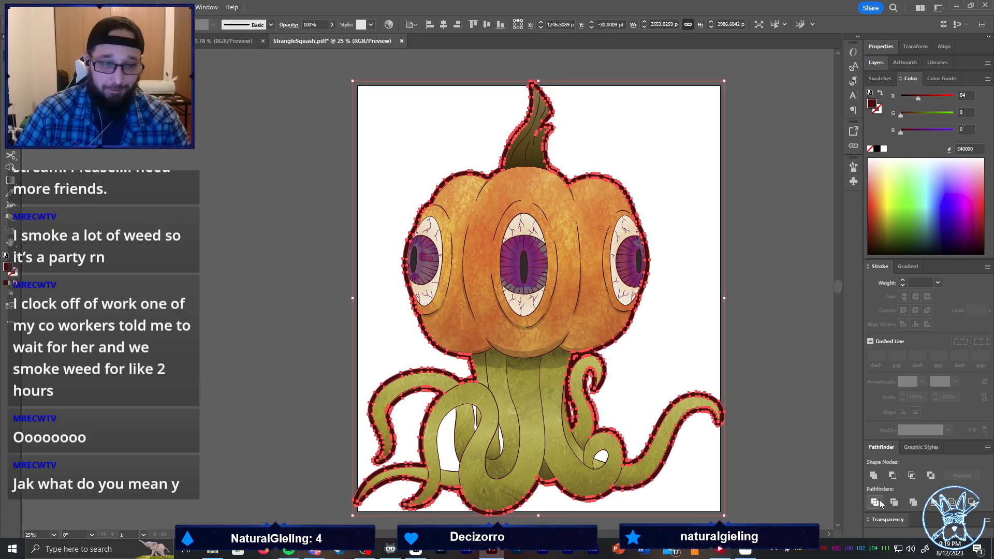
{"action": "left_click", "coordinate": [873, 475]}
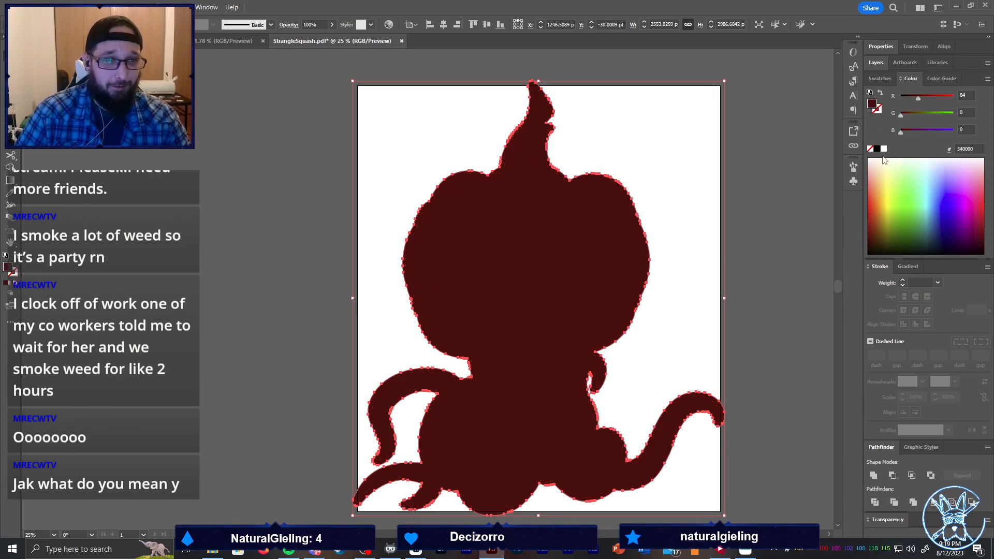
Fill the backing silhouette with green 54A600 and send it behind the pumpkin artwork
{"action": "left_click", "coordinate": [934, 114]}
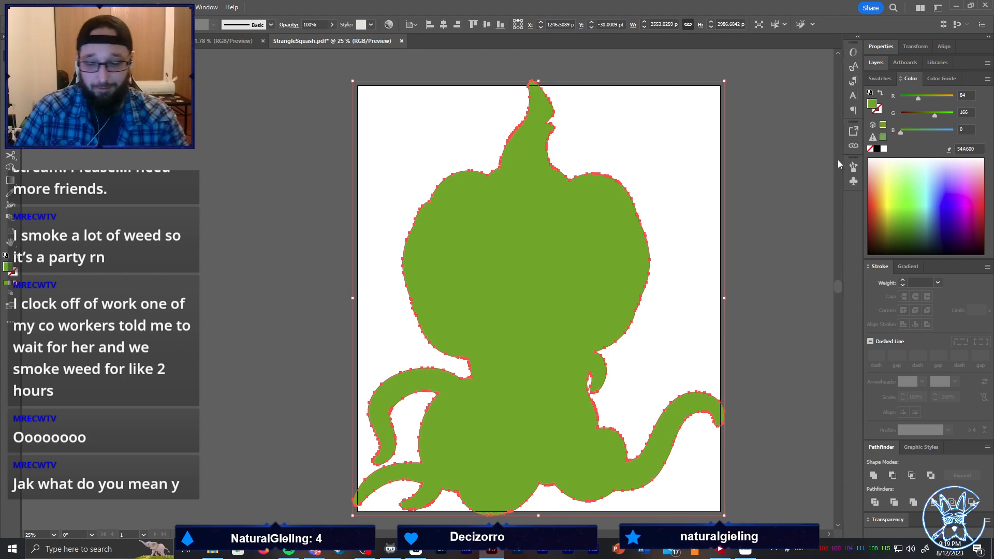
{"action": "key", "text": "ctrl+shift+bracketleft"}
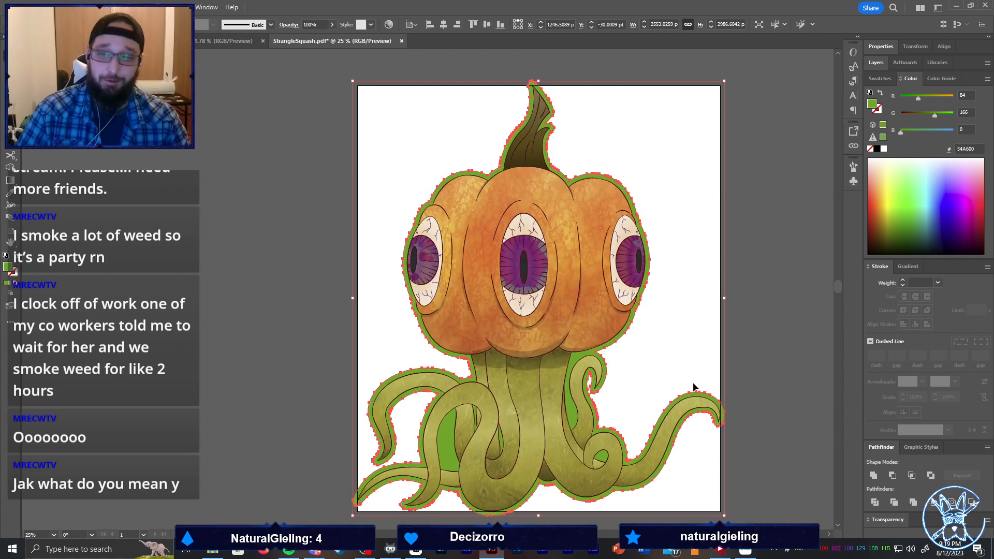
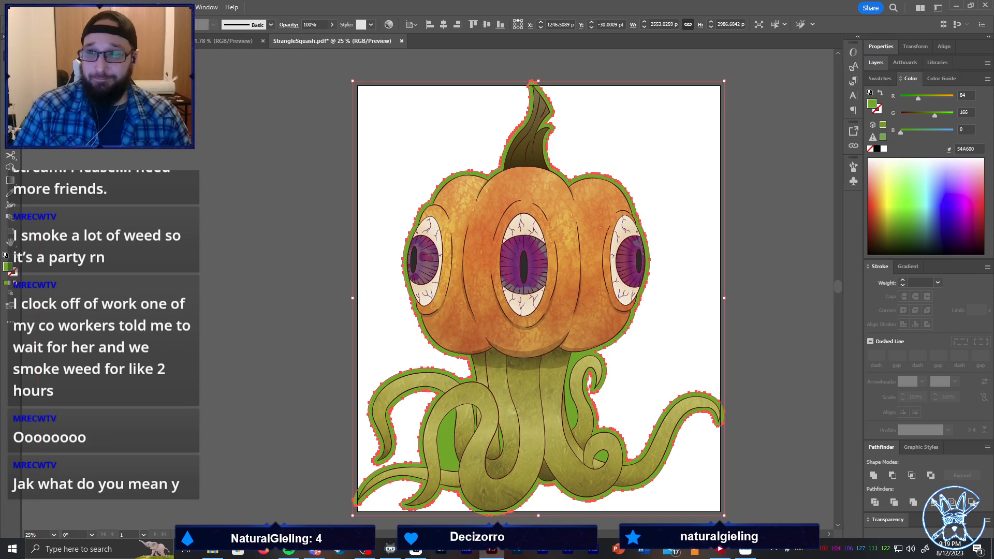
Simplify the green backing path to reduce its anchor points
{"action": "left_click", "coordinate": [85, 7]}
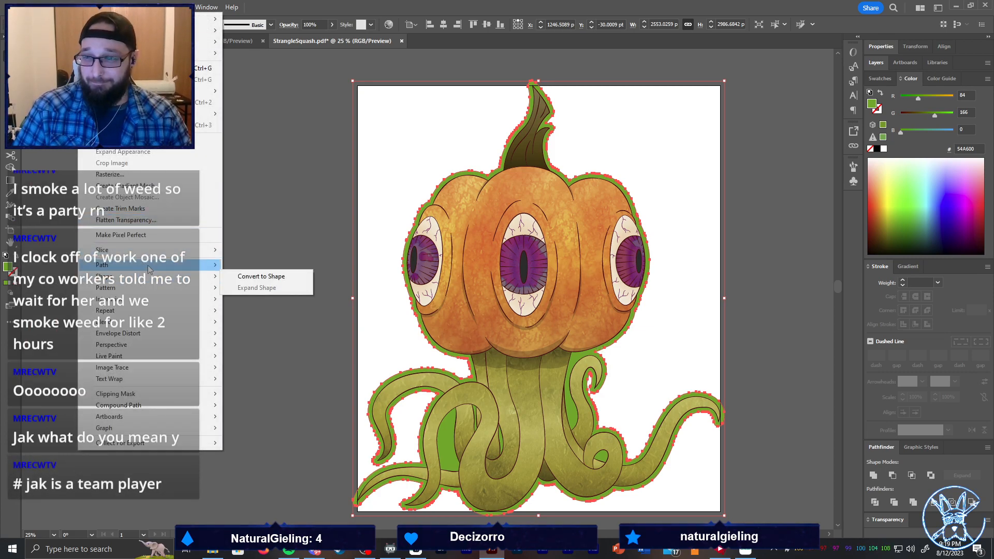
{"action": "mouse_move", "coordinate": [148, 265]}
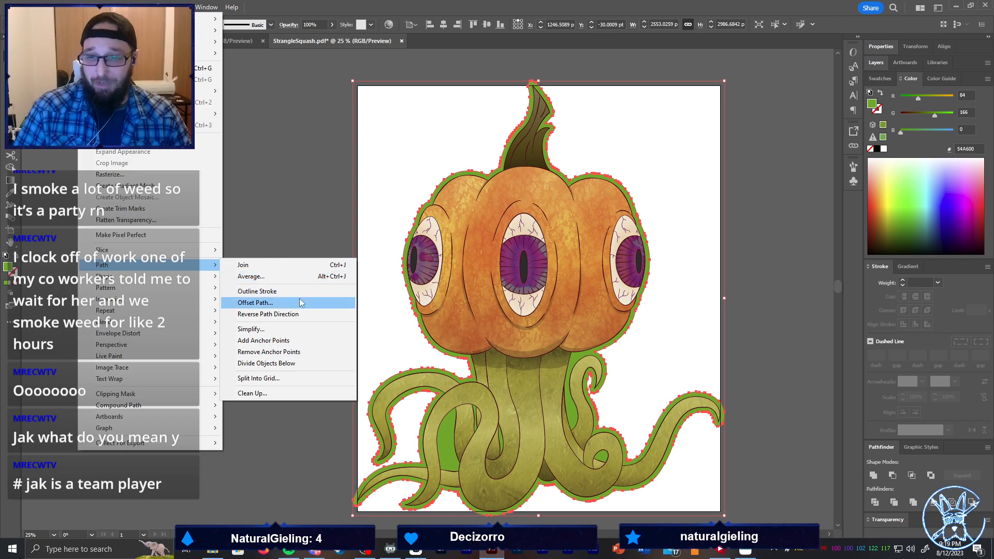
{"action": "left_click", "coordinate": [318, 330]}
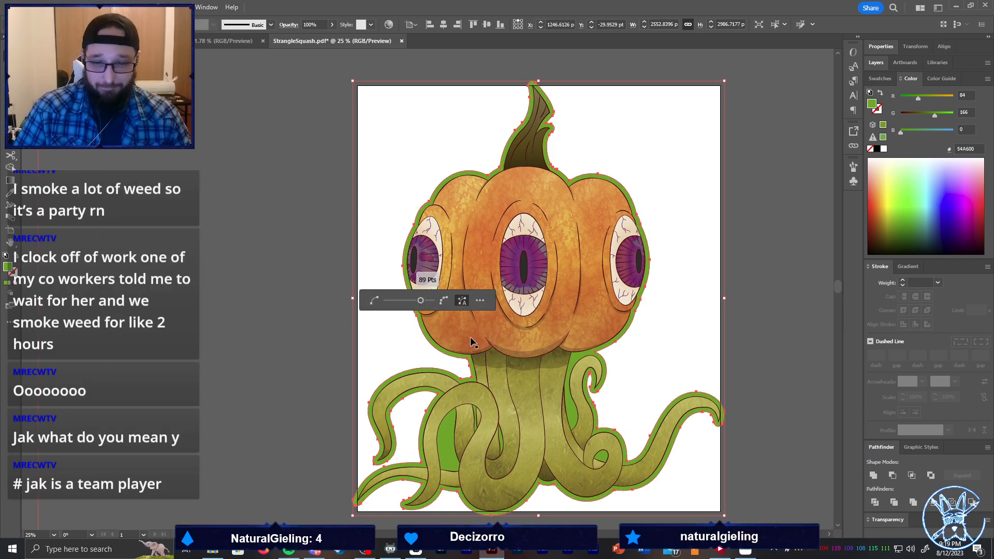
{"action": "left_click_drag", "start_coordinate": [421, 300], "coordinate": [366, 302]}
{"action": "left_click", "coordinate": [253, 327]}
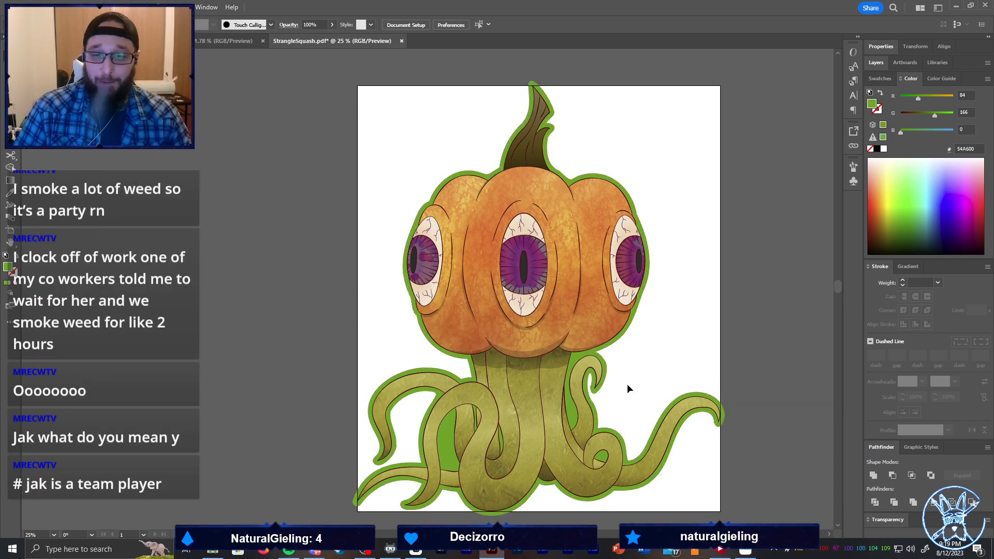
Round the green backing outline's inner corners beneath the pumpkin, beside the small curled right tentacle and above the upper-left tentacle
{"action": "scroll", "coordinate": [627, 383], "scroll_direction": "up", "scroll_amount": 2}
{"action": "left_click", "coordinate": [568, 332]}
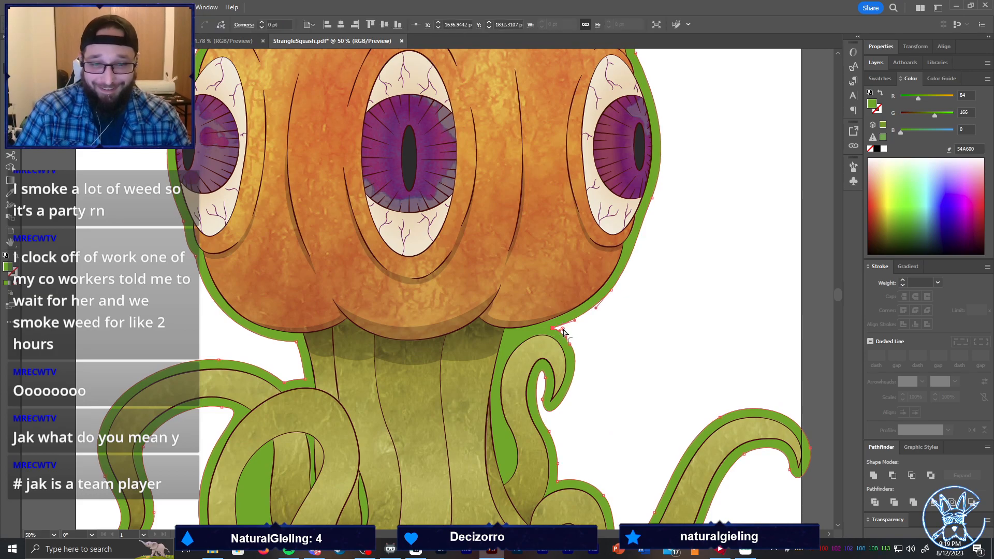
{"action": "left_click", "coordinate": [550, 401]}
{"action": "left_click", "coordinate": [304, 368]}
{"action": "left_click", "coordinate": [288, 382]}
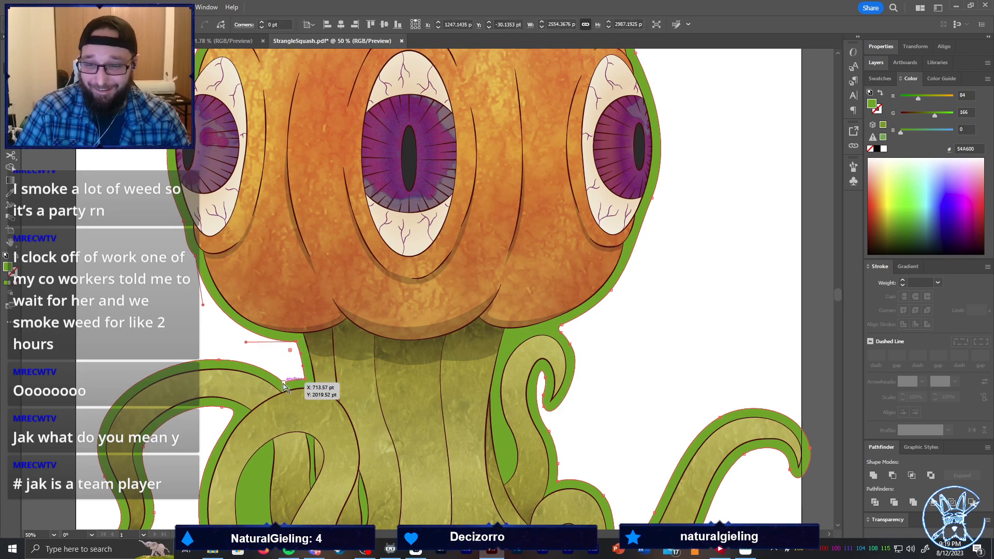
{"action": "left_click_drag", "start_coordinate": [287, 373], "coordinate": [288, 368]}
{"action": "left_click", "coordinate": [279, 359]}
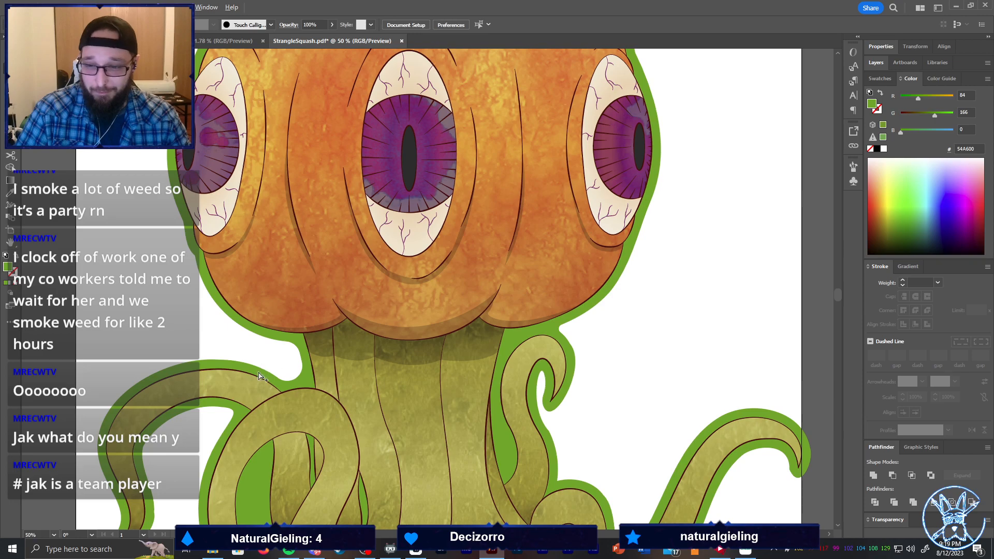
Round the backing outline's inner corners where the lower-left tentacles cross
{"action": "scroll", "coordinate": [259, 375], "scroll_direction": "down", "scroll_amount": 6}
{"action": "scroll", "coordinate": [227, 455], "scroll_direction": "up", "scroll_amount": 1}
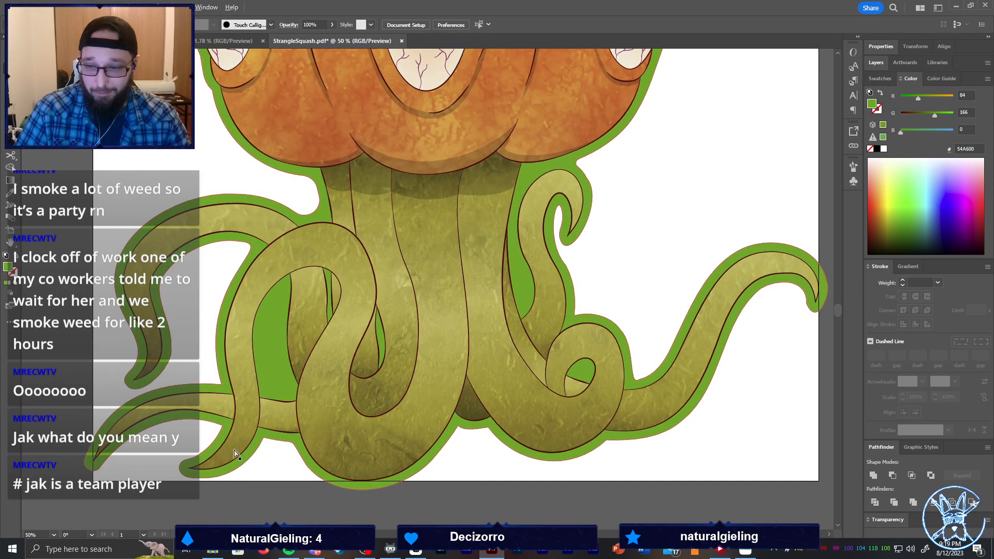
{"action": "left_click", "coordinate": [221, 424]}
{"action": "left_click_drag", "start_coordinate": [213, 428], "coordinate": [211, 429]}
{"action": "left_click", "coordinate": [221, 383]}
{"action": "mouse_move", "coordinate": [214, 377]}
{"action": "left_mouse_down"}
{"action": "mouse_move", "coordinate": [206, 372]}
{"action": "mouse_move", "coordinate": [214, 378]}
{"action": "left_mouse_up"}
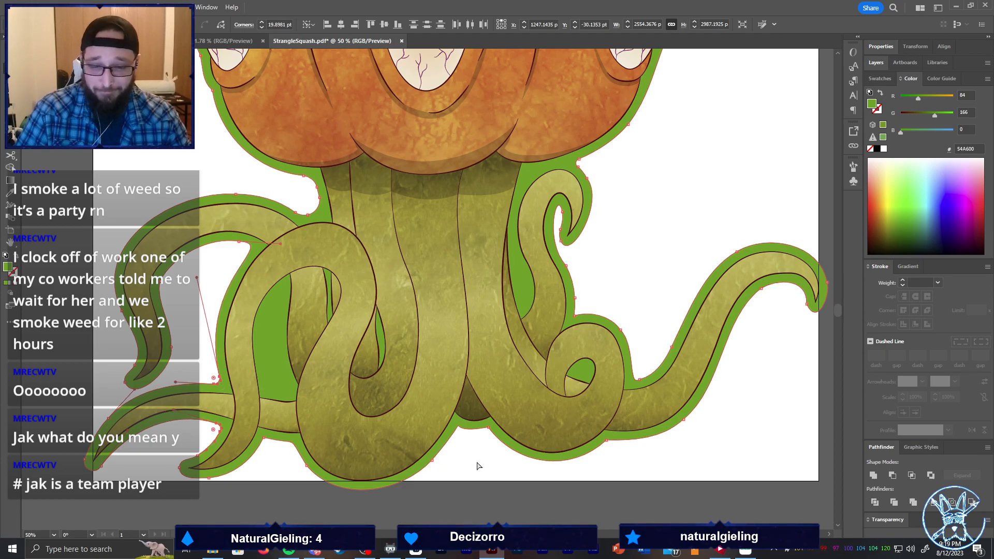
{"action": "left_click", "coordinate": [477, 466]}
Round the backing outline's corner in the gap between the two large central tentacle loops at the base
{"action": "left_click", "coordinate": [459, 427]}
{"action": "left_click_drag", "start_coordinate": [464, 428], "coordinate": [481, 444]}
{"action": "left_click", "coordinate": [433, 464]}
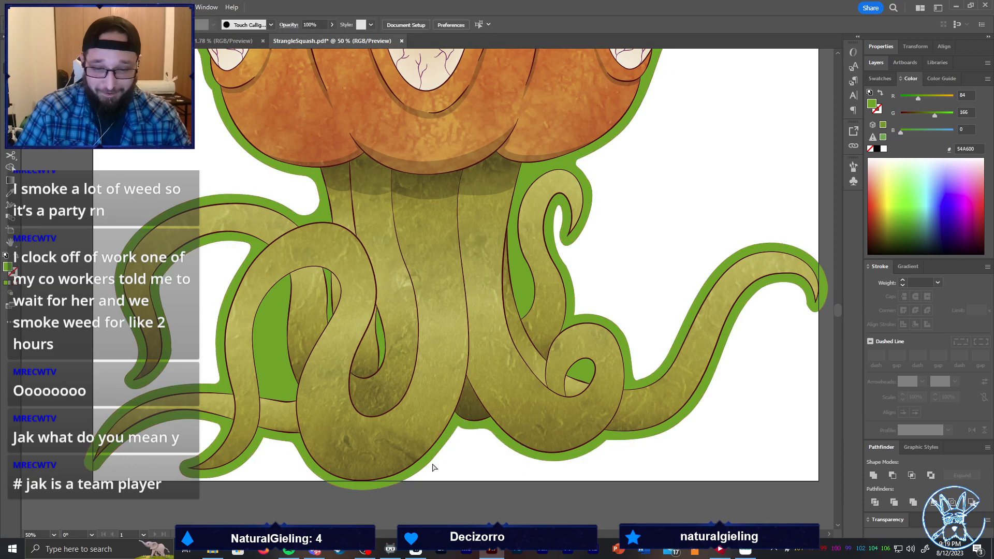
{"action": "left_click", "coordinate": [462, 417]}
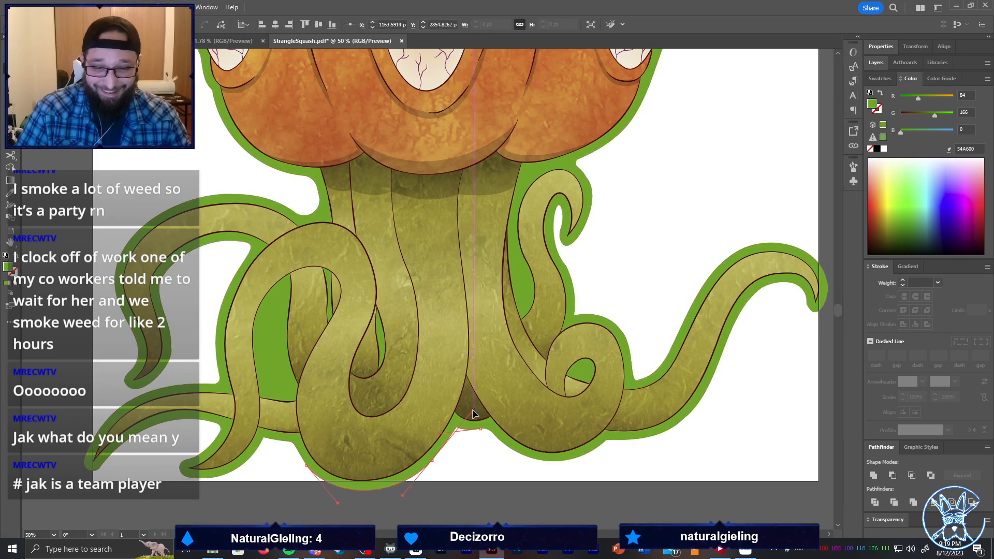
{"action": "left_click", "coordinate": [472, 460]}
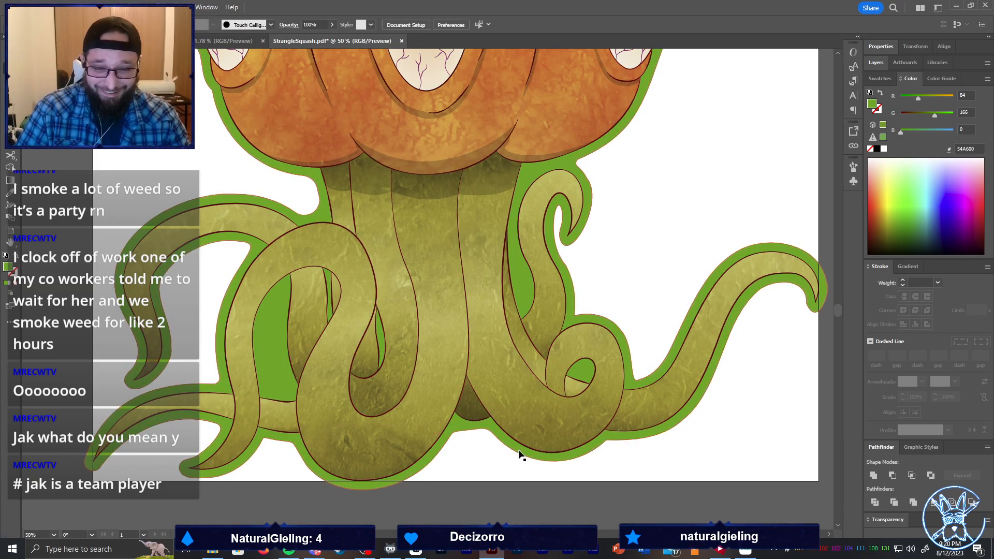
Round the backing outline's corners around the right tentacle loop, beneath it and where it meets the small upright tentacle
{"action": "scroll", "coordinate": [519, 455], "scroll_direction": "right", "scroll_amount": 5}
{"action": "left_click", "coordinate": [492, 443]}
{"action": "left_click_drag", "start_coordinate": [500, 452], "coordinate": [506, 454]}
{"action": "left_click", "coordinate": [526, 364]}
{"action": "left_click", "coordinate": [471, 327]}
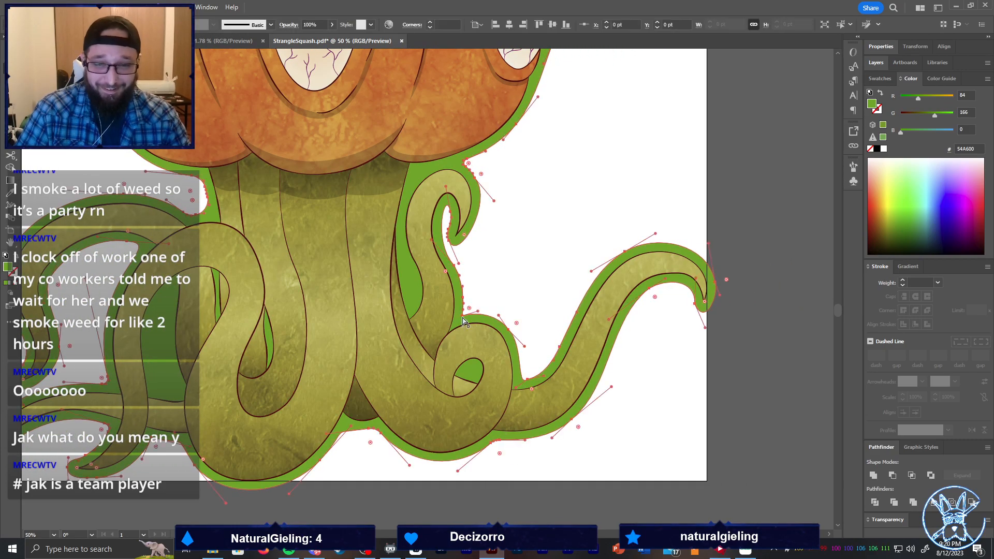
{"action": "left_click", "coordinate": [463, 315]}
{"action": "left_click_drag", "start_coordinate": [469, 309], "coordinate": [470, 308]}
{"action": "left_click", "coordinate": [468, 278]}
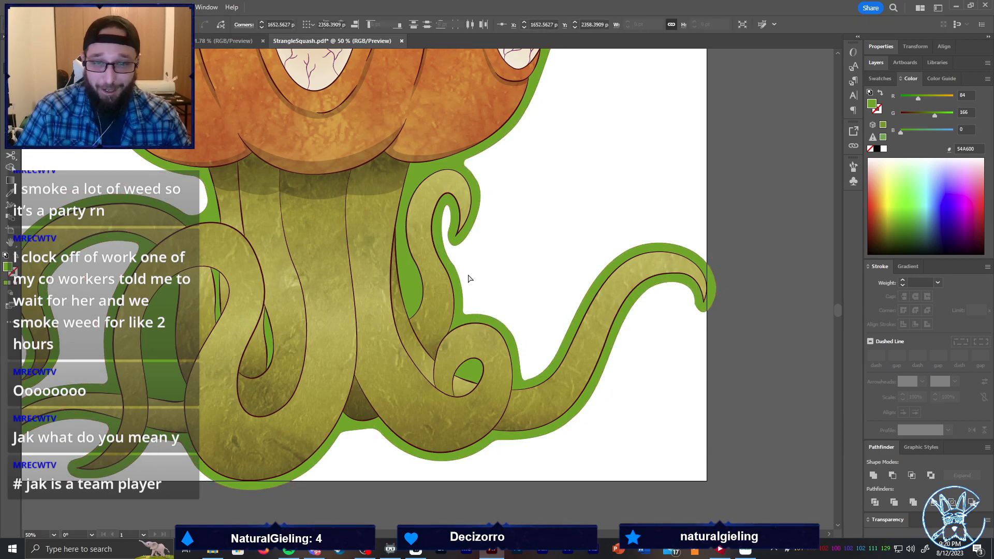
Round the backing outline's notch between the two tips of the pumpkin stem to a radius of about 20.5 pt
{"action": "scroll", "coordinate": [505, 265], "scroll_direction": "up", "scroll_amount": 2}
{"action": "scroll", "coordinate": [505, 264], "scroll_direction": "down", "scroll_amount": 4}
{"action": "scroll", "coordinate": [456, 189], "scroll_direction": "up", "scroll_amount": 4}
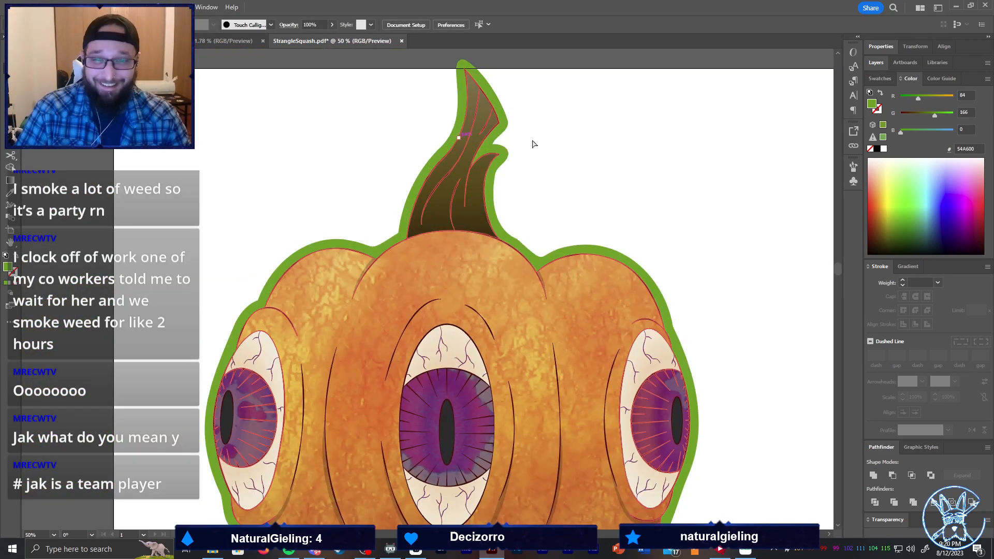
{"action": "left_click", "coordinate": [506, 144]}
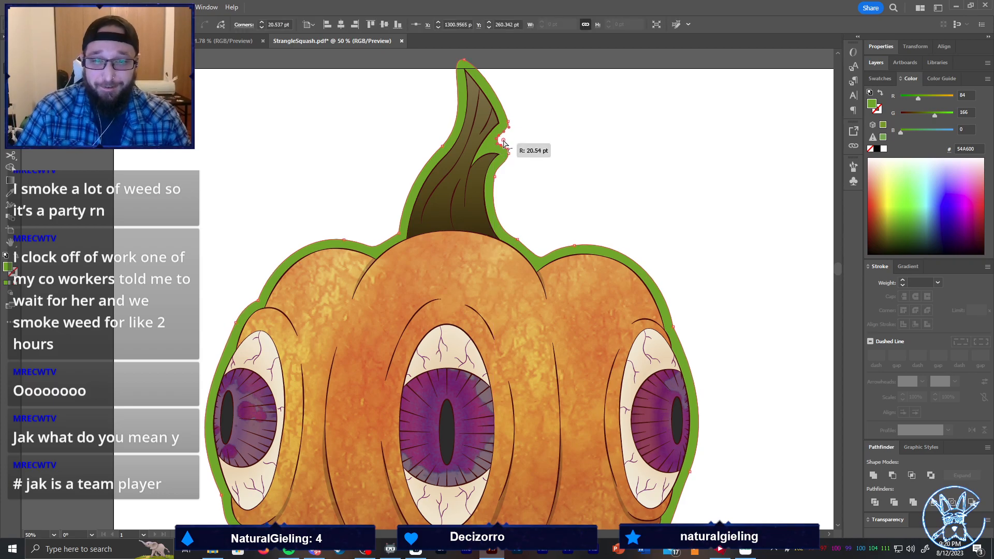
{"action": "left_click", "coordinate": [574, 167]}
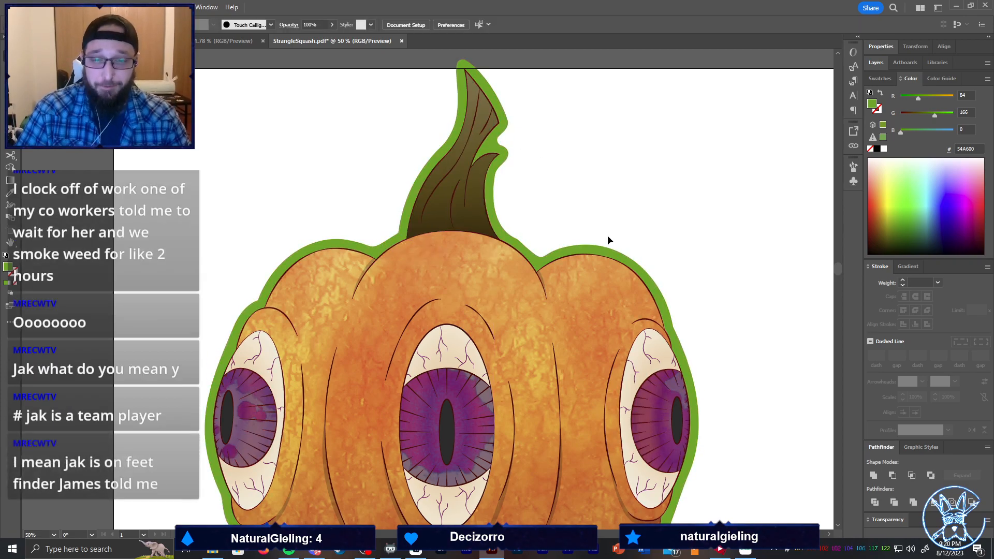
Recolor the pumpkin's green backing shape white
{"action": "scroll", "coordinate": [596, 243], "scroll_direction": "down", "scroll_amount": 2}
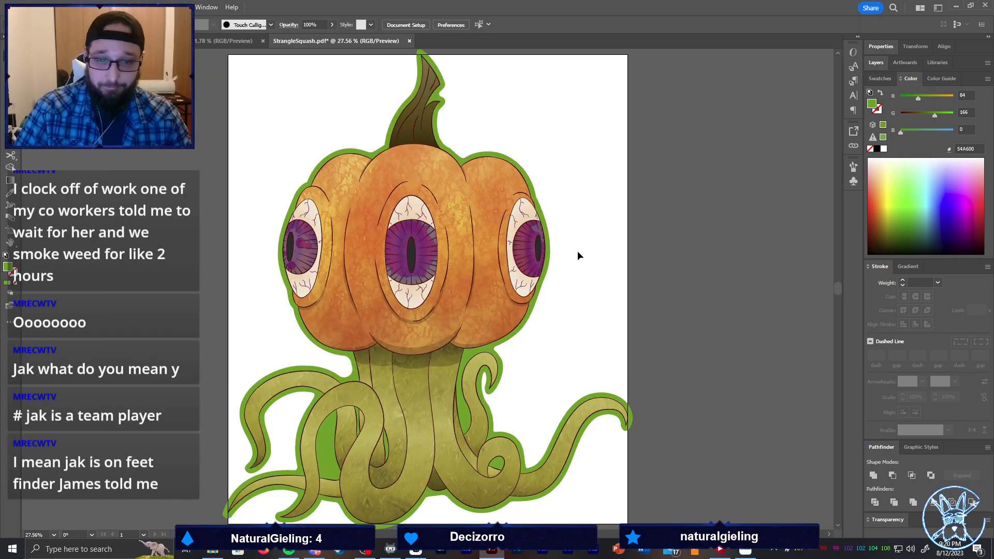
{"action": "left_click", "coordinate": [515, 337]}
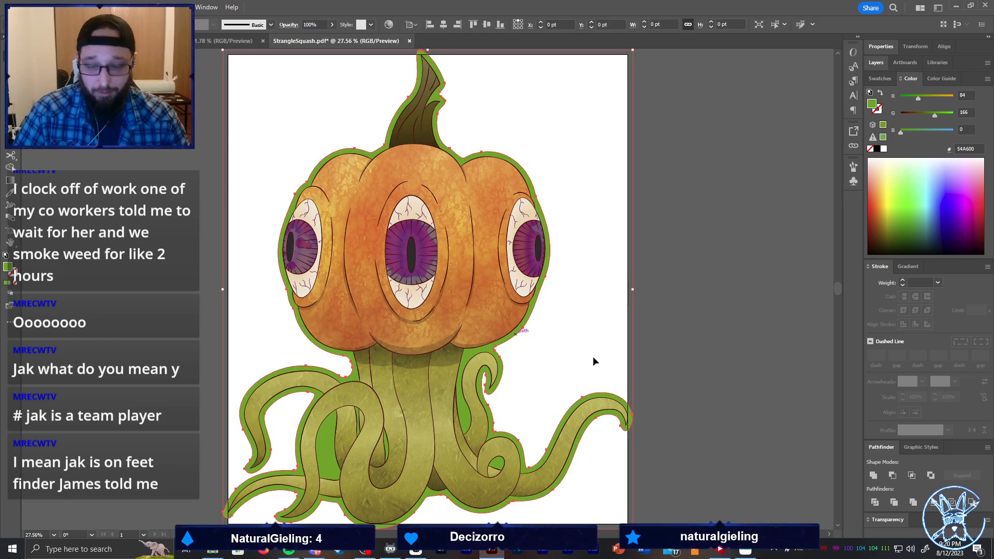
{"action": "left_click", "coordinate": [883, 150]}
Fit the artboard to the bounds of the pumpkin artwork with its white border
{"action": "key", "text": "shift+o"}
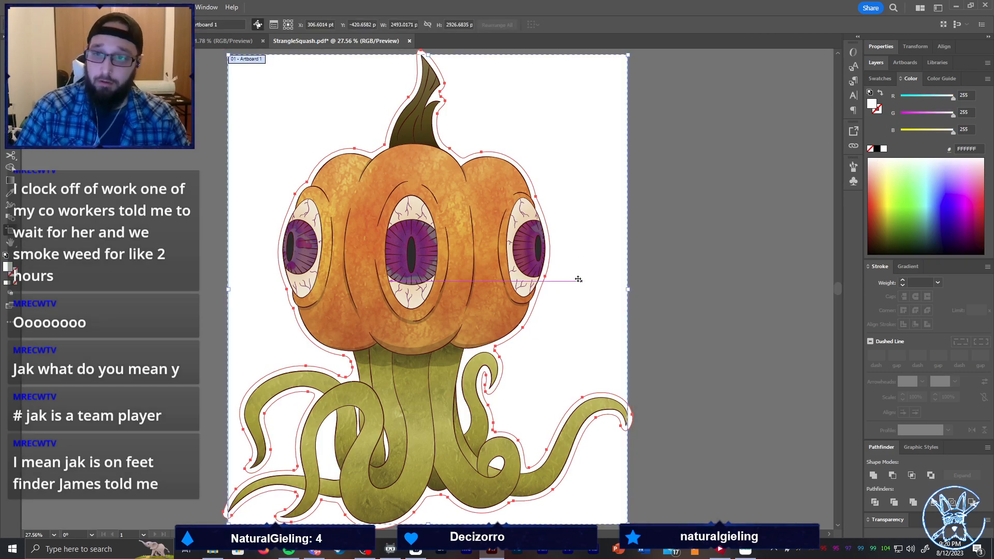
{"action": "left_click", "coordinate": [78, 25]}
{"action": "left_click", "coordinate": [80, 54]}
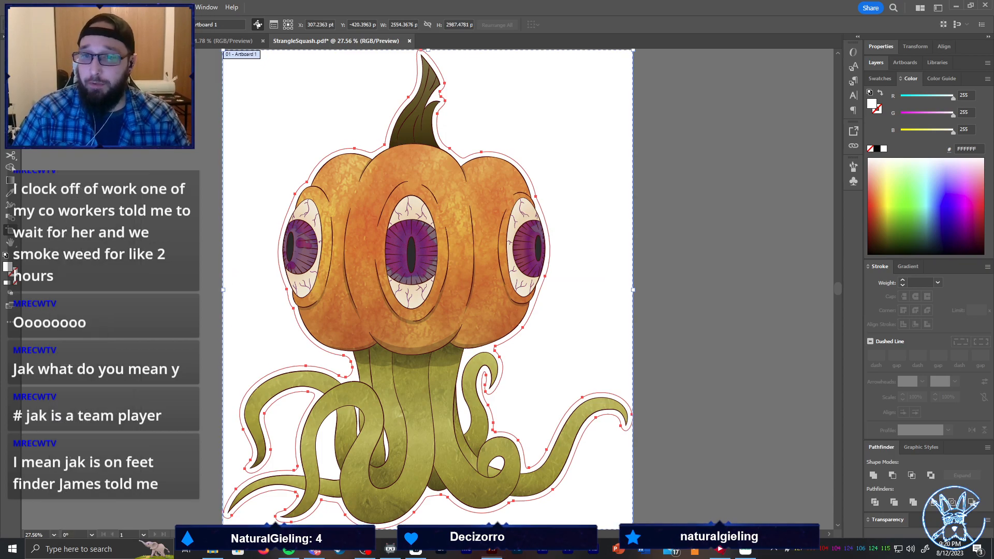
{"action": "key", "text": "v"}
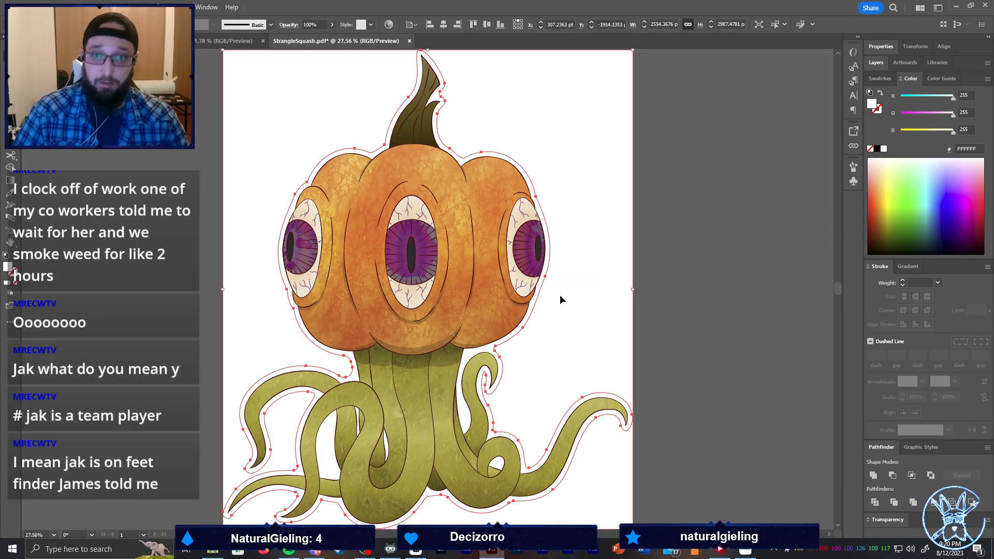
Export the bordered pumpkin as a transparent PNG-24 at 2554 x 2987 px in the Stream Doodles folder, and close the StrangleSquash document
{"action": "key", "text": "ctrl+alt+shift+s"}
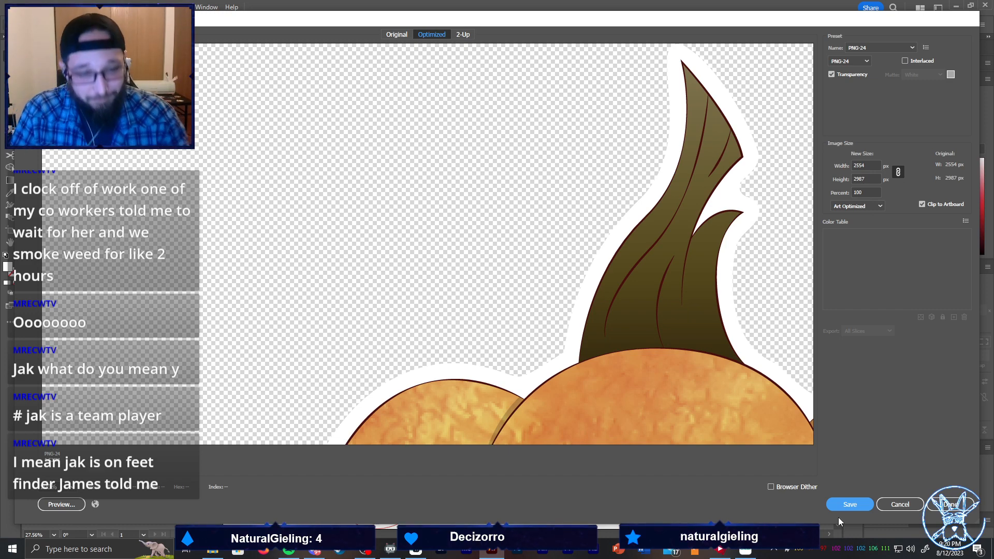
{"action": "left_click", "coordinate": [848, 503]}
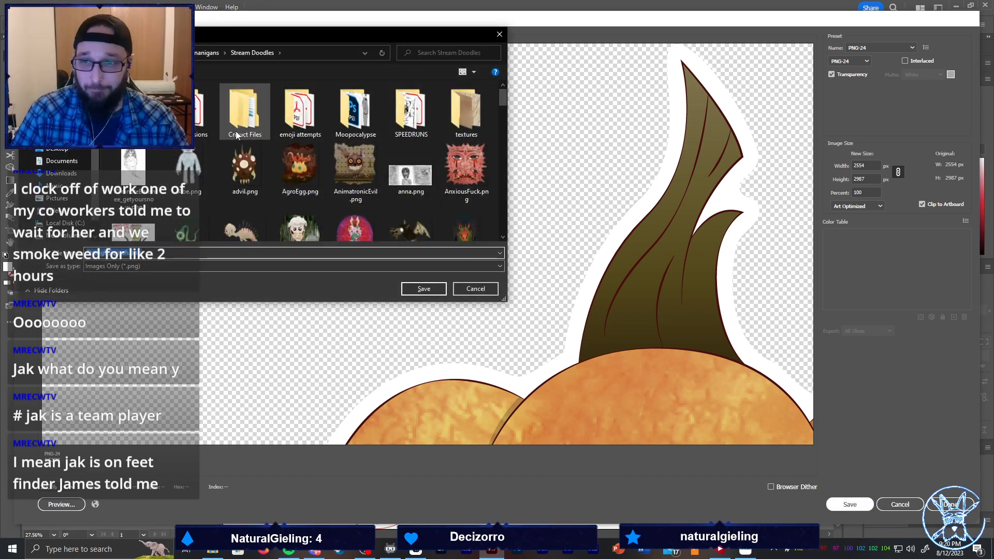
{"action": "left_click", "coordinate": [425, 288]}
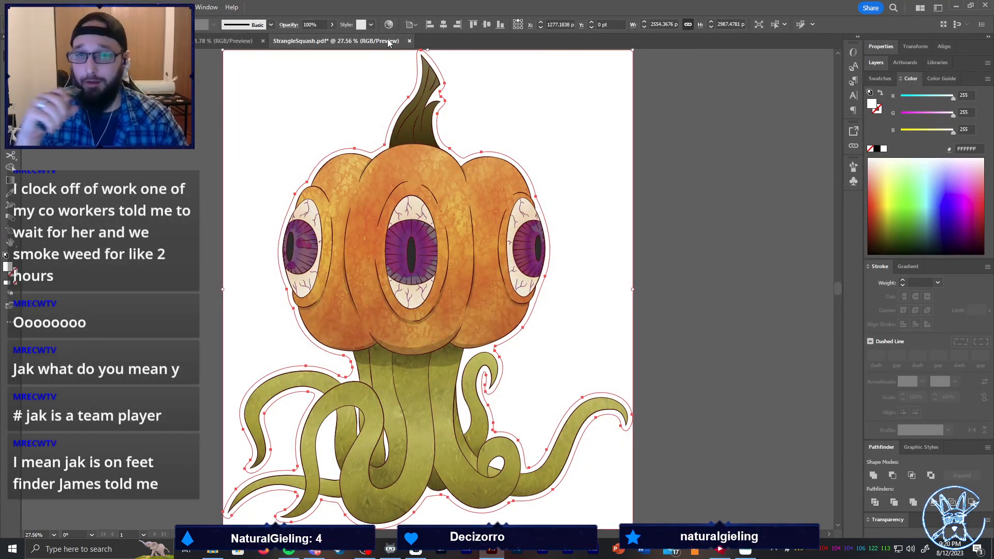
{"action": "left_click", "coordinate": [409, 41]}
{"action": "left_click", "coordinate": [561, 289]}
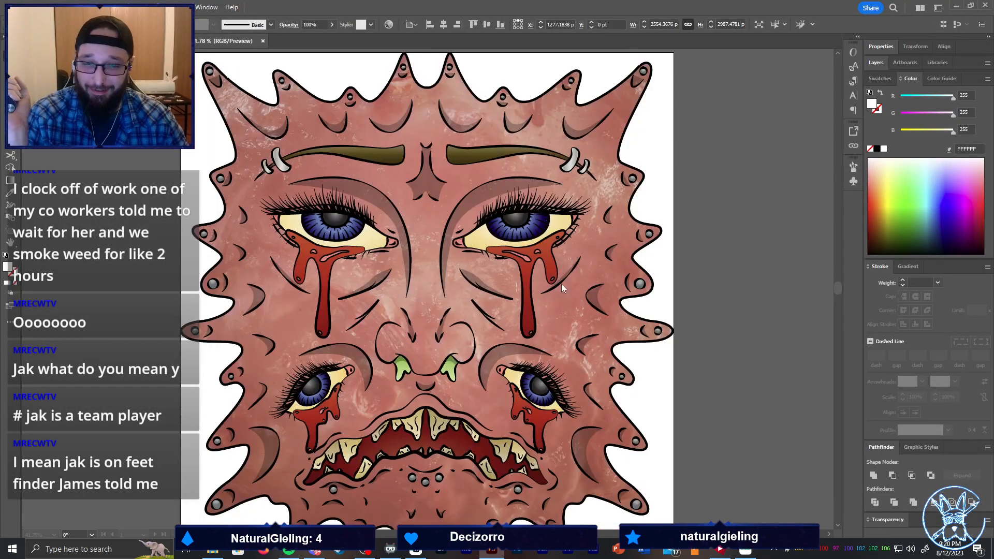
Unite a copy of the whole spiky face artwork into one silhouette and turn its black fill into an unfilled black outline
{"action": "key", "text": "ctrl+a"}
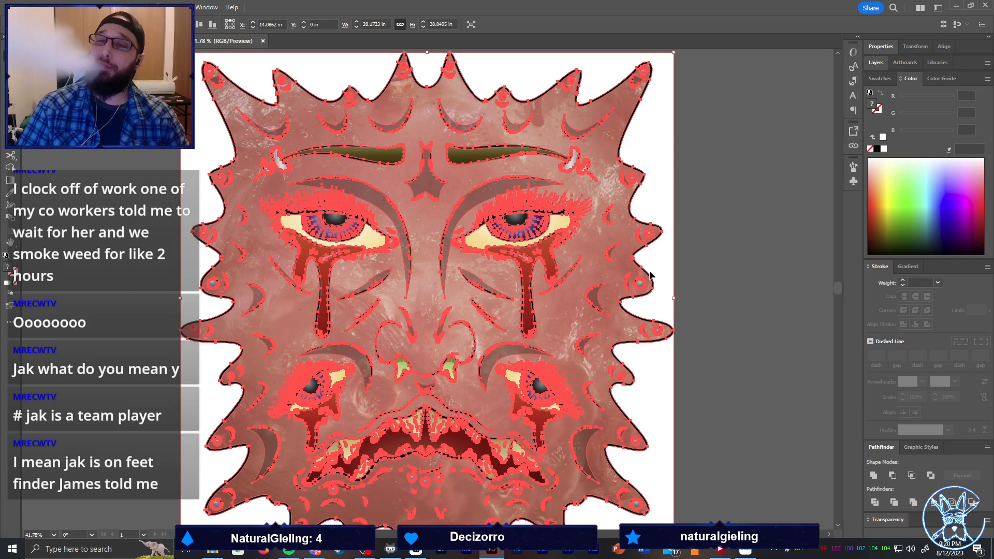
{"action": "left_click", "coordinate": [679, 277]}
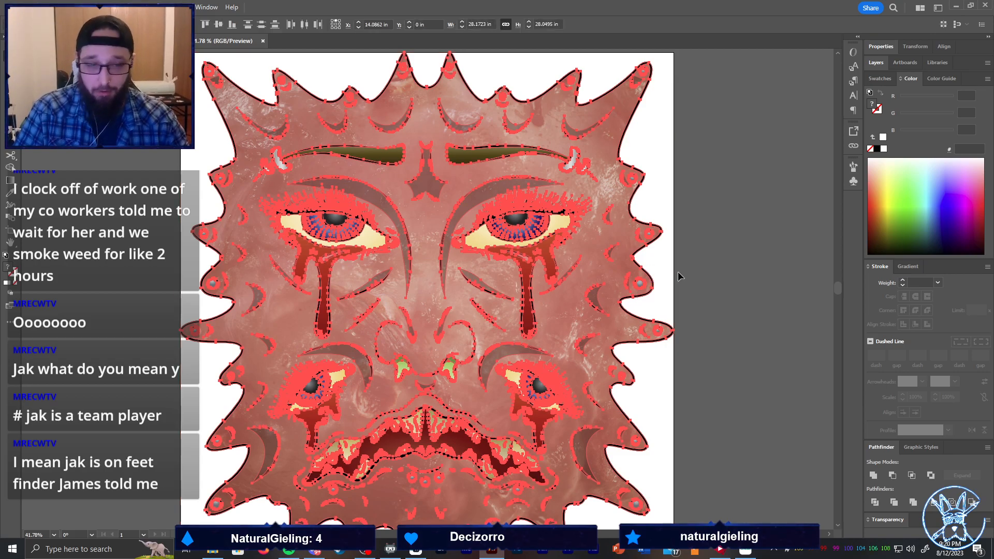
{"action": "left_click", "coordinate": [651, 275]}
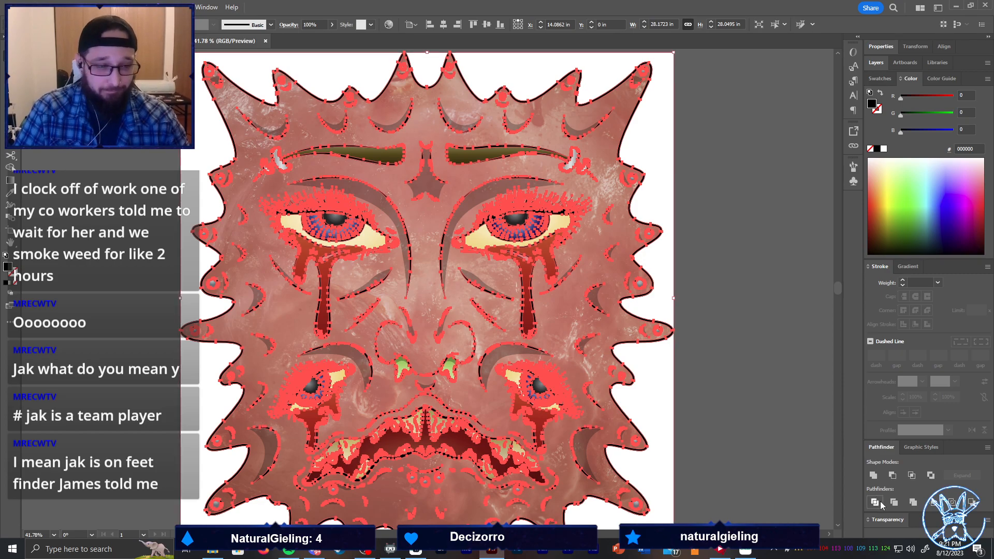
{"action": "left_click", "coordinate": [873, 480]}
{"action": "key", "text": "ctrl+minus"}
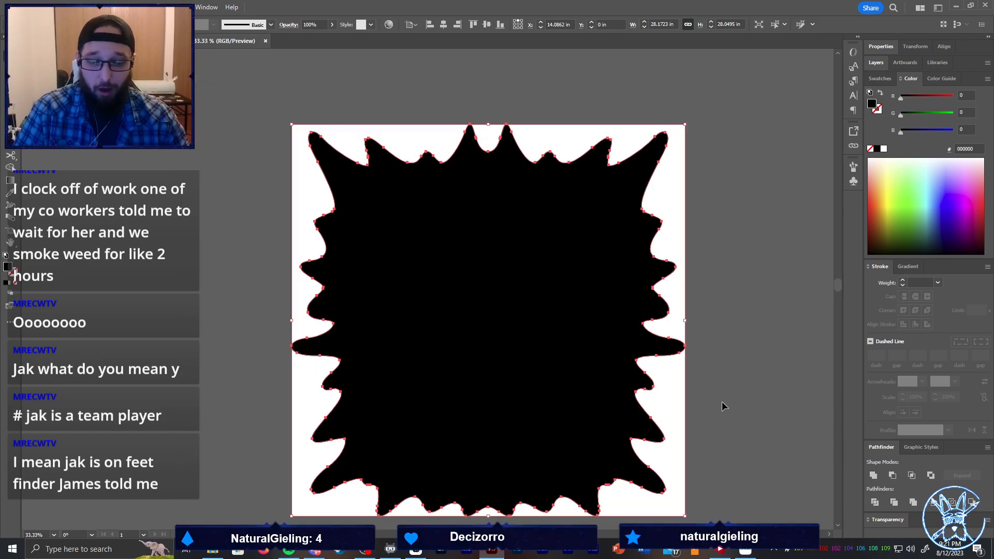
{"action": "key", "text": "ctrl+0"}
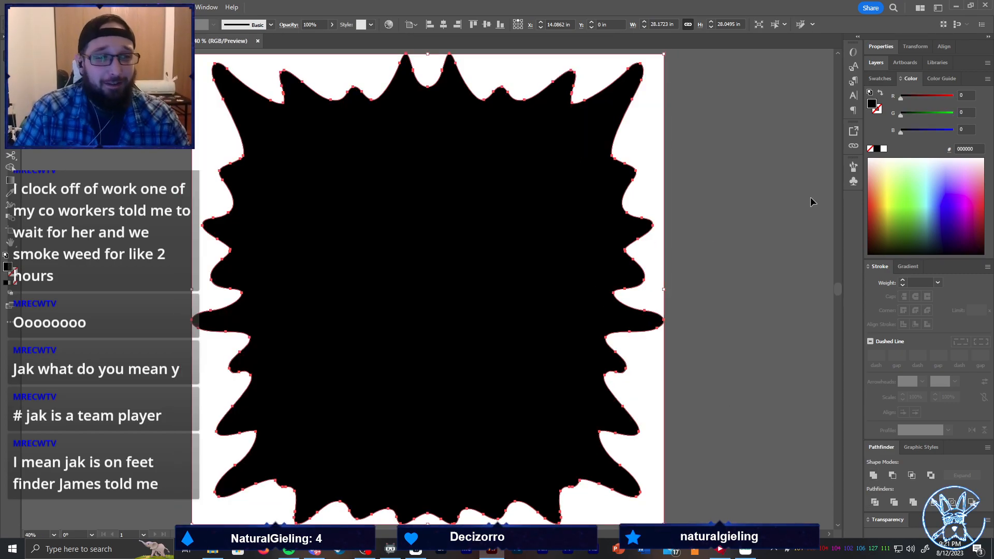
{"action": "key", "text": "ctrl+z"}
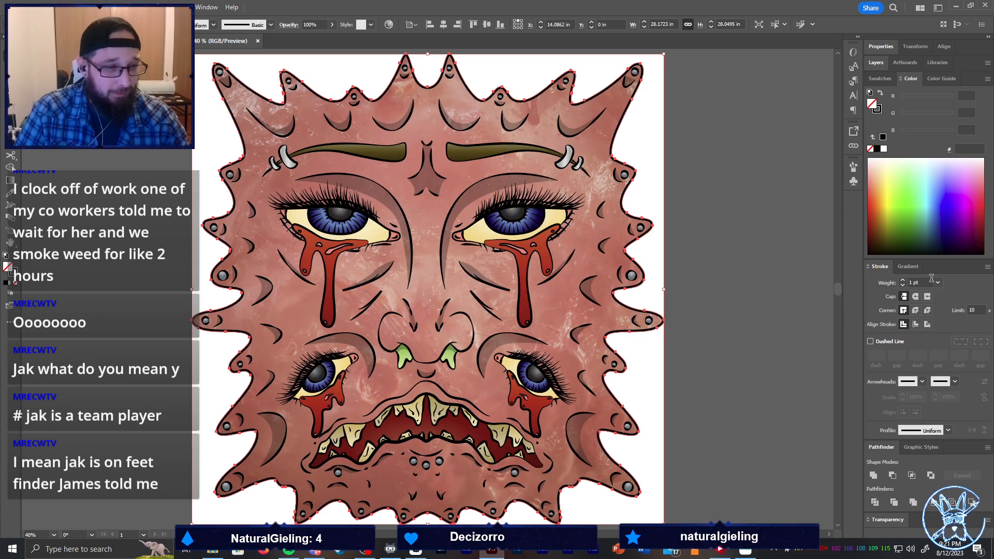
Give the face silhouette a 20 pt bright green stroke (00F62E) aligned outside, with round caps and corners
{"action": "left_click", "coordinate": [927, 324]}
{"action": "left_click", "coordinate": [938, 283]}
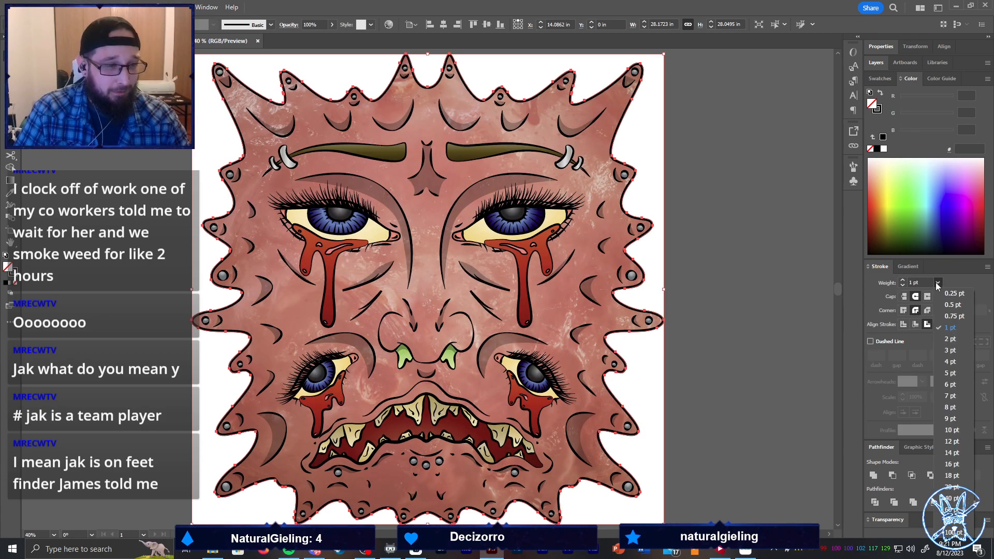
{"action": "left_click", "coordinate": [952, 487]}
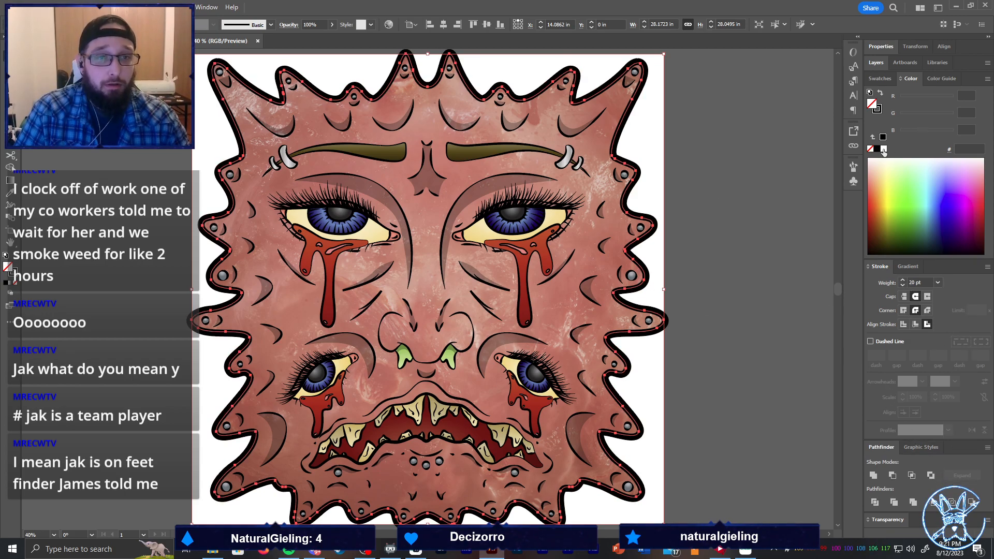
{"action": "left_click", "coordinate": [902, 183]}
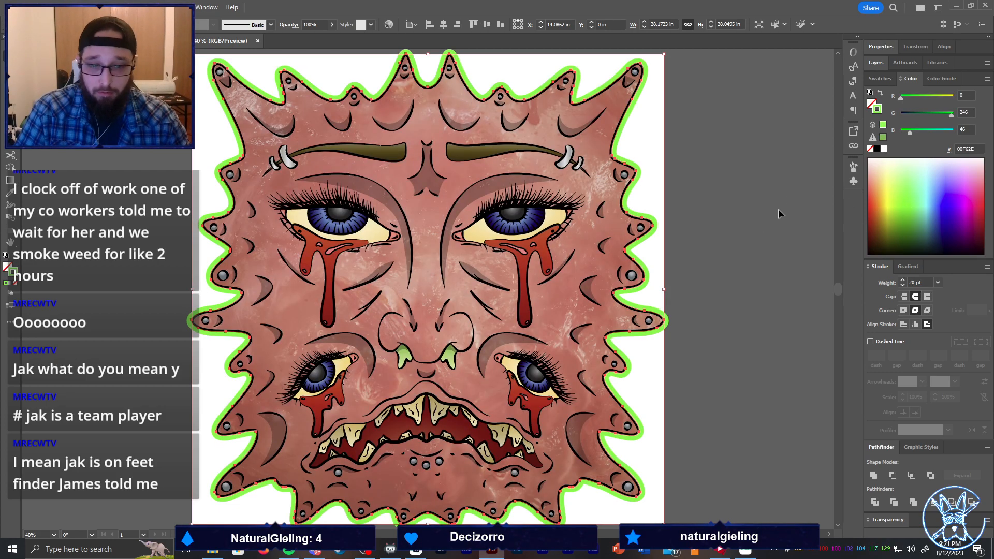
Expand the green stroke's appearance, unite it into one solid backing shape and place it behind the face artwork
{"action": "left_click", "coordinate": [90, 7]}
{"action": "mouse_move", "coordinate": [109, 30]}
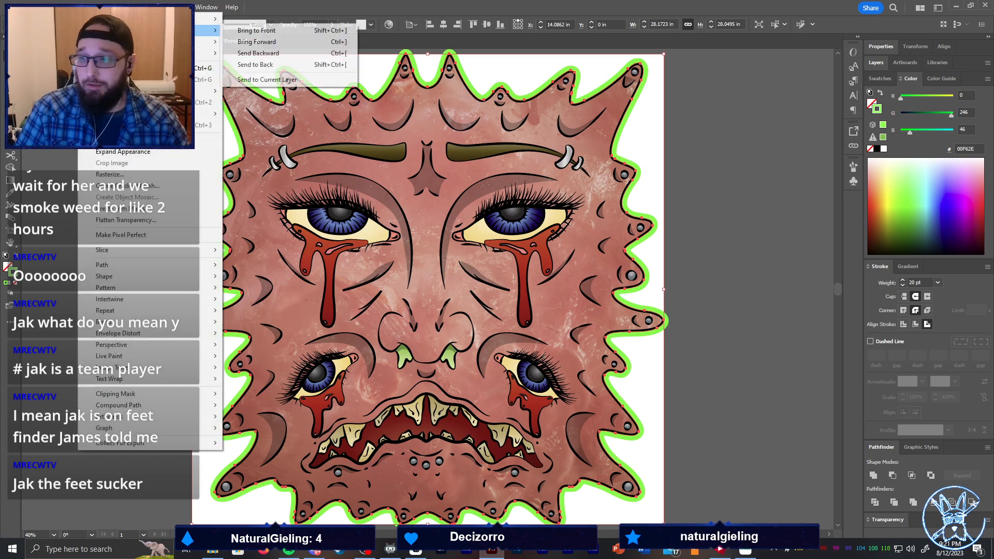
{"action": "left_click", "coordinate": [122, 152]}
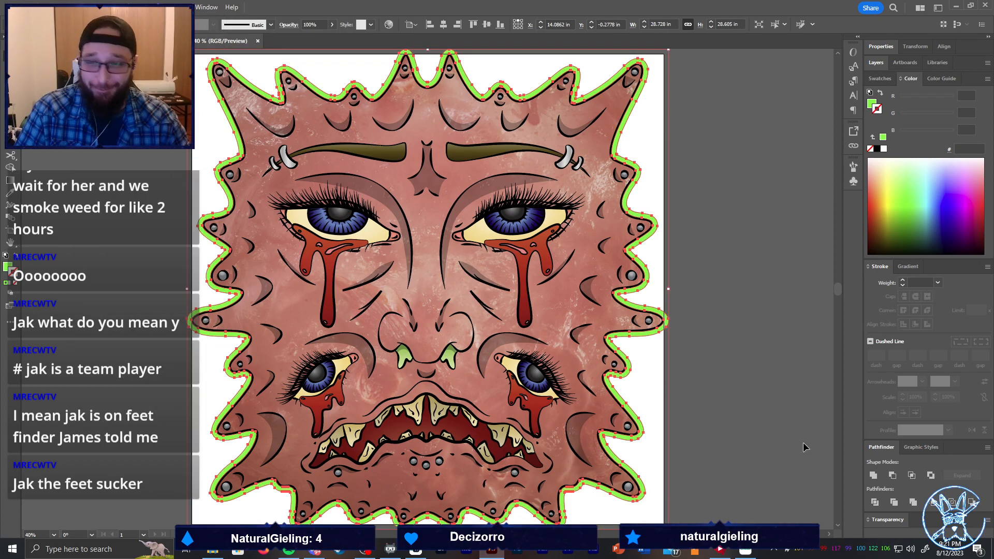
{"action": "left_click", "coordinate": [873, 475]}
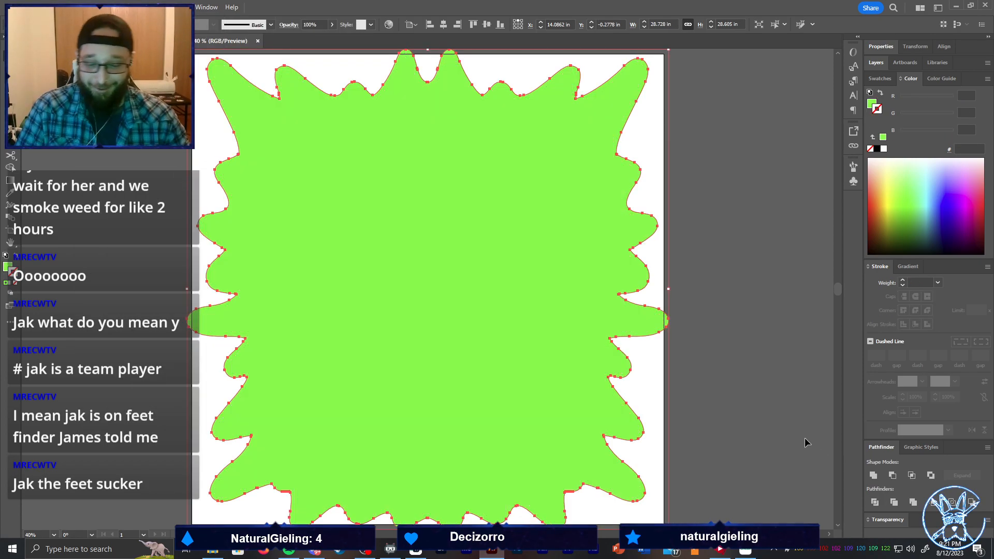
{"action": "key", "text": "ctrl+z"}
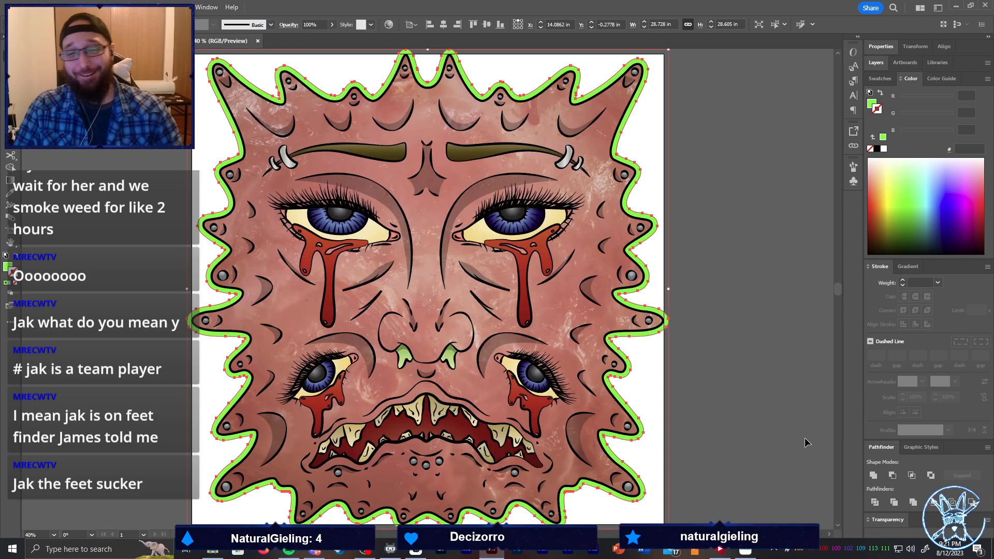
Fill the face's backing shape white and fit the artboard to its bounds
{"action": "left_click", "coordinate": [884, 149]}
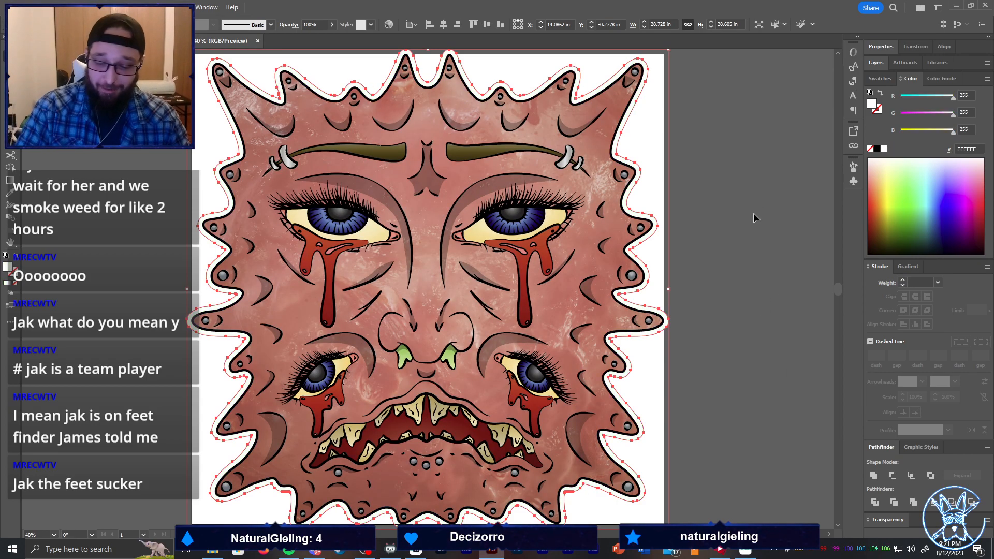
{"action": "key", "text": "shift+o"}
{"action": "scroll", "coordinate": [427, 289], "scroll_direction": "down", "scroll_amount": 1}
{"action": "left_click", "coordinate": [138, 24]}
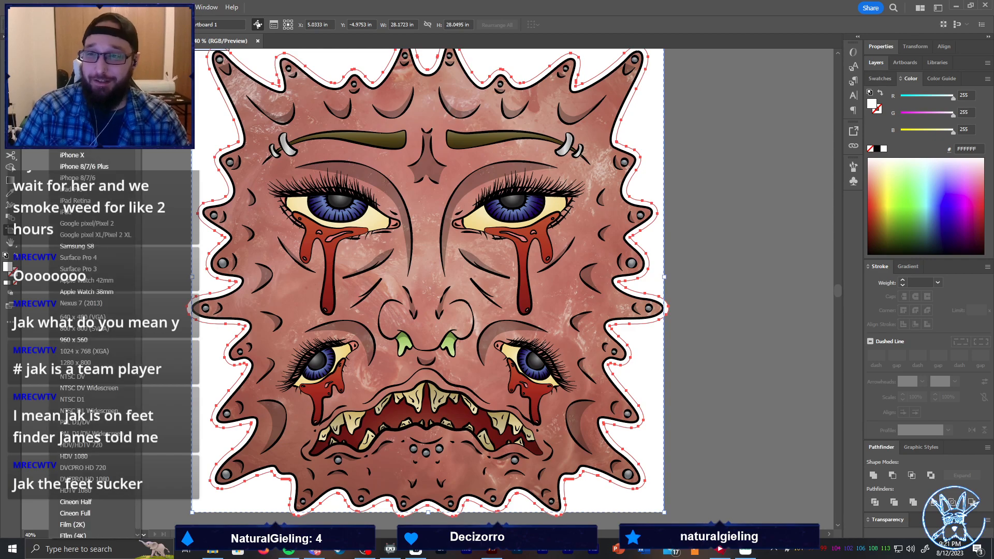
{"action": "left_click", "coordinate": [88, 48]}
{"action": "key", "text": "v"}
{"action": "left_click", "coordinate": [144, 151]}
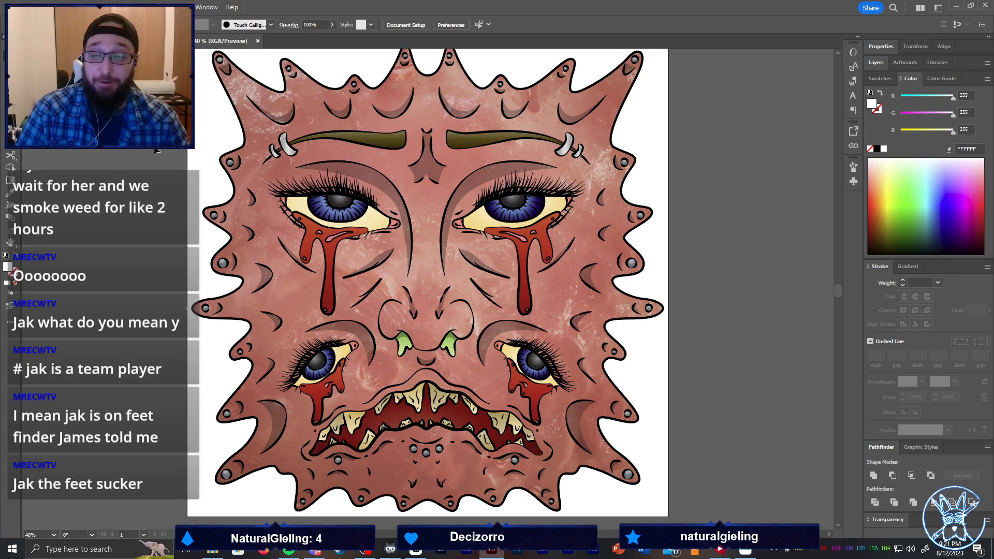
Round the backing outline's inner corners in the notches above and below the small spike on the face's right edge, beside the upper eye
{"action": "left_click", "coordinate": [225, 116]}
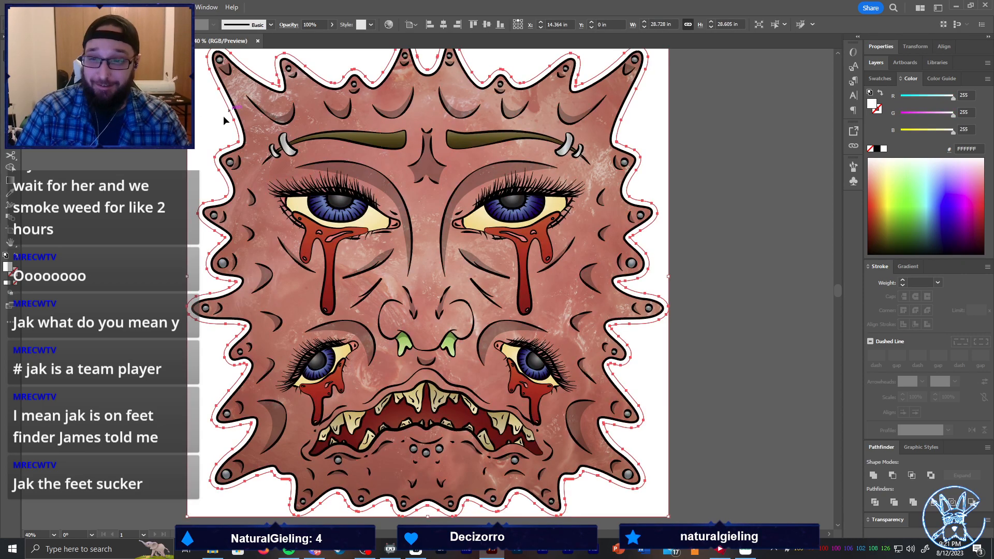
{"action": "left_click", "coordinate": [194, 152]}
{"action": "left_click", "coordinate": [234, 147]}
{"action": "key", "text": "a"}
{"action": "left_click", "coordinate": [238, 145]}
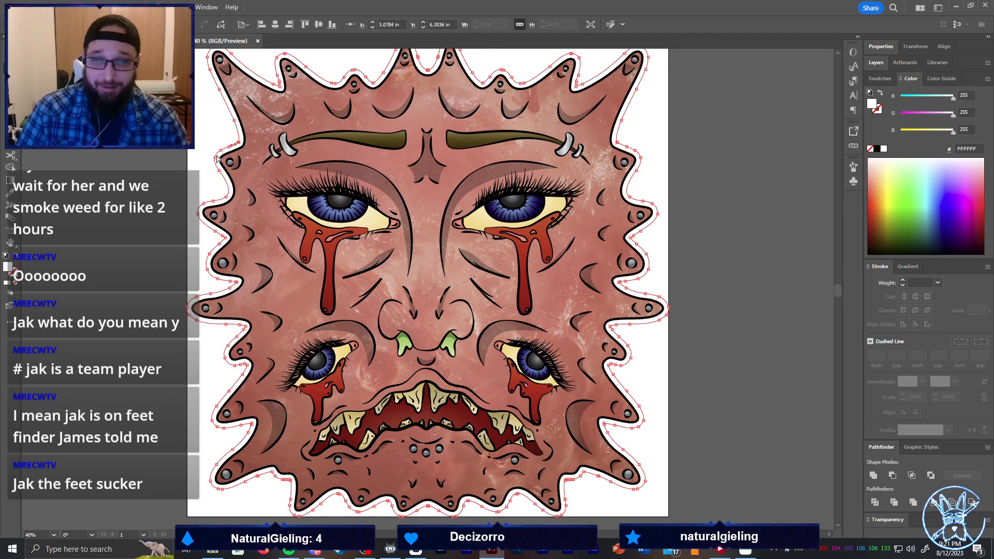
{"action": "left_click", "coordinate": [678, 280]}
{"action": "left_click", "coordinate": [618, 283]}
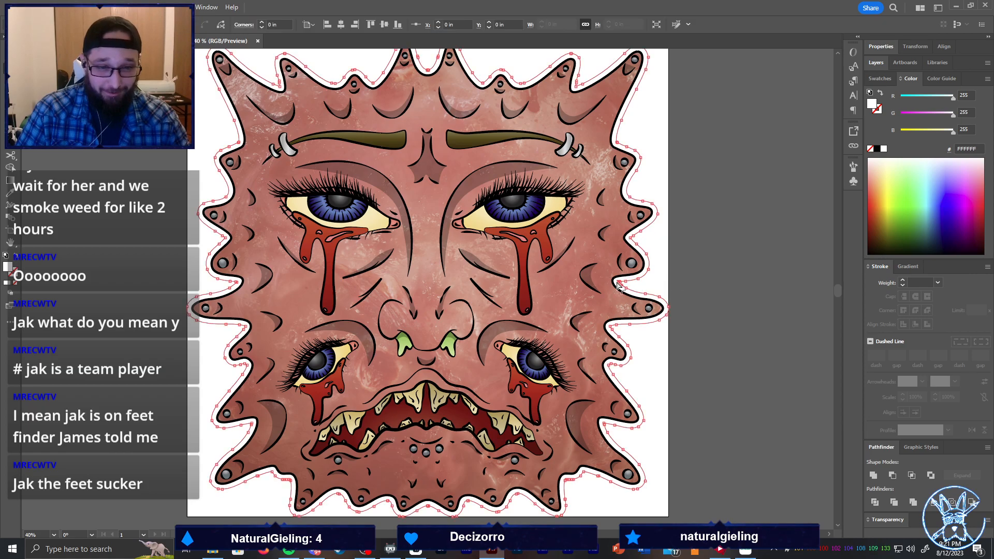
{"action": "scroll", "coordinate": [634, 290], "scroll_direction": "up", "scroll_amount": 3}
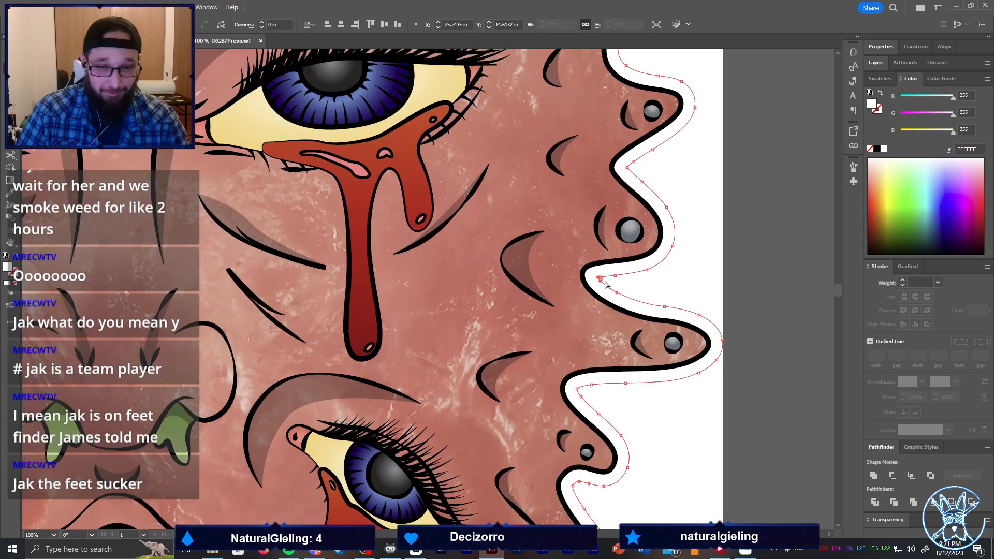
{"action": "left_click", "coordinate": [636, 284]}
{"action": "left_click", "coordinate": [628, 166]}
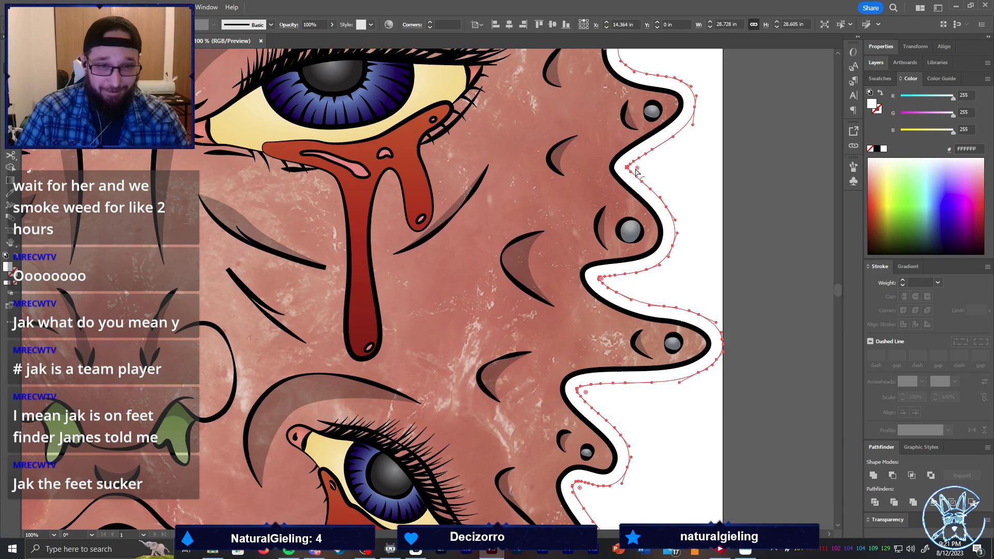
{"action": "left_click", "coordinate": [627, 167]}
{"action": "left_click_drag", "start_coordinate": [637, 168], "coordinate": [641, 169]}
{"action": "left_click", "coordinate": [682, 218]}
Round the backing outline's corner in the notch beneath the longest right-hand spike to a radius of about 0.16 in
{"action": "scroll", "coordinate": [681, 218], "scroll_direction": "down", "scroll_amount": 3}
{"action": "scroll", "coordinate": [682, 218], "scroll_direction": "down", "scroll_amount": 2}
{"action": "left_click", "coordinate": [578, 330]}
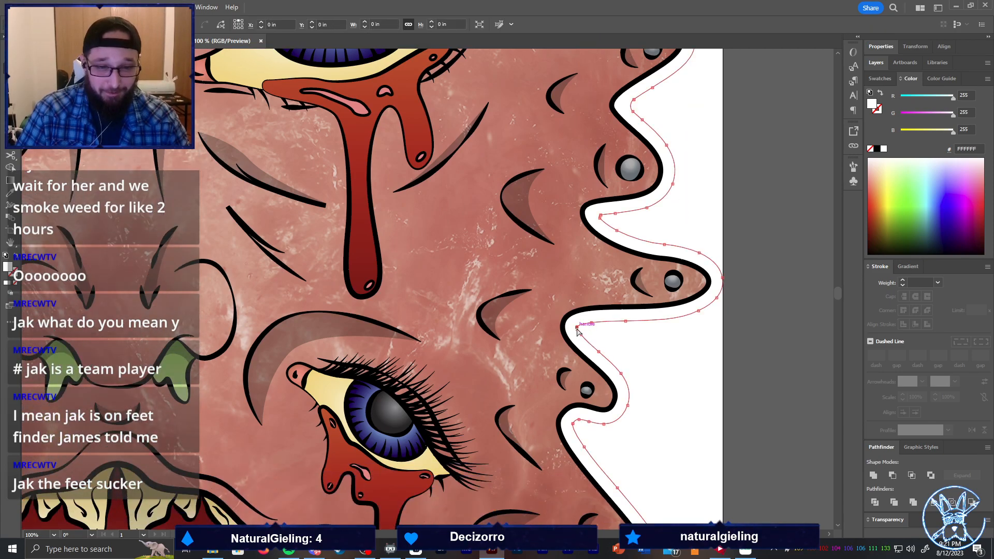
{"action": "left_click", "coordinate": [578, 329]}
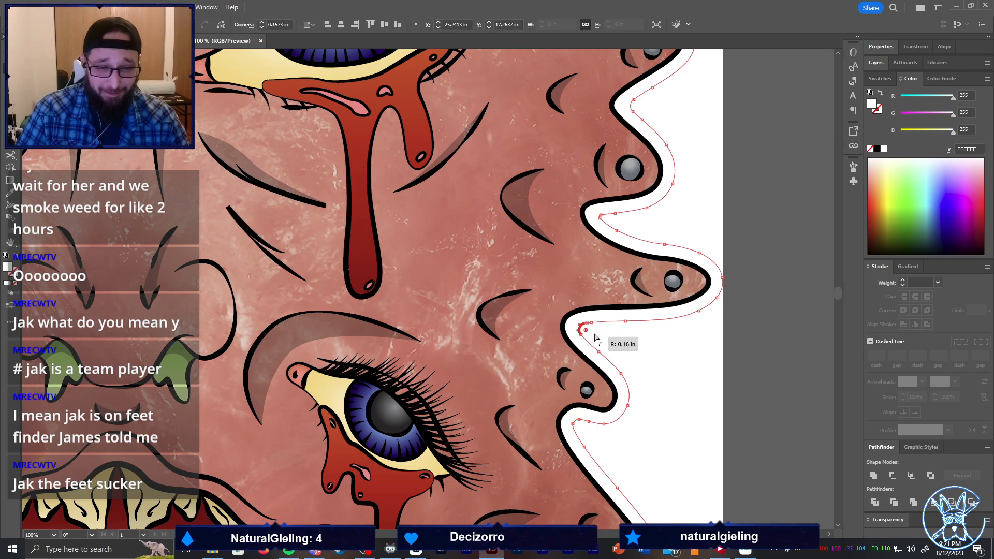
Round the backing outline's corner in the deep notch between the two large lower-right spikes of the face
{"action": "scroll", "coordinate": [611, 344], "scroll_direction": "down", "scroll_amount": 1}
{"action": "scroll", "coordinate": [616, 347], "scroll_direction": "down", "scroll_amount": 2}
{"action": "scroll", "coordinate": [611, 386], "scroll_direction": "down", "scroll_amount": 2}
{"action": "scroll", "coordinate": [603, 396], "scroll_direction": "up", "scroll_amount": 3}
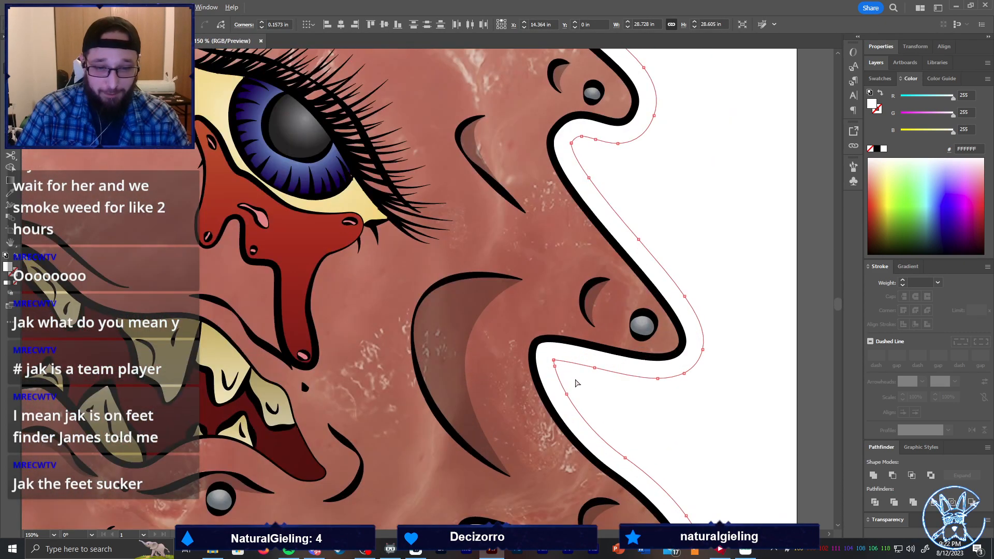
{"action": "left_click", "coordinate": [554, 361]}
{"action": "left_click_drag", "start_coordinate": [557, 366], "coordinate": [562, 372]}
{"action": "left_click", "coordinate": [583, 381]}
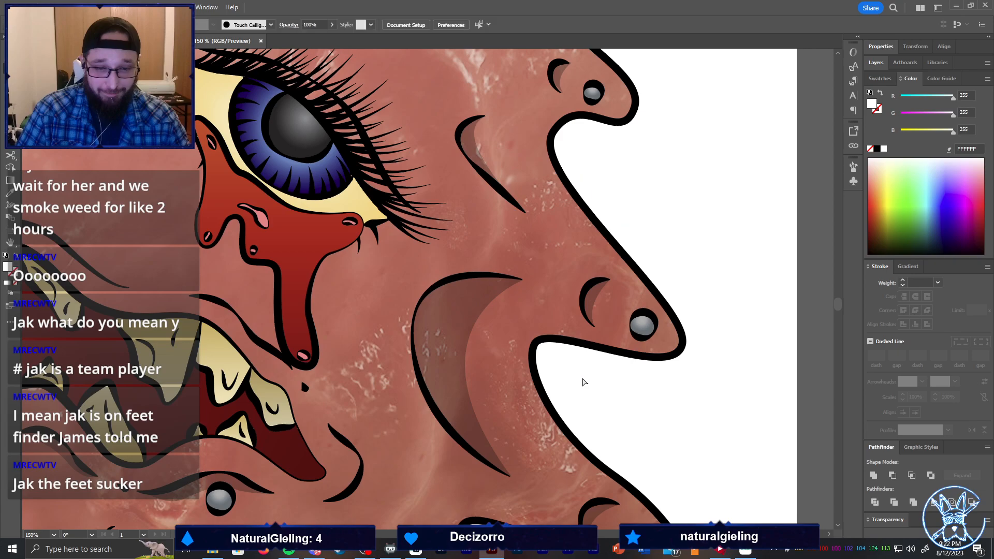
Round the backing outline's corner in the notch beneath the lowest right-hand spike to a radius of about 0.33 in
{"action": "scroll", "coordinate": [583, 382], "scroll_direction": "down", "scroll_amount": 5}
{"action": "left_click", "coordinate": [528, 406]}
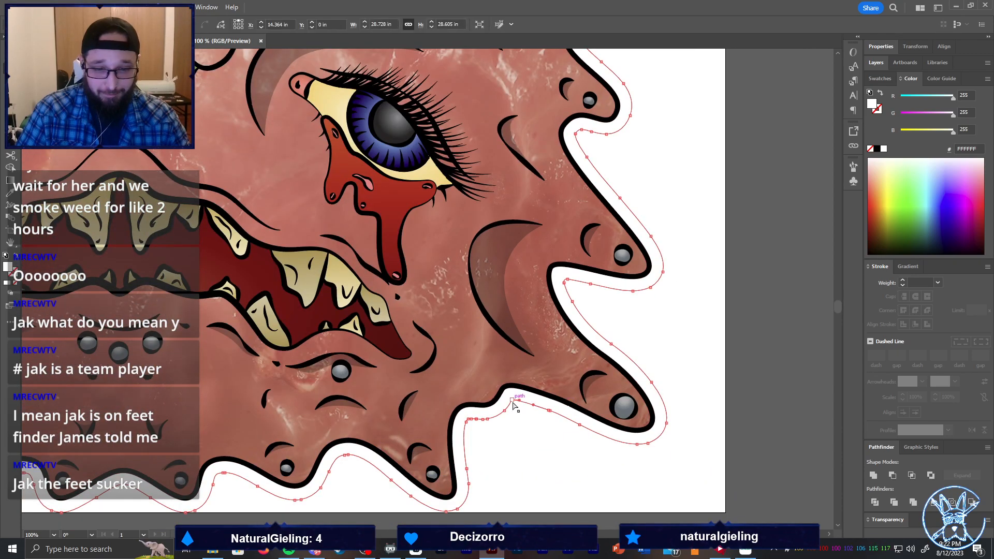
{"action": "left_click", "coordinate": [484, 440]}
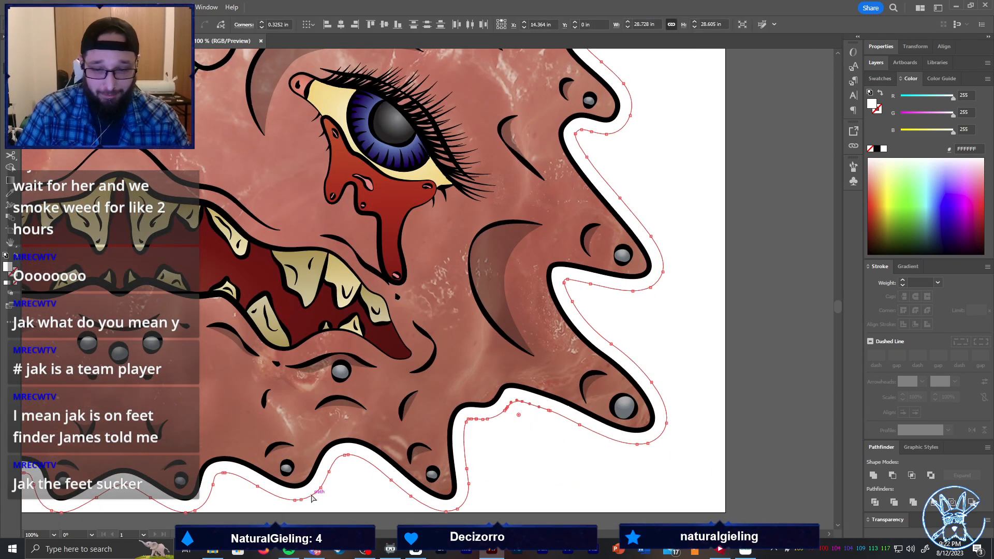
Round the backing outline's two inner corners in the notch beneath the lowest left-hand spike of the face
{"action": "scroll", "coordinate": [311, 486], "scroll_direction": "left", "scroll_amount": 2}
{"action": "scroll", "coordinate": [259, 456], "scroll_direction": "left", "scroll_amount": 10}
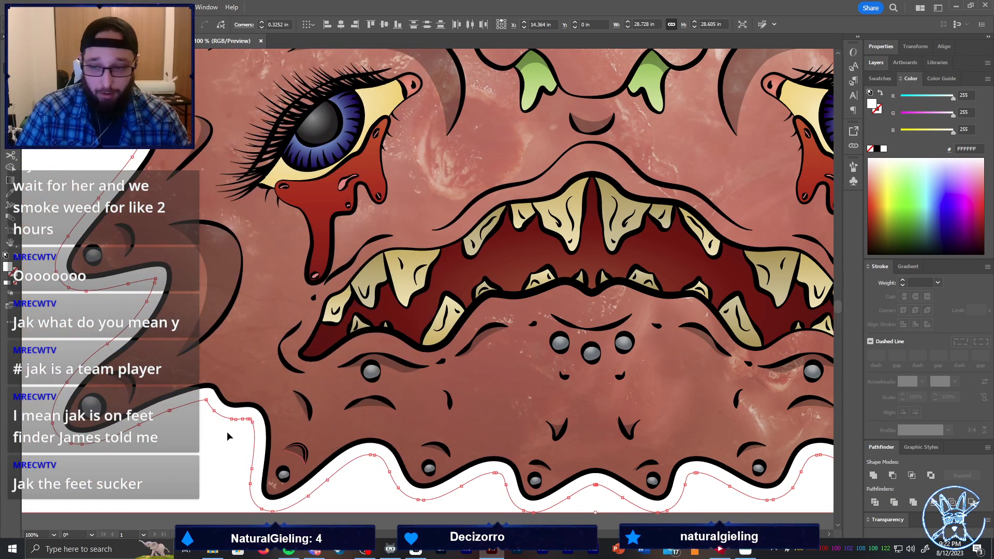
{"action": "scroll", "coordinate": [228, 437], "scroll_direction": "left", "scroll_amount": 3}
{"action": "left_click", "coordinate": [289, 410]}
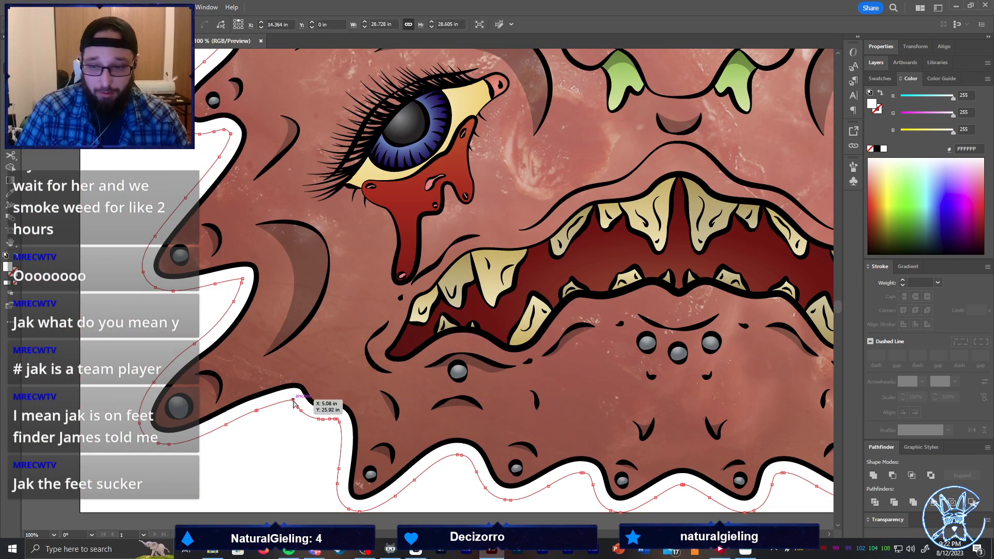
{"action": "left_click_drag", "start_coordinate": [290, 416], "coordinate": [339, 423]}
Round the backing outline's inner corners in the successive notches up the face's left edge, starting between the two large lower spikes
{"action": "left_click", "coordinate": [241, 282]}
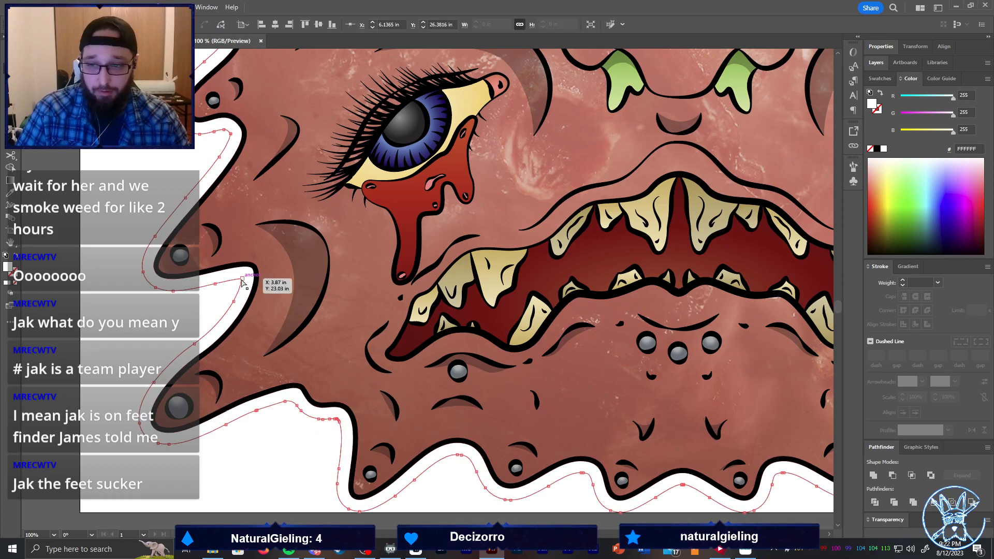
{"action": "scroll", "coordinate": [219, 202], "scroll_direction": "up", "scroll_amount": 5}
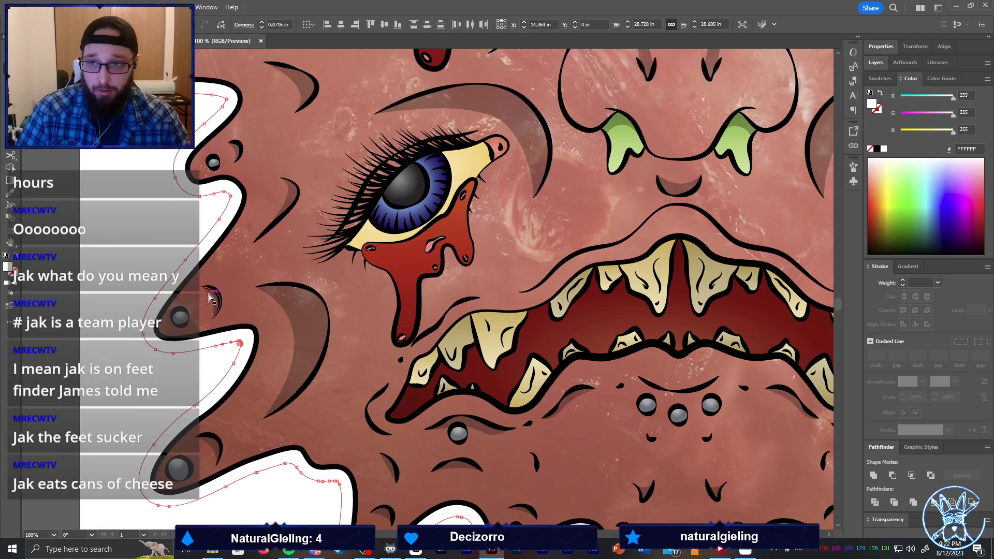
{"action": "left_click", "coordinate": [224, 175]}
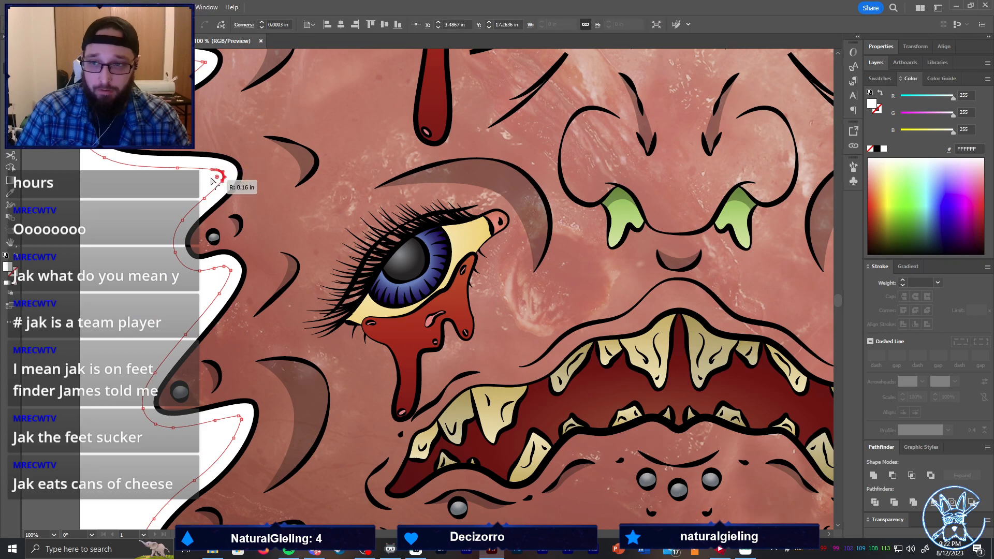
{"action": "scroll", "coordinate": [203, 189], "scroll_direction": "up", "scroll_amount": 2}
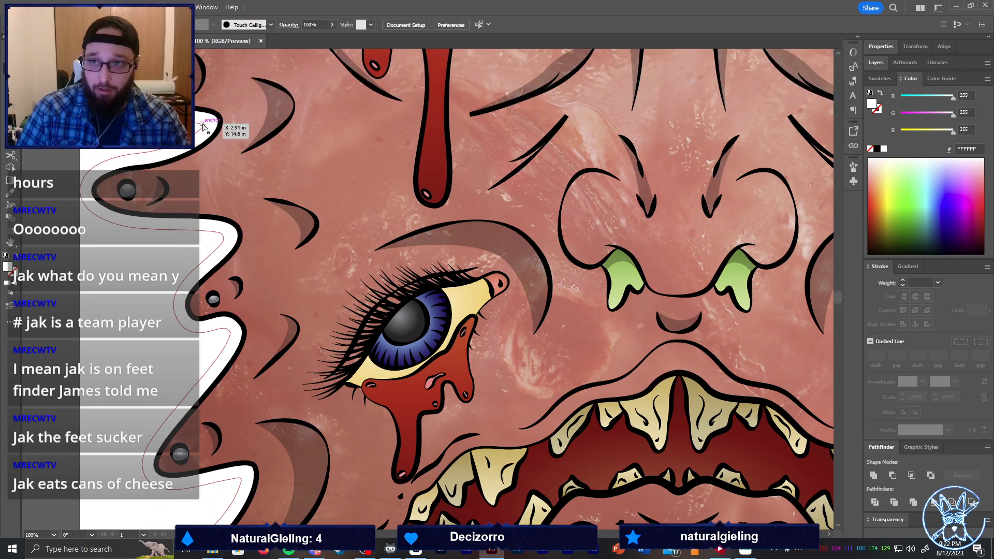
{"action": "left_click", "coordinate": [205, 124]}
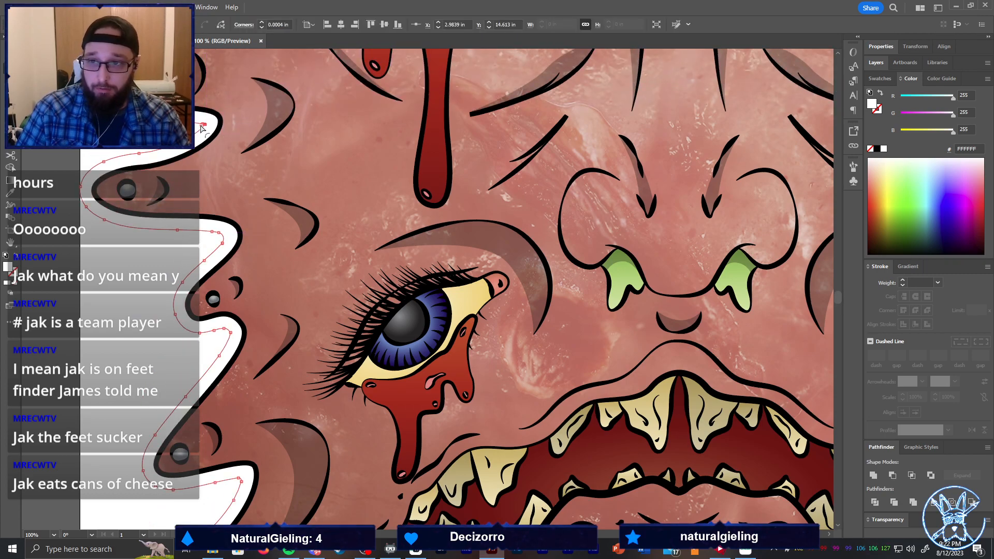
{"action": "key", "text": "ctrl+shift+a"}
{"action": "scroll", "coordinate": [201, 128], "scroll_direction": "up", "scroll_amount": 4}
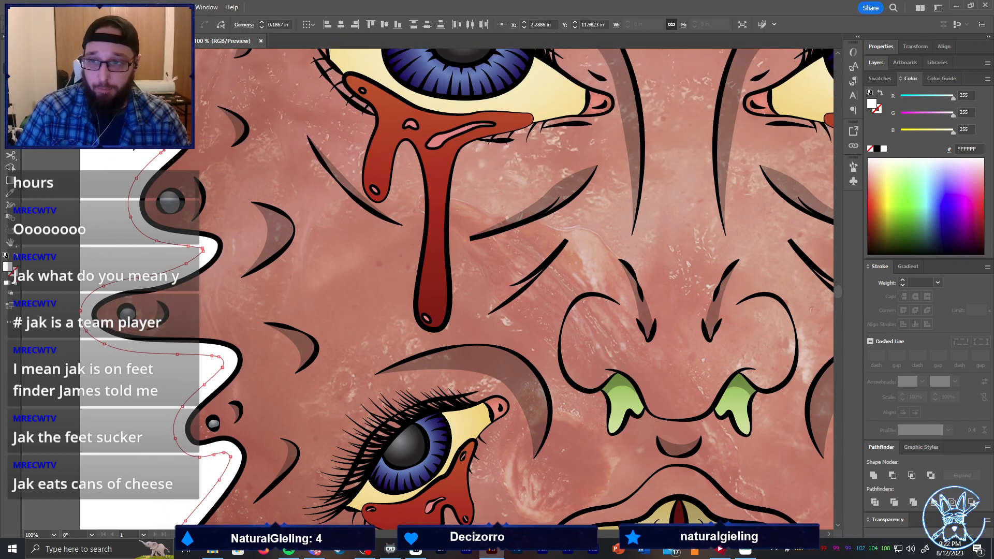
Round the backing outline's corner in the upper-left notch above the small spike, beside the pierced eyebrow
{"action": "scroll", "coordinate": [153, 159], "scroll_direction": "up", "scroll_amount": 4}
{"action": "scroll", "coordinate": [186, 171], "scroll_direction": "up", "scroll_amount": 5}
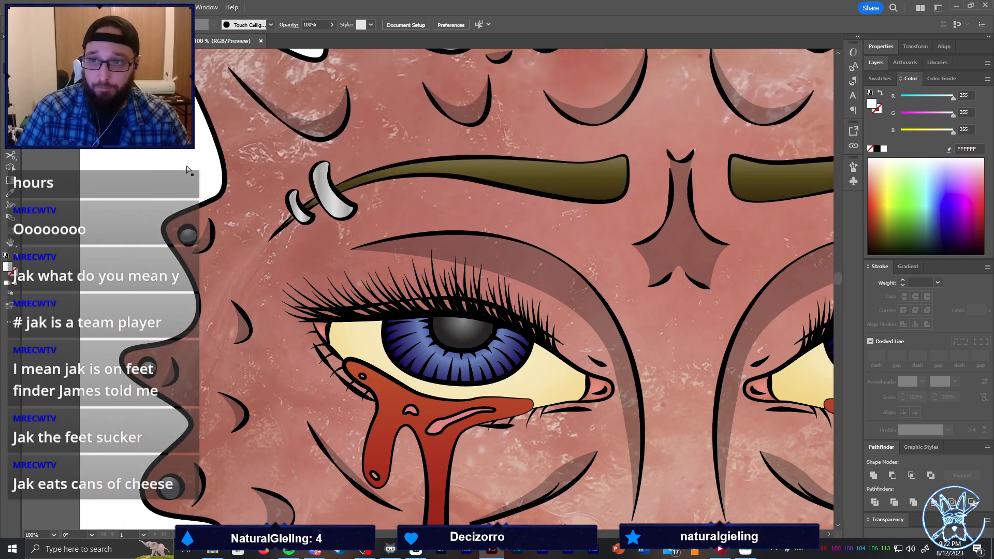
{"action": "left_click", "coordinate": [206, 188]}
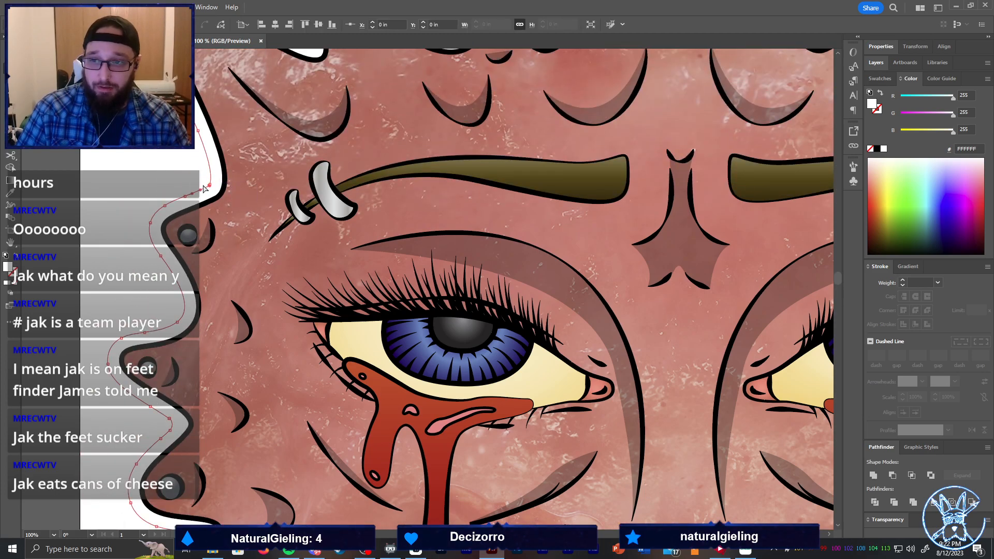
{"action": "scroll", "coordinate": [181, 164], "scroll_direction": "down", "scroll_amount": 5}
{"action": "scroll", "coordinate": [259, 207], "scroll_direction": "up", "scroll_amount": 1}
{"action": "left_click", "coordinate": [417, 185]}
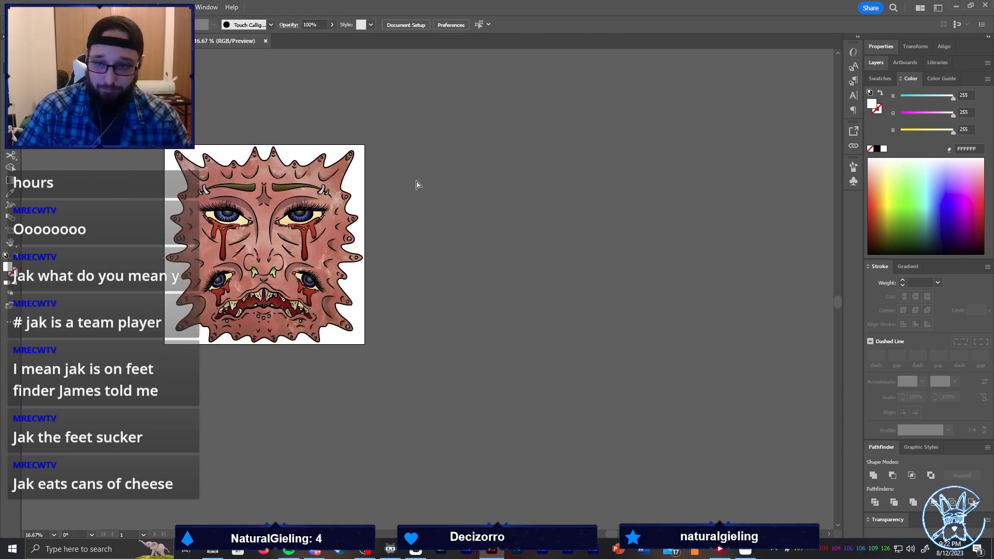
{"action": "key", "text": "ctrl+0"}
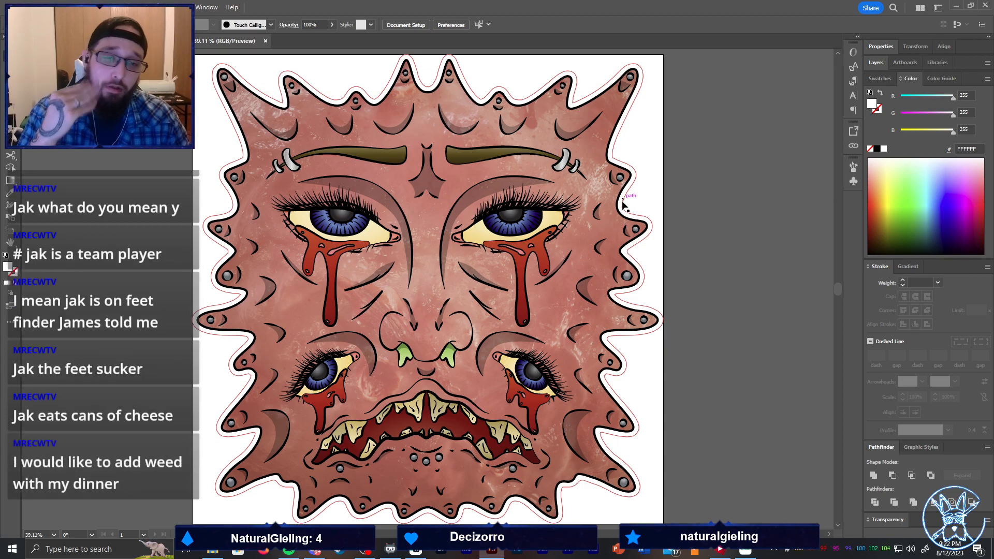
Export the bordered face as a transparent PNG-24 clipped to the artboard, saved in the Cricuct Files folder
{"action": "left_click", "coordinate": [651, 224]}
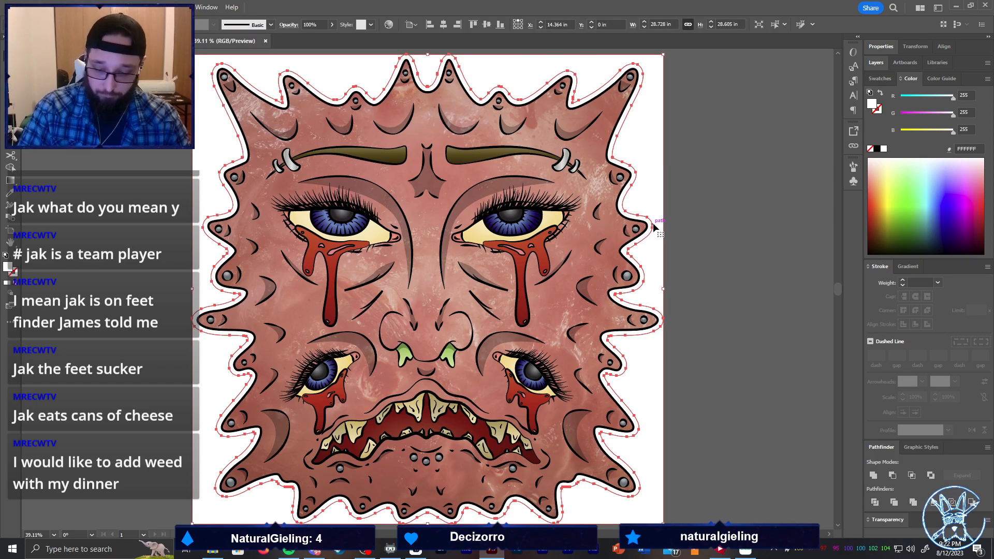
{"action": "key", "text": "shift+o"}
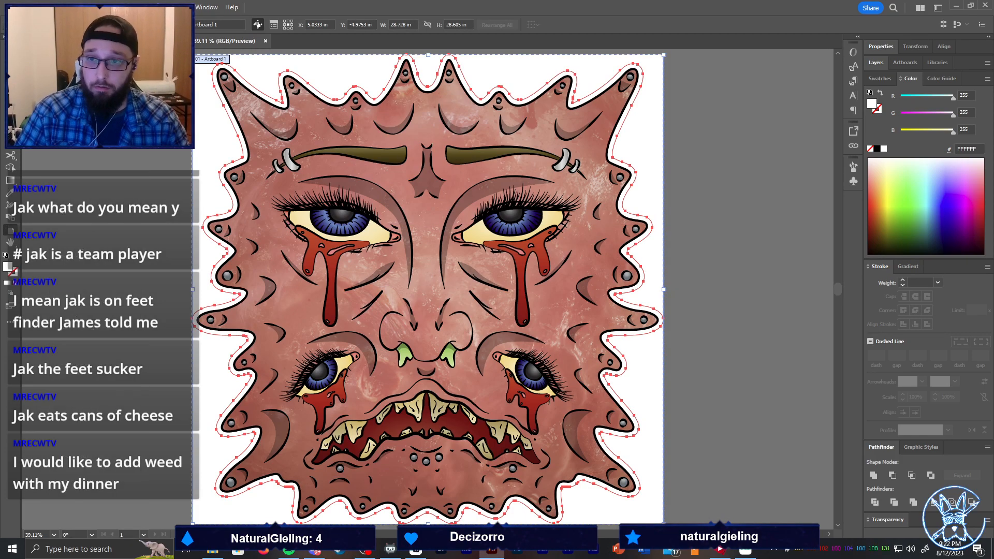
{"action": "key", "text": "ctrl+alt+shift+s"}
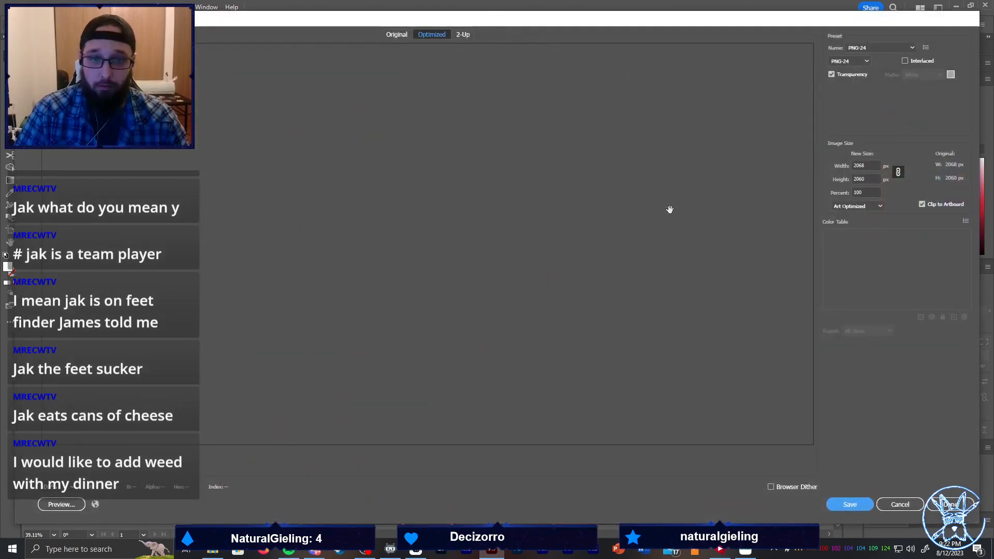
{"action": "left_click", "coordinate": [845, 502]}
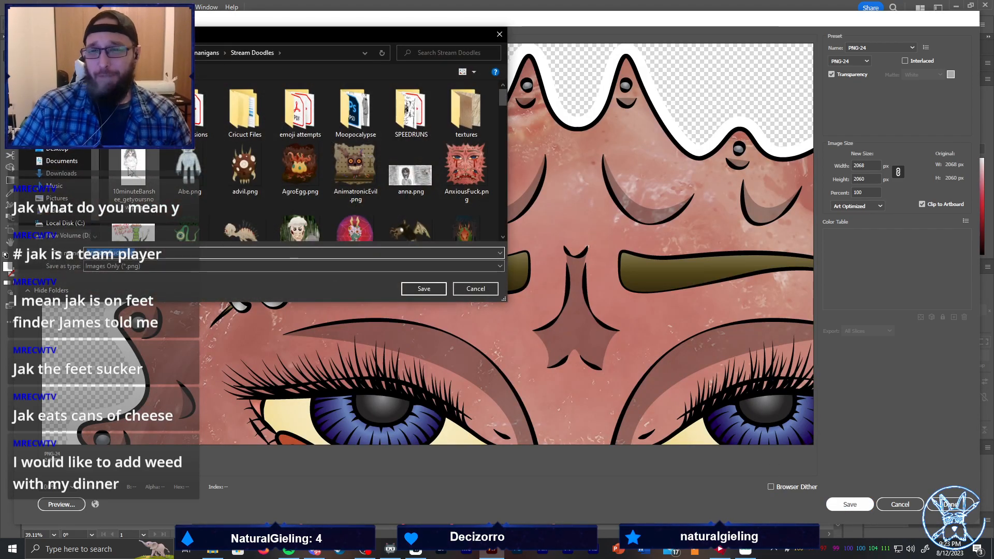
{"action": "double_click", "coordinate": [245, 111]}
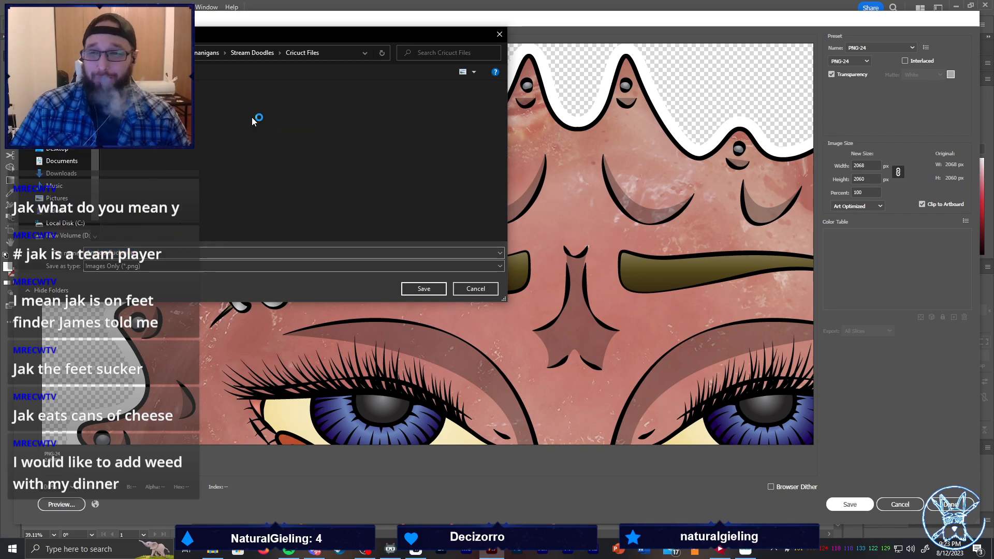
{"action": "left_click", "coordinate": [438, 292]}
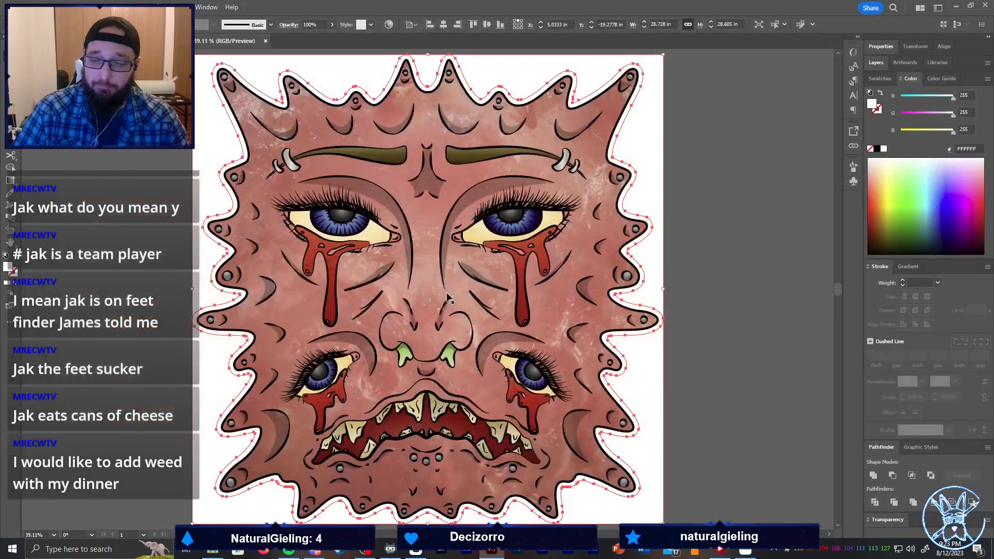
Close the face document without saving its changes and bring up the horned green monster artwork
{"action": "left_click", "coordinate": [265, 41]}
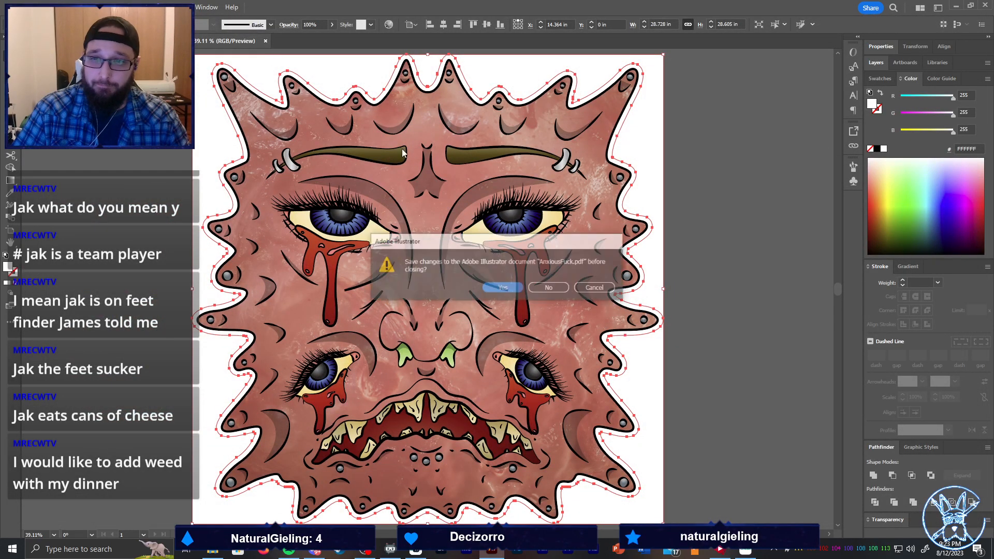
{"action": "left_click", "coordinate": [550, 289]}
{"action": "key", "text": "ctrl+0"}
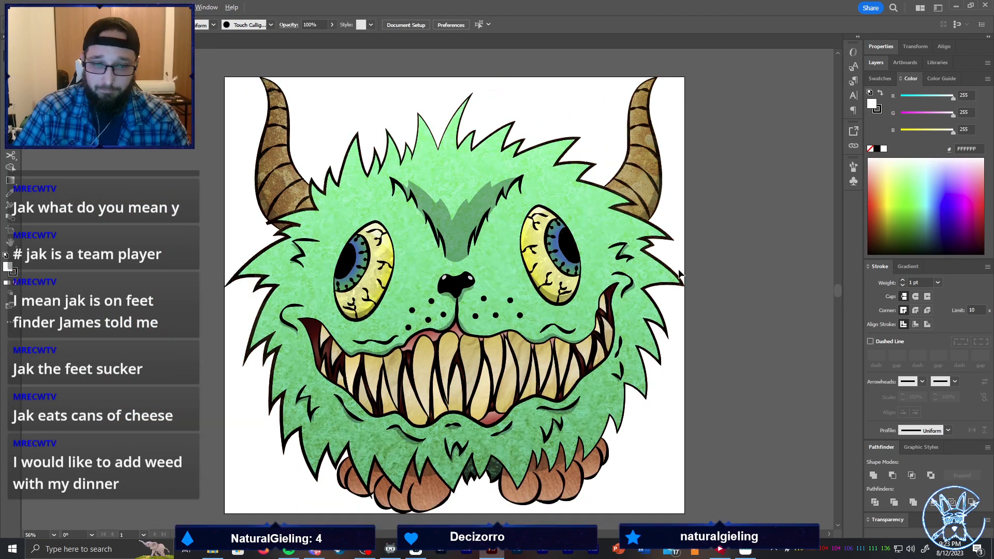
{"action": "key", "text": "ctrl+a"}
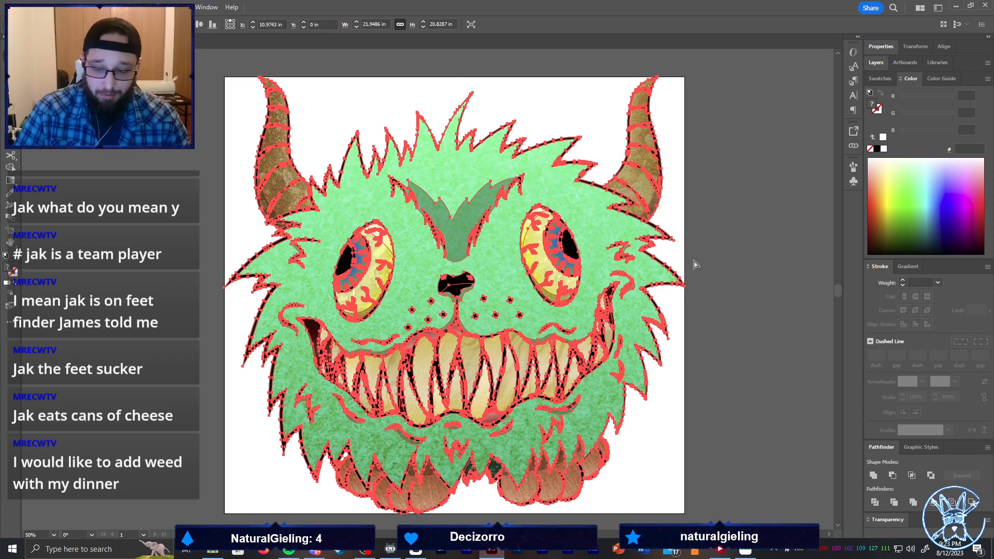
{"action": "left_click", "coordinate": [693, 233]}
{"action": "left_click", "coordinate": [670, 240]}
{"action": "left_click", "coordinate": [728, 246]}
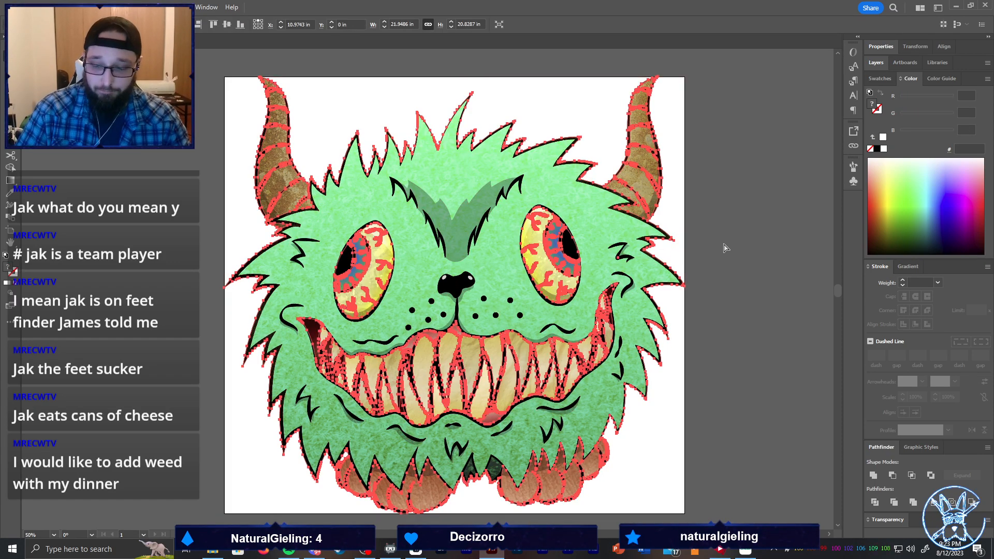
{"action": "left_click", "coordinate": [674, 236]}
{"action": "key", "text": "ctrl+z"}
{"action": "left_click", "coordinate": [700, 268]}
{"action": "left_click", "coordinate": [671, 235]}
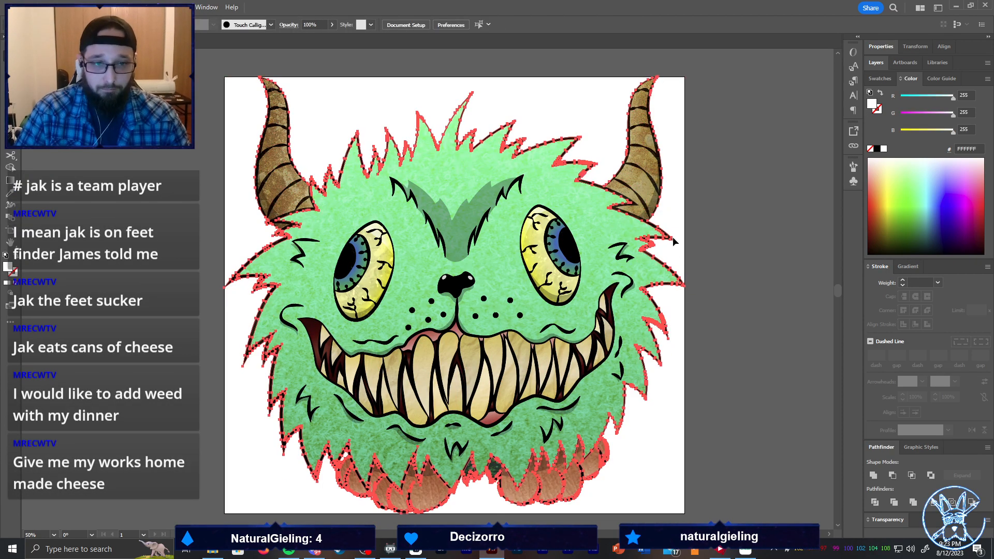
{"action": "left_click_drag", "start_coordinate": [669, 242], "coordinate": [700, 276]}
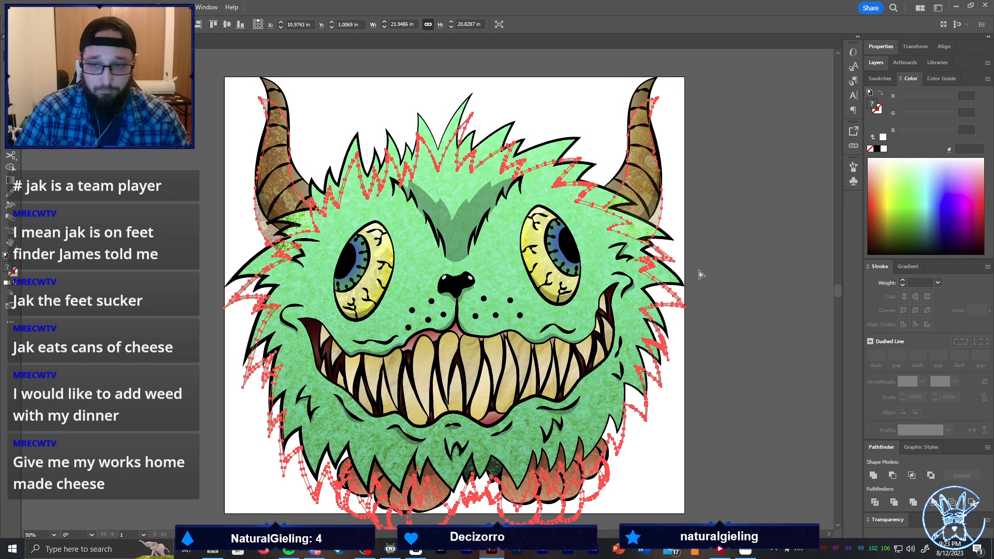
{"action": "left_click", "coordinate": [697, 269]}
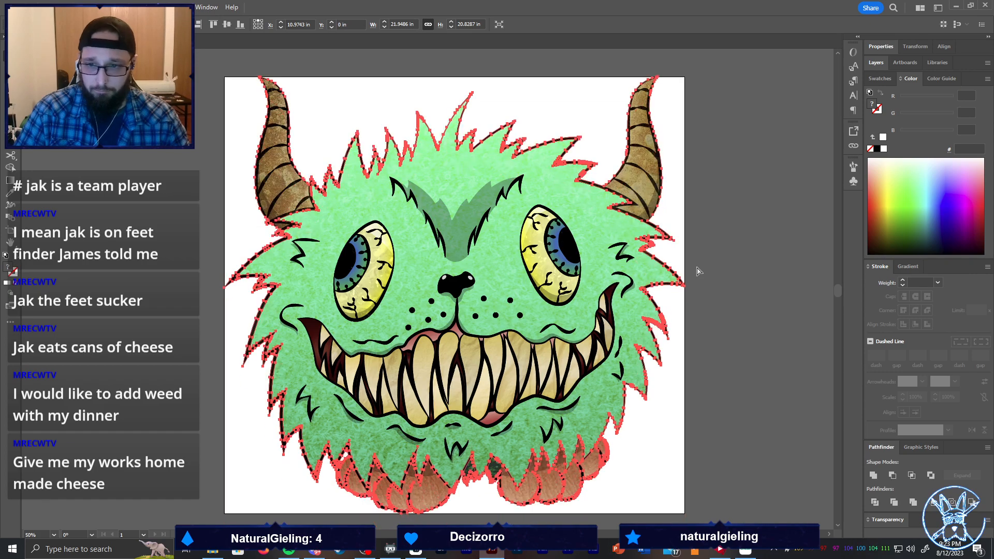
Unite a copy of the monster's black line art into one silhouette with no fill and a green stroke
{"action": "key", "text": "ctrl+a"}
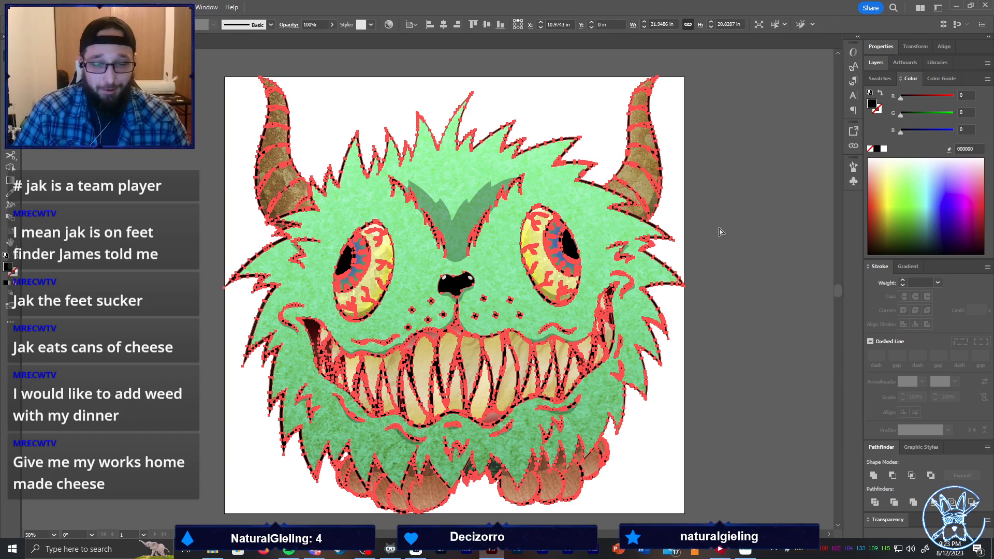
{"action": "left_click", "coordinate": [873, 476]}
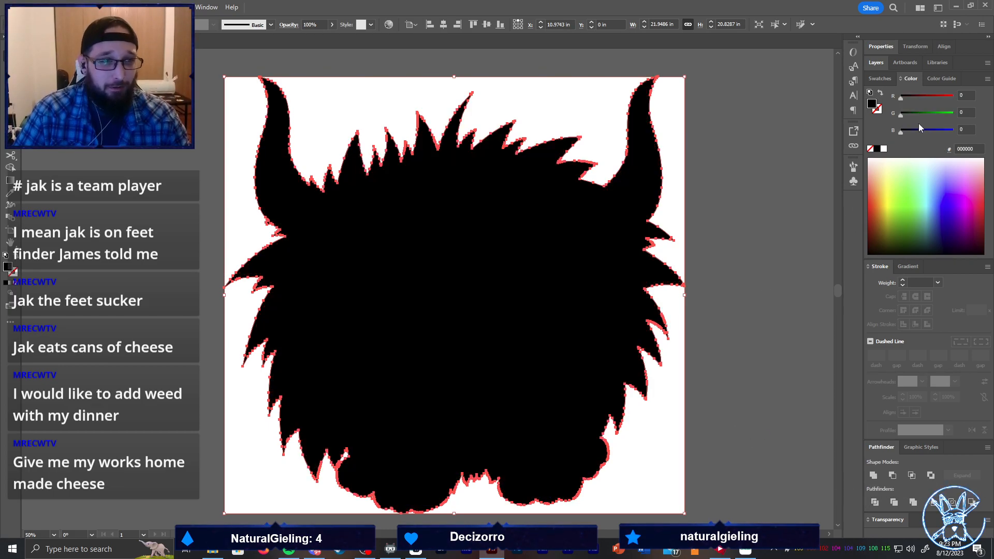
{"action": "key", "text": "ctrl+z"}
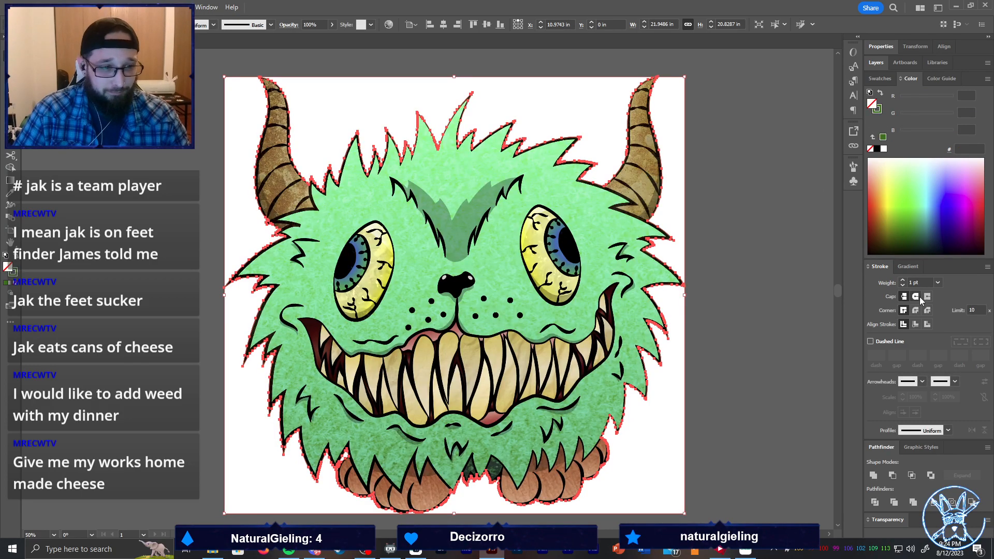
Set the monster silhouette's stroke to 20 pt with round caps and round corners, aligned to the outside
{"action": "left_click", "coordinate": [937, 282]}
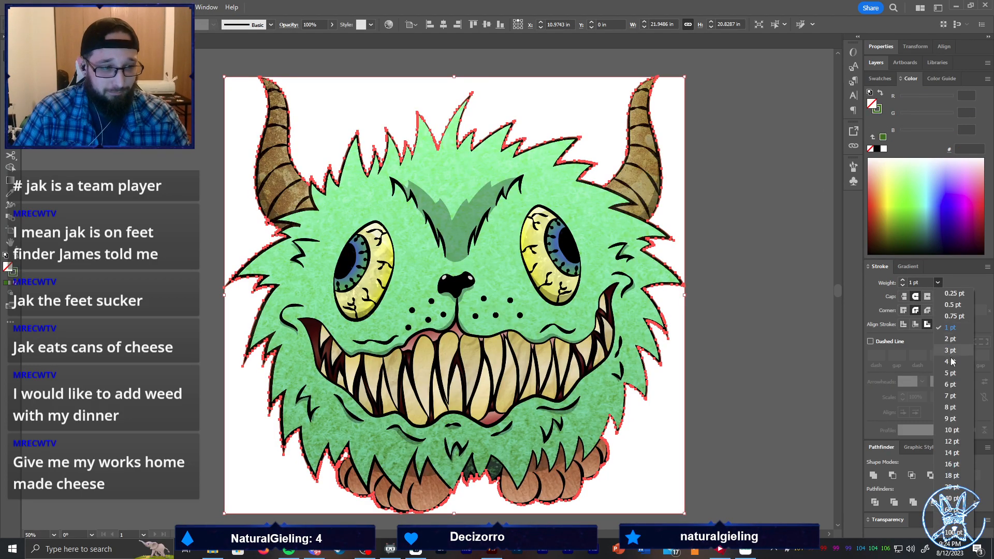
{"action": "left_click", "coordinate": [953, 487]}
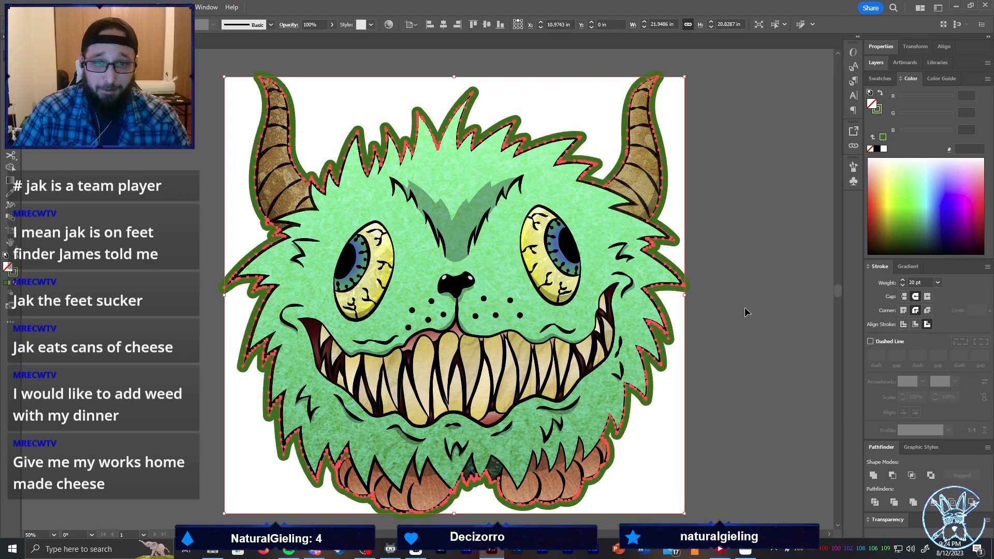
{"action": "left_click", "coordinate": [710, 208]}
Expand the appearance of the monster silhouette so its outer stroke becomes a filled green shape
{"action": "left_click", "coordinate": [665, 165]}
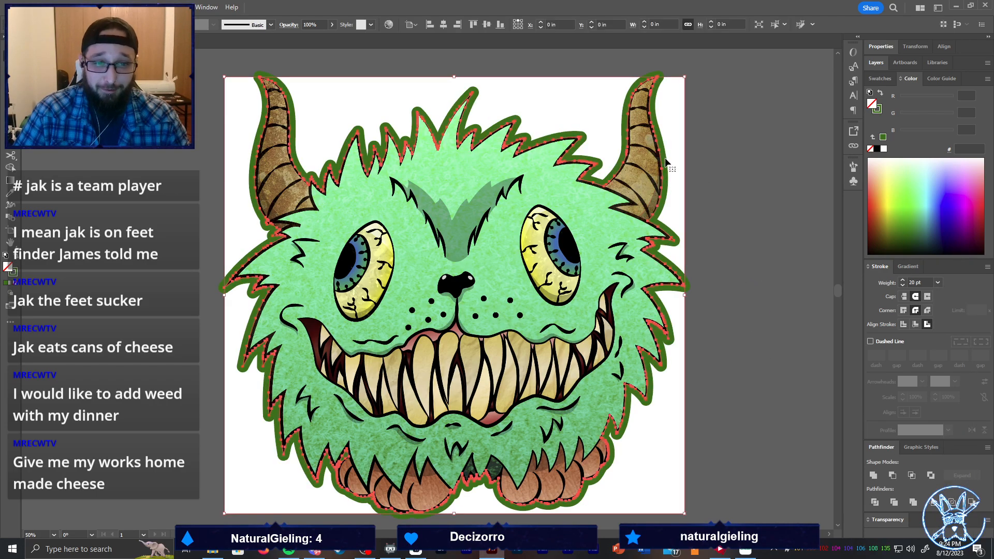
{"action": "left_click", "coordinate": [90, 7]}
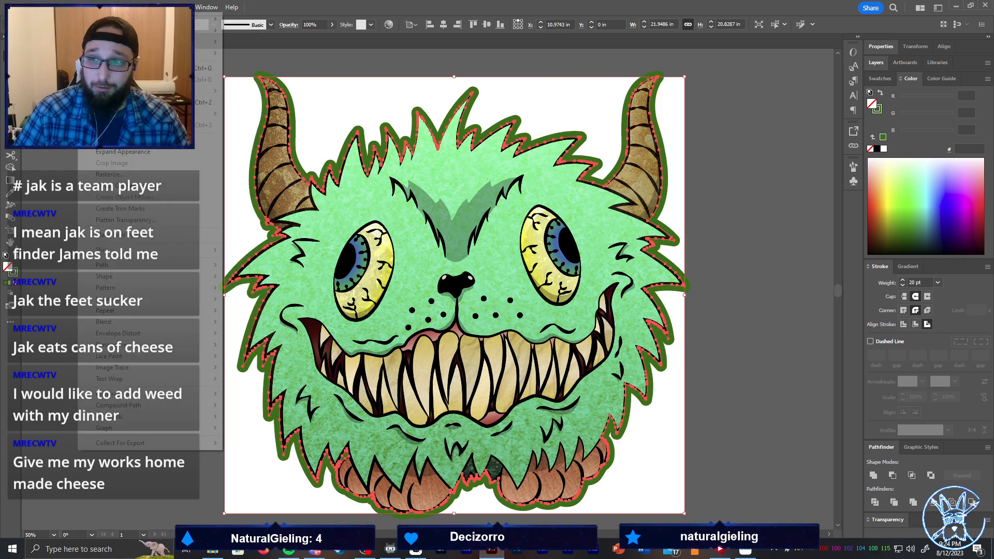
{"action": "left_click", "coordinate": [129, 151]}
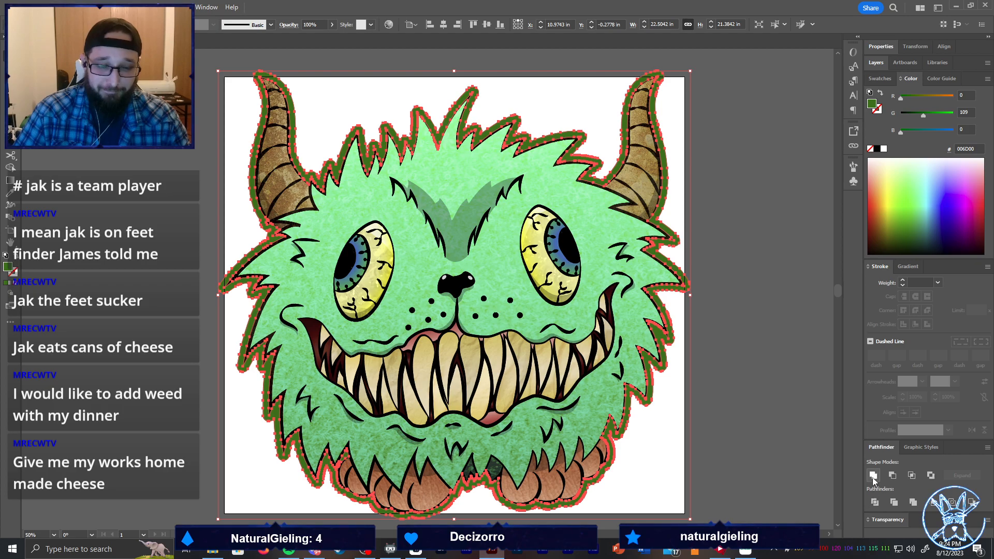
Merge the expanded monster pieces into one solid green silhouette and select its outline for point editing
{"action": "left_click", "coordinate": [874, 502]}
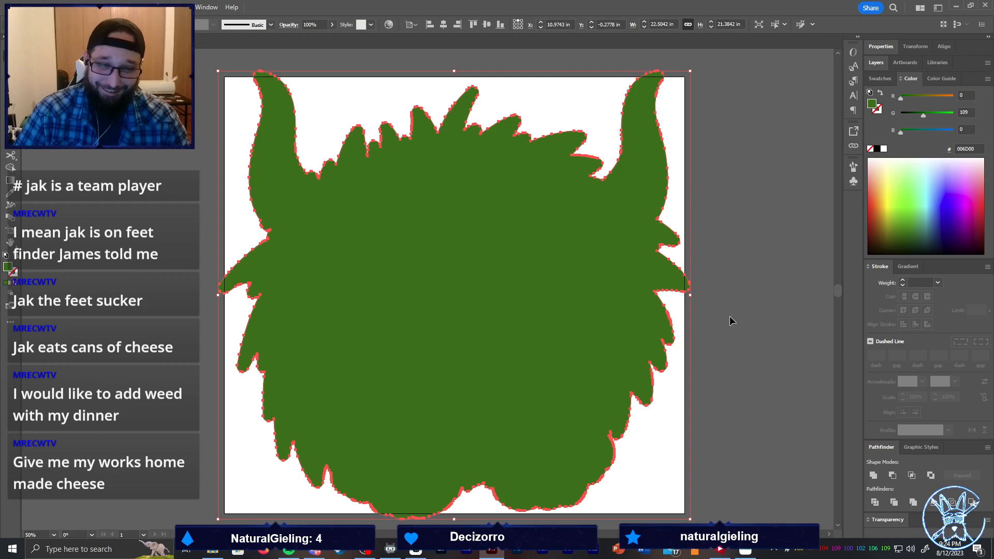
{"action": "key", "text": "a"}
{"action": "left_click", "coordinate": [680, 228]}
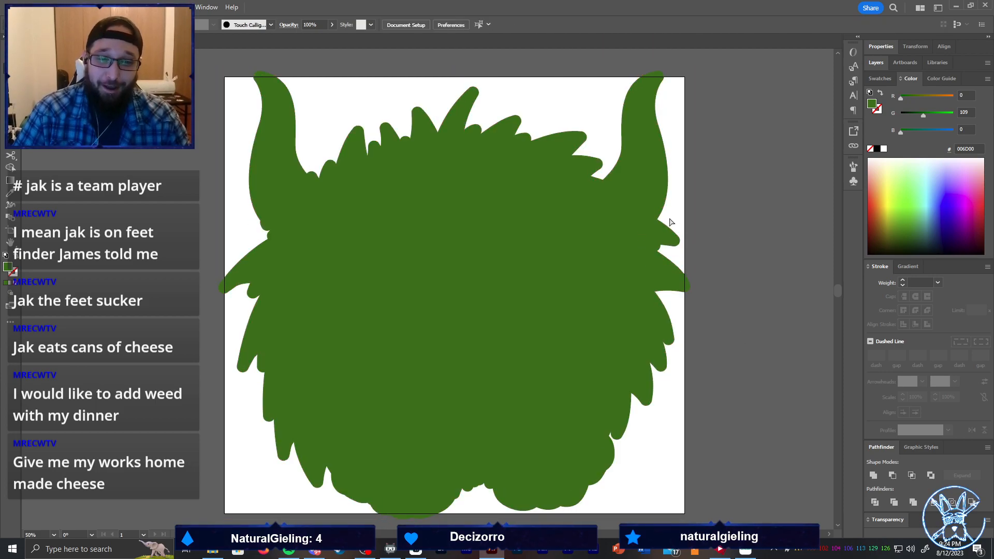
{"action": "left_click", "coordinate": [678, 237]}
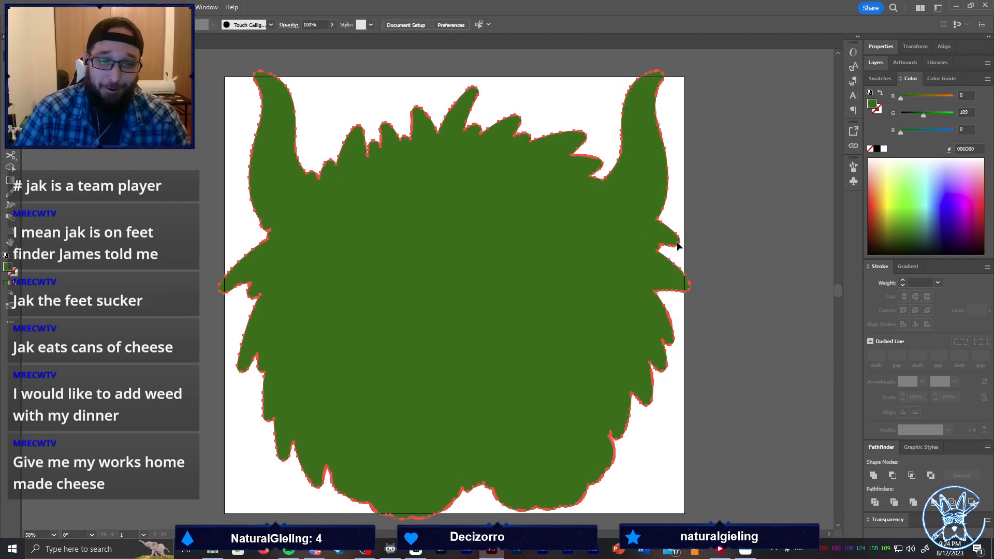
Round the sharp notches below the right horn and around the large fur spike on the silhouette's right edge
{"action": "scroll", "coordinate": [657, 220], "scroll_direction": "up", "scroll_amount": 3}
{"action": "left_click", "coordinate": [636, 210]}
{"action": "left_click_drag", "start_coordinate": [641, 209], "coordinate": [675, 214]}
{"action": "left_click", "coordinate": [645, 291]}
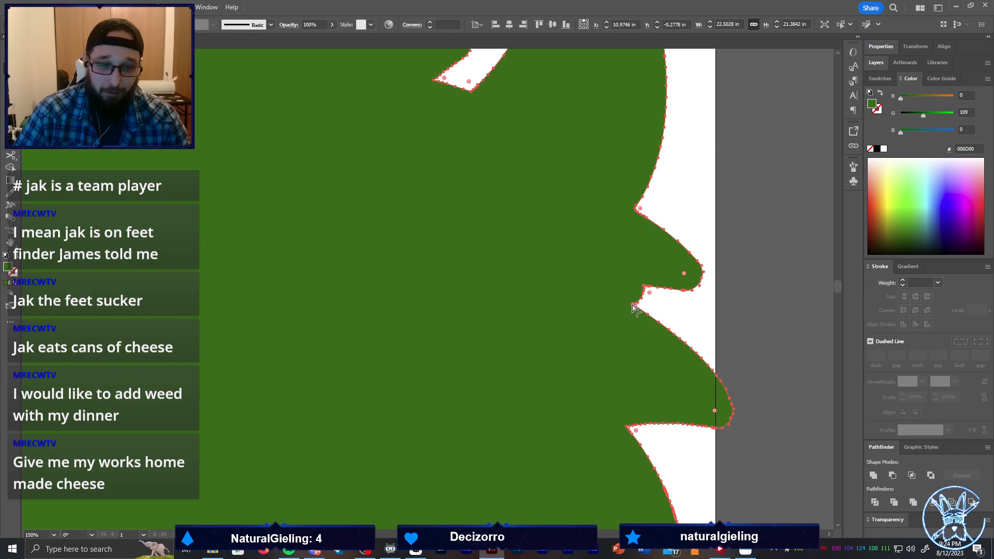
{"action": "left_click", "coordinate": [649, 294]}
{"action": "left_click", "coordinate": [650, 294]}
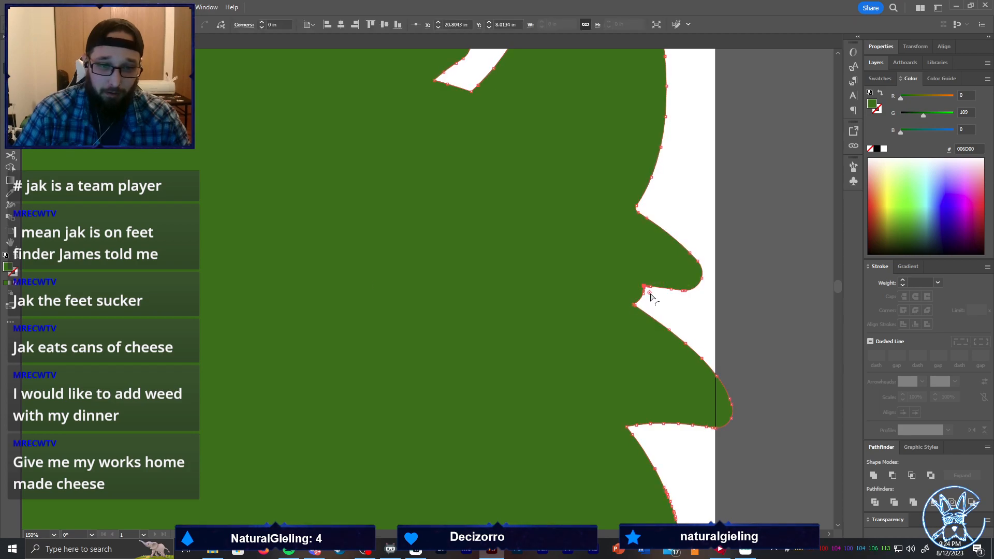
{"action": "left_click_drag", "start_coordinate": [649, 294], "coordinate": [636, 308]}
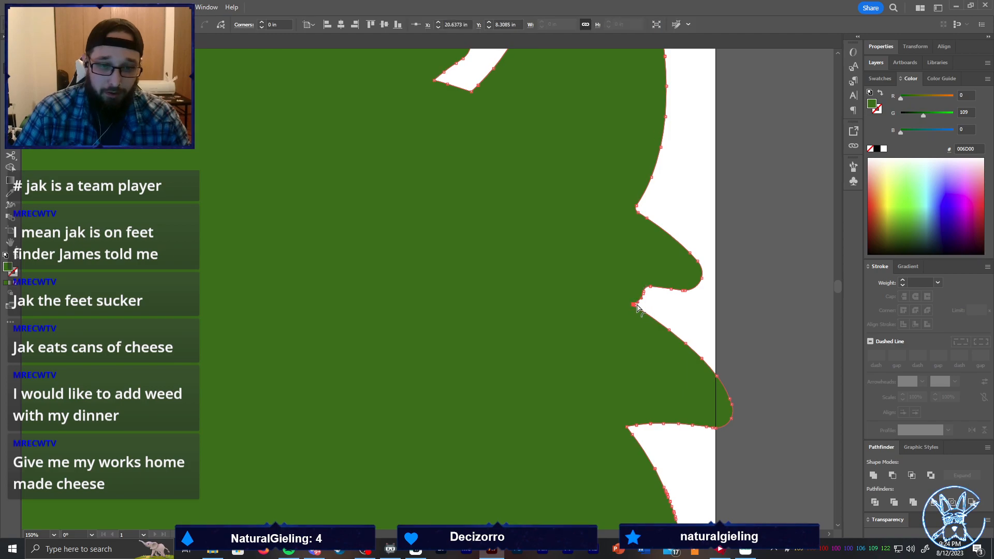
{"action": "left_click", "coordinate": [637, 430]}
{"action": "left_click_drag", "start_coordinate": [638, 435], "coordinate": [661, 444]}
{"action": "scroll", "coordinate": [668, 421], "scroll_direction": "down", "scroll_amount": 3}
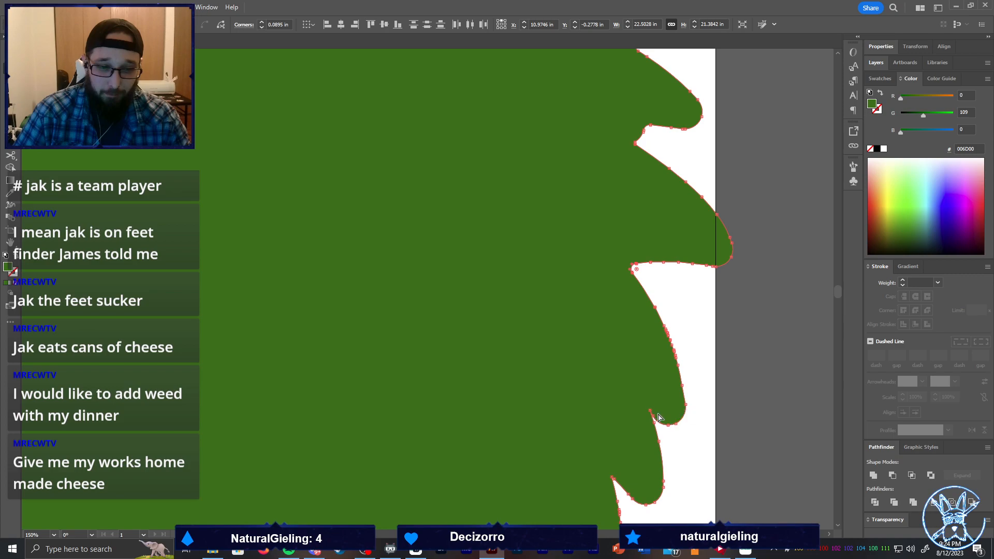
{"action": "left_click", "coordinate": [651, 411]}
{"action": "scroll", "coordinate": [662, 435], "scroll_direction": "up", "scroll_amount": 3}
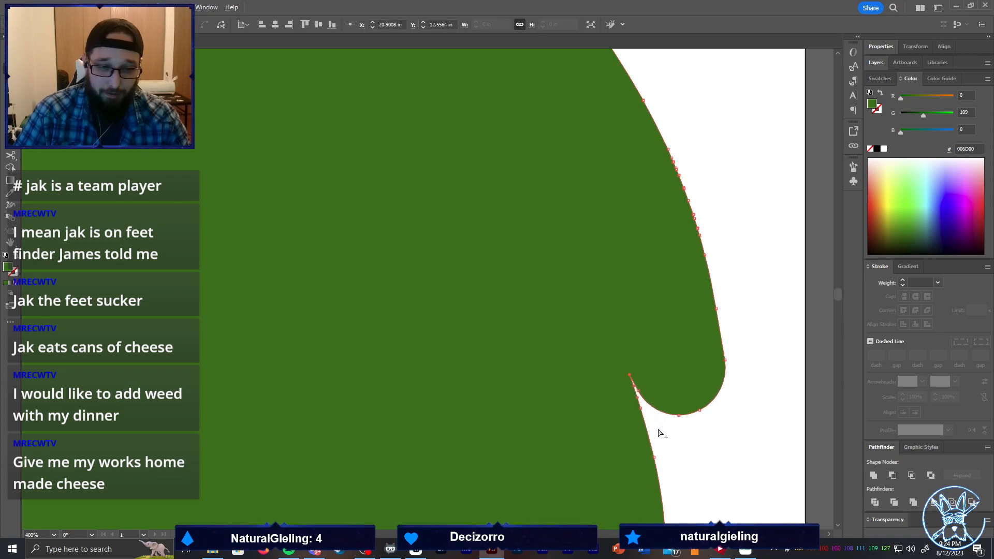
{"action": "scroll", "coordinate": [655, 425], "scroll_direction": "up", "scroll_amount": 1}
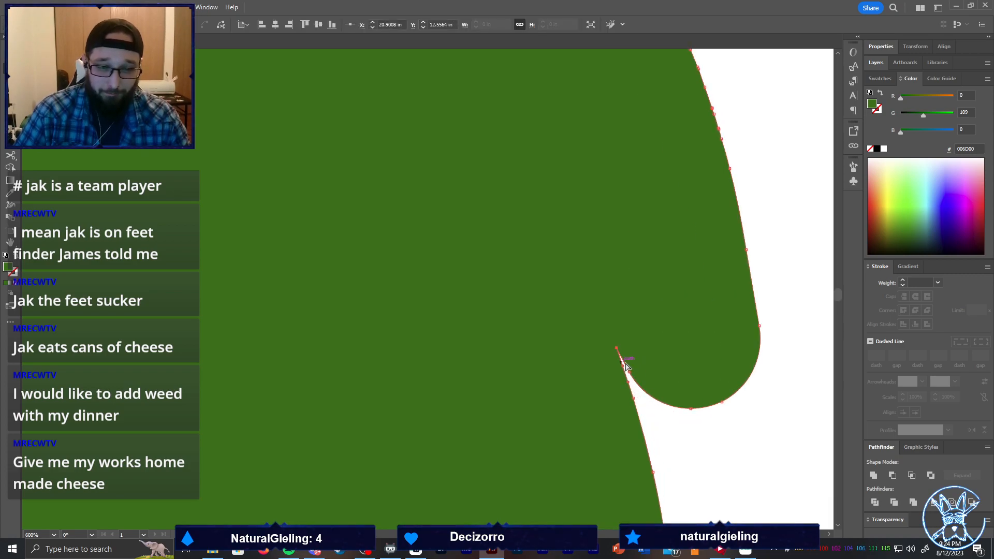
{"action": "key", "text": "ctrl+0"}
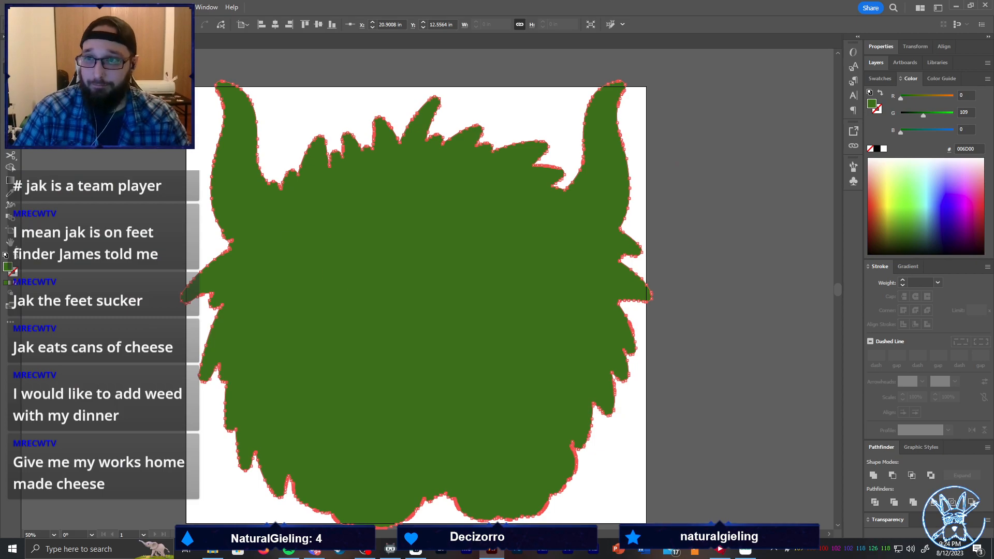
{"action": "left_click", "coordinate": [89, 7]}
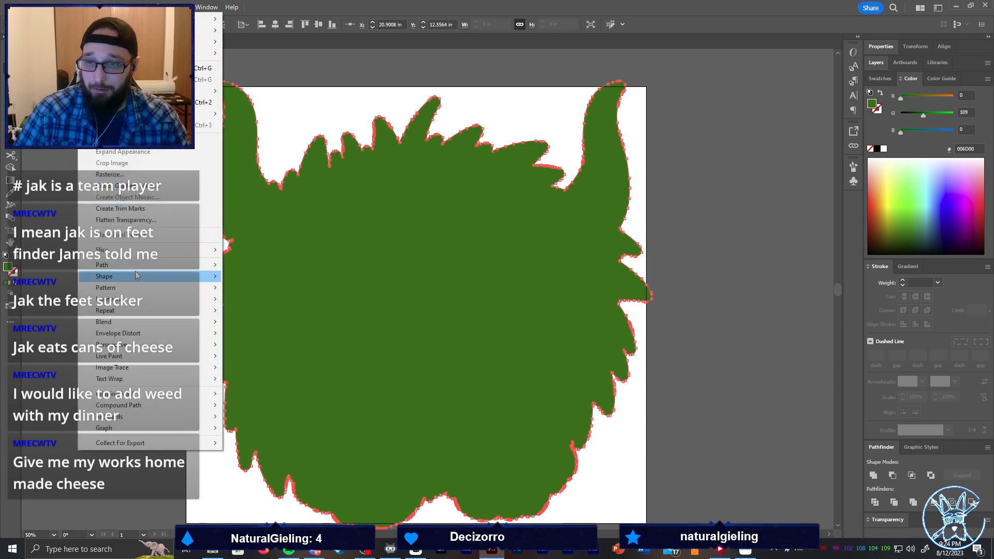
{"action": "mouse_move", "coordinate": [145, 265]}
{"action": "left_click", "coordinate": [270, 328]}
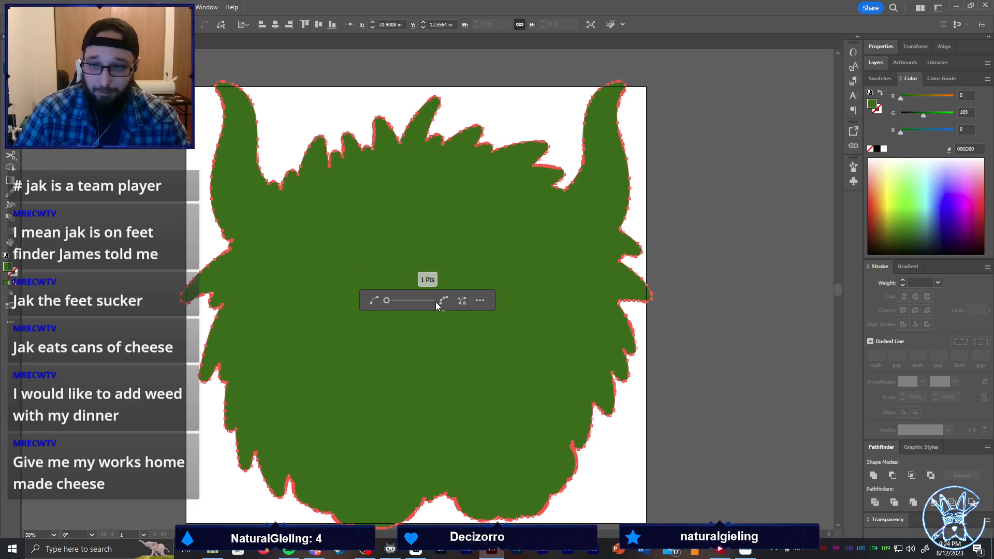
{"action": "left_click", "coordinate": [682, 297]}
Simplify the path of the whole monster silhouette down to 80 points
{"action": "left_click", "coordinate": [641, 284]}
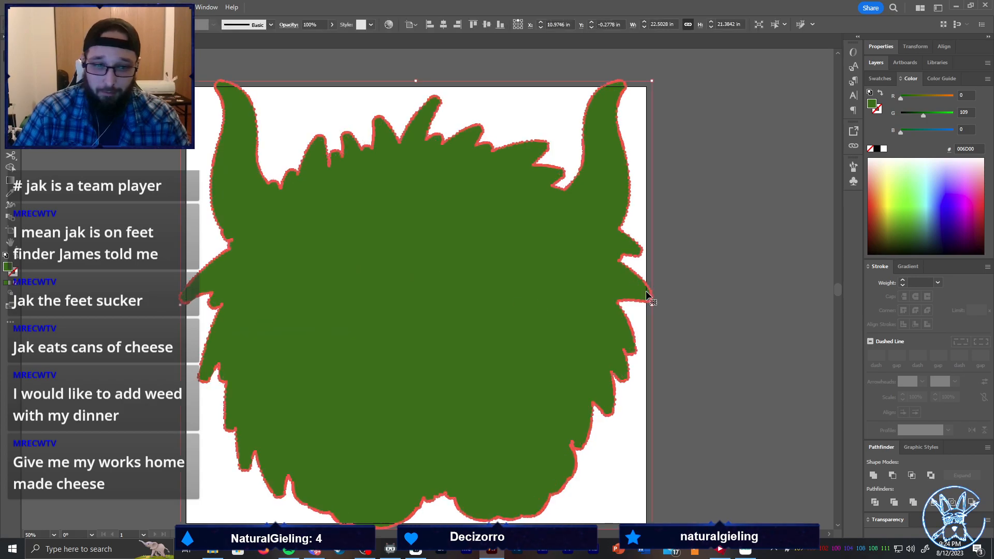
{"action": "left_click", "coordinate": [58, 3]}
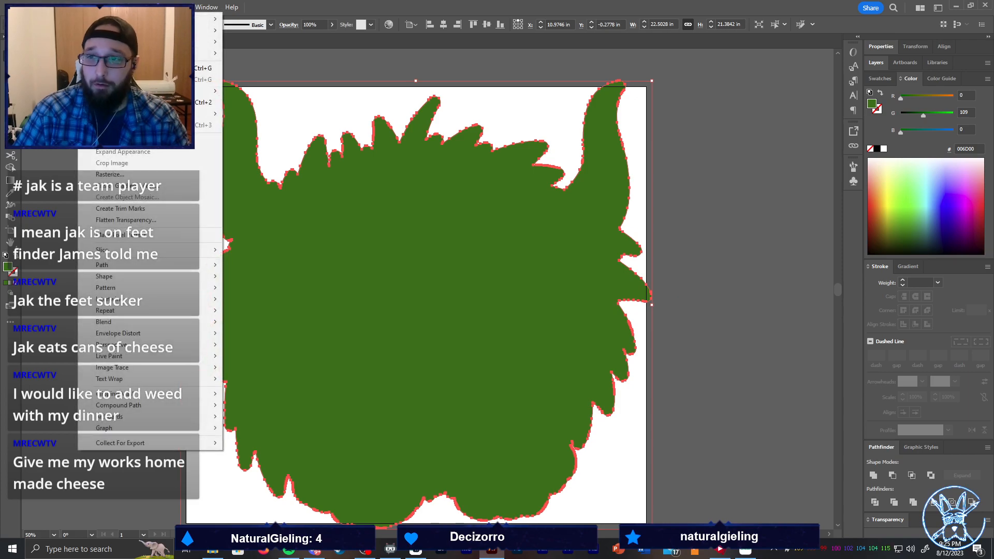
{"action": "mouse_move", "coordinate": [89, 6]}
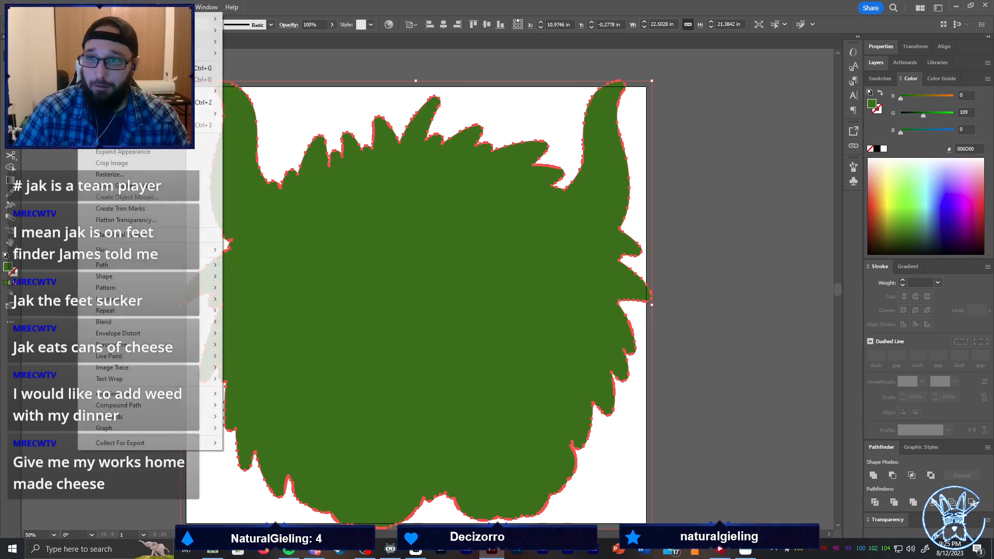
{"action": "mouse_move", "coordinate": [133, 268]}
{"action": "mouse_move", "coordinate": [187, 276]}
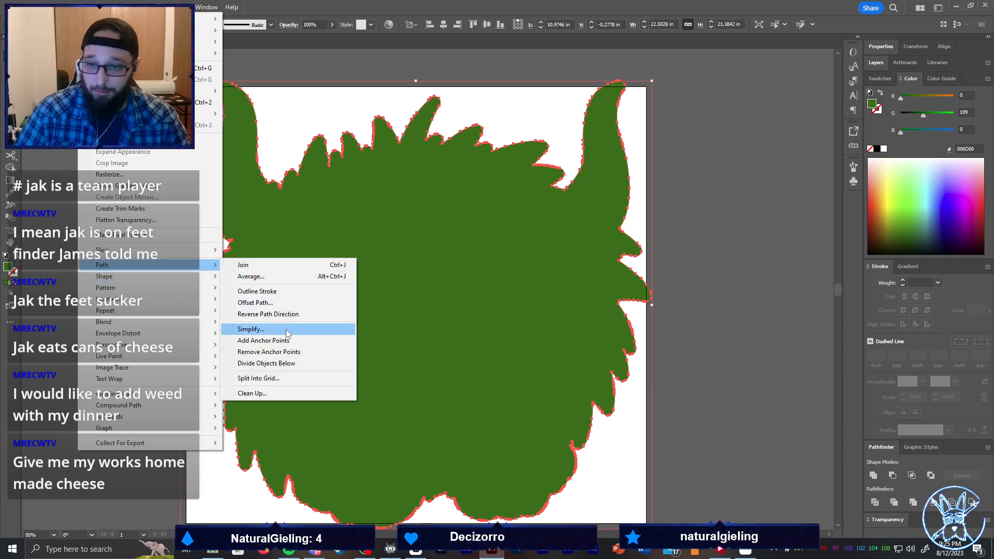
{"action": "left_click", "coordinate": [290, 331]}
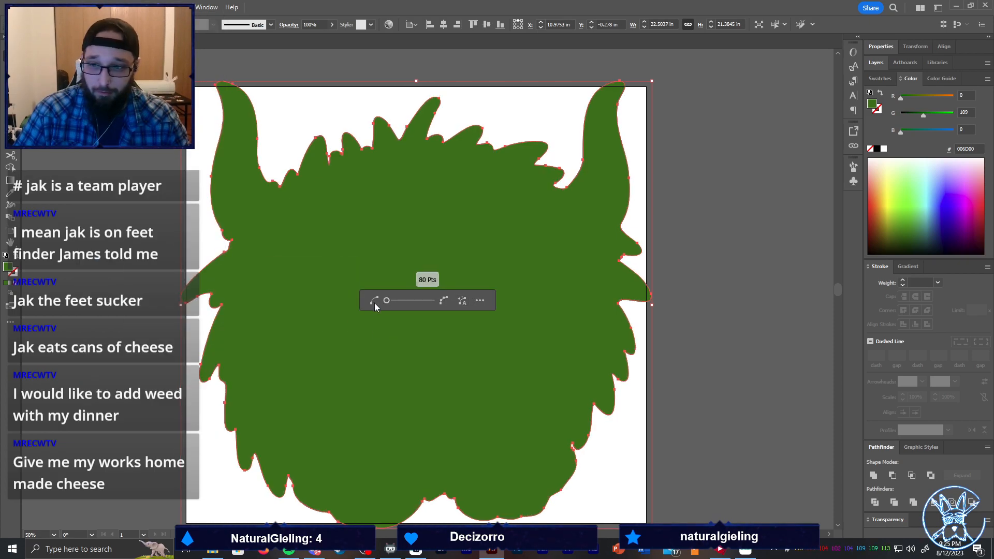
{"action": "left_click", "coordinate": [688, 339]}
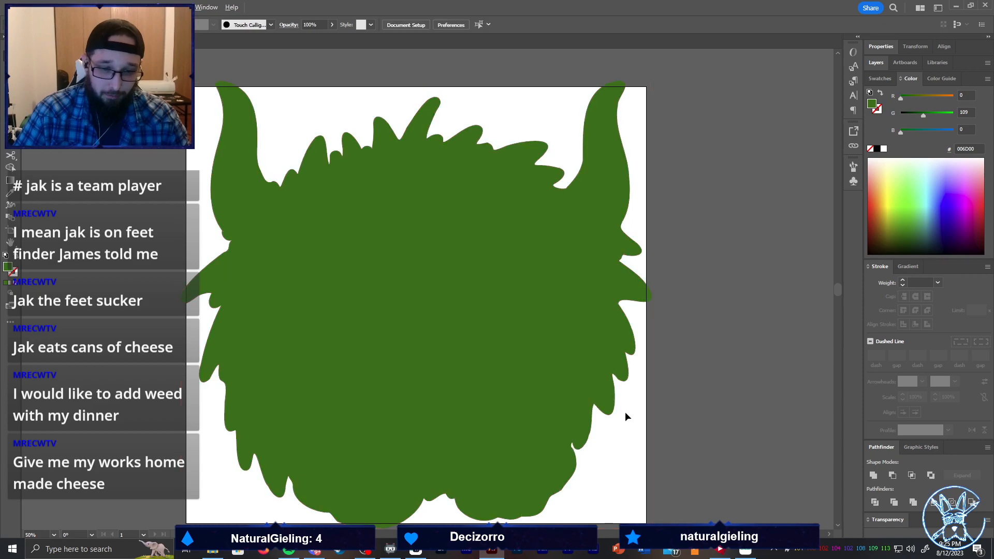
Round the notches between the fur tufts along the silhouette's lower right edge
{"action": "scroll", "coordinate": [616, 414], "scroll_direction": "up", "scroll_amount": 3}
{"action": "scroll", "coordinate": [569, 383], "scroll_direction": "up", "scroll_amount": 2}
{"action": "left_click", "coordinate": [539, 382]}
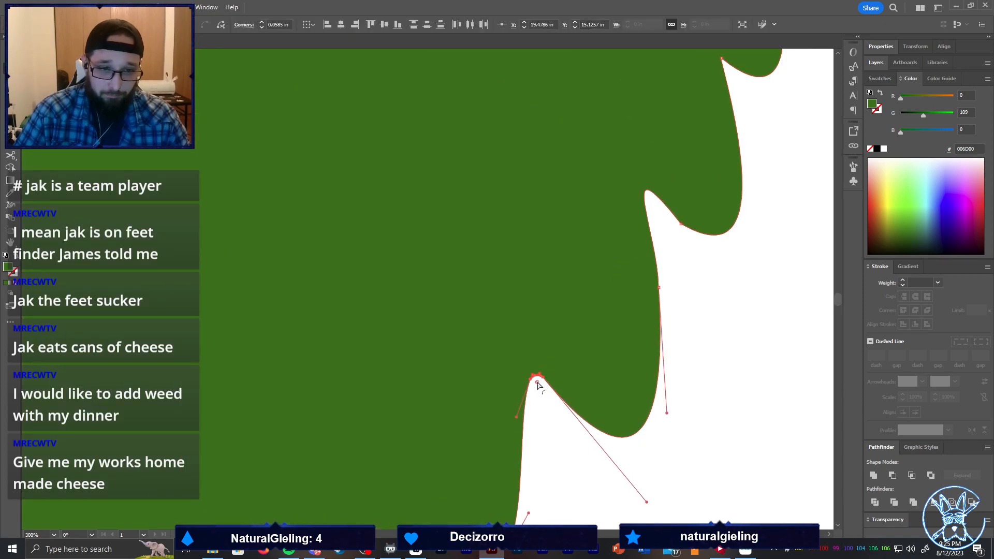
{"action": "left_click", "coordinate": [682, 224]}
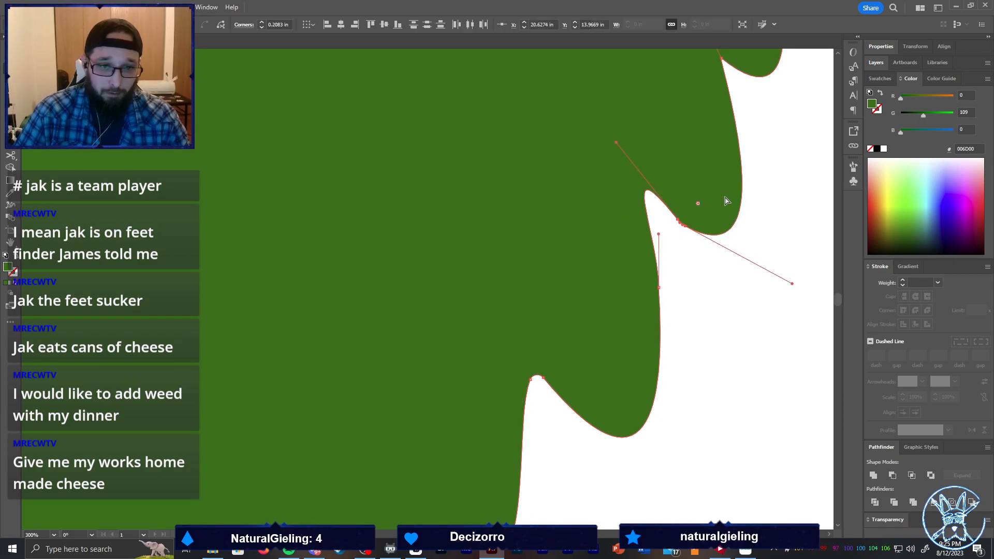
{"action": "scroll", "coordinate": [724, 201], "scroll_direction": "up", "scroll_amount": 3}
{"action": "left_click", "coordinate": [720, 169]}
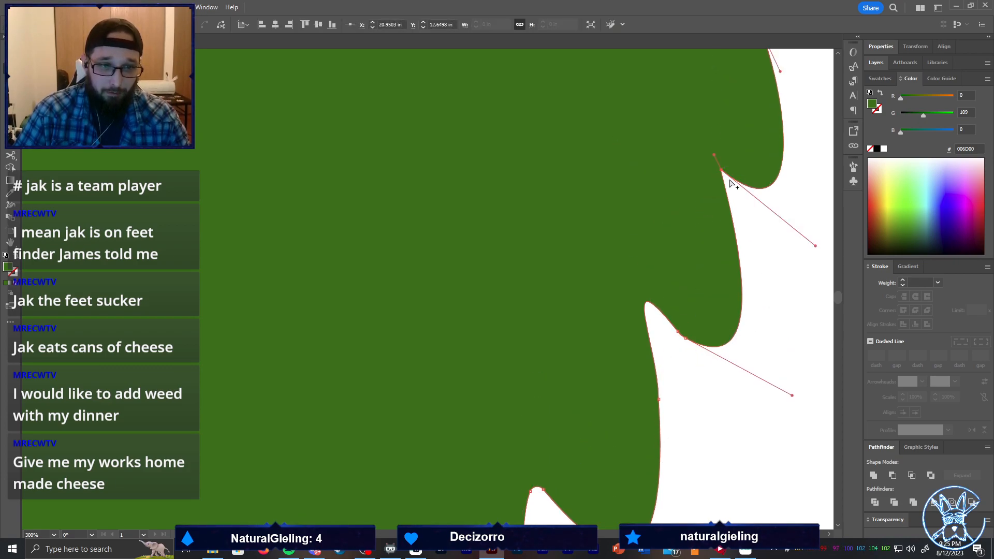
{"action": "scroll", "coordinate": [728, 184], "scroll_direction": "up", "scroll_amount": 6}
{"action": "left_click_drag", "start_coordinate": [725, 81], "coordinate": [724, 132]}
{"action": "scroll", "coordinate": [725, 132], "scroll_direction": "down", "scroll_amount": 6}
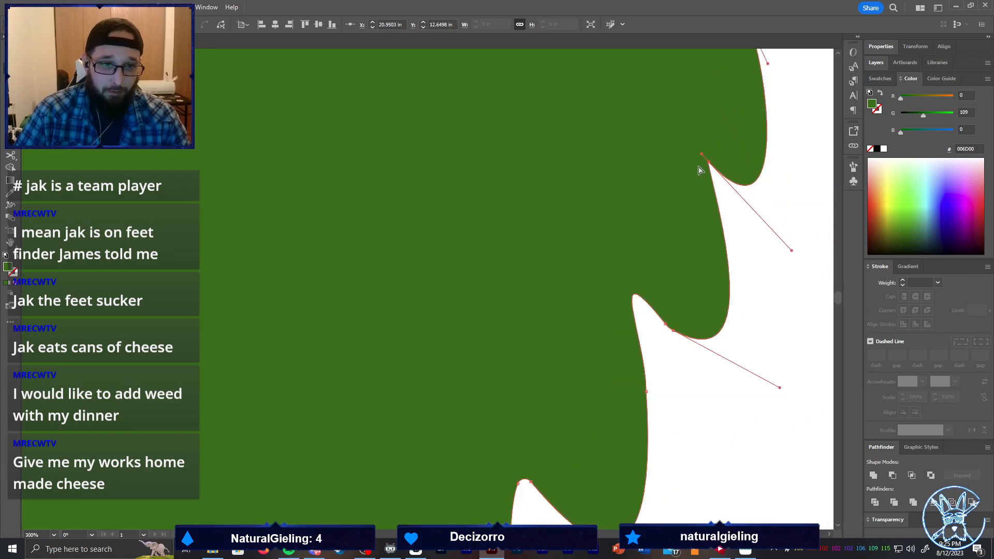
Round the notch between the two upper fur spikes on the silhouette's right edge to about 0.08 in
{"action": "scroll", "coordinate": [700, 171], "scroll_direction": "up", "scroll_amount": 2}
{"action": "scroll", "coordinate": [699, 166], "scroll_direction": "down", "scroll_amount": 5}
{"action": "scroll", "coordinate": [705, 152], "scroll_direction": "up", "scroll_amount": 3}
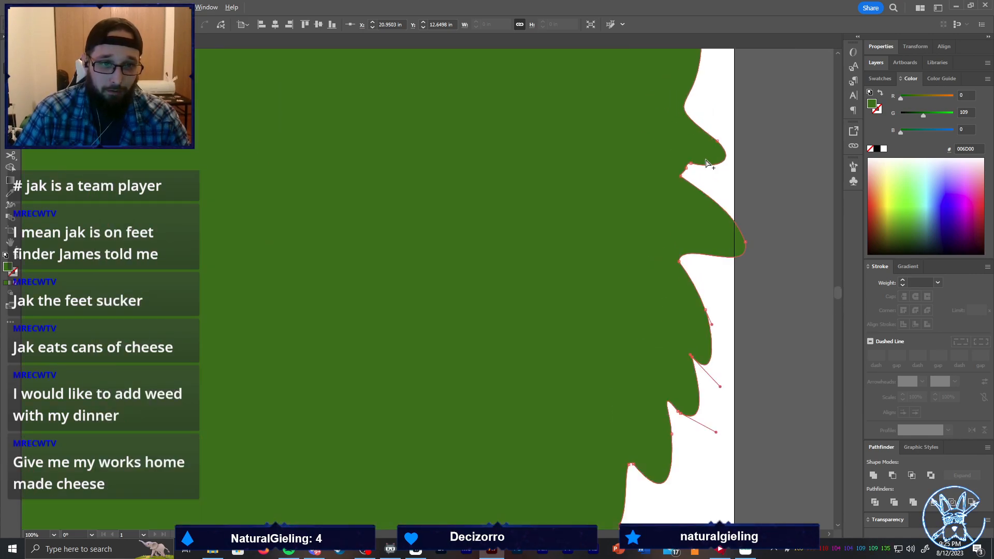
{"action": "scroll", "coordinate": [705, 152], "scroll_direction": "up", "scroll_amount": 3}
{"action": "left_click", "coordinate": [664, 201]}
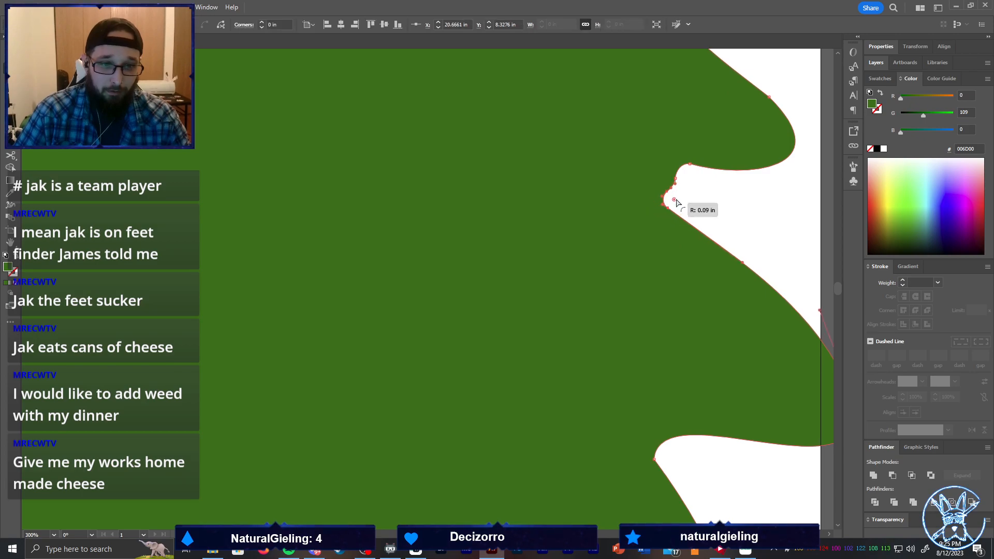
{"action": "scroll", "coordinate": [673, 195], "scroll_direction": "down", "scroll_amount": 3}
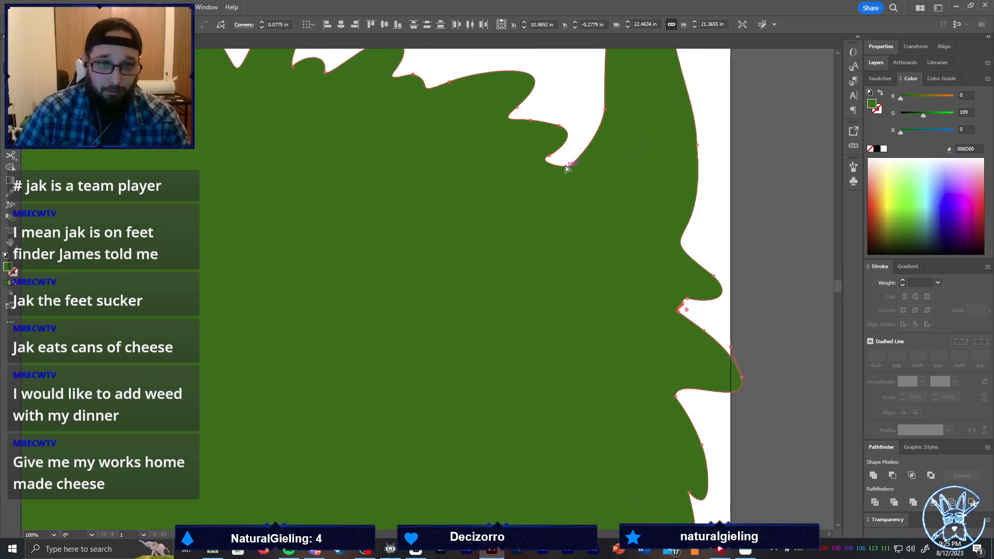
Round the corners where the left horn meets the large fur spike on the silhouette's left edge
{"action": "scroll", "coordinate": [477, 125], "scroll_direction": "down", "scroll_amount": 1}
{"action": "scroll", "coordinate": [337, 104], "scroll_direction": "left", "scroll_amount": 5}
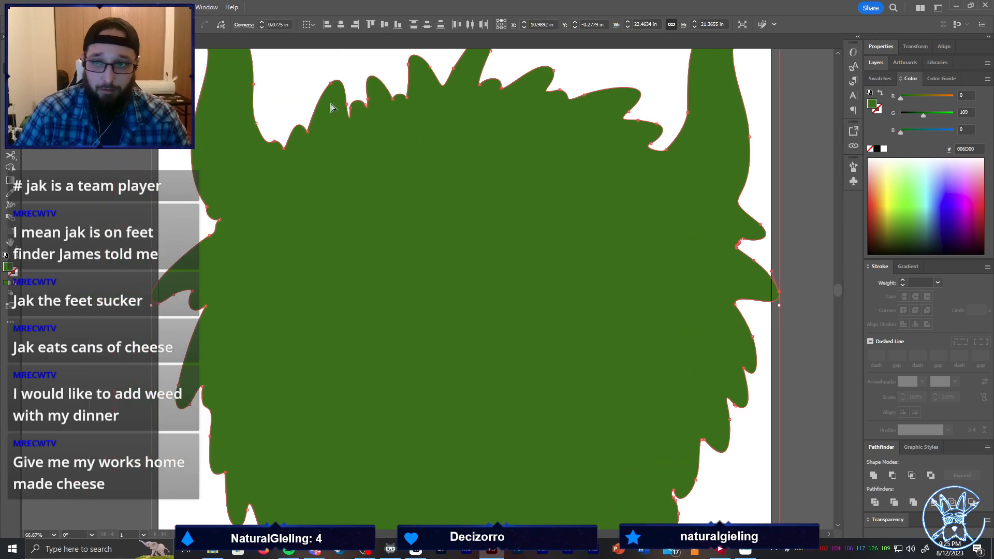
{"action": "scroll", "coordinate": [253, 146], "scroll_direction": "up", "scroll_amount": 1}
{"action": "left_click", "coordinate": [293, 147]}
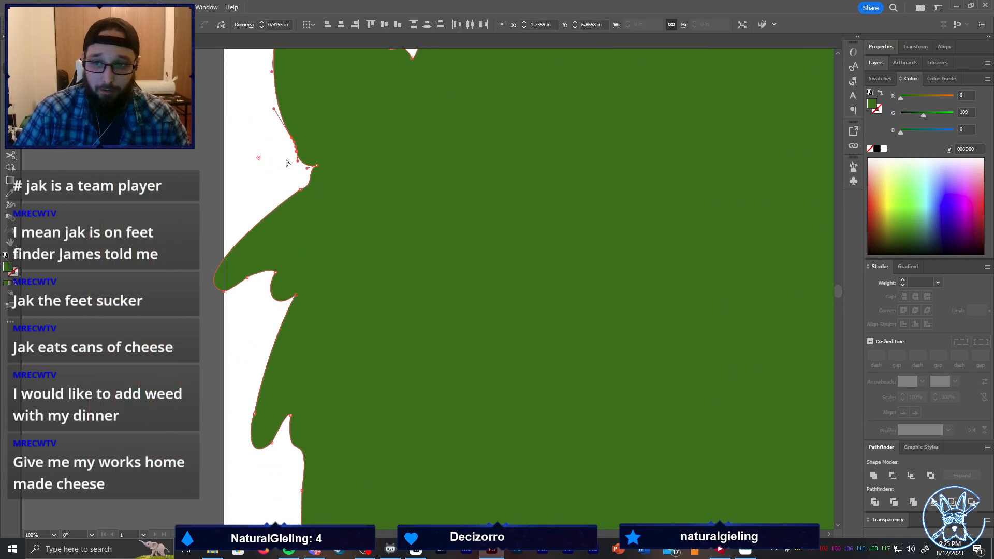
{"action": "left_click", "coordinate": [316, 165]}
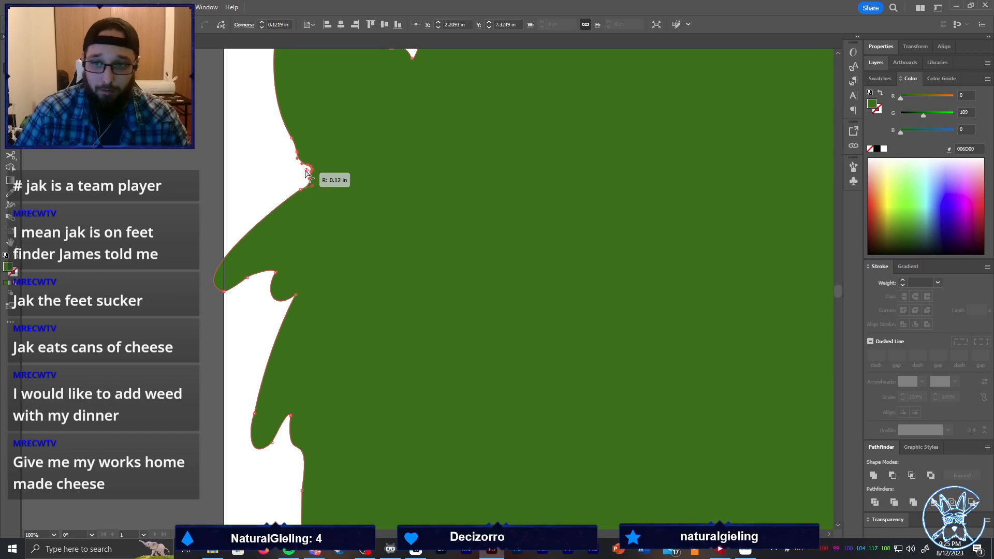
{"action": "left_click", "coordinate": [308, 173]}
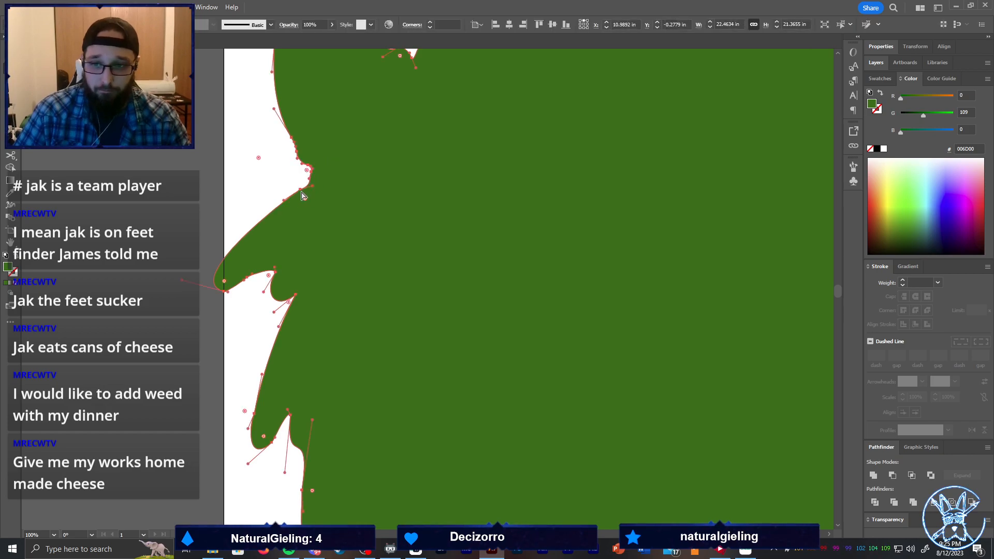
{"action": "left_click", "coordinate": [305, 201]}
Round the corners around the small tuft on the silhouette's left edge and the outer curve of the tuft below it
{"action": "left_click", "coordinate": [289, 295]}
{"action": "left_click_drag", "start_coordinate": [285, 295], "coordinate": [290, 306]}
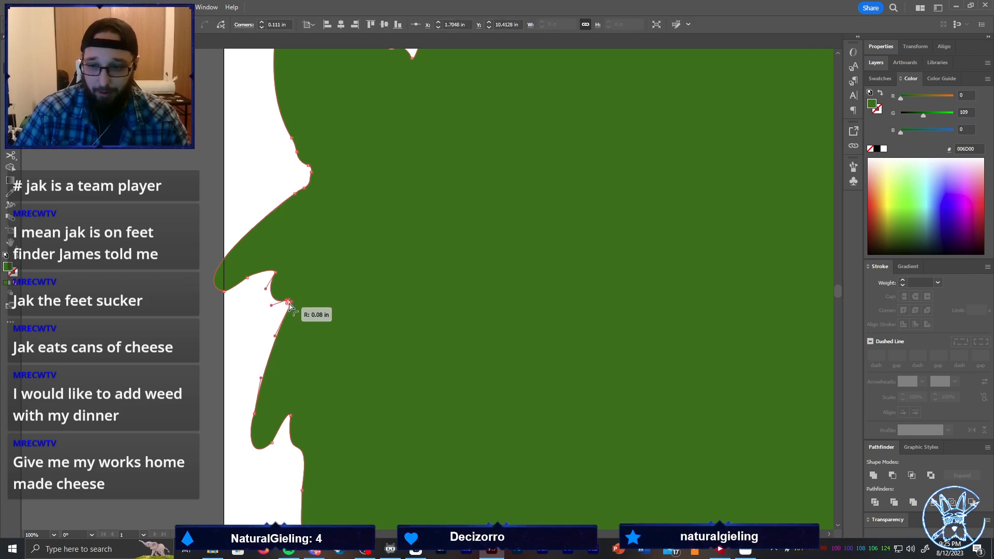
{"action": "left_click", "coordinate": [268, 272]}
{"action": "left_click_drag", "start_coordinate": [267, 273], "coordinate": [268, 280]}
{"action": "scroll", "coordinate": [261, 282], "scroll_direction": "down", "scroll_amount": 4}
{"action": "left_click", "coordinate": [254, 291]}
{"action": "left_click_drag", "start_coordinate": [244, 288], "coordinate": [101, 280]}
Round the stepped corners along the lower left edge and the narrow notch beside the left foot, about 0.12 in
{"action": "scroll", "coordinate": [269, 259], "scroll_direction": "down", "scroll_amount": 3}
{"action": "left_click", "coordinate": [322, 336]}
{"action": "left_click_drag", "start_coordinate": [321, 350], "coordinate": [336, 355]}
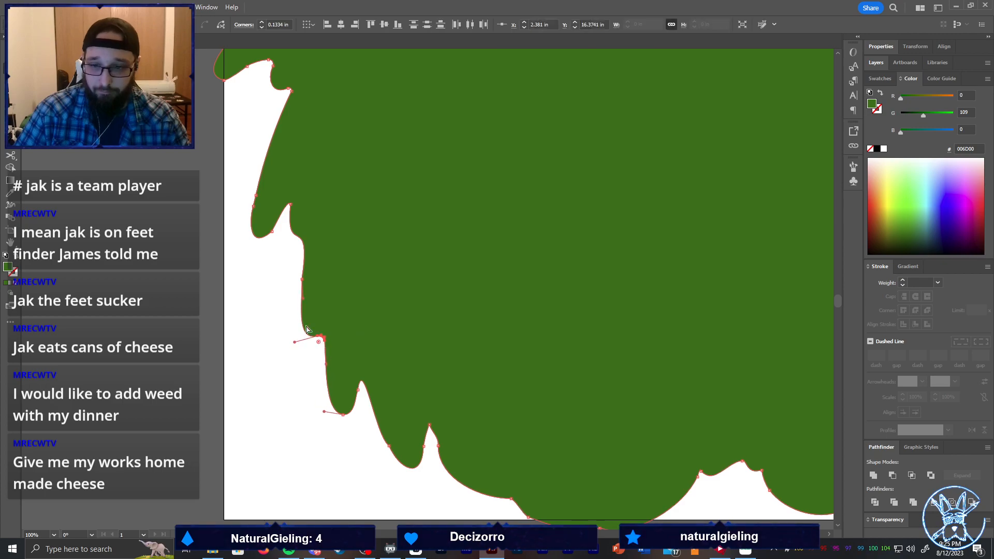
{"action": "left_click", "coordinate": [301, 281]}
{"action": "scroll", "coordinate": [481, 371], "scroll_direction": "down", "scroll_amount": 3}
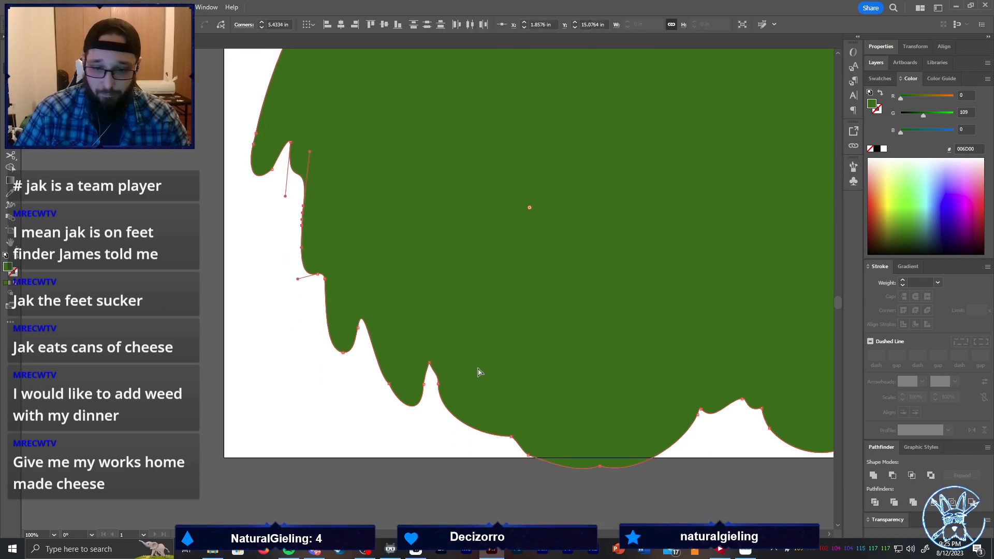
{"action": "left_click", "coordinate": [429, 363]}
{"action": "left_click_drag", "start_coordinate": [432, 373], "coordinate": [434, 381]}
Round the anchor point at the bottom of the silhouette's left foot to about 0.65 in
{"action": "scroll", "coordinate": [573, 405], "scroll_direction": "right", "scroll_amount": 2}
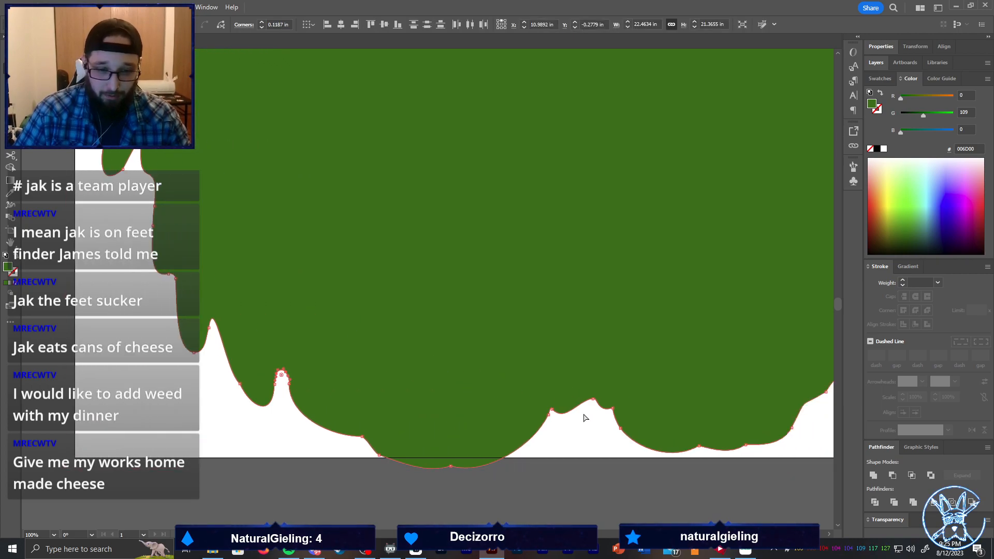
{"action": "scroll", "coordinate": [582, 416], "scroll_direction": "up", "scroll_amount": 1}
{"action": "scroll", "coordinate": [741, 470], "scroll_direction": "right", "scroll_amount": 2}
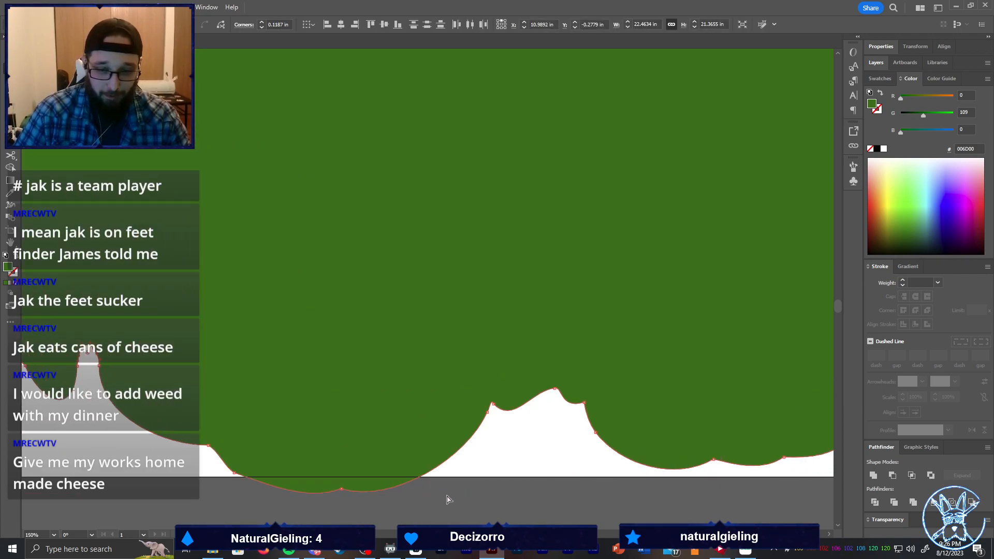
{"action": "left_click", "coordinate": [341, 489]}
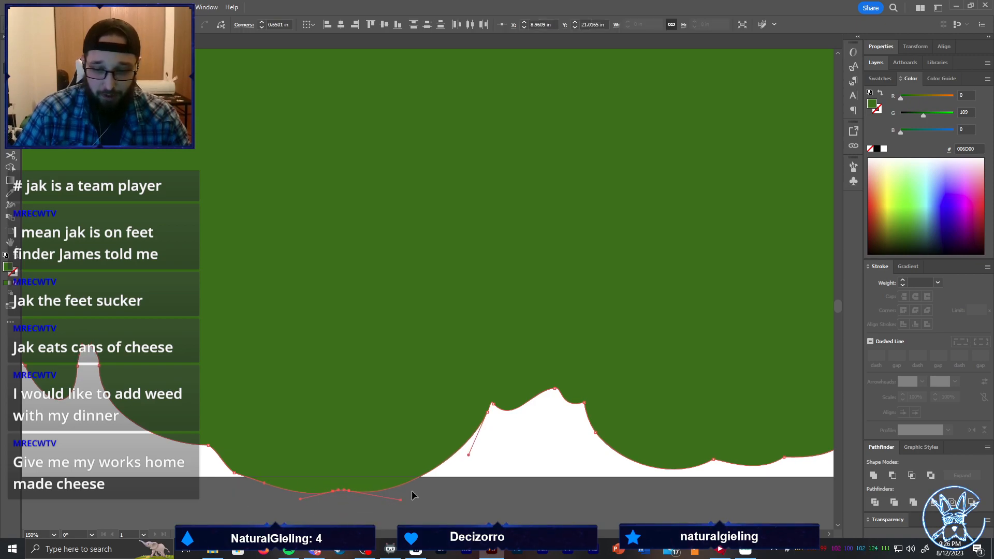
Round the two shallow corner points along the underside of the silhouette's right foot
{"action": "scroll", "coordinate": [409, 491], "scroll_direction": "right", "scroll_amount": 3}
{"action": "left_click", "coordinate": [628, 459]}
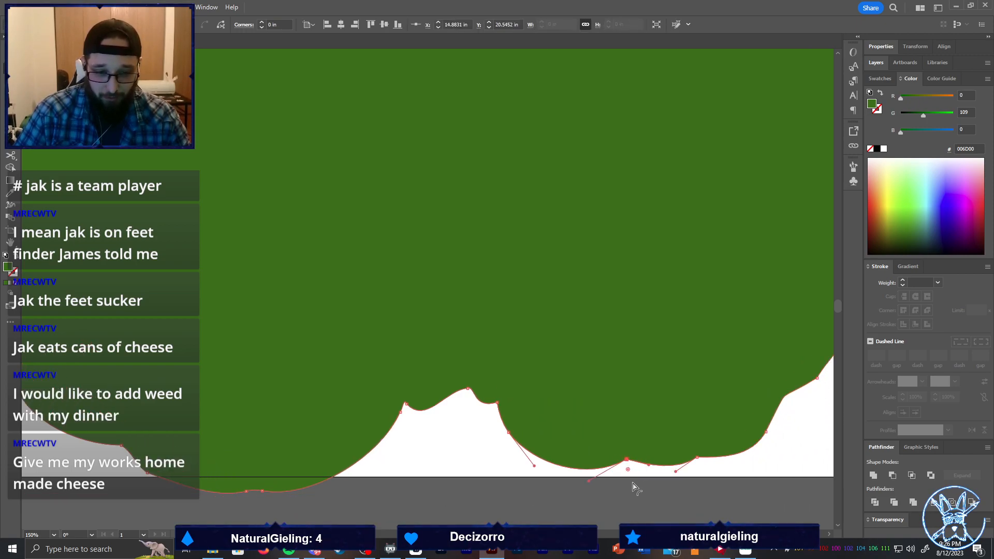
{"action": "left_click_drag", "start_coordinate": [632, 479], "coordinate": [633, 501]}
{"action": "left_click", "coordinate": [698, 458]}
{"action": "left_click_drag", "start_coordinate": [700, 469], "coordinate": [712, 499]}
Round the corner above the right foot on the silhouette's lower right edge and deselect the shape
{"action": "scroll", "coordinate": [694, 483], "scroll_direction": "down", "scroll_amount": 2}
{"action": "scroll", "coordinate": [693, 473], "scroll_direction": "right", "scroll_amount": 3}
{"action": "left_click", "coordinate": [662, 435]}
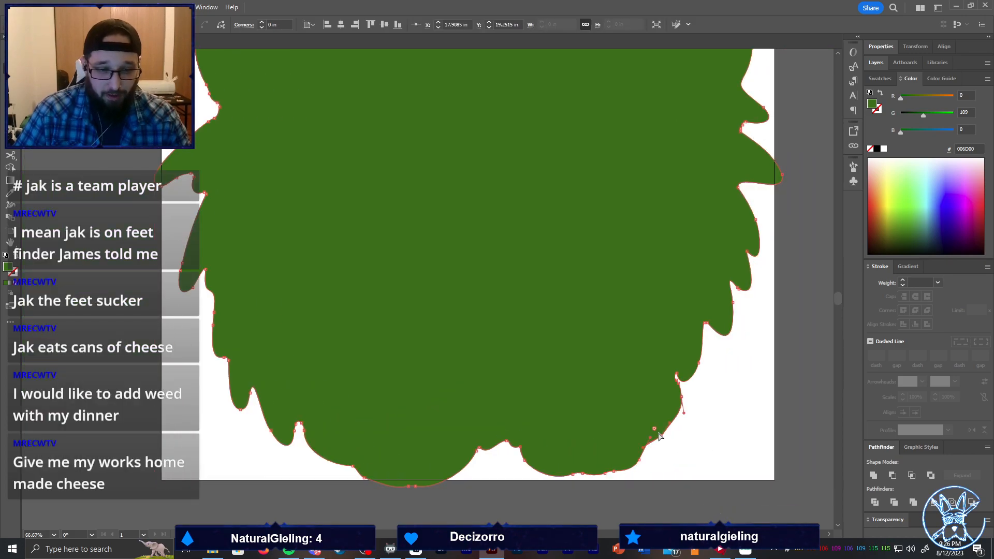
{"action": "left_click_drag", "start_coordinate": [642, 423], "coordinate": [612, 398]}
{"action": "left_click", "coordinate": [739, 356]}
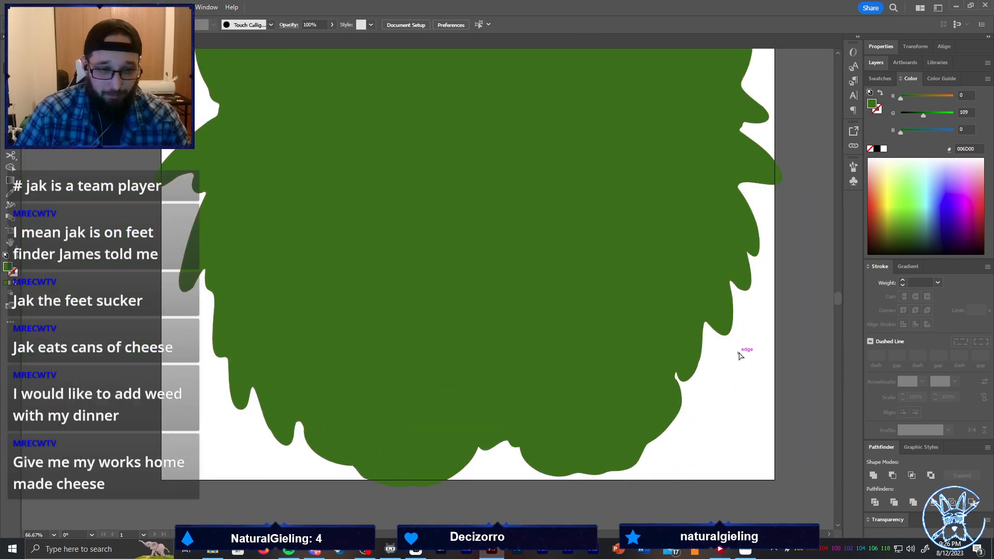
Fill the green silhouette with white and send it behind the monster artwork
{"action": "scroll", "coordinate": [735, 396], "scroll_direction": "down", "scroll_amount": 1}
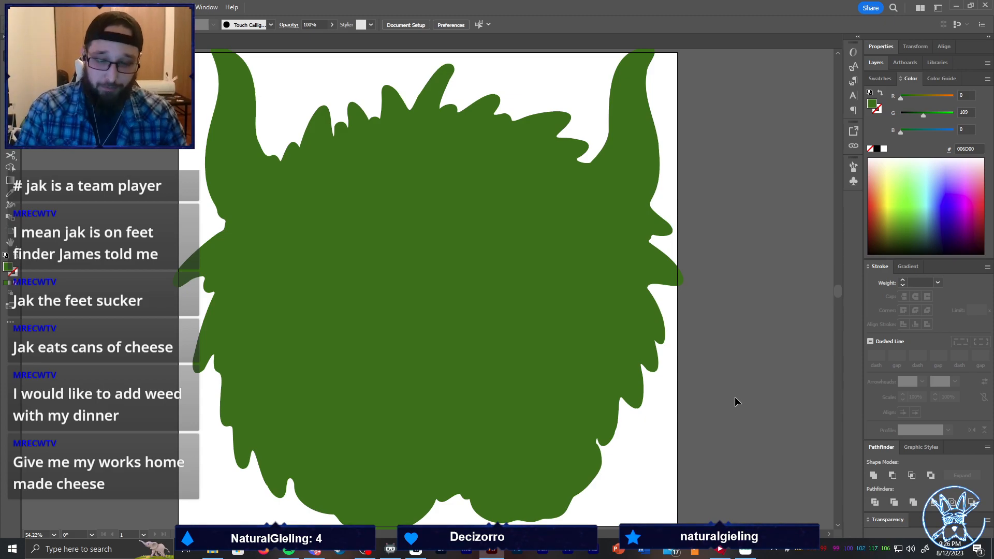
{"action": "left_click", "coordinate": [679, 280]}
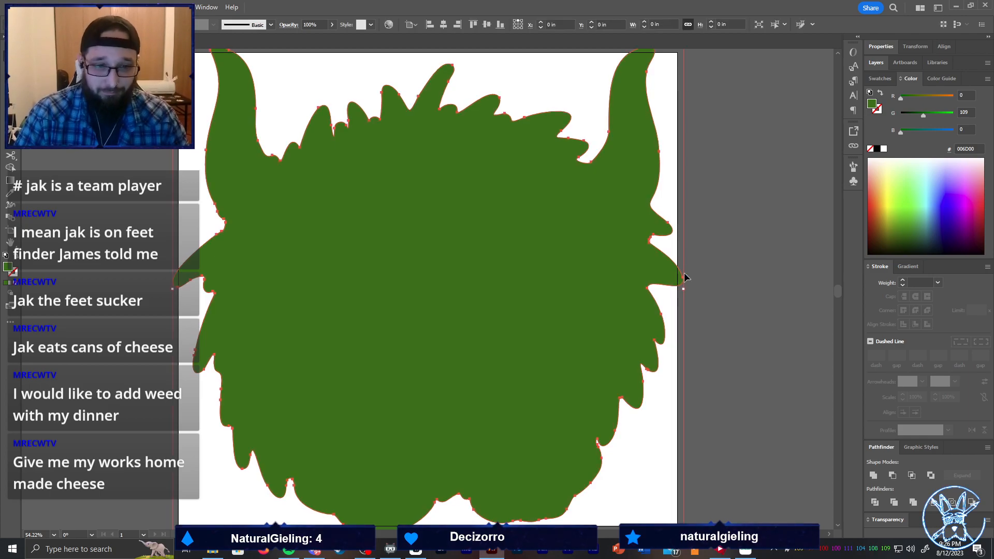
{"action": "left_click", "coordinate": [884, 149]}
{"action": "key", "text": "ctrl+shift+bracketleft"}
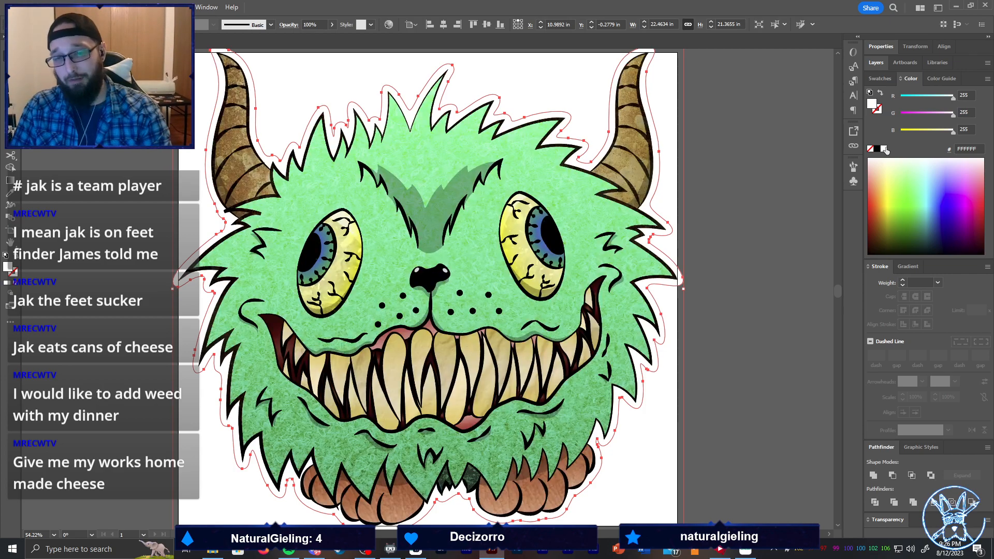
Fit the artboard to the artwork bounds and open the Save for Web export
{"action": "key", "text": "shift+o"}
{"action": "left_click", "coordinate": [85, 24]}
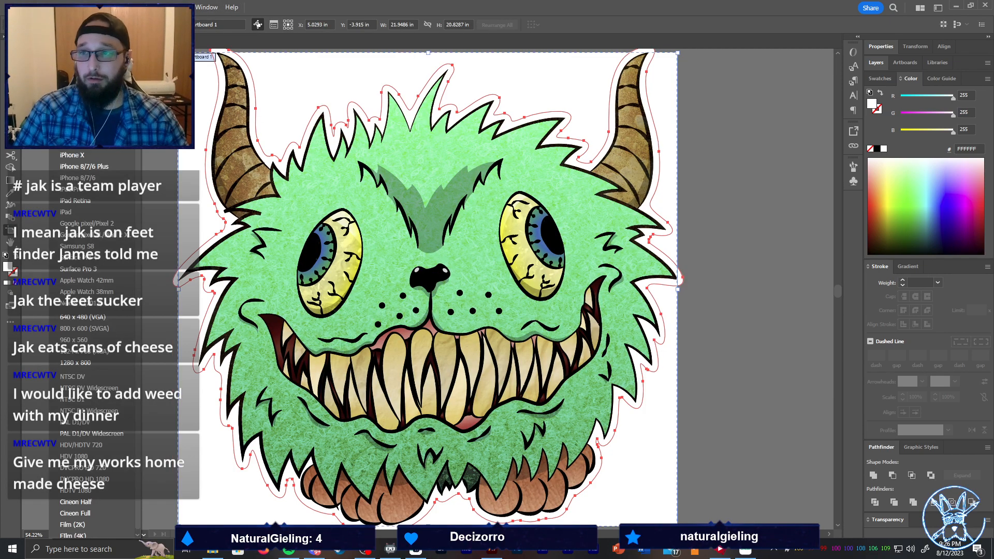
{"action": "left_click", "coordinate": [86, 50]}
{"action": "key", "text": "v"}
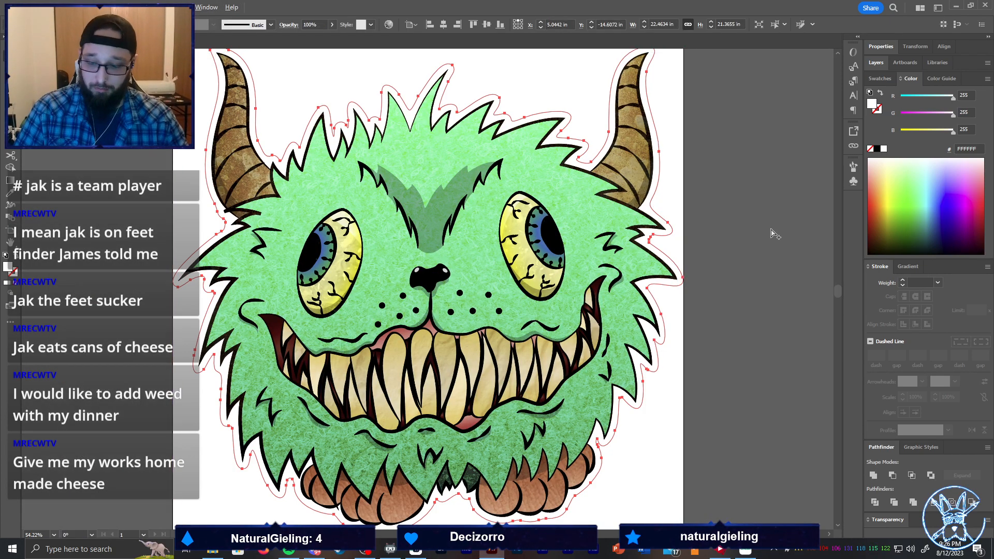
{"action": "key", "text": "ctrl+alt+shift+s"}
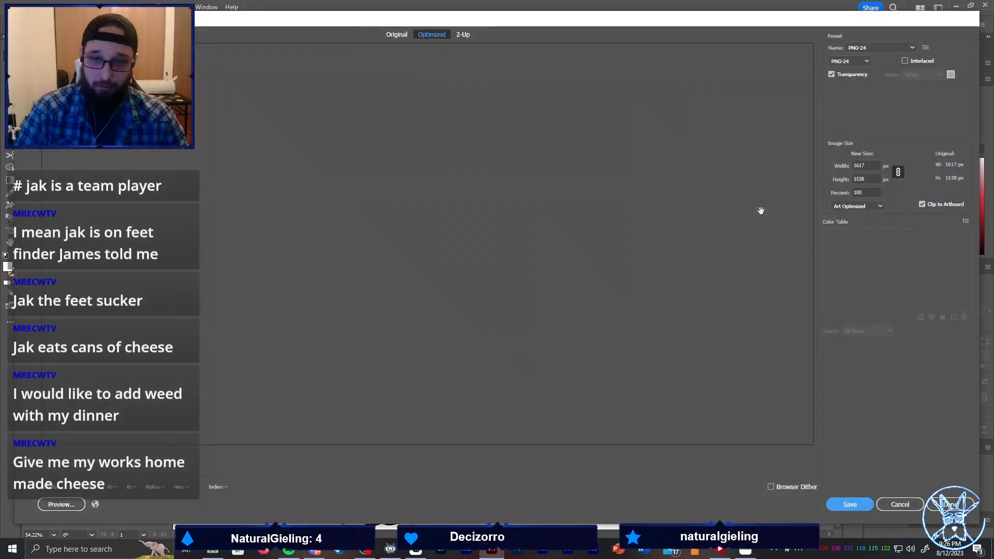
Switch to the Firefox browser, search Google for "burmy shiny" and open the Polygon picture in the image results
{"action": "left_click", "coordinate": [263, 551]}
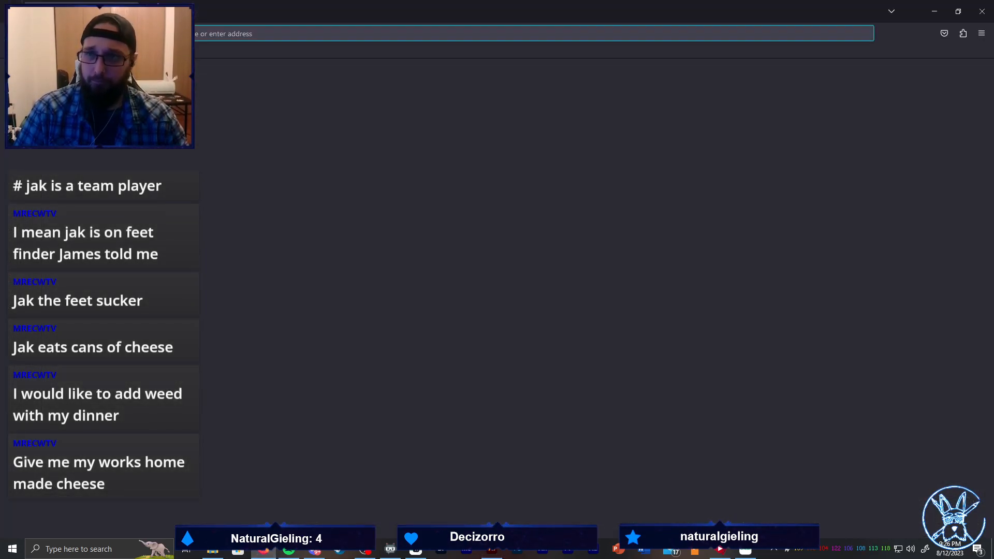
{"action": "left_click", "coordinate": [426, 184]}
{"action": "type", "text": "burm"}
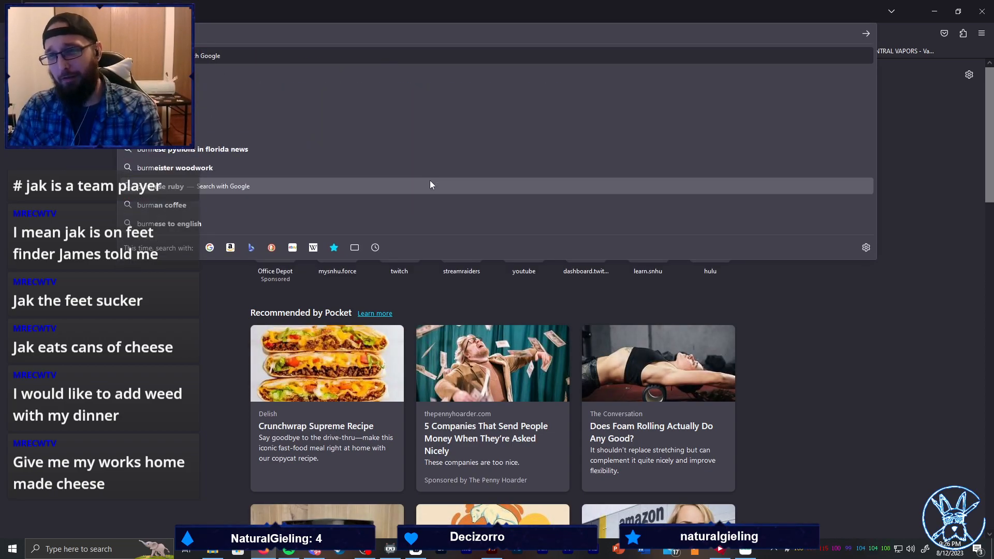
{"action": "key", "text": "BackSpace"}
{"action": "key", "text": "BackSpace"}
{"action": "key", "text": "BackSpace"}
{"action": "key", "text": "BackSpace"}
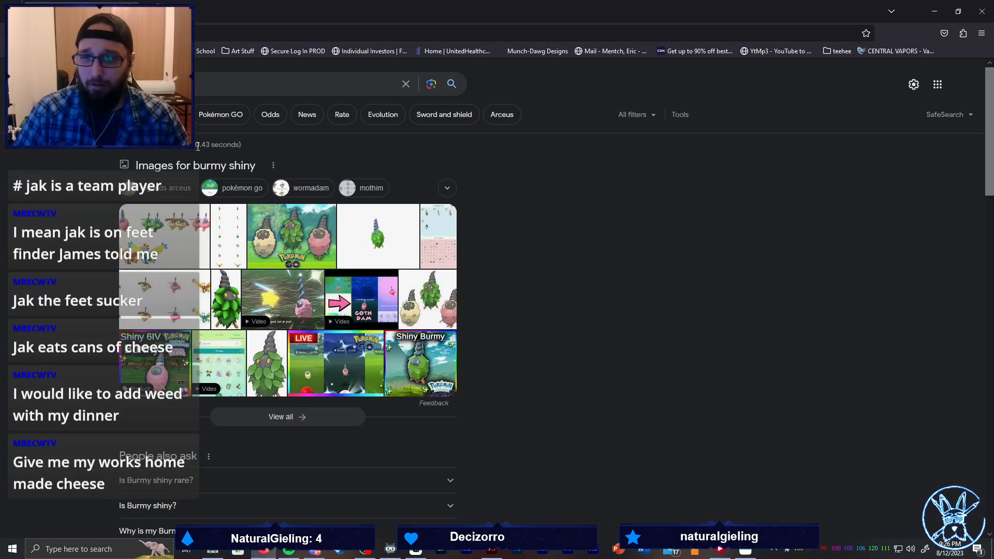
{"action": "left_click", "coordinate": [140, 113]}
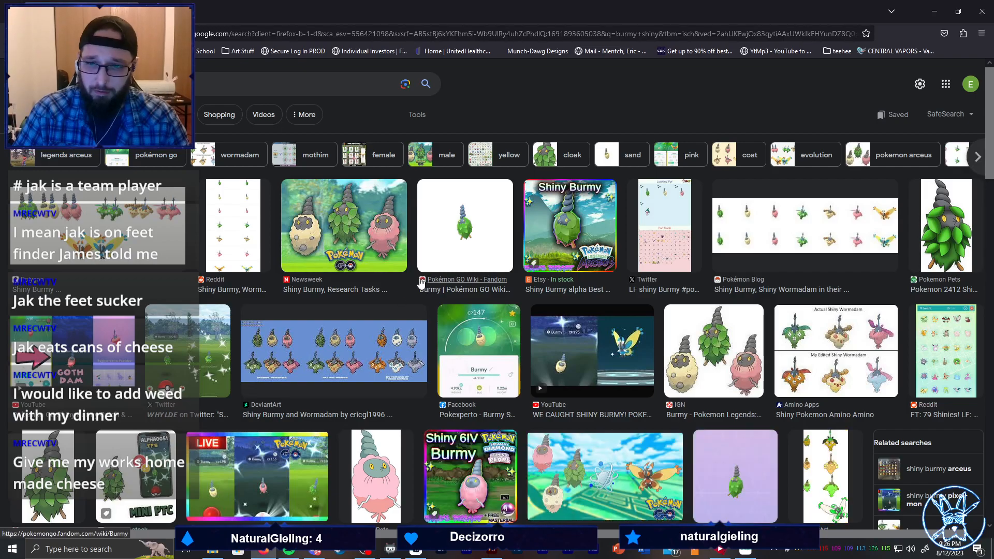
{"action": "left_click", "coordinate": [135, 238]}
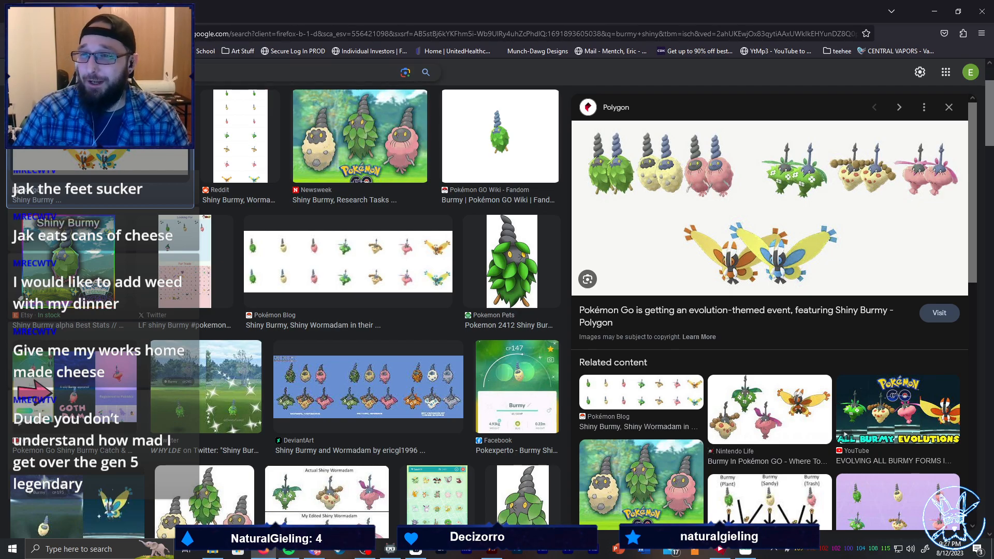
Return to Illustrator and set the PNG-24 export width to 2500 px with proportions linked
{"action": "left_click", "coordinate": [491, 550]}
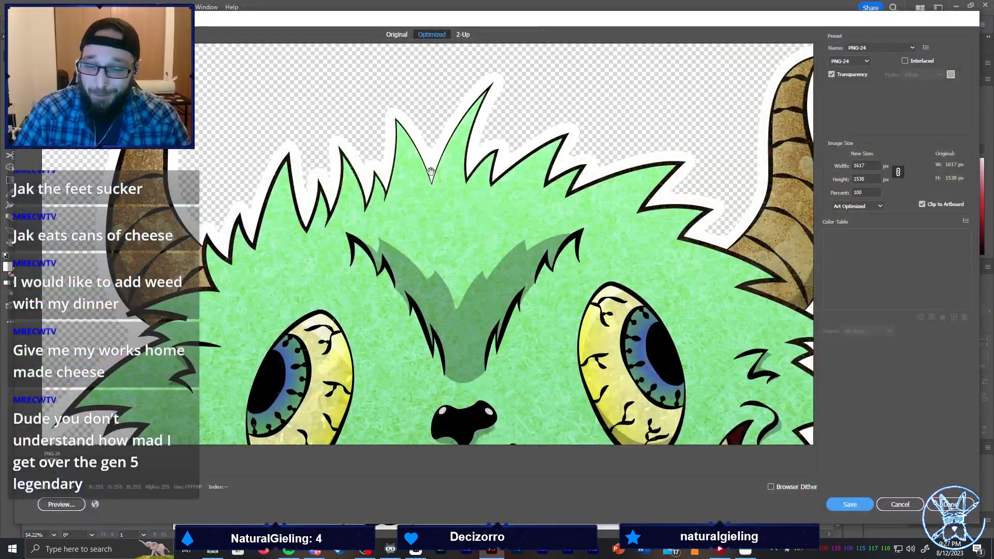
{"action": "left_click", "coordinate": [874, 166]}
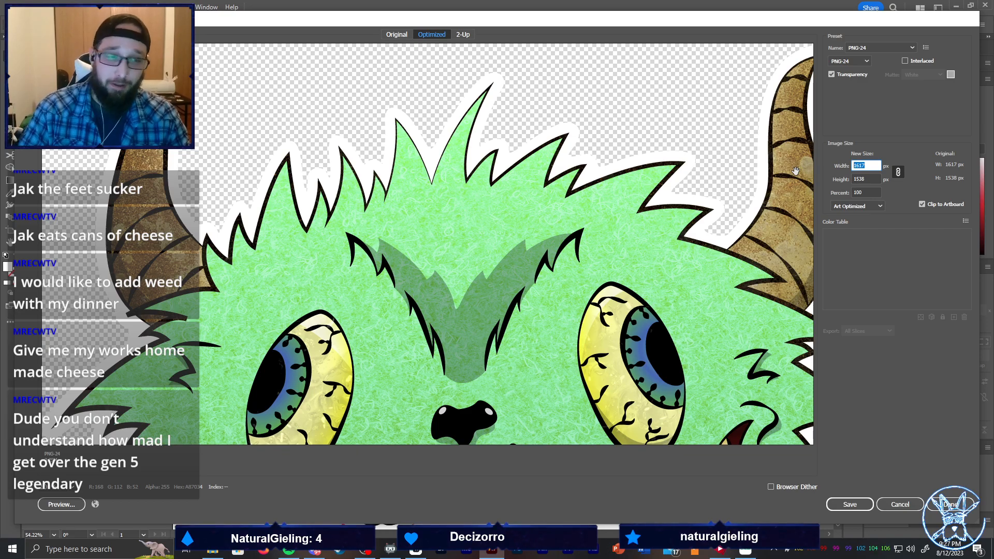
{"action": "type", "text": "2500"}
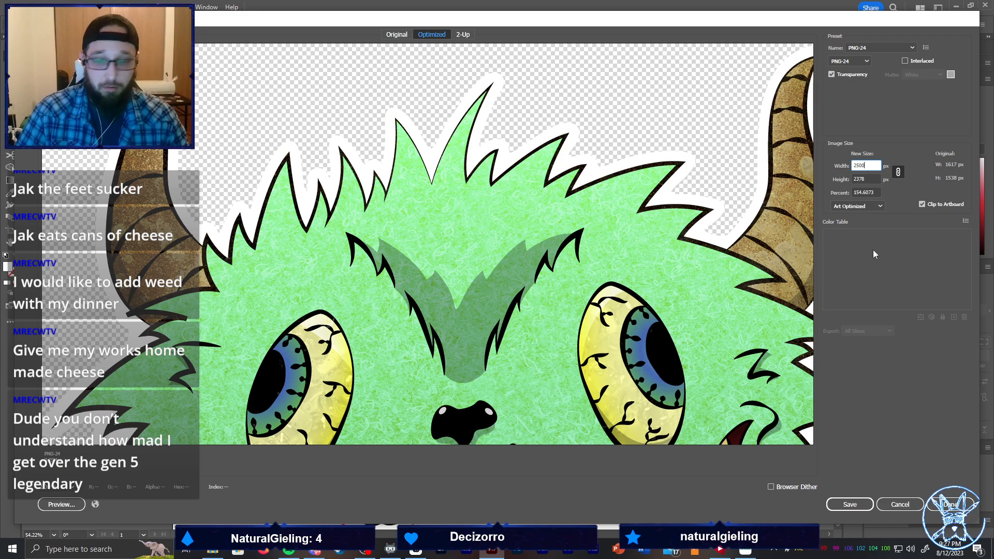
{"action": "key", "text": "Tab"}
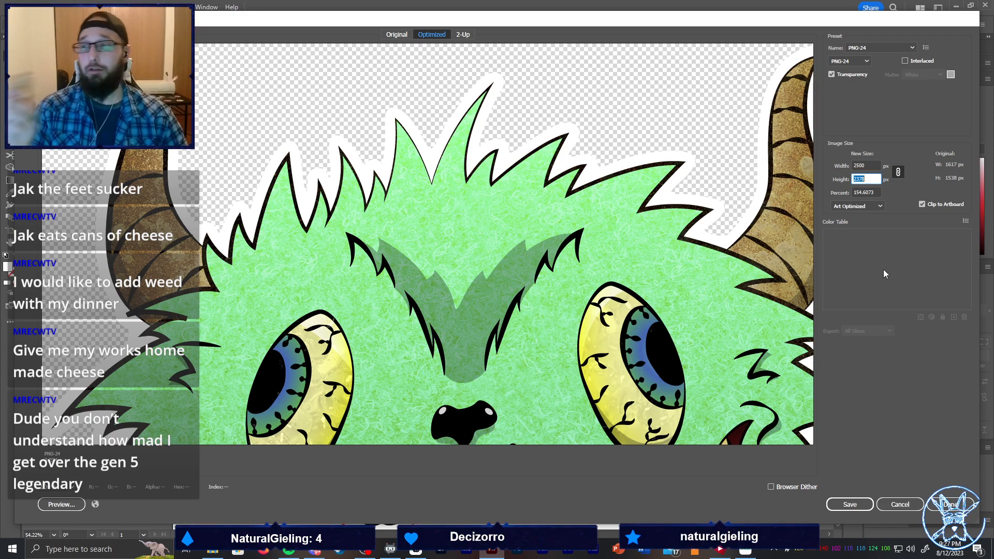
{"action": "key", "text": "Return"}
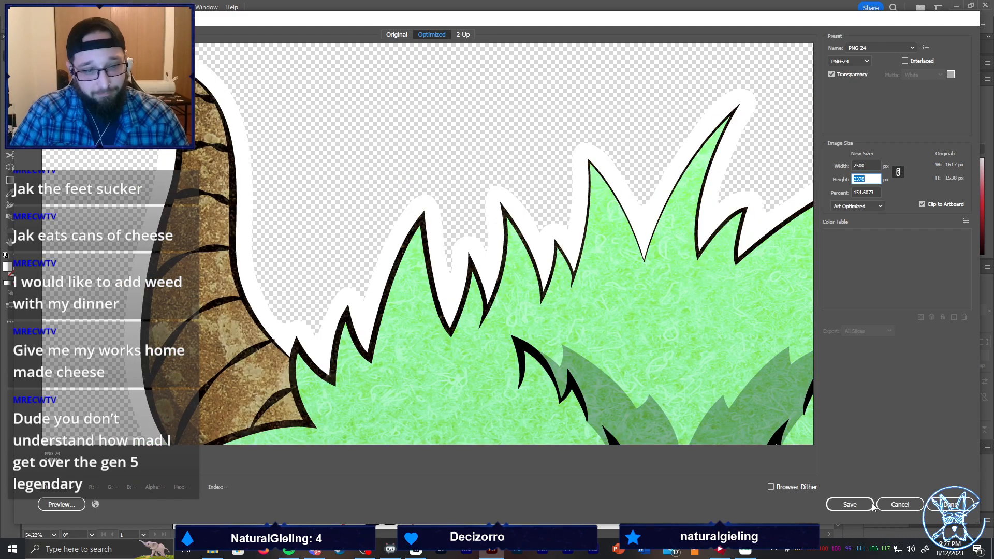
Save the export as Furbo.png in the Stickers folder inside Cricuct Files
{"action": "left_click", "coordinate": [871, 506]}
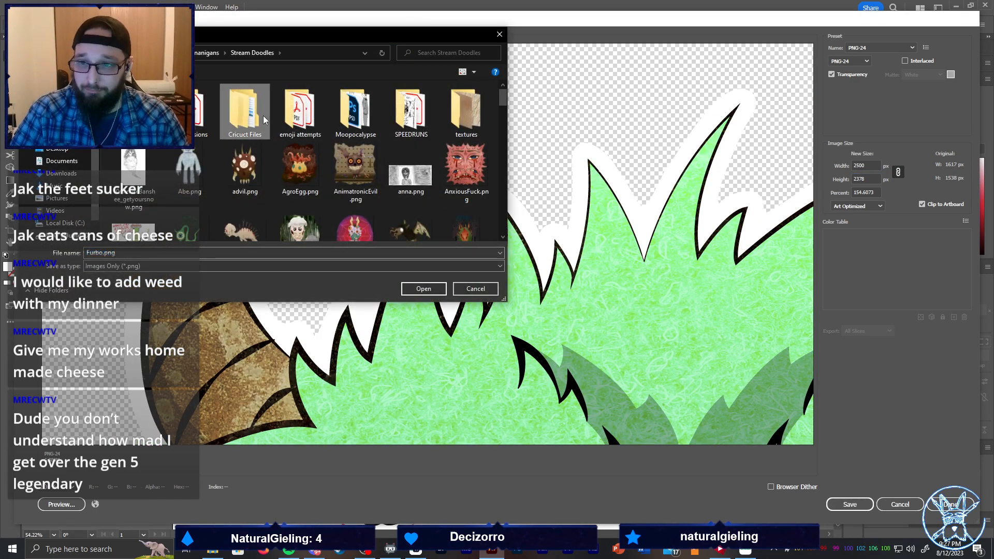
{"action": "double_click", "coordinate": [244, 111]}
{"action": "left_click", "coordinate": [423, 288]}
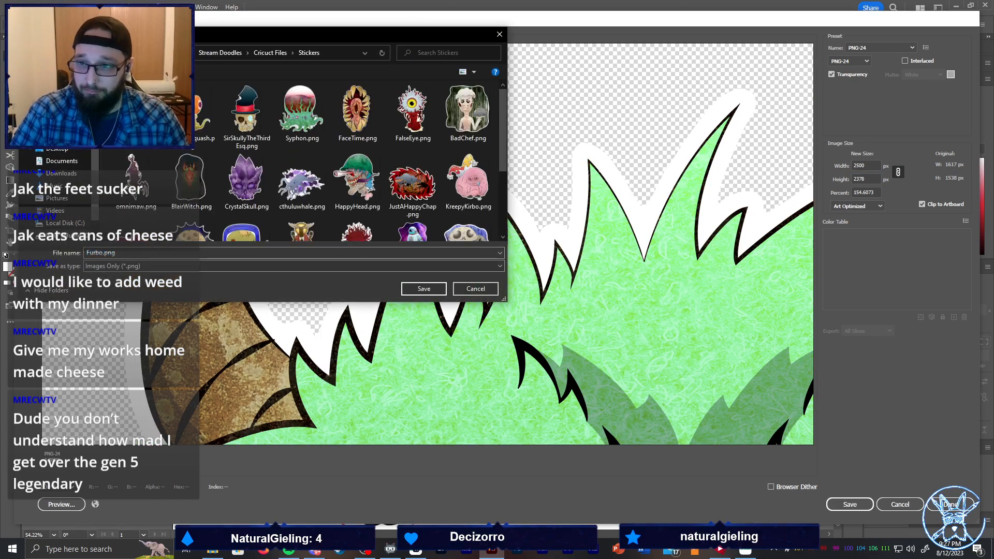
{"action": "left_click", "coordinate": [430, 284]}
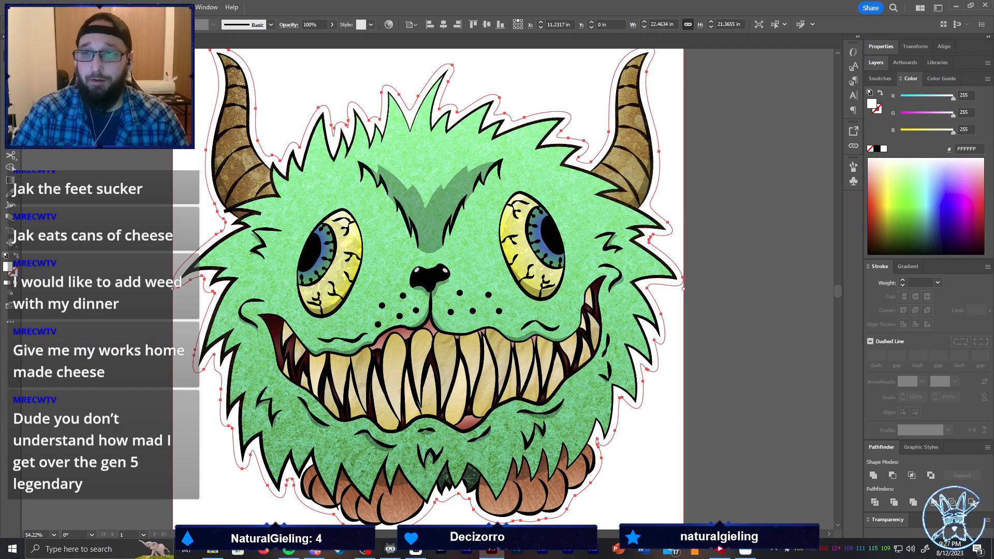
Close the horned monster document and minimize Illustrator
{"action": "left_click", "coordinate": [145, 40]}
{"action": "left_click", "coordinate": [549, 287]}
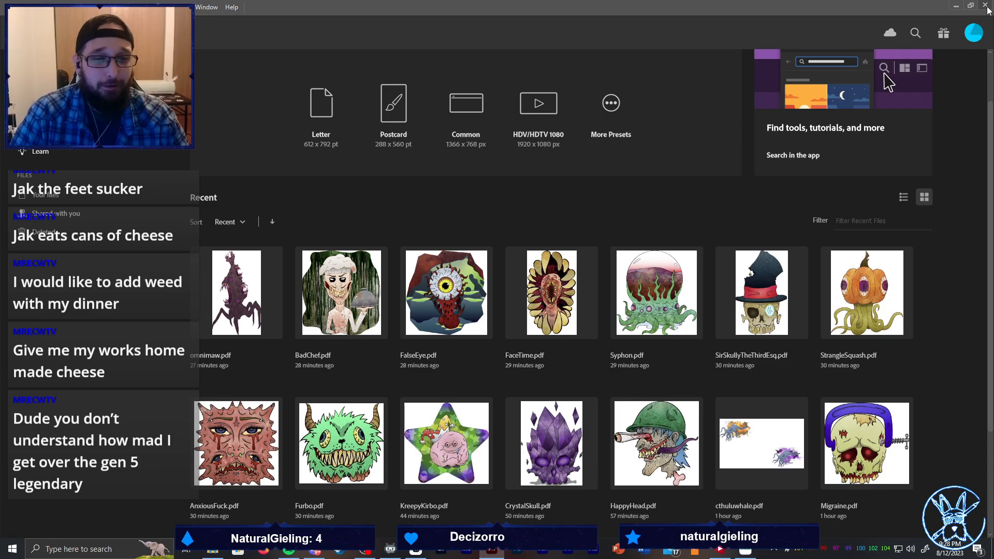
{"action": "left_click", "coordinate": [956, 5]}
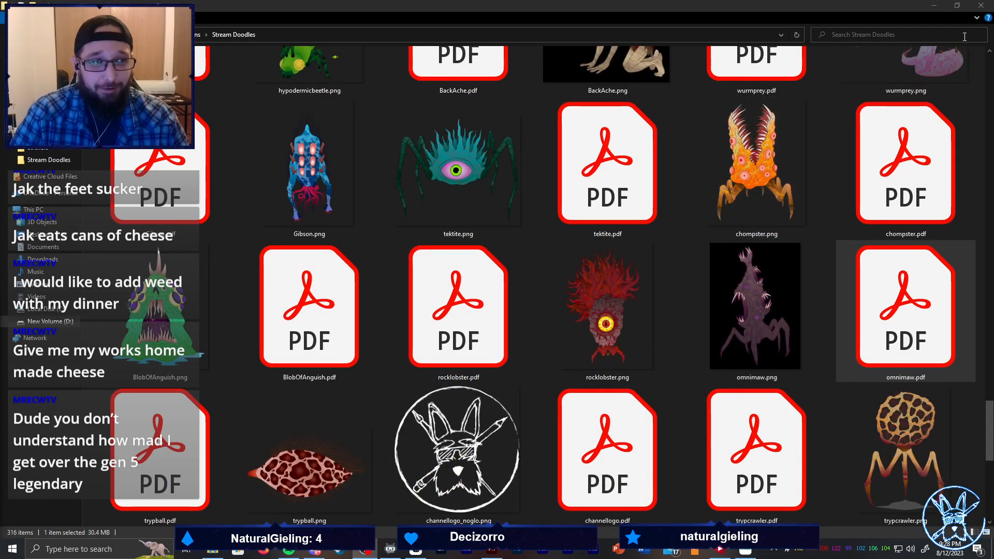
Look through the artwork files near the end of the Stream Doodles folder and close its window
{"action": "scroll", "coordinate": [753, 207], "scroll_direction": "down", "scroll_amount": 10}
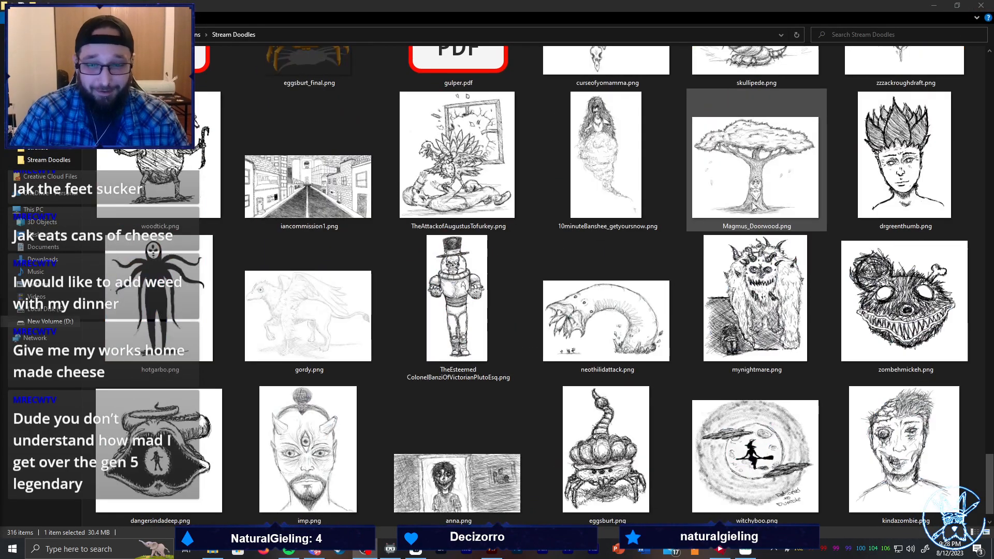
{"action": "scroll", "coordinate": [753, 207], "scroll_direction": "down", "scroll_amount": 5}
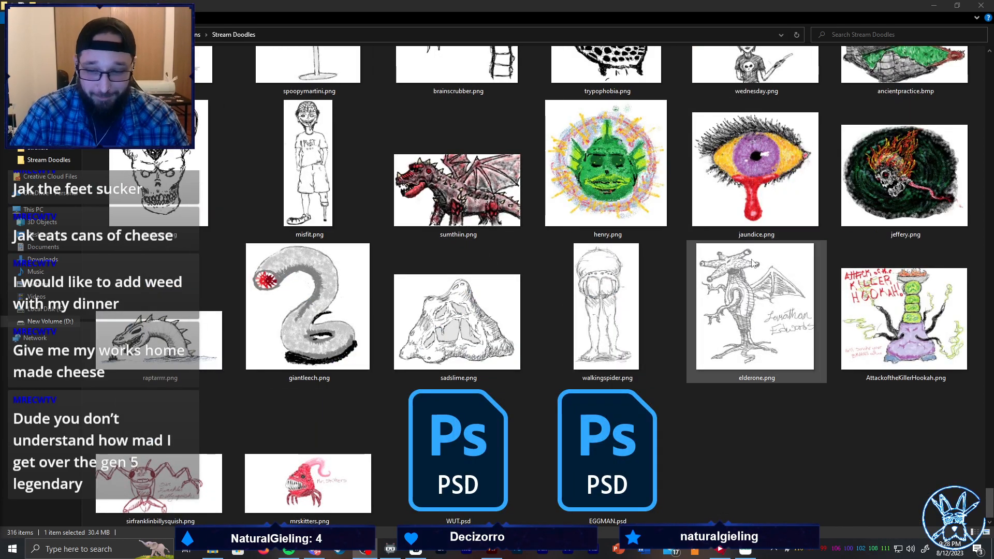
{"action": "scroll", "coordinate": [716, 297], "scroll_direction": "up", "scroll_amount": 3}
{"action": "scroll", "coordinate": [713, 298], "scroll_direction": "up", "scroll_amount": 6}
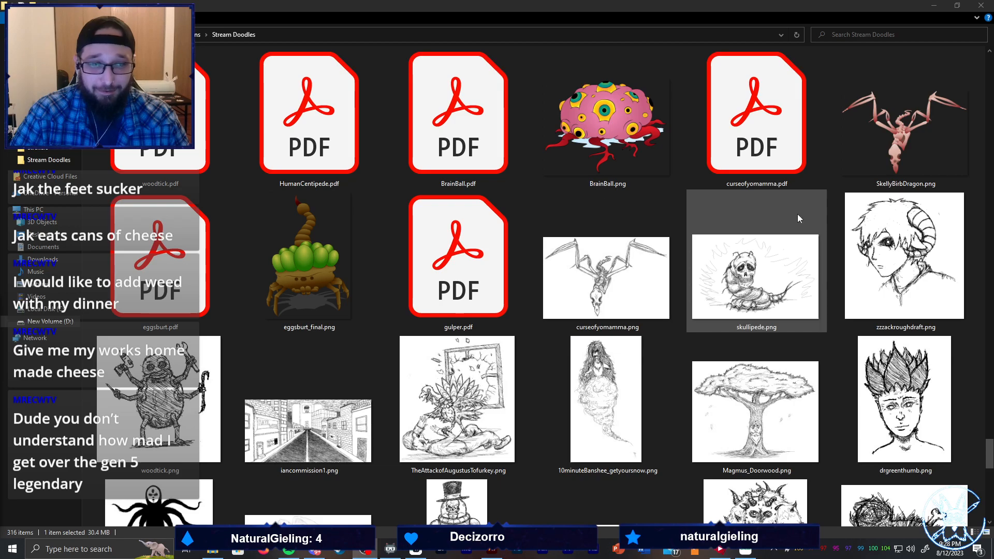
{"action": "left_click", "coordinate": [986, 7]}
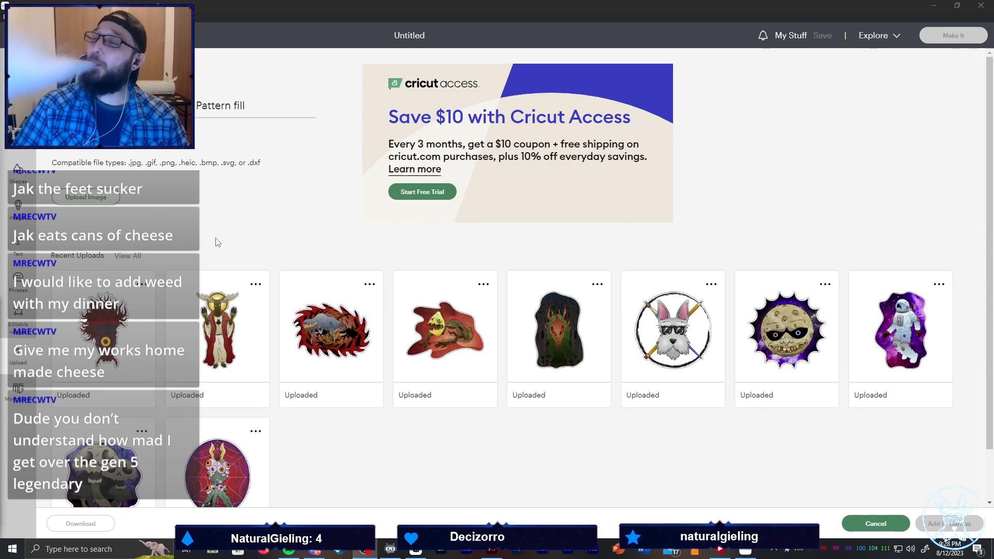
In Cricut Design Space, choose omnimaw.png from the Stickers folder for upload and set its image type to Complex
{"action": "left_click", "coordinate": [88, 198]}
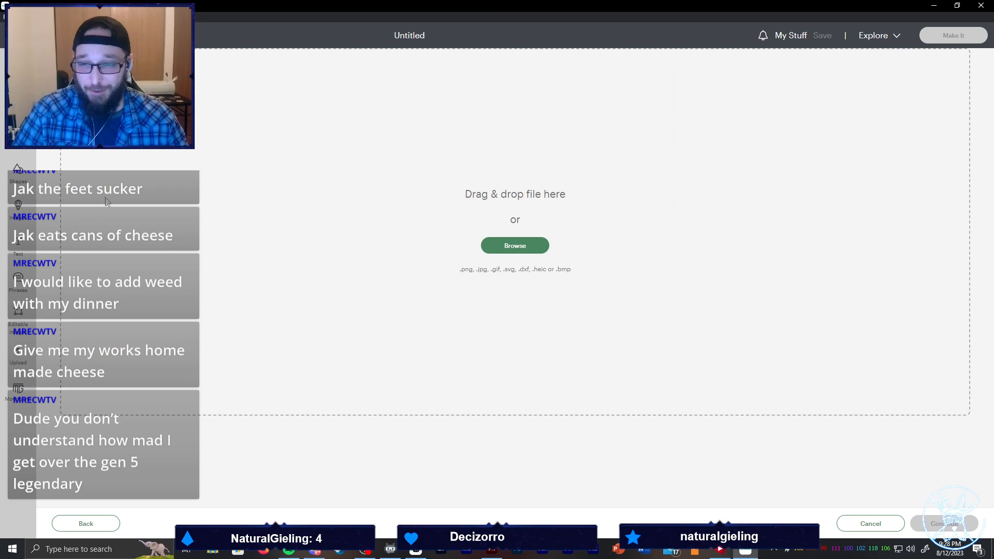
{"action": "left_click", "coordinate": [520, 248]}
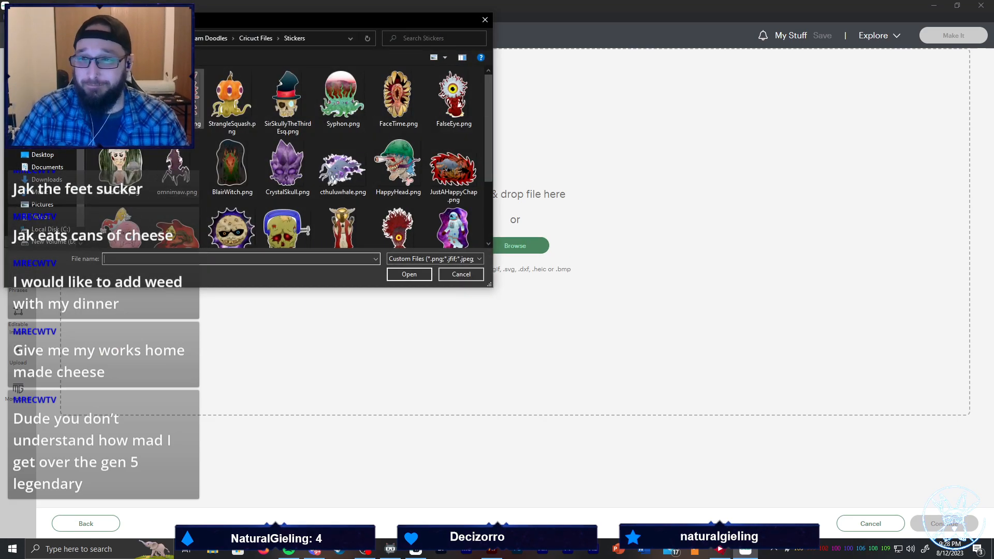
{"action": "double_click", "coordinate": [177, 173]}
{"action": "left_click", "coordinate": [519, 278]}
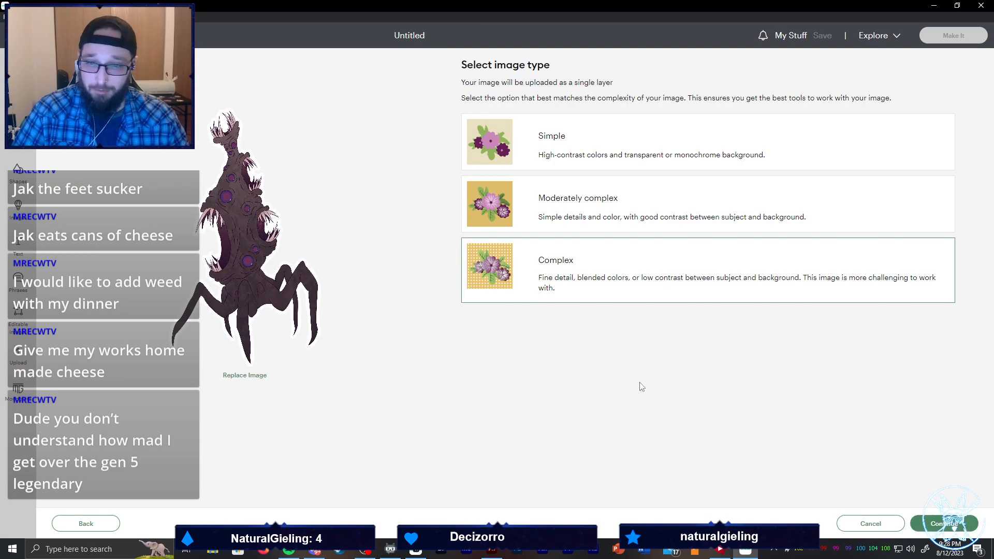
{"action": "left_click", "coordinate": [944, 523]}
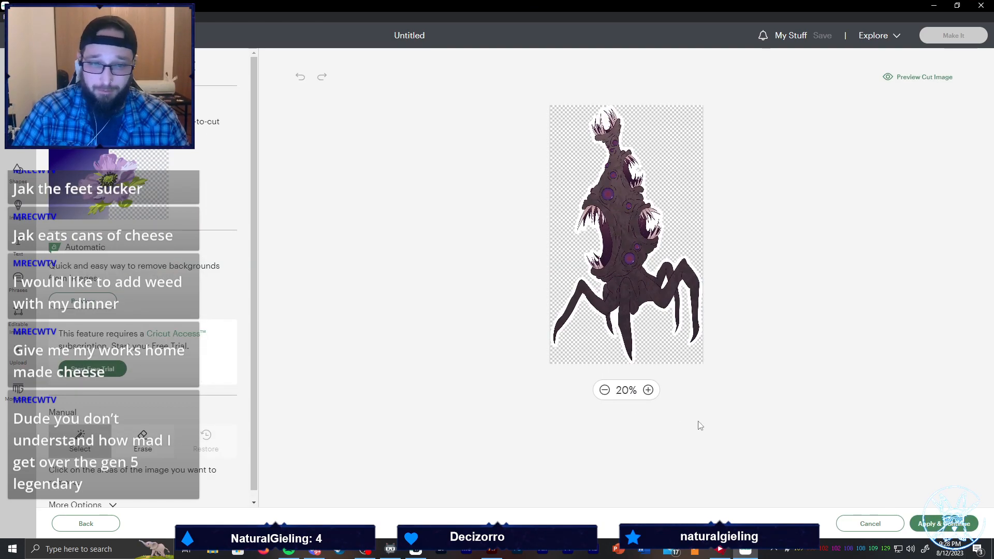
Keep the background as is and upload omnimaw as a Print Then Cut image in the Merch collection
{"action": "left_click", "coordinate": [927, 524]}
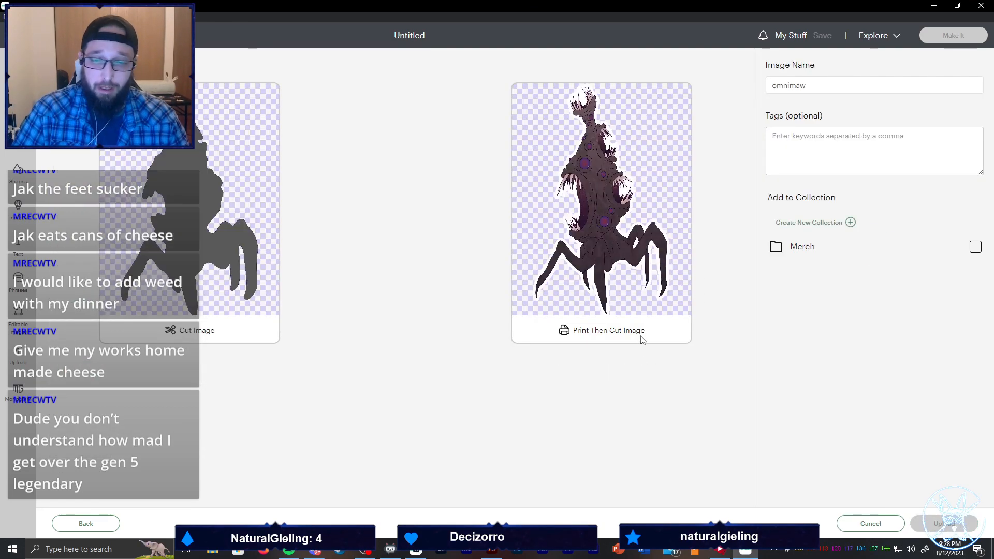
{"action": "left_click", "coordinate": [648, 302]}
{"action": "left_click", "coordinate": [794, 254]}
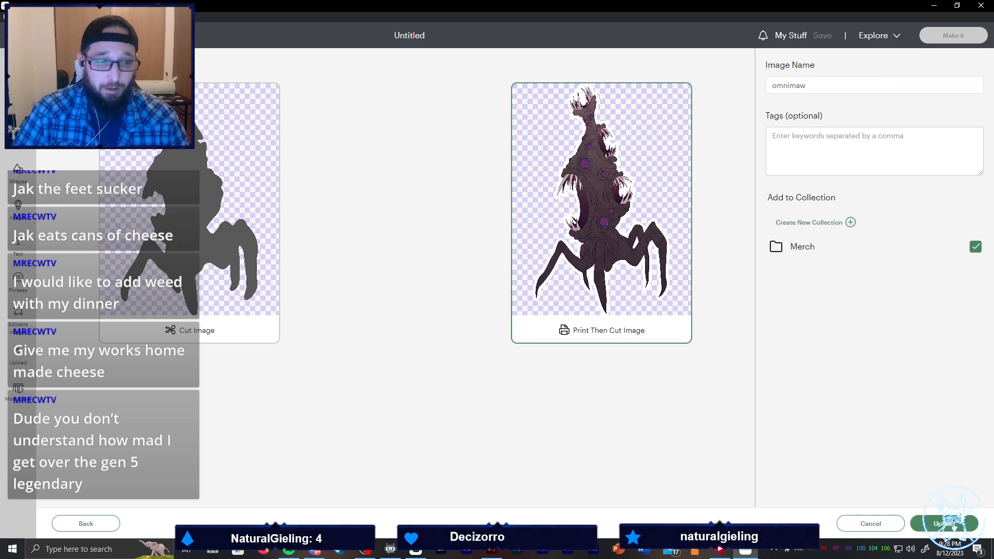
{"action": "left_click", "coordinate": [945, 526]}
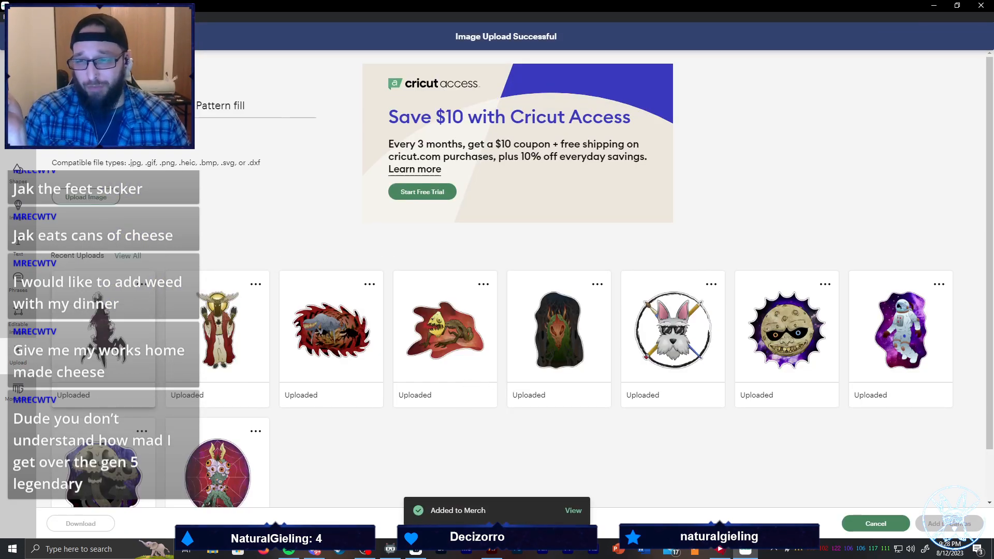
Choose BadChef.png from the Stickers folder for upload and set its image type to Complex
{"action": "left_click", "coordinate": [86, 197]}
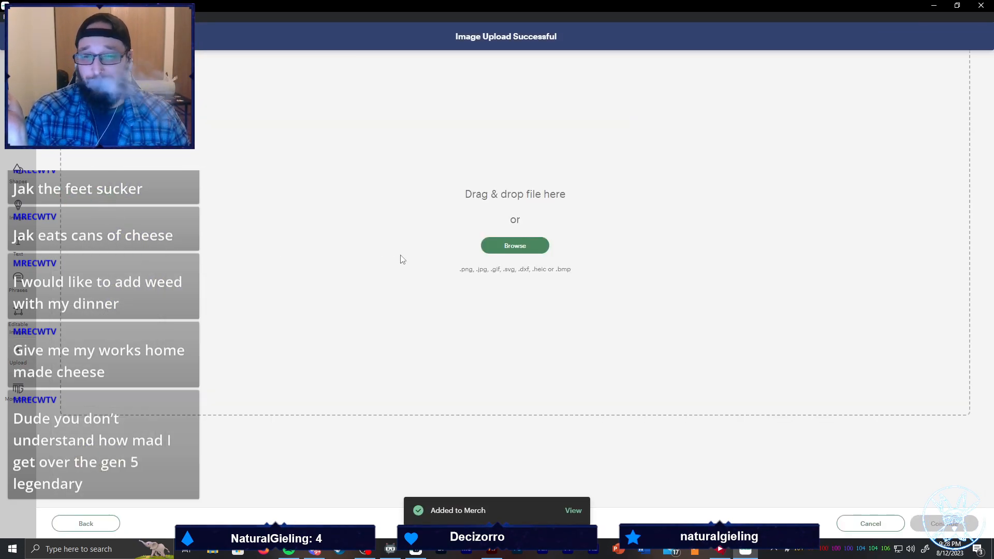
{"action": "left_click", "coordinate": [515, 246]}
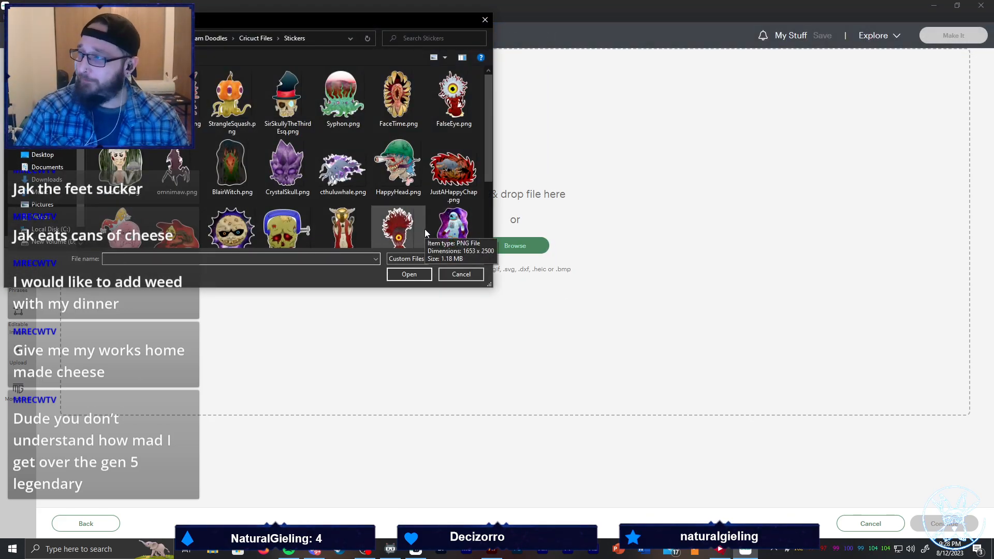
{"action": "left_click", "coordinate": [421, 229]}
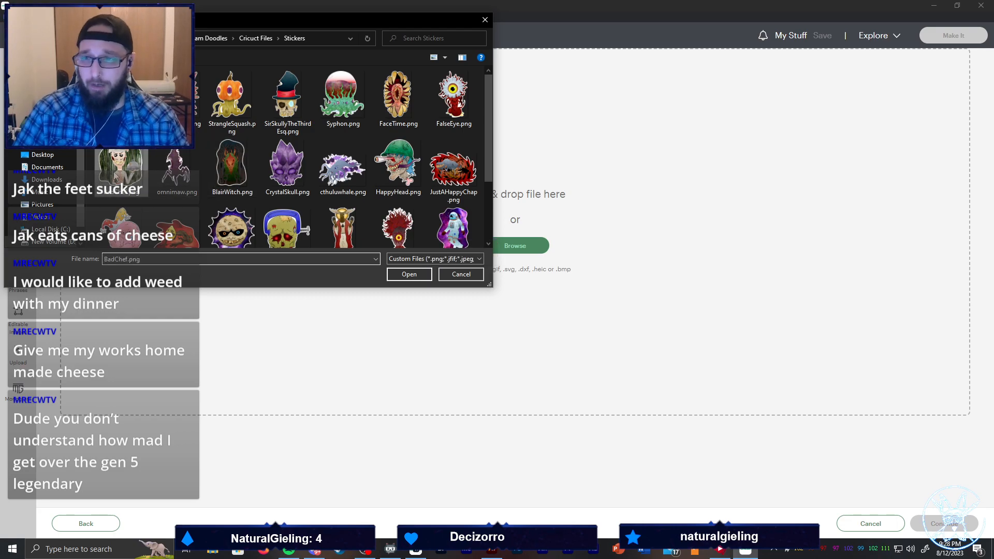
{"action": "key", "text": "Return"}
{"action": "left_click", "coordinate": [613, 288]}
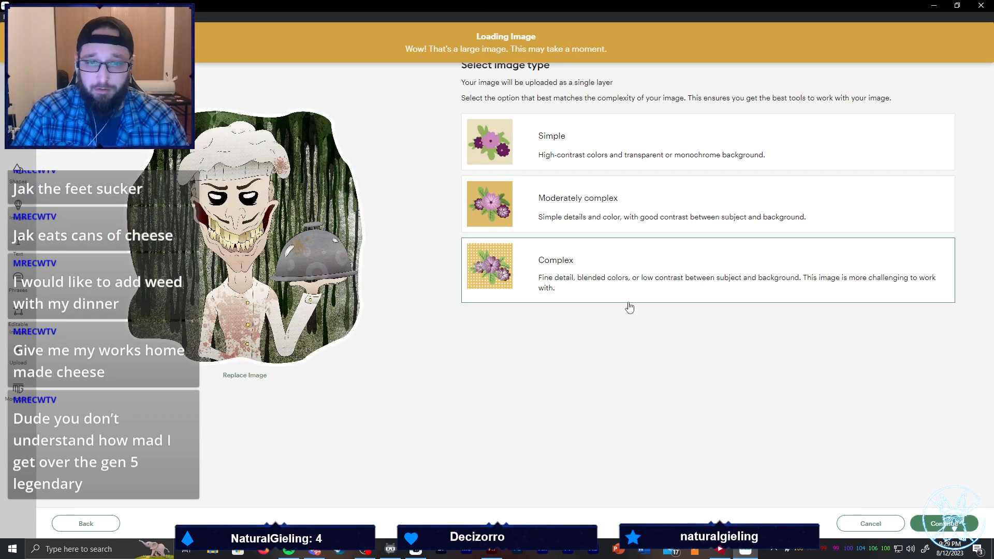
{"action": "left_click", "coordinate": [937, 523]}
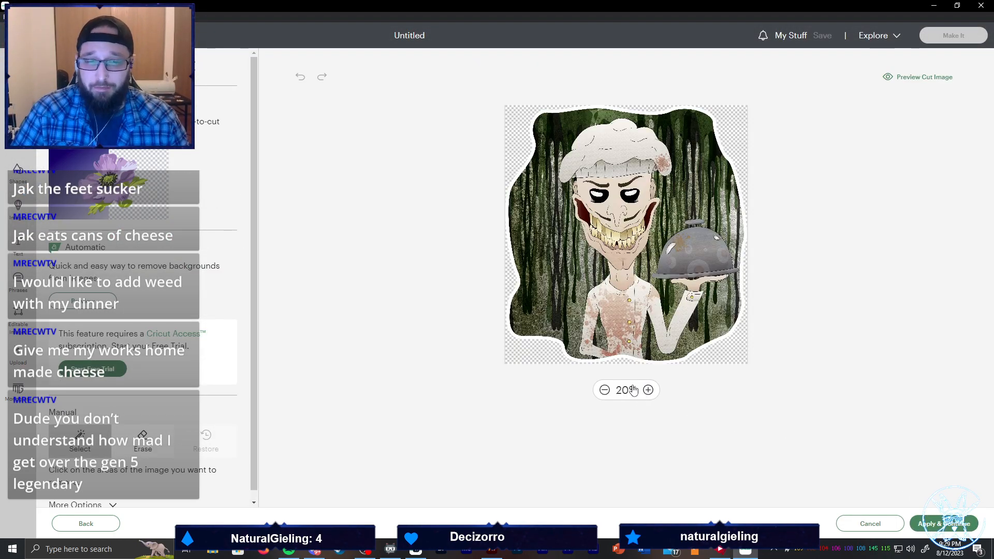
Keep the background as is and upload BadChef as a Print Then Cut image in the Merch collection
{"action": "left_click", "coordinate": [956, 526]}
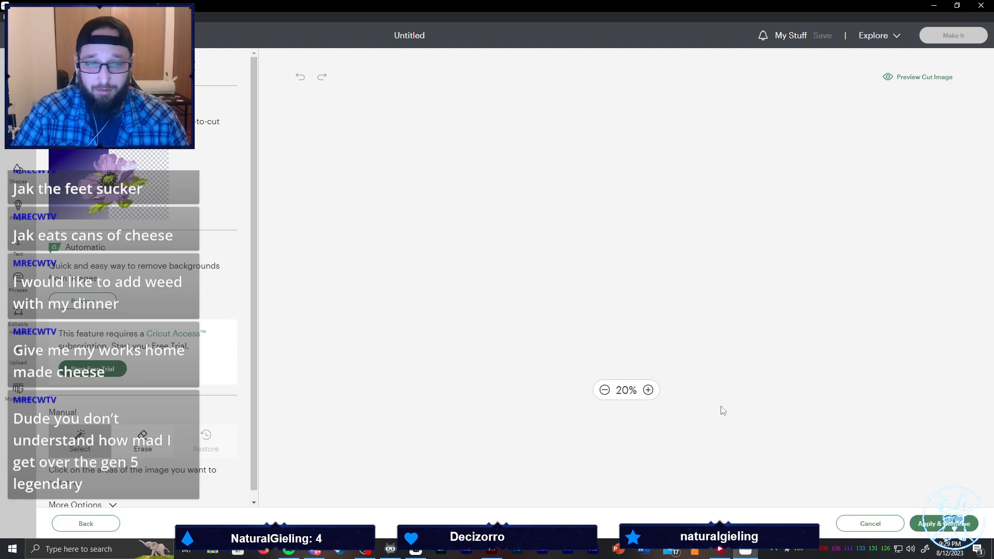
{"action": "left_click", "coordinate": [685, 299]}
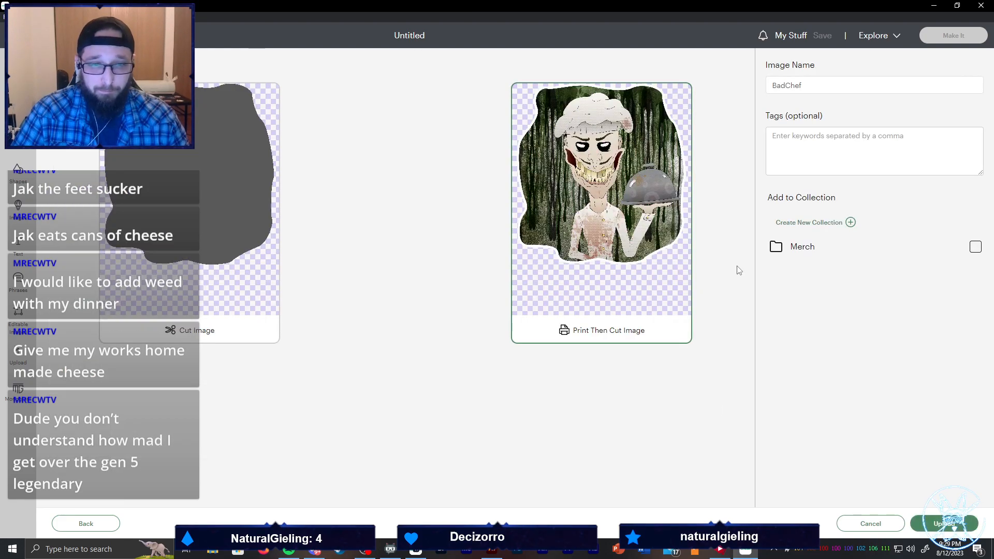
{"action": "left_click", "coordinate": [834, 252]}
{"action": "left_click", "coordinate": [938, 524]}
{"action": "left_click", "coordinate": [949, 525]}
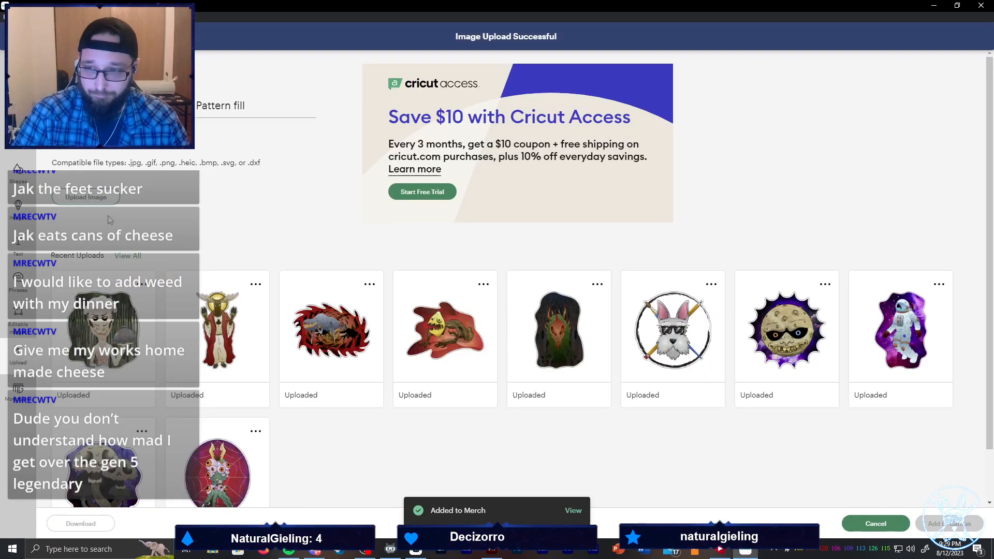
Upload FalseEye.png as a Complex image with its background kept, saving it as Print Then Cut in the Merch collection
{"action": "left_click", "coordinate": [85, 197]}
{"action": "left_click", "coordinate": [523, 244]}
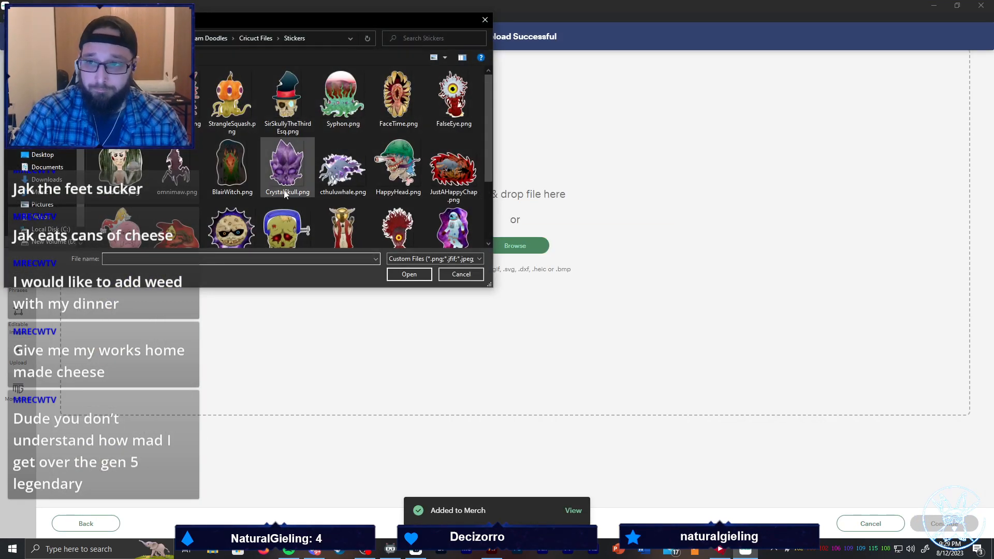
{"action": "double_click", "coordinate": [463, 114]}
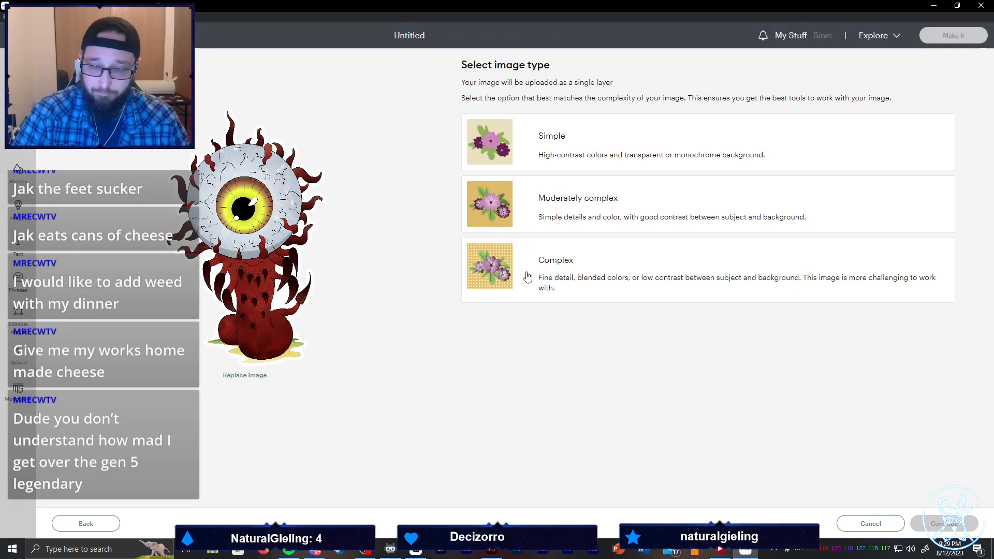
{"action": "left_click", "coordinate": [538, 282]}
{"action": "left_click", "coordinate": [949, 527]}
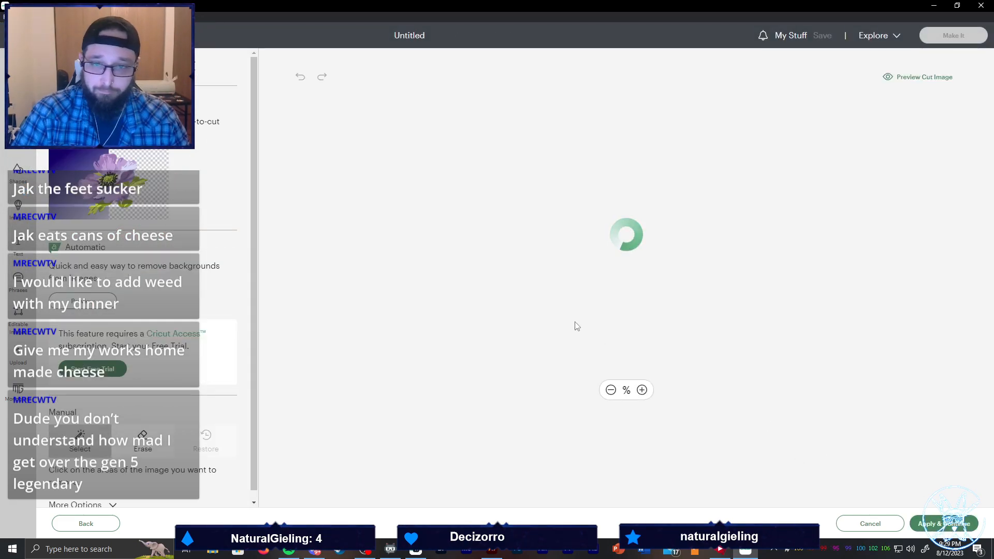
{"action": "left_click", "coordinate": [949, 526]}
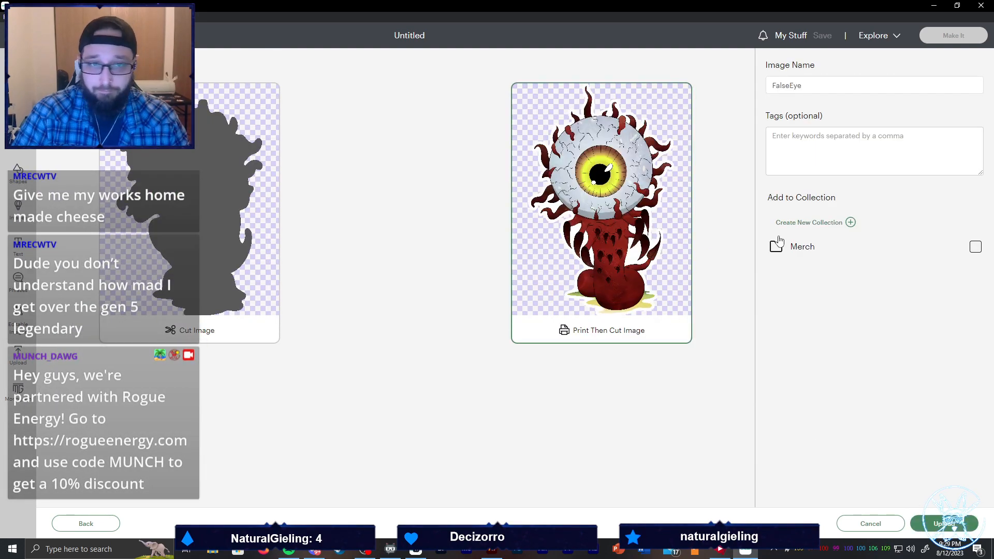
{"action": "left_click", "coordinate": [943, 528]}
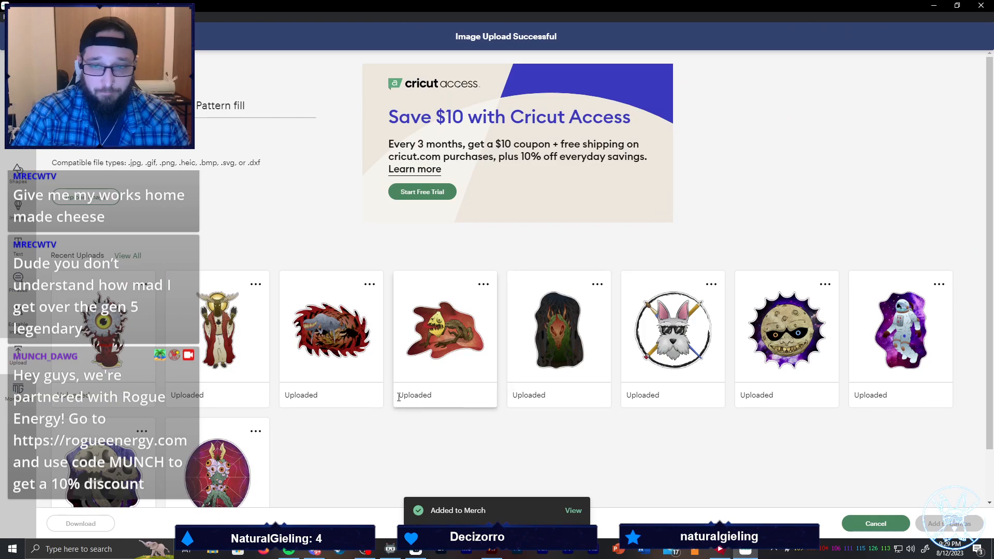
Upload FaceTime.png as a Complex image with its background kept, saving it as Print Then Cut in the Merch collection
{"action": "left_click", "coordinate": [83, 200]}
{"action": "left_click", "coordinate": [531, 241]}
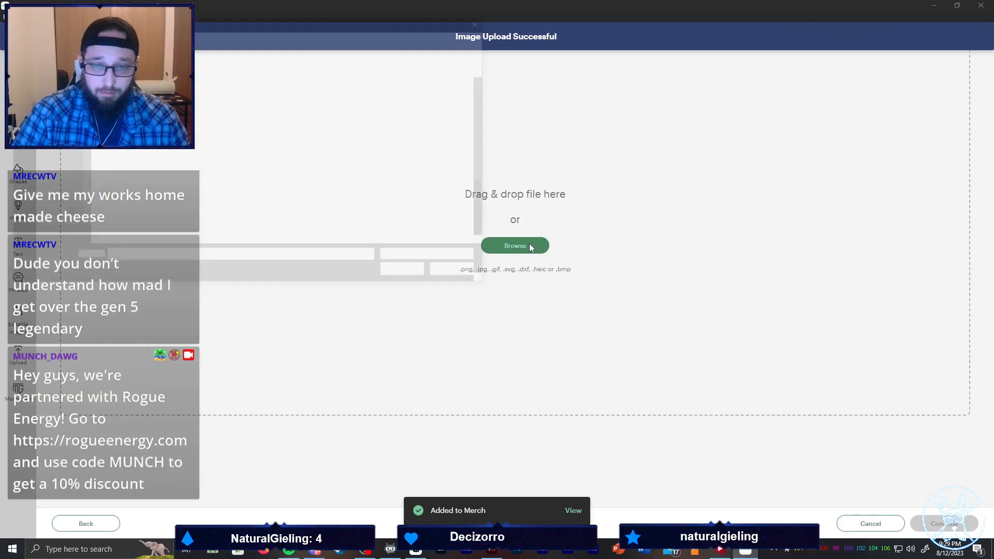
{"action": "double_click", "coordinate": [404, 100]}
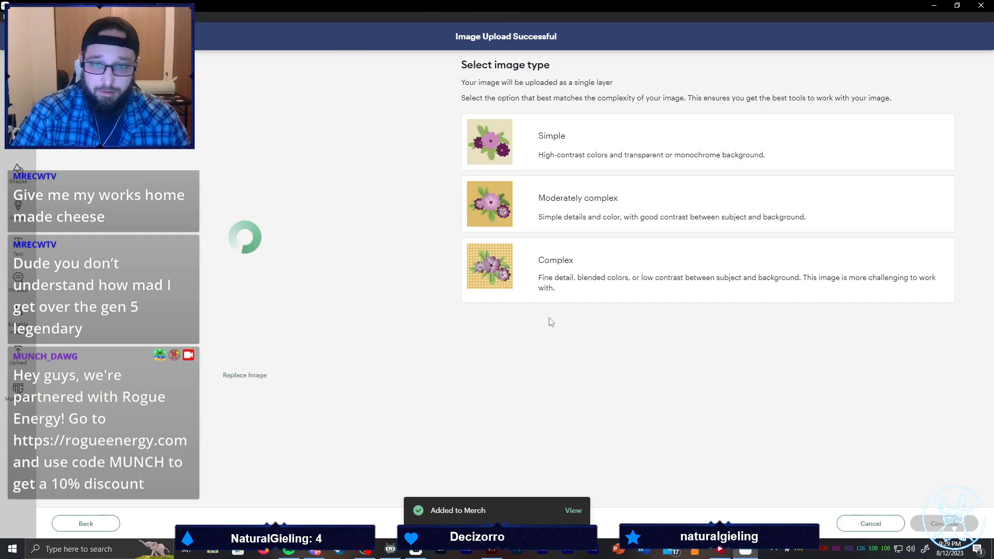
{"action": "left_click", "coordinate": [602, 288]}
{"action": "left_click", "coordinate": [951, 524]}
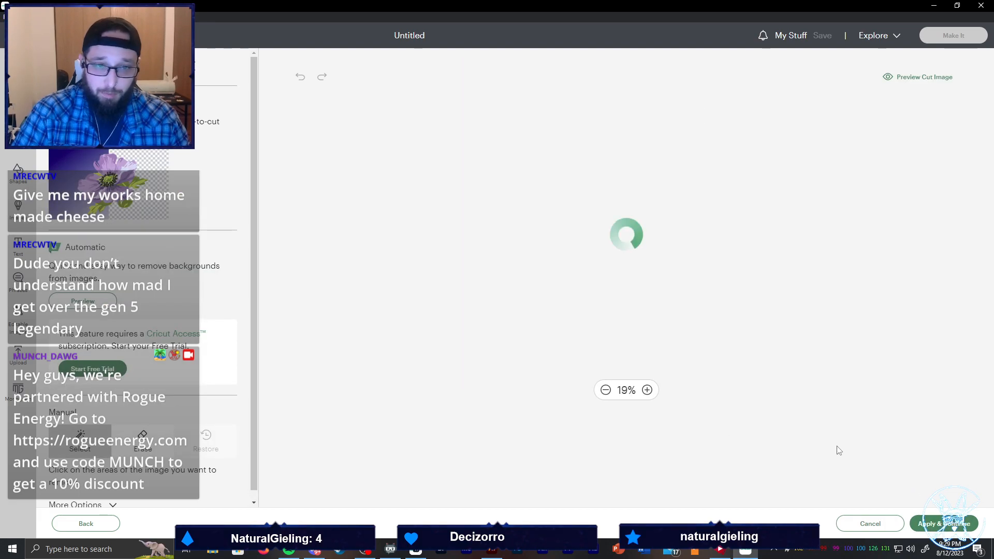
{"action": "left_click", "coordinate": [645, 269]}
{"action": "left_click", "coordinate": [801, 250]}
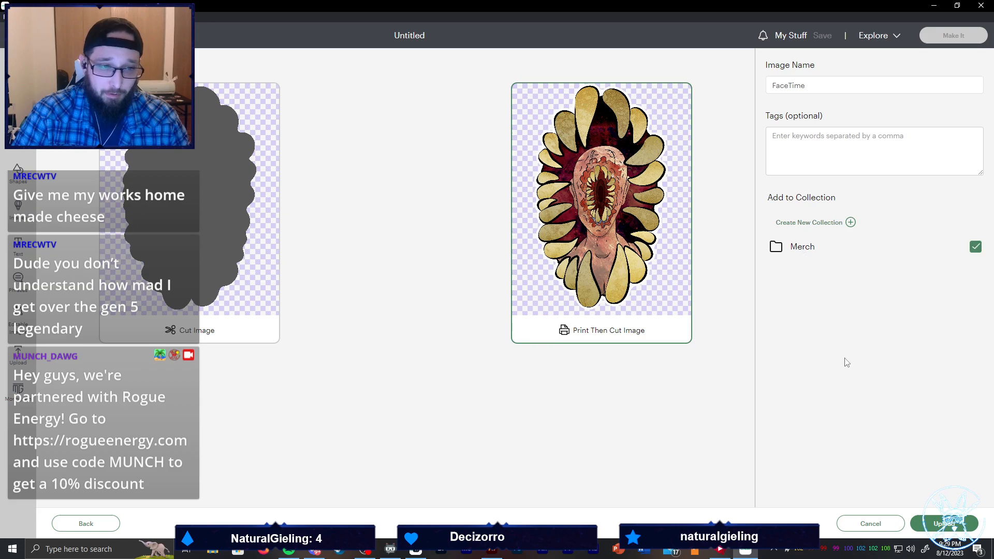
{"action": "left_click", "coordinate": [945, 524]}
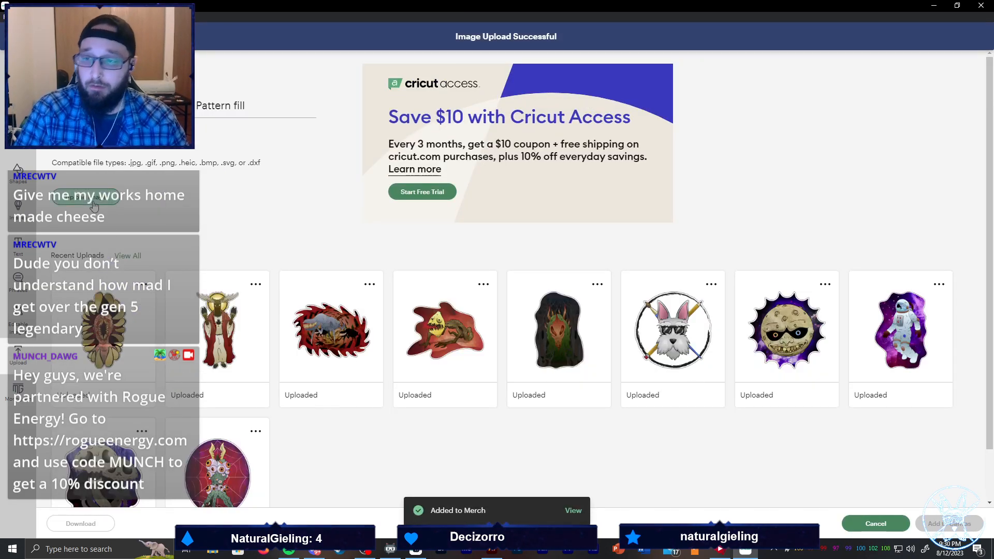
Upload Syphon.png as a Complex image with its background kept, saving it as Print Then Cut in the Merch collection
{"action": "left_click", "coordinate": [94, 206]}
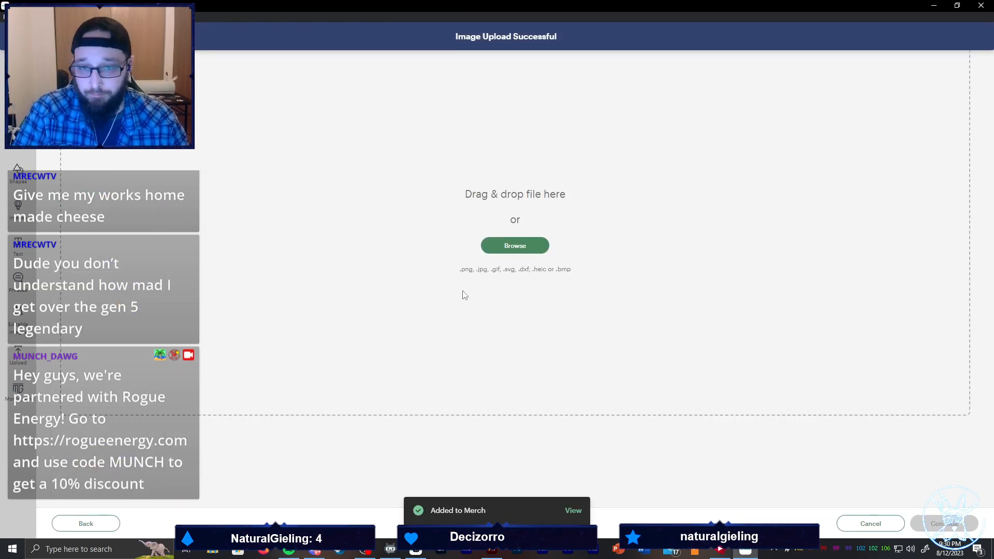
{"action": "left_click", "coordinate": [536, 242]}
{"action": "double_click", "coordinate": [336, 108]}
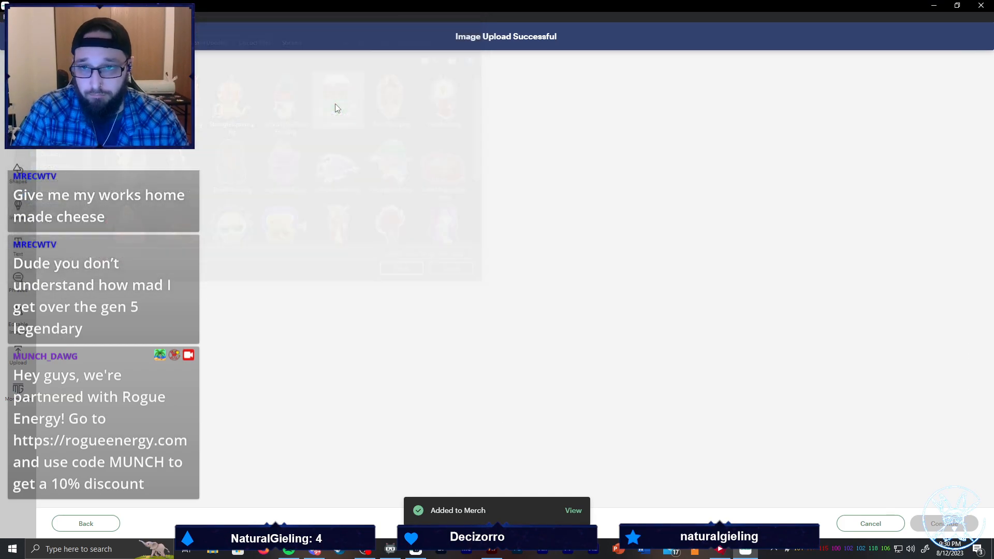
{"action": "left_click", "coordinate": [542, 288]}
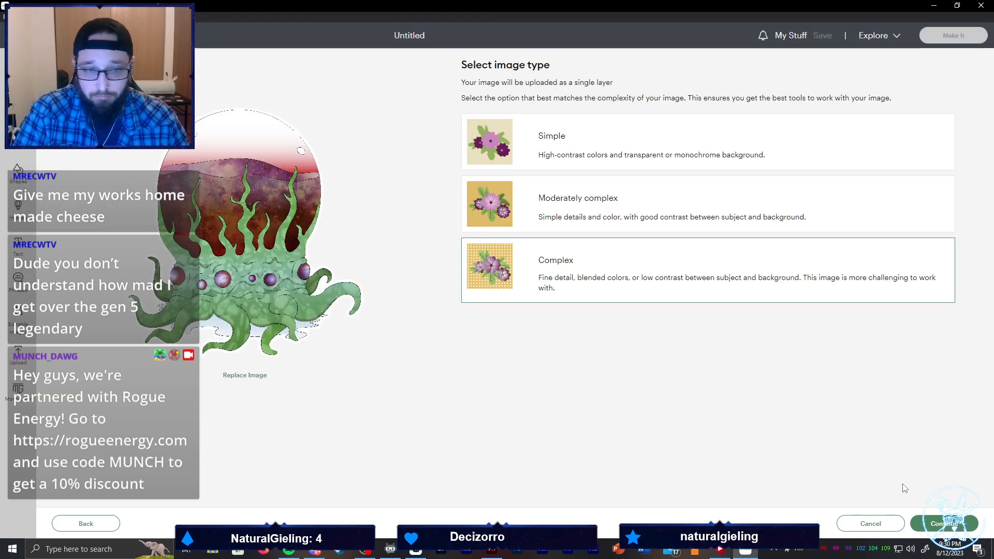
{"action": "left_click", "coordinate": [962, 525]}
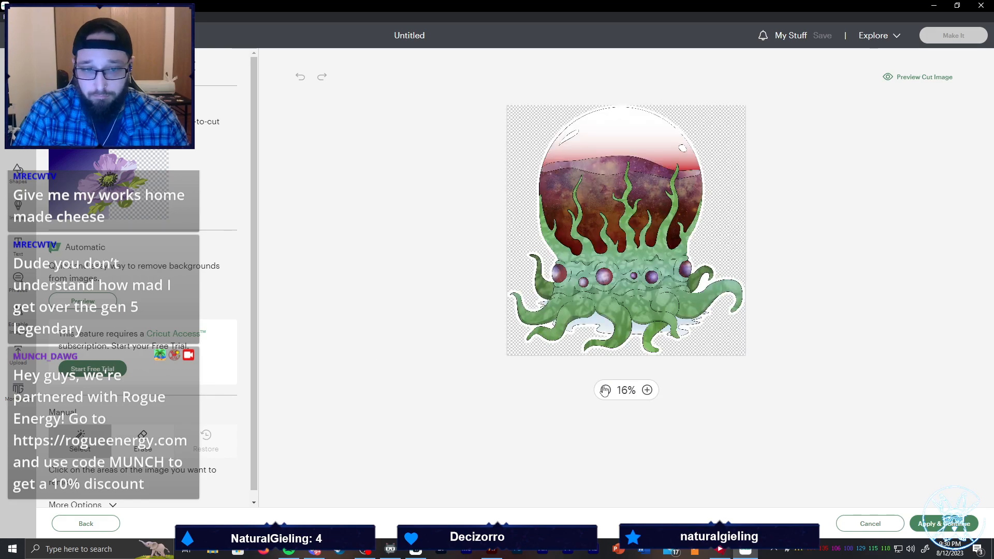
{"action": "left_click", "coordinate": [918, 528]}
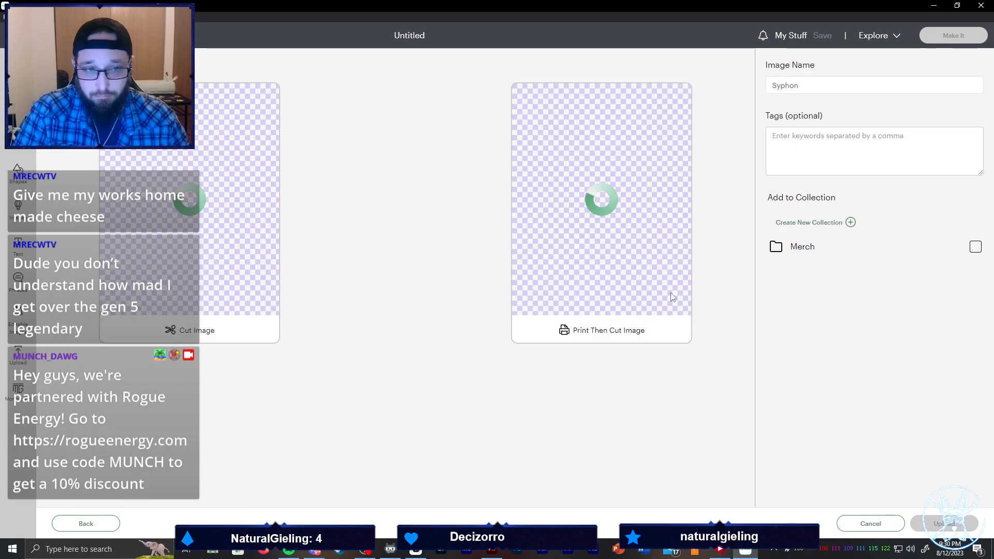
{"action": "left_click", "coordinate": [604, 275]}
{"action": "left_click", "coordinate": [813, 253]}
{"action": "left_click", "coordinate": [939, 523]}
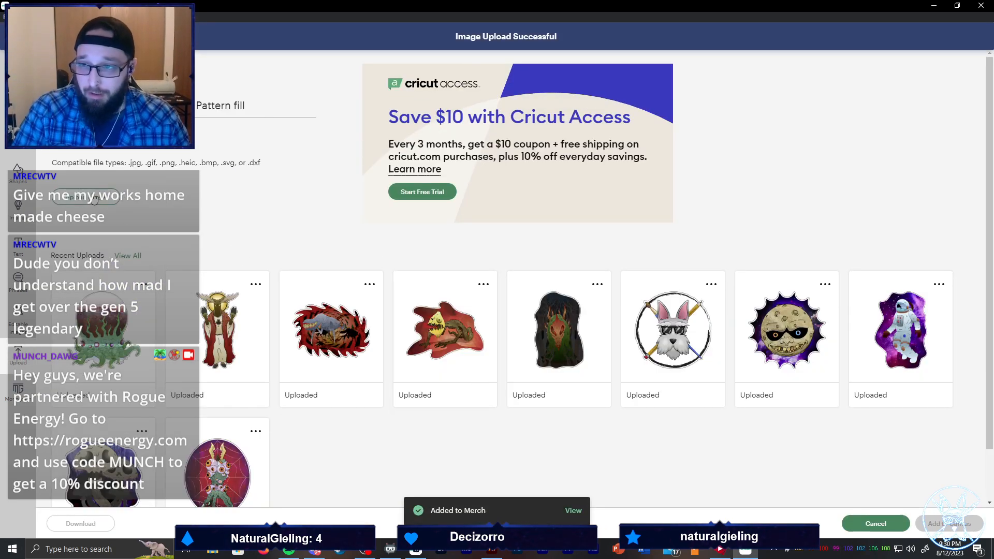
Upload SirSkullyTheThirdEsq.png as a Complex image with its background kept, saving it as Print Then Cut in the Merch collection
{"action": "left_click", "coordinate": [94, 200]}
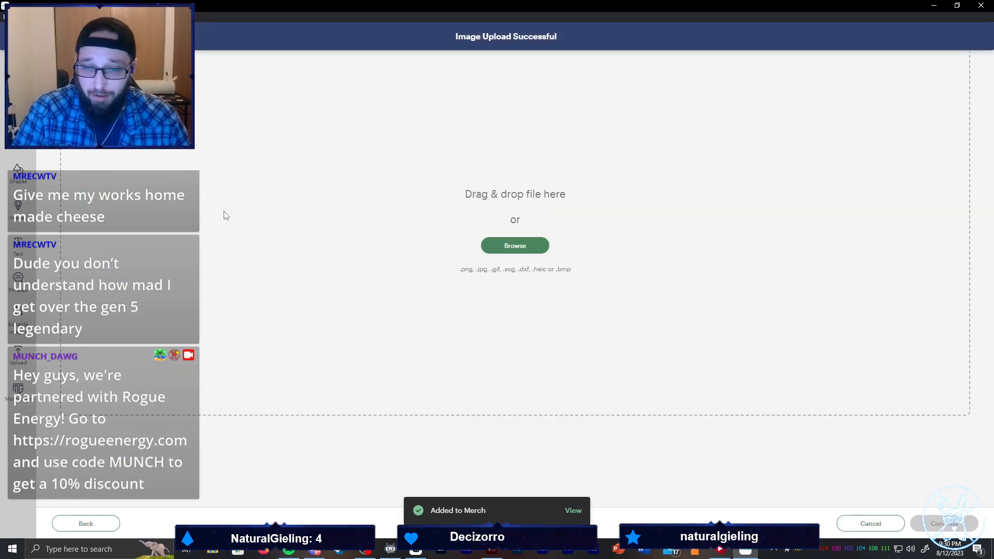
{"action": "left_click", "coordinate": [511, 249]}
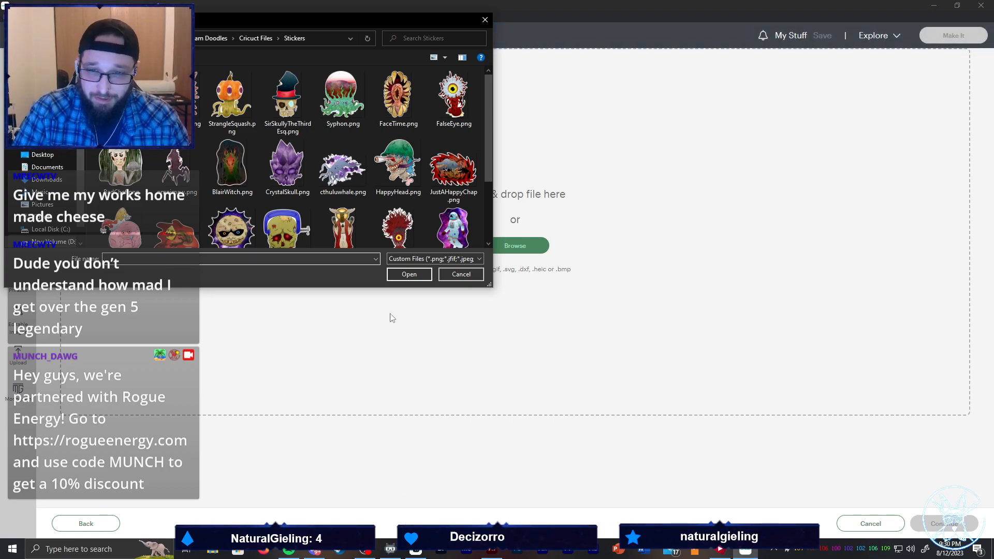
{"action": "left_click", "coordinate": [293, 107]}
{"action": "left_click", "coordinate": [421, 275]}
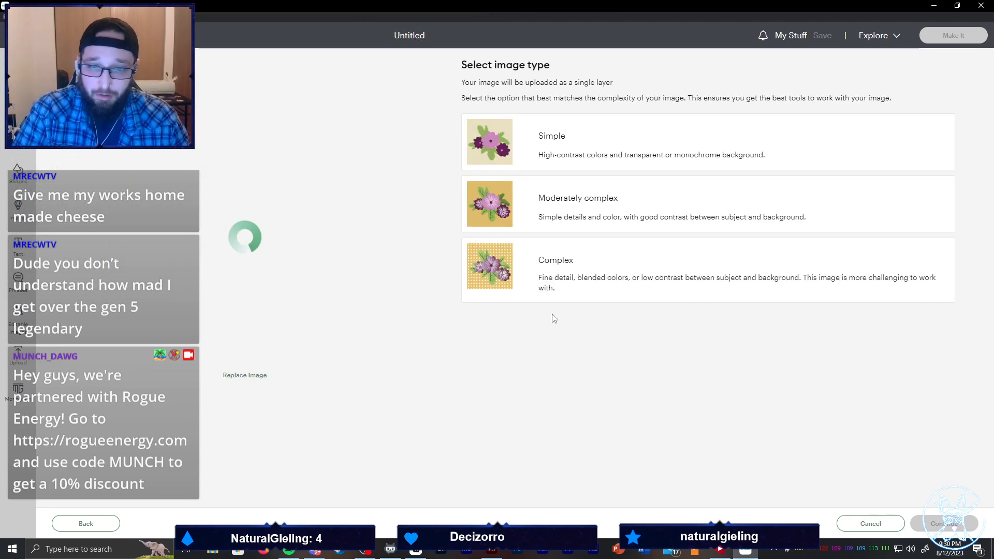
{"action": "left_click", "coordinate": [589, 285]}
{"action": "left_click", "coordinate": [944, 524]}
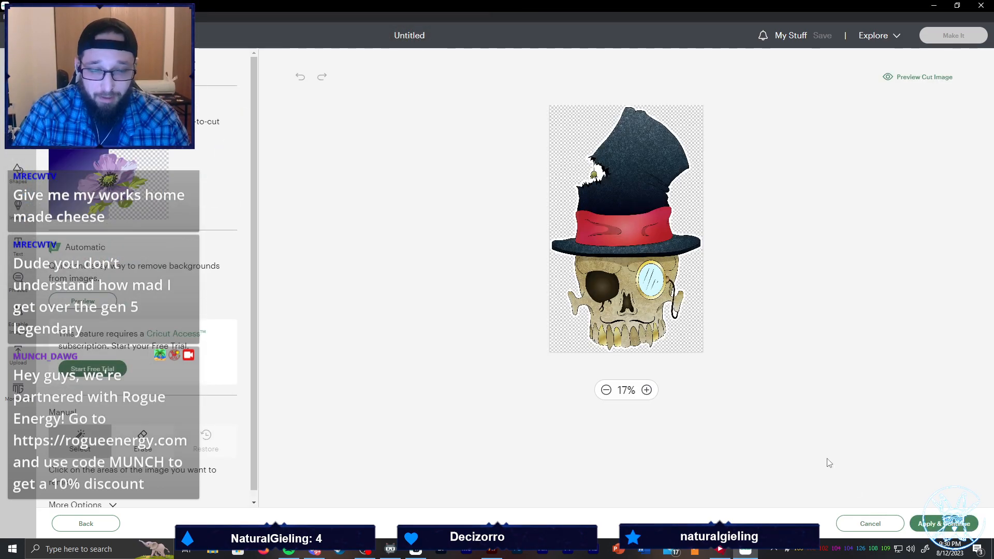
{"action": "left_click", "coordinate": [945, 524]}
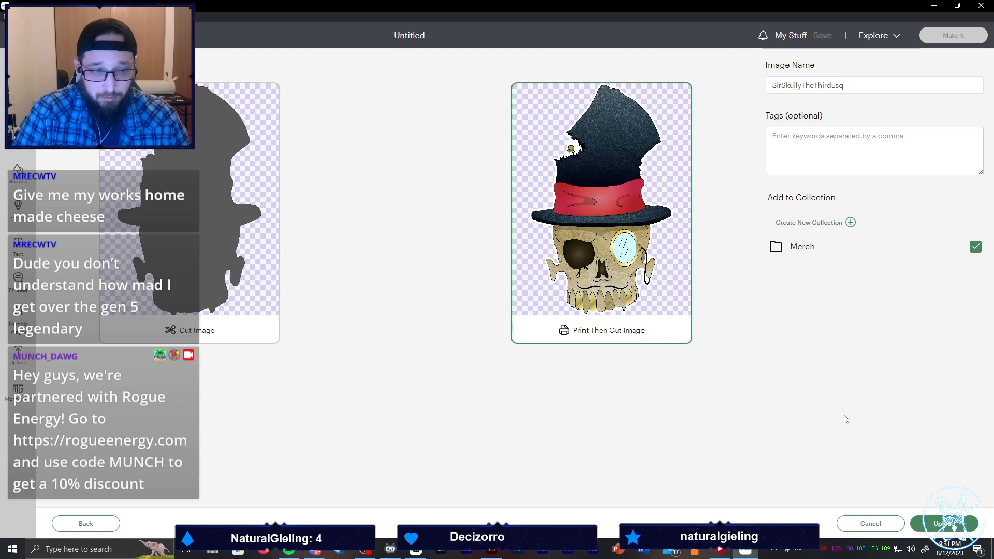
{"action": "left_click", "coordinate": [942, 527]}
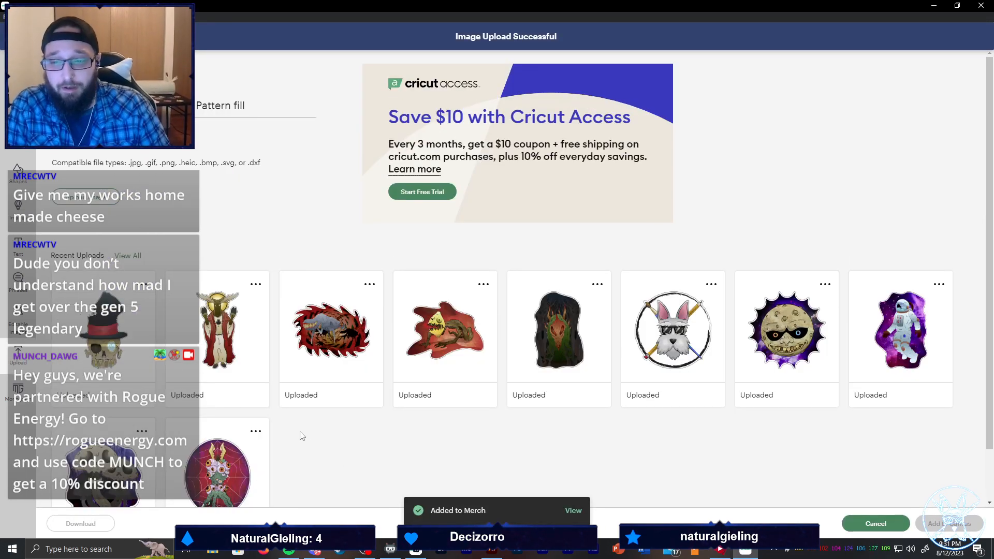
Upload StrangleSquash.png as a Complex image with its background kept, saving it as Print Then Cut in the Merch collection
{"action": "left_click", "coordinate": [88, 198]}
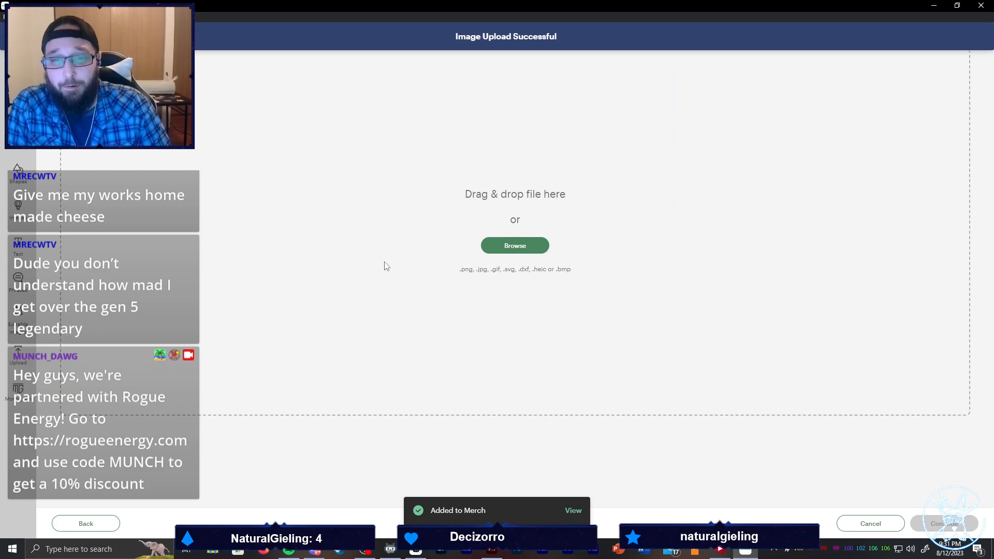
{"action": "left_click", "coordinate": [515, 245]}
{"action": "double_click", "coordinate": [232, 99]}
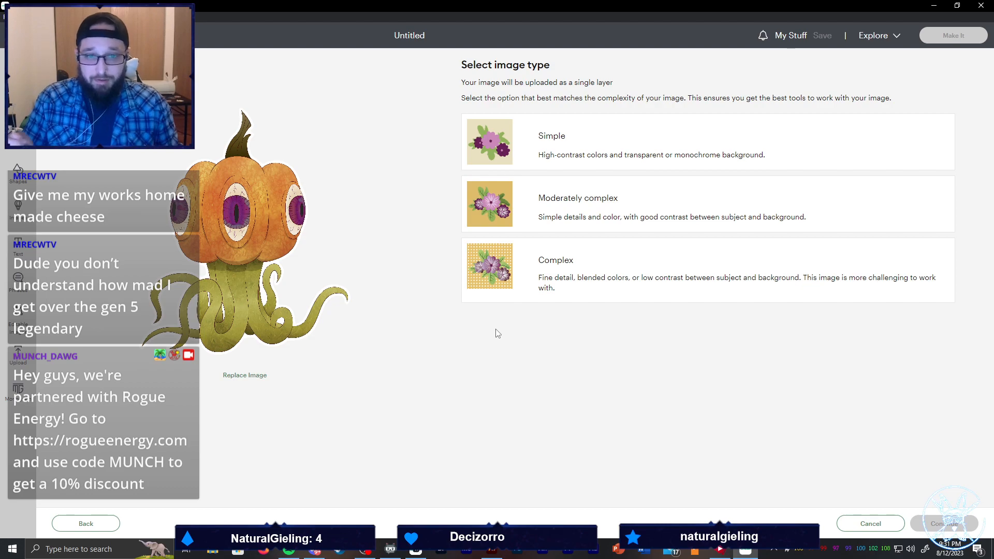
{"action": "left_click", "coordinate": [506, 272]}
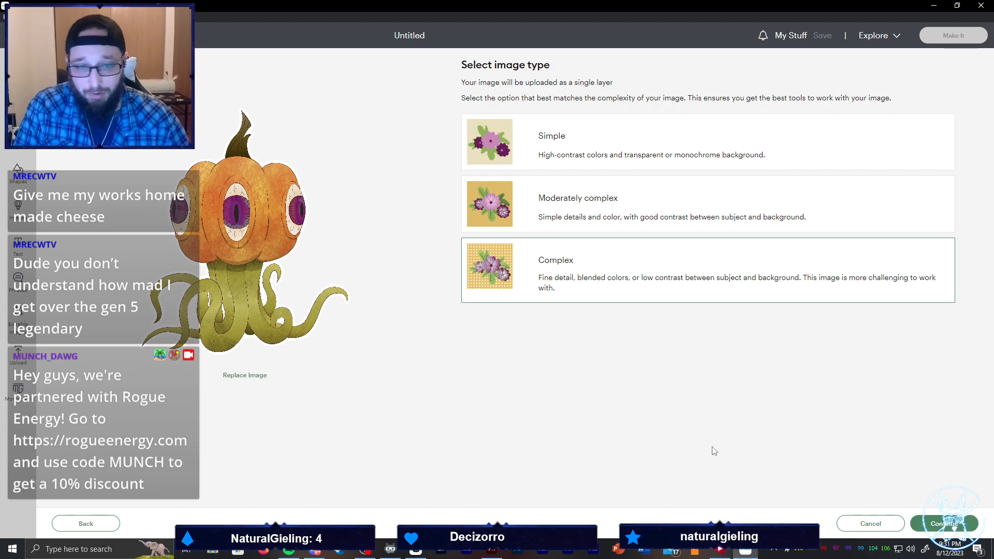
{"action": "left_click", "coordinate": [929, 524]}
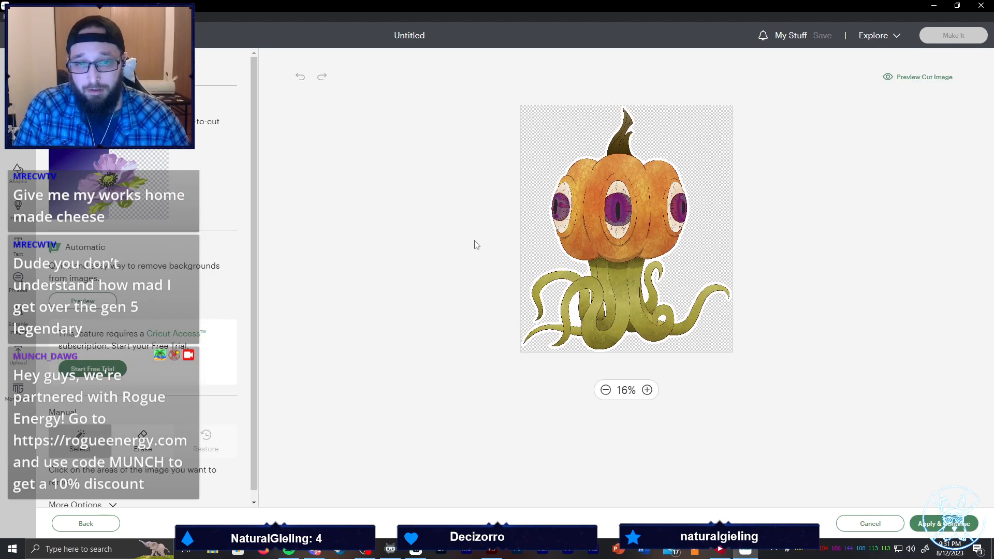
{"action": "left_click", "coordinate": [941, 525]}
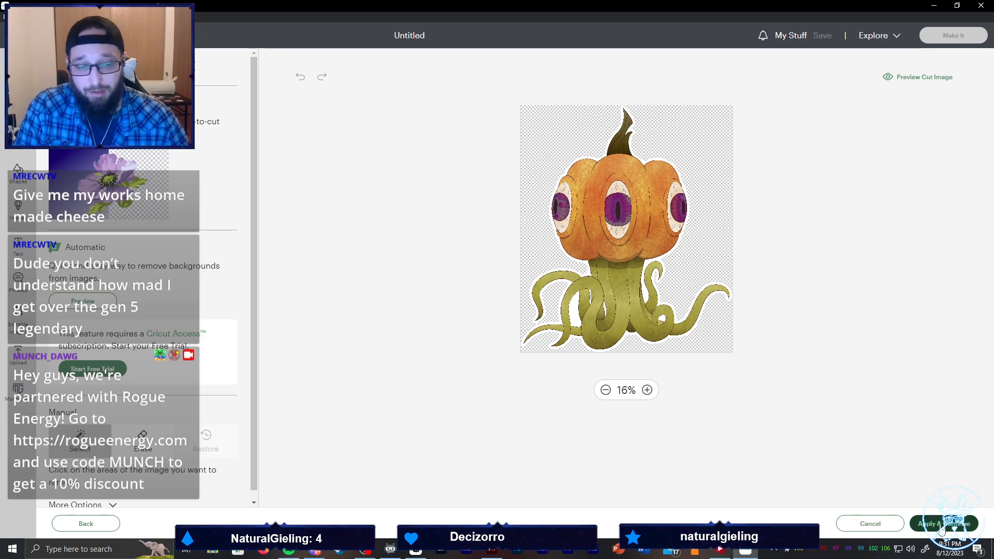
{"action": "left_click", "coordinate": [647, 282]}
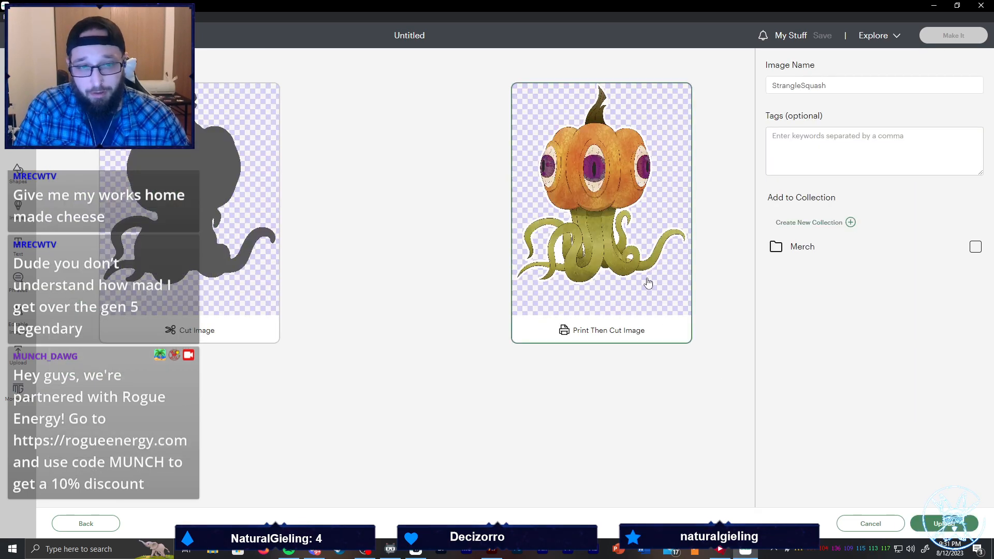
{"action": "left_click", "coordinate": [939, 523]}
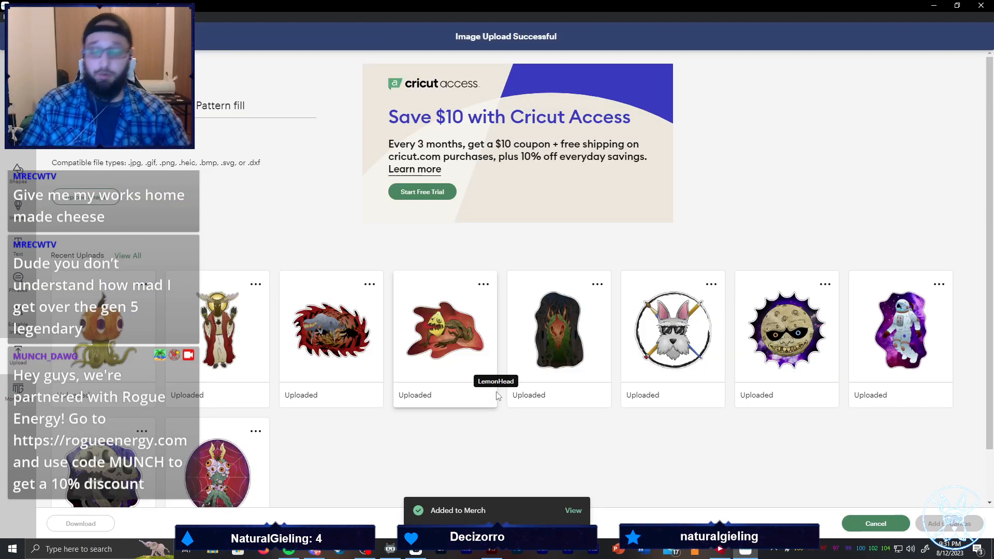
Upload AnxiousFuck.png as a Complex image with its background kept, saving it as Print Then Cut in the Merch collection
{"action": "left_click", "coordinate": [85, 199]}
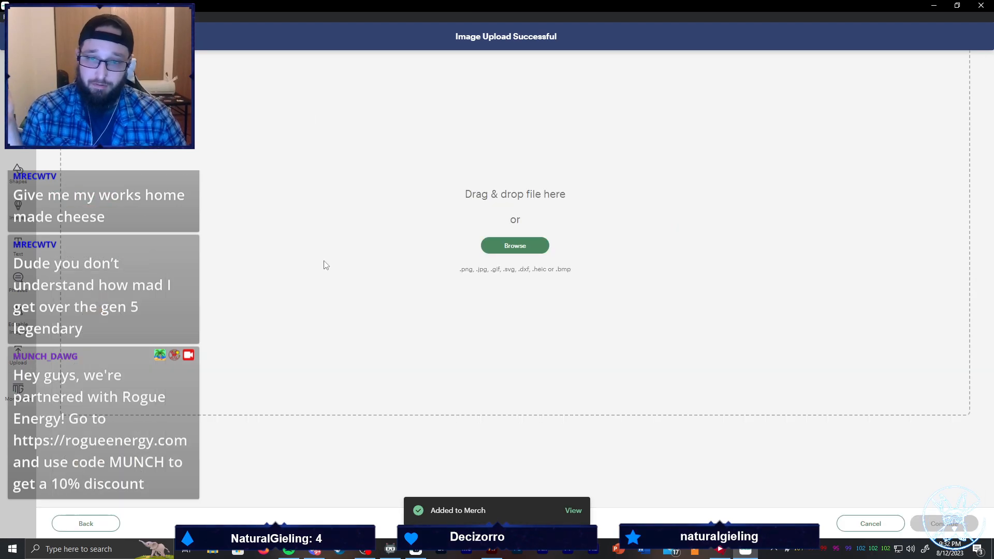
{"action": "left_click", "coordinate": [532, 256]}
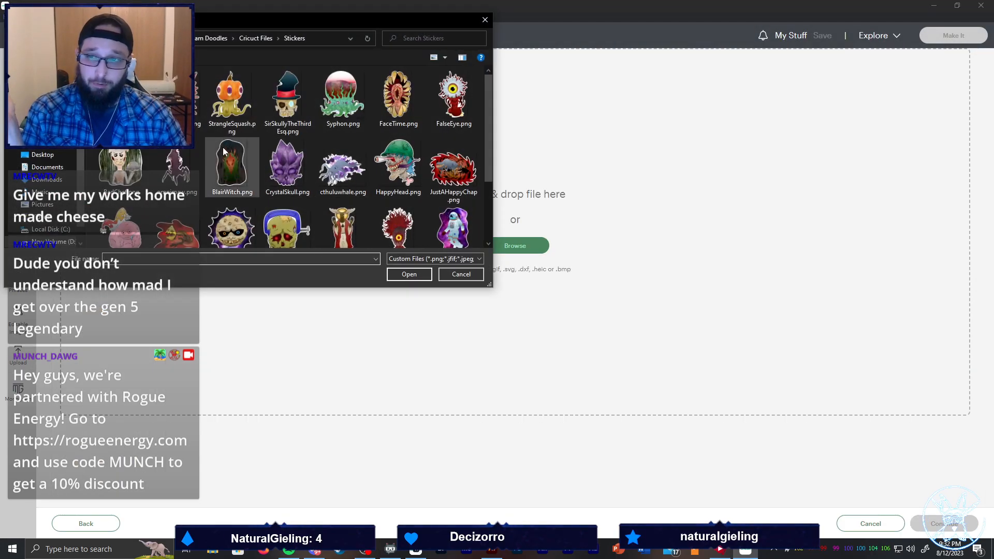
{"action": "left_click", "coordinate": [408, 274]}
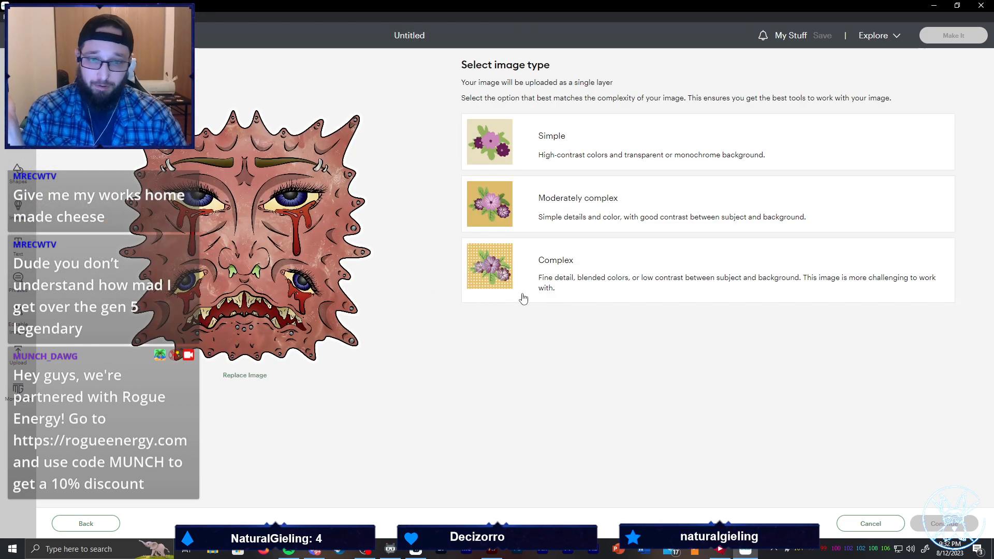
{"action": "left_click", "coordinate": [516, 298]}
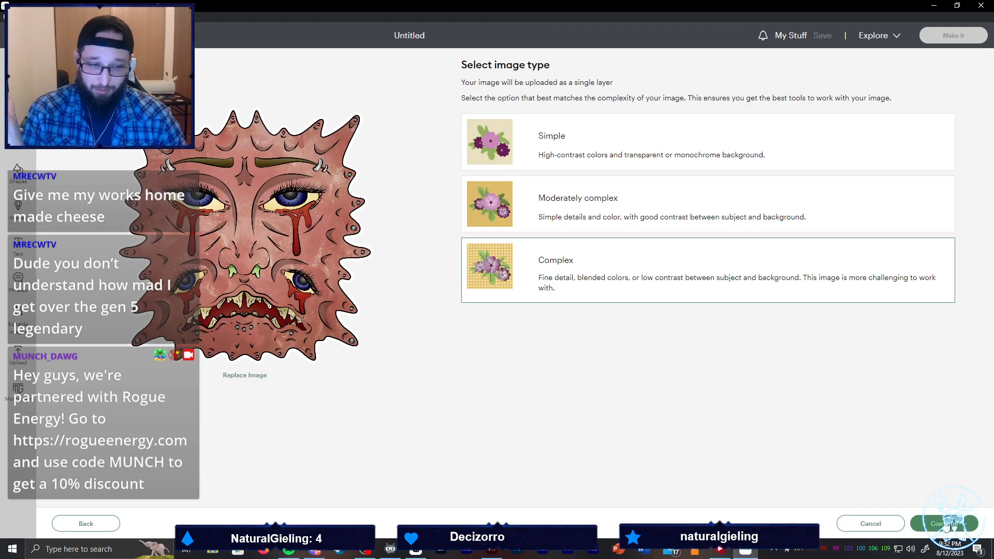
{"action": "left_click", "coordinate": [945, 526]}
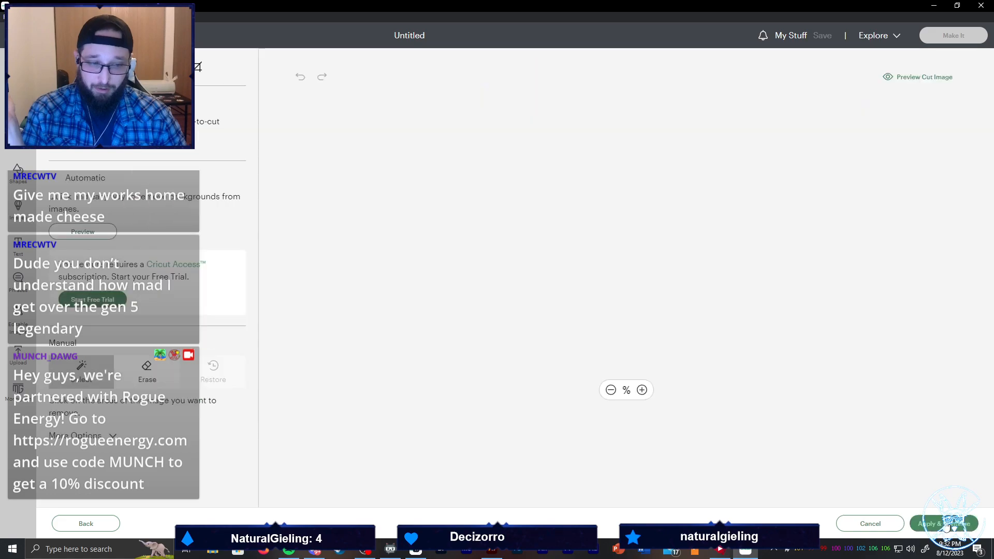
{"action": "left_click", "coordinate": [930, 528]}
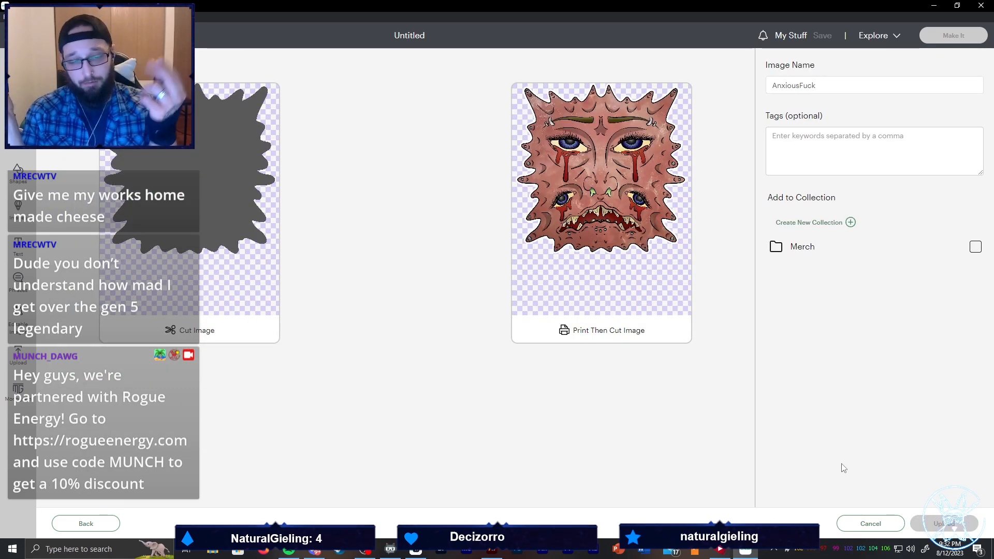
{"action": "left_click", "coordinate": [599, 209]}
{"action": "left_click", "coordinate": [976, 247]}
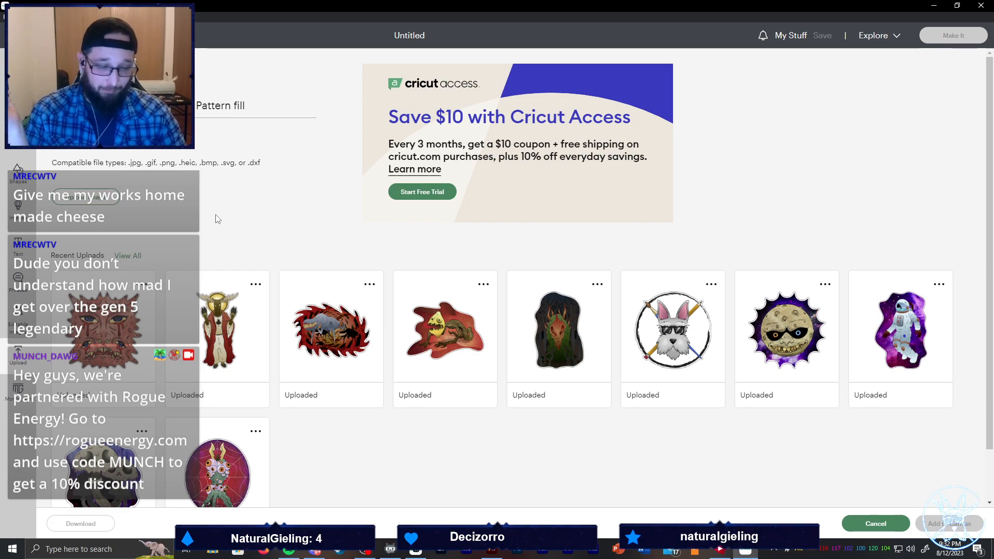
Upload Furbo.png as a Complex image with its background kept, saving it as Print Then Cut in the Merch collection
{"action": "left_click", "coordinate": [94, 199]}
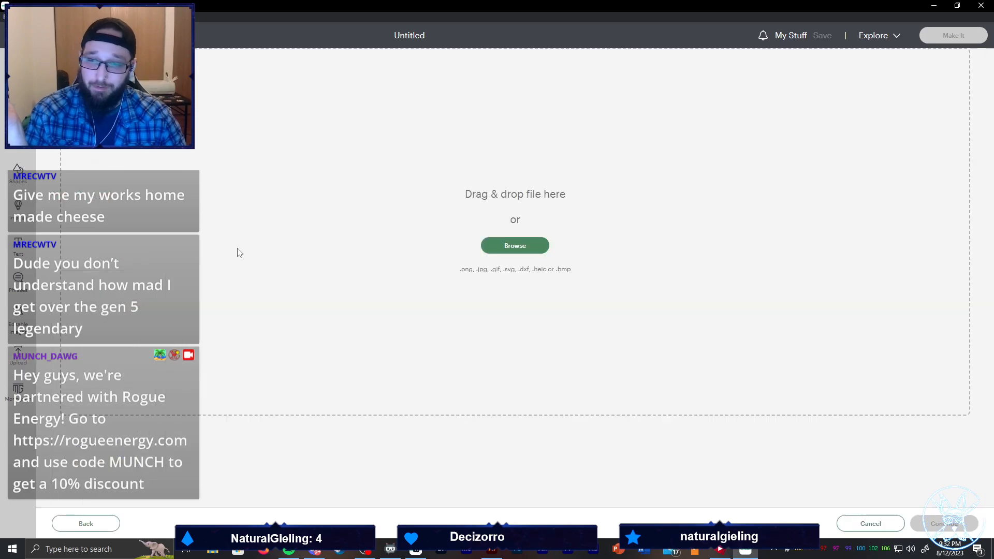
{"action": "left_click", "coordinate": [535, 239]}
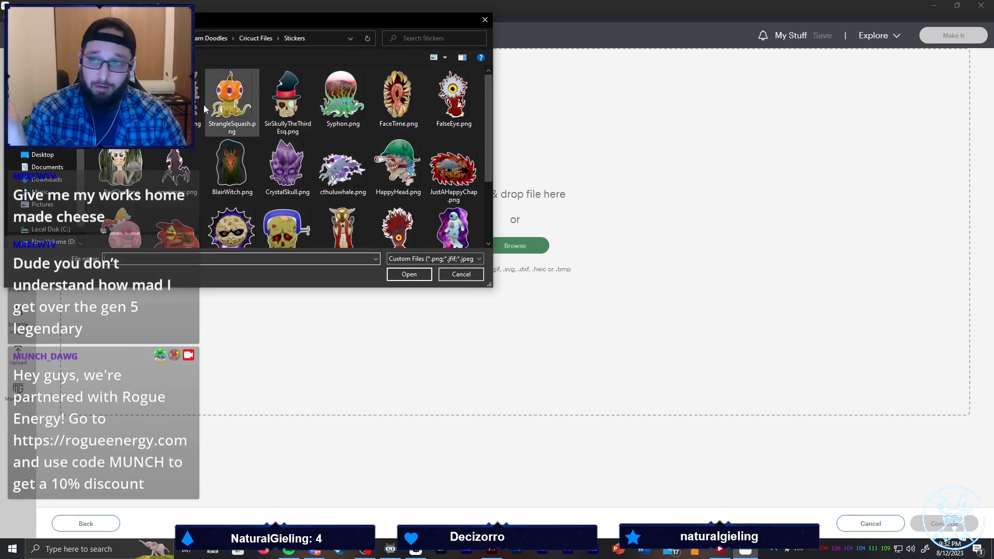
{"action": "double_click", "coordinate": [121, 98]}
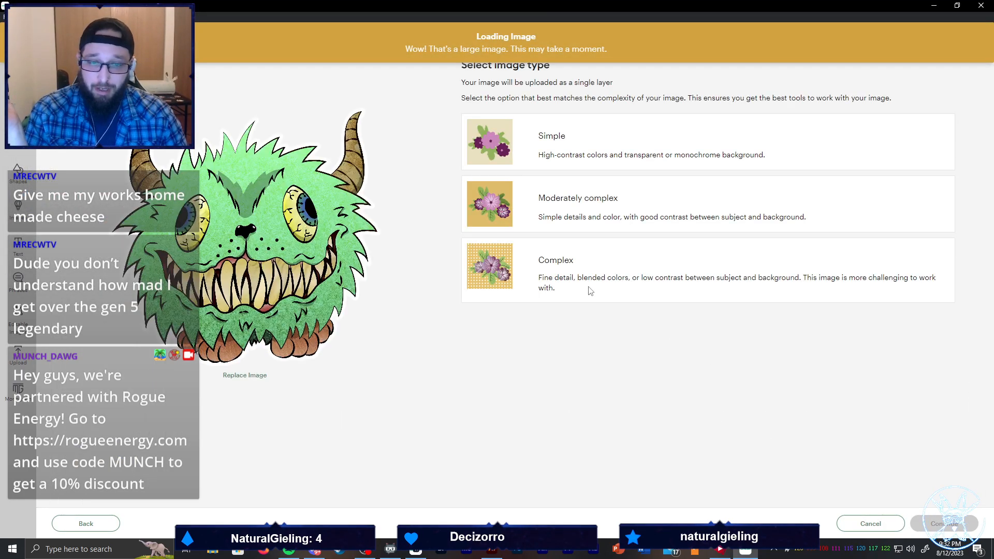
{"action": "left_click", "coordinate": [590, 291]}
{"action": "left_click", "coordinate": [924, 521]}
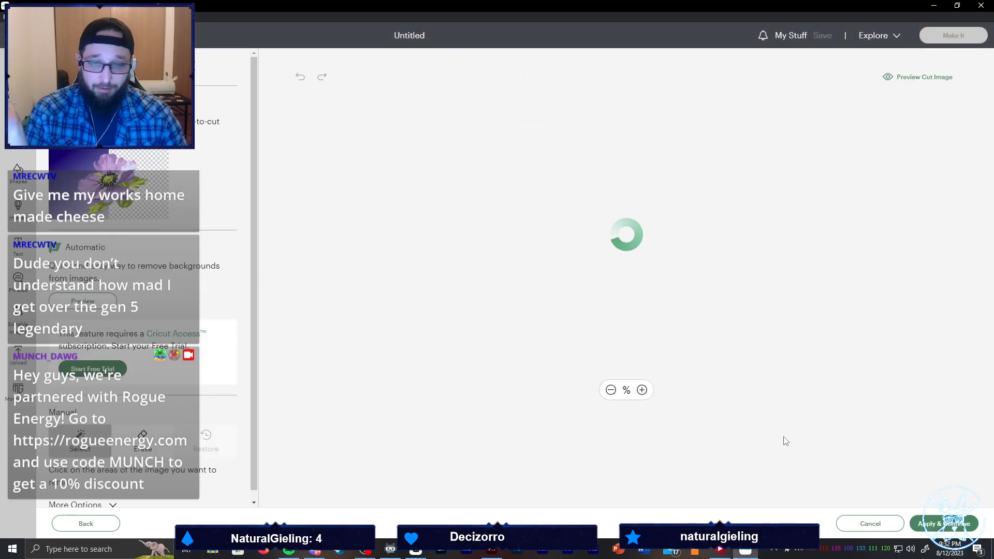
{"action": "left_click", "coordinate": [942, 524]}
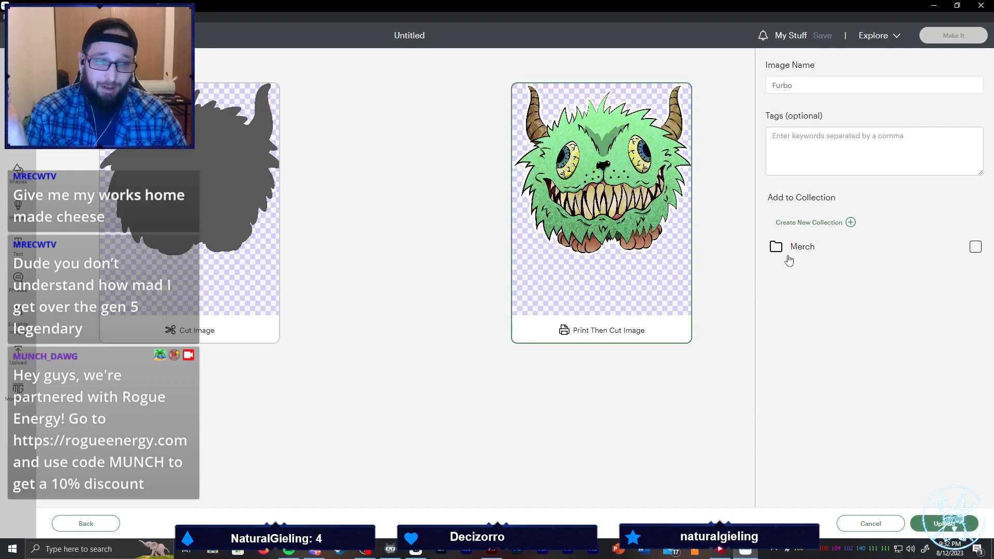
{"action": "left_click", "coordinate": [940, 531]}
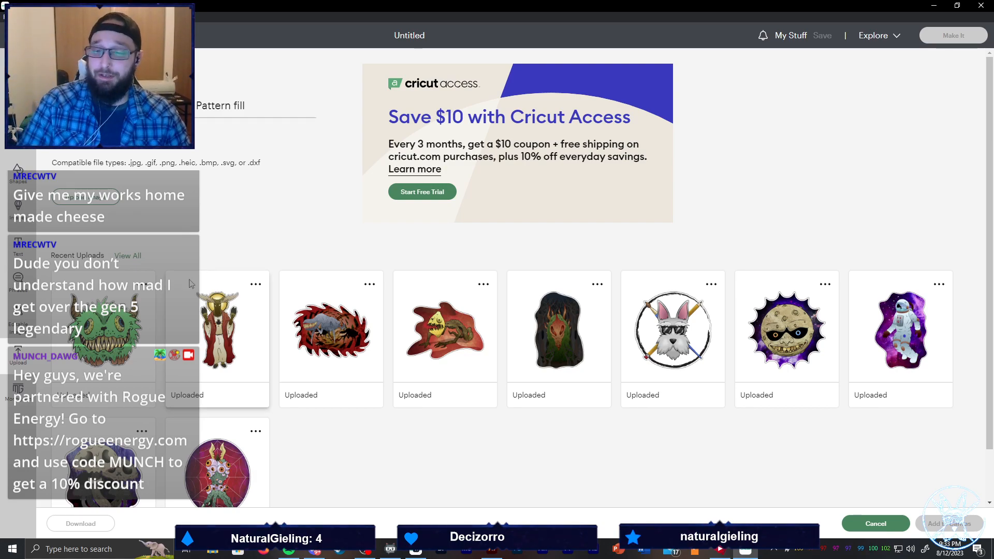
Leave the recent uploads for the home page and open the Merch collection
{"action": "left_click", "coordinate": [124, 343]}
{"action": "left_click", "coordinate": [262, 353]}
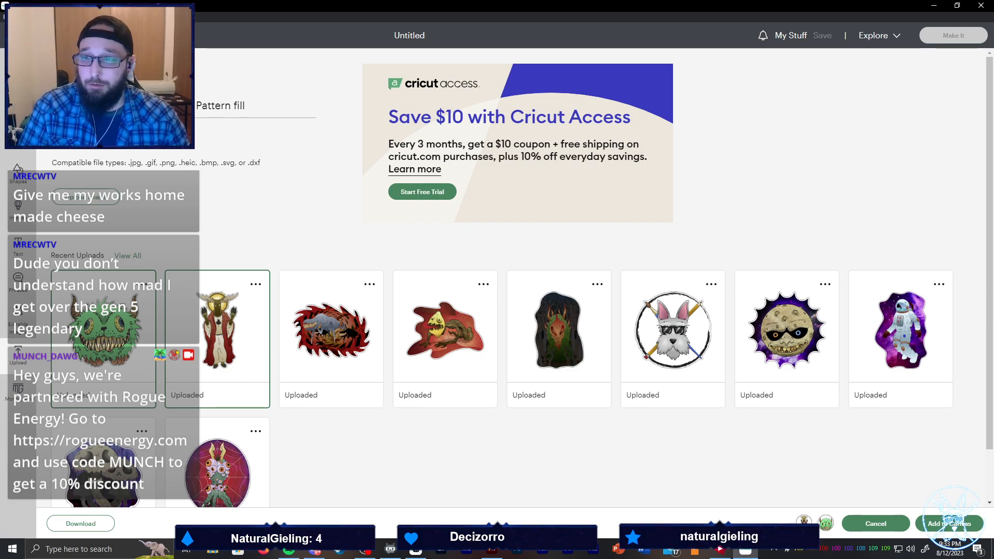
{"action": "left_click", "coordinate": [16, 35]}
{"action": "left_click", "coordinate": [31, 100]}
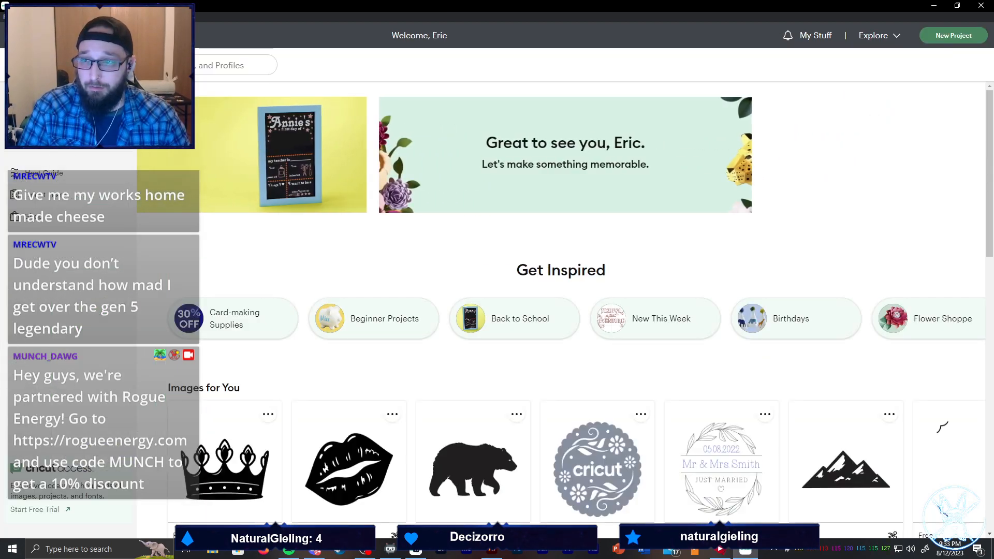
{"action": "left_click", "coordinate": [57, 132]}
{"action": "left_click", "coordinate": [146, 219]}
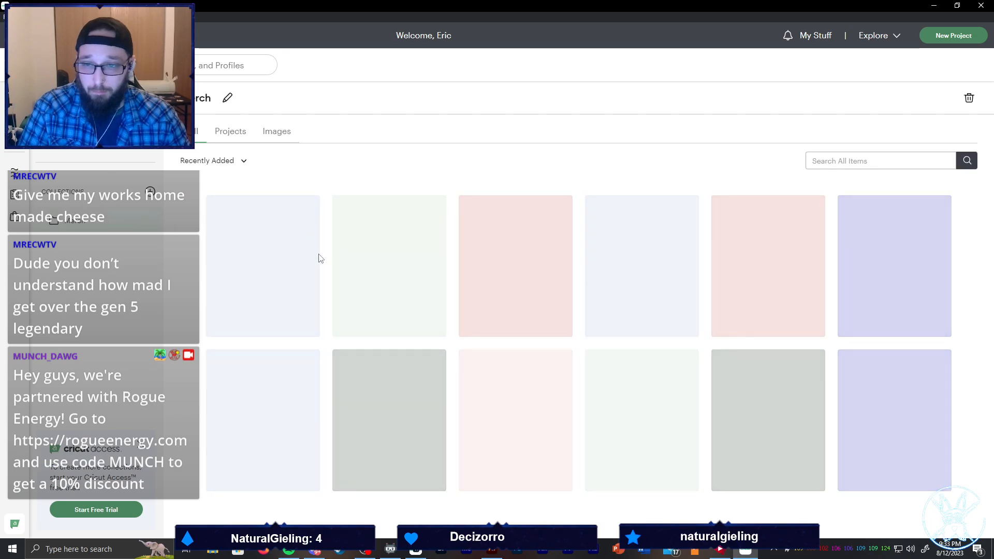
Add Furbo, AnxiousFuck, StrangleSquash, SirSkullyTheThirdEsq, Syphon, FaceTime, FalseEye, Badchef and Omnimaw from the Merch collection to the canvas and open the canvas
{"action": "left_click", "coordinate": [265, 297]}
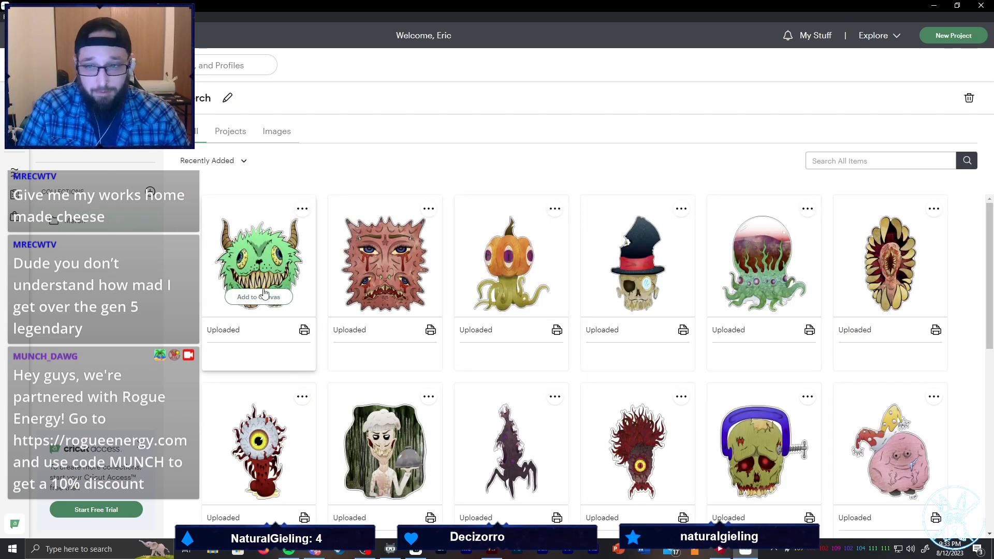
{"action": "left_click", "coordinate": [513, 298]}
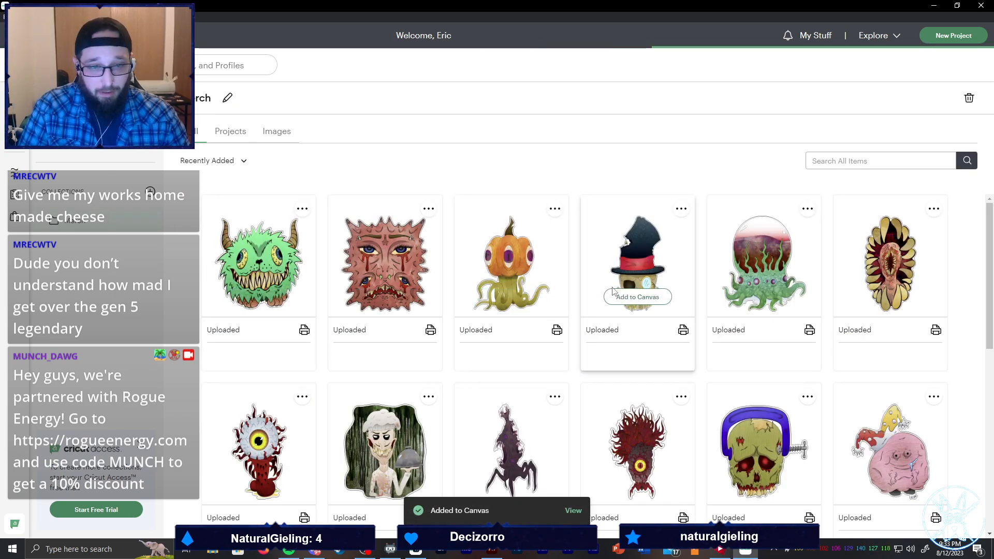
{"action": "left_click", "coordinate": [624, 297]}
{"action": "left_click", "coordinate": [760, 300]}
{"action": "left_click", "coordinate": [886, 298]}
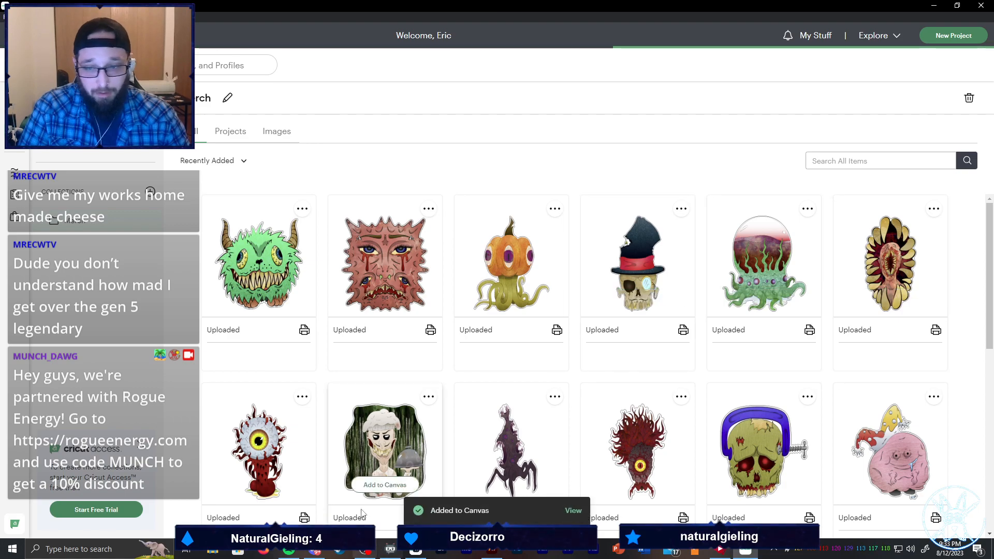
{"action": "left_click", "coordinate": [277, 485]}
{"action": "left_click", "coordinate": [391, 482]}
{"action": "left_click", "coordinate": [510, 484]}
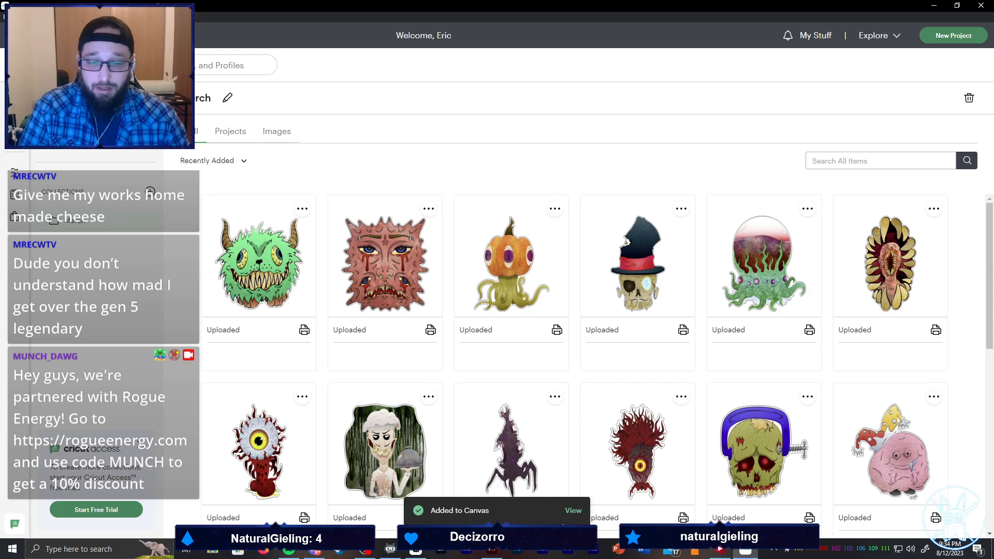
{"action": "left_click", "coordinate": [573, 511]}
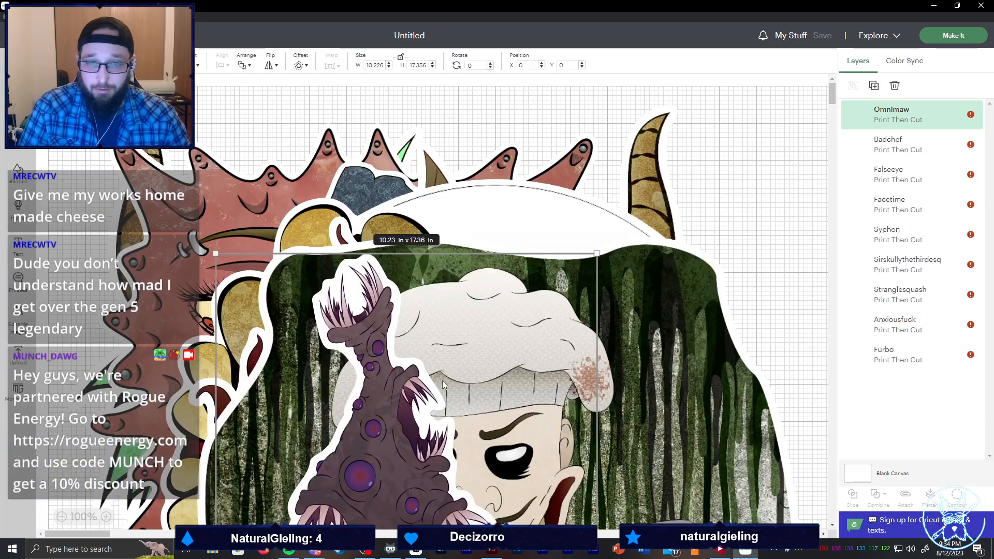
Examine the overlapping stickers on the canvas and check the Syphon sticker's size
{"action": "scroll", "coordinate": [389, 346], "scroll_direction": "down", "scroll_amount": 5}
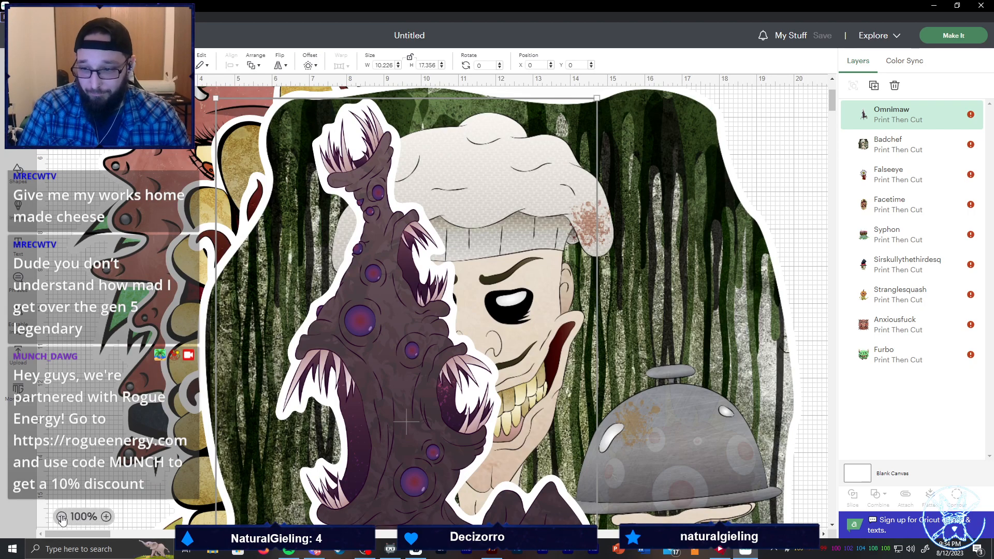
{"action": "left_click", "coordinate": [61, 516]}
{"action": "left_click", "coordinate": [61, 516]}
{"action": "left_click", "coordinate": [101, 516]}
{"action": "left_click", "coordinate": [101, 516]}
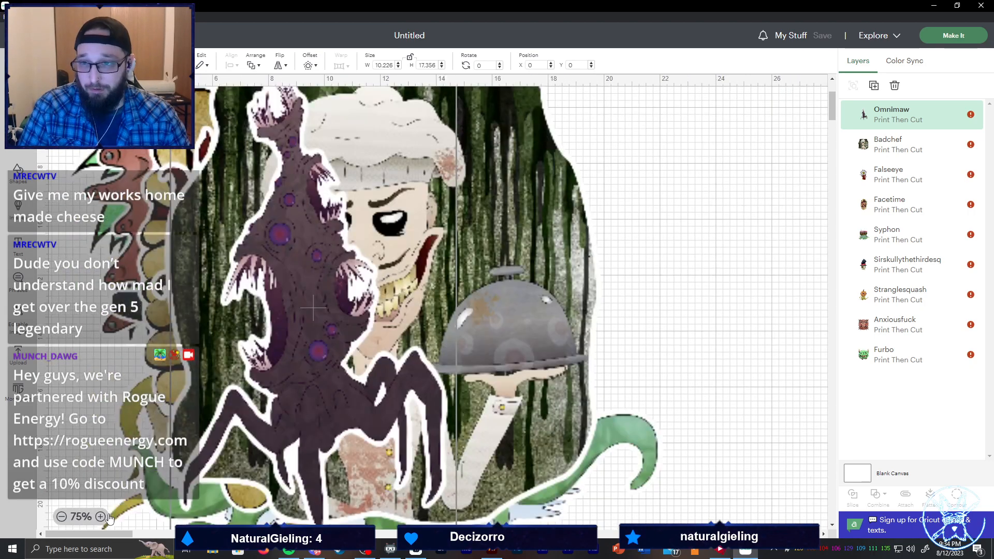
{"action": "scroll", "coordinate": [322, 385], "scroll_direction": "up", "scroll_amount": 3}
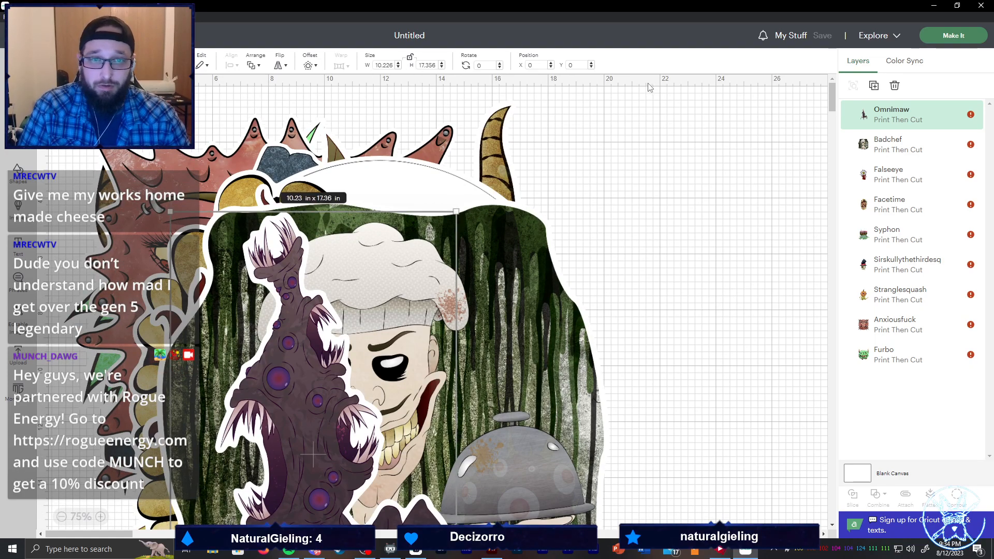
{"action": "scroll", "coordinate": [515, 163], "scroll_direction": "down", "scroll_amount": 8}
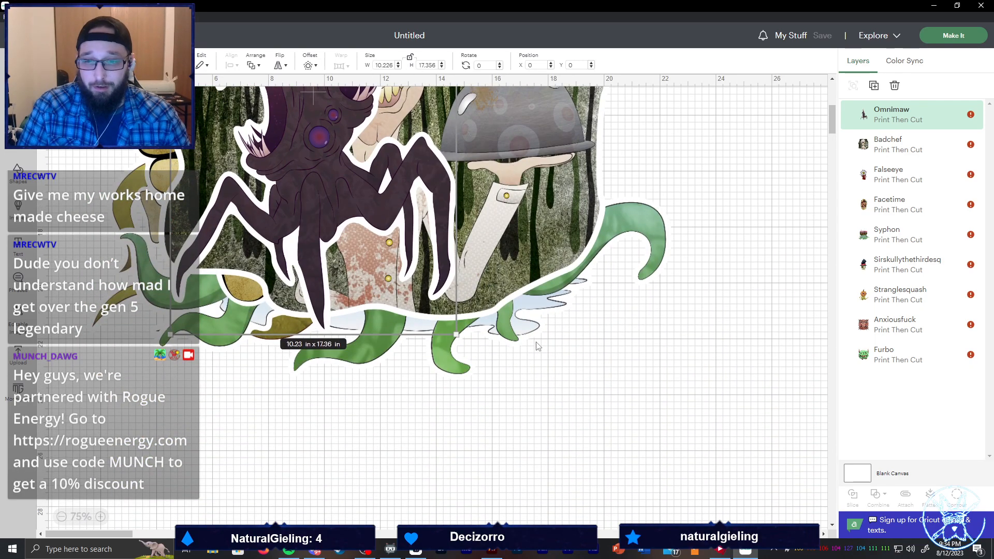
{"action": "scroll", "coordinate": [538, 357], "scroll_direction": "up", "scroll_amount": 7}
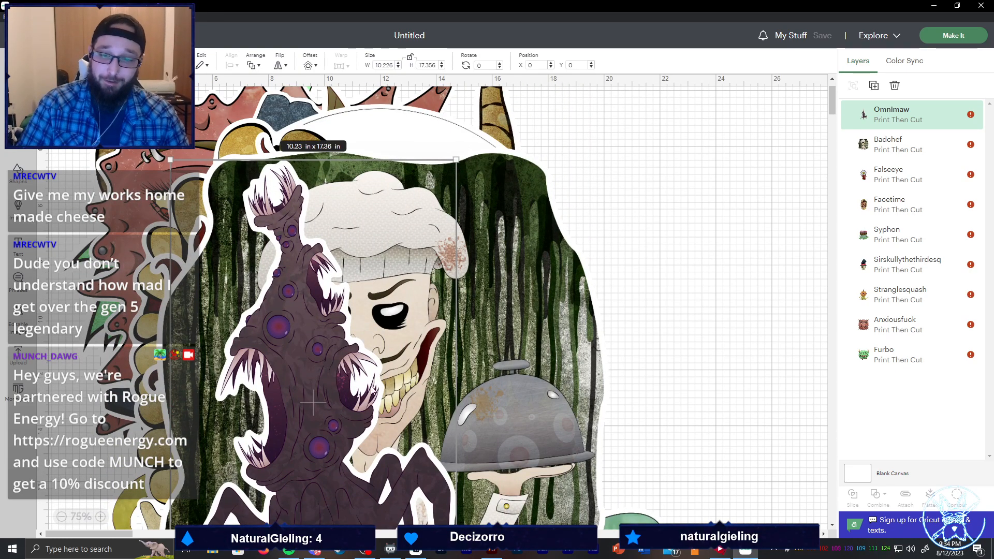
{"action": "left_click", "coordinate": [348, 339]}
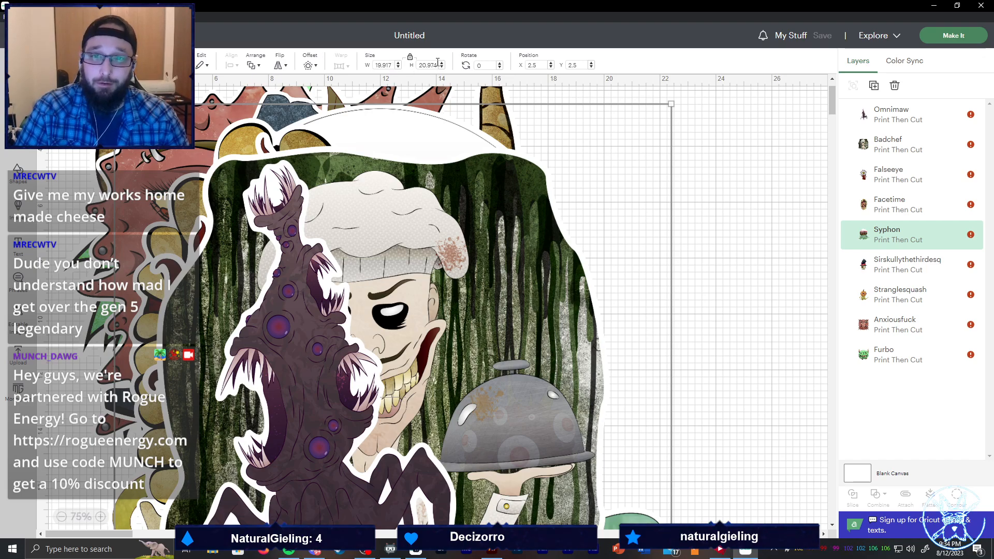
{"action": "left_click", "coordinate": [692, 208]}
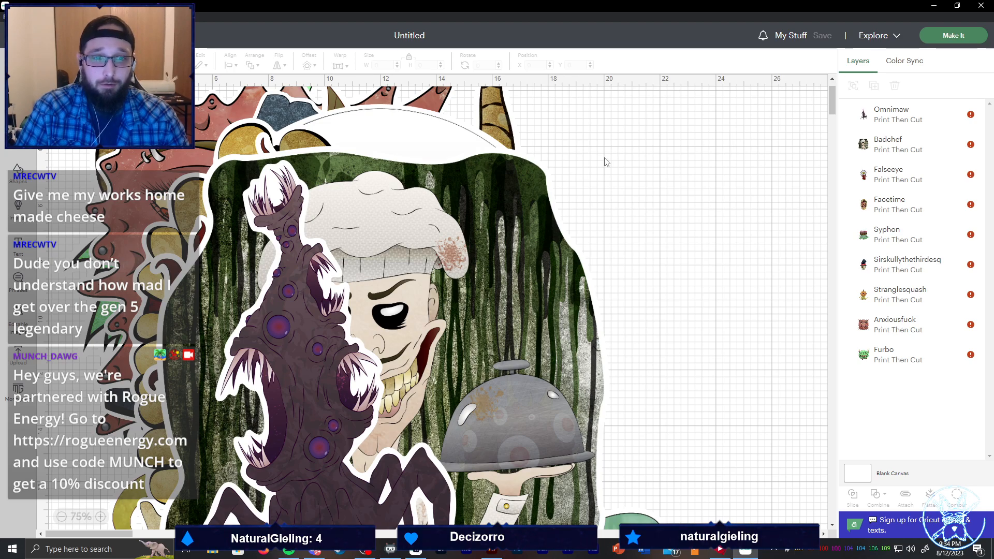
Delete all the stickers from the canvas and quit Cricut Design Space
{"action": "left_click", "coordinate": [648, 202]}
{"action": "key", "text": "ctrl+a"}
{"action": "key", "text": "Delete"}
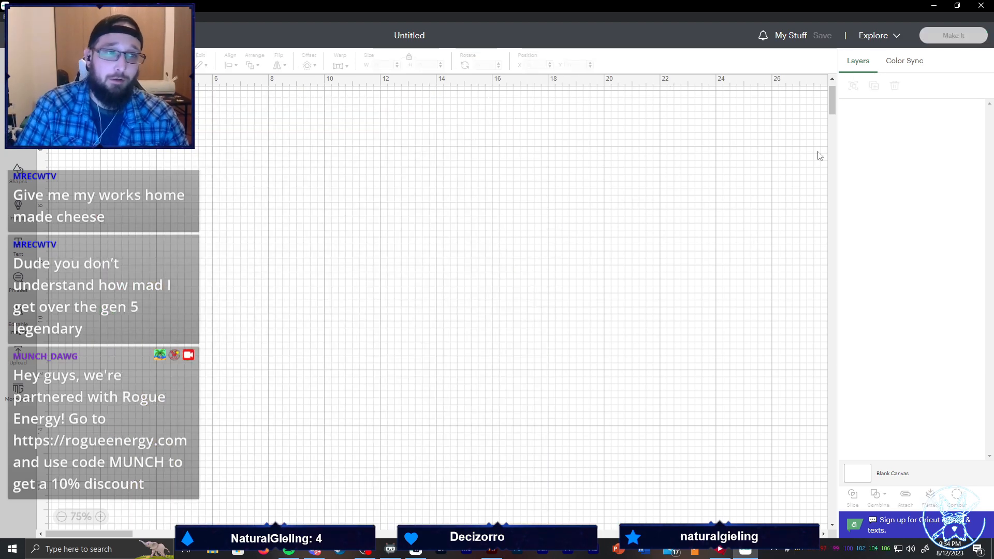
{"action": "left_click", "coordinate": [981, 5]}
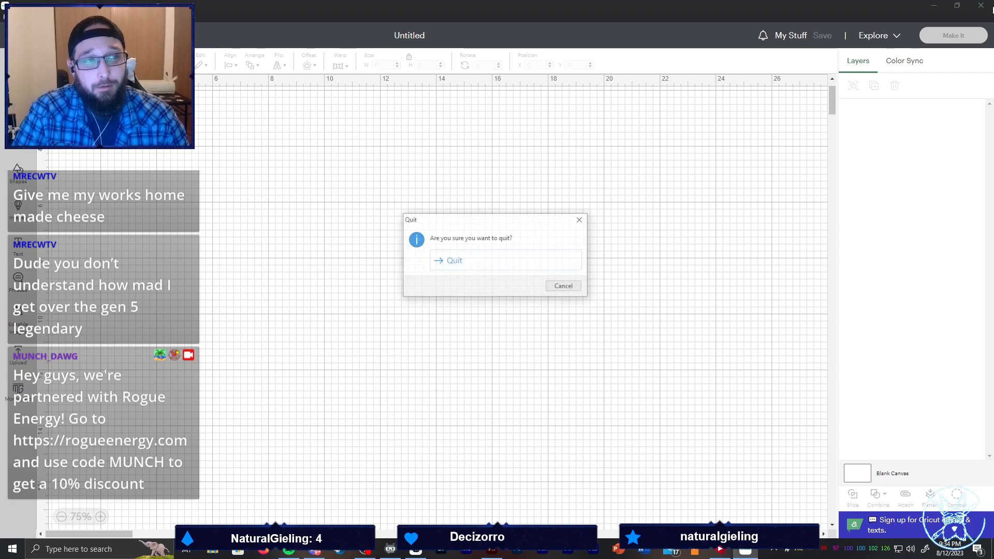
{"action": "left_click", "coordinate": [540, 264]}
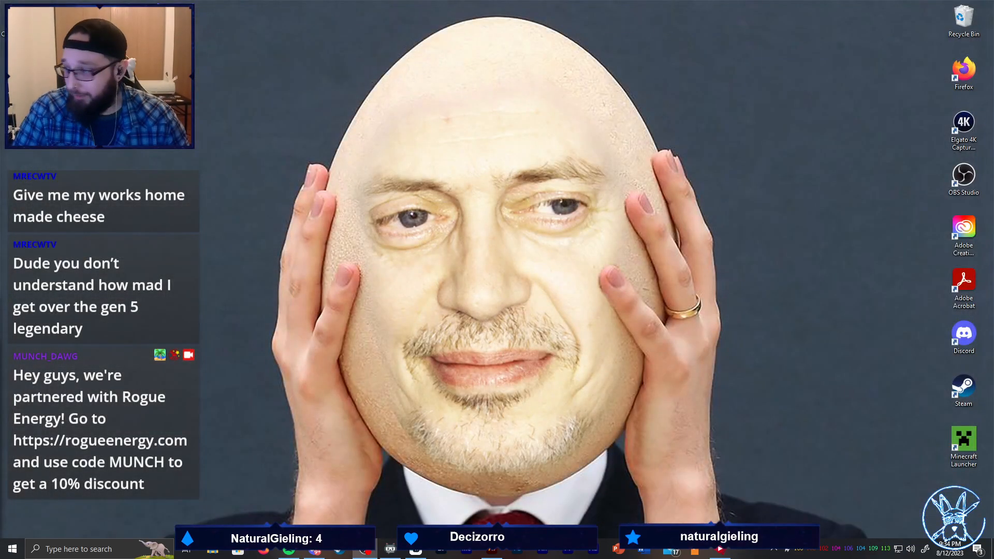
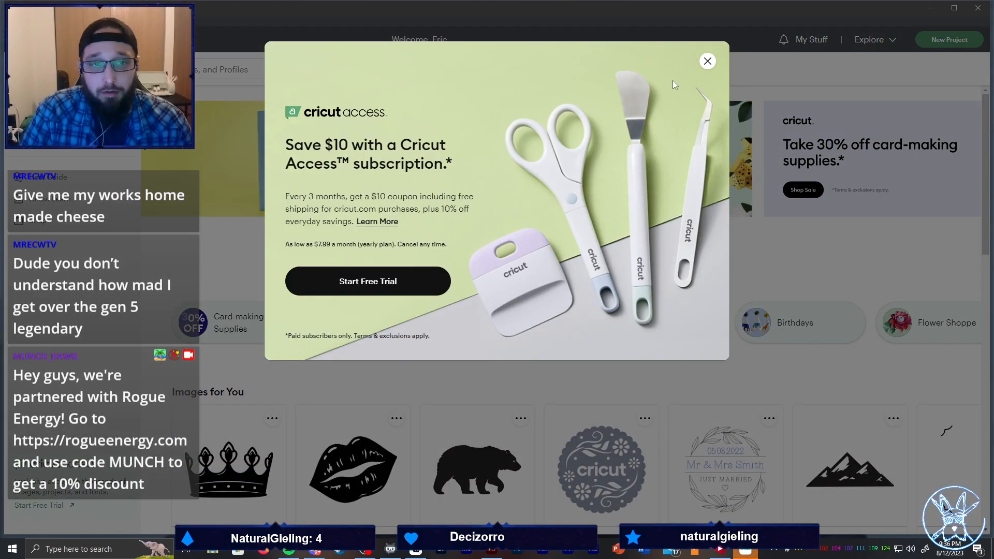
Dismiss the Cricut Access offer on the home page and open the Merch collection
{"action": "left_click", "coordinate": [708, 63]}
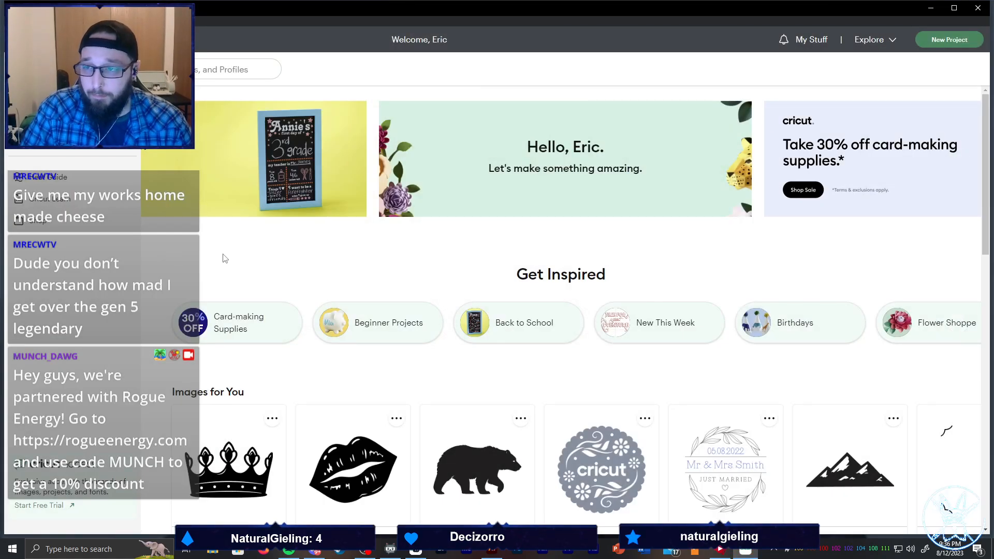
{"action": "left_click", "coordinate": [144, 184]}
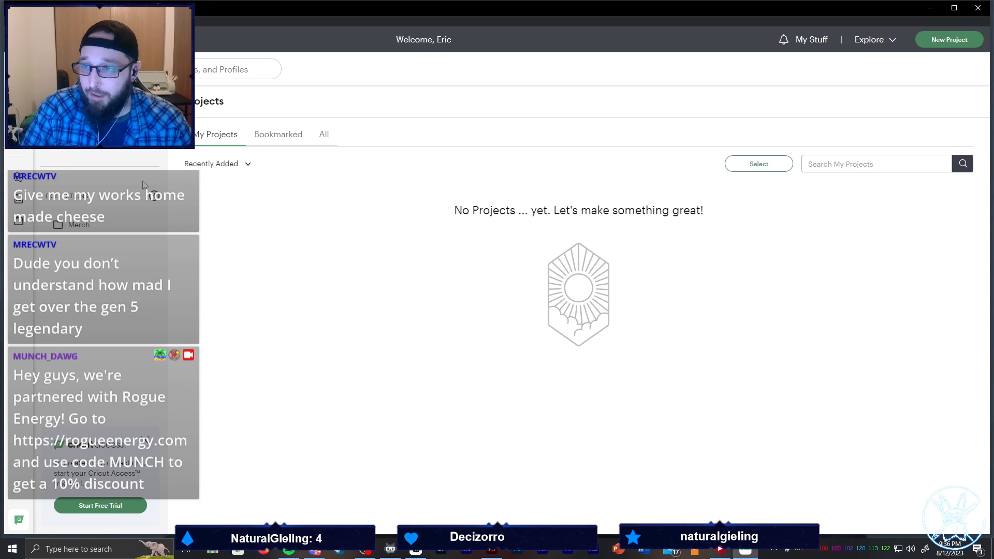
{"action": "left_click", "coordinate": [80, 230]}
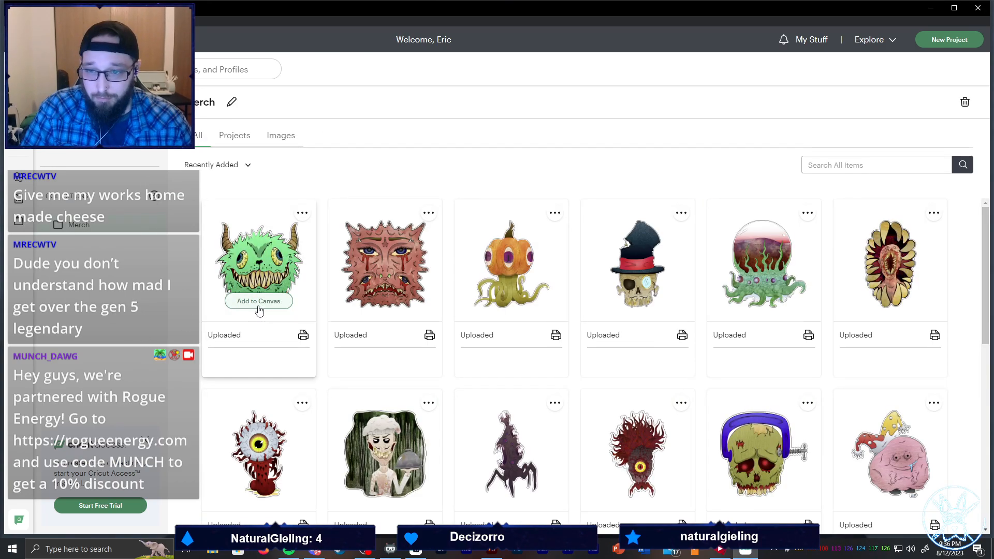
Add Furbo, Anxiousfuck, Stranglesquash, Sirskullythethirdesq, Syphon, Facetime, Falseeye, Badchef and Omnimaw from the Merch collection to the canvas and open the canvas
{"action": "left_click", "coordinate": [273, 302]}
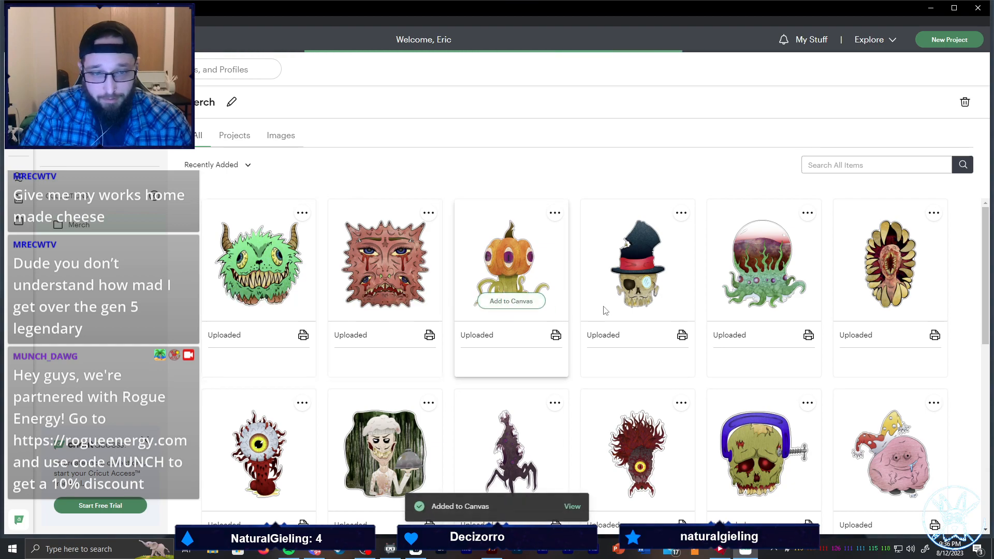
{"action": "left_click", "coordinate": [761, 308]}
{"action": "left_click", "coordinate": [892, 308]}
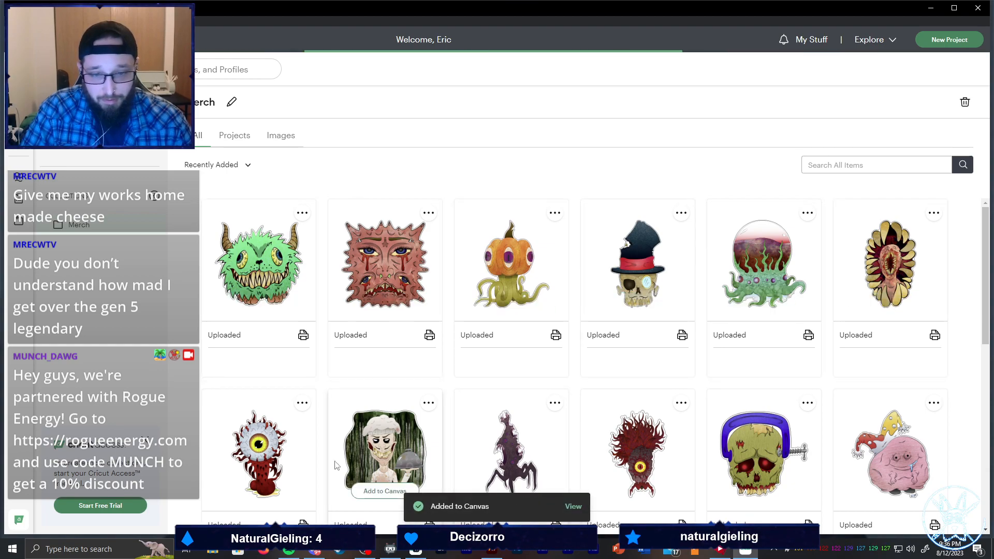
{"action": "left_click", "coordinate": [275, 500]}
{"action": "left_click", "coordinate": [385, 490]}
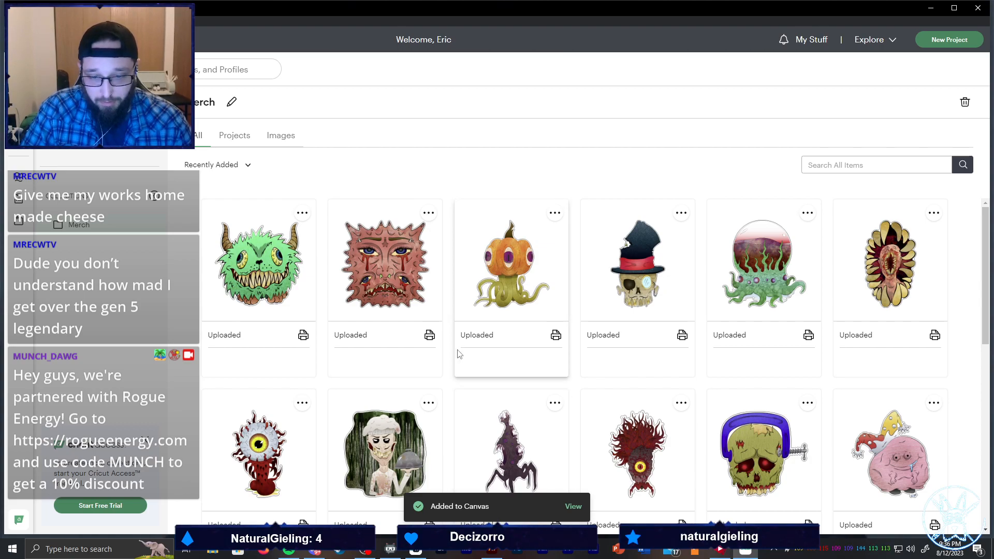
{"action": "left_click", "coordinate": [522, 498]}
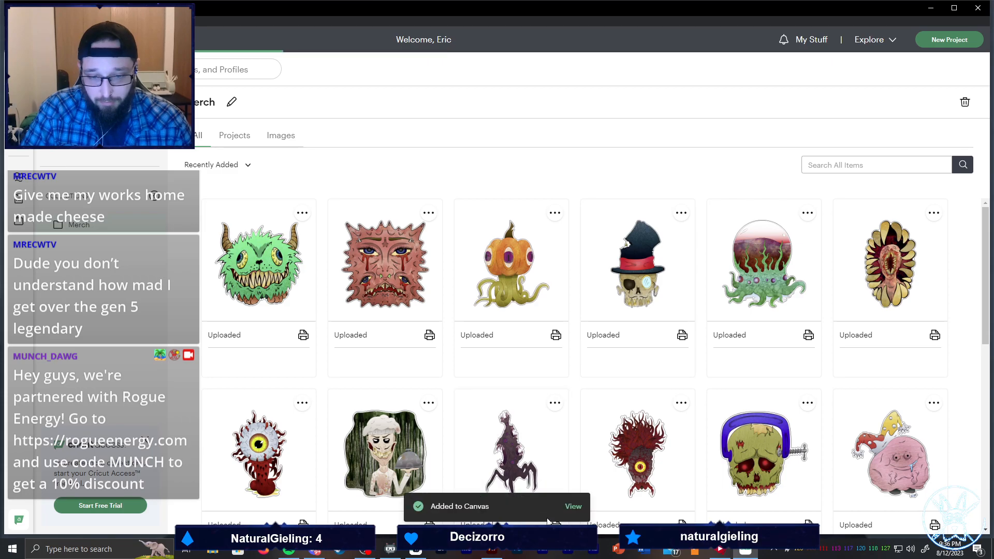
{"action": "left_click", "coordinate": [574, 507]}
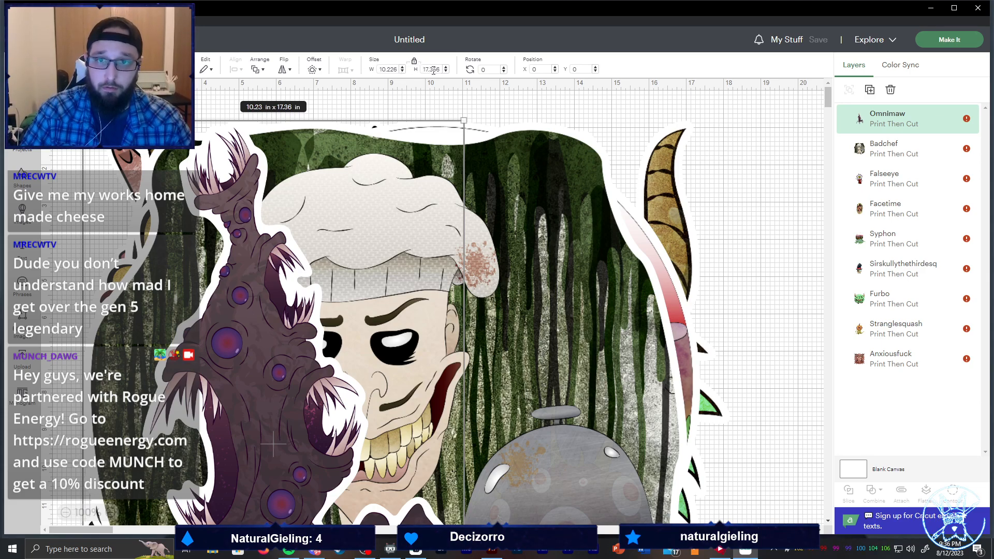
Set the height of the Omnimaw, Badchef and Falseeye stickers to 3 in each, keeping their proportions locked
{"action": "type", "text": "3"}
{"action": "key", "text": "Return"}
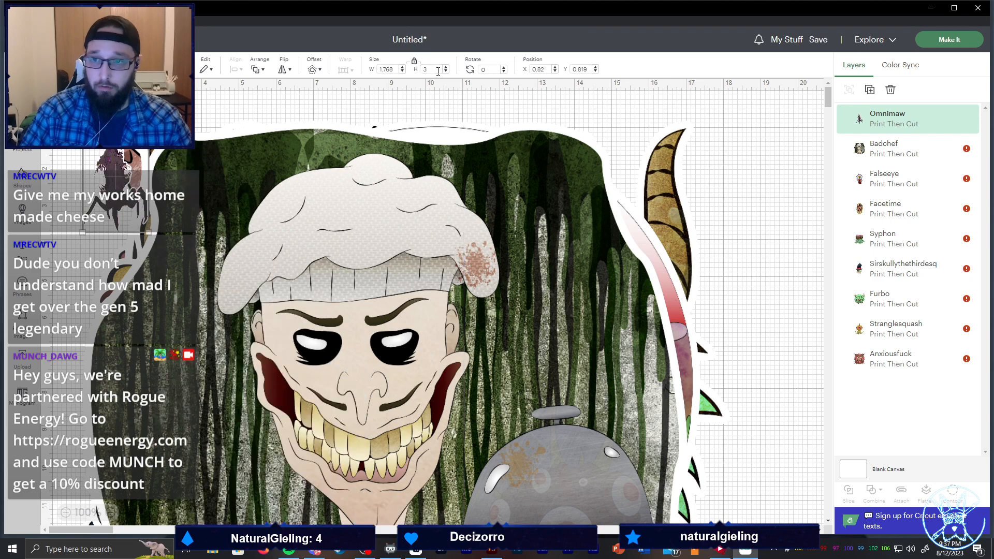
{"action": "left_click", "coordinate": [376, 132]}
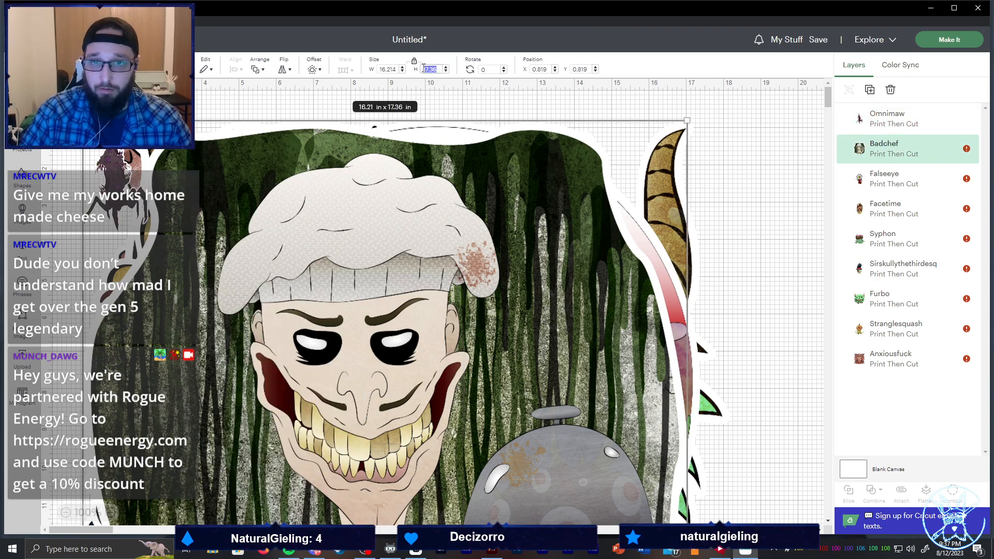
{"action": "type", "text": "3"}
{"action": "key", "text": "Return"}
{"action": "left_click", "coordinate": [340, 221]}
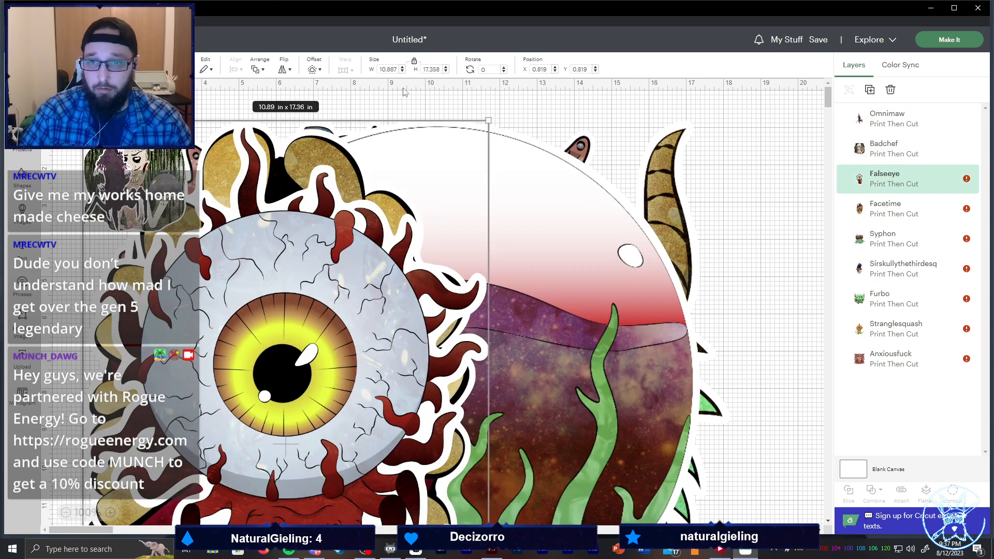
{"action": "left_click", "coordinate": [431, 72]}
{"action": "type", "text": "3"}
{"action": "key", "text": "Return"}
Set the height of the Facetime, Syphon and Sirskullythethirdesq stickers to 3 in each, keeping their proportions locked
{"action": "left_click", "coordinate": [337, 207]}
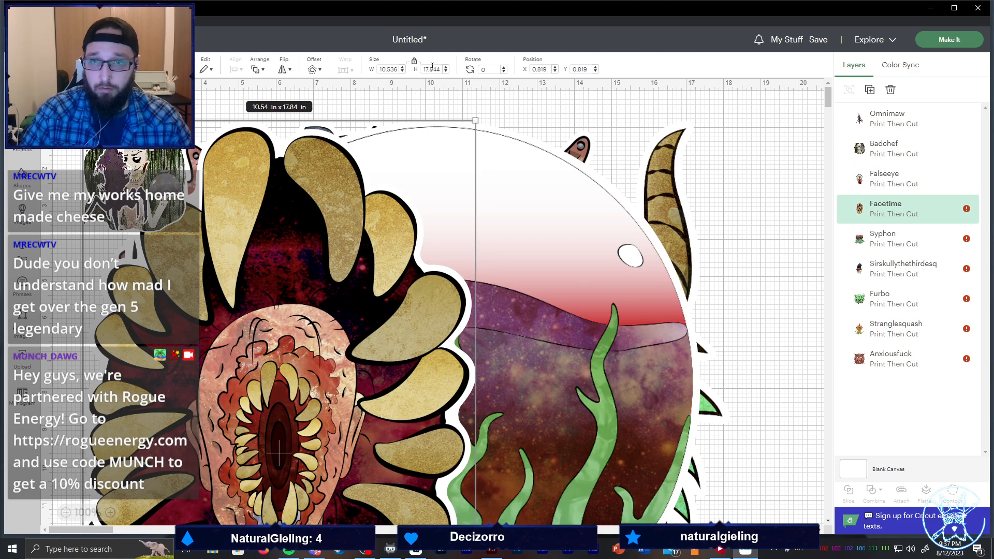
{"action": "type", "text": "3"}
{"action": "key", "text": "Return"}
{"action": "left_click", "coordinate": [434, 218]}
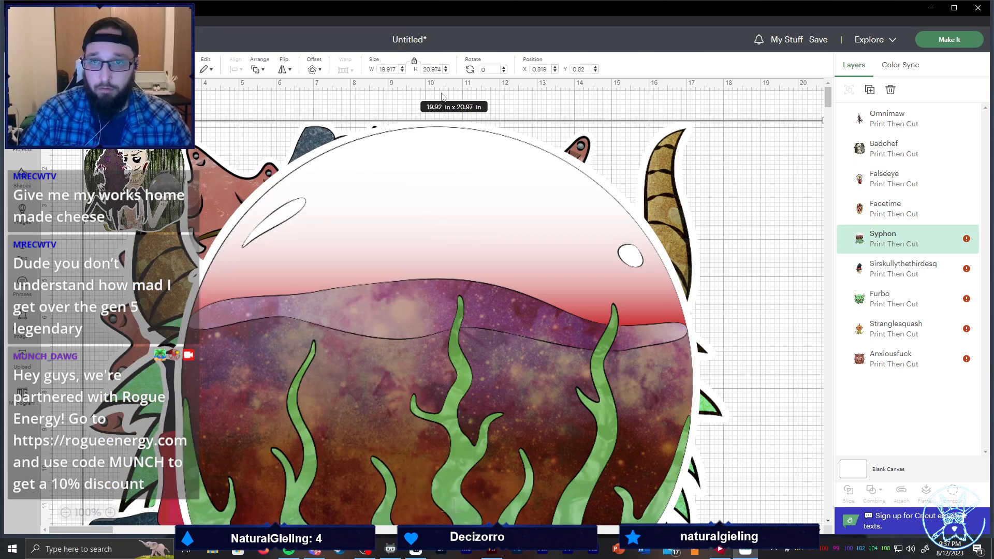
{"action": "type", "text": "3"}
{"action": "key", "text": "Return"}
{"action": "left_click", "coordinate": [364, 228]}
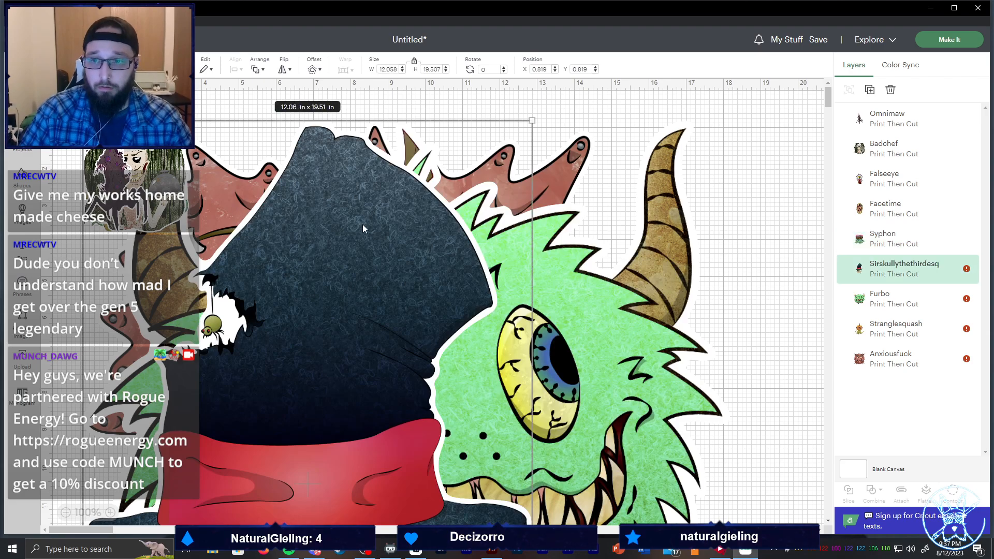
{"action": "type", "text": "3"}
{"action": "key", "text": "Return"}
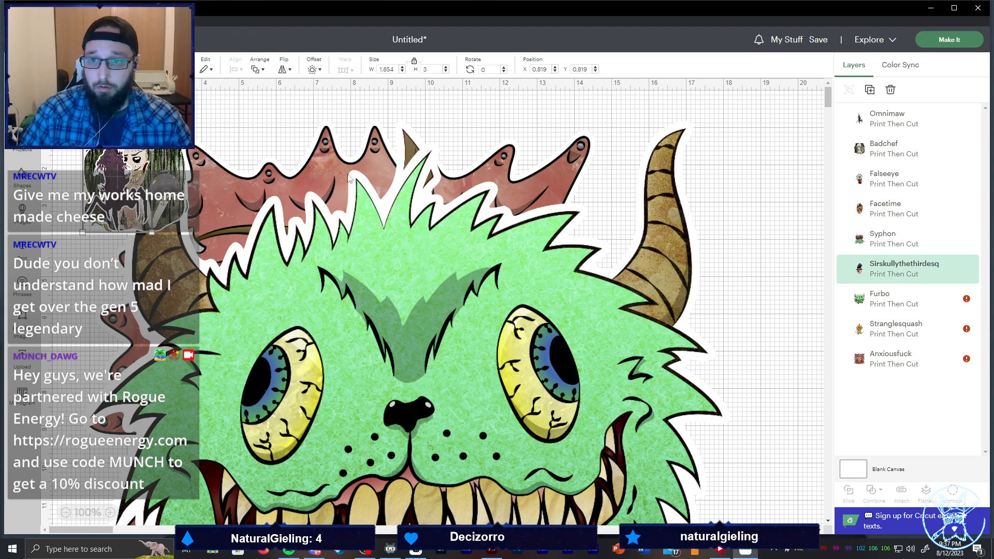
Set the Furbo sticker's width to 3 in and the Stranglesquash sticker's height to 3 in
{"action": "left_click", "coordinate": [361, 248]}
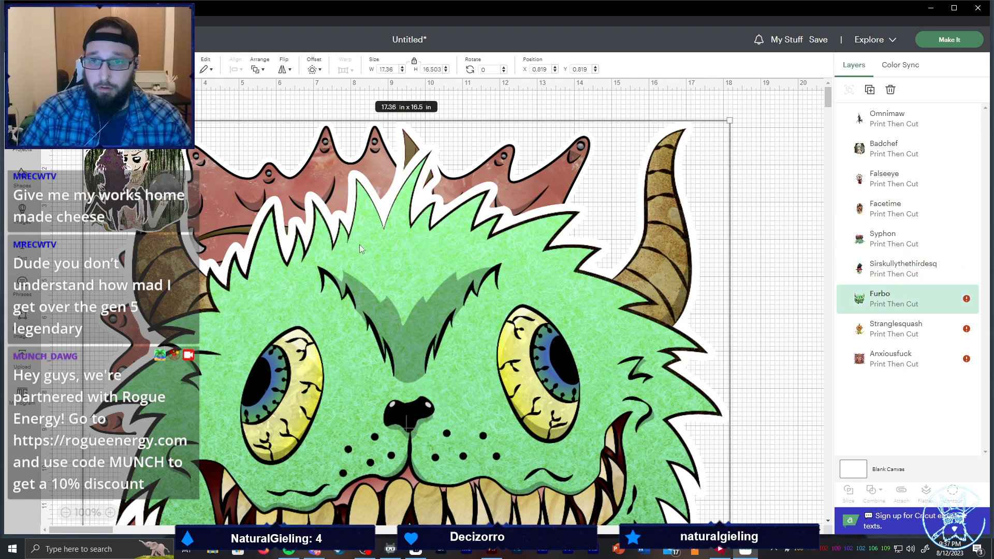
{"action": "double_click", "coordinate": [393, 70]}
{"action": "type", "text": "3"}
{"action": "key", "text": "Return"}
{"action": "left_click", "coordinate": [378, 313]}
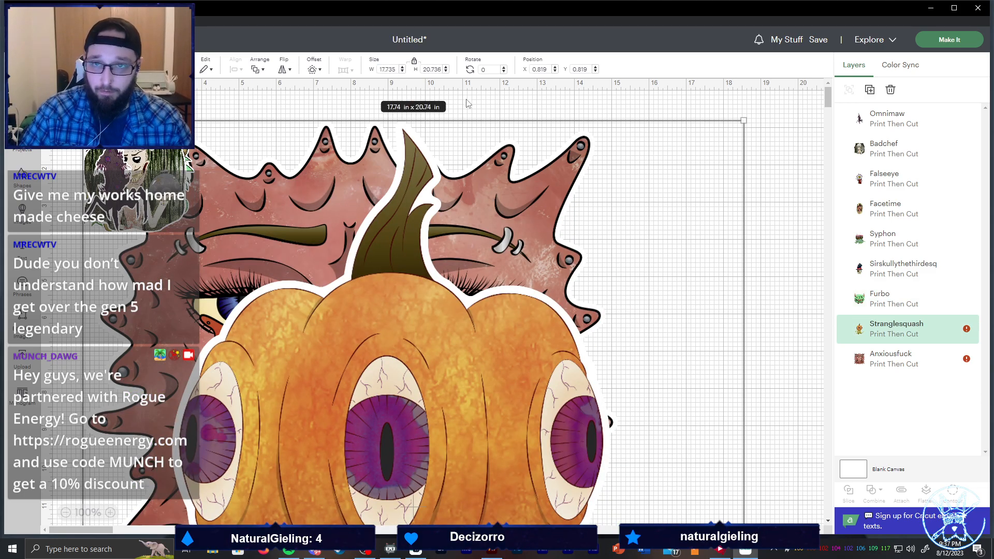
{"action": "type", "text": "3"}
{"action": "key", "text": "Return"}
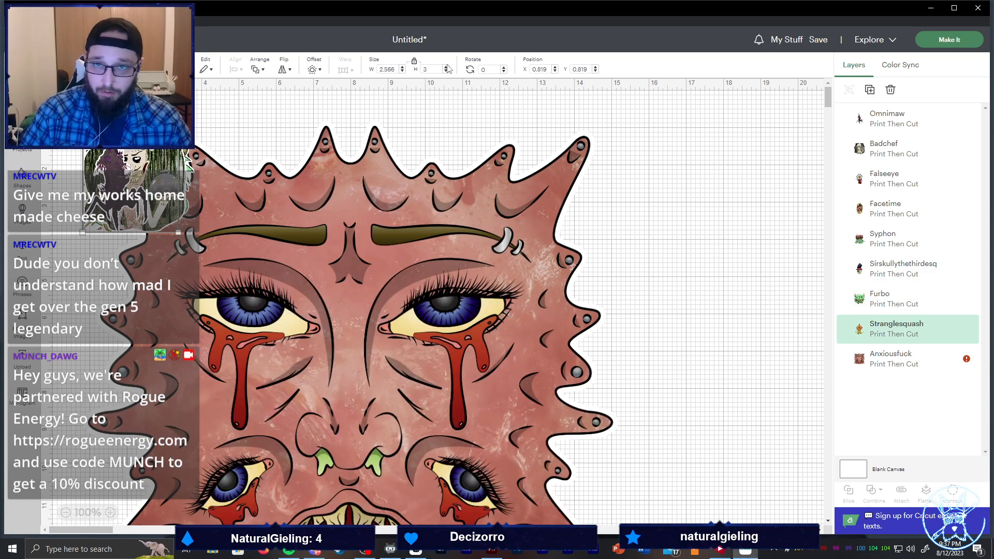
Set the Anxiousfuck sticker's width to 3 in with its proportions locked, and deselect it
{"action": "left_click", "coordinate": [413, 223]}
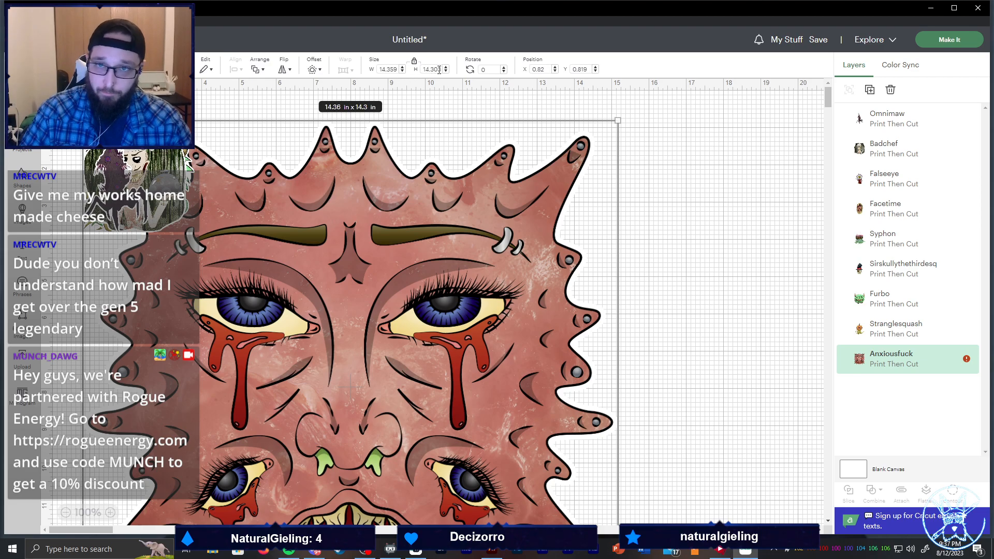
{"action": "double_click", "coordinate": [389, 70]}
{"action": "type", "text": "3"}
{"action": "key", "text": "Return"}
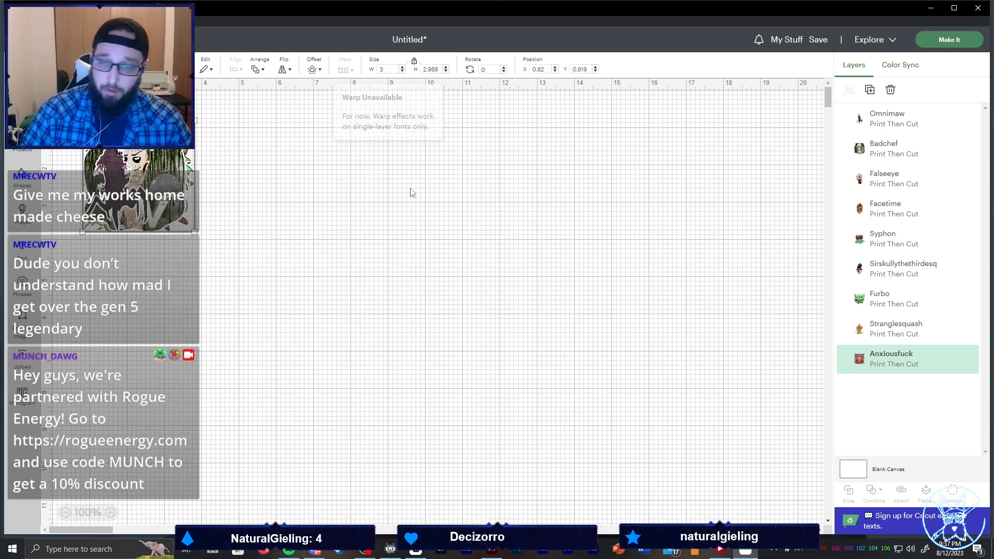
{"action": "left_click", "coordinate": [257, 204]}
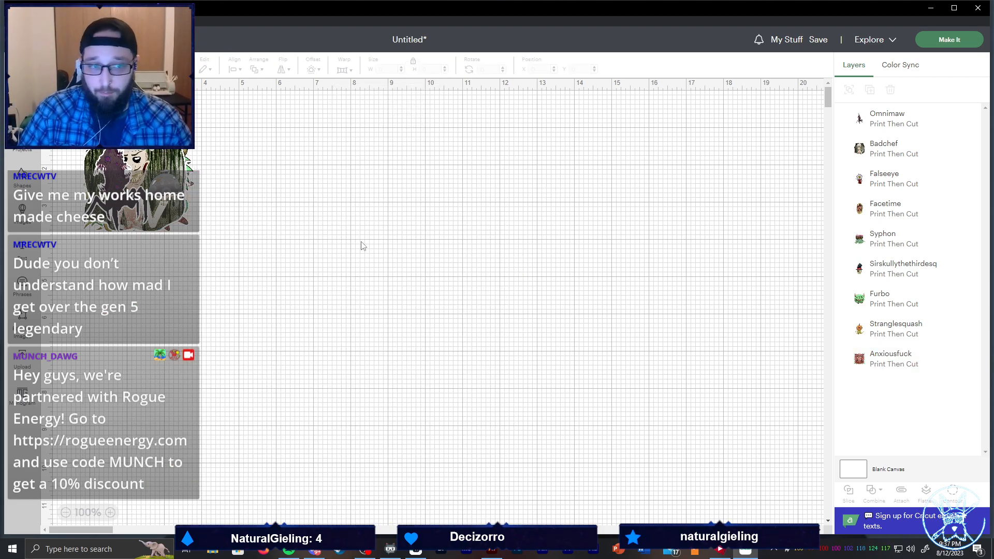
Spread the stacked stickers across the canvas, placing Facetime above the top-hat skull and Furbo beside the eyeball sticker
{"action": "left_click_drag", "start_coordinate": [106, 170], "coordinate": [485, 204]}
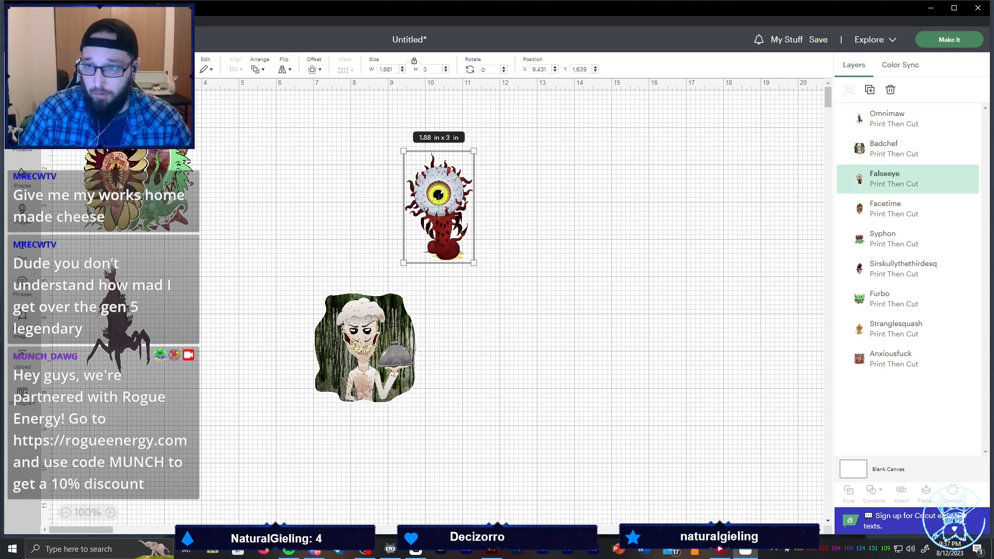
{"action": "left_click_drag", "start_coordinate": [121, 186], "coordinate": [368, 187]}
{"action": "left_click_drag", "start_coordinate": [185, 181], "coordinate": [321, 291]}
{"action": "left_click_drag", "start_coordinate": [128, 199], "coordinate": [554, 327]}
{"action": "left_click_drag", "start_coordinate": [181, 192], "coordinate": [311, 219]}
{"action": "left_click_drag", "start_coordinate": [136, 205], "coordinate": [493, 434]}
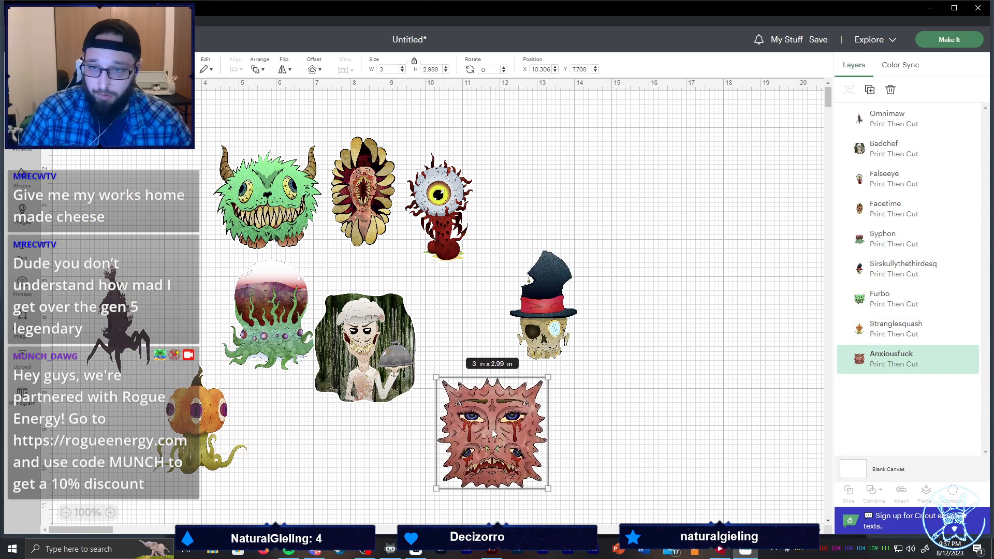
{"action": "left_click_drag", "start_coordinate": [362, 191], "coordinate": [536, 163]}
{"action": "left_click_drag", "start_coordinate": [262, 195], "coordinate": [349, 200]}
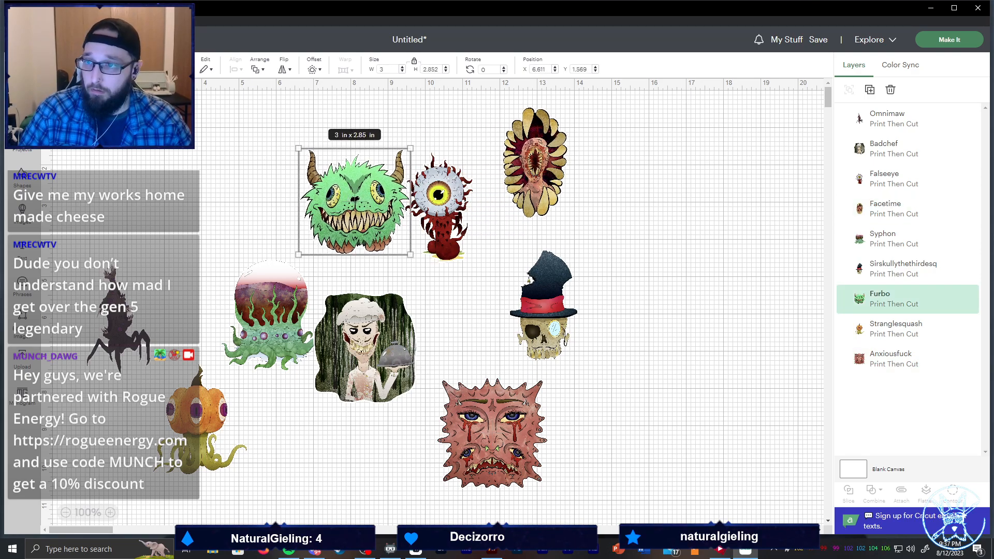
Add a square shape to the canvas, unlock its proportions and open its width for editing
{"action": "left_click", "coordinate": [23, 180]}
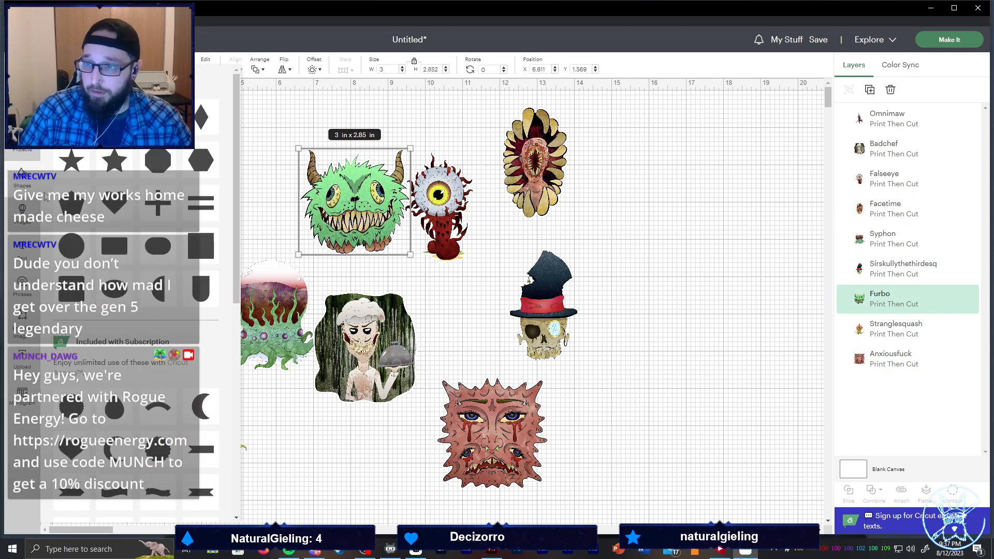
{"action": "left_click", "coordinate": [201, 252]}
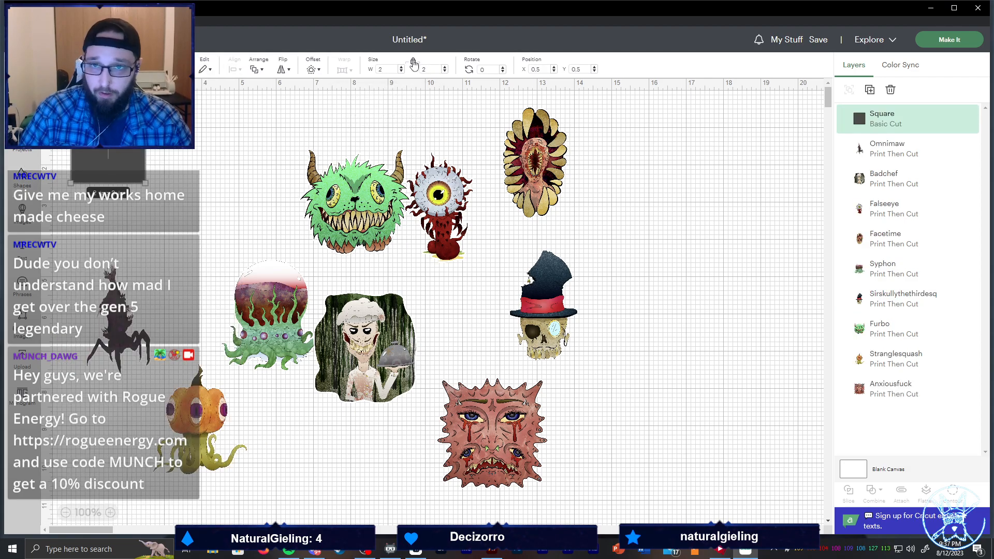
{"action": "left_click", "coordinate": [379, 69]}
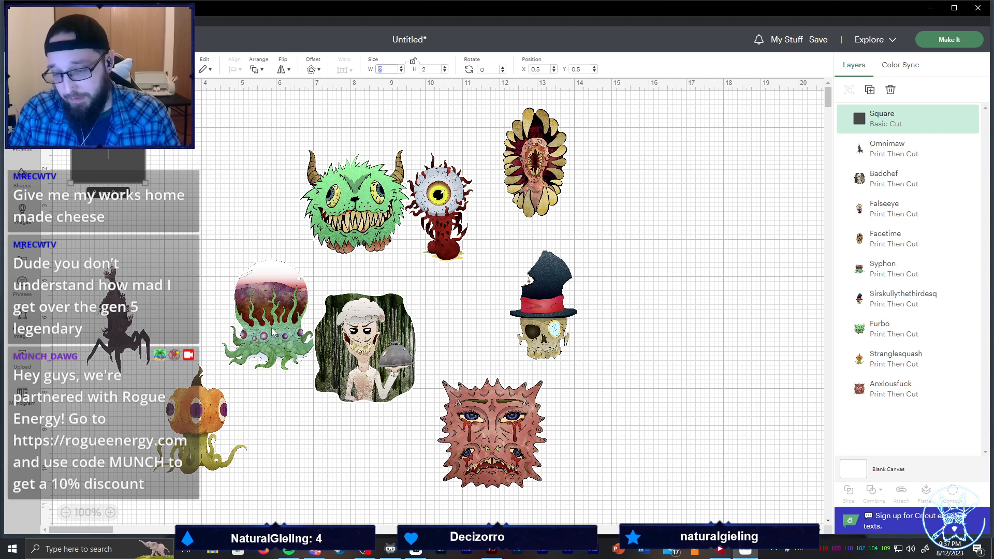
Switch to Firefox, look up the maximum print and cut size for a Cricut on 8.5 x 11 paper, and close the browser
{"action": "left_click", "coordinate": [264, 551]}
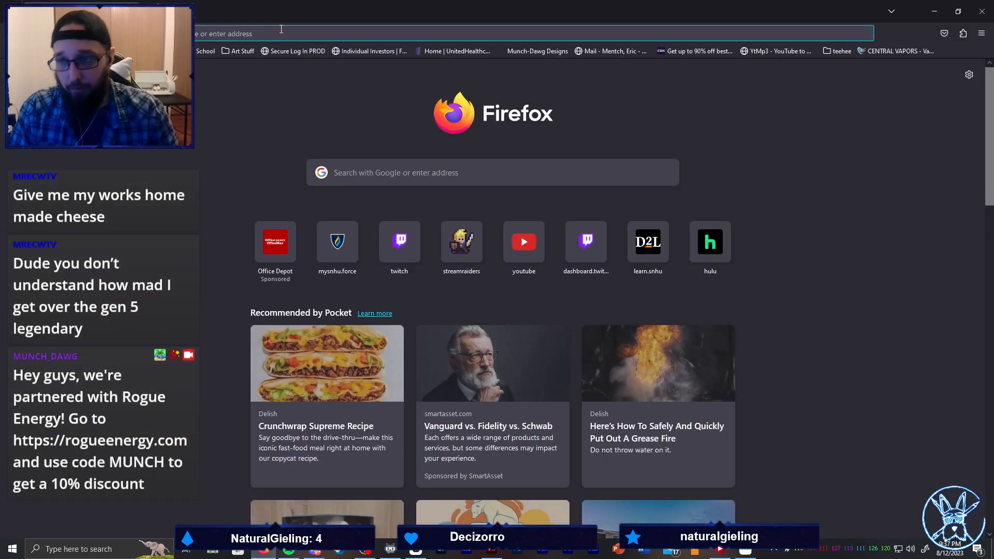
{"action": "type", "text": "cricut ma"}
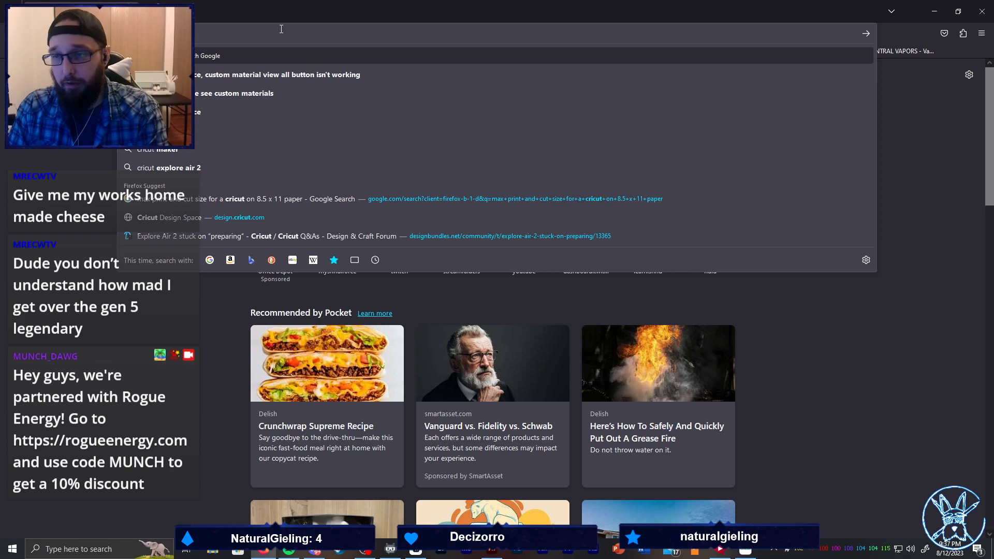
{"action": "type", "text": "x size for c"}
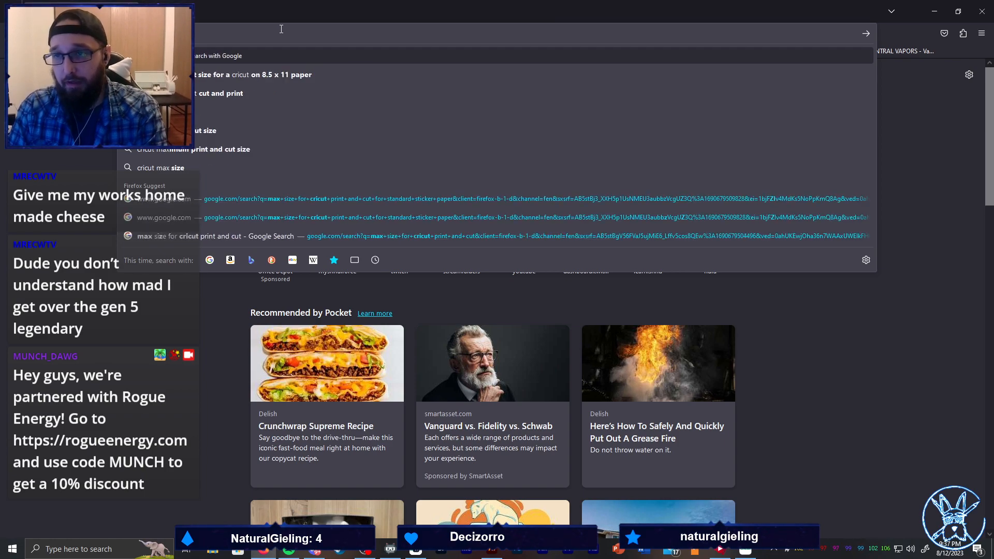
{"action": "type", "text": "ut and prin"}
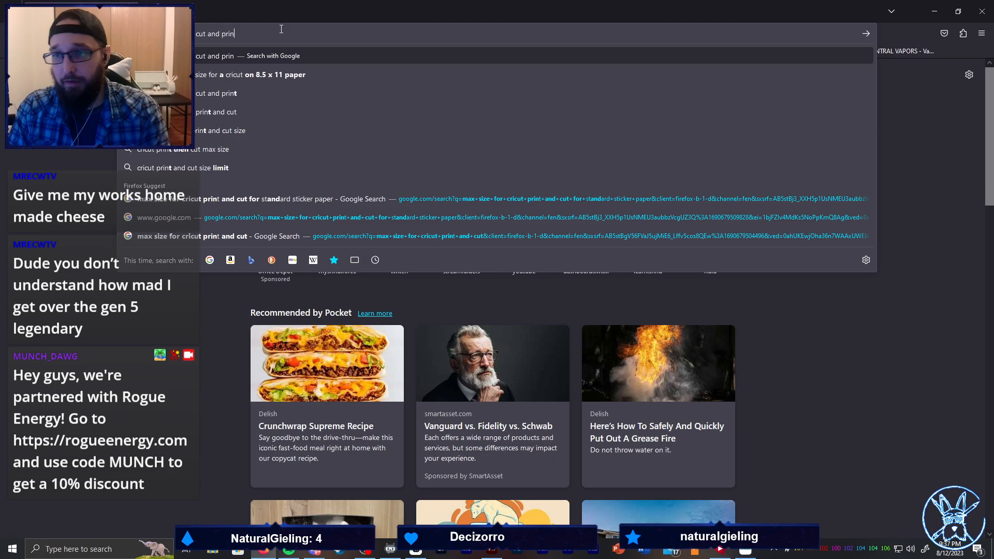
{"action": "key", "text": "Down"}
{"action": "key", "text": "Return"}
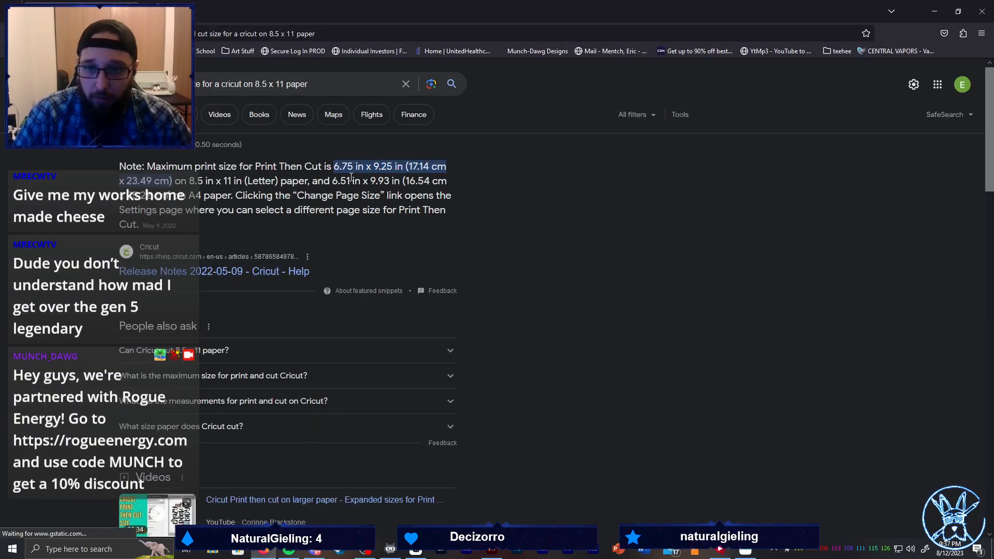
{"action": "left_click", "coordinate": [984, 8]}
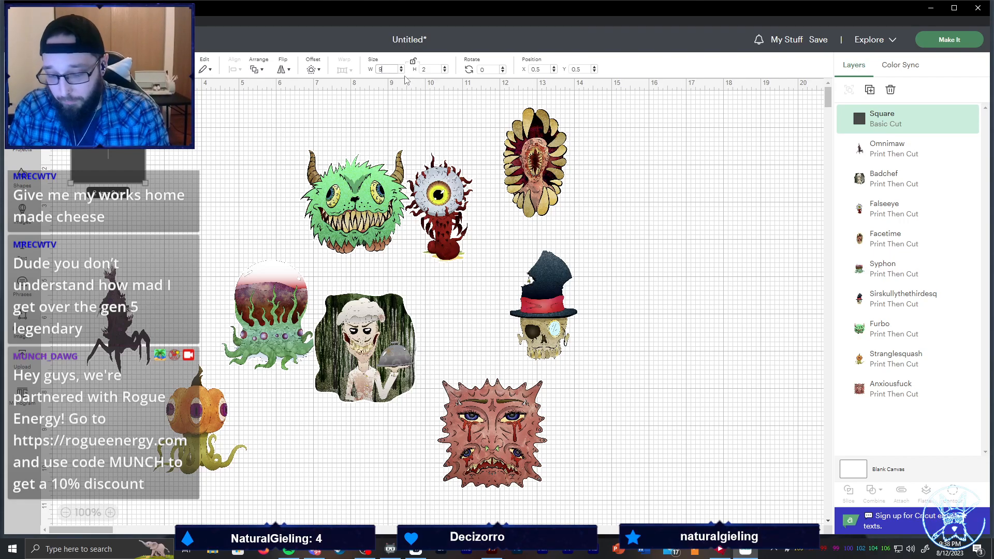
Size the square to 9.25 in wide by 6.75 in high, place it at the canvas origin and send it behind the stickers
{"action": "left_click_drag", "start_coordinate": [429, 70], "coordinate": [344, 75]}
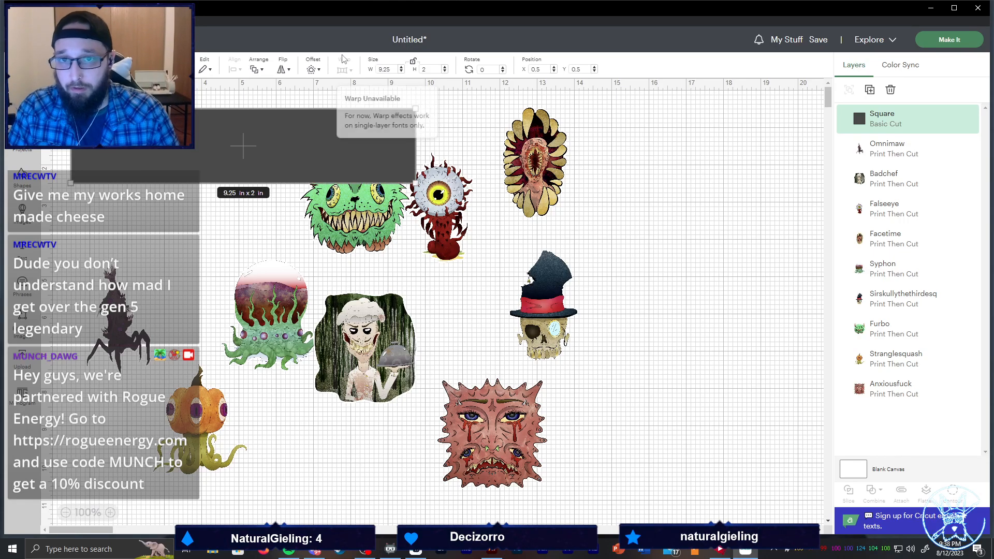
{"action": "left_click_drag", "start_coordinate": [429, 69], "coordinate": [318, 91]}
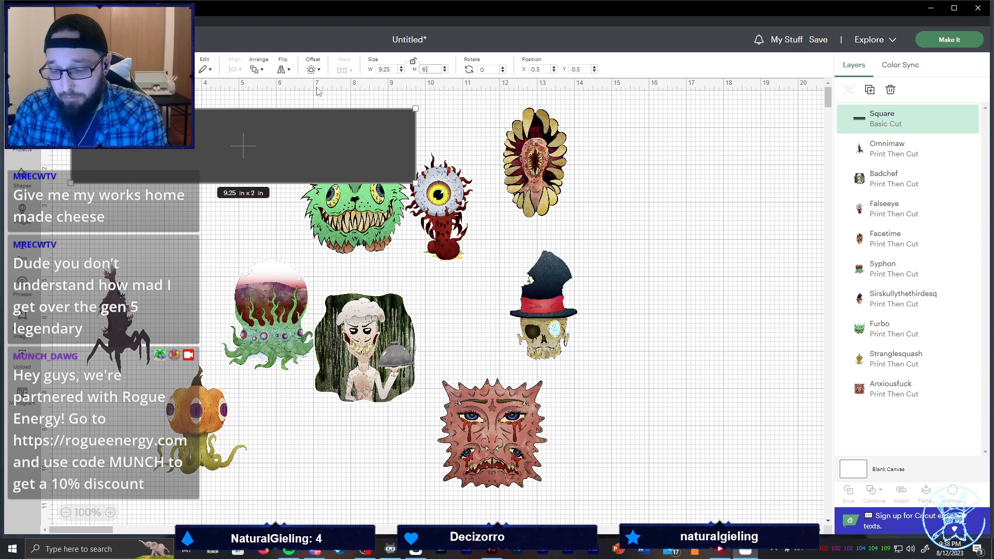
{"action": "key", "text": "Return"}
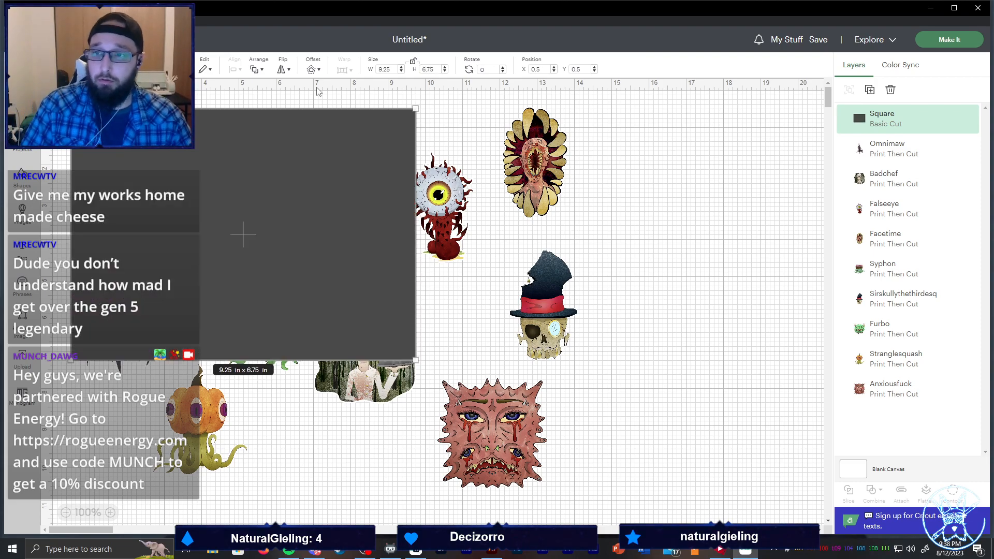
{"action": "left_click_drag", "start_coordinate": [200, 191], "coordinate": [180, 172]}
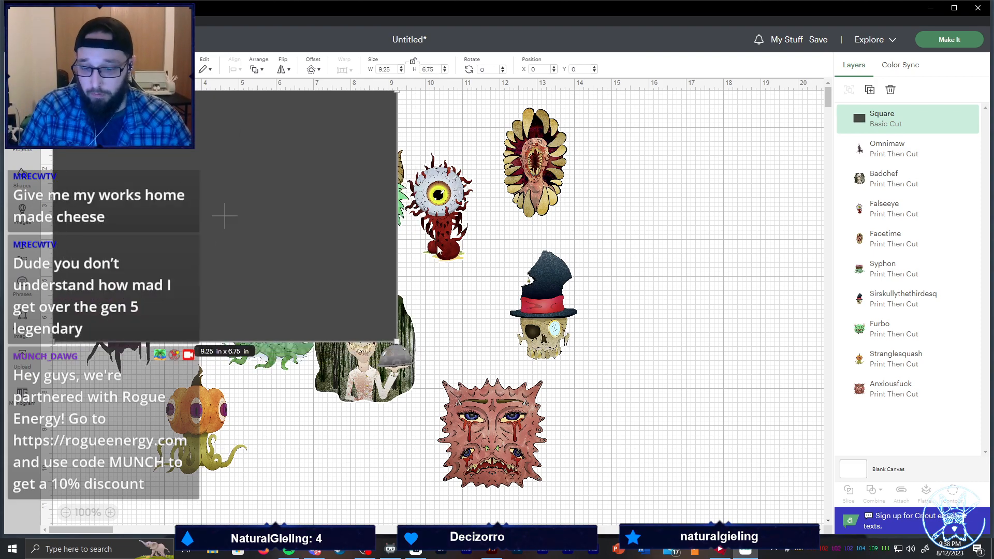
{"action": "key", "text": "ctrl+shift+bracketleft"}
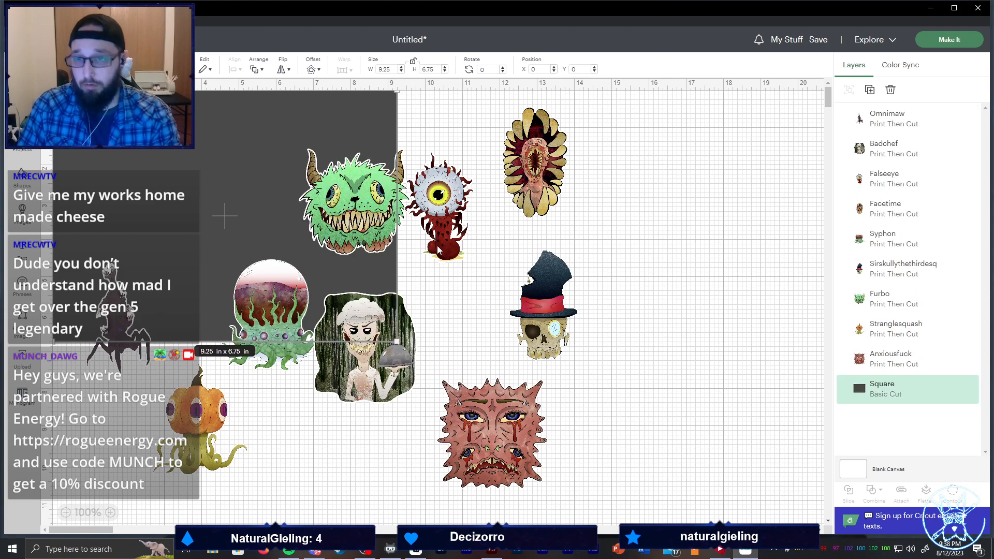
Place Omnimaw, Syphon and Stranglesquash on the dark rectangle, turning Stranglesquash 180° and tucking it against Omnimaw along the top edge
{"action": "left_click", "coordinate": [298, 428]}
{"action": "left_click_drag", "start_coordinate": [119, 326], "coordinate": [86, 161]}
{"action": "left_click_drag", "start_coordinate": [278, 325], "coordinate": [113, 297]}
{"action": "left_click_drag", "start_coordinate": [194, 419], "coordinate": [176, 164]}
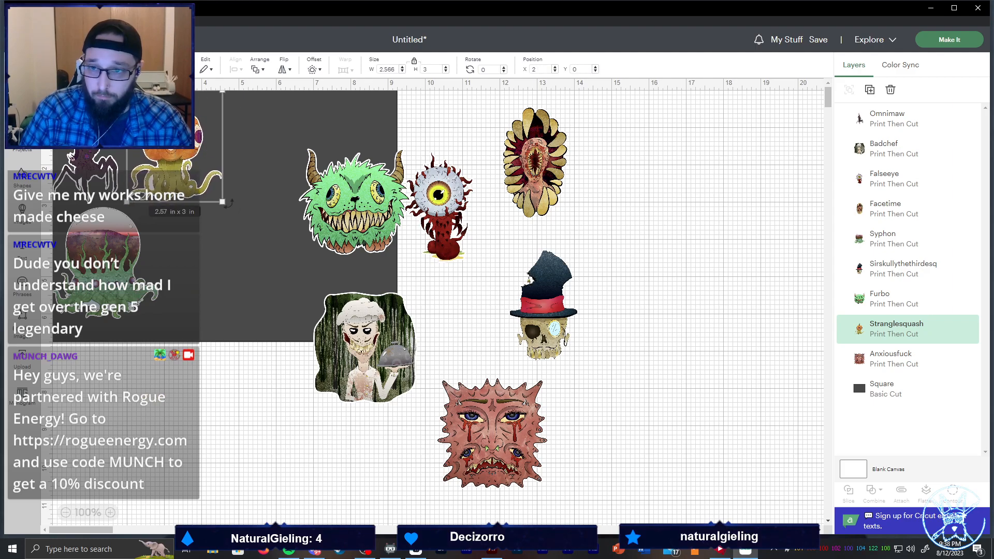
{"action": "left_click_drag", "start_coordinate": [229, 203], "coordinate": [121, 90]}
{"action": "left_click_drag", "start_coordinate": [174, 132], "coordinate": [147, 132]}
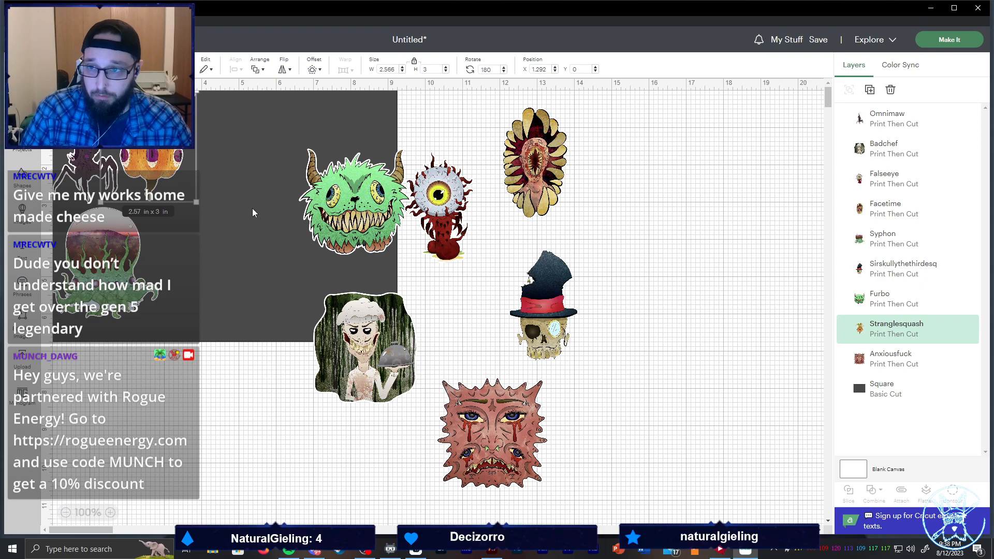
Place Furbo beside Stranglesquash and Badchef in the rectangle's lower-right corner, and fit Syphon, rotated 180°, to the left of Badchef
{"action": "left_click_drag", "start_coordinate": [334, 212], "coordinate": [241, 146]}
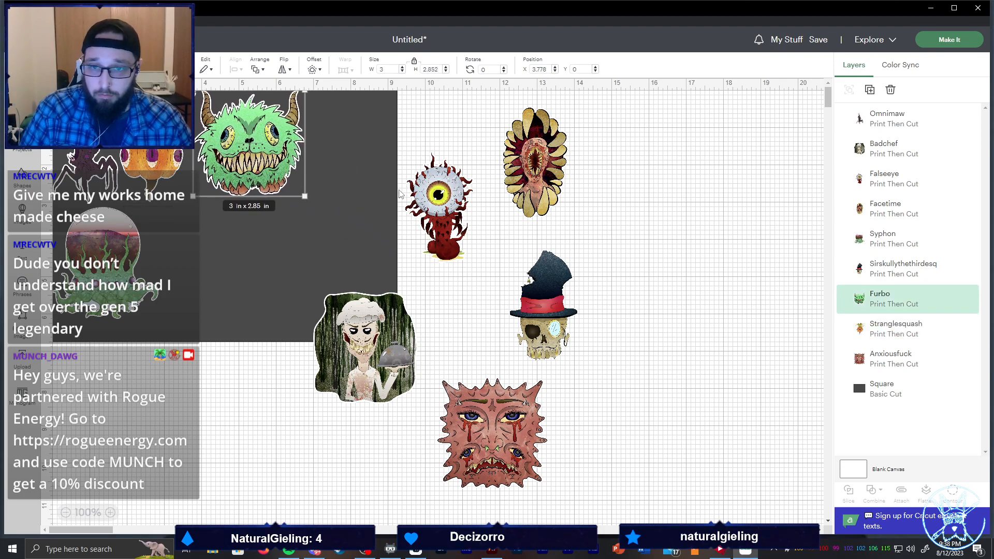
{"action": "left_click_drag", "start_coordinate": [345, 346], "coordinate": [327, 288]}
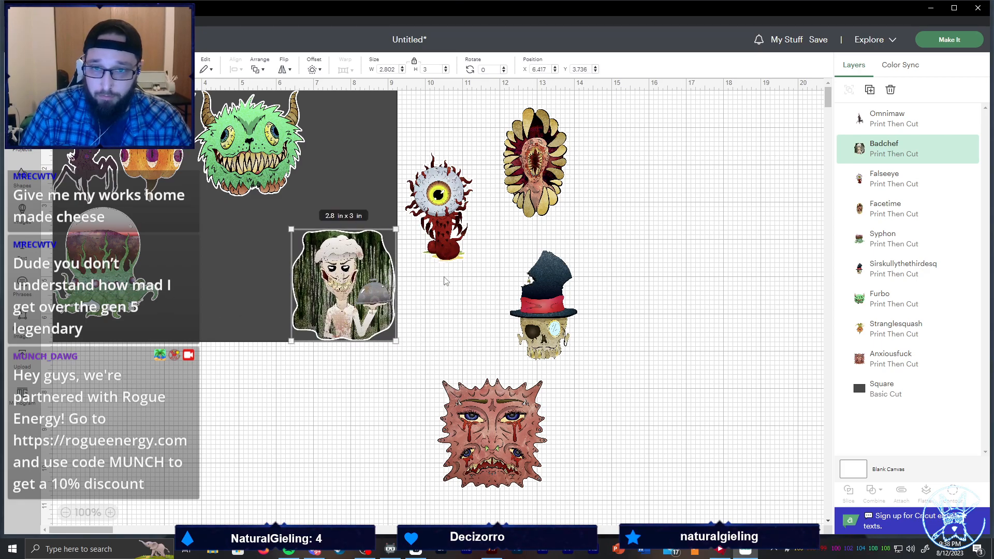
{"action": "left_click_drag", "start_coordinate": [132, 258], "coordinate": [244, 280]}
{"action": "right_click", "coordinate": [245, 280]}
{"action": "left_click", "coordinate": [195, 230]}
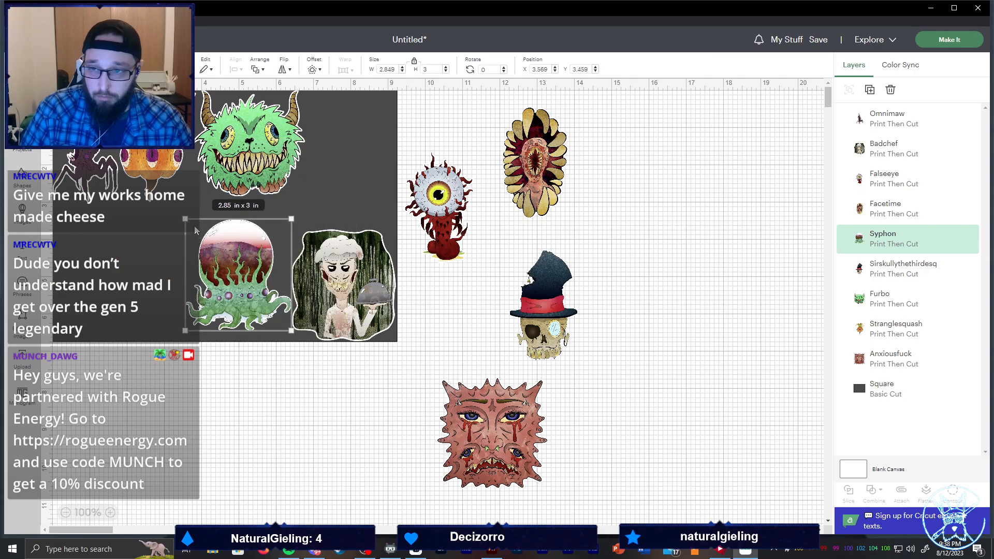
{"action": "left_click_drag", "start_coordinate": [176, 211], "coordinate": [333, 344]}
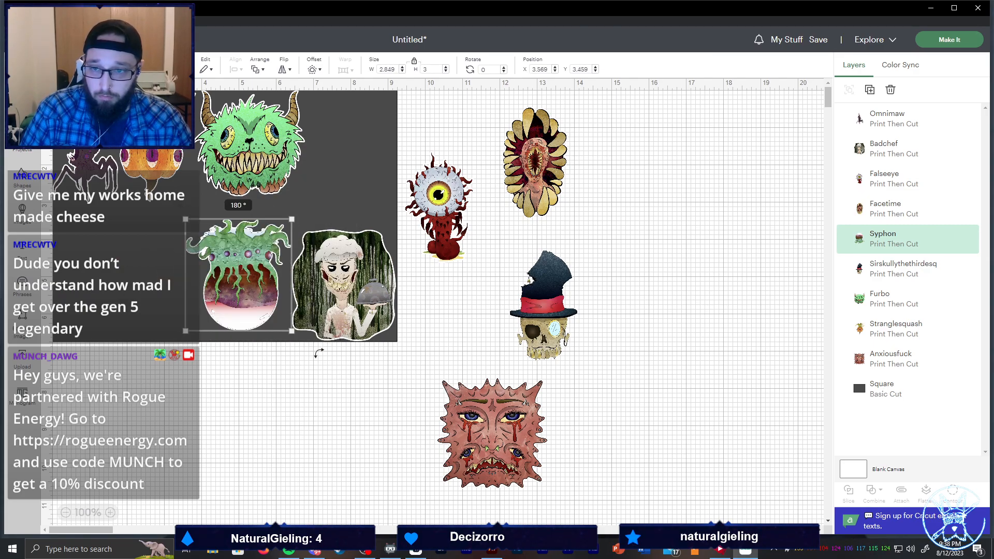
{"action": "left_click_drag", "start_coordinate": [264, 315], "coordinate": [268, 322]}
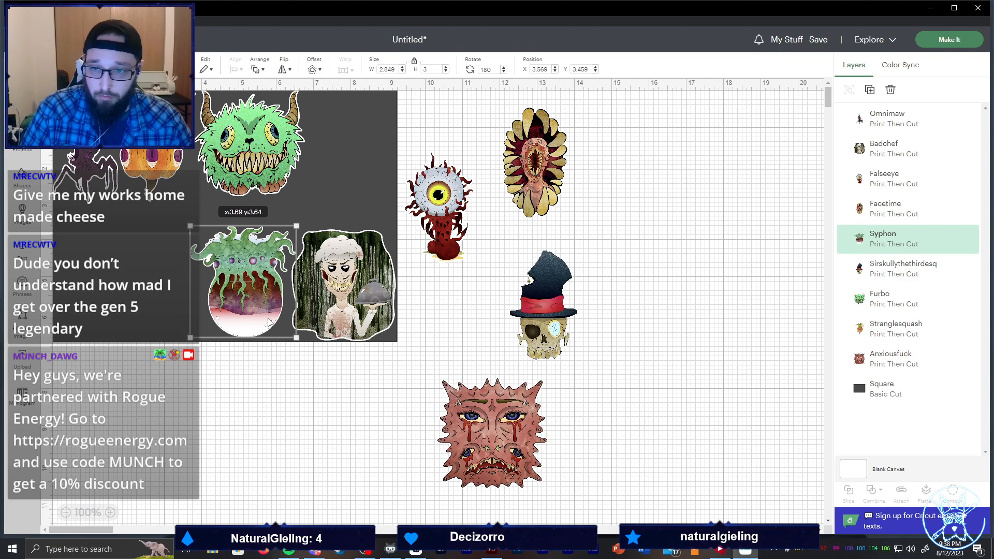
Fit Falseeye, Facetime and Sirskullythethirdesq into the rectangle's gaps, move Anxiousfuck closer outside it, and shift Syphon slightly up and left
{"action": "left_click_drag", "start_coordinate": [444, 226], "coordinate": [347, 143]}
{"action": "left_click_drag", "start_coordinate": [516, 156], "coordinate": [45, 261]}
{"action": "left_click_drag", "start_coordinate": [531, 281], "coordinate": [140, 234]}
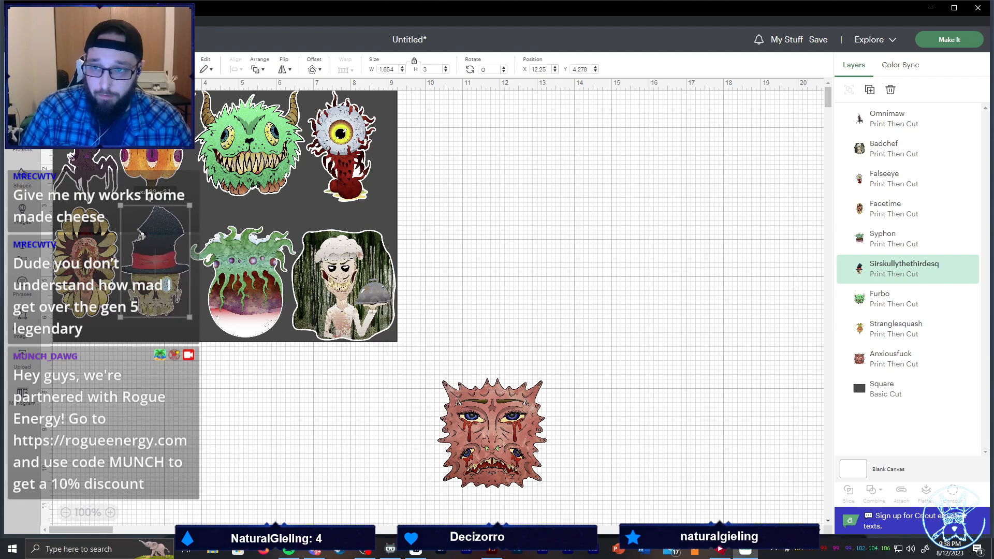
{"action": "left_click_drag", "start_coordinate": [489, 439], "coordinate": [472, 256]}
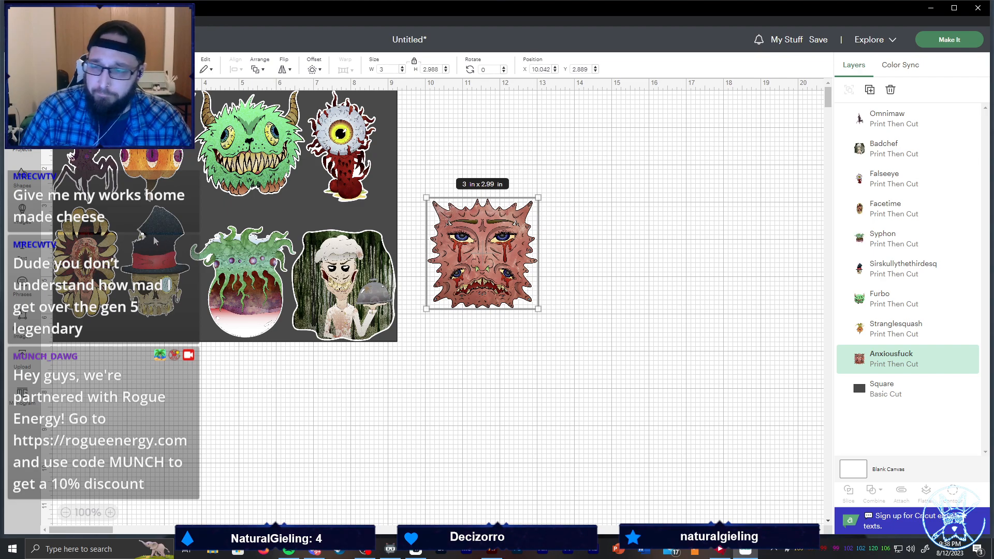
{"action": "left_click_drag", "start_coordinate": [226, 280], "coordinate": [234, 257]}
Delete the Badchef sticker and put Anxiousfuck in its place in the rectangle's lower-right corner
{"action": "mouse_move", "coordinate": [329, 267]}
{"action": "left_mouse_down"}
{"action": "mouse_move", "coordinate": [327, 245]}
{"action": "mouse_move", "coordinate": [332, 265]}
{"action": "left_mouse_up"}
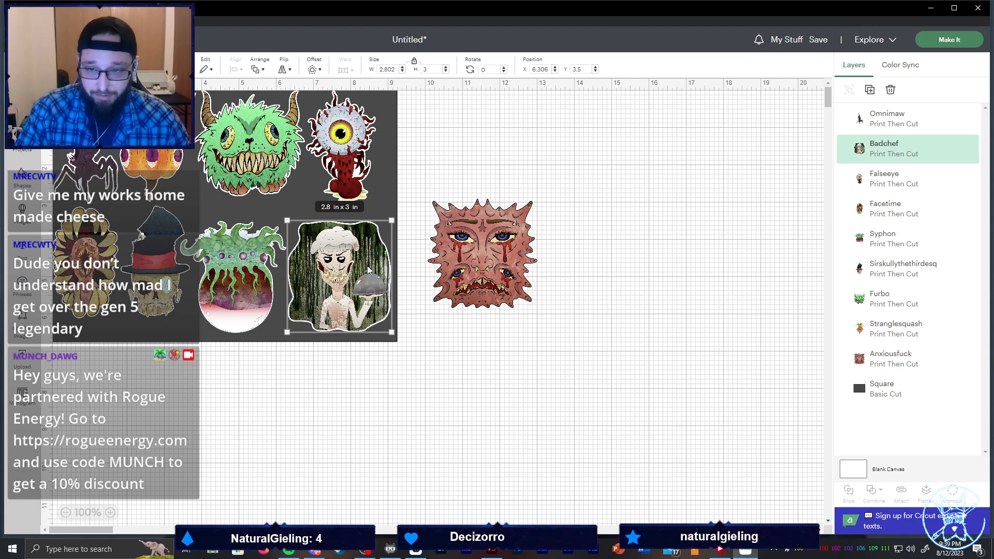
{"action": "key", "text": "Delete"}
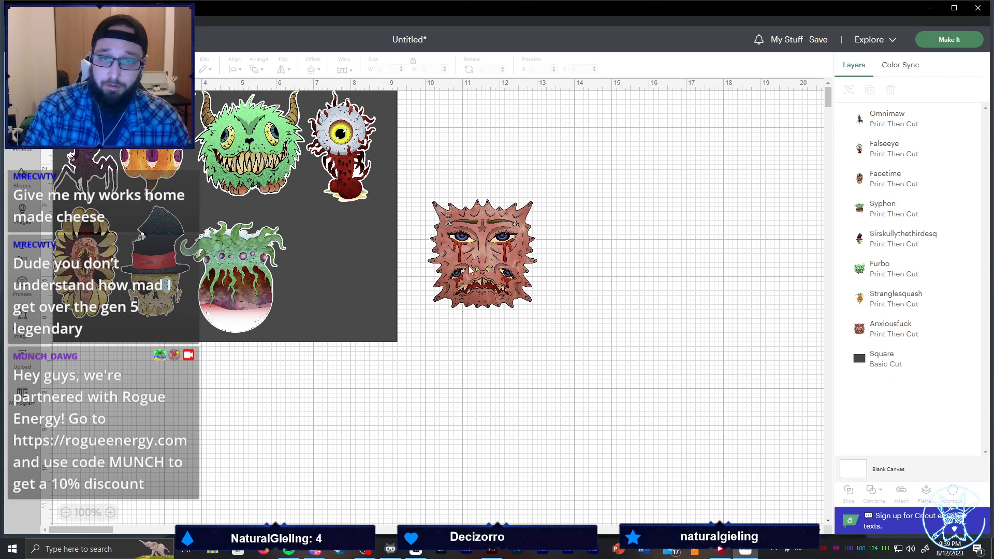
{"action": "left_click_drag", "start_coordinate": [485, 268], "coordinate": [342, 288]}
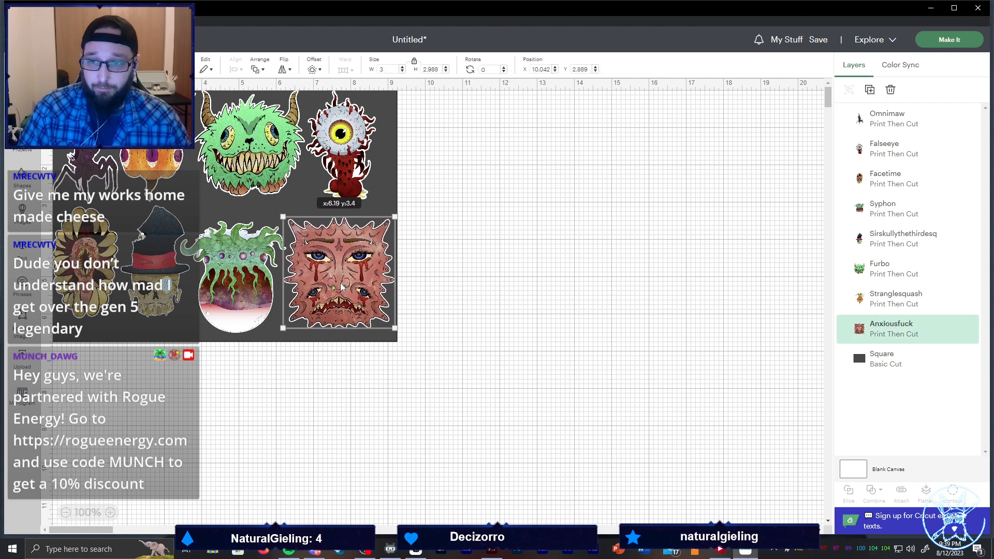
{"action": "left_click", "coordinate": [486, 271]}
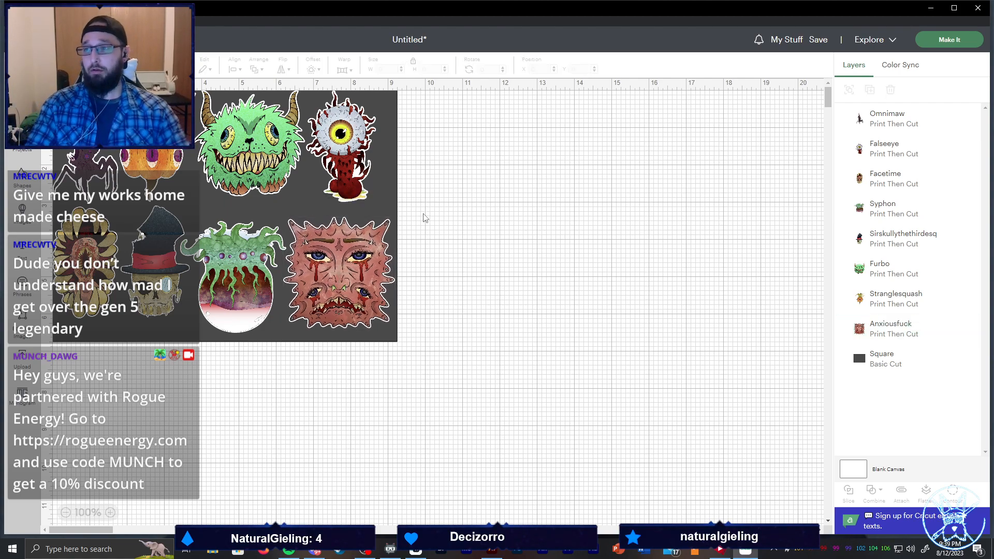
Delete the dark guide rectangle and attach all the remaining stickers together
{"action": "left_click", "coordinate": [392, 191]}
{"action": "key", "text": "Delete"}
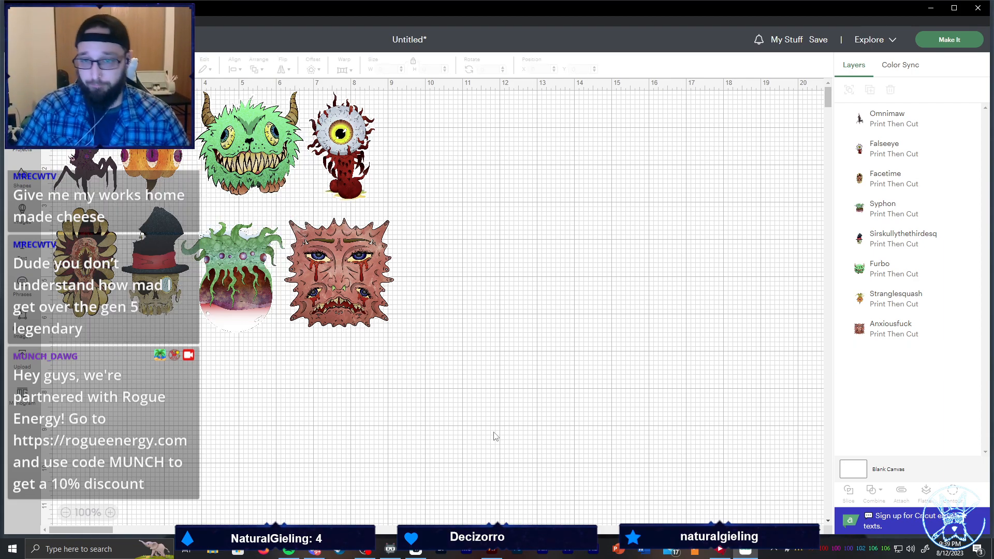
{"action": "left_click_drag", "start_coordinate": [496, 437], "coordinate": [406, 298]}
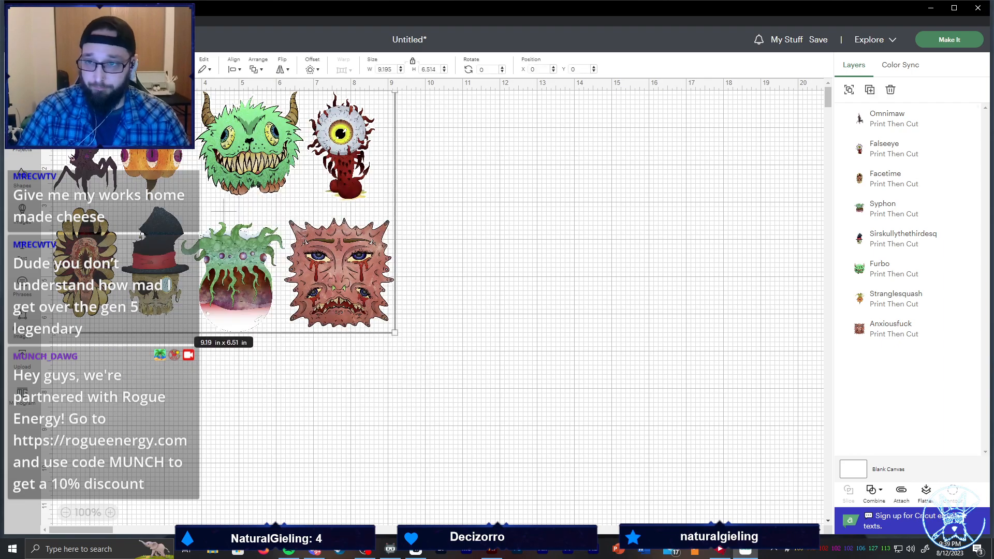
{"action": "left_click", "coordinate": [901, 492]}
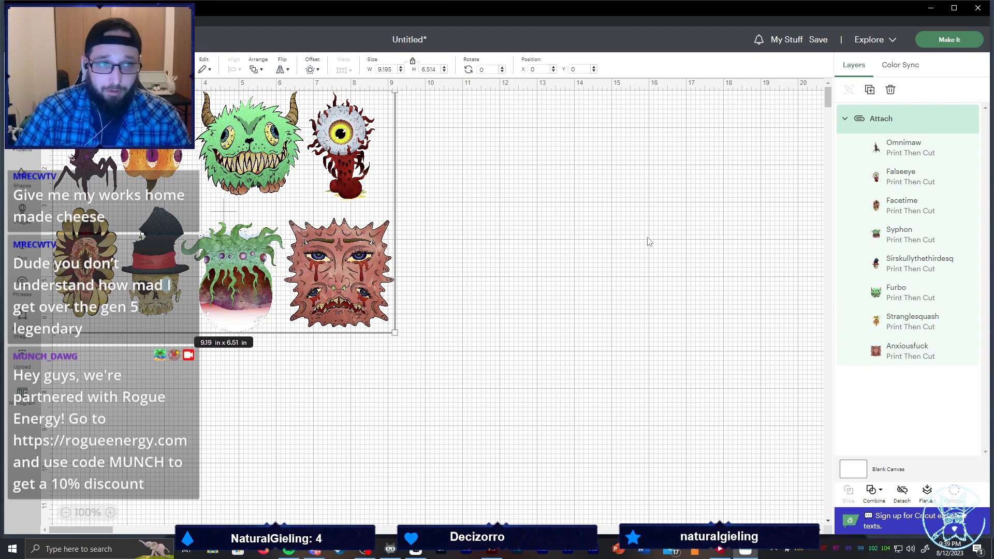
Send the attached layout to be made and print it with the system dialog enabled, accepting the printer preferences
{"action": "left_click", "coordinate": [949, 39]}
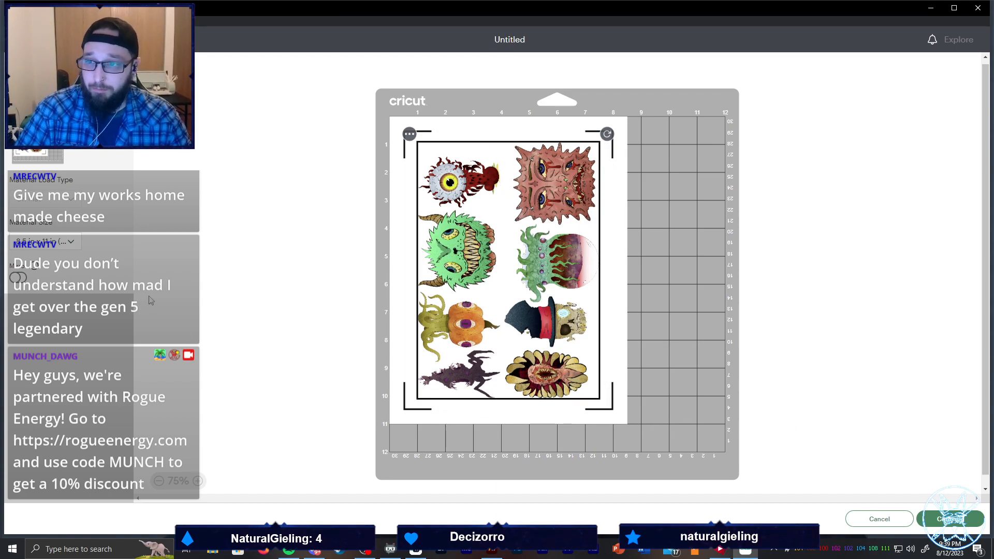
{"action": "left_click", "coordinate": [959, 520]}
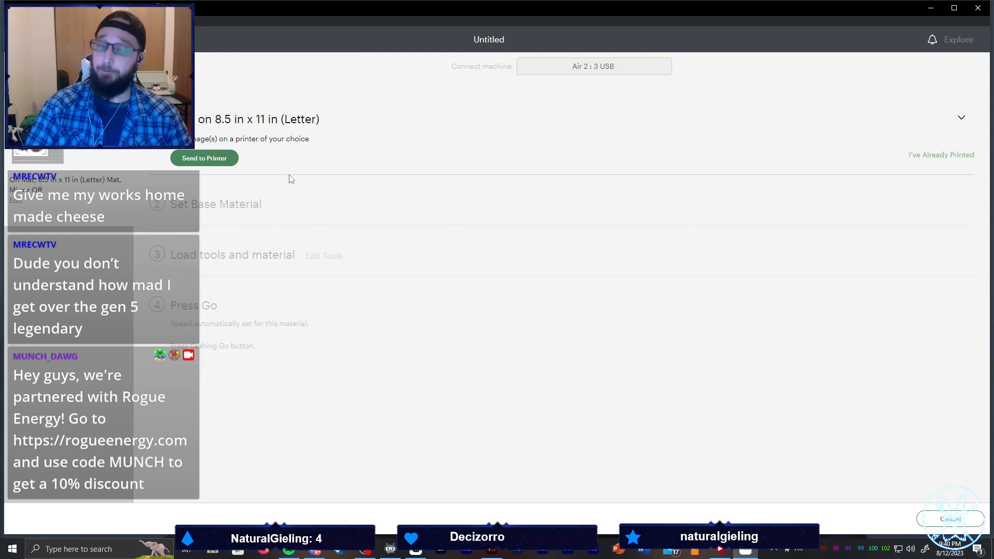
{"action": "left_click", "coordinate": [224, 158]}
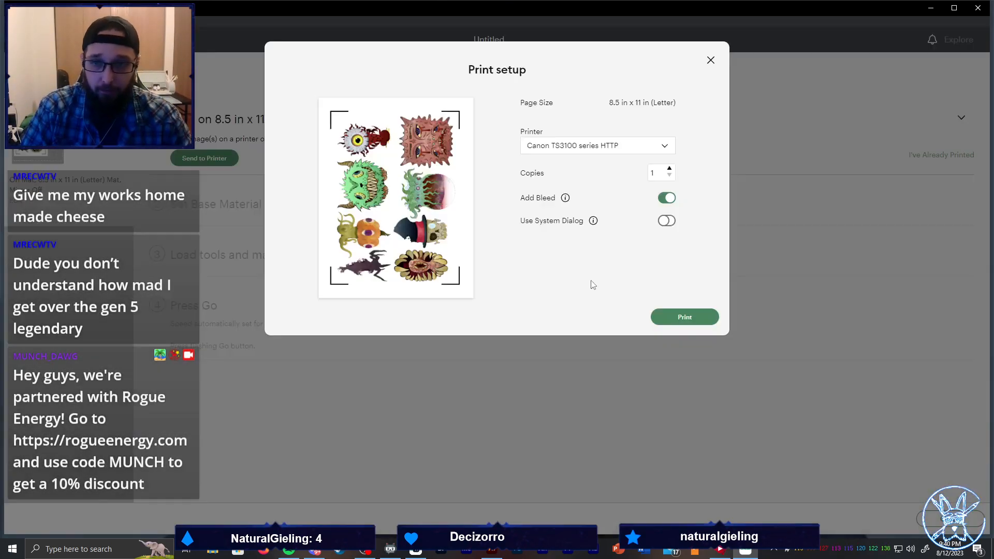
{"action": "left_click", "coordinate": [666, 221]}
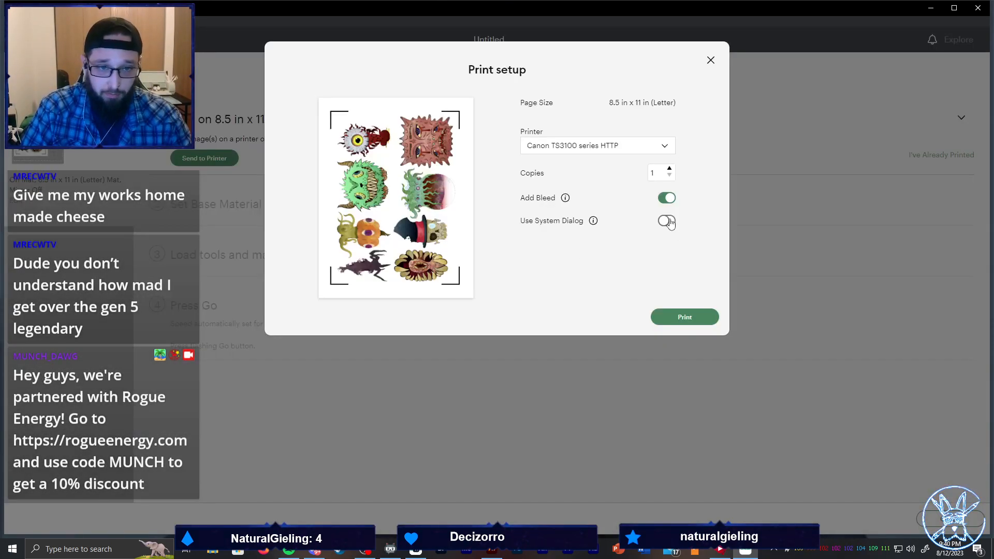
{"action": "left_click", "coordinate": [701, 317]}
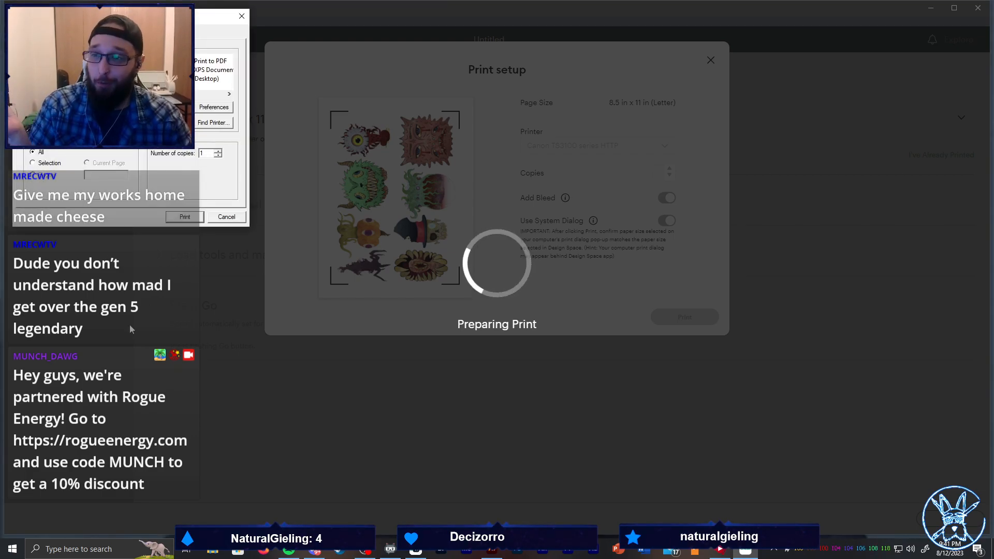
{"action": "left_click", "coordinate": [231, 110]}
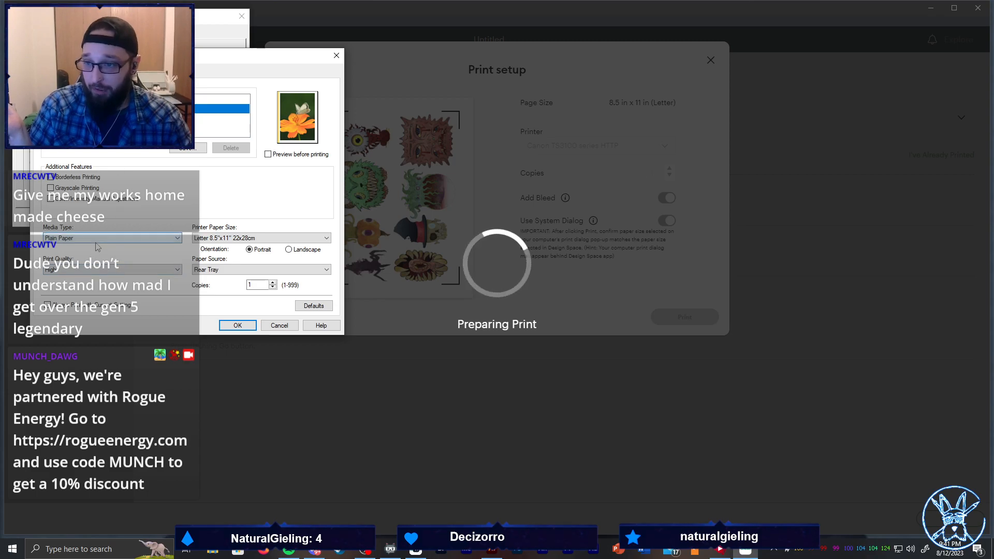
{"action": "left_click", "coordinate": [238, 325]}
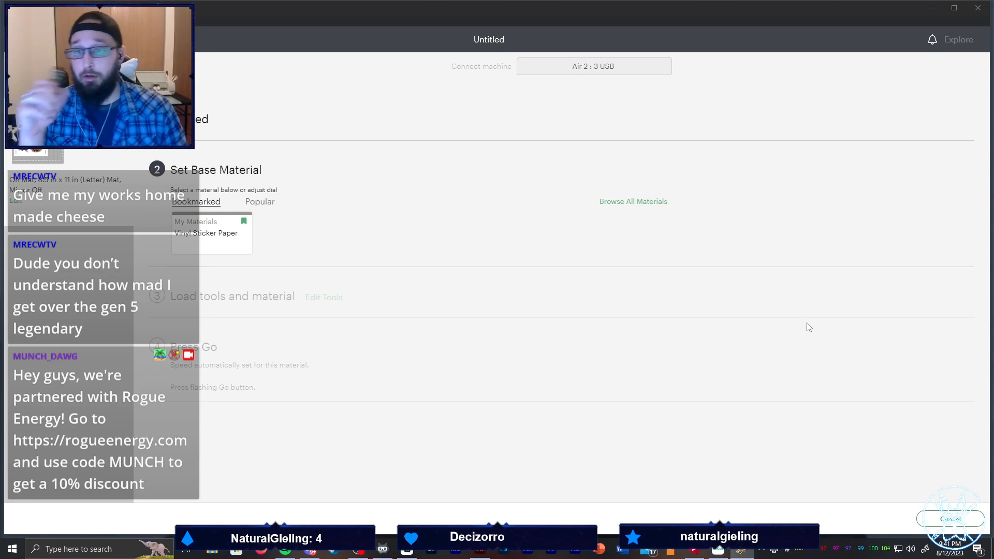
Set the base material to Vinyl Sticker Paper with More pressure
{"action": "left_click", "coordinate": [192, 233]}
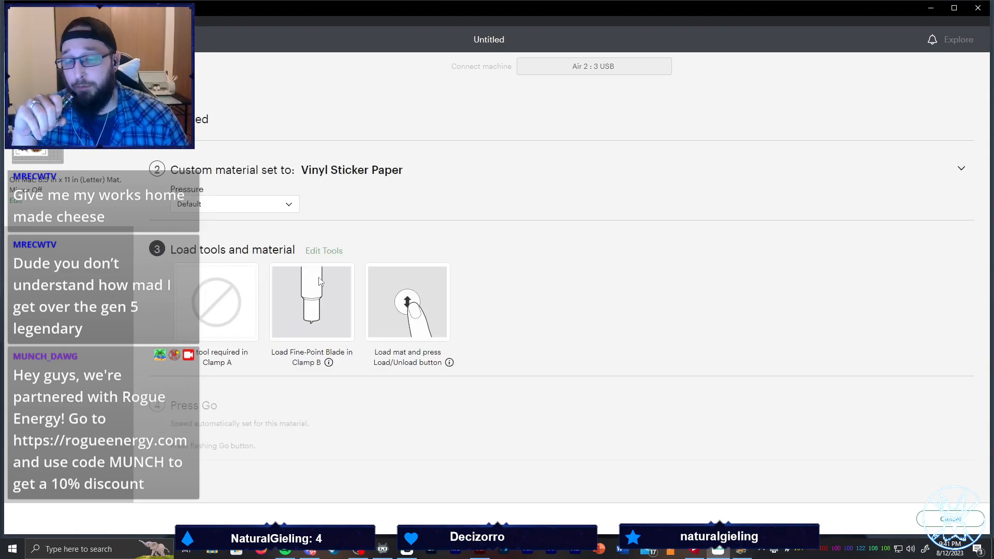
{"action": "left_click", "coordinate": [294, 210]}
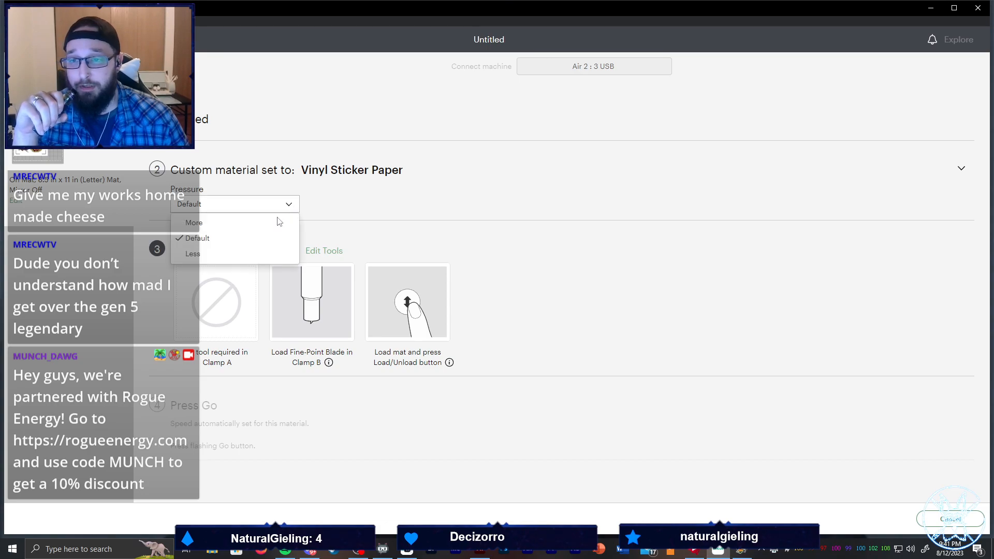
{"action": "left_click", "coordinate": [270, 224]}
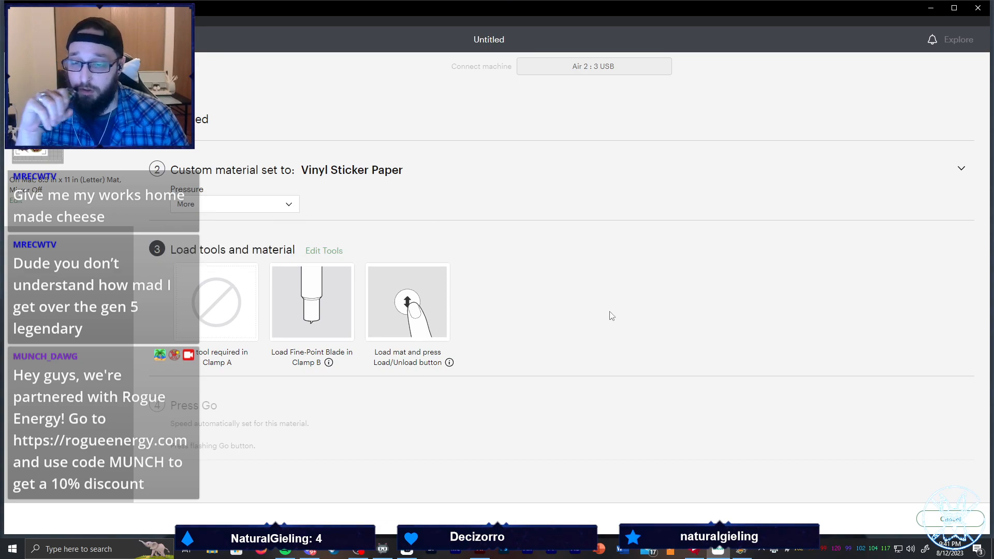